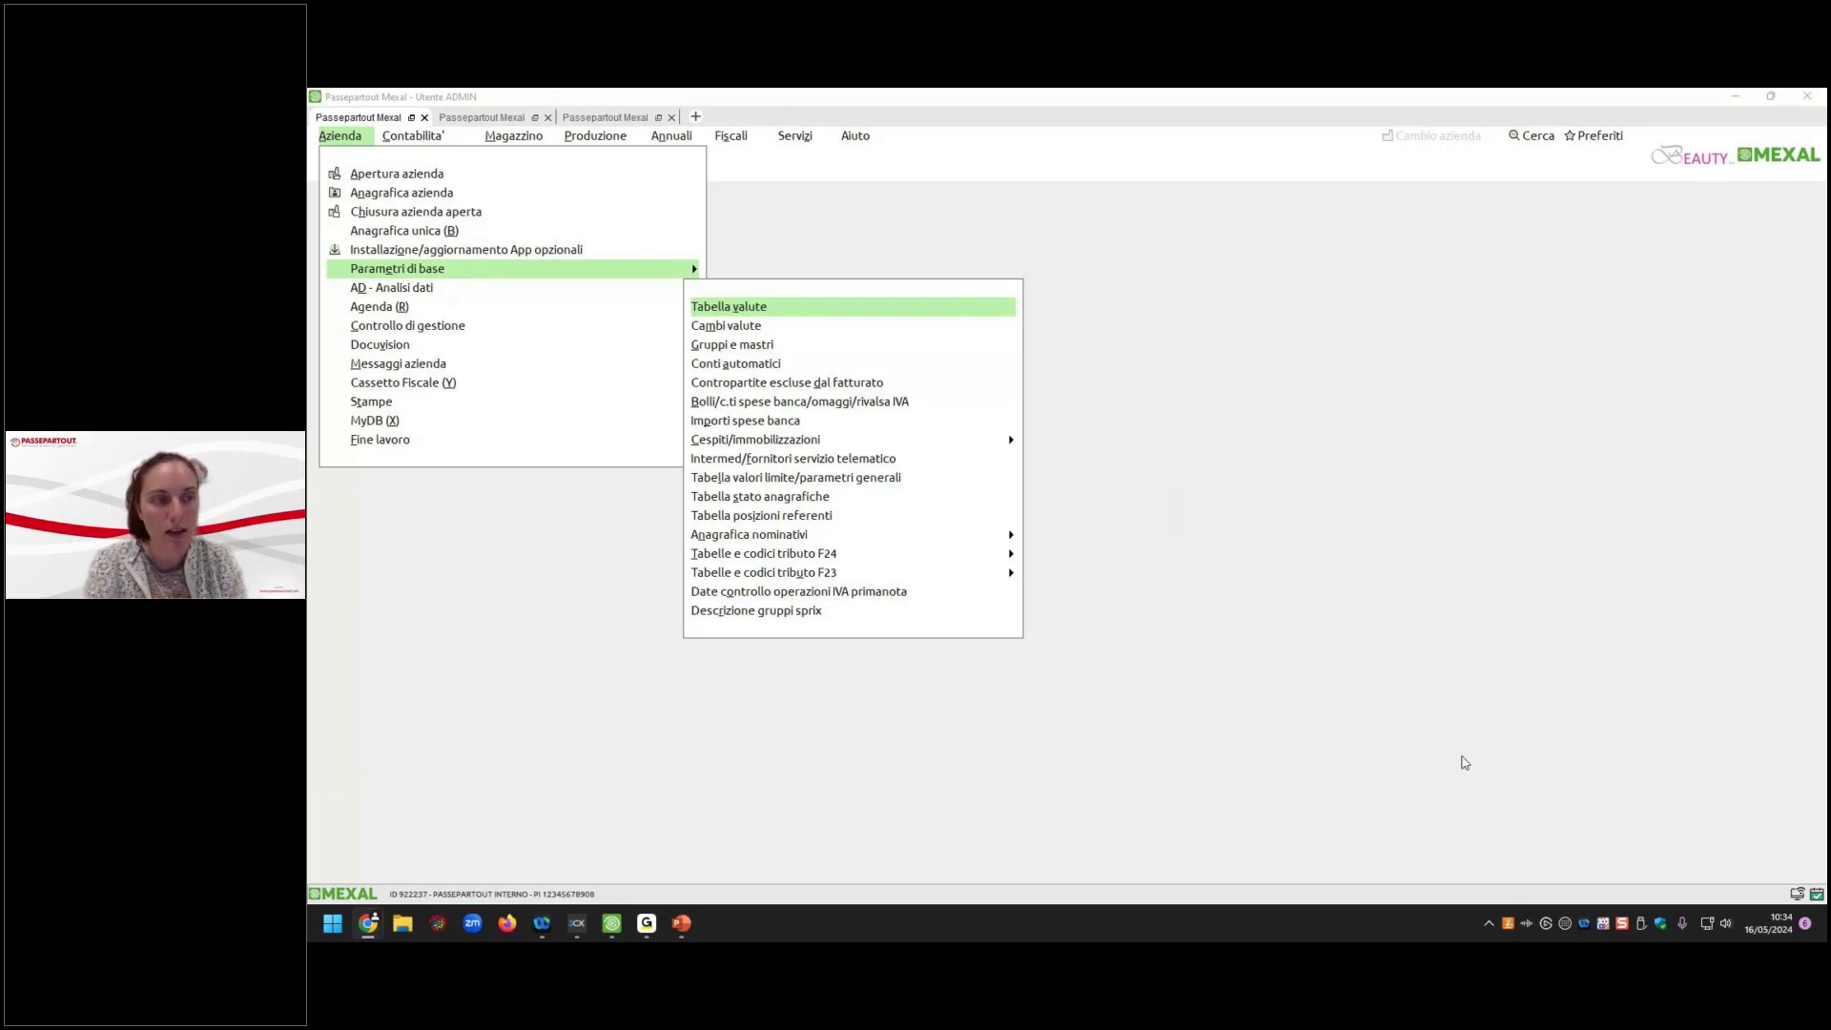
Open the Fattibilita' prodotti finiti processing history under Produzione and view the settings form for a new run.
click(1245, 546)
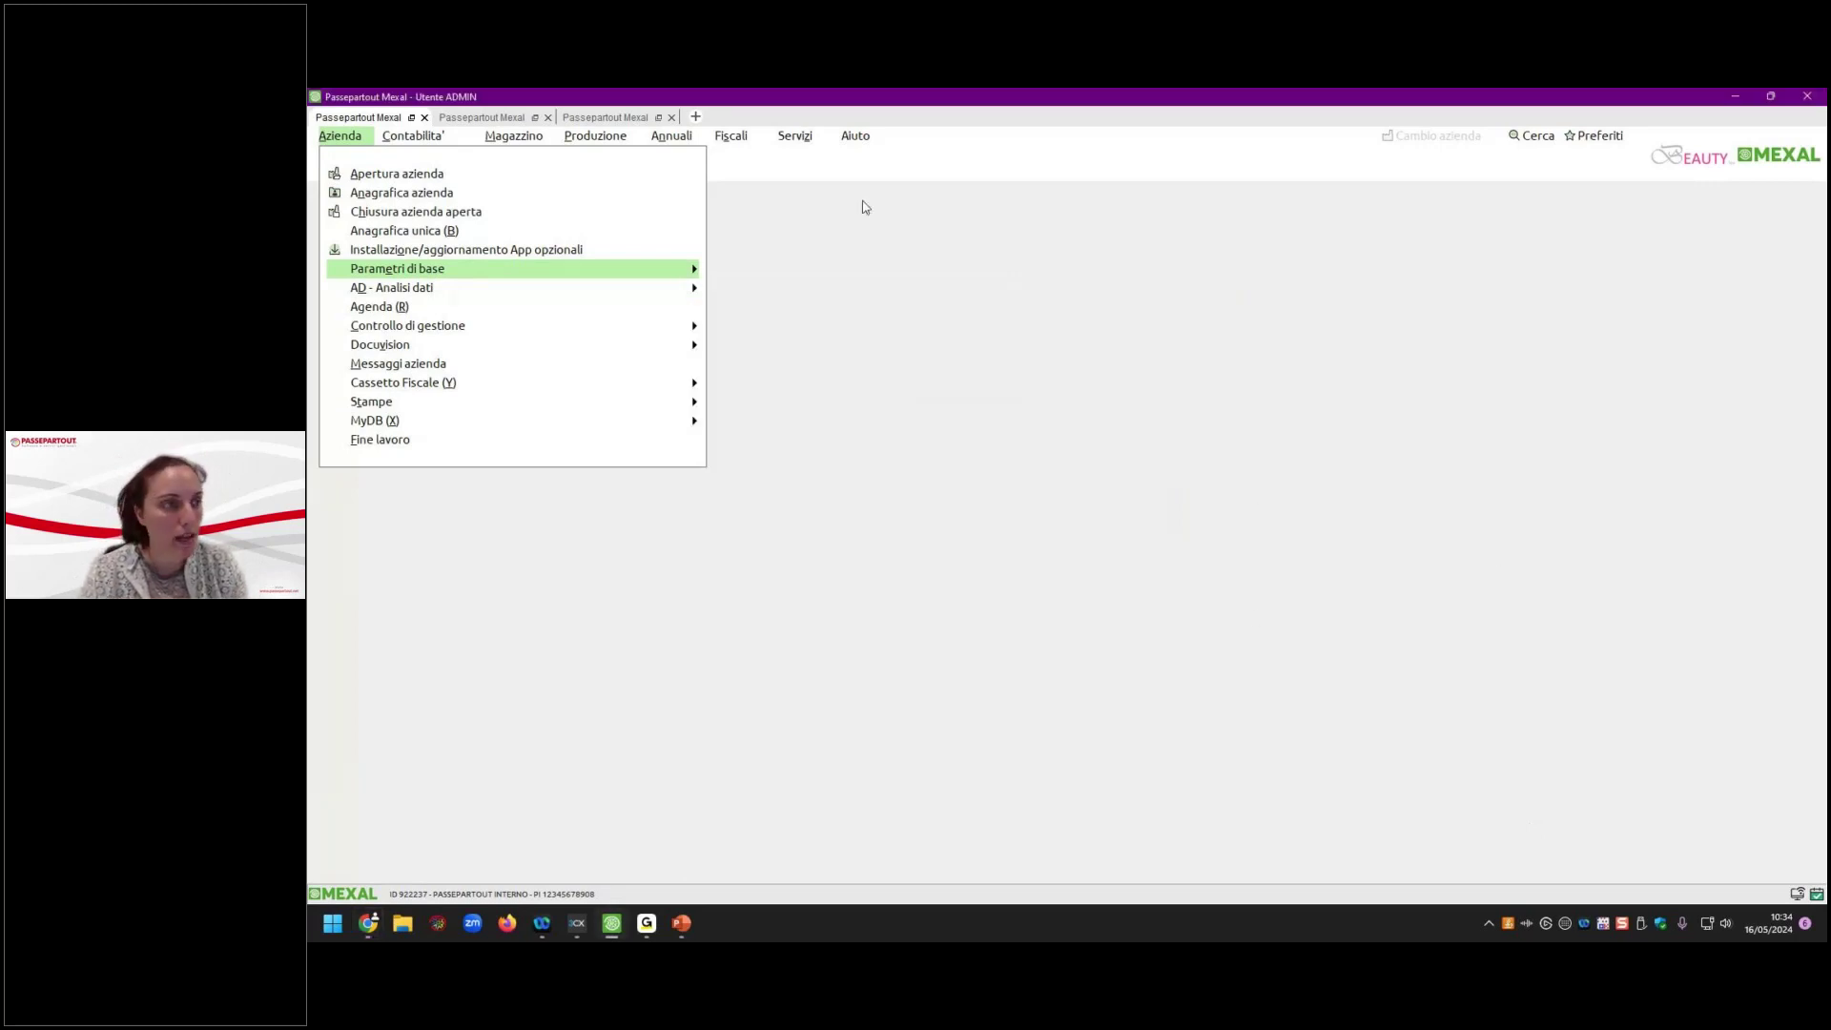
mouse_move(599, 136)
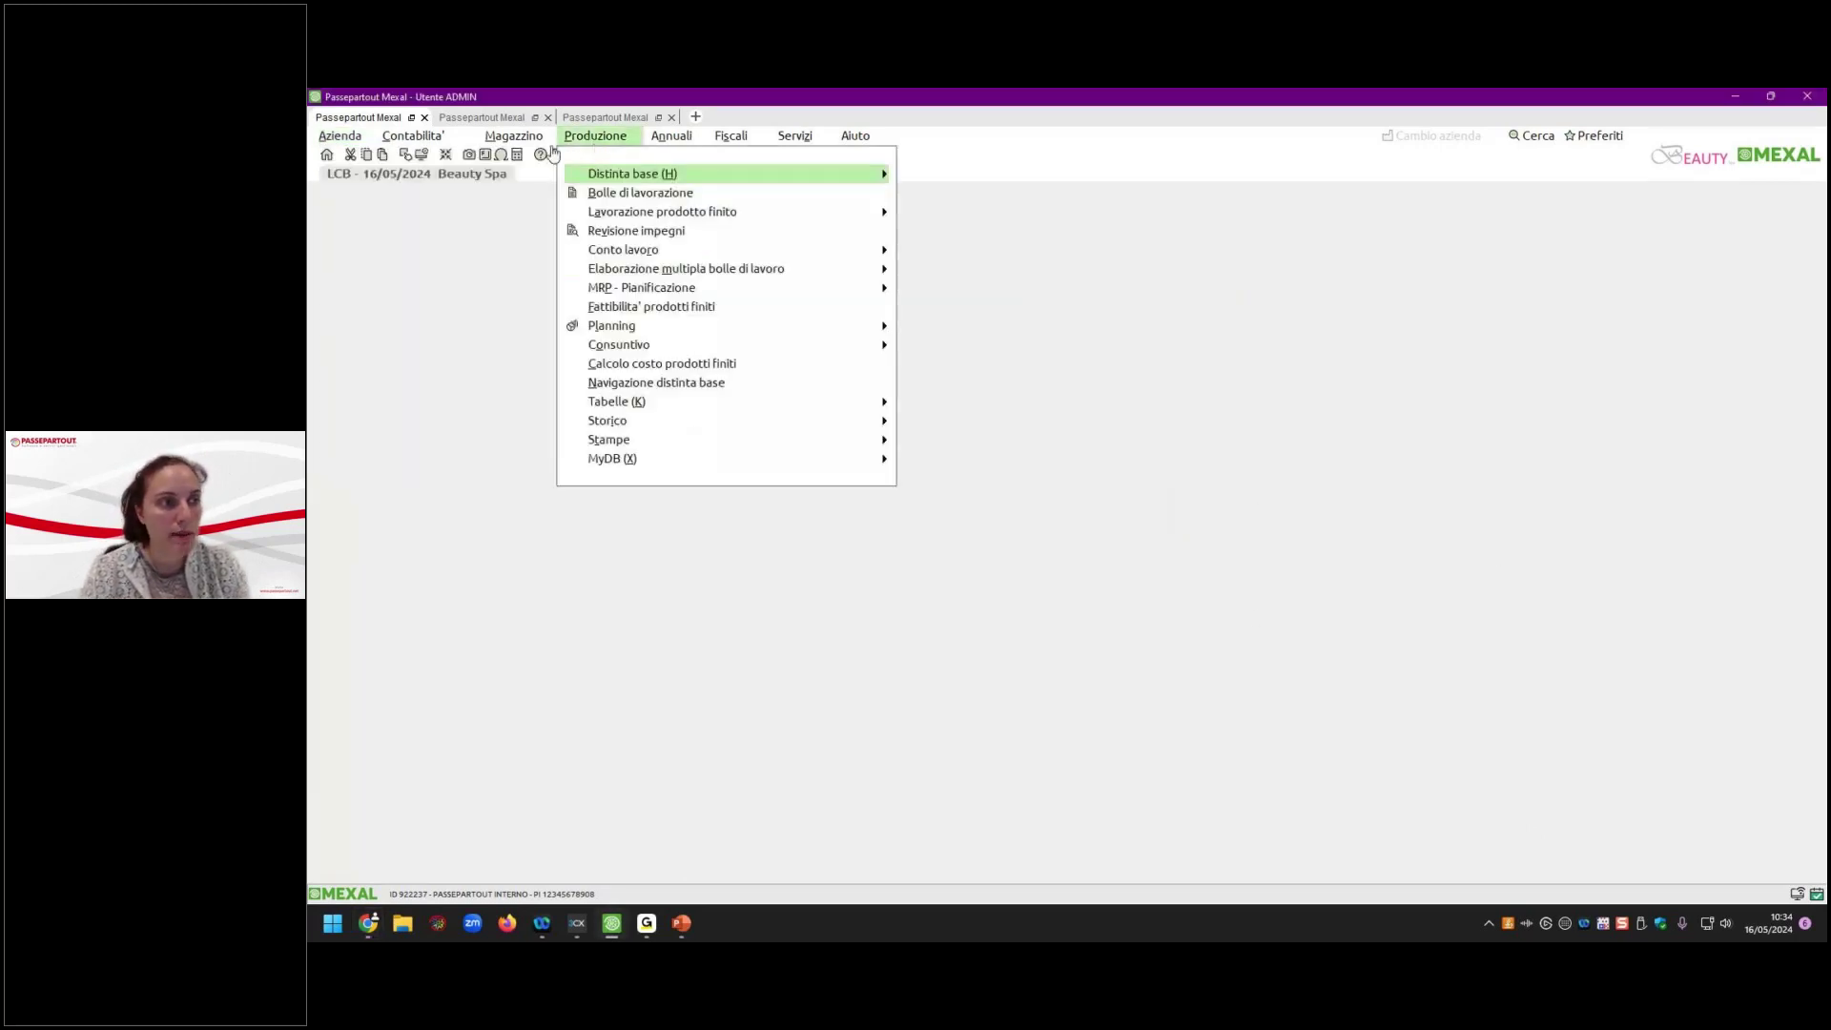
click(671, 308)
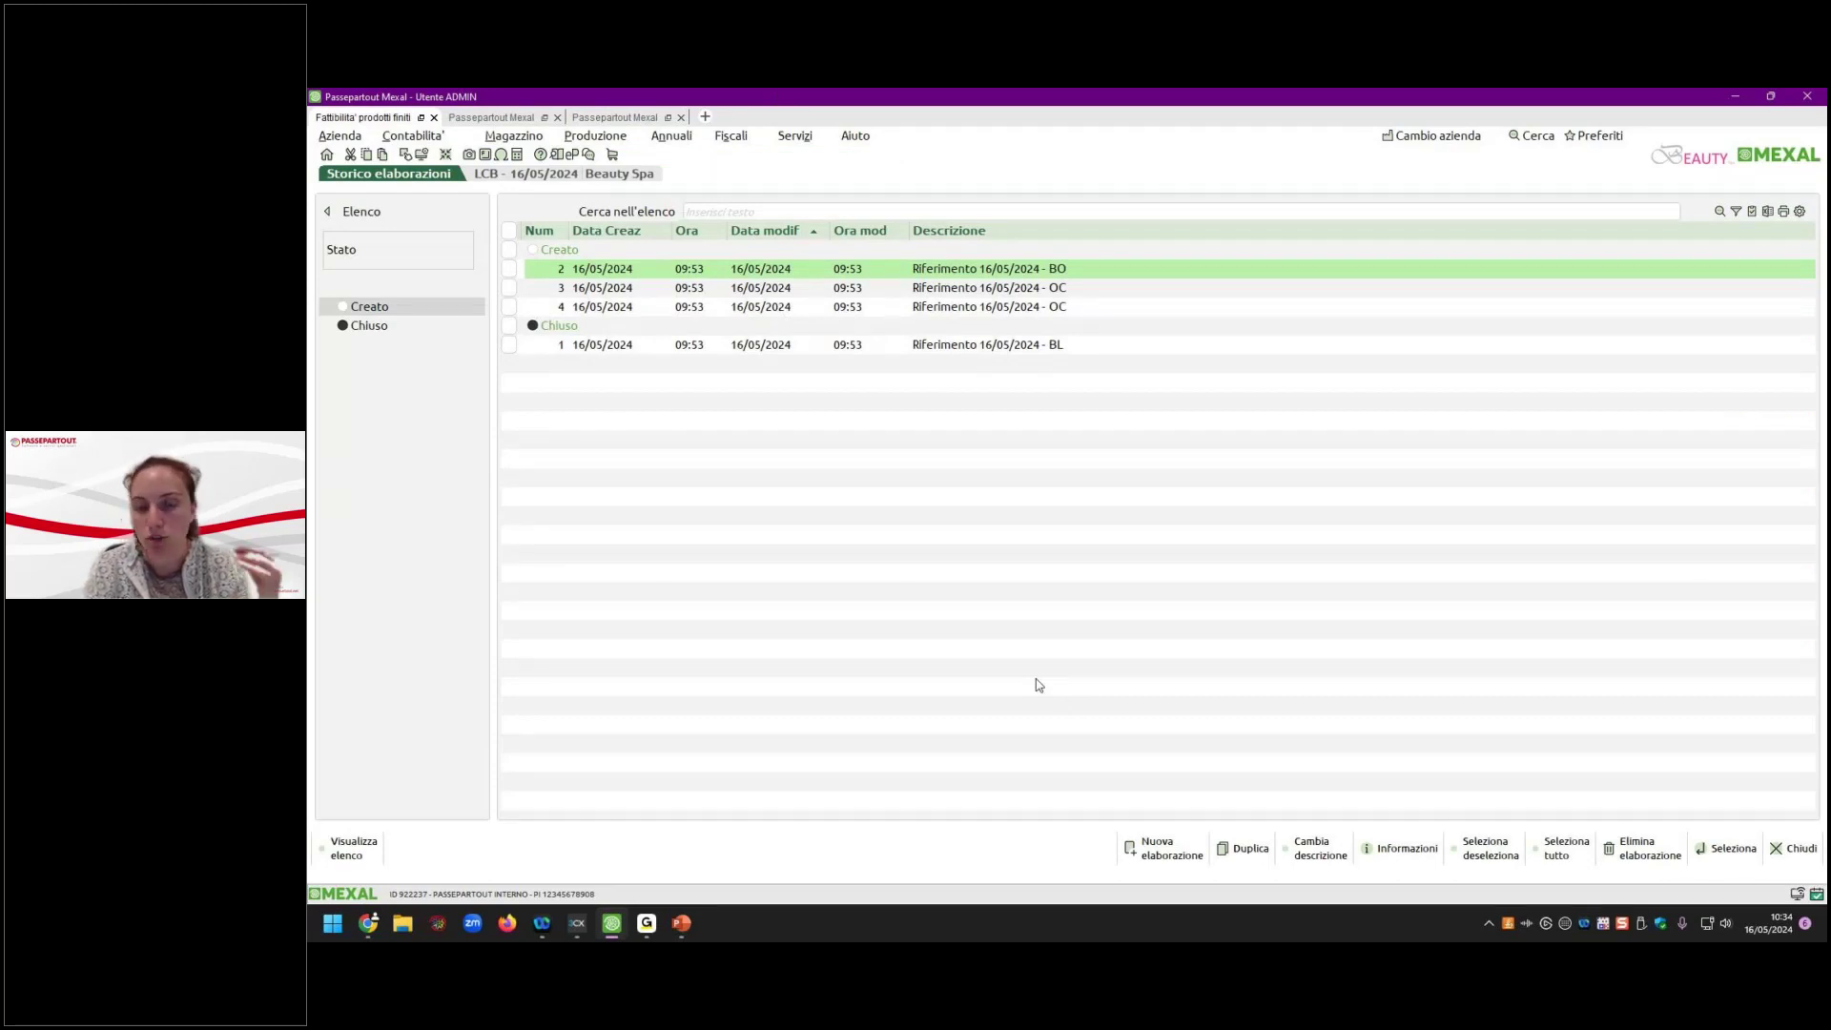
click(1152, 849)
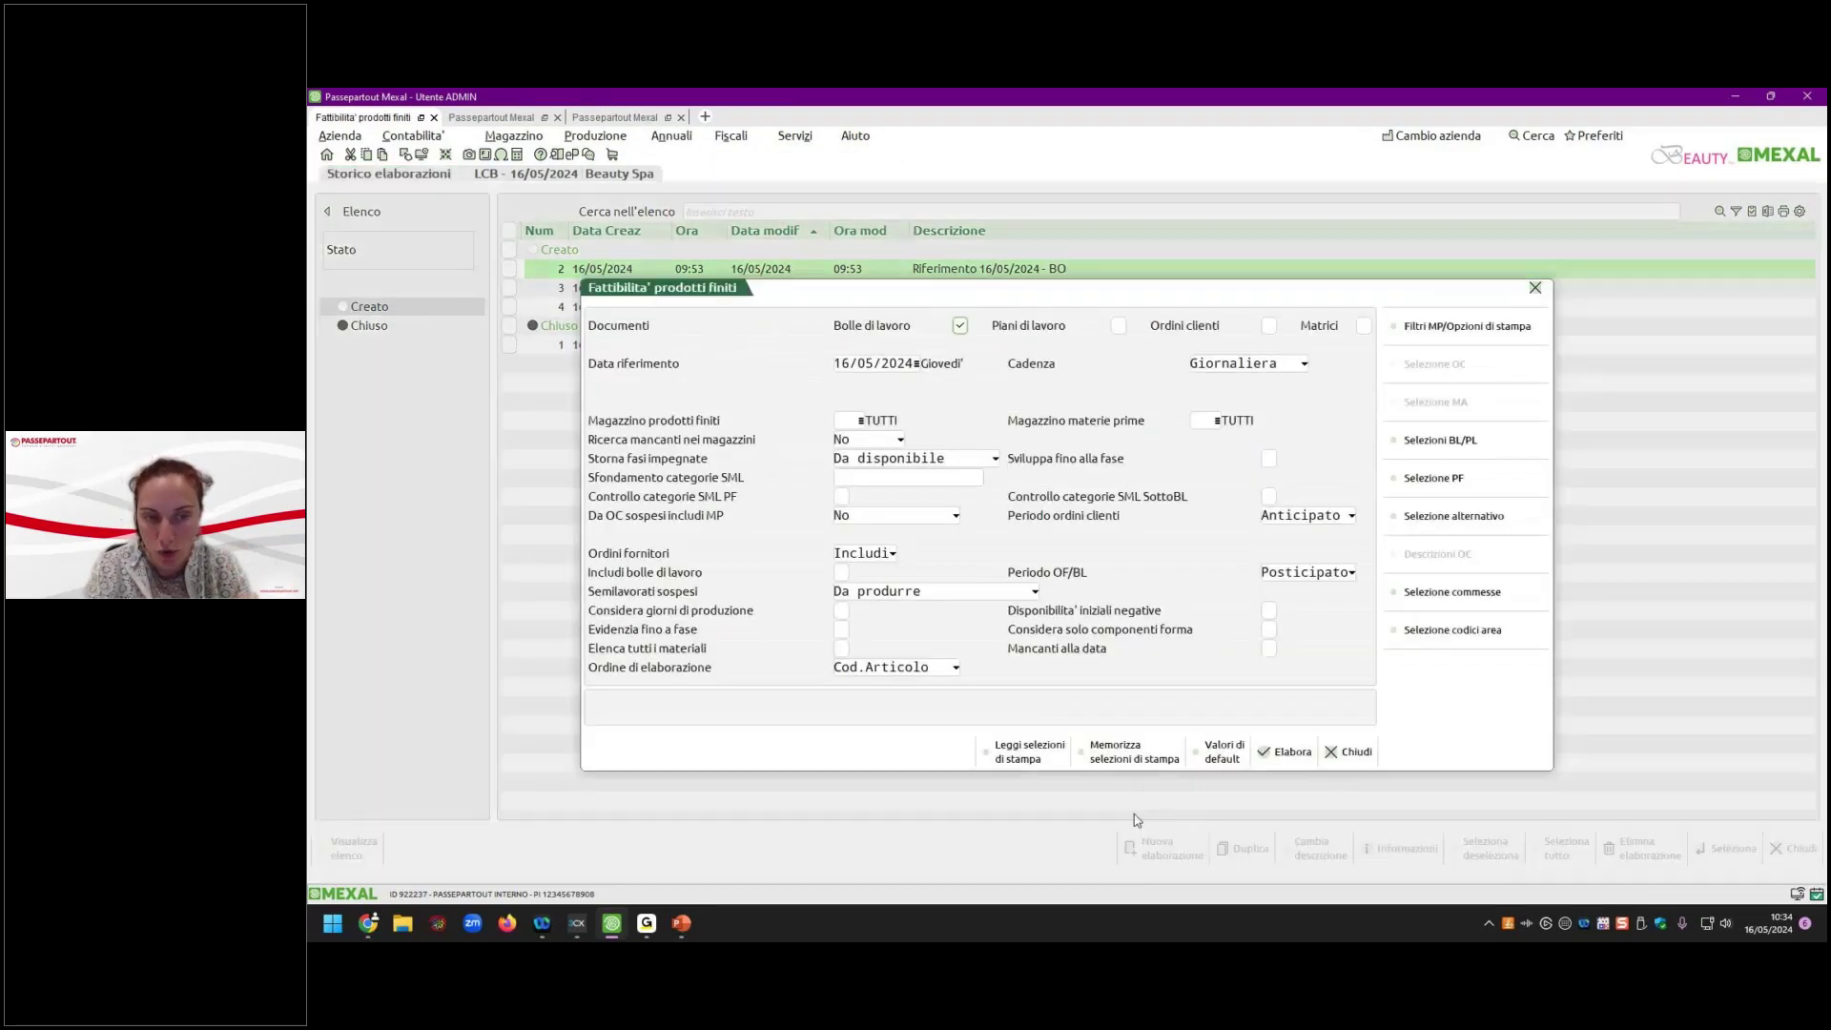
click(1266, 753)
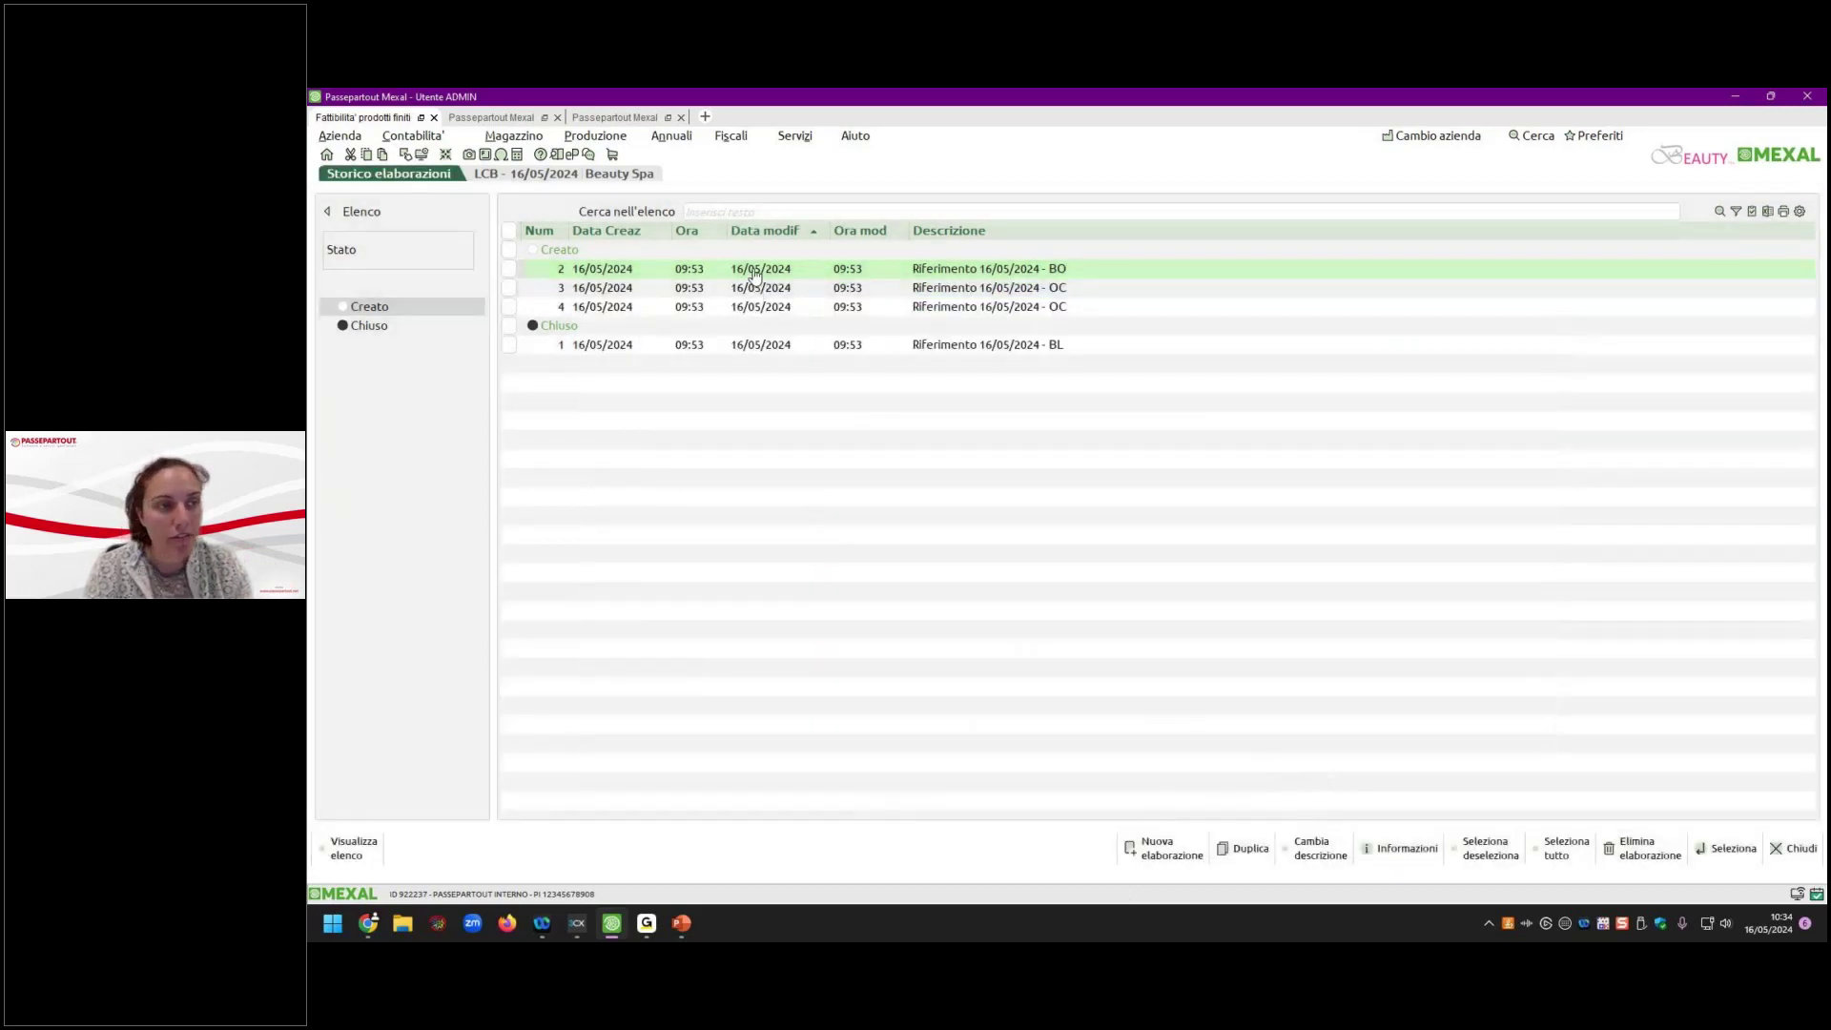
Review the product lines of feasibility run 1 (BL) and run 2 (BO), returning to the history list each time.
click(563, 272)
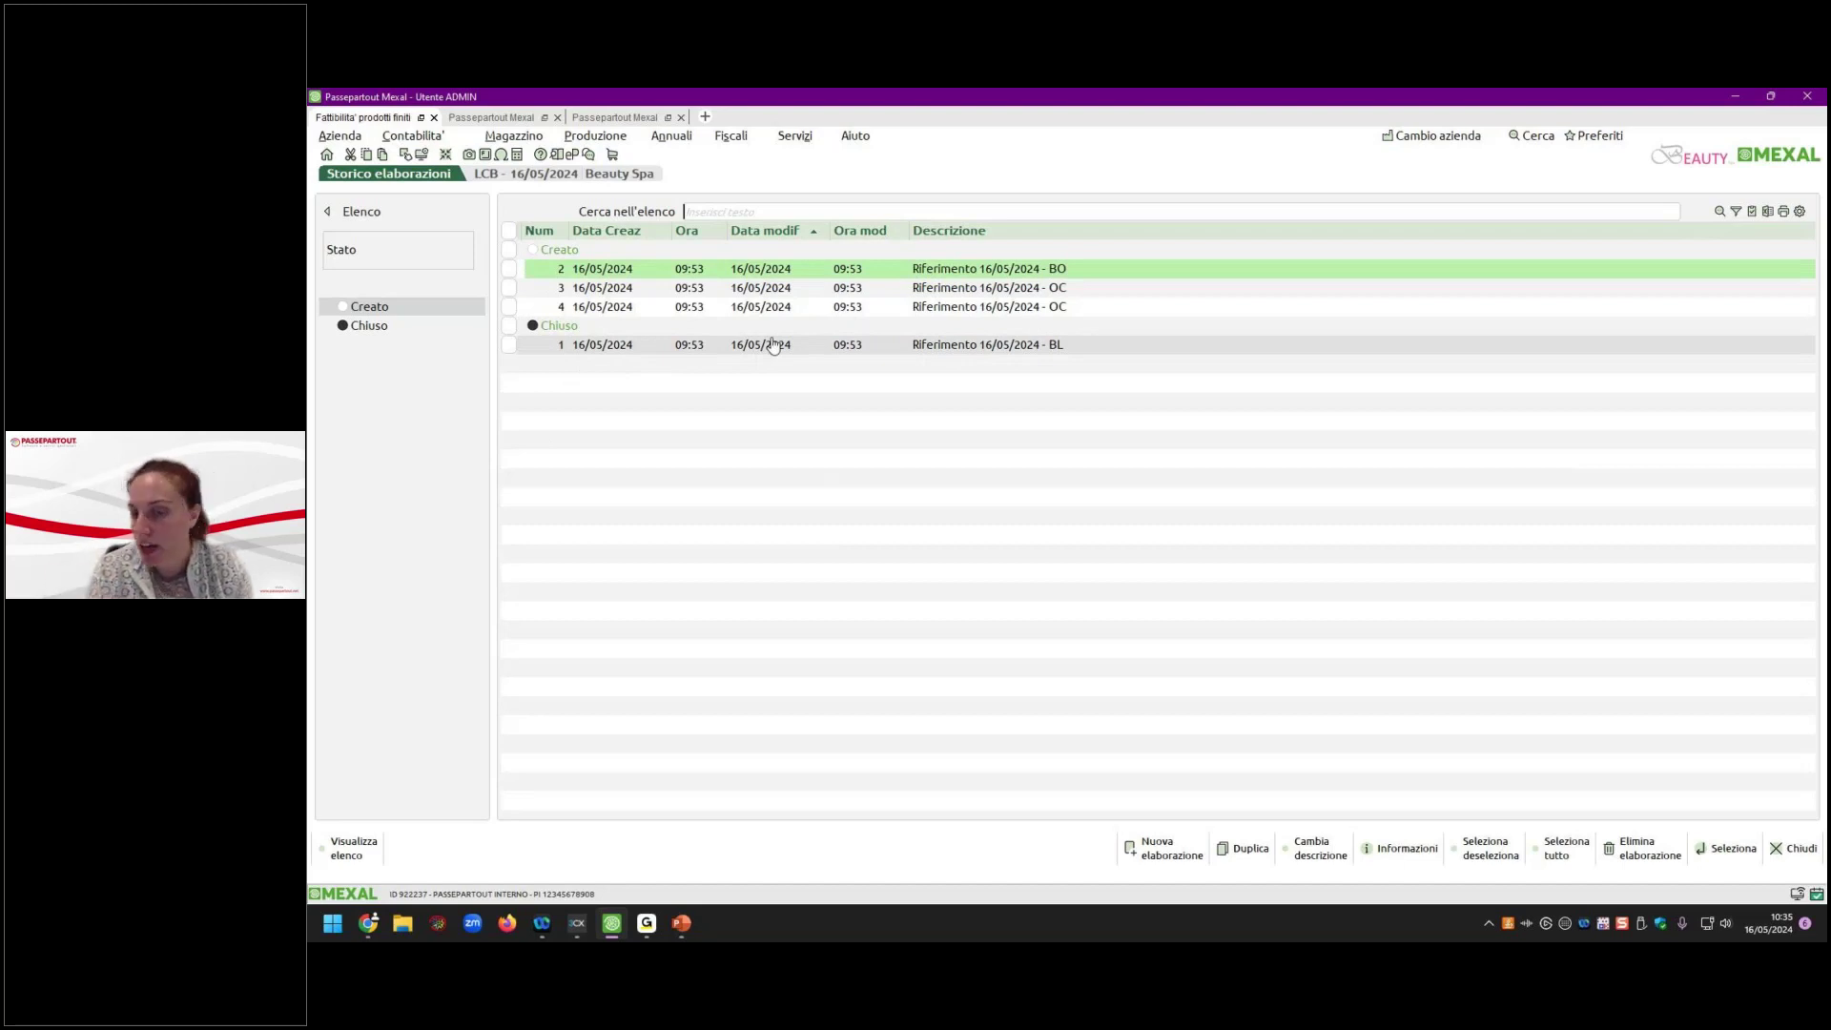
double_click(716, 354)
click(1135, 446)
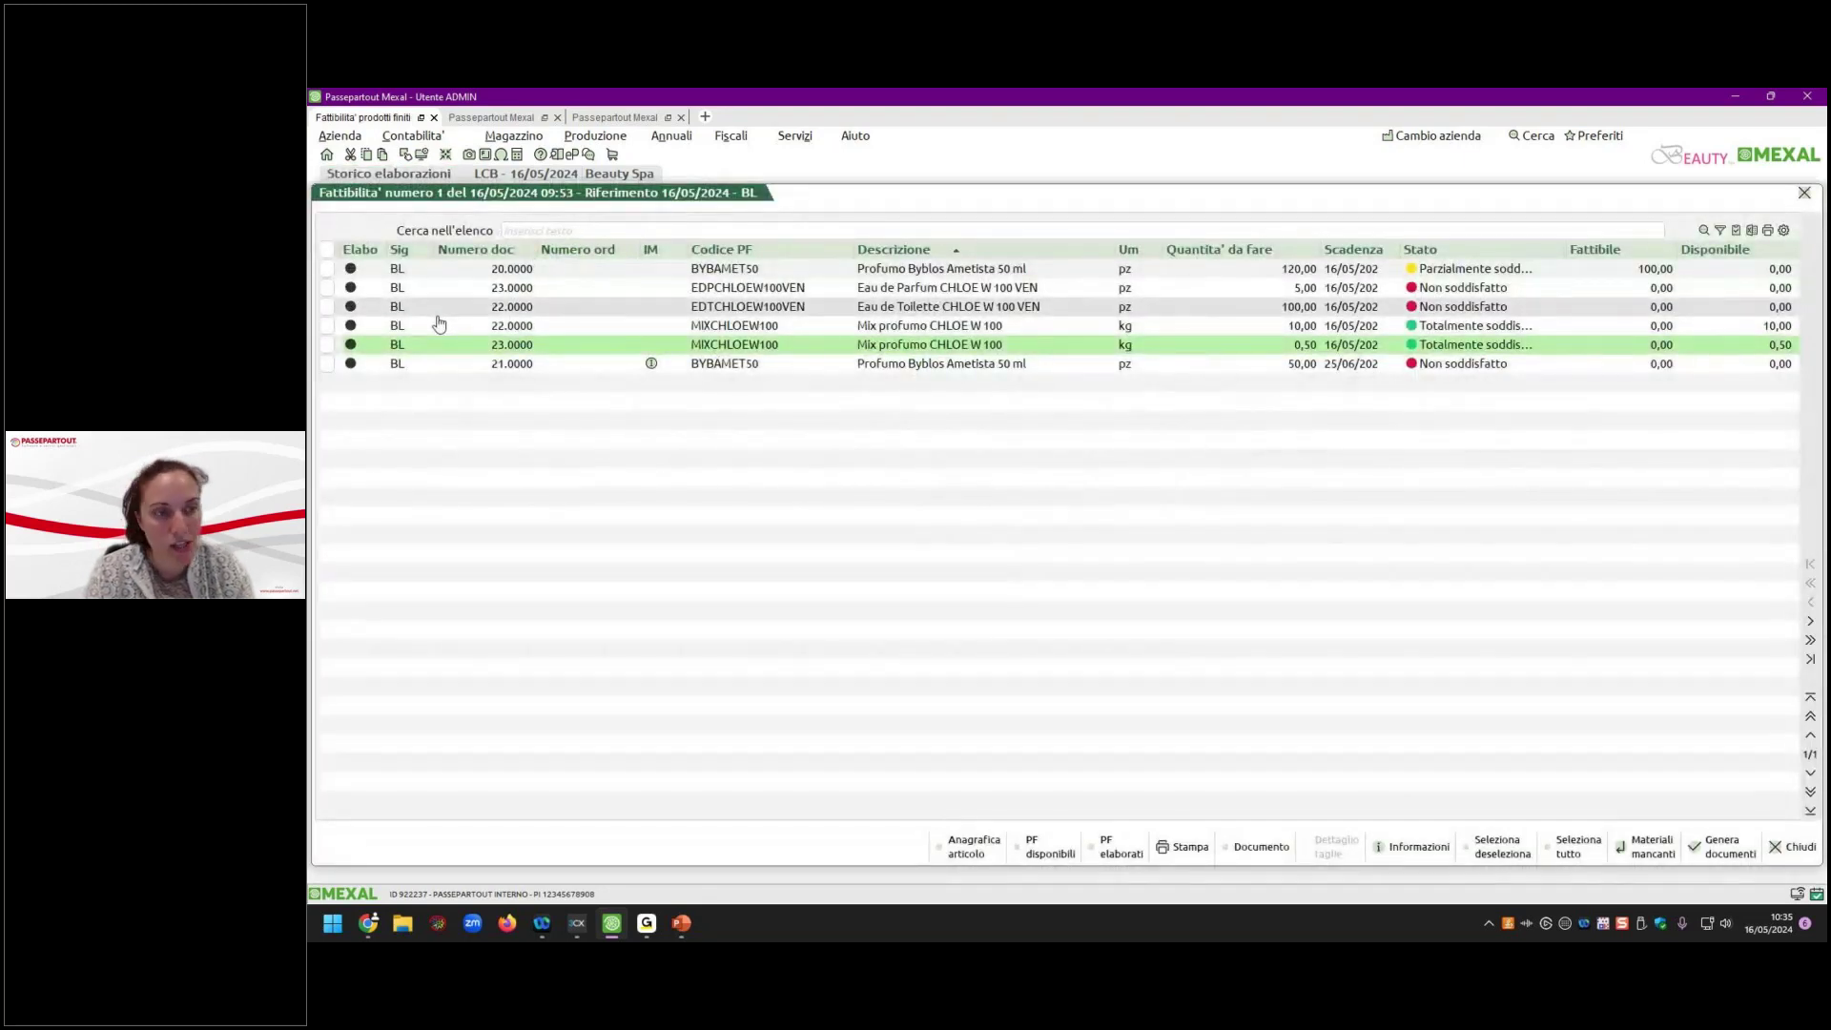
click(1793, 847)
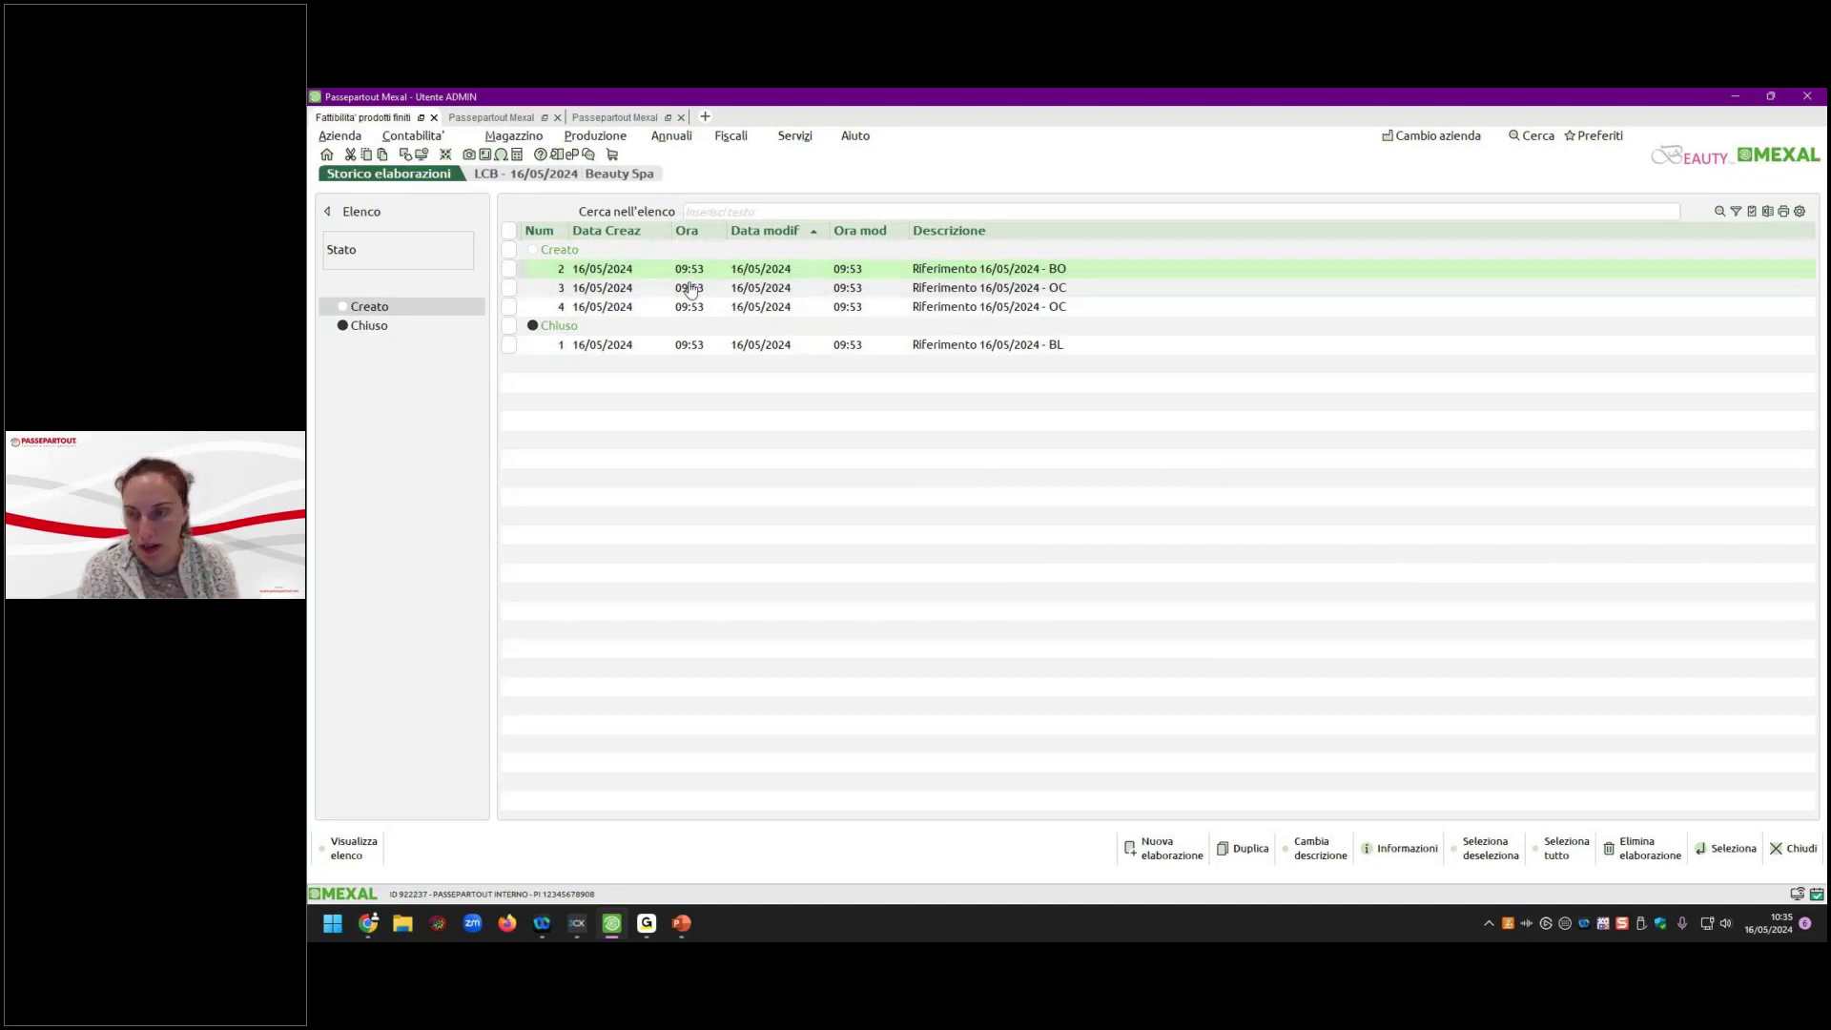
double_click(694, 272)
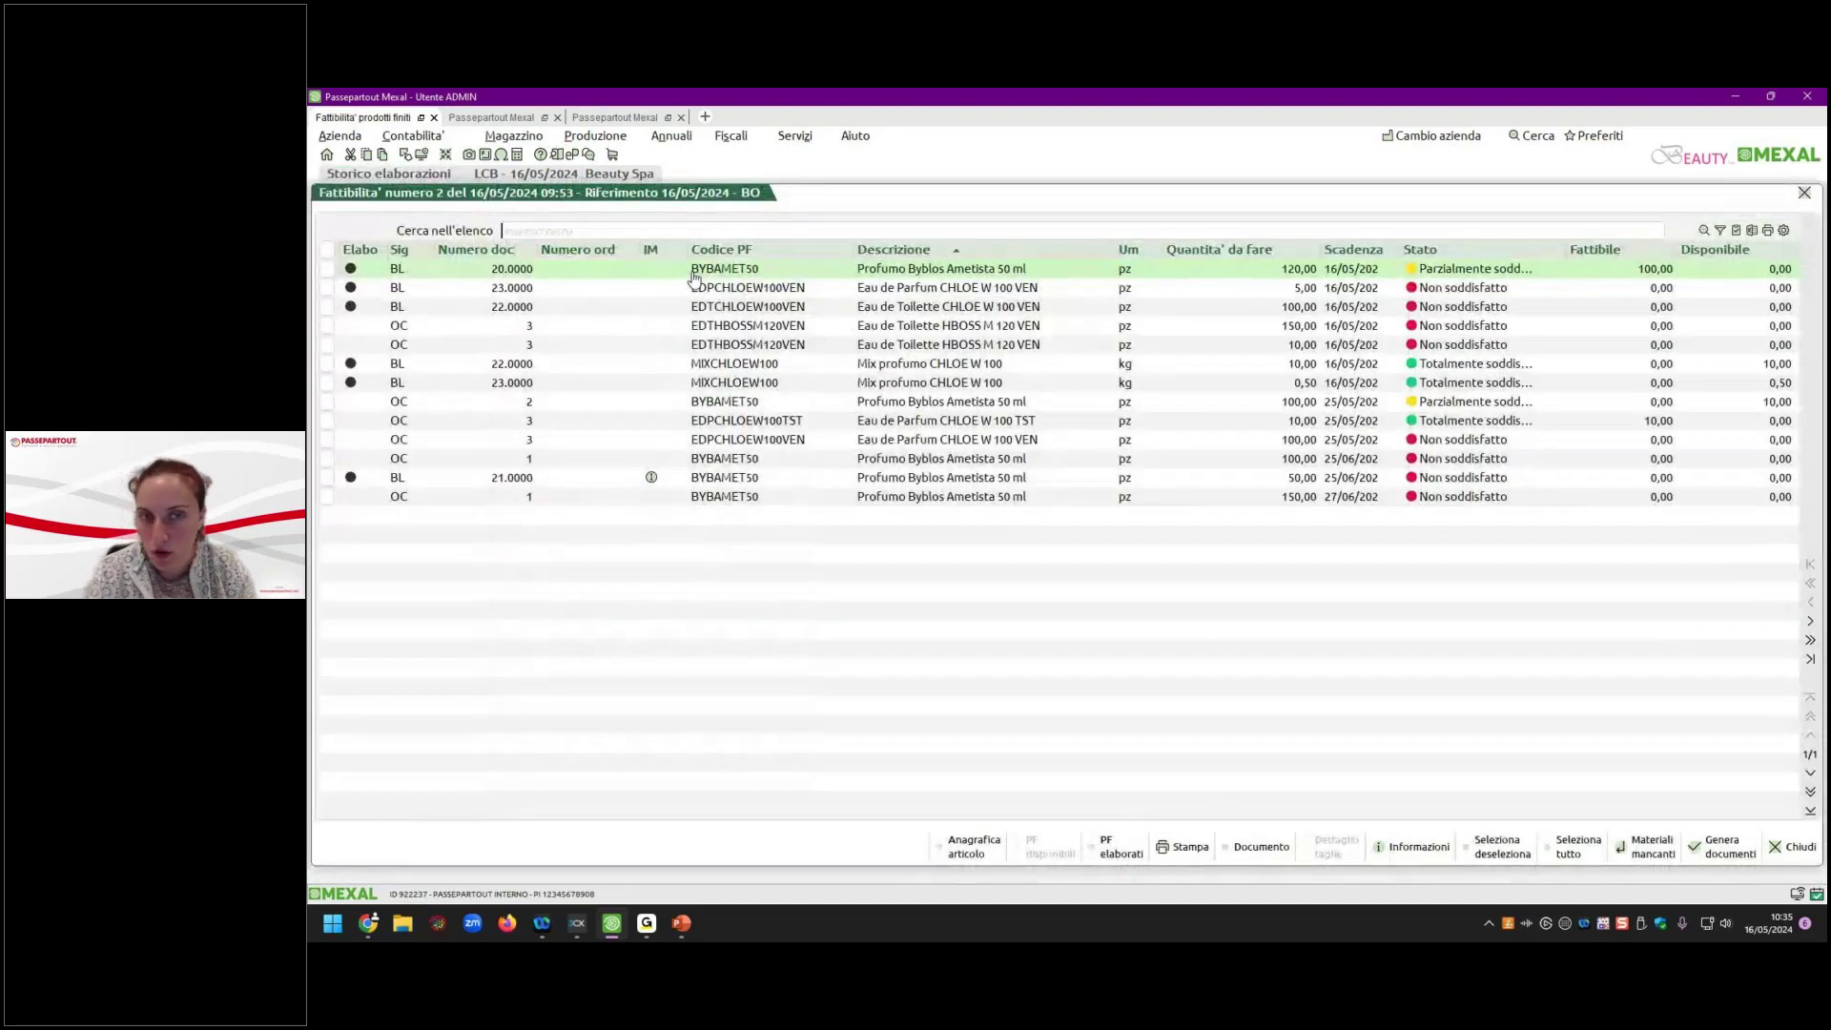
key(Escape)
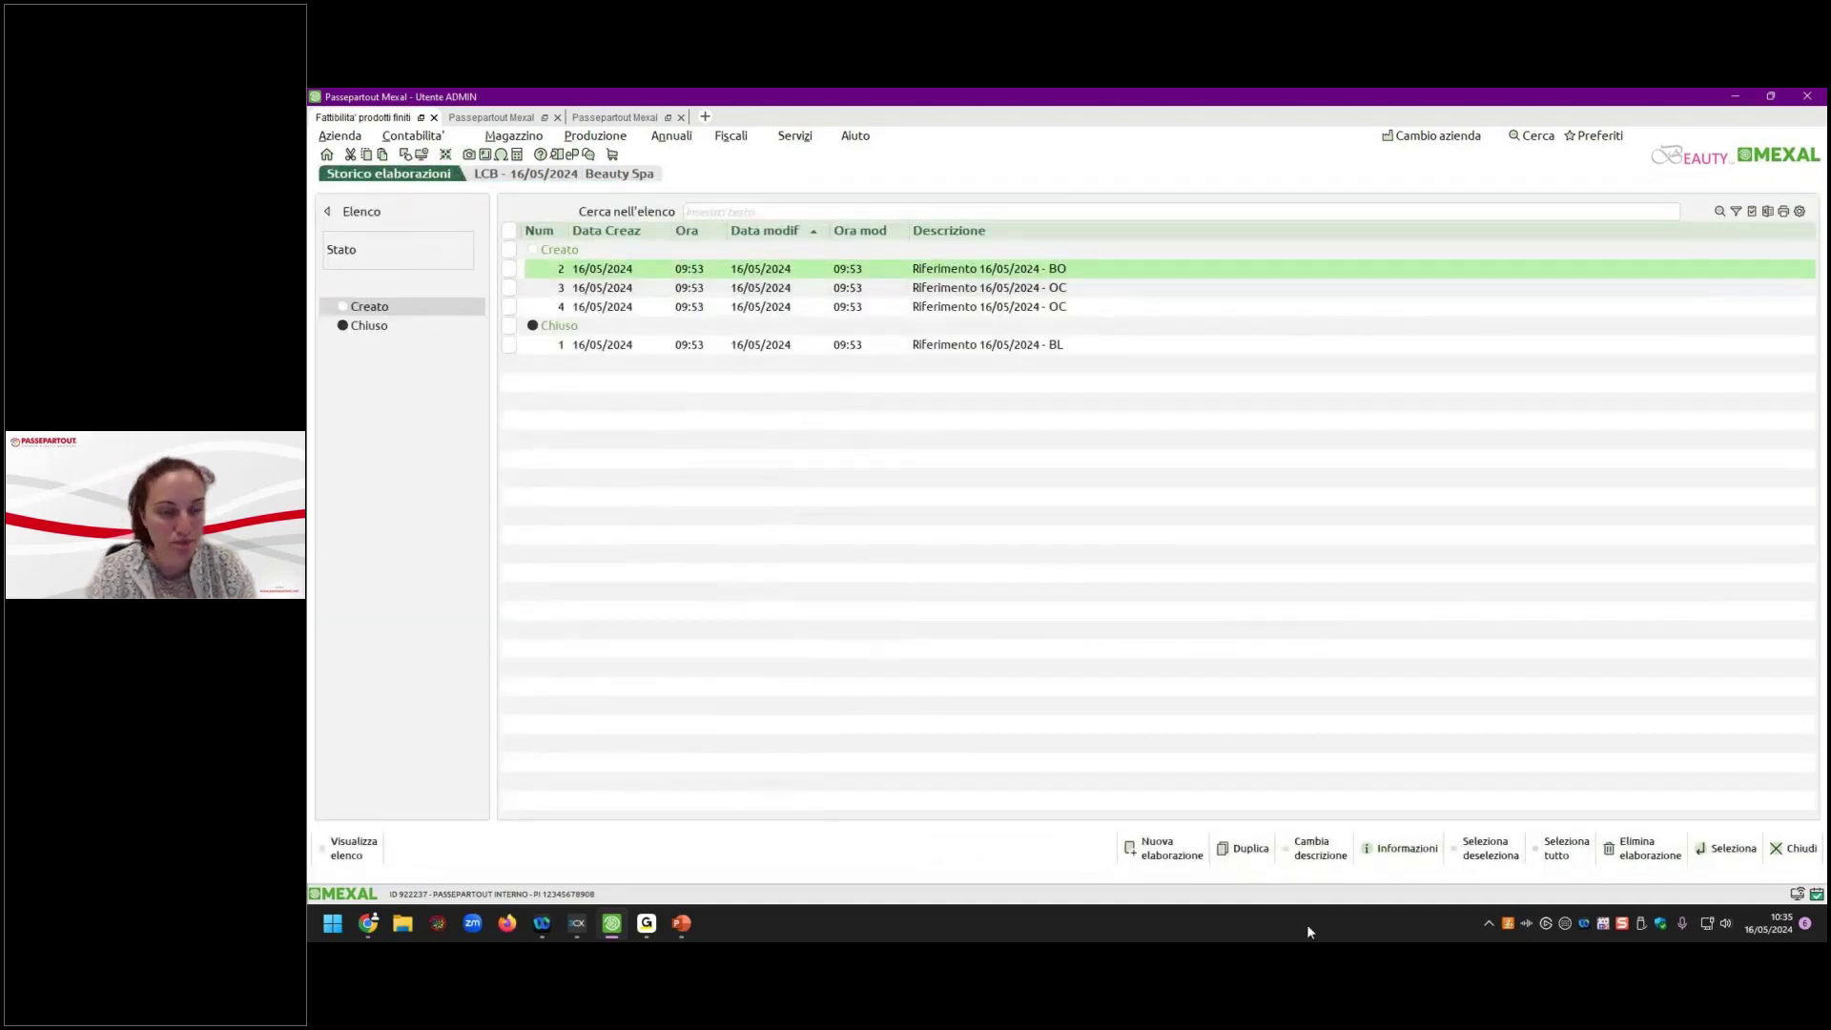
View the run history as a plain list, and return to the view grouped by Stato.
click(354, 848)
click(336, 848)
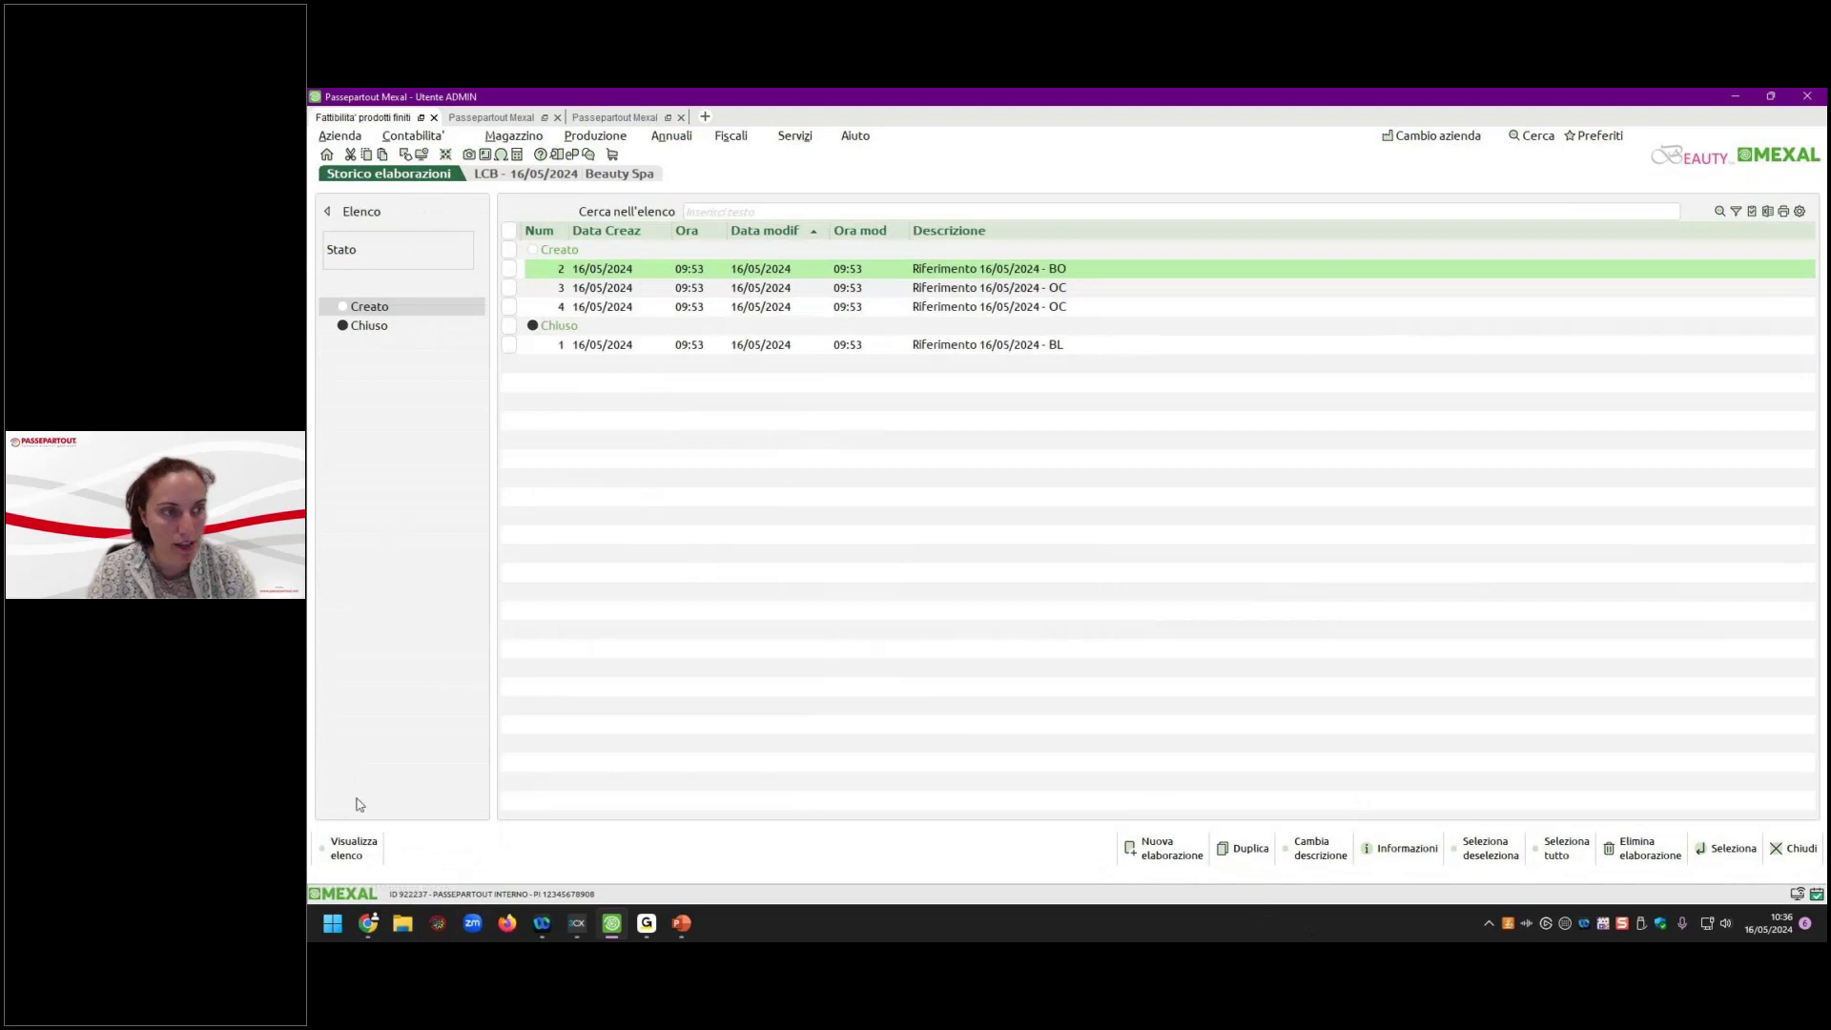
click(361, 839)
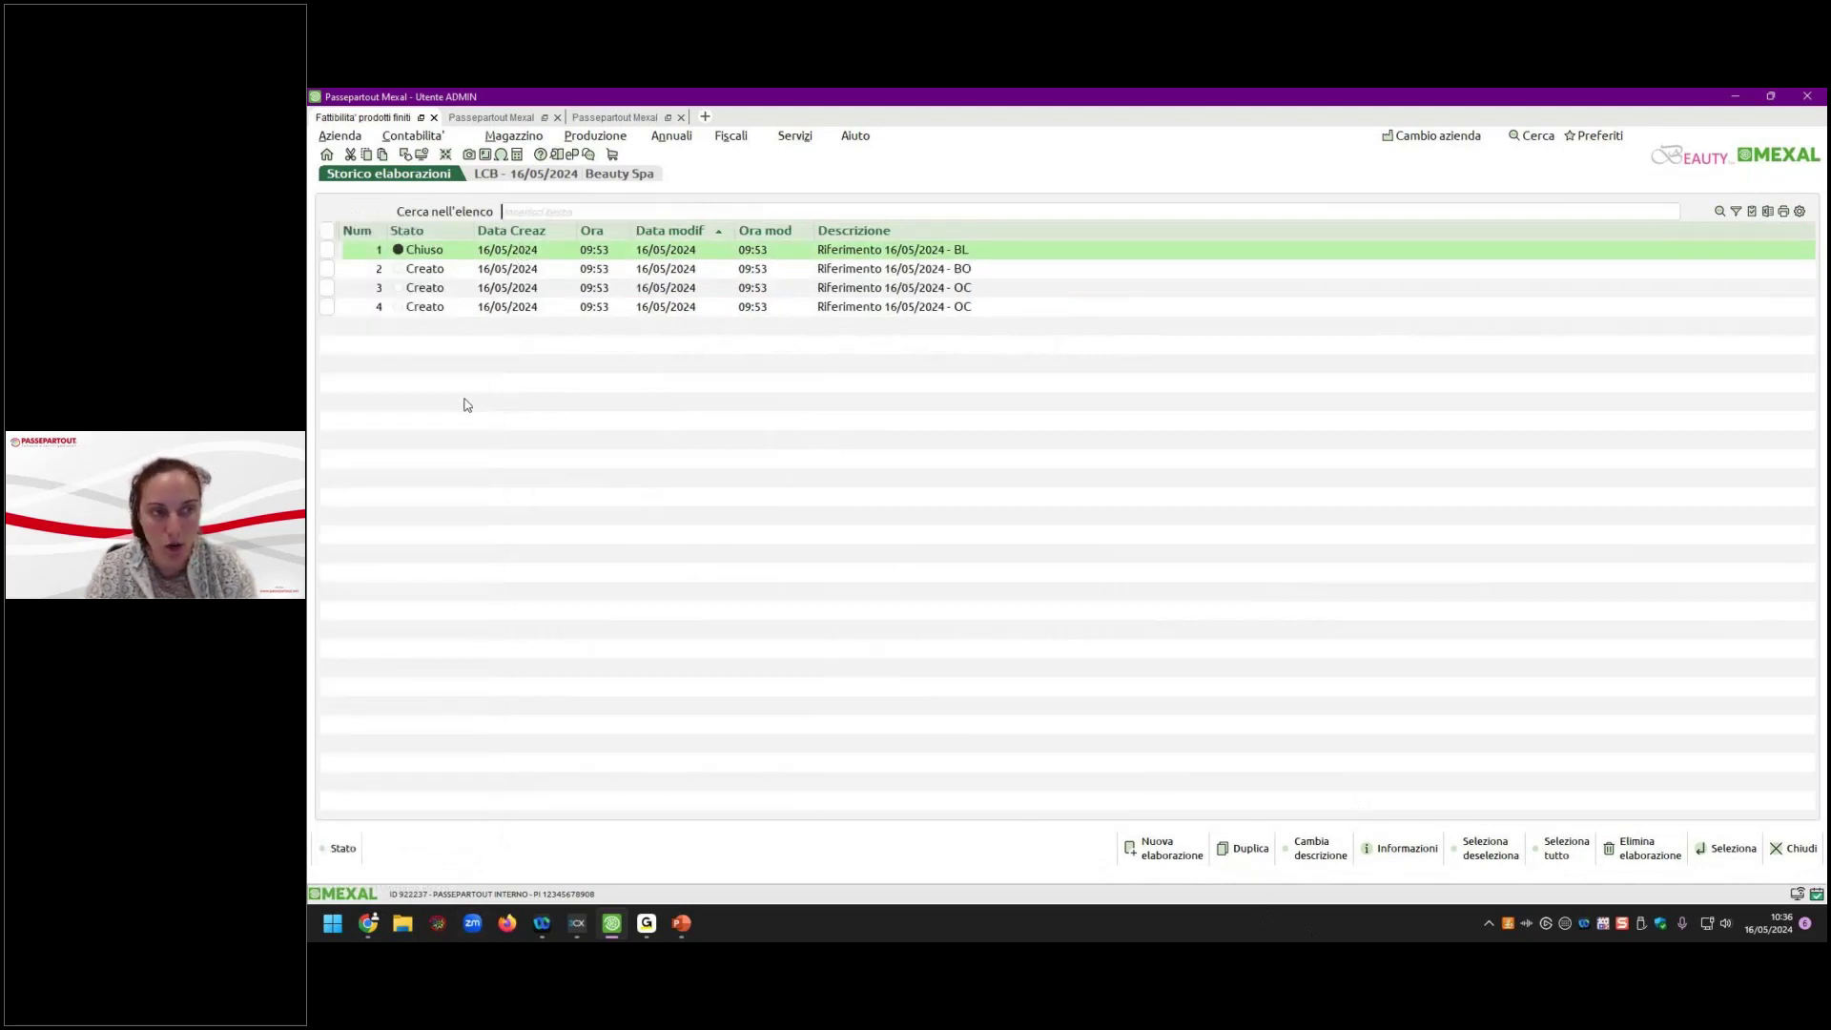
click(342, 848)
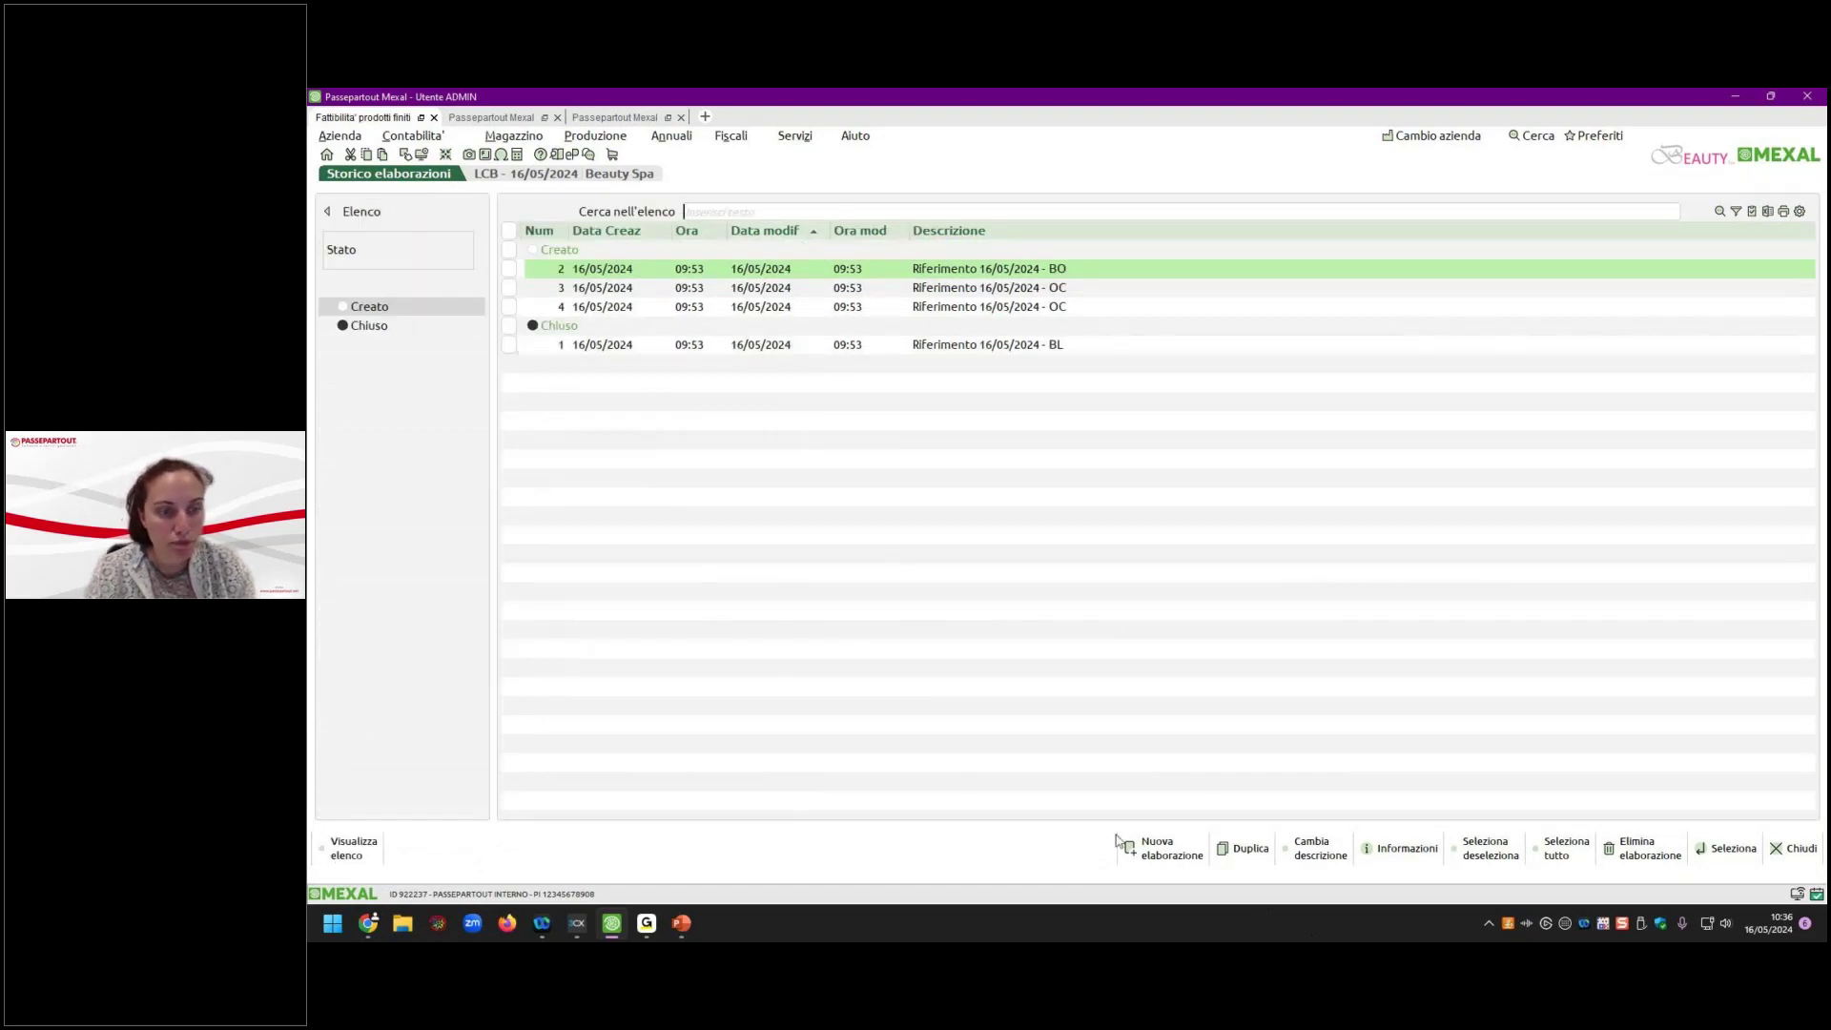
Look at the selection form for a new feasibility run and close it without processing.
click(1145, 848)
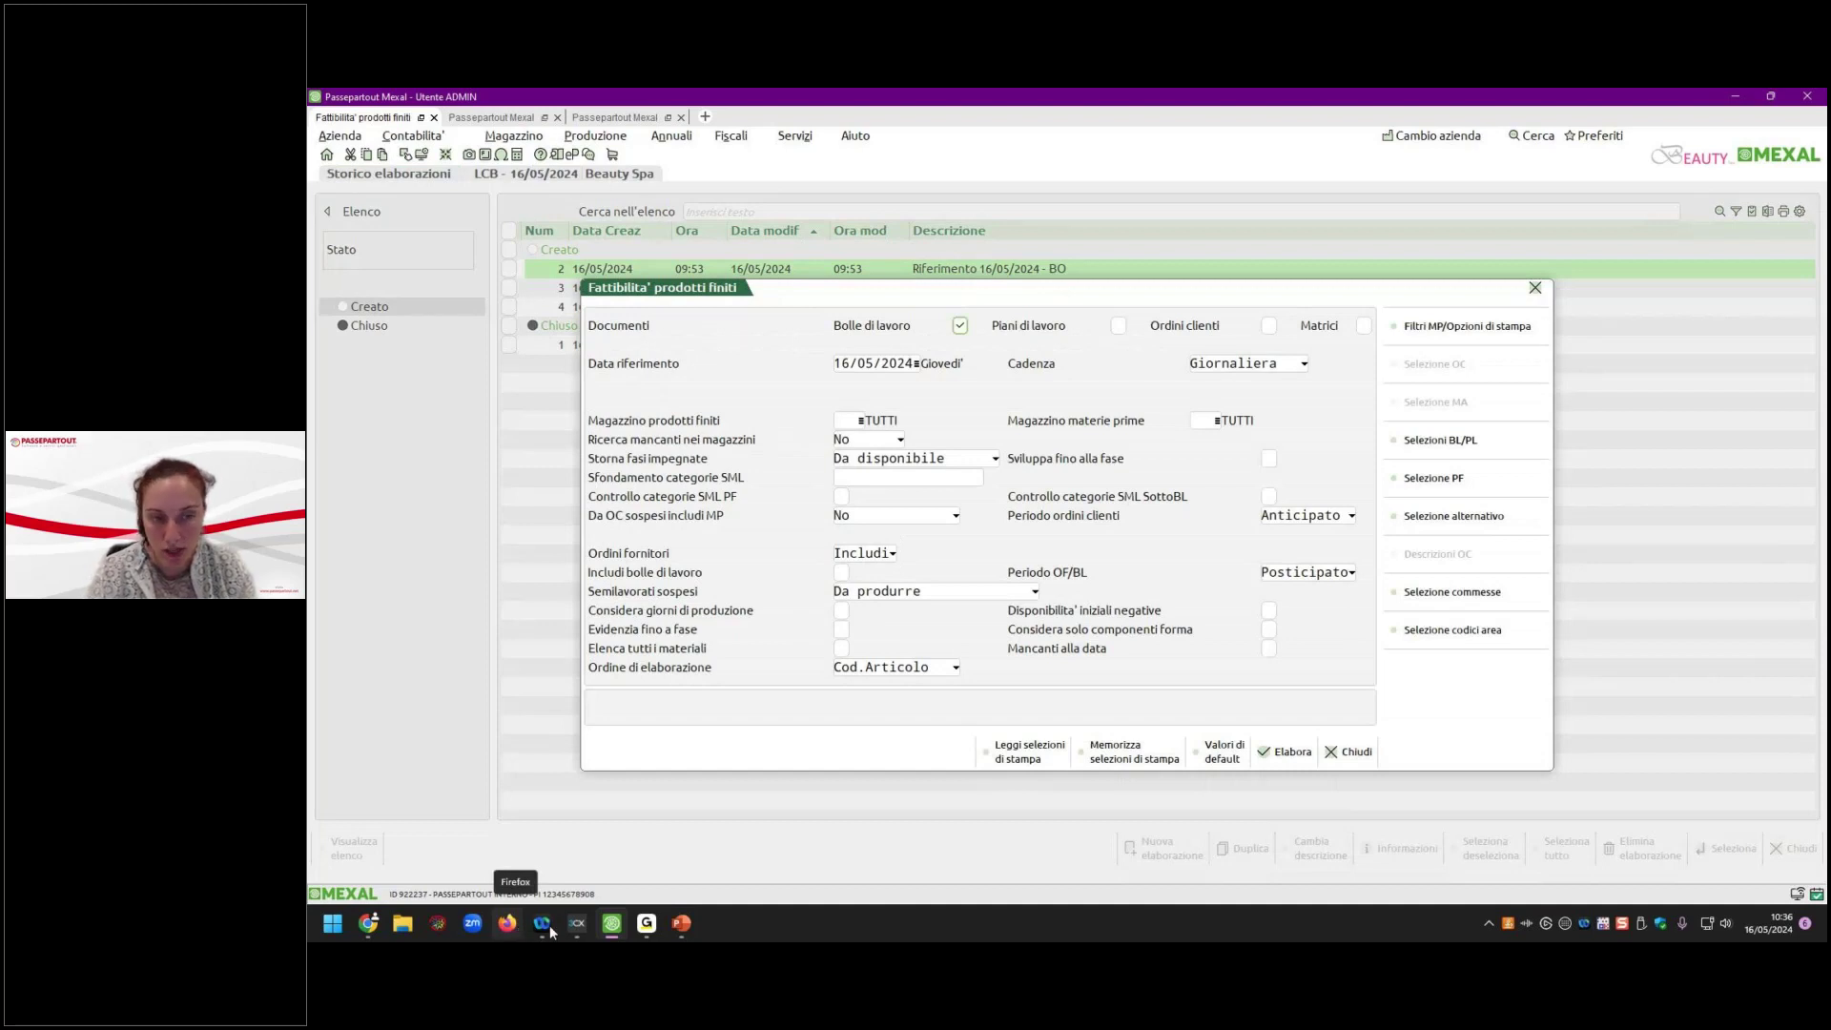
click(1350, 752)
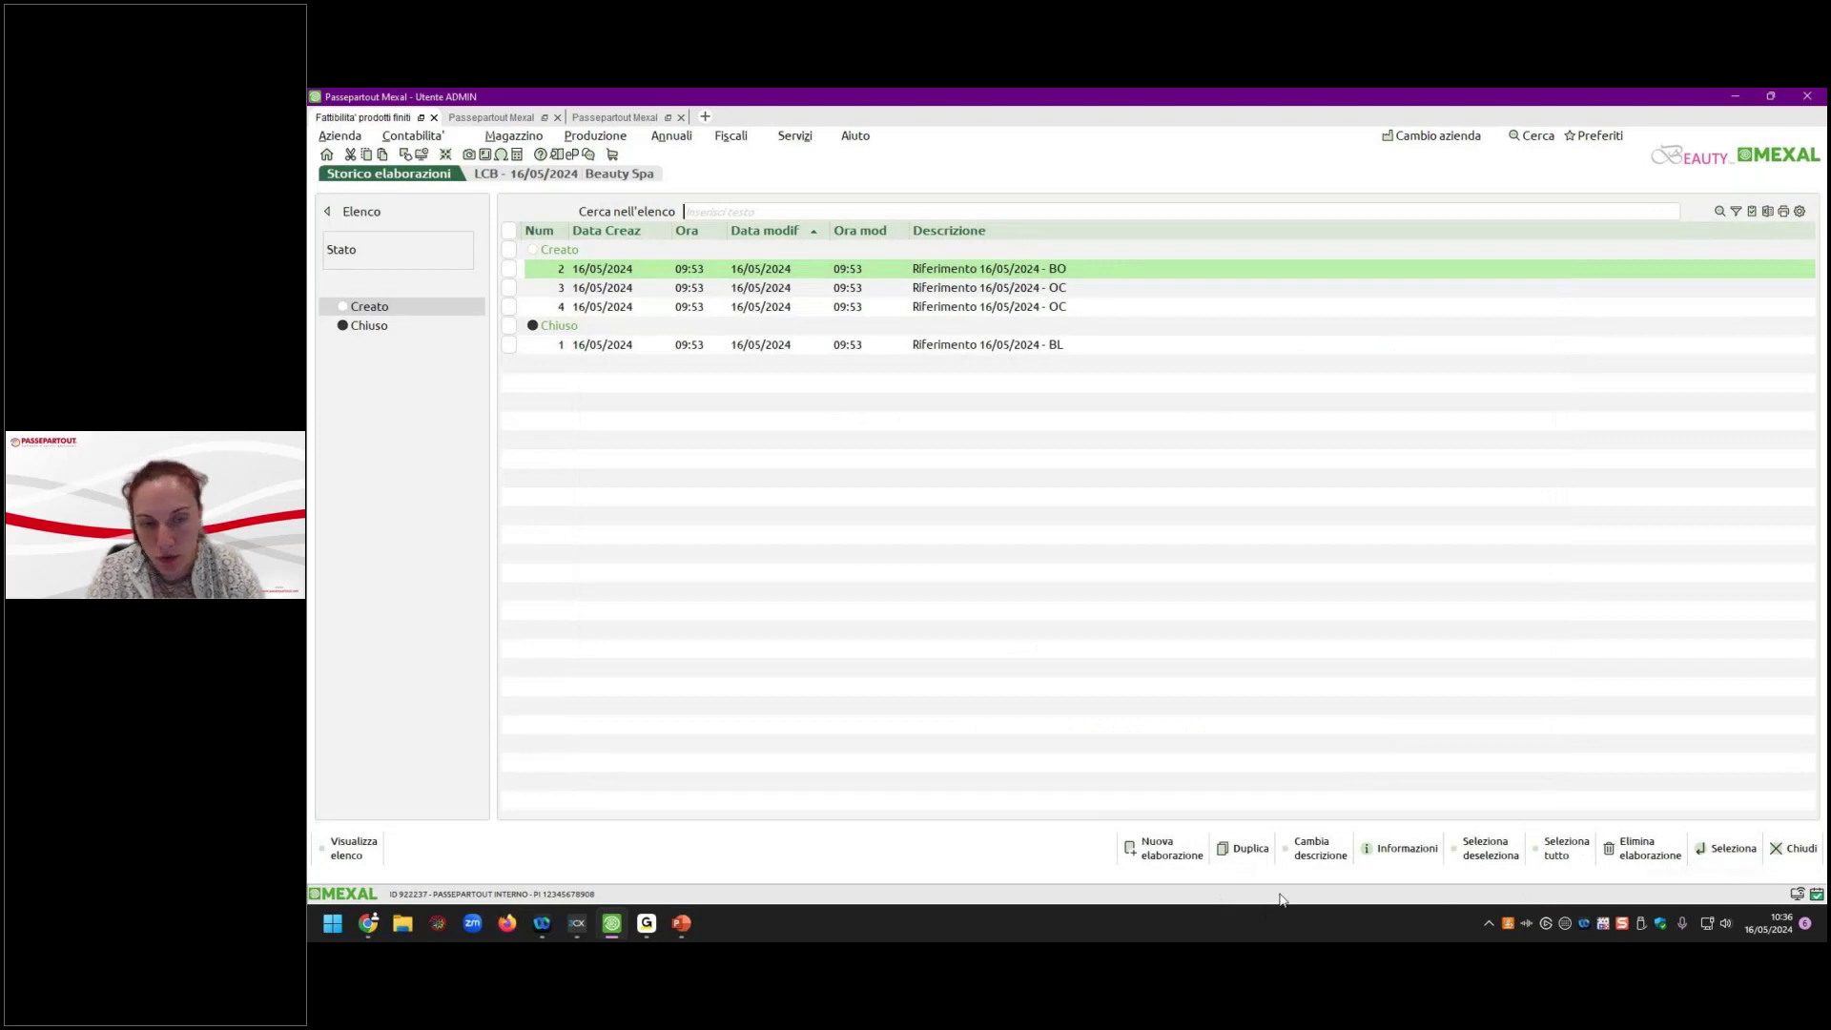
View the duplicate and change-description dialogs for feasibility run 2, cancelling both.
click(1245, 851)
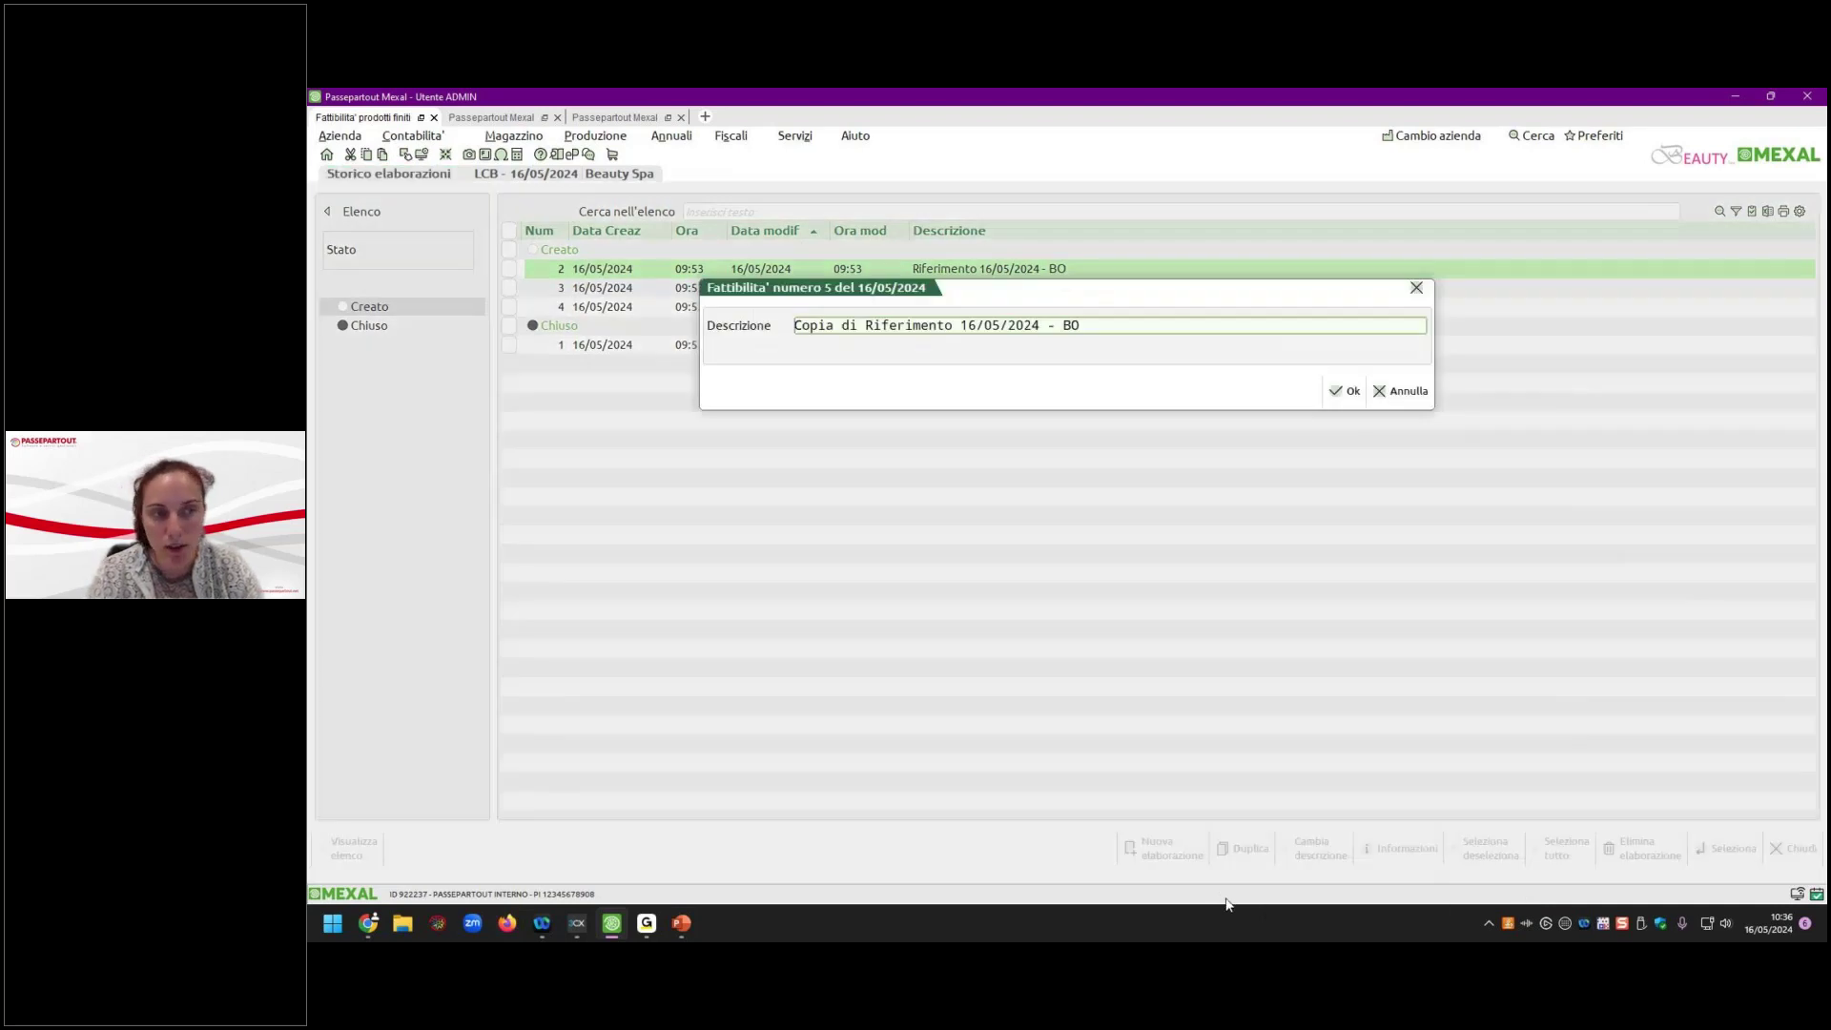
click(1400, 395)
click(1315, 847)
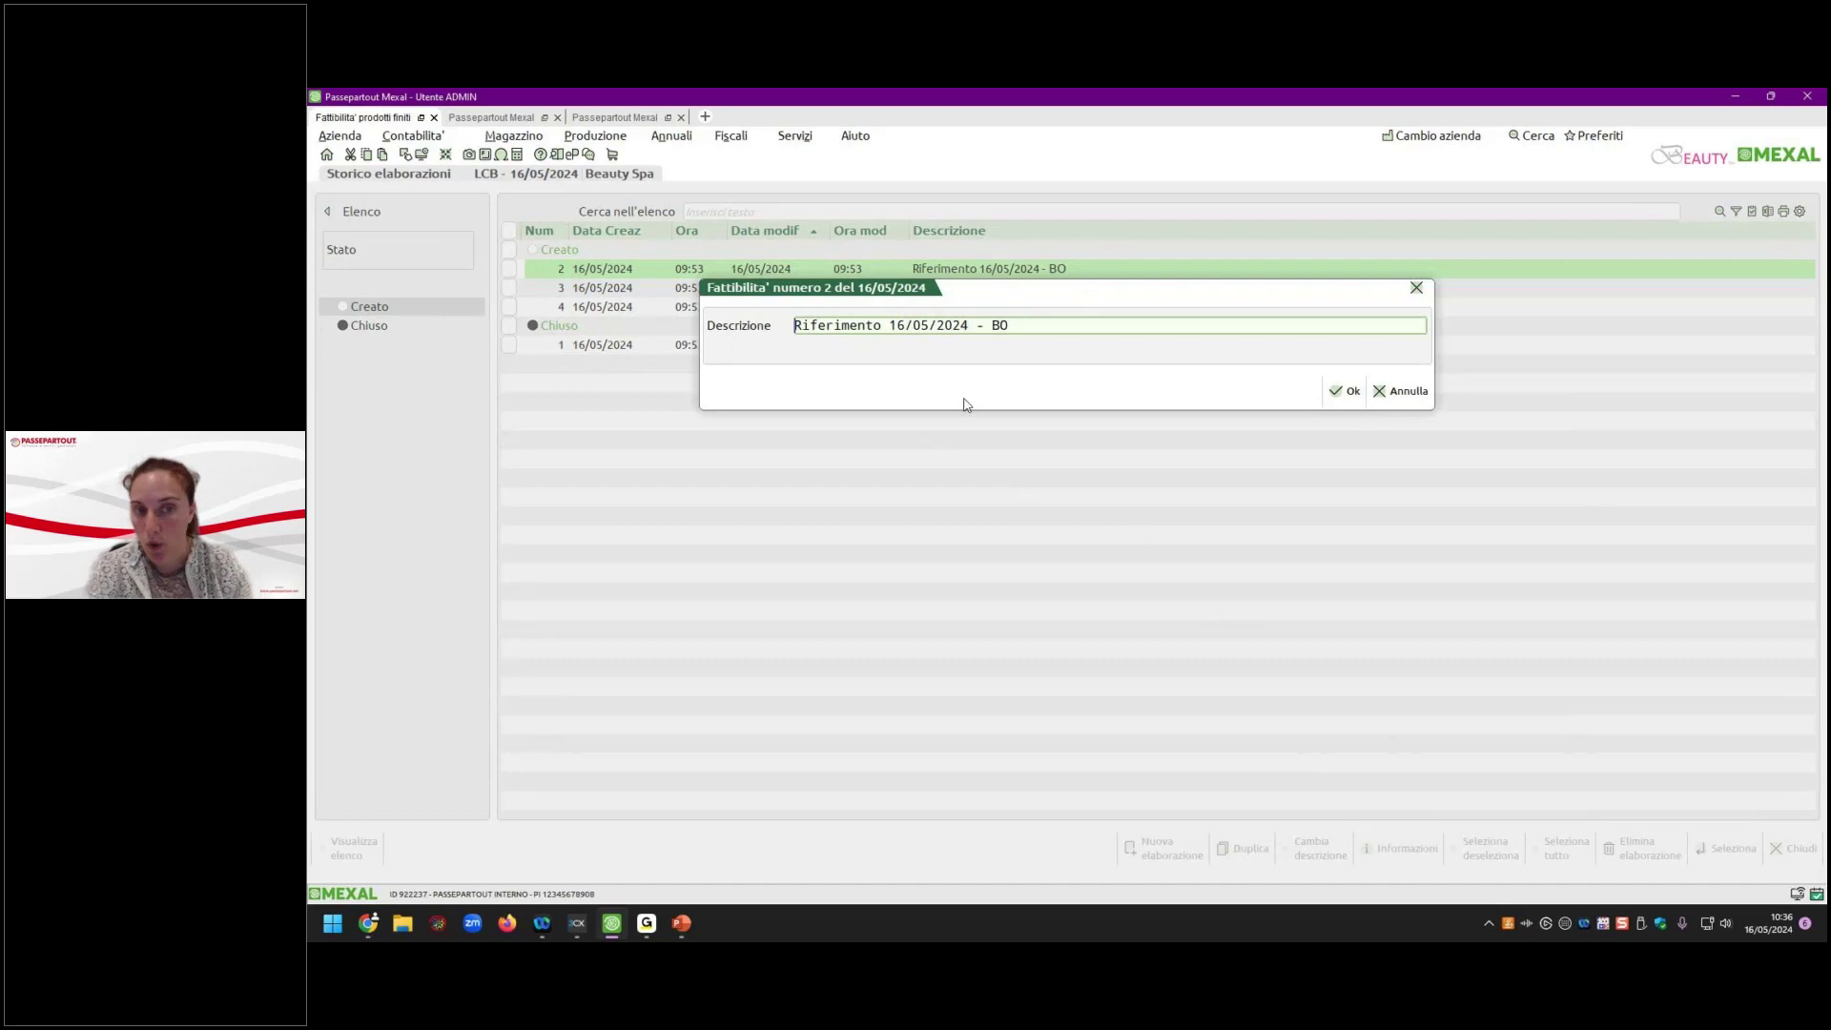
click(1392, 391)
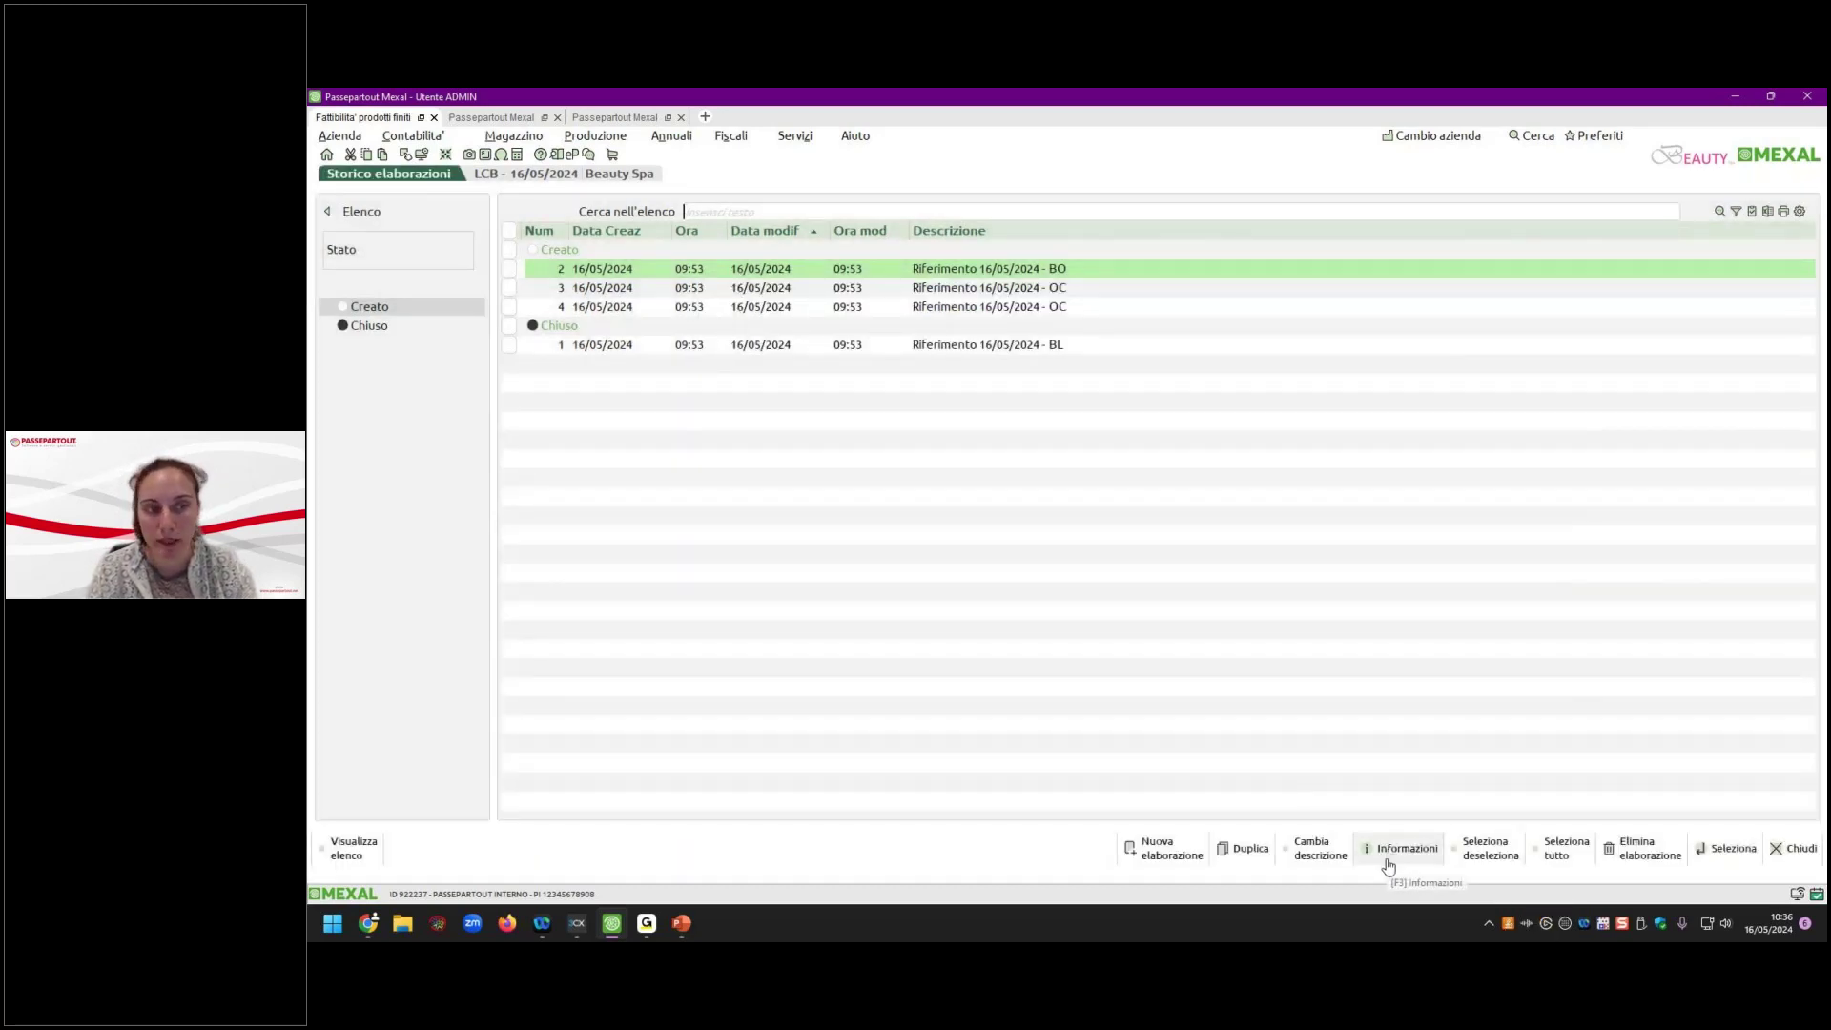
Compare the information sheets of feasibility runs 3 and 4, including the Elenca tutti i materiali setting.
key(Down)
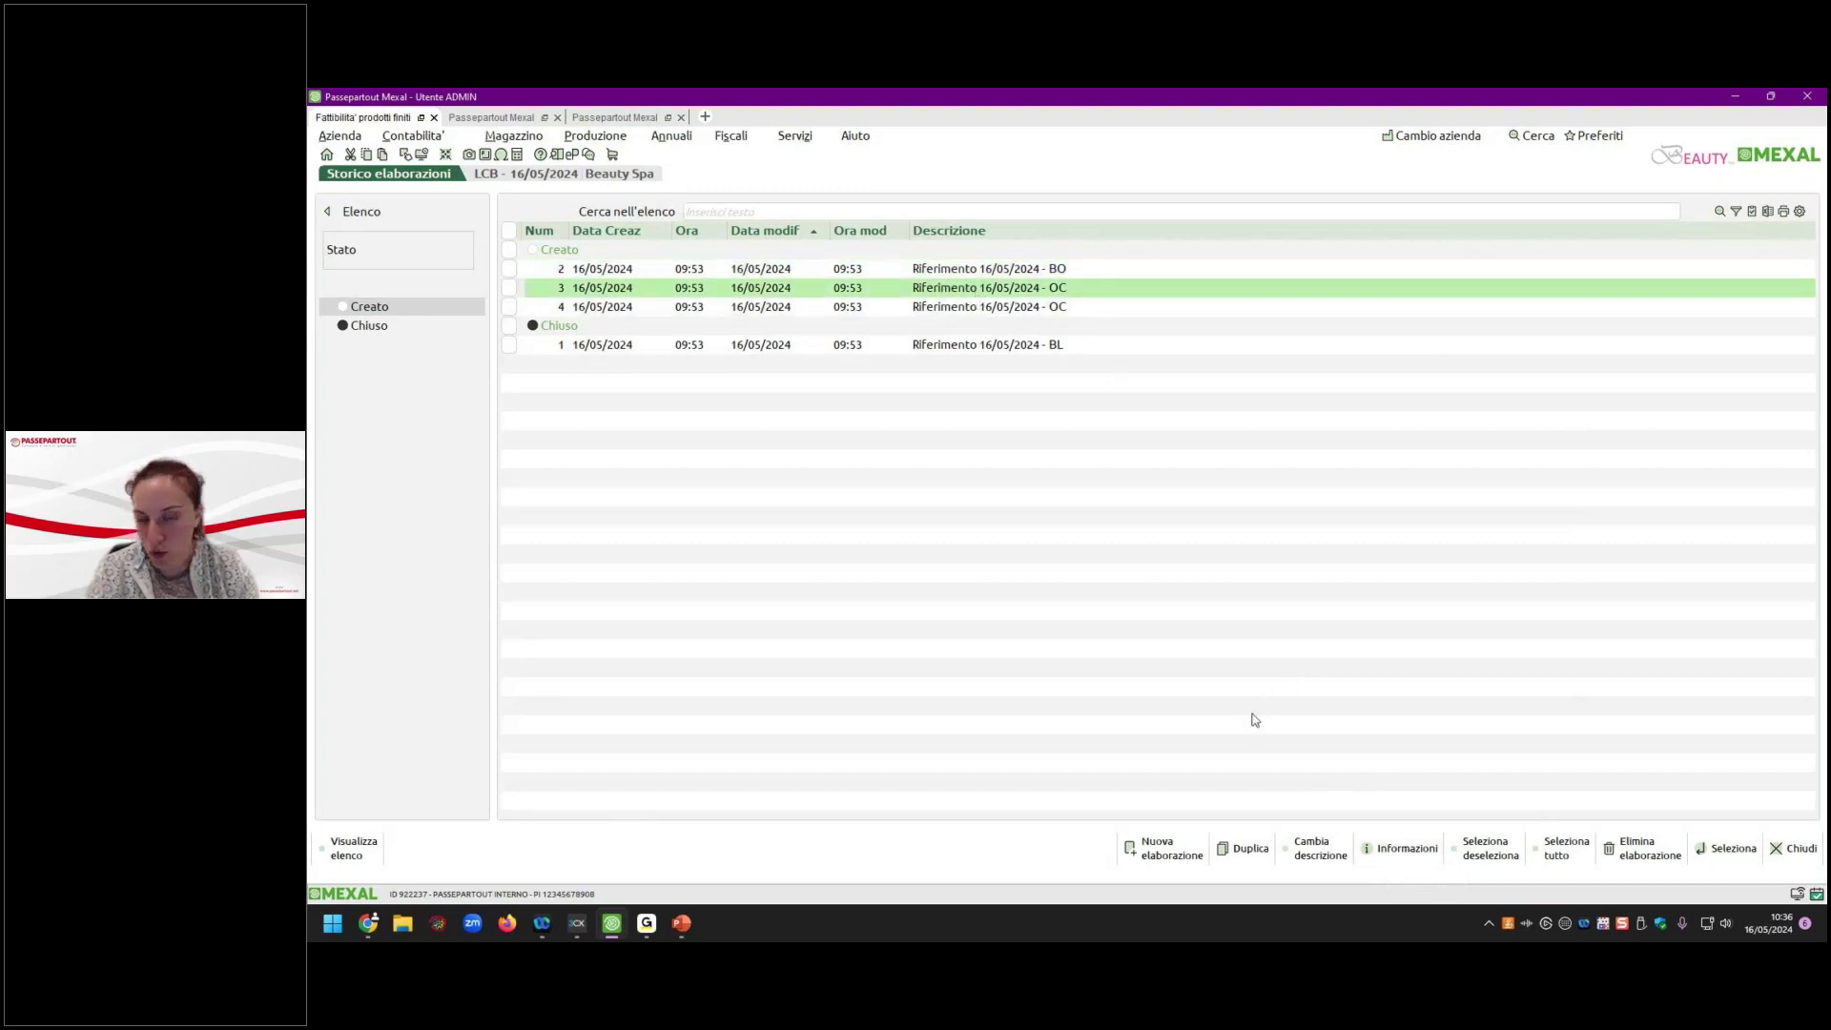
click(1392, 850)
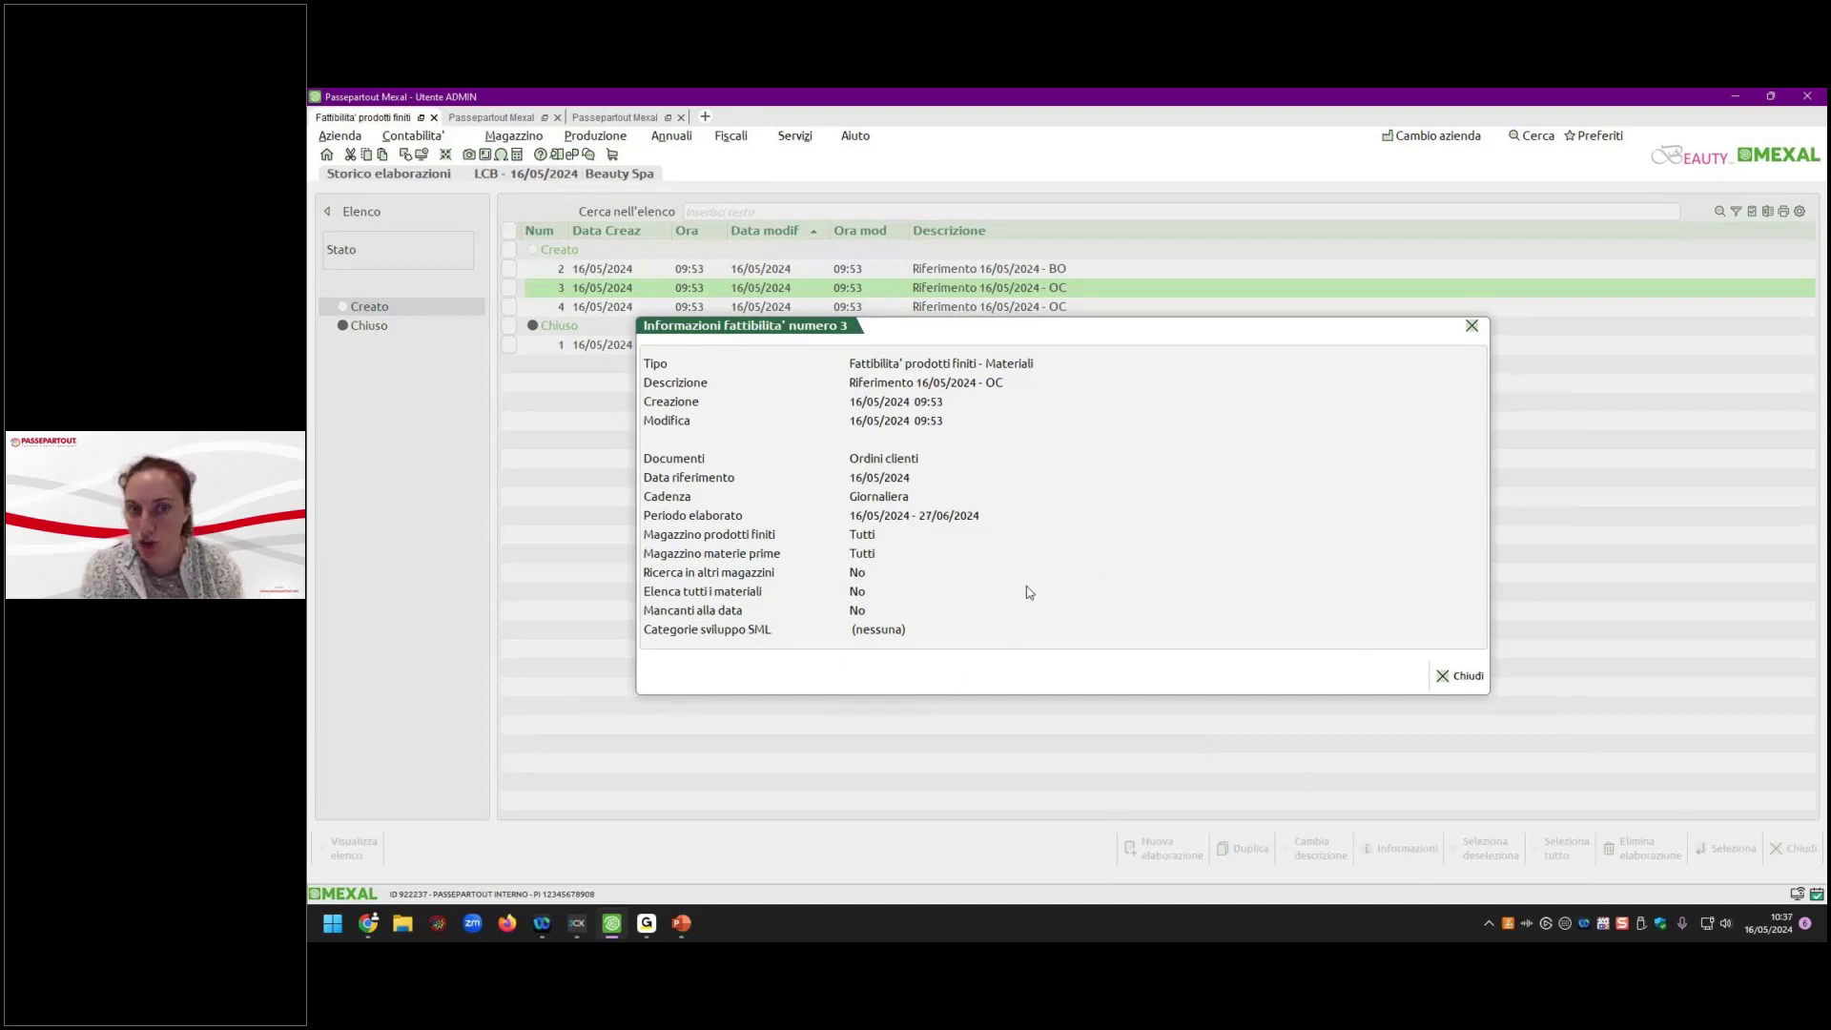
click(1459, 675)
click(938, 307)
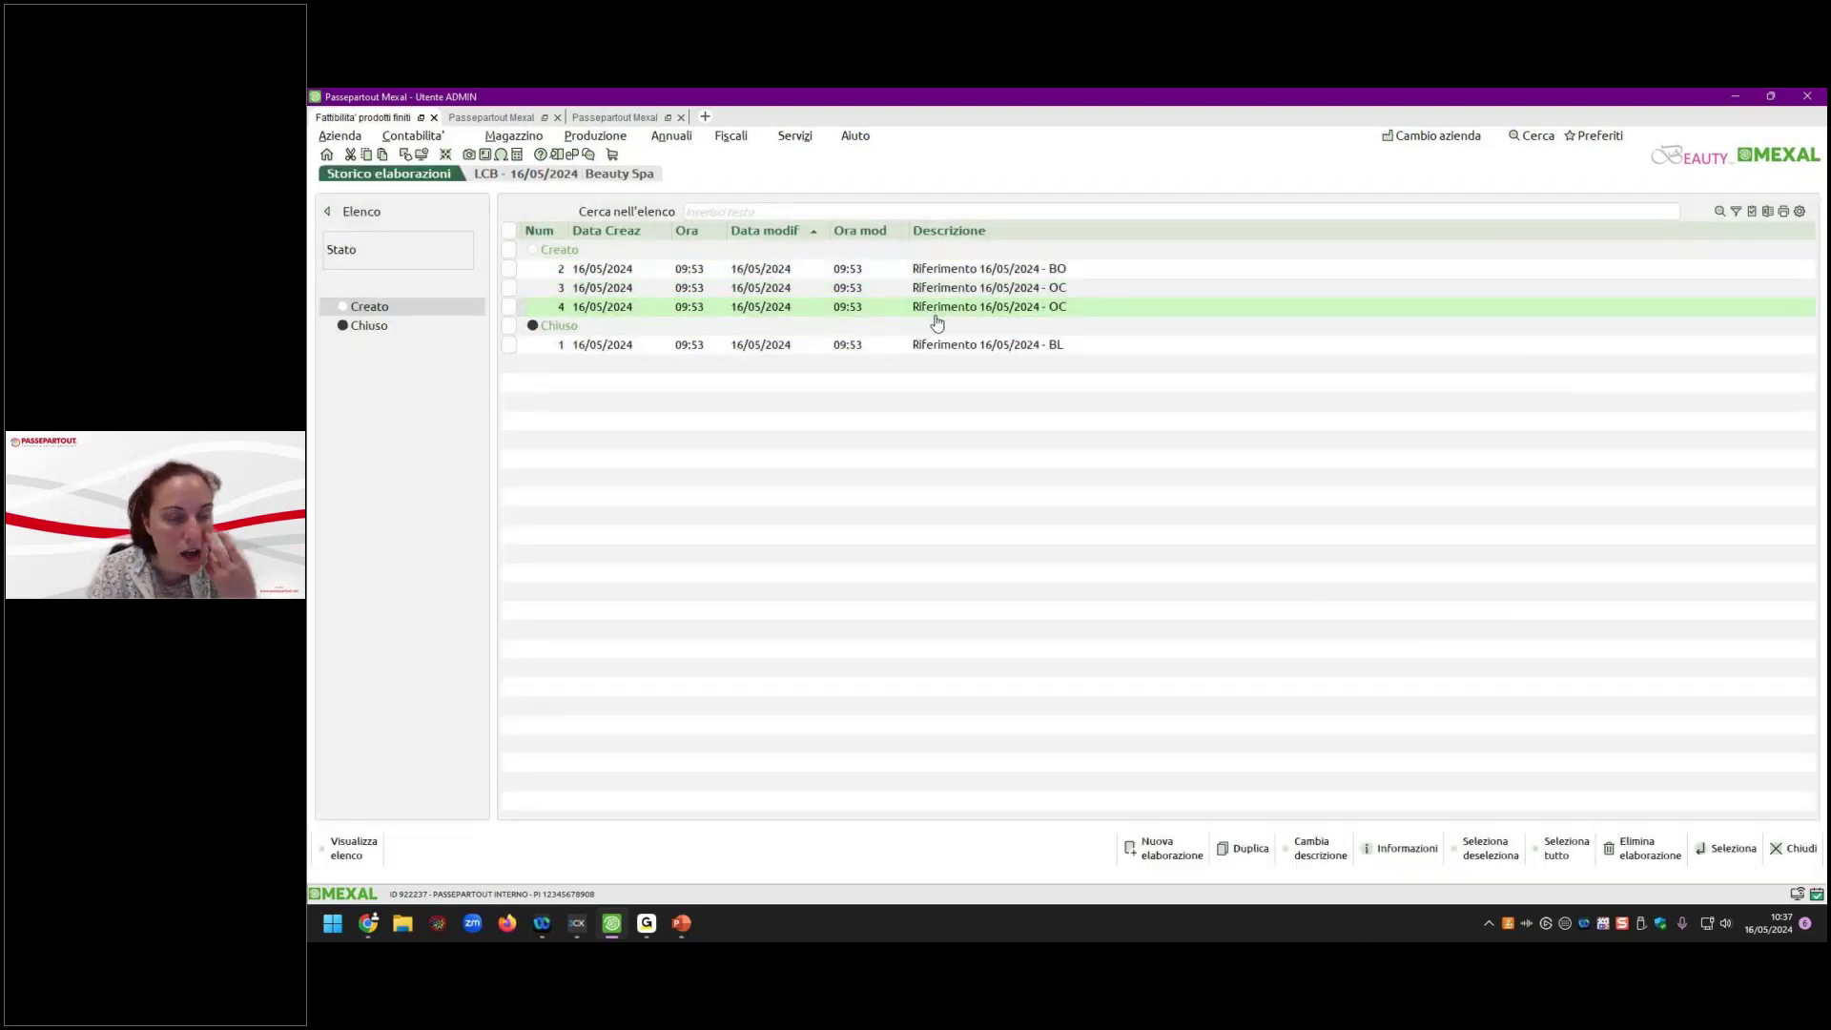
click(1362, 849)
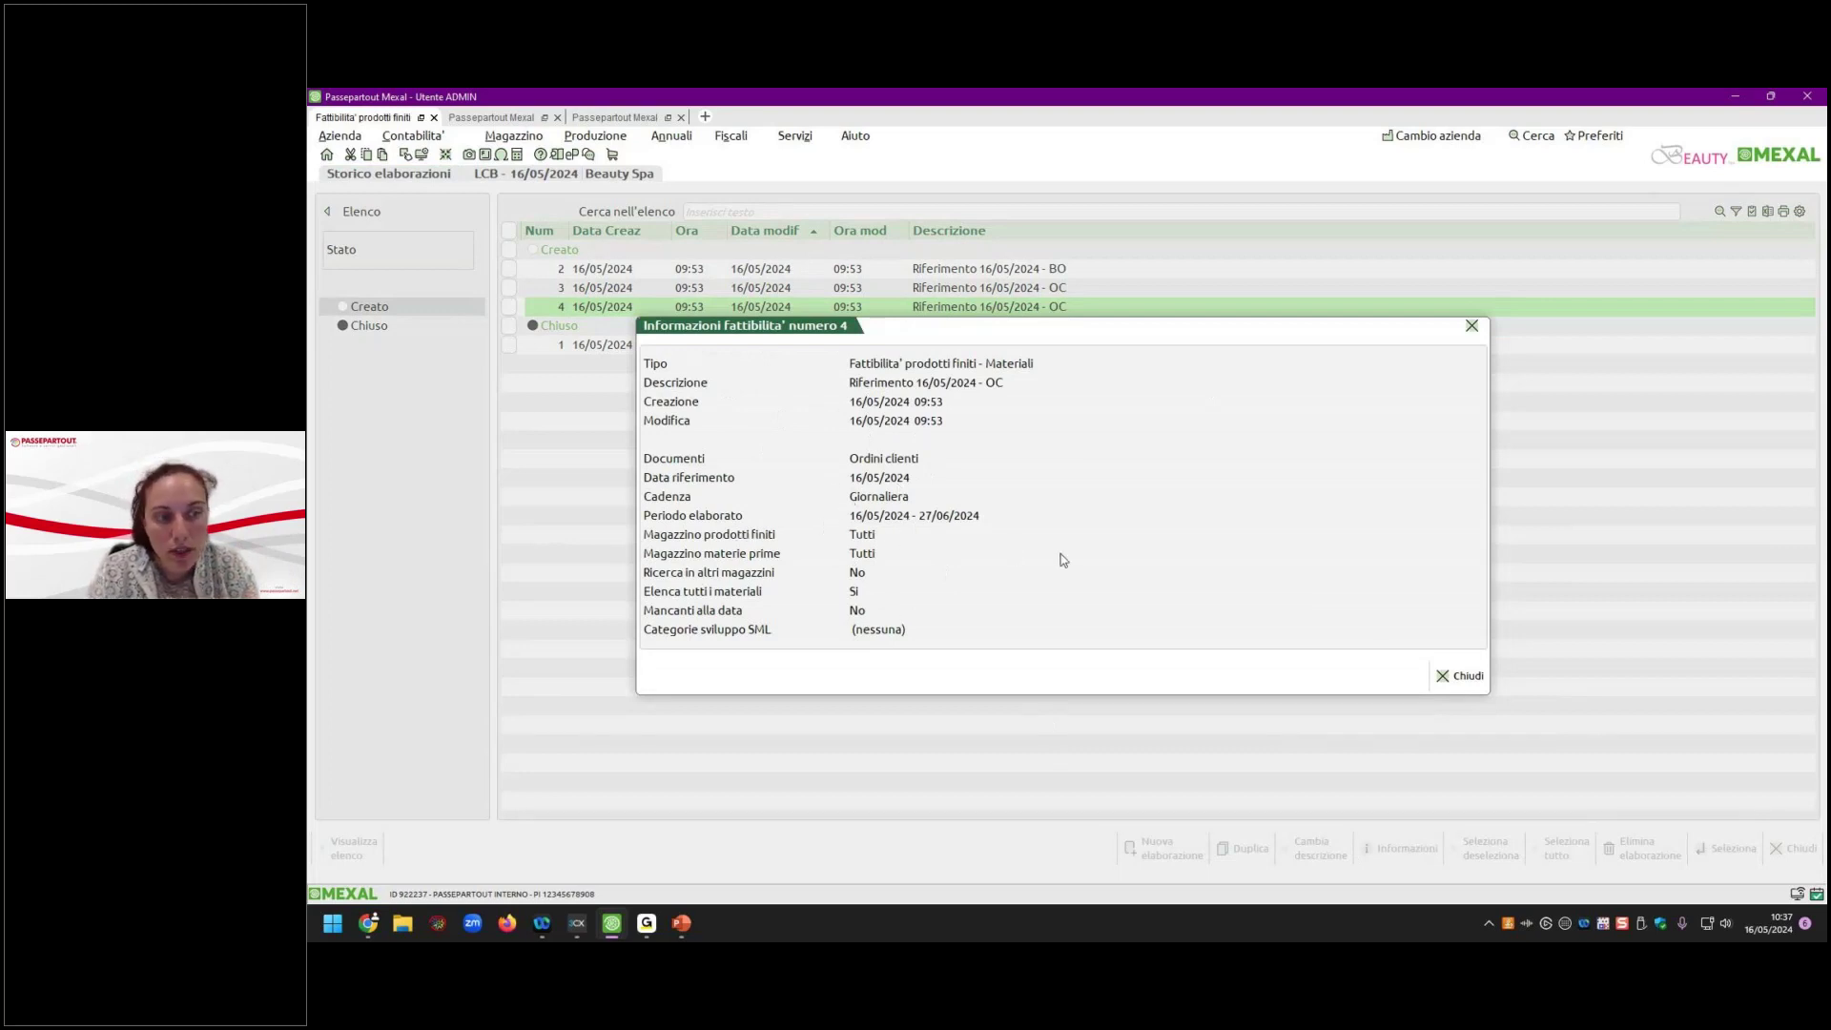
click(1454, 676)
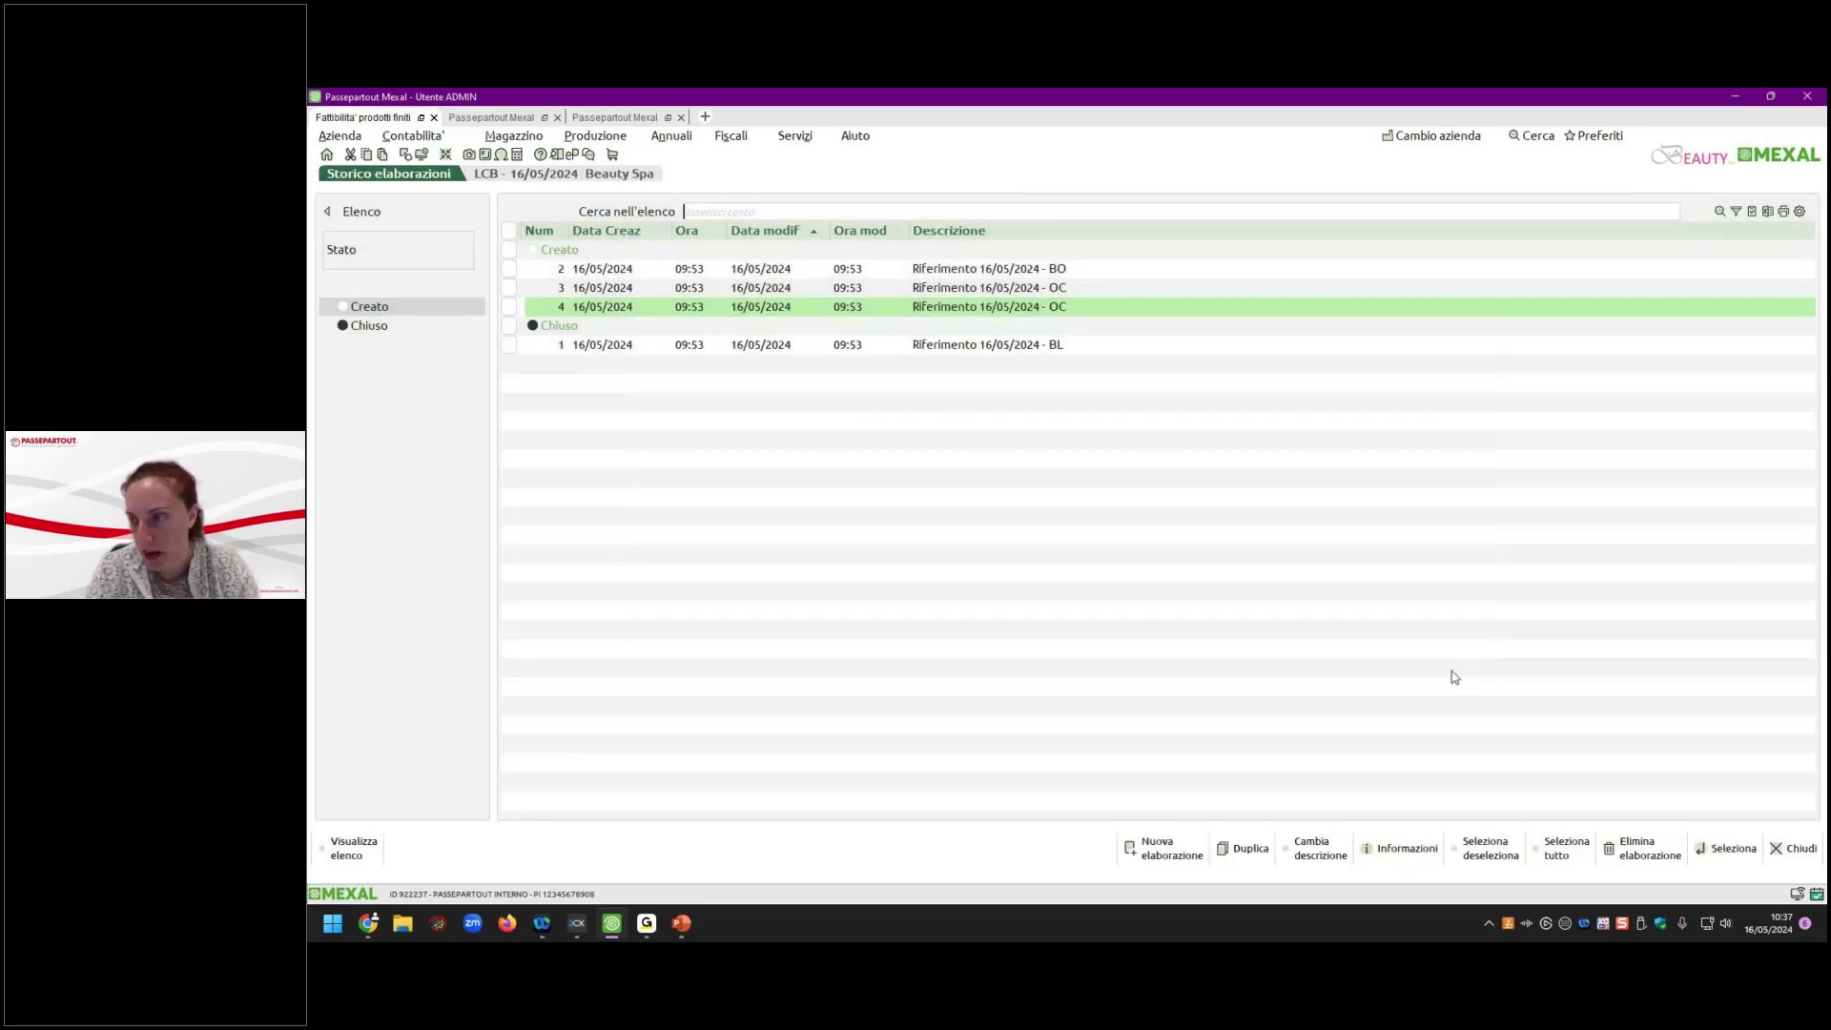
Mark and unmark feasibility run 4 in the history, and view the product lines it contains.
click(1493, 849)
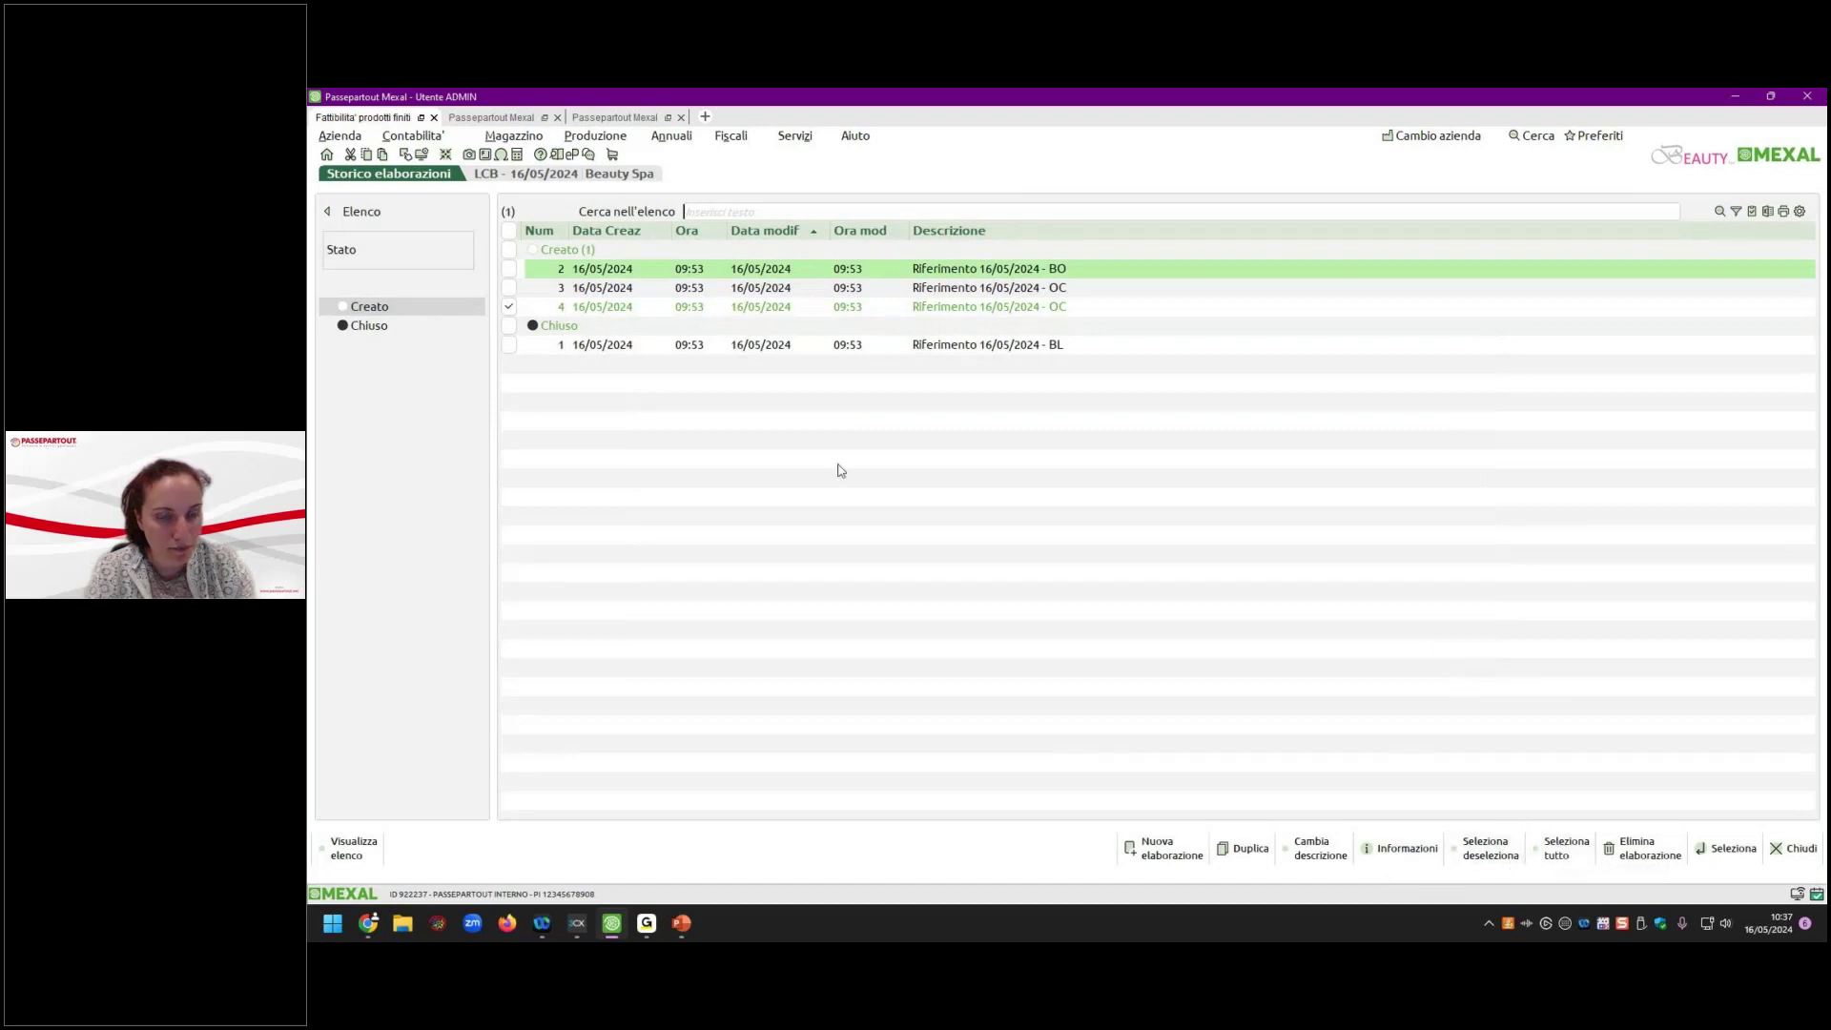
click(510, 306)
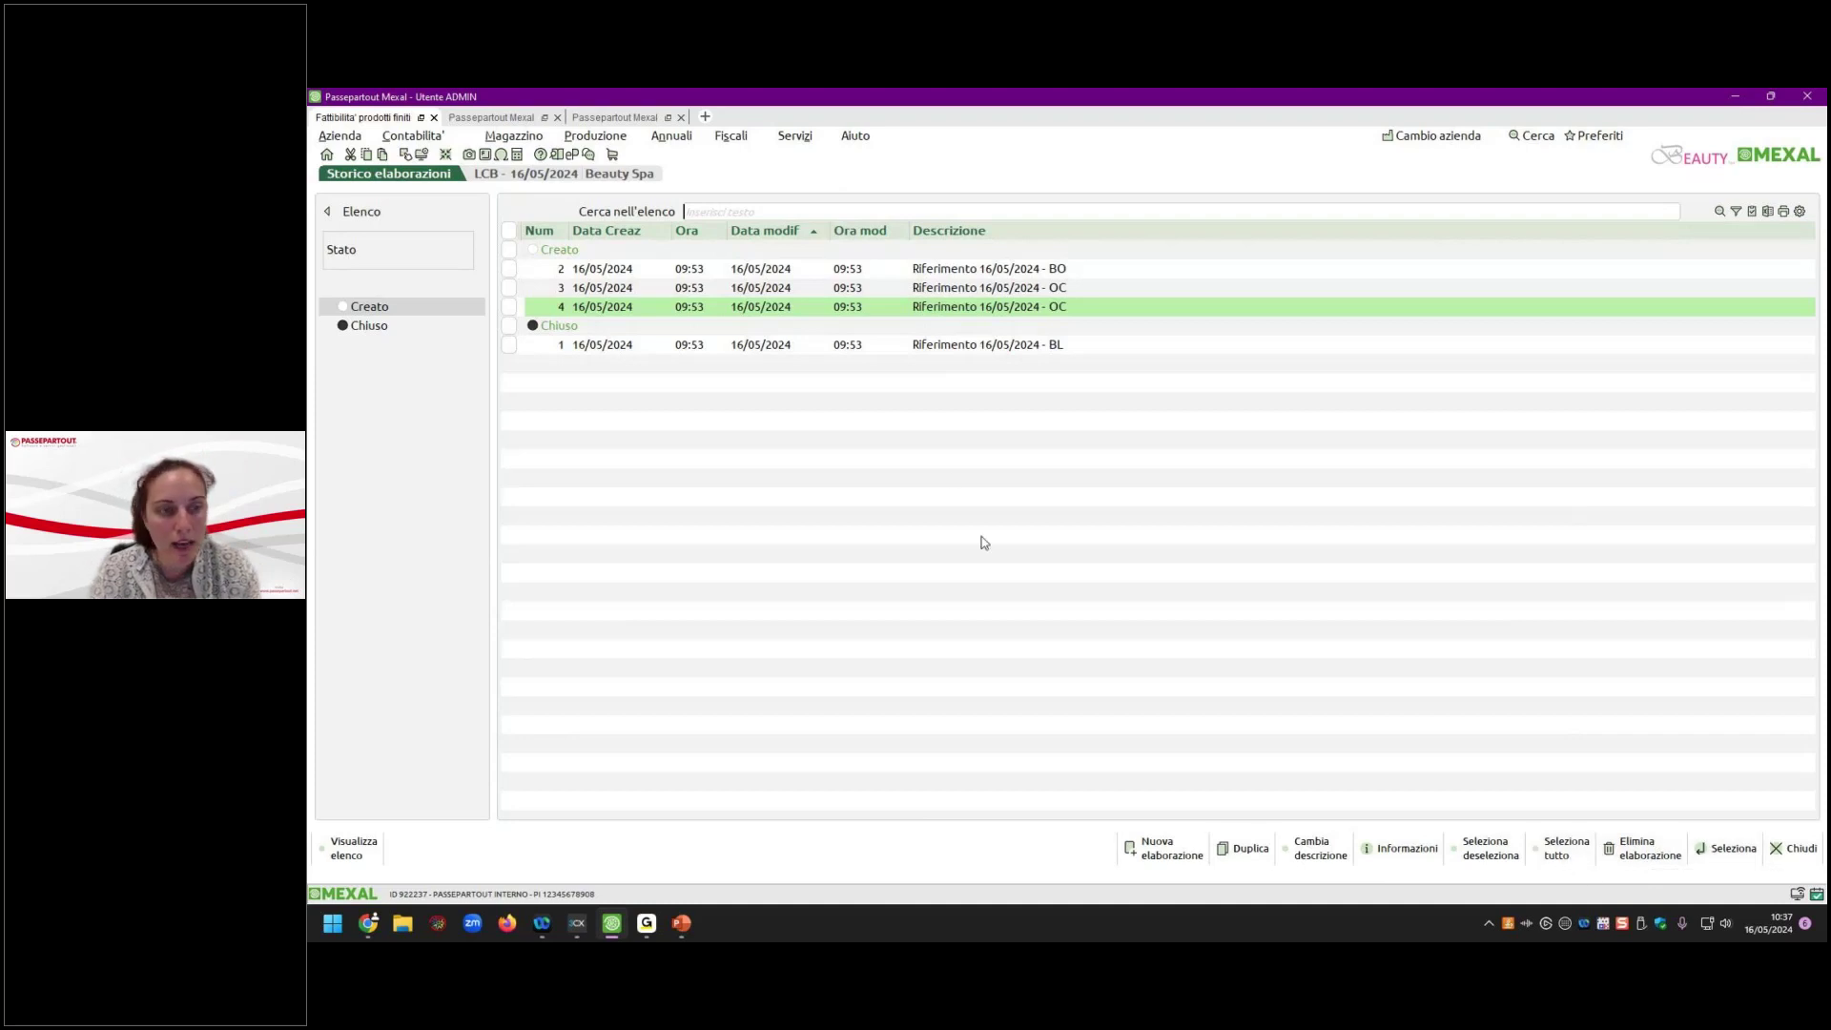
key(Return)
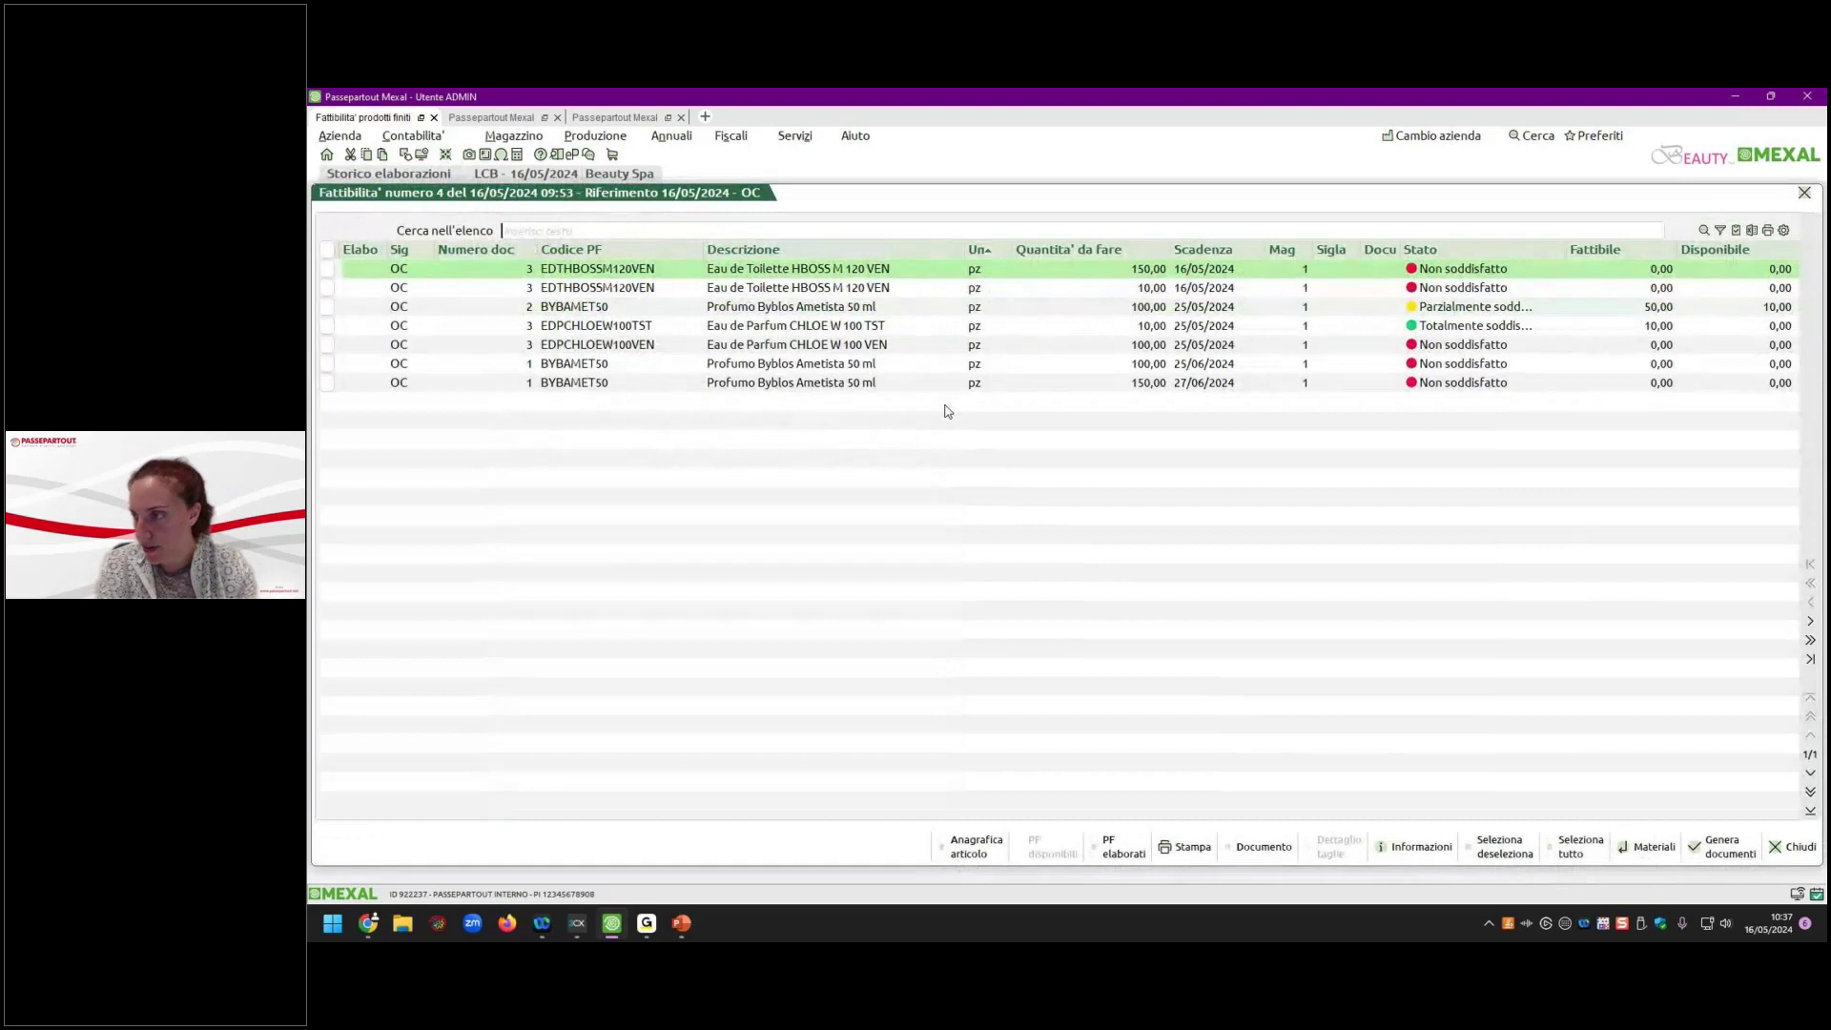
key(Escape)
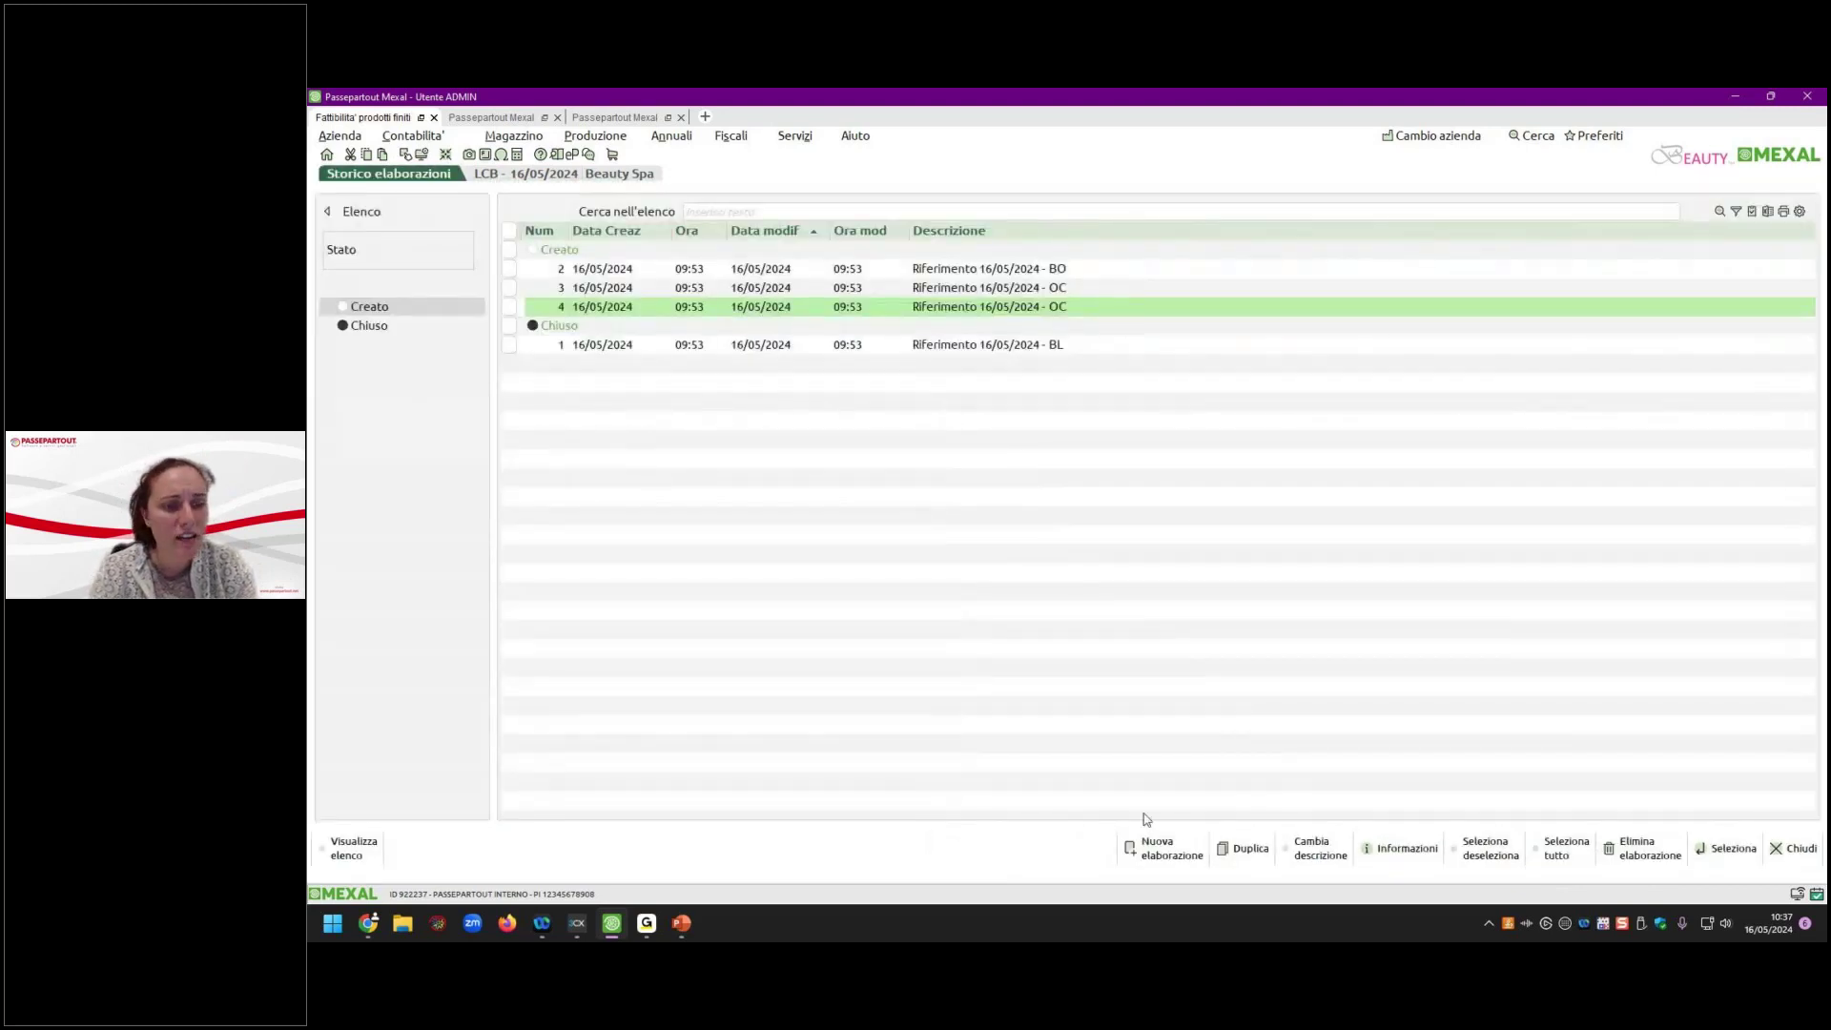
Start a new feasibility run, try Ordini clienti as a source document, and leave only Bolle di lavoro enabled.
click(1168, 856)
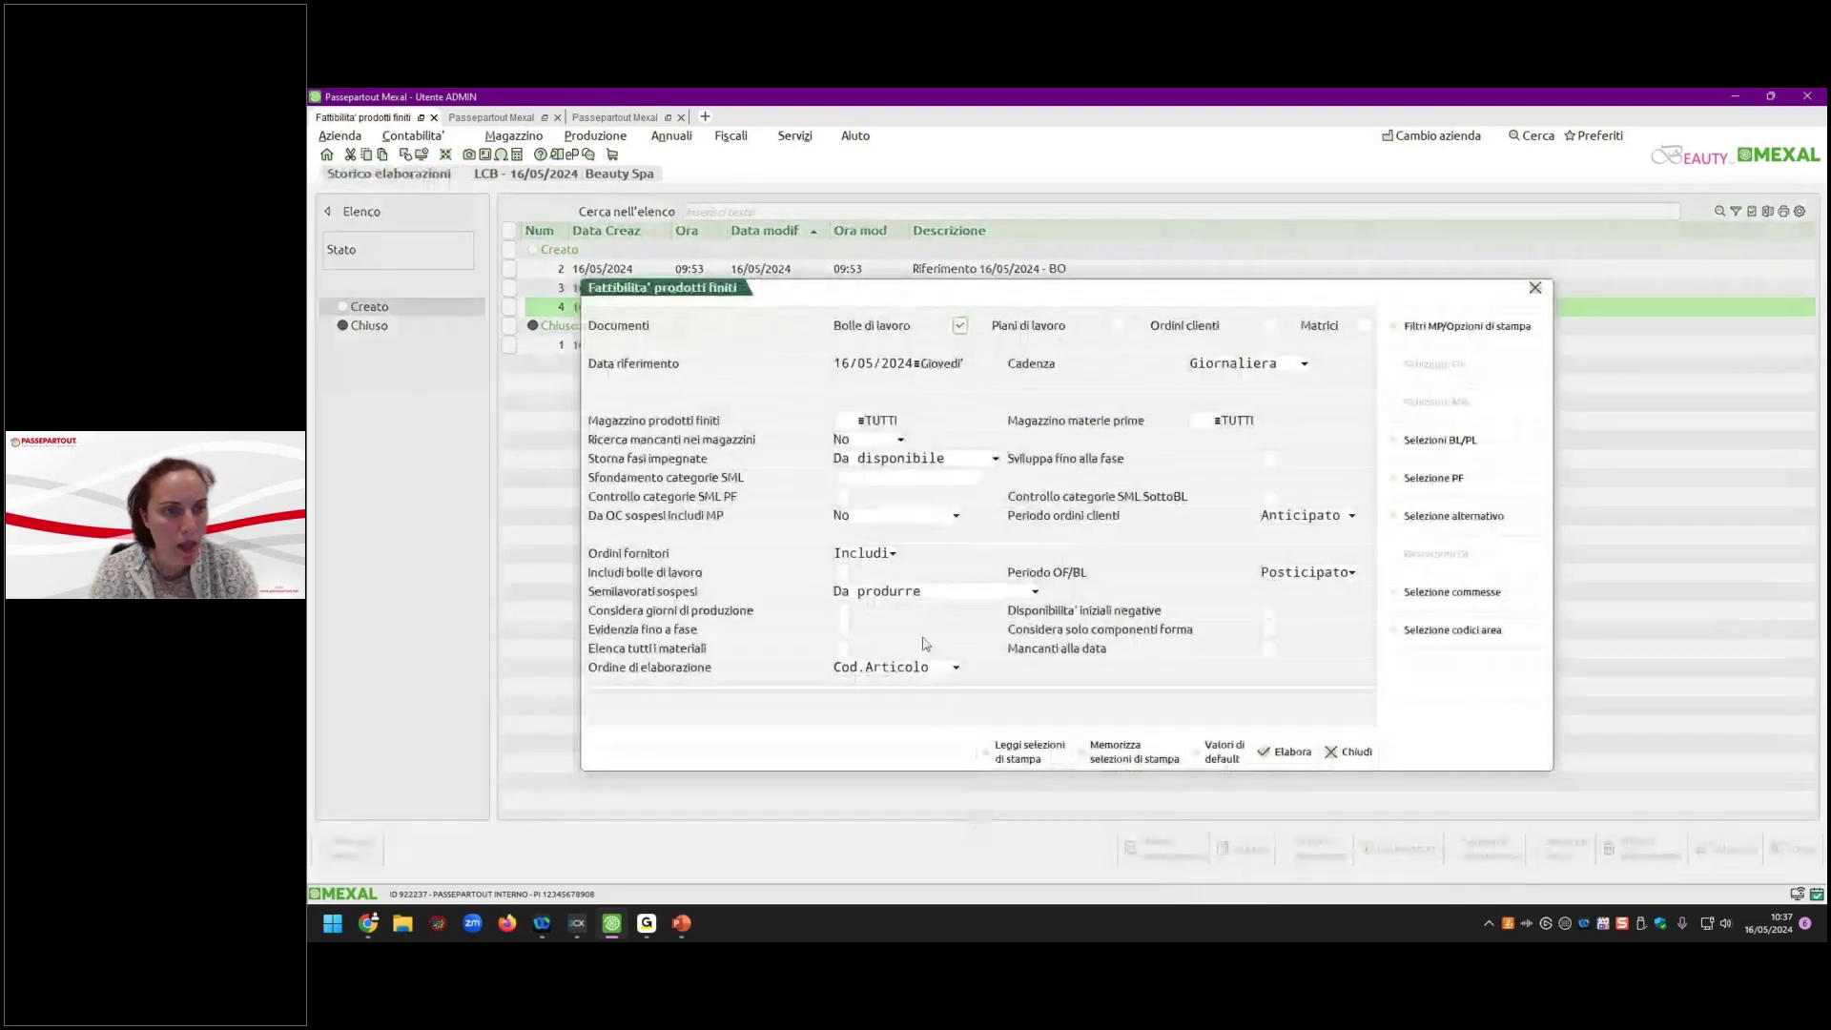
click(1268, 325)
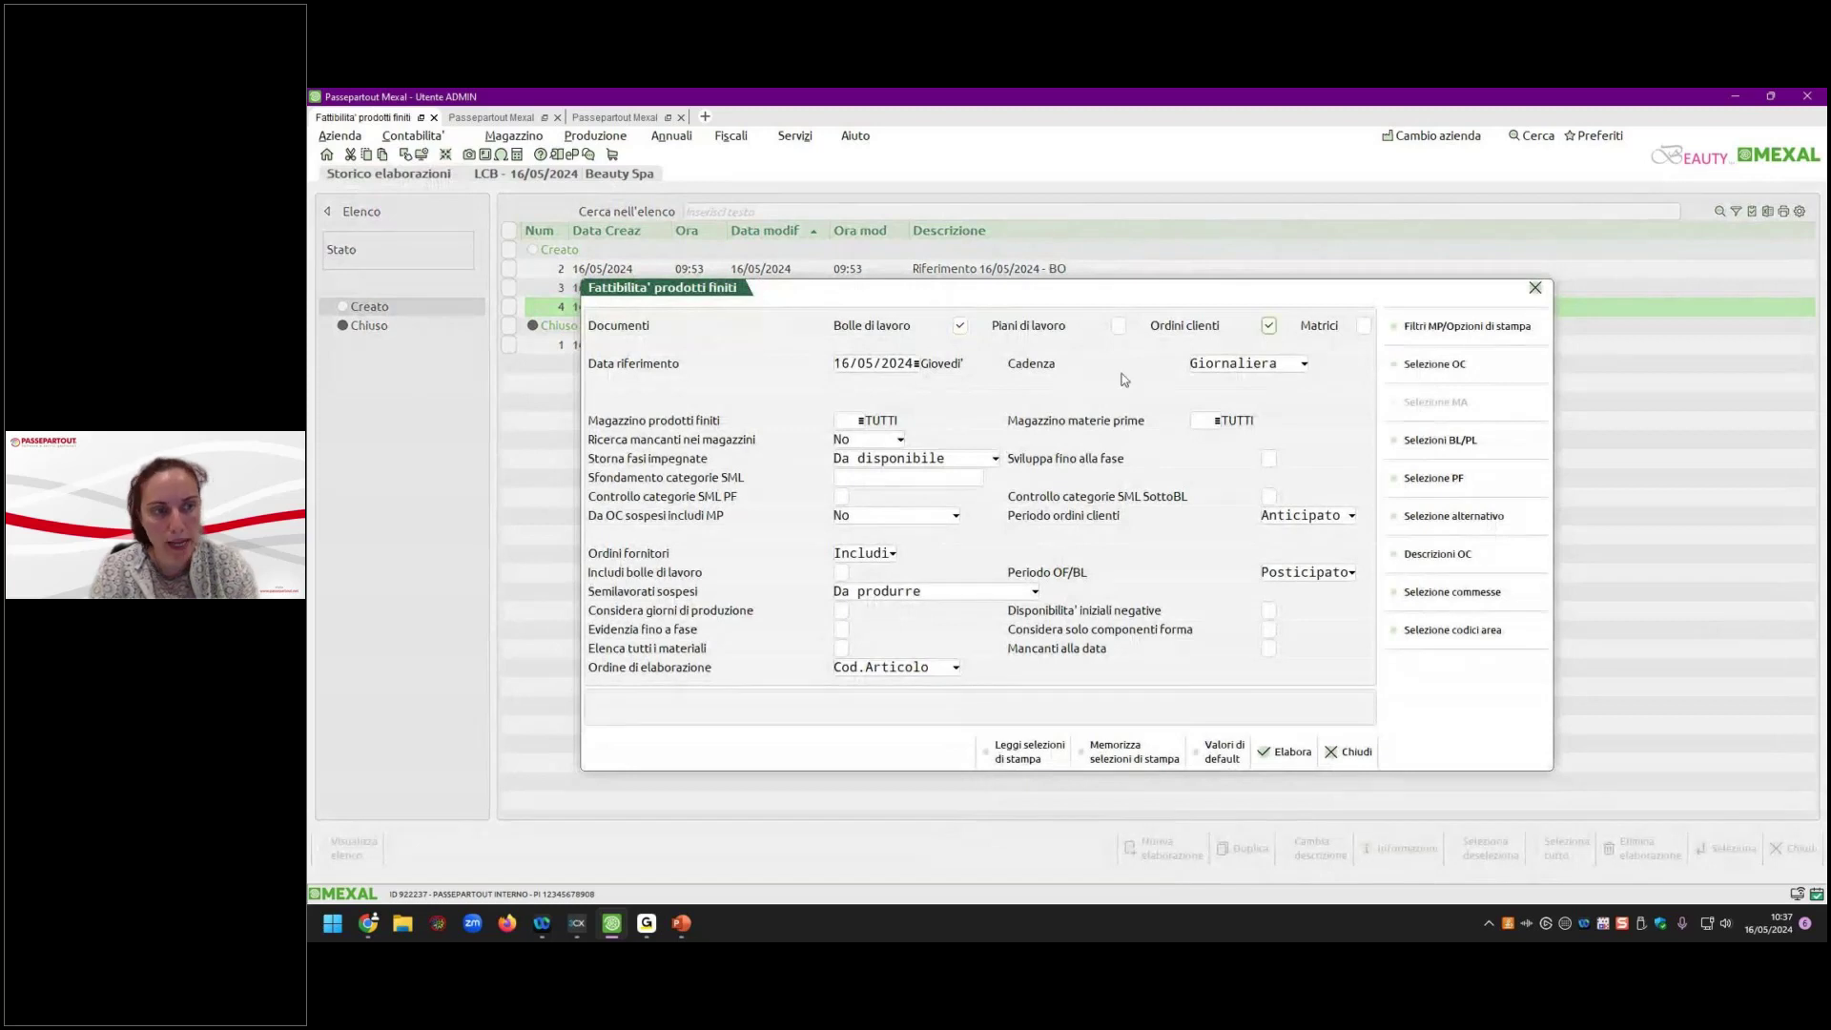
click(1265, 327)
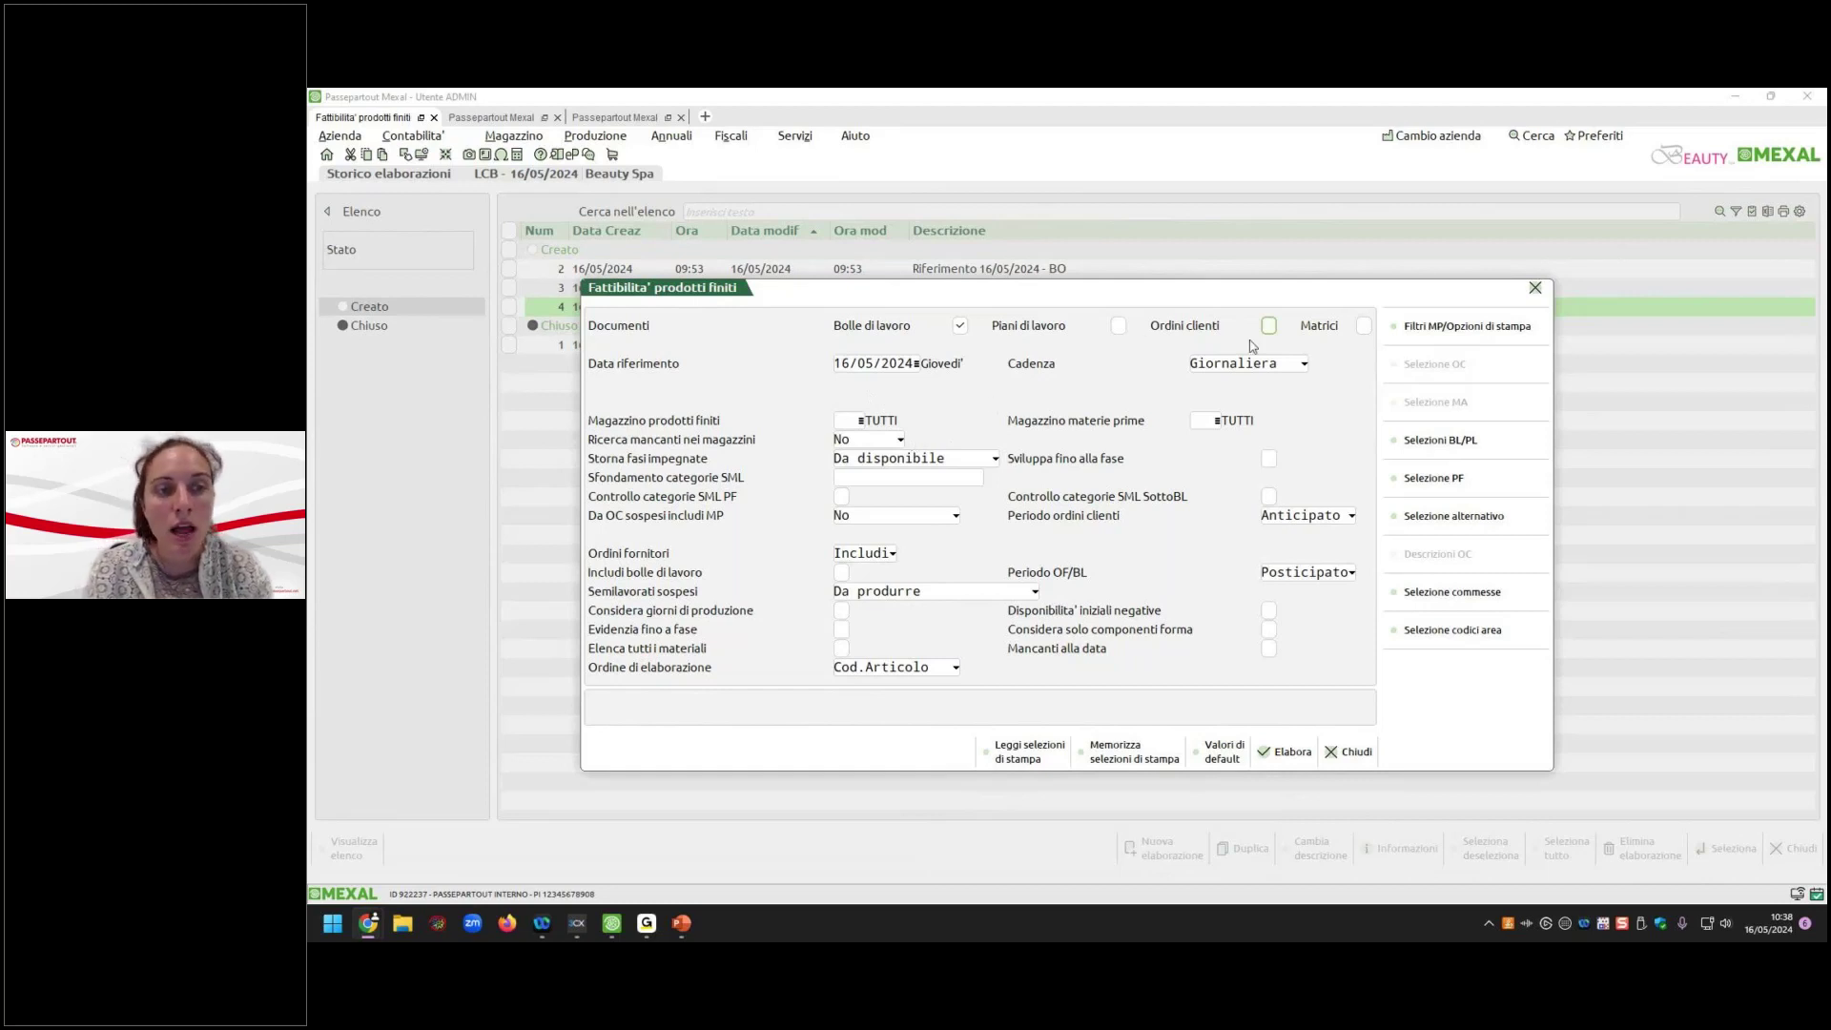
Examine the available Cadenza options for the new run, keeping Giornaliera.
click(1307, 372)
click(1307, 372)
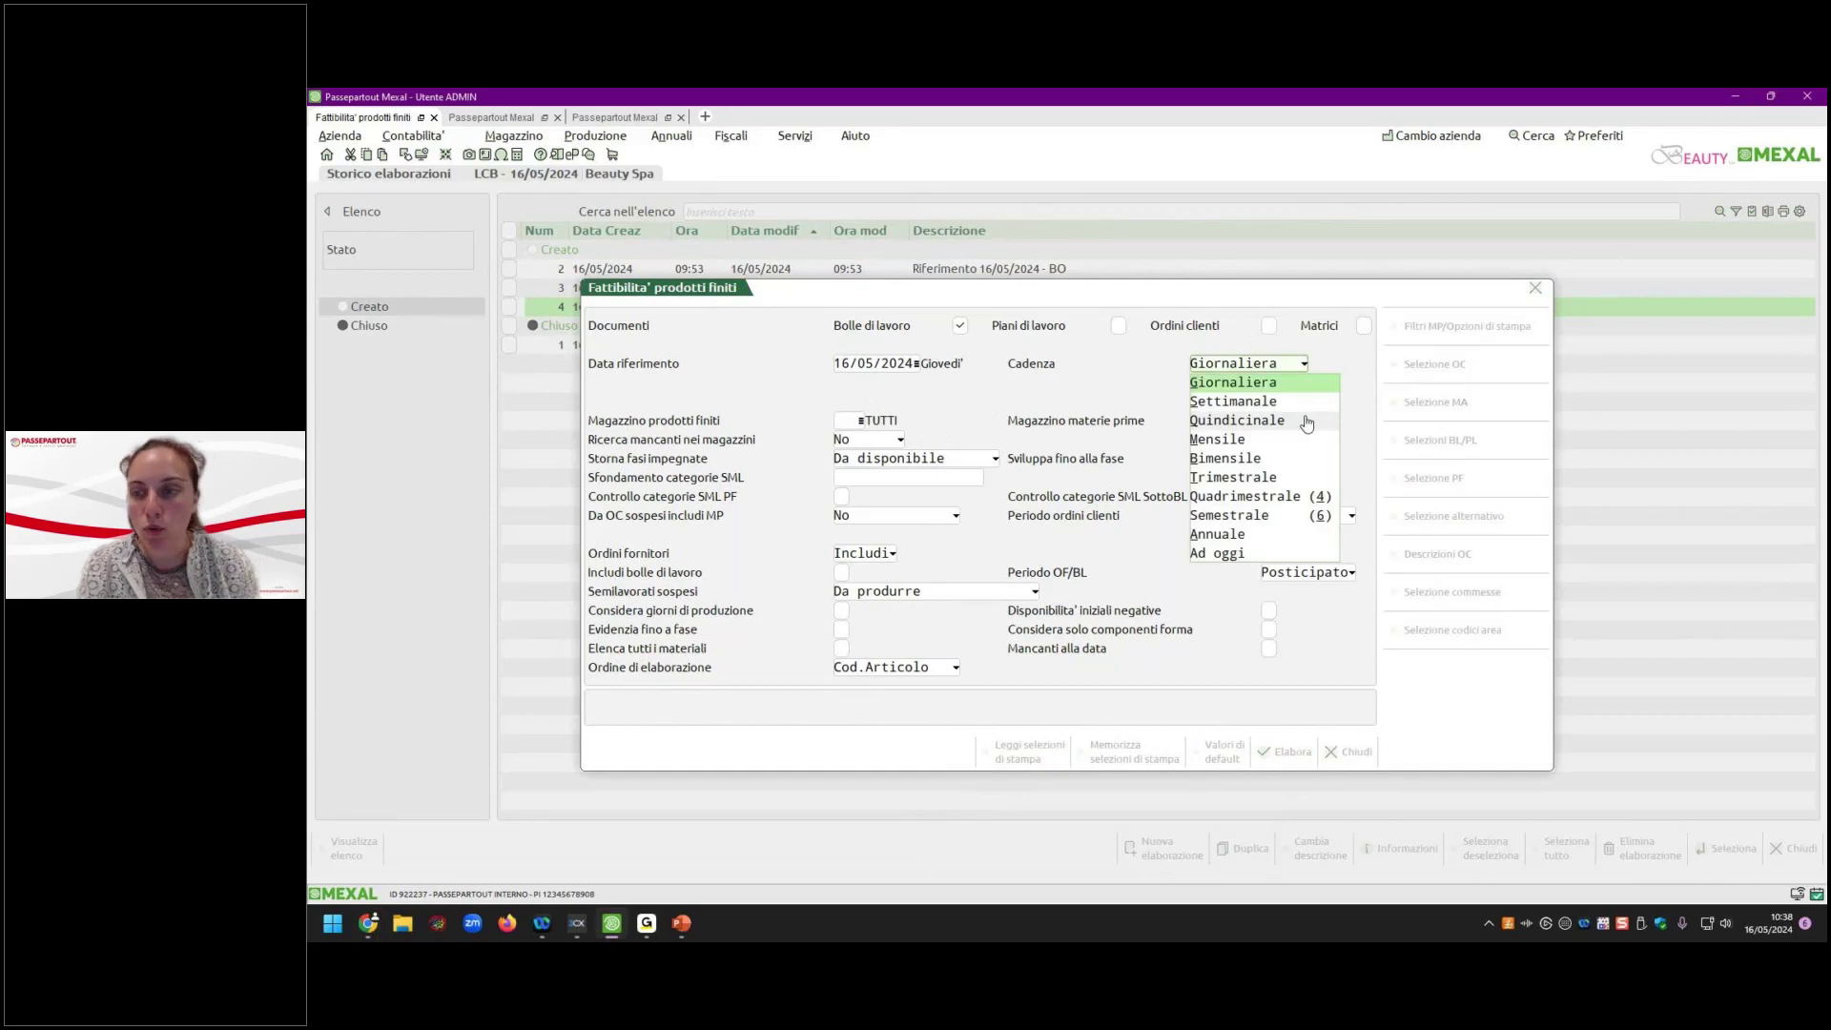
key(Escape)
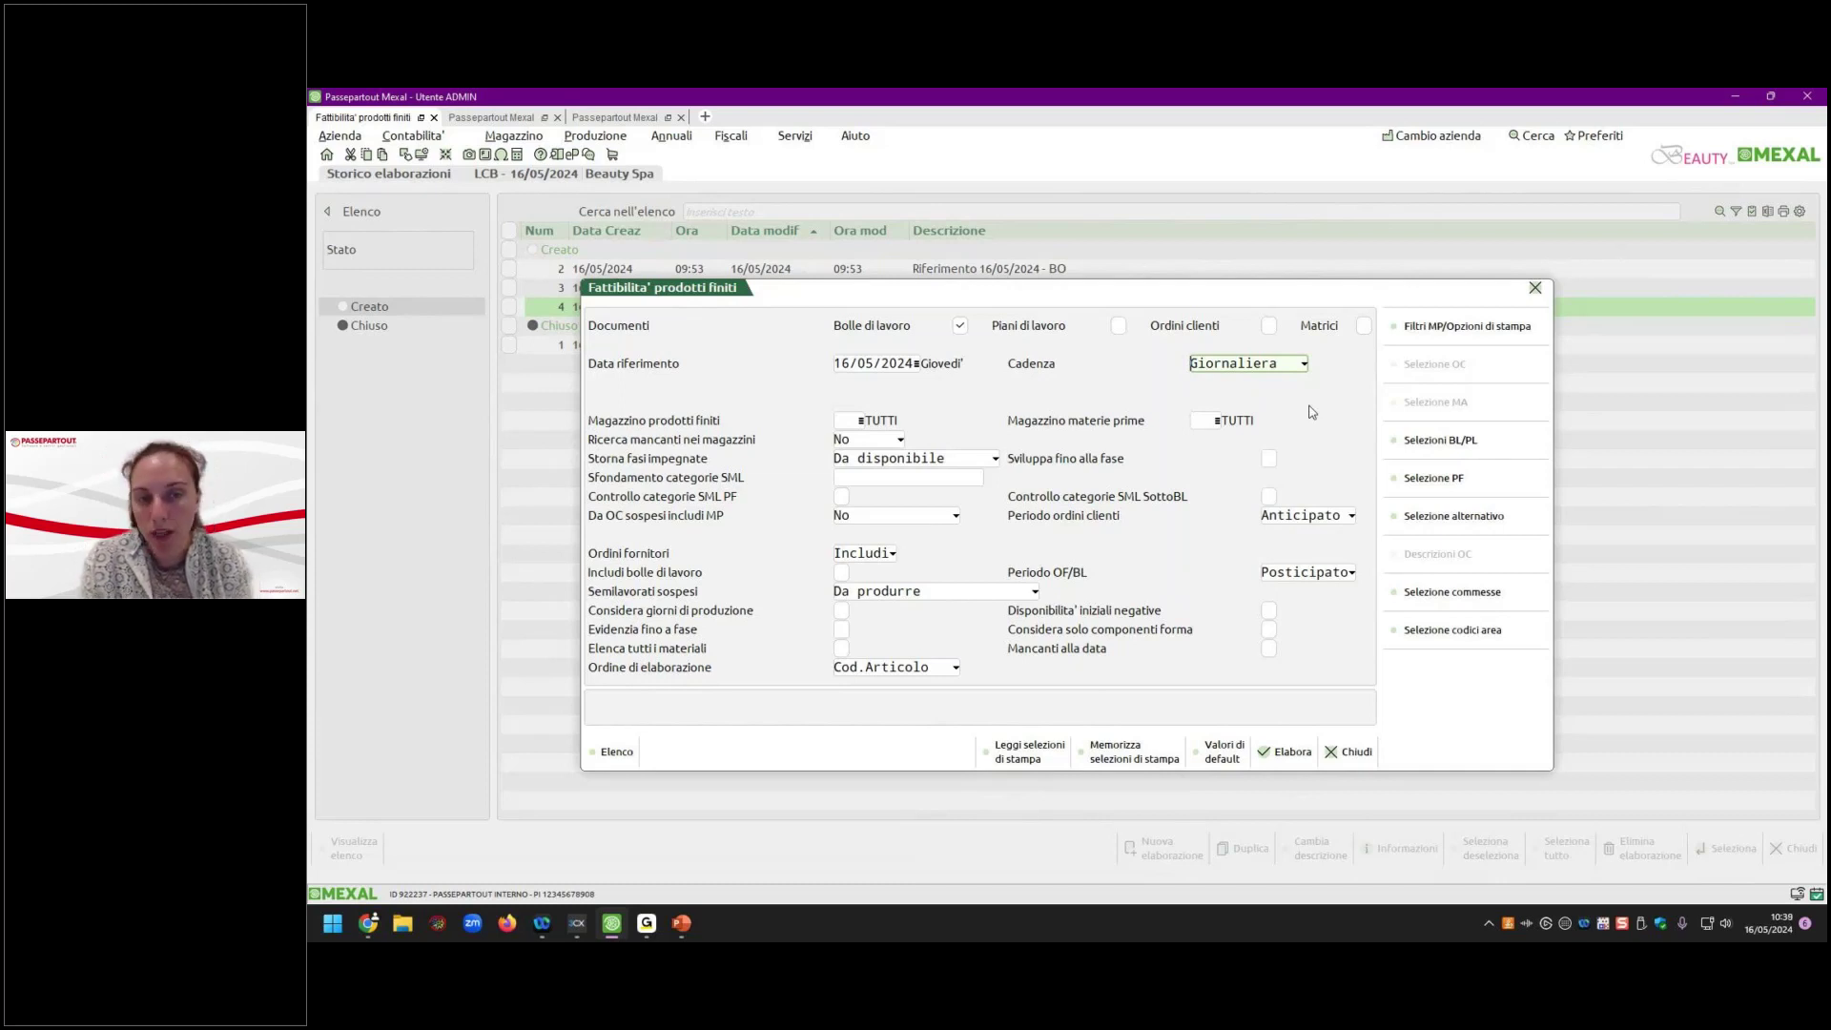
Examine the Magazzino prodotti finiti field and the Ricerca mancanti nei magazzini options, keeping the search at No.
click(847, 421)
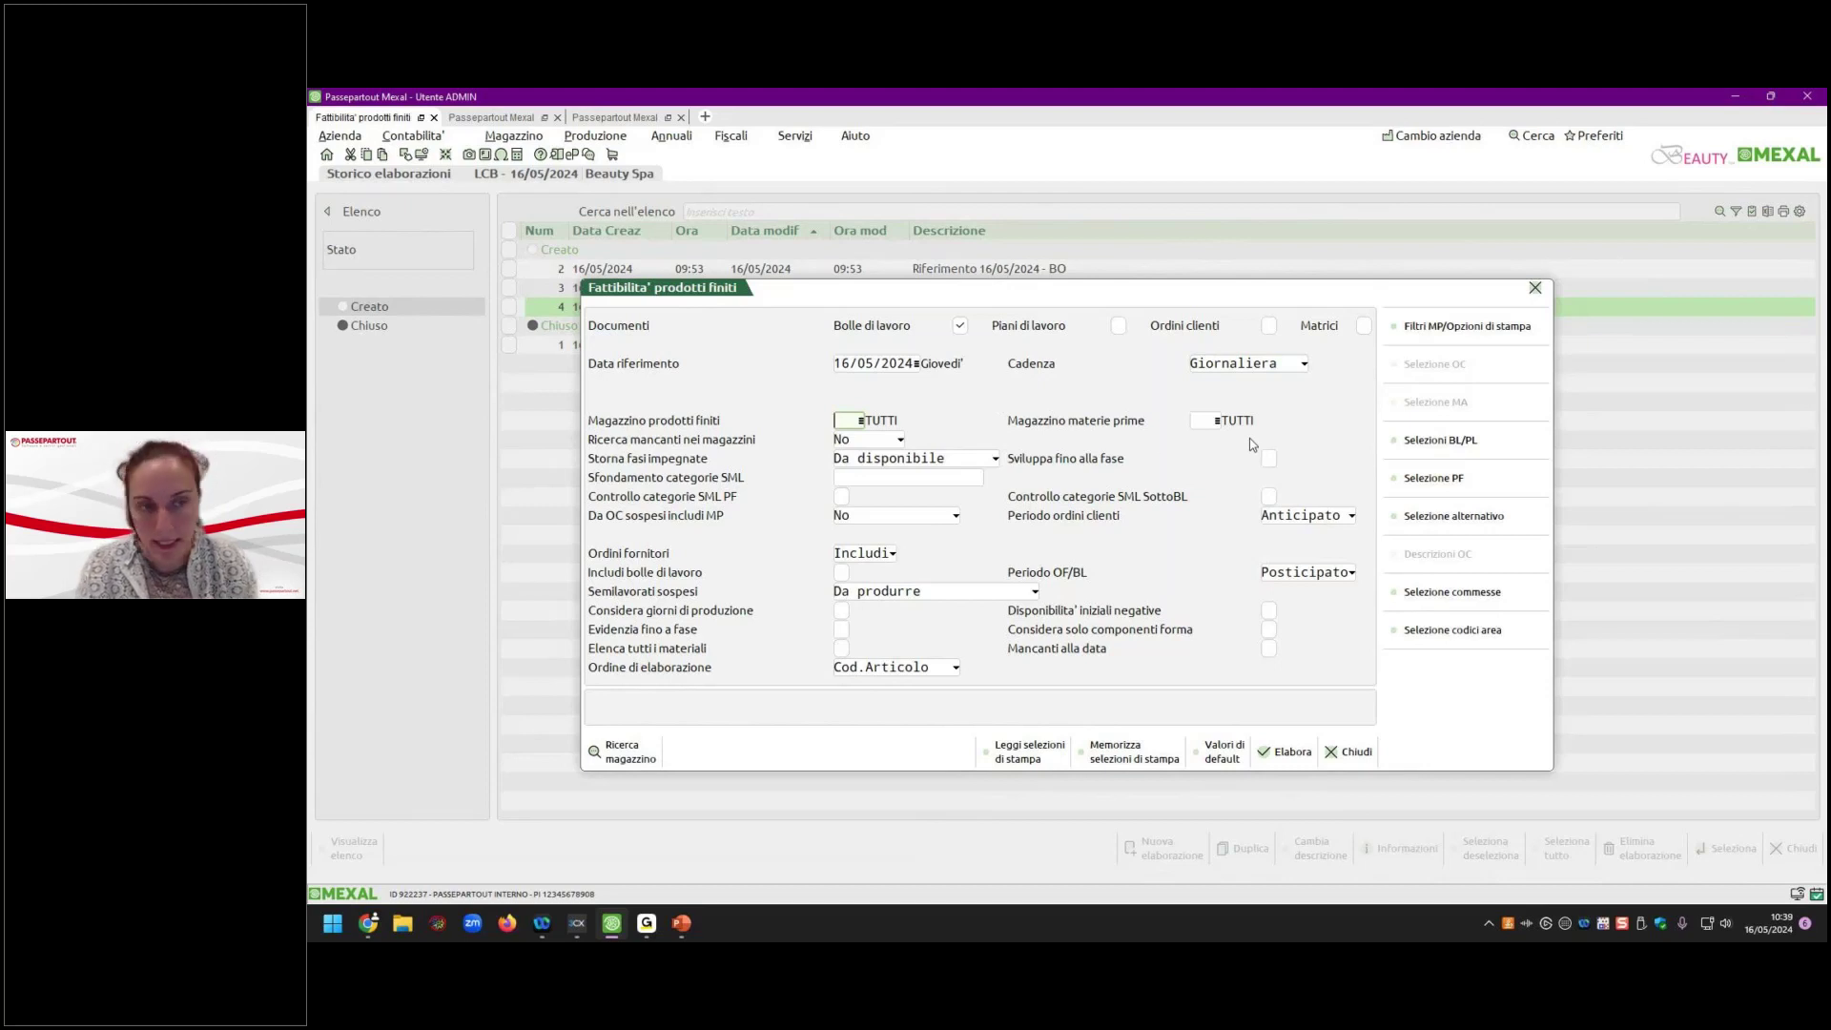
click(901, 441)
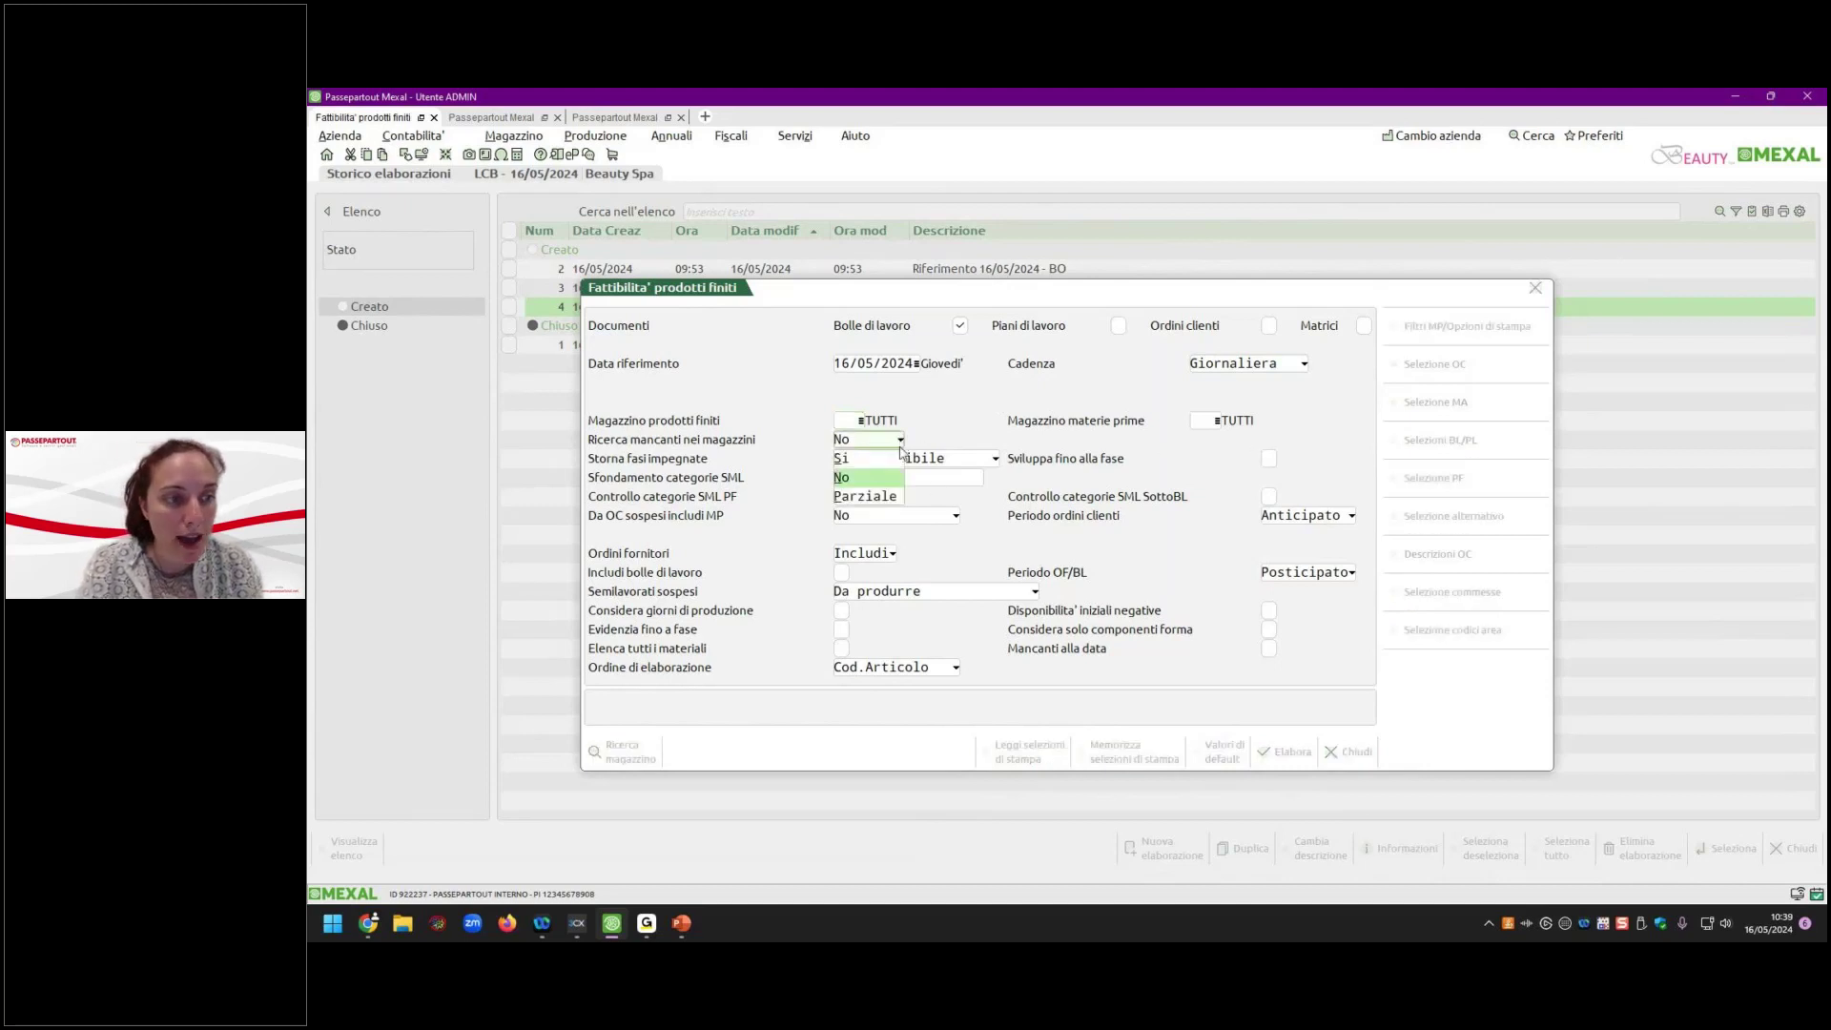
click(900, 448)
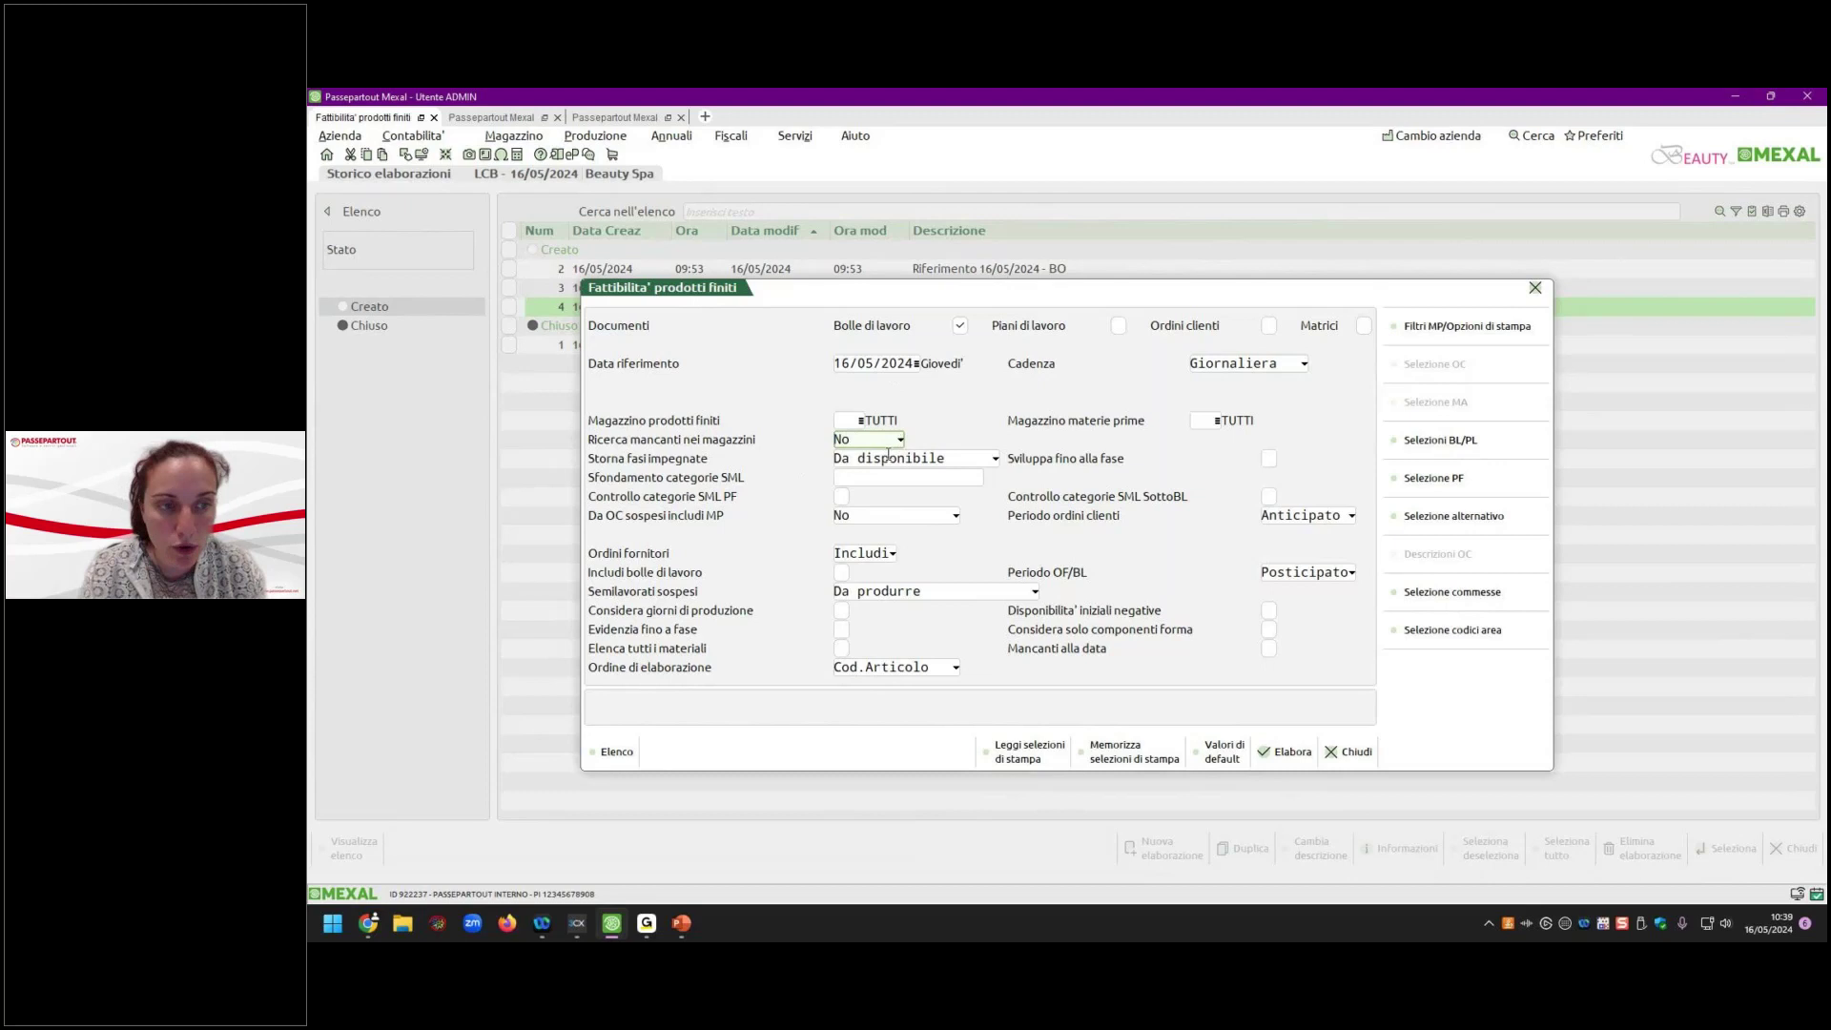
Examine the Storna fasi impegnate options, keeping Da disponibile, and close the new-run settings.
click(843, 461)
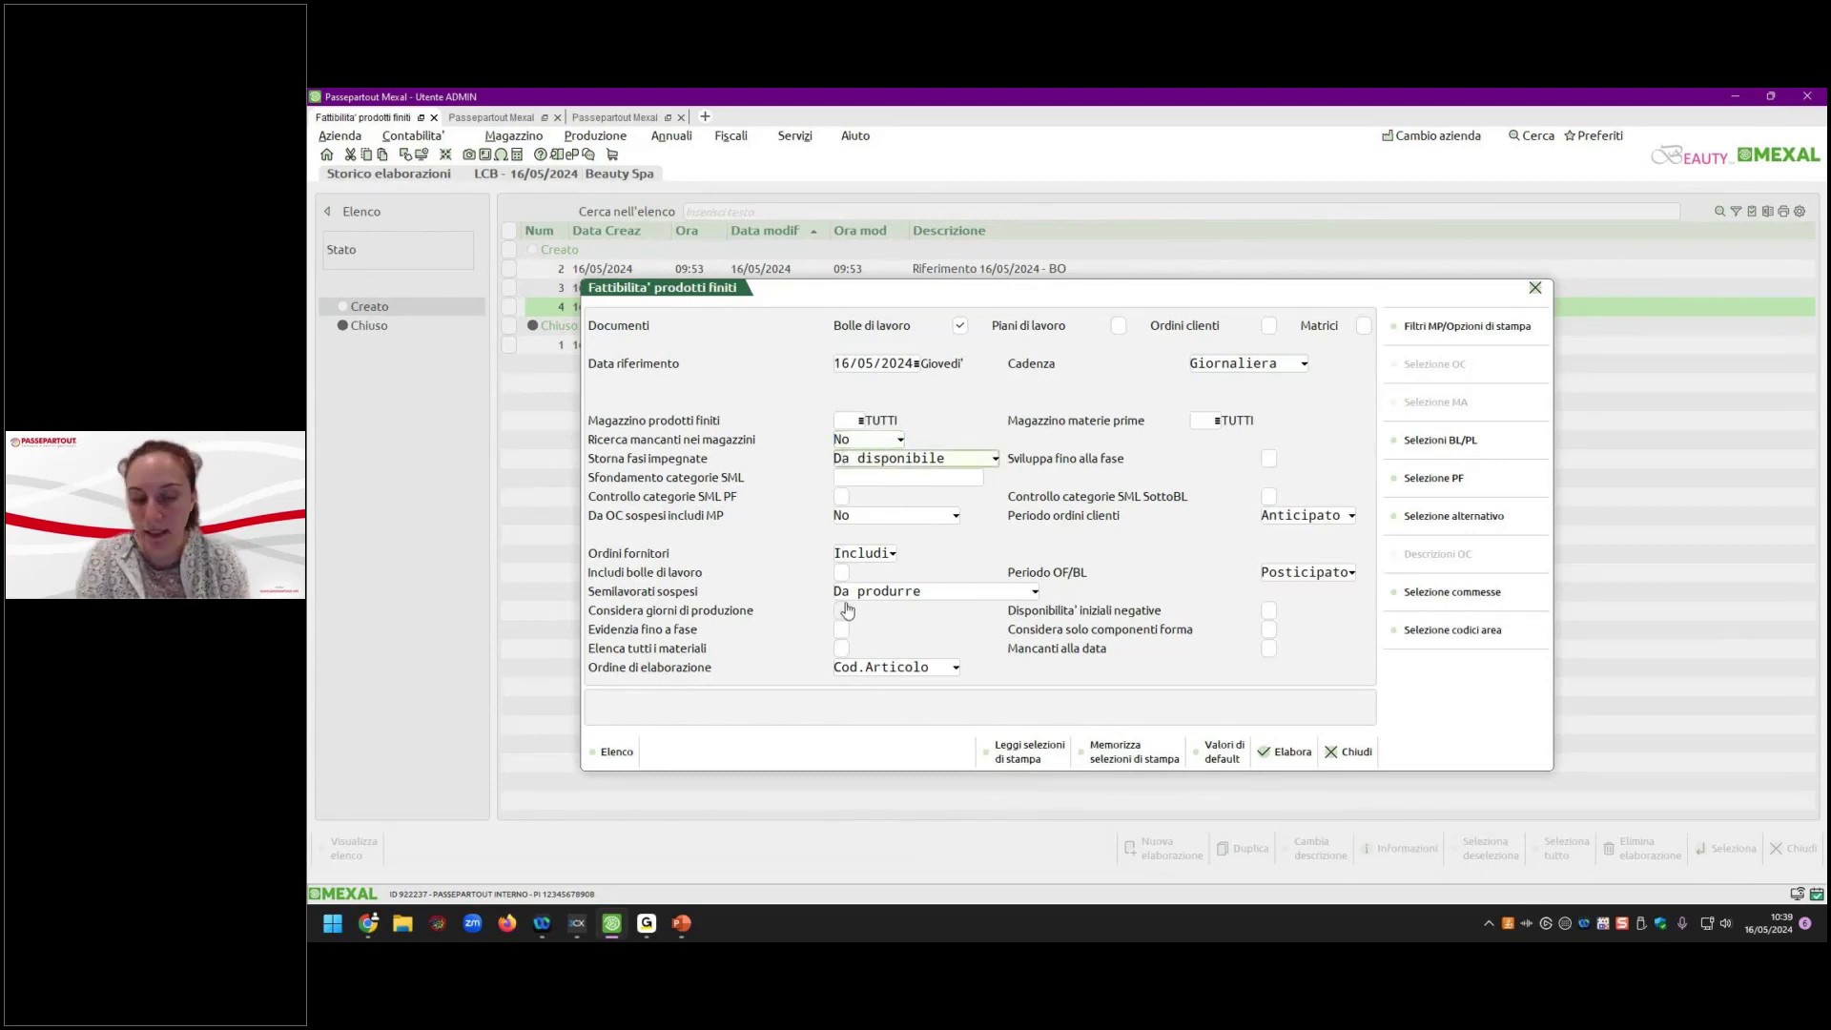
key(F2)
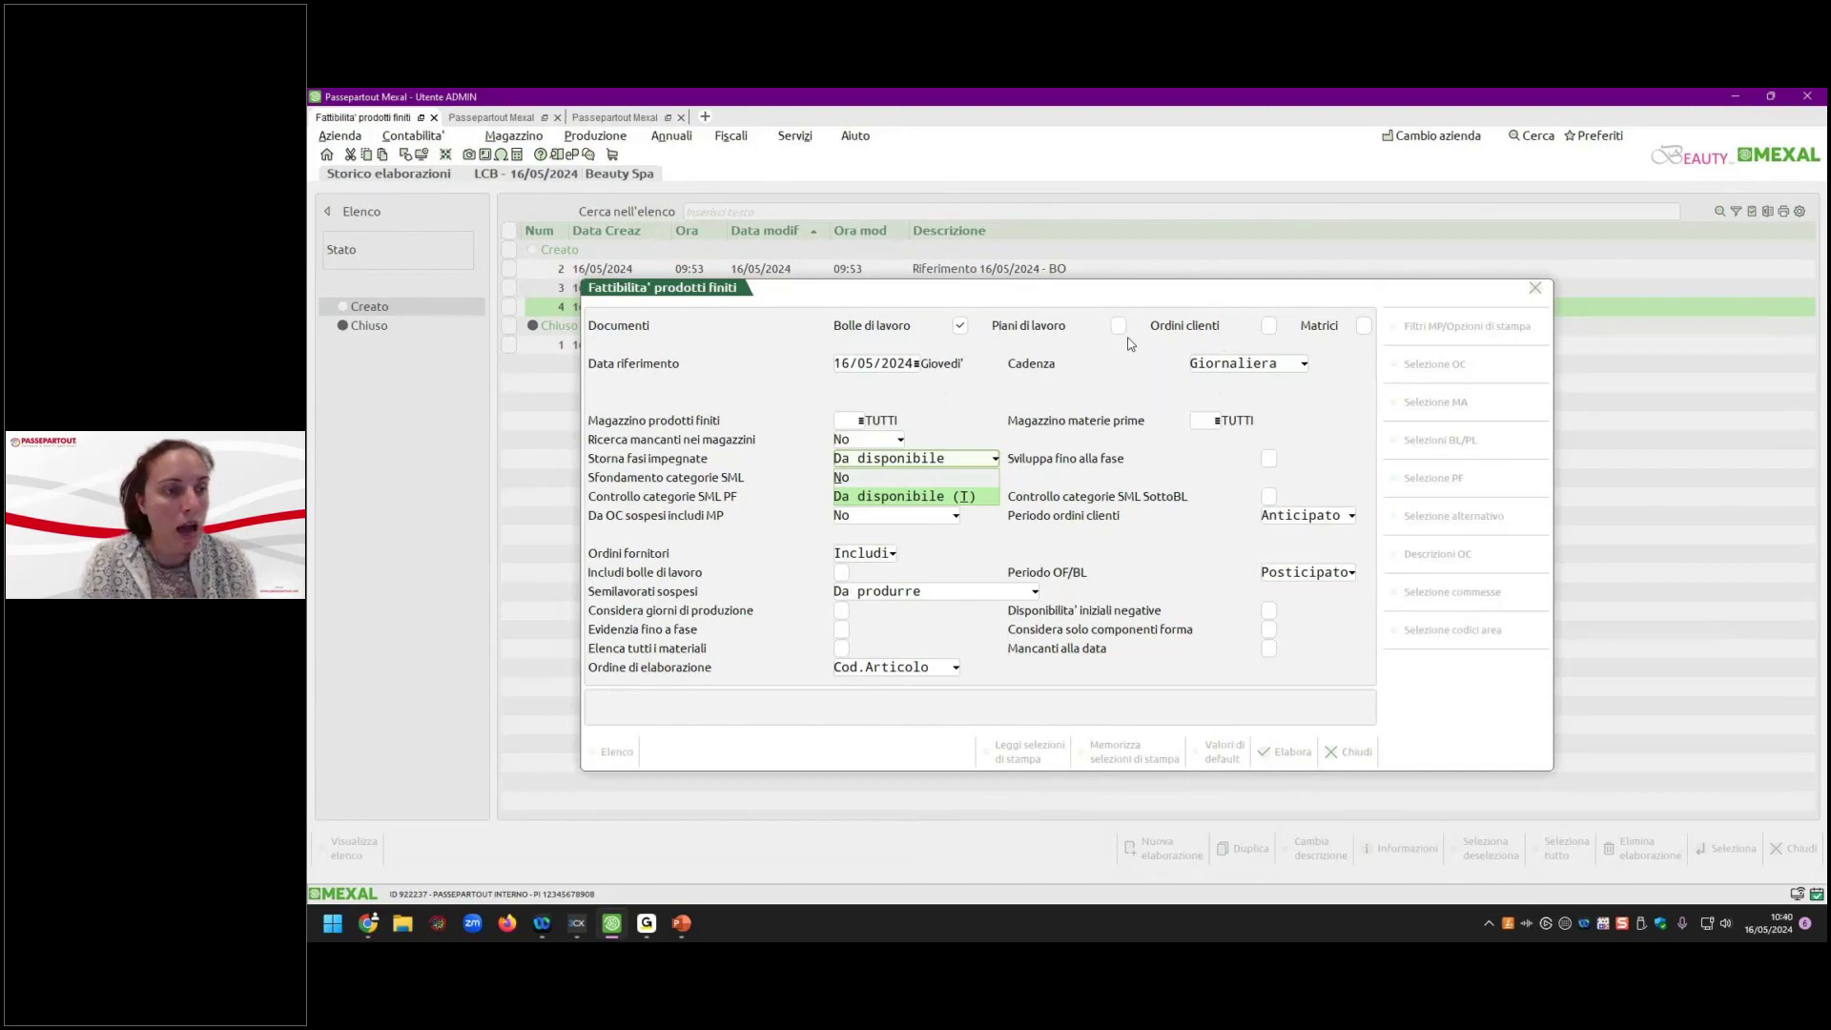
key(Return)
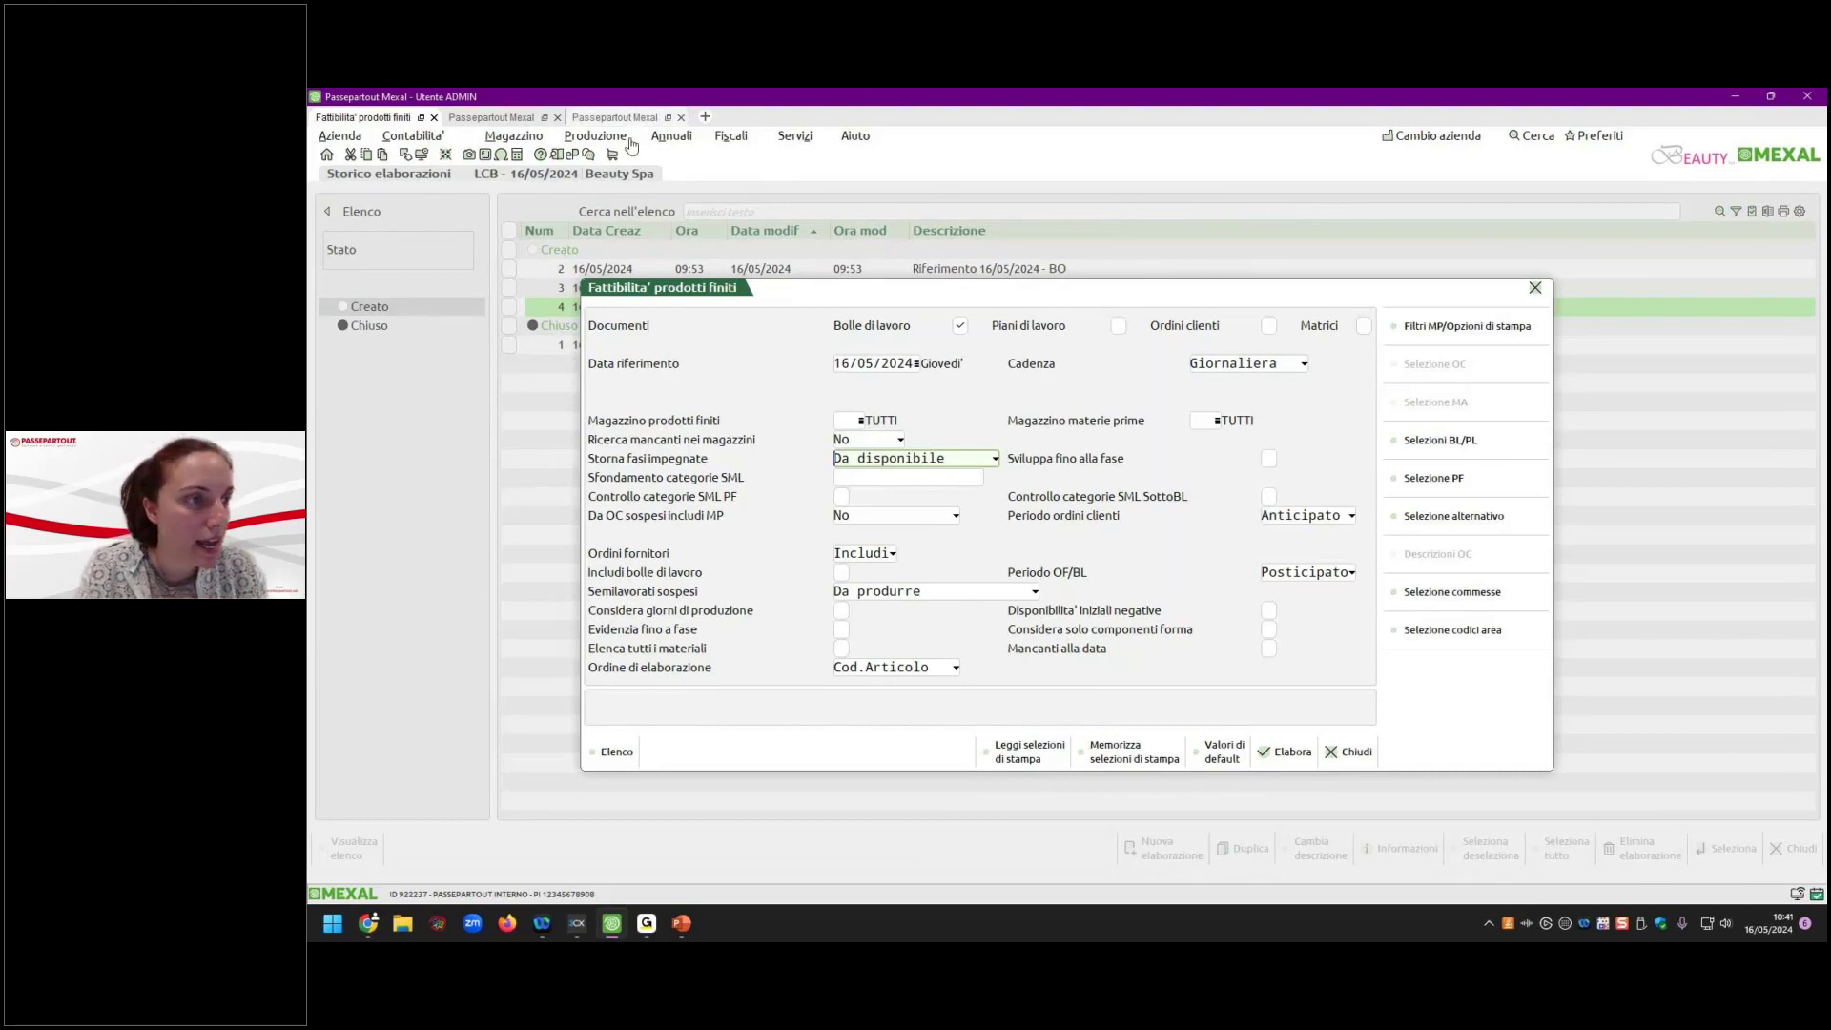
click(1355, 753)
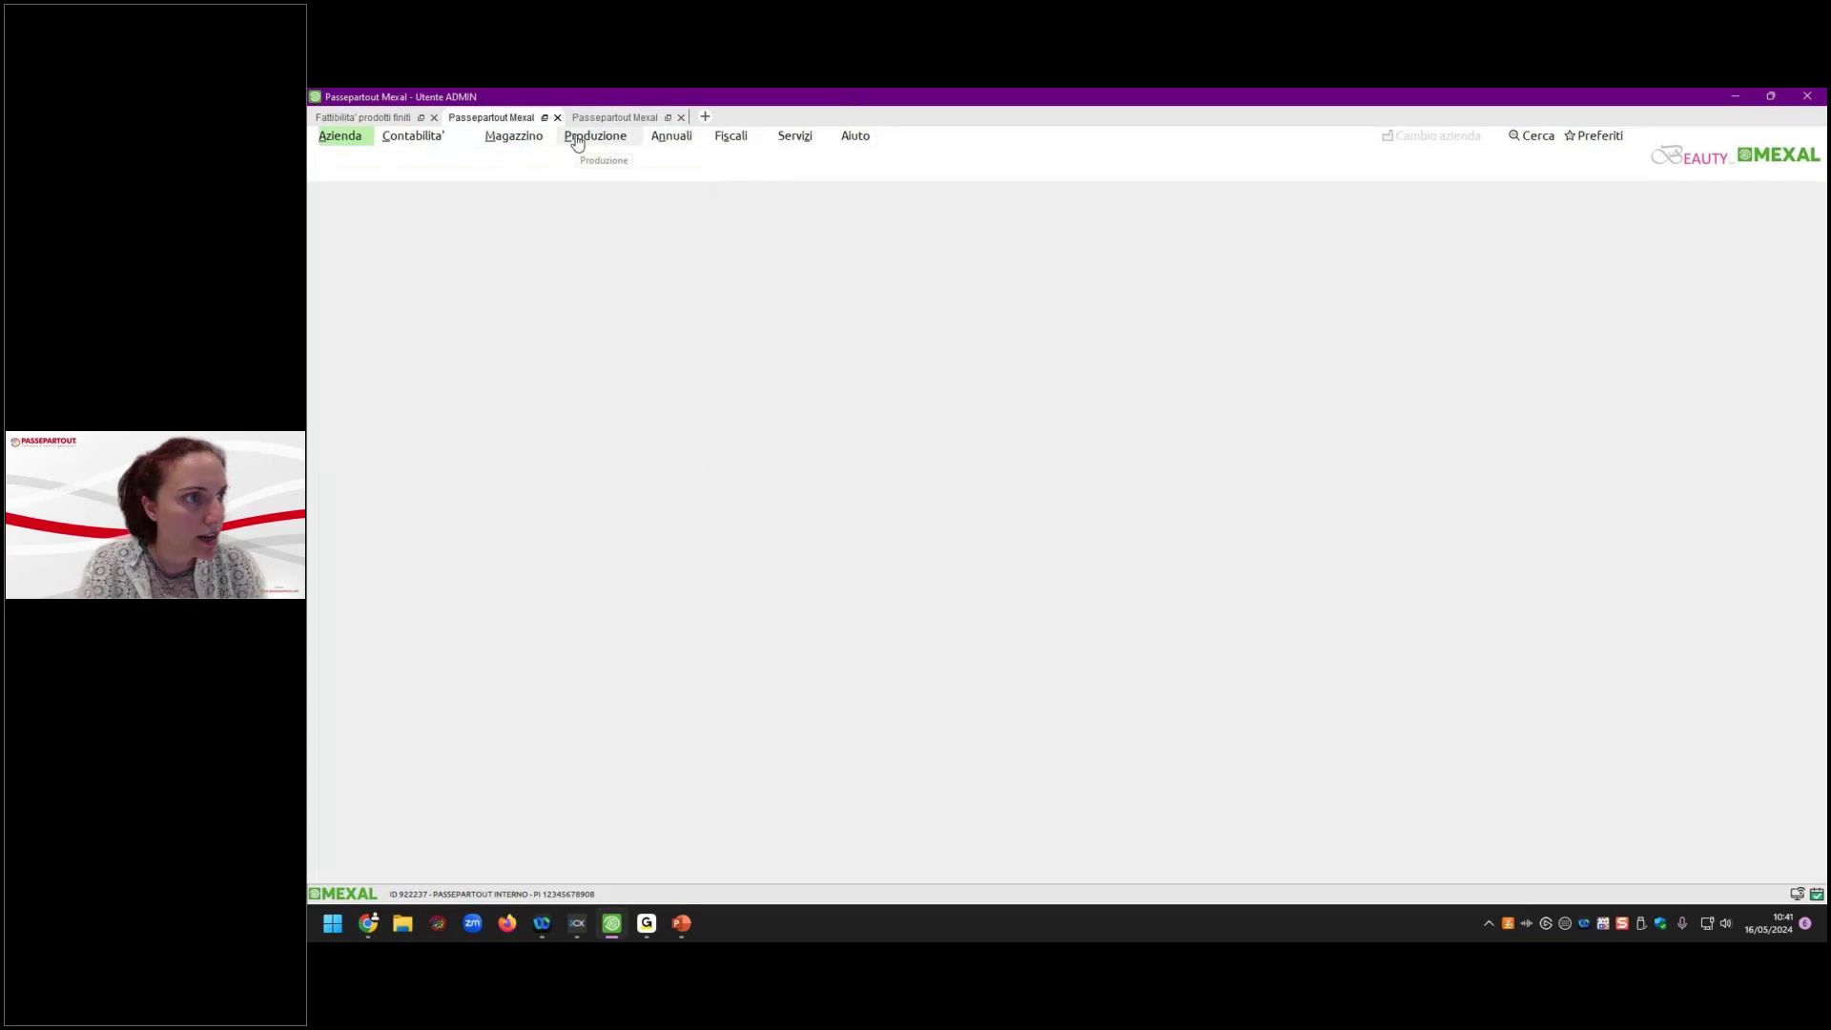
Open the Bolle di lavorazione list in the second Mexal session and look through its work orders.
click(593, 135)
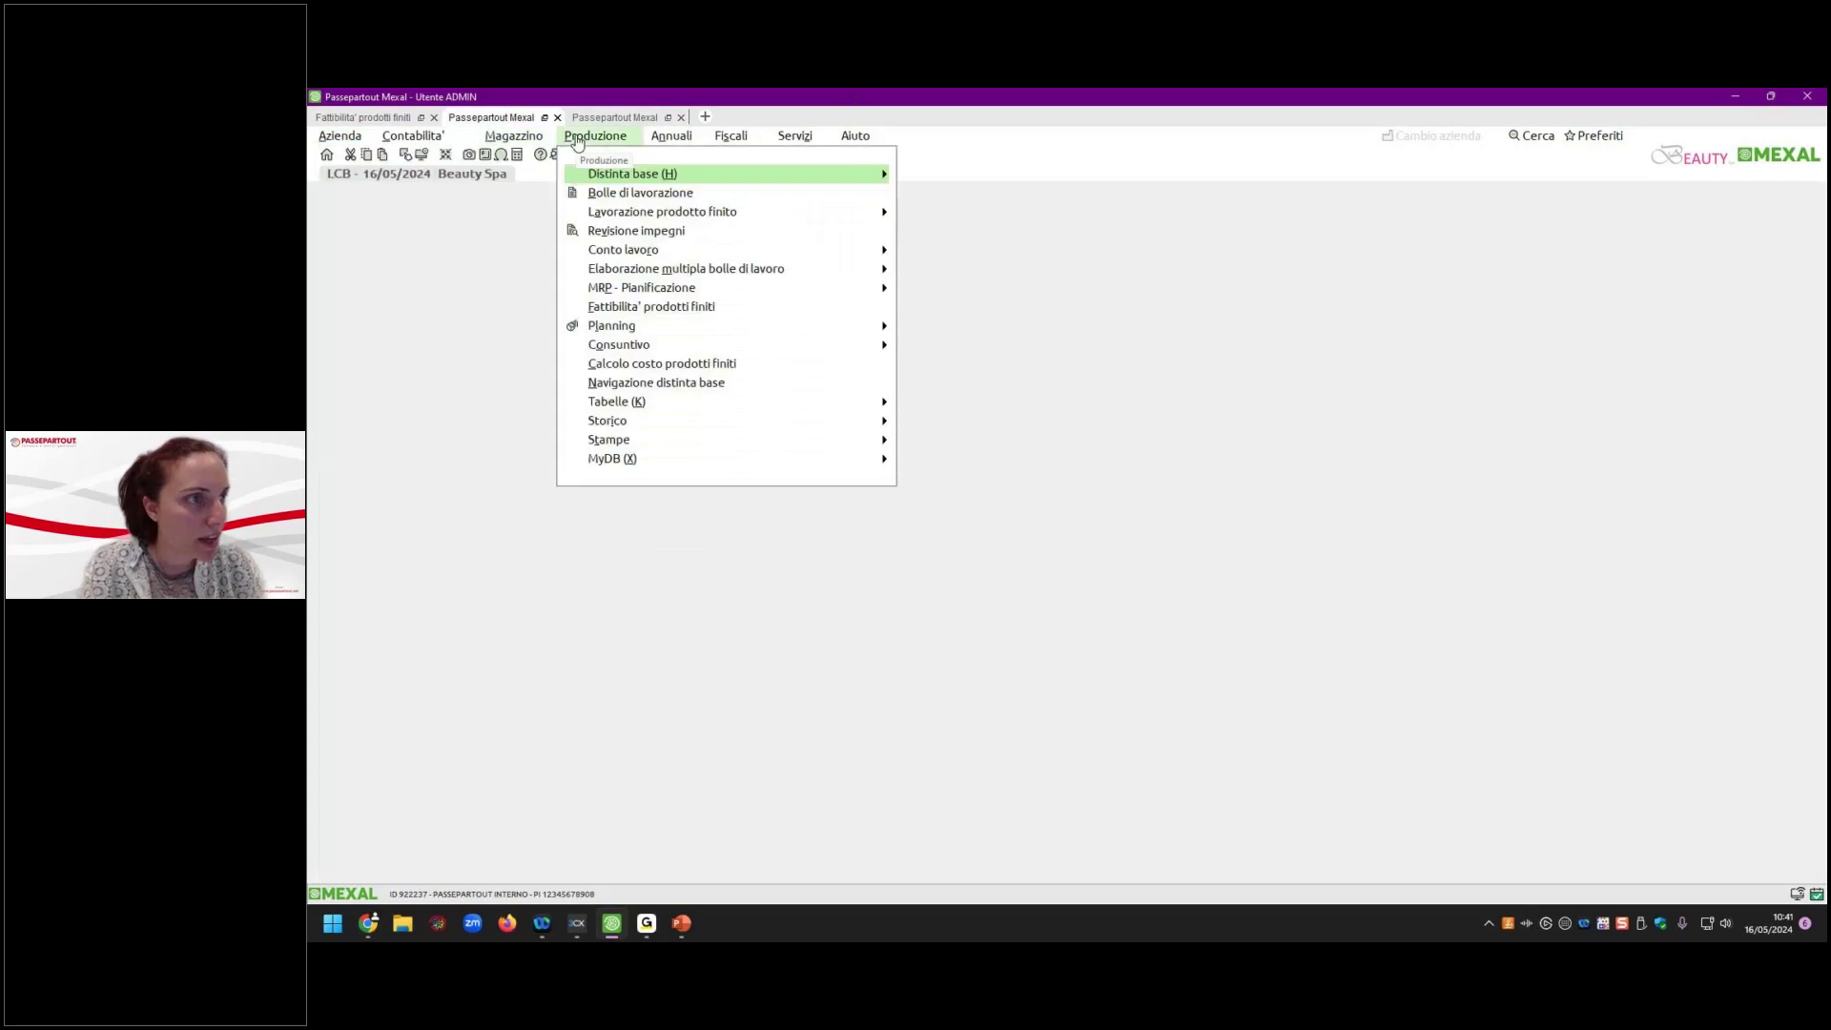
key(Return)
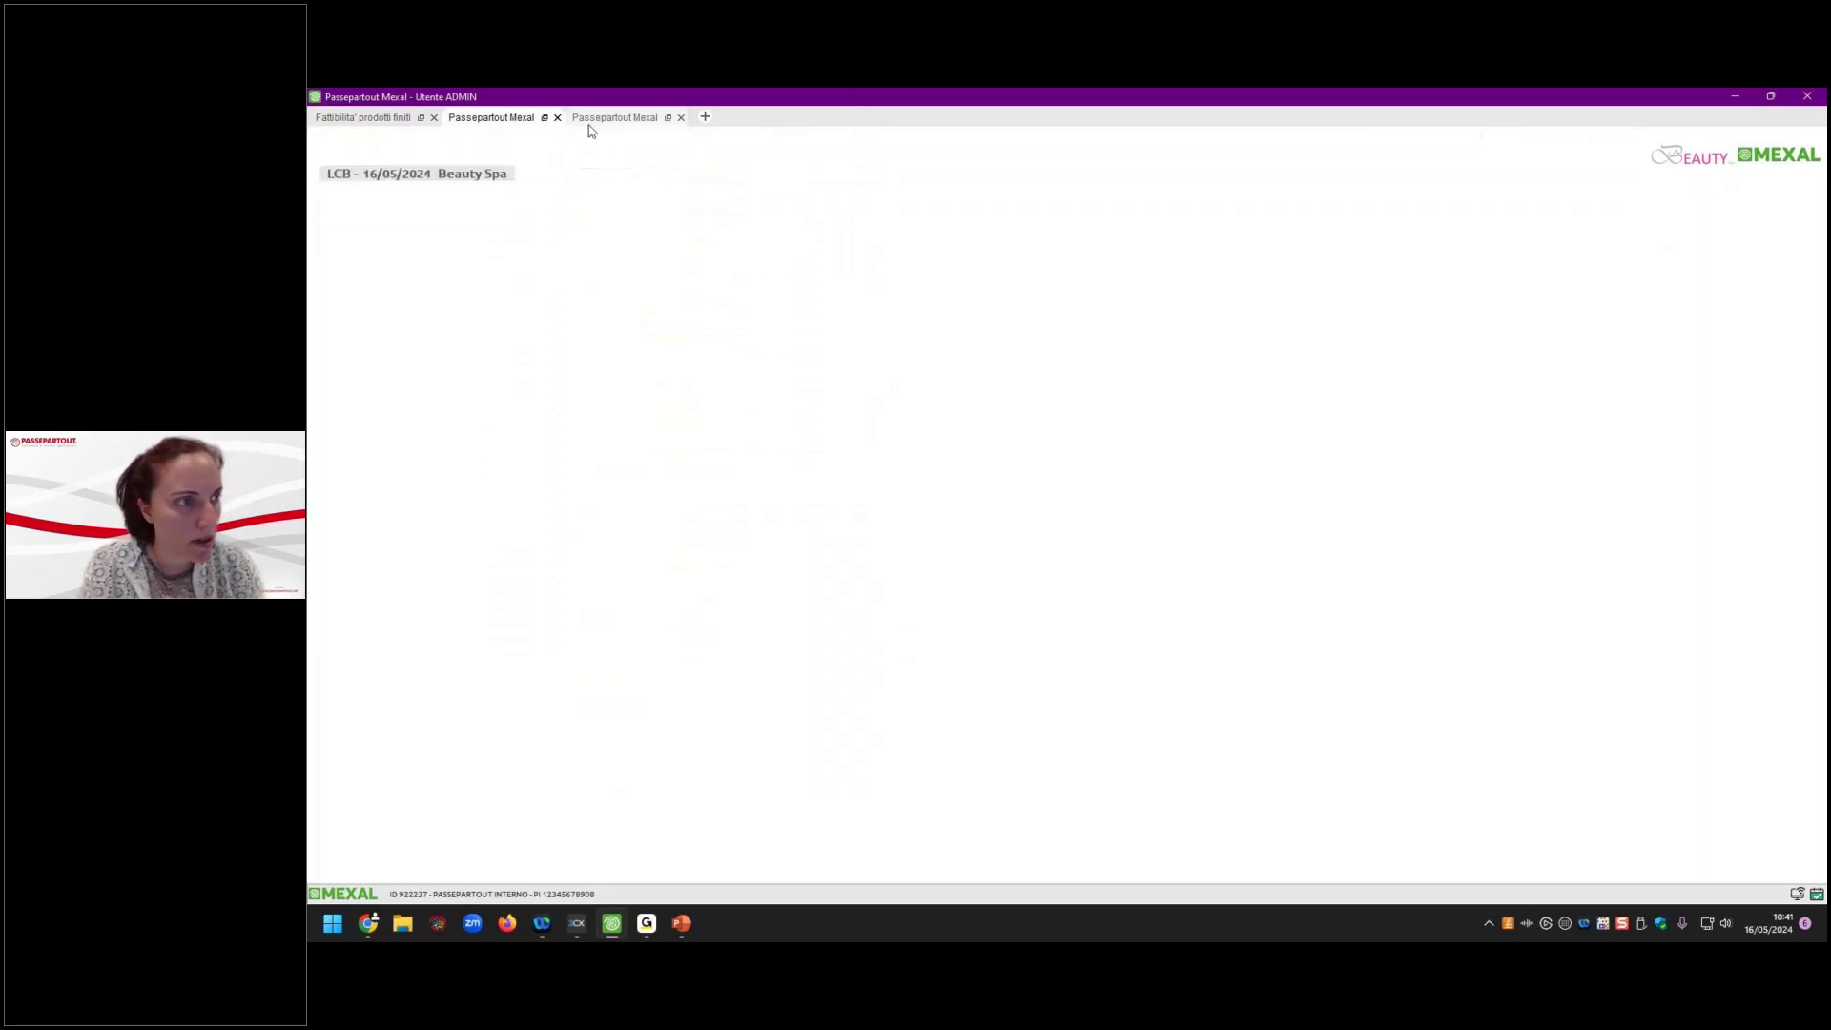
key(Up)
key(Up)
key(Up)
key(Down)
key(Down)
key(Down)
key(Up)
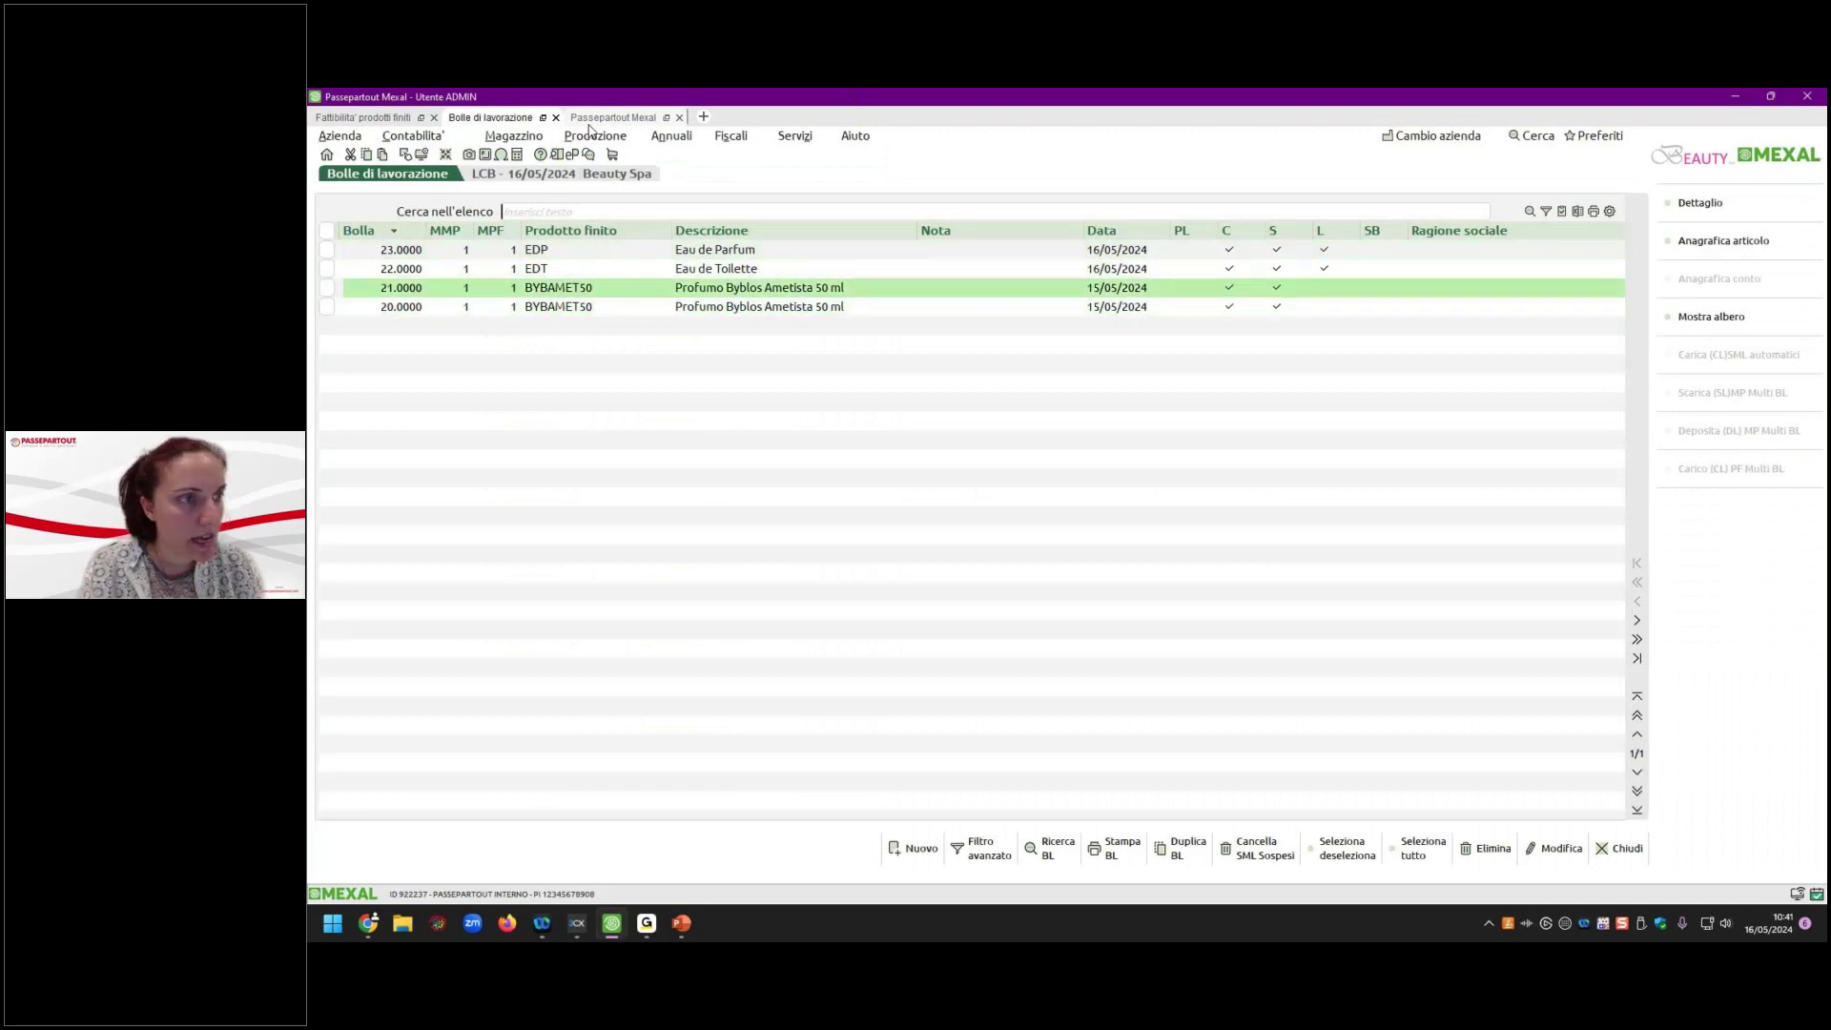
Open work order 20, view the row detail of Profumo Byblos Ametista 50 ml, and confirm the work order unchanged.
key(Down)
key(Return)
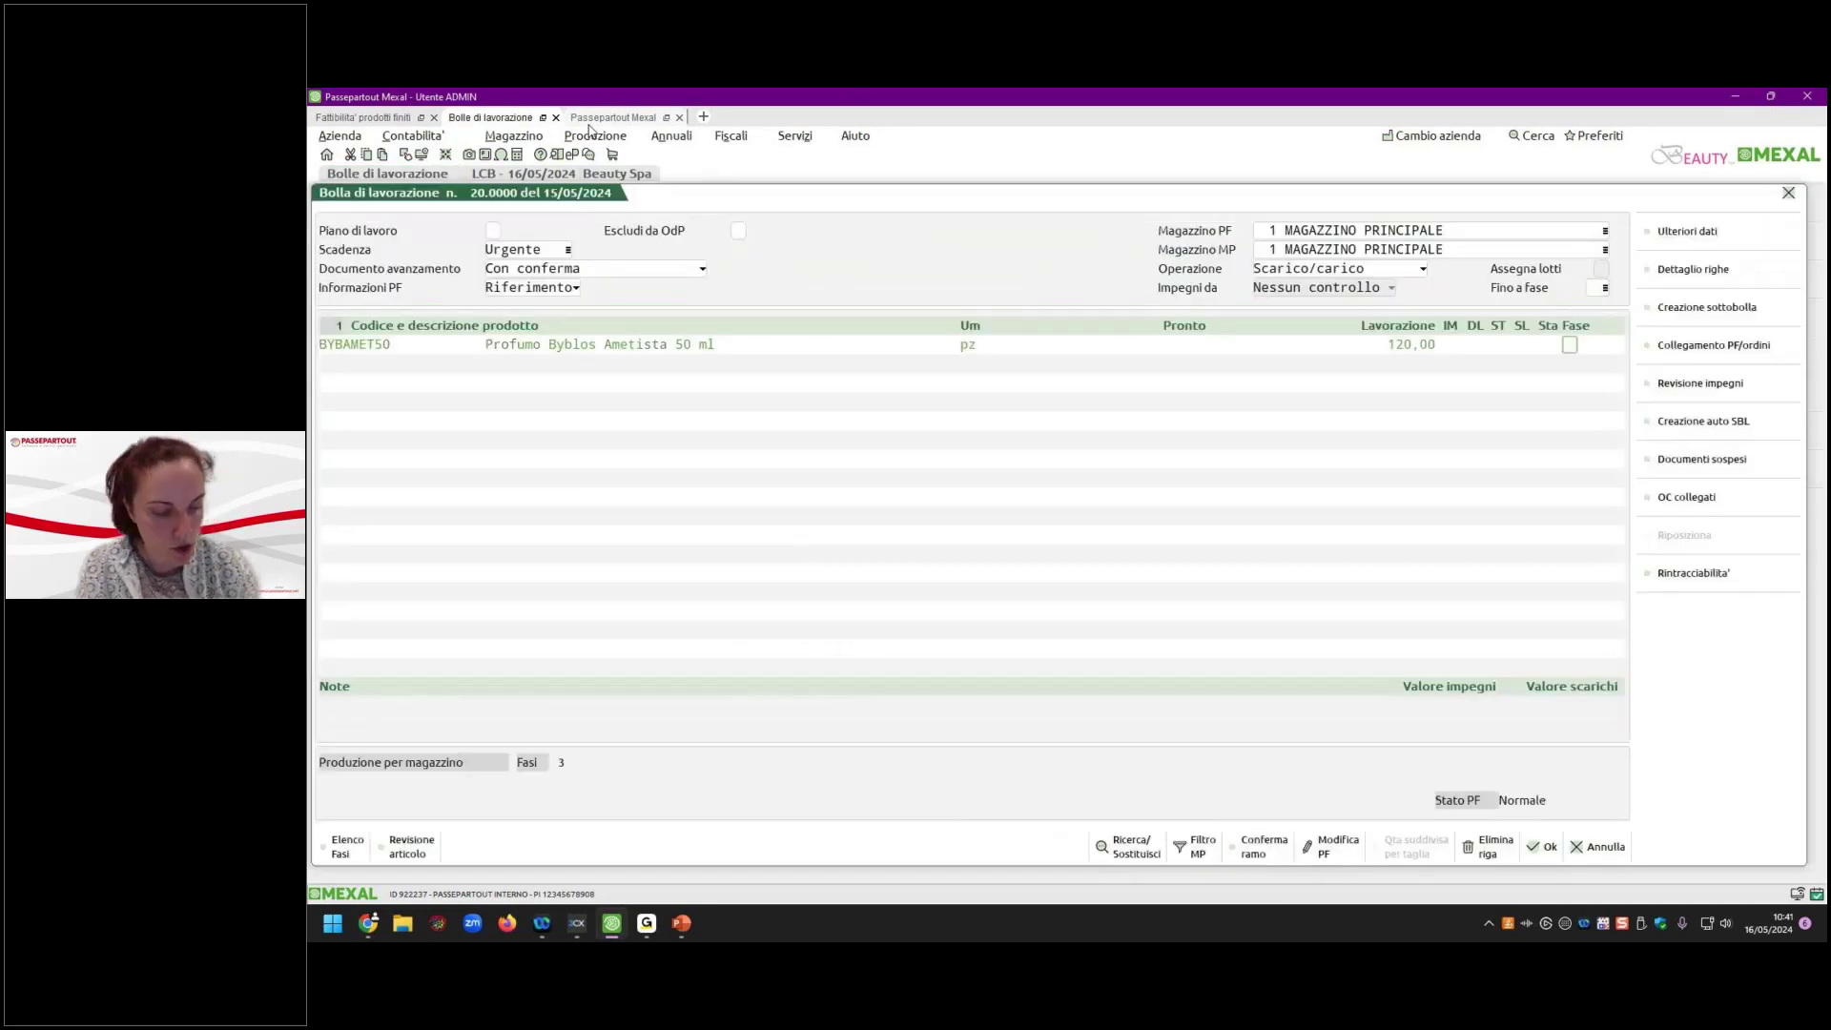
key(Return)
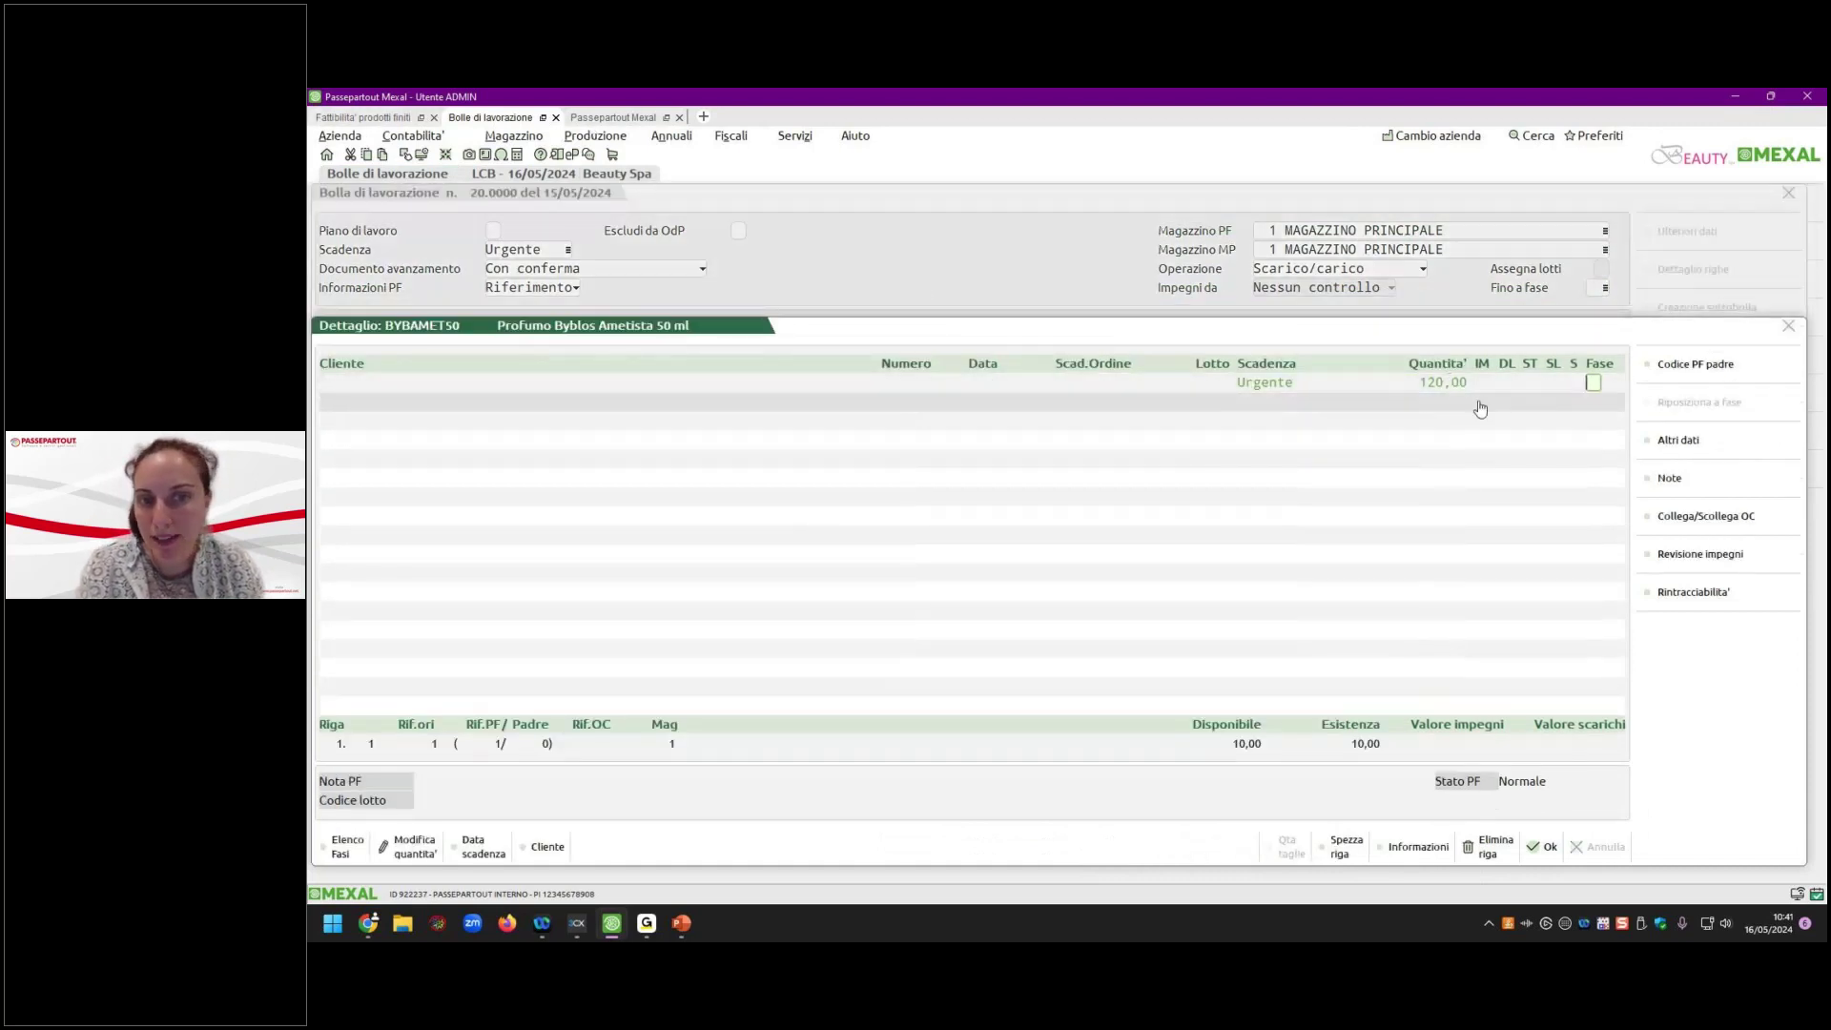
click(1547, 849)
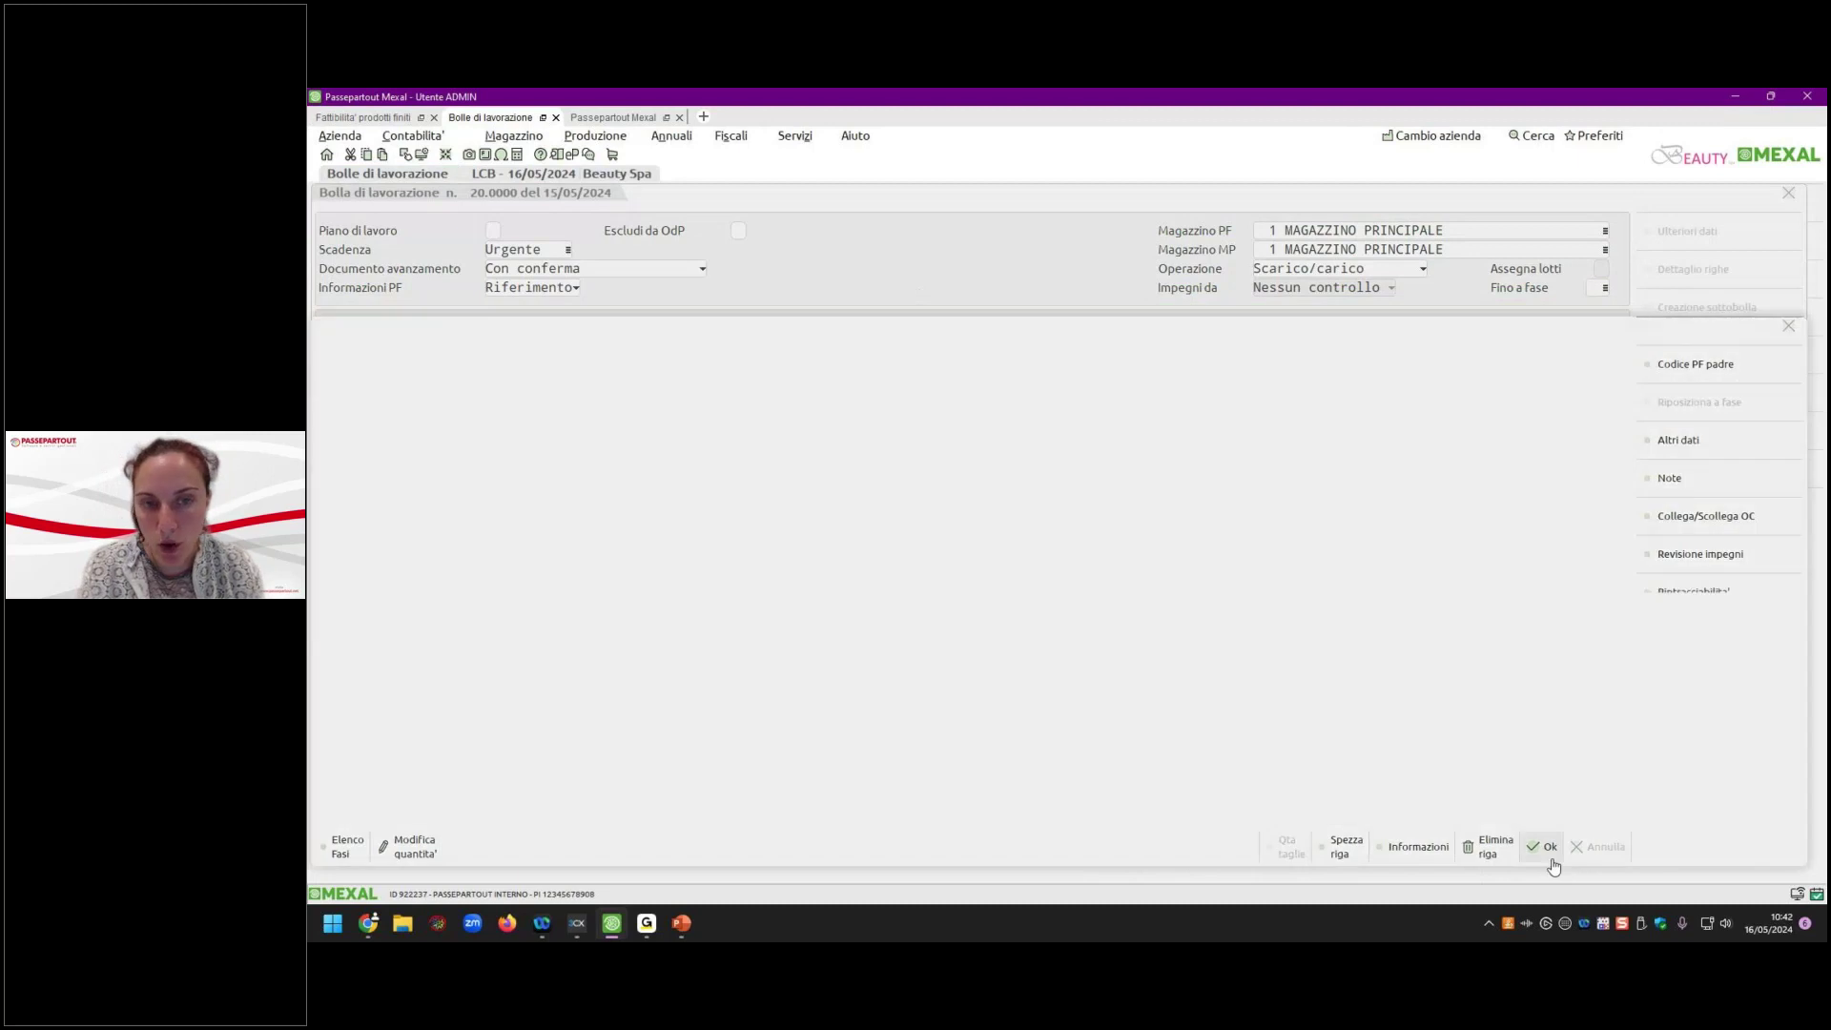
click(1543, 846)
key(Return)
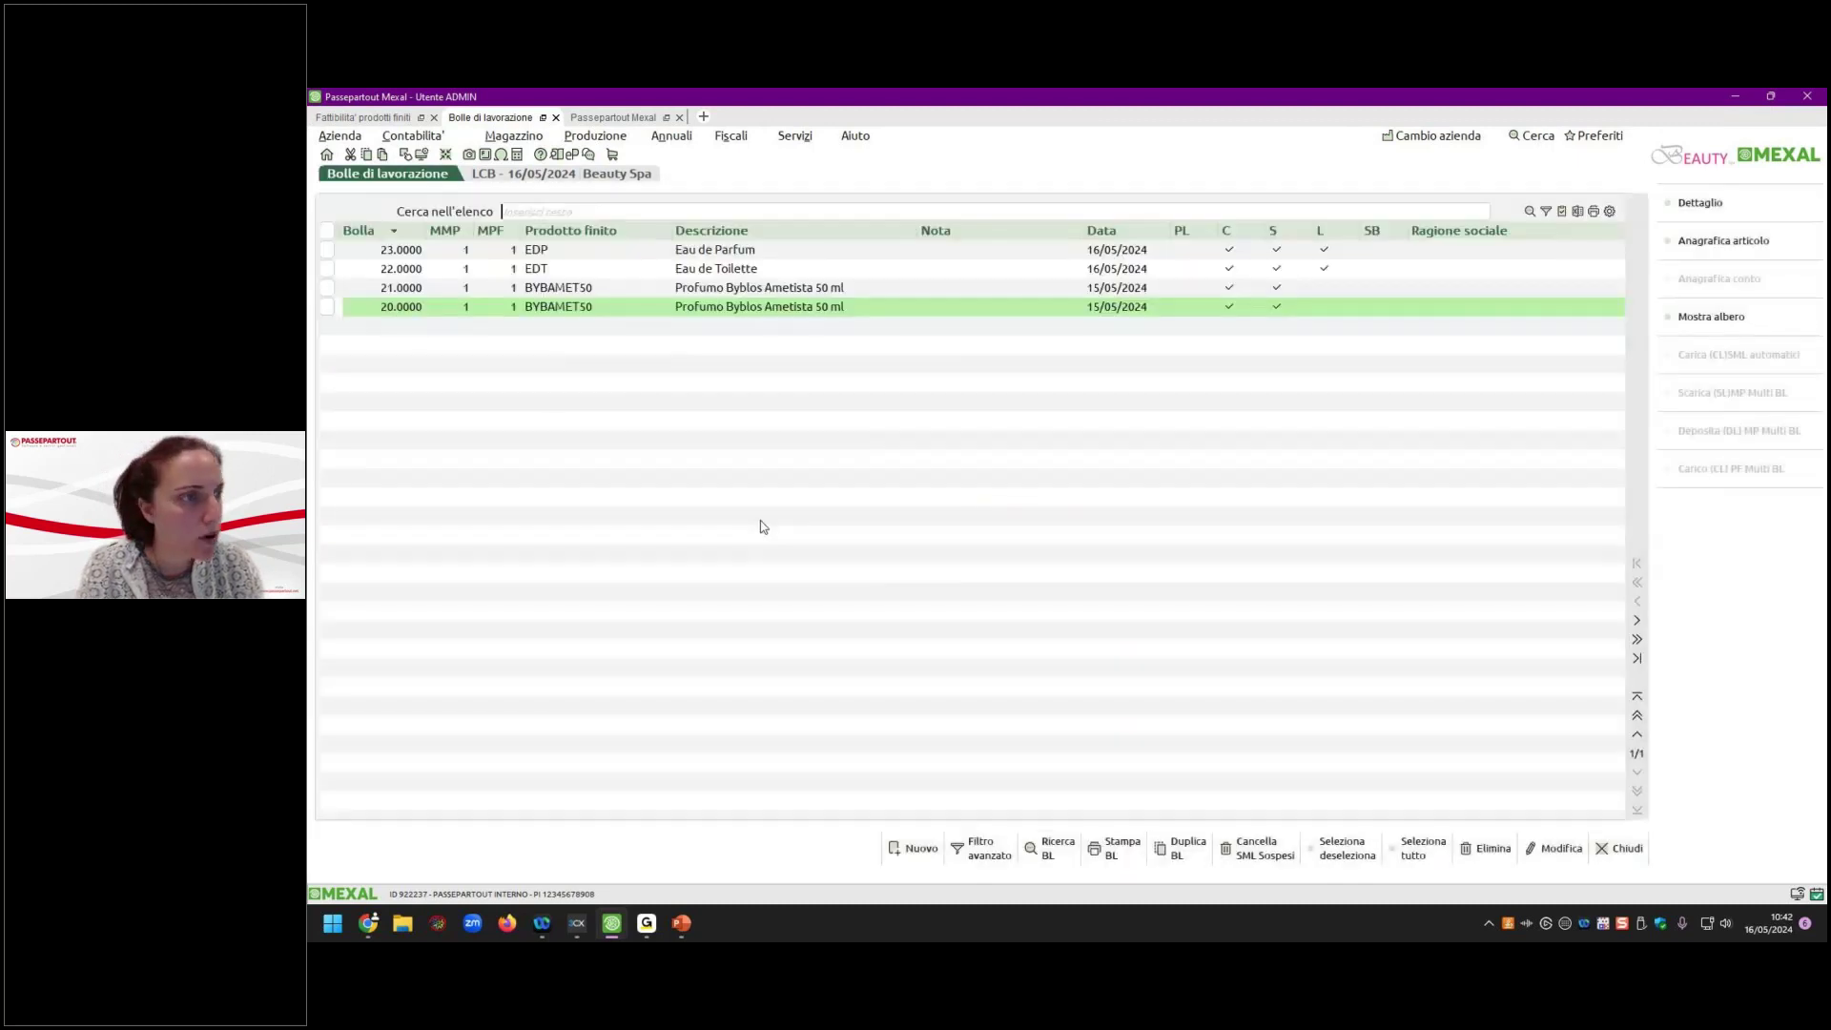
Open work order 21, view its product row detail, confirm it unchanged, and reselect work order 20 in the list.
key(Return)
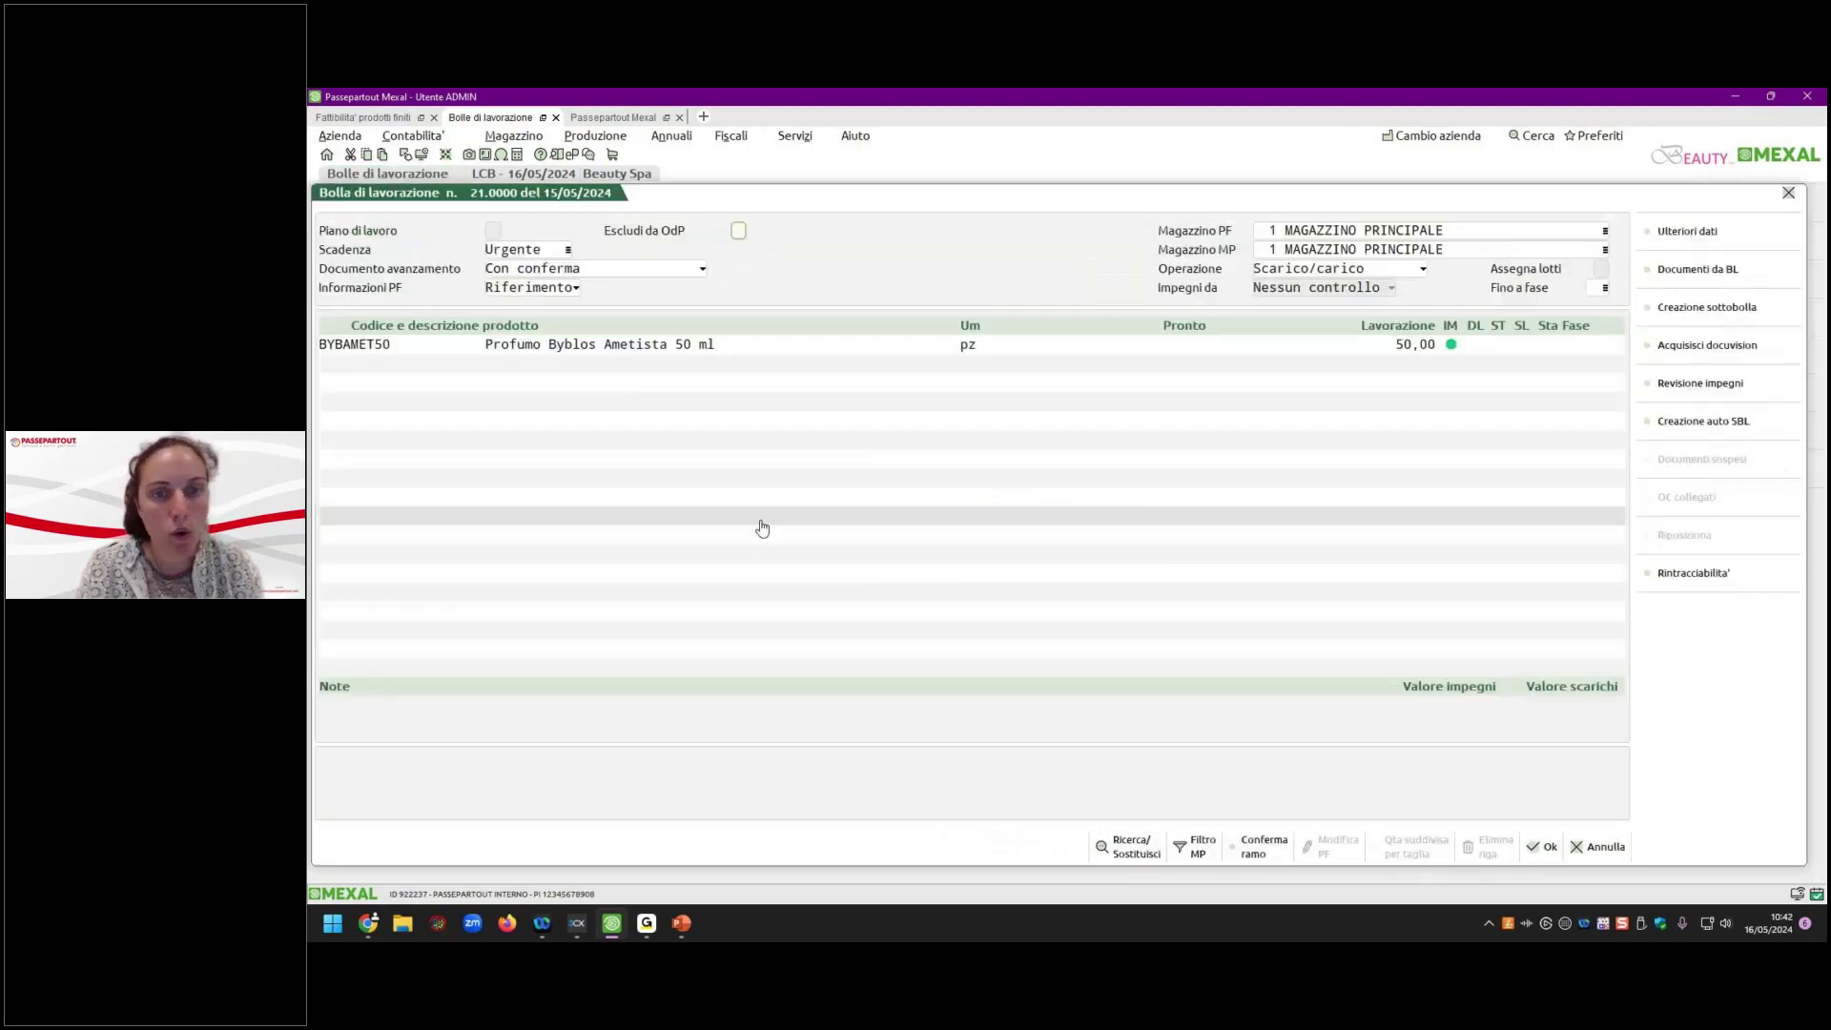
key(Return)
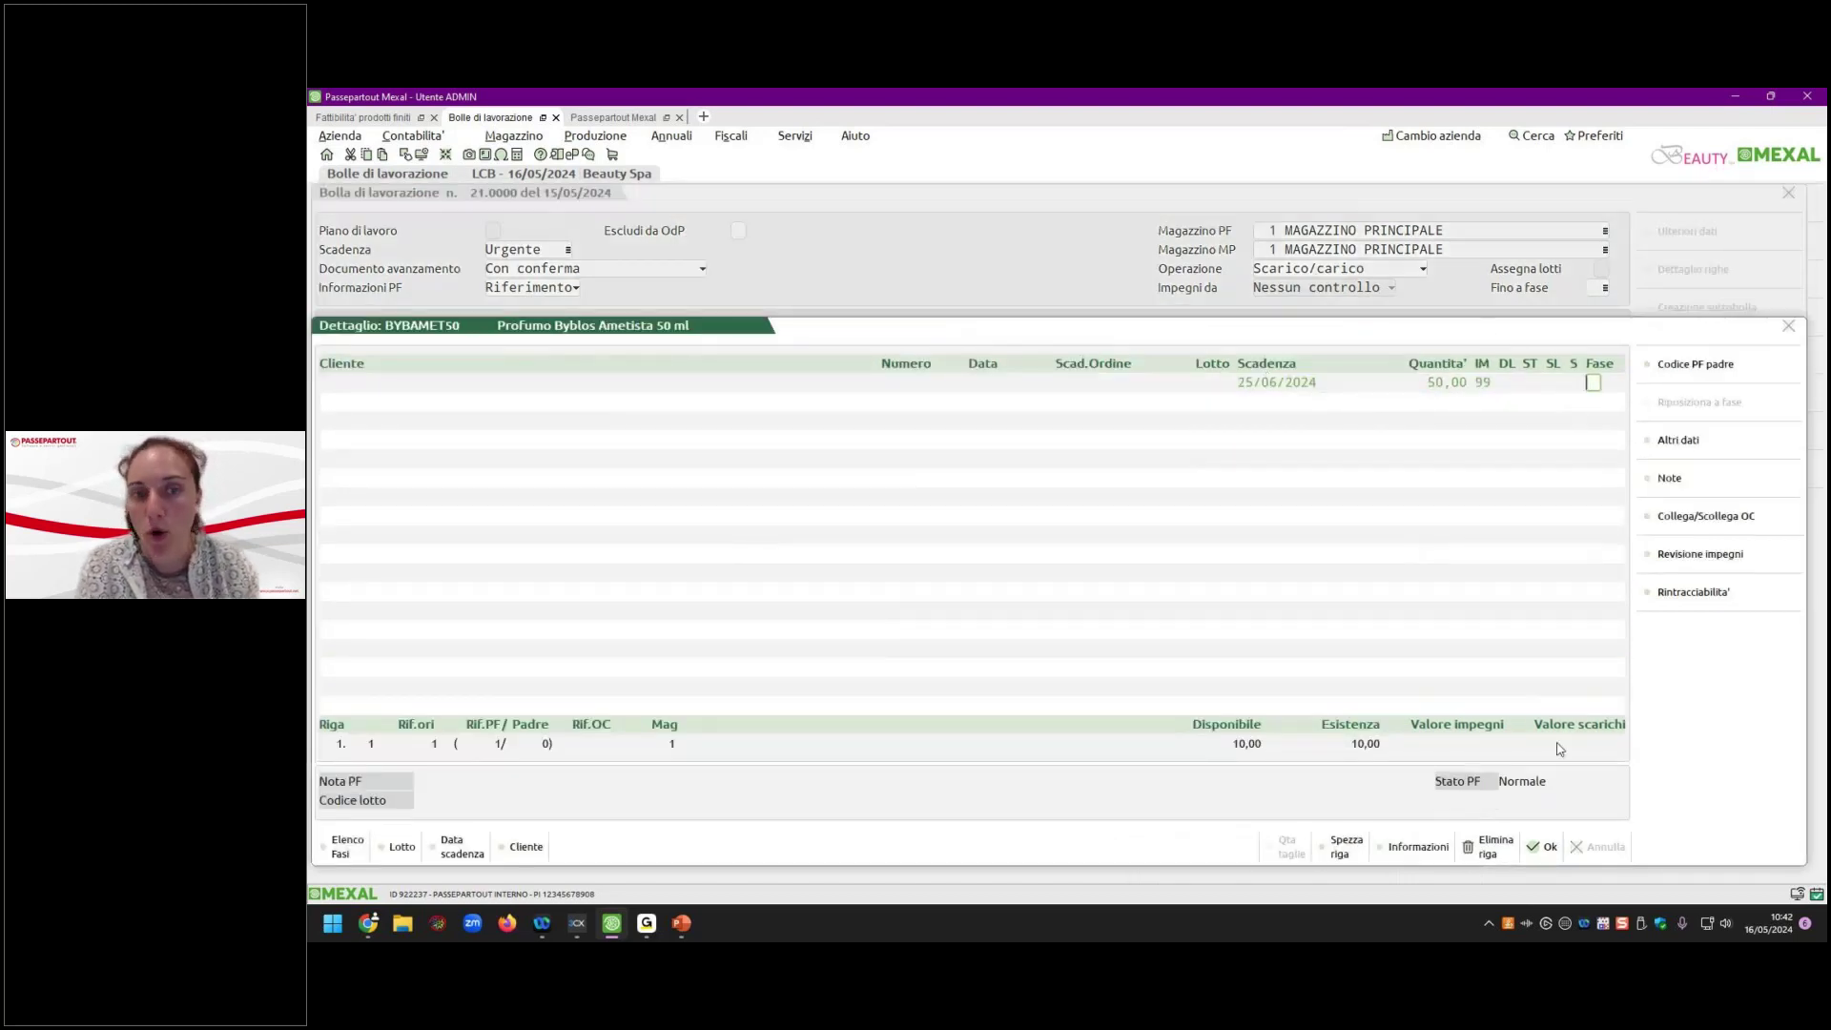
click(1545, 854)
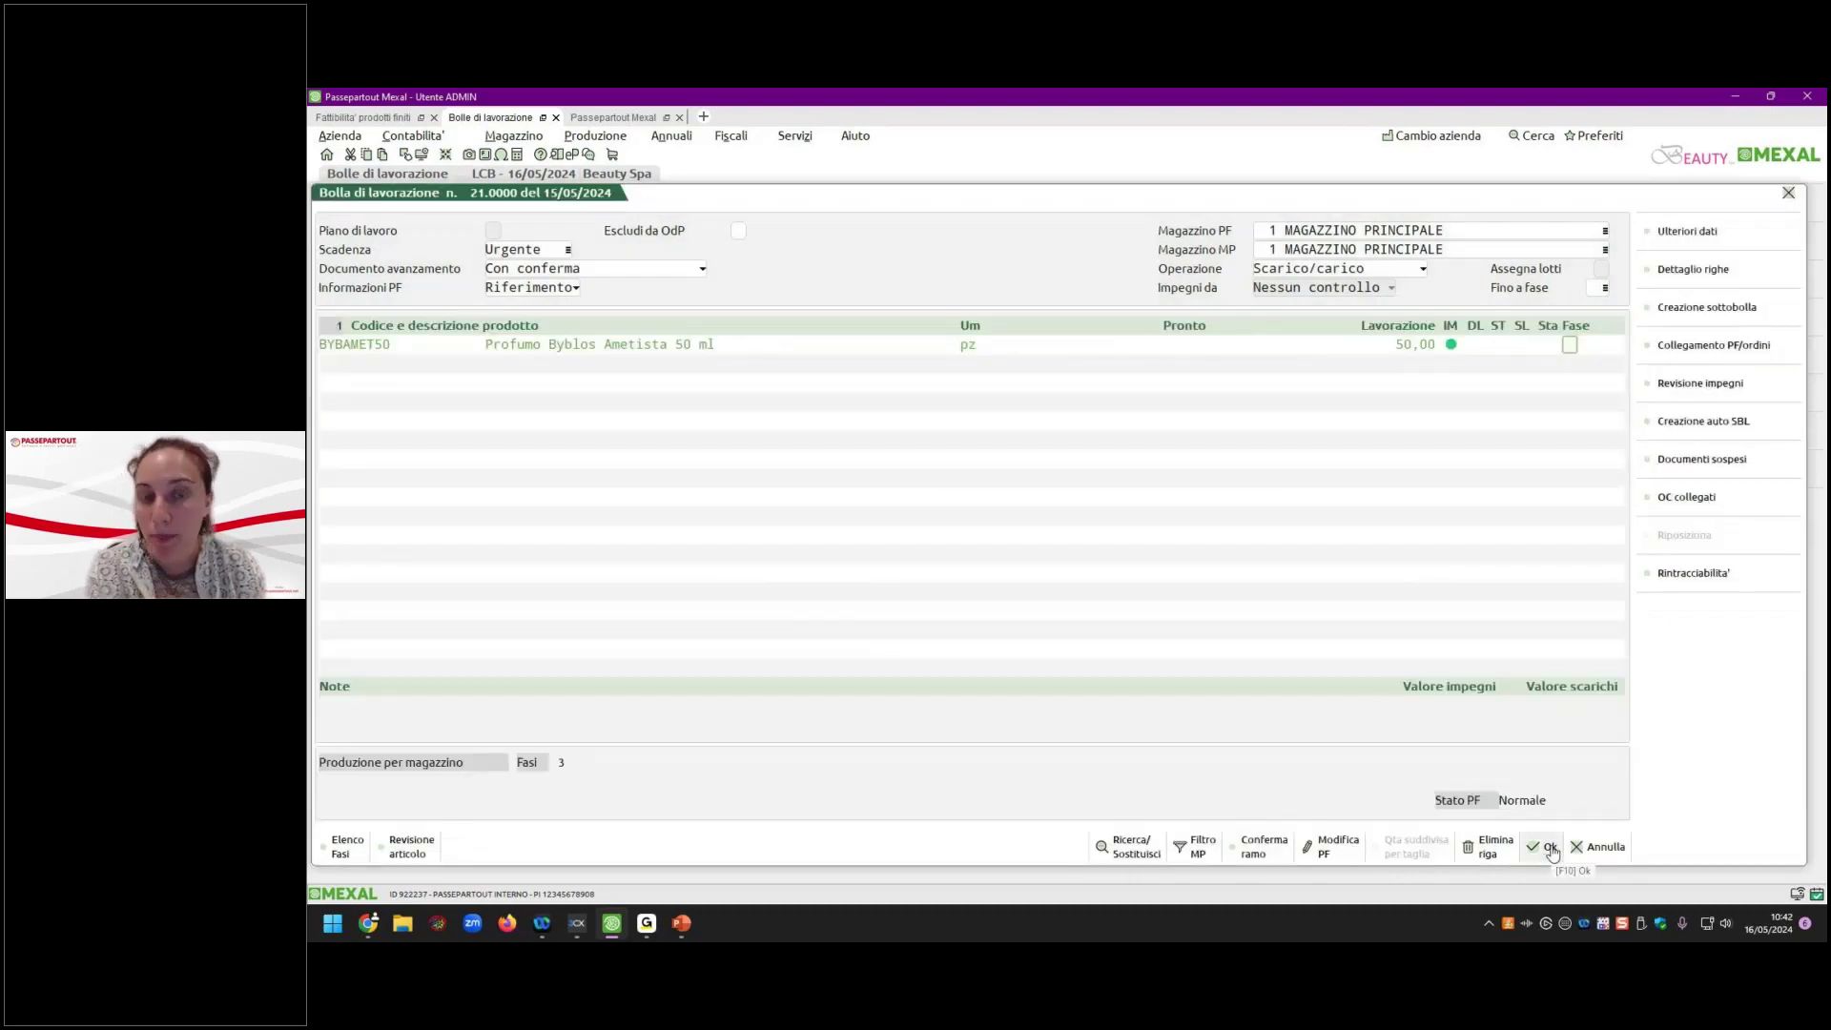
click(1550, 849)
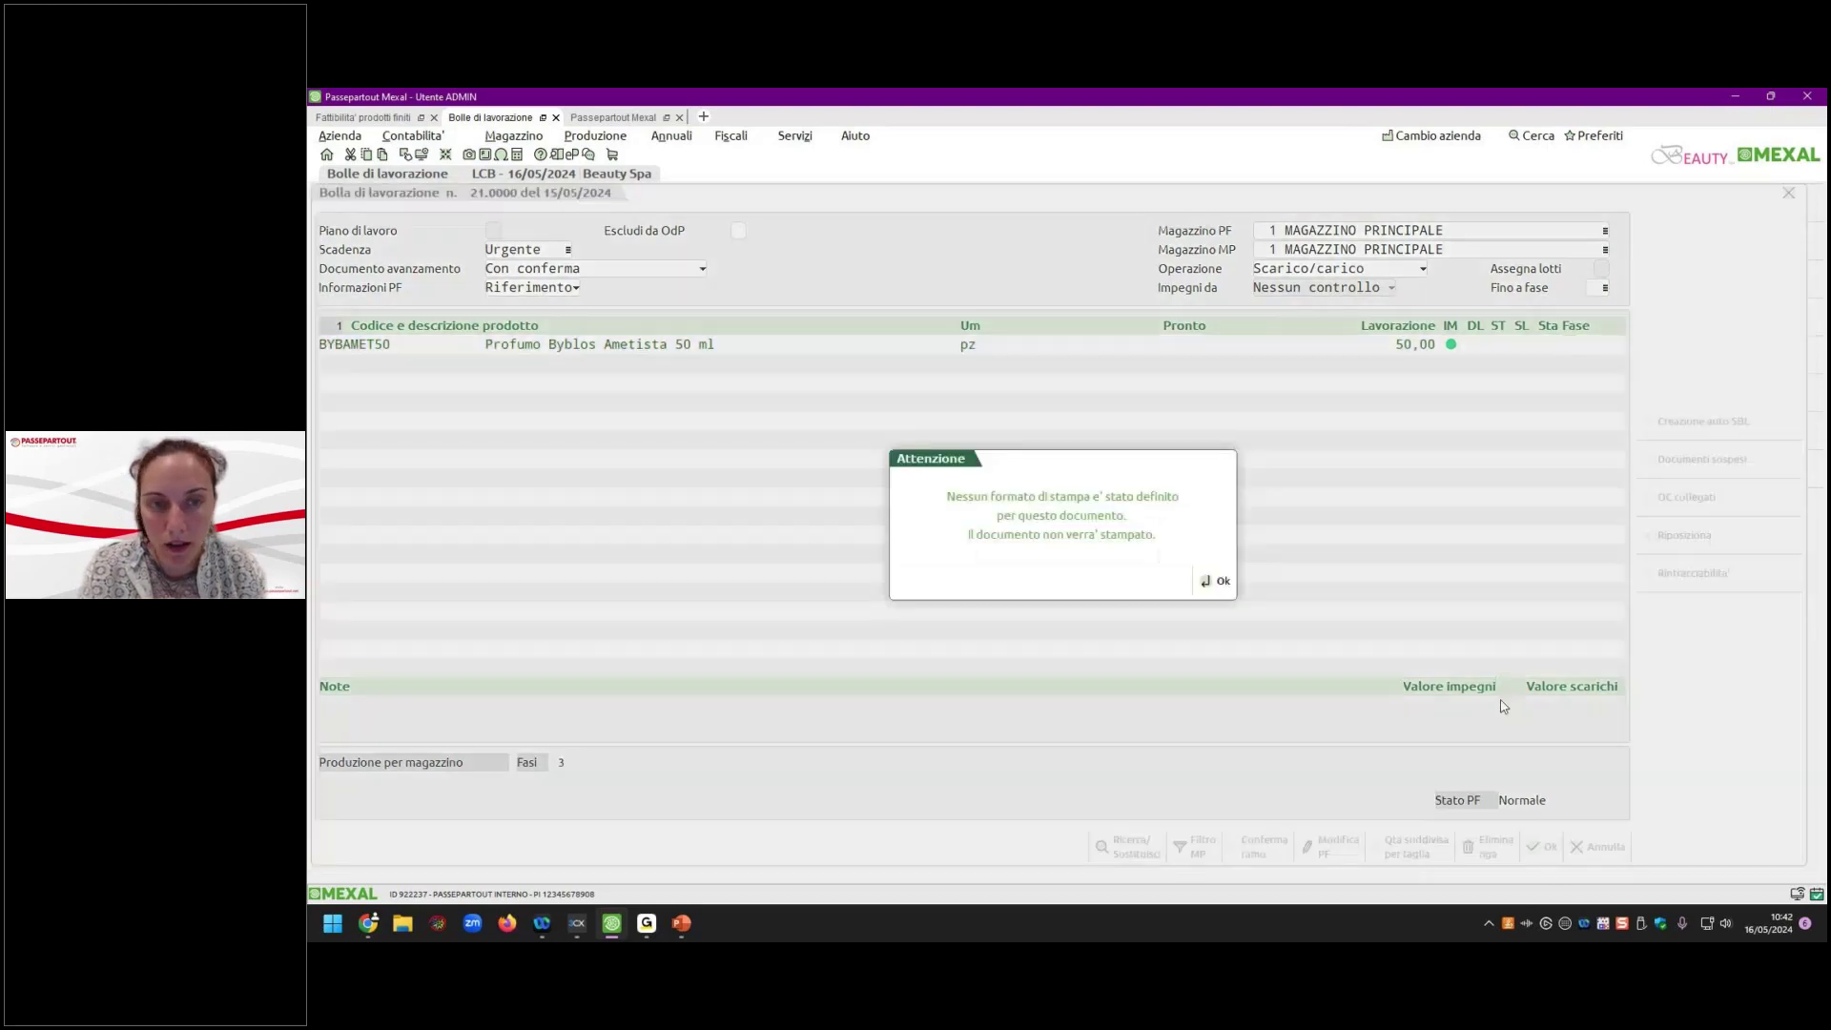
click(1215, 582)
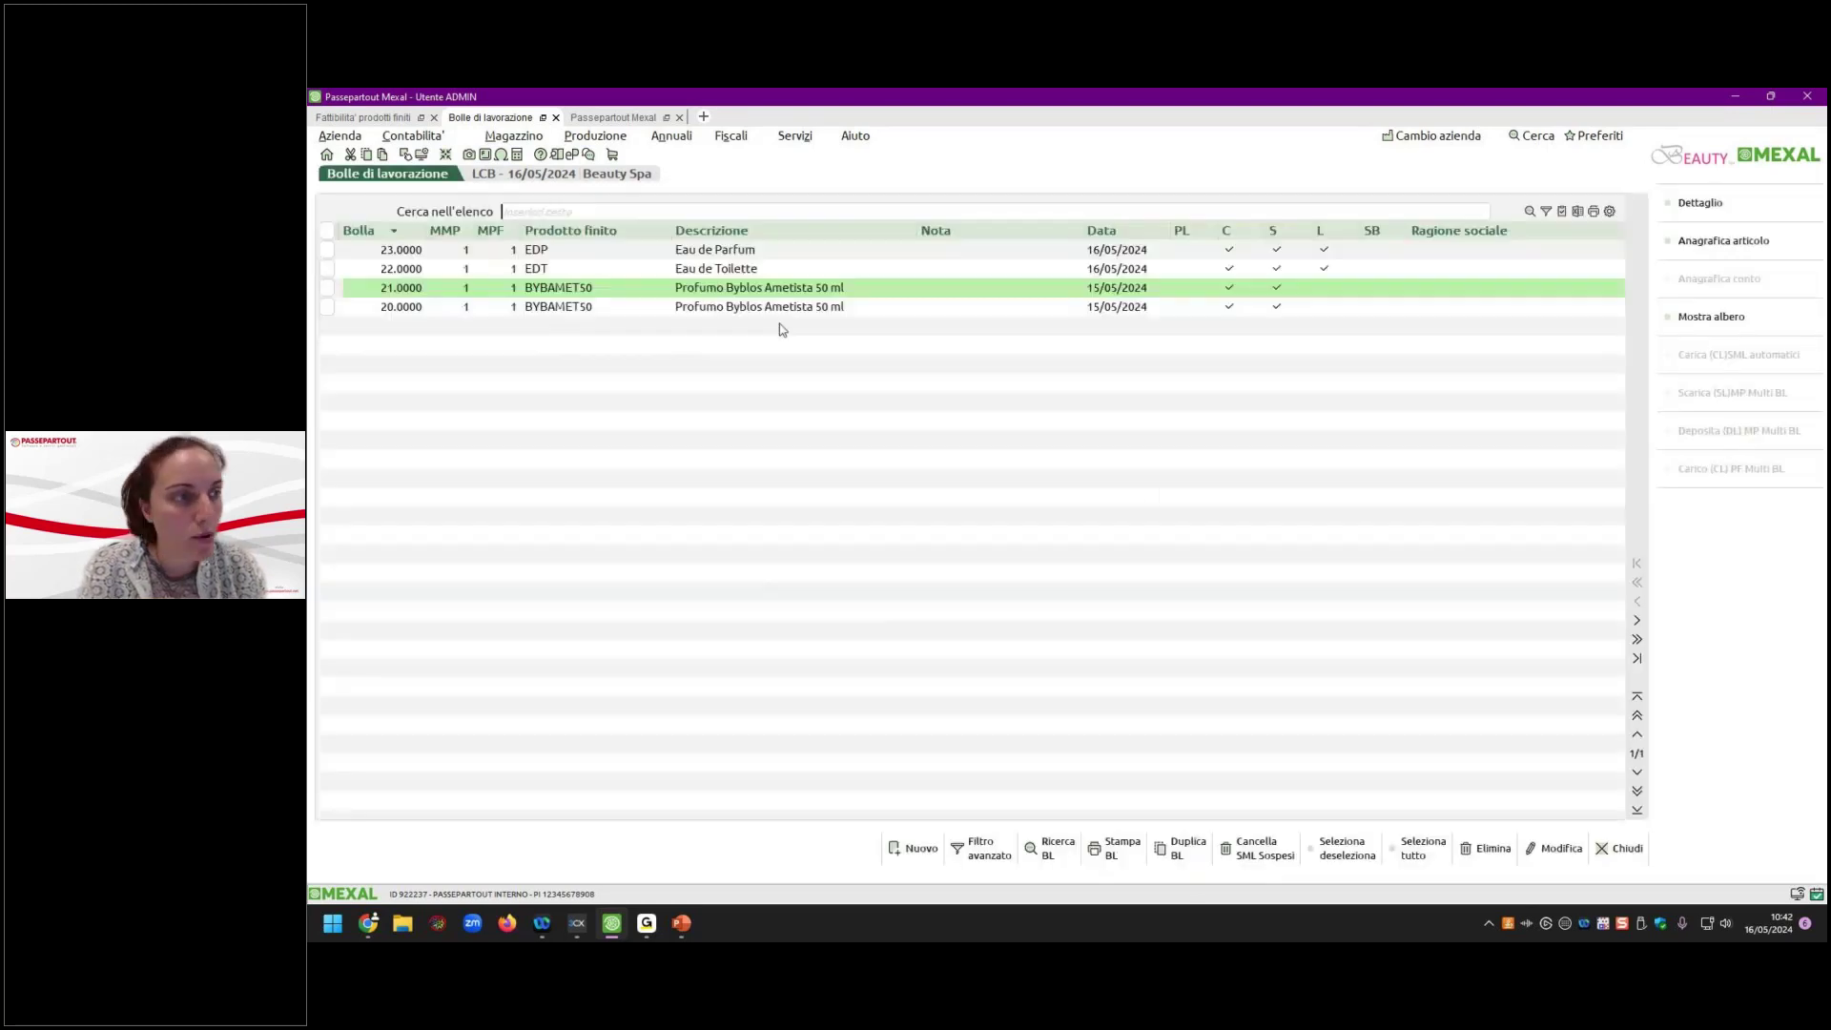
click(626, 312)
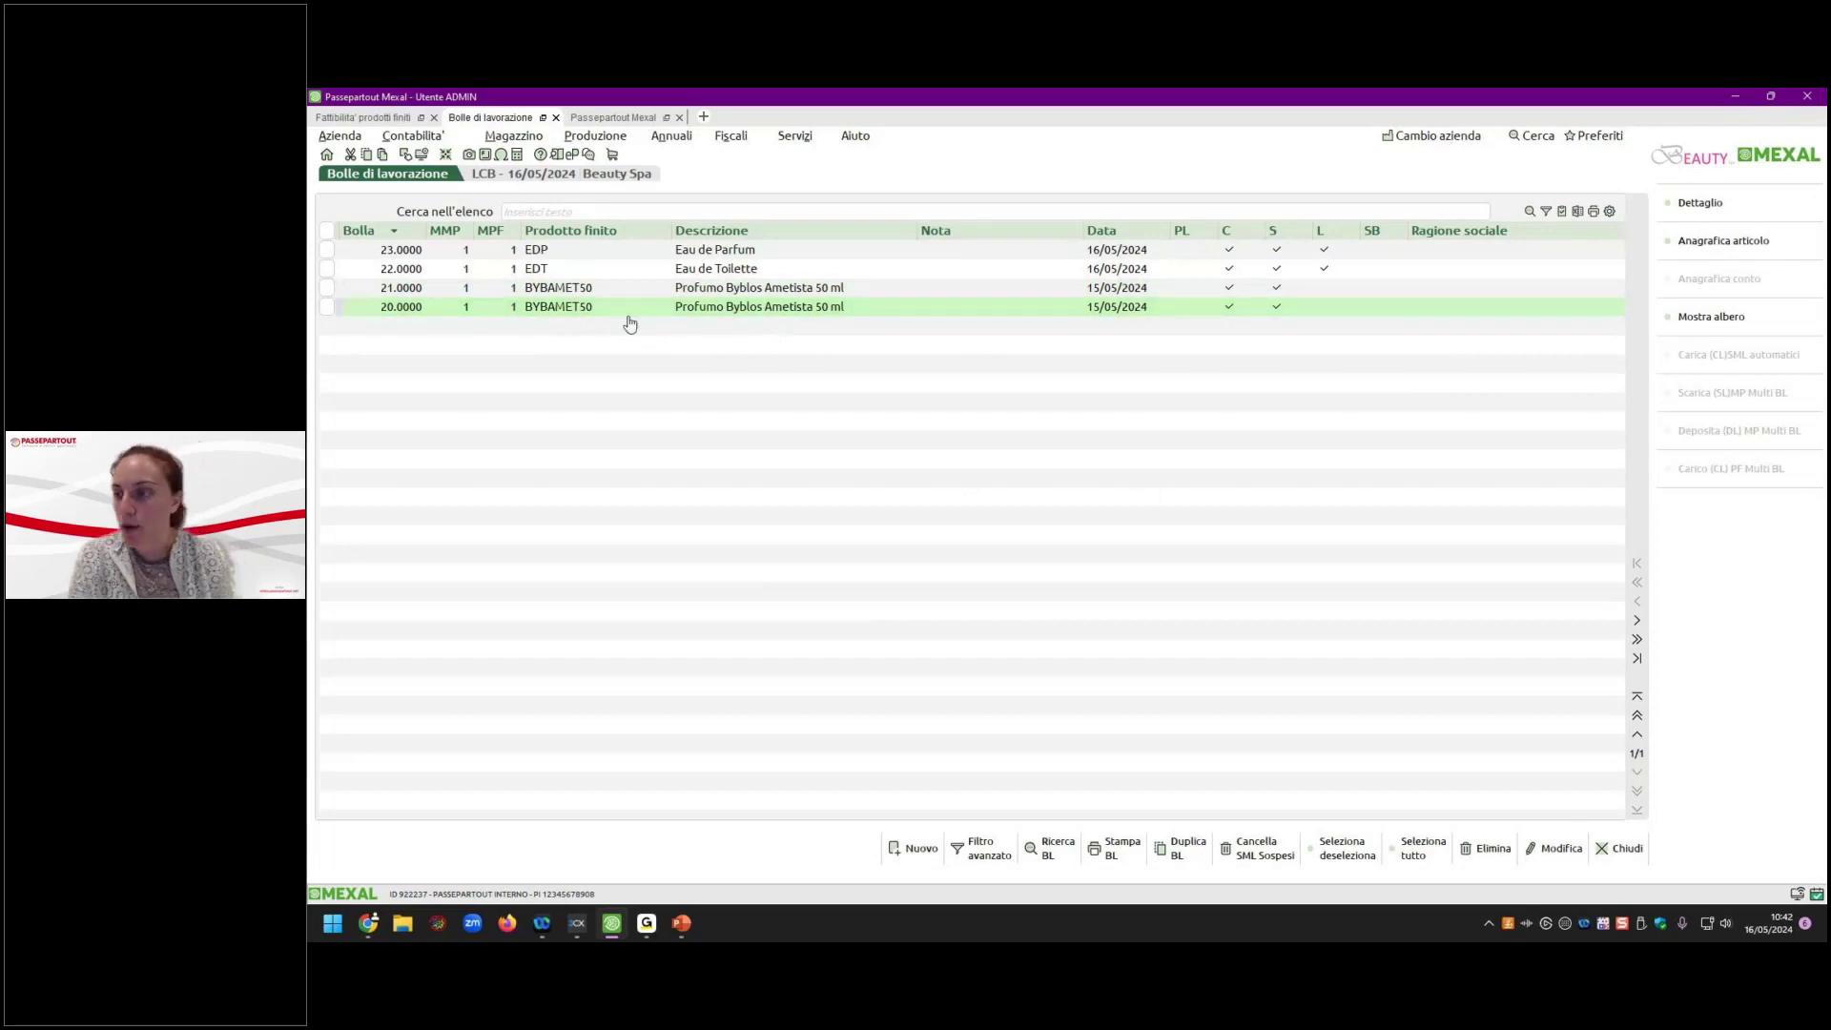
Return to the feasibility history and start a new run limited to work orders 20 to 21.
click(362, 116)
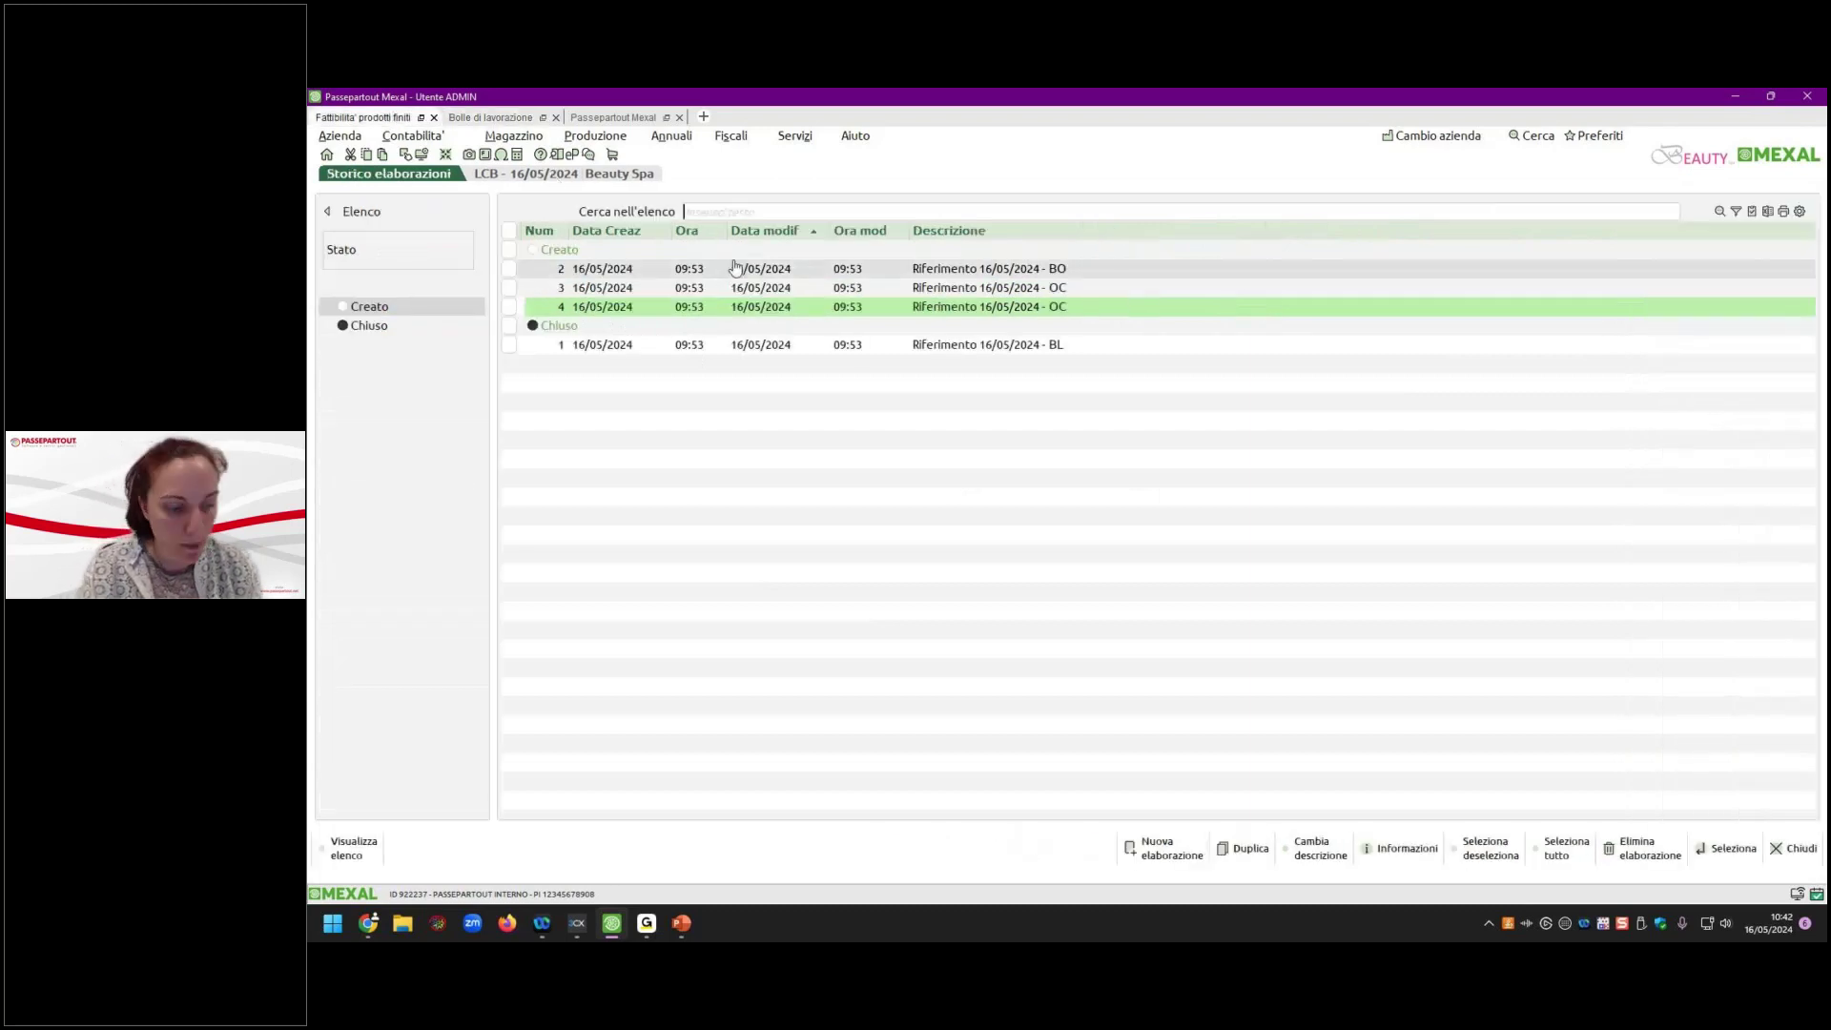
double_click(735, 267)
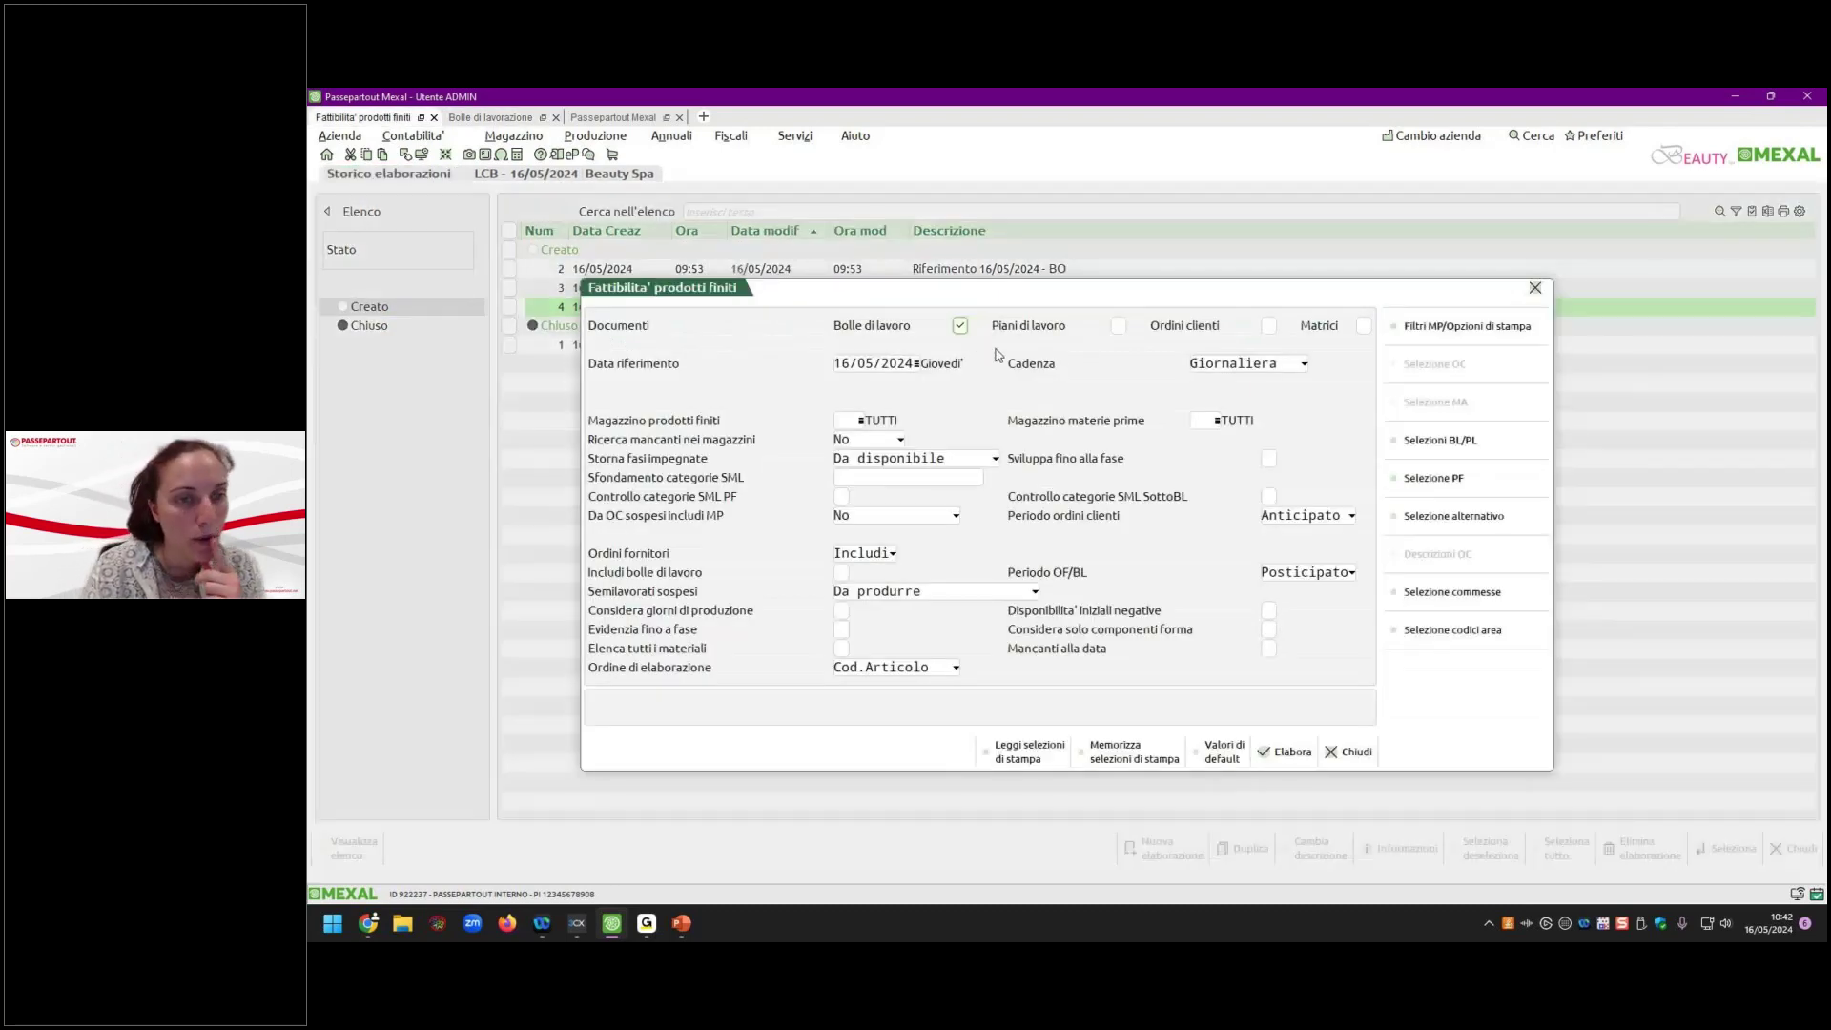
click(1431, 440)
text(20)
key(Tab)
text(2)
key(F10)
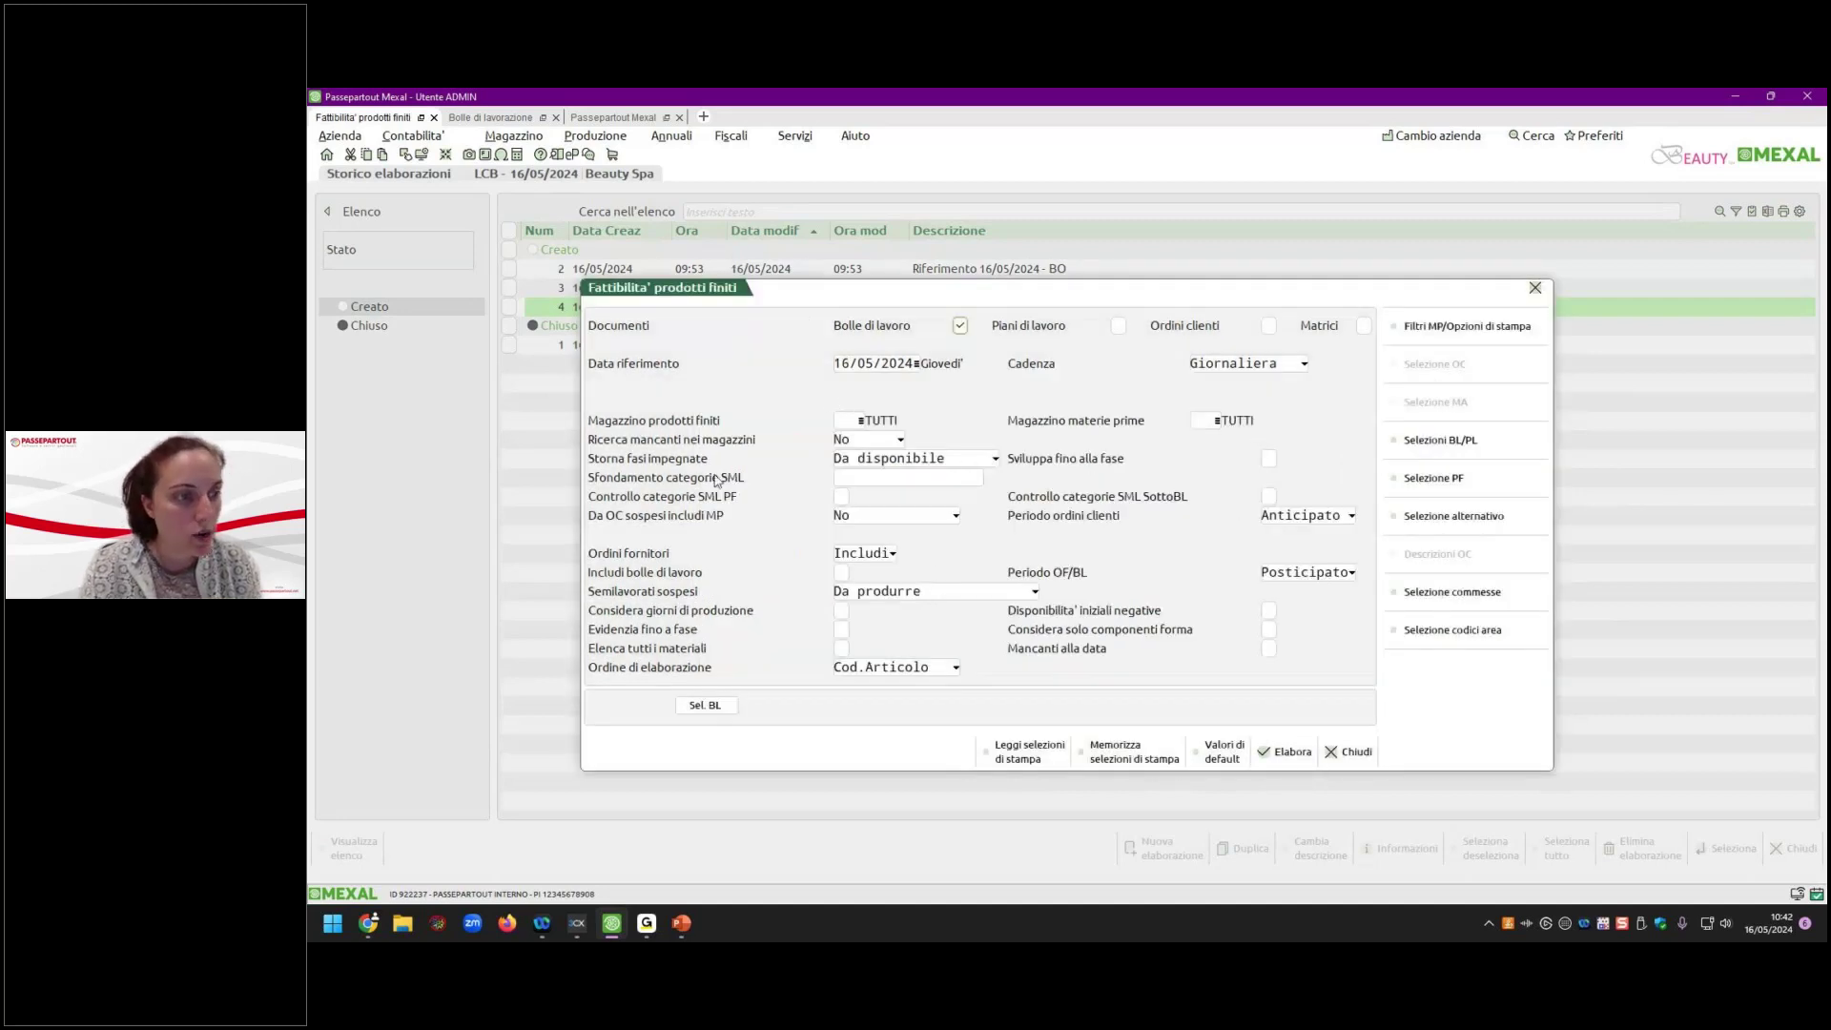
Set Storna fasi impegnate to No, enable Elenca tutti i materiali and Disponibilita' iniziali negative, and process the run with the proposed description.
click(963, 466)
click(858, 477)
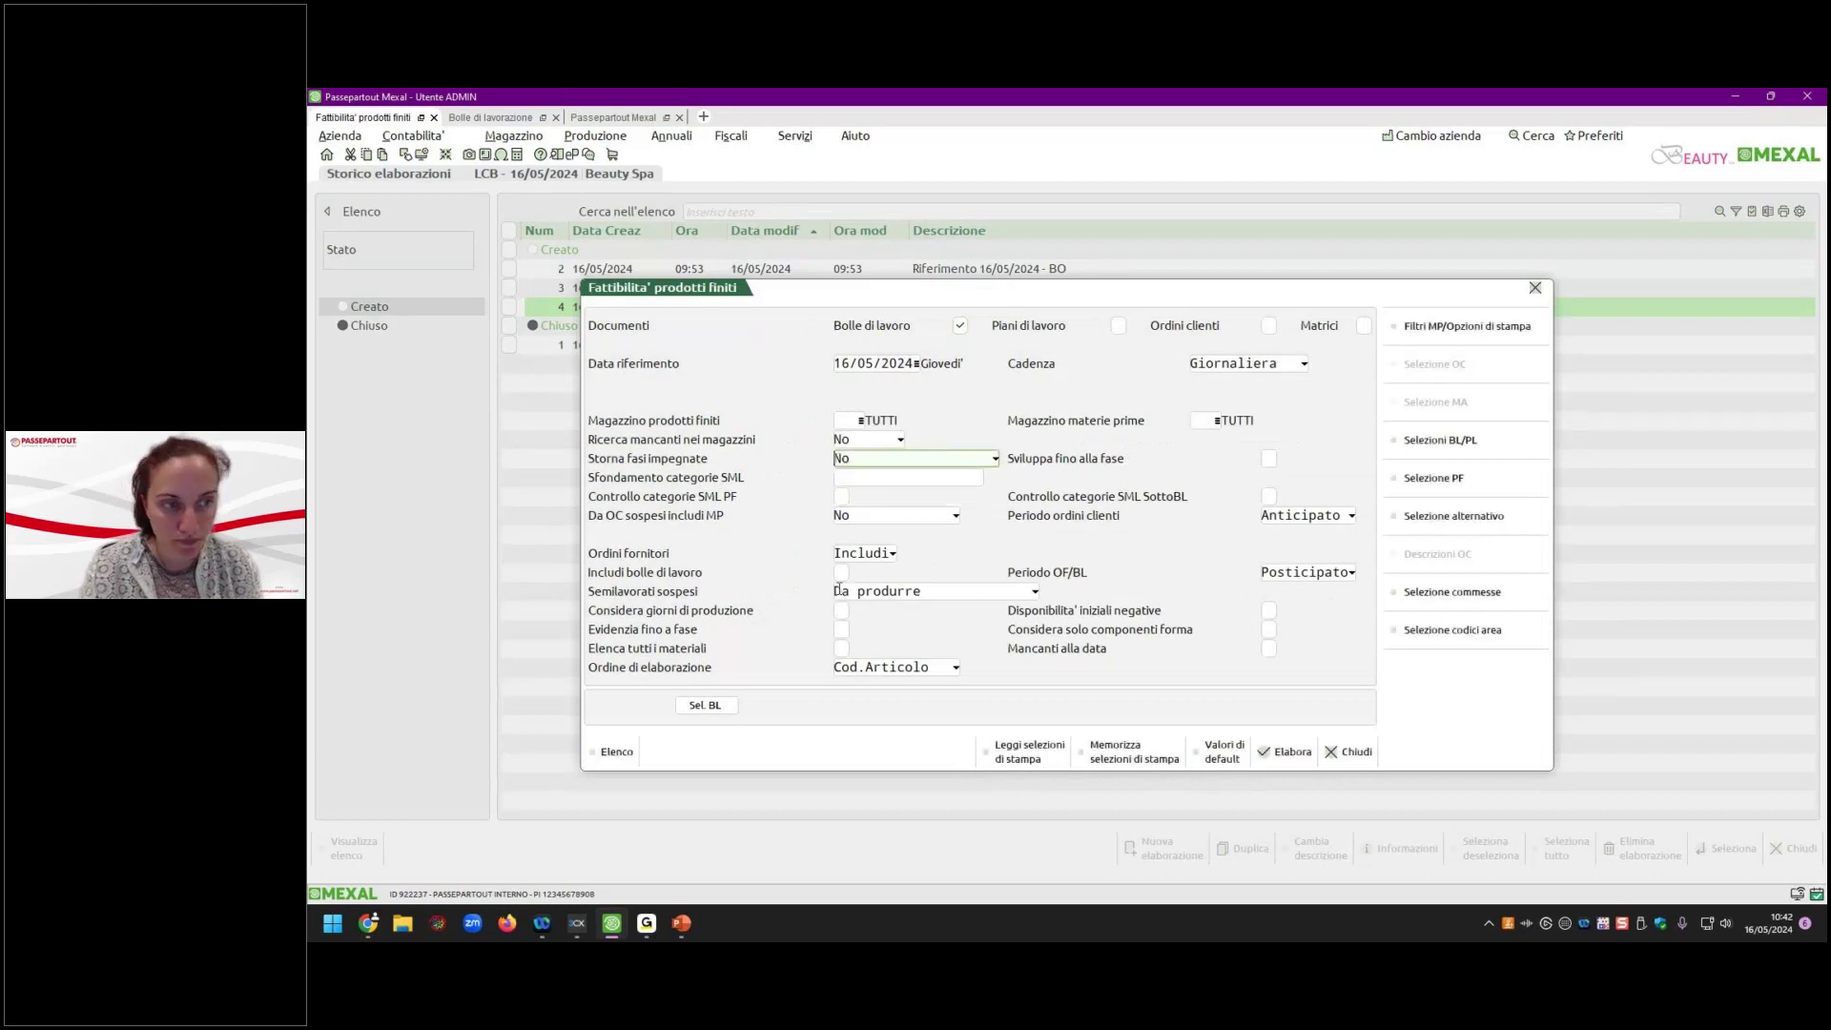
click(844, 648)
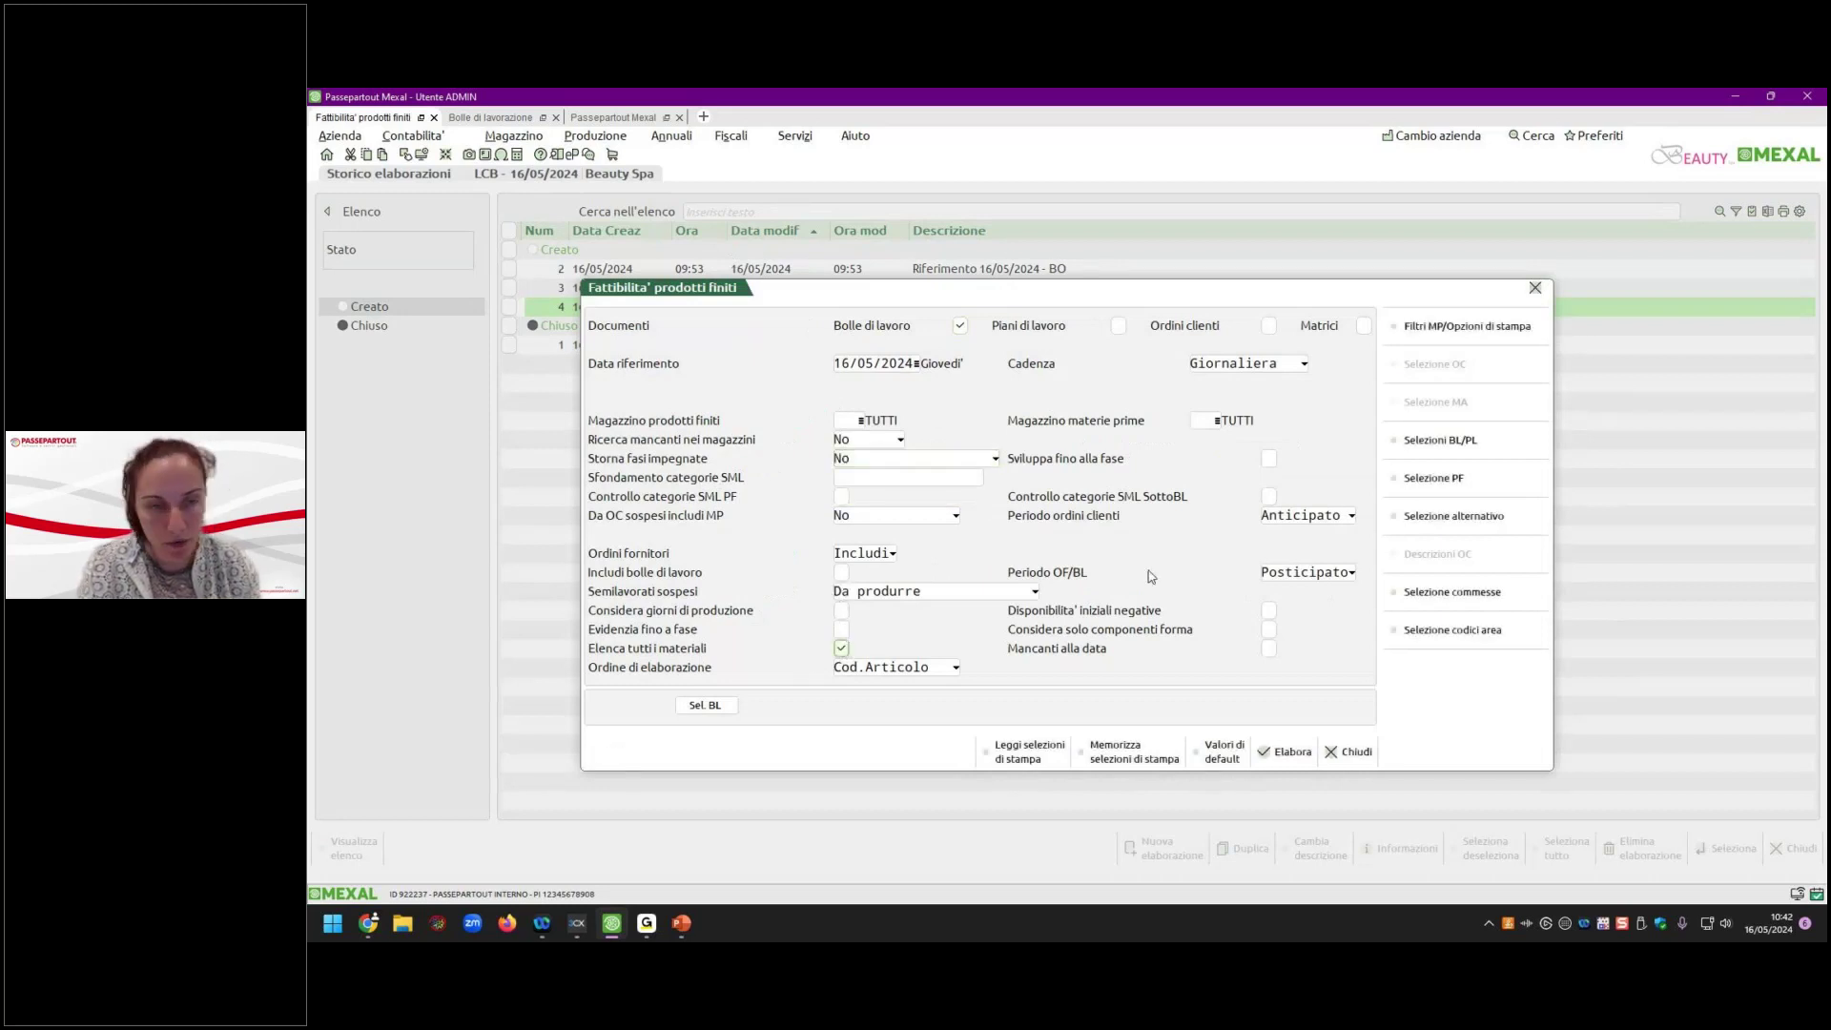
click(1269, 611)
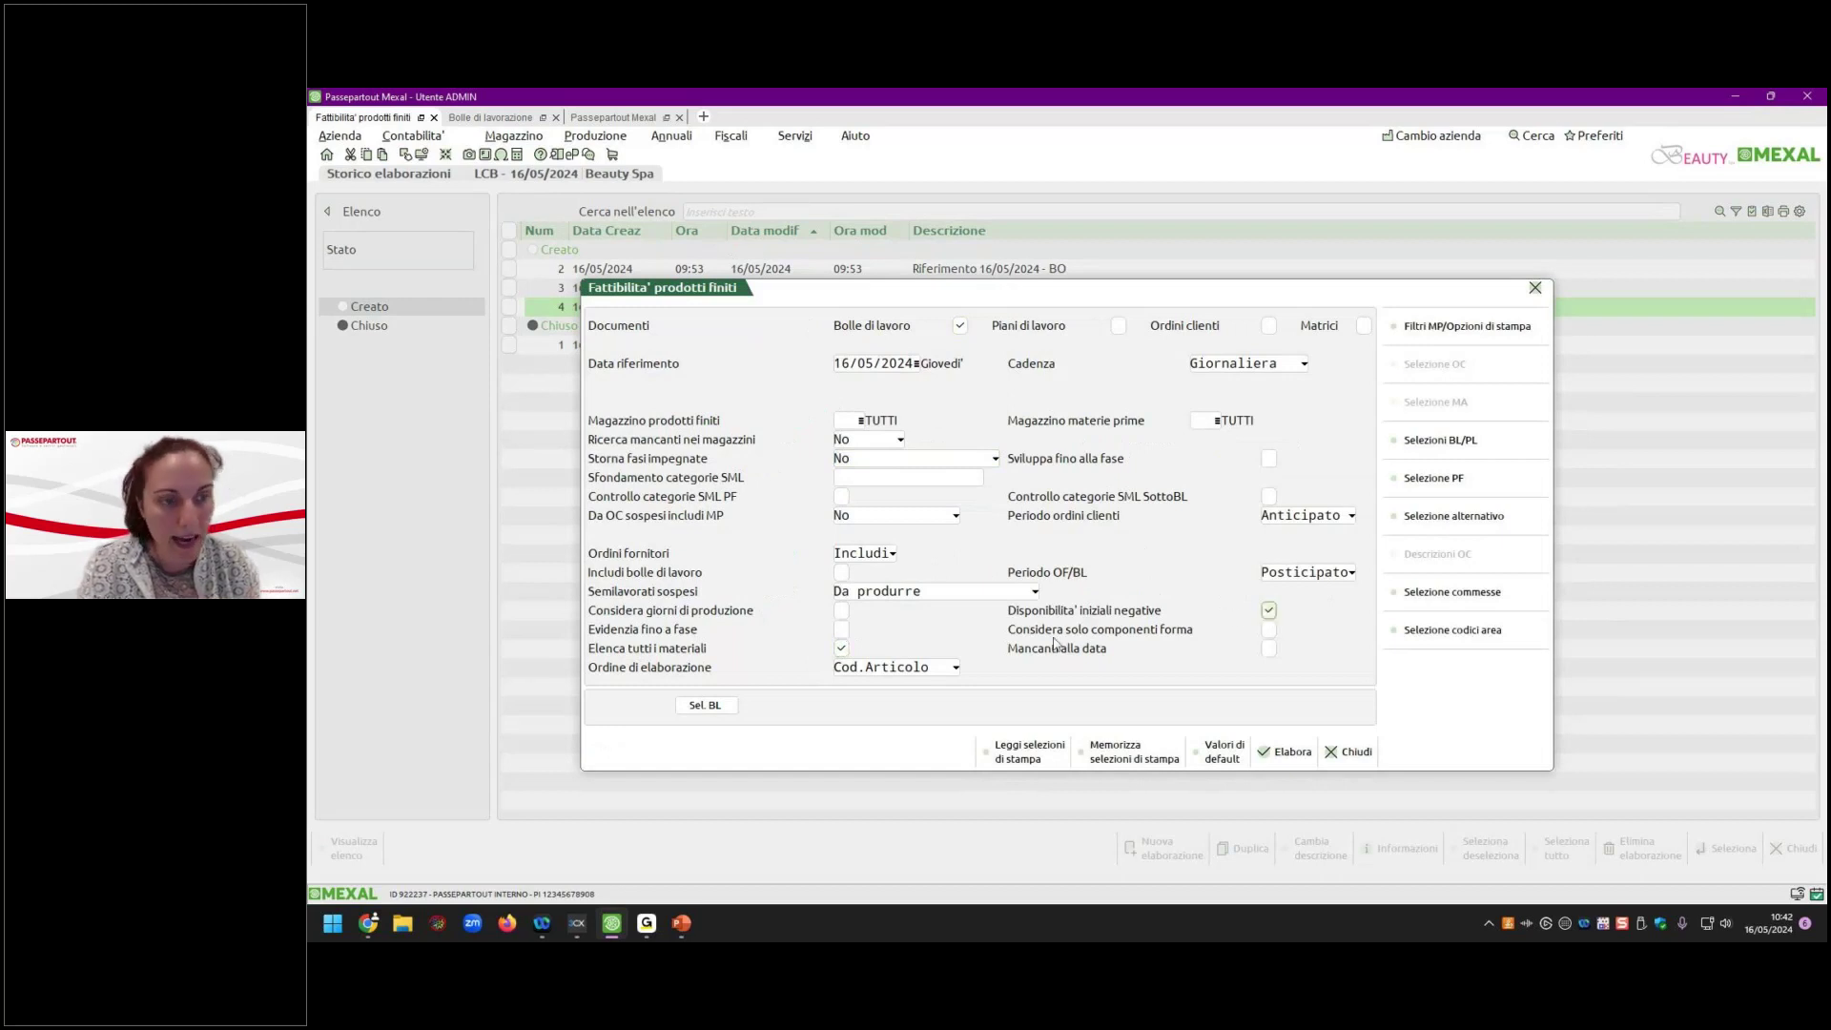
click(1288, 751)
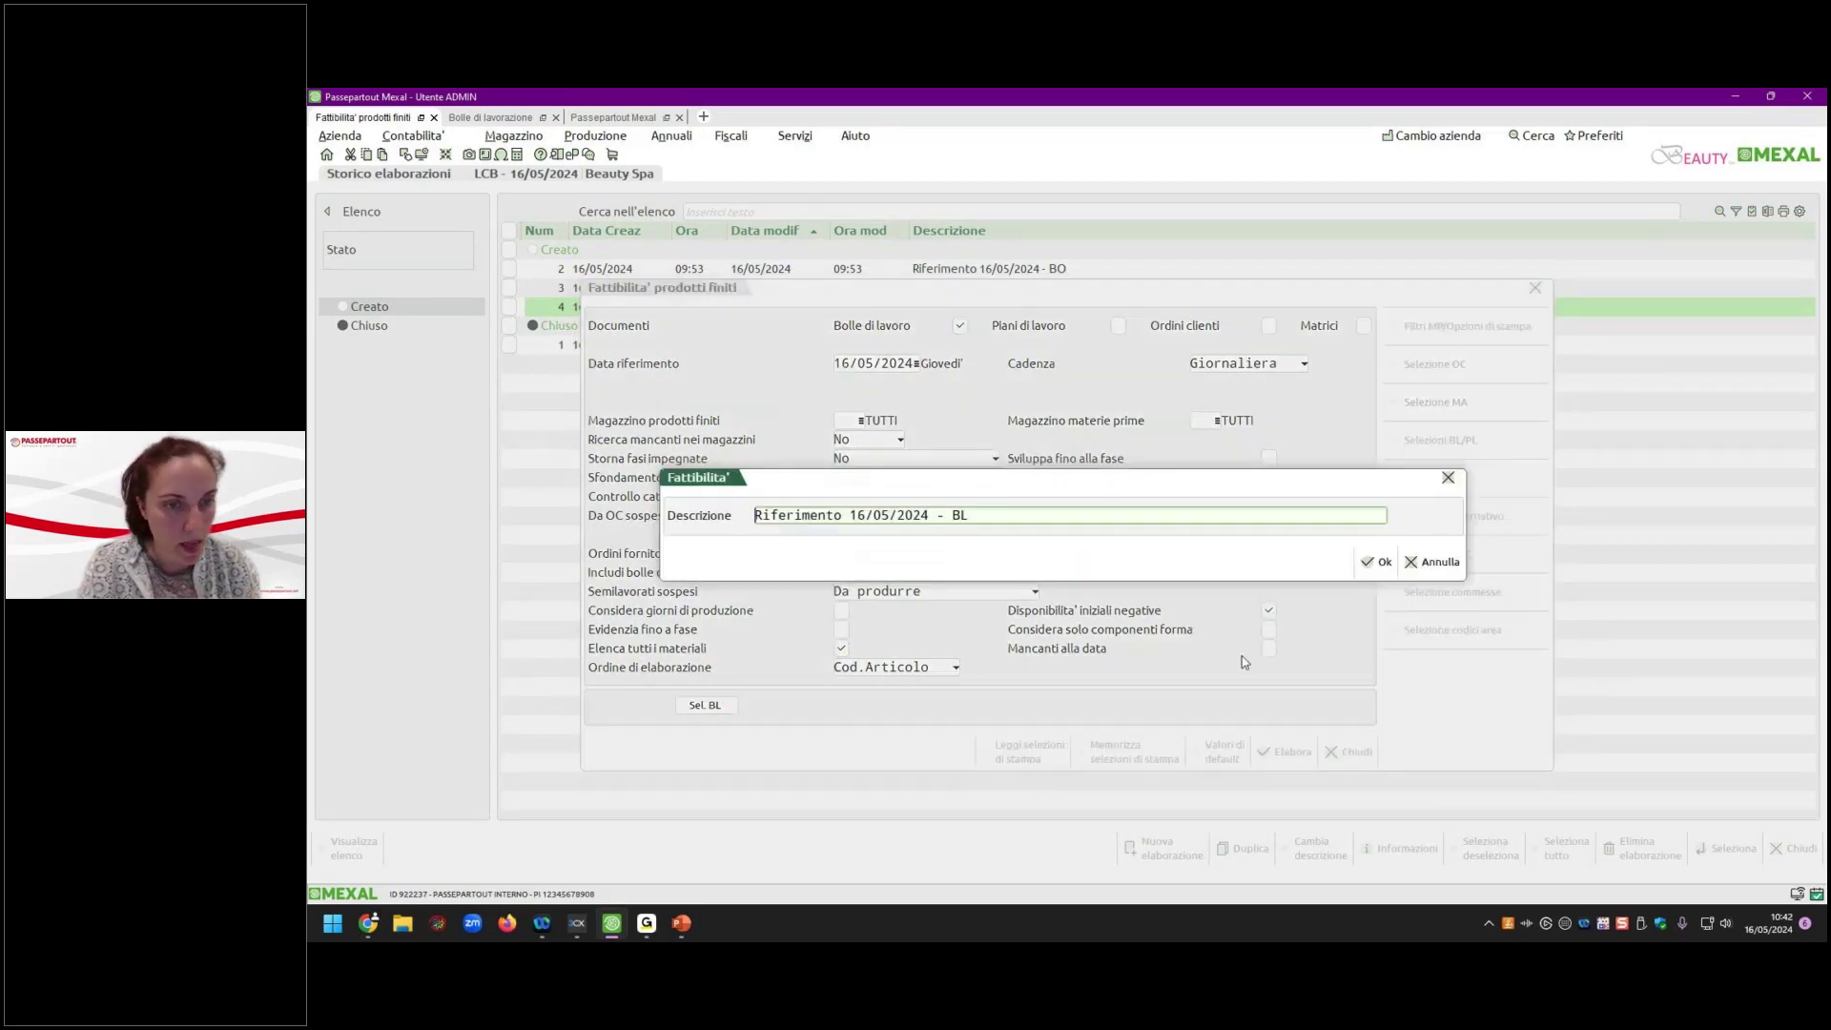
click(1377, 562)
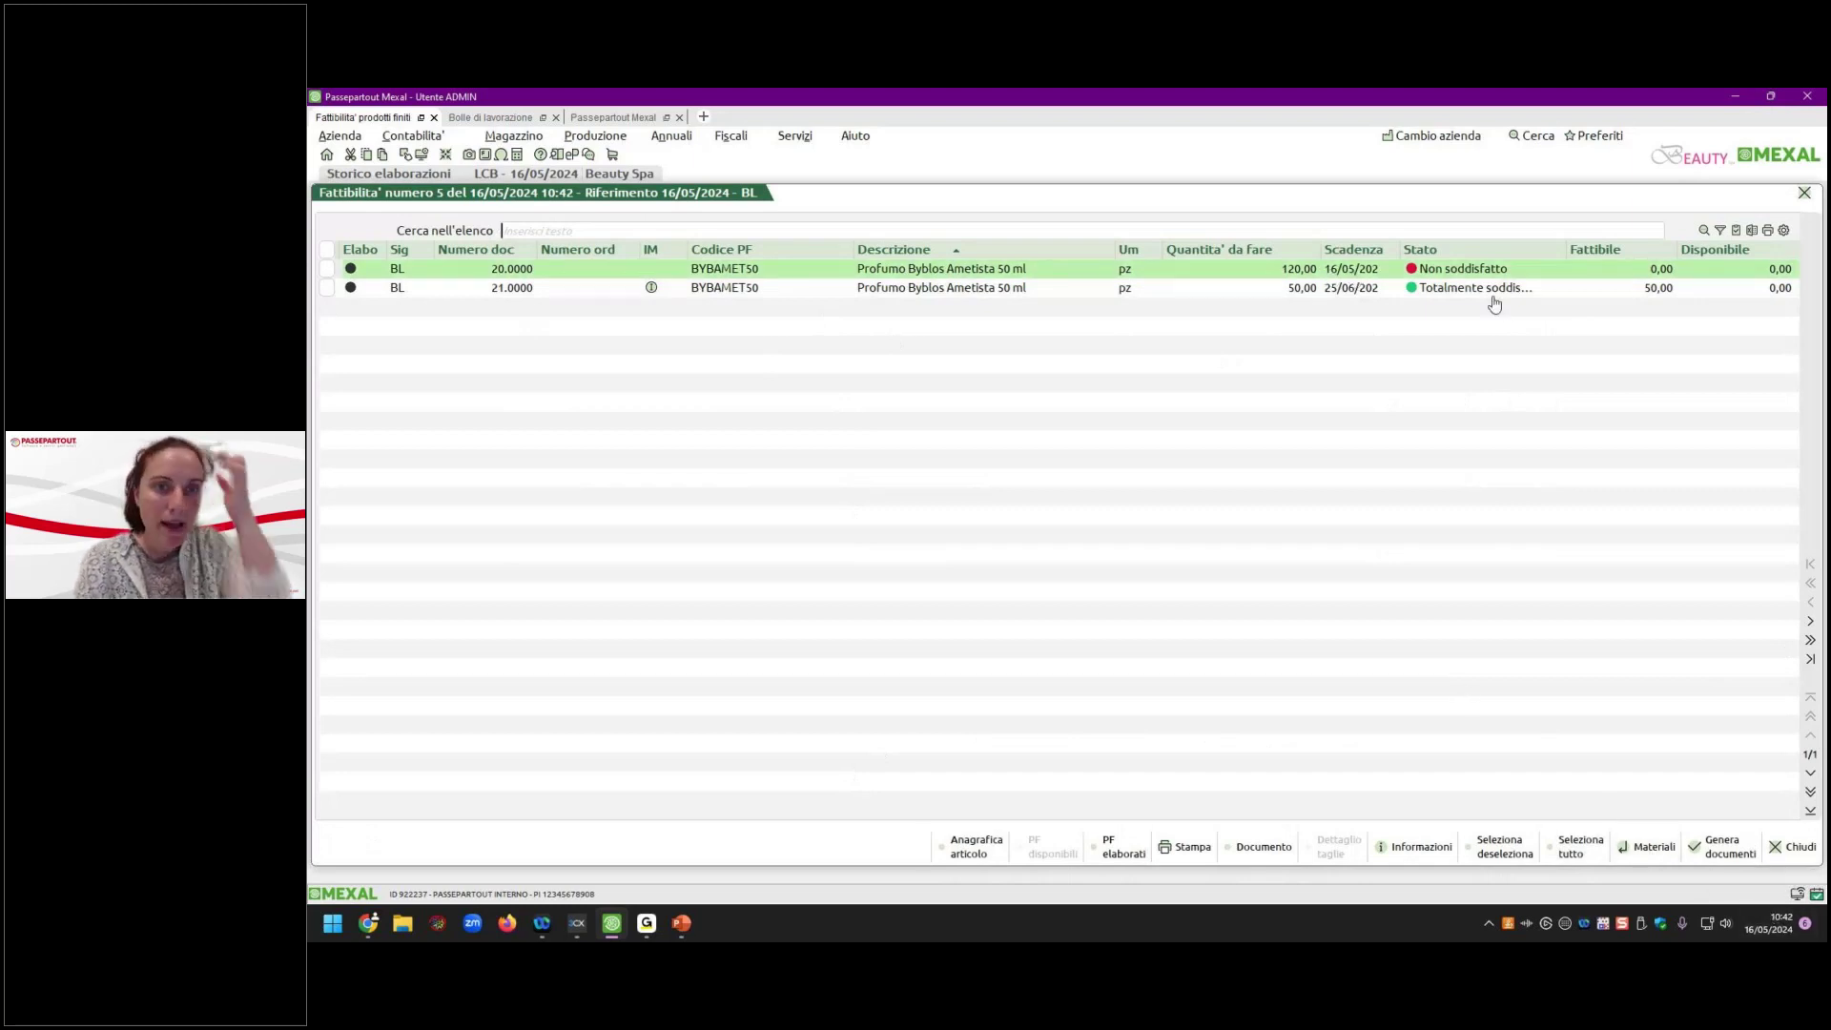
View the component materials of work order 21 in the run results, selecting the AMETISTA component, and close them.
click(1450, 287)
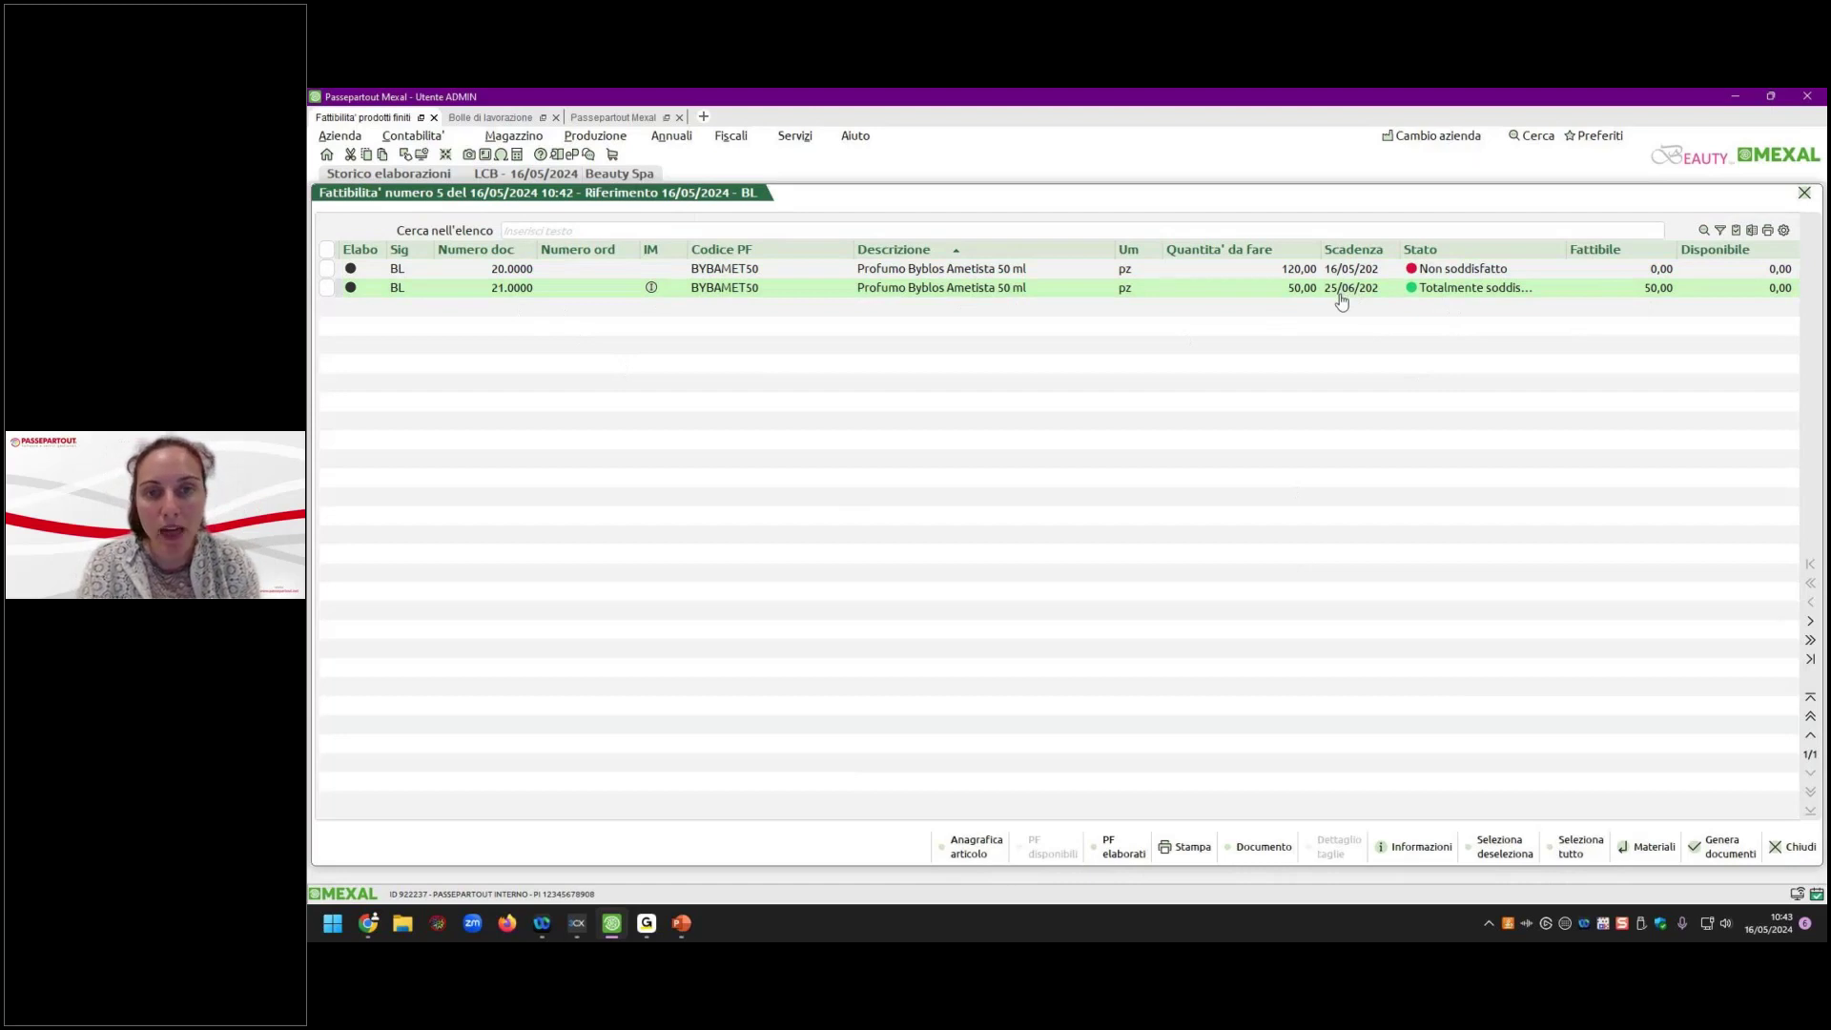
double_click(1431, 292)
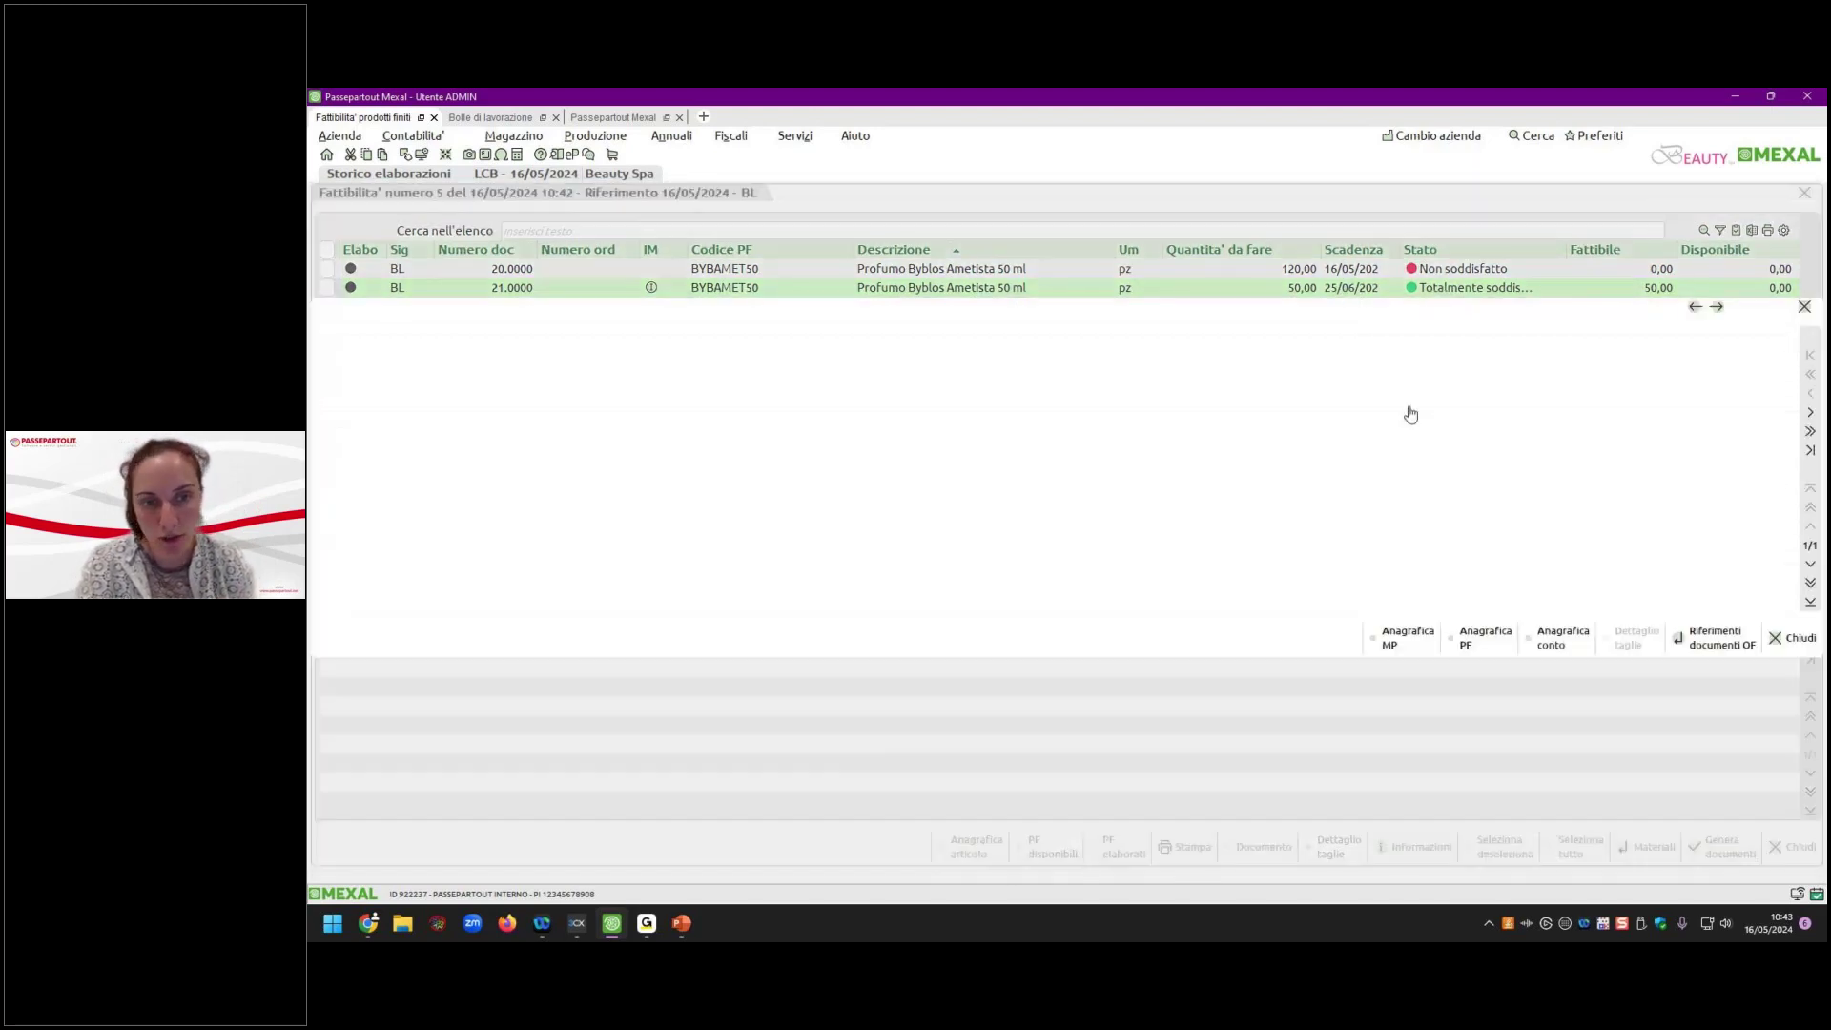
click(1411, 484)
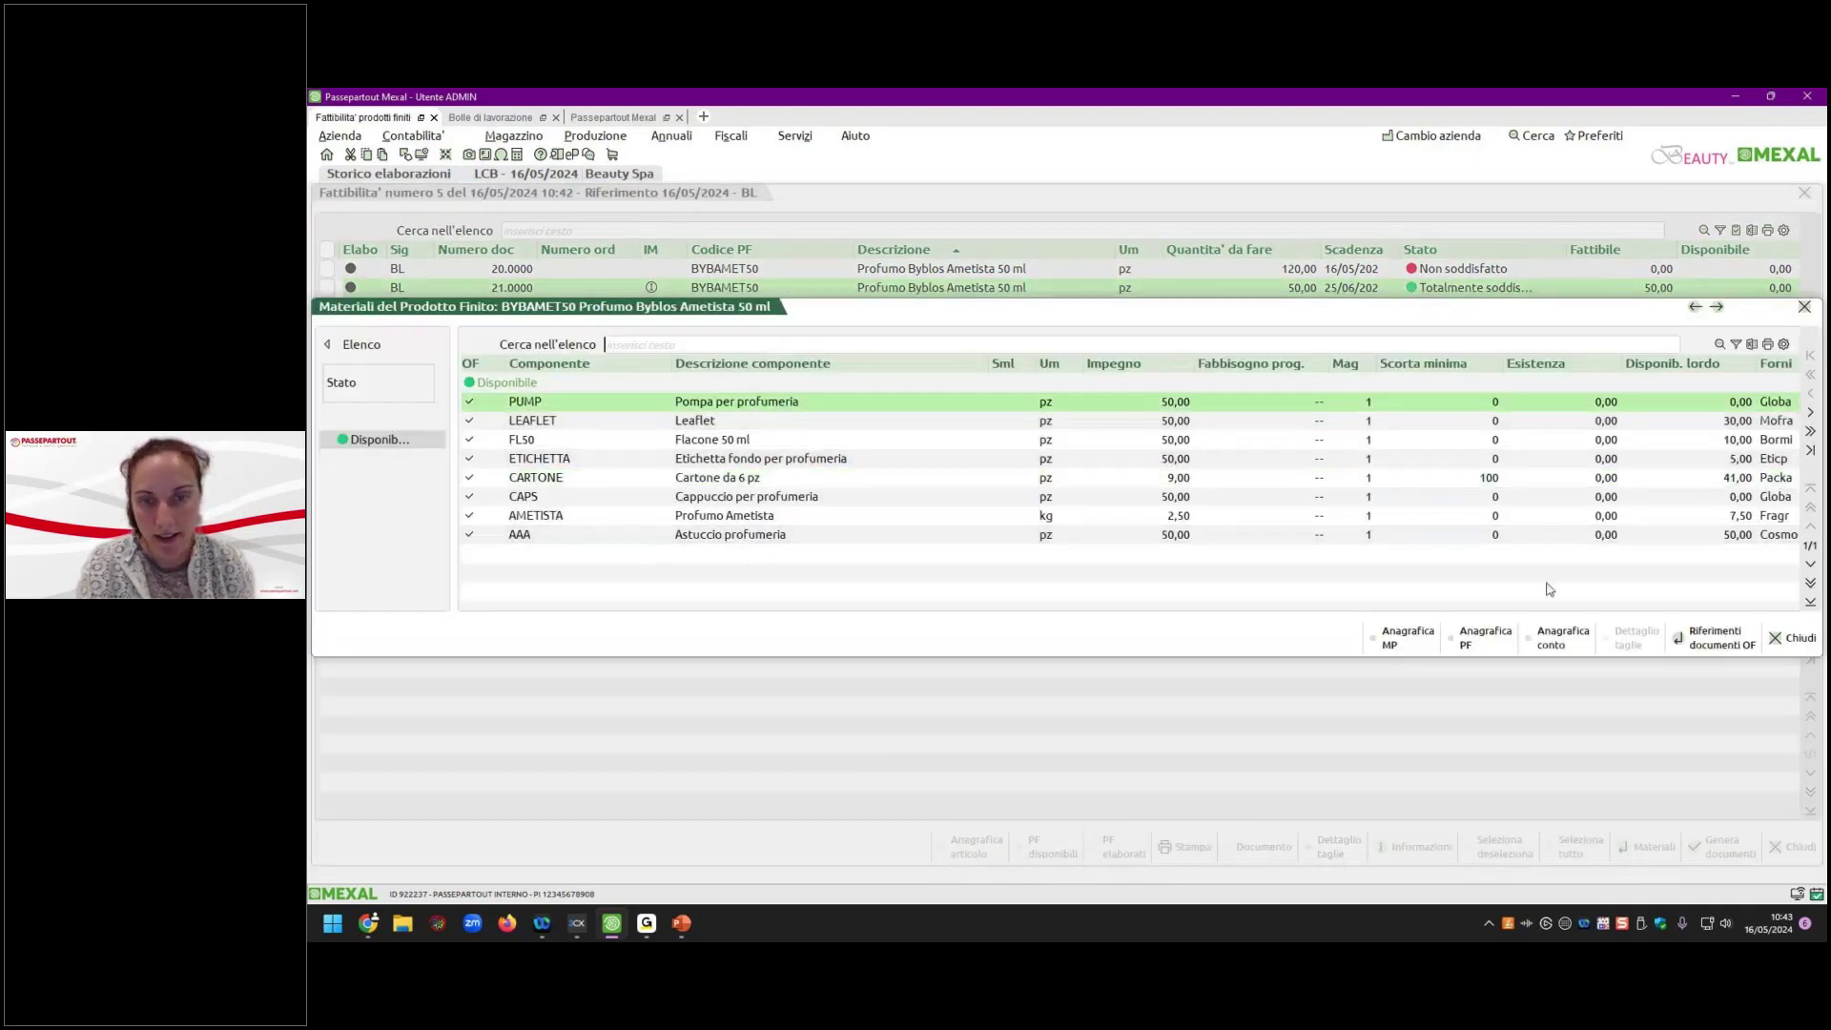
click(736, 516)
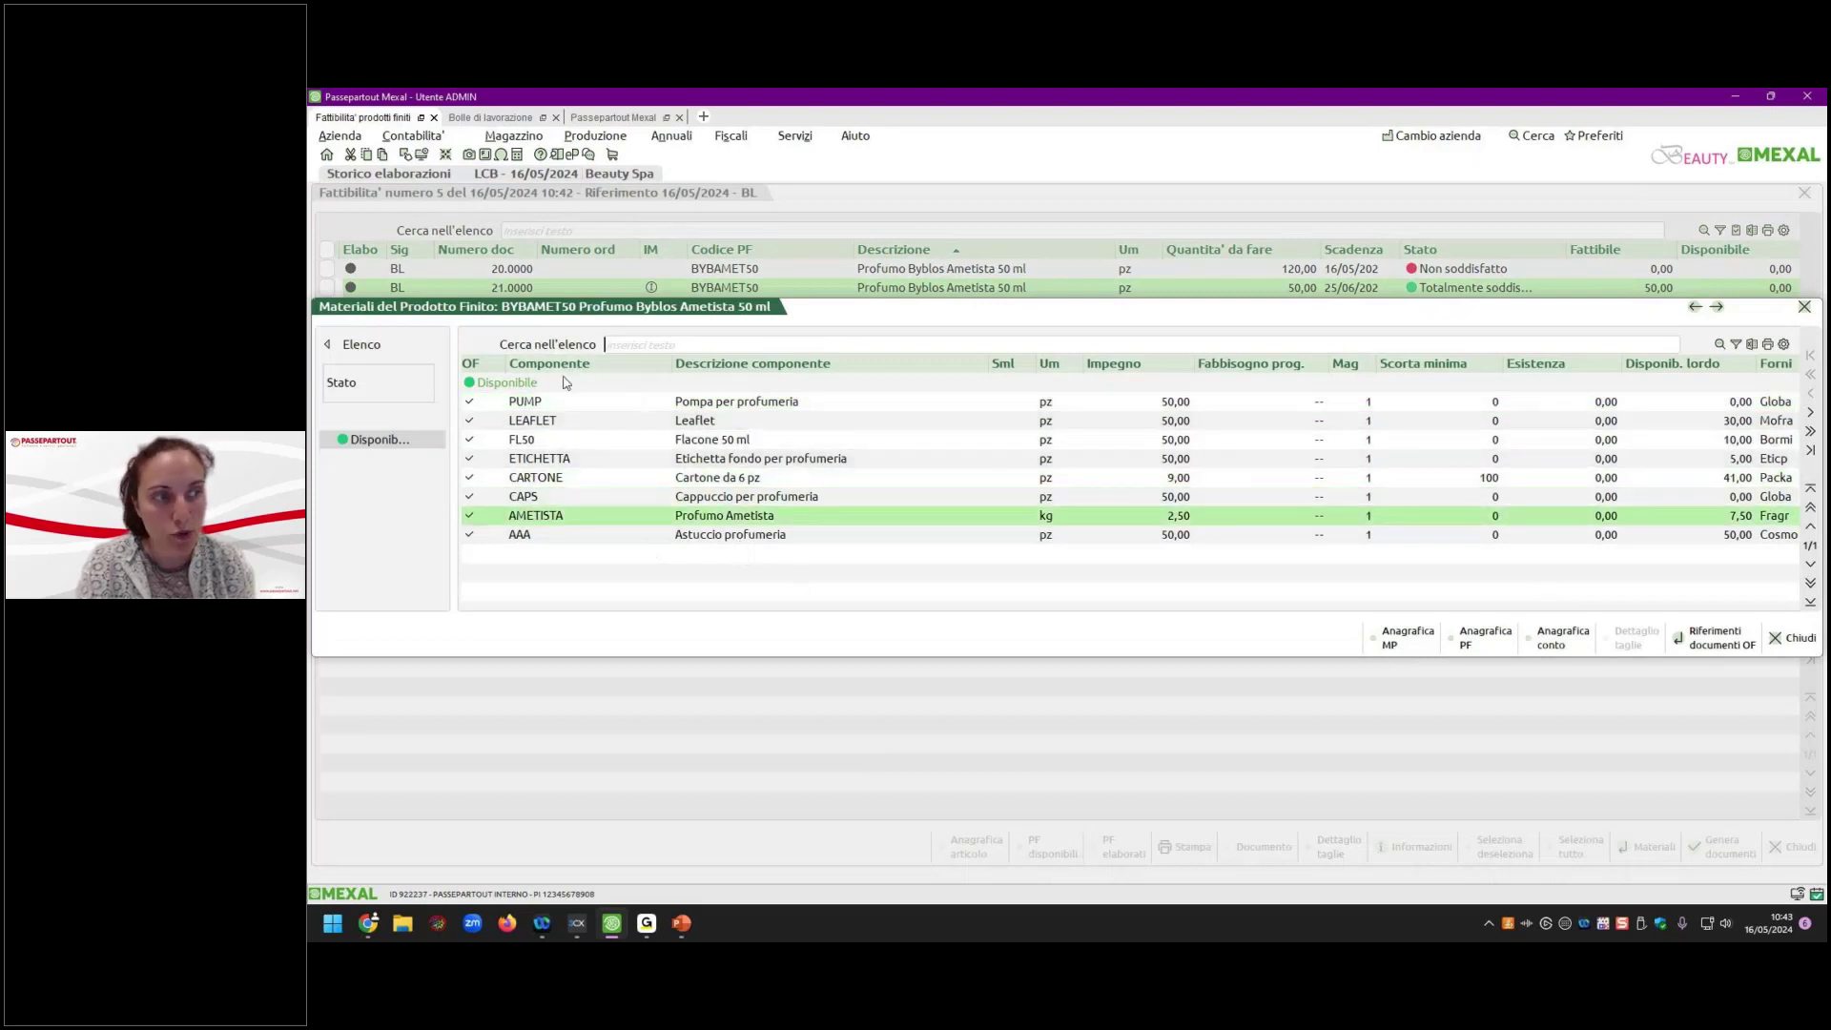
click(1793, 638)
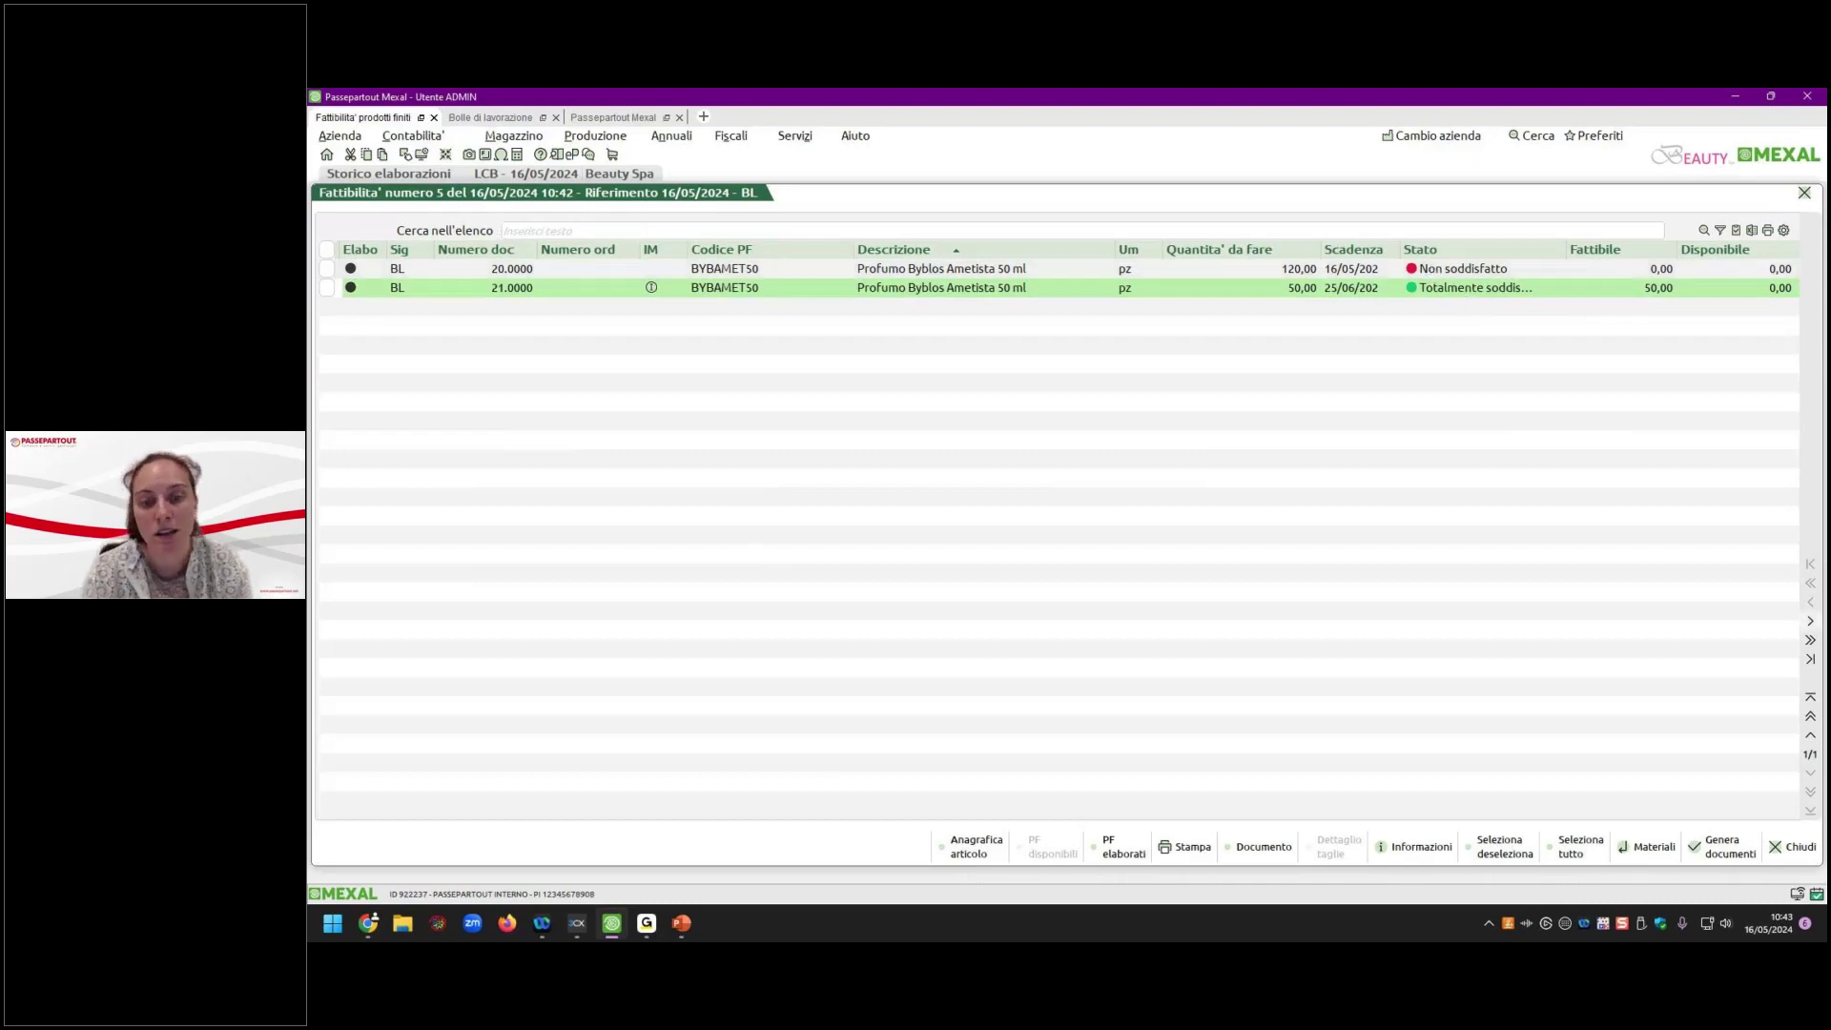
Process another new run with Storna fasi impegnate set to Da disponibile, and view the component materials of work order 20.
click(1793, 847)
click(1162, 848)
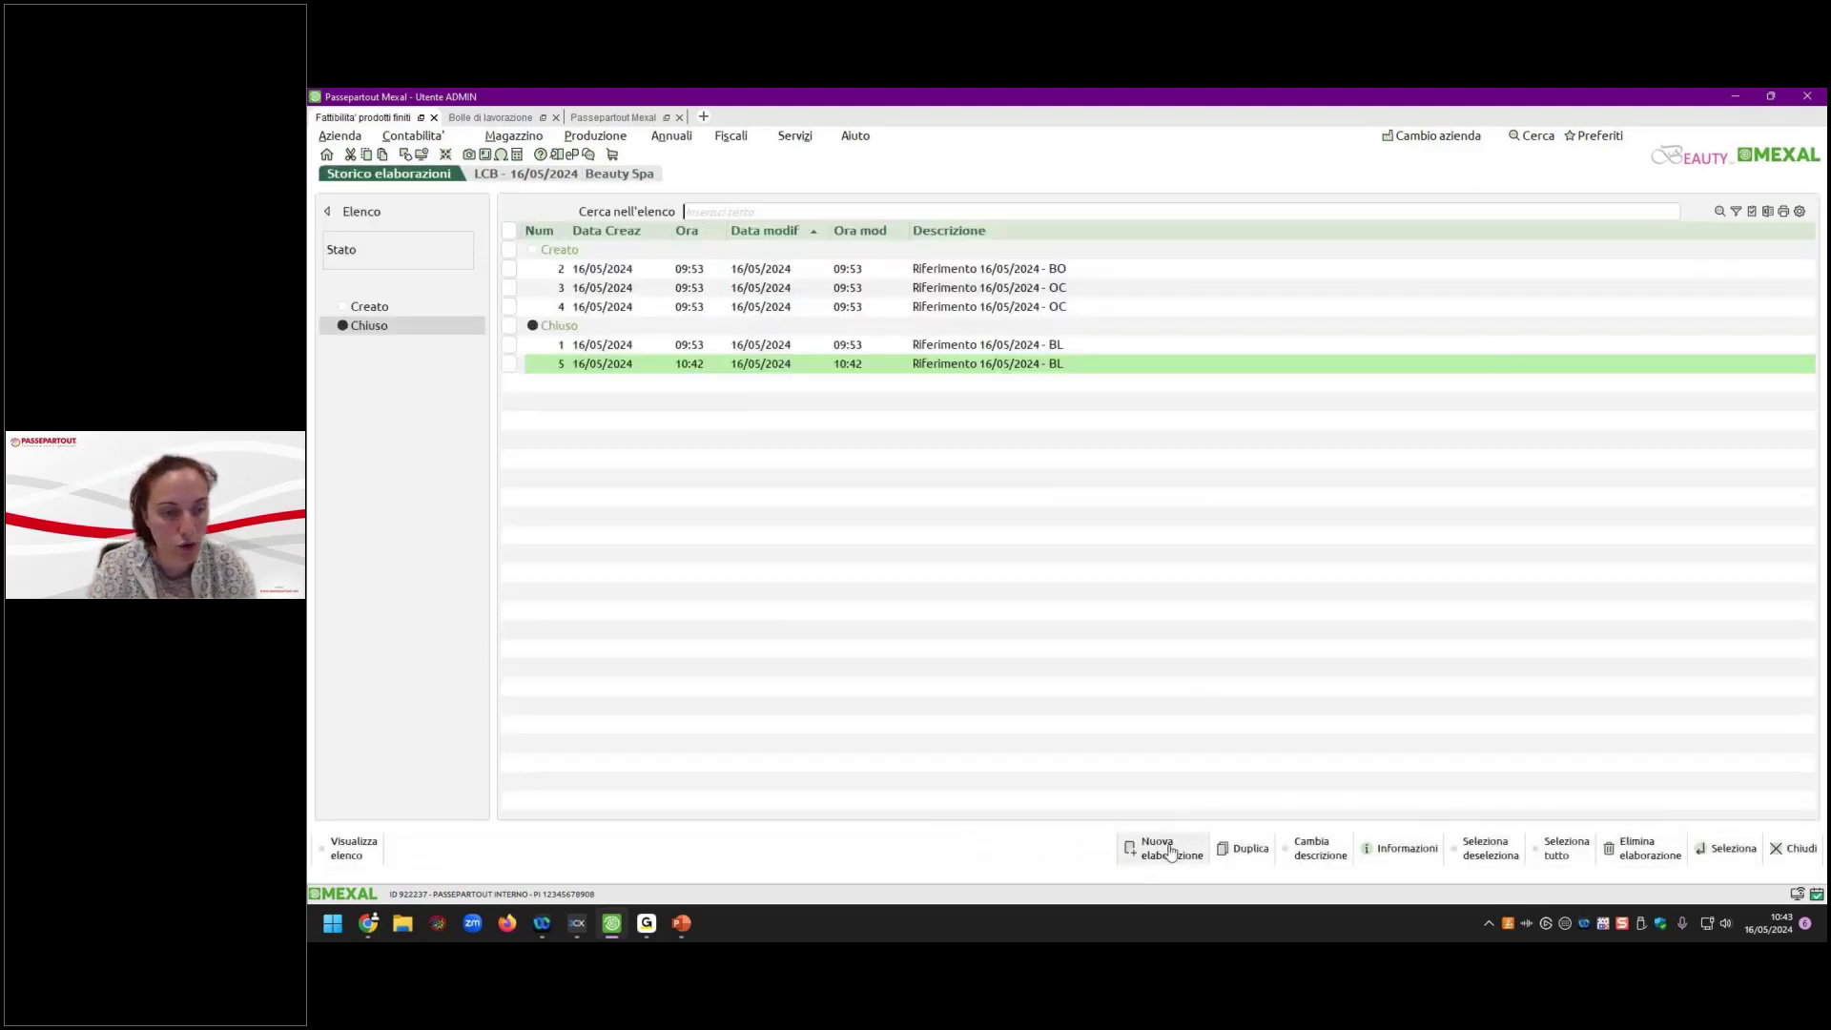
click(916, 496)
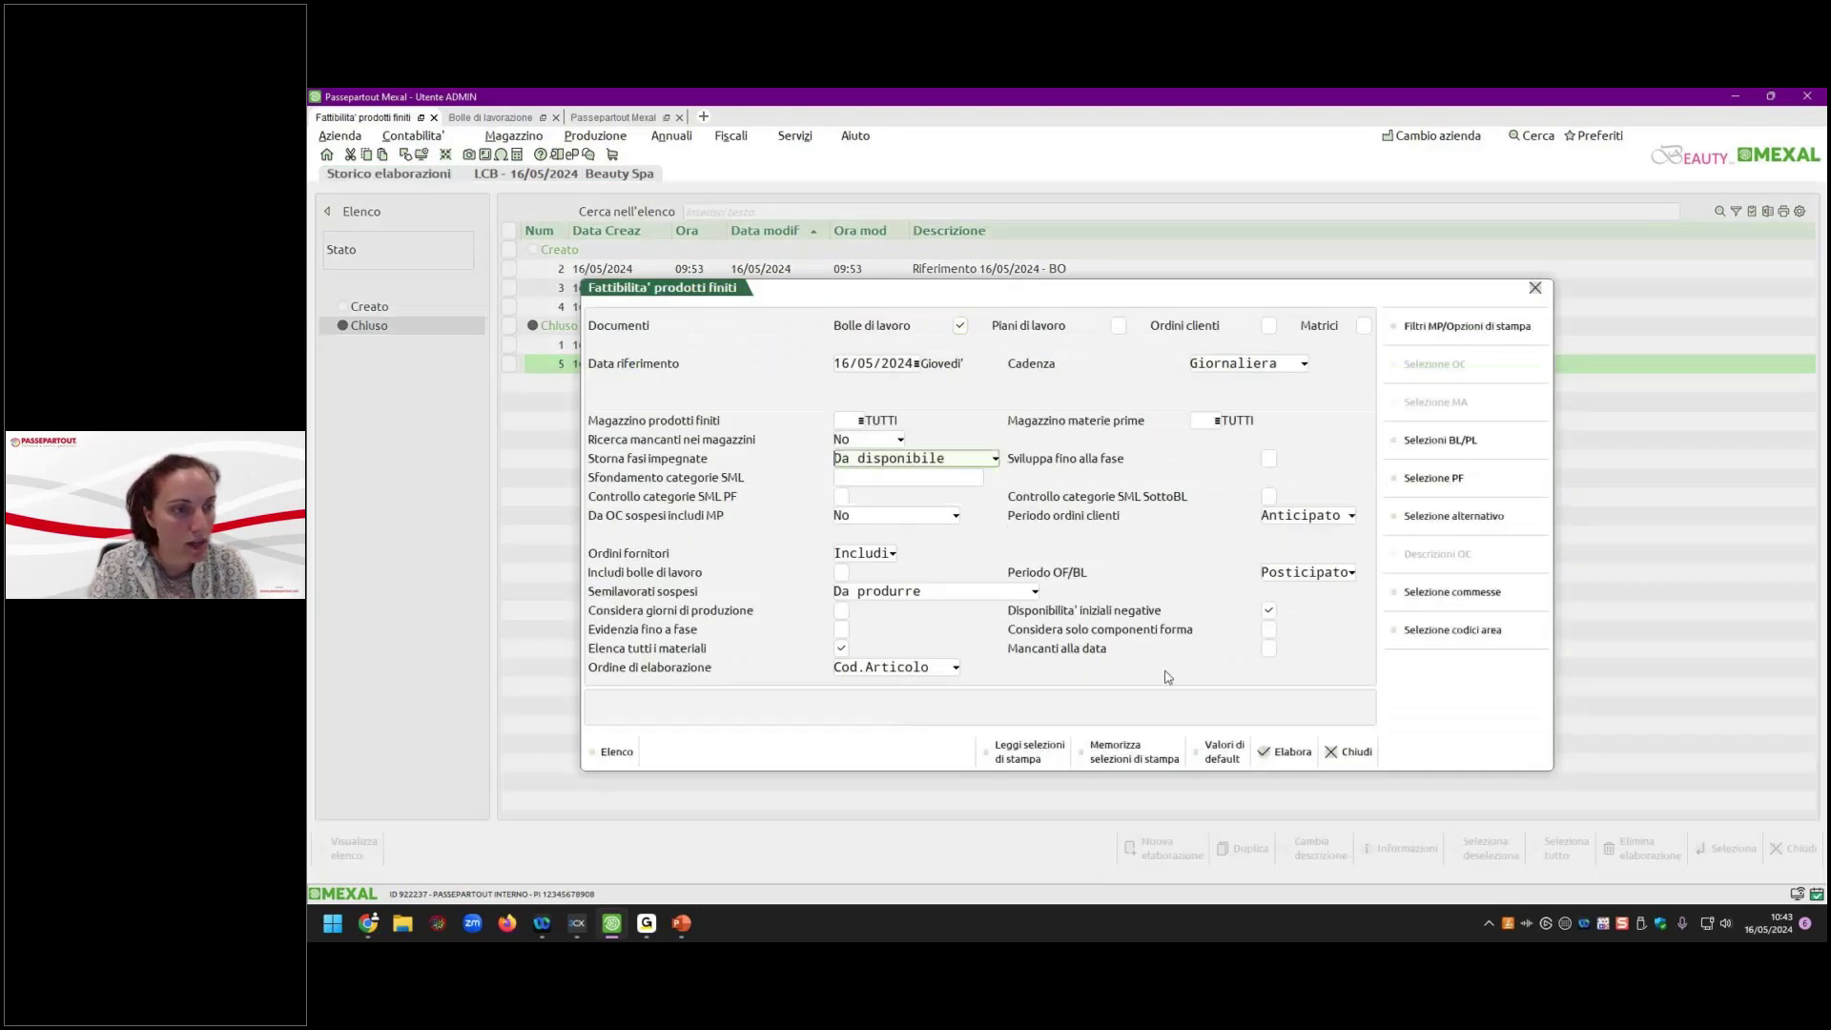
click(1283, 751)
click(1373, 563)
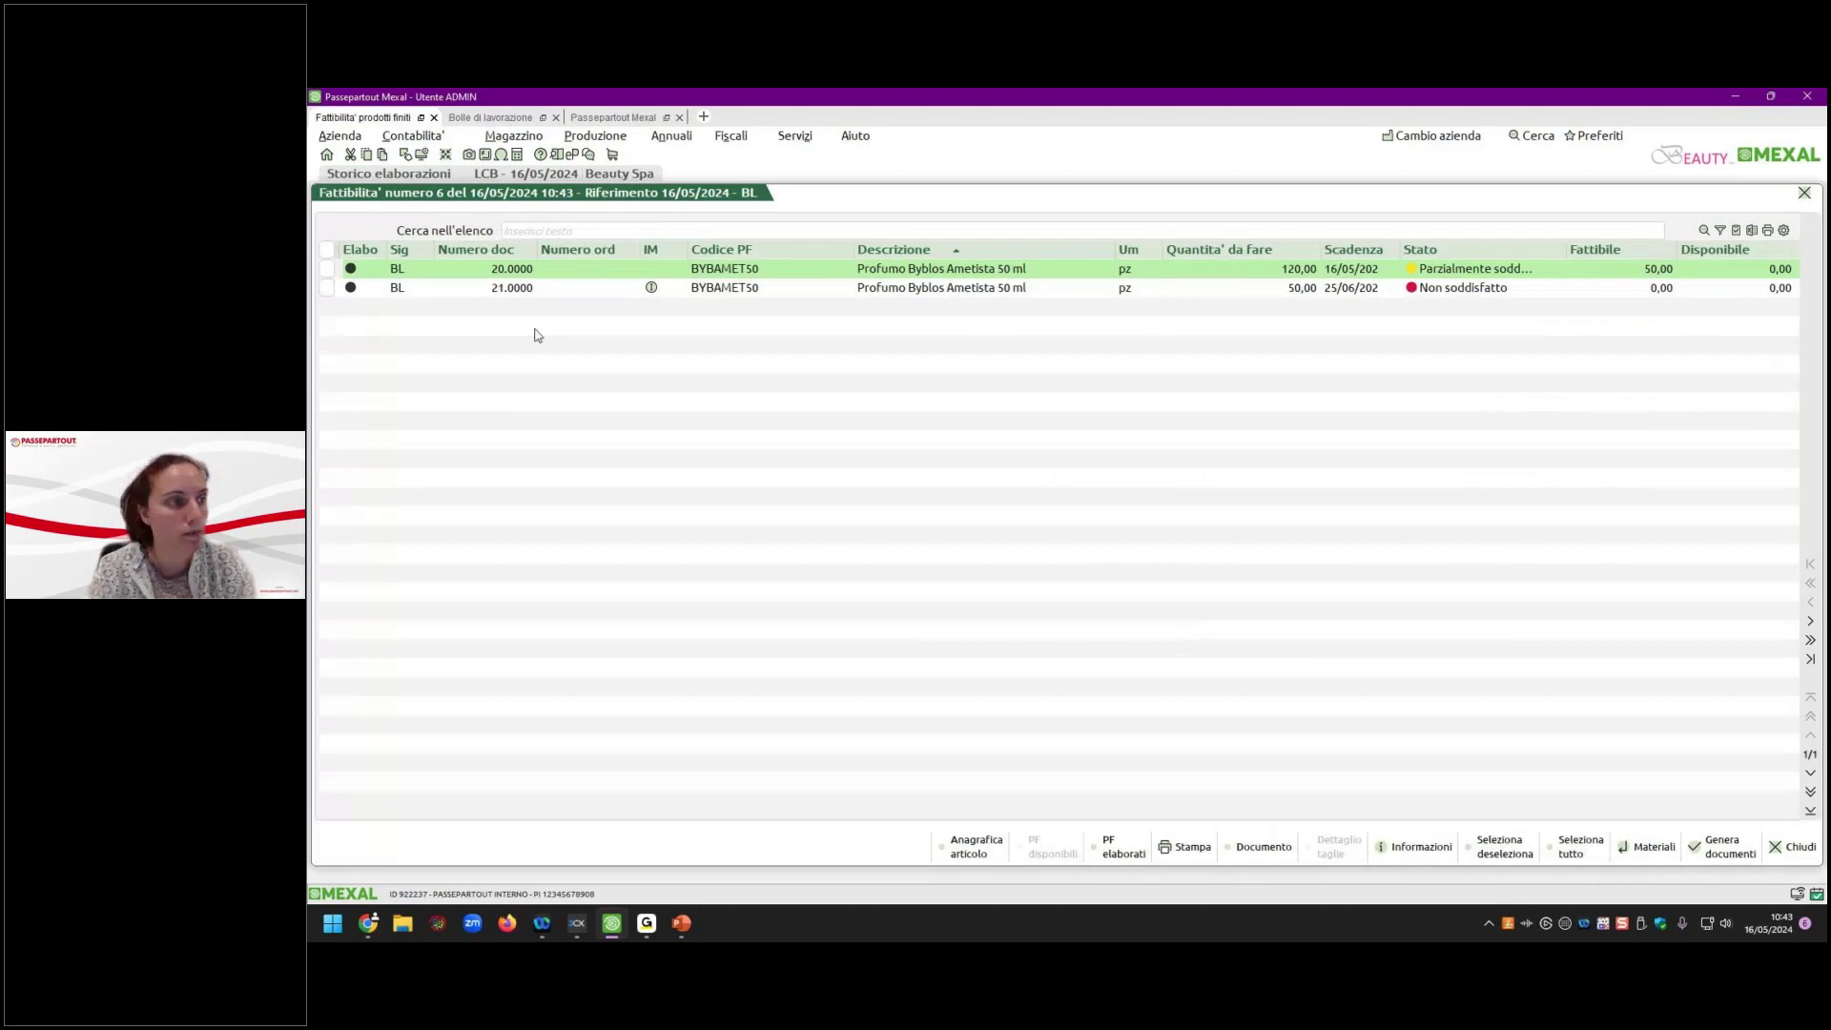
double_click(1447, 271)
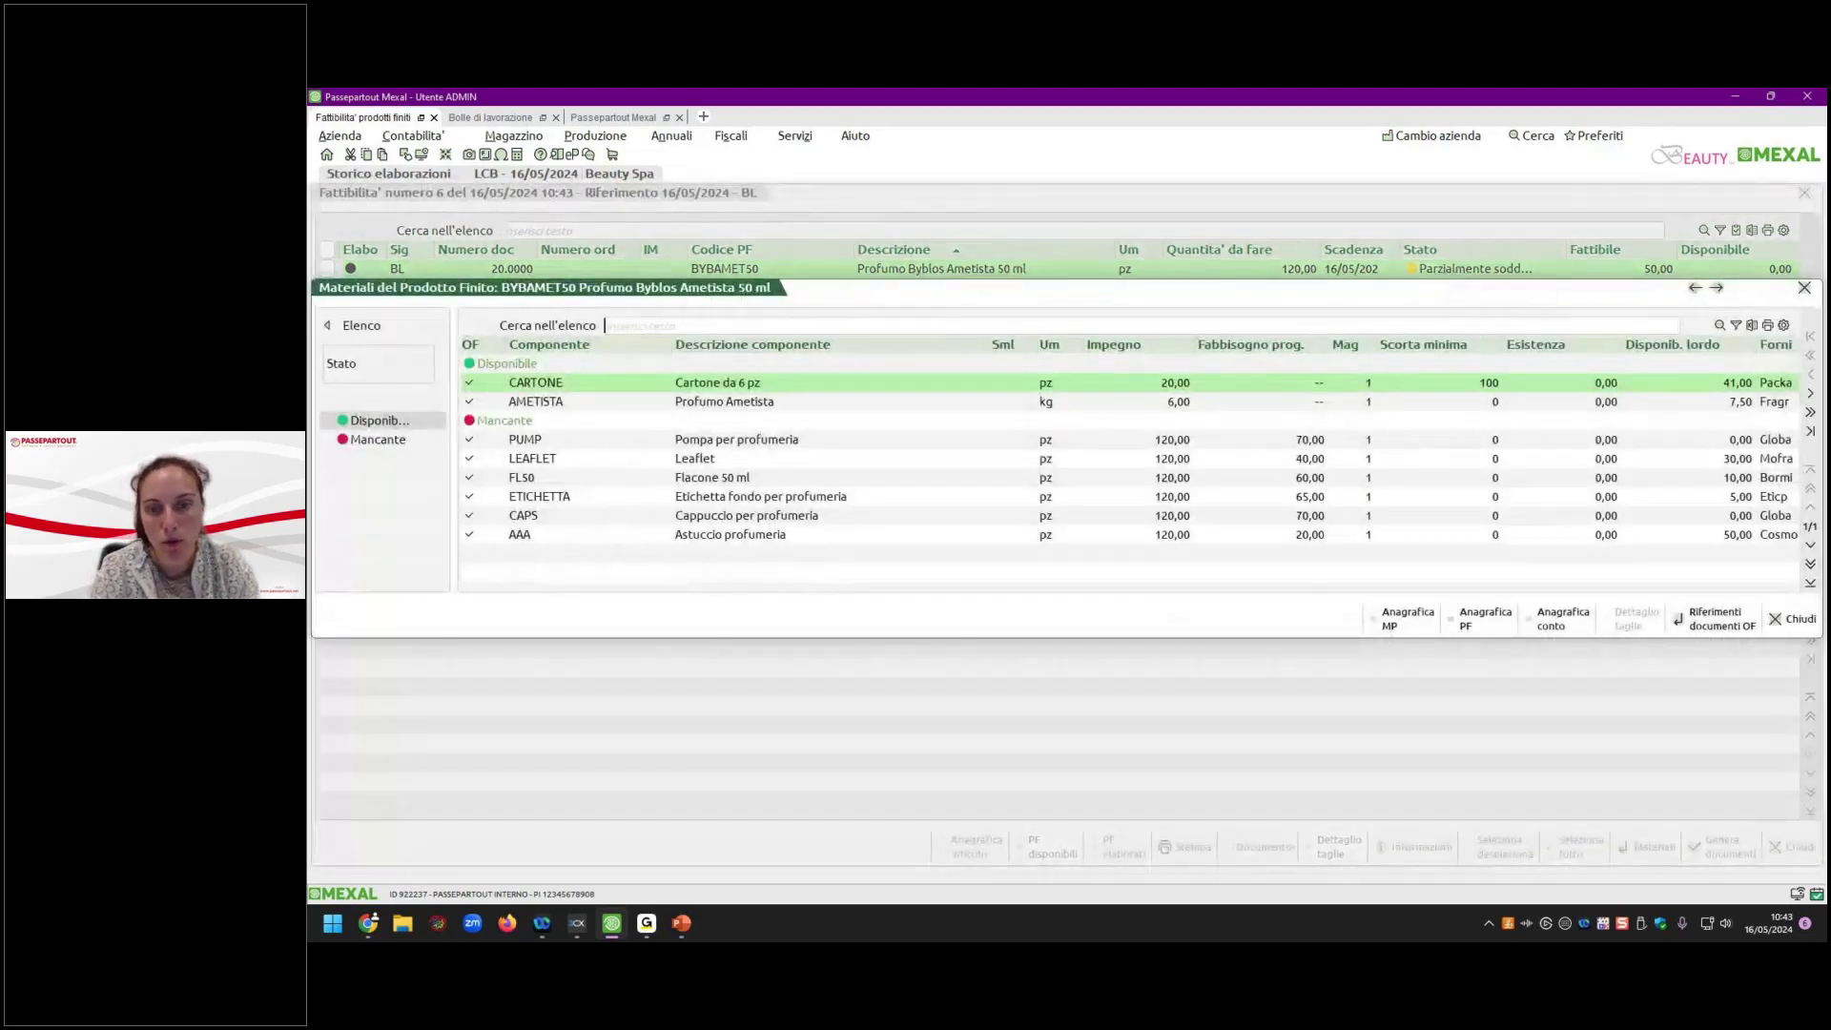
click(1791, 619)
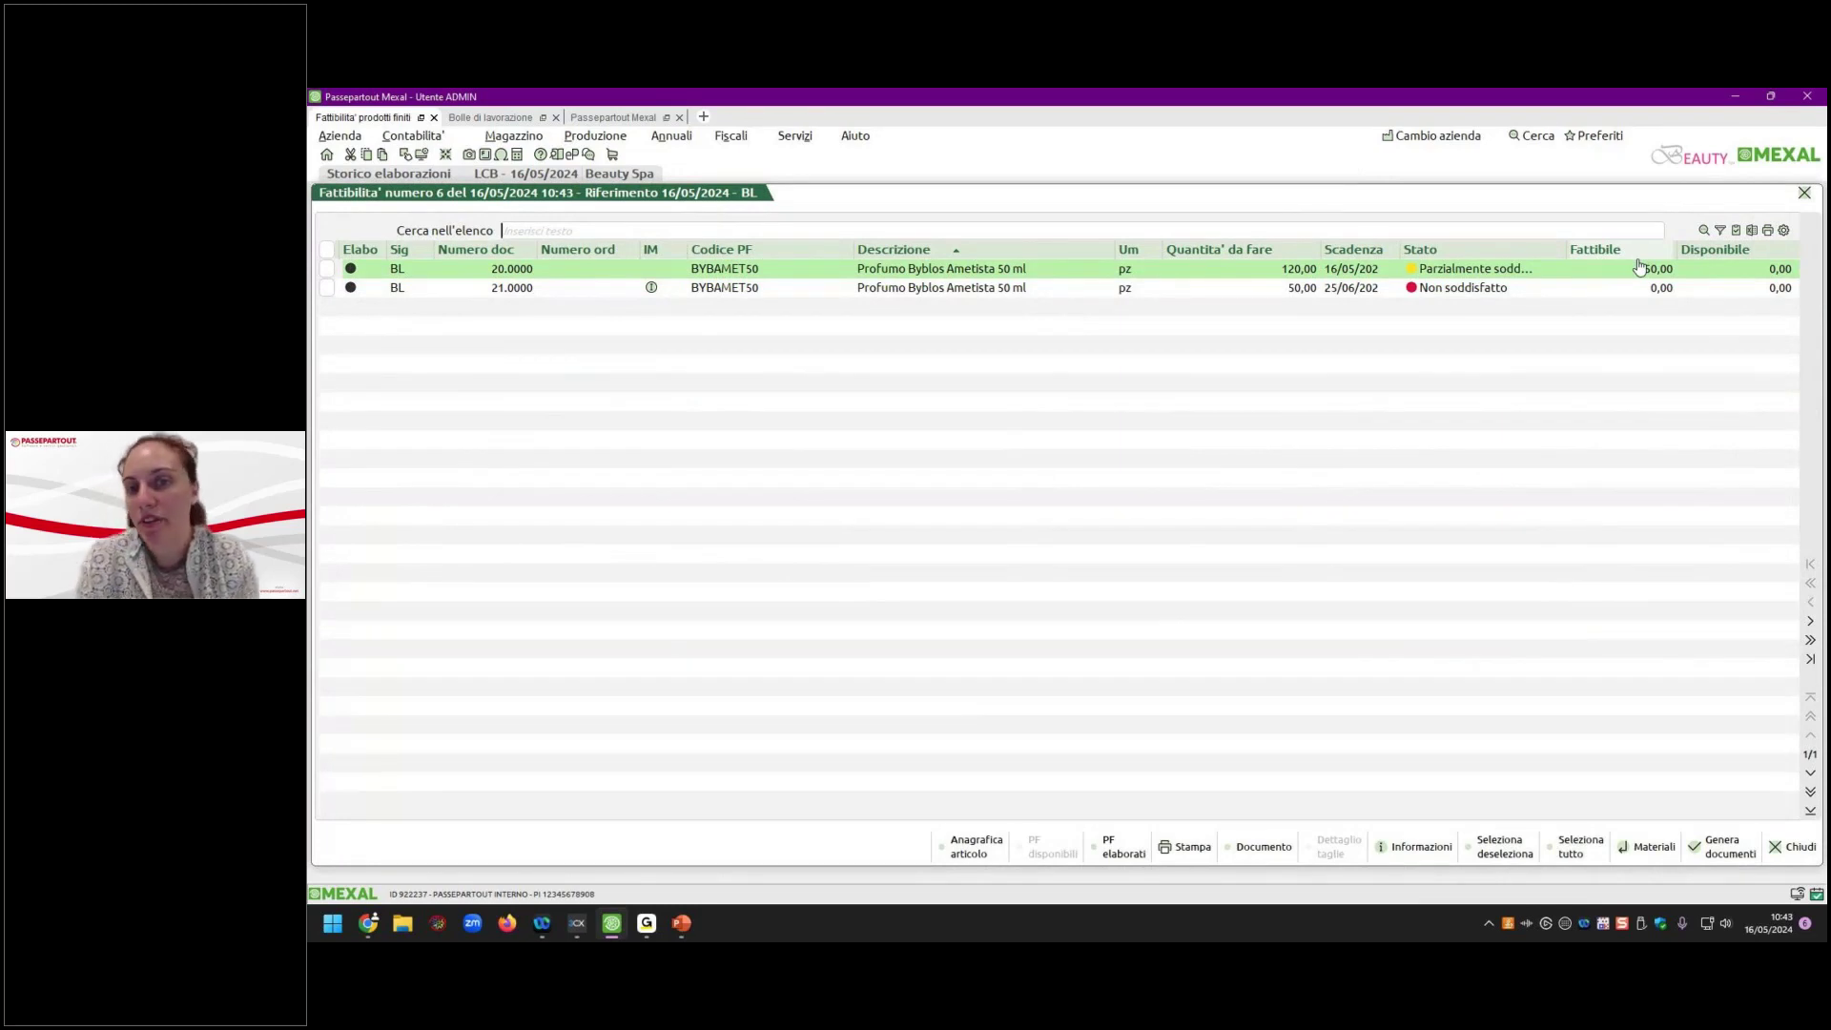
Examine the available and missing component materials of work order 20 in the run results, and close them.
double_click(1455, 271)
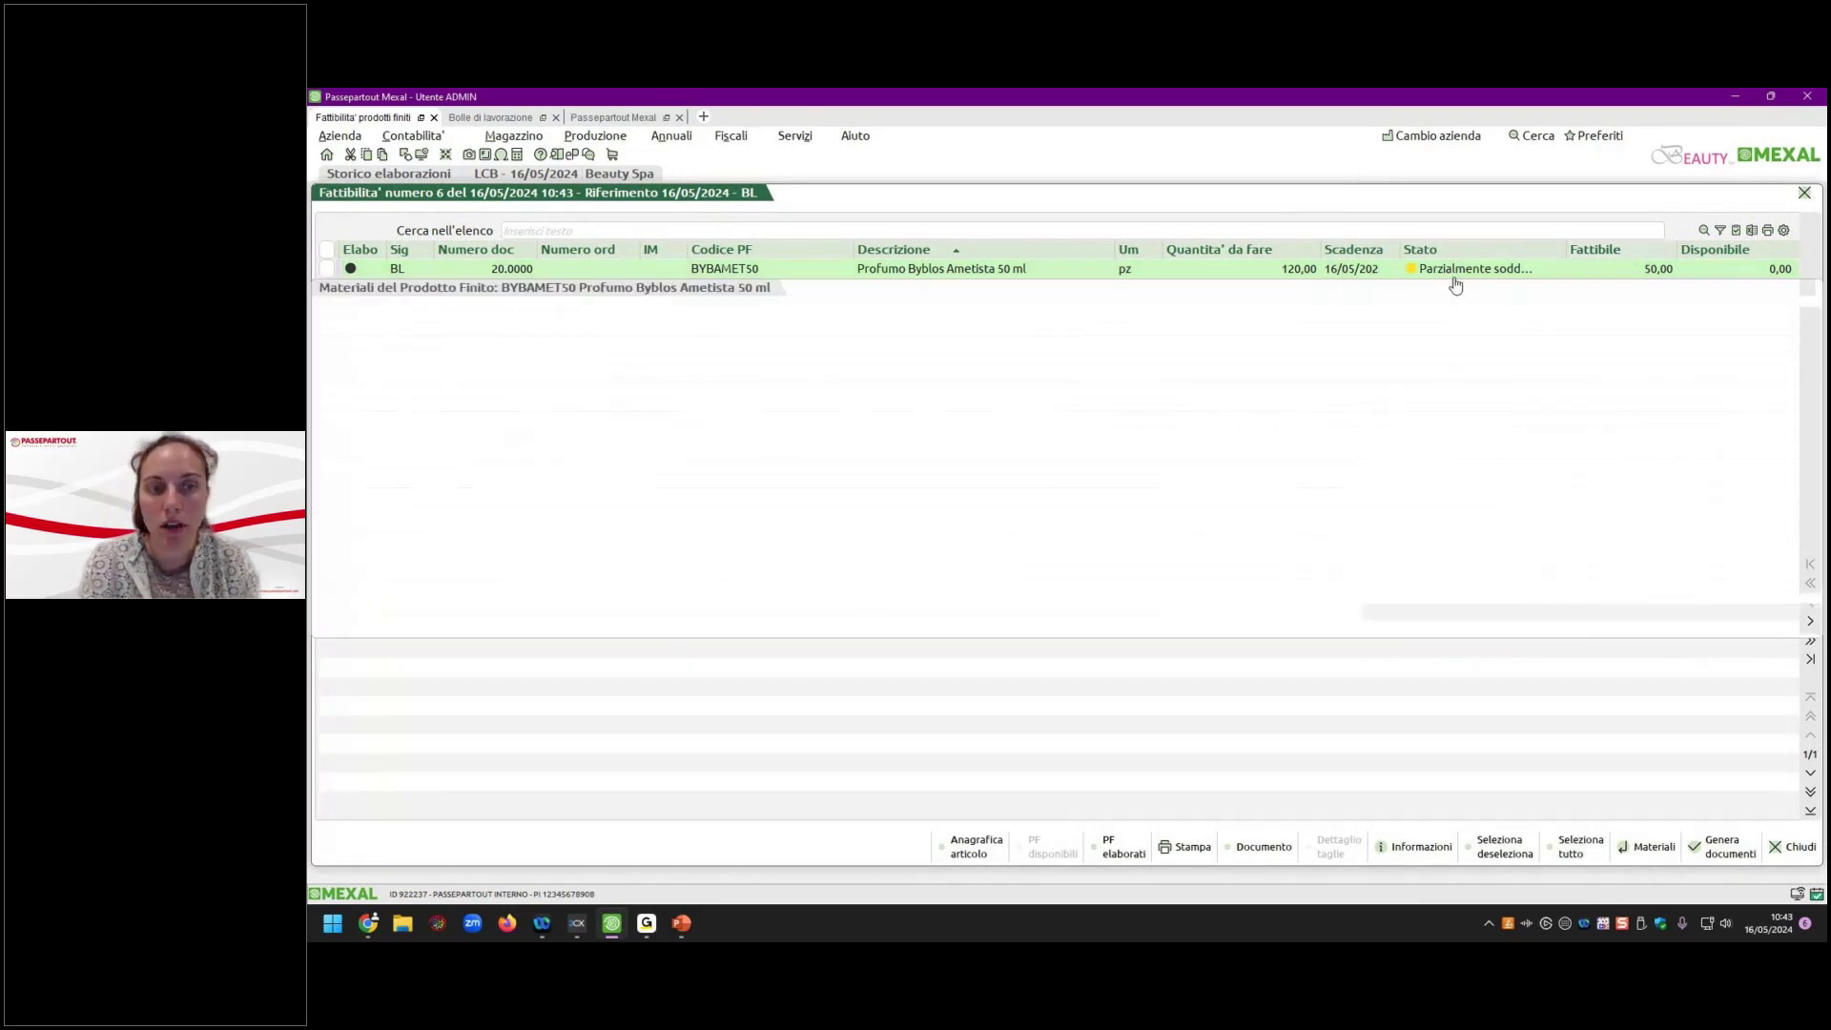
key(Down)
key(Down)
key(Down)
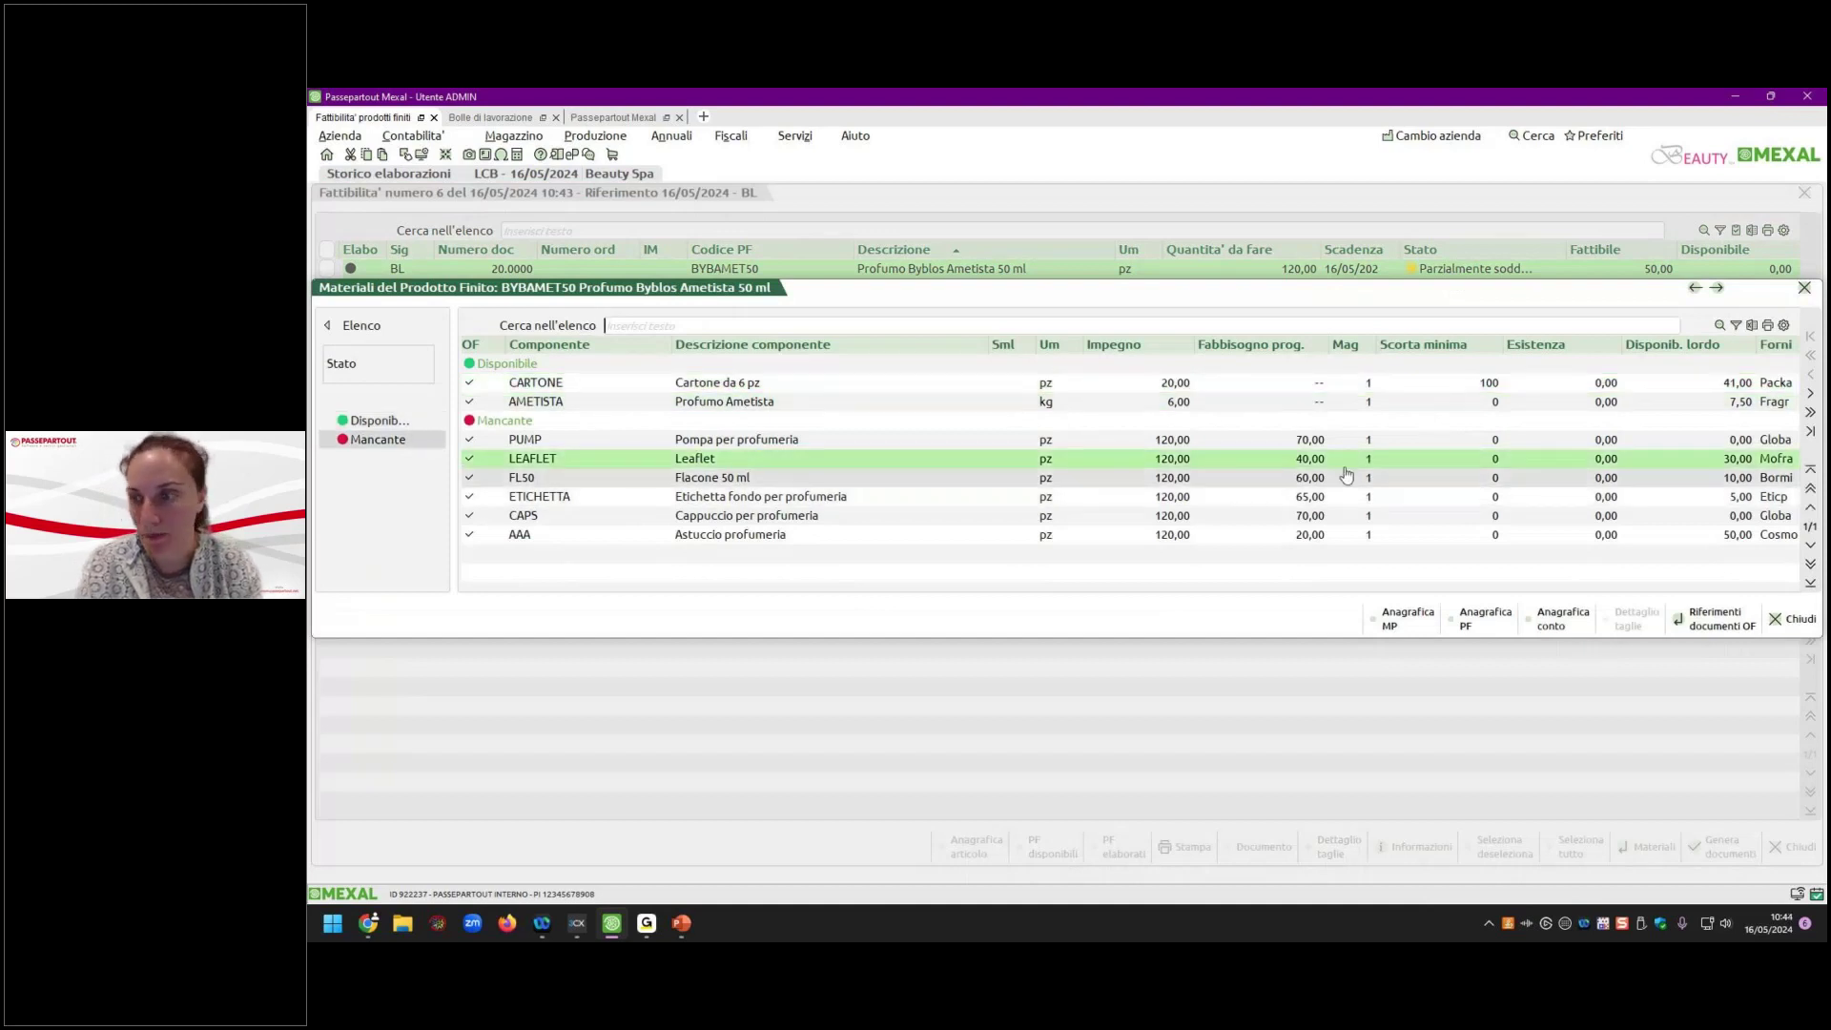
key(Up)
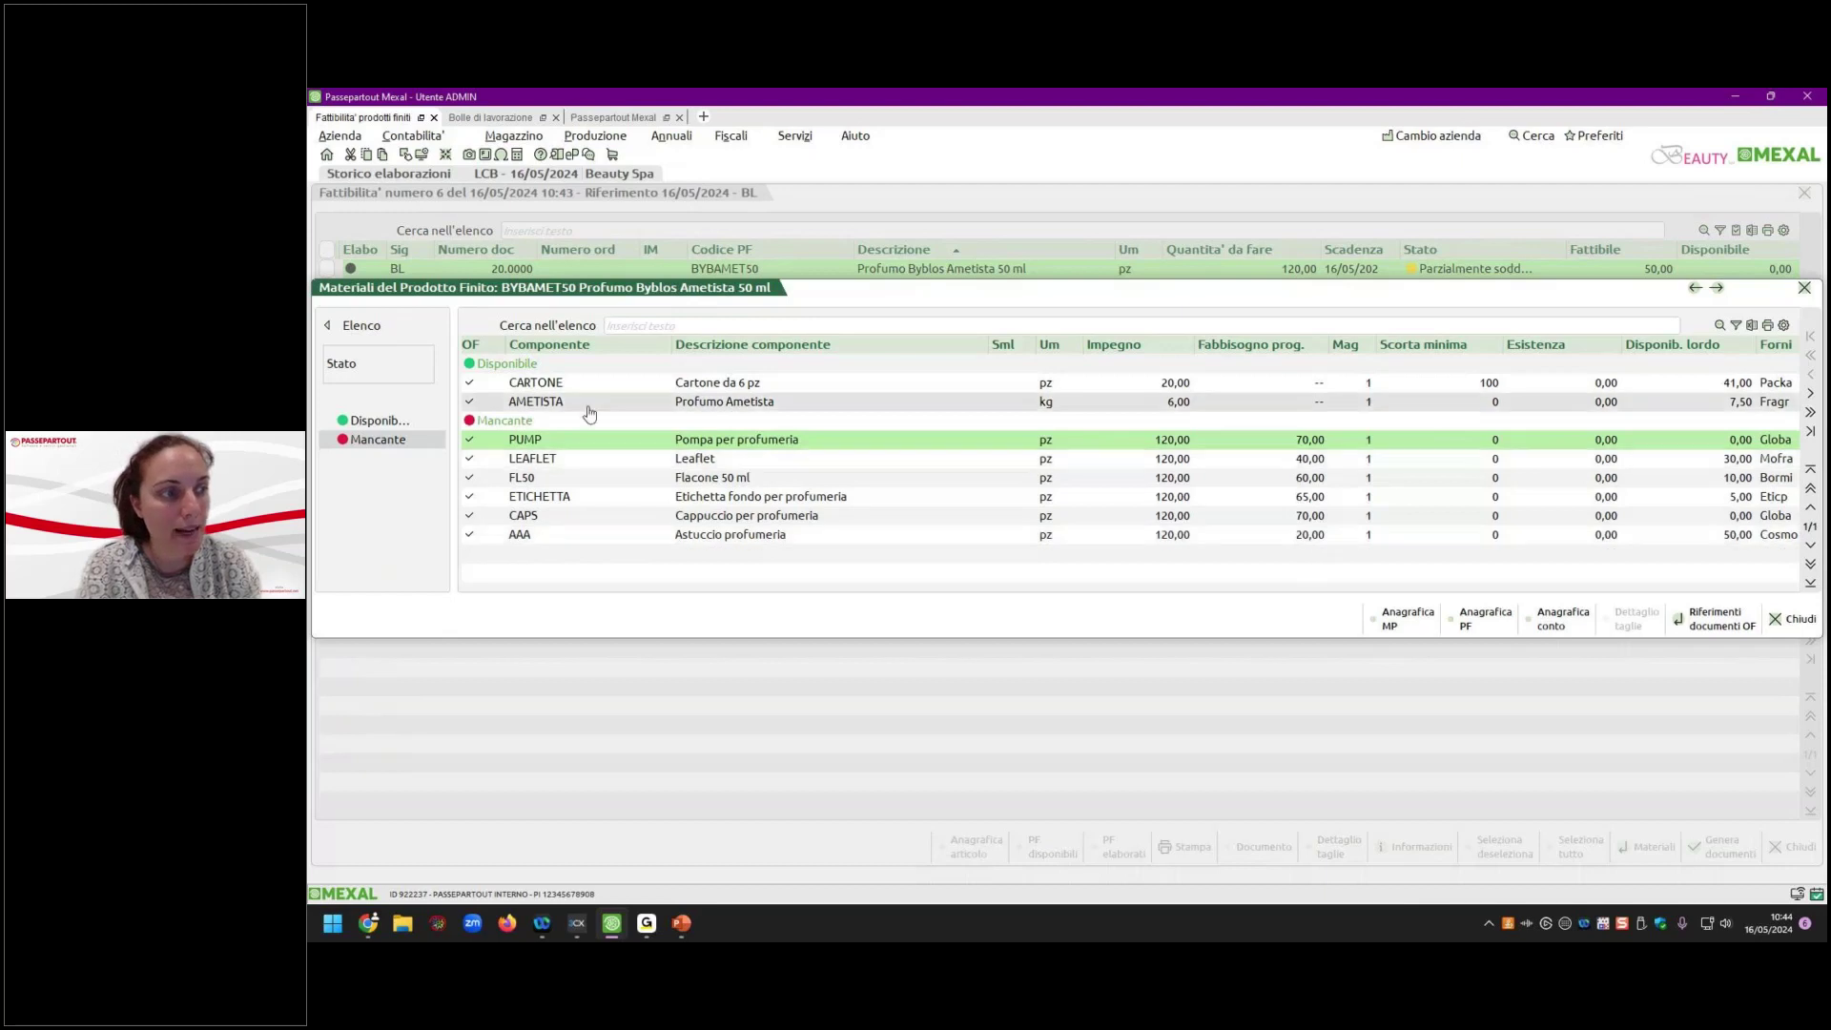
key(Home)
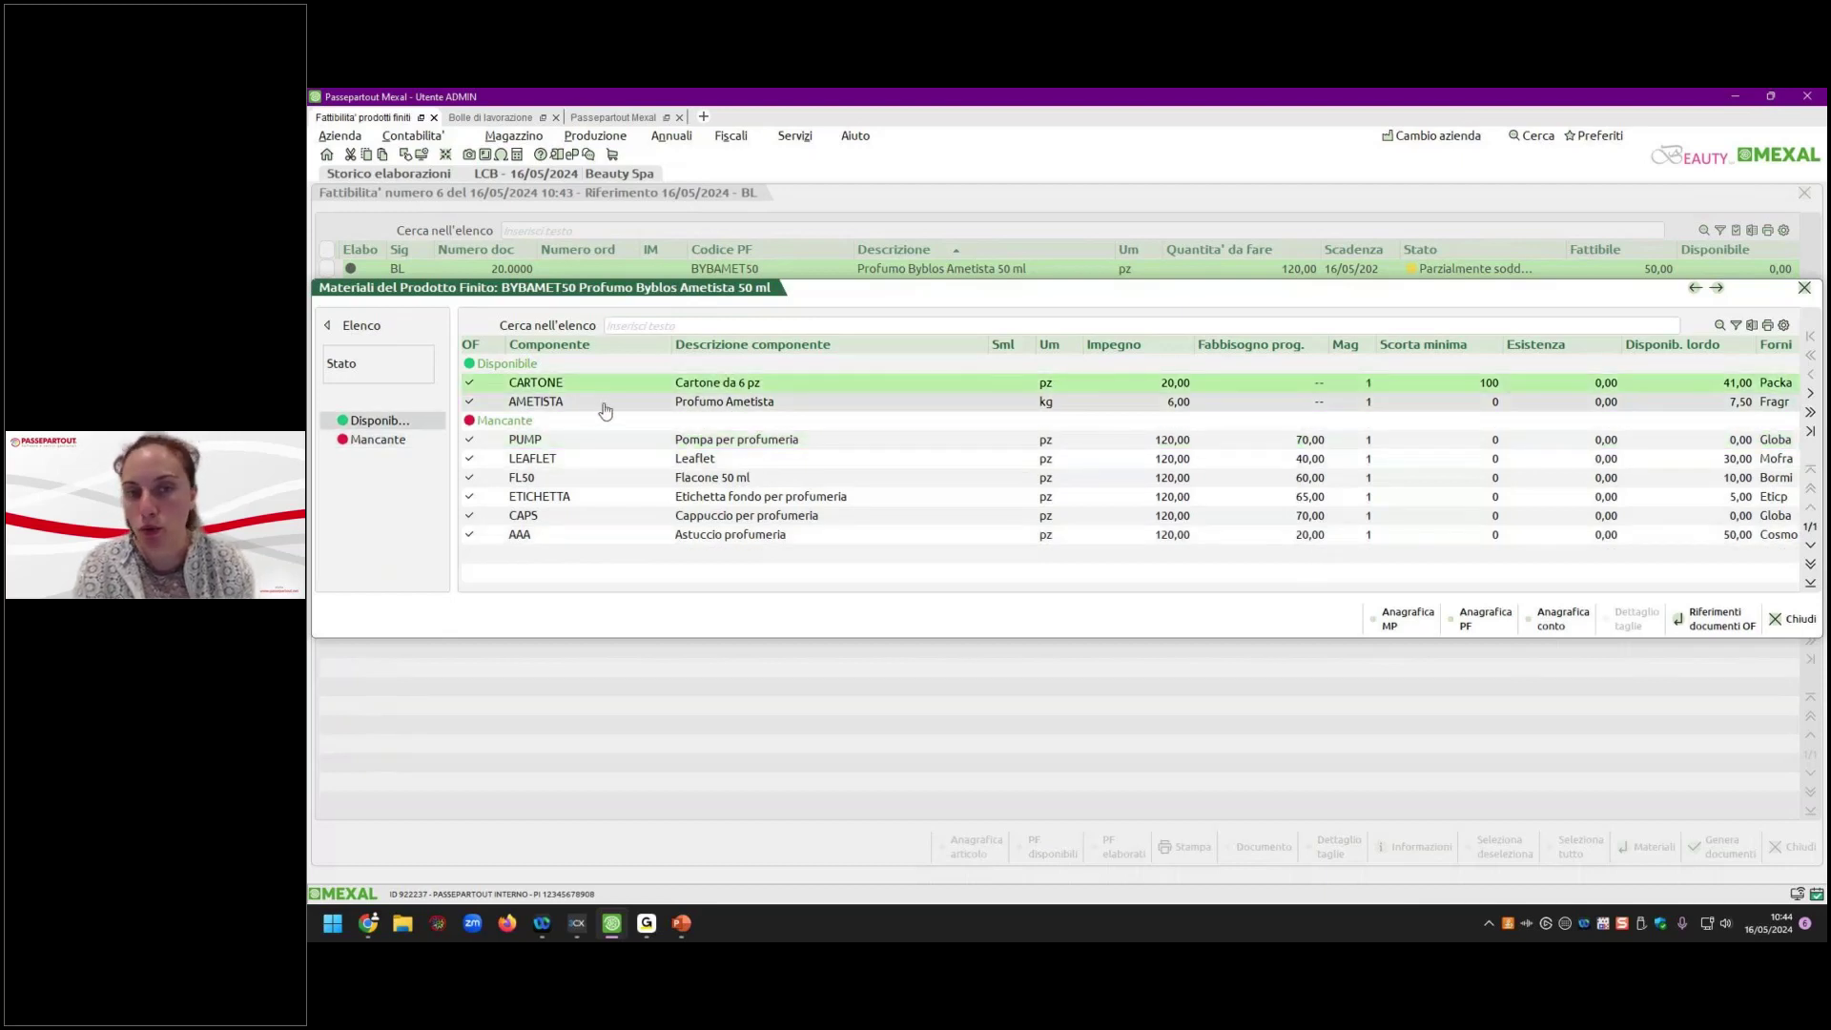
click(1793, 619)
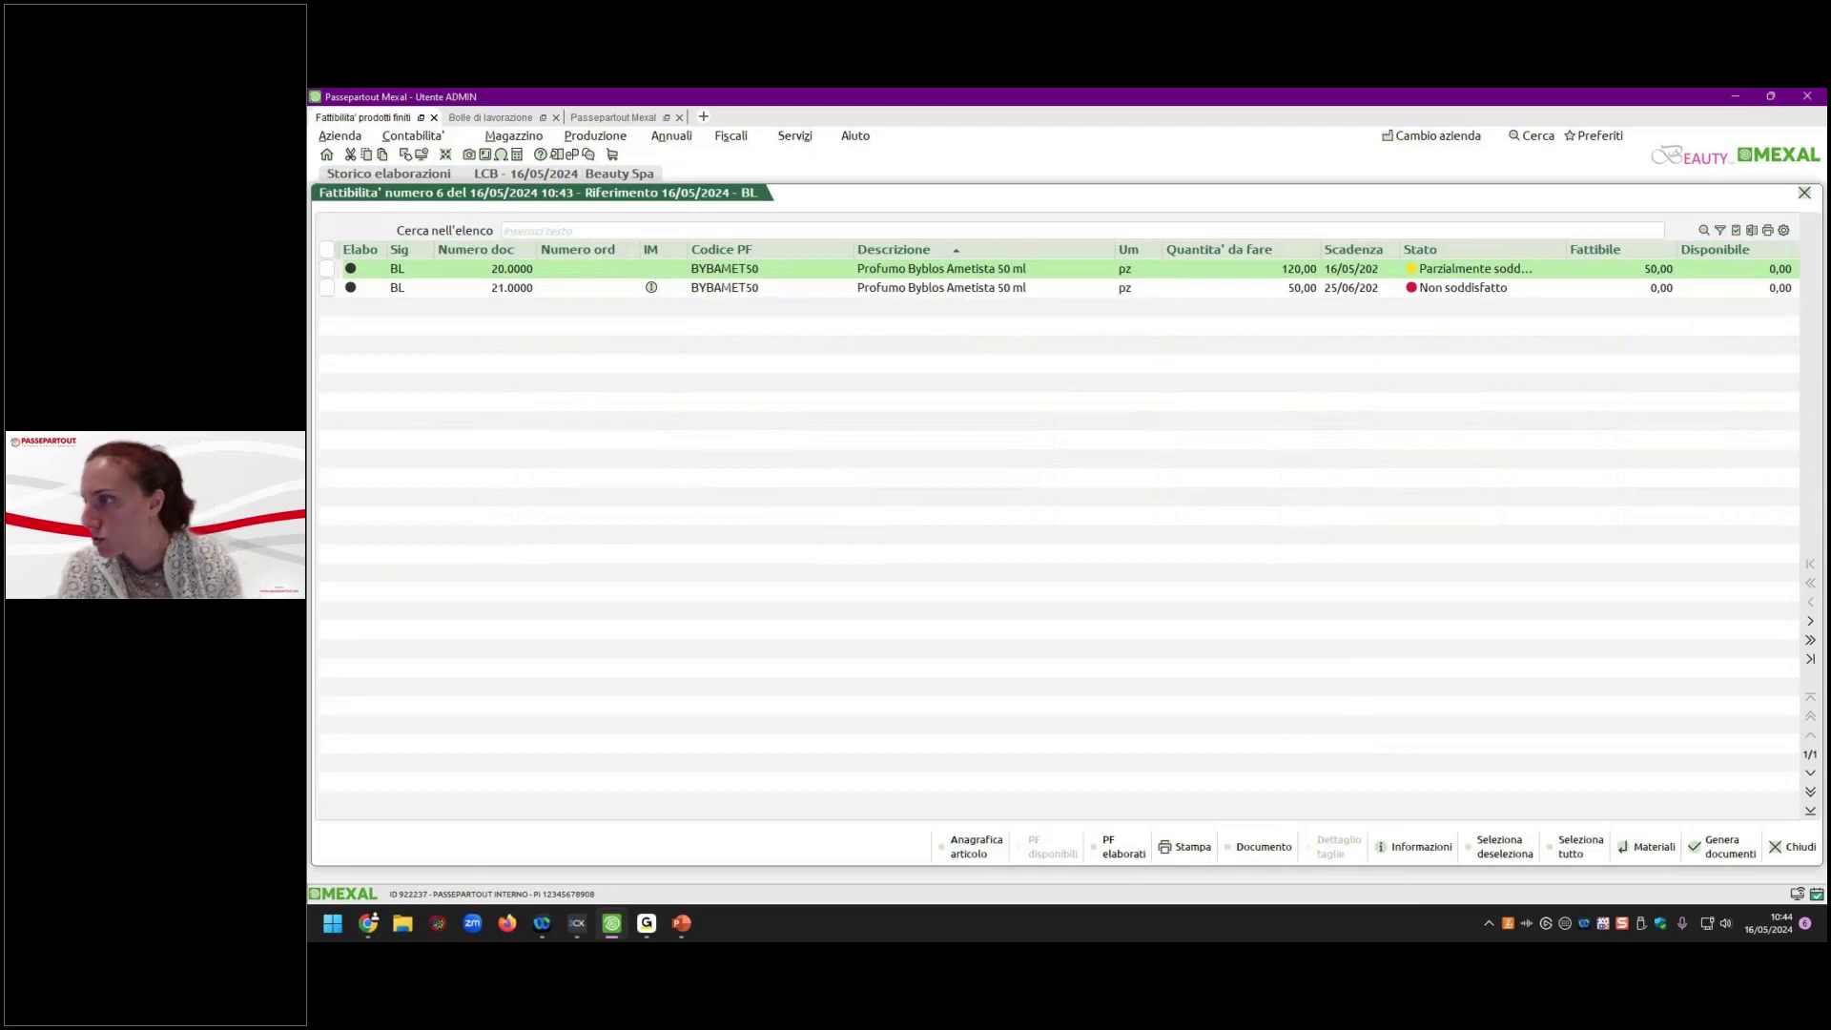
Try to mark the work order 21 row as selected in the run results.
key(alt+Tab)
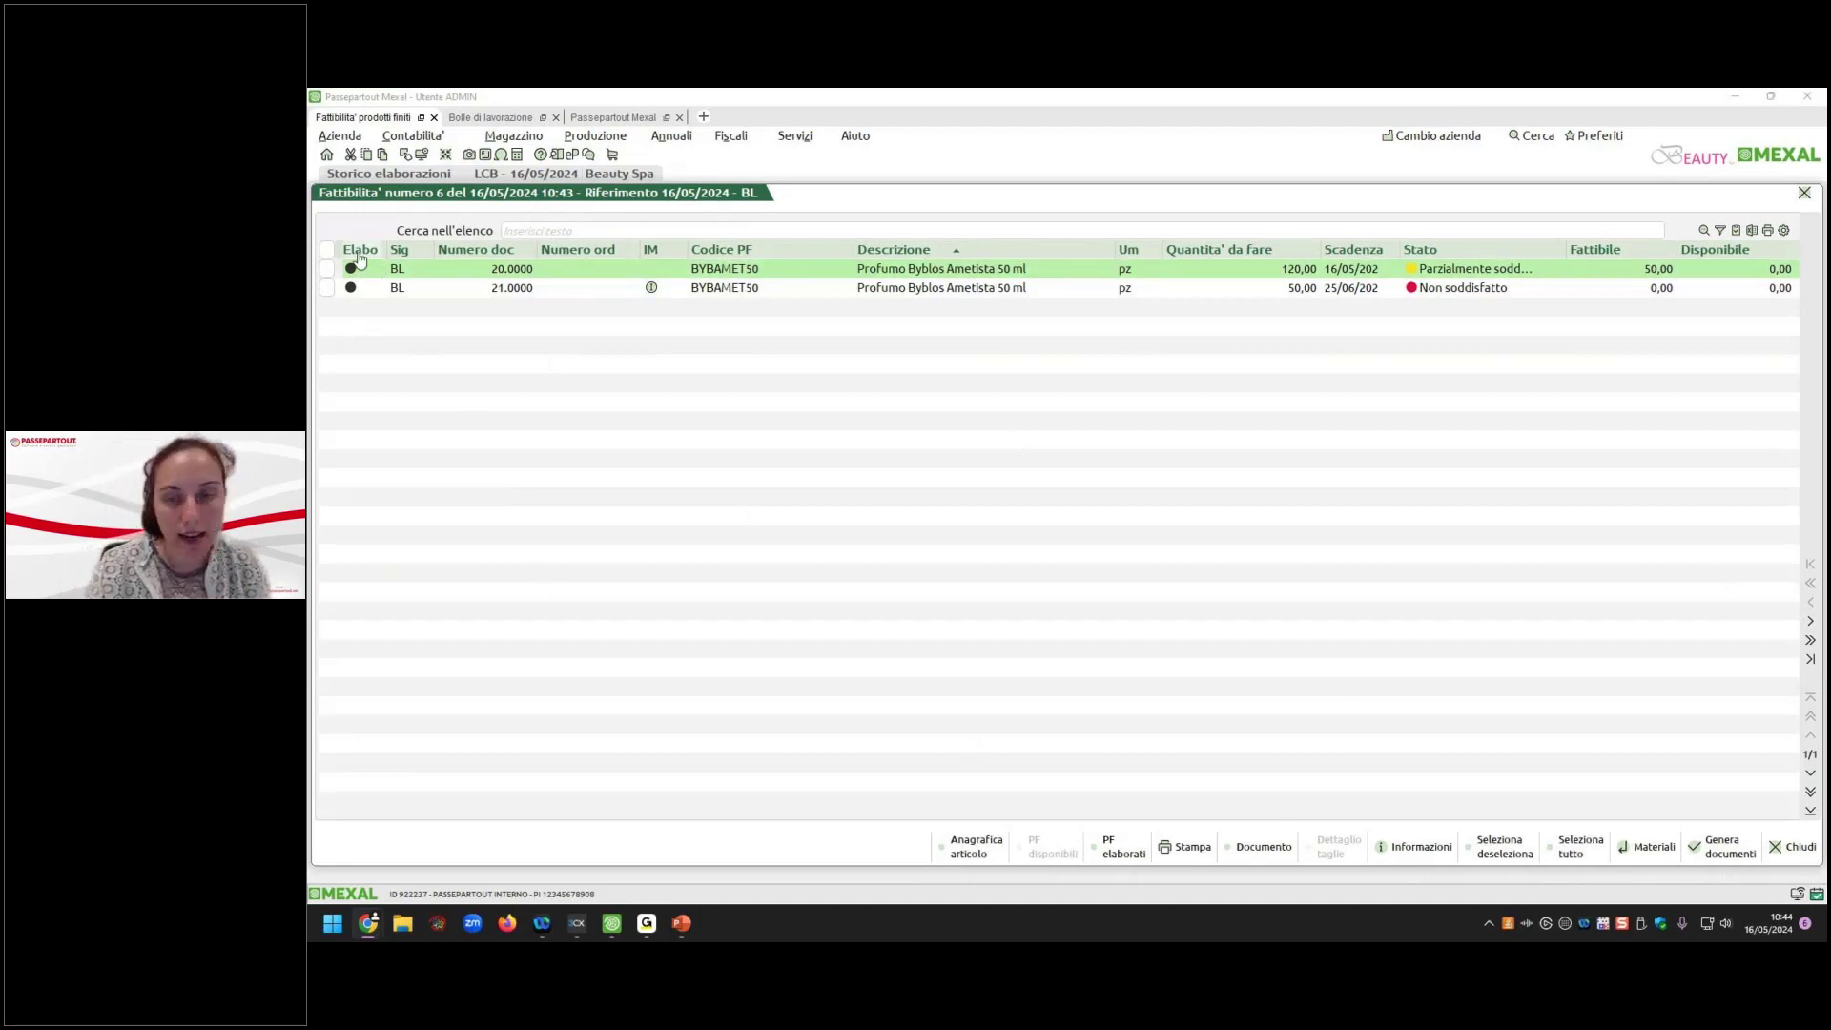
click(337, 286)
click(337, 286)
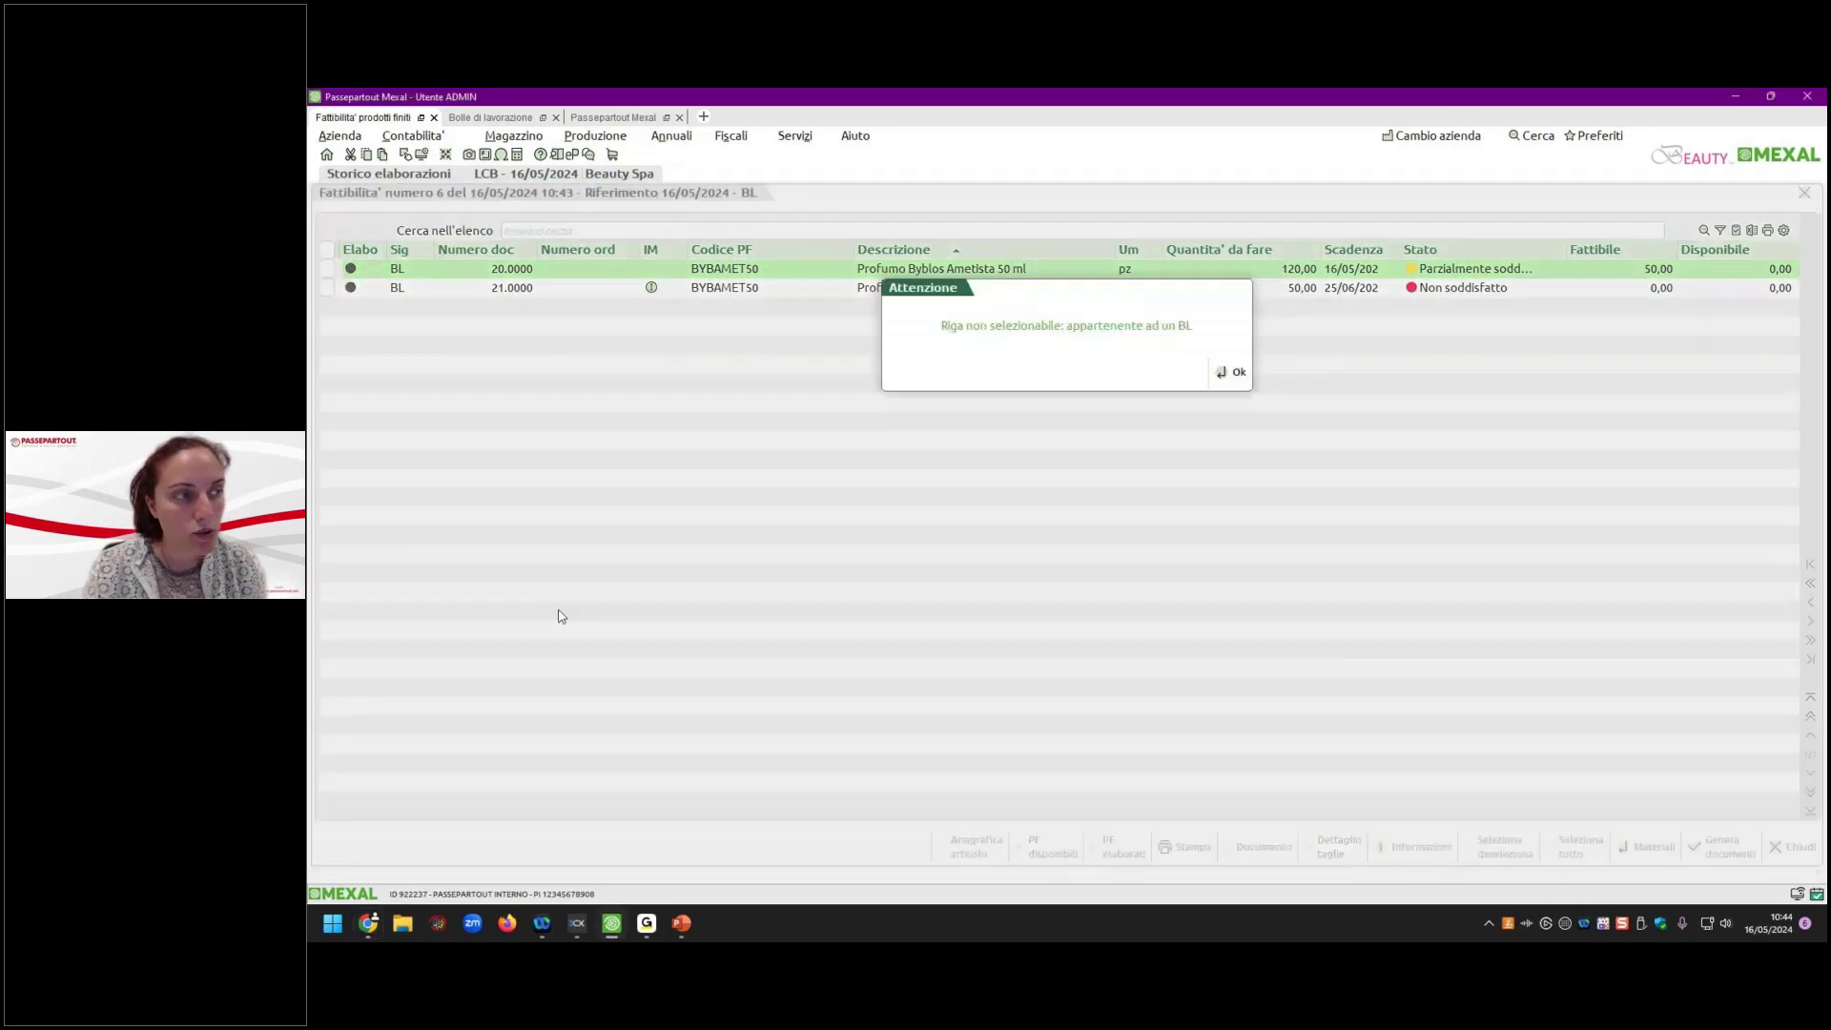
click(1214, 380)
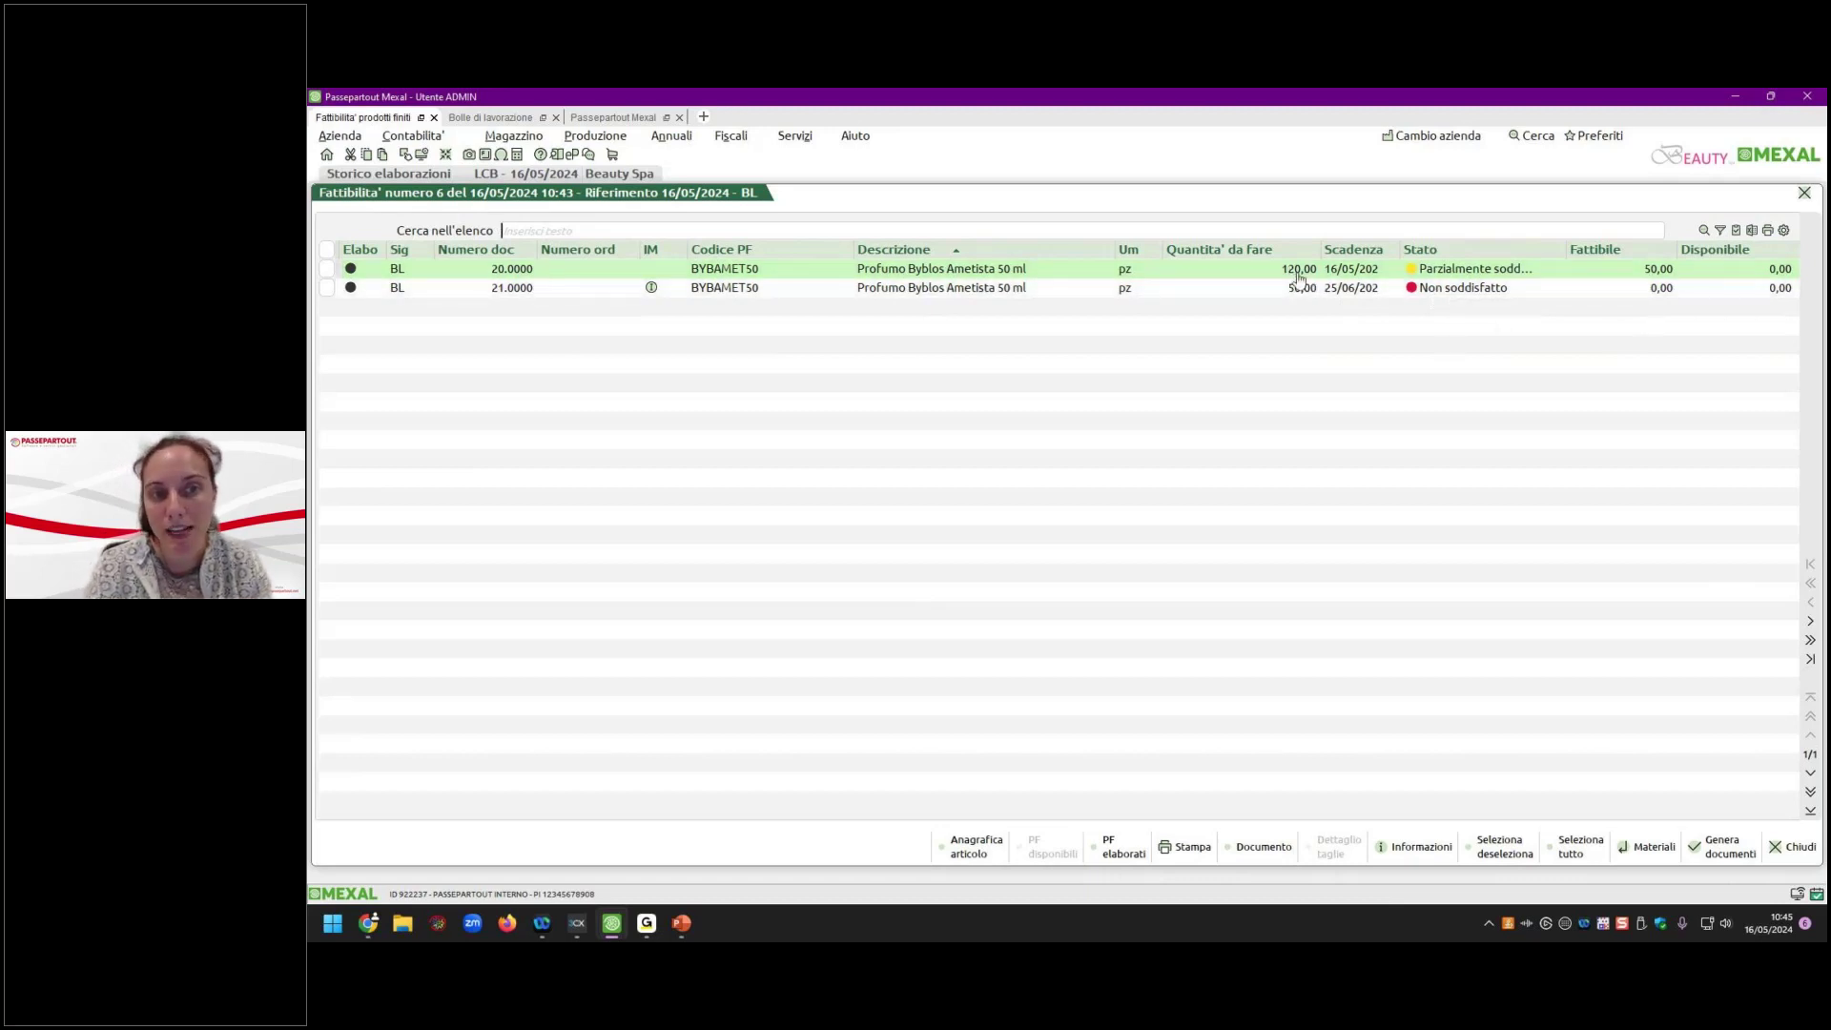
View and close work order 20's materials, and examine all columns of the run results from Elabo to Disponibile.
double_click(1638, 277)
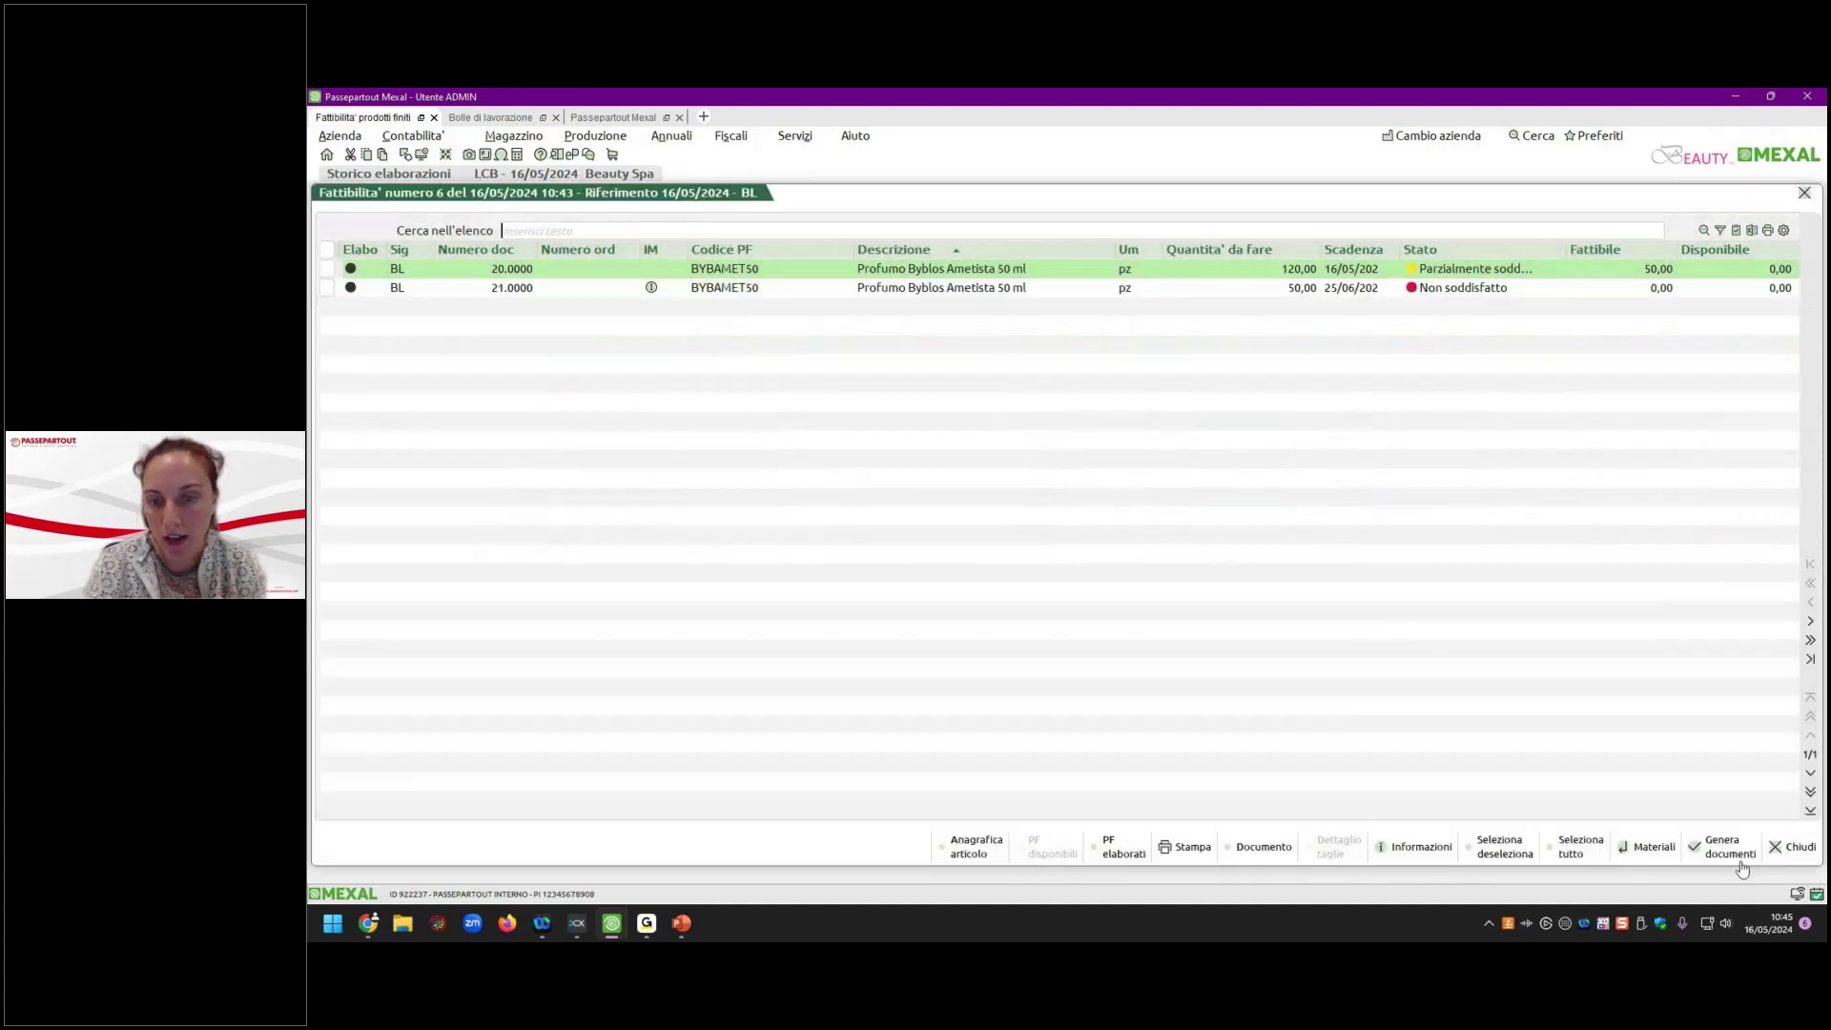
click(1793, 619)
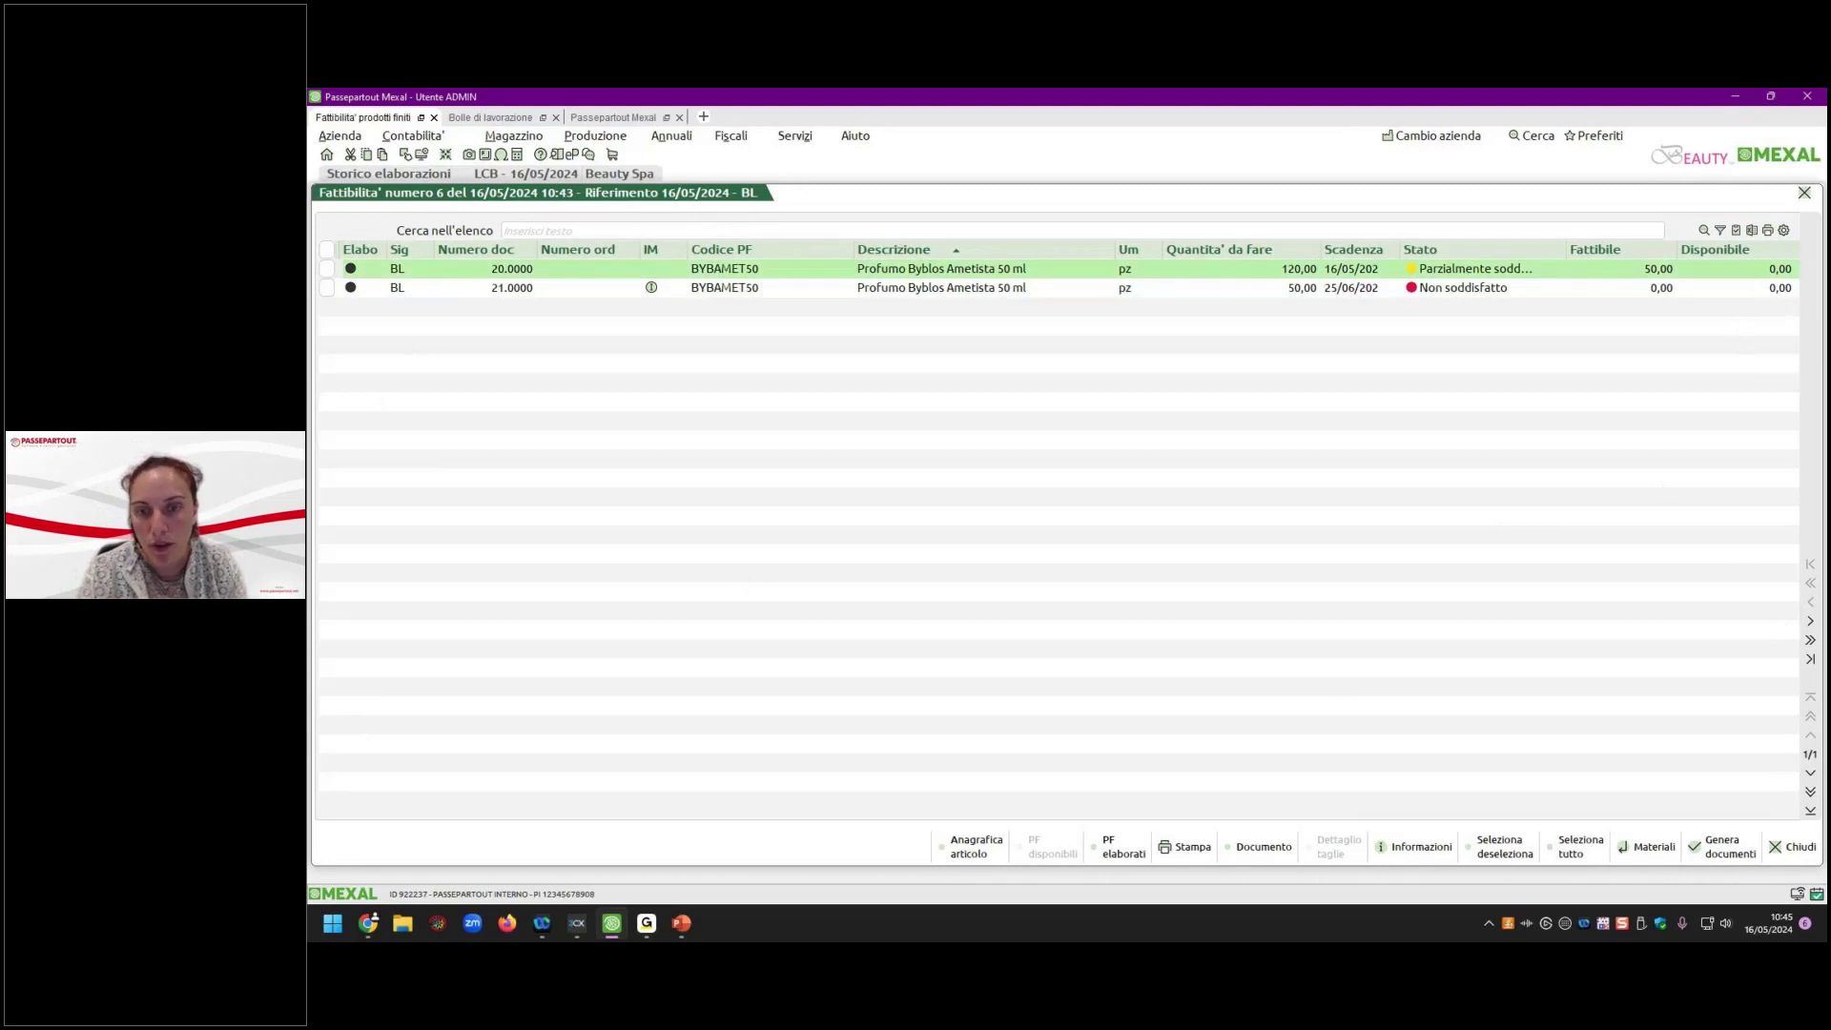
click(1809, 640)
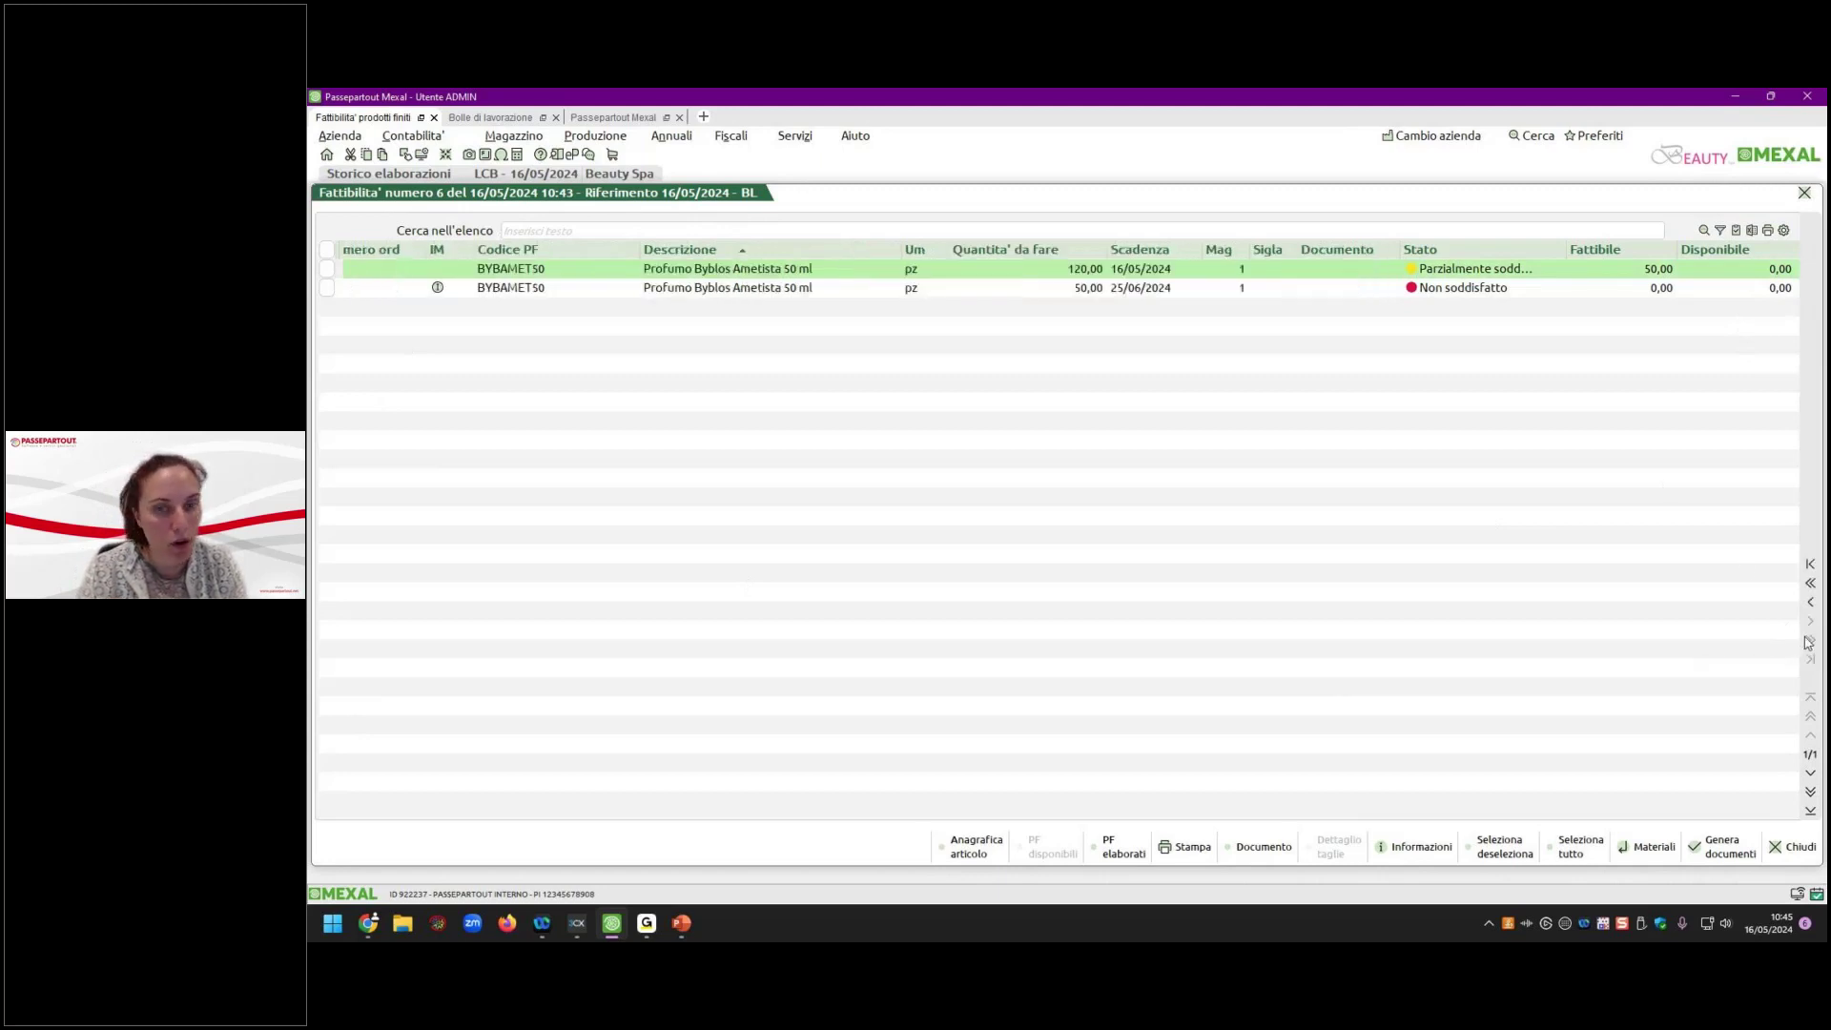
click(1809, 565)
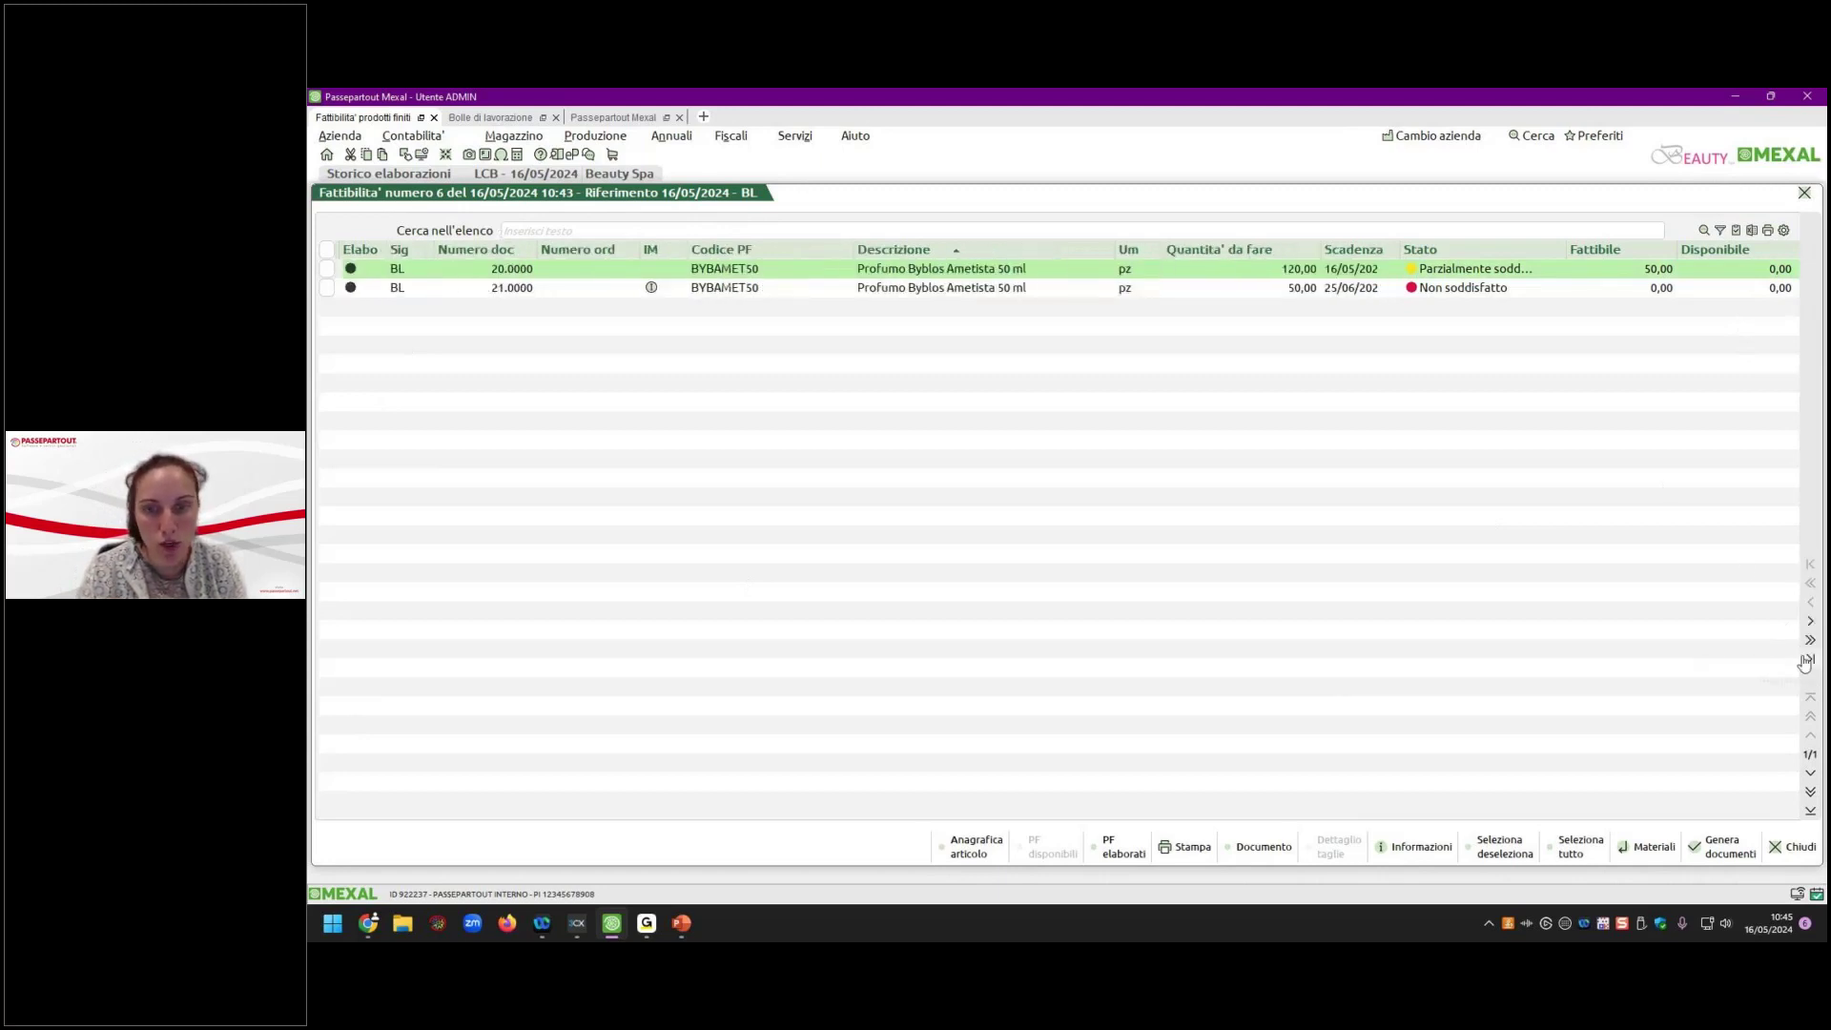
click(1807, 660)
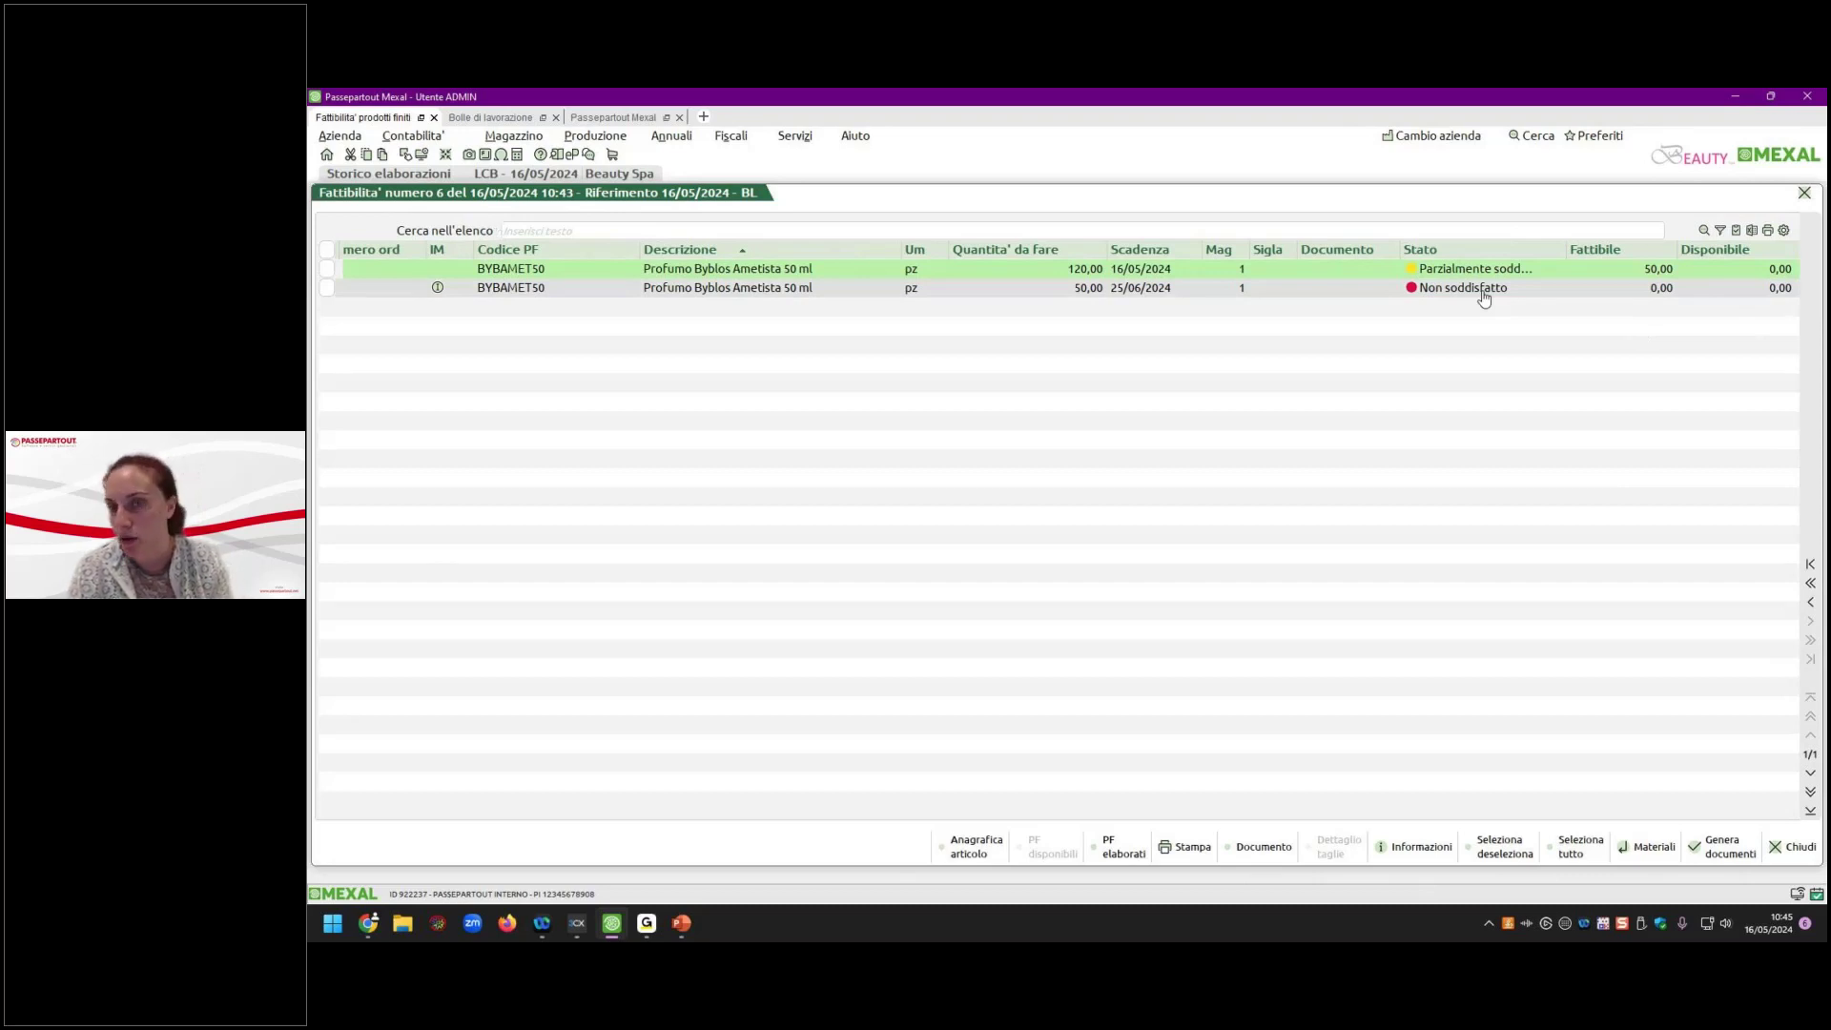
click(1810, 583)
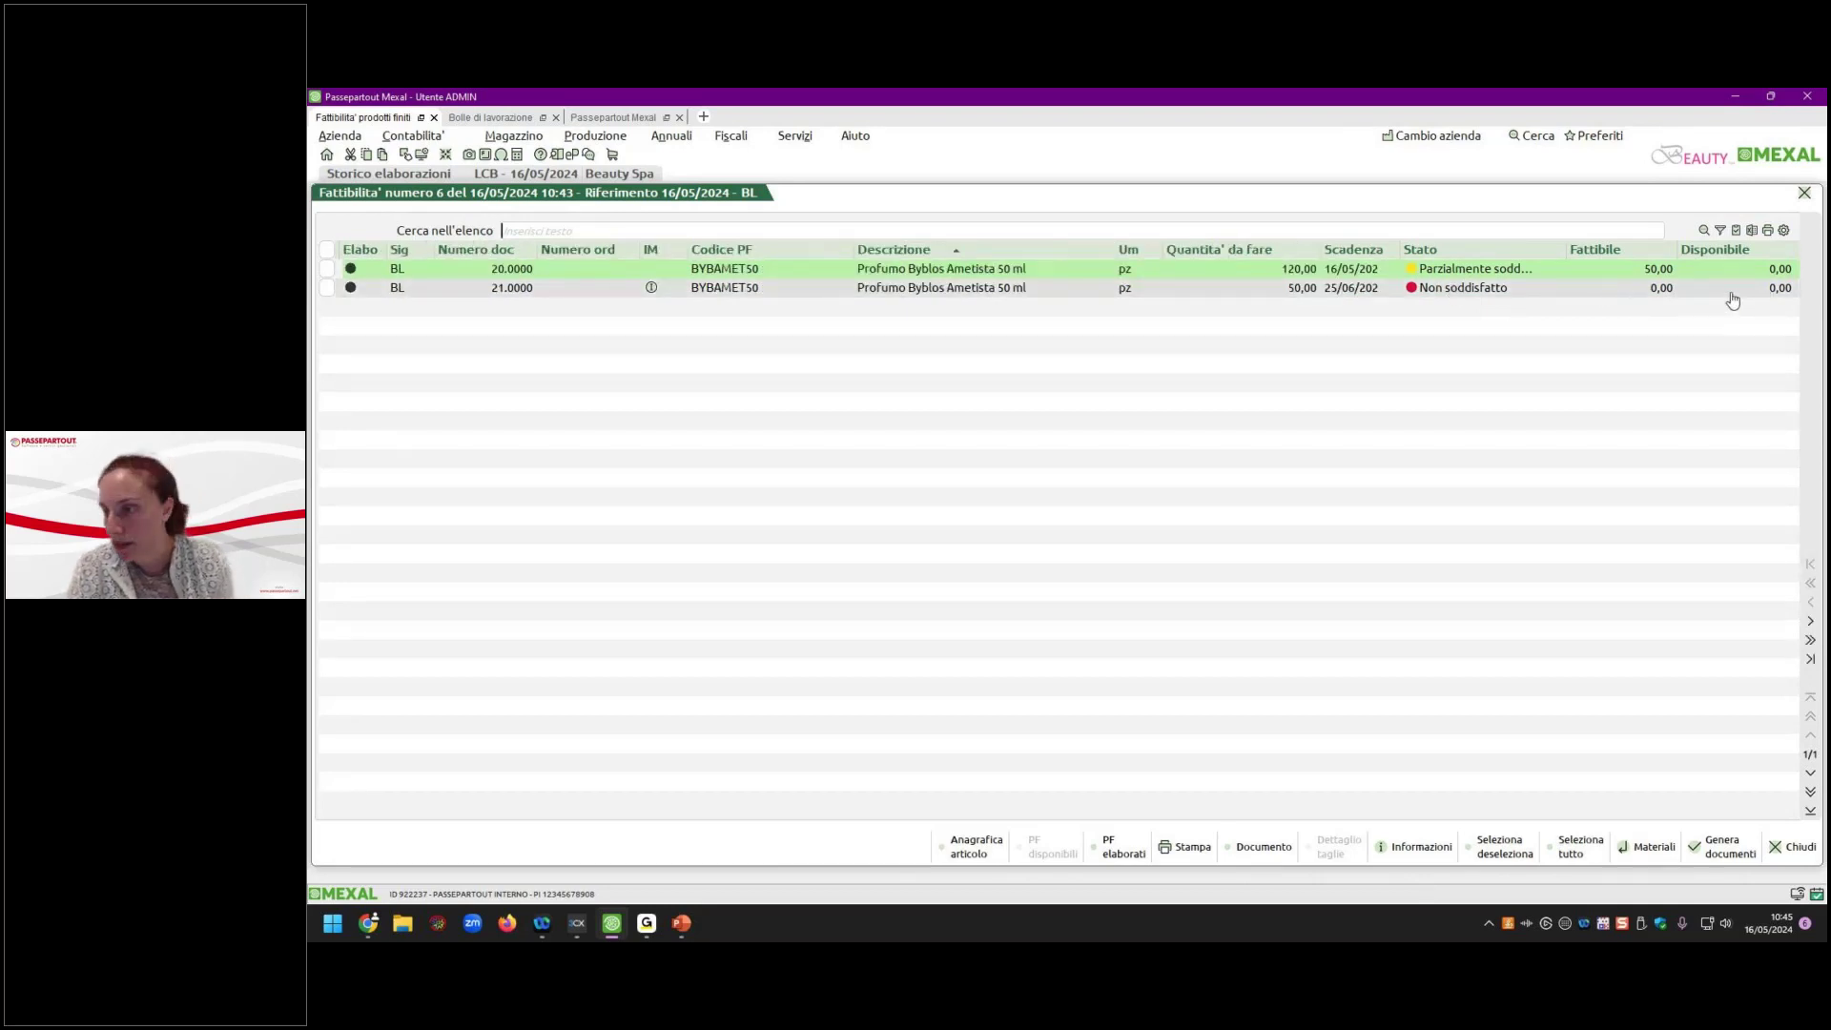
click(1811, 641)
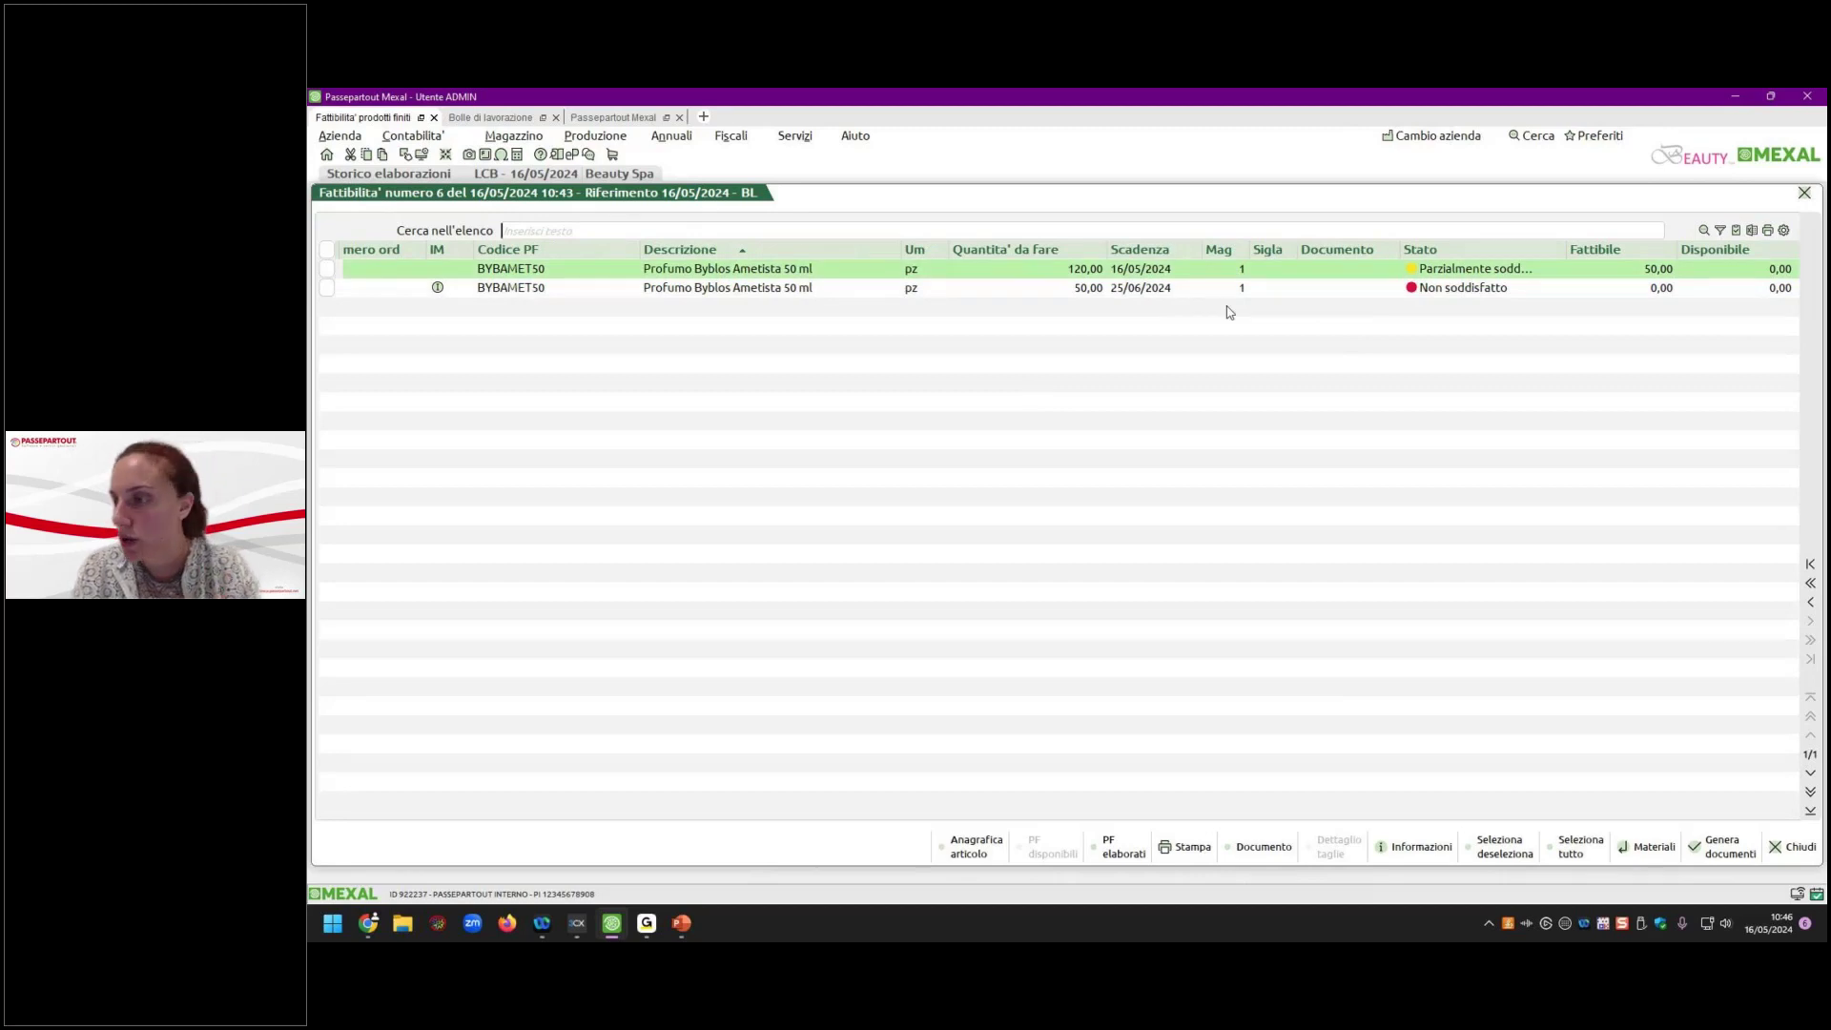
click(1809, 565)
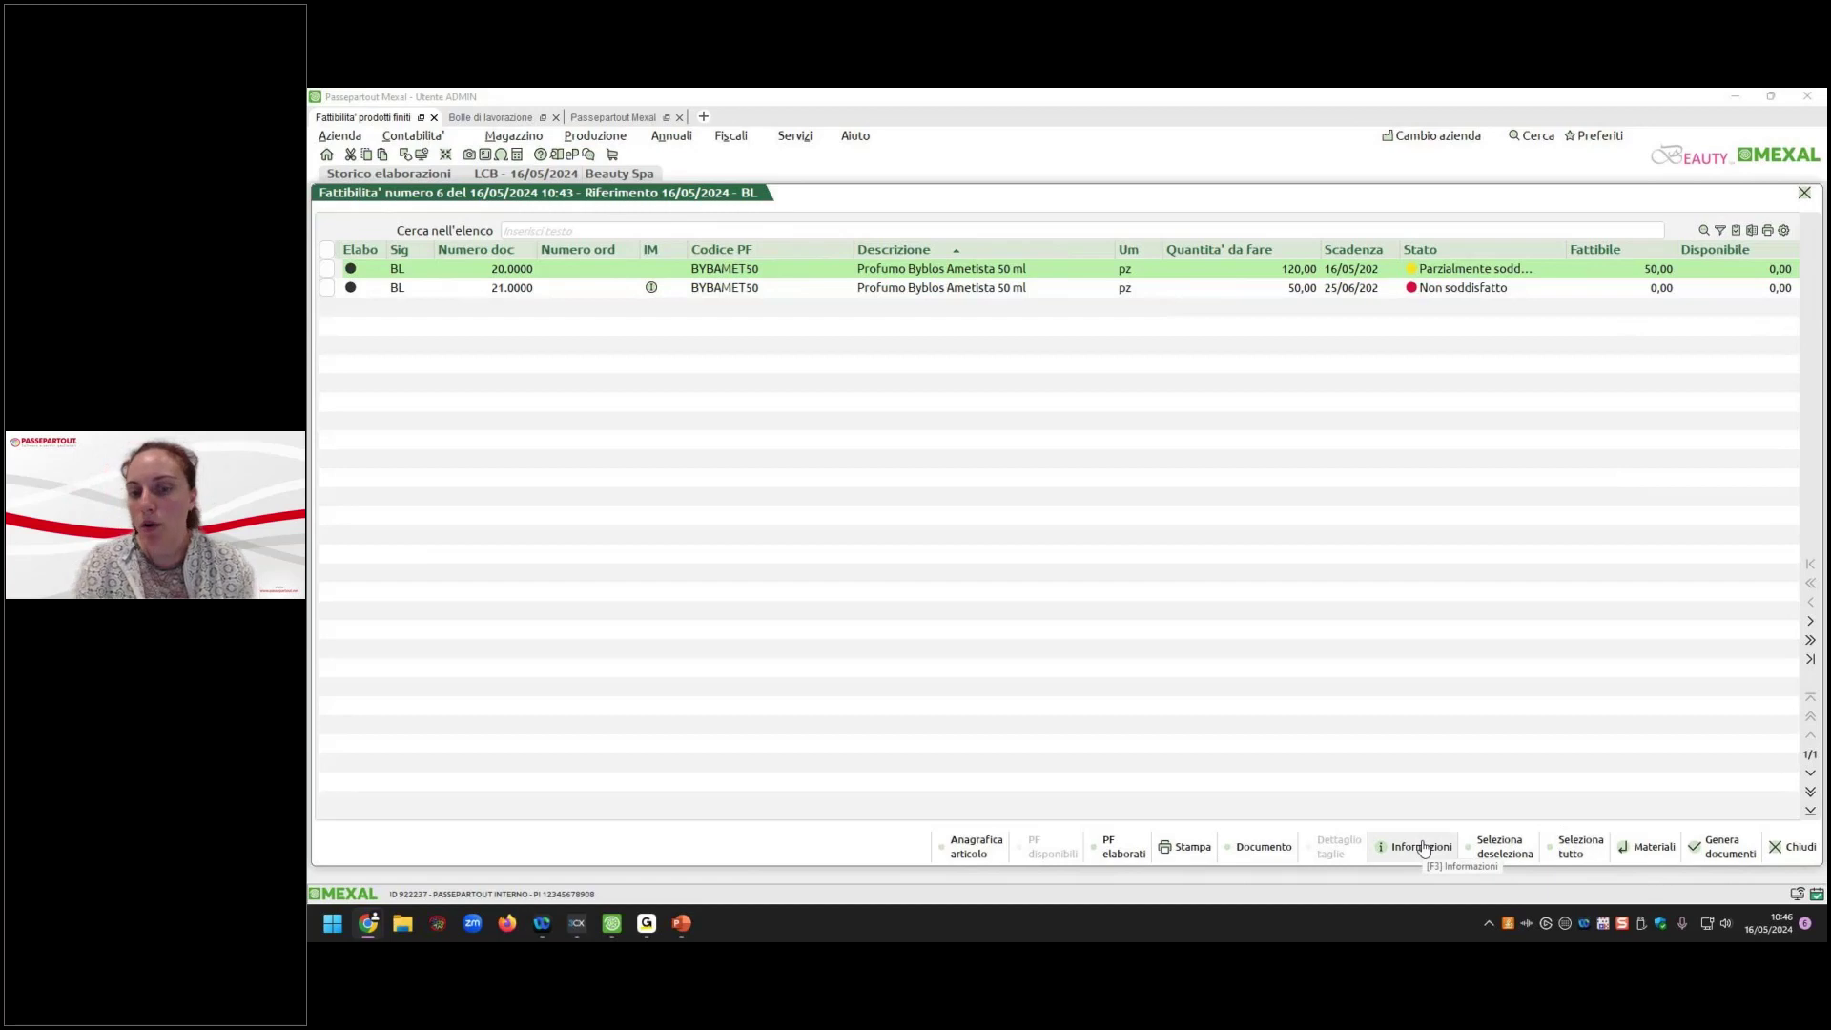
Return to the feasibility history and start a new run with Storna fasi impegnate set to No.
click(1793, 846)
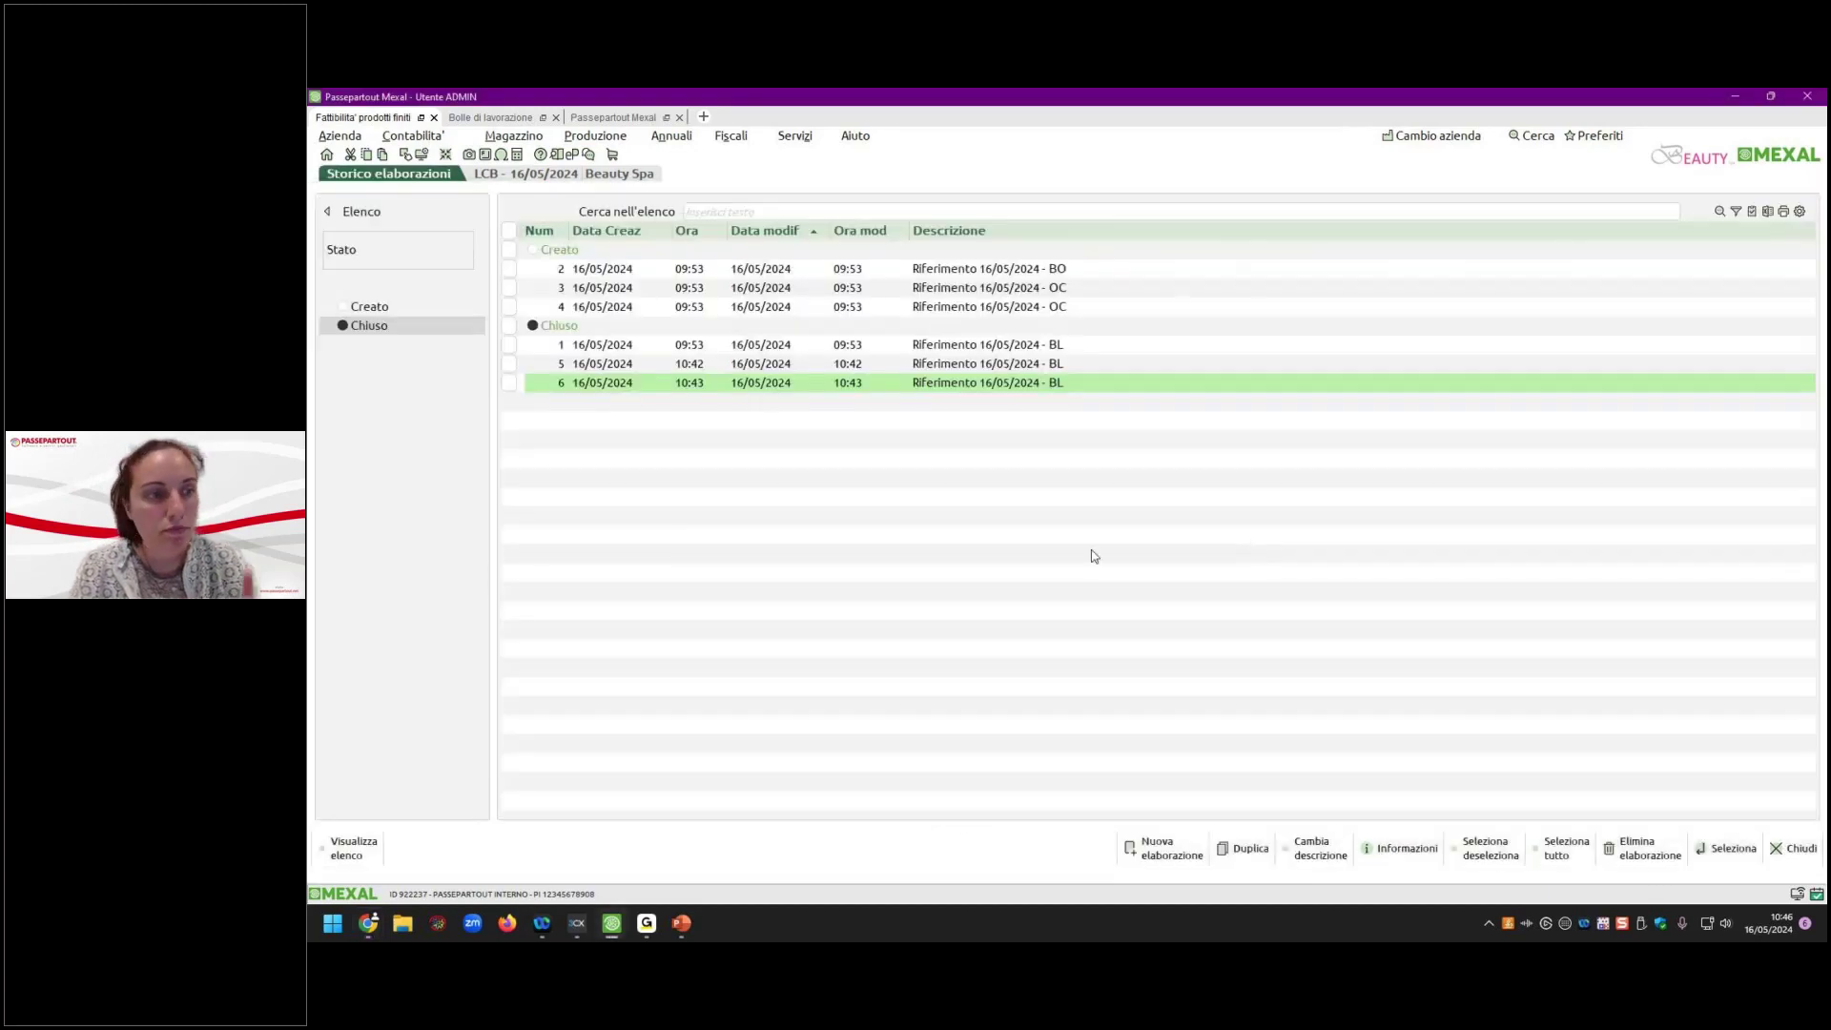
click(1175, 864)
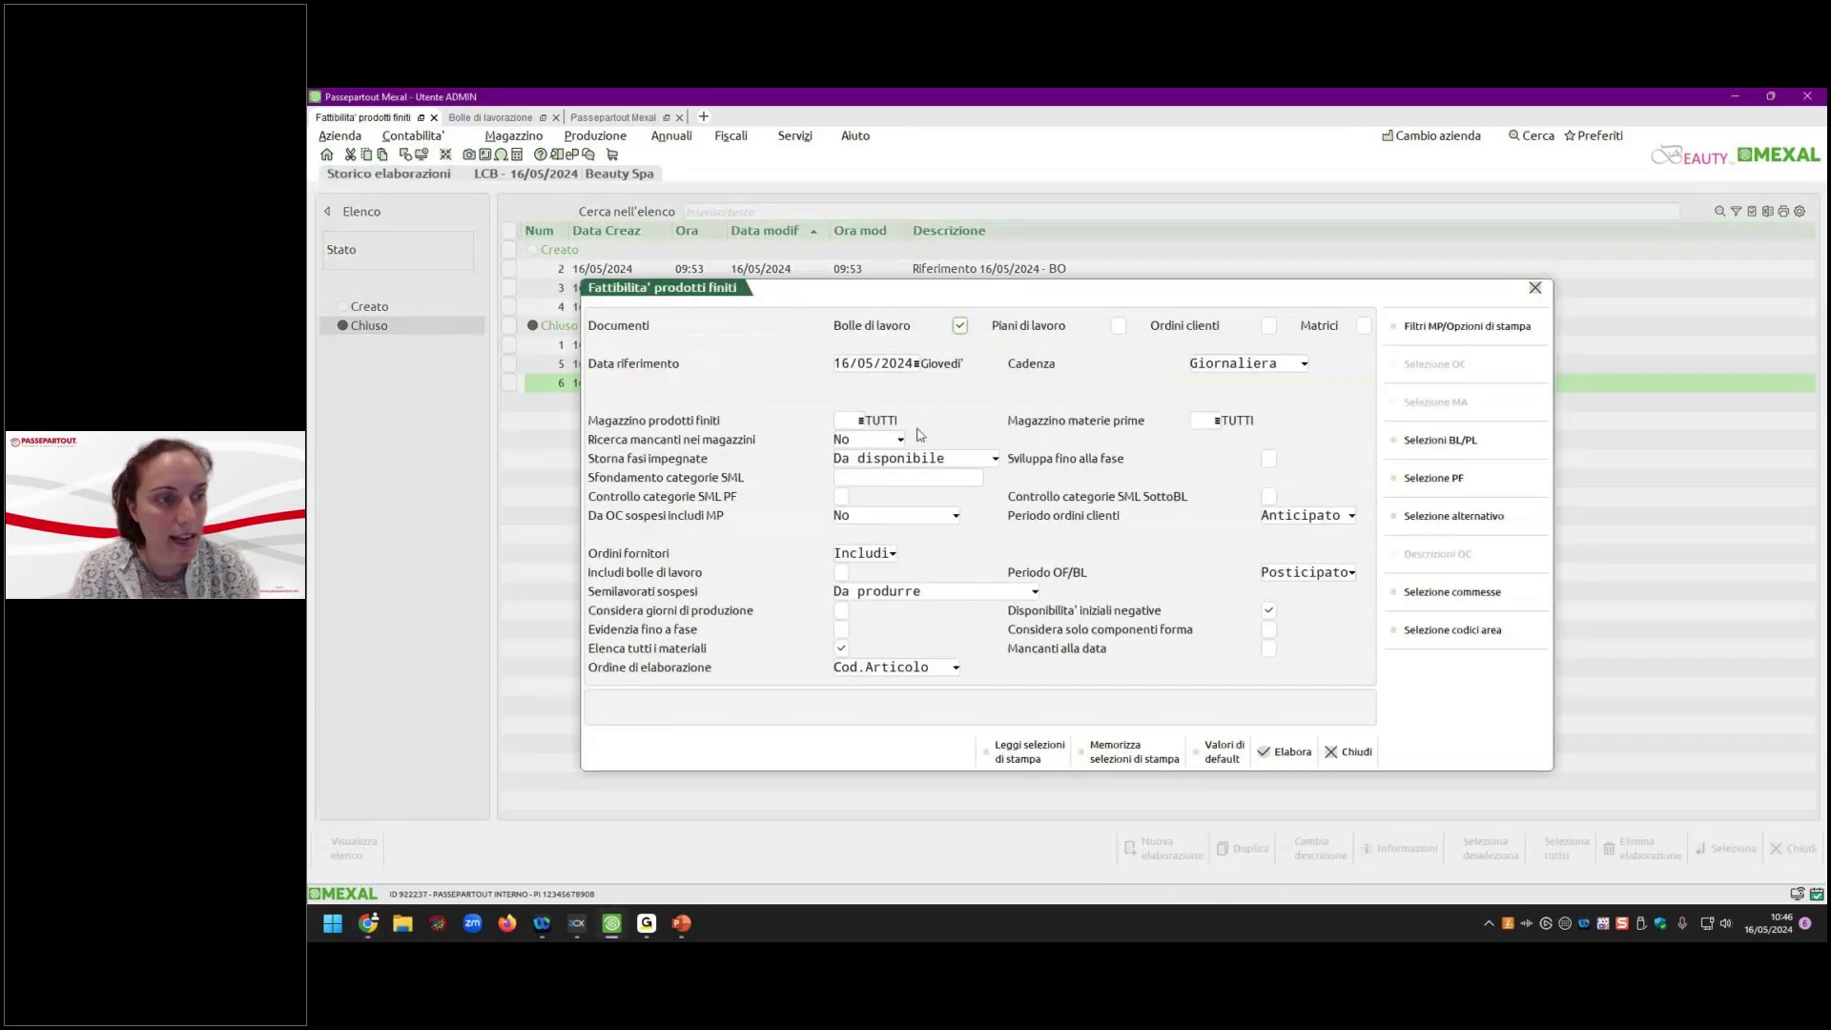
click(996, 459)
click(919, 501)
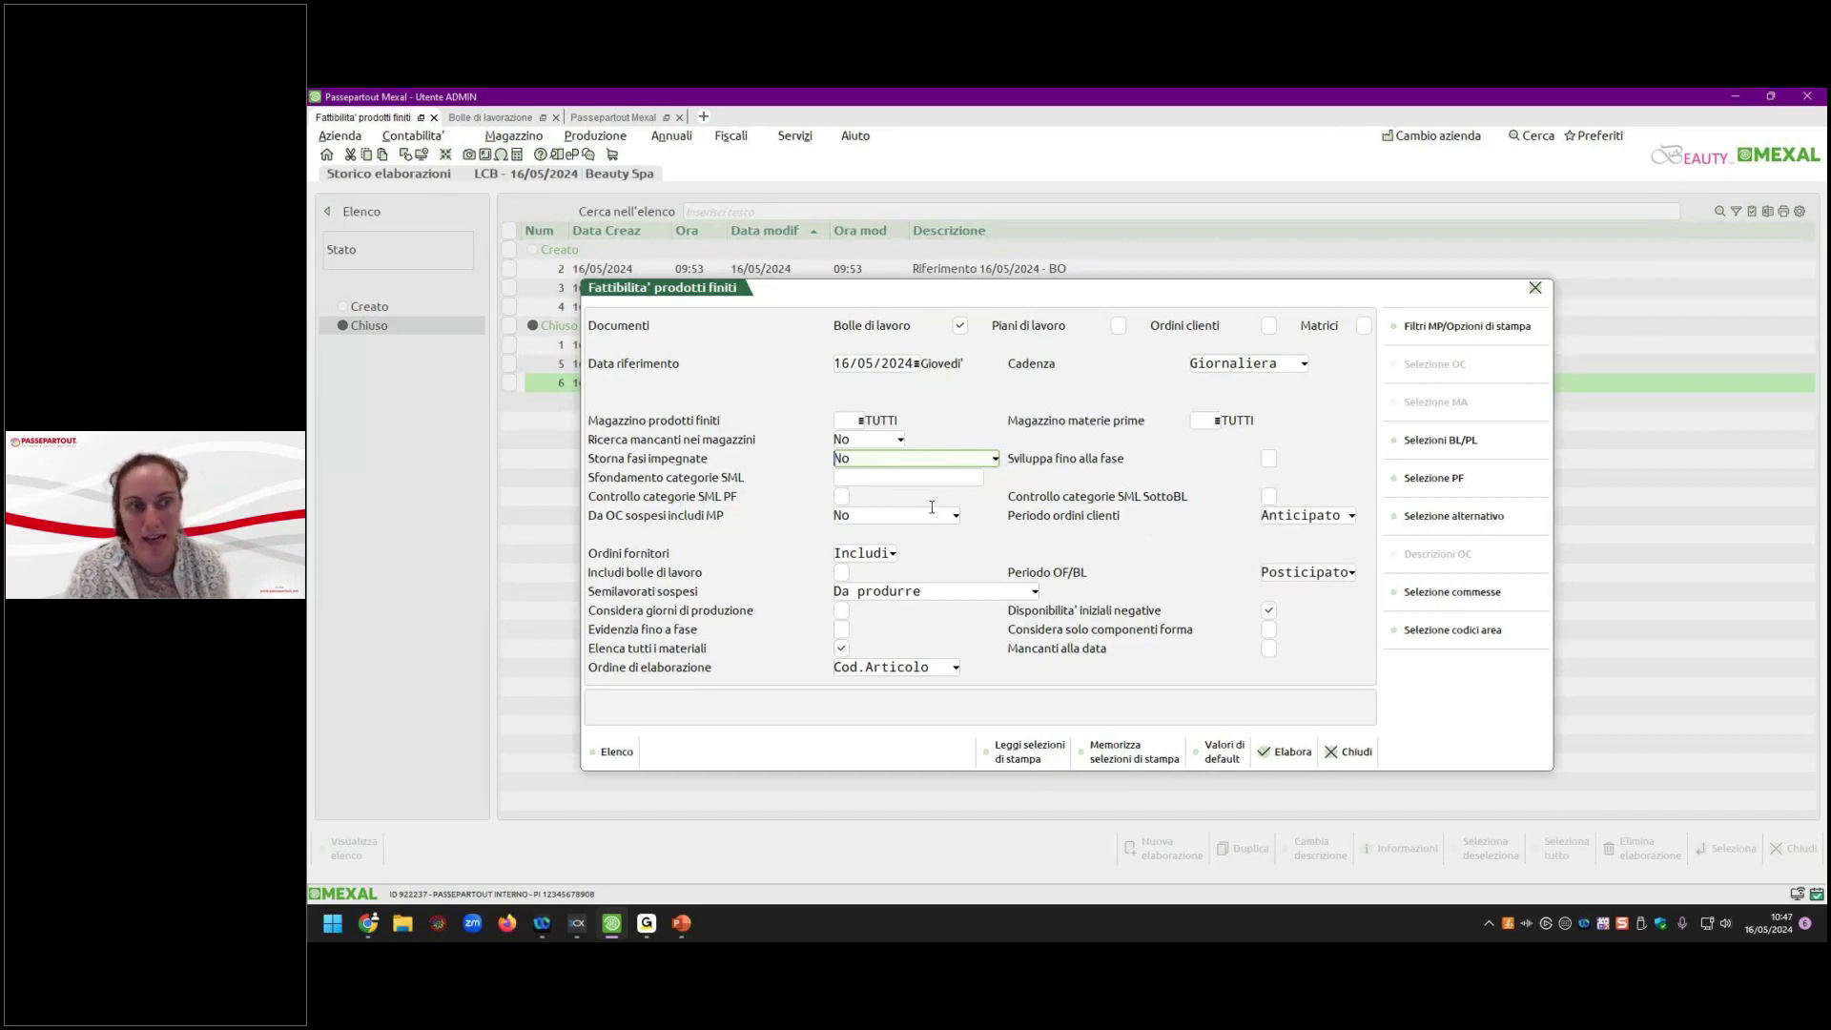
Try Escludi for Ordini fornitori and set it back to Includi.
click(895, 560)
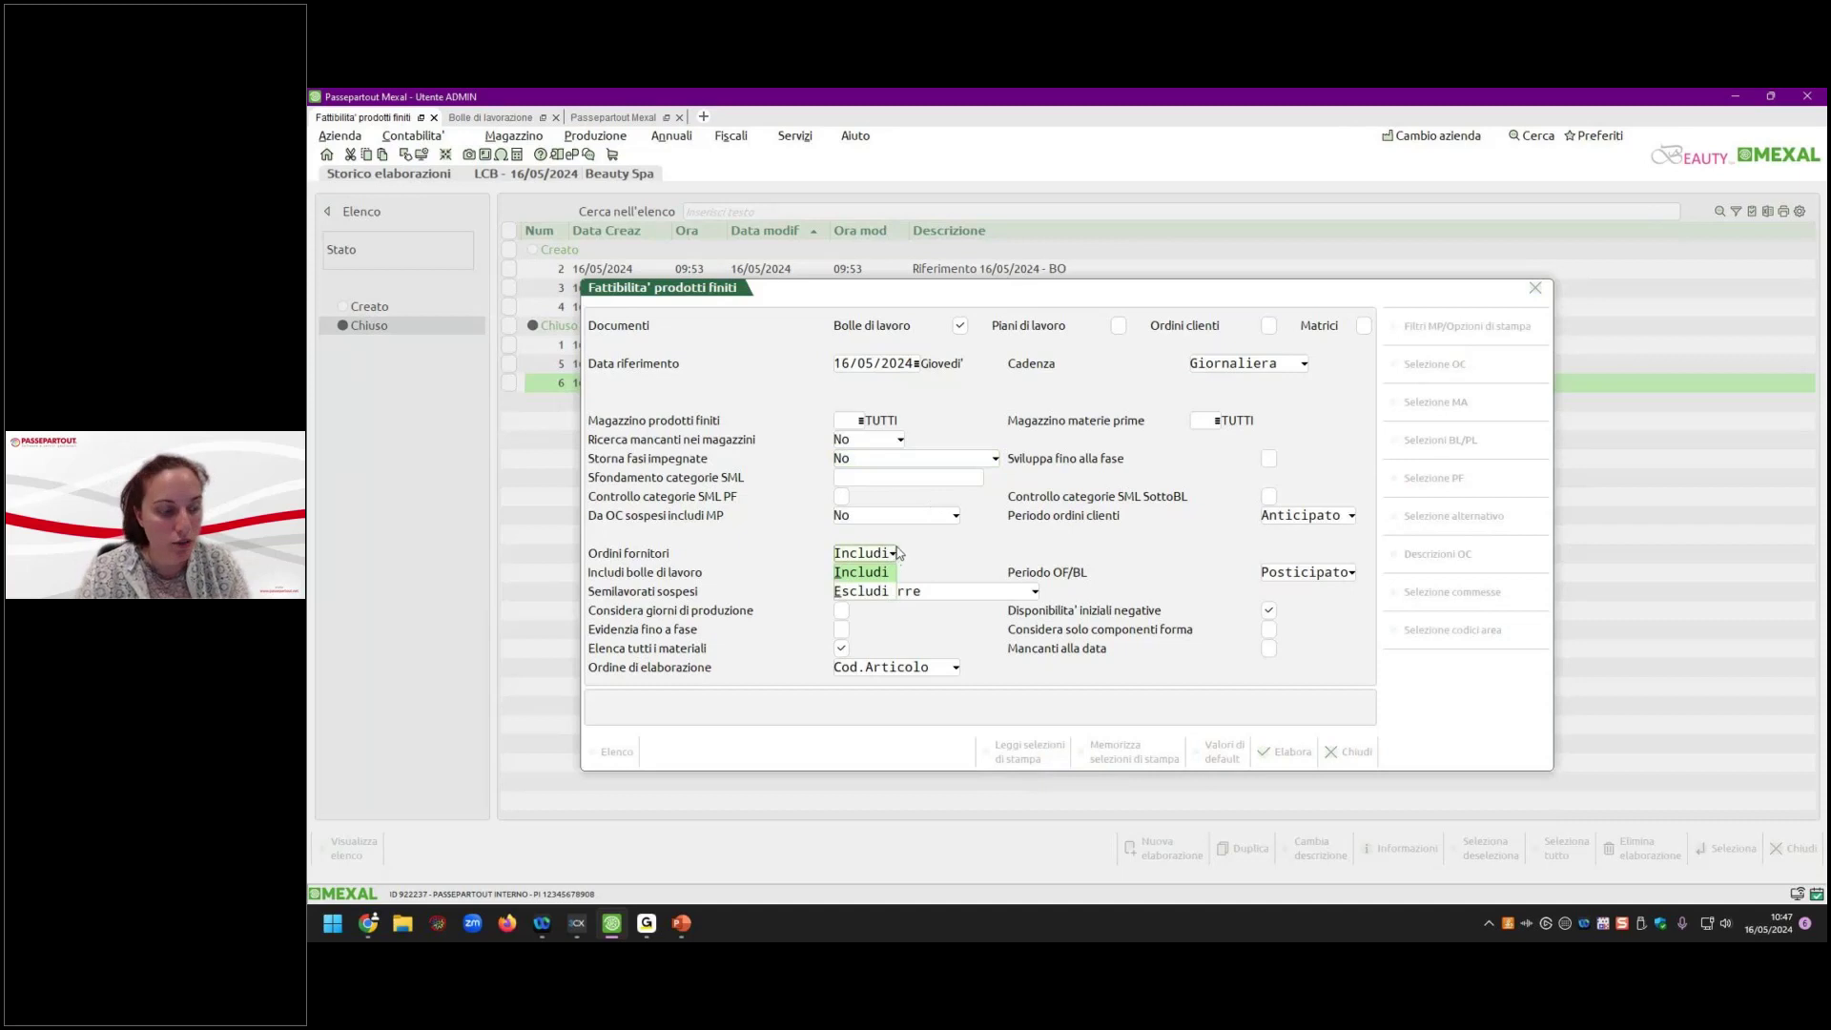
click(899, 553)
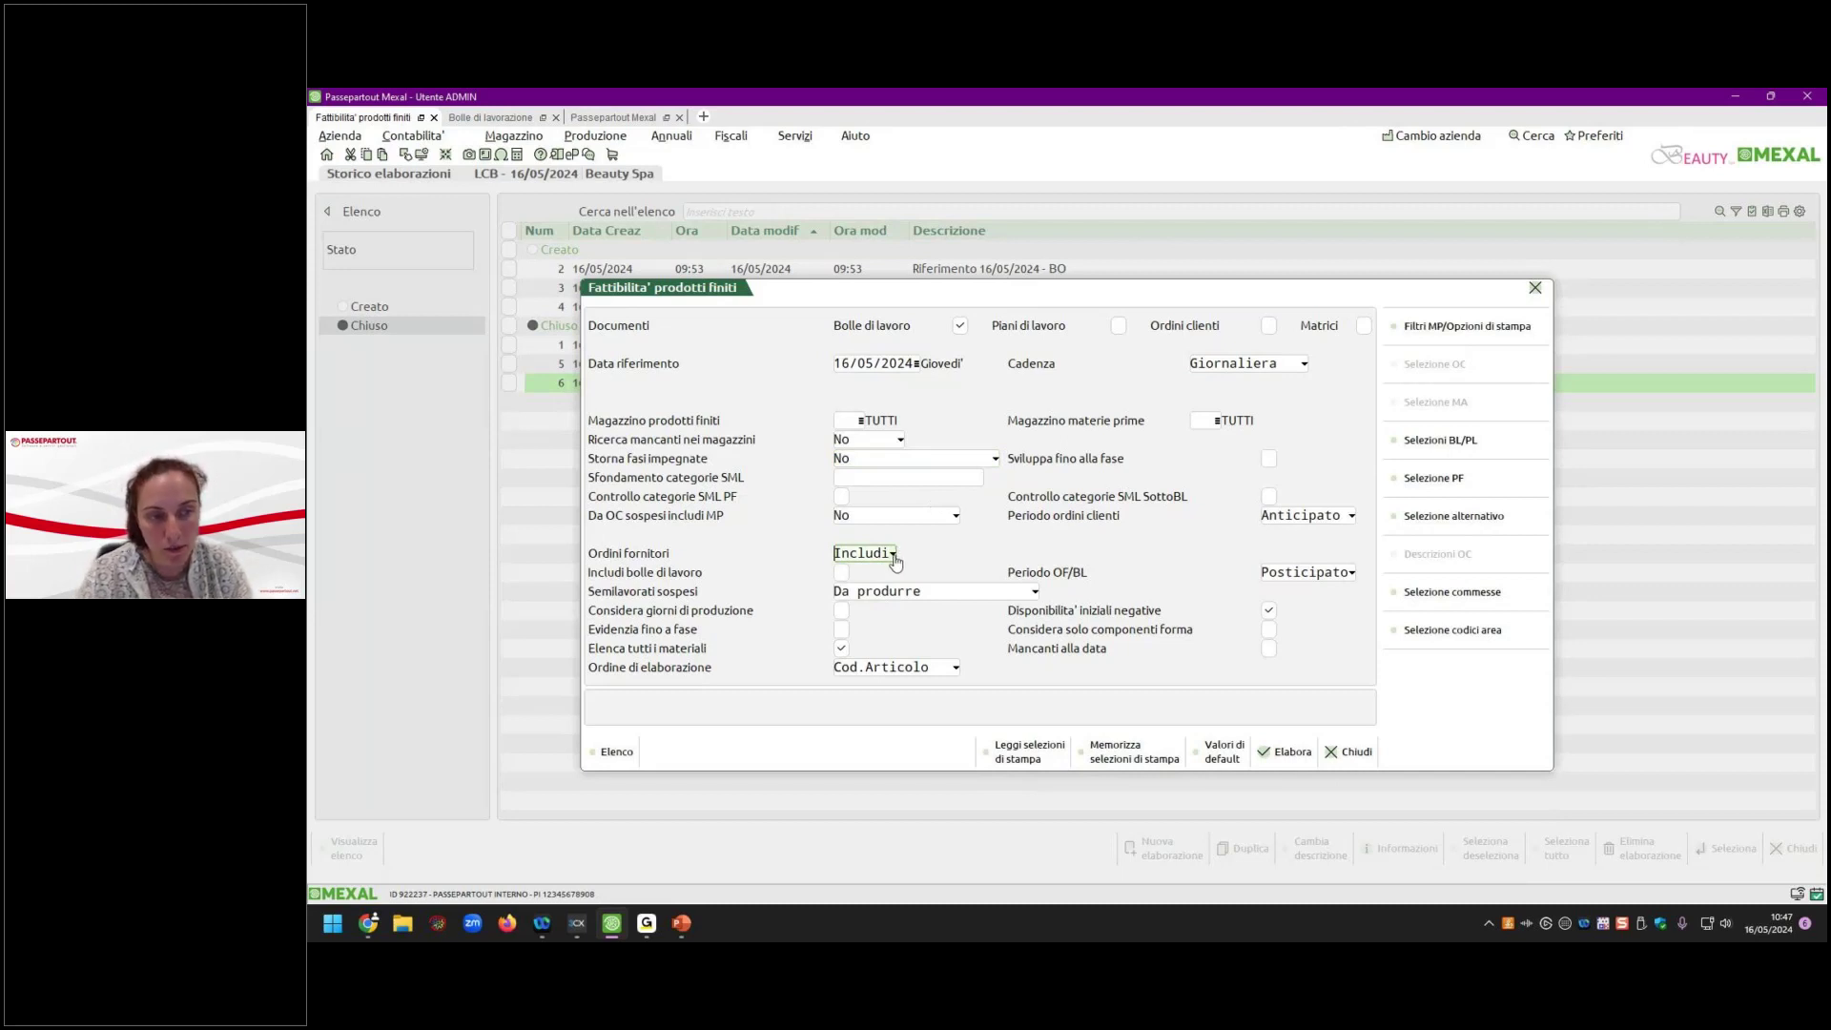
click(895, 555)
key(Down)
key(Return)
click(894, 557)
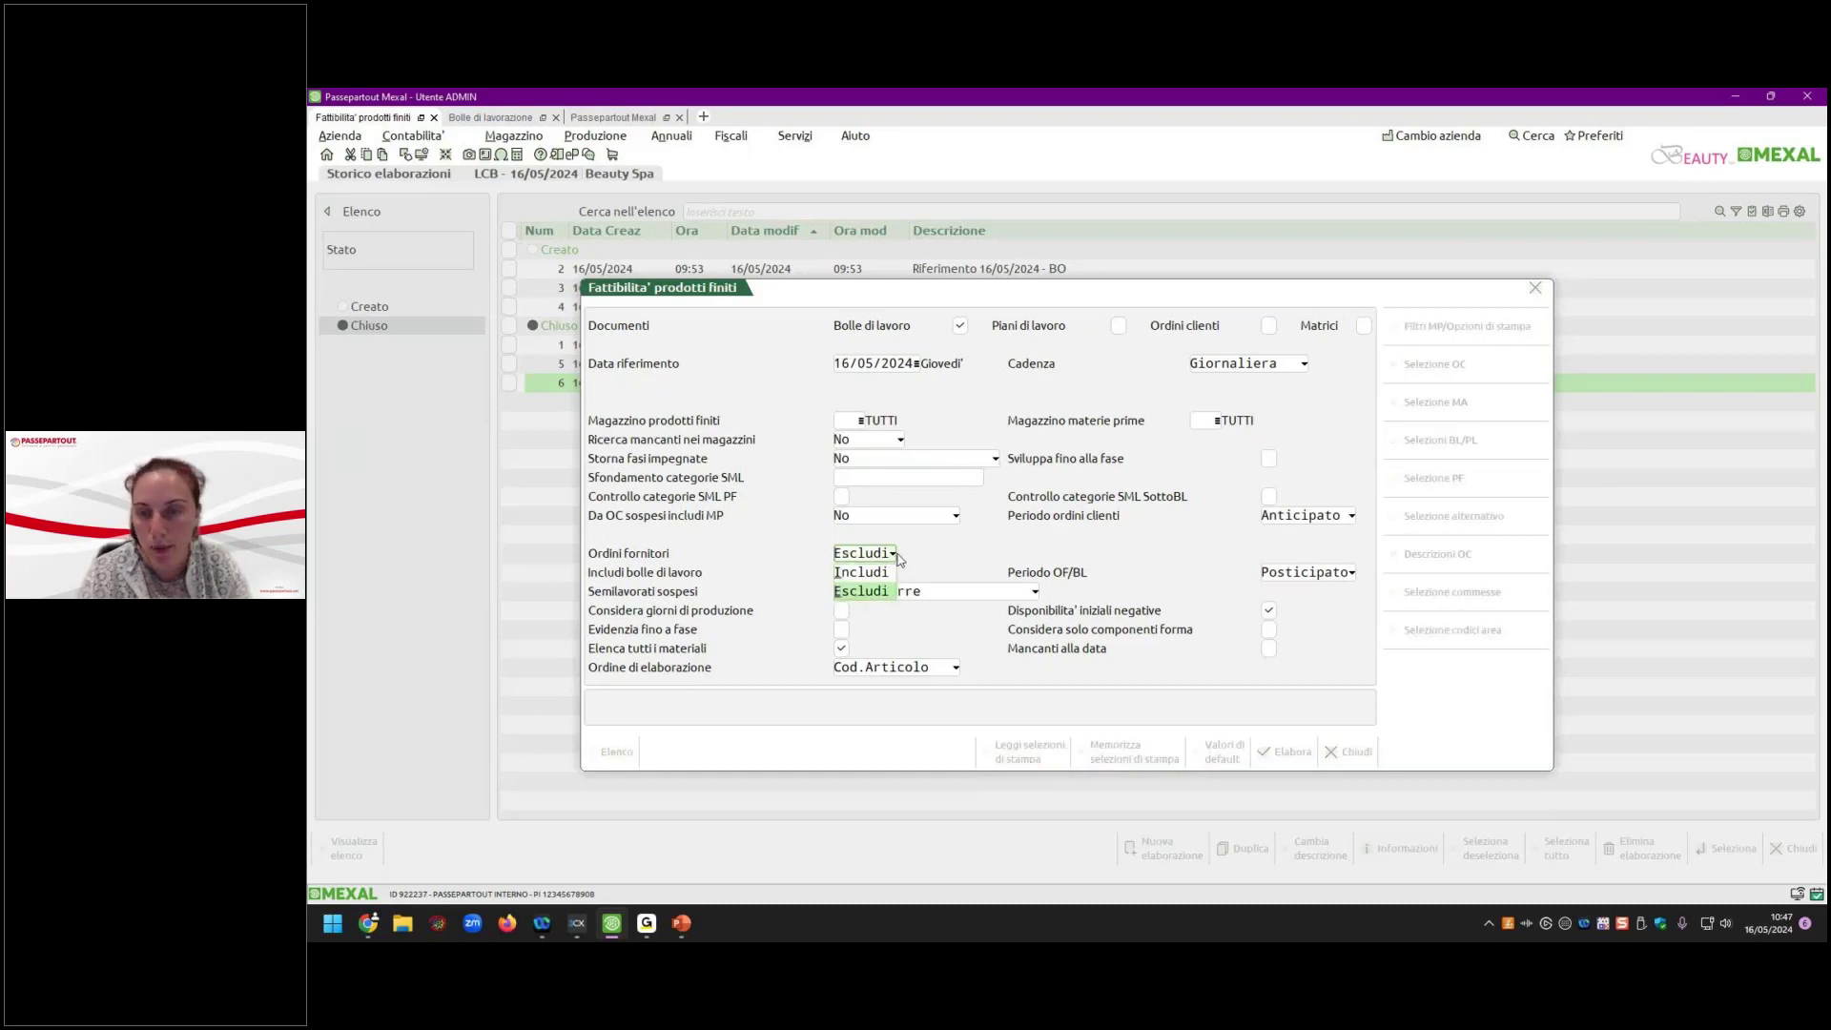
click(872, 572)
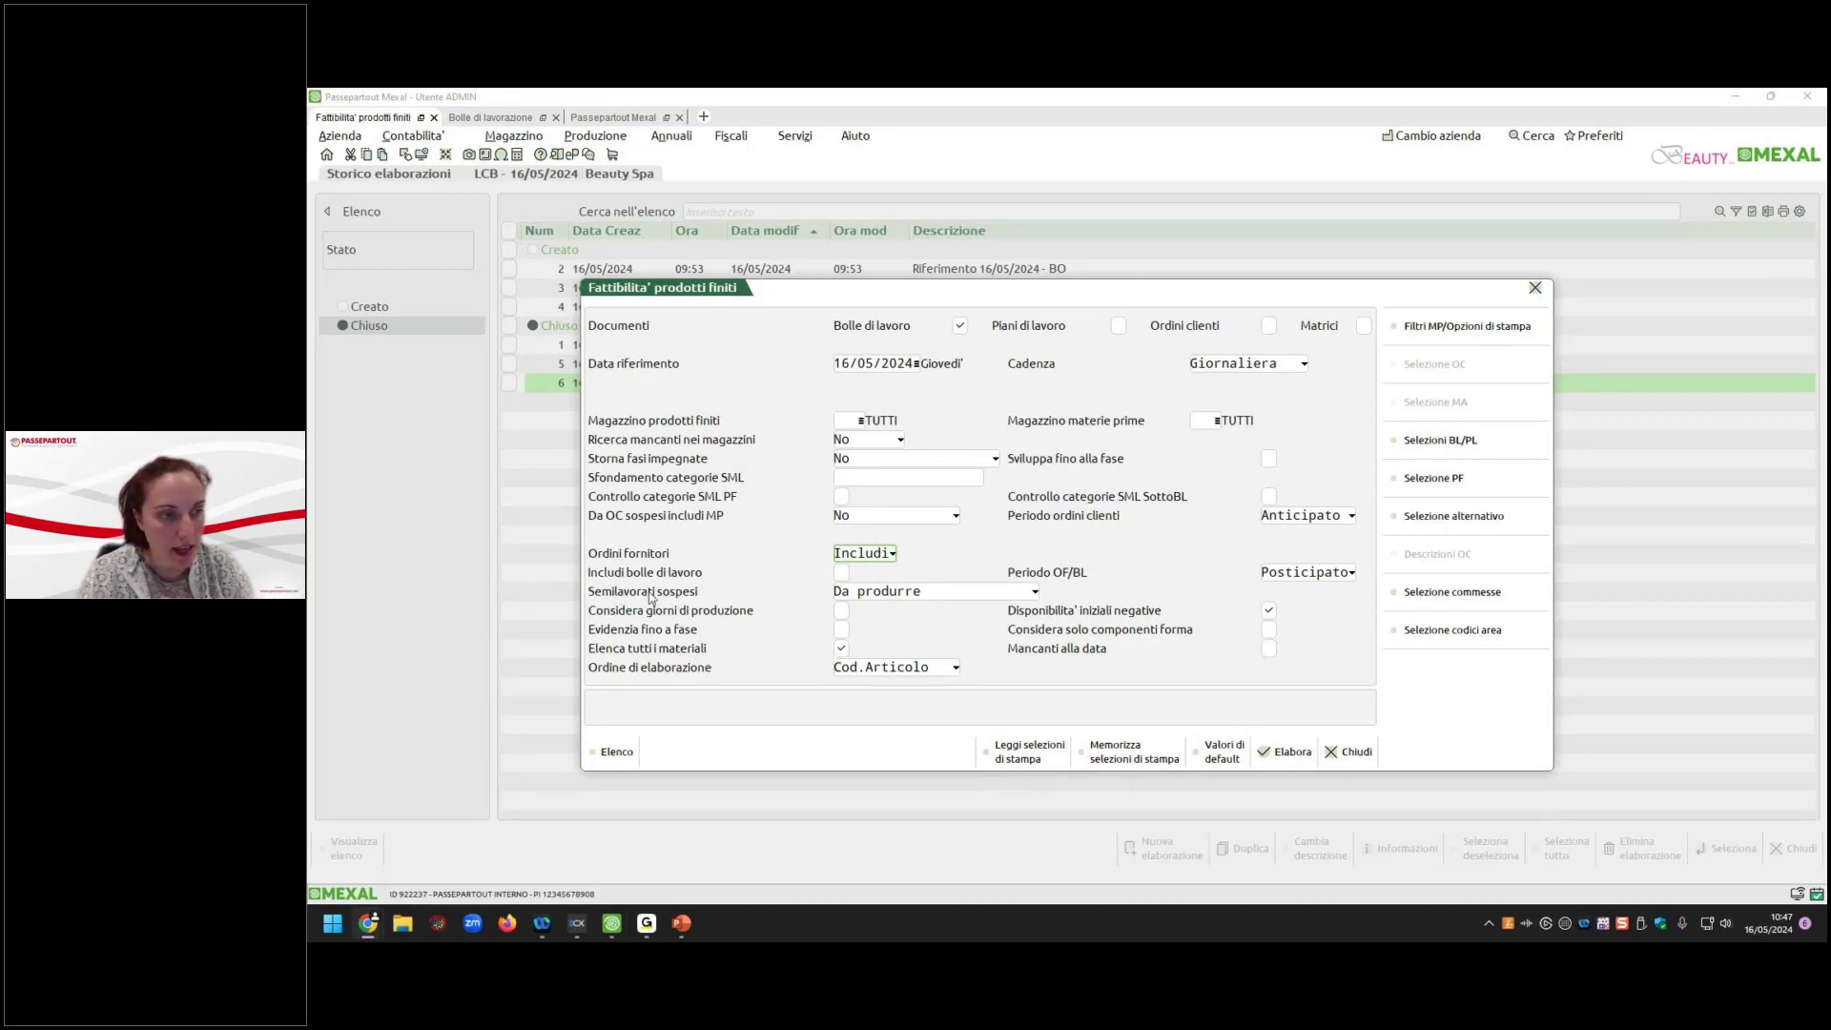
Review the Semilavorati sospesi options, keep Da produrre, and process the run with the proposed description.
click(1038, 596)
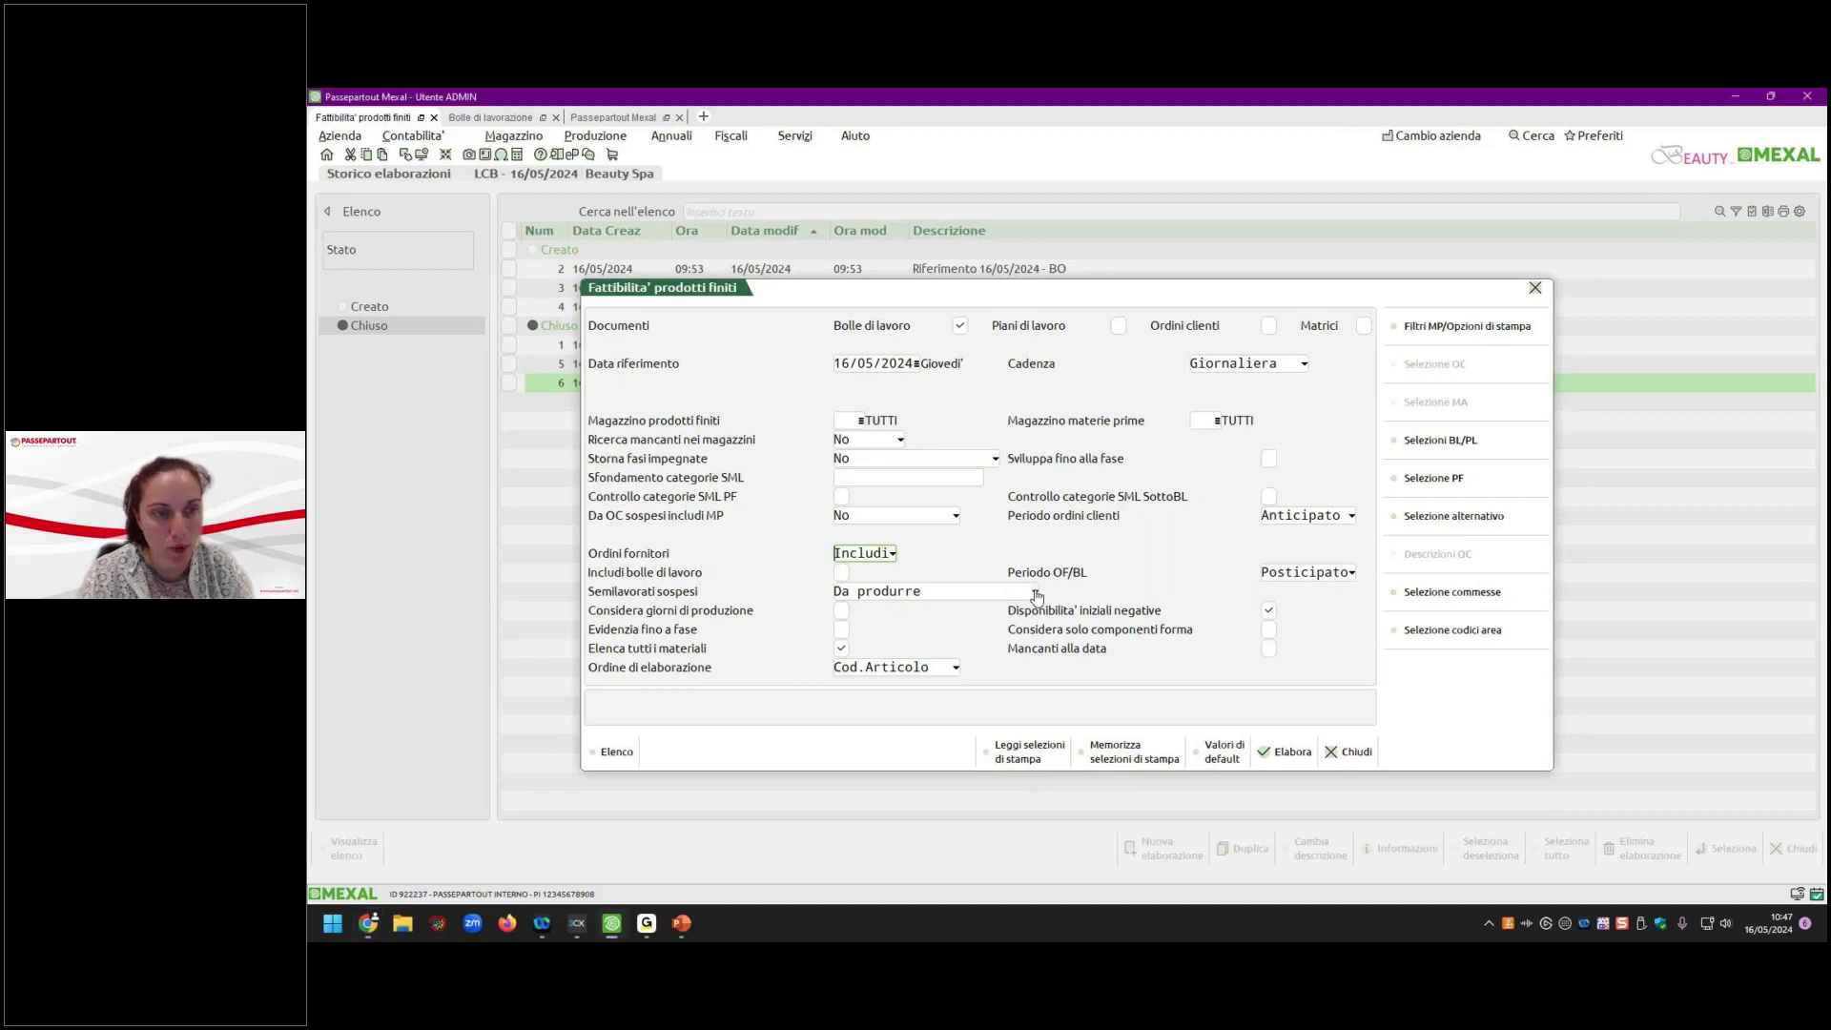
click(1035, 593)
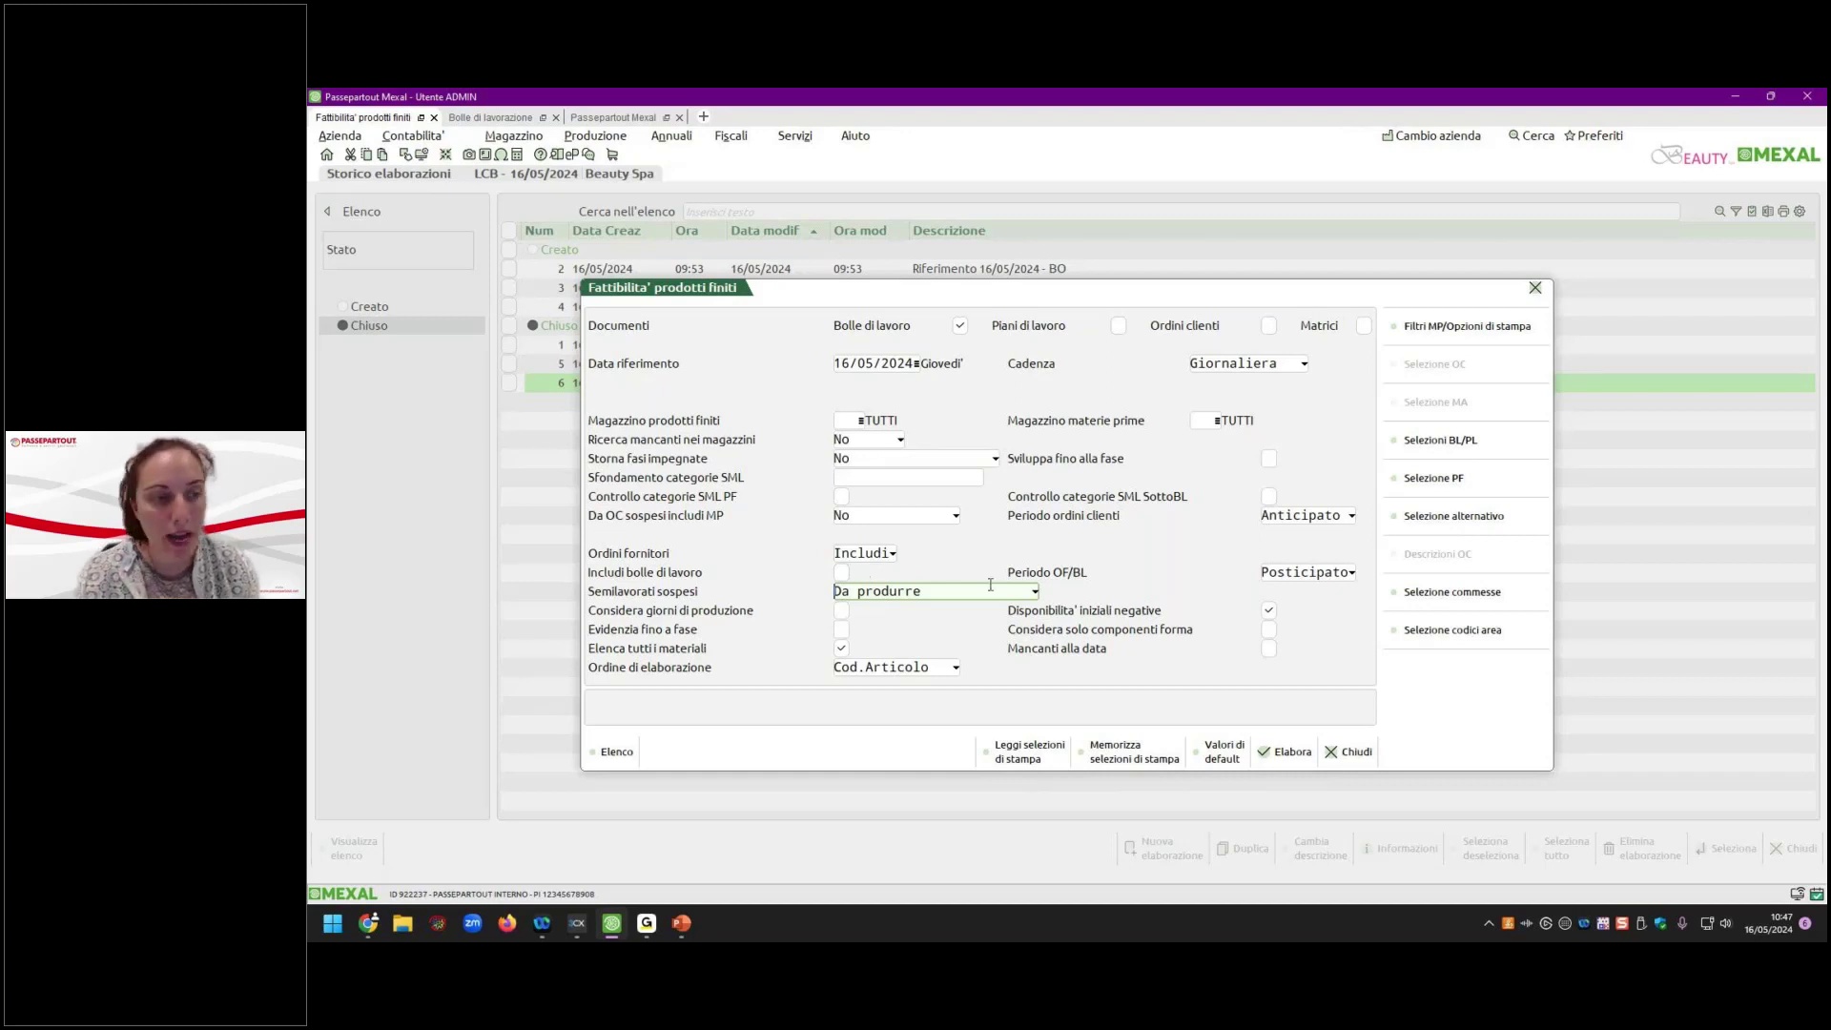
click(1035, 591)
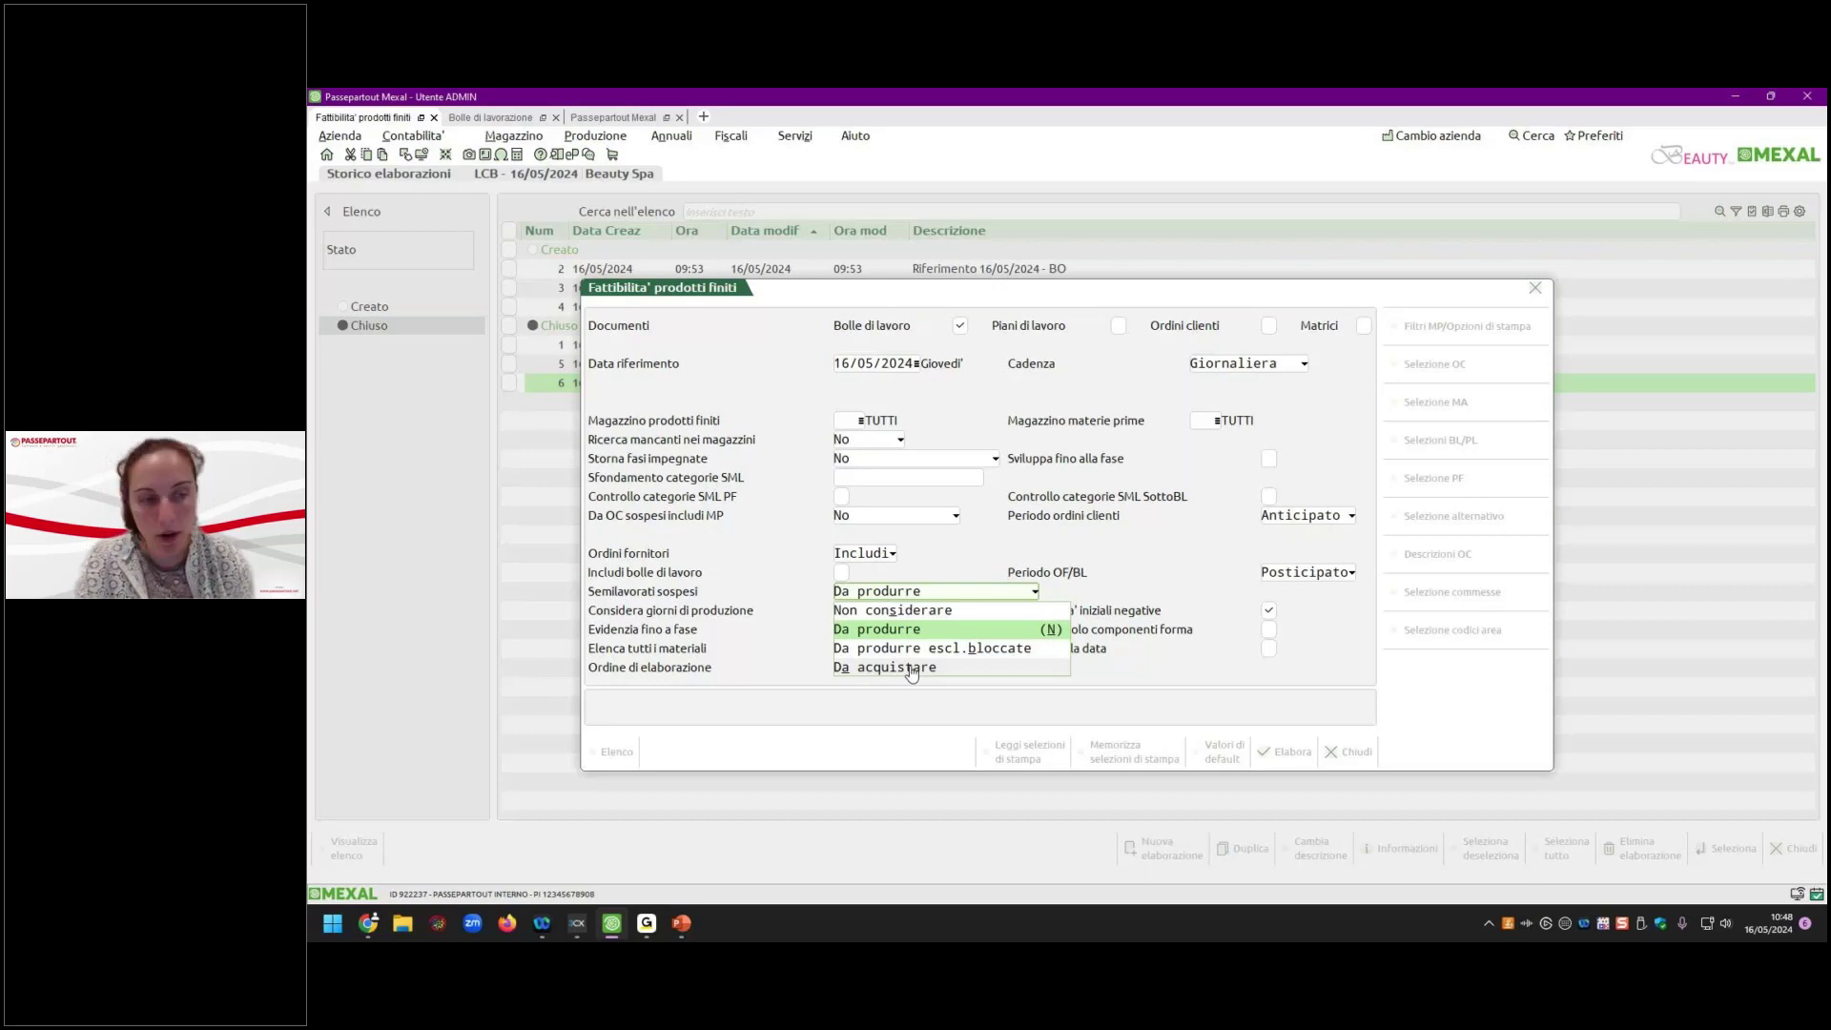
click(914, 632)
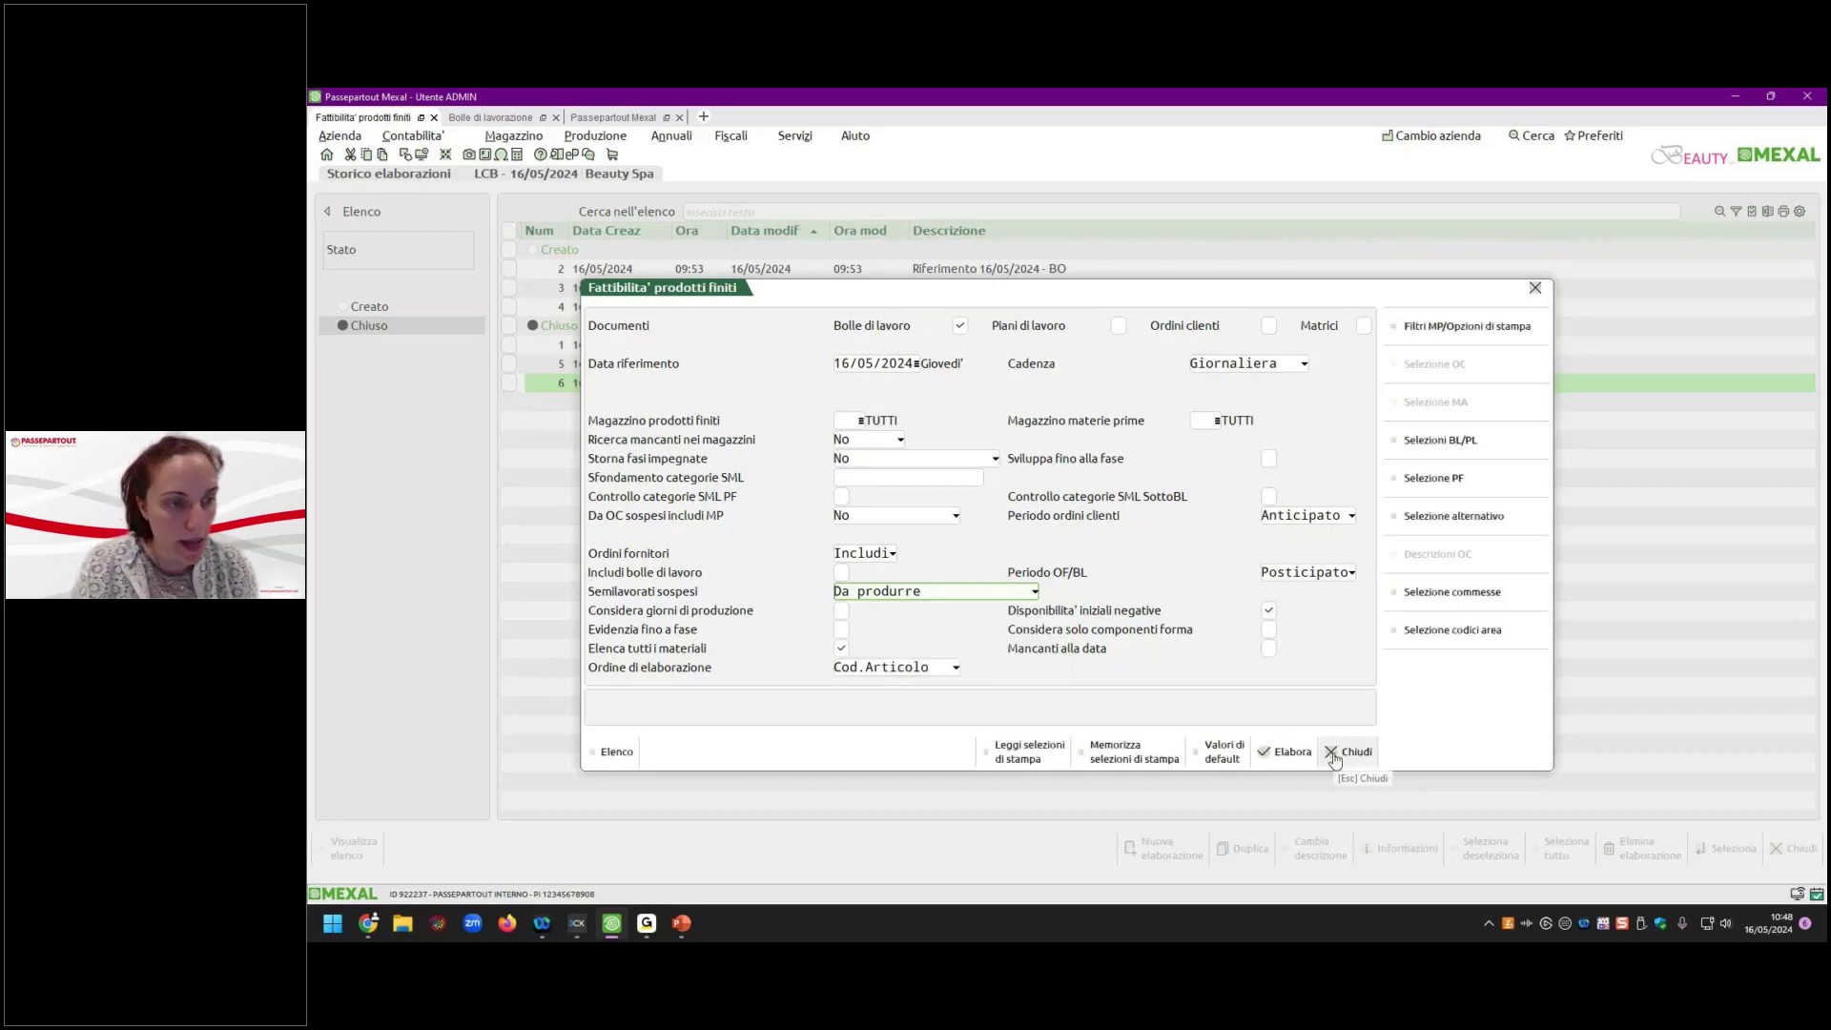
click(1283, 753)
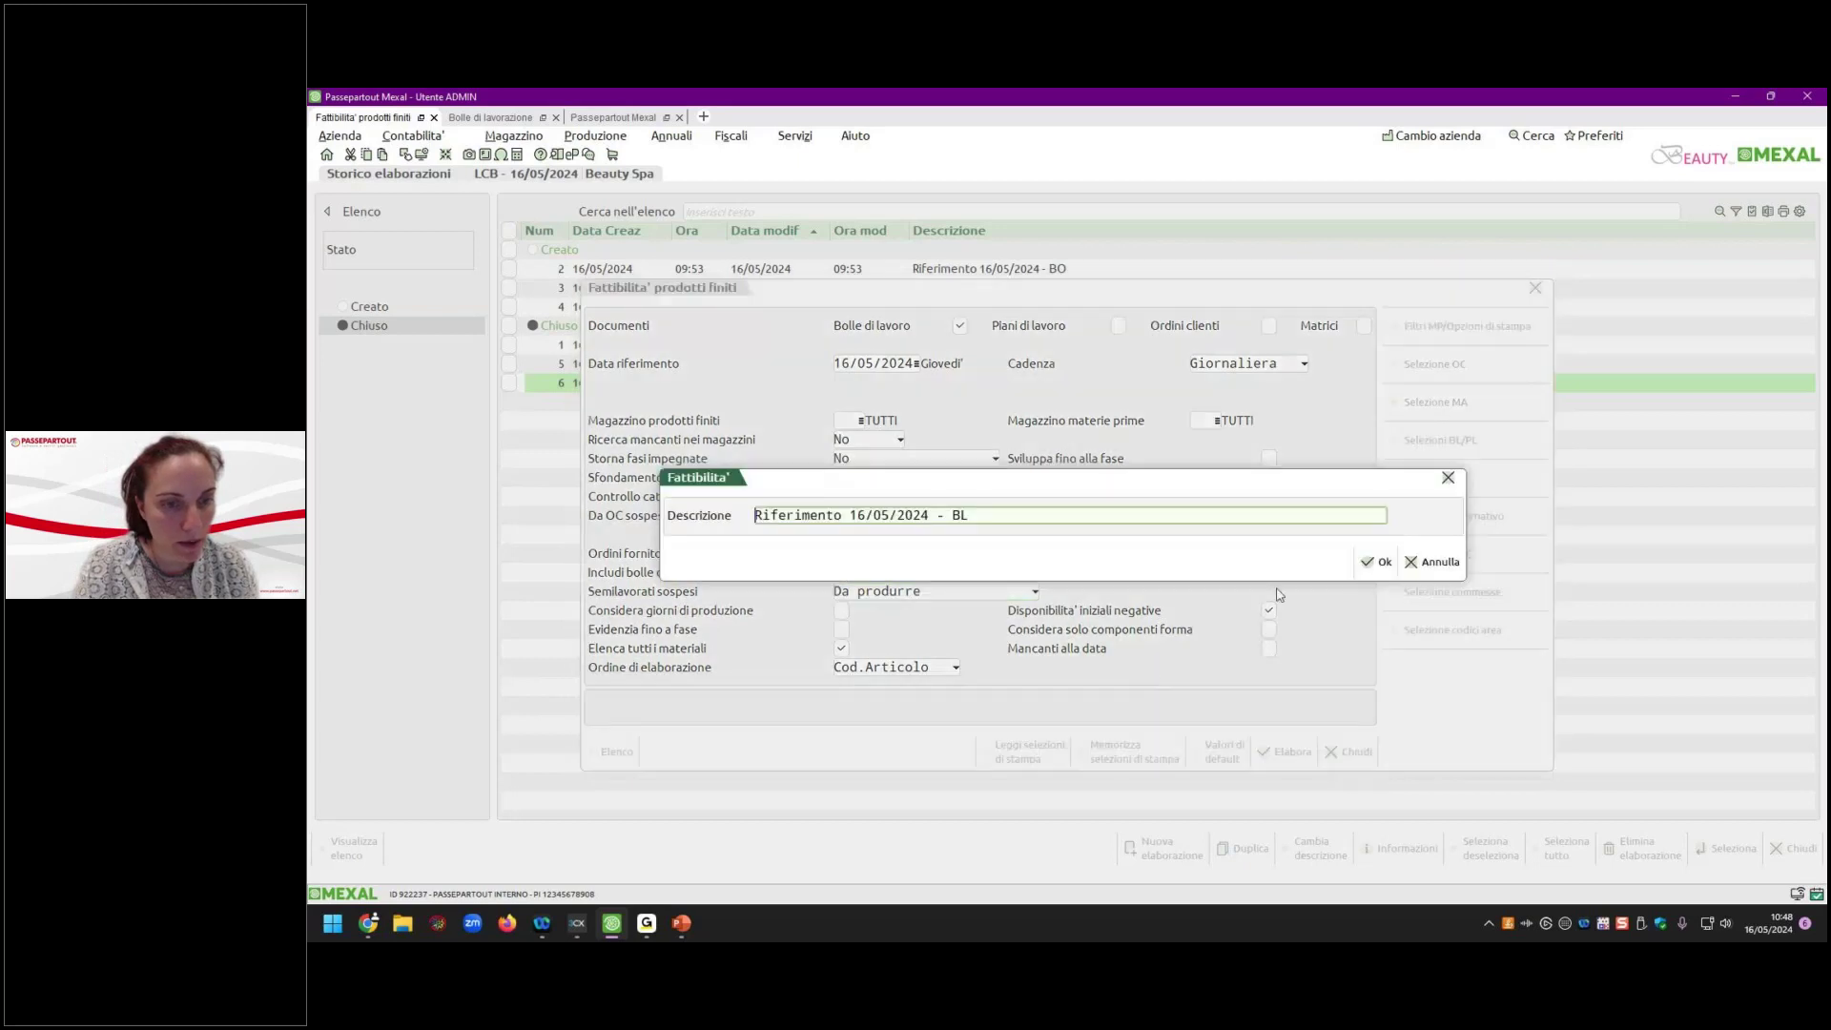
click(1373, 563)
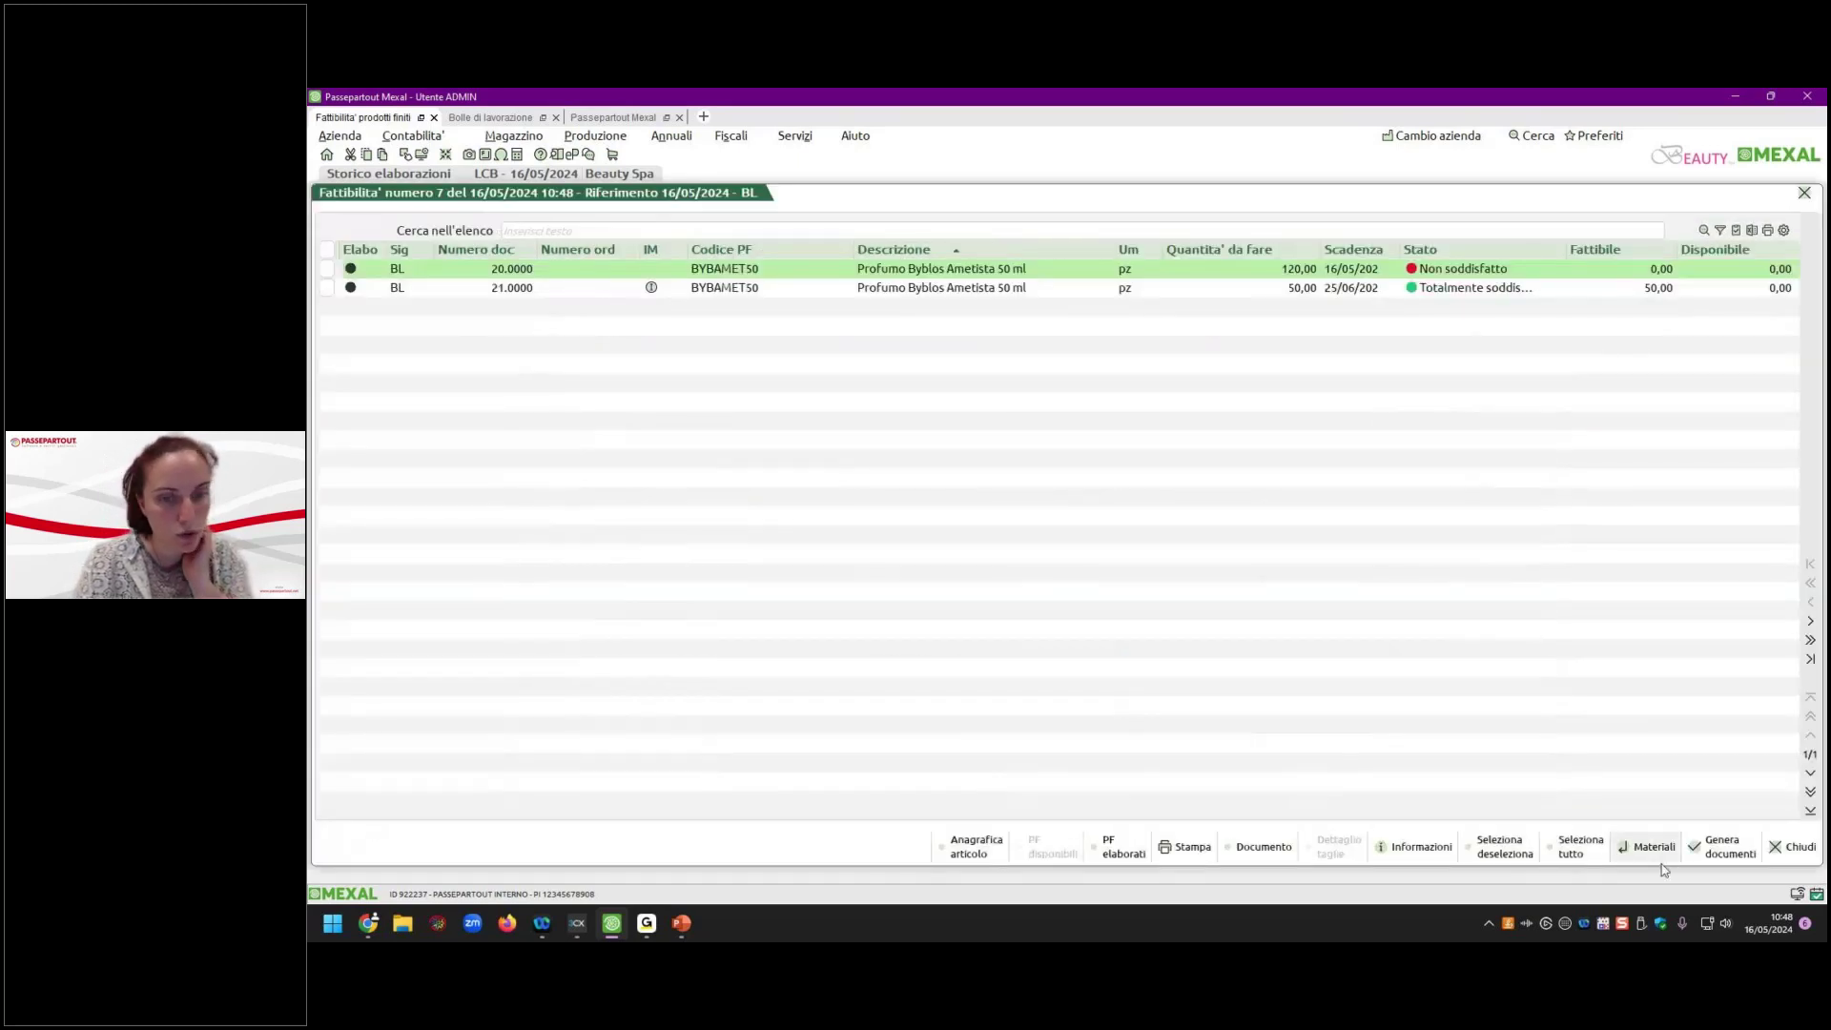
Start another feasibility run from the history and clear the work order number range in its BL/PL selections.
click(1793, 847)
click(1159, 849)
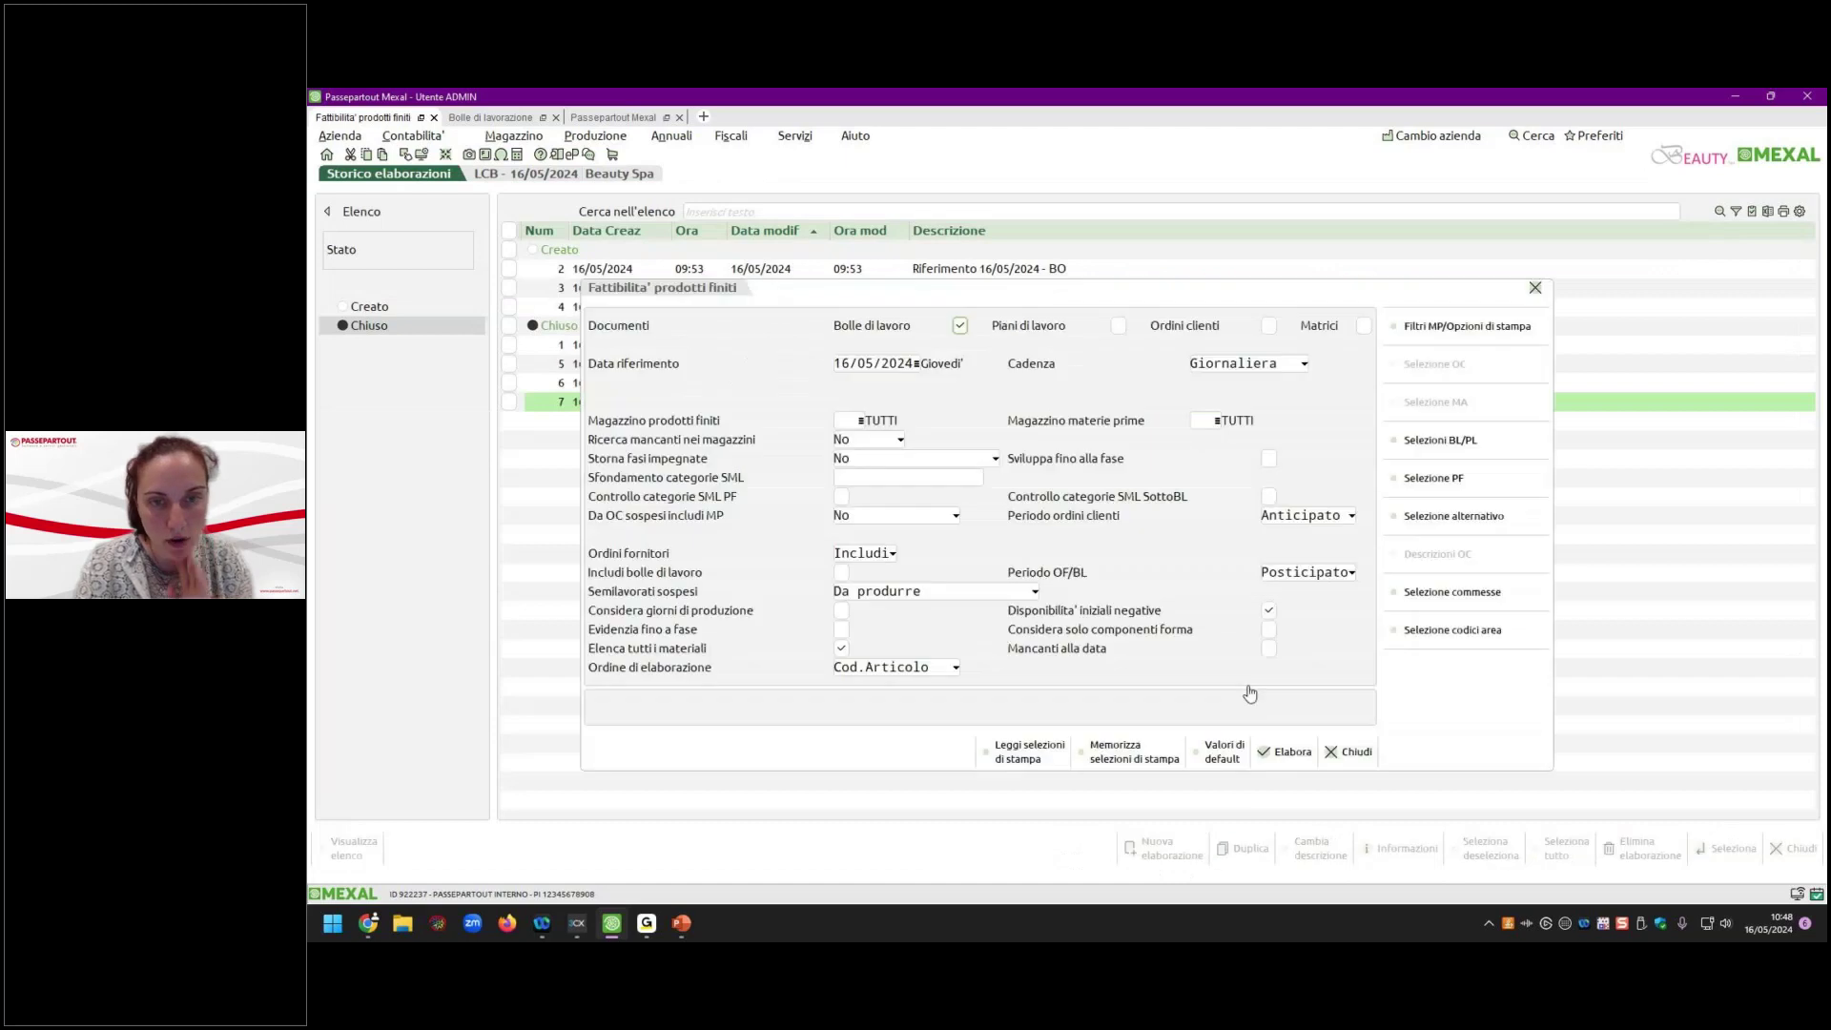
click(1440, 449)
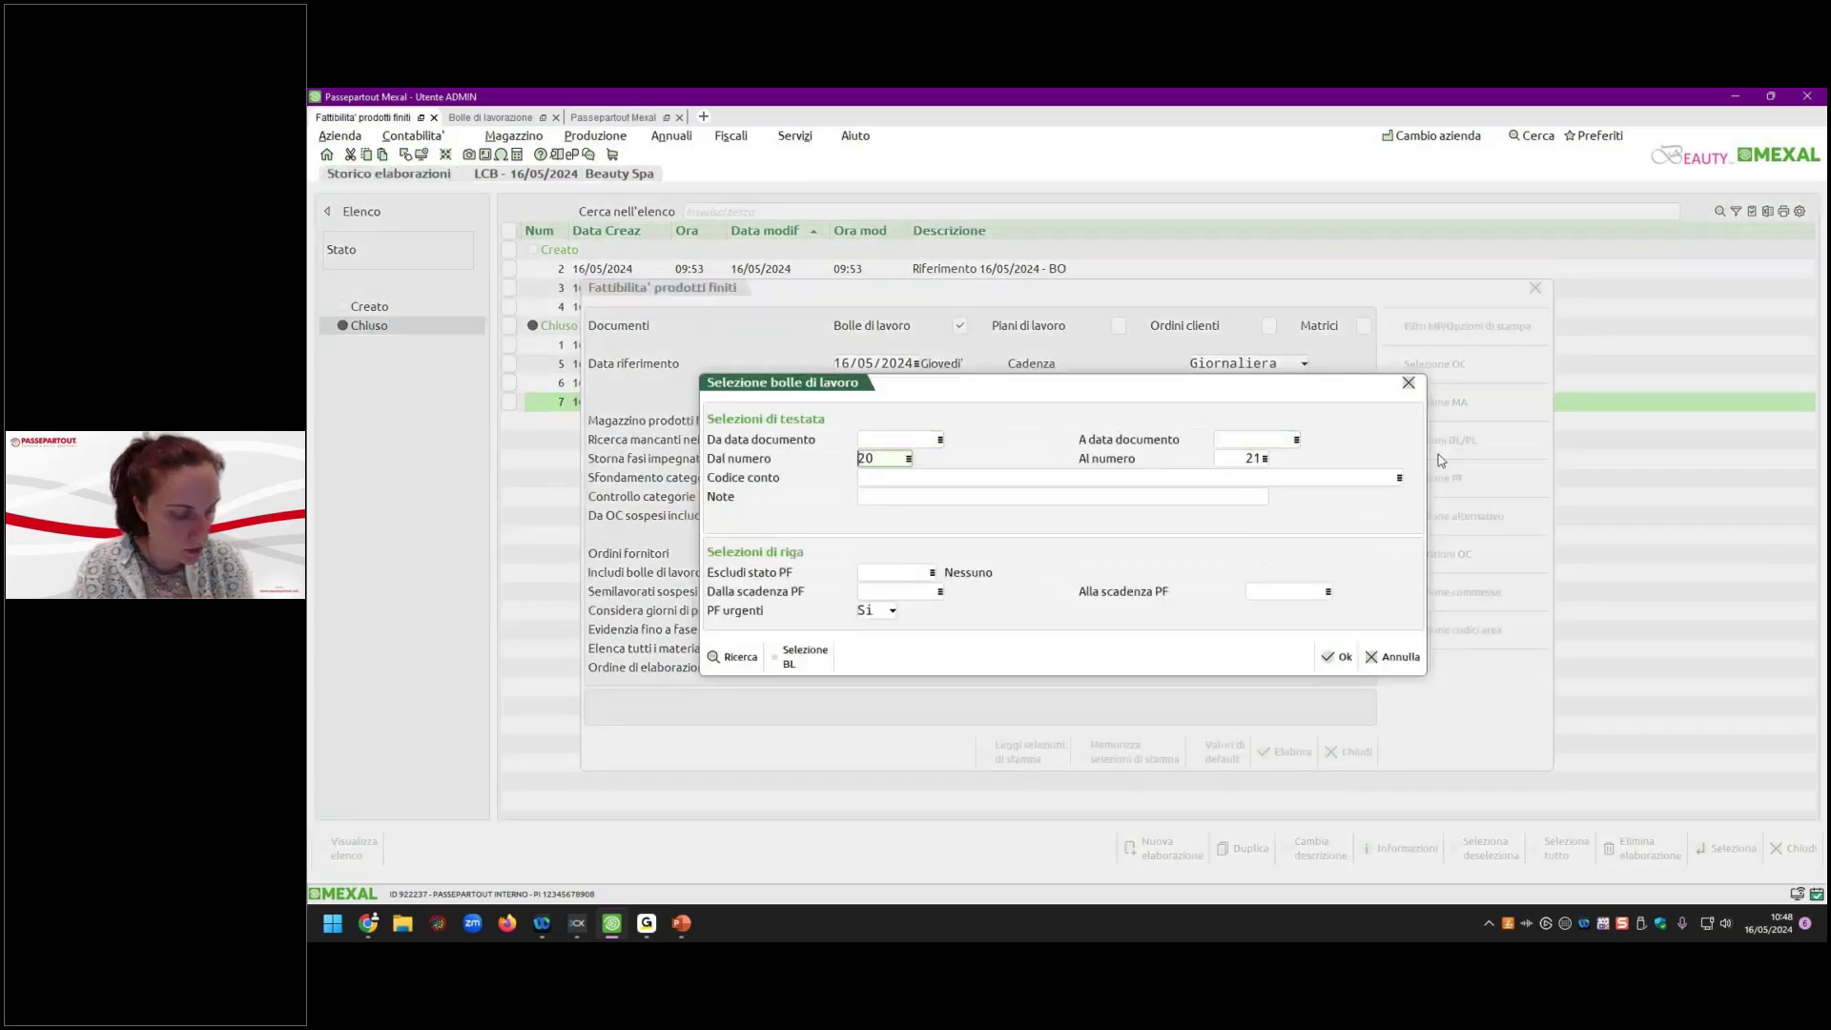
key(Delete)
key(Delete)
key(Tab)
key(Delete)
key(Delete)
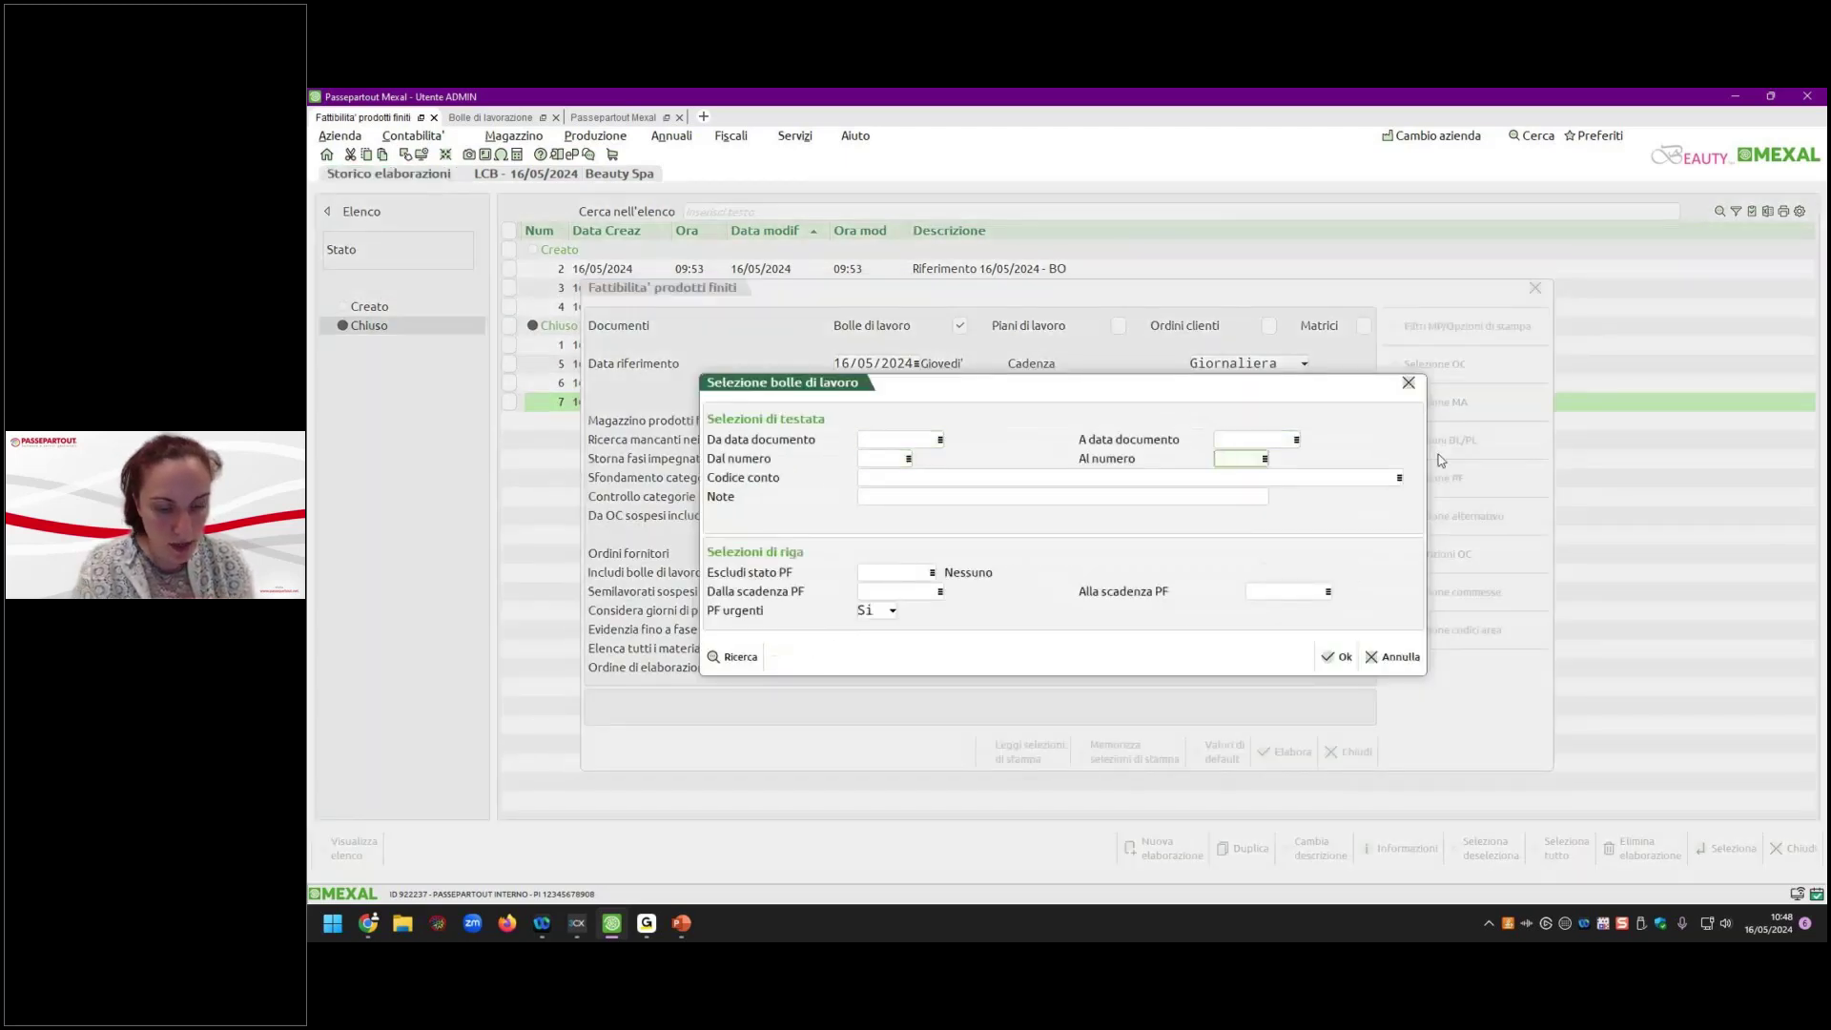
Process the unrestricted run with the proposed description, close its results, and reopen run 8 from the history.
key(F10)
key(F10)
key(F10)
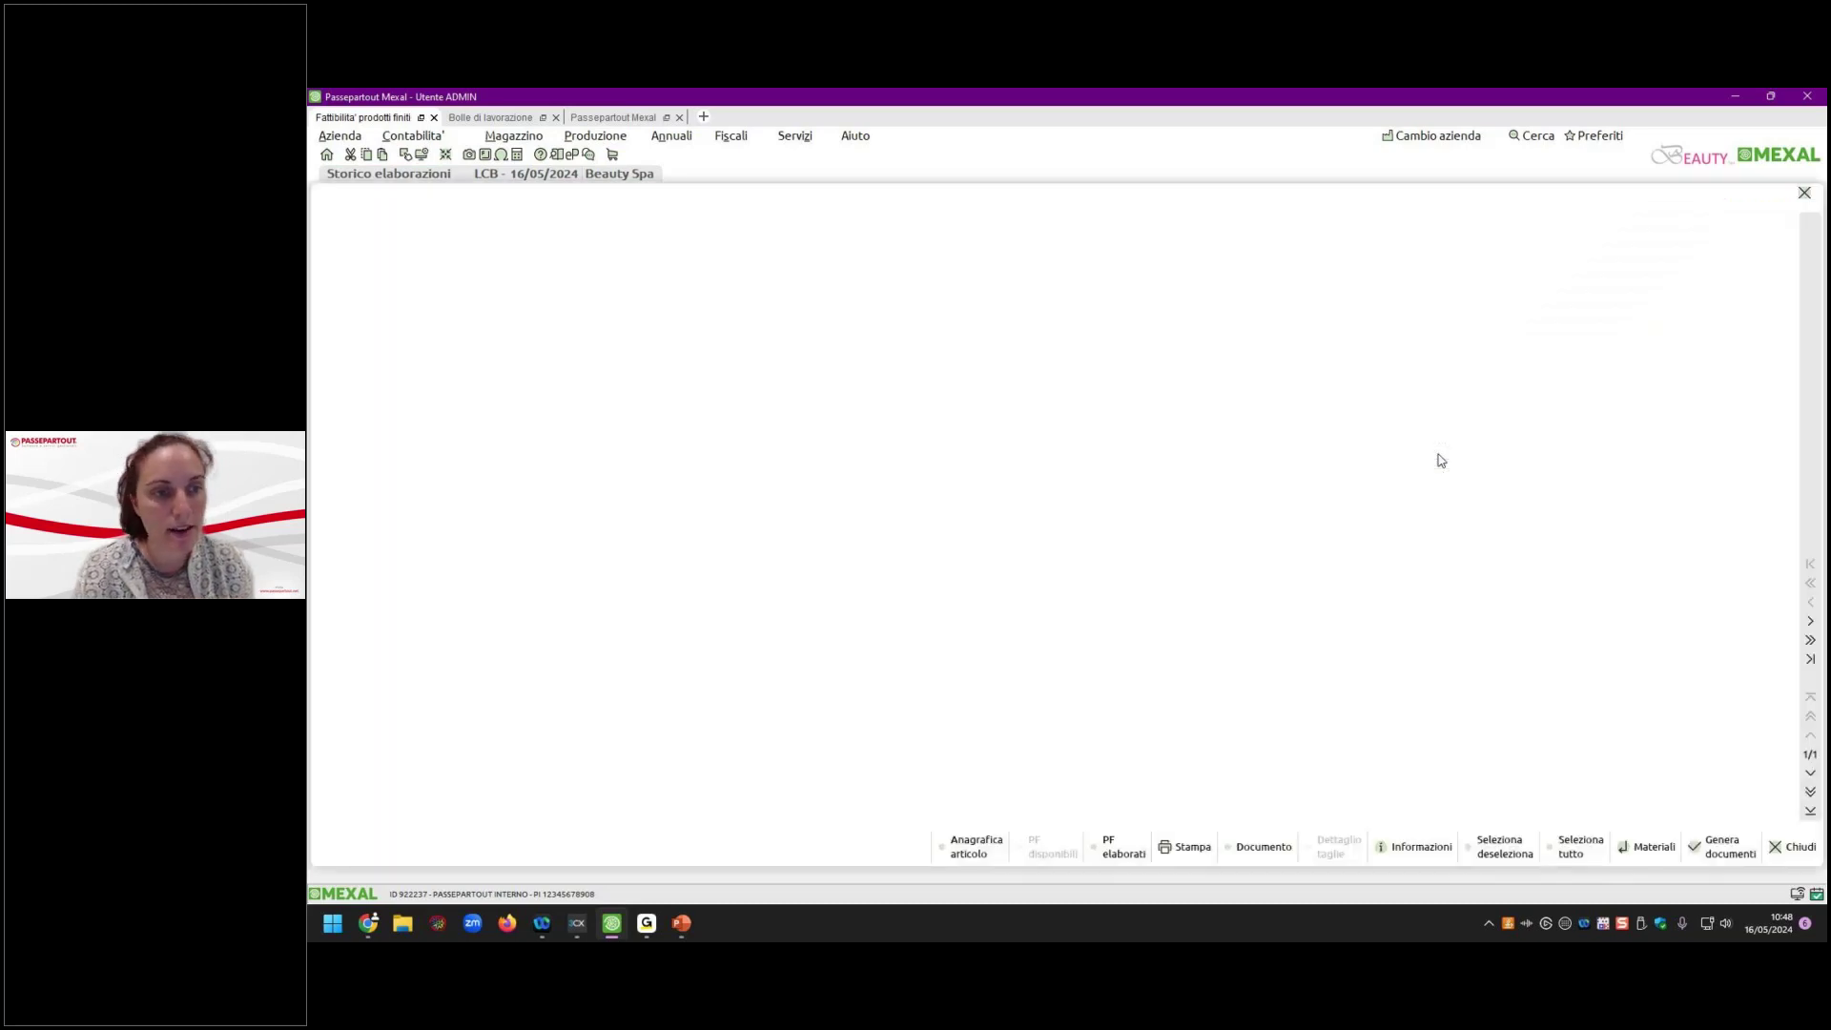
key(Escape)
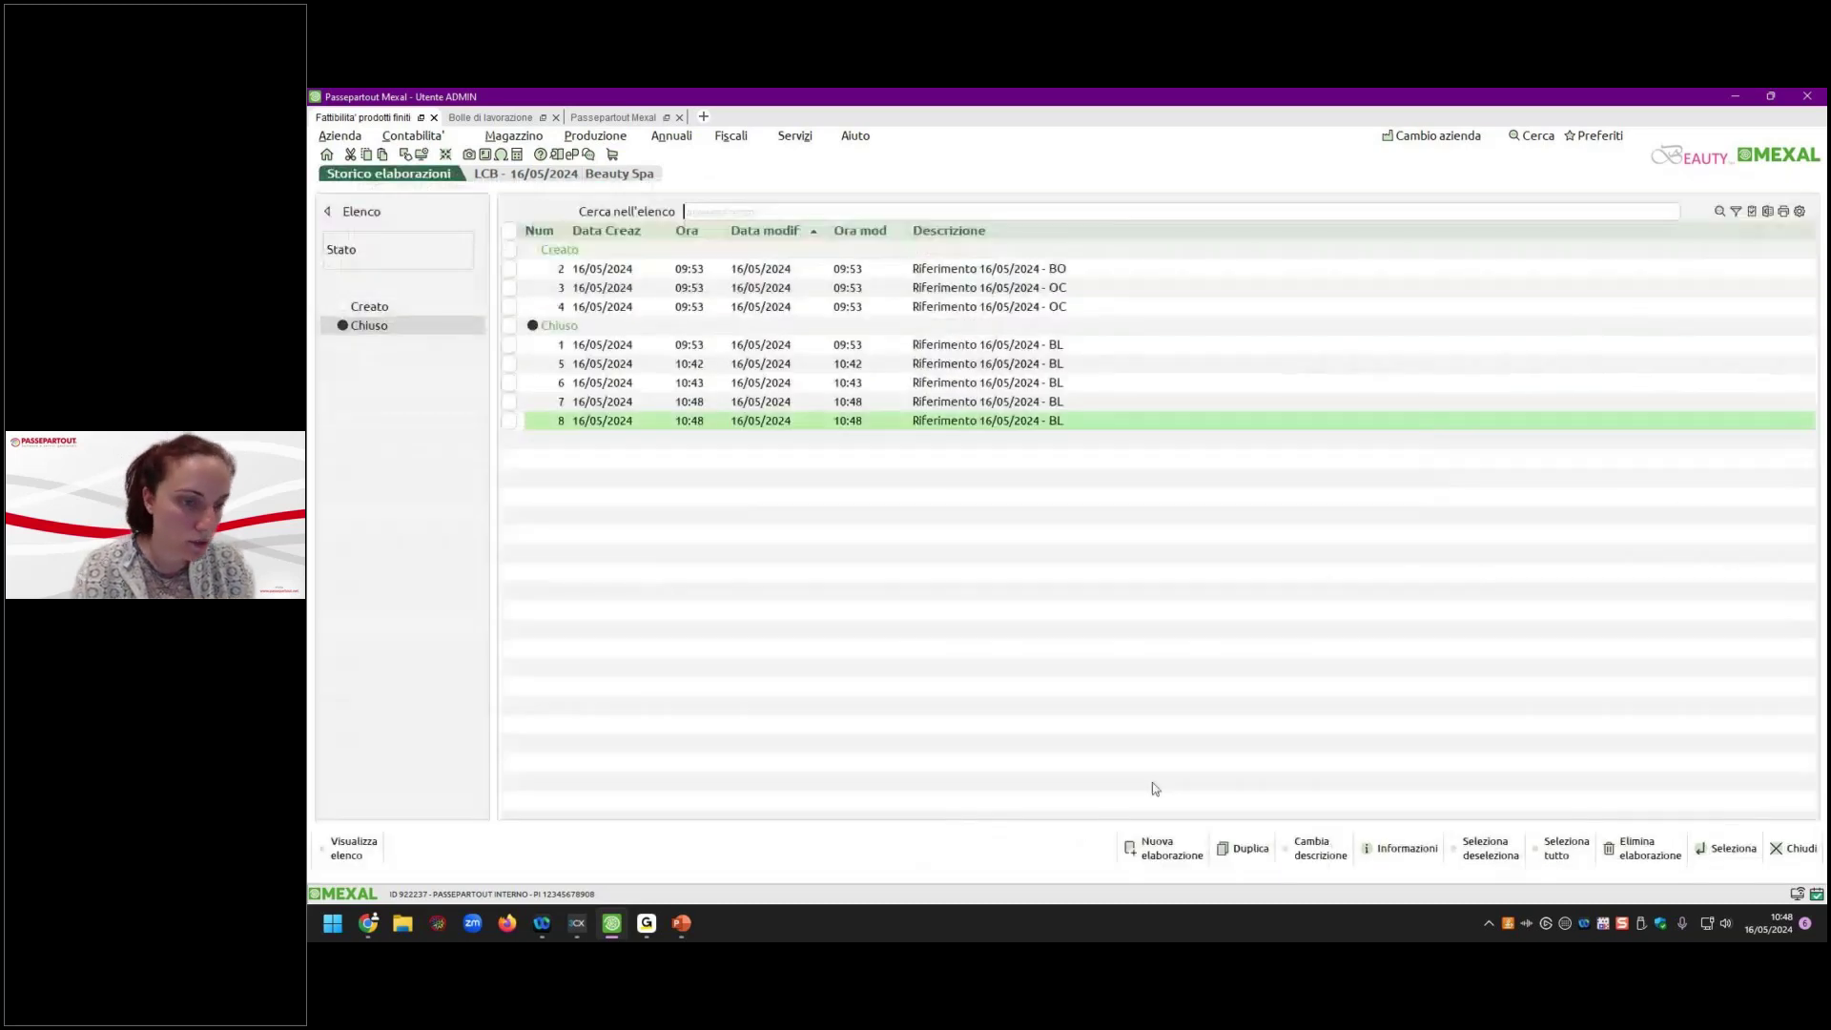
double_click(1049, 420)
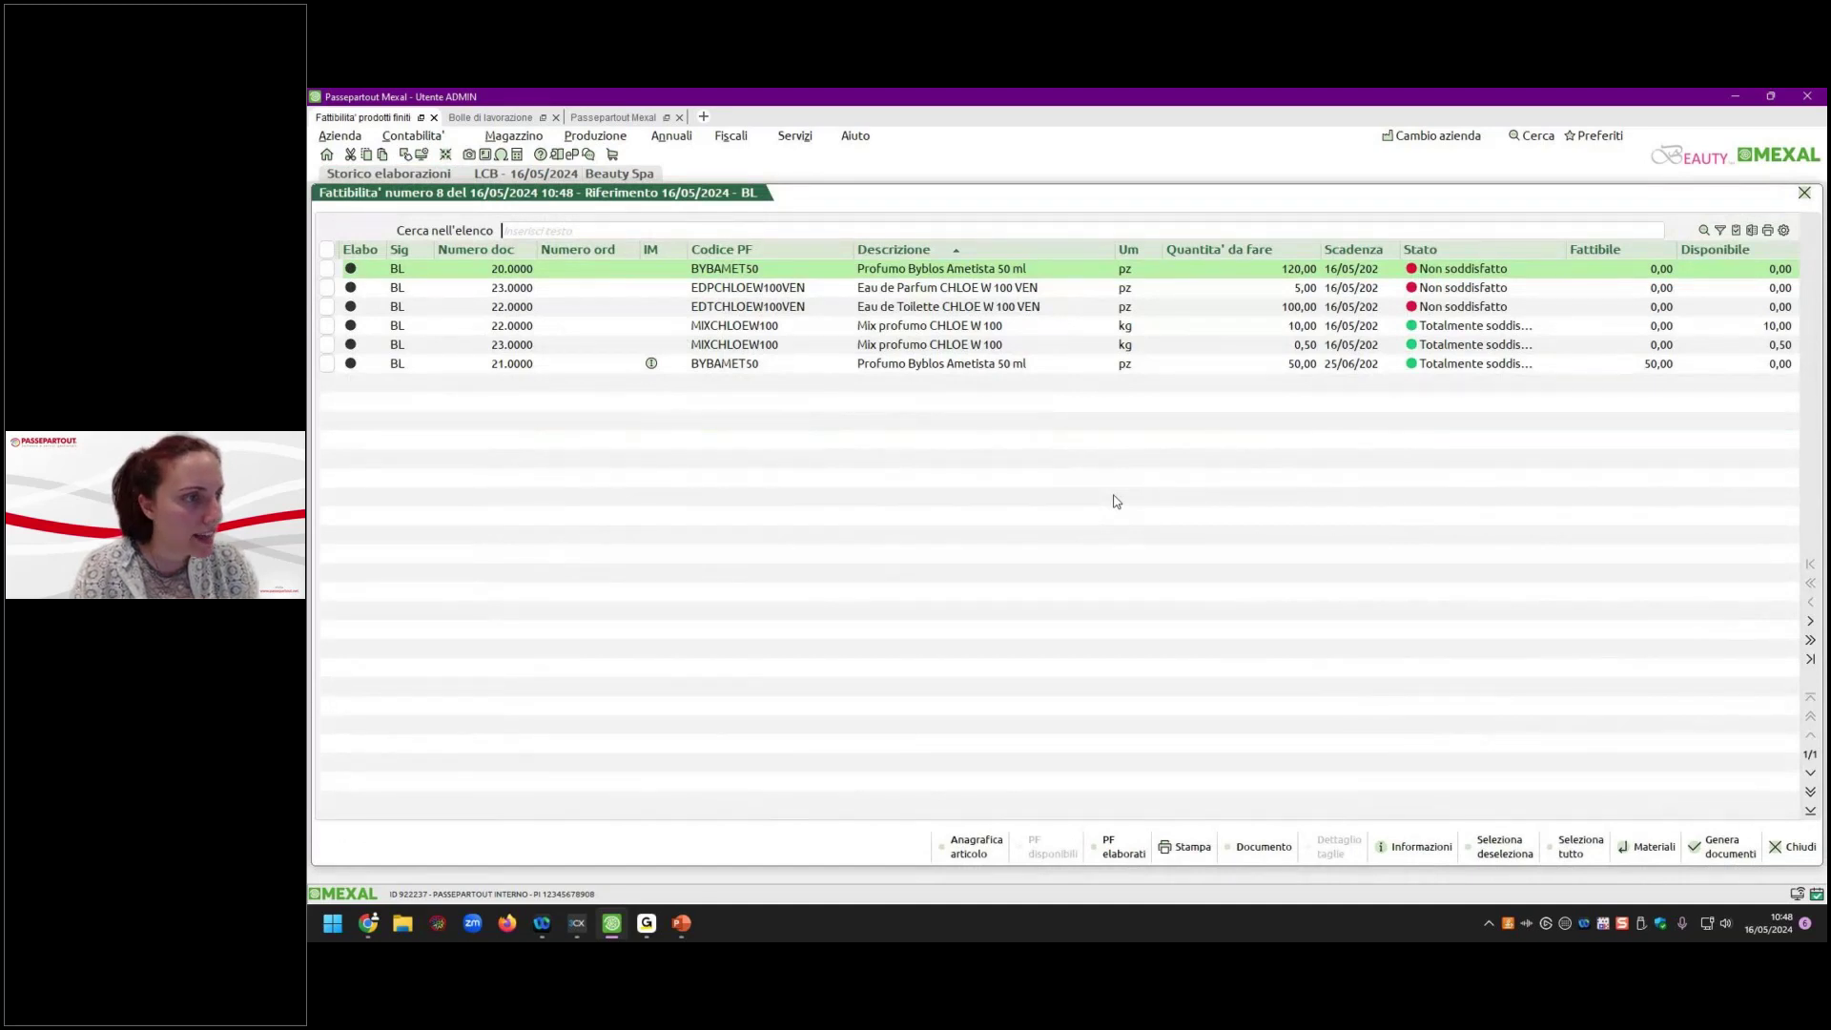
Sort the run 8 results by document number and compare the Eau de Toilette and Mix profumo rows of work order 22.
key(Down)
key(Down)
key(Down)
key(Up)
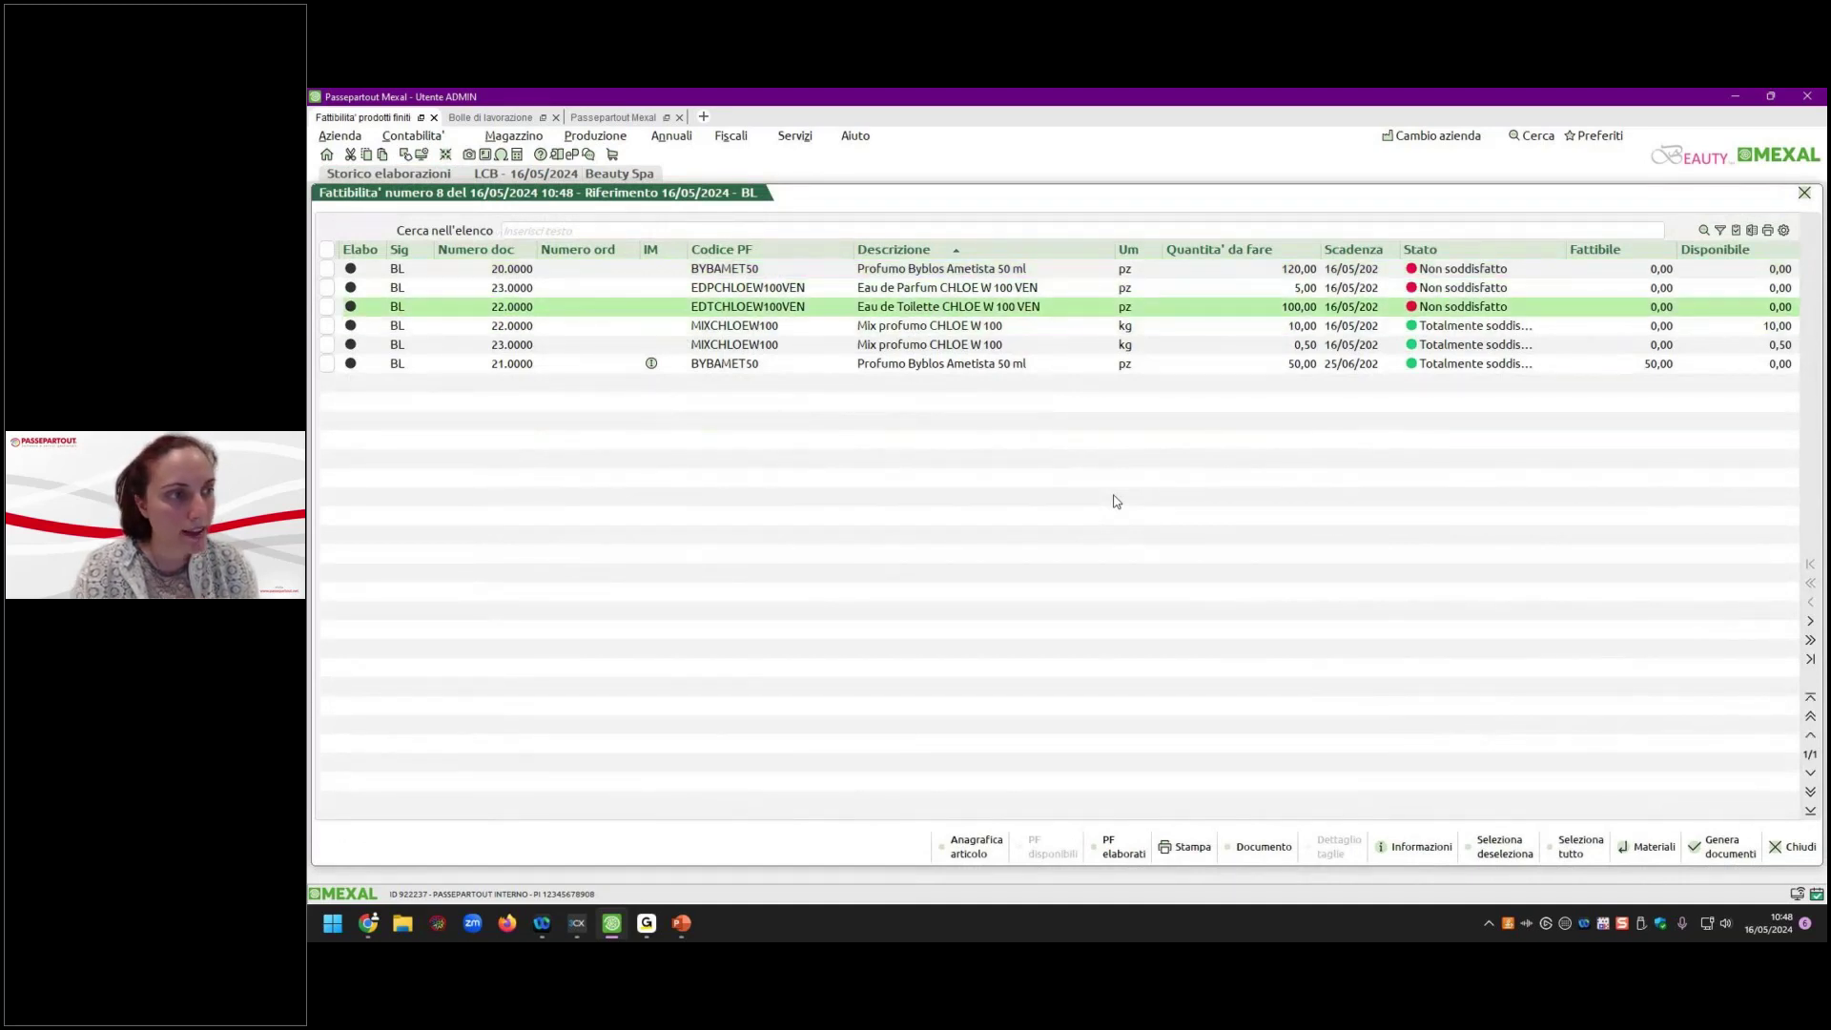
click(476, 249)
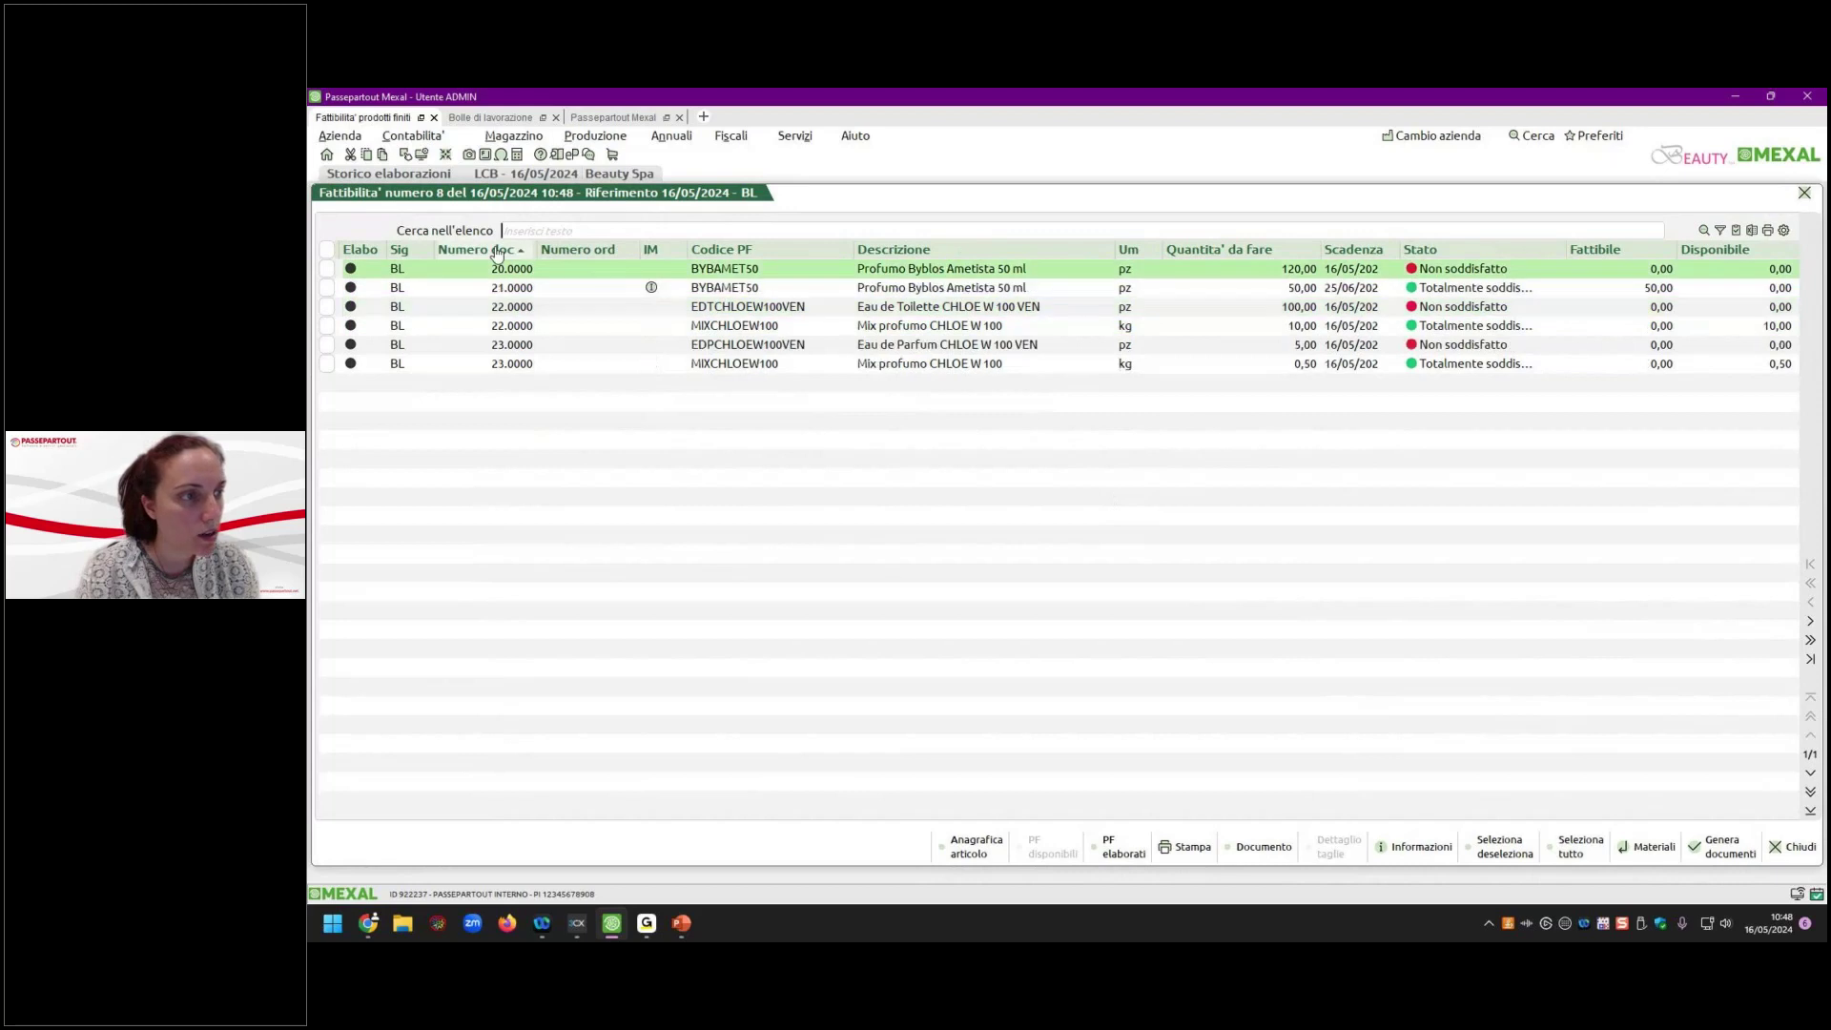
key(Down)
key(Down)
key(Down)
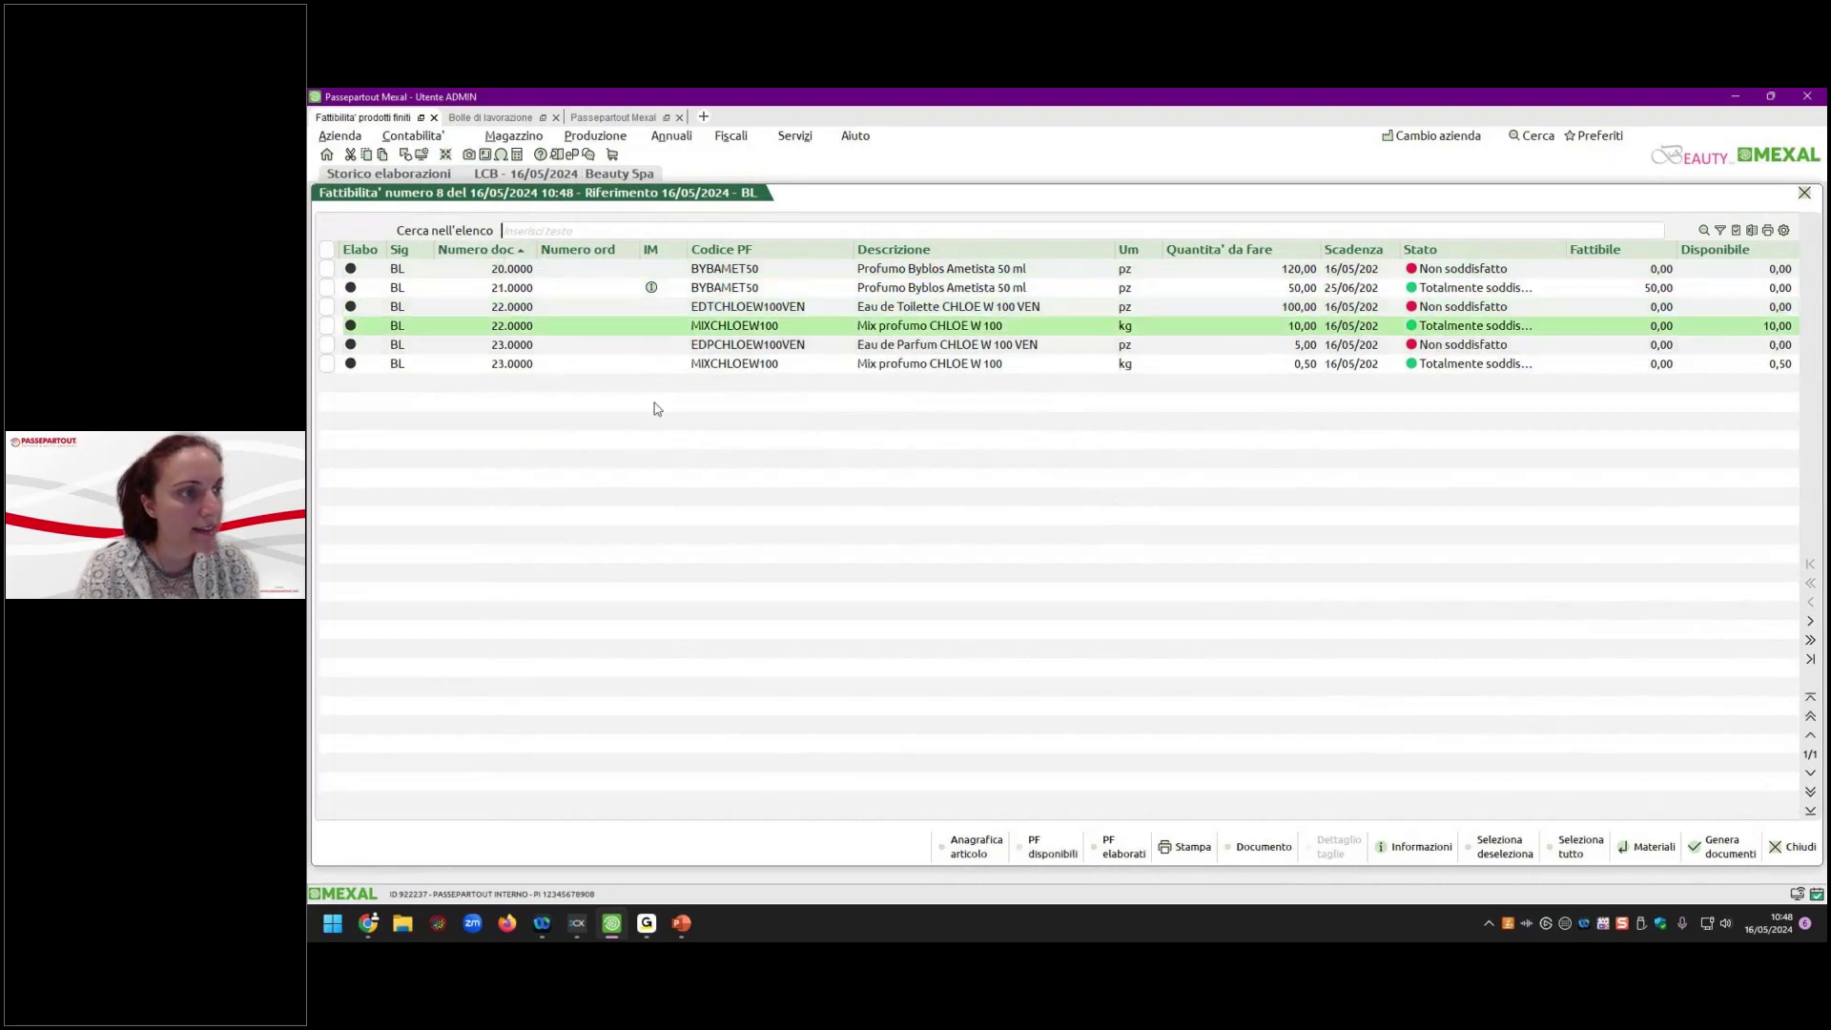
key(Up)
key(Down)
key(Up)
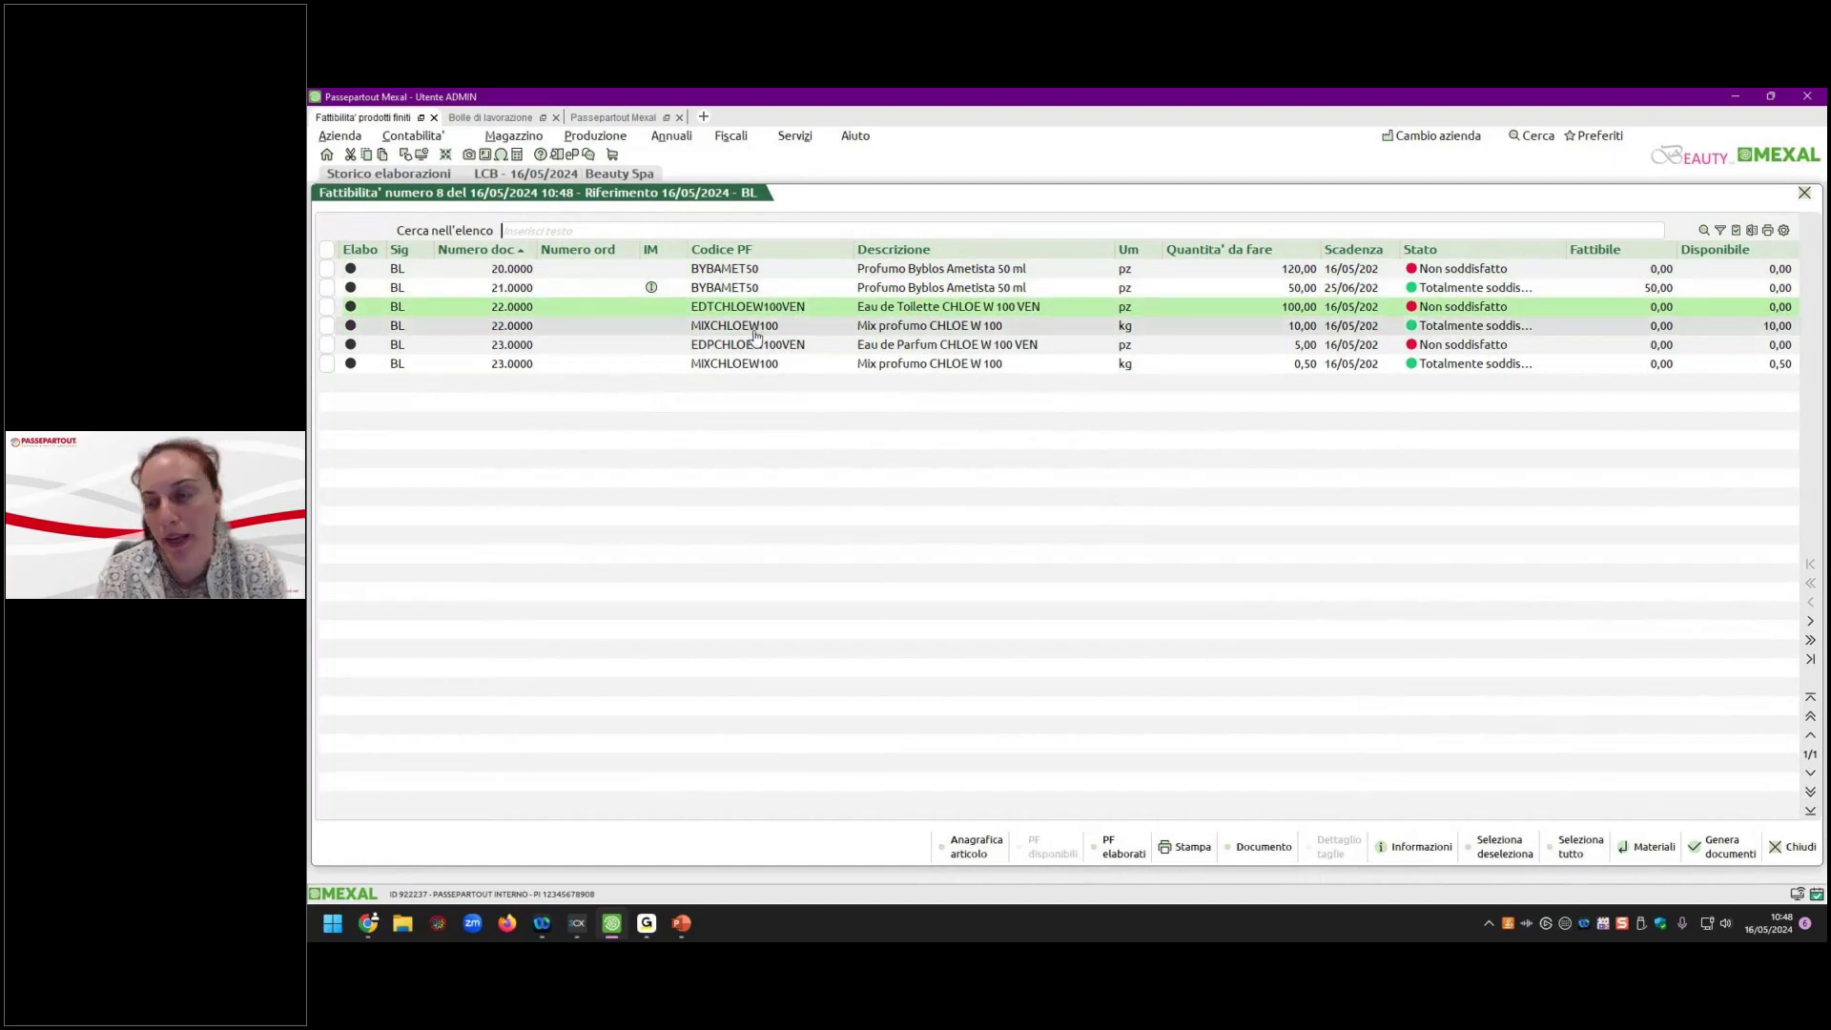
Open work order 22, inspect its Eau de Toilette row and pending semi-finished products (SML Sospesi), and return to the run 8 results.
click(511, 119)
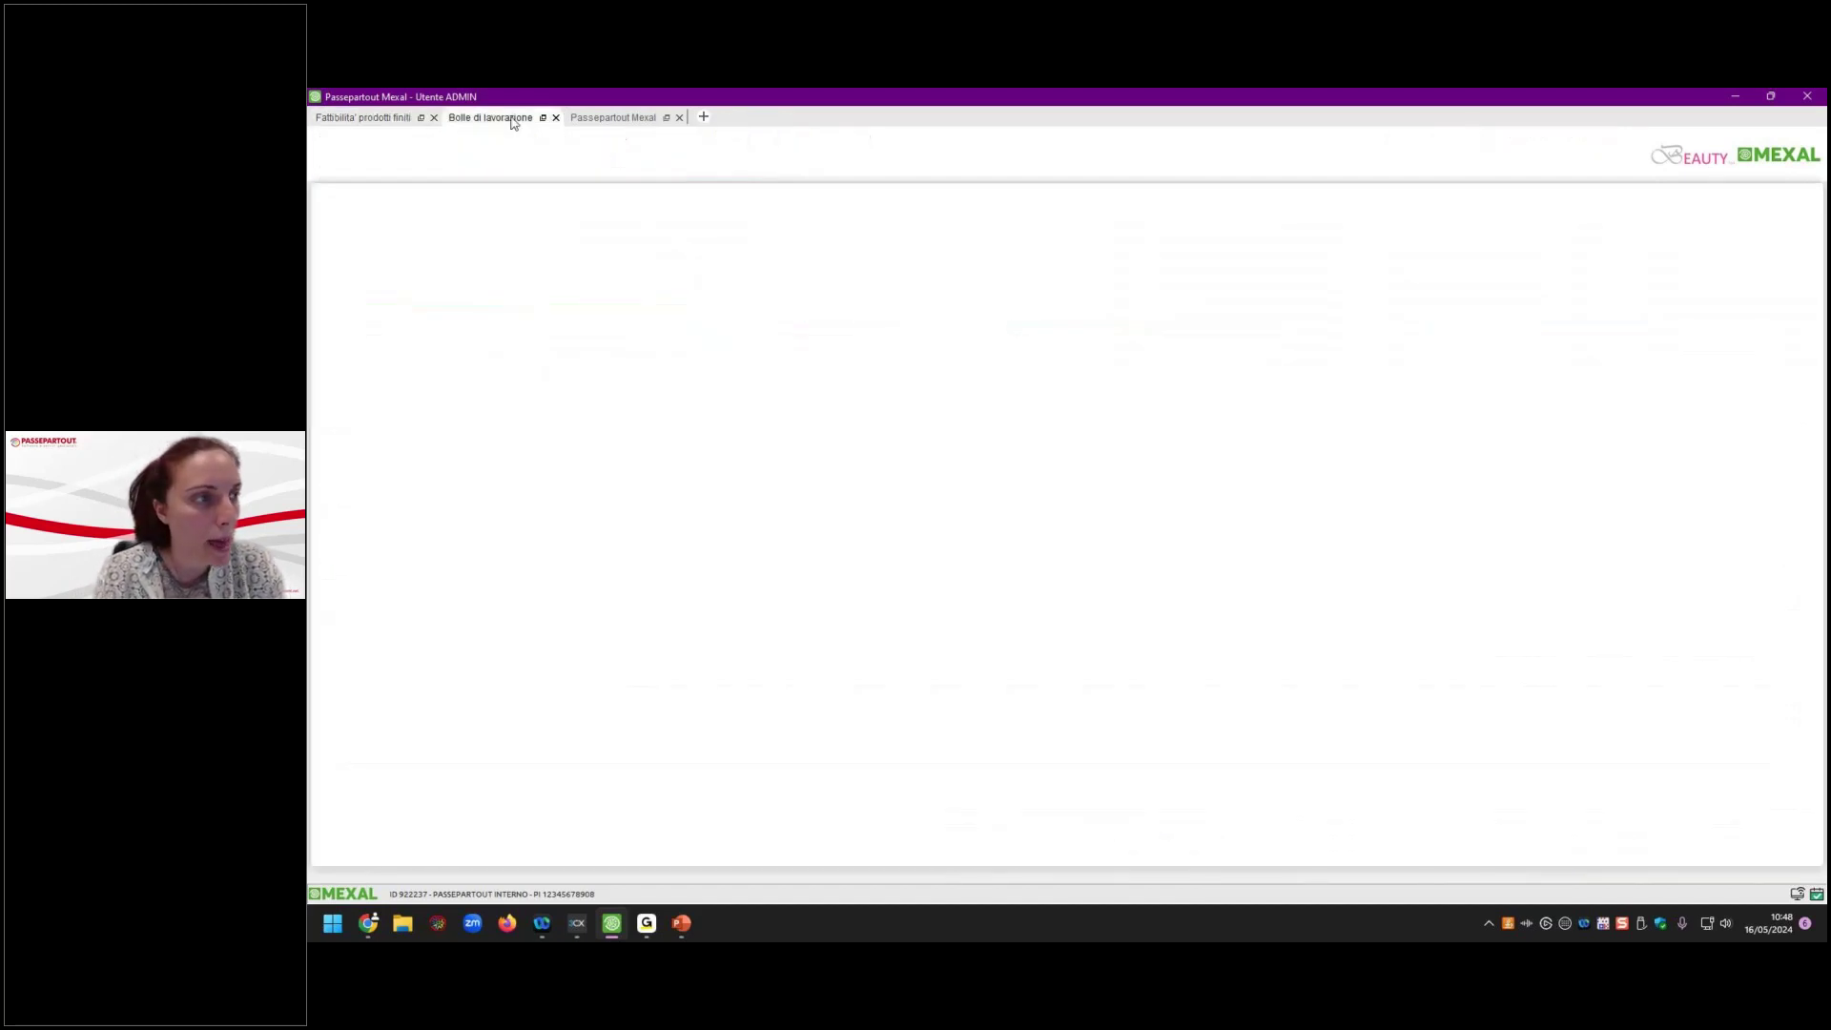
key(Up)
key(Up)
key(Return)
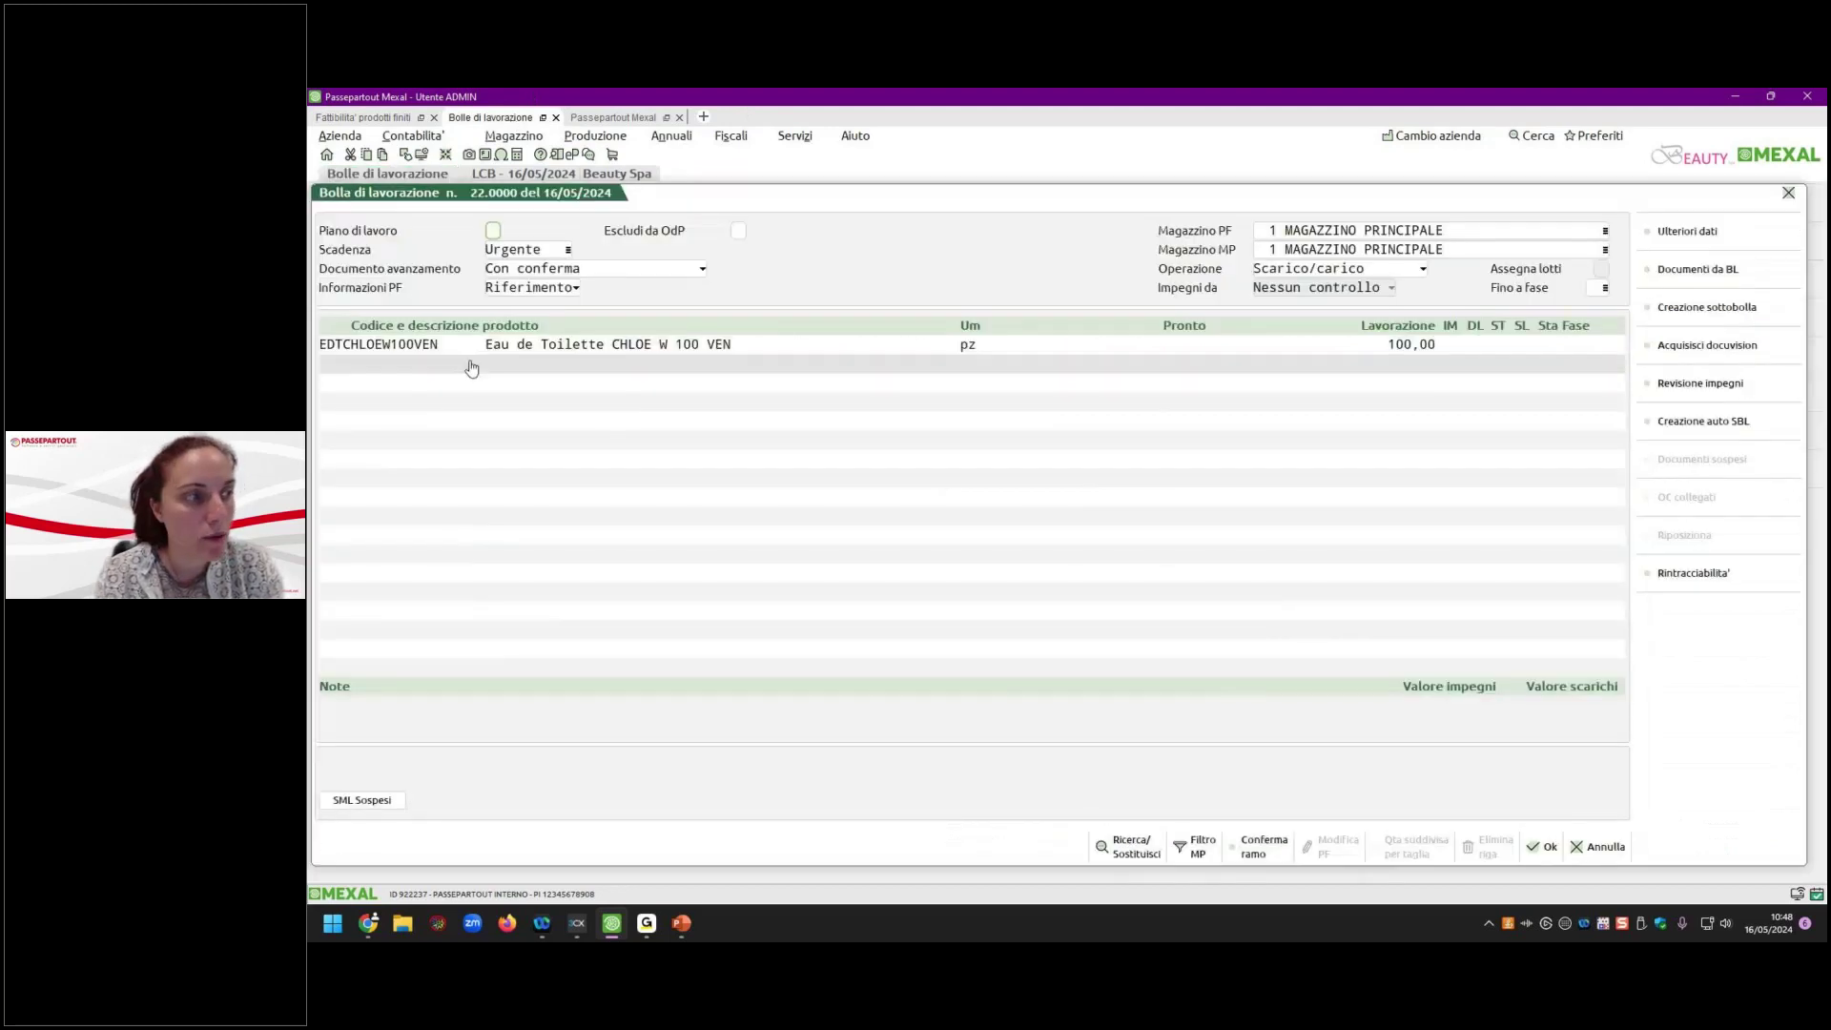
click(363, 117)
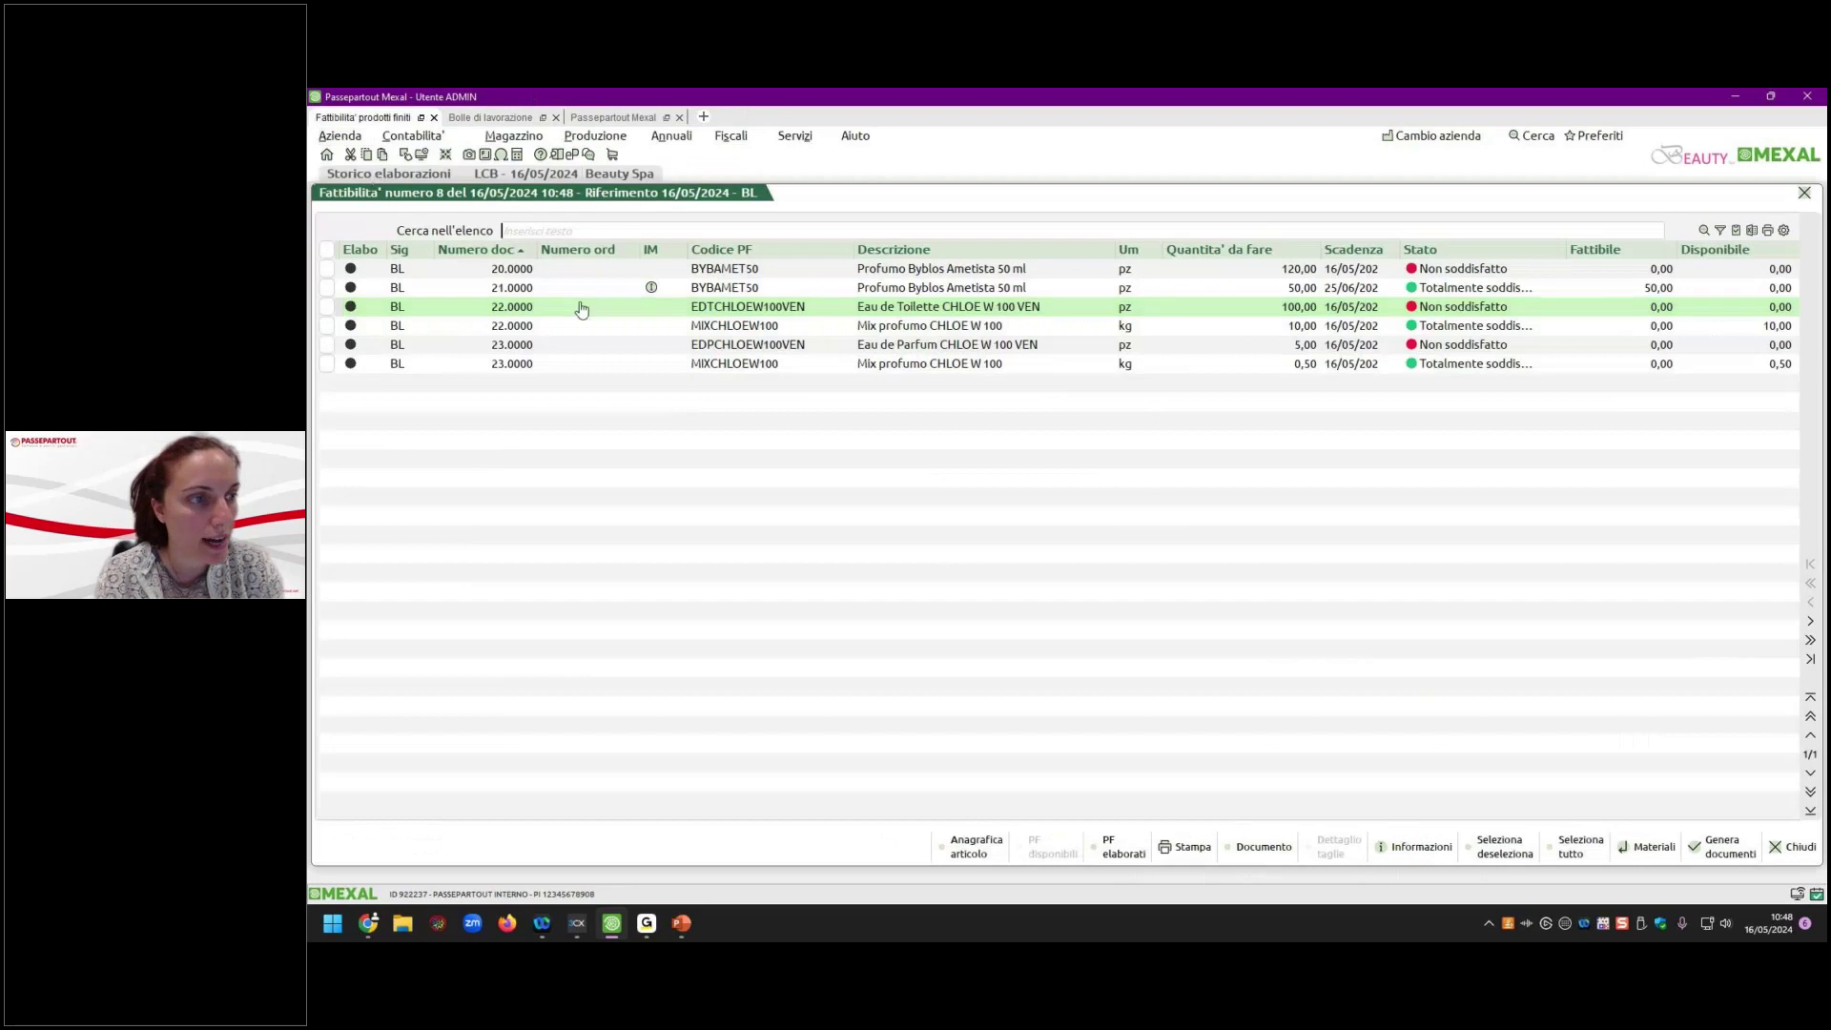
double_click(706, 313)
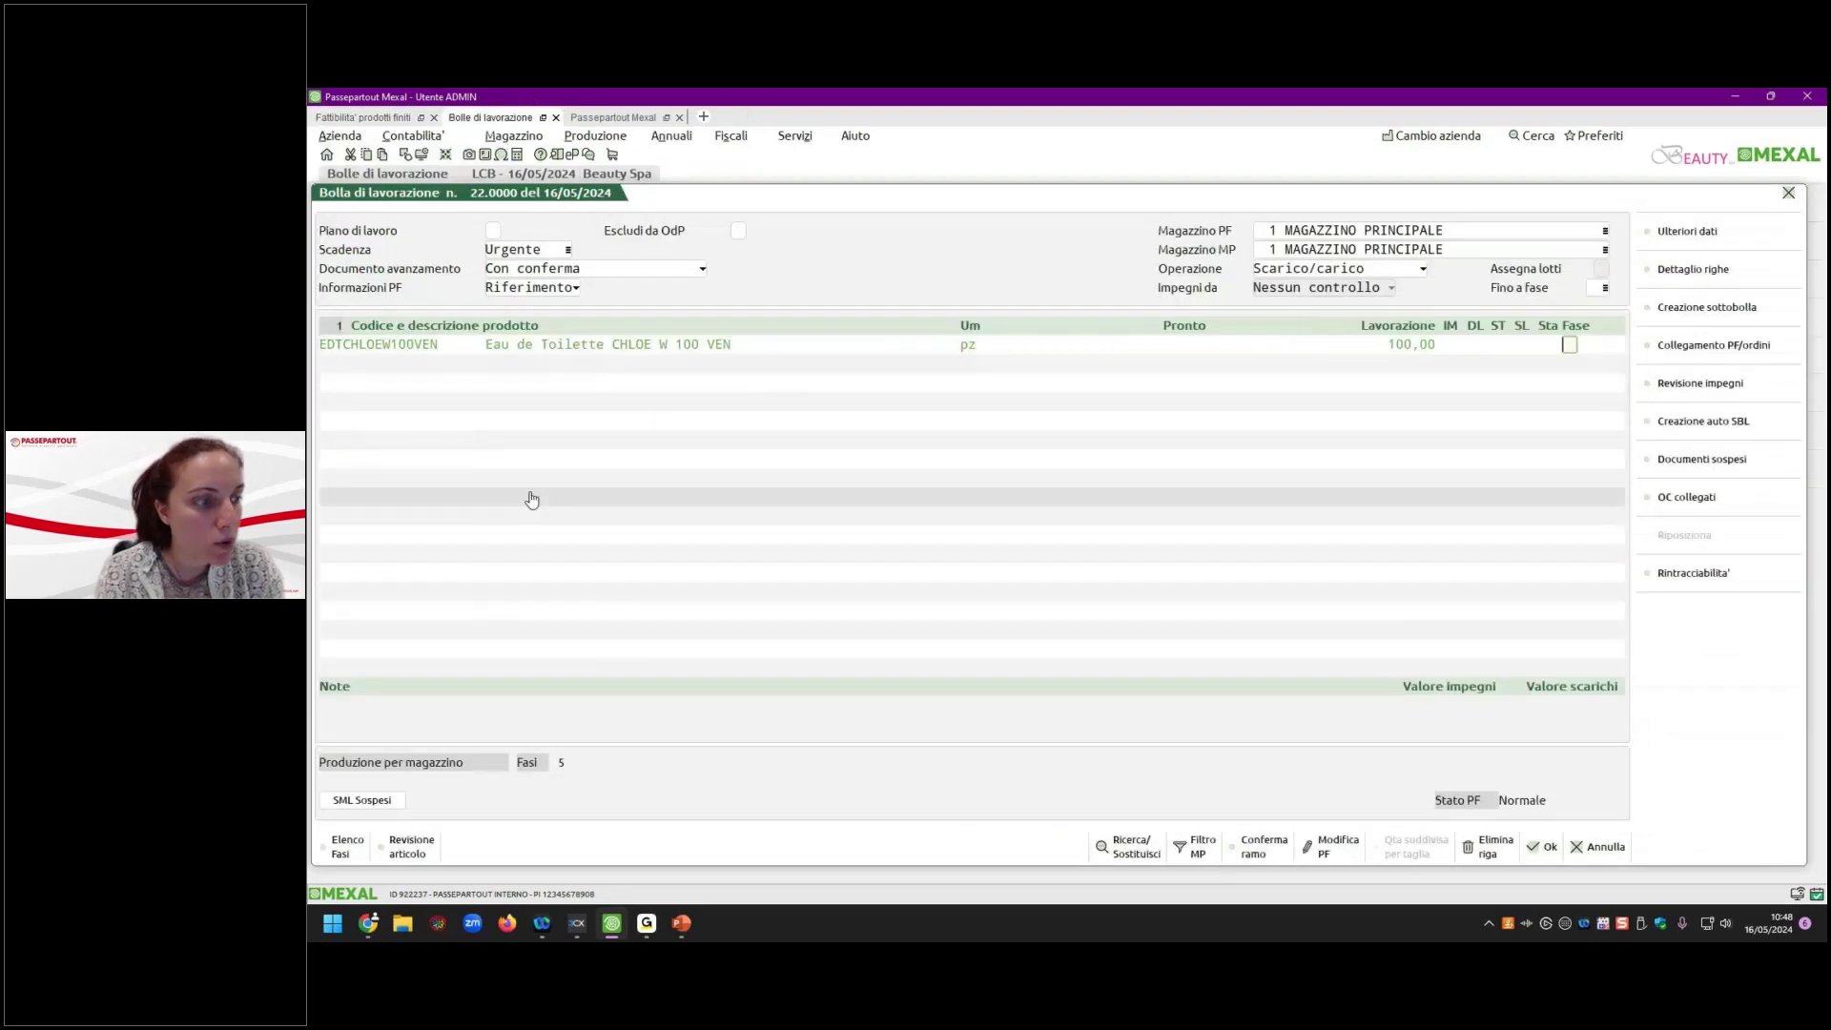
click(359, 801)
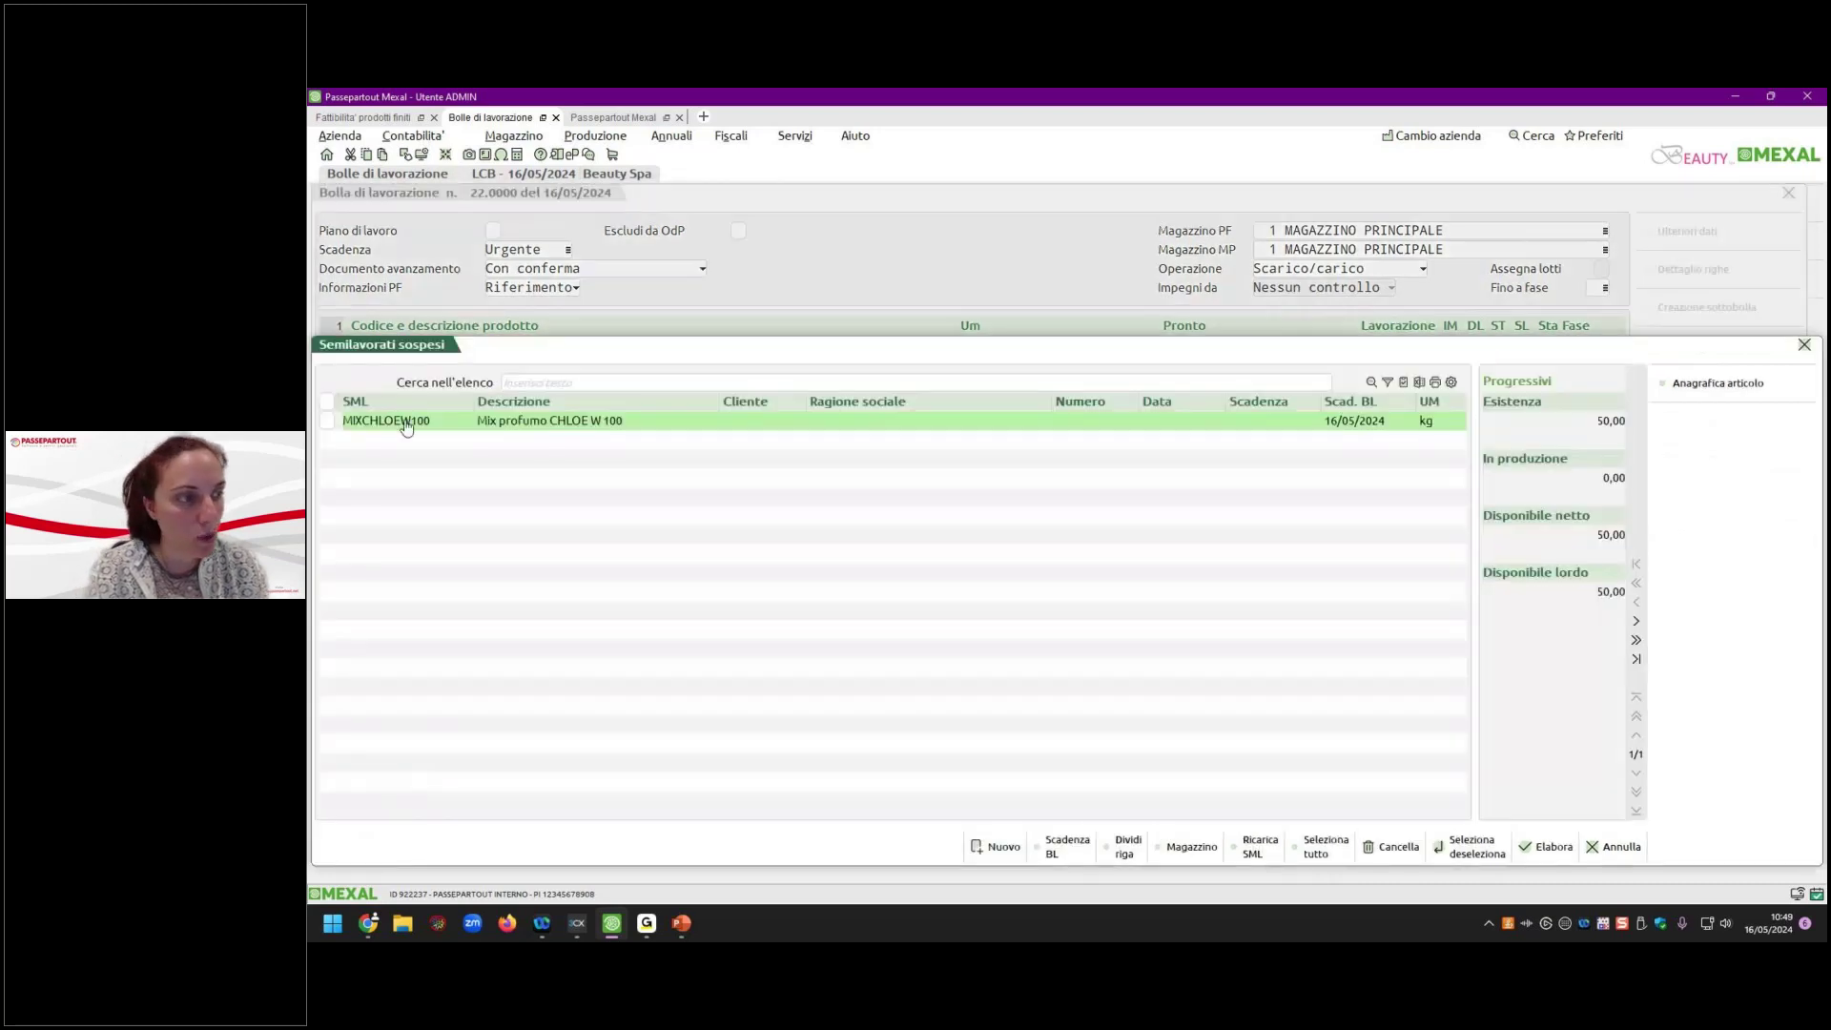
click(379, 430)
click(1550, 847)
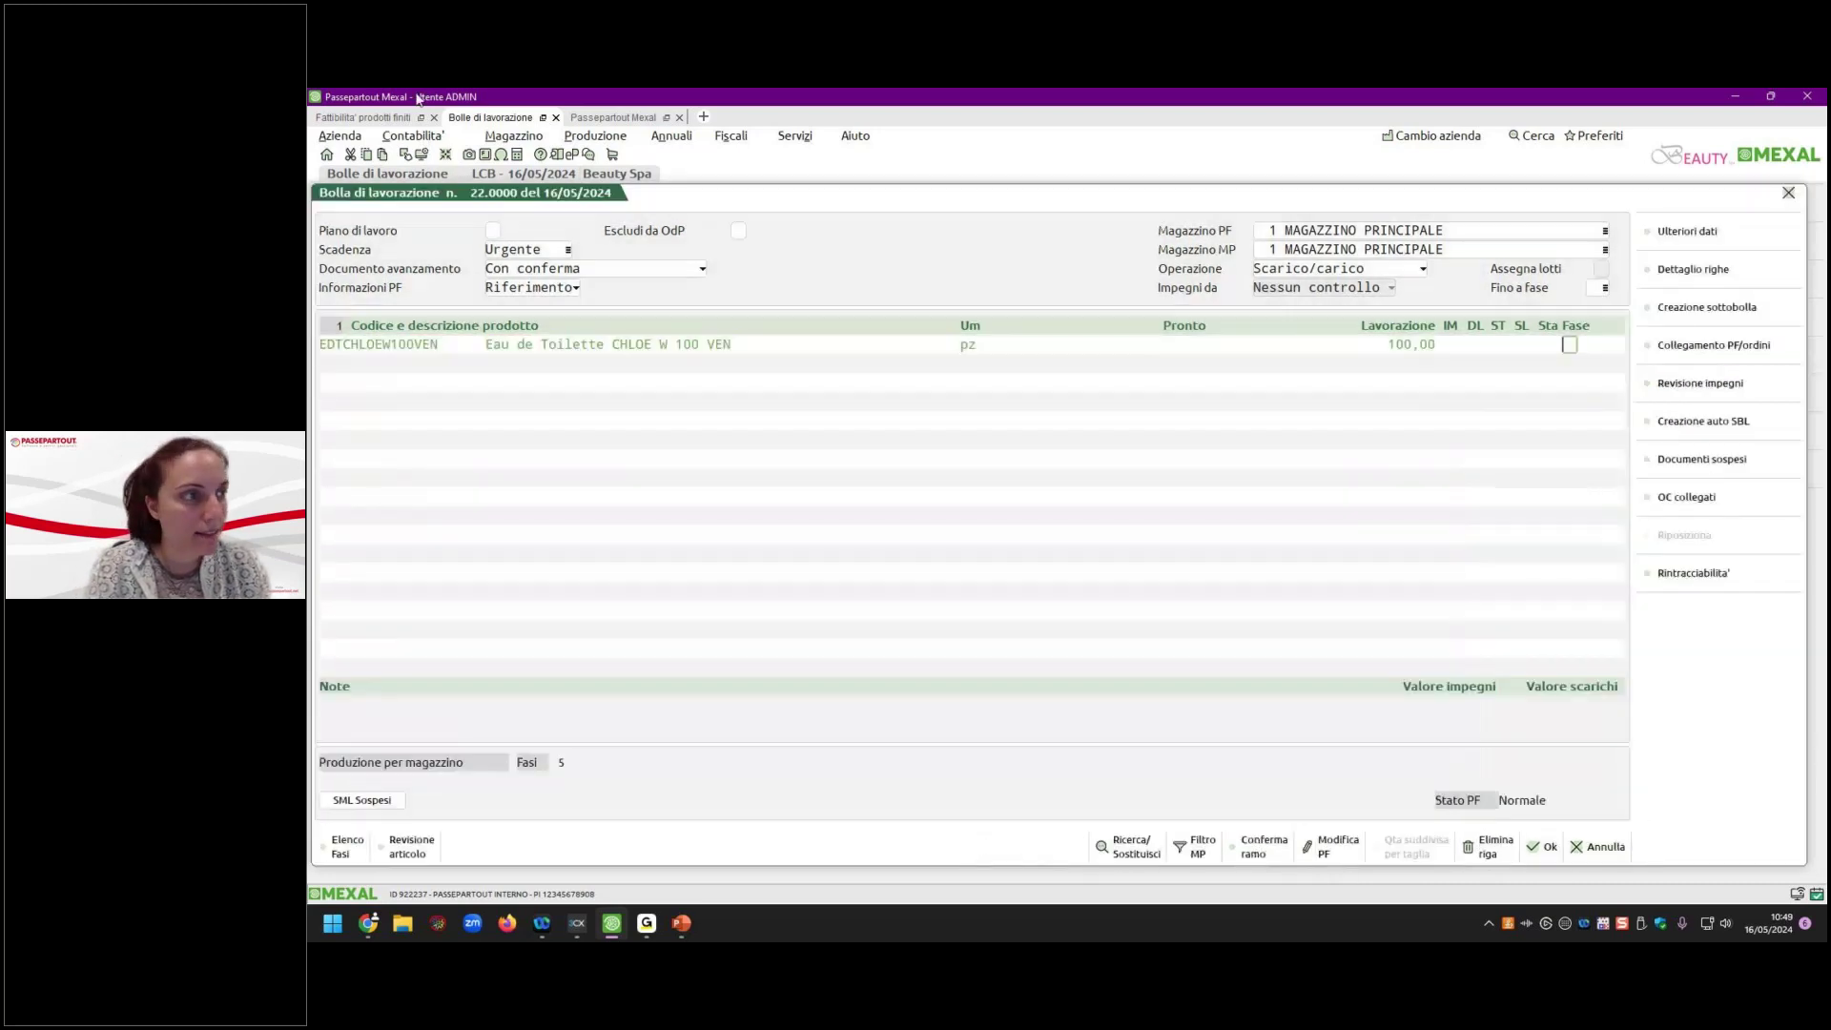
click(363, 117)
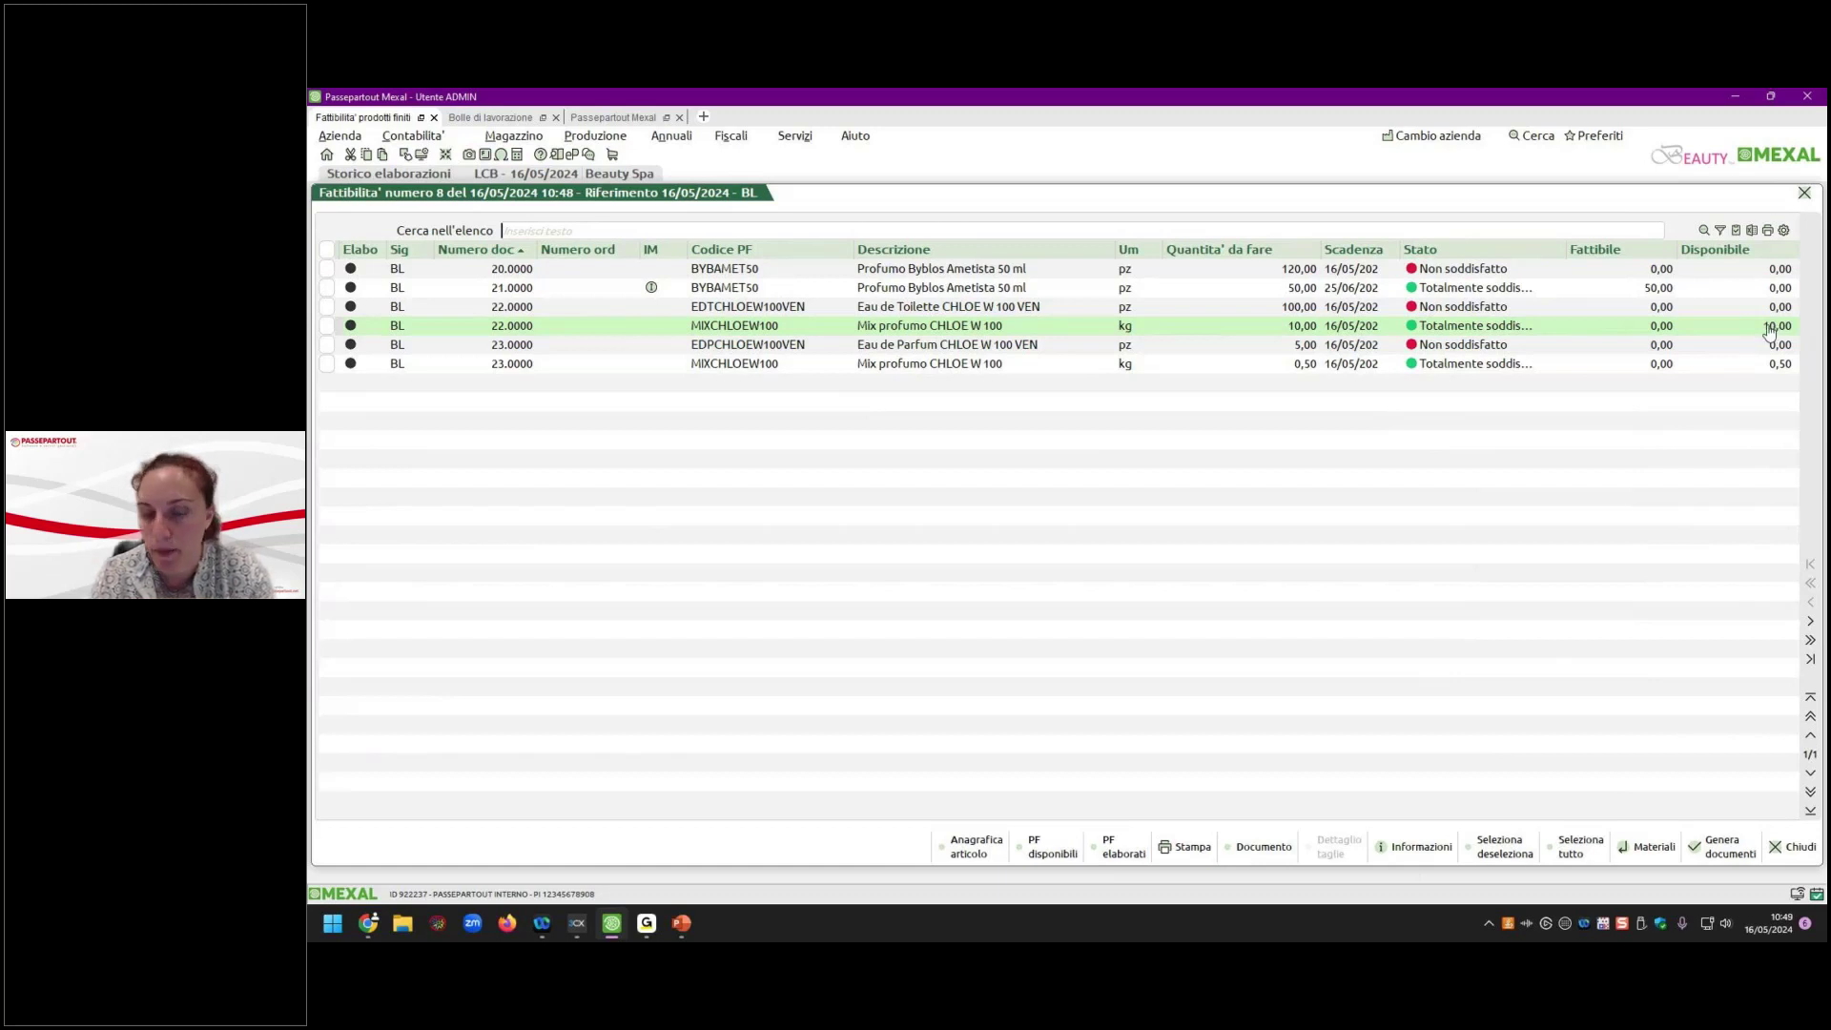
Check the available finished-product details for the Mix profumo CHLOE W 100 row of work order 22.
click(1032, 852)
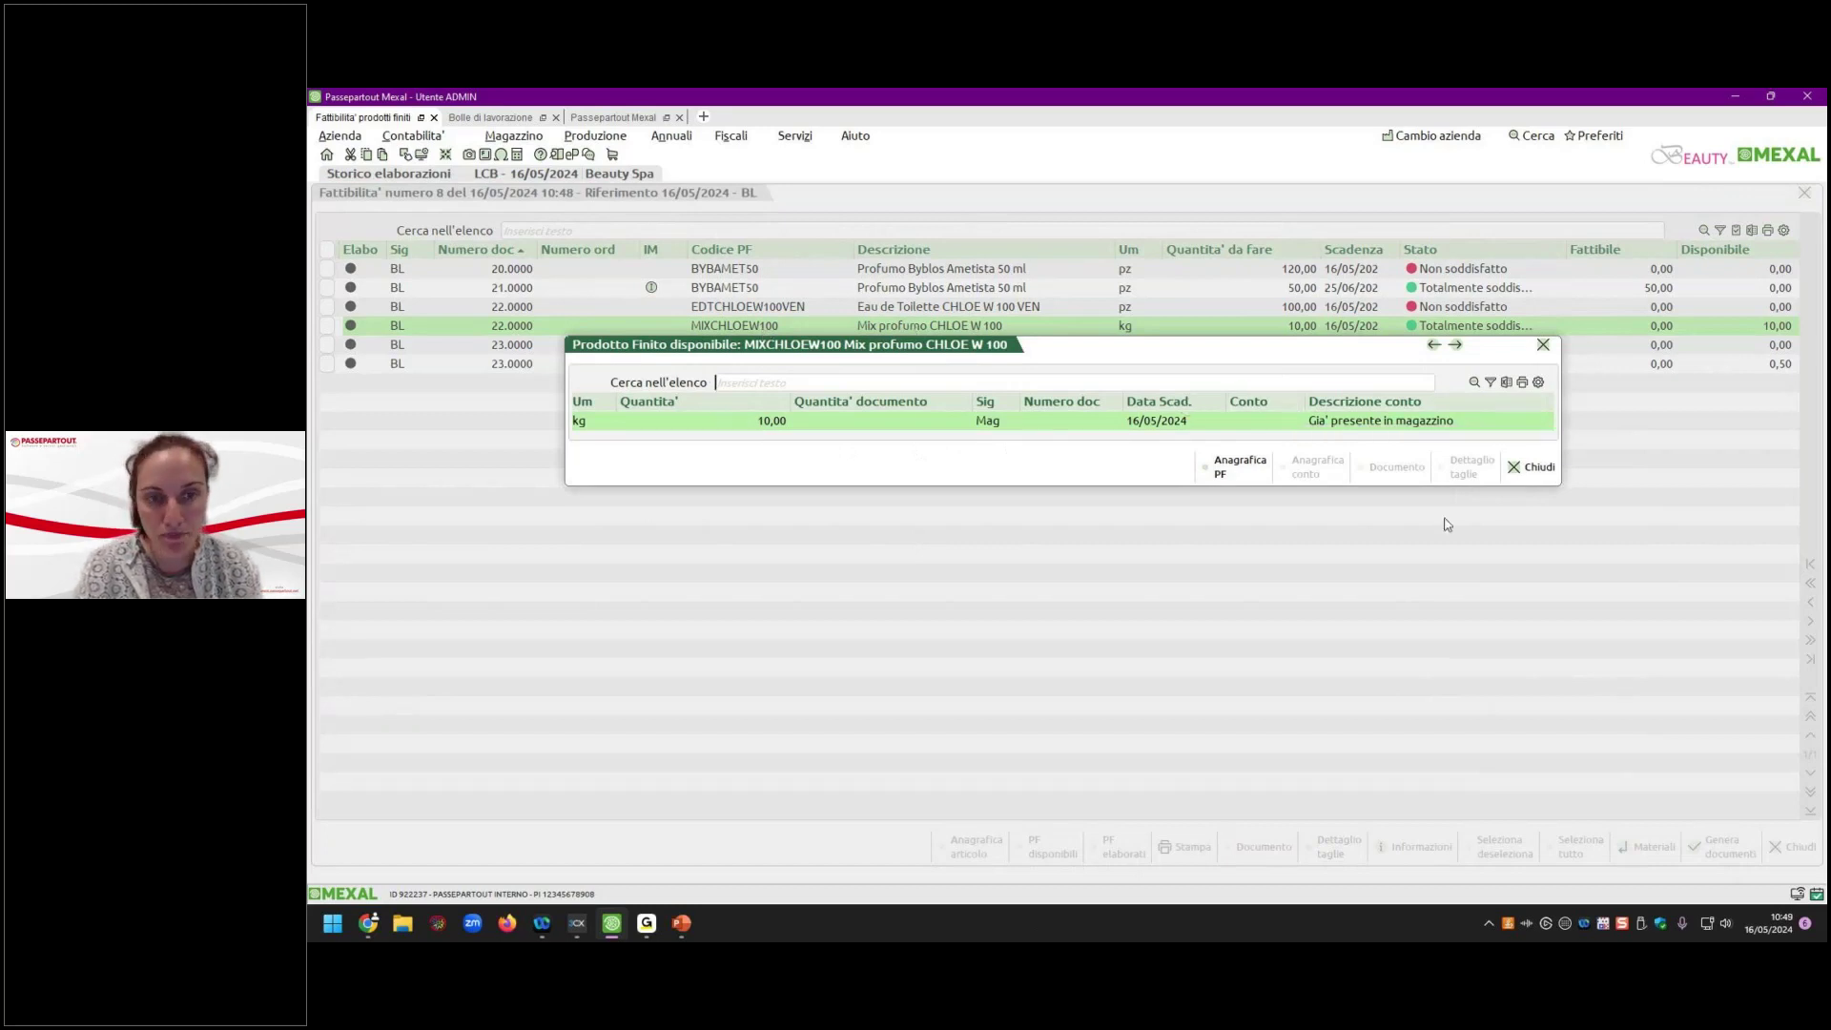
click(1531, 471)
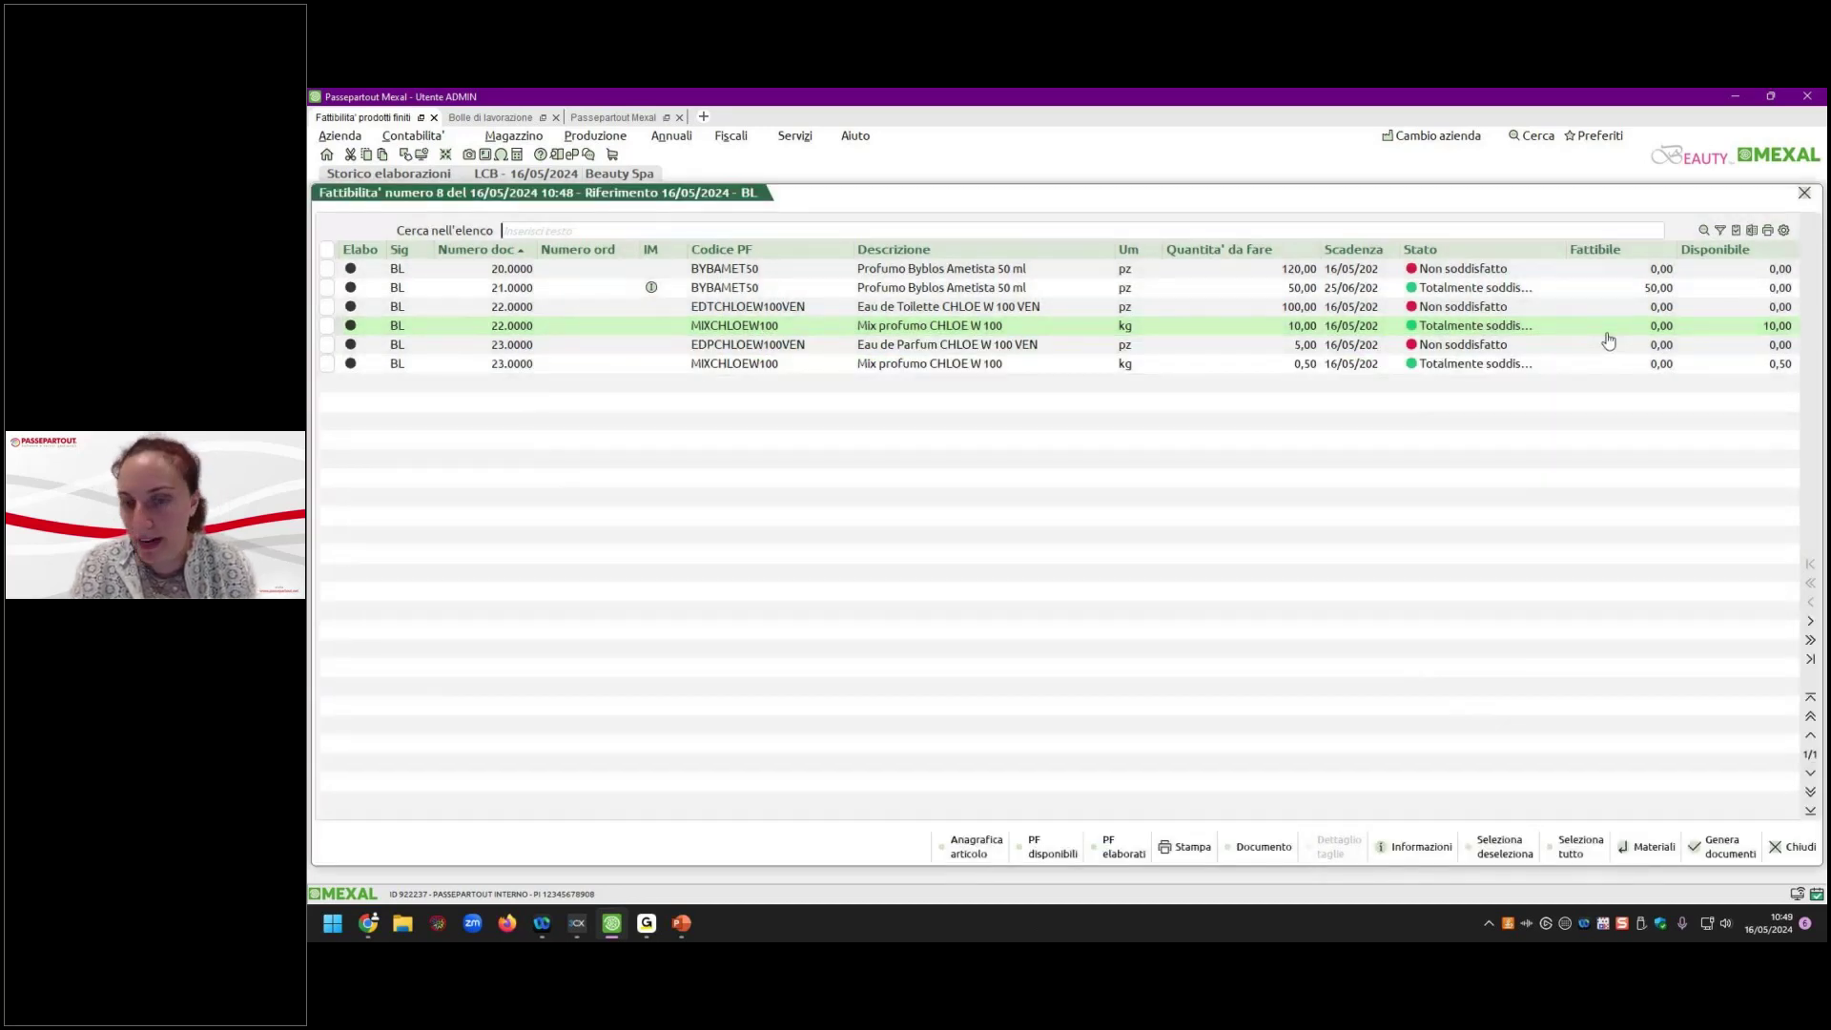
click(1053, 847)
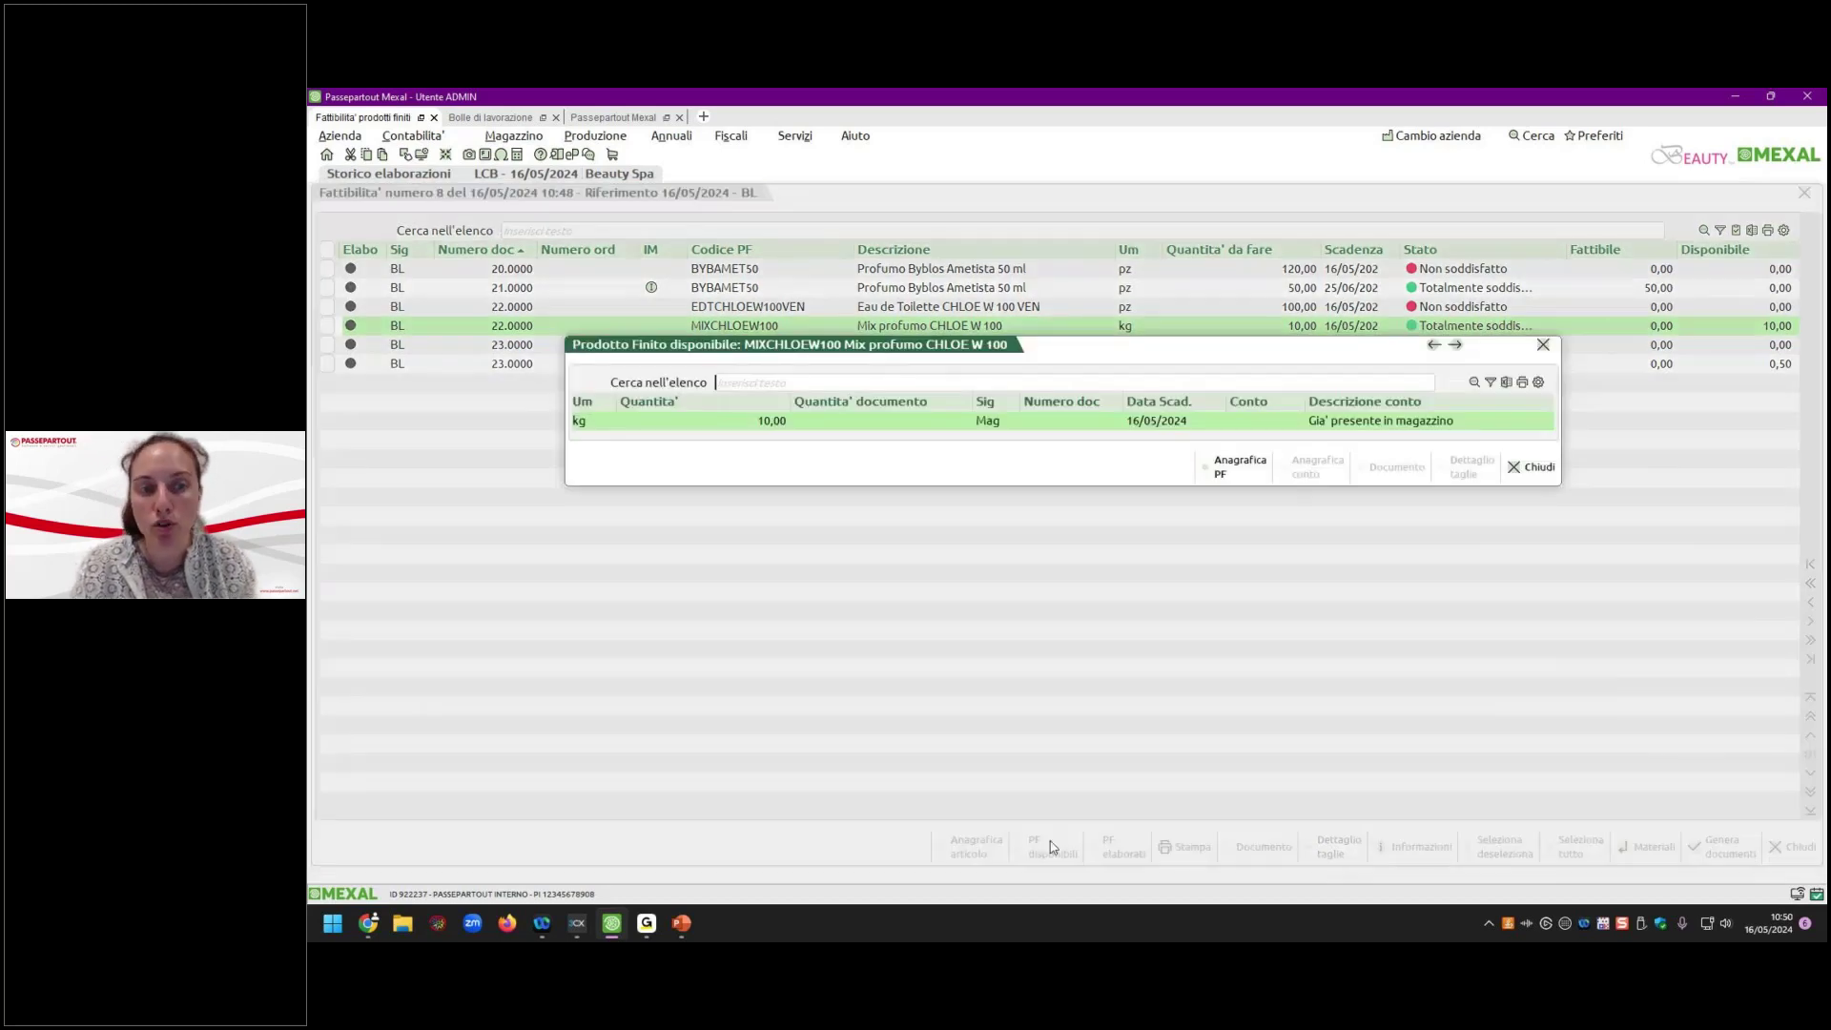
click(1529, 466)
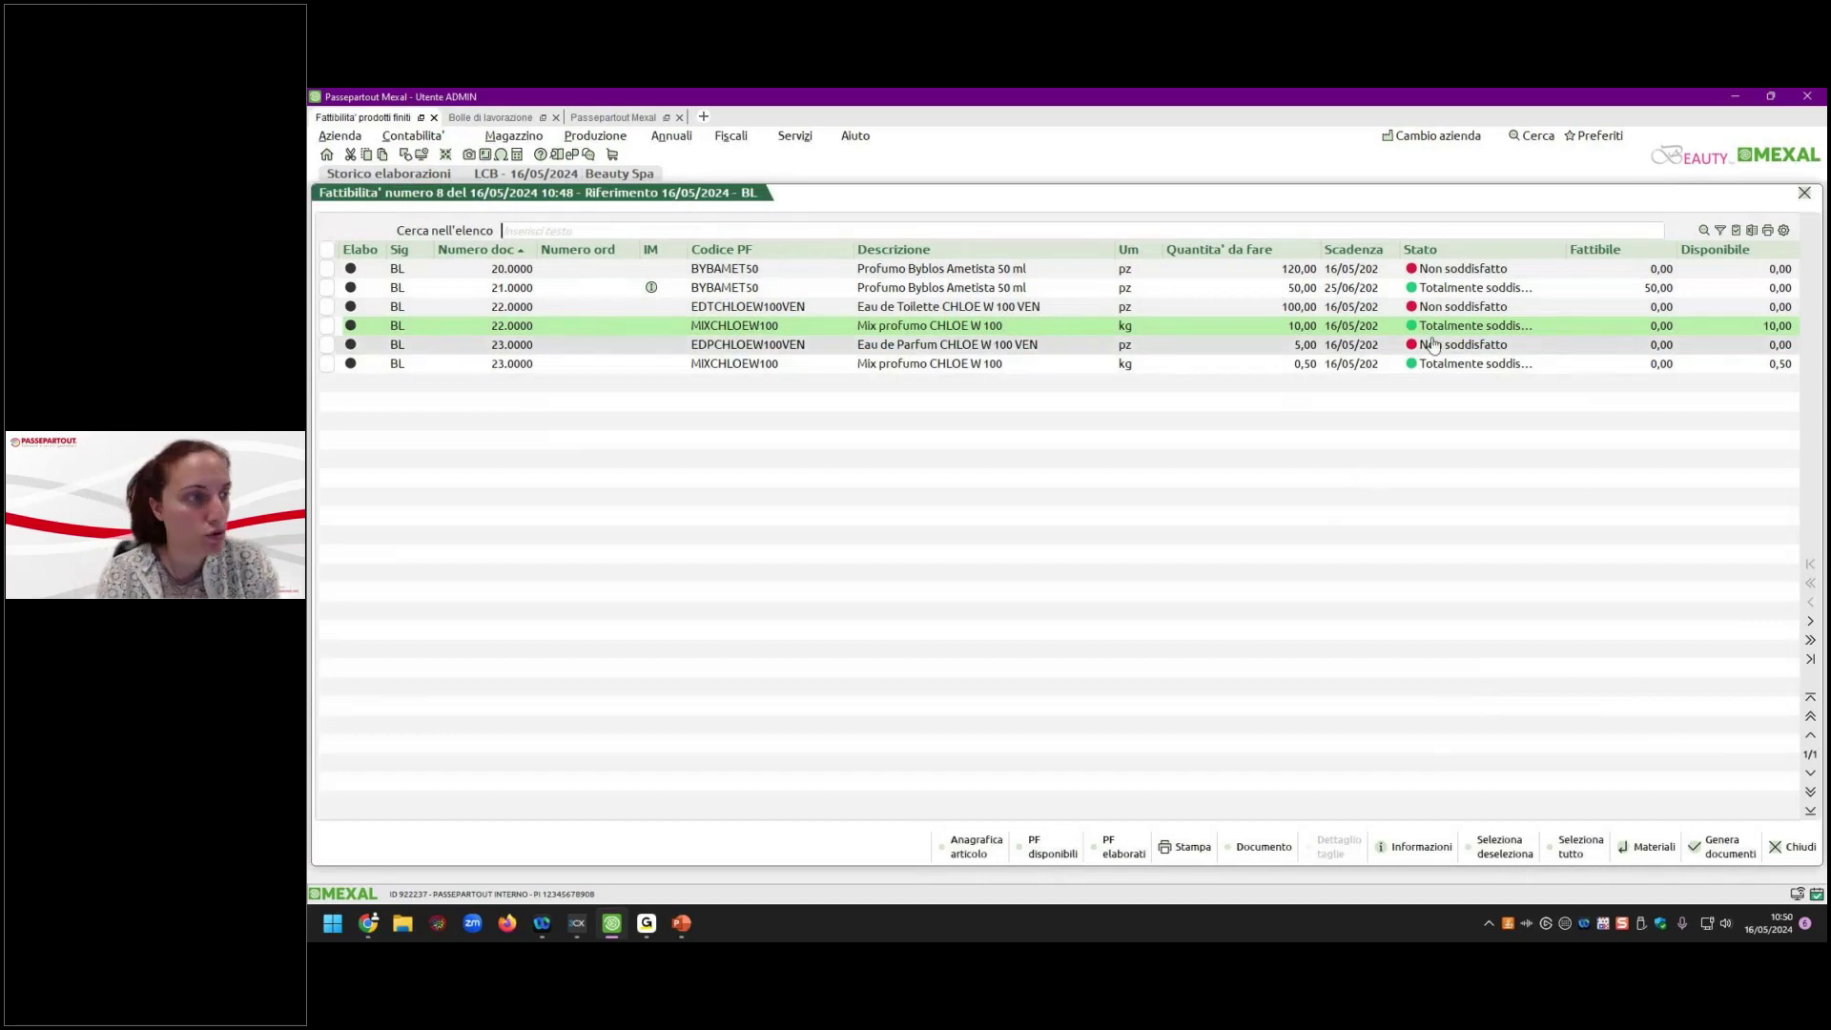
Examine the available and missing materials of Eau de Toilette CHLOE W 100 VEN in work order 22, and close the list.
key(Up)
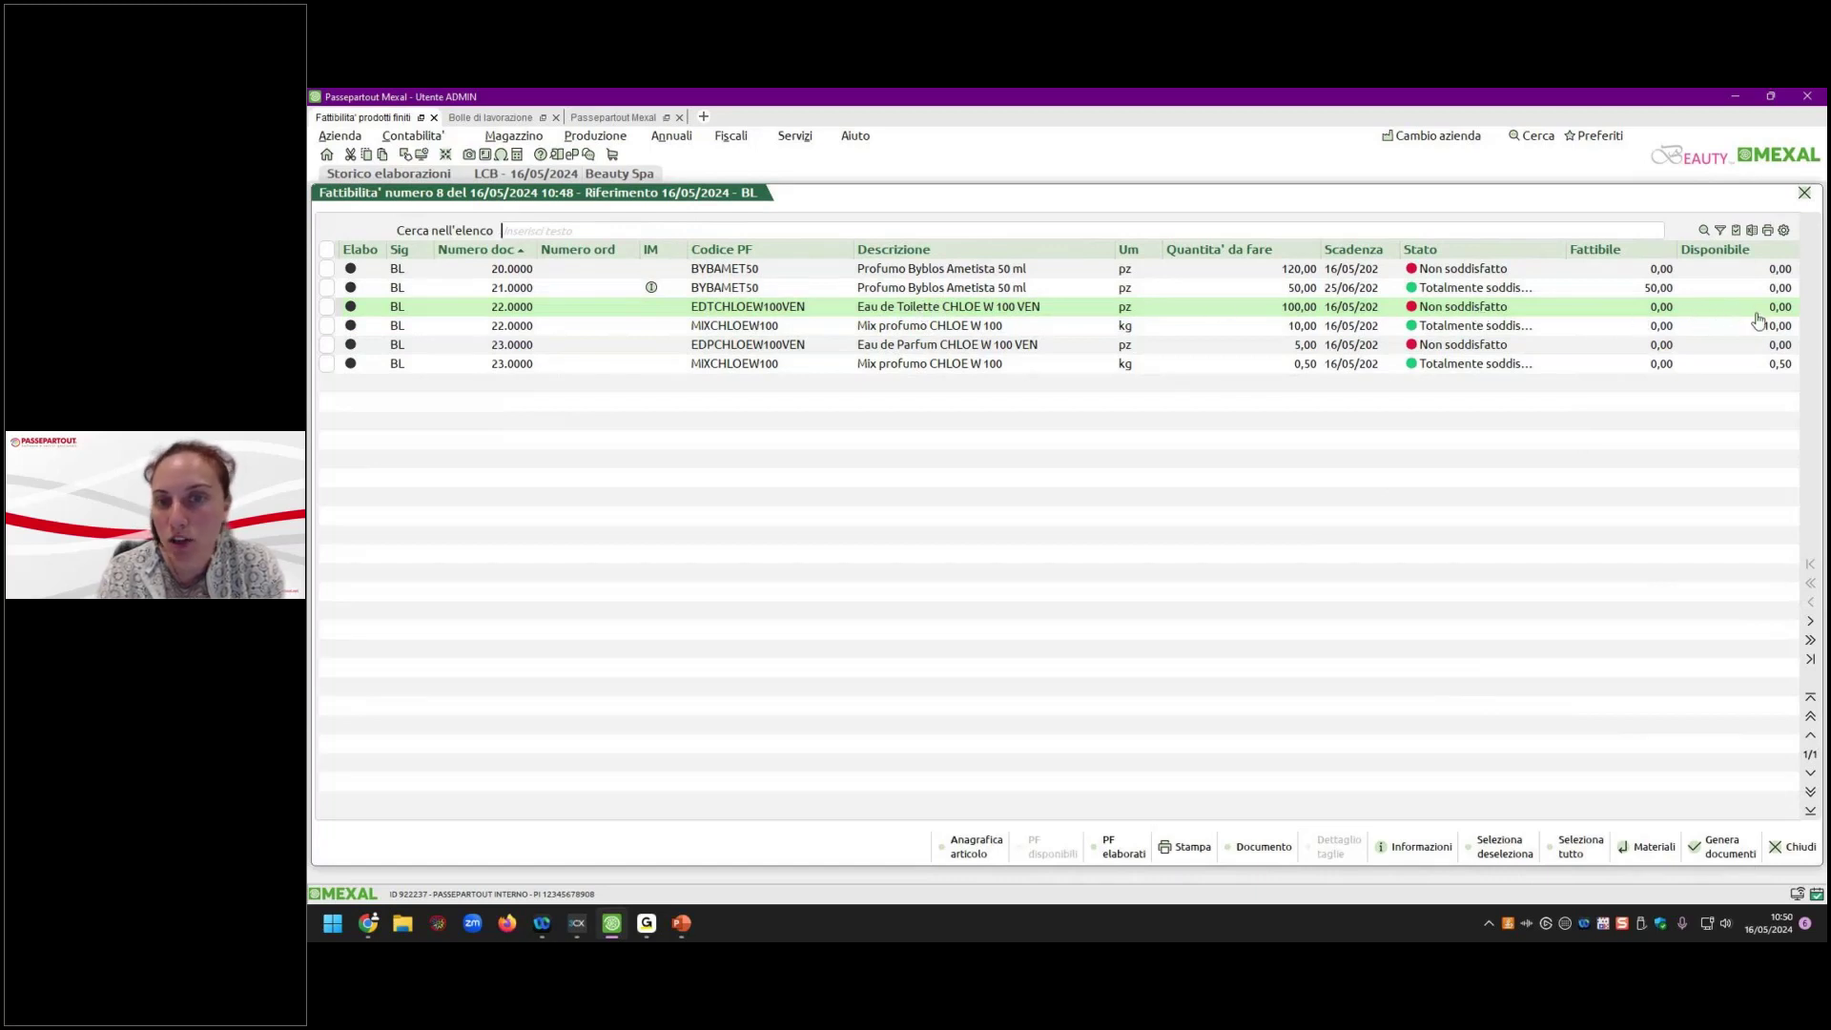
key(F6)
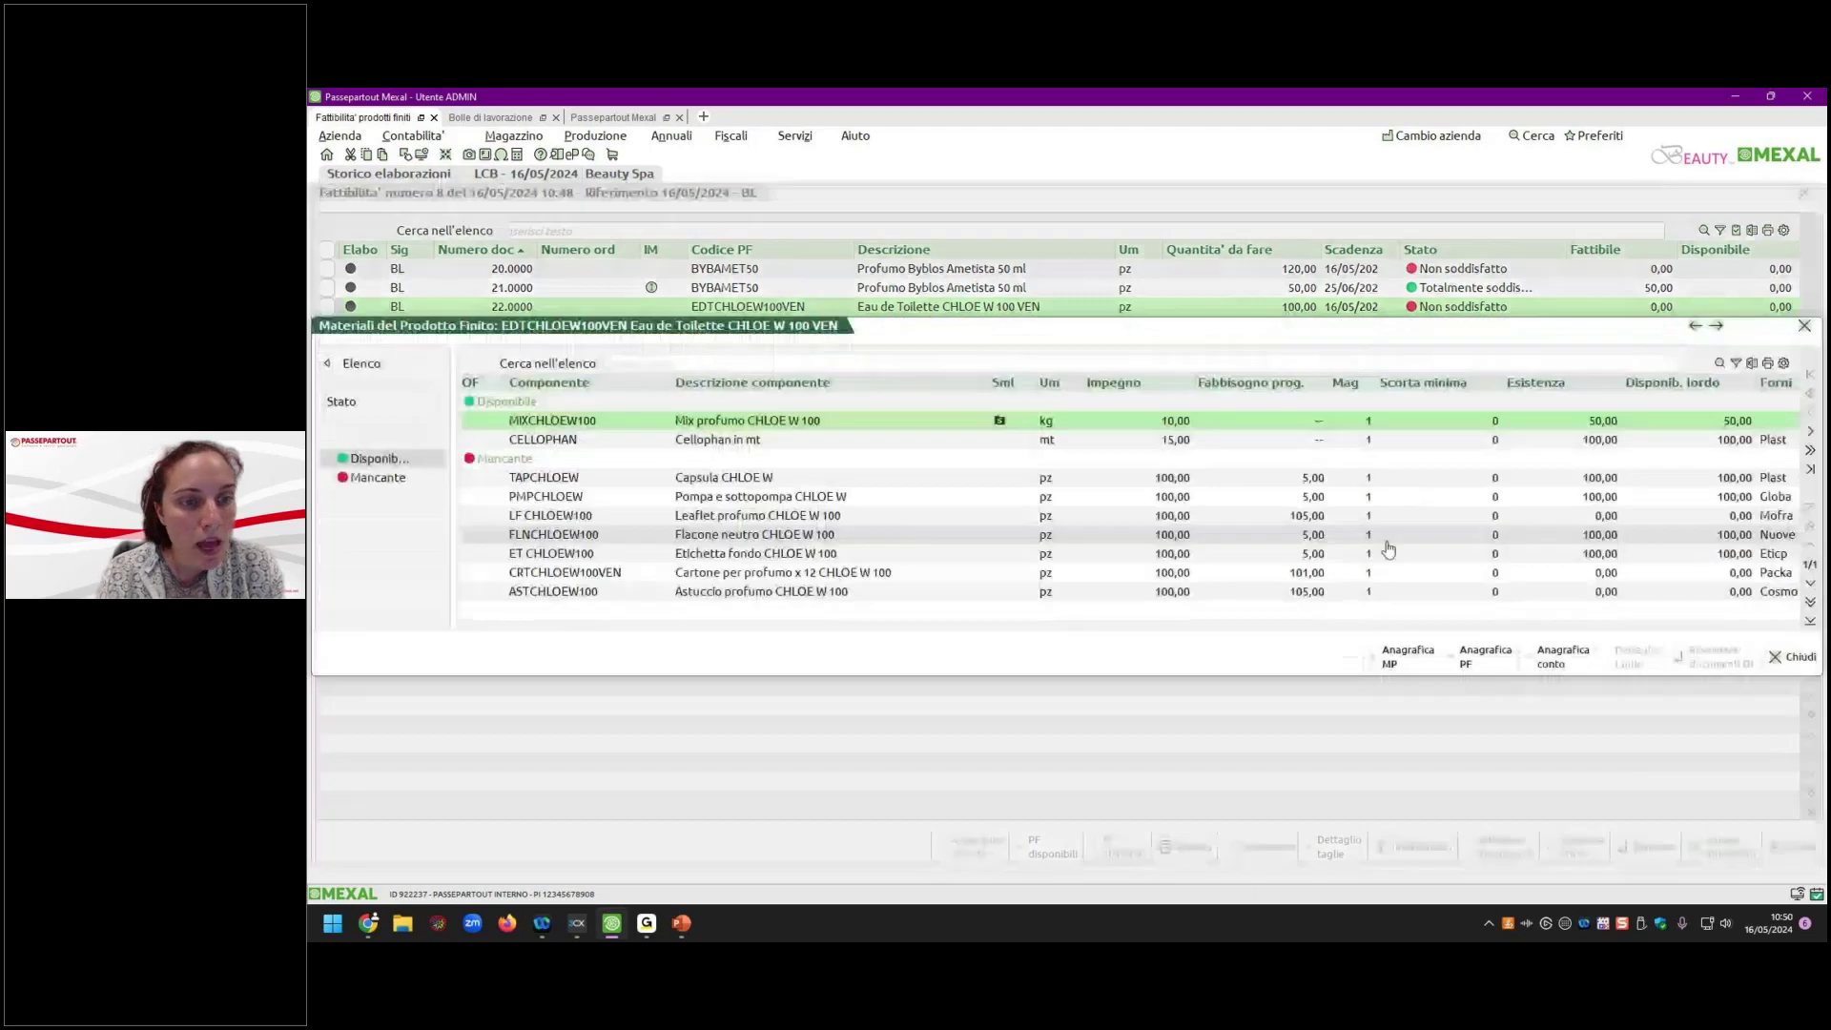
key(Down)
key(Down)
key(Down)
key(Down)
key(Down)
key(Down)
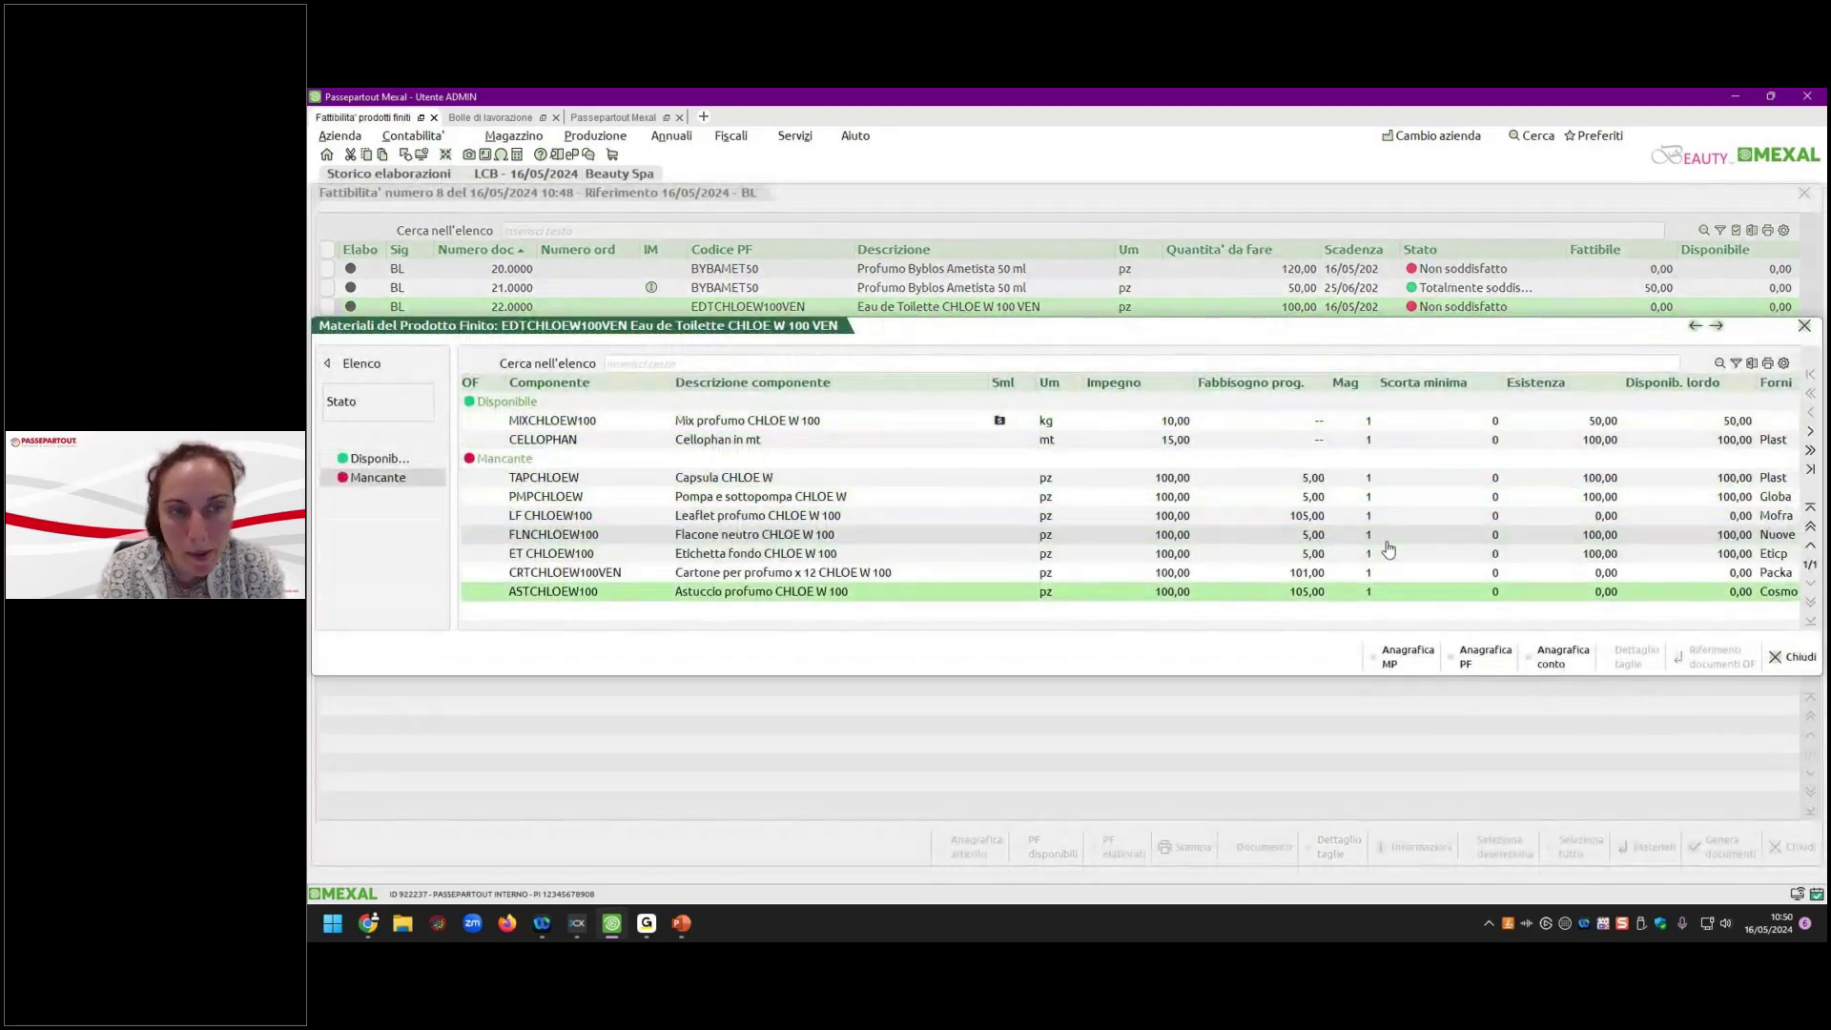
key(Up)
key(Up)
key(Up)
key(Up)
key(Up)
key(Up)
key(Up)
key(Up)
key(Down)
key(Down)
key(Down)
key(Down)
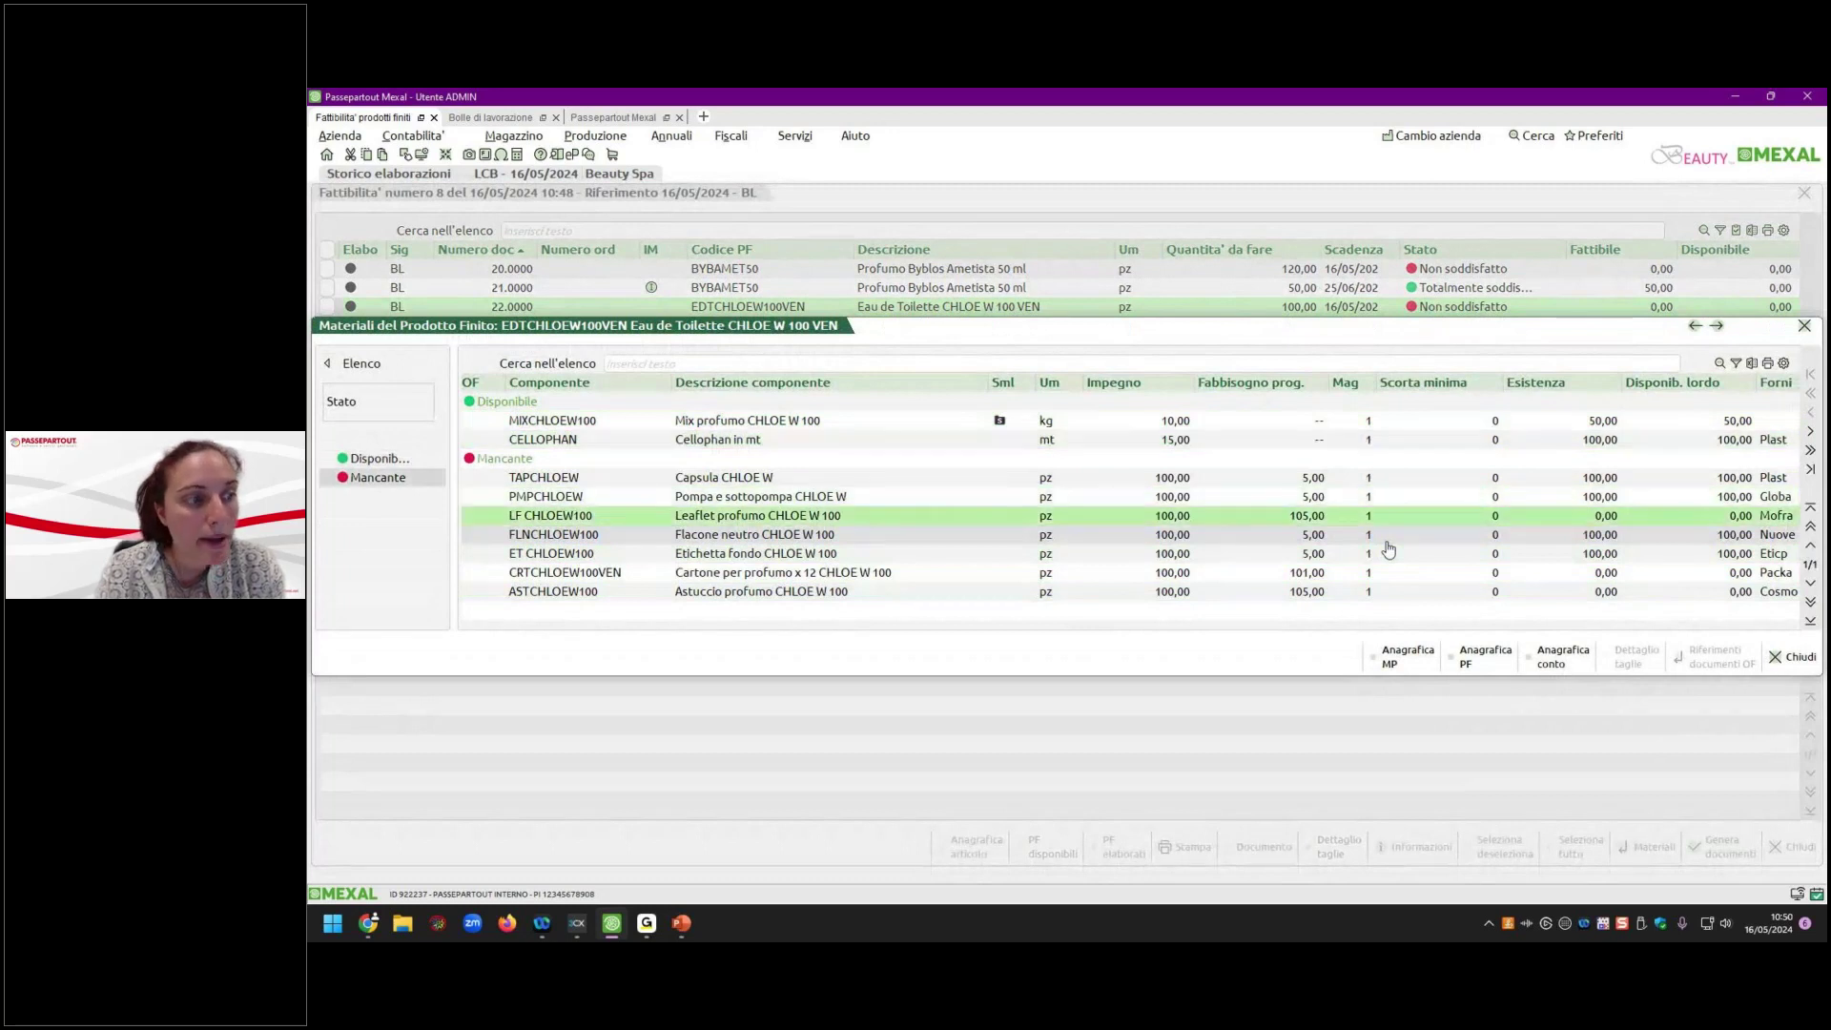
key(Up)
key(Up)
key(Up)
key(Up)
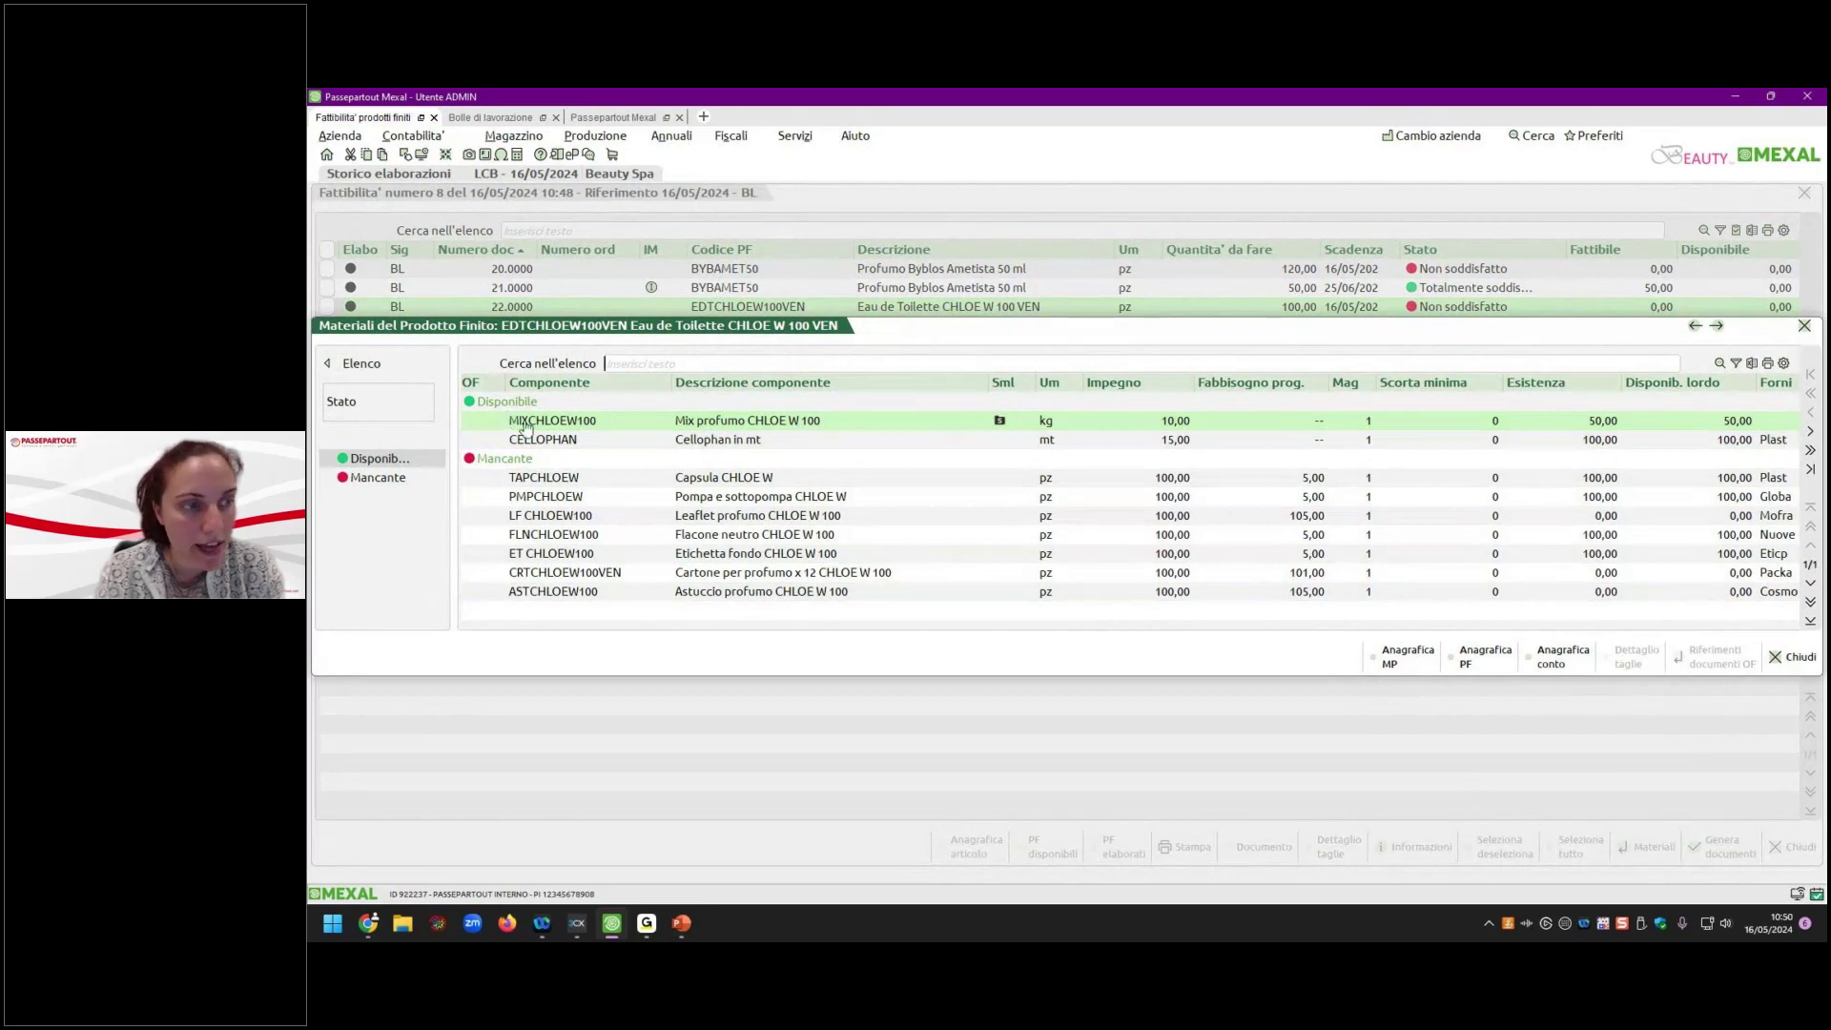
click(1782, 659)
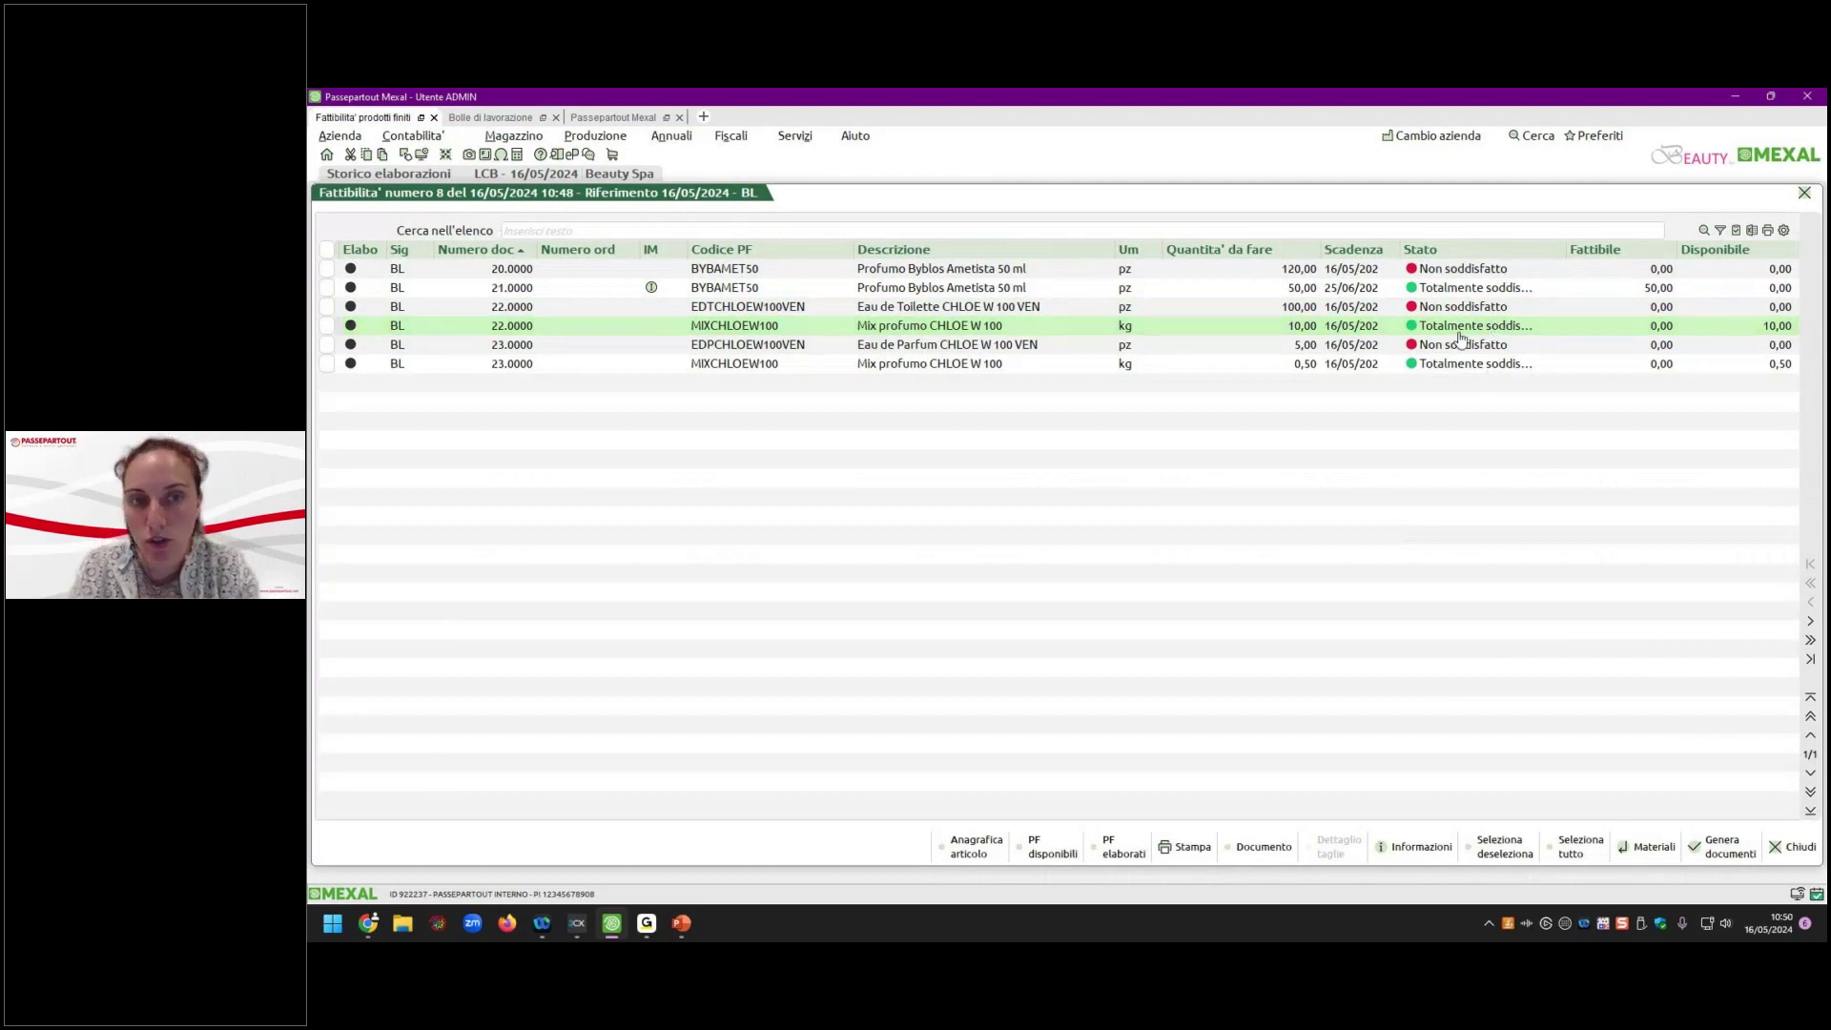
Reopen the Eau de Toilette materials and compare the MIXCHLOEW100 and CELLOPHAN components.
key(Up)
key(Return)
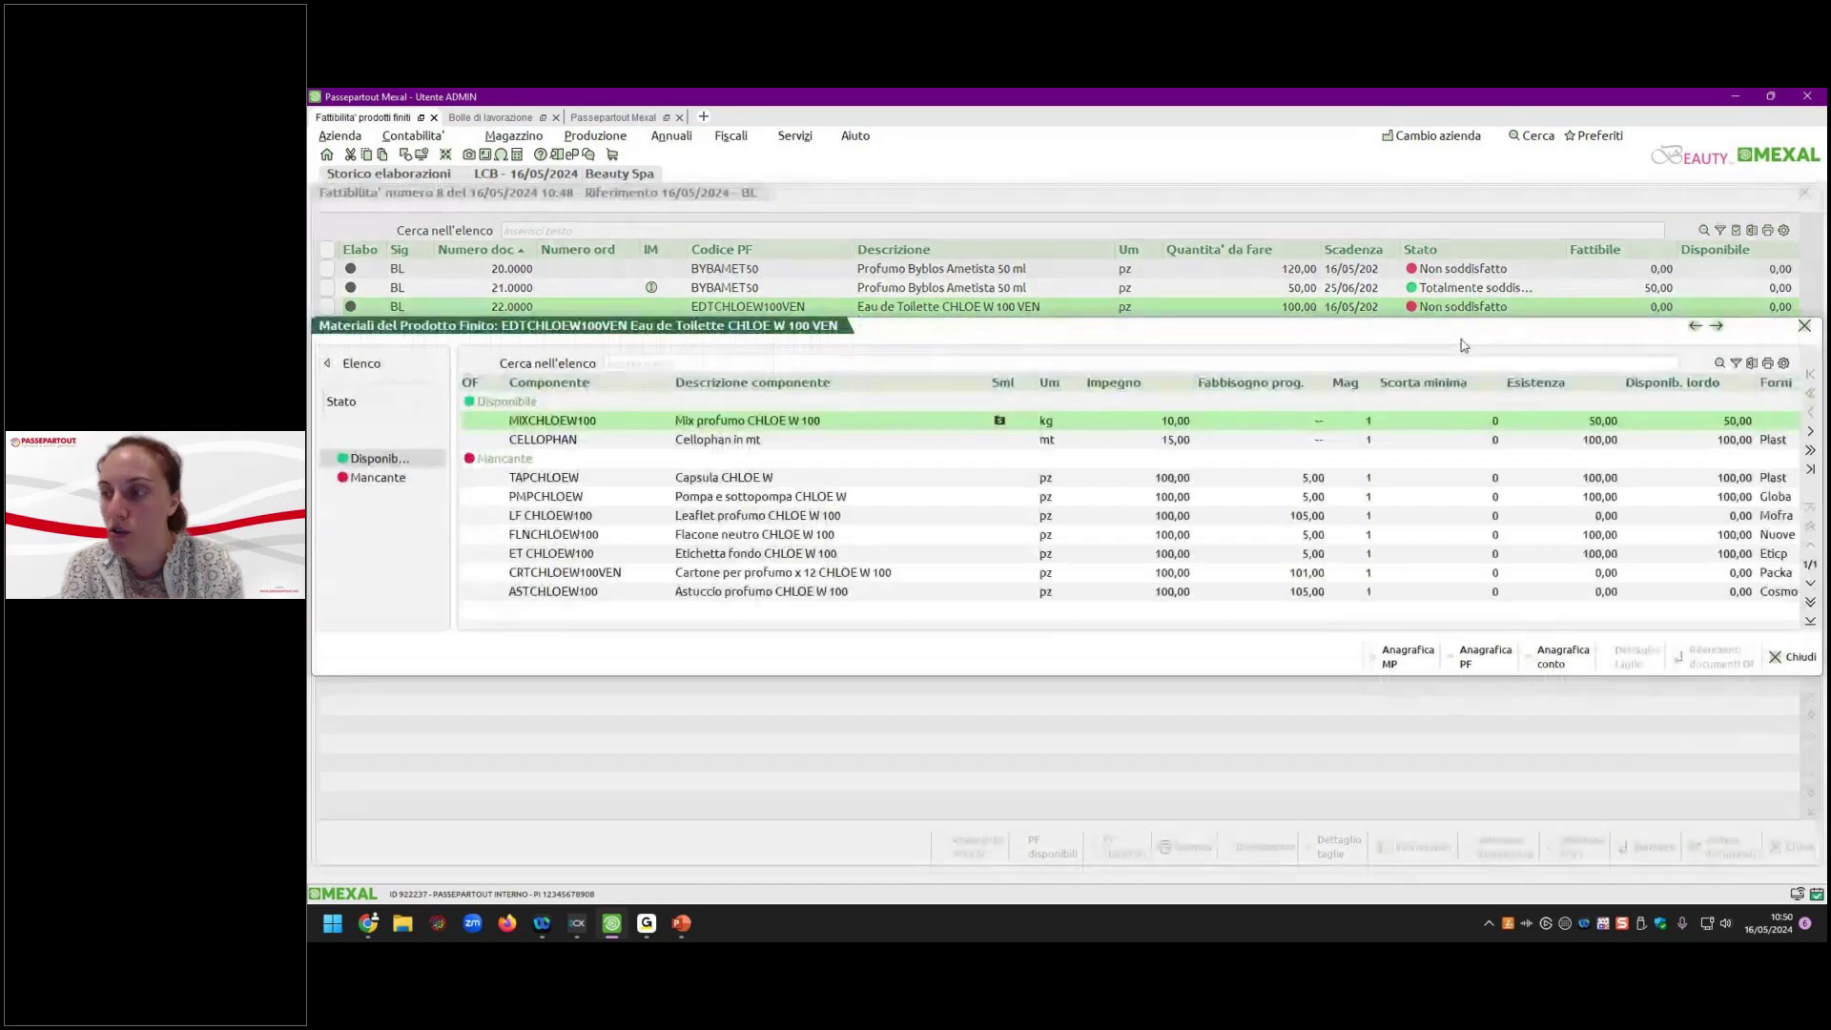
click(523, 426)
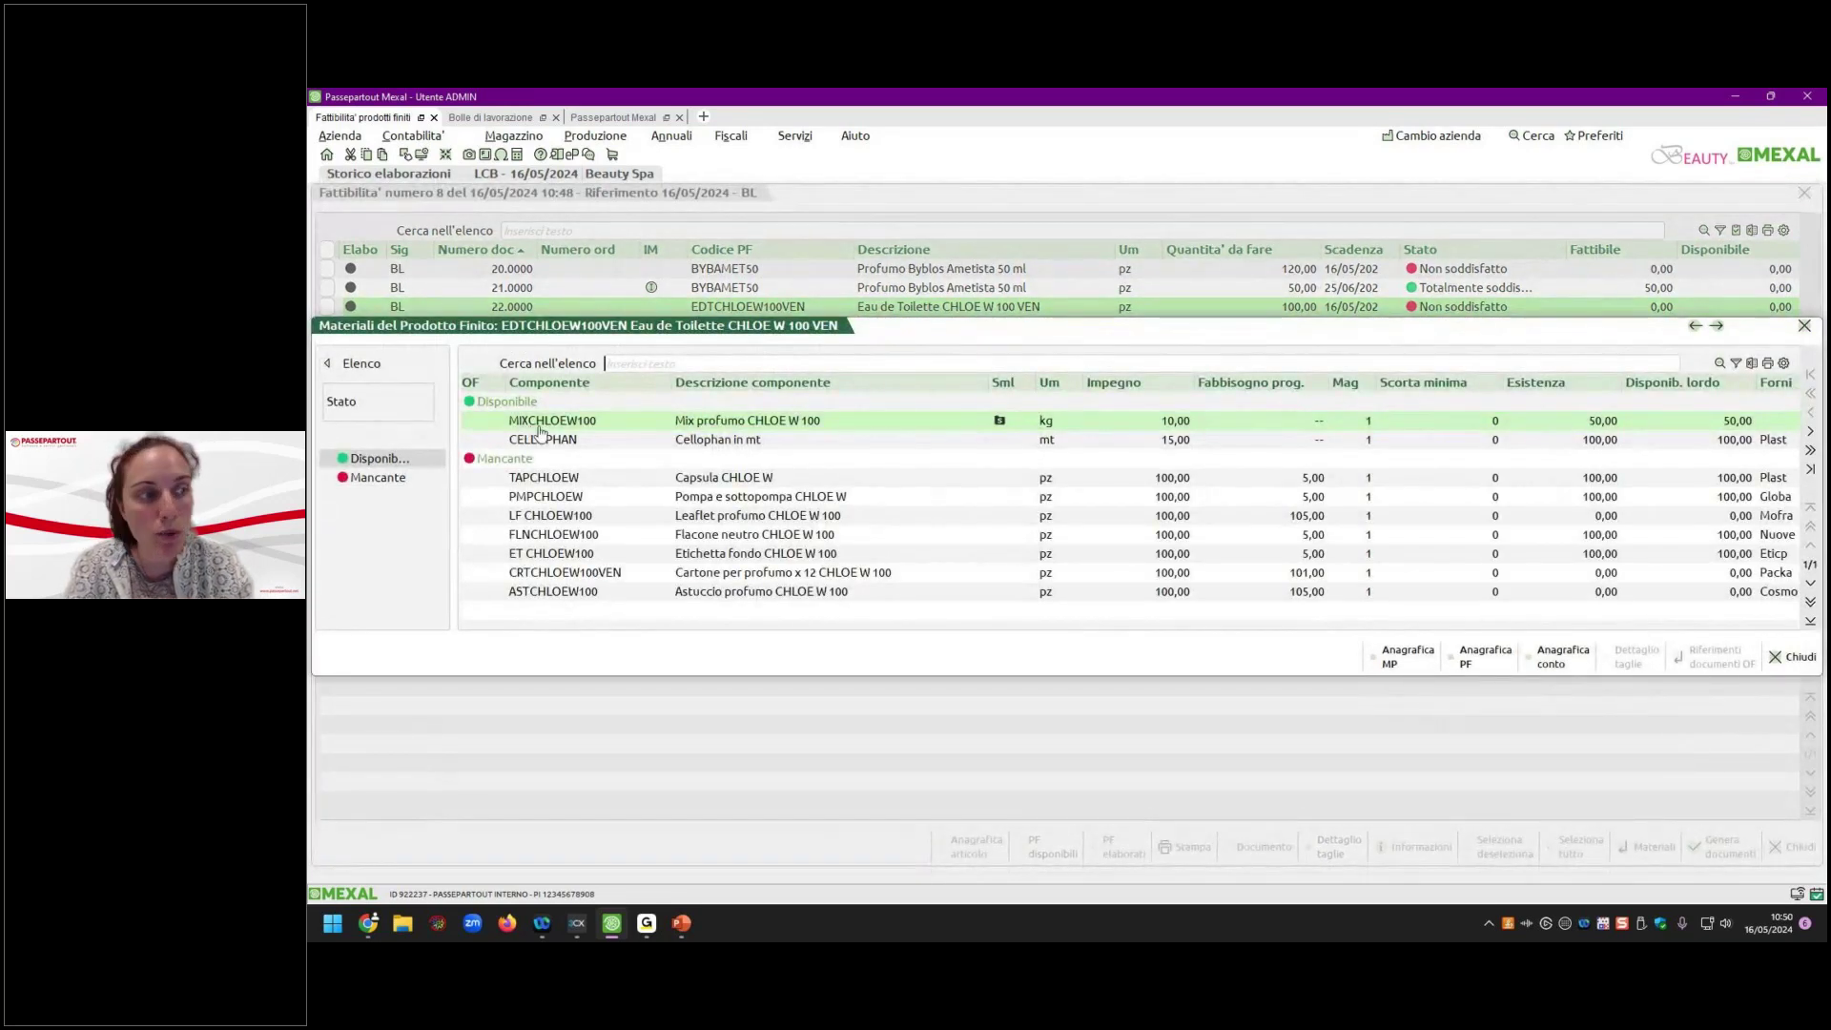
click(551, 442)
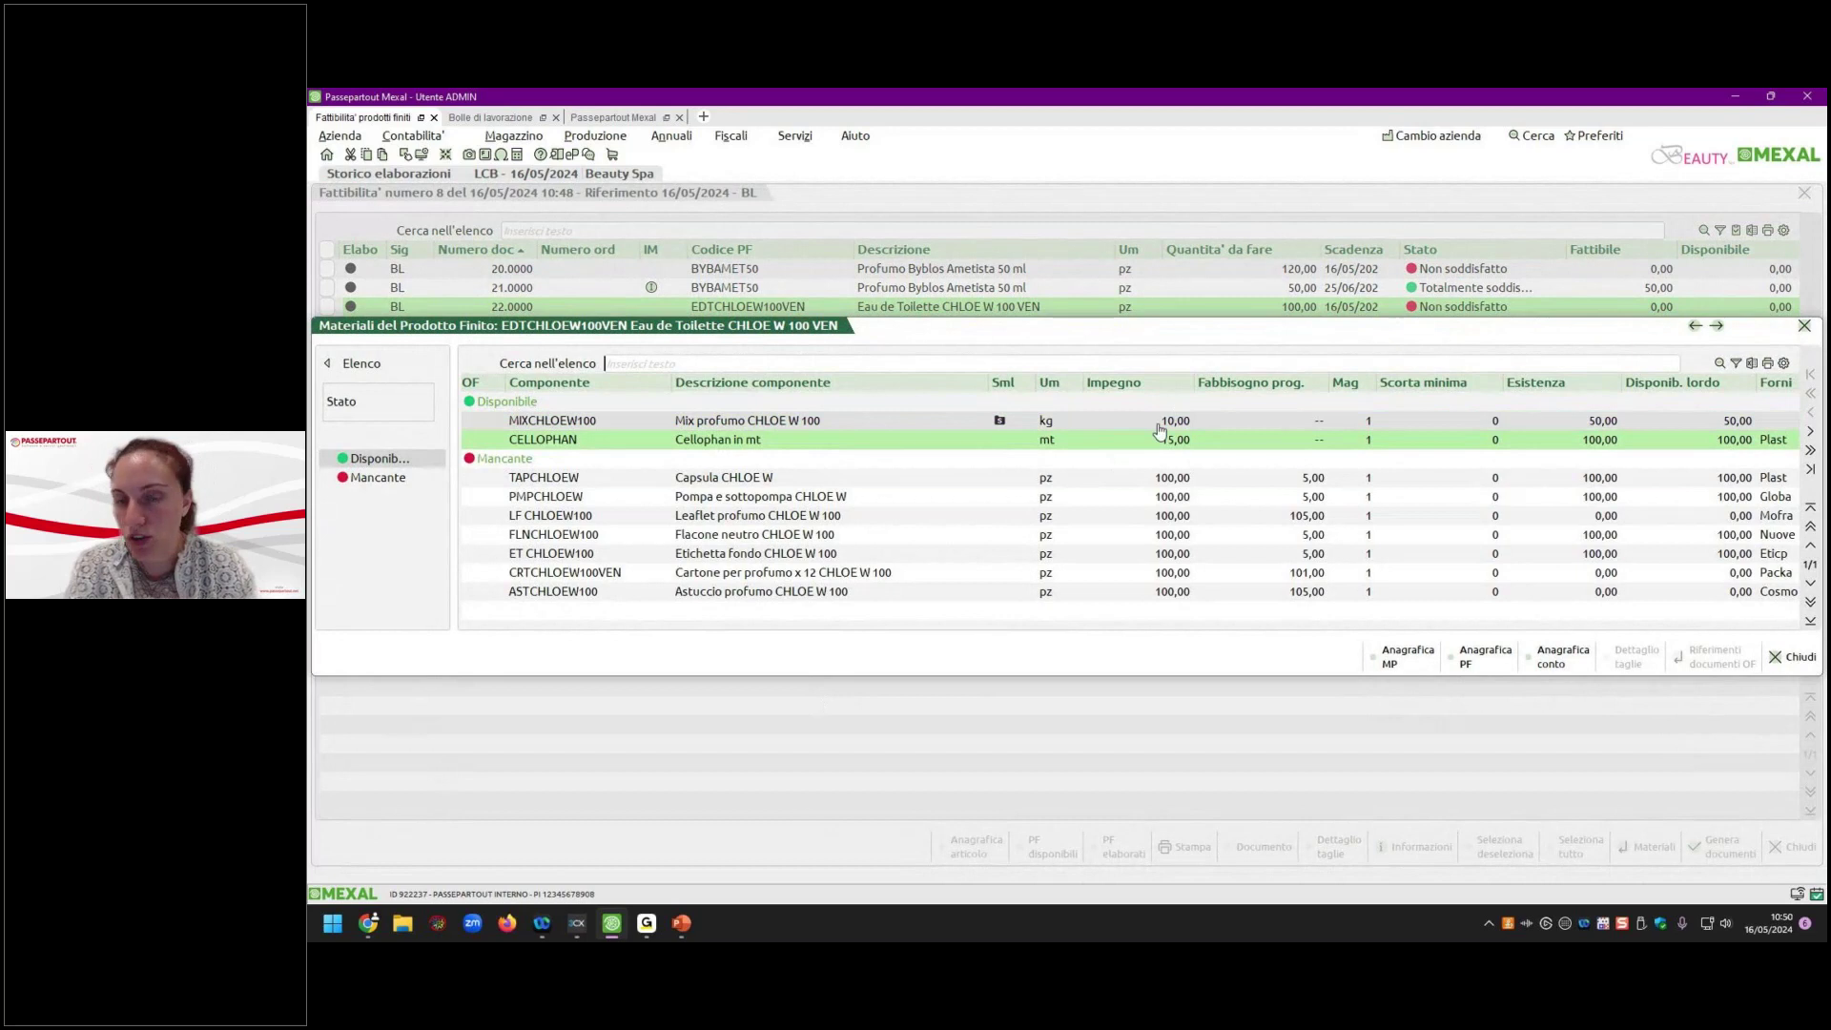
key(Escape)
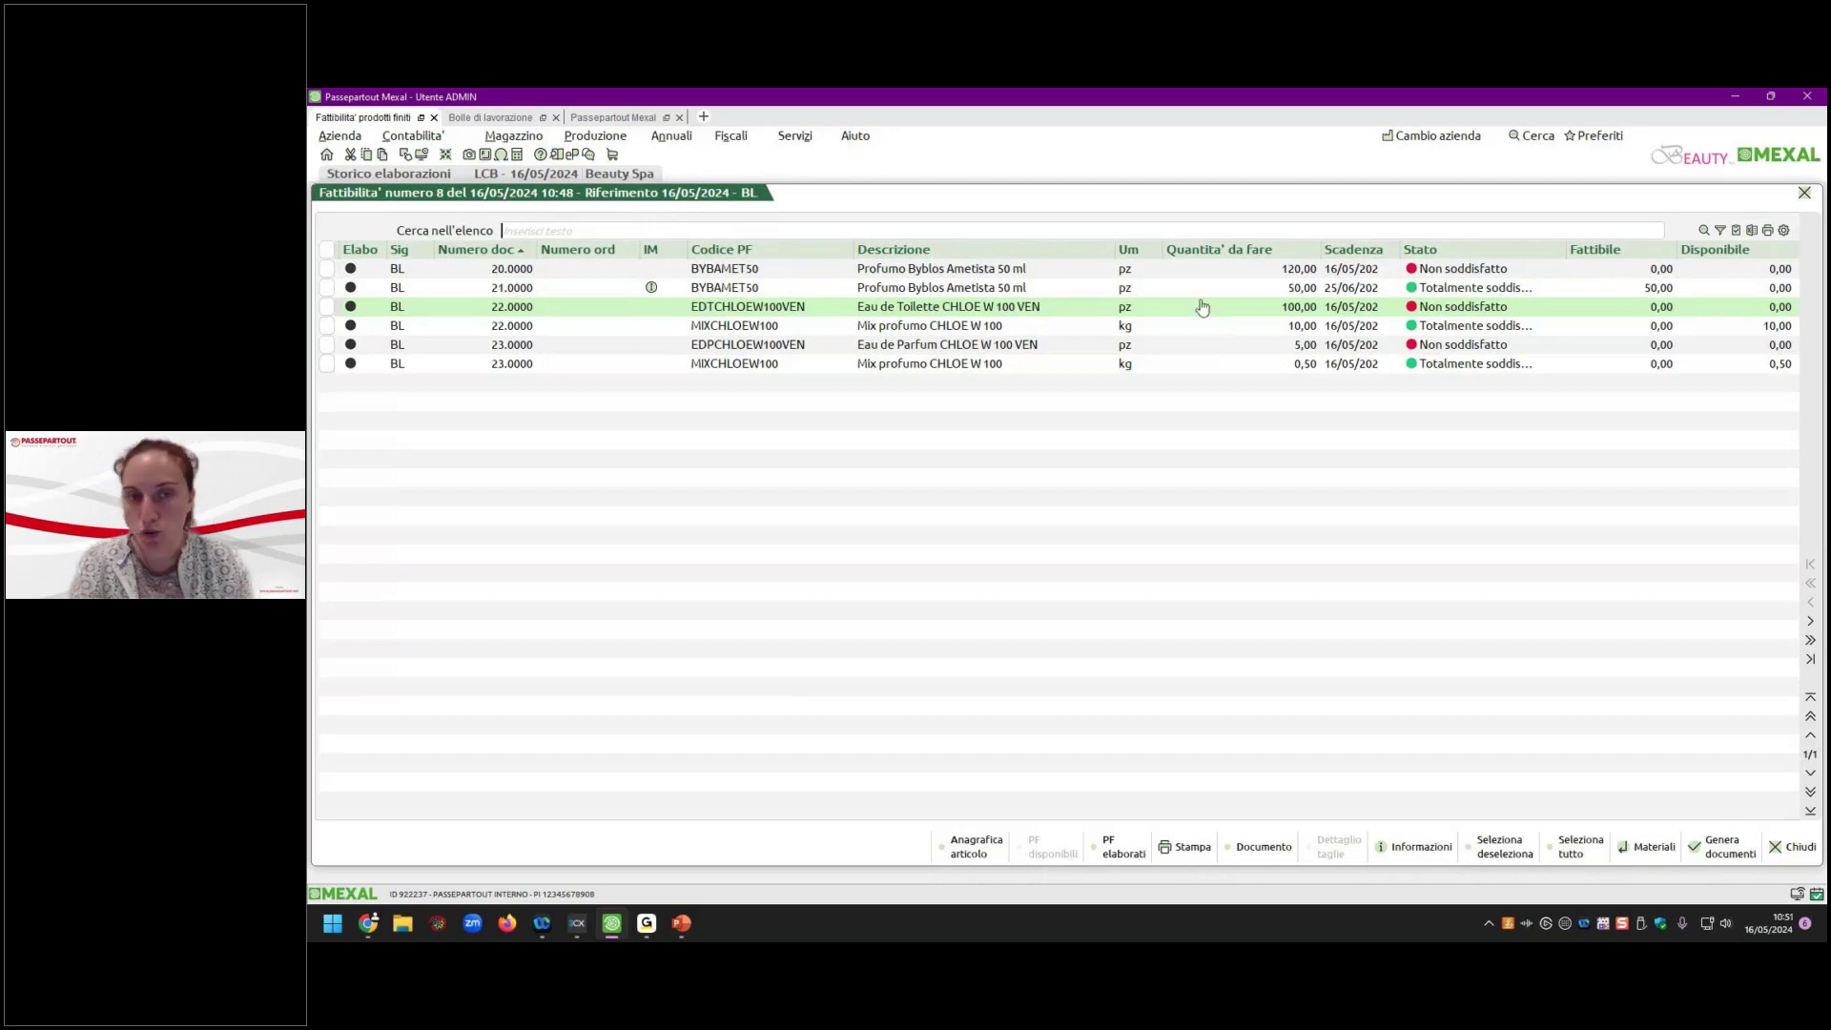
Close the run 8 results, return to work order 22 and create the sub work order for its Mix profumo with Creazione auto SBL.
click(1784, 849)
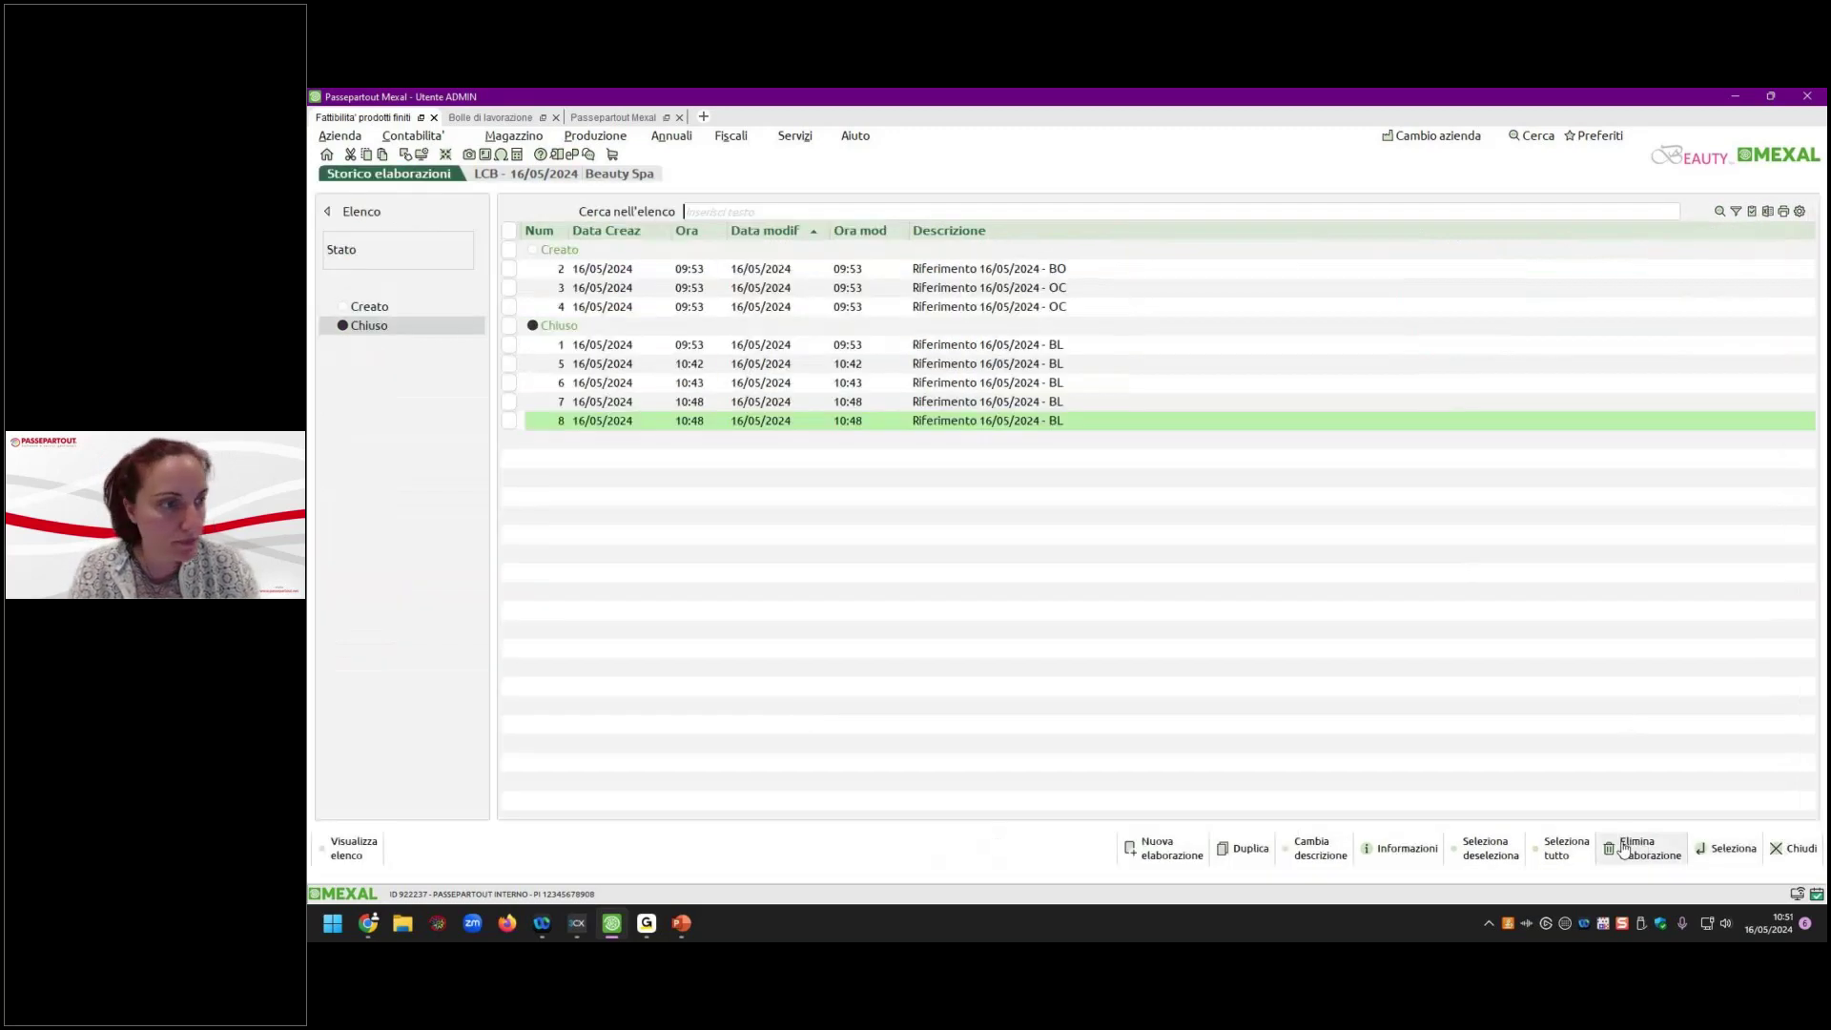
click(510, 118)
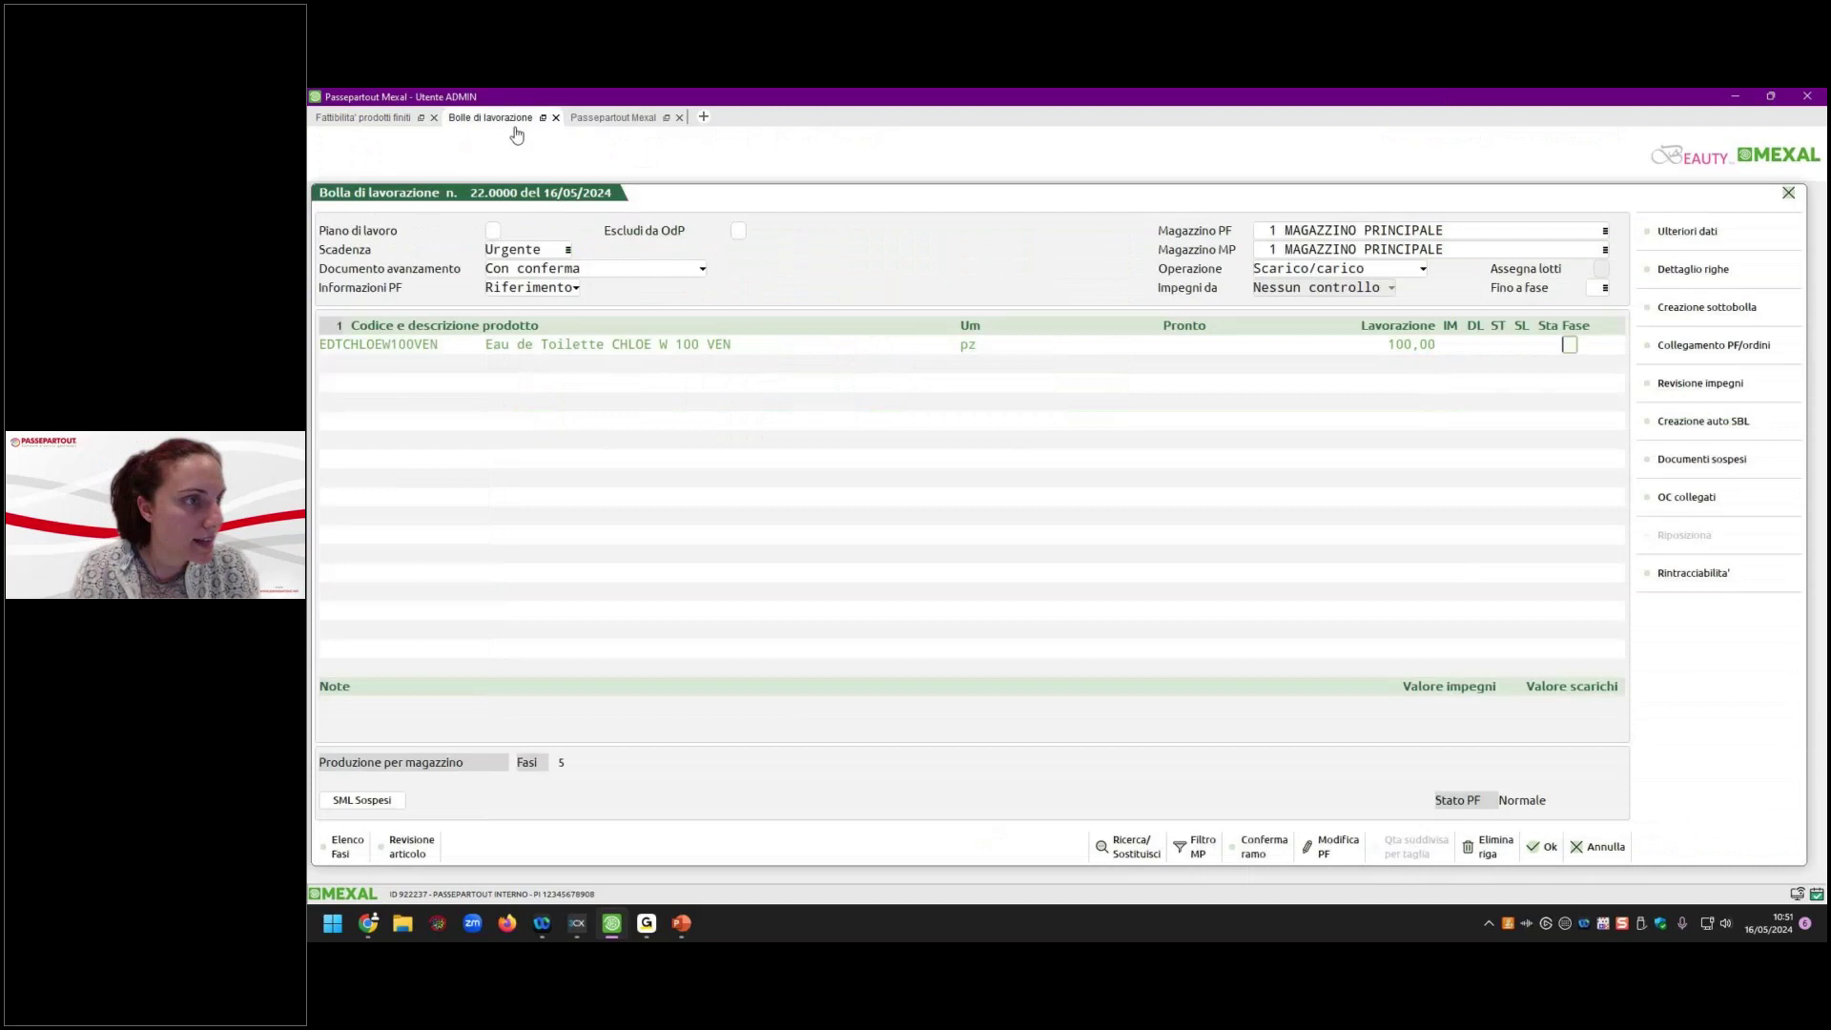
key(Escape)
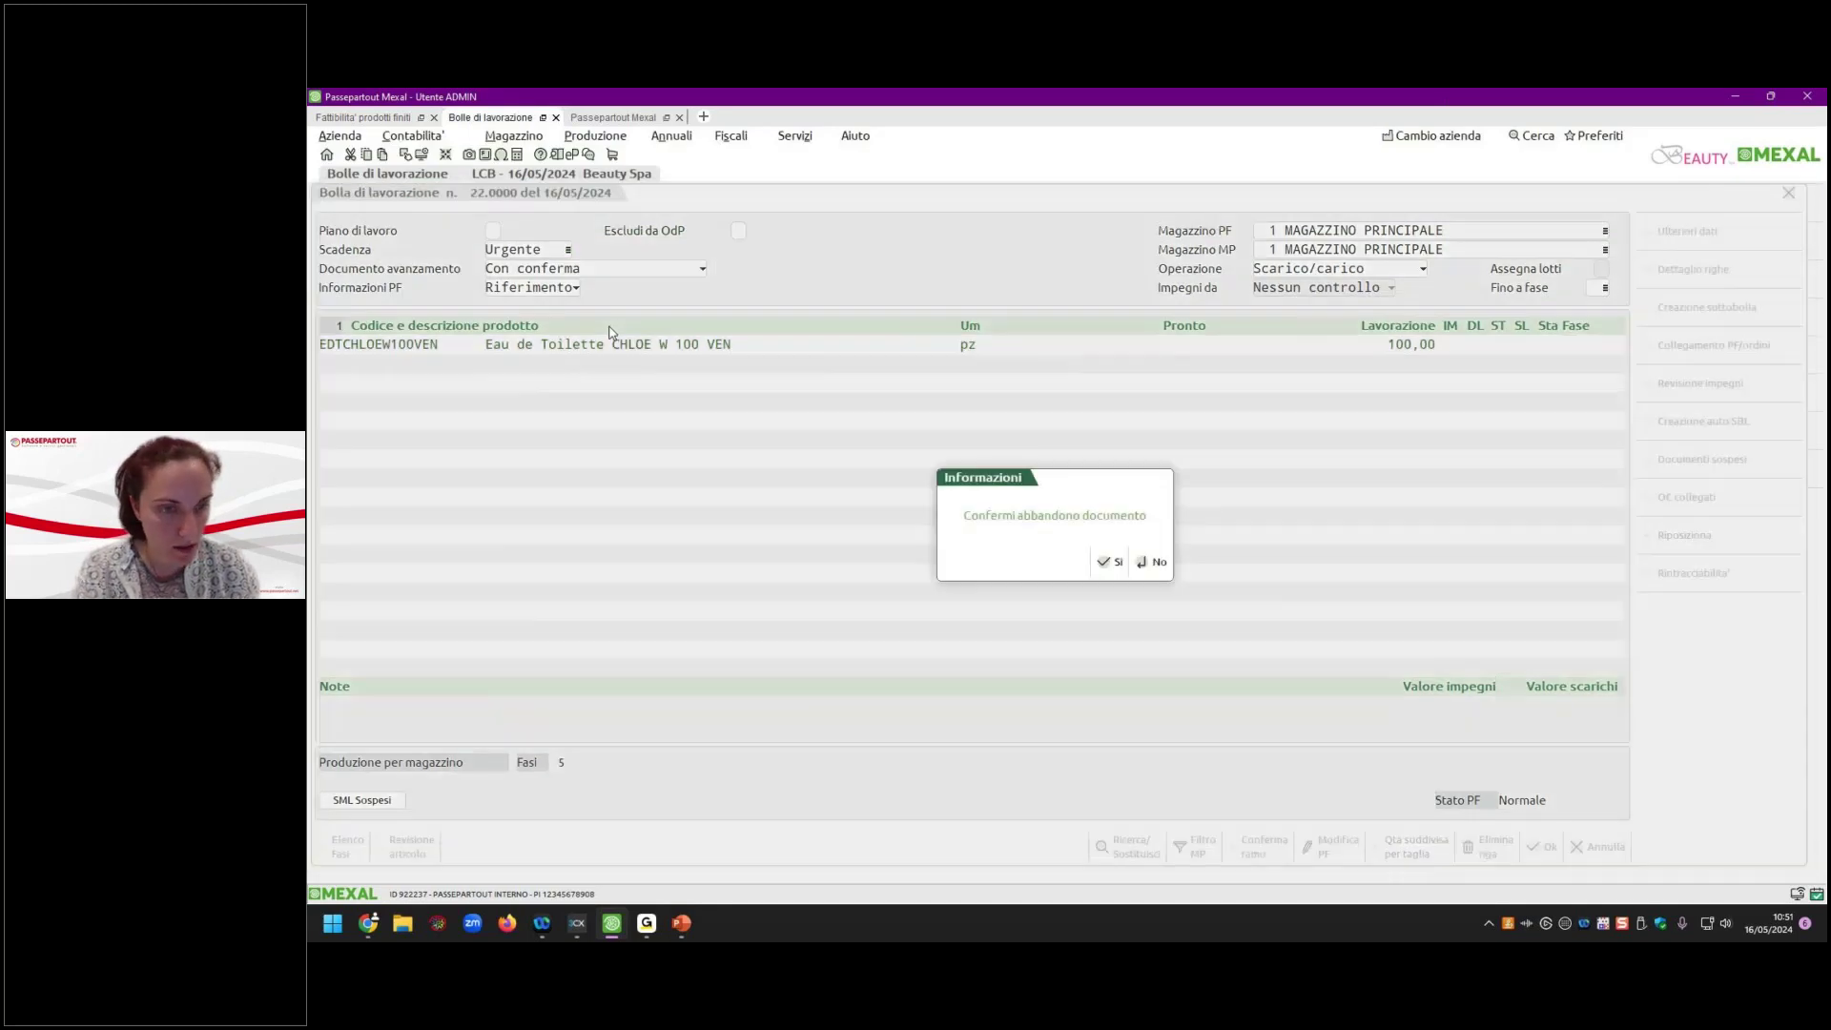
key(Return)
click(1702, 422)
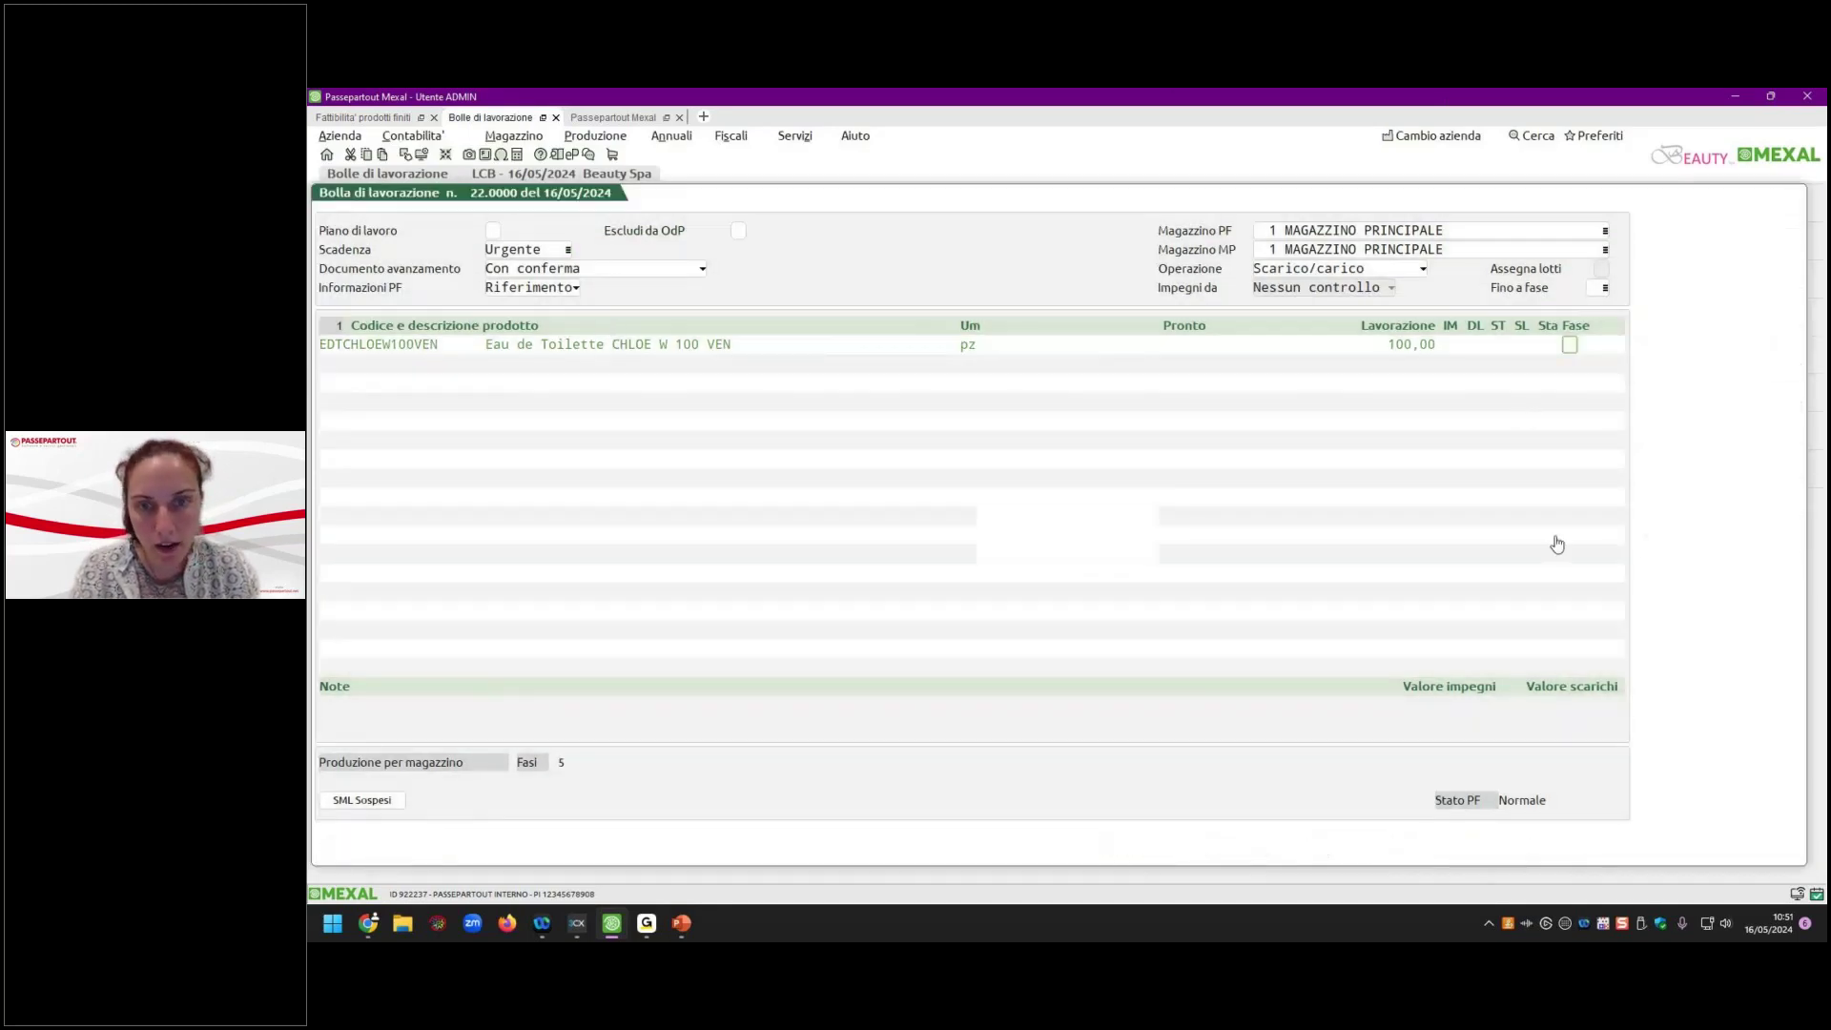
click(1194, 580)
click(1193, 580)
click(1274, 677)
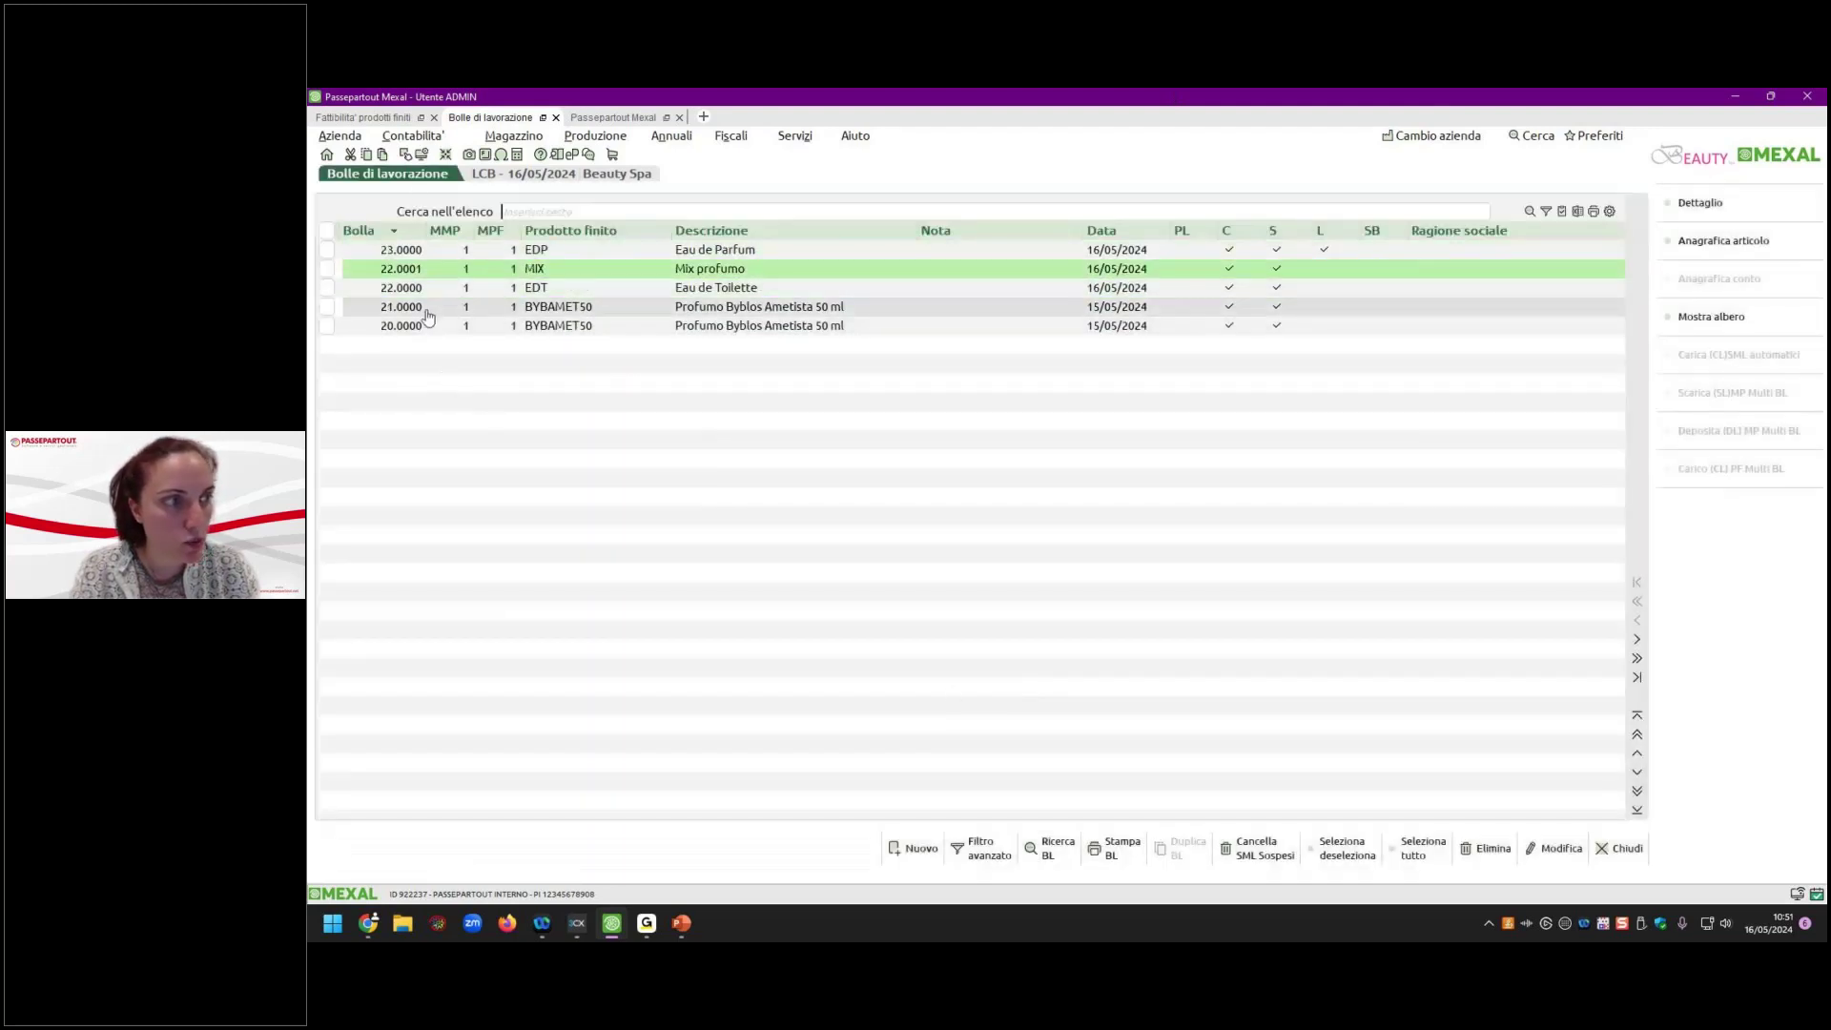
Process a new work-order feasibility run with the current settings and proposed description, and select the Mix profumo row of work order 23.
click(373, 118)
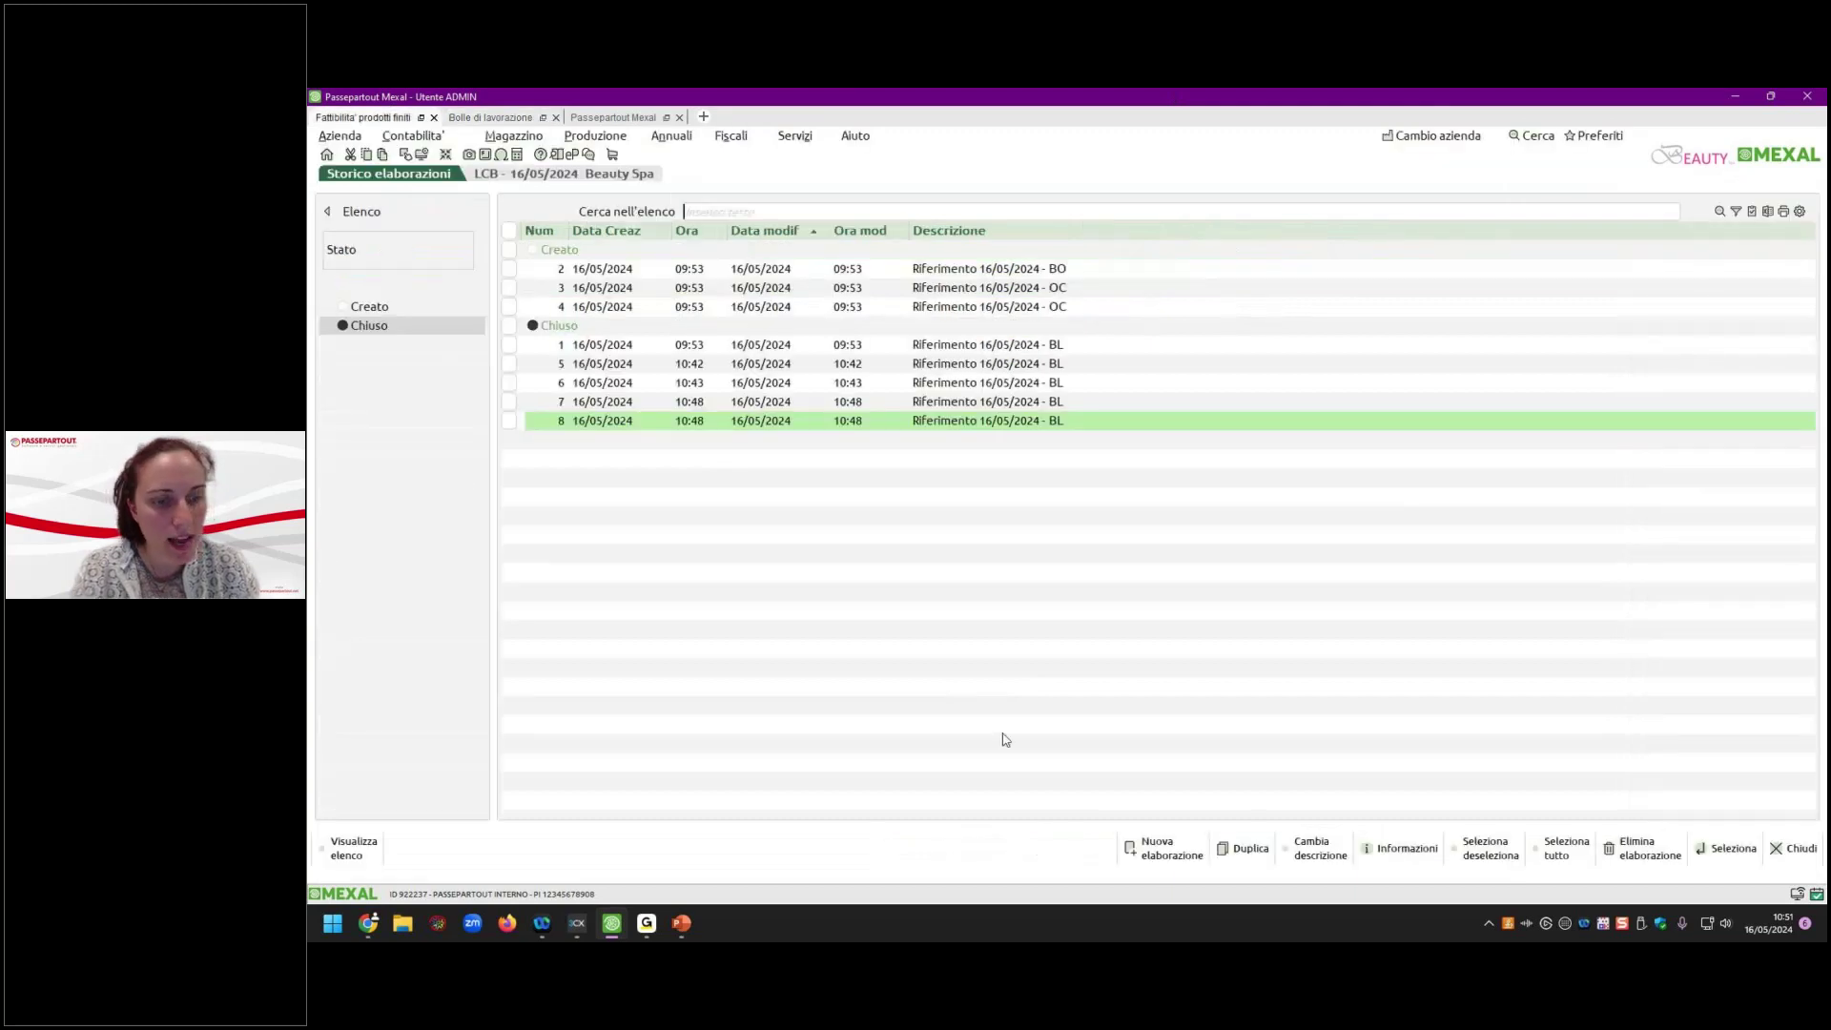
click(1097, 849)
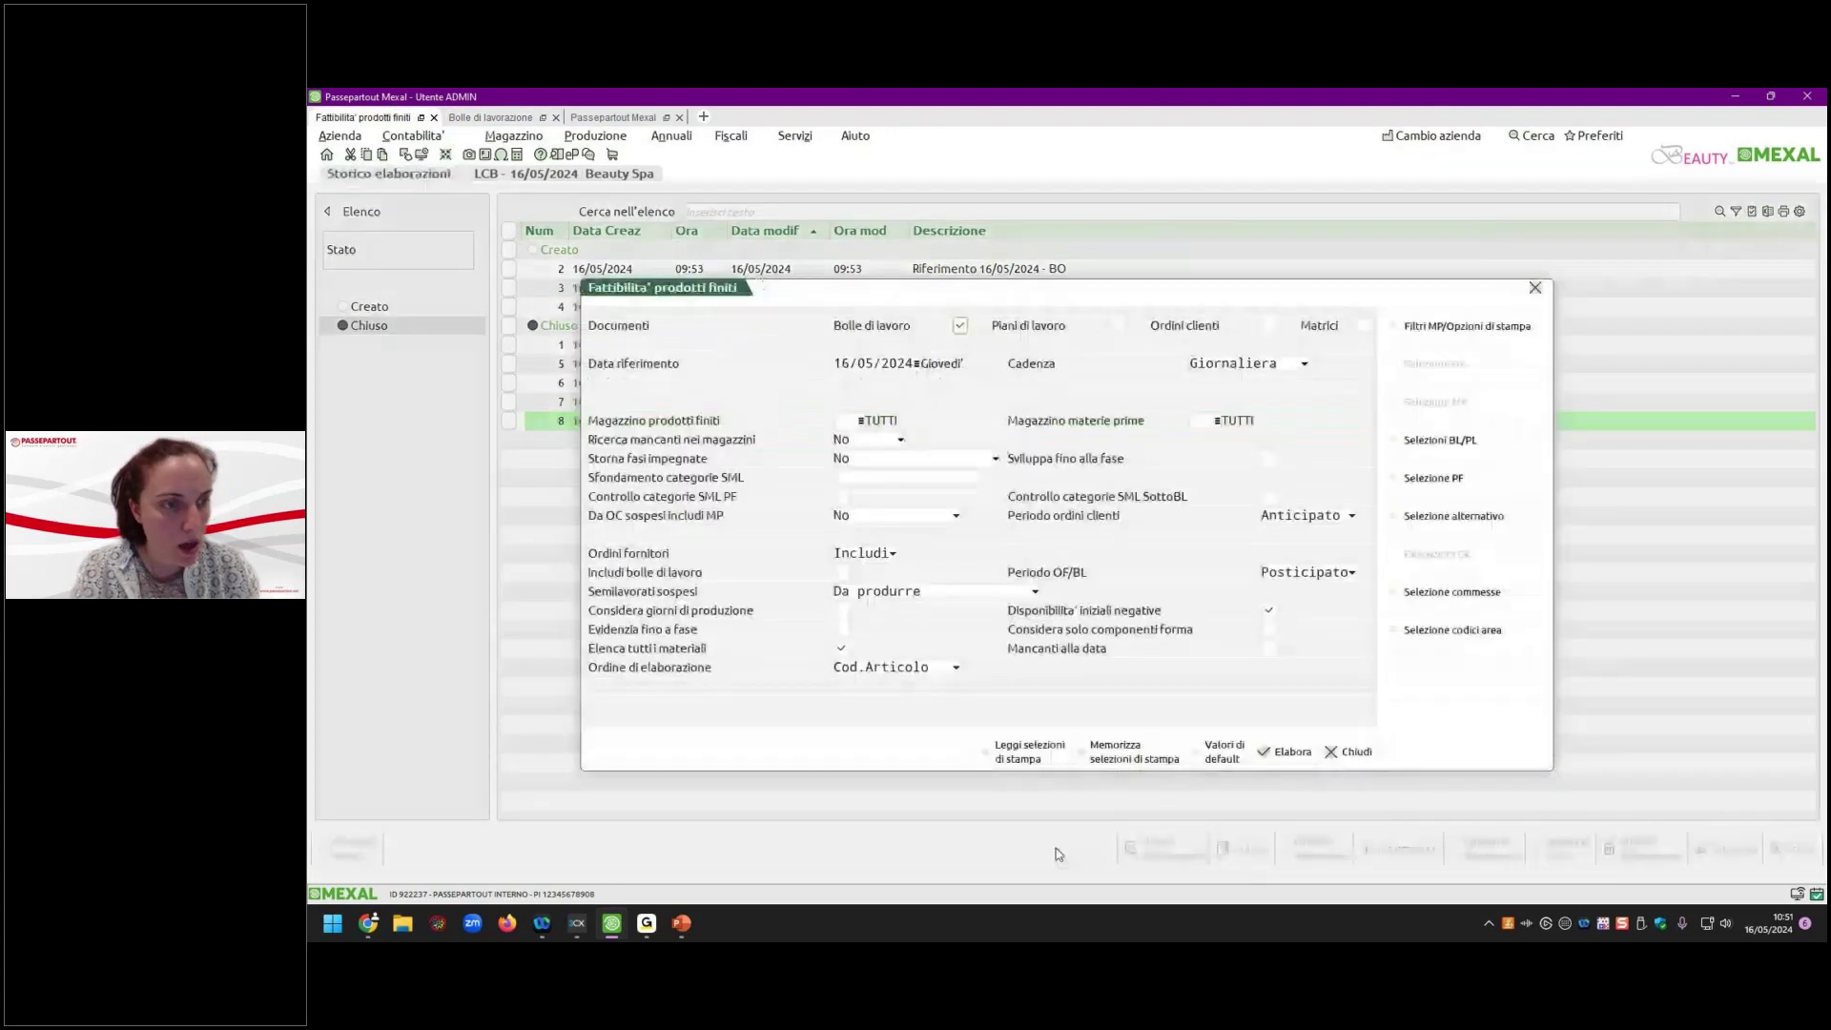
click(1288, 752)
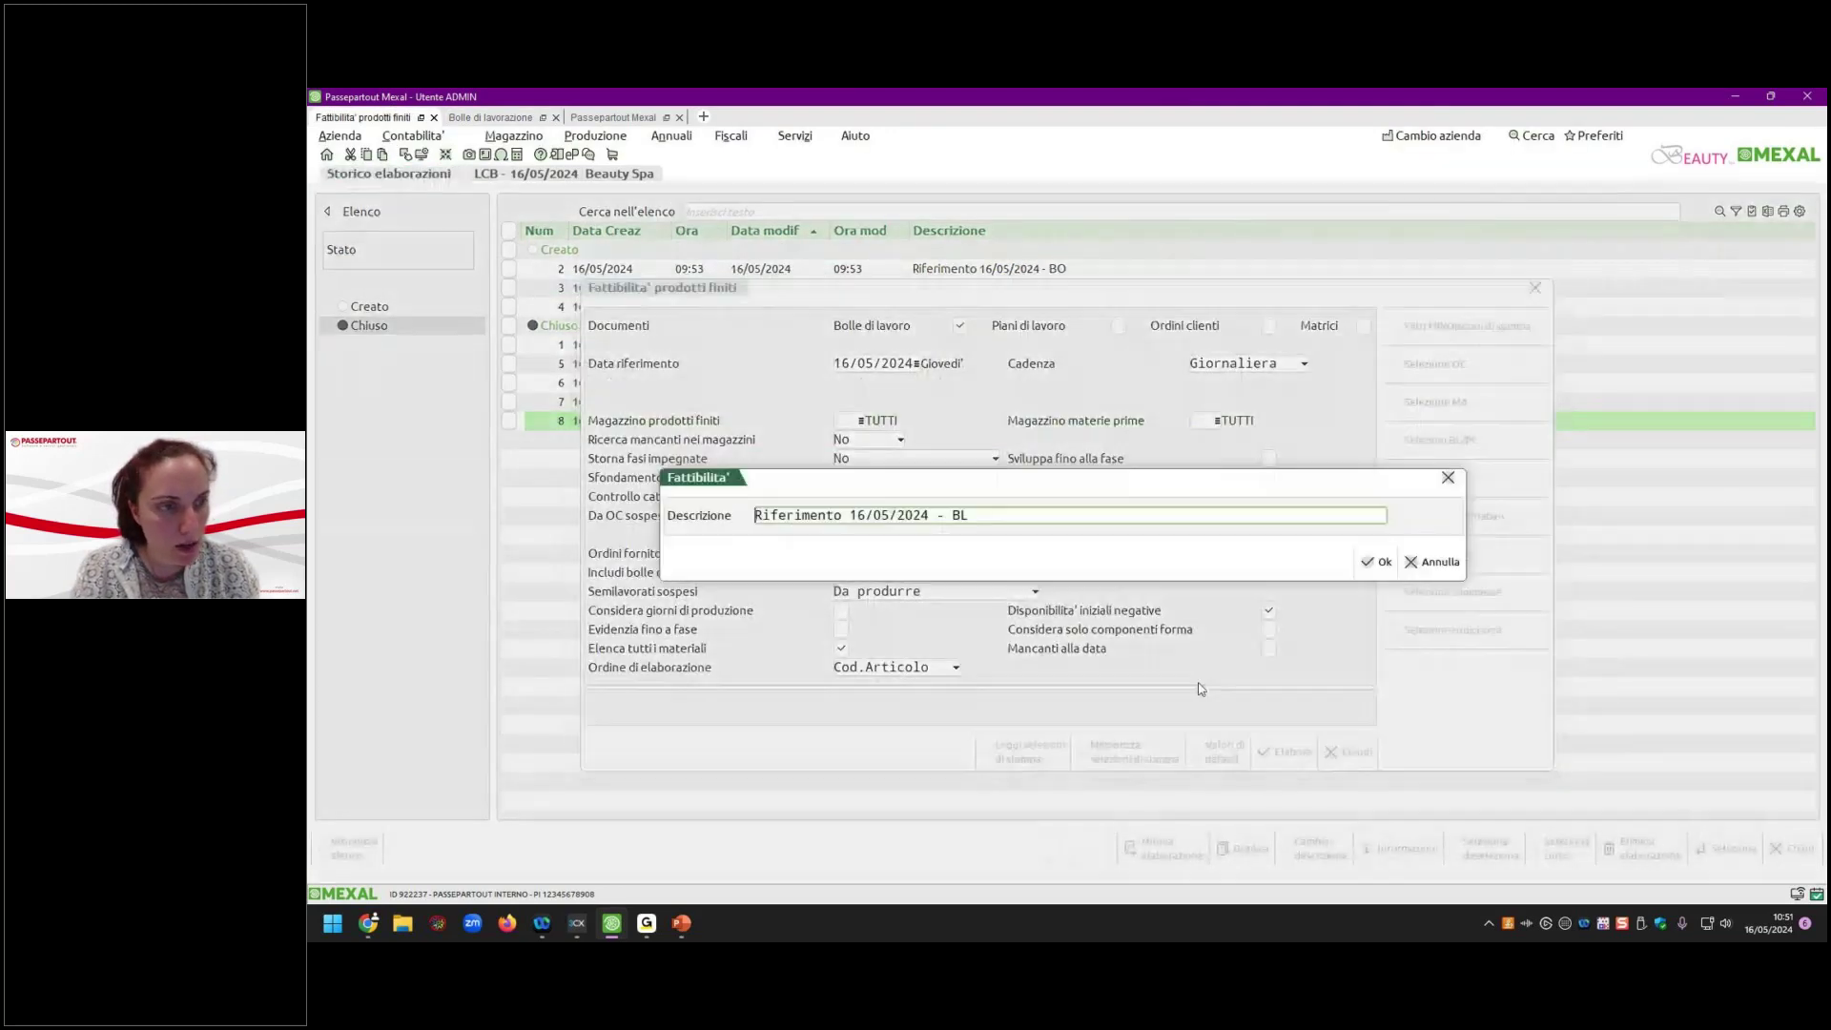
click(1379, 563)
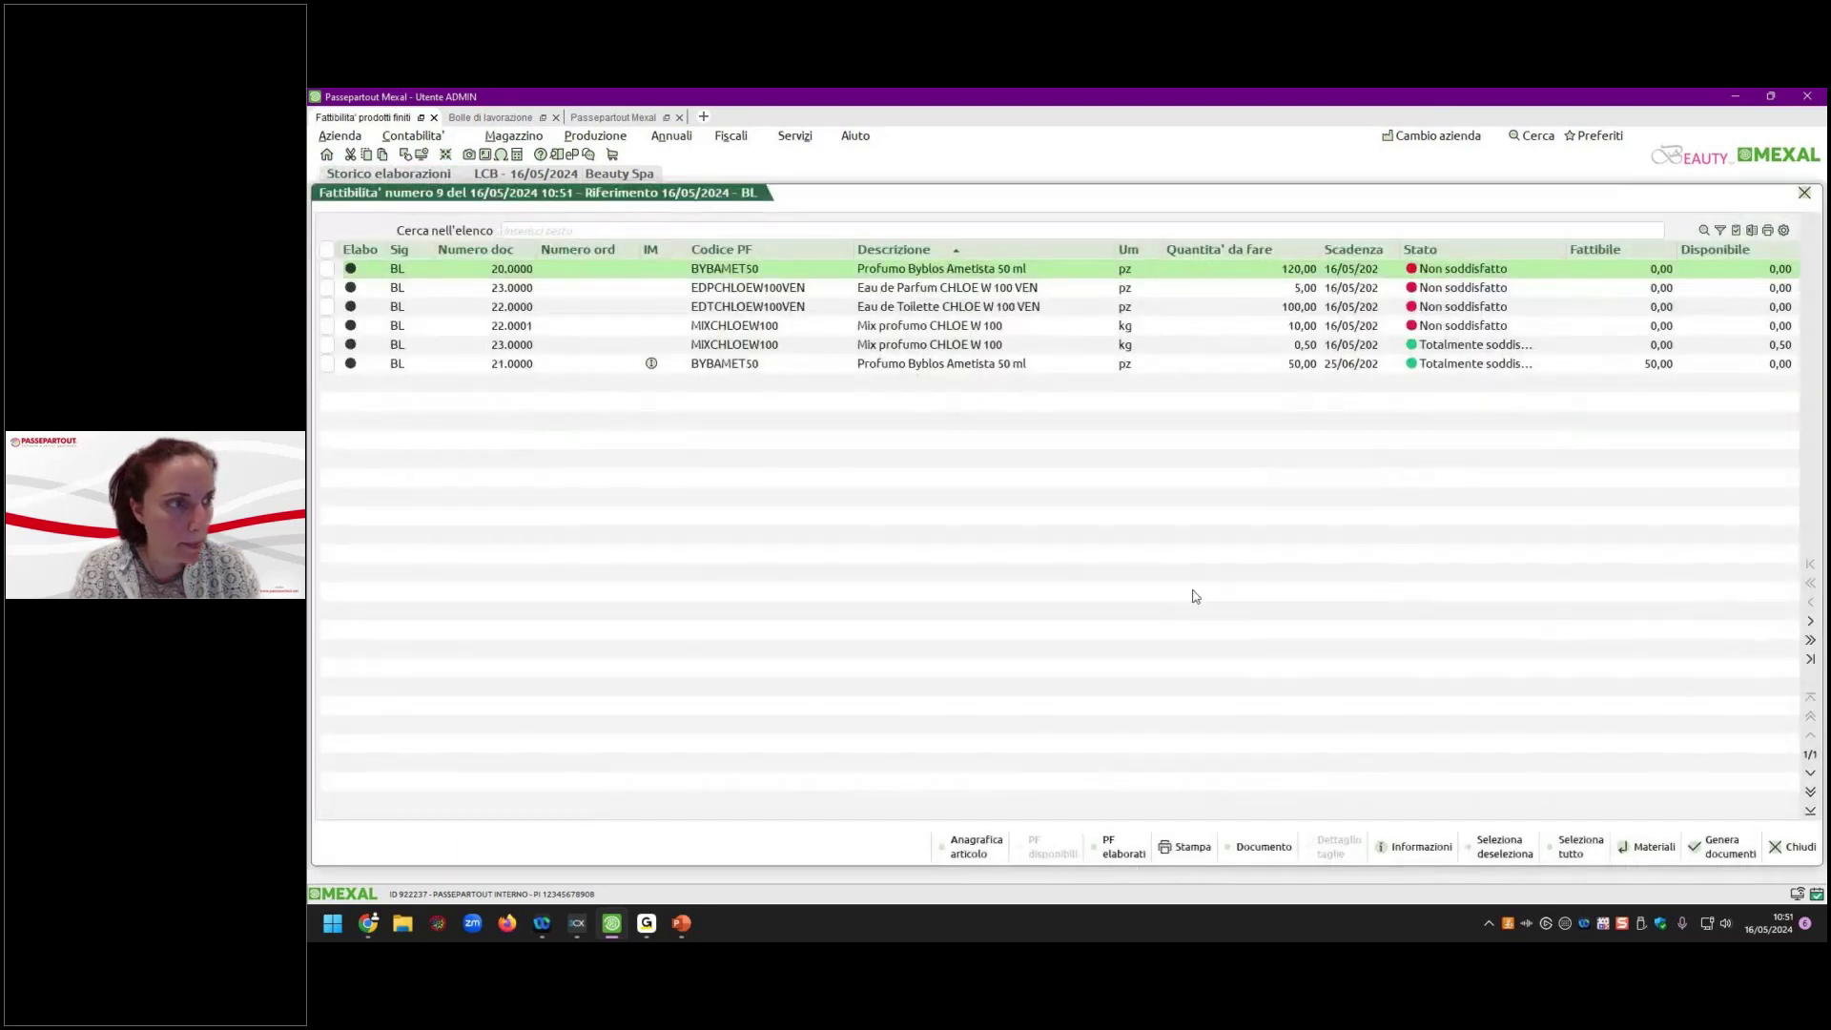
key(Down)
key(Down)
key(Down)
key(Down)
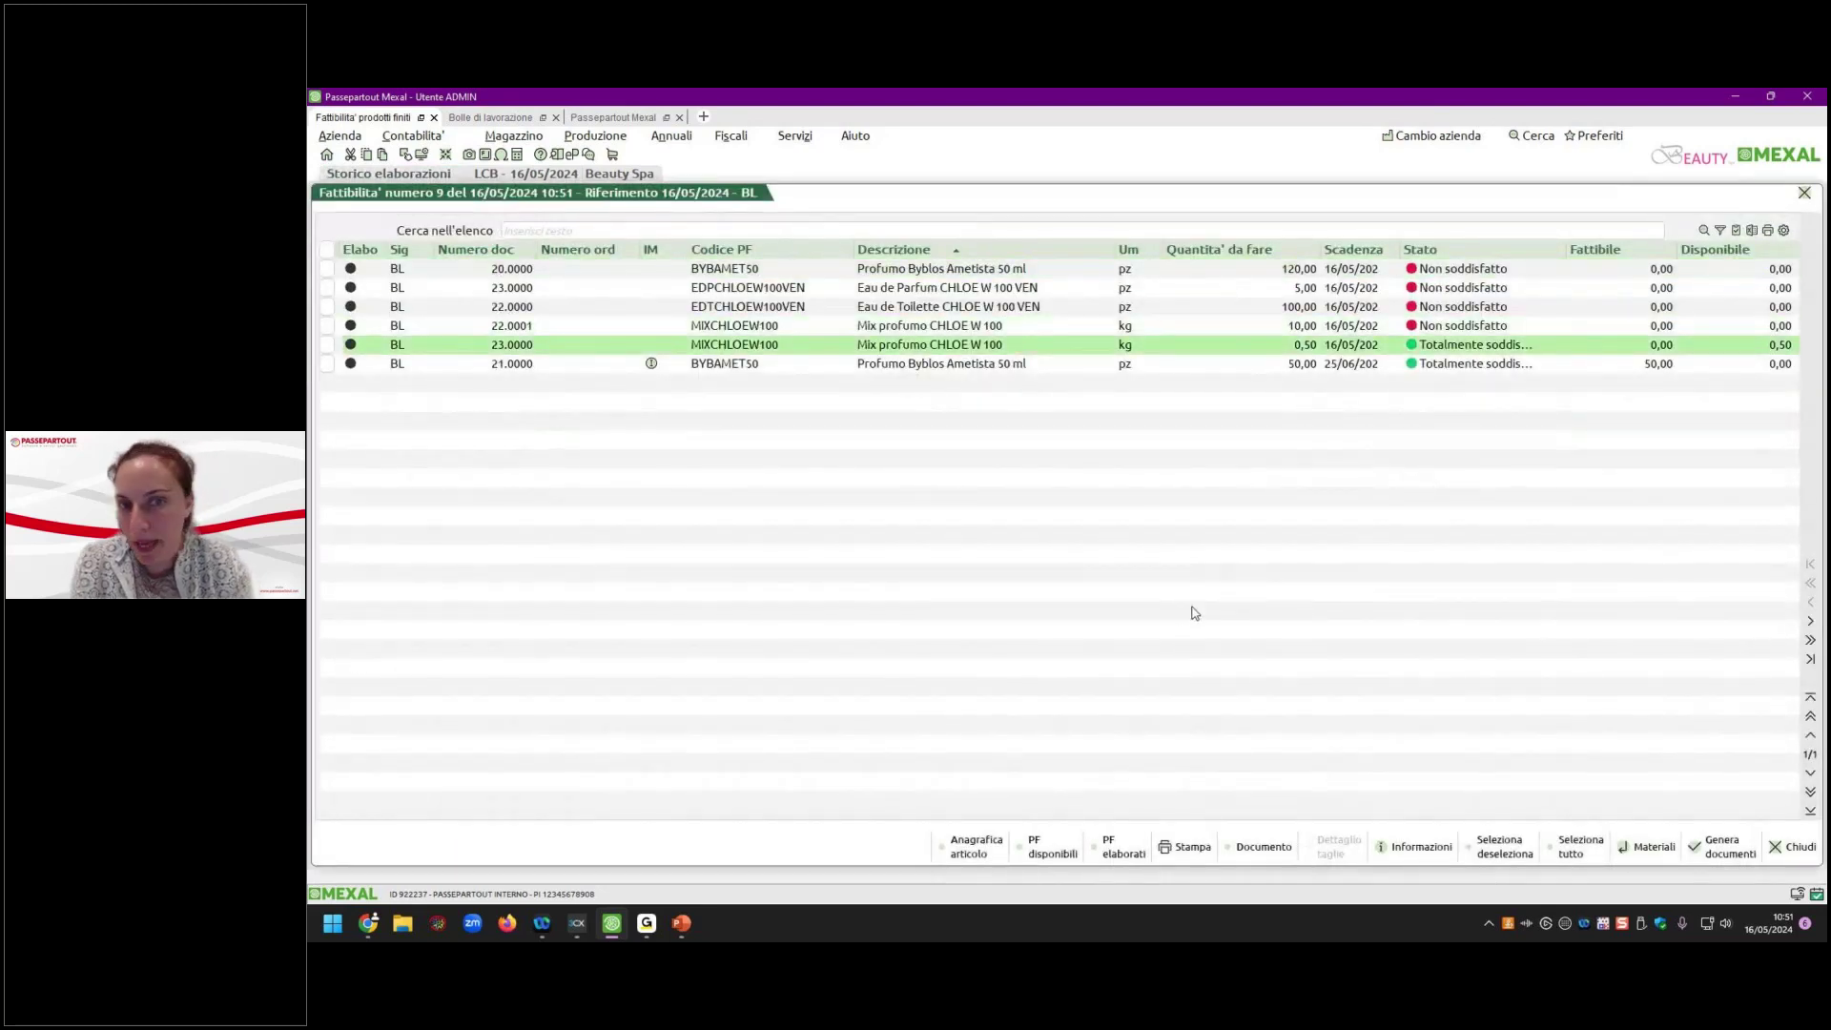
Examine the missing materials of Mix profumo CHLOE W 100 in sub work order 22.0001, and close the run 9 results.
key(Up)
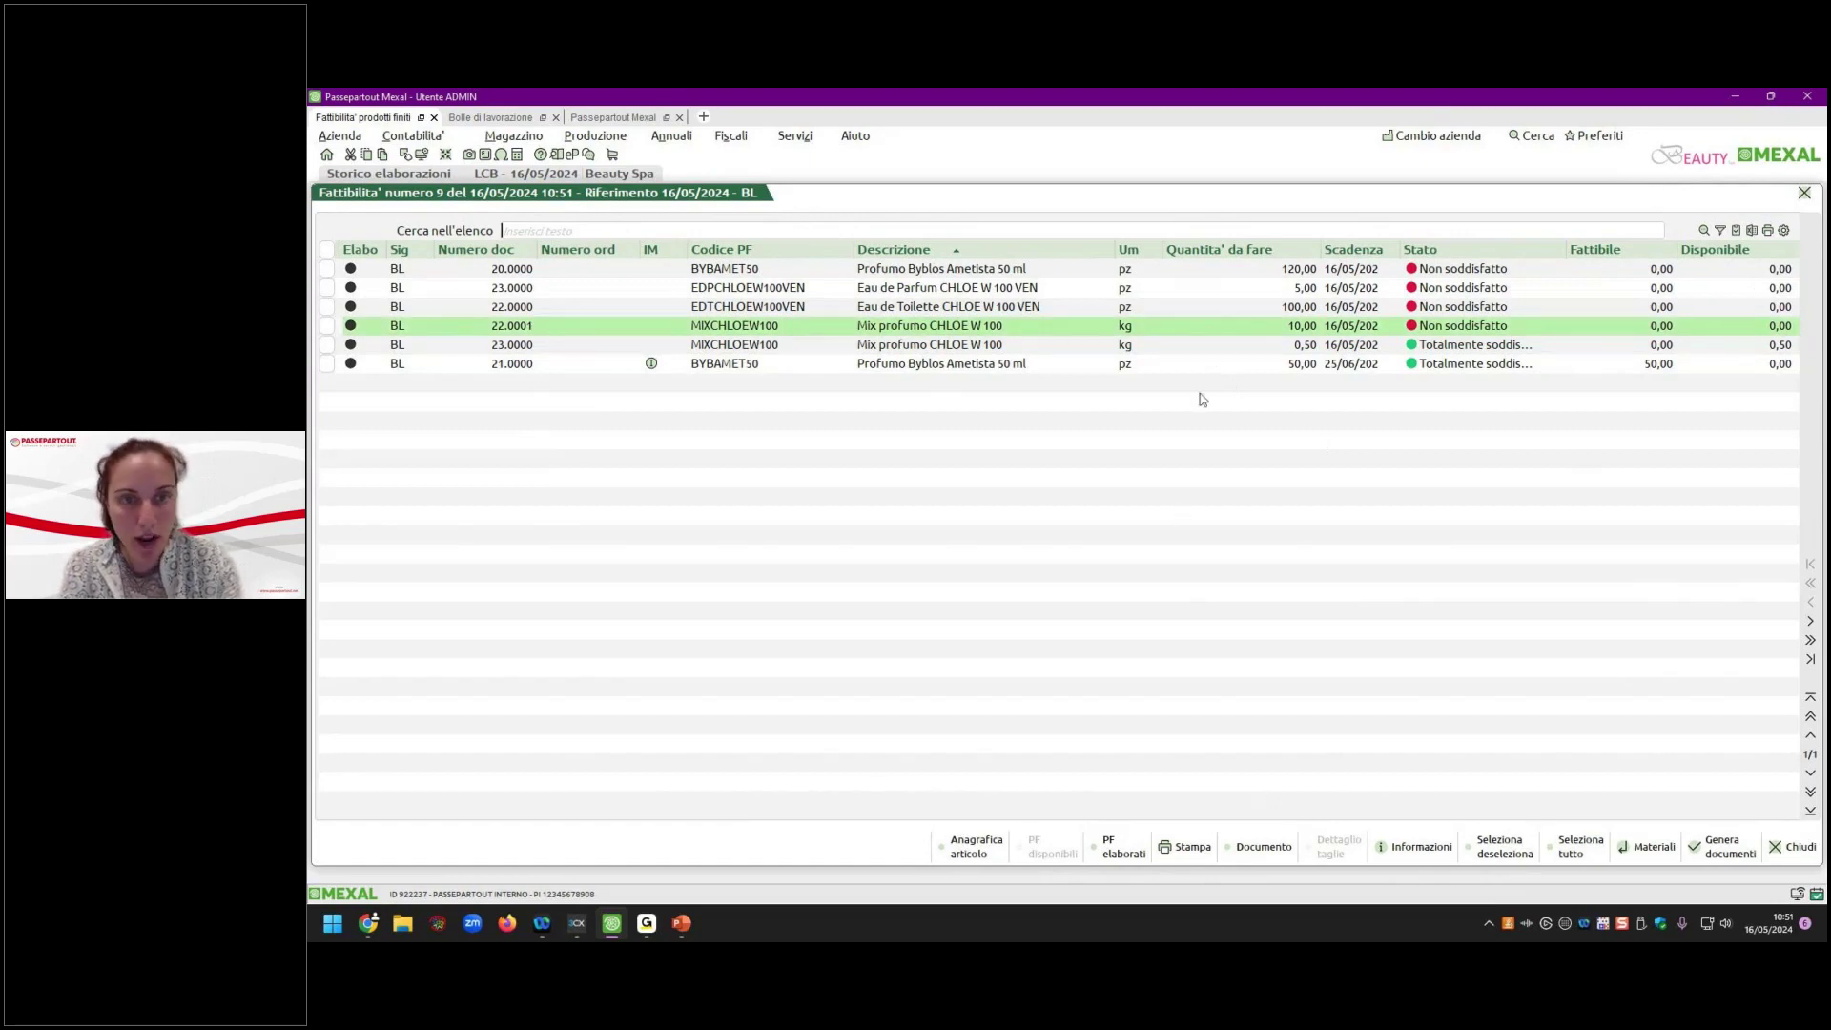
key(Return)
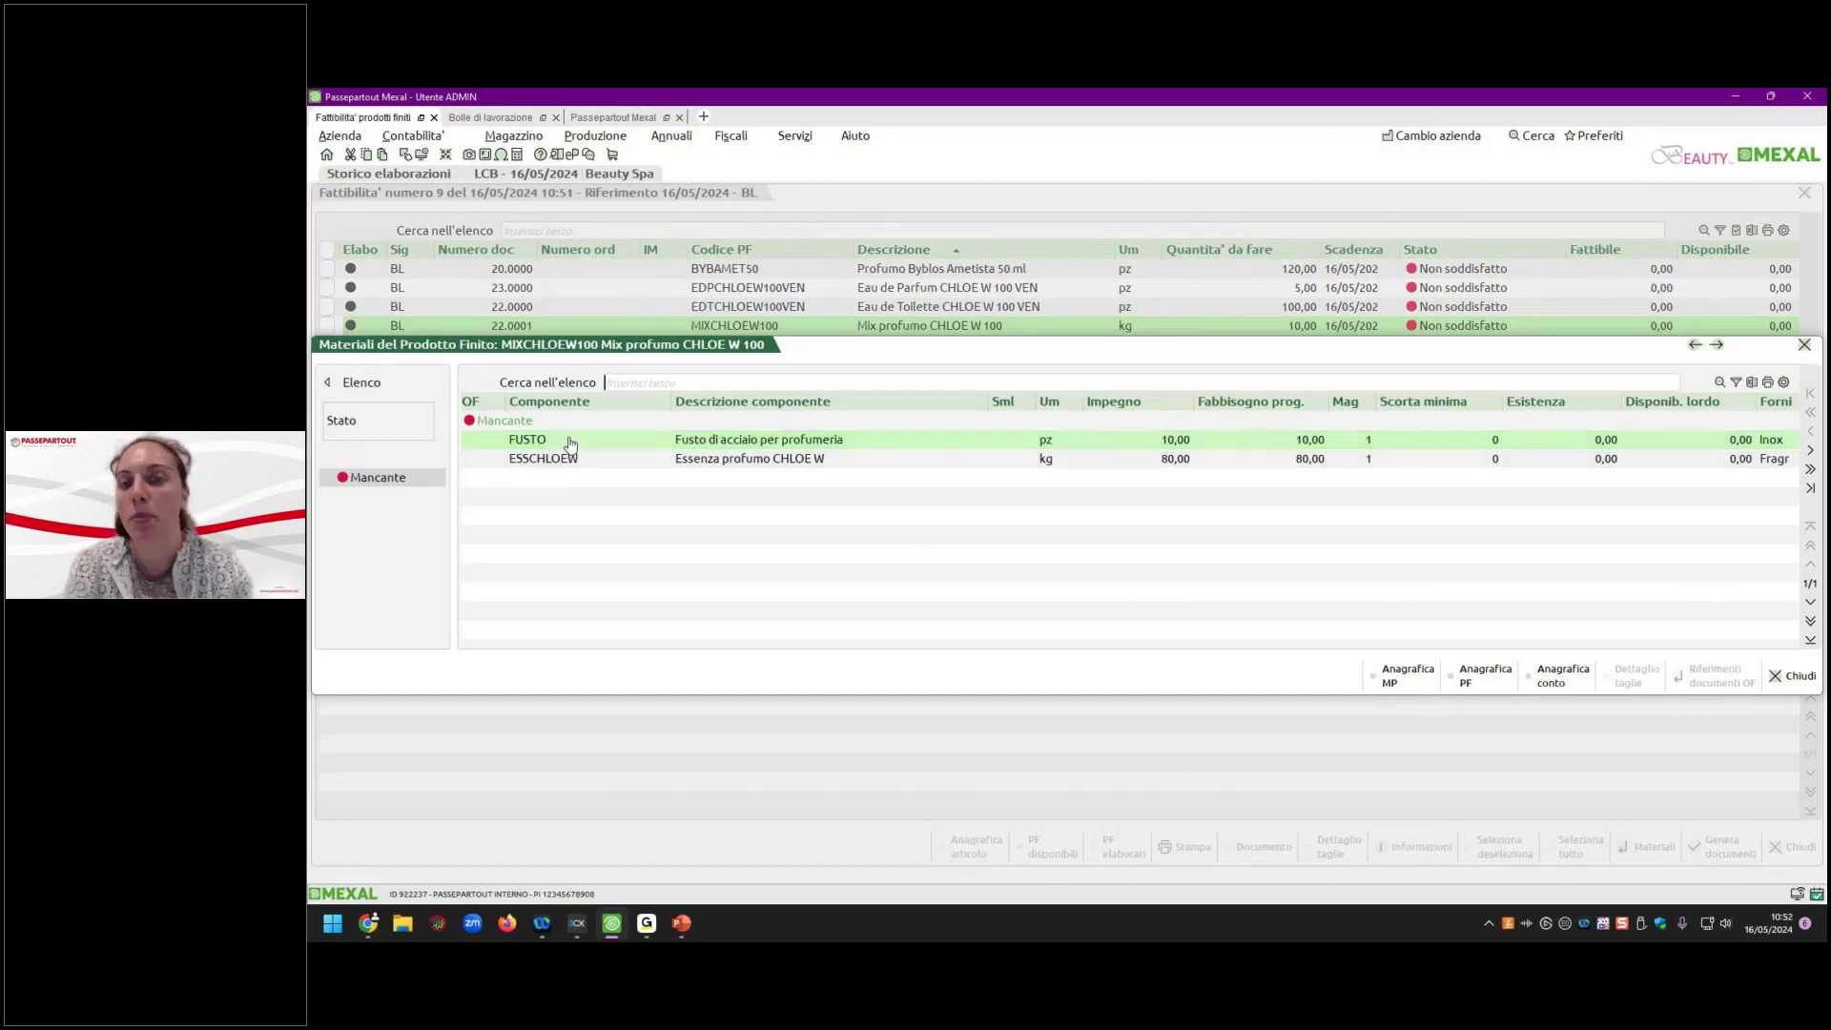
click(1790, 676)
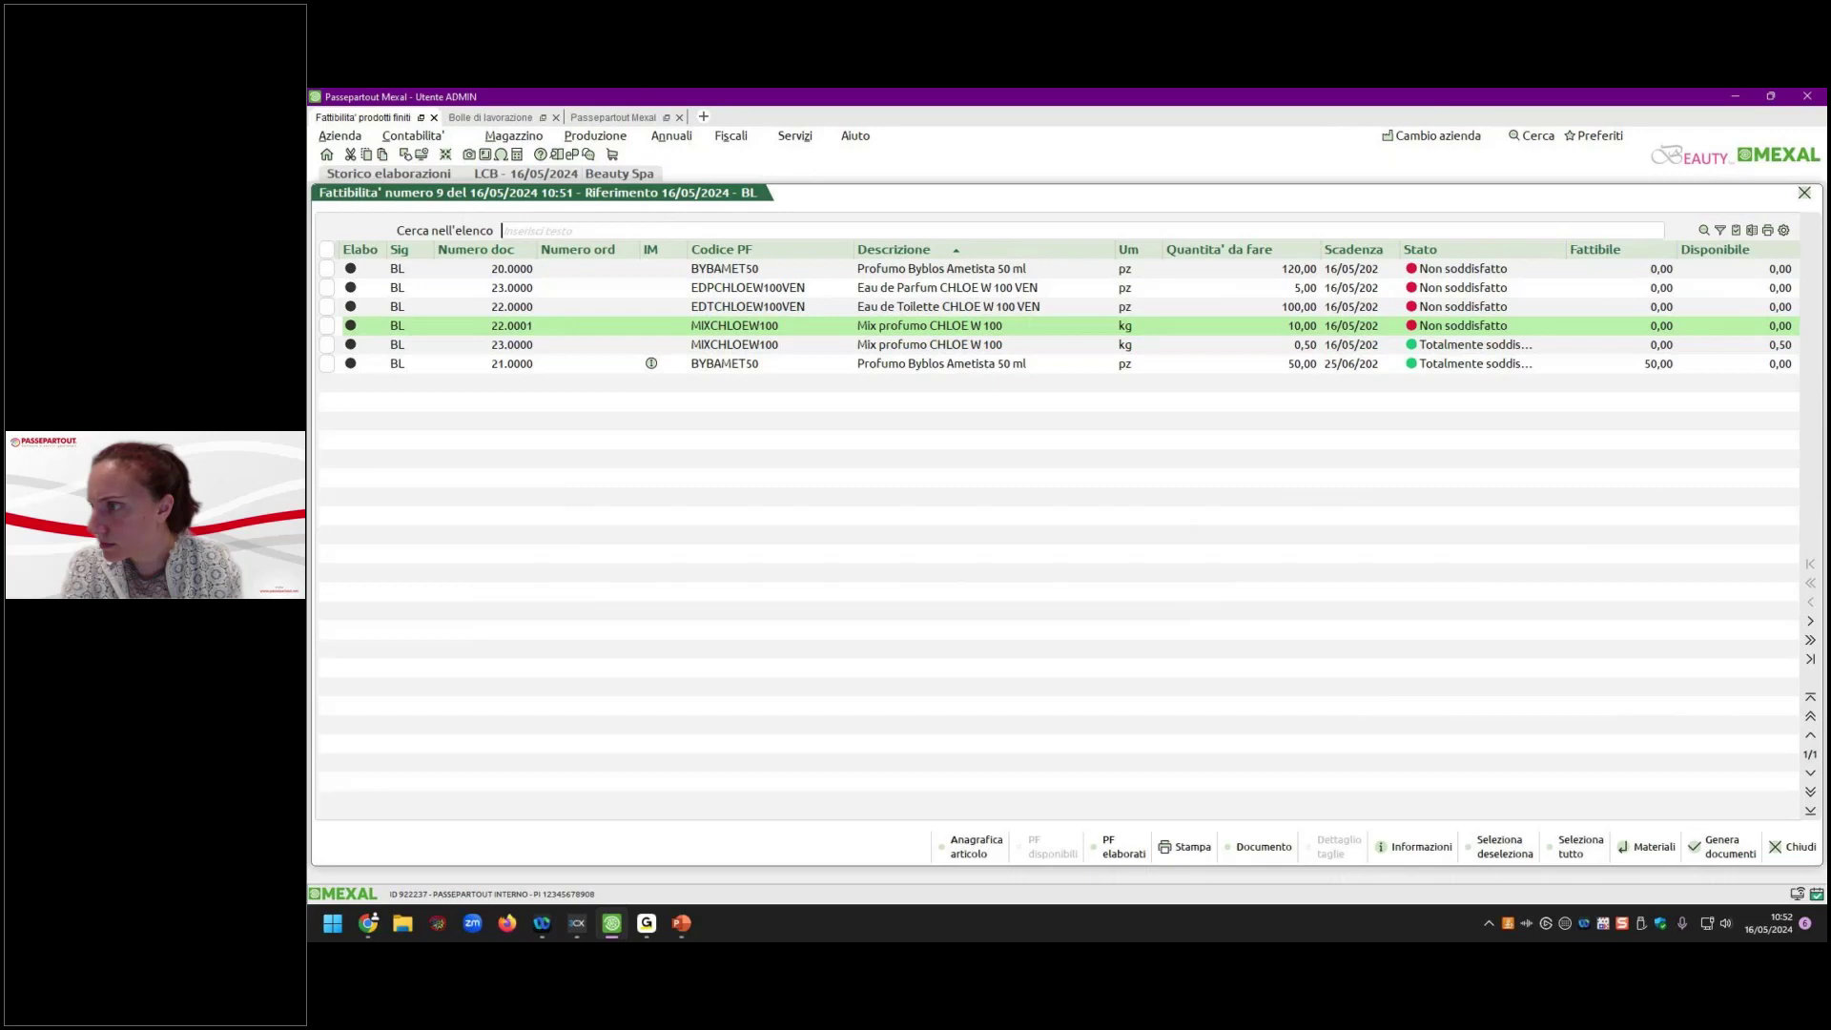
key(alt+Tab)
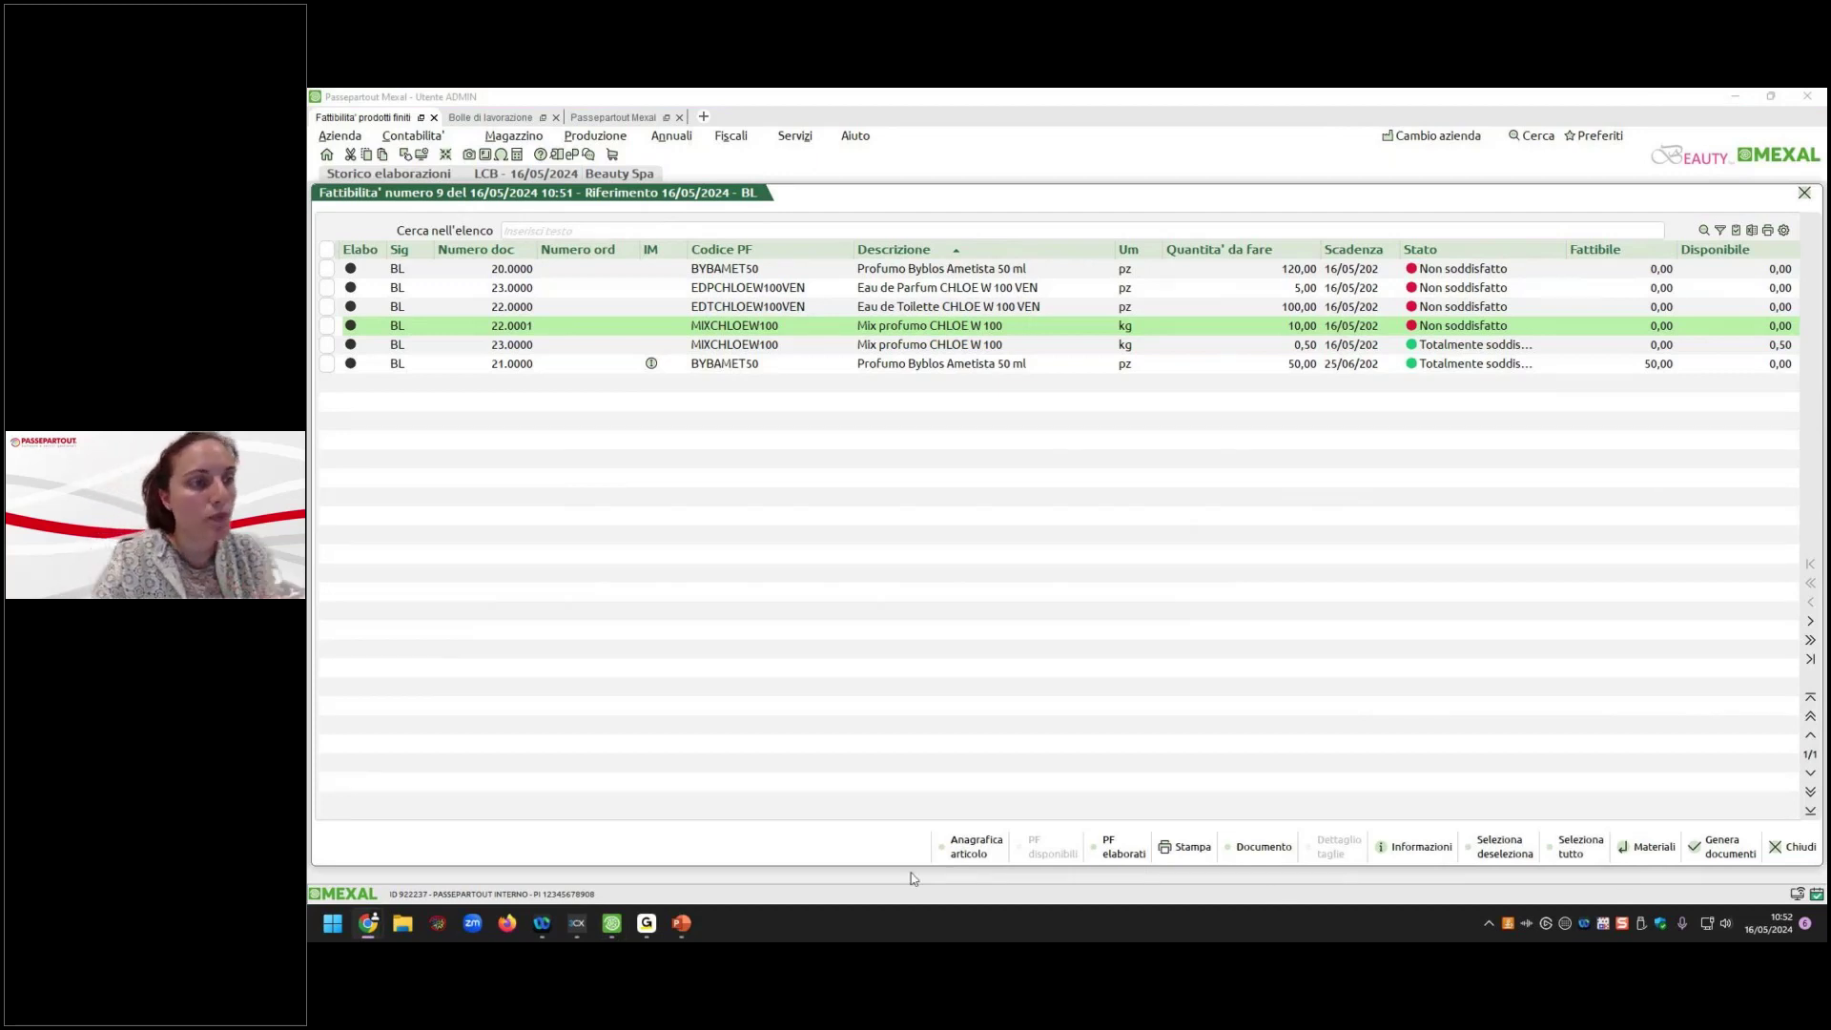
click(1790, 854)
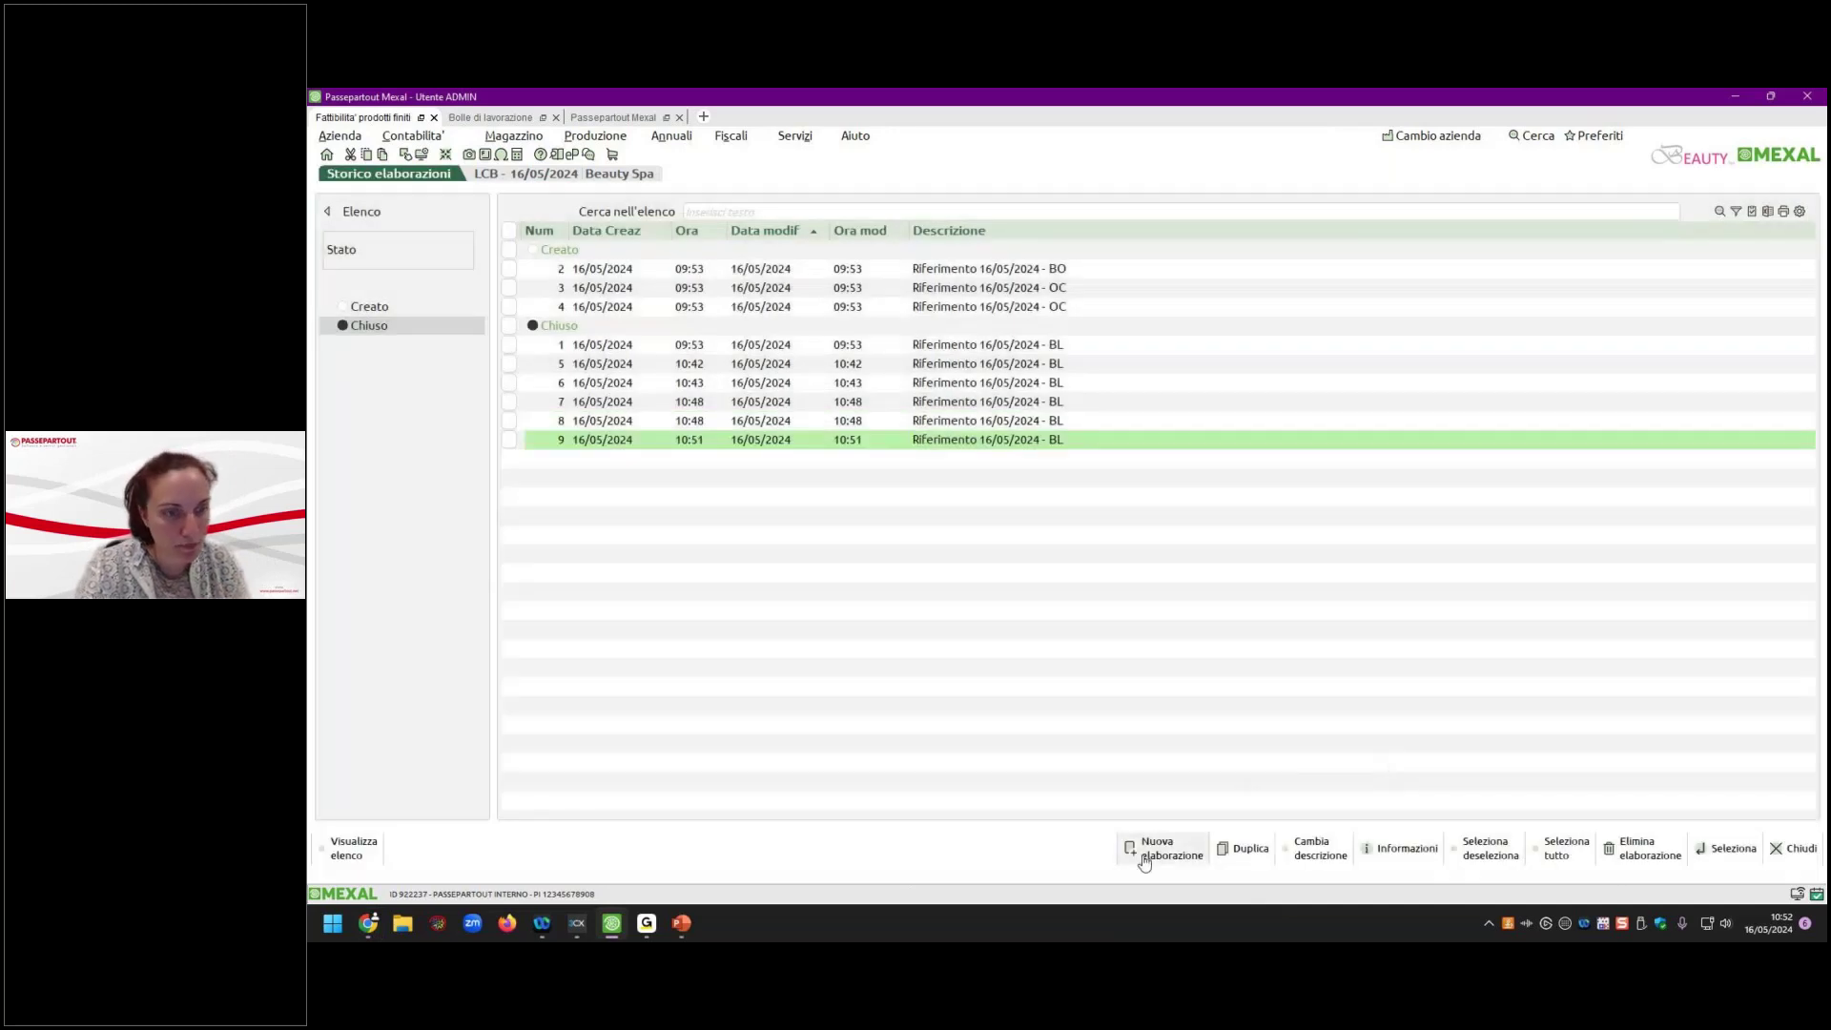
Process a new work-order feasibility run with Elenca tutti i materiali enabled, and review the Profumo Byblos materials of work order 20.
click(1144, 861)
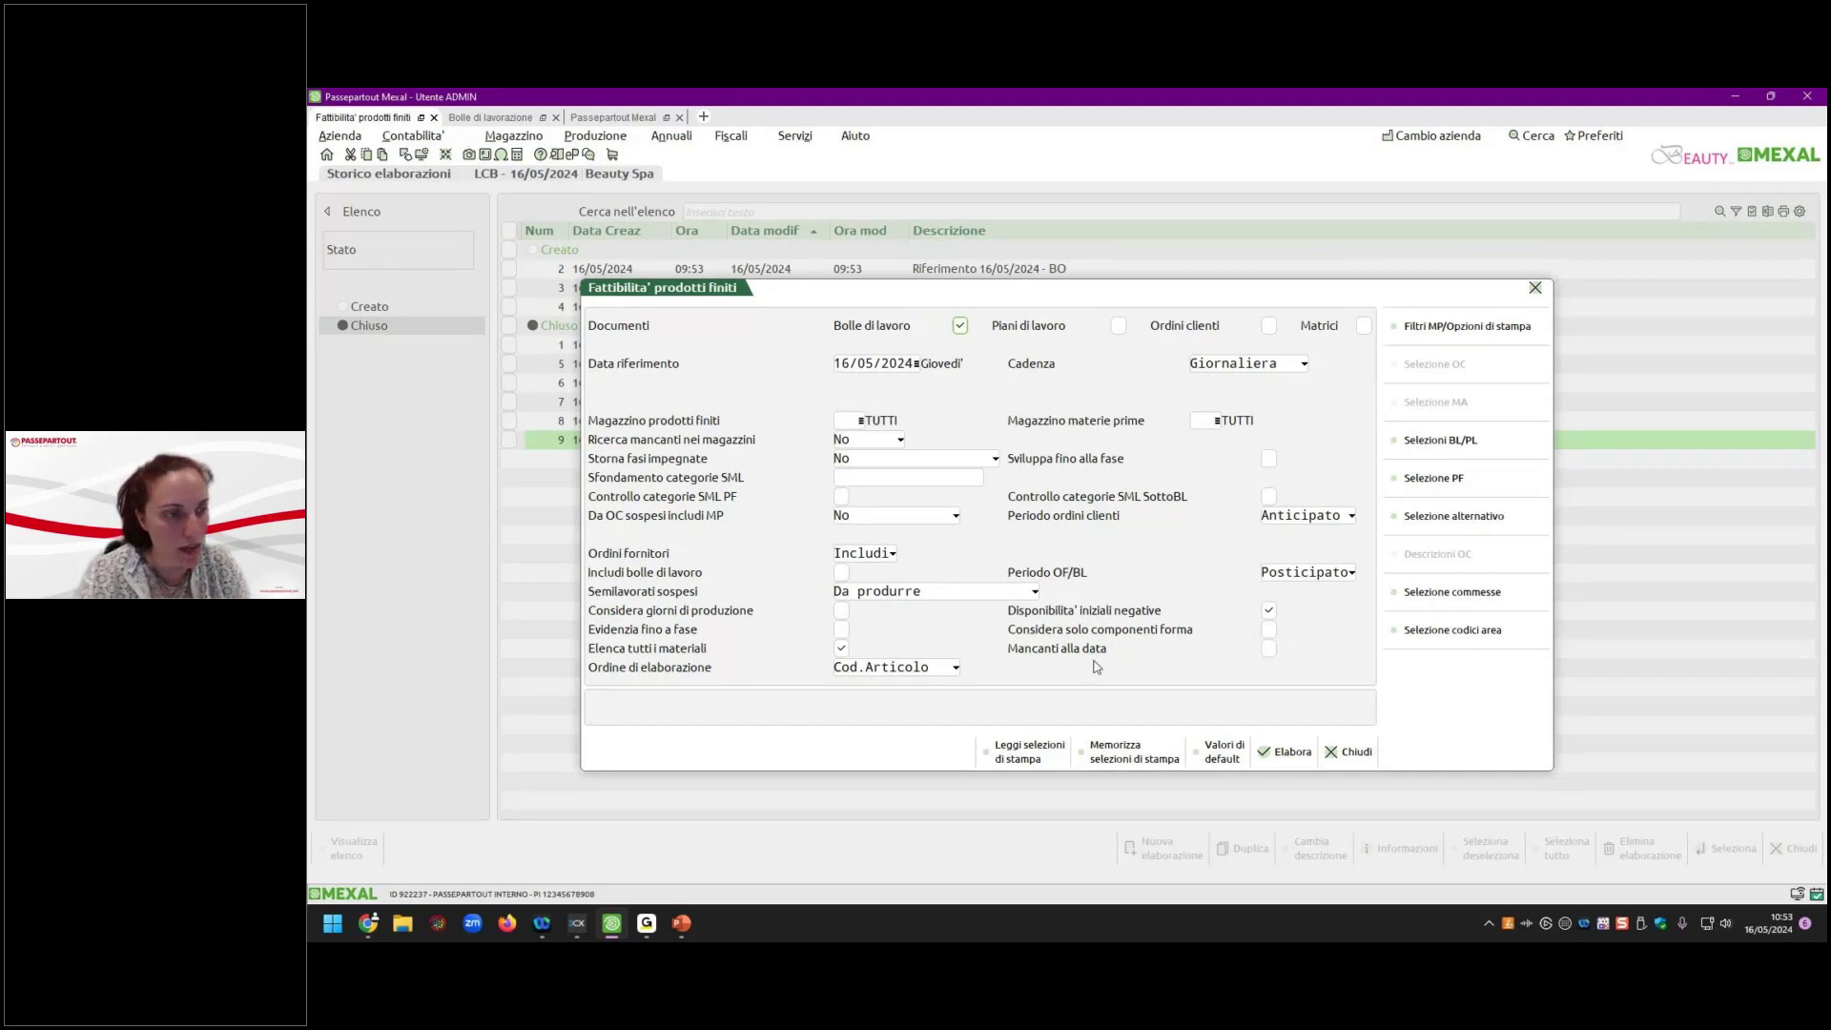
click(841, 650)
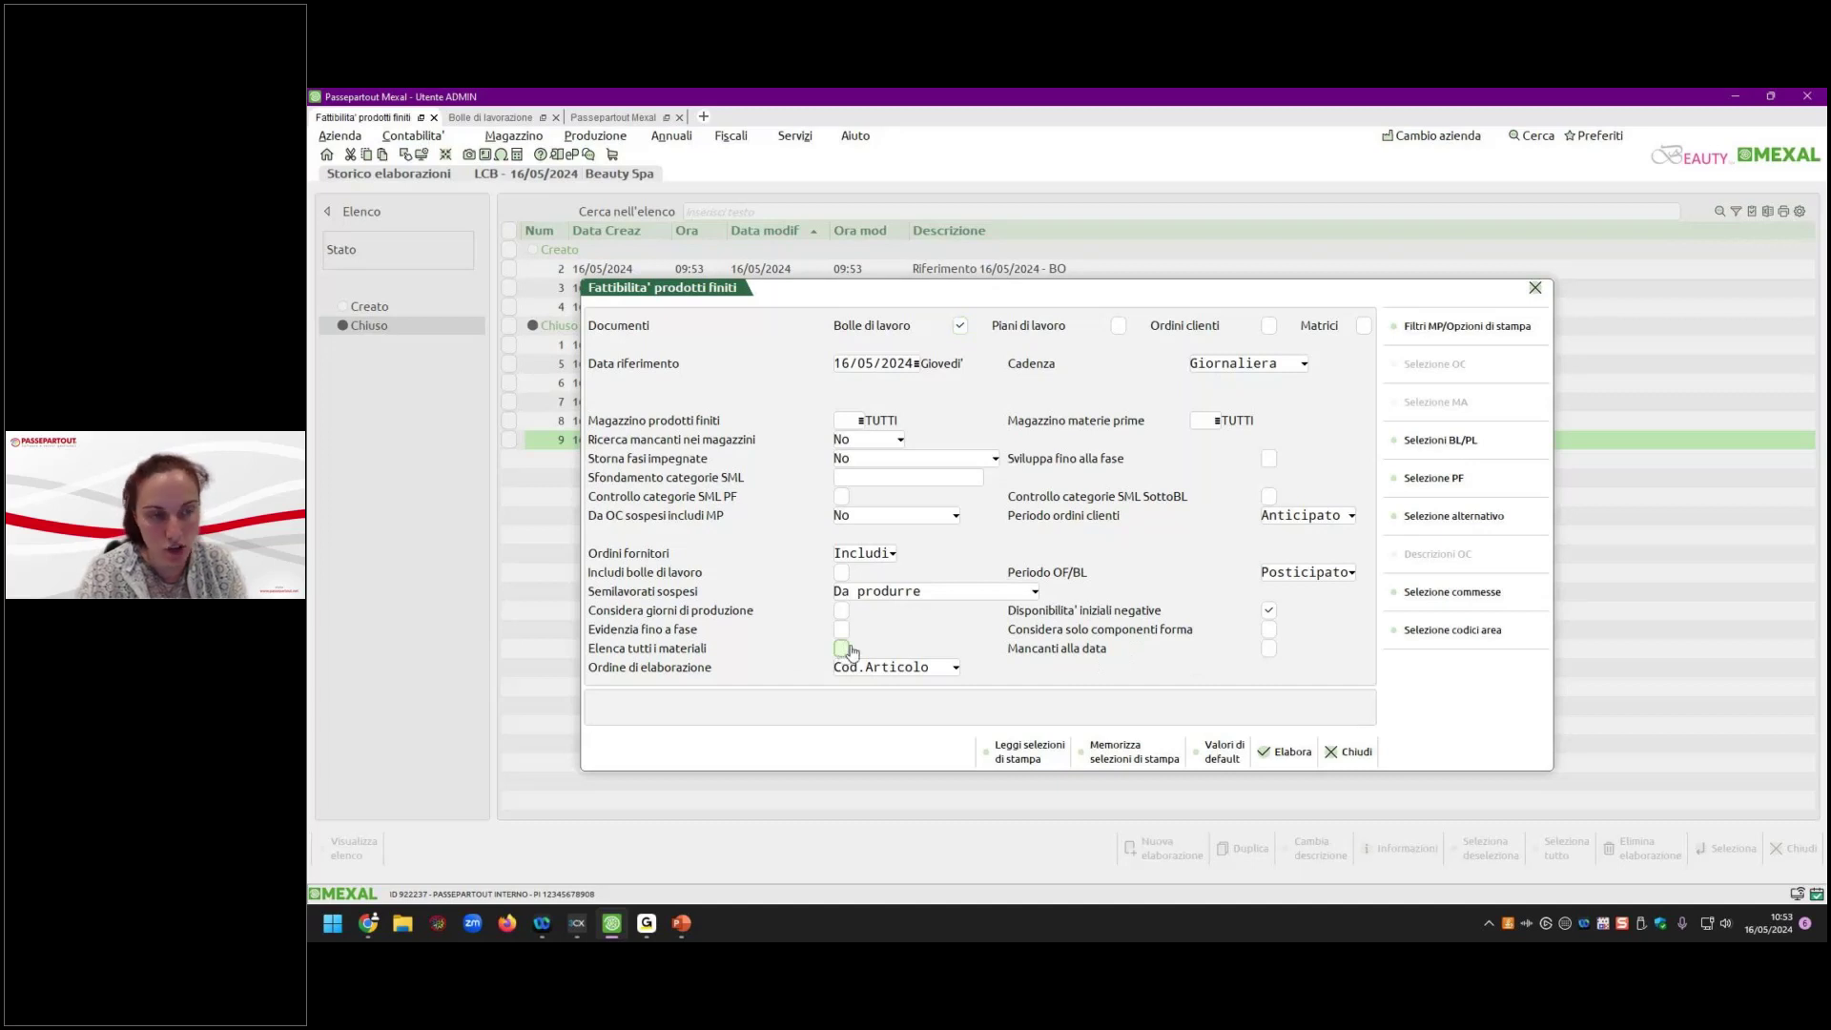
click(1285, 752)
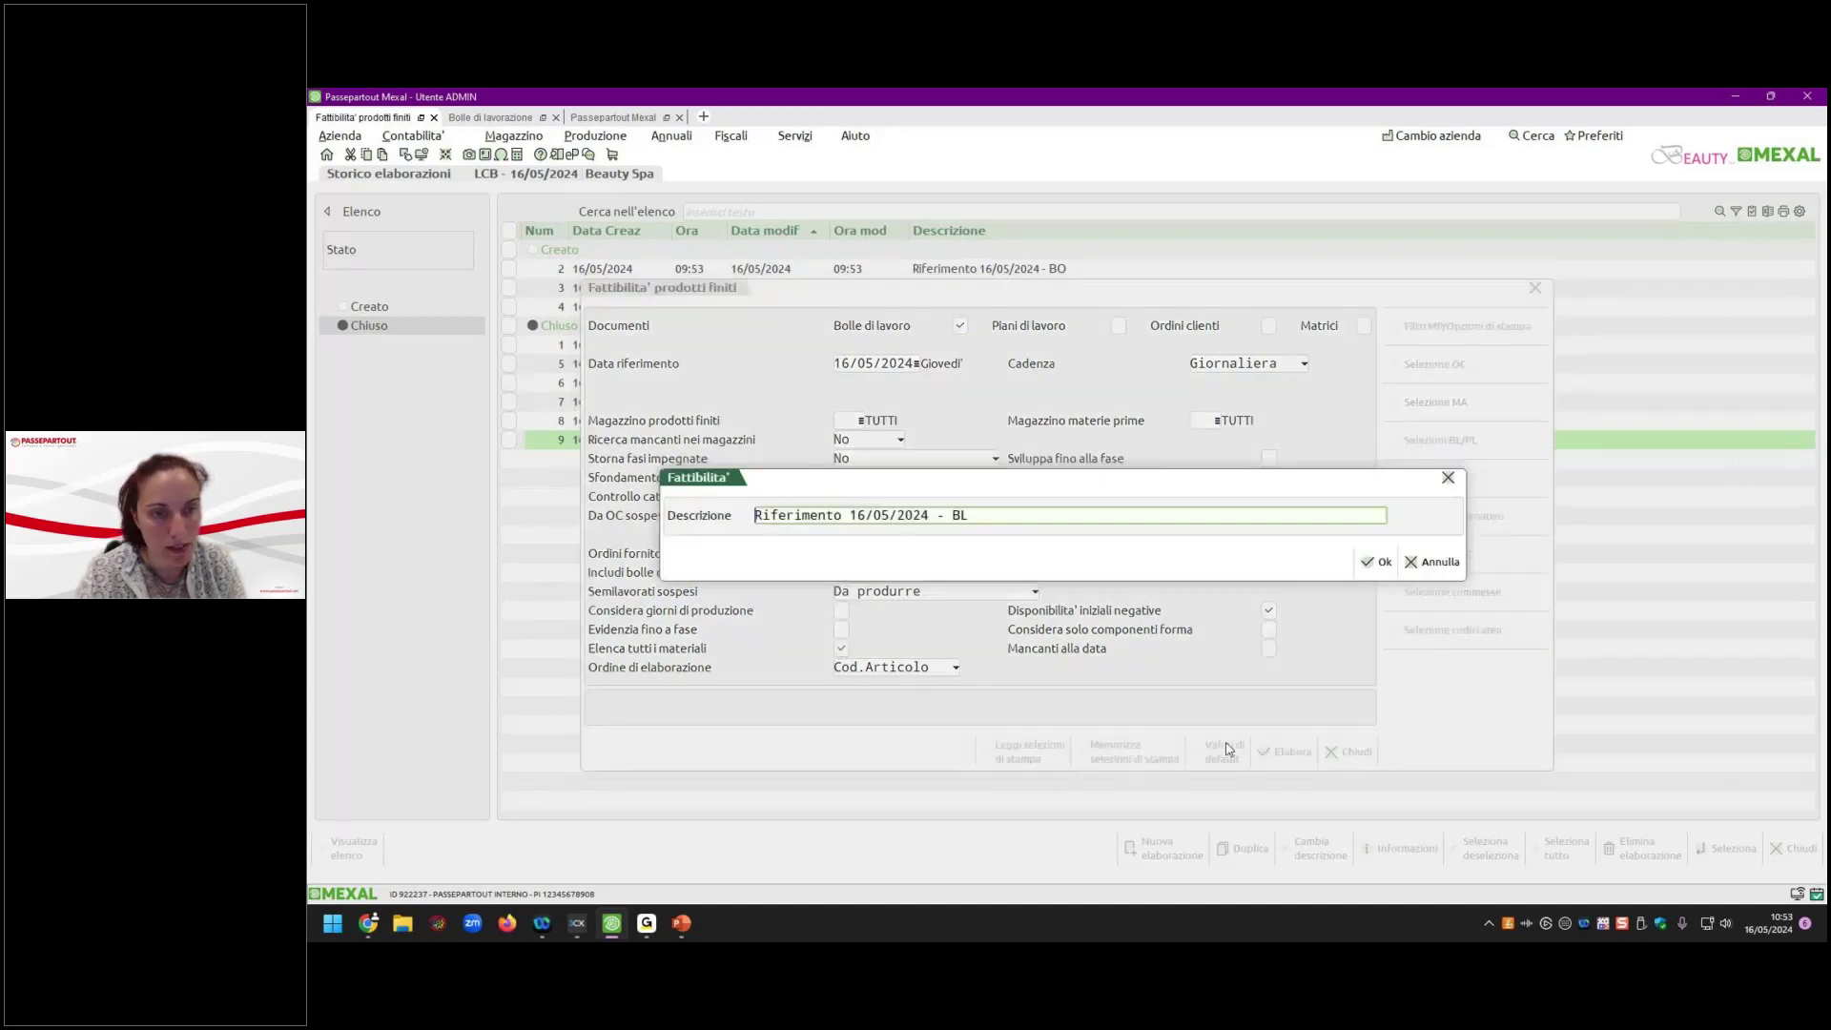
click(1381, 563)
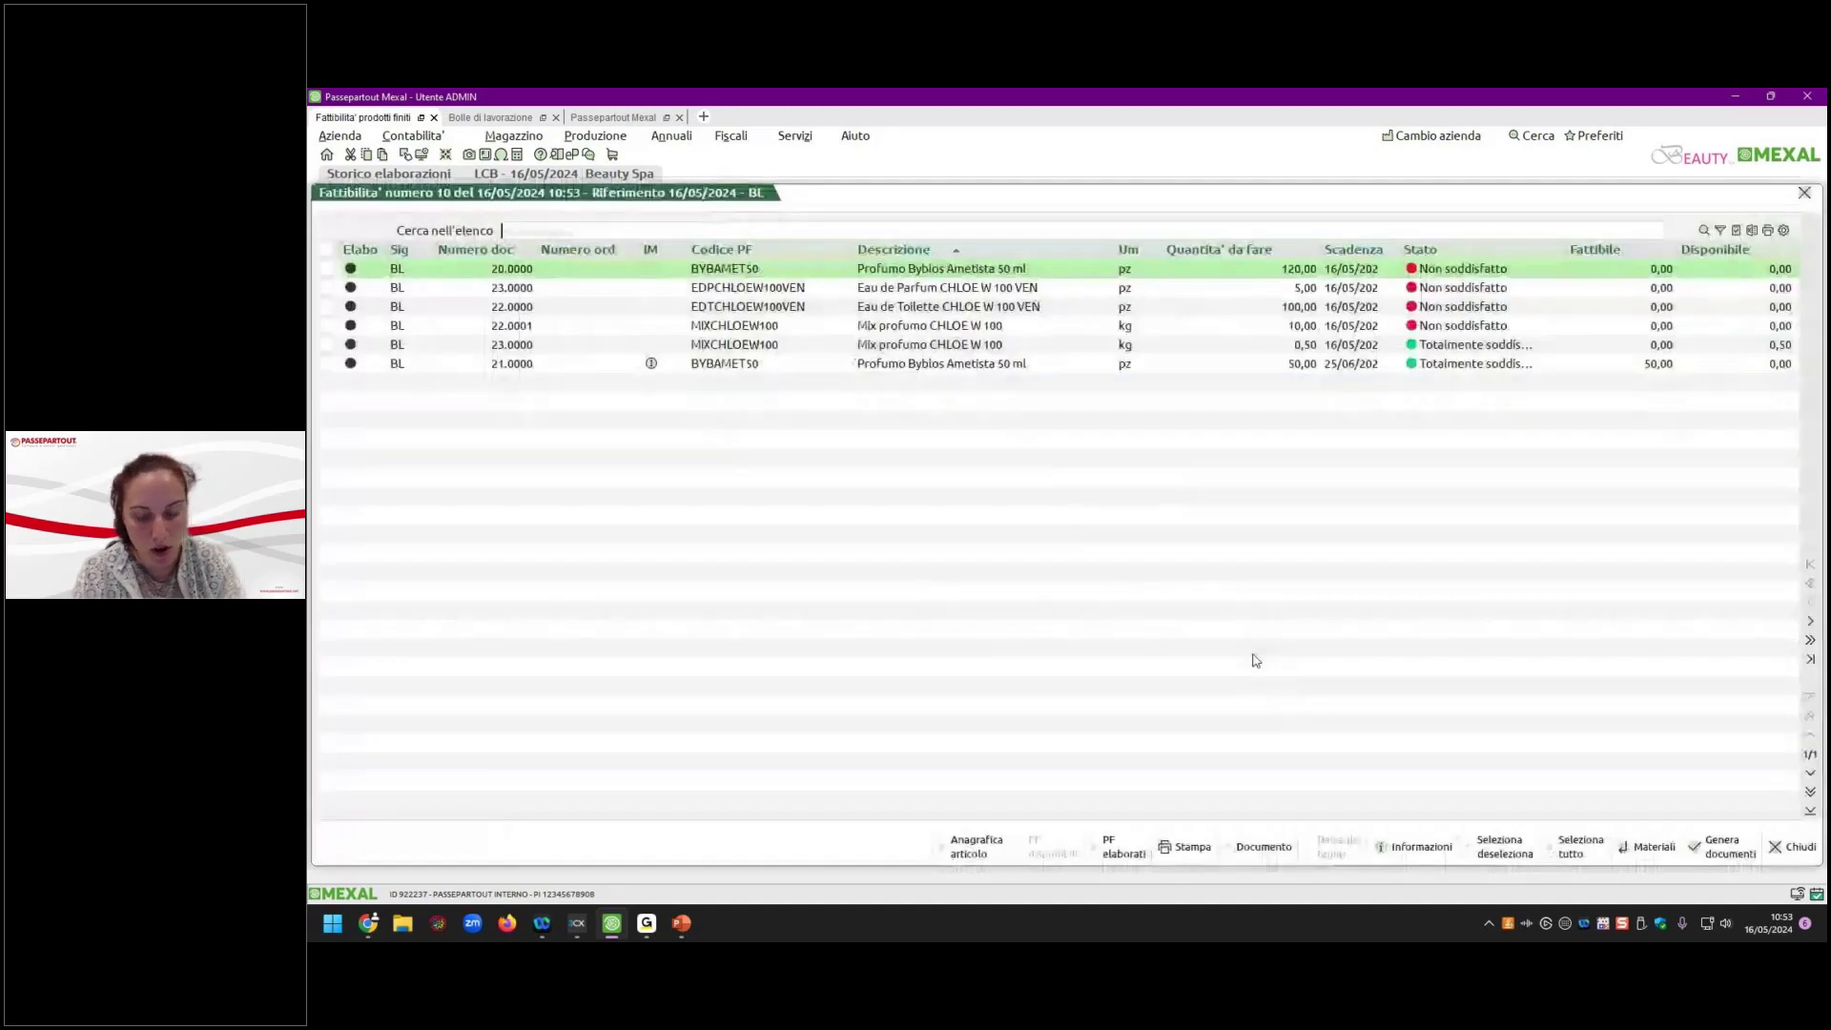
key(Return)
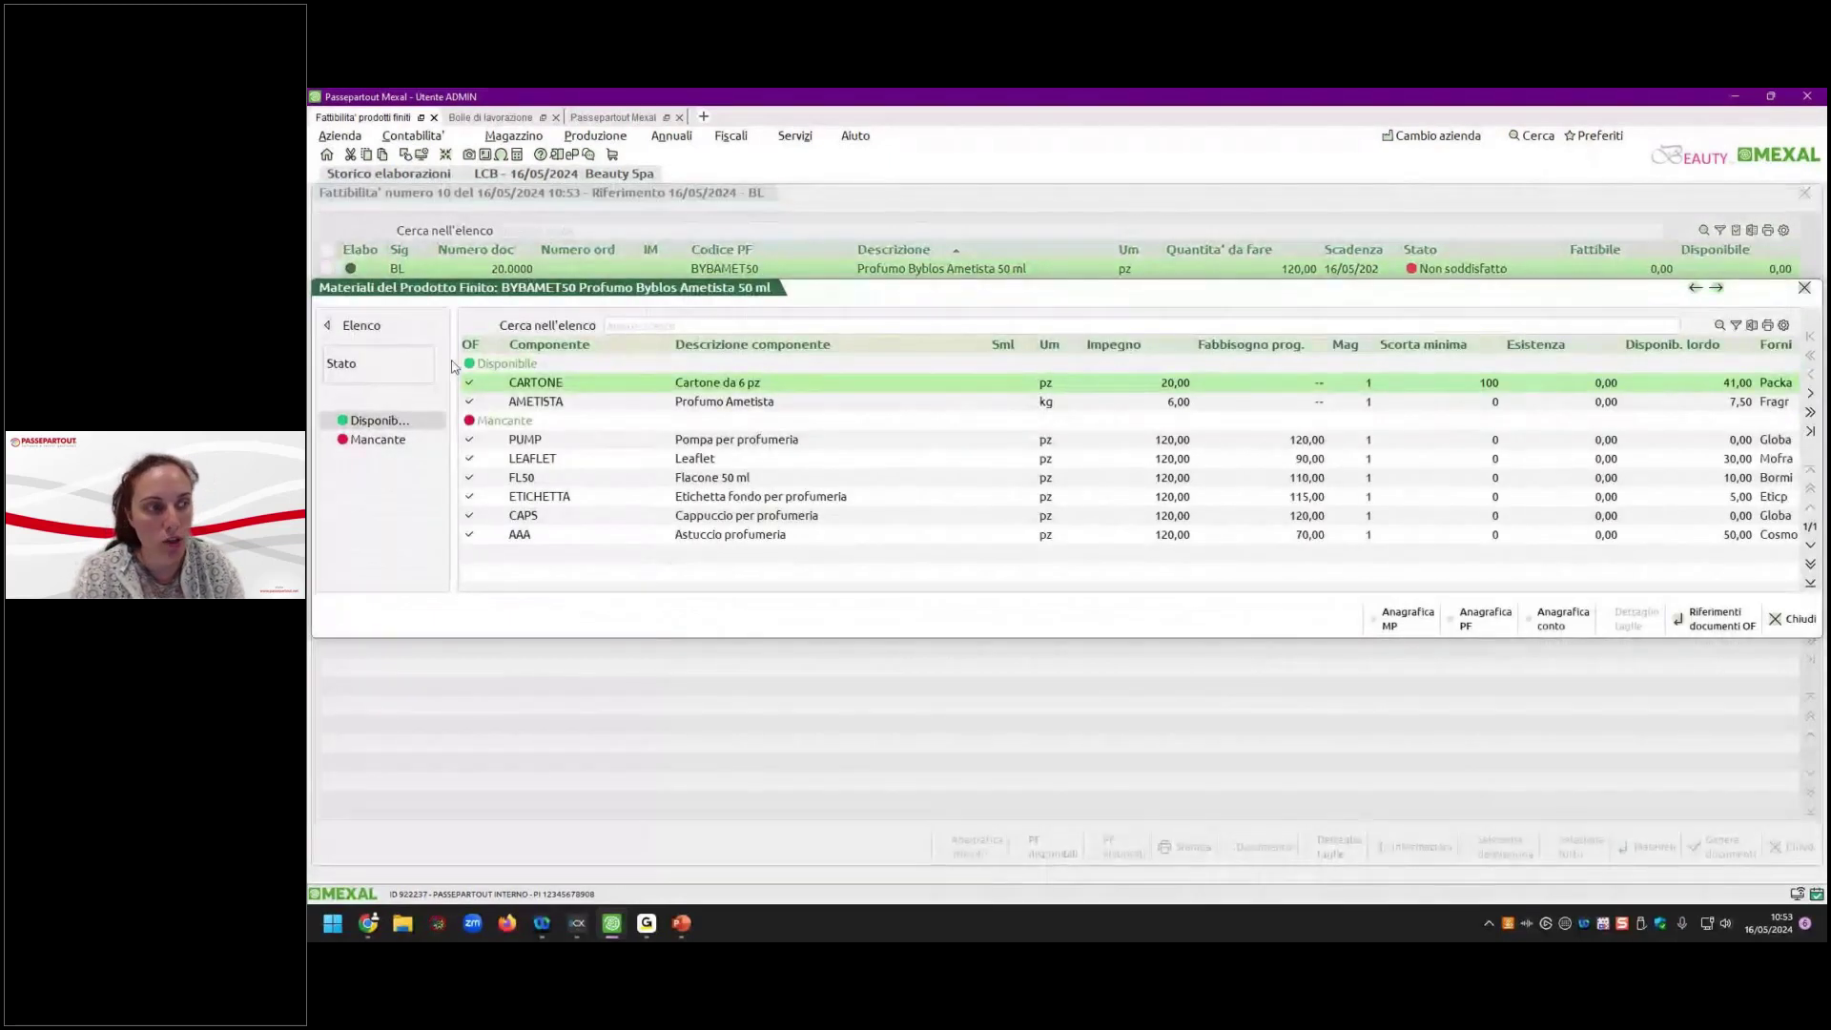
key(Escape)
key(Escape)
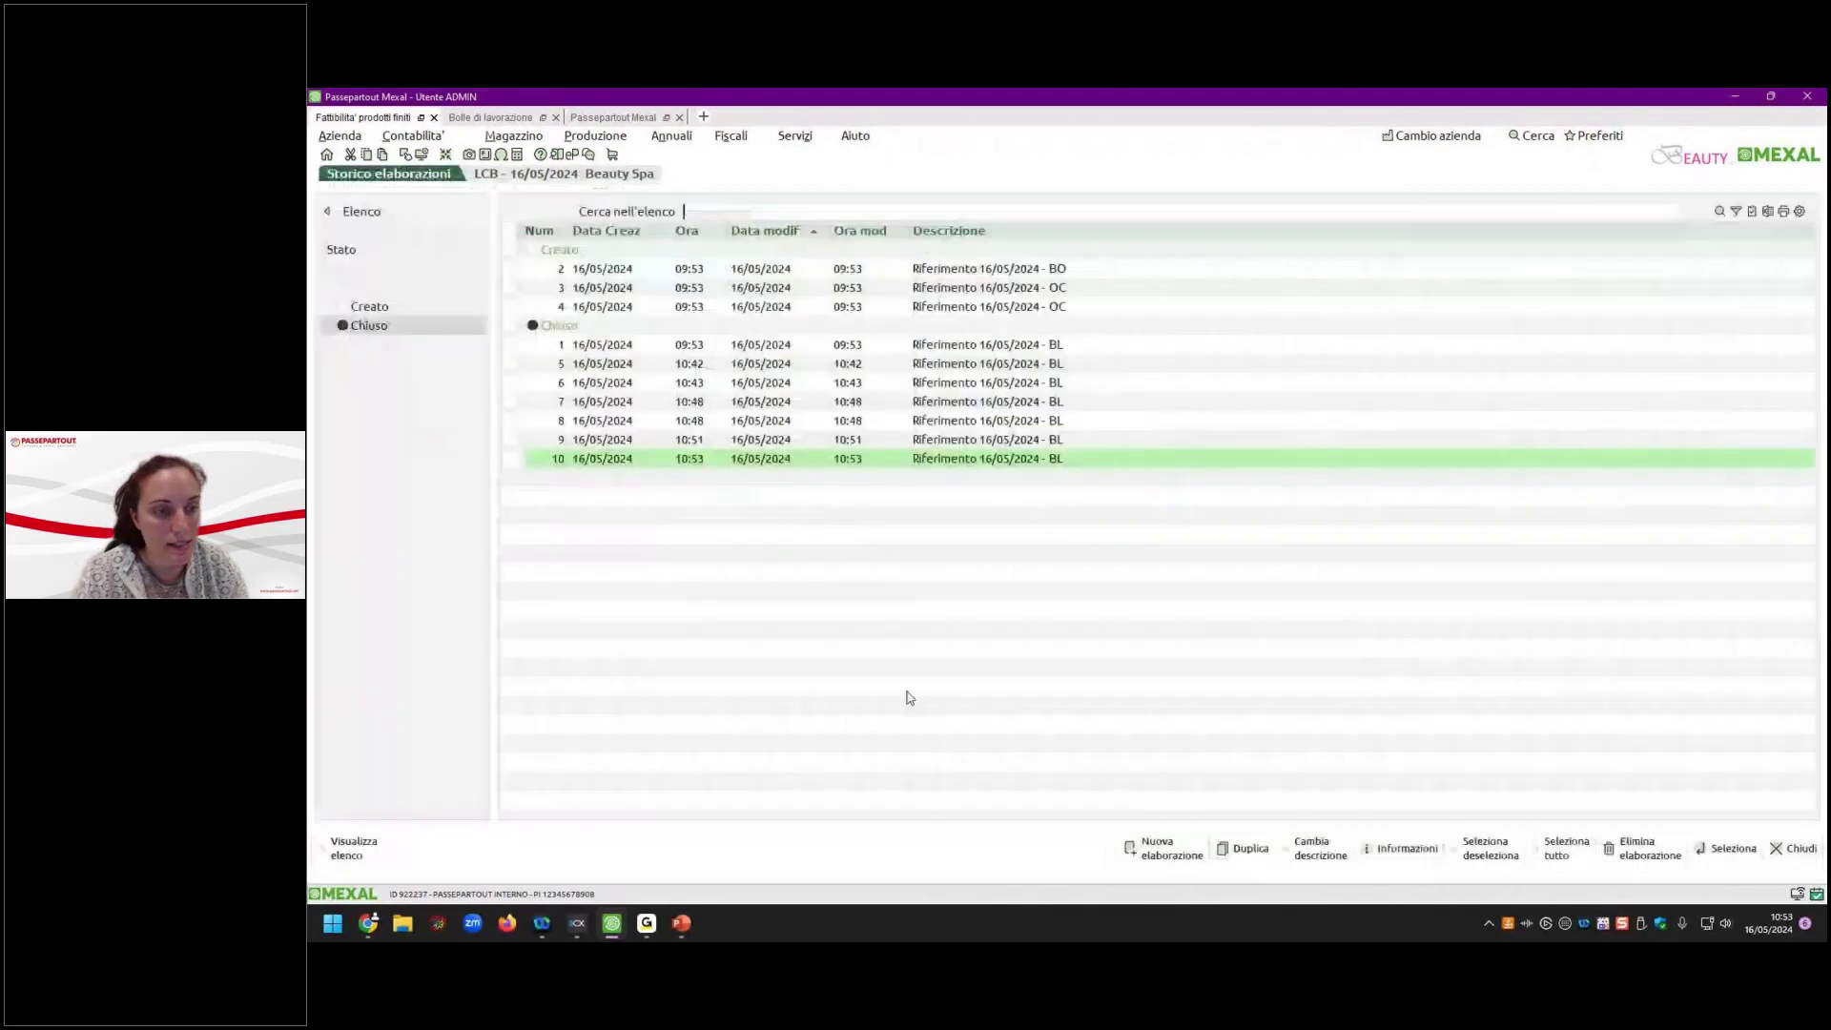
Process another run with Elenca tutti i materiali disabled, and review the missing materials of the Mix profumo in sub work order 22.0001.
click(1154, 845)
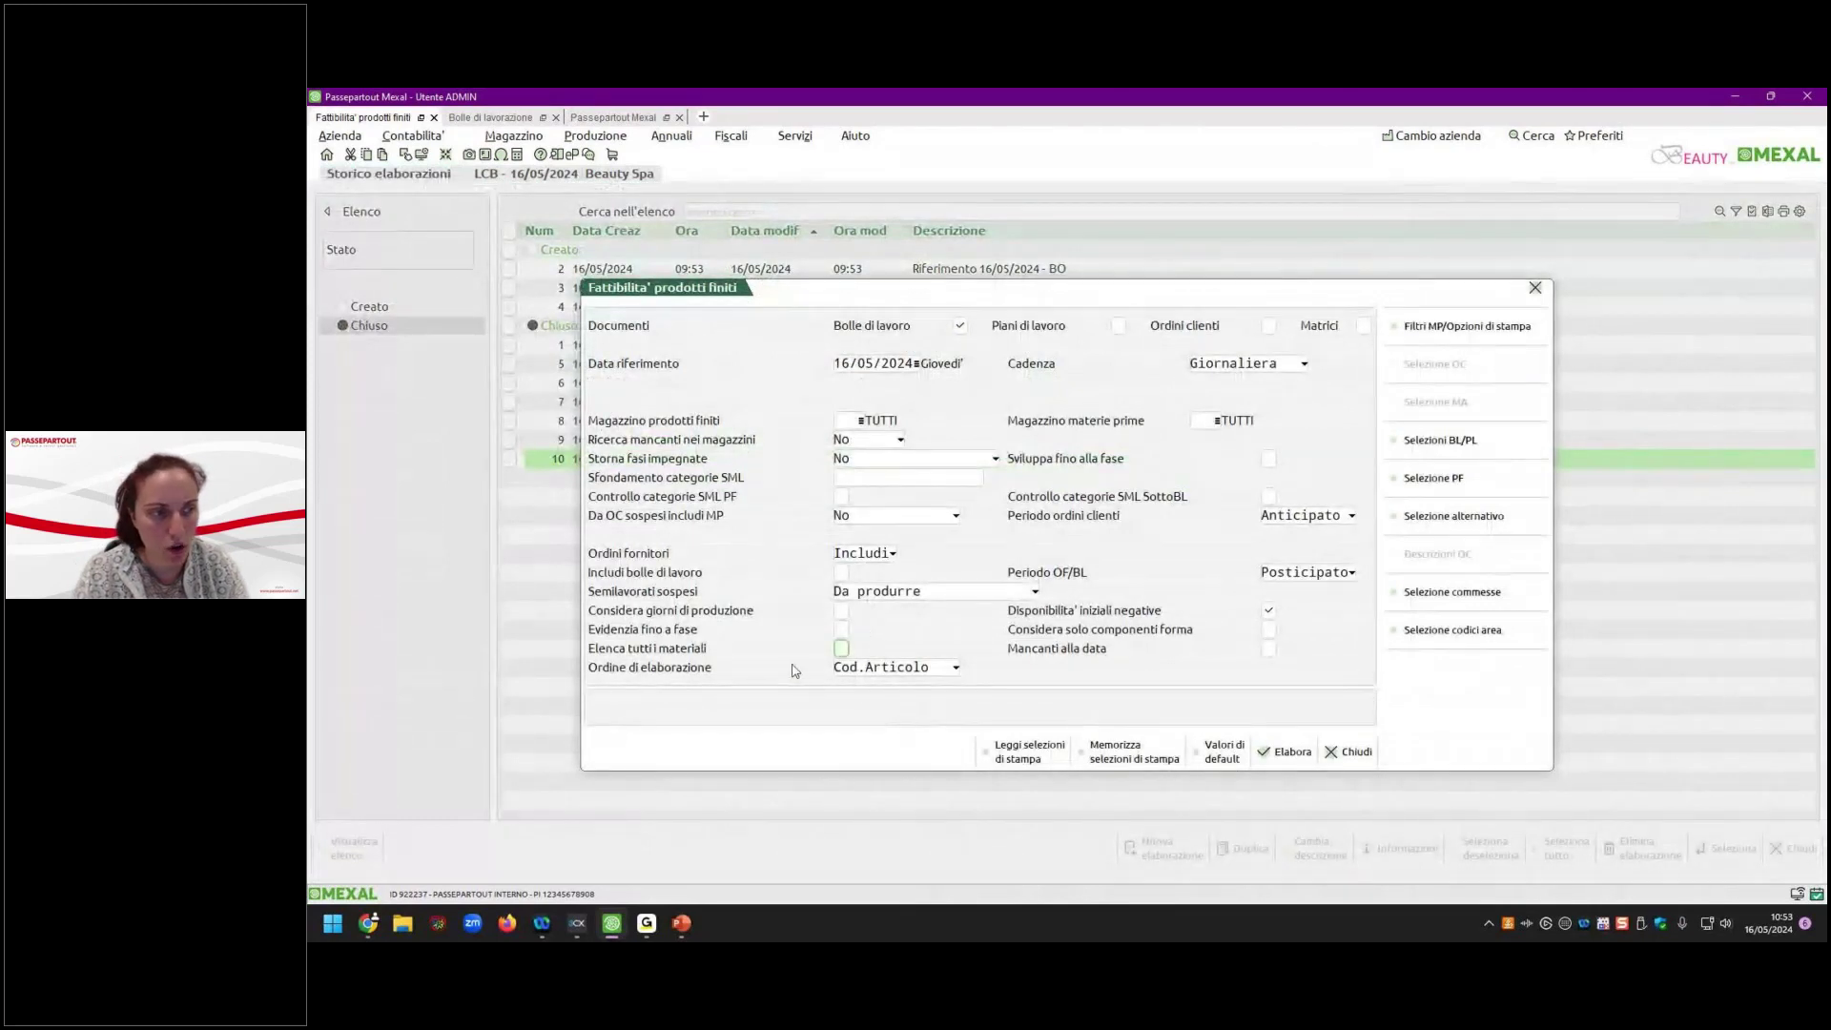
click(1290, 753)
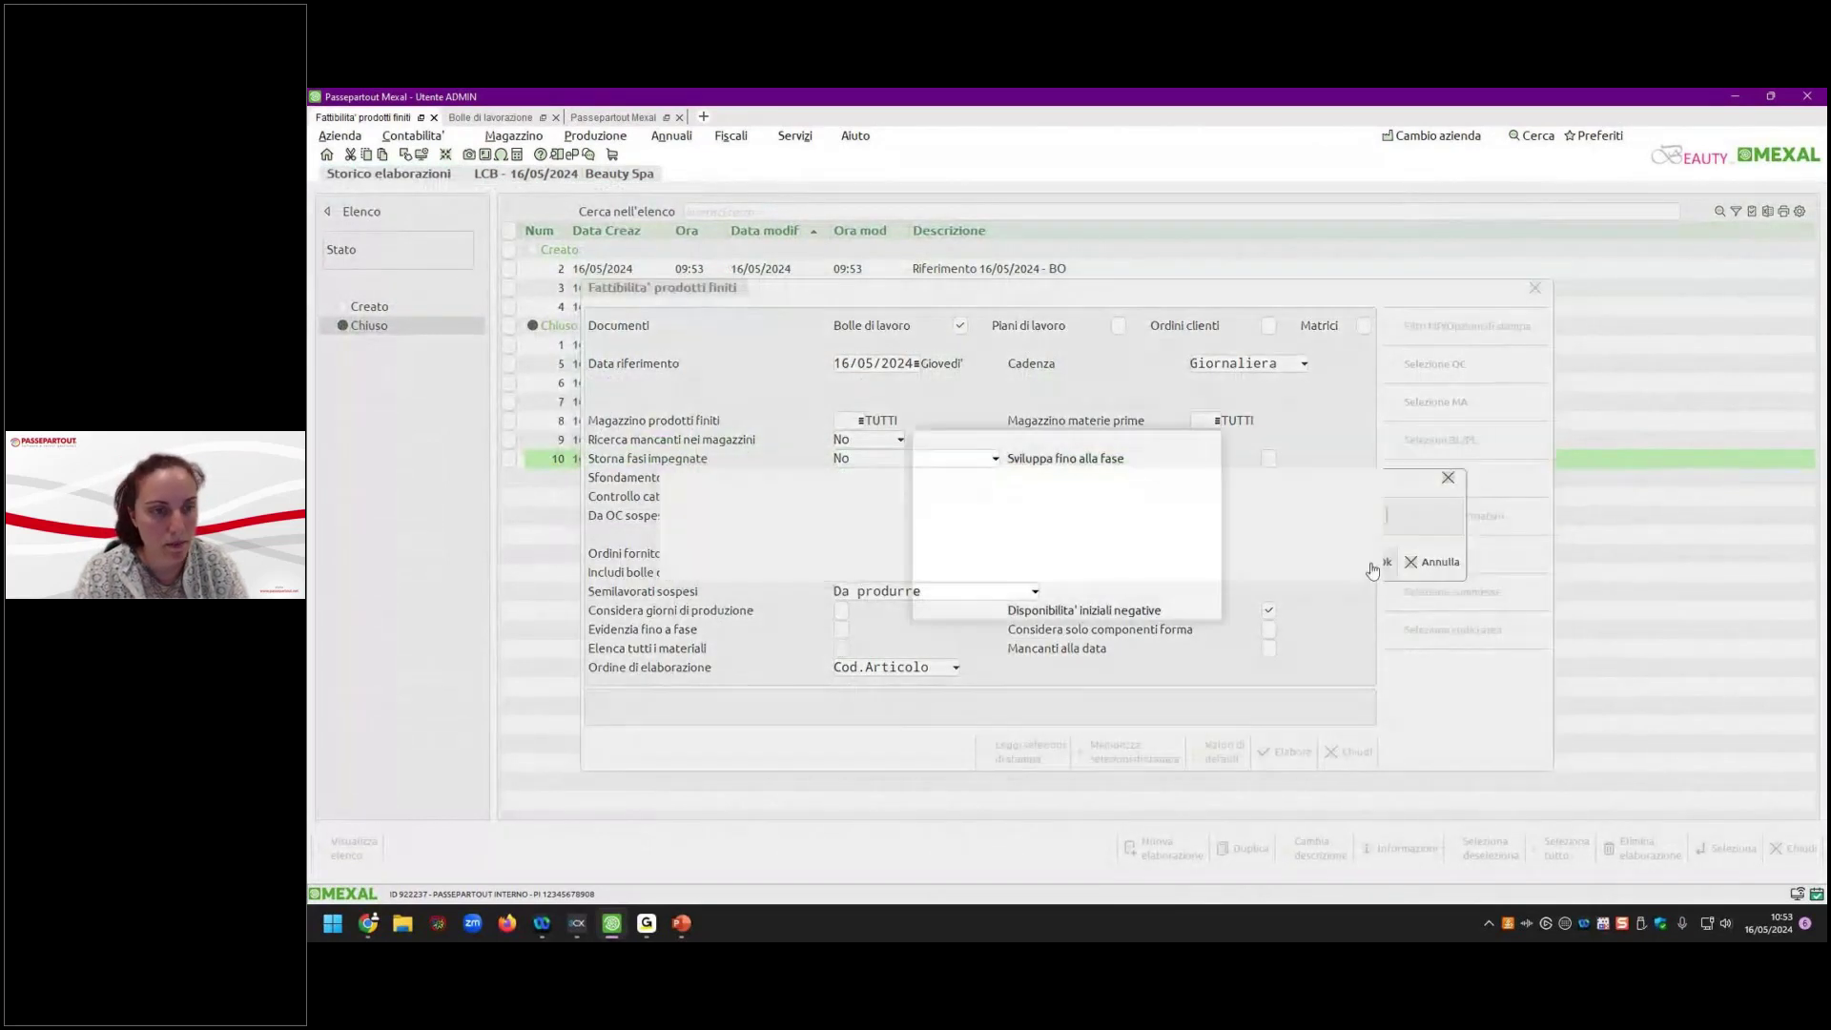
key(Return)
double_click(620, 326)
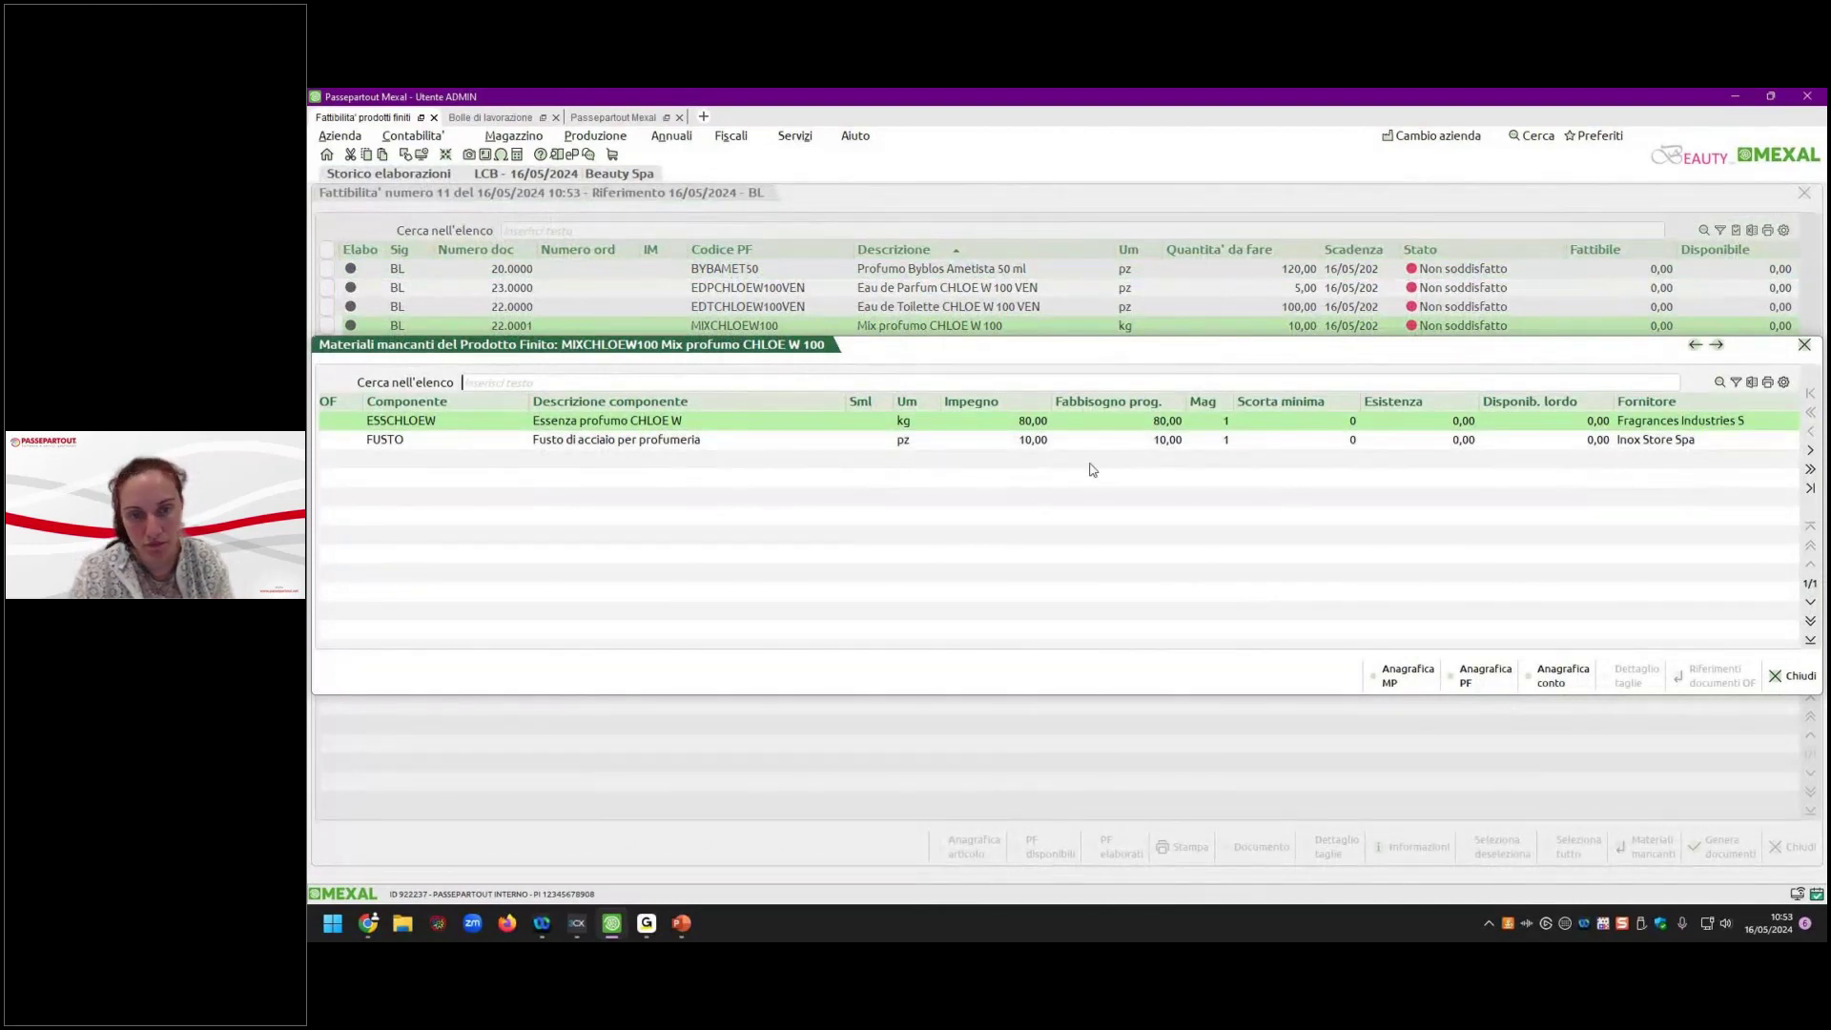
click(1766, 677)
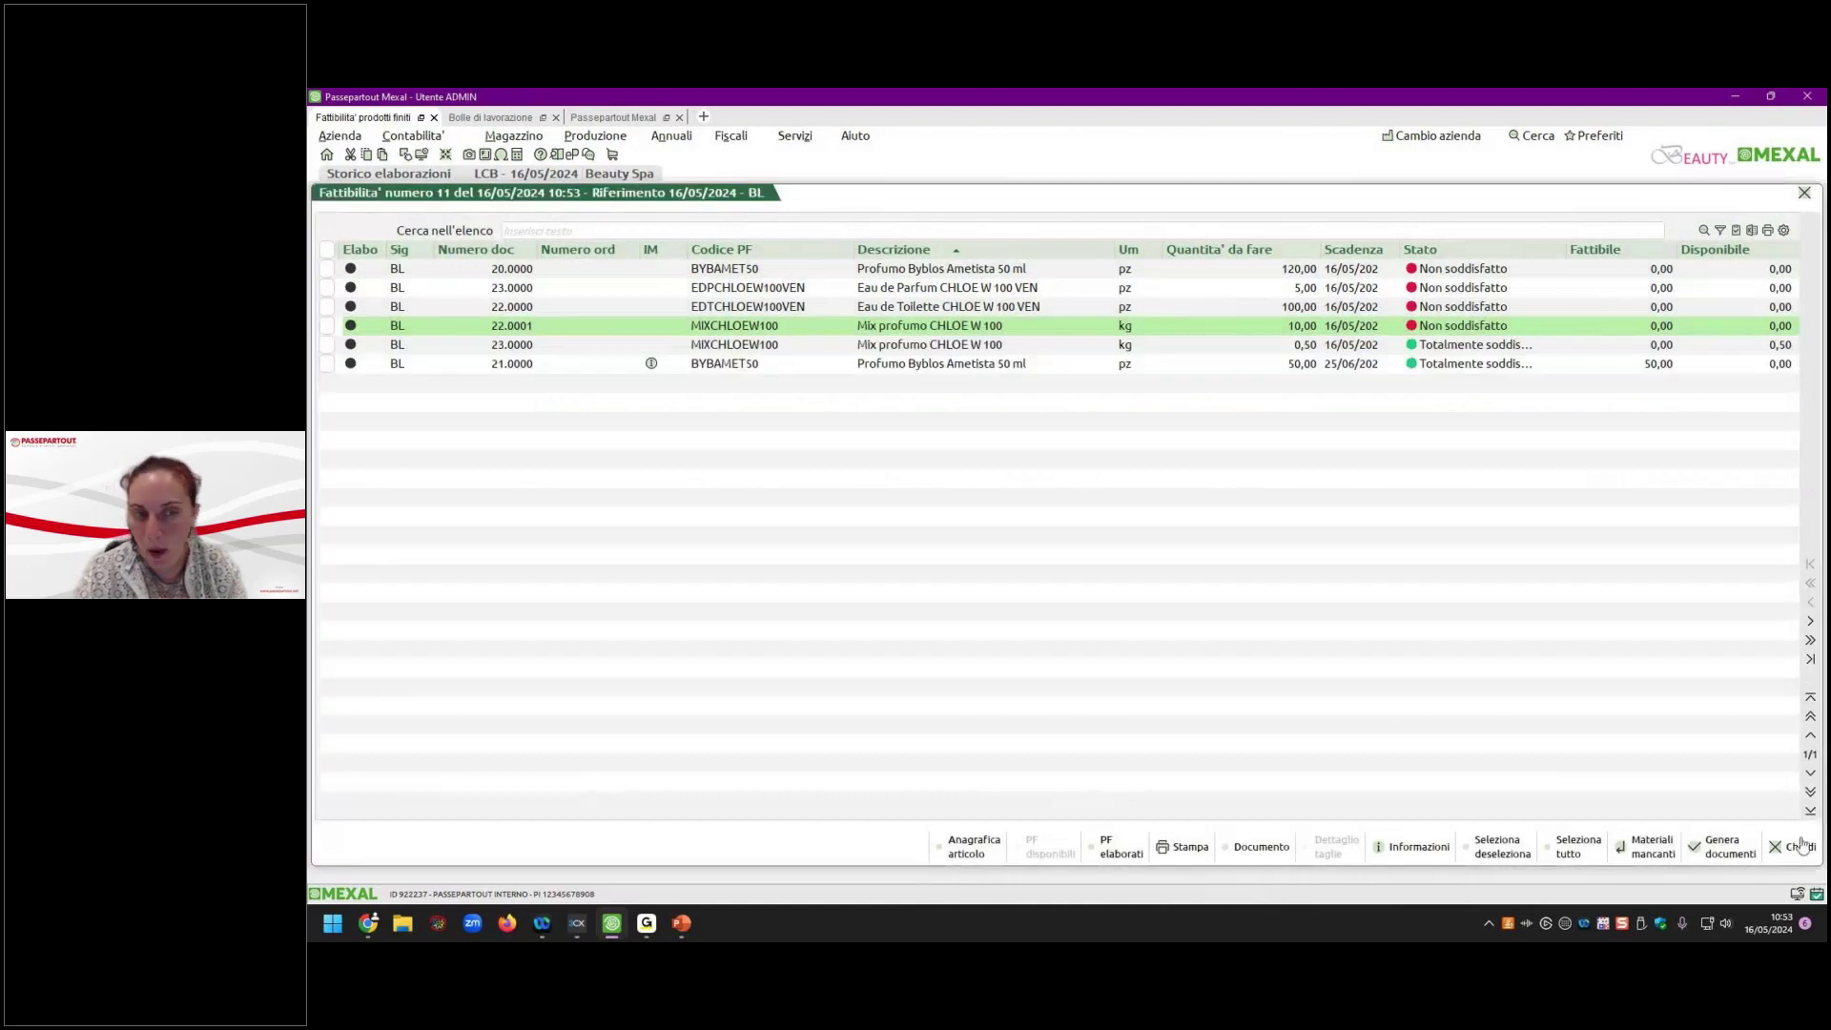
click(1799, 847)
Start a new feasibility run and restrict its work-order selection to numbers 20 through 21.
click(1172, 849)
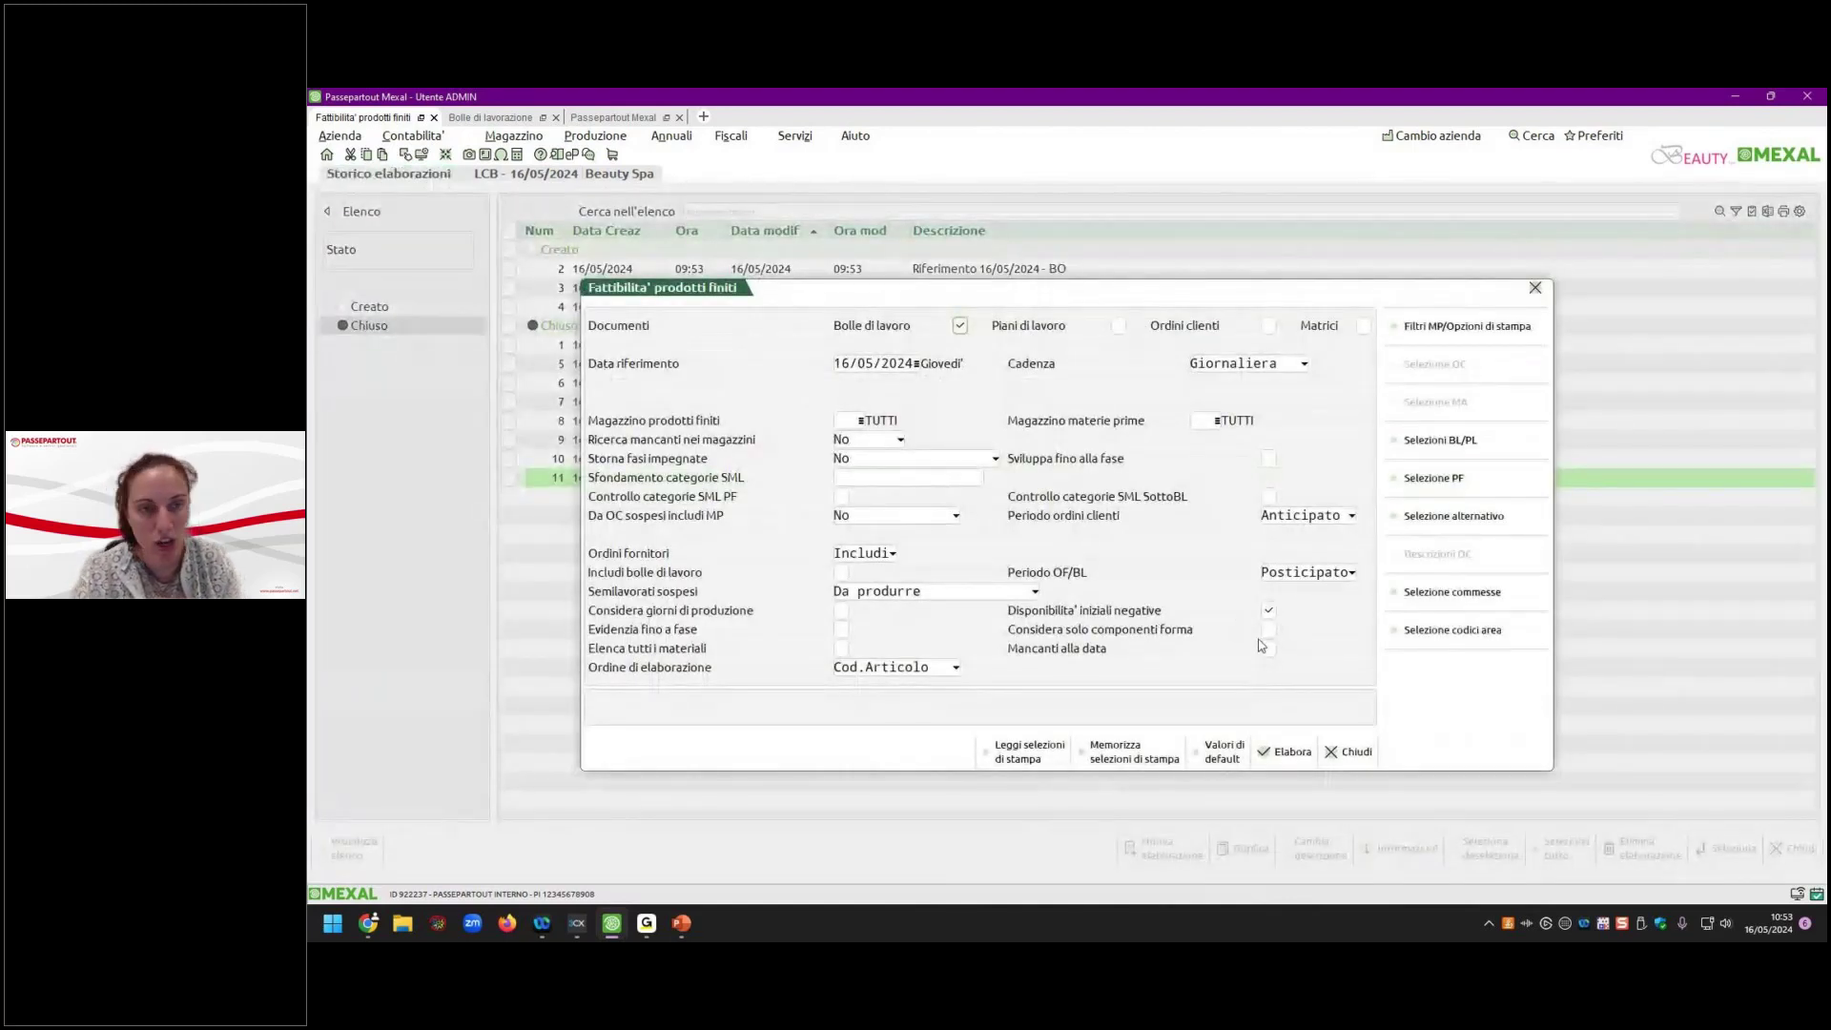
click(1408, 449)
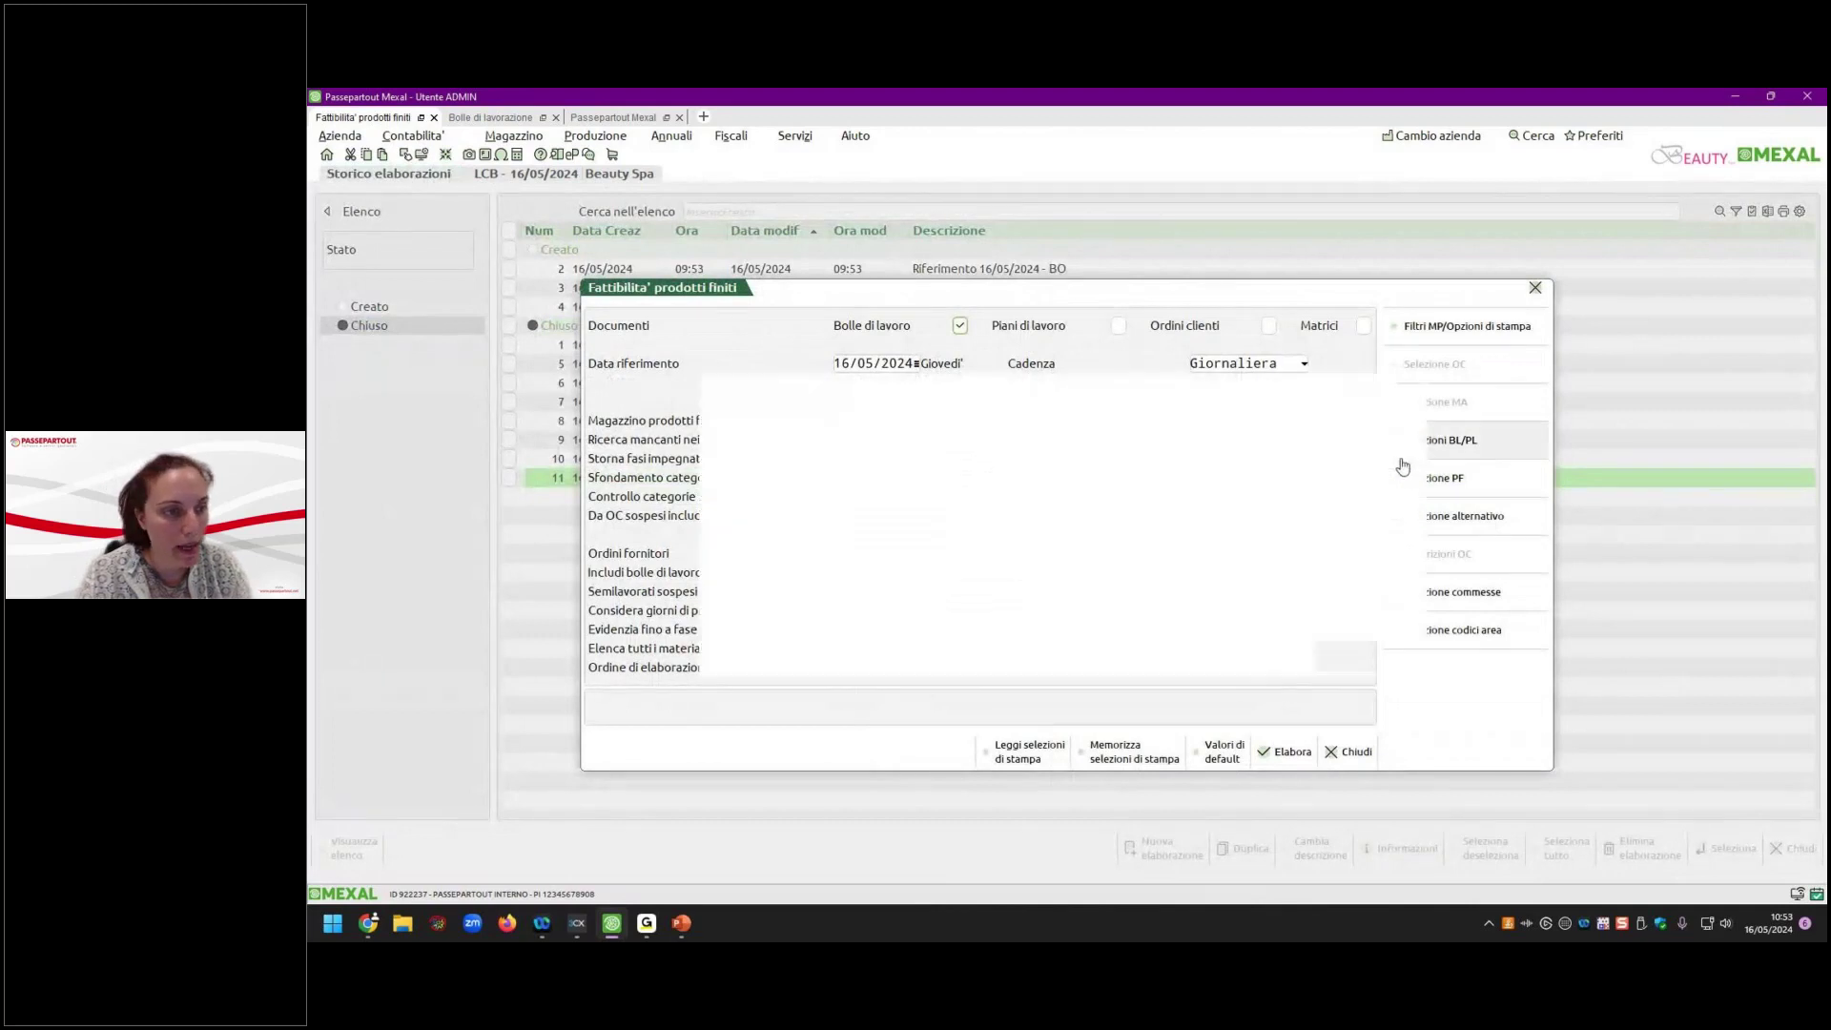
click(893, 458)
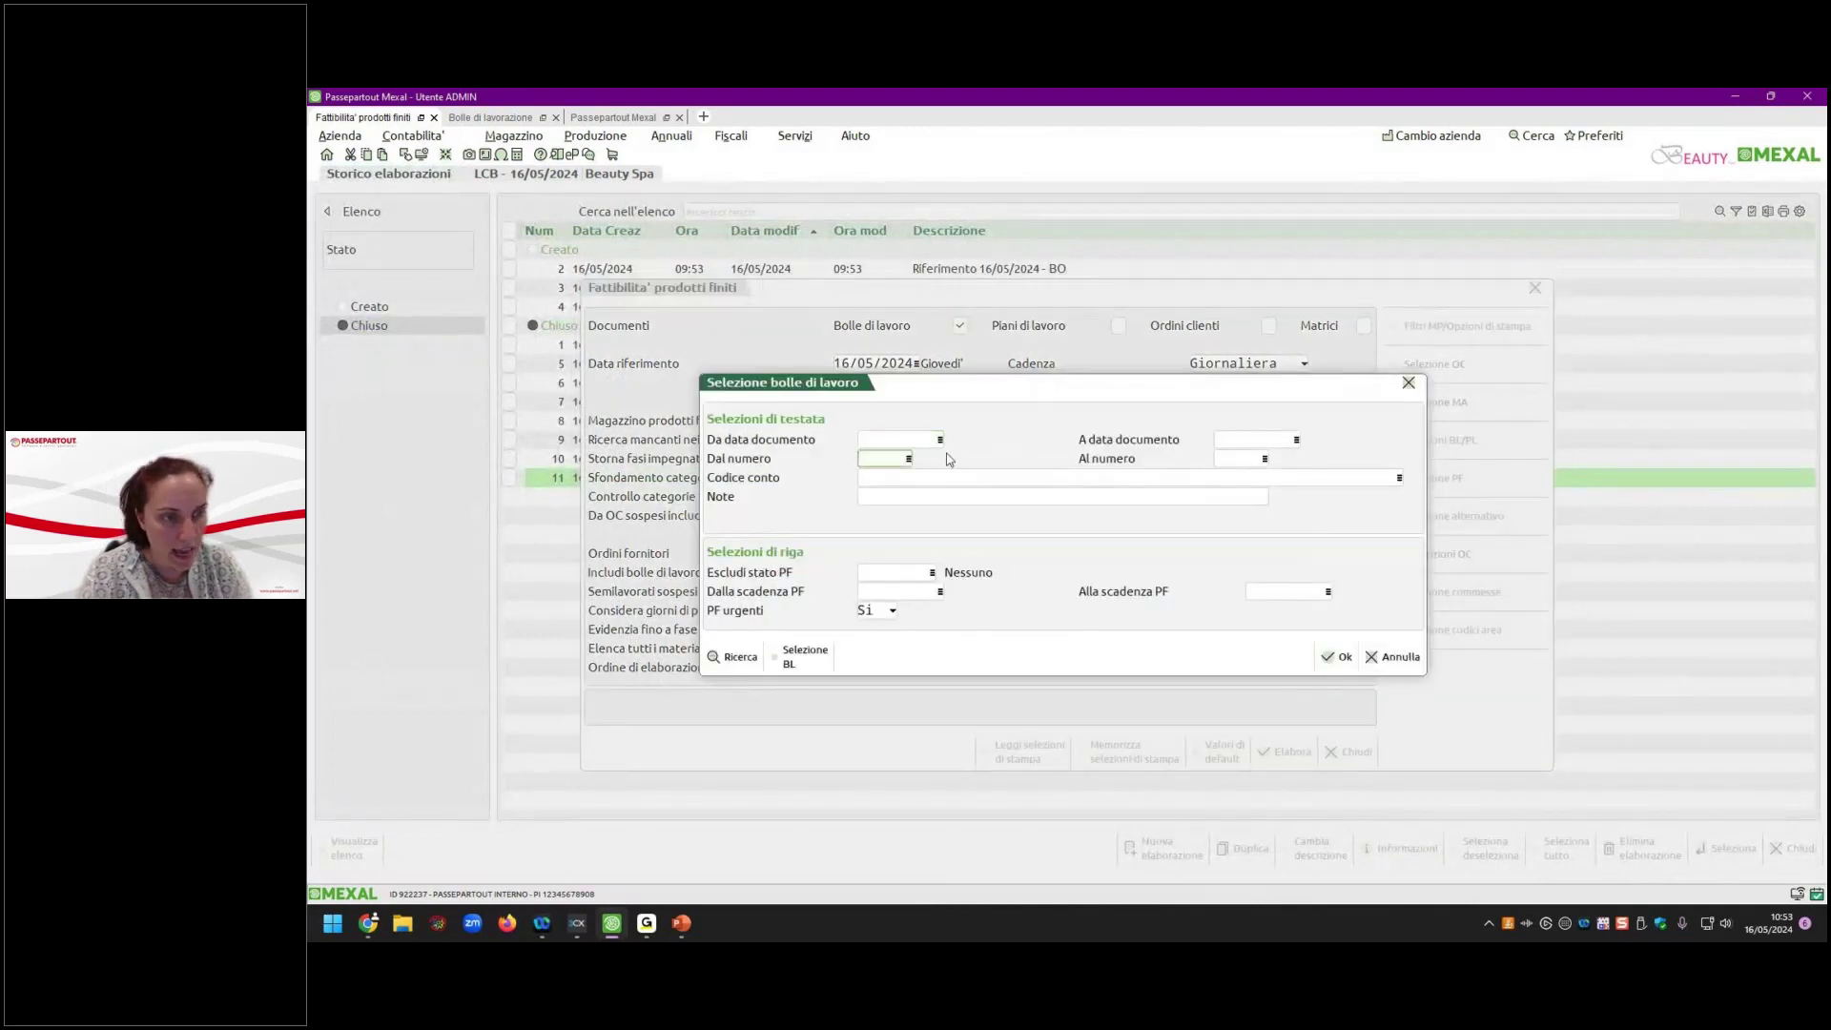
text(20)
key(Tab)
text(21)
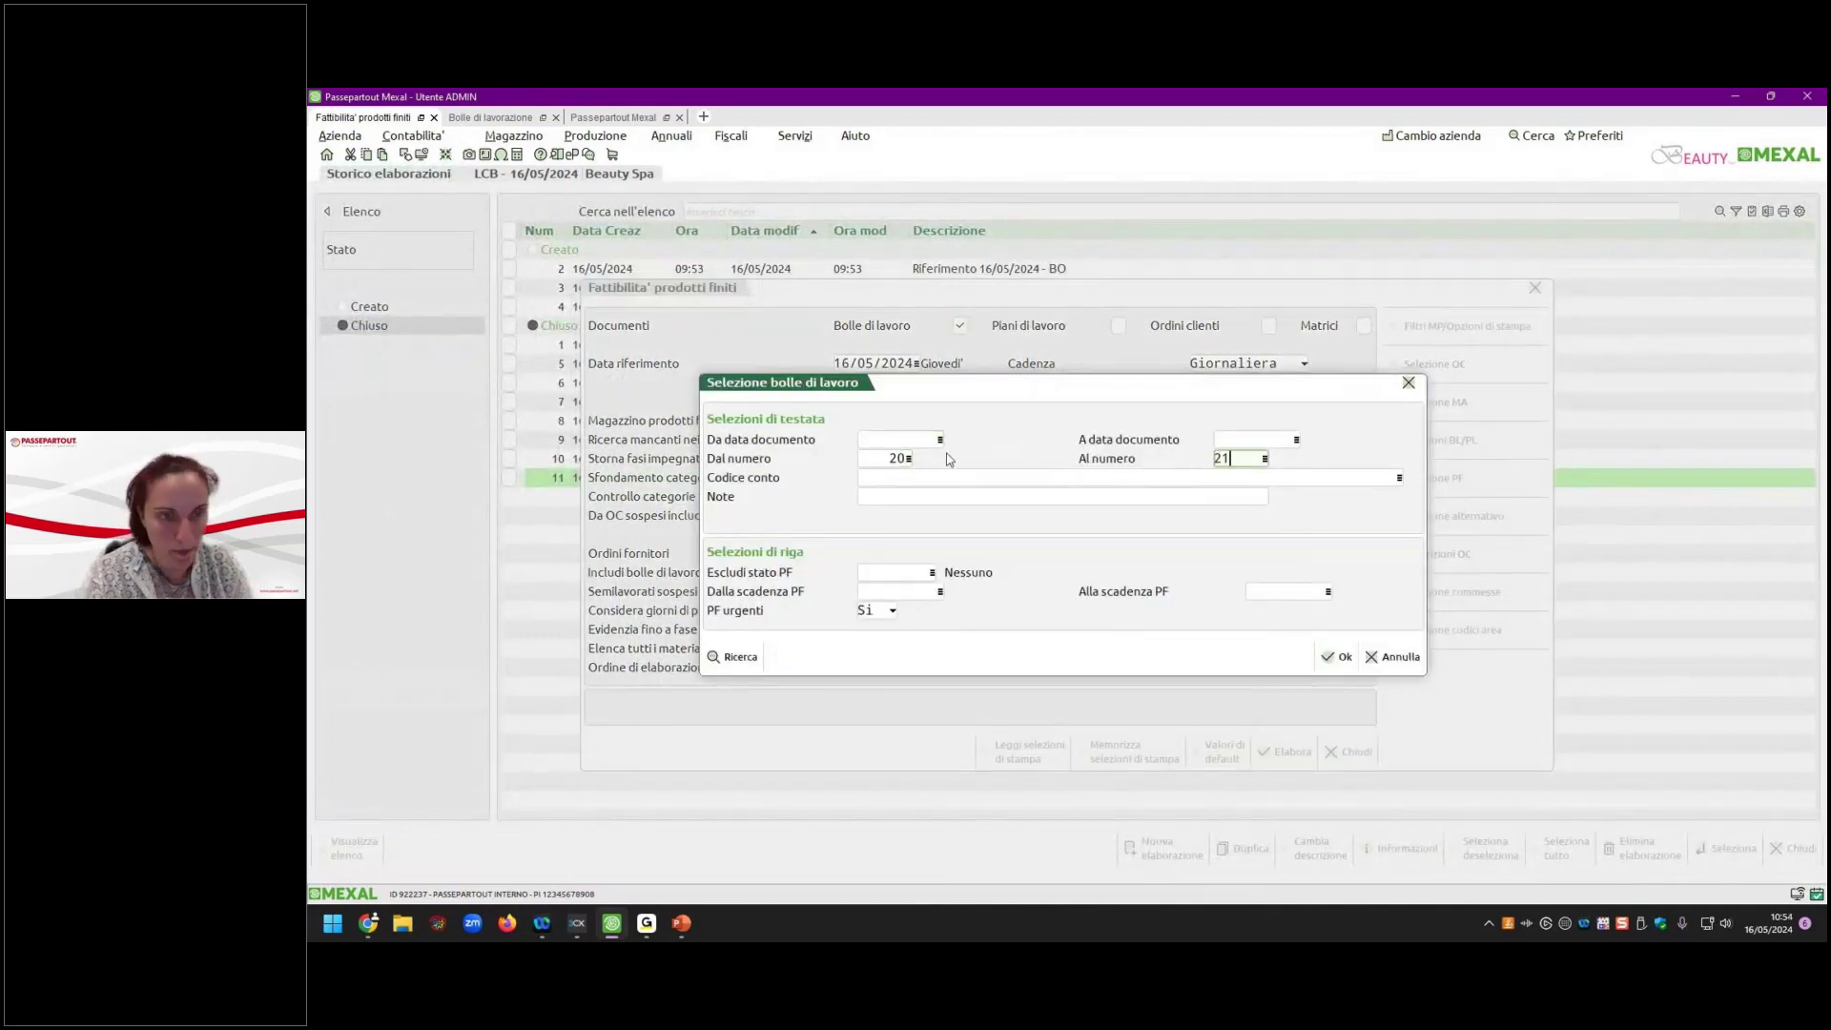
key(F10)
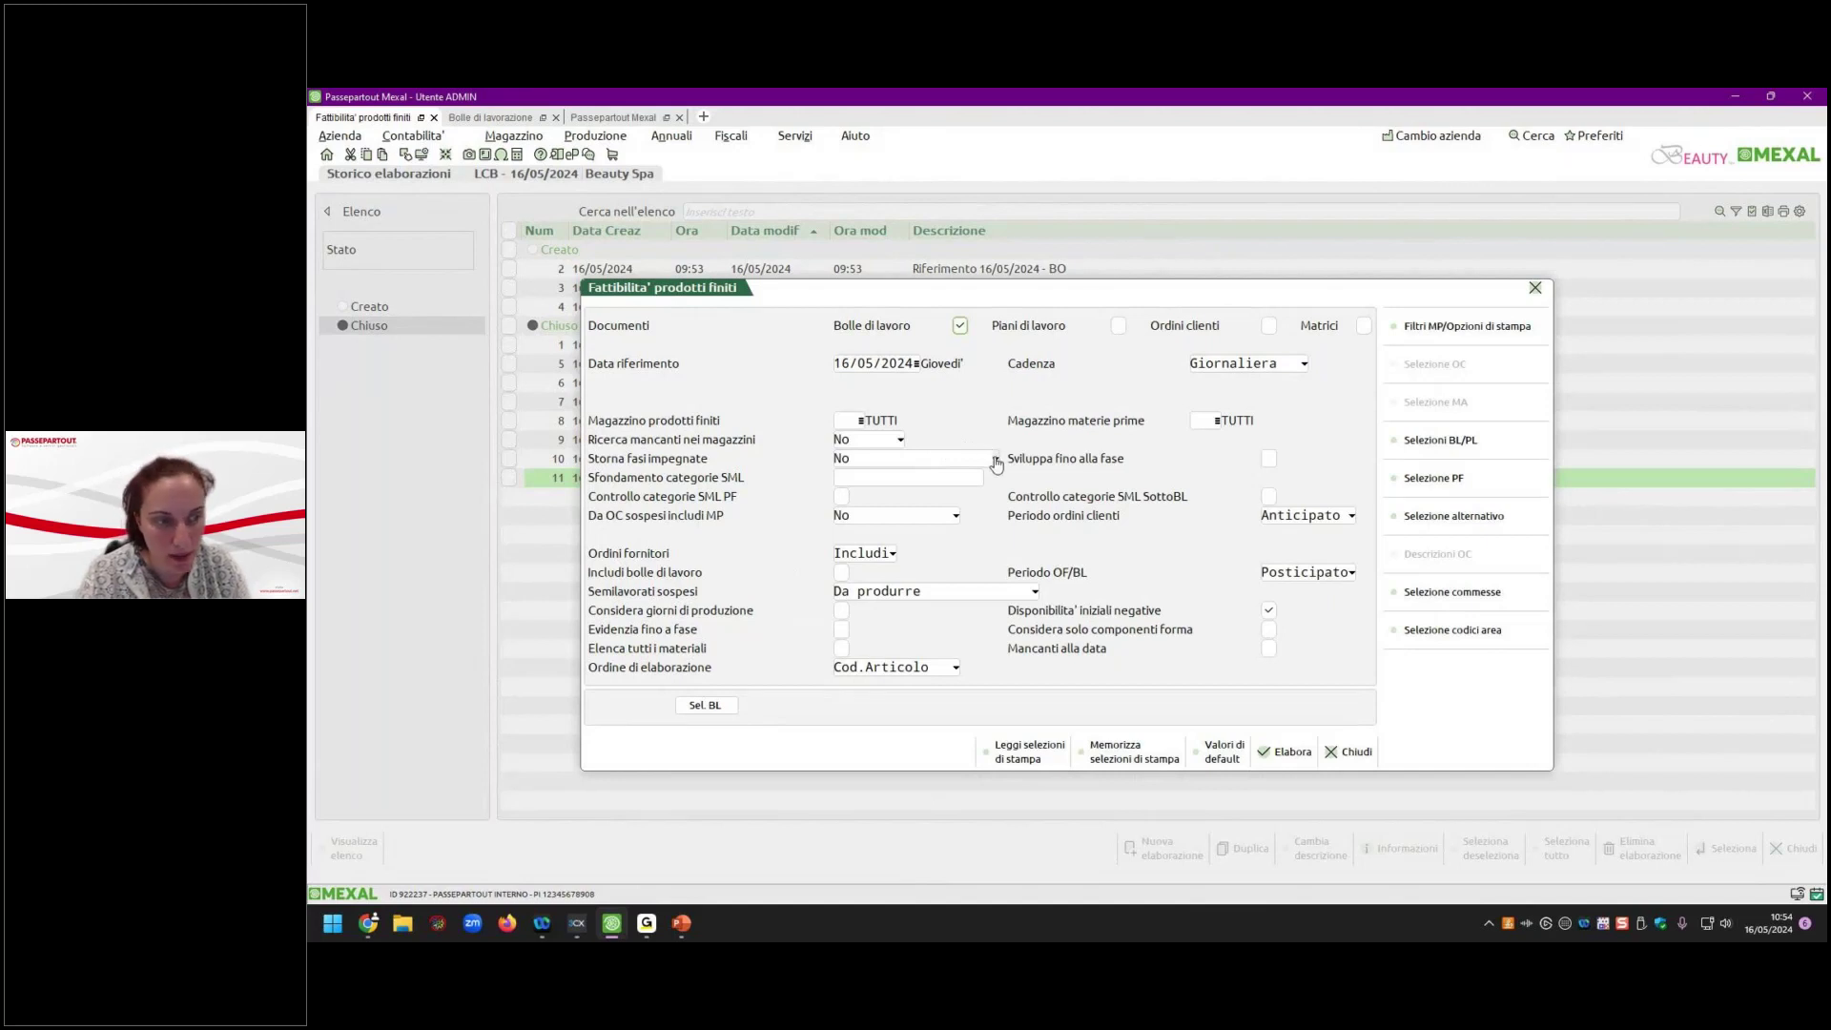
Enable Elenca tutti i materiali and Mancanti alla data, and process the run with the proposed description.
click(842, 649)
click(1269, 649)
click(1261, 763)
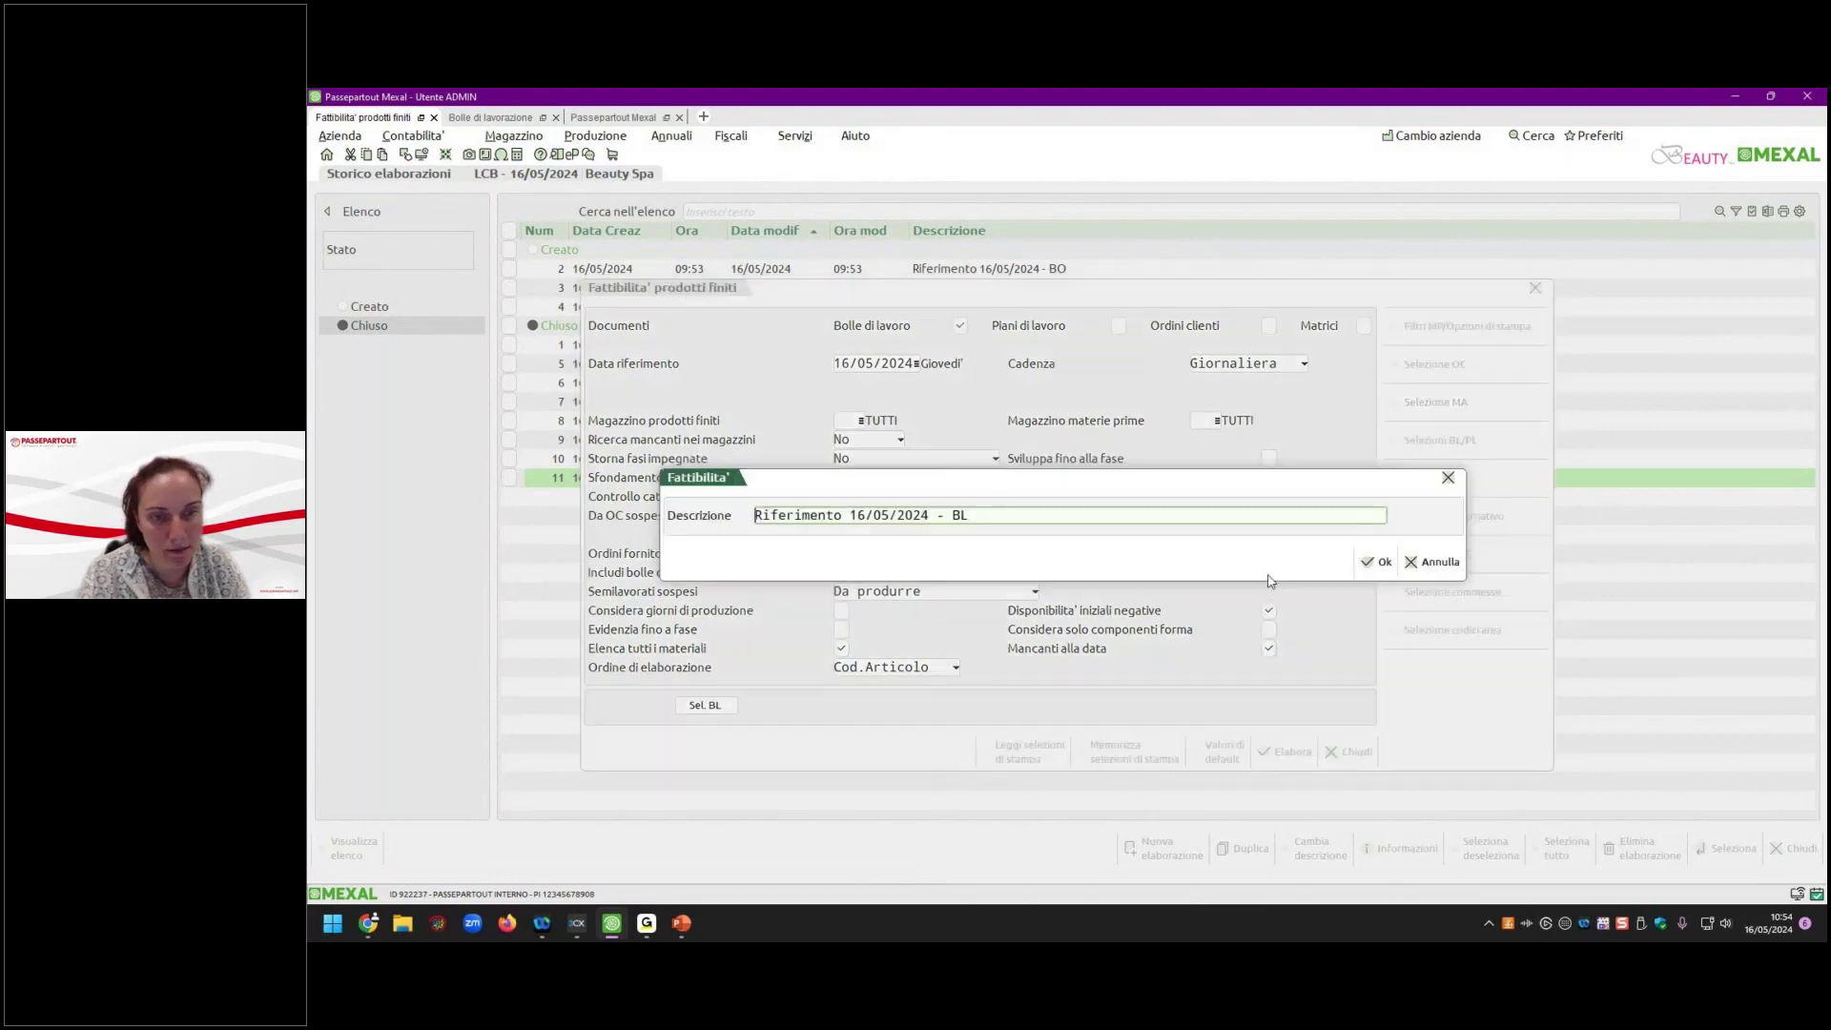
click(1364, 563)
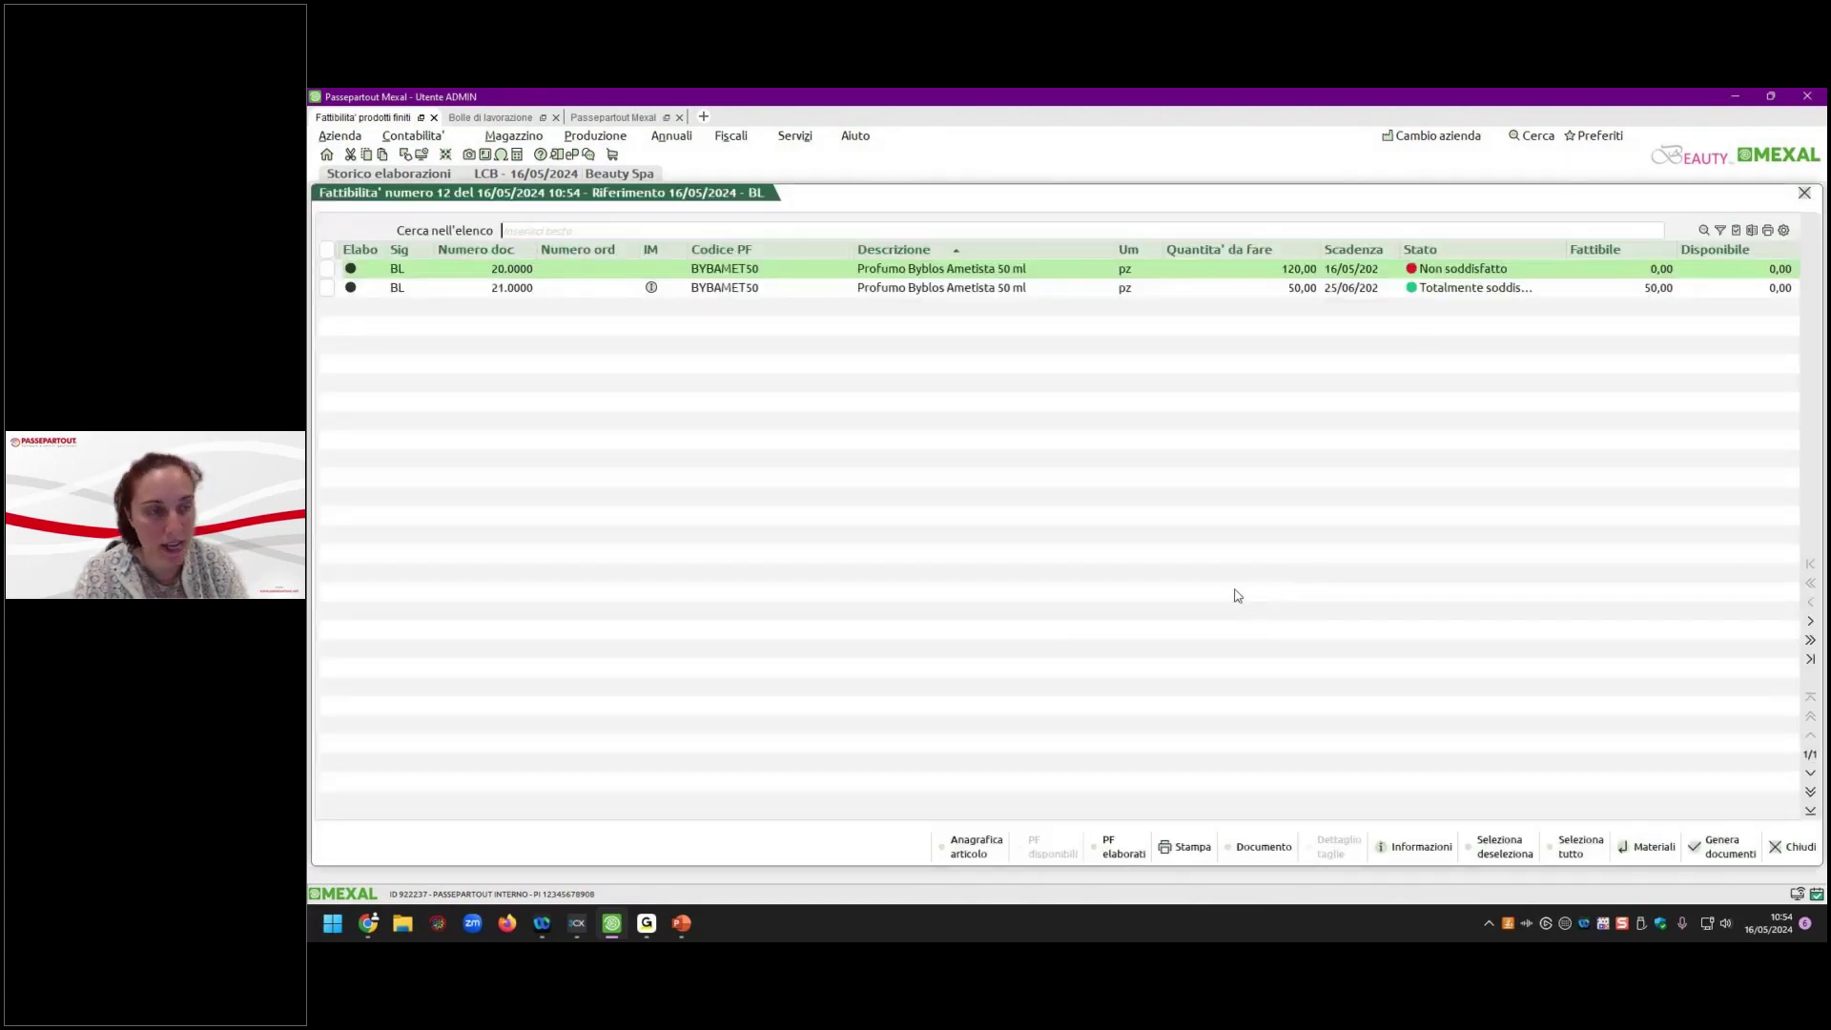
Examine the Profumo Byblos Ametista materials of work orders 20 and 21 in turn, and close the run 12 results.
key(Return)
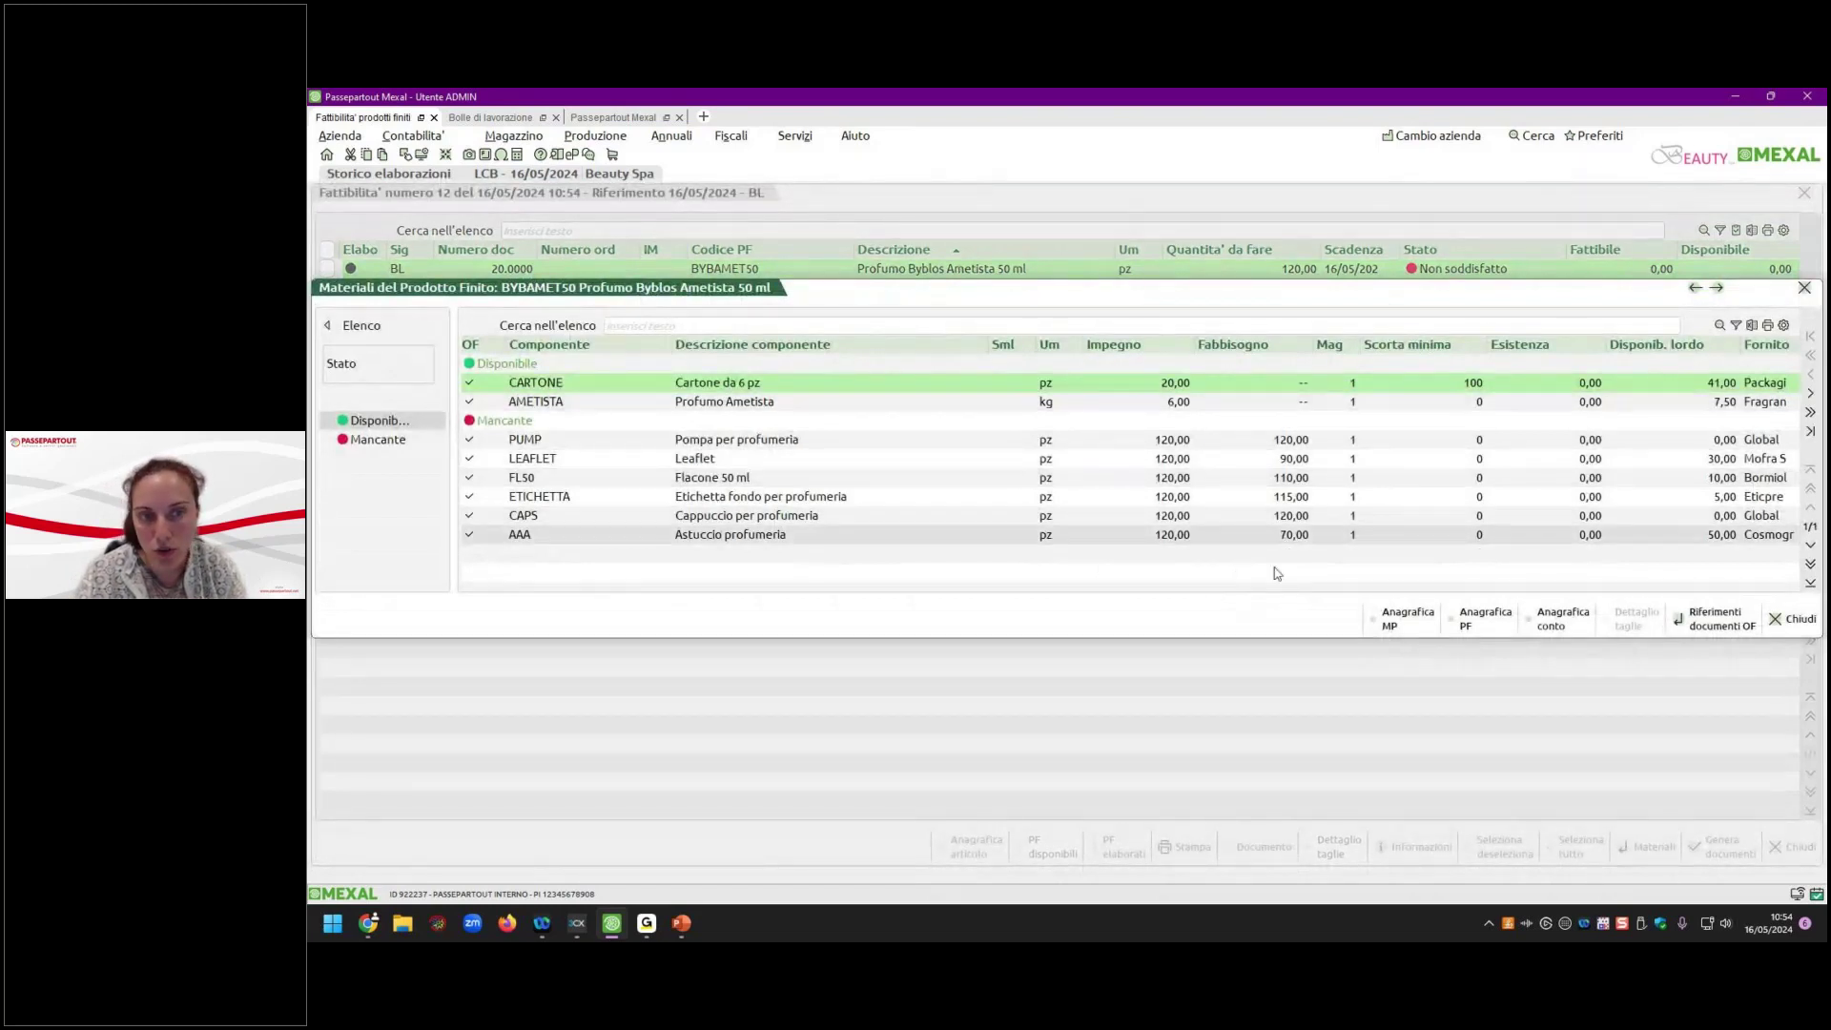
click(1779, 620)
key(Return)
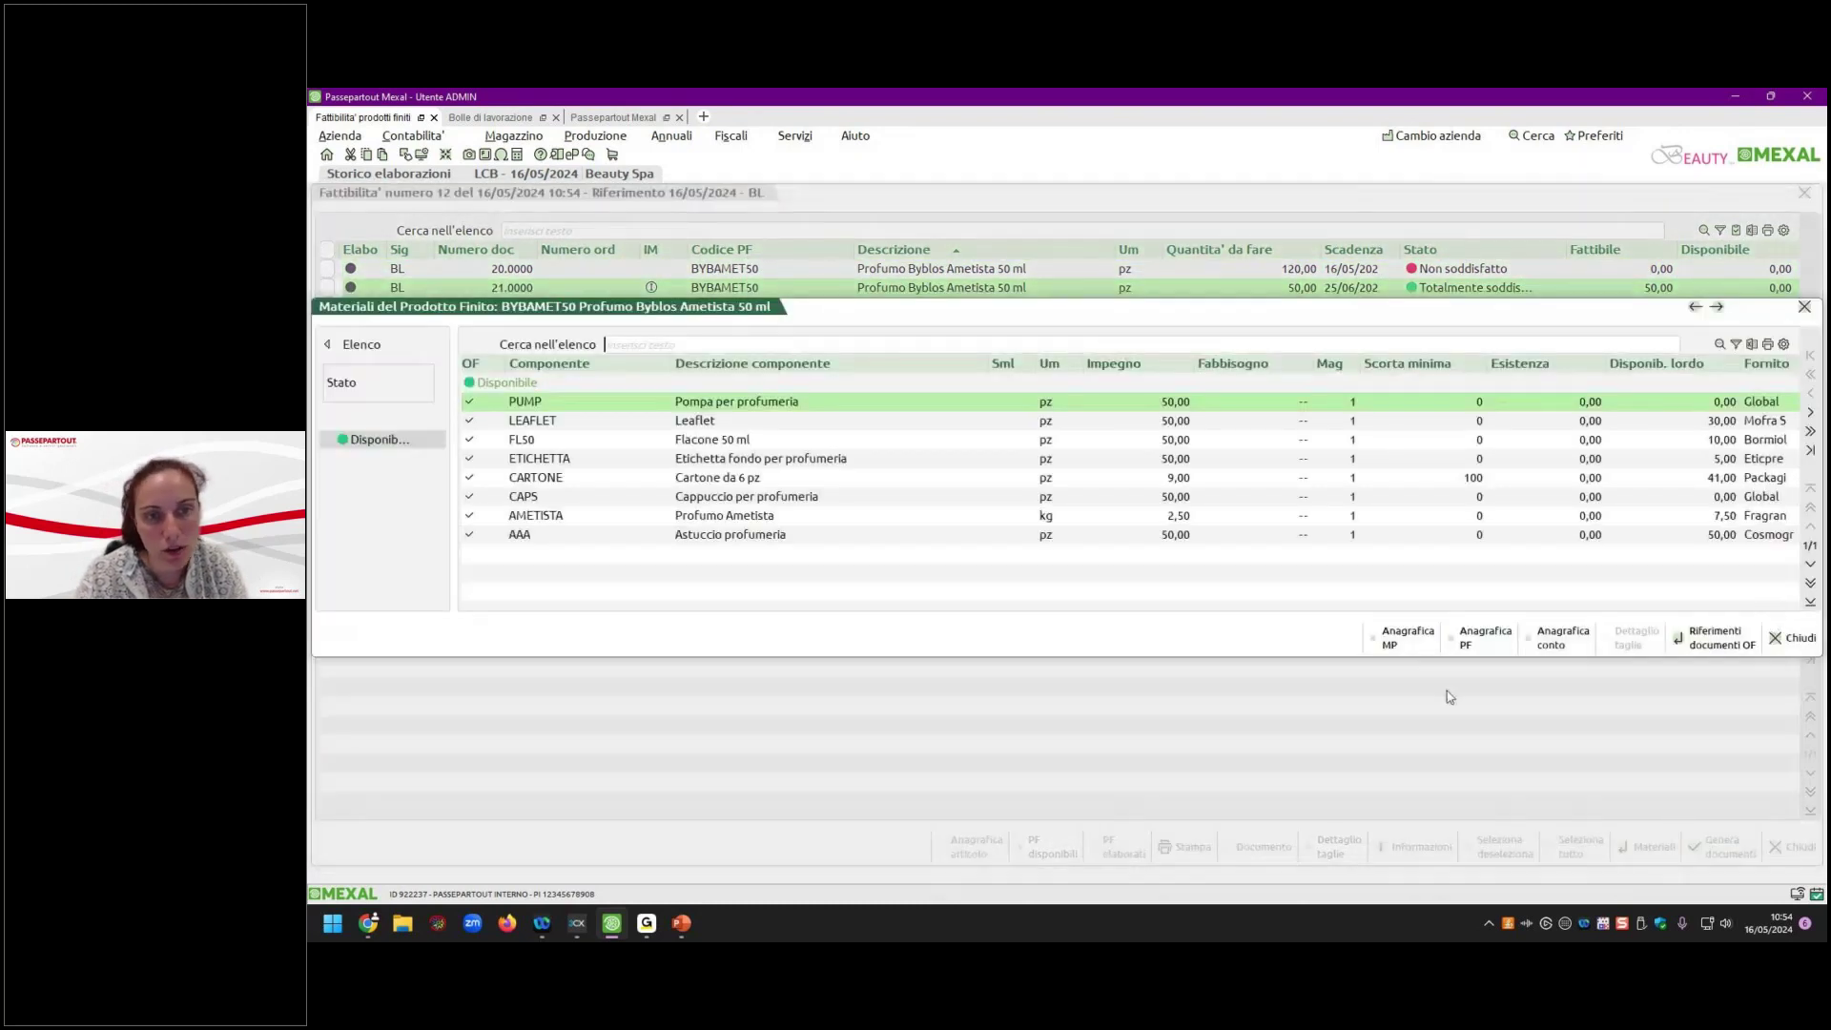
click(1793, 638)
key(Escape)
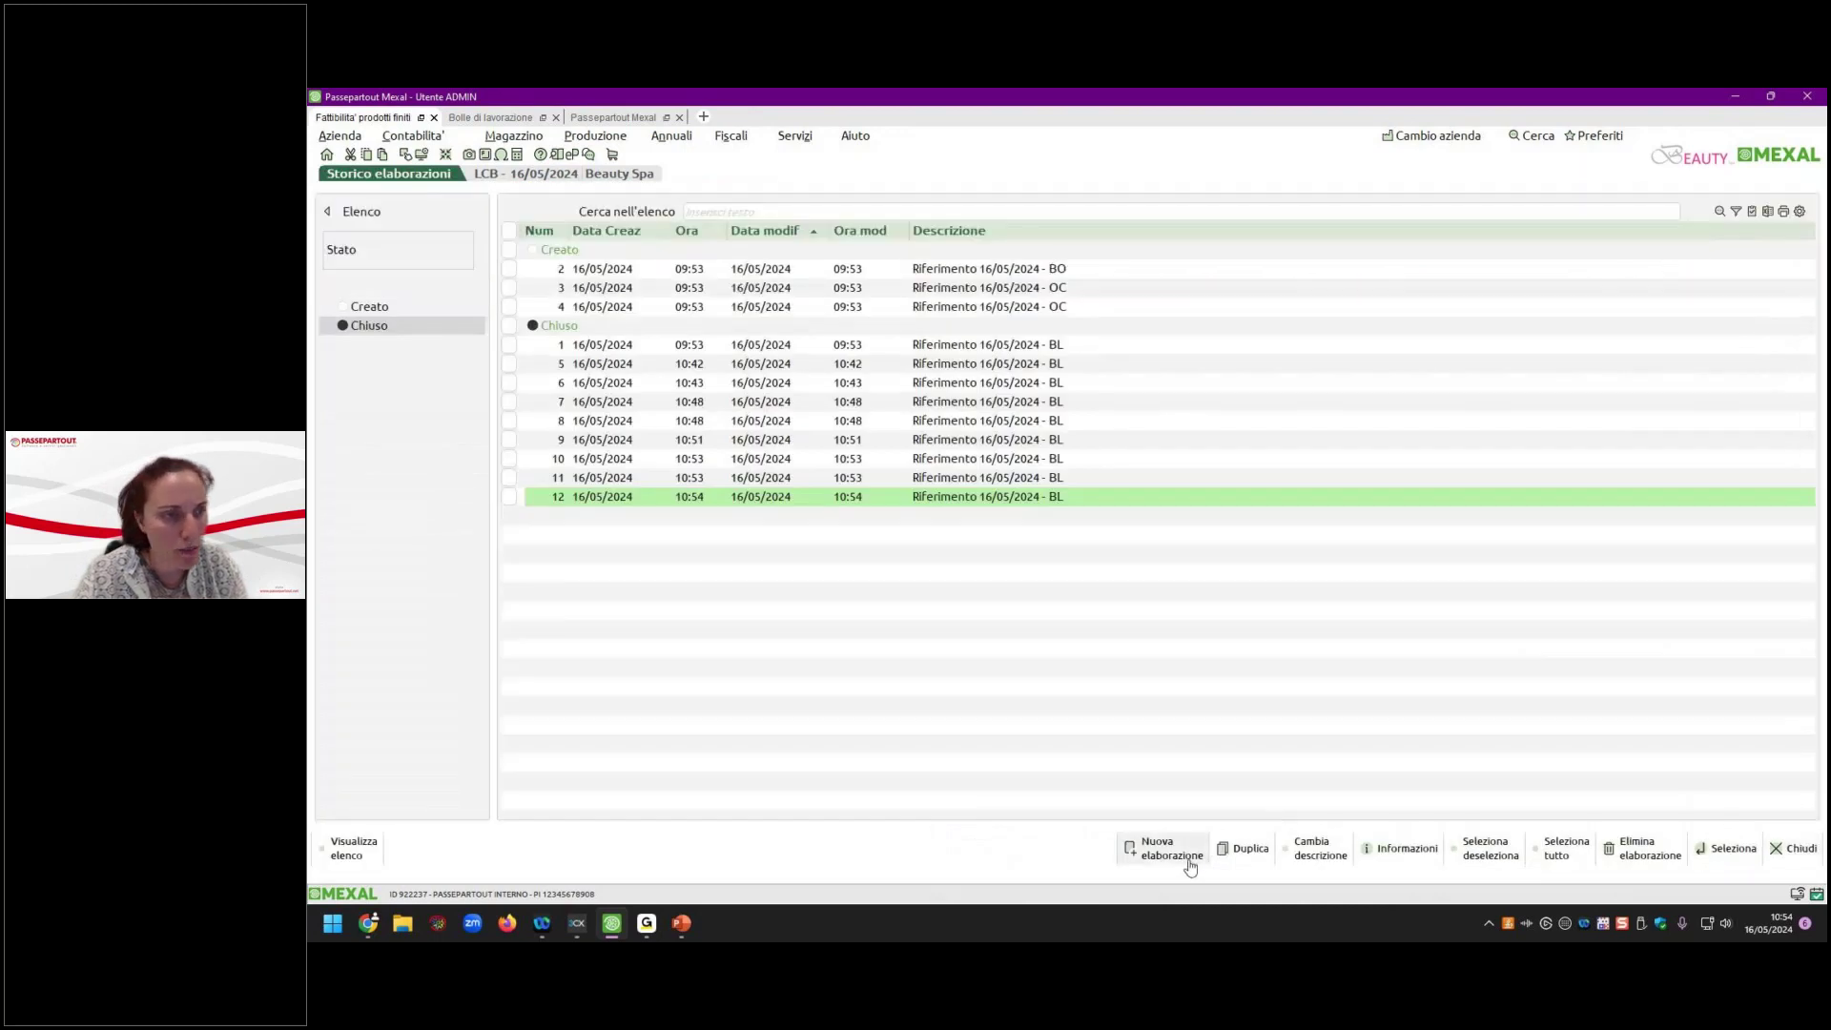
Process a new feasibility run with Storna fasi impegnate set to Da disponibile and the proposed description.
click(1187, 859)
click(892, 466)
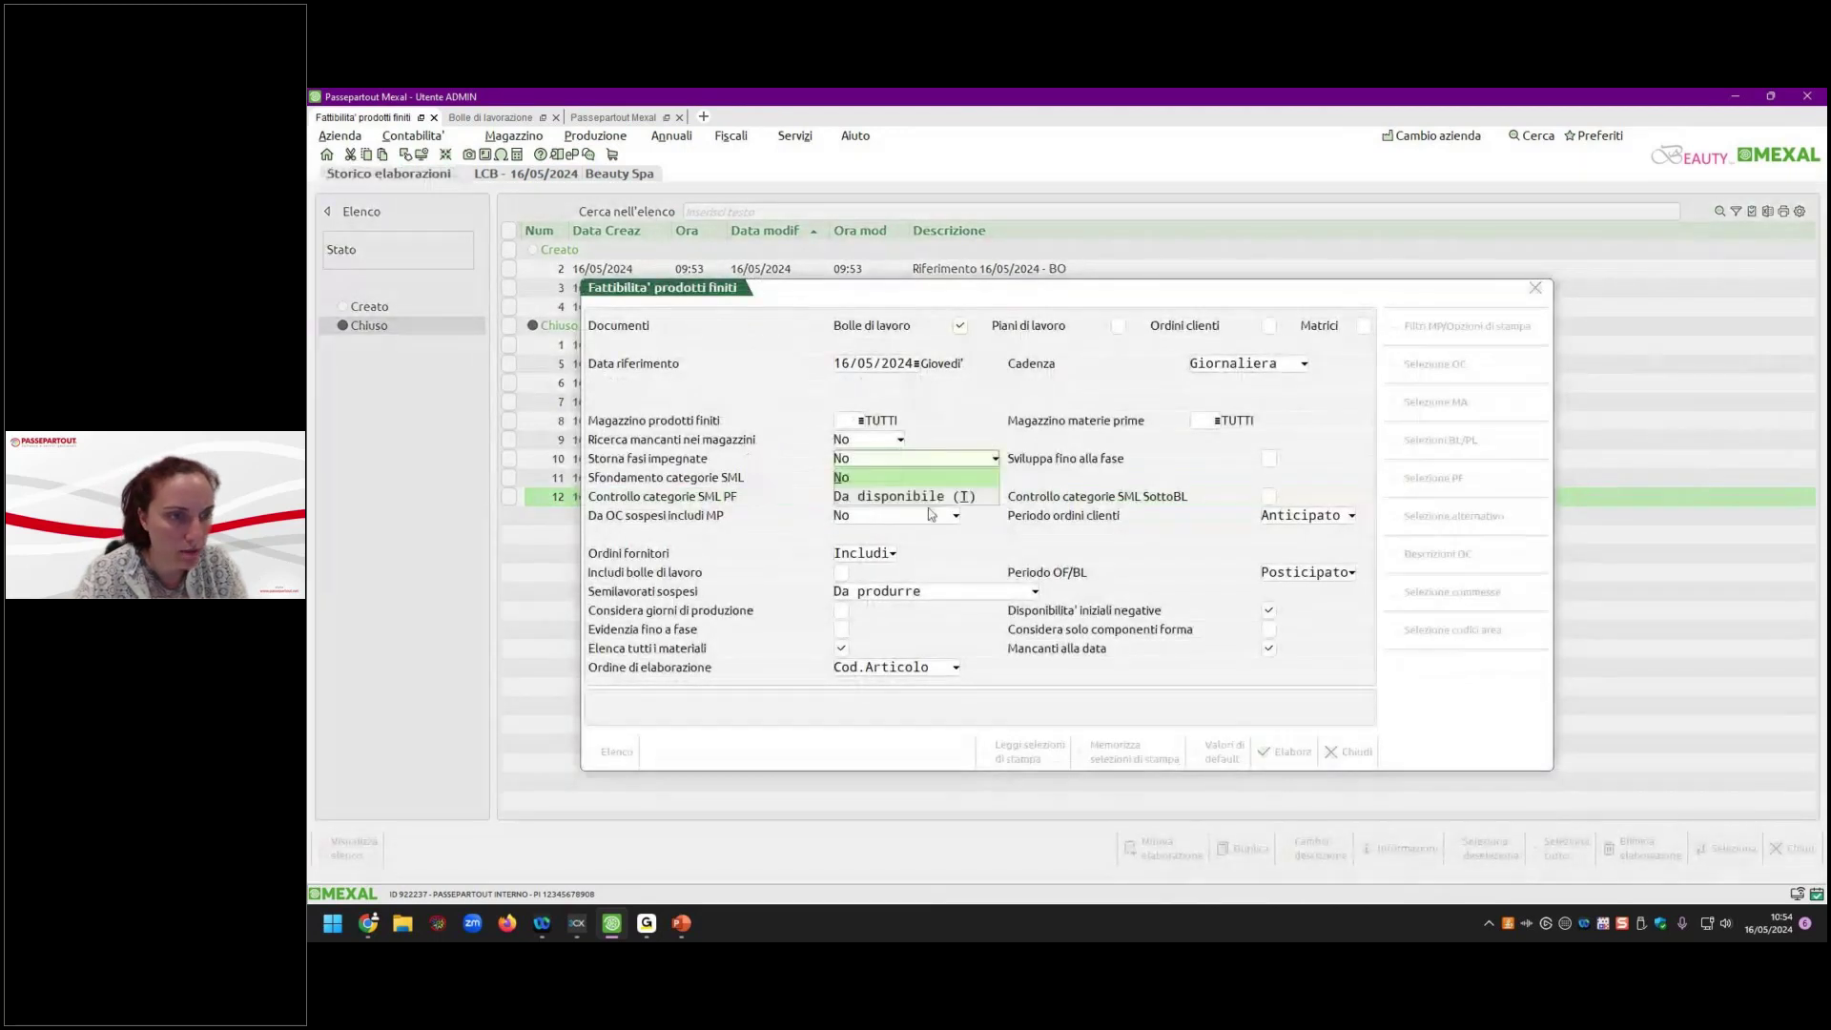
click(887, 496)
click(1288, 752)
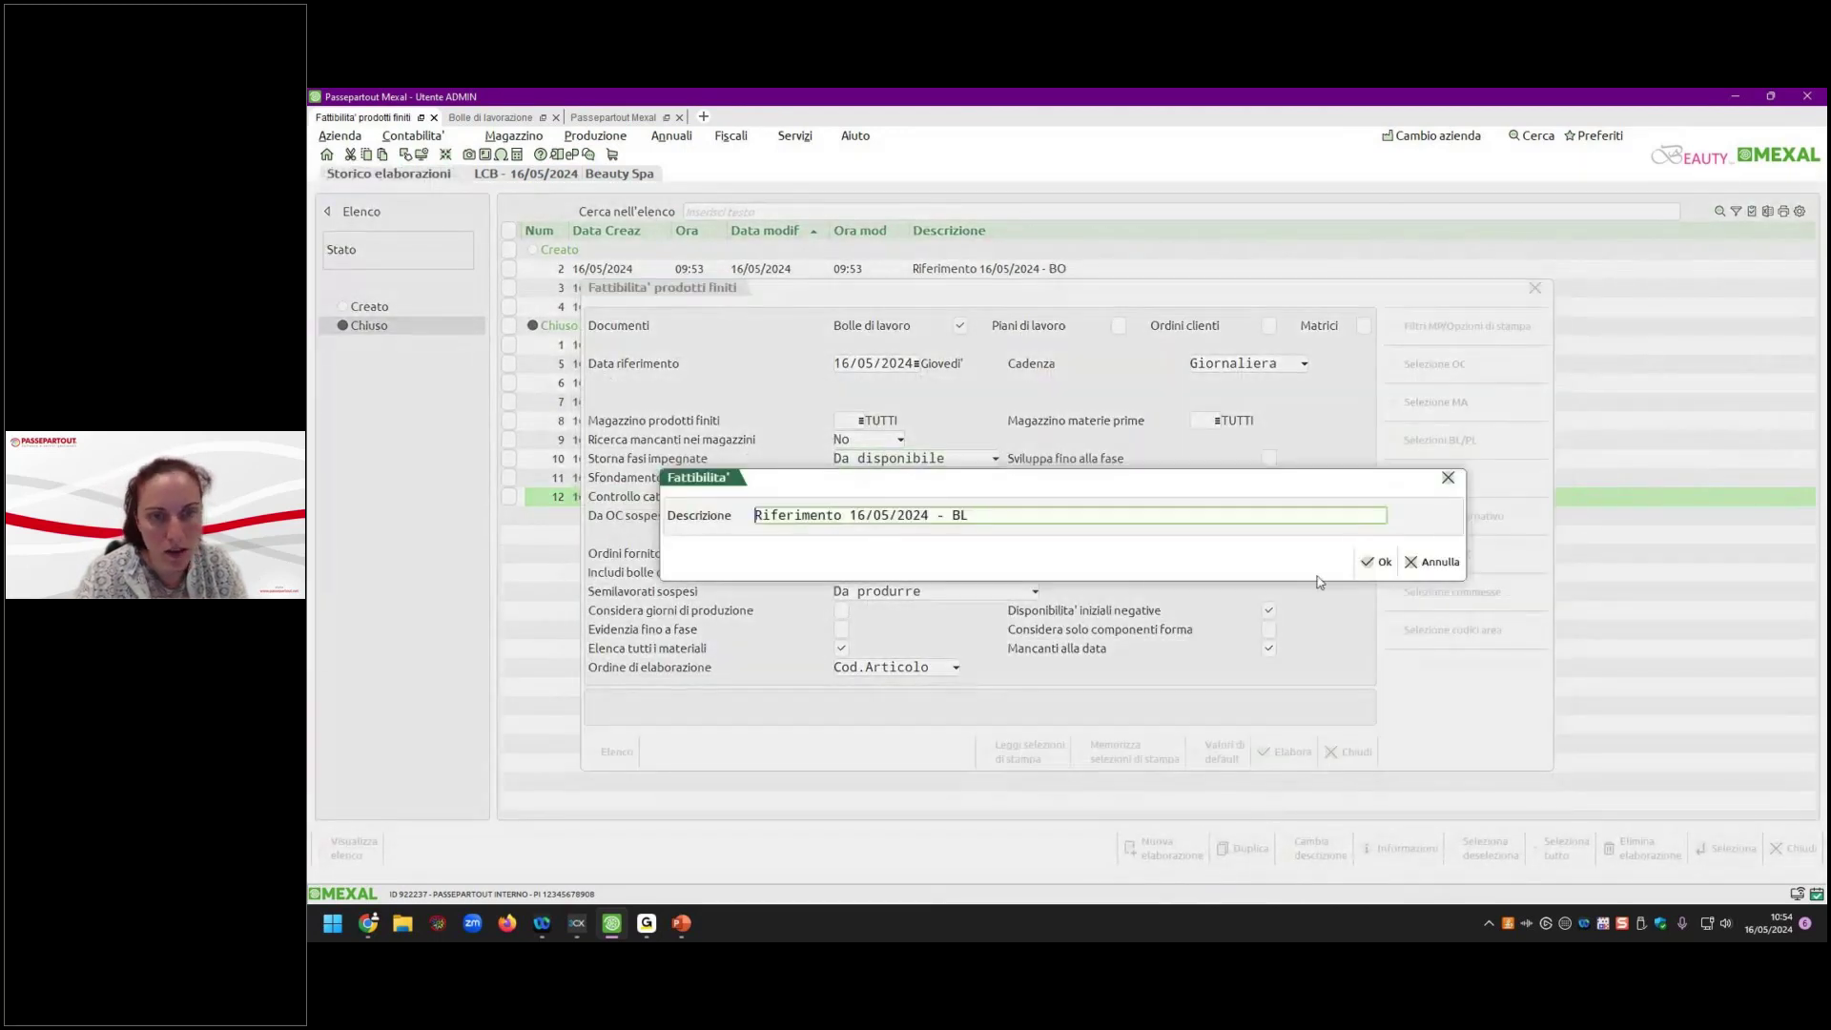
click(1381, 562)
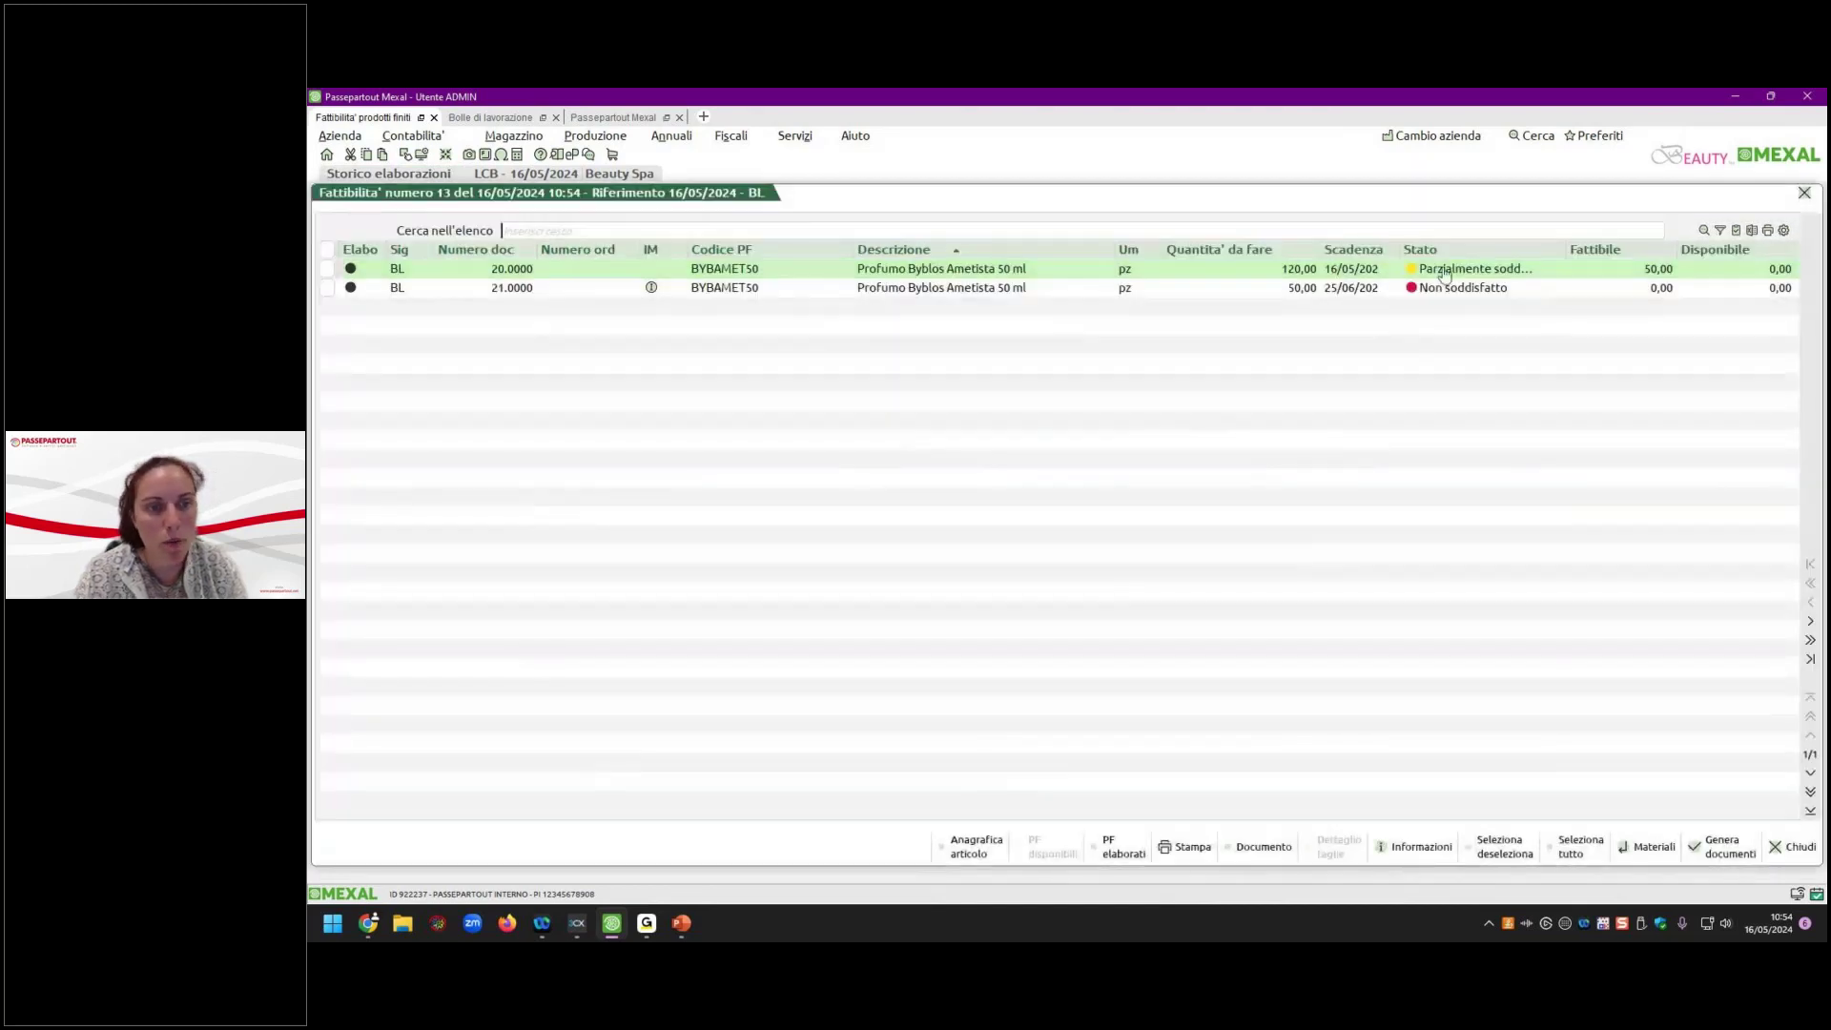
Examine the available and missing Profumo Byblos materials of work order 21, and close the run 13 results.
click(1449, 272)
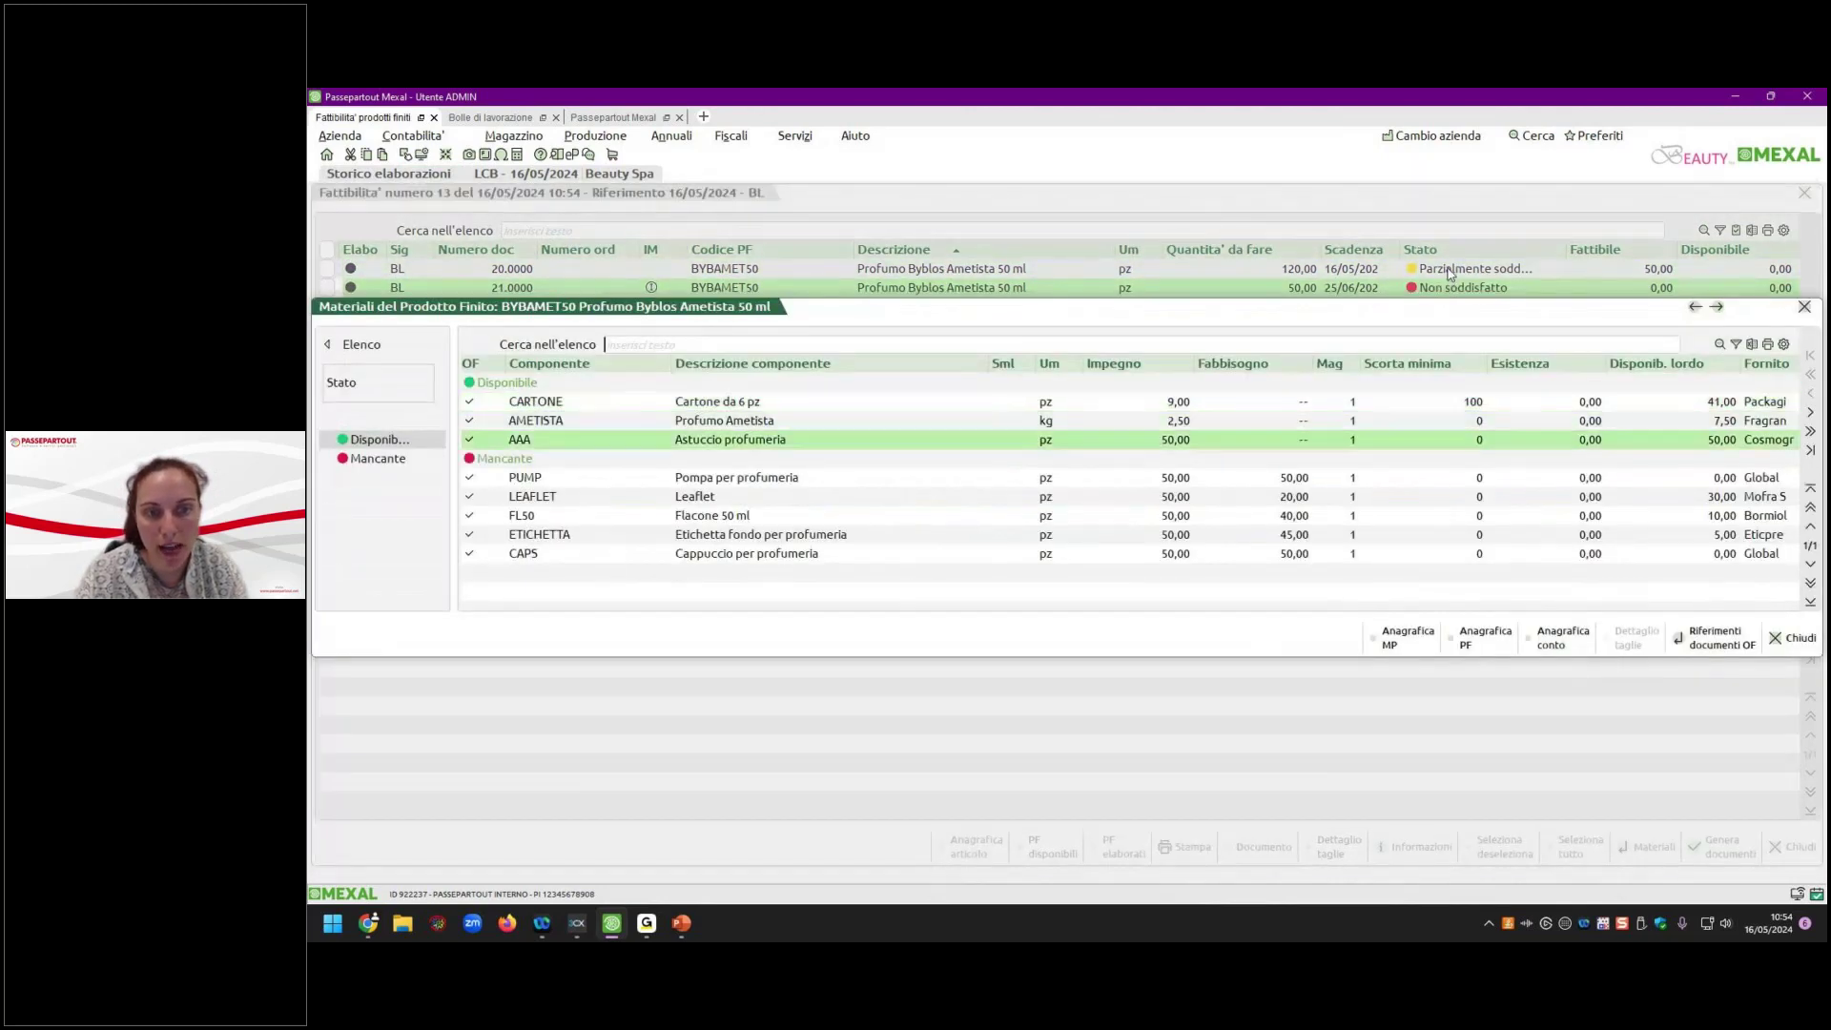
key(Down)
key(Down)
key(Down)
key(Down)
key(Up)
key(Up)
key(Down)
key(Down)
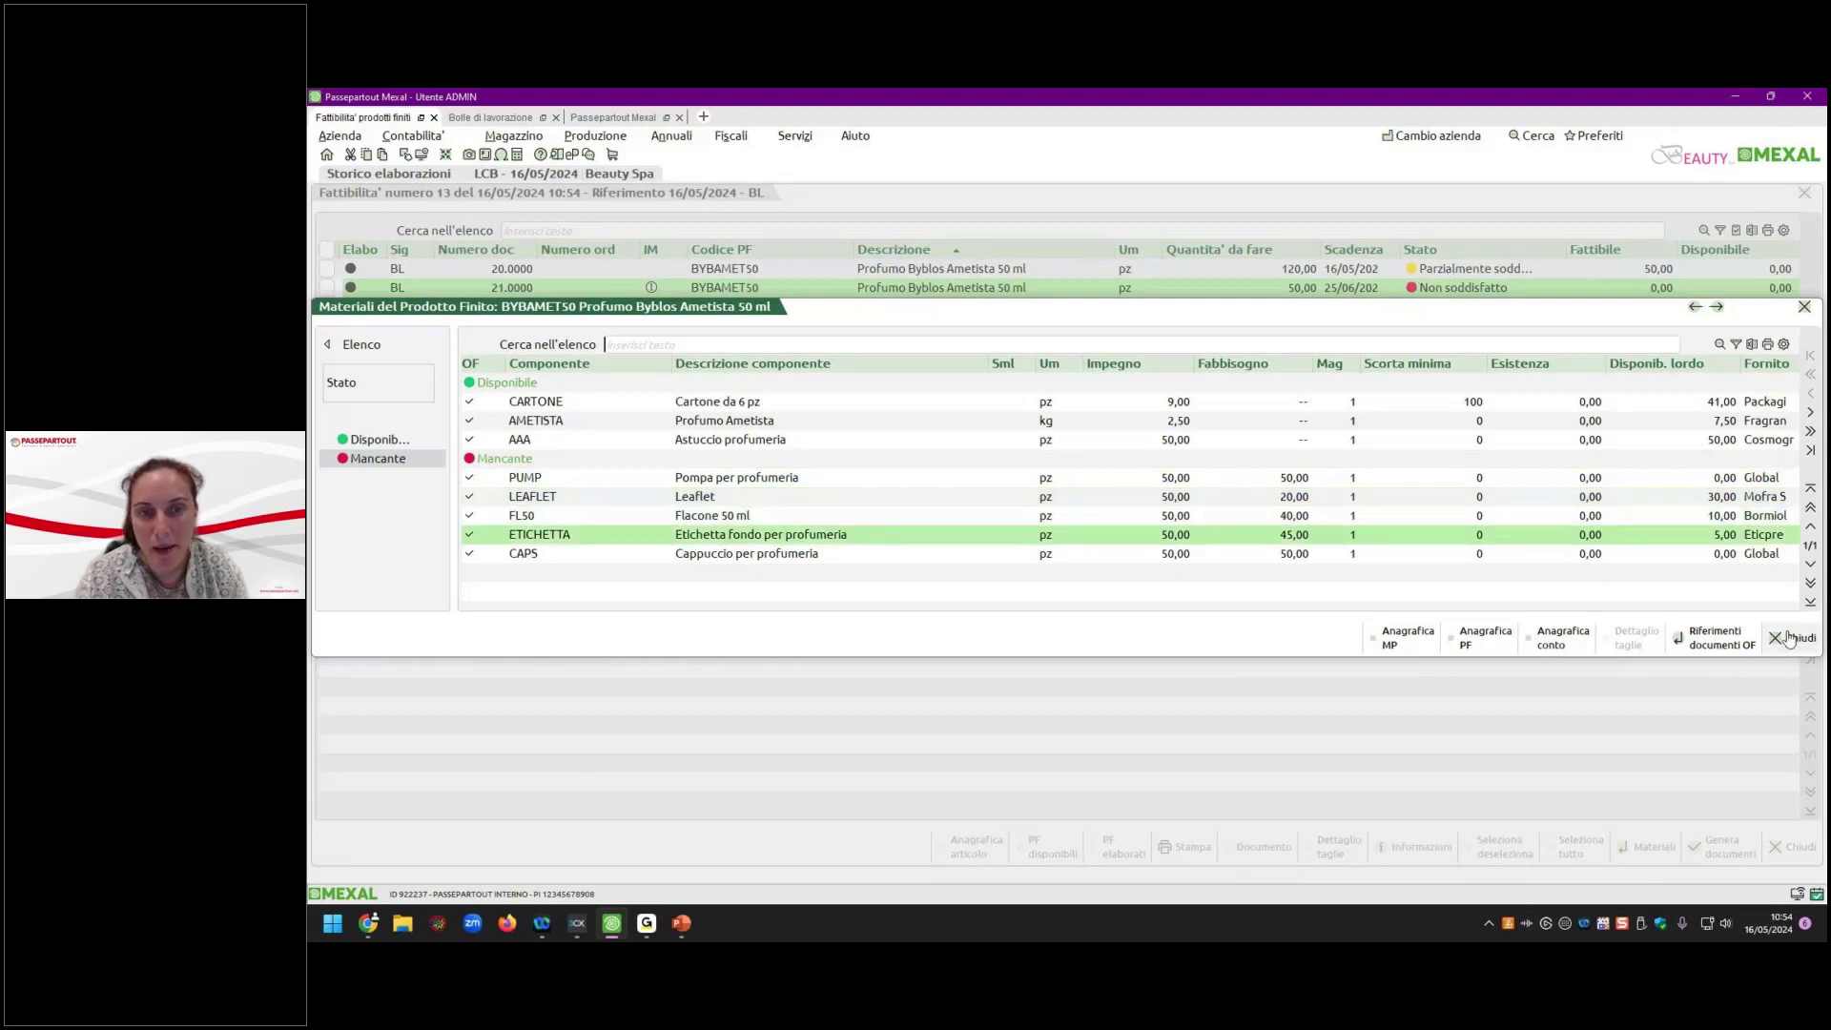
click(1790, 639)
click(1776, 847)
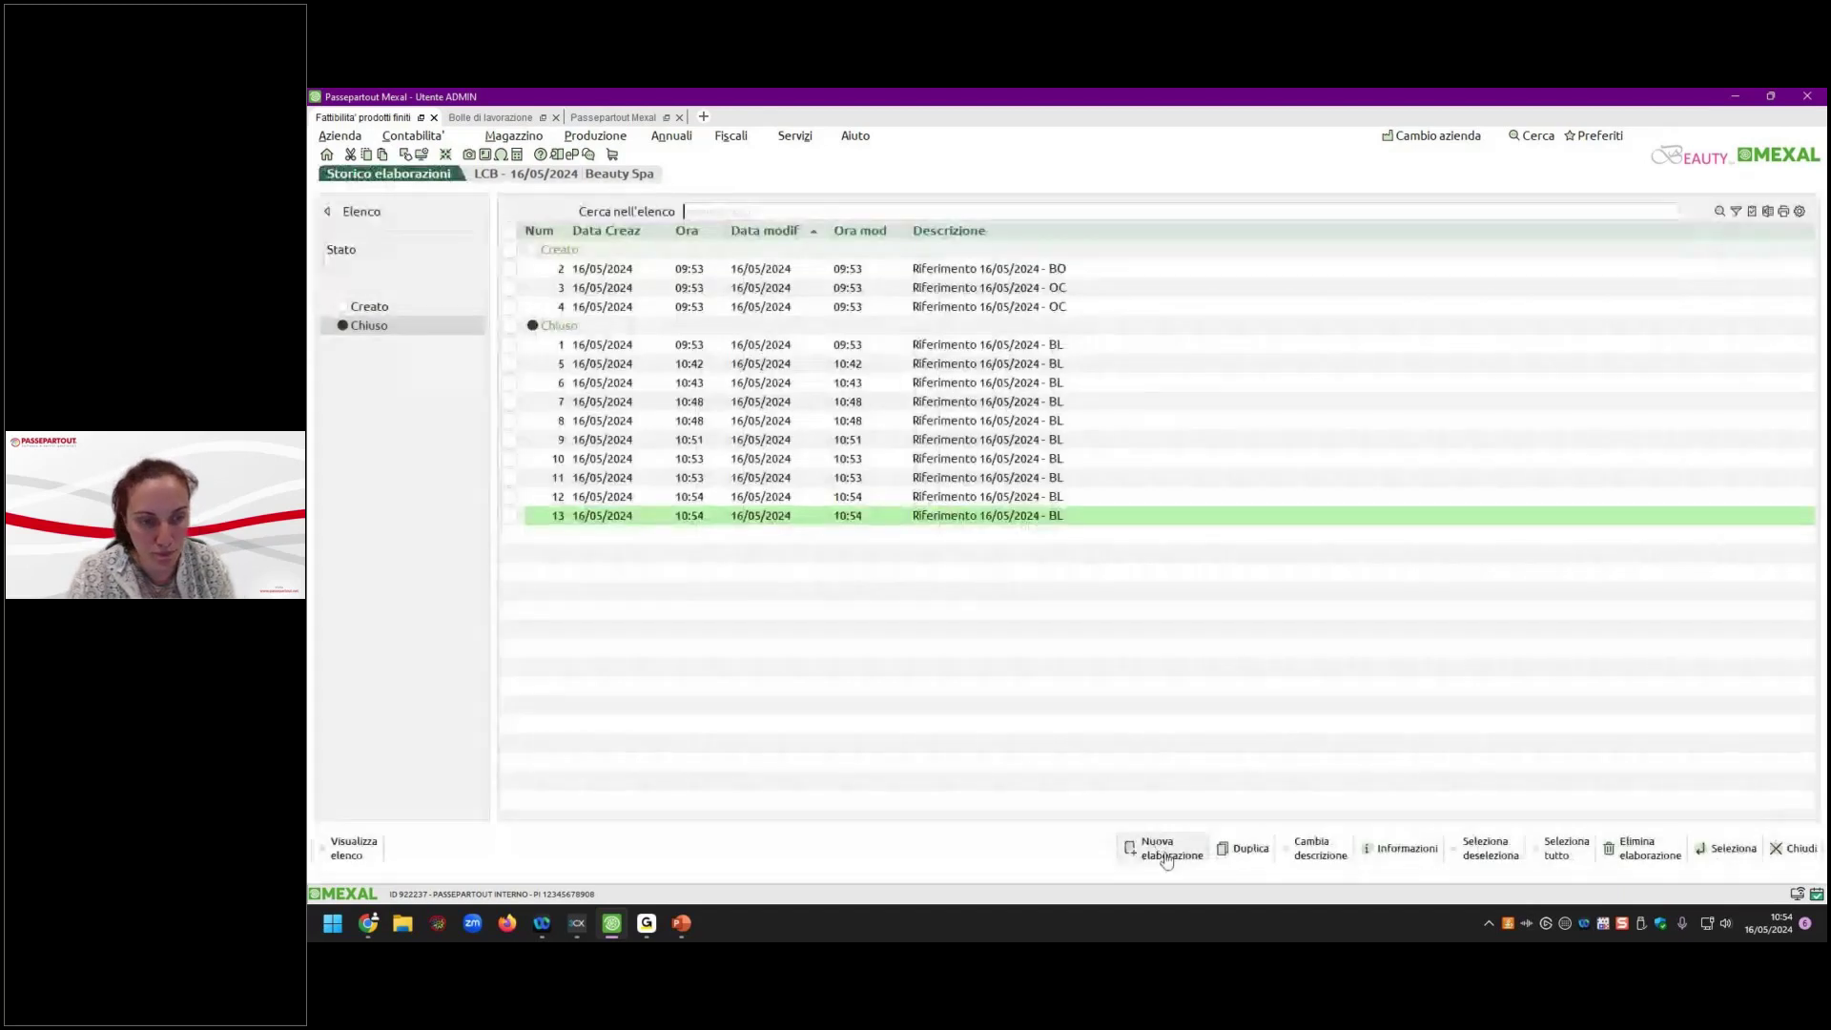
Process the feasibility run again with the same settings, and open the Profumo Byblos materials of work order 20.
click(1159, 847)
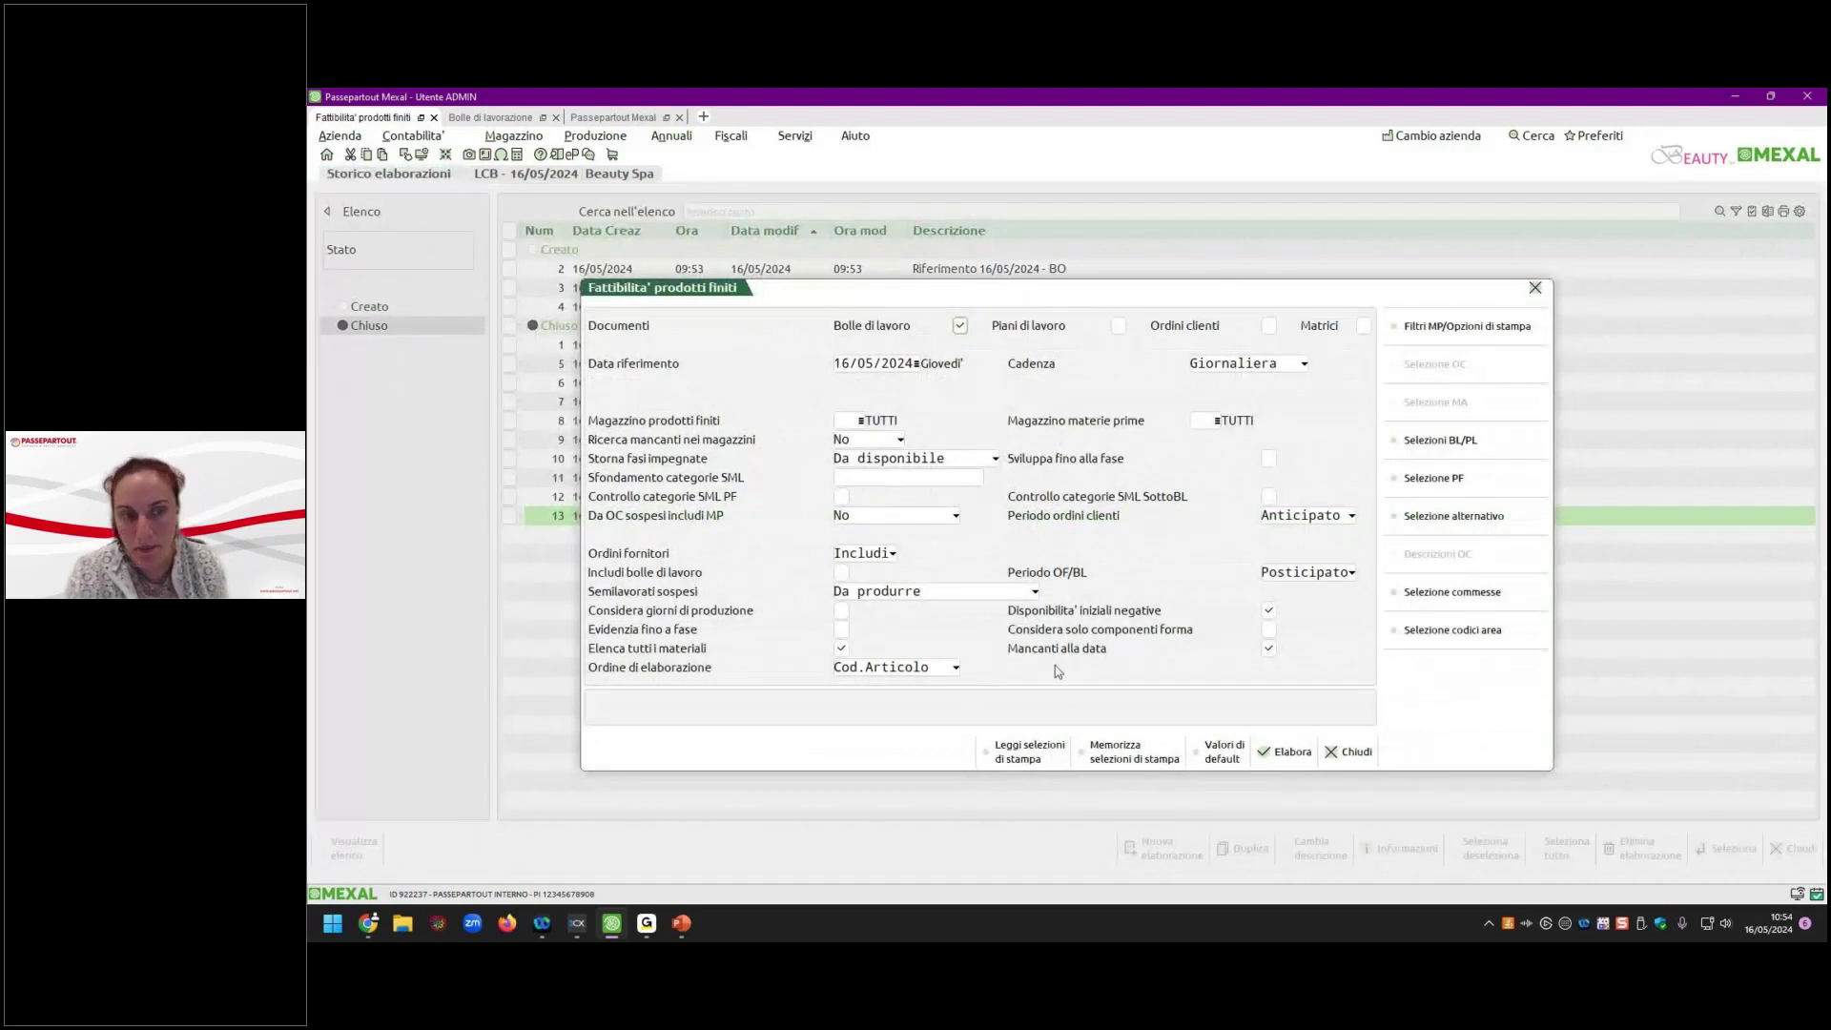
click(1283, 753)
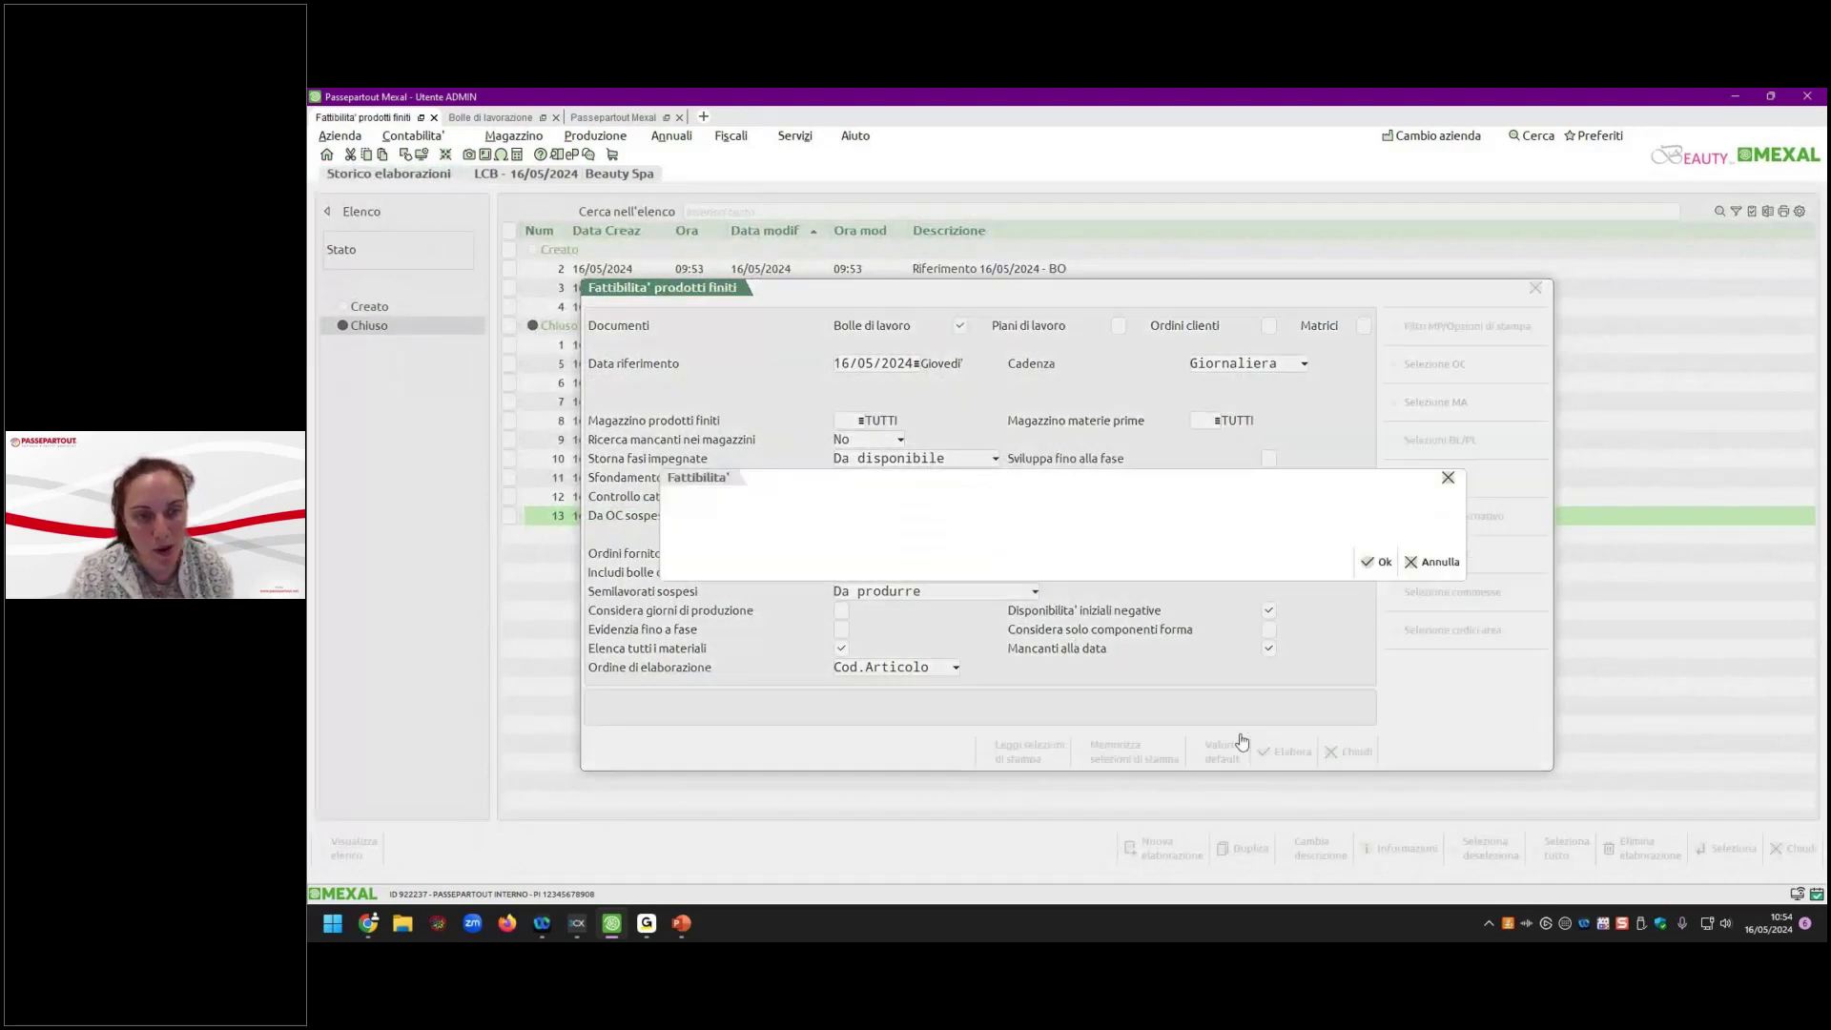
click(1373, 565)
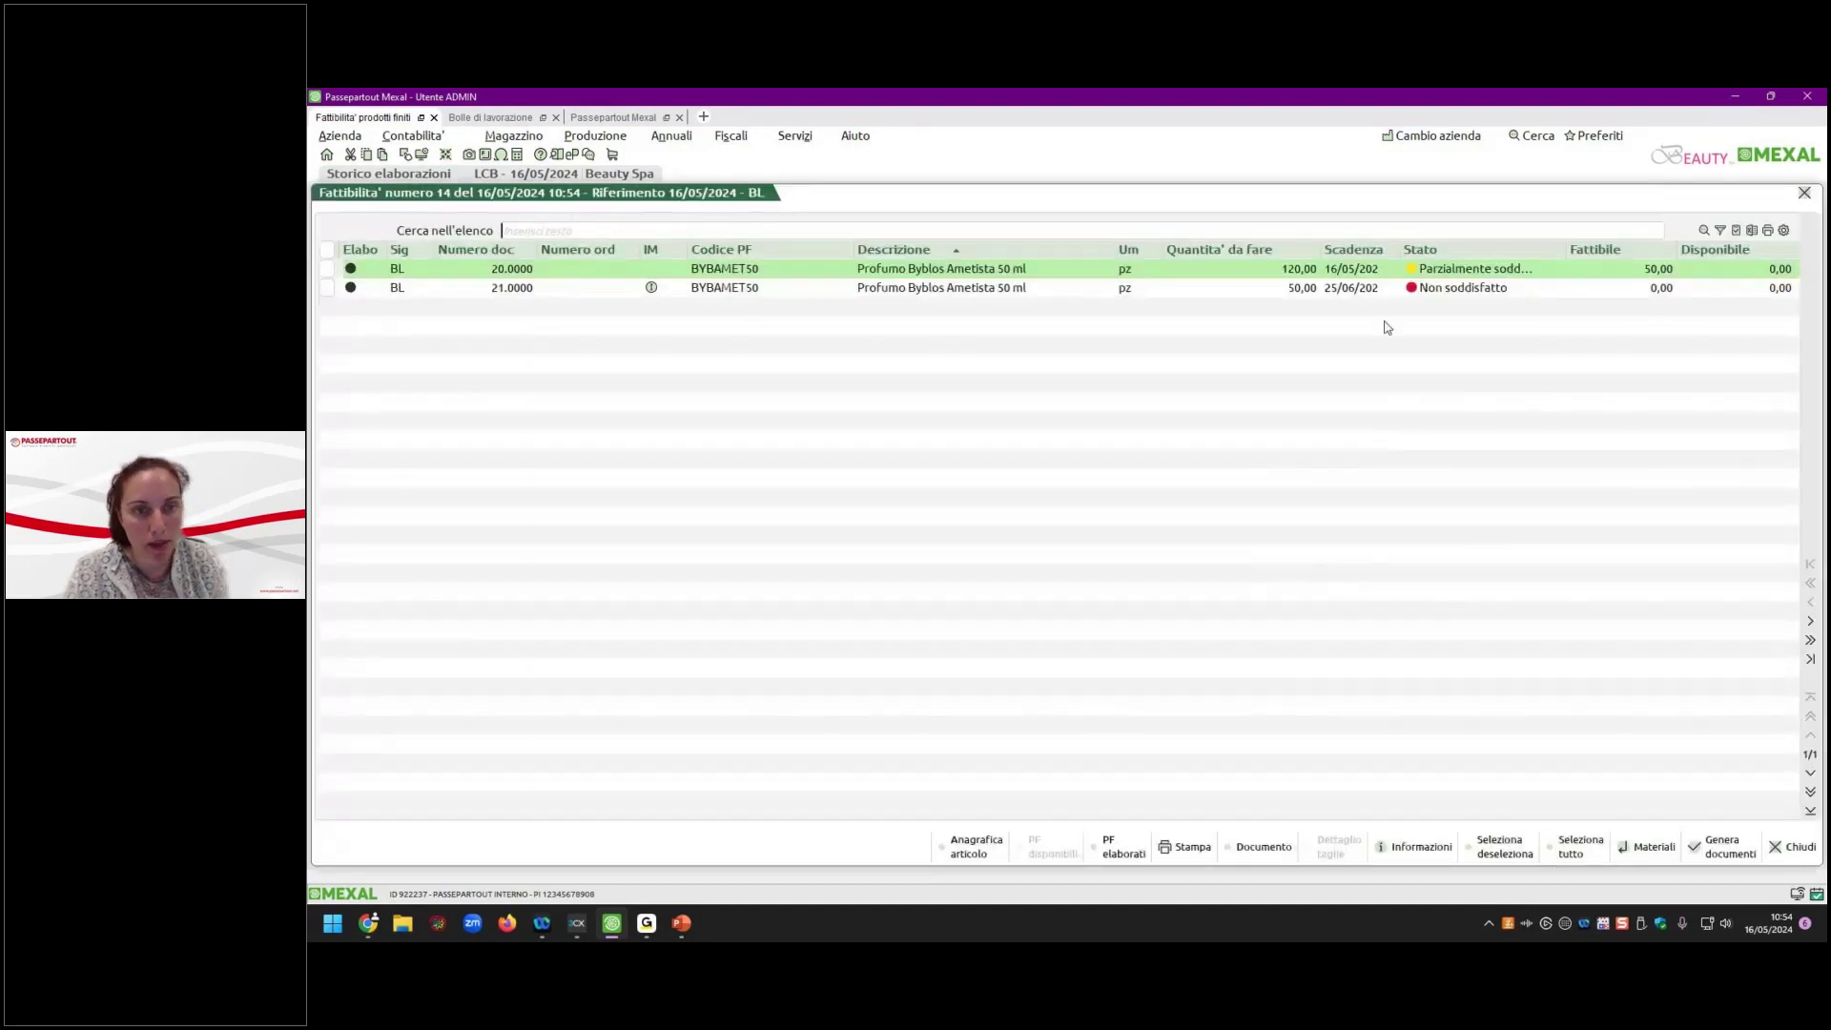
double_click(1389, 274)
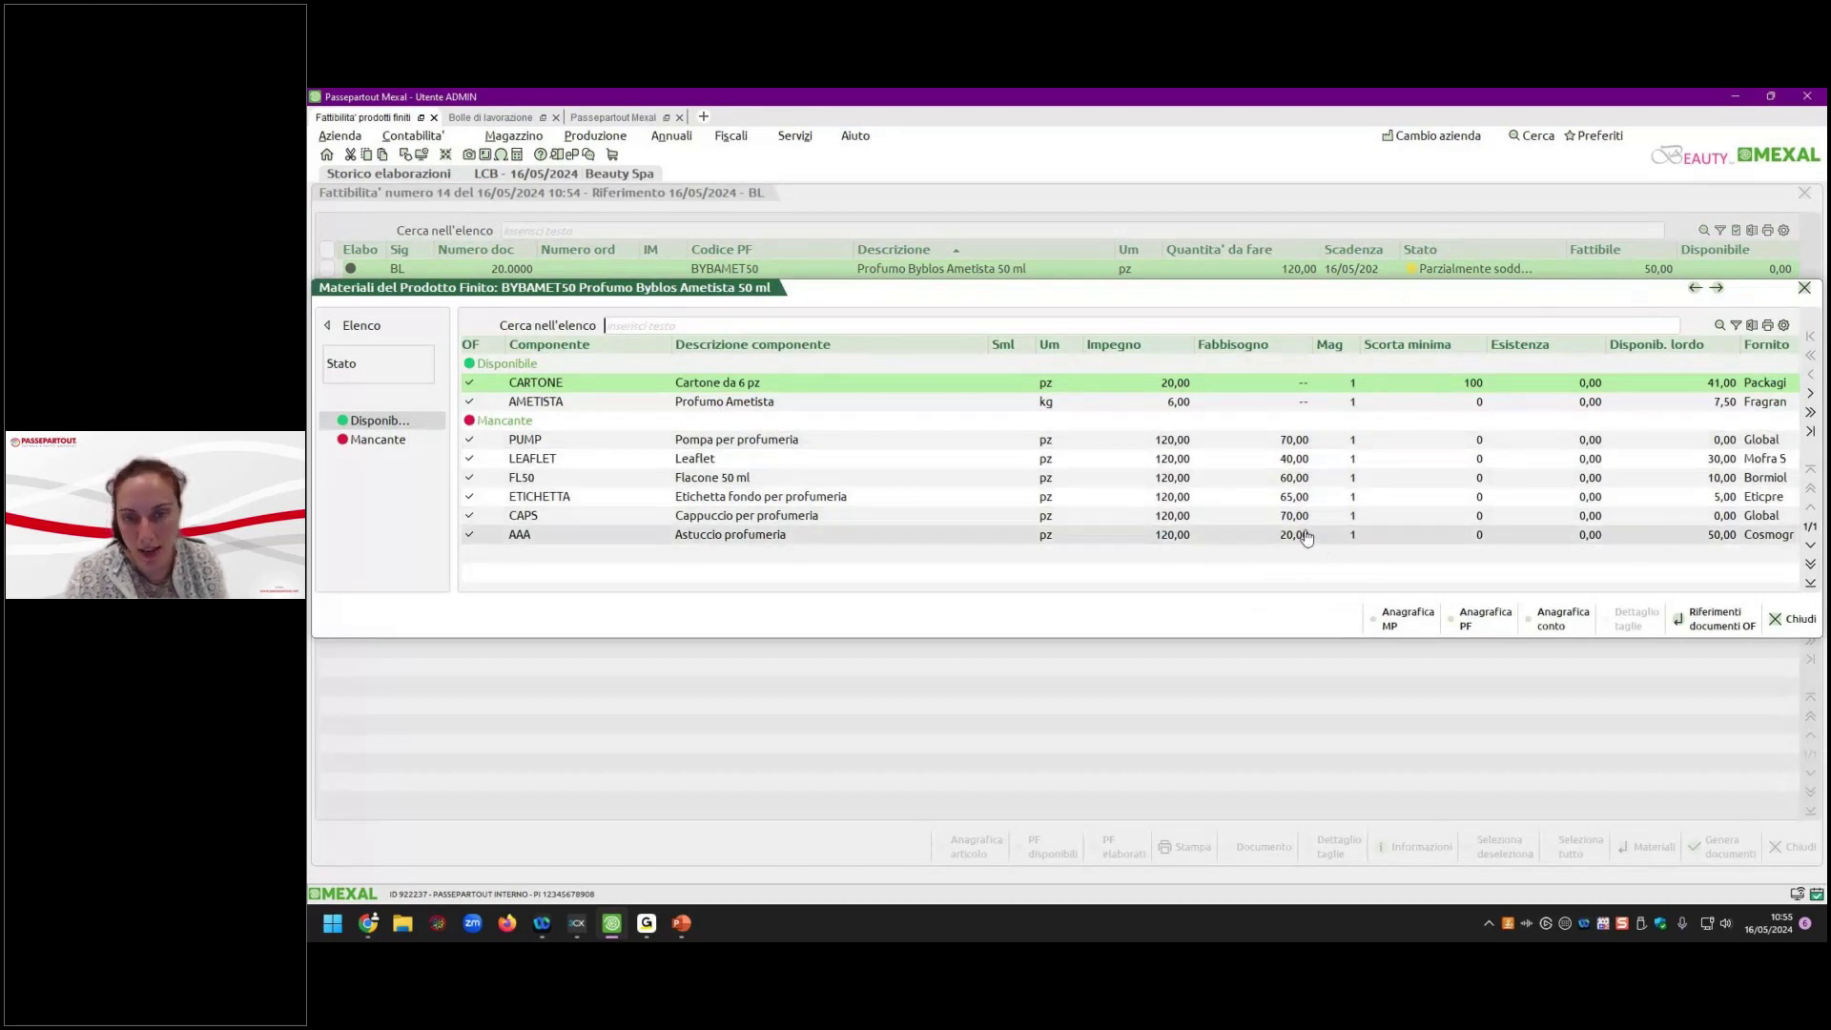
Examine the available and missing Profumo Byblos materials of work order 21, and close the run 14 results.
click(1793, 619)
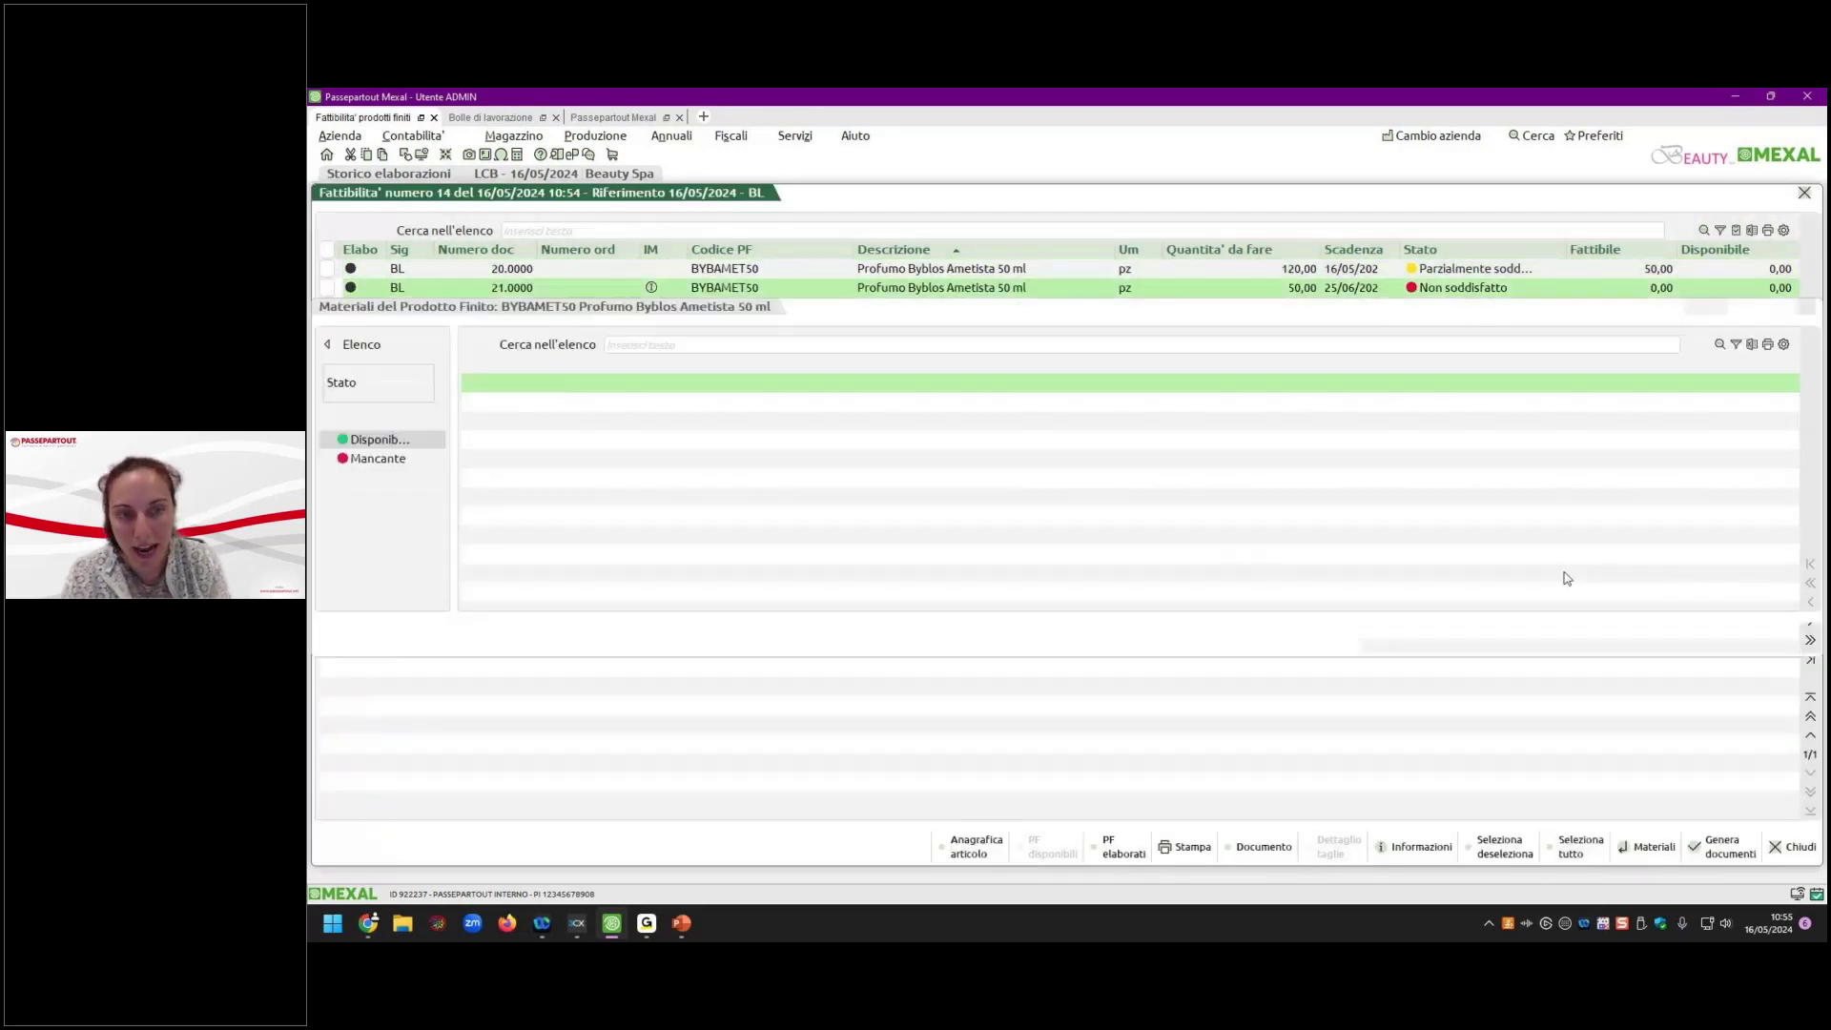
key(F5)
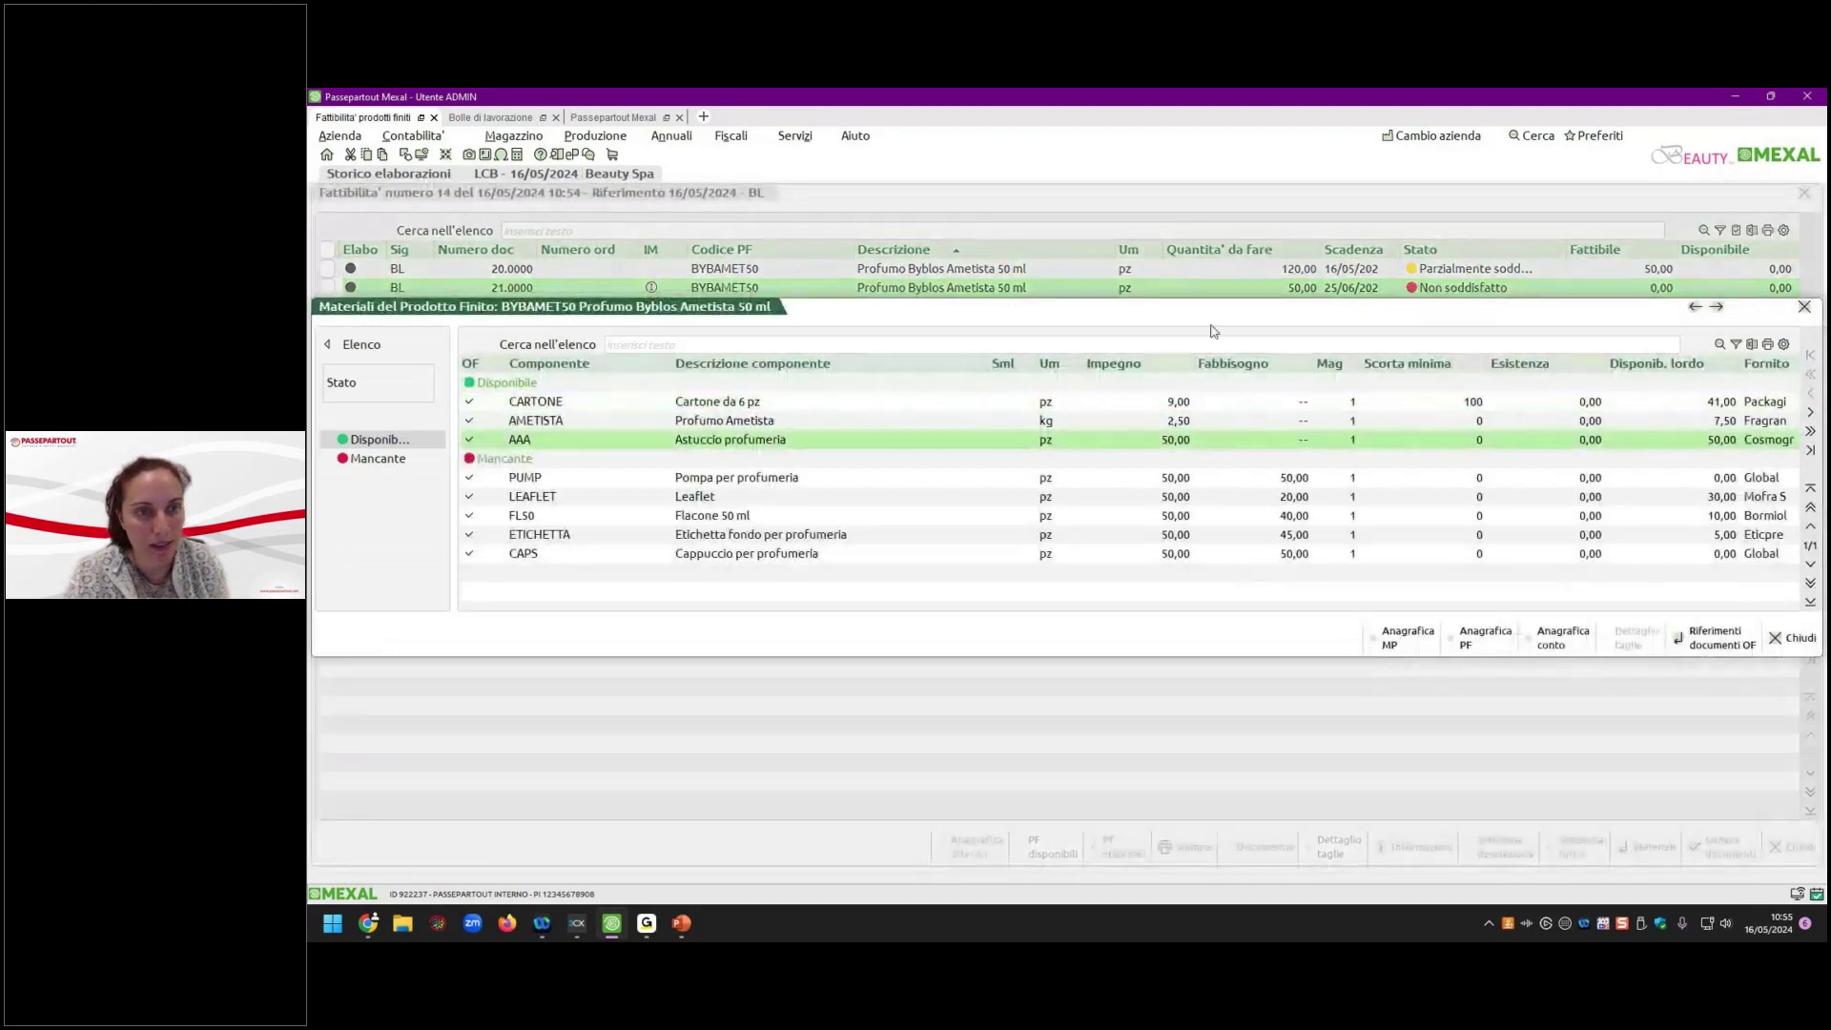
click(1309, 494)
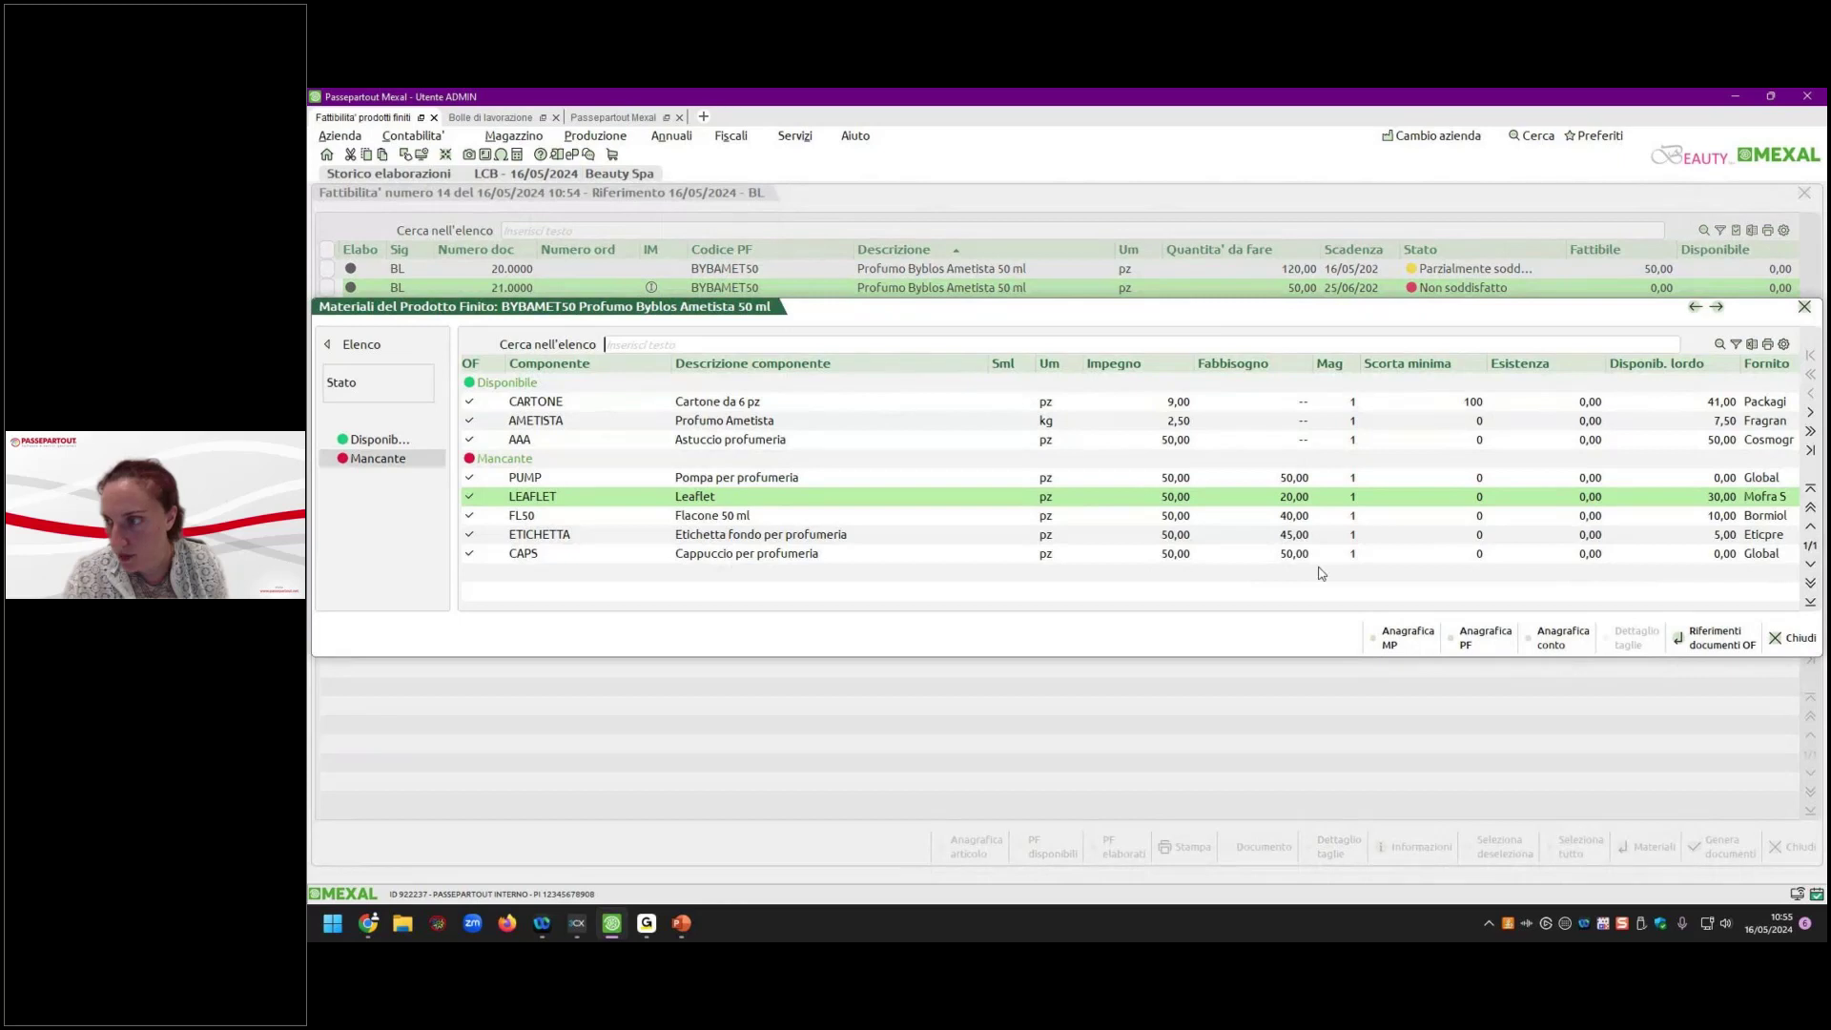
key(Escape)
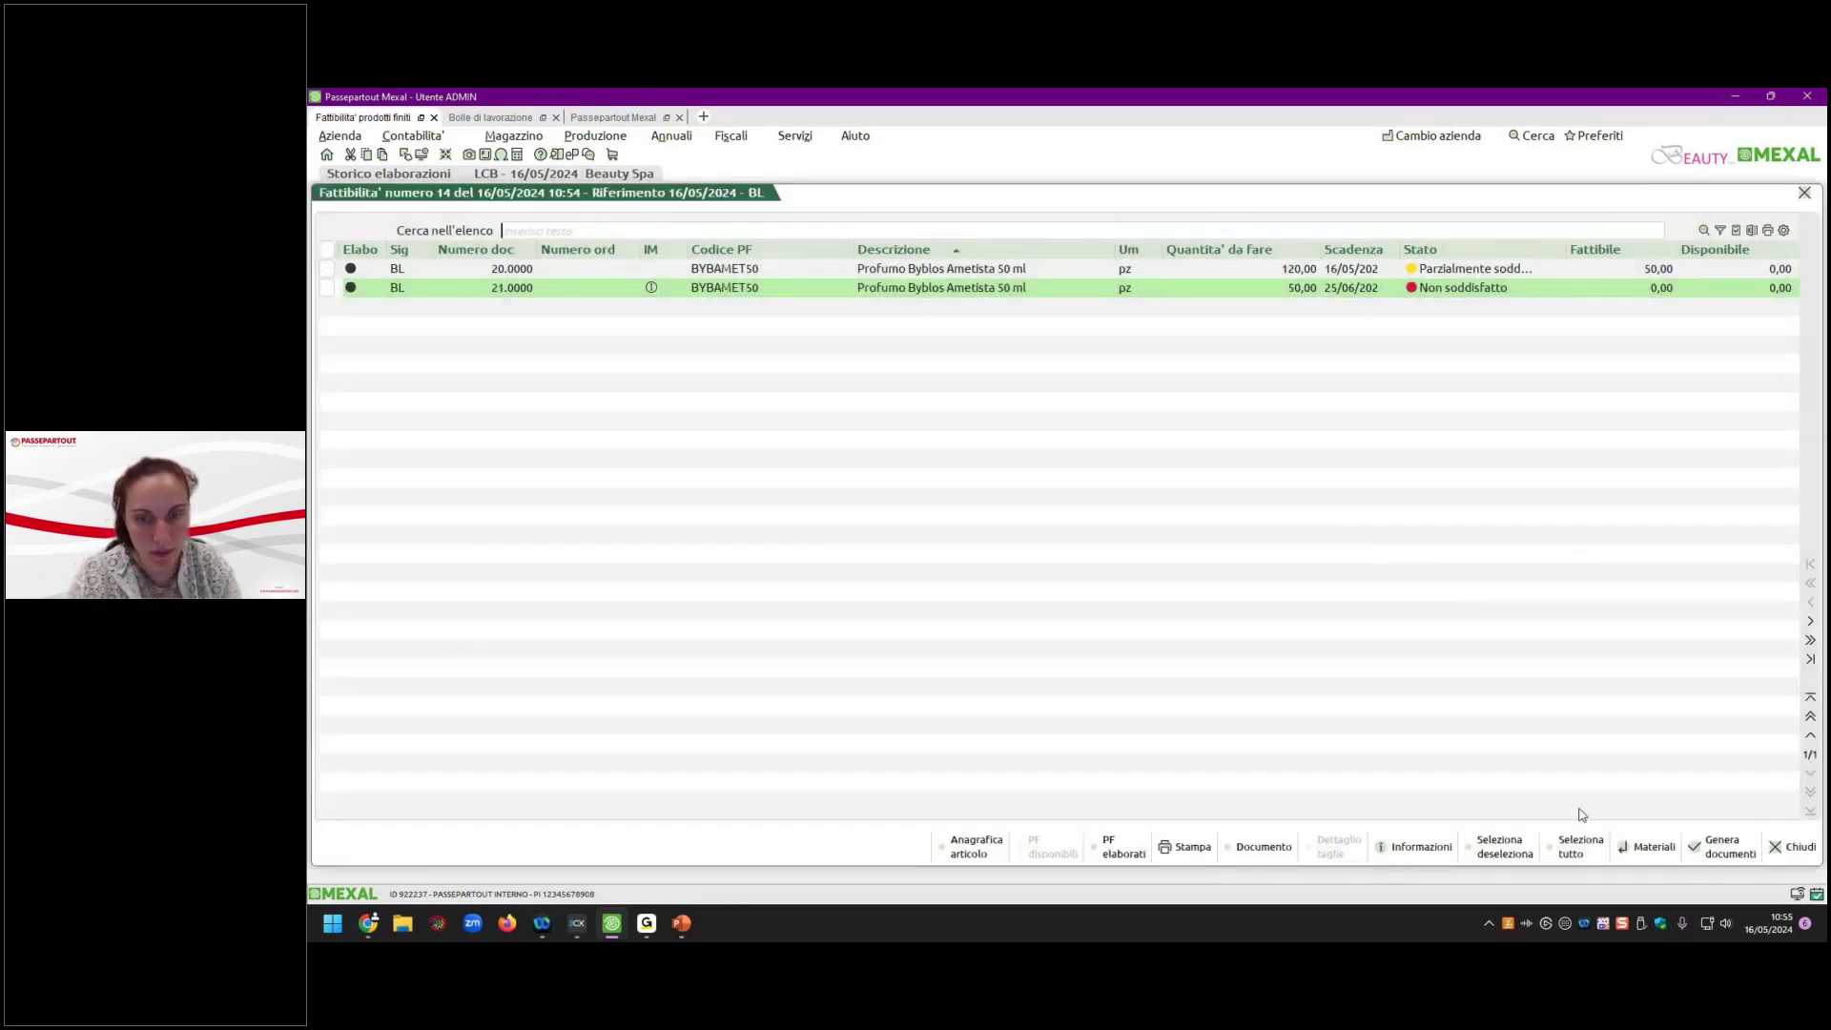
click(1793, 847)
Process a new feasibility run with Mancanti alla data disabled and the proposed description.
click(1157, 852)
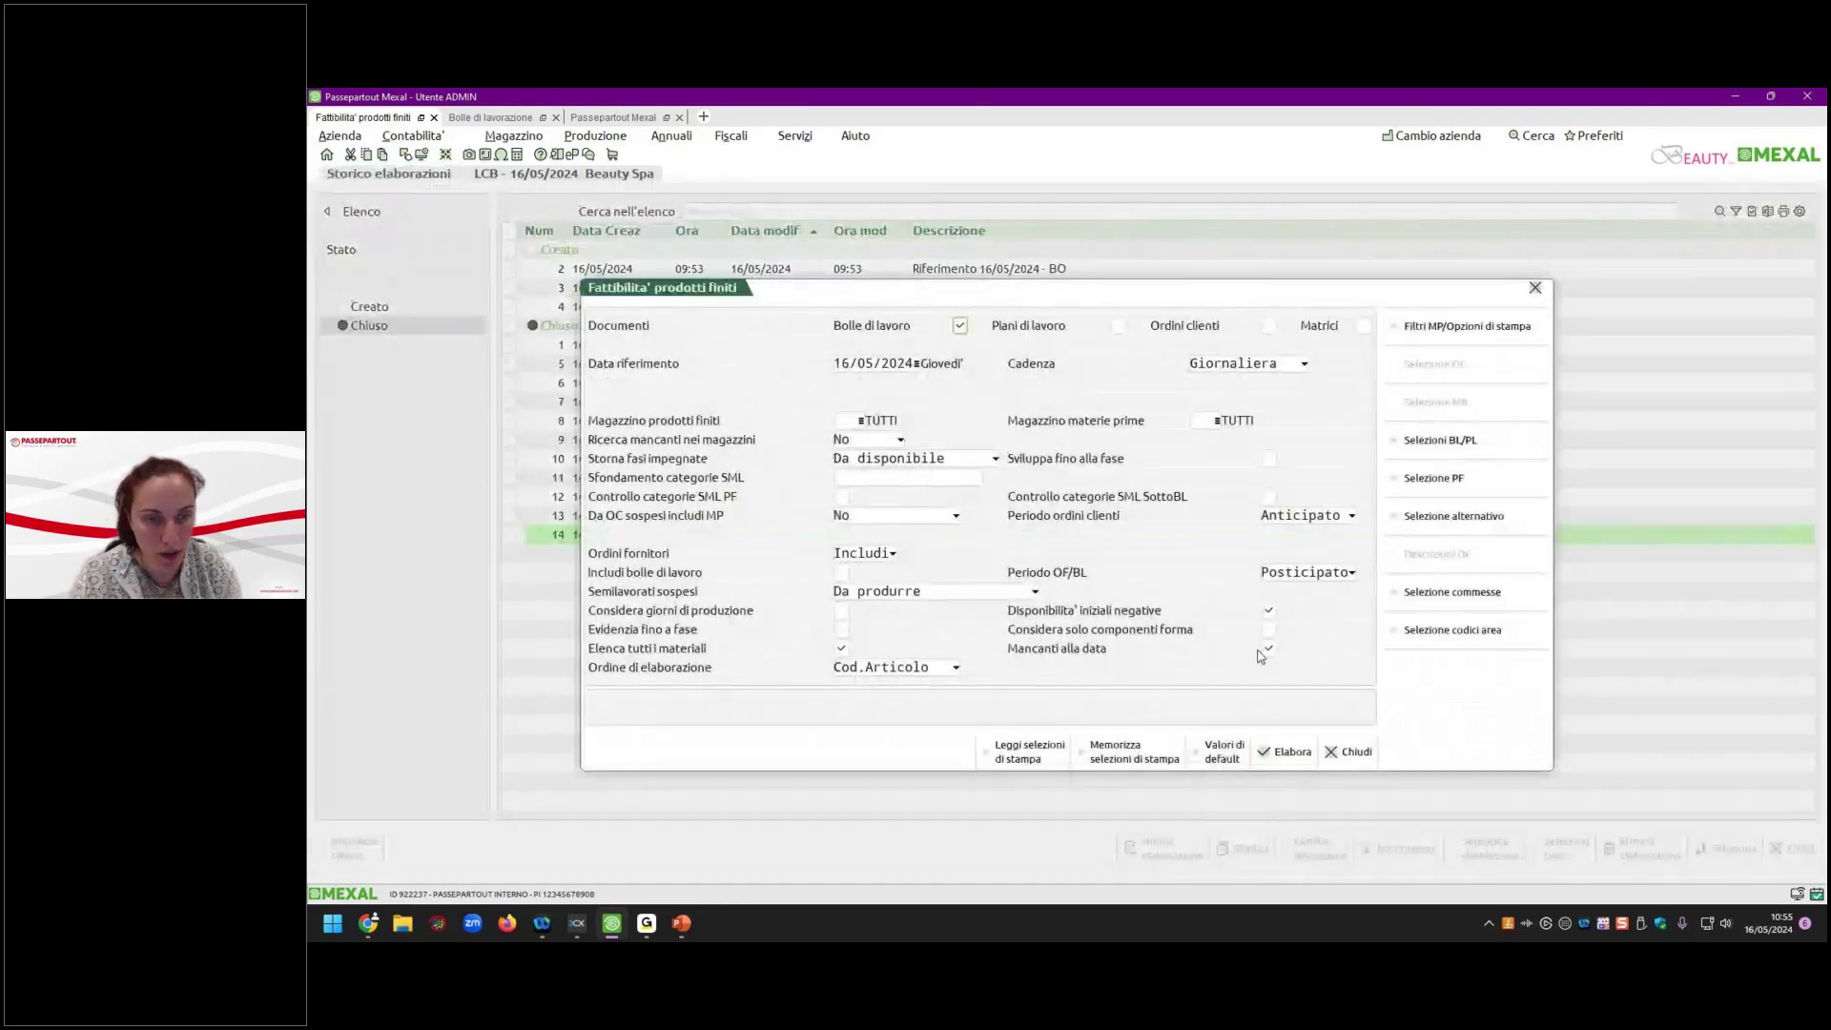
click(1288, 752)
click(1377, 561)
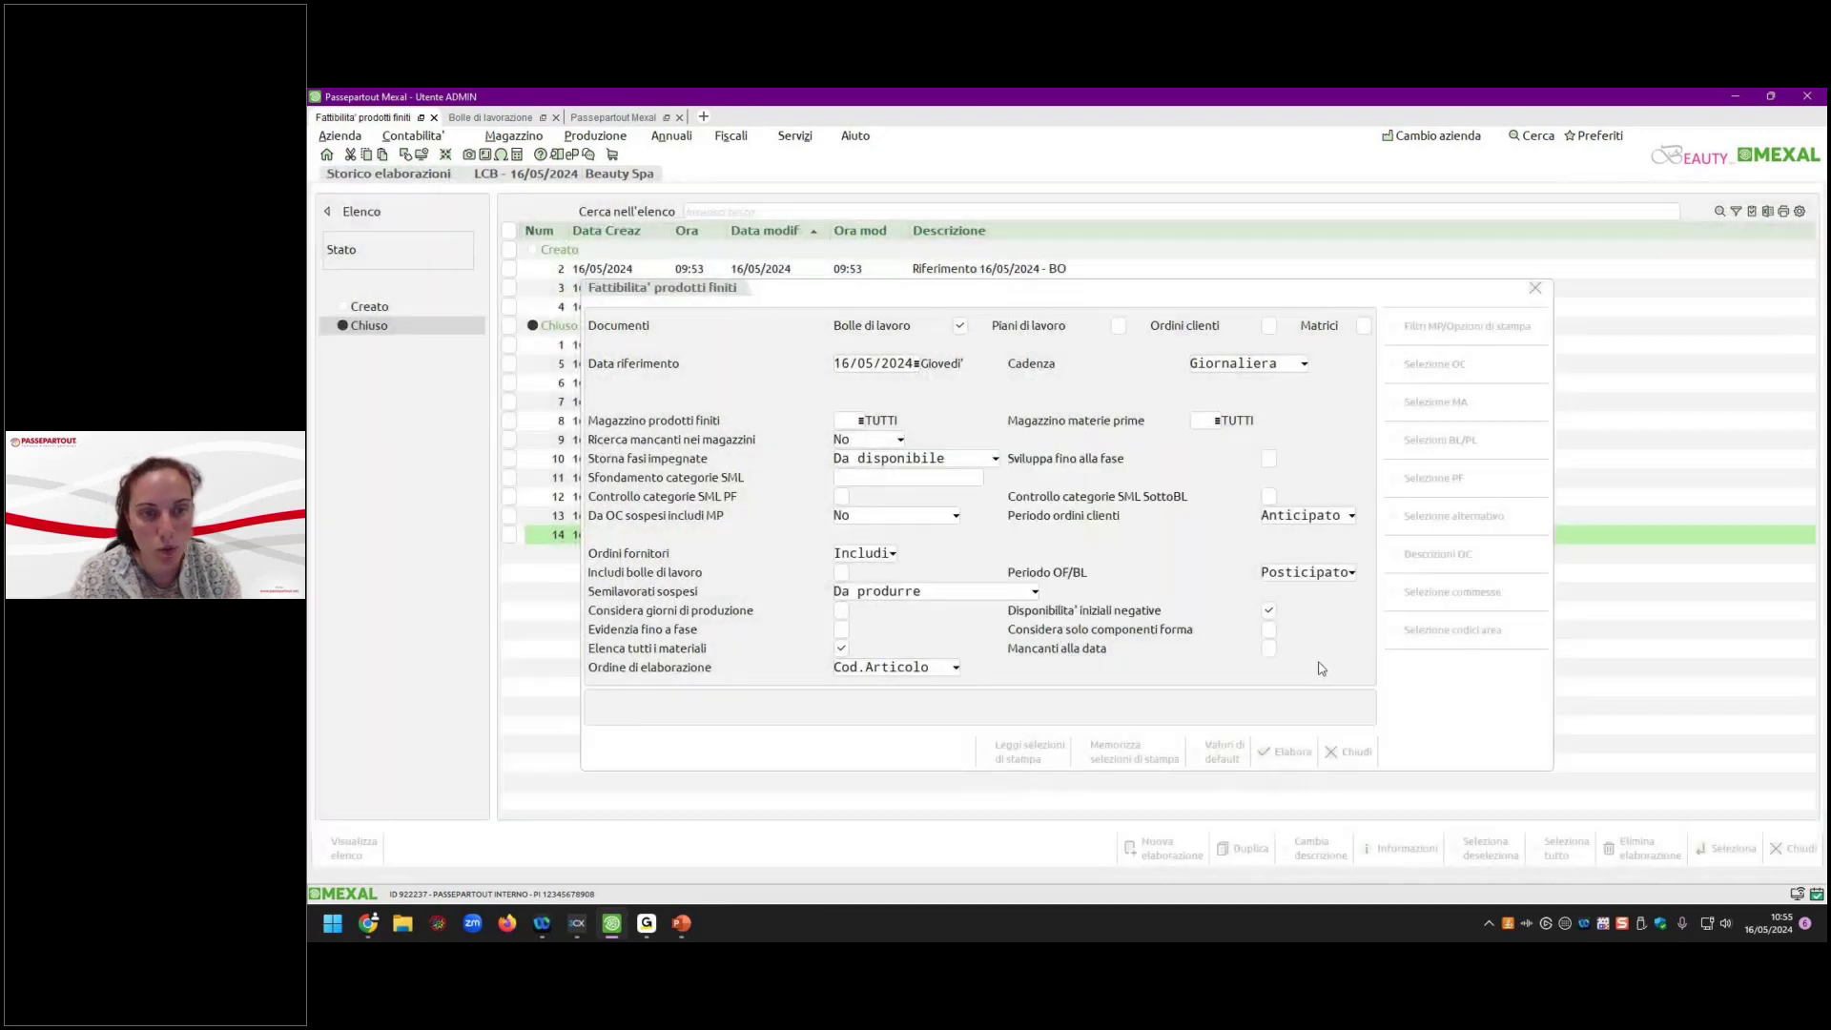
Examine the progressive requirements of the Profumo Byblos Ametista materials for work orders 20 and 21 in turn.
double_click(1510, 268)
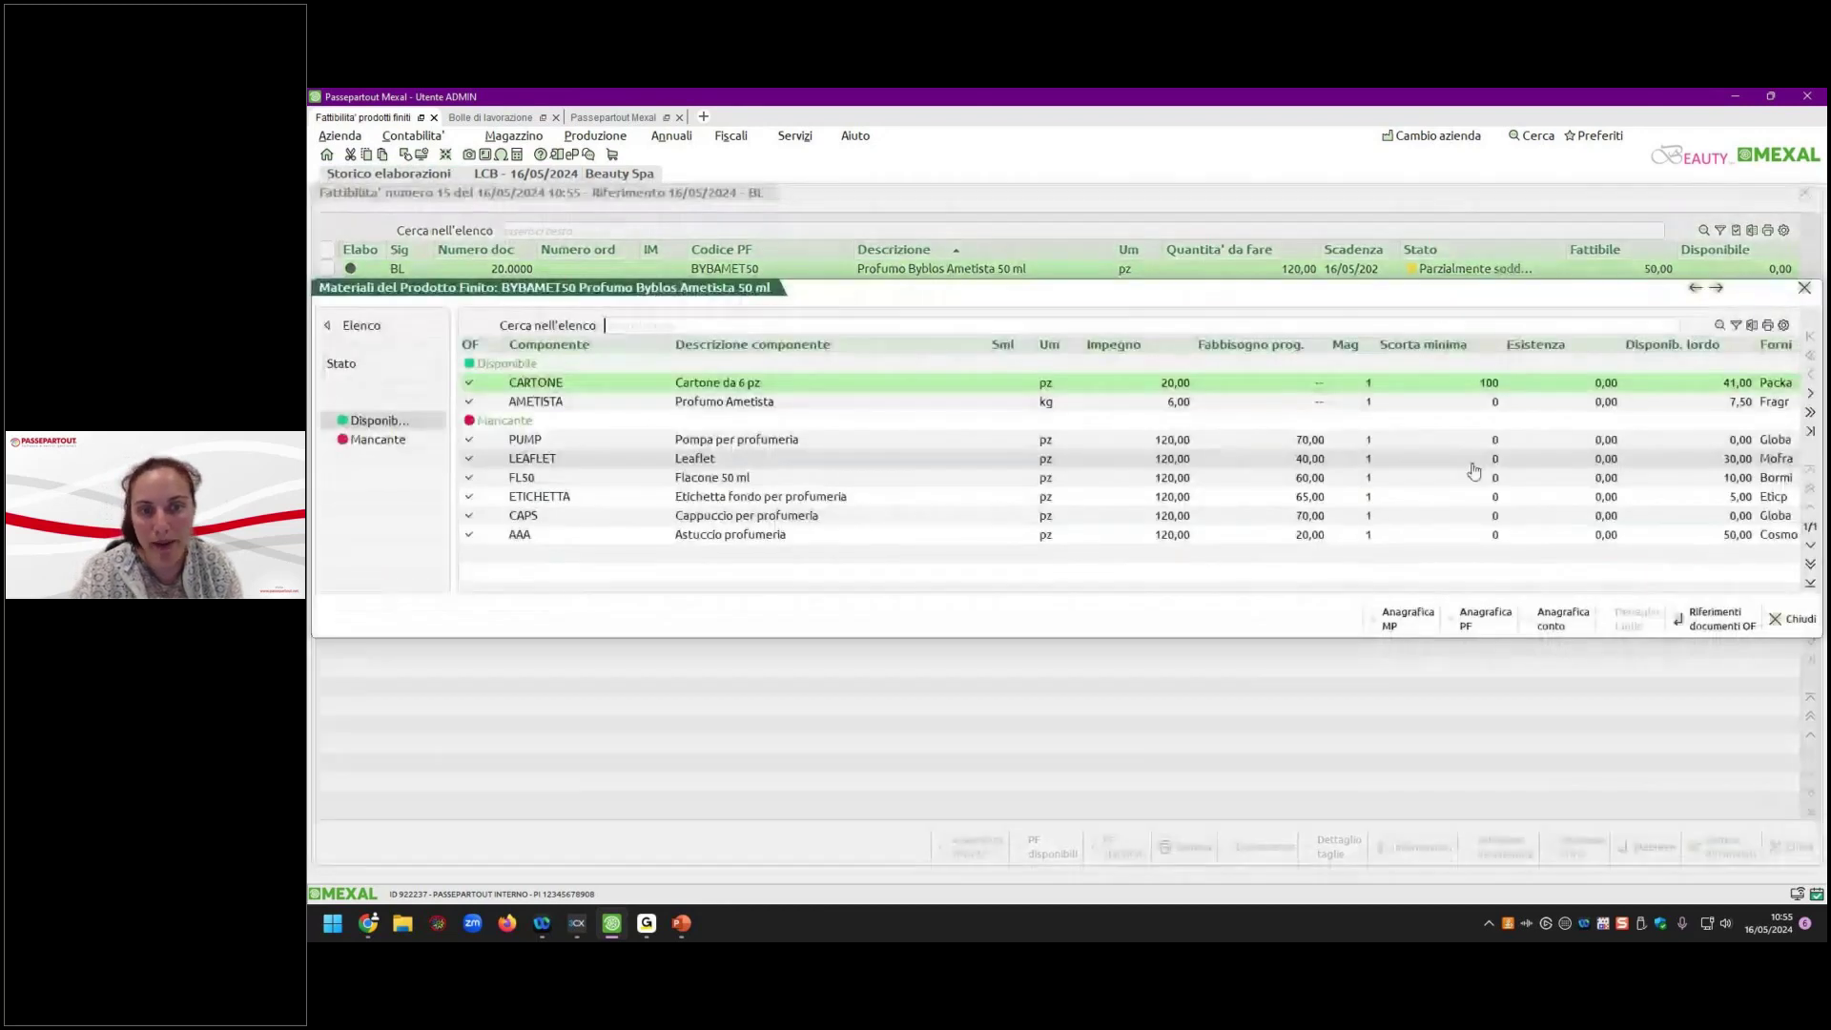
click(1474, 471)
key(Down)
key(Down)
key(Down)
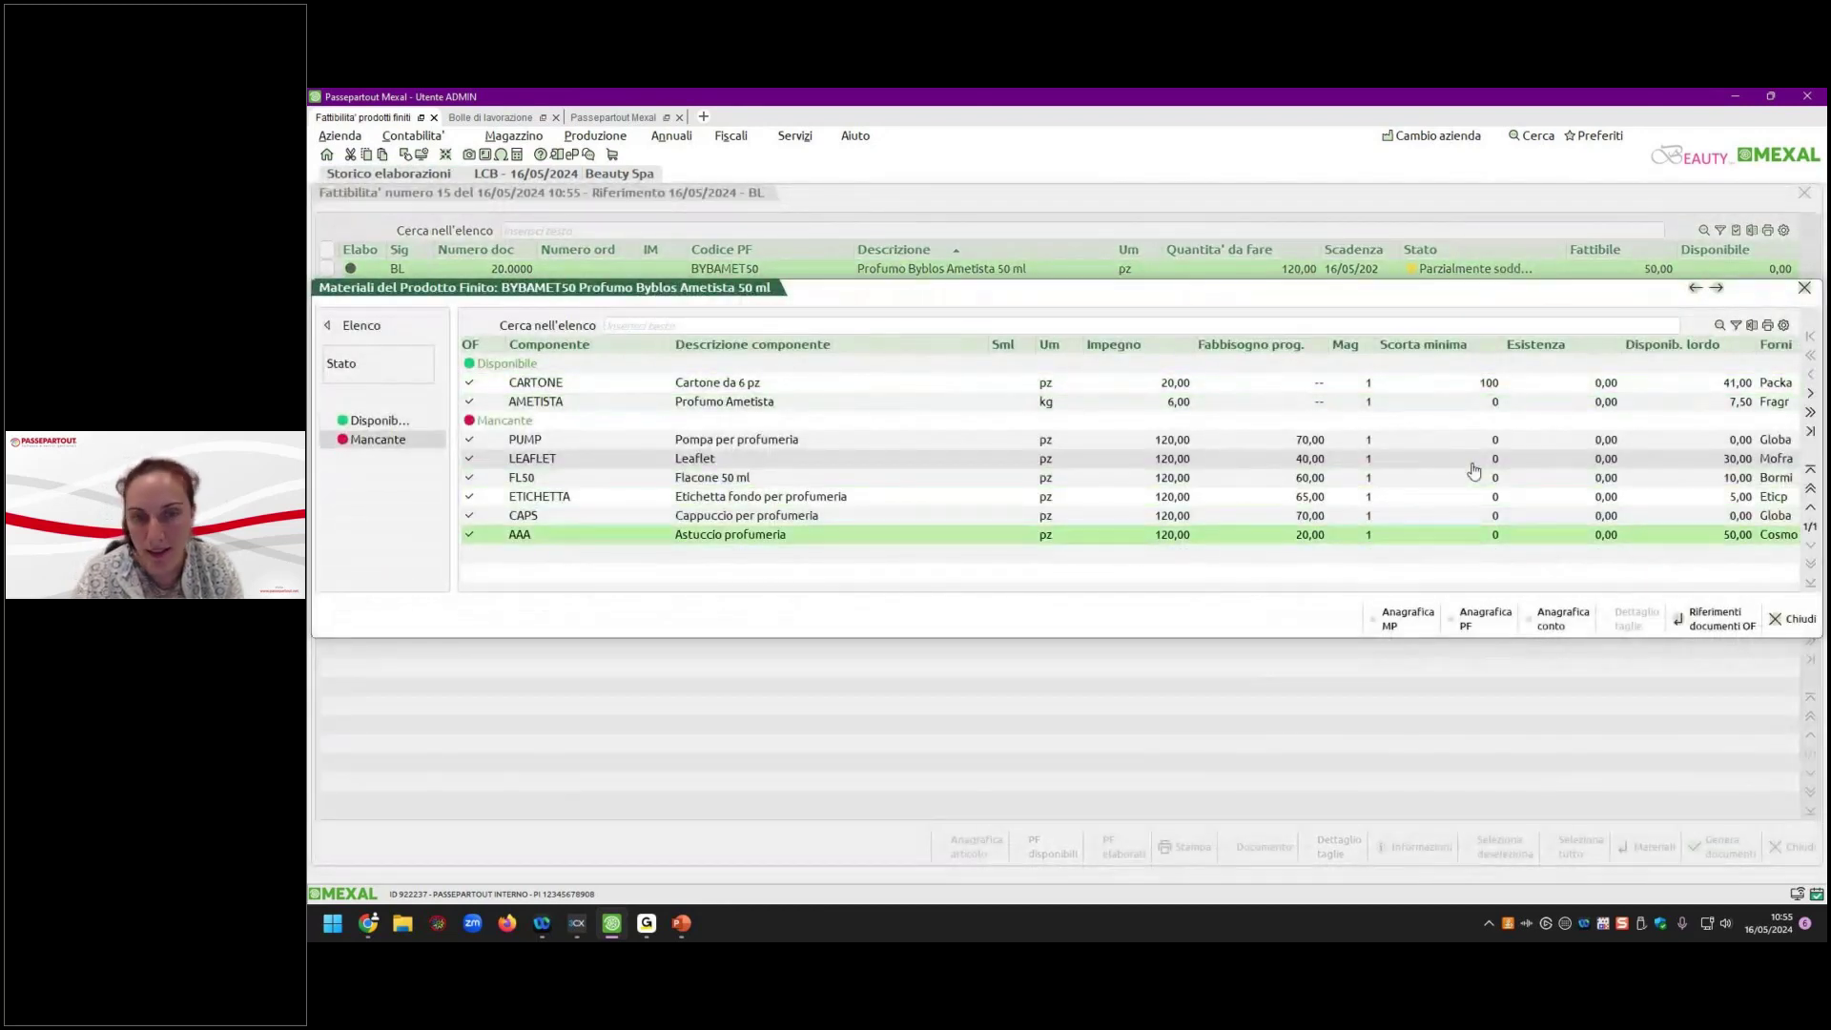
key(Escape)
key(Down)
key(Return)
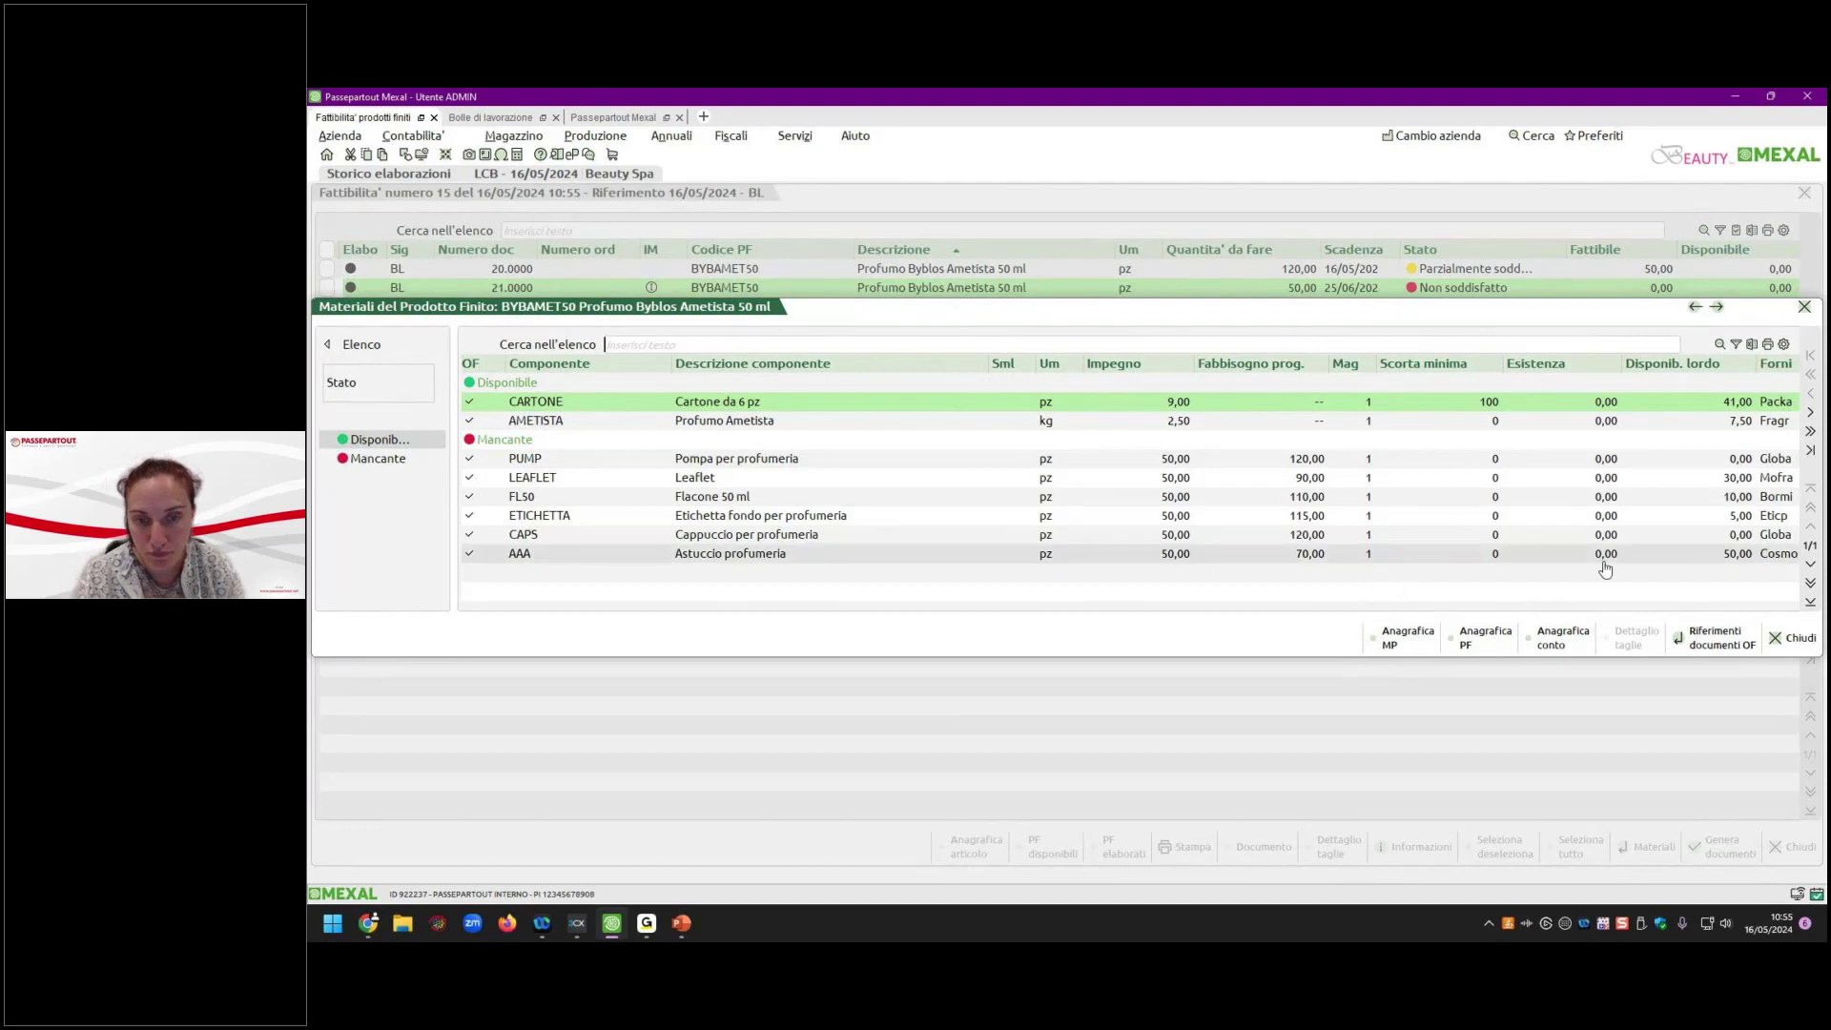
View the item record of the Cartone da 6 pz component and that of the Profumo Byblos Ametista finished product.
click(1731, 641)
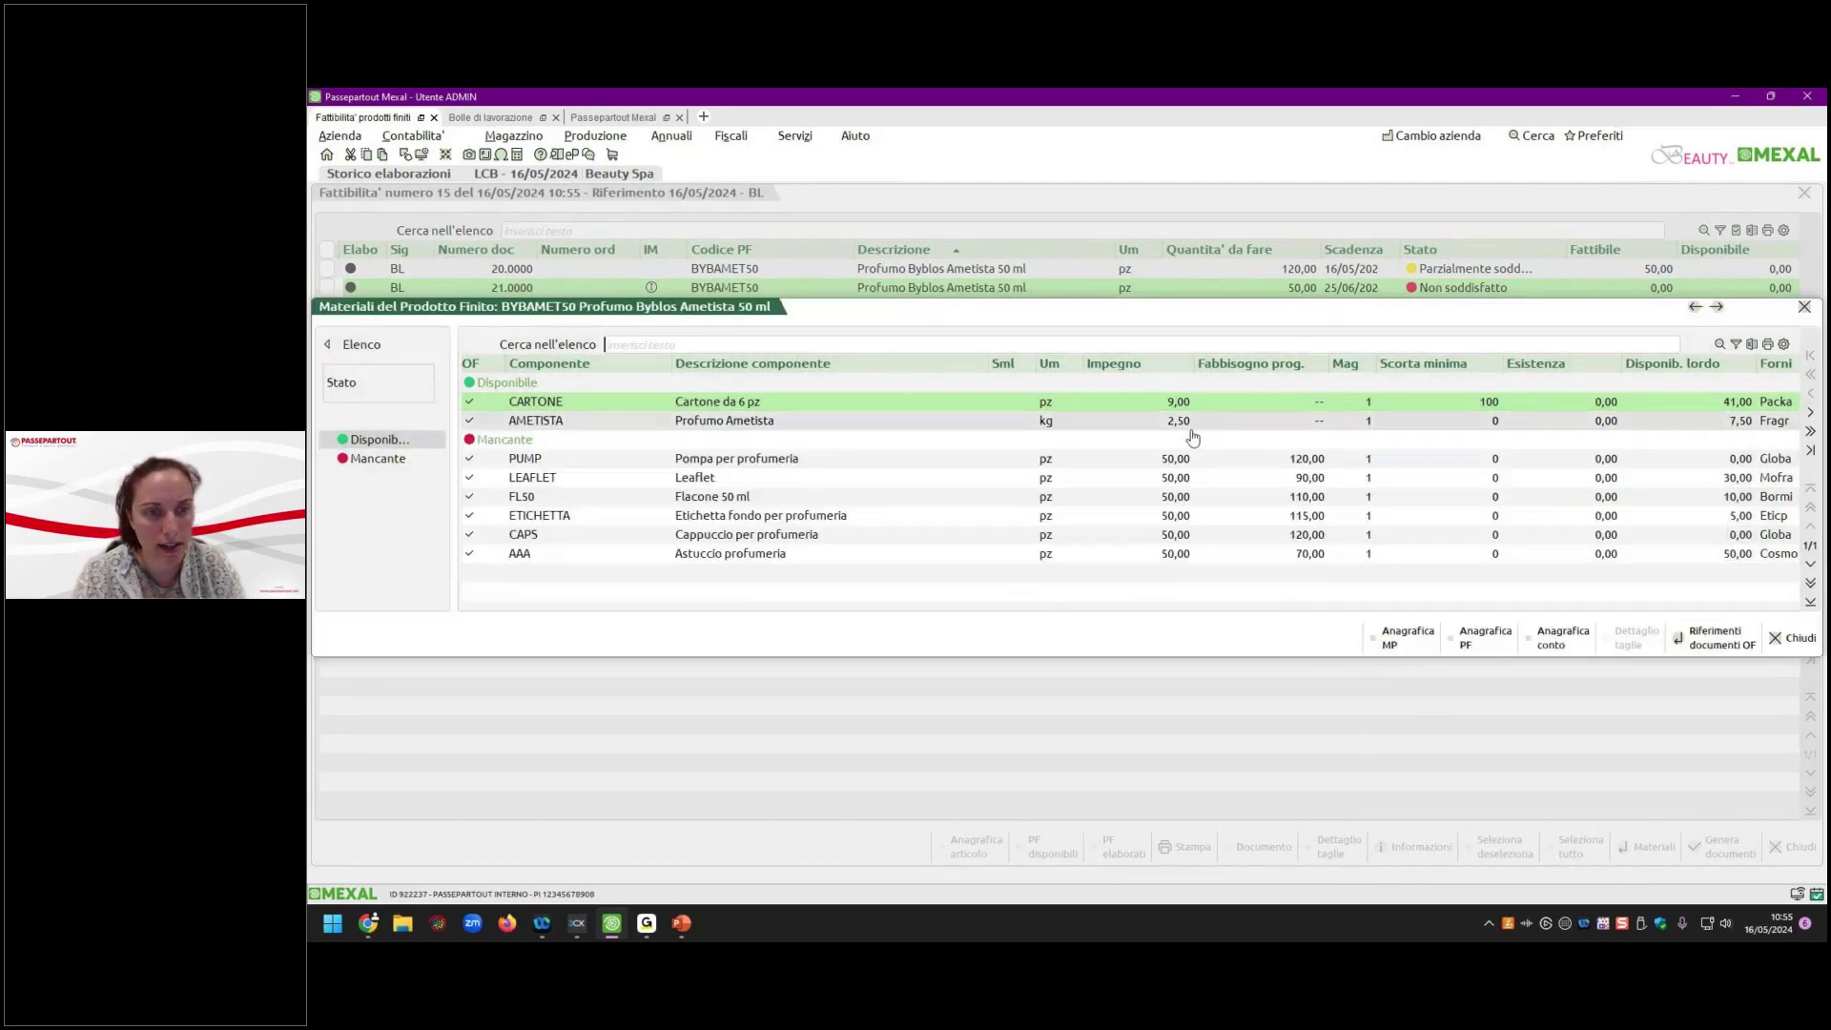
click(1418, 656)
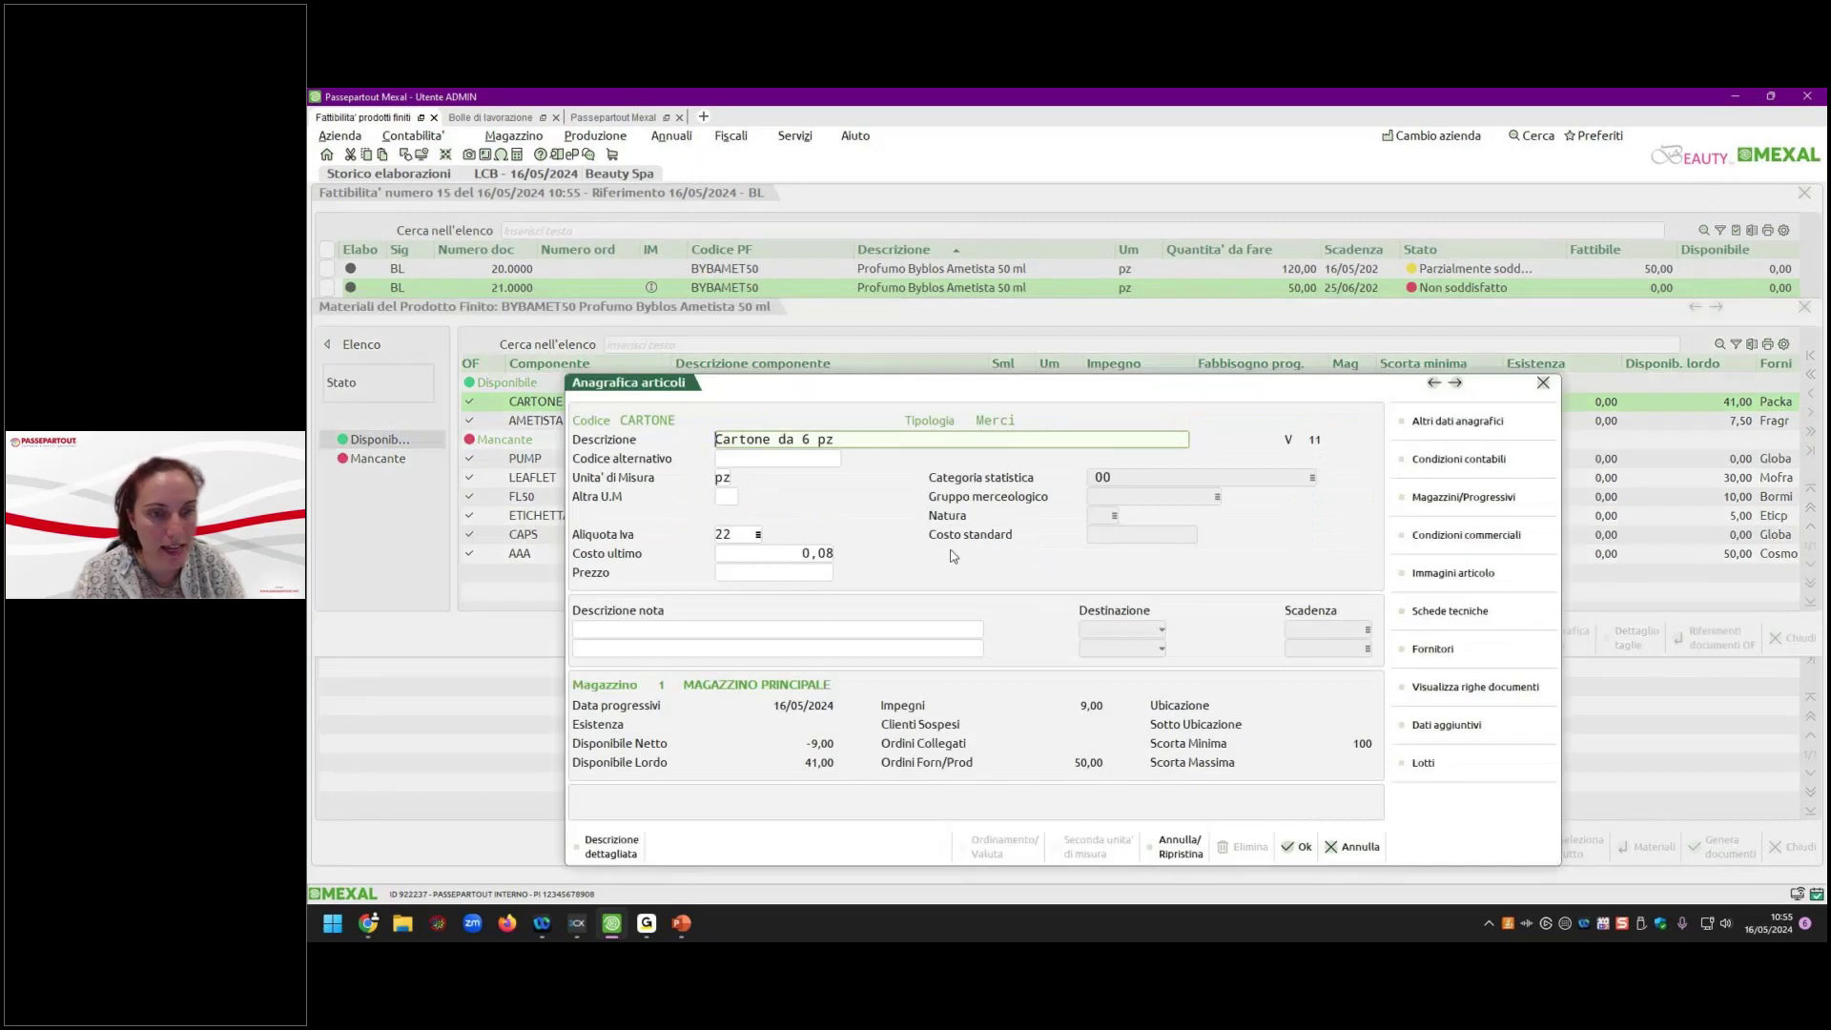
key(Escape)
click(1473, 640)
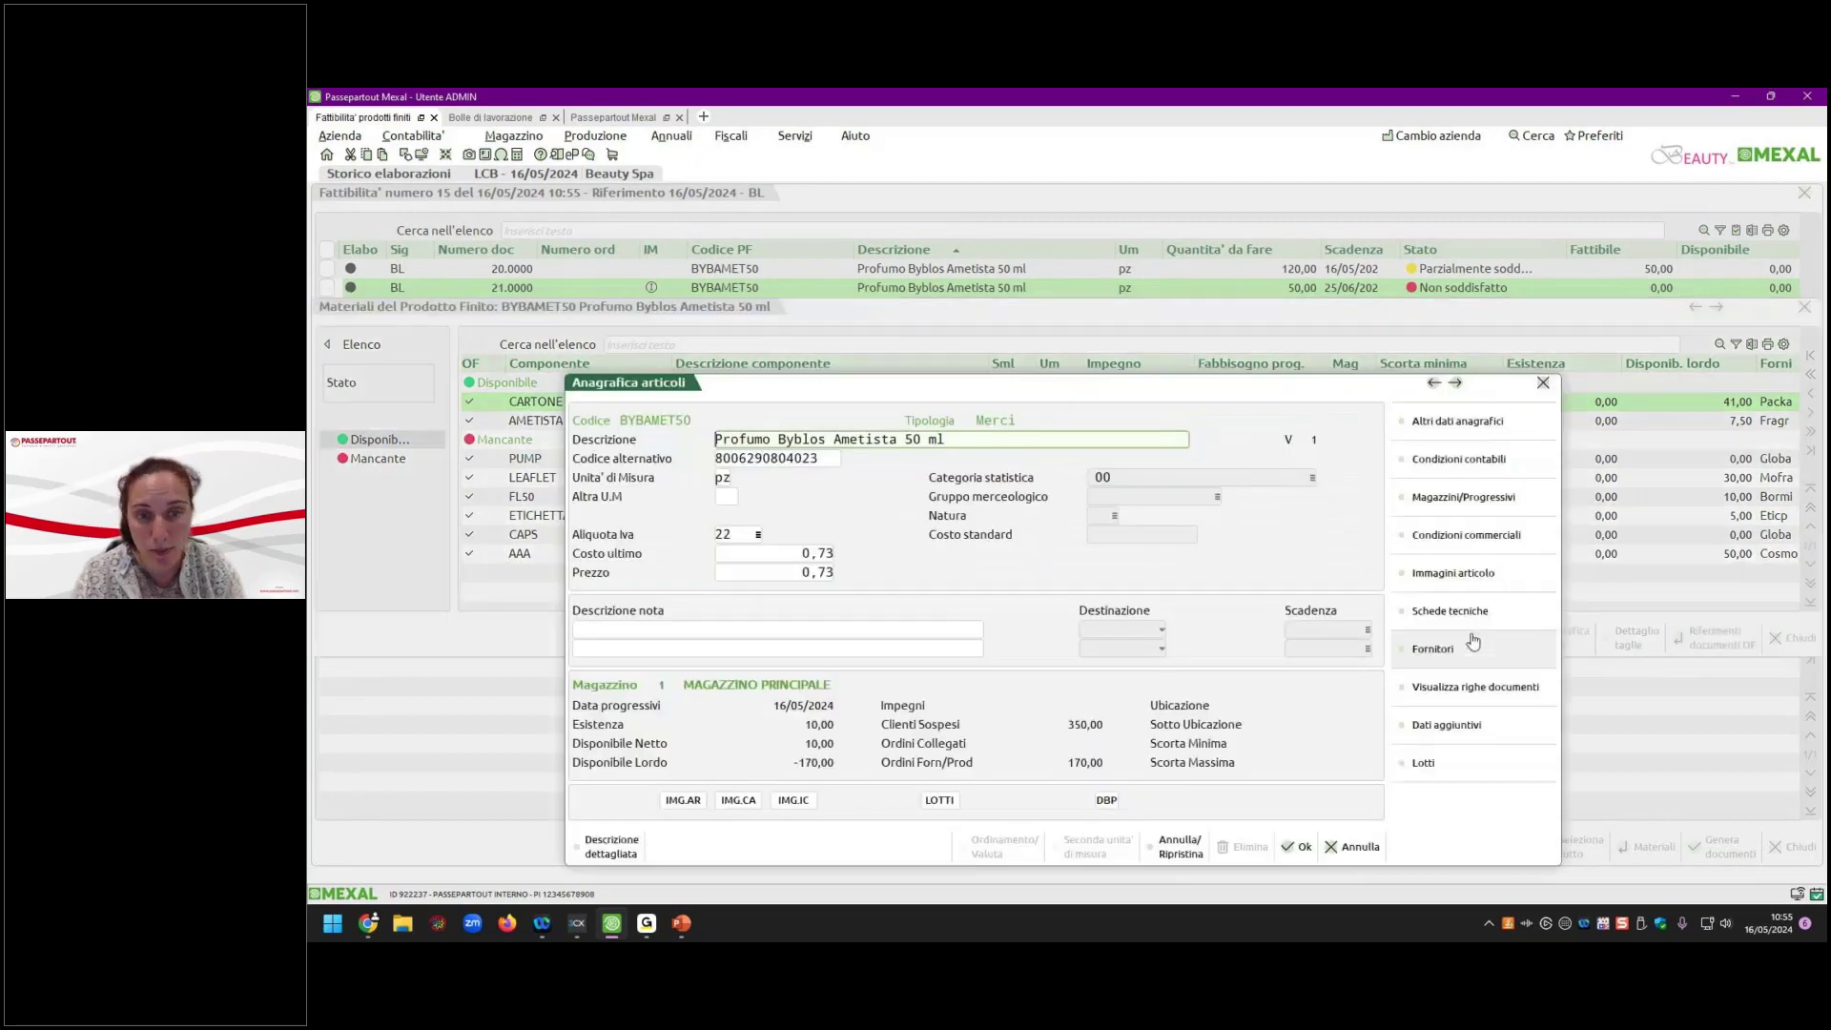
key(Escape)
click(1553, 641)
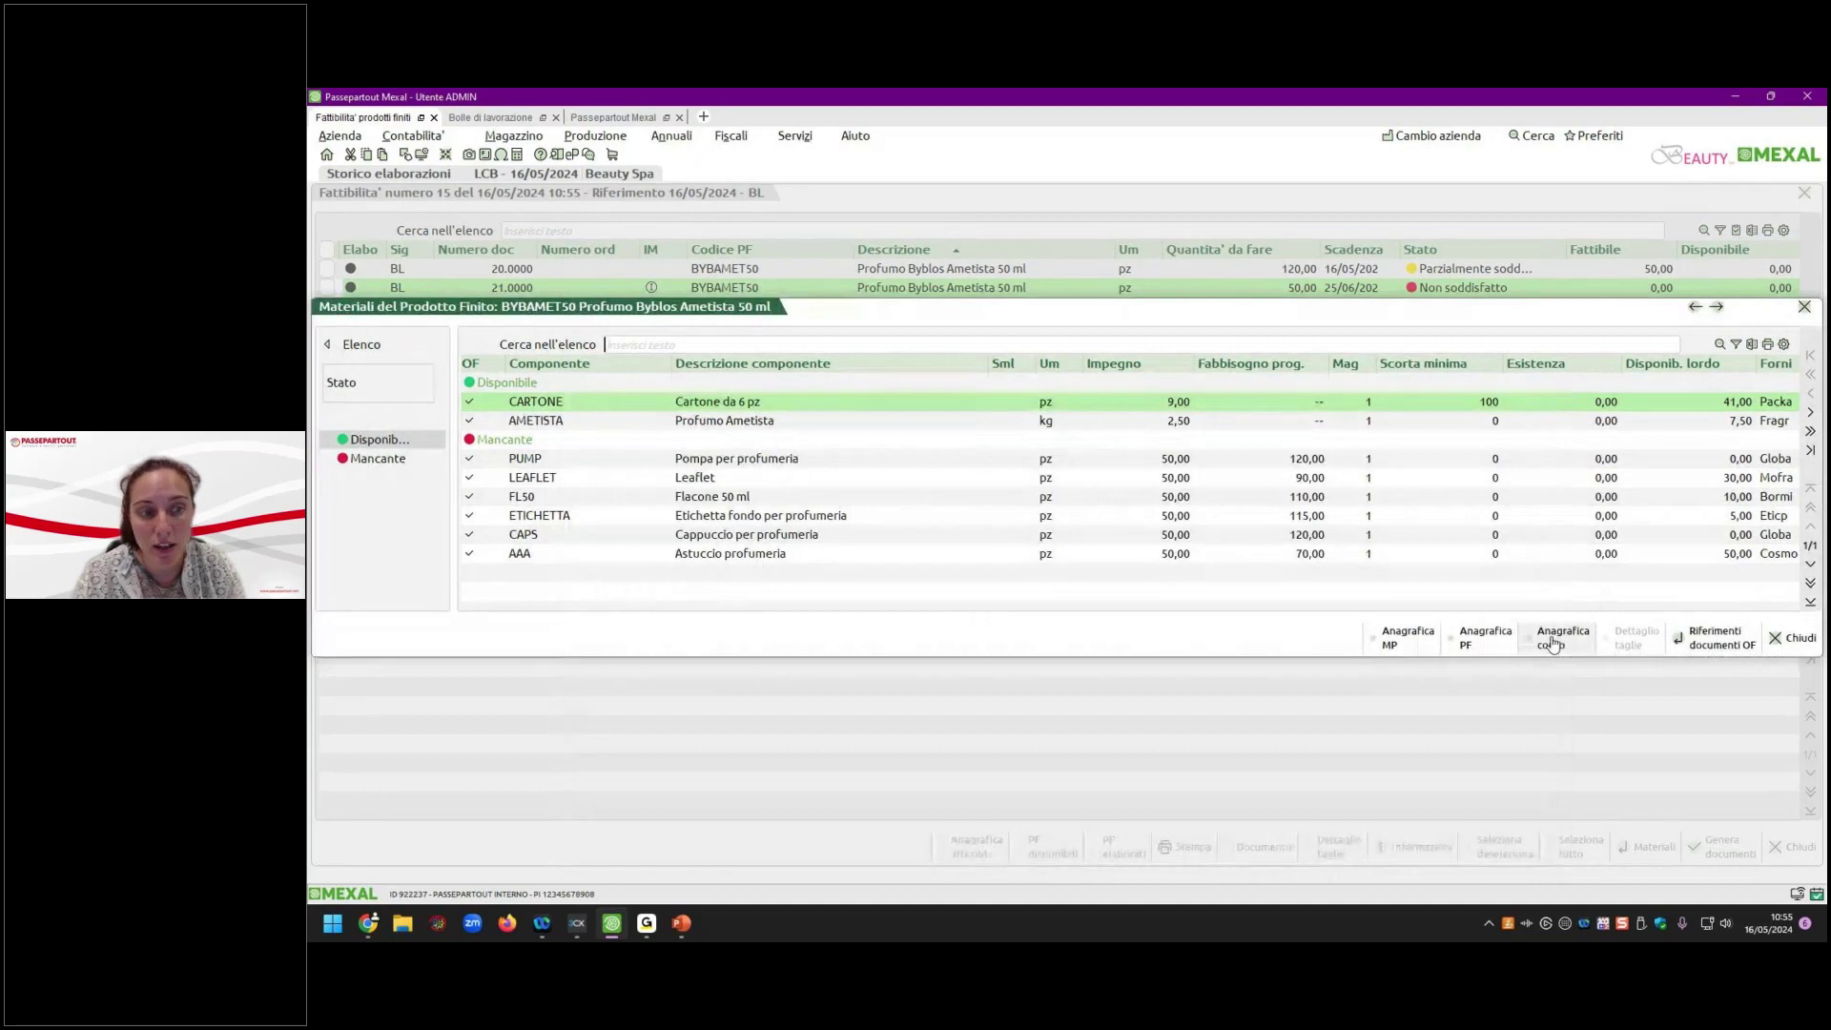
key(Escape)
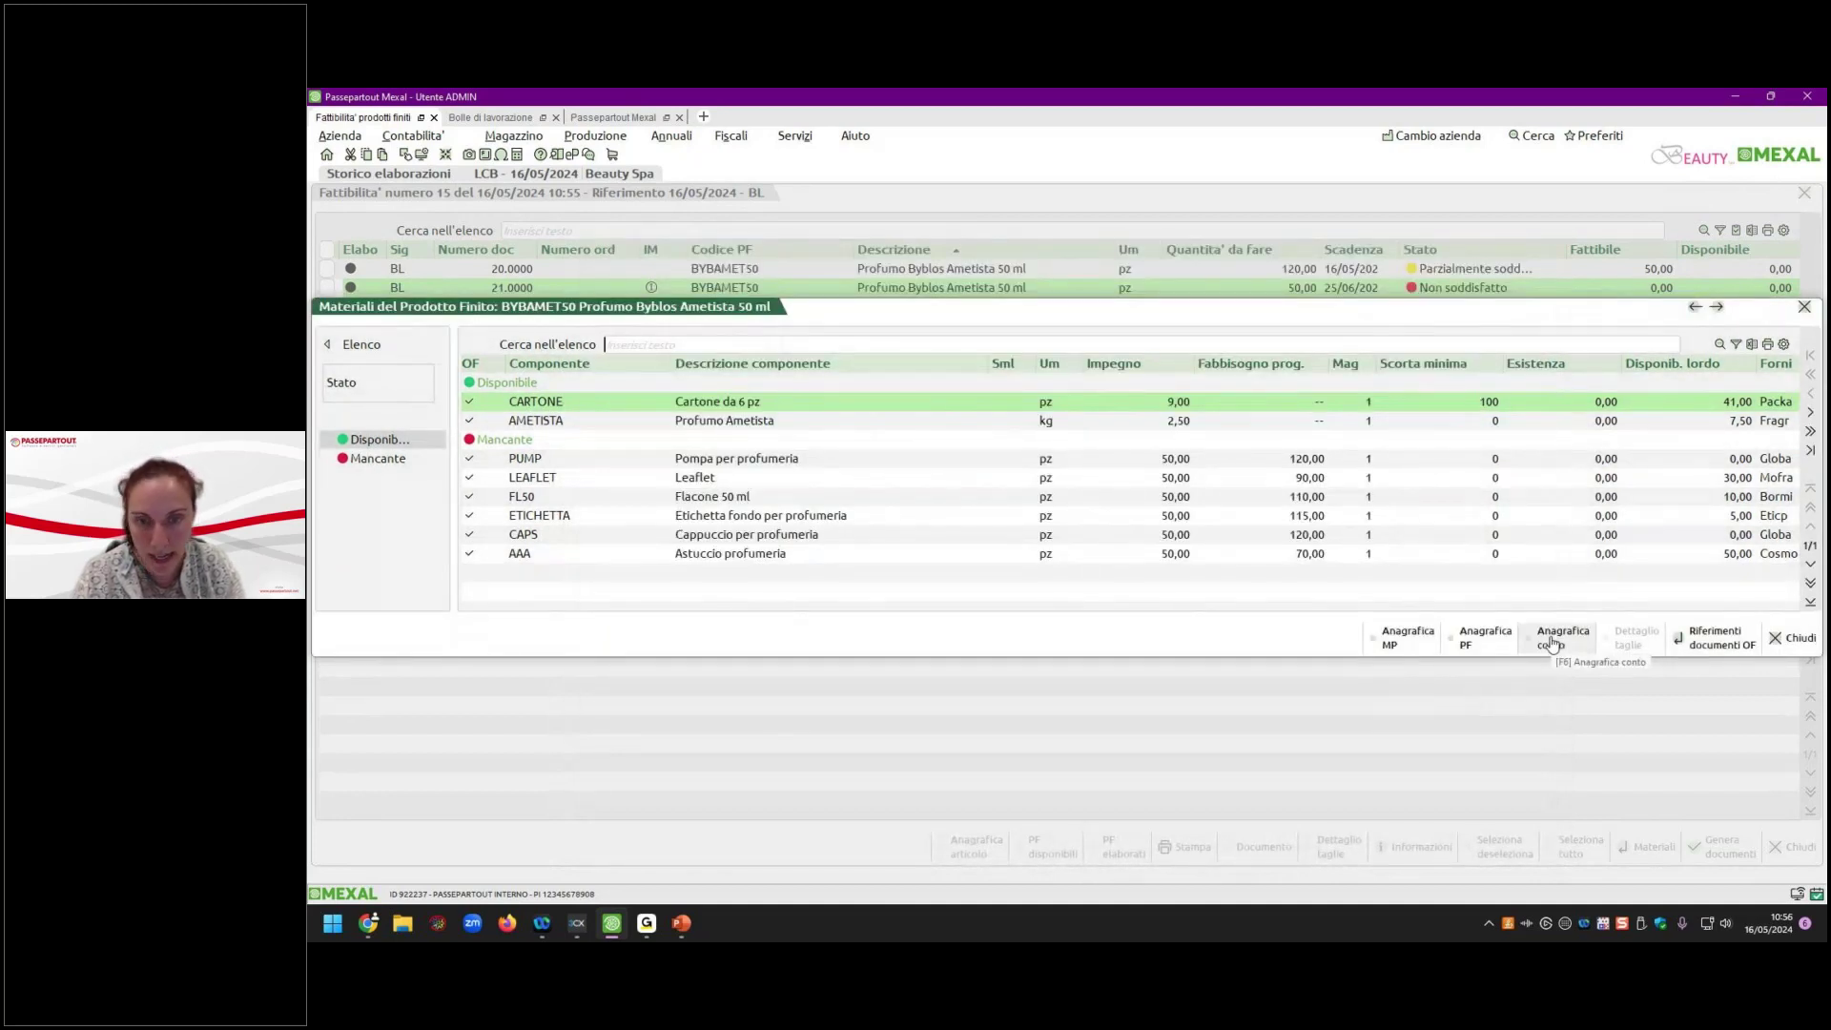
View the supplier order lines referenced by Cartone da 6 pz, and close the run 15 results.
click(1715, 637)
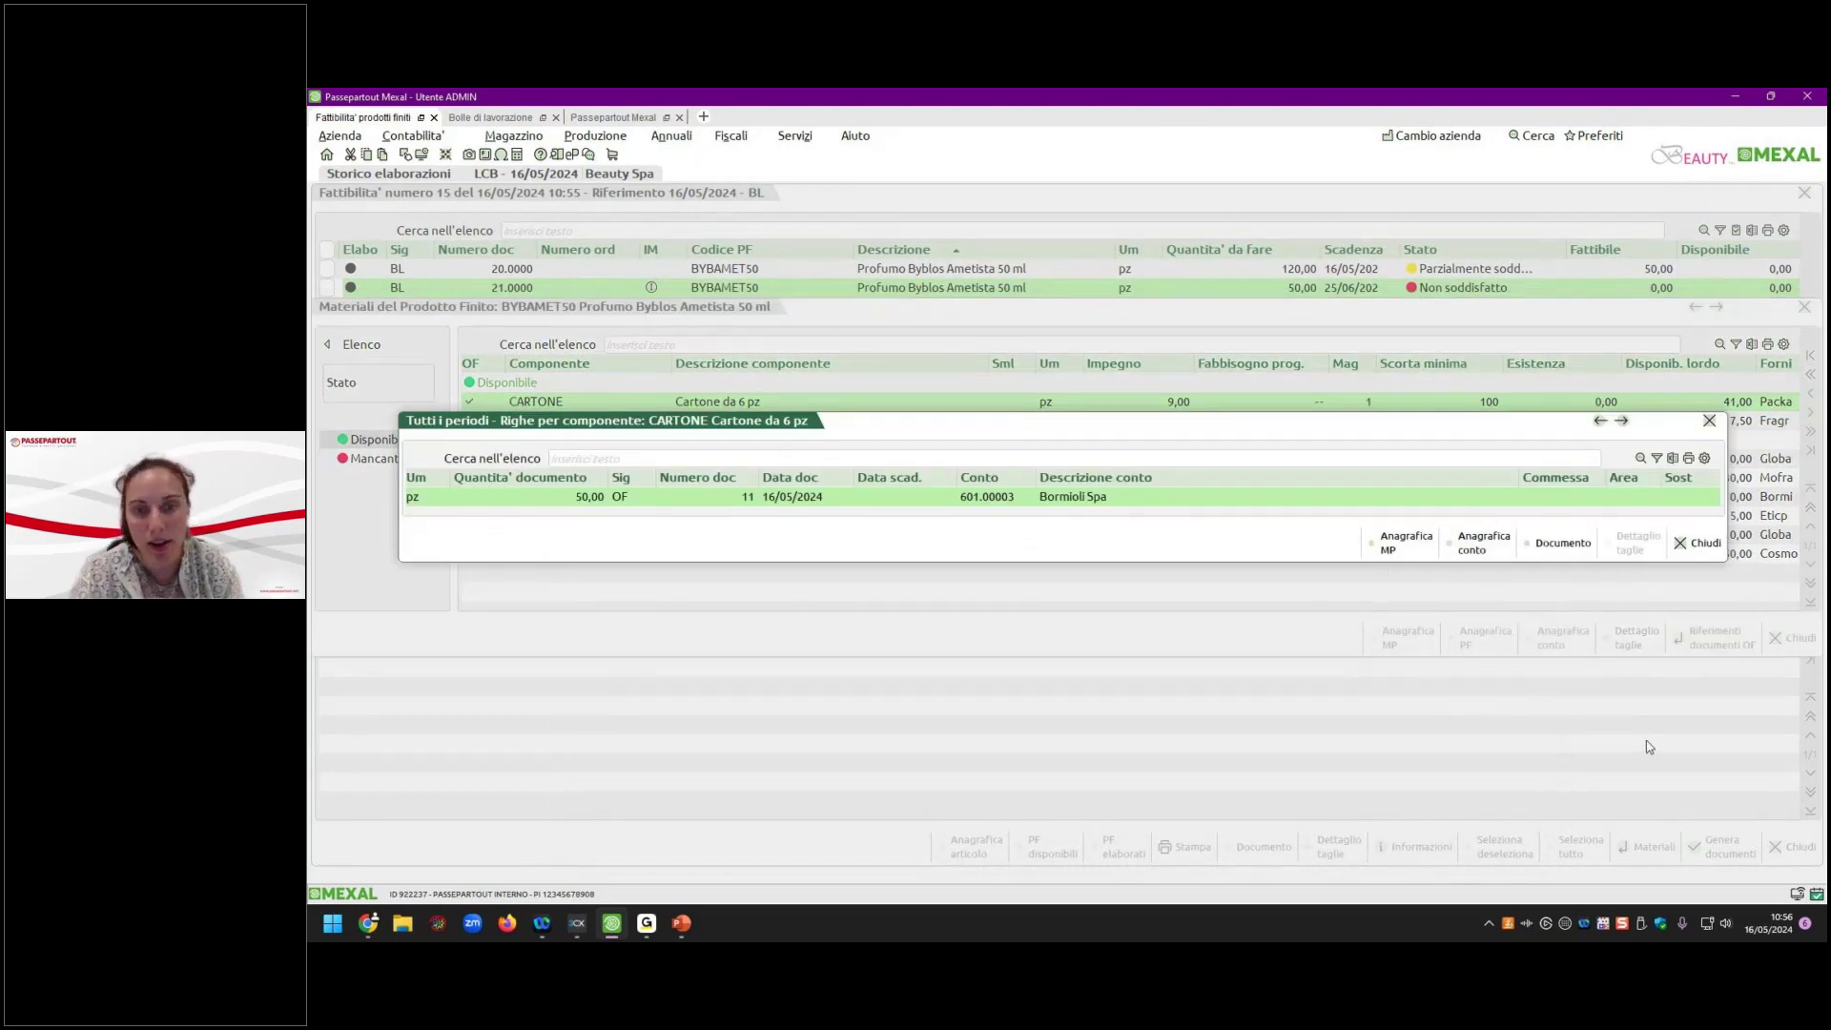
key(Escape)
key(Escape)
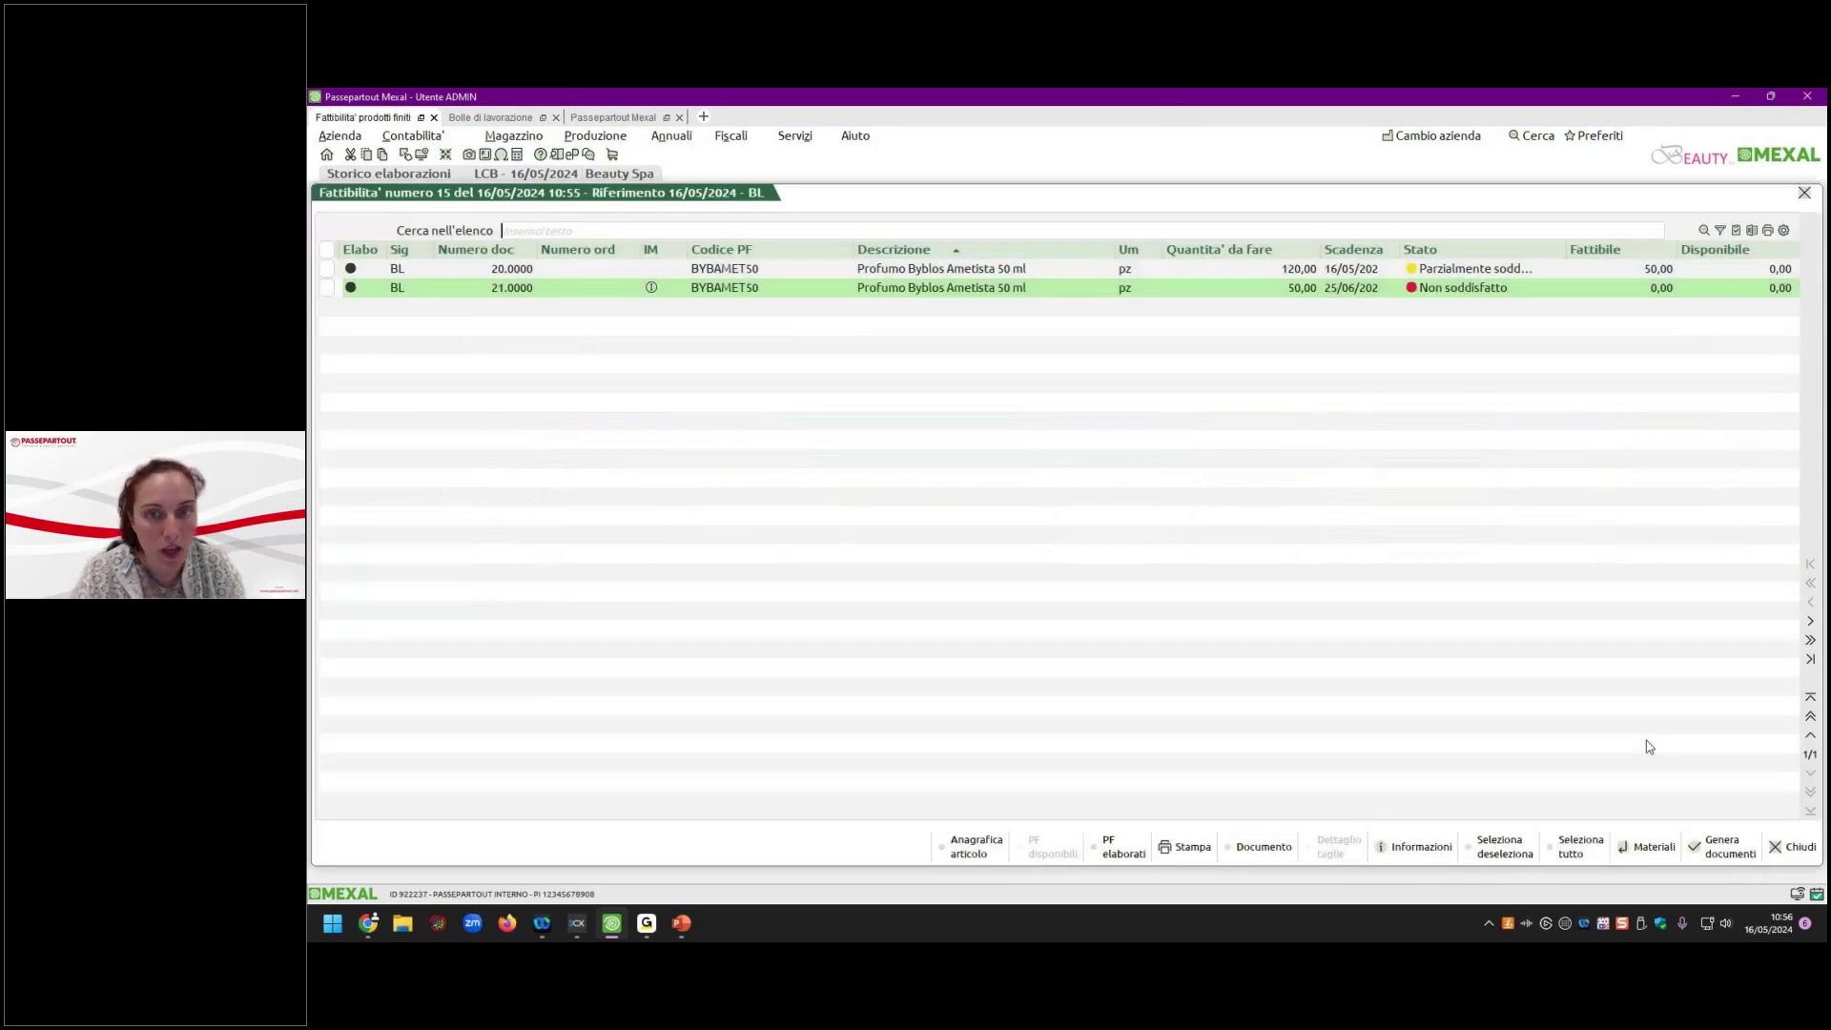
key(Escape)
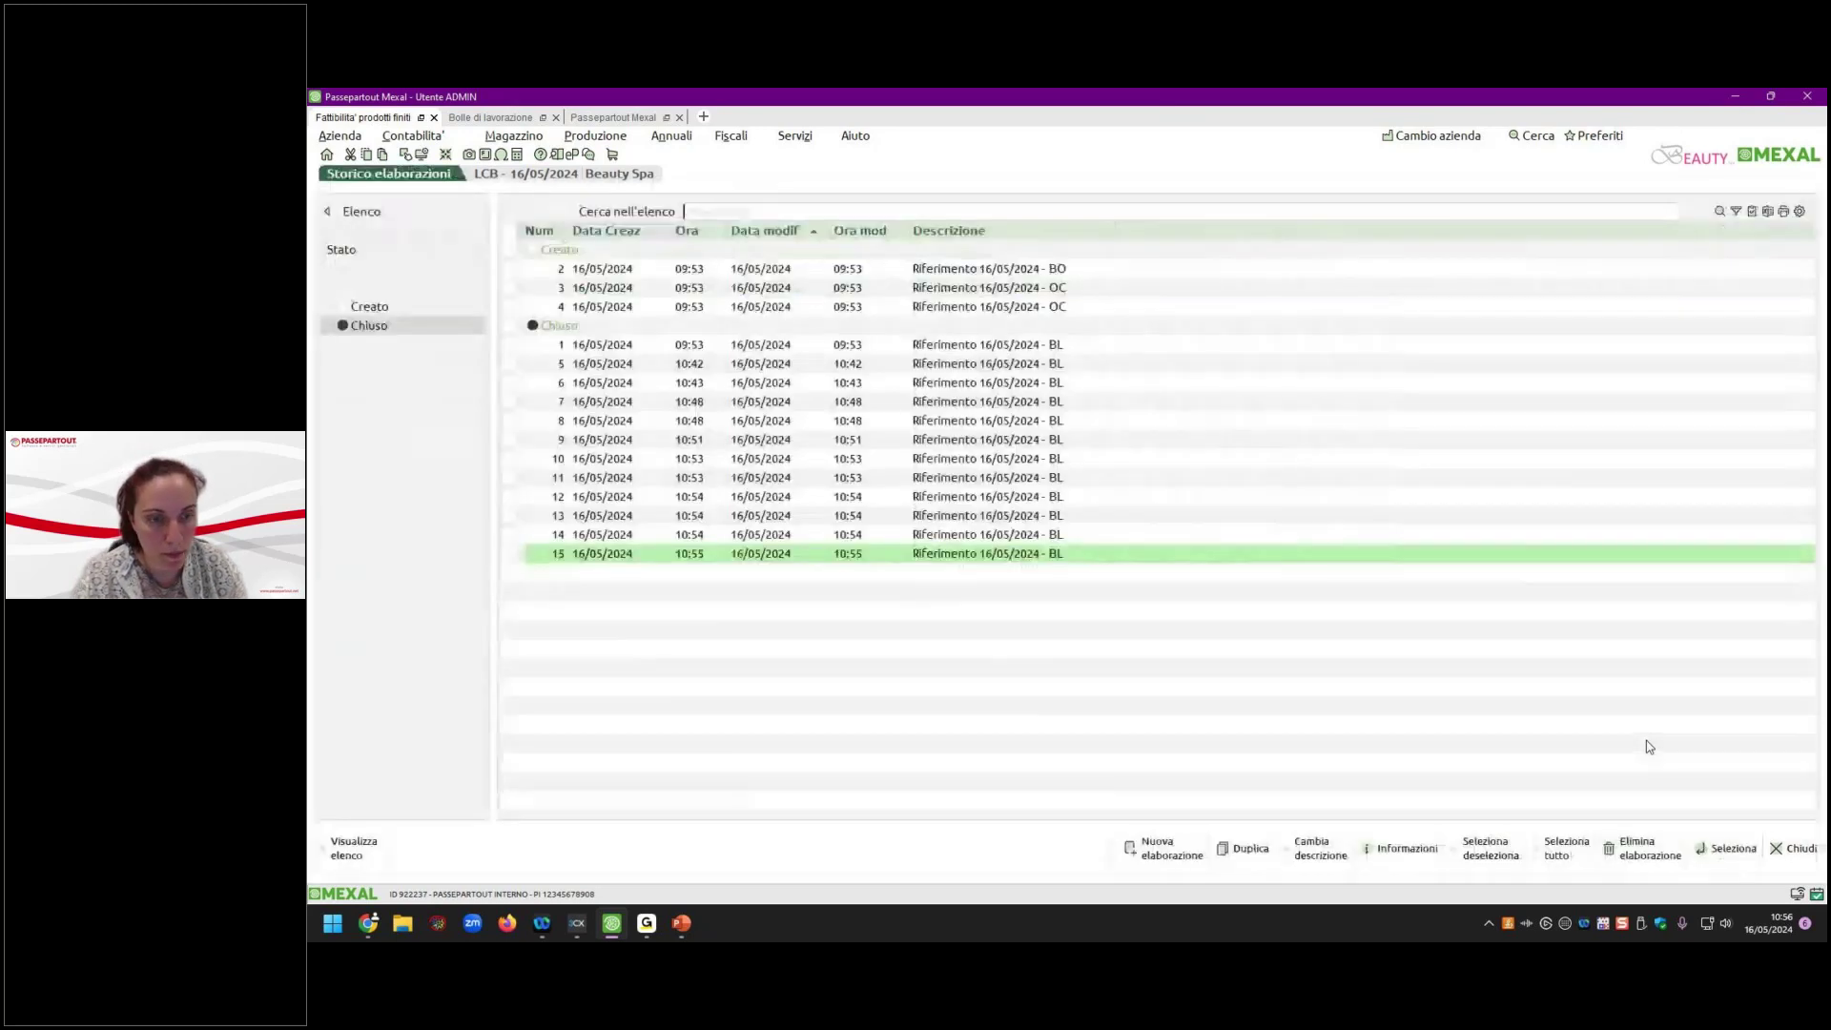
Examine the component filters, commodity groups and print options of a new feasibility run, and leave it without processing.
click(1164, 852)
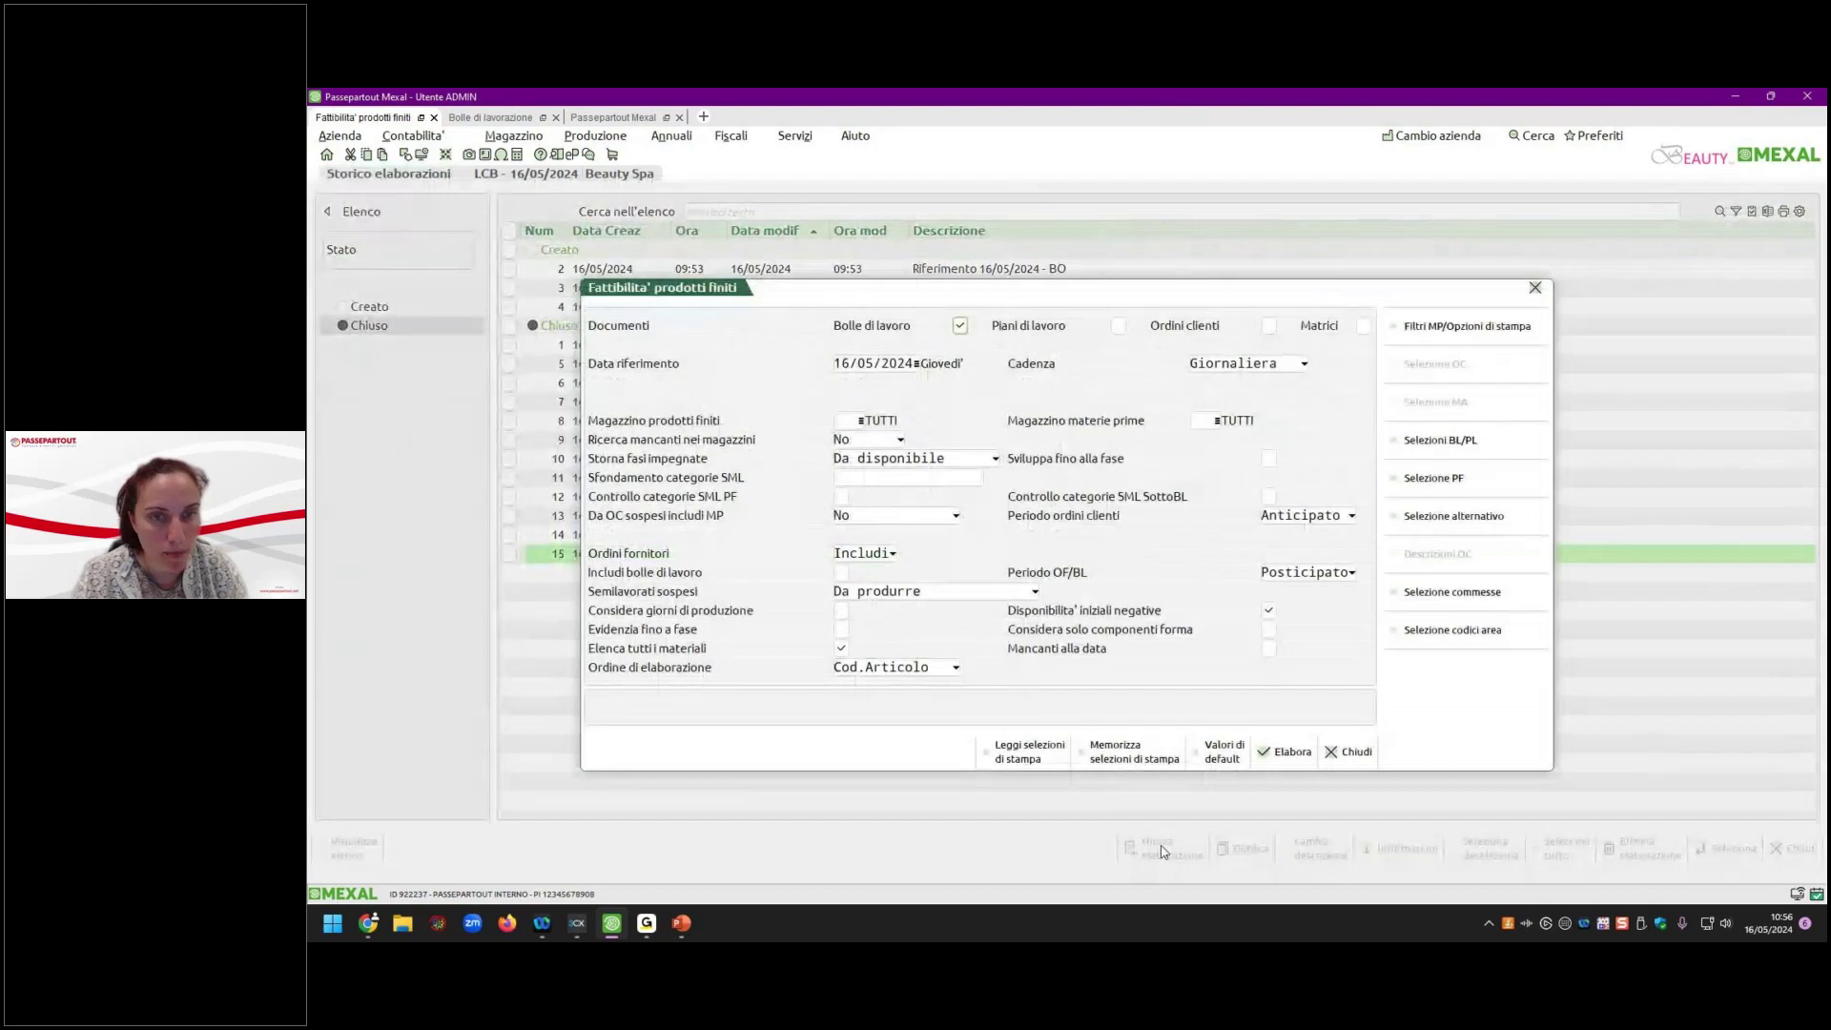
click(1450, 332)
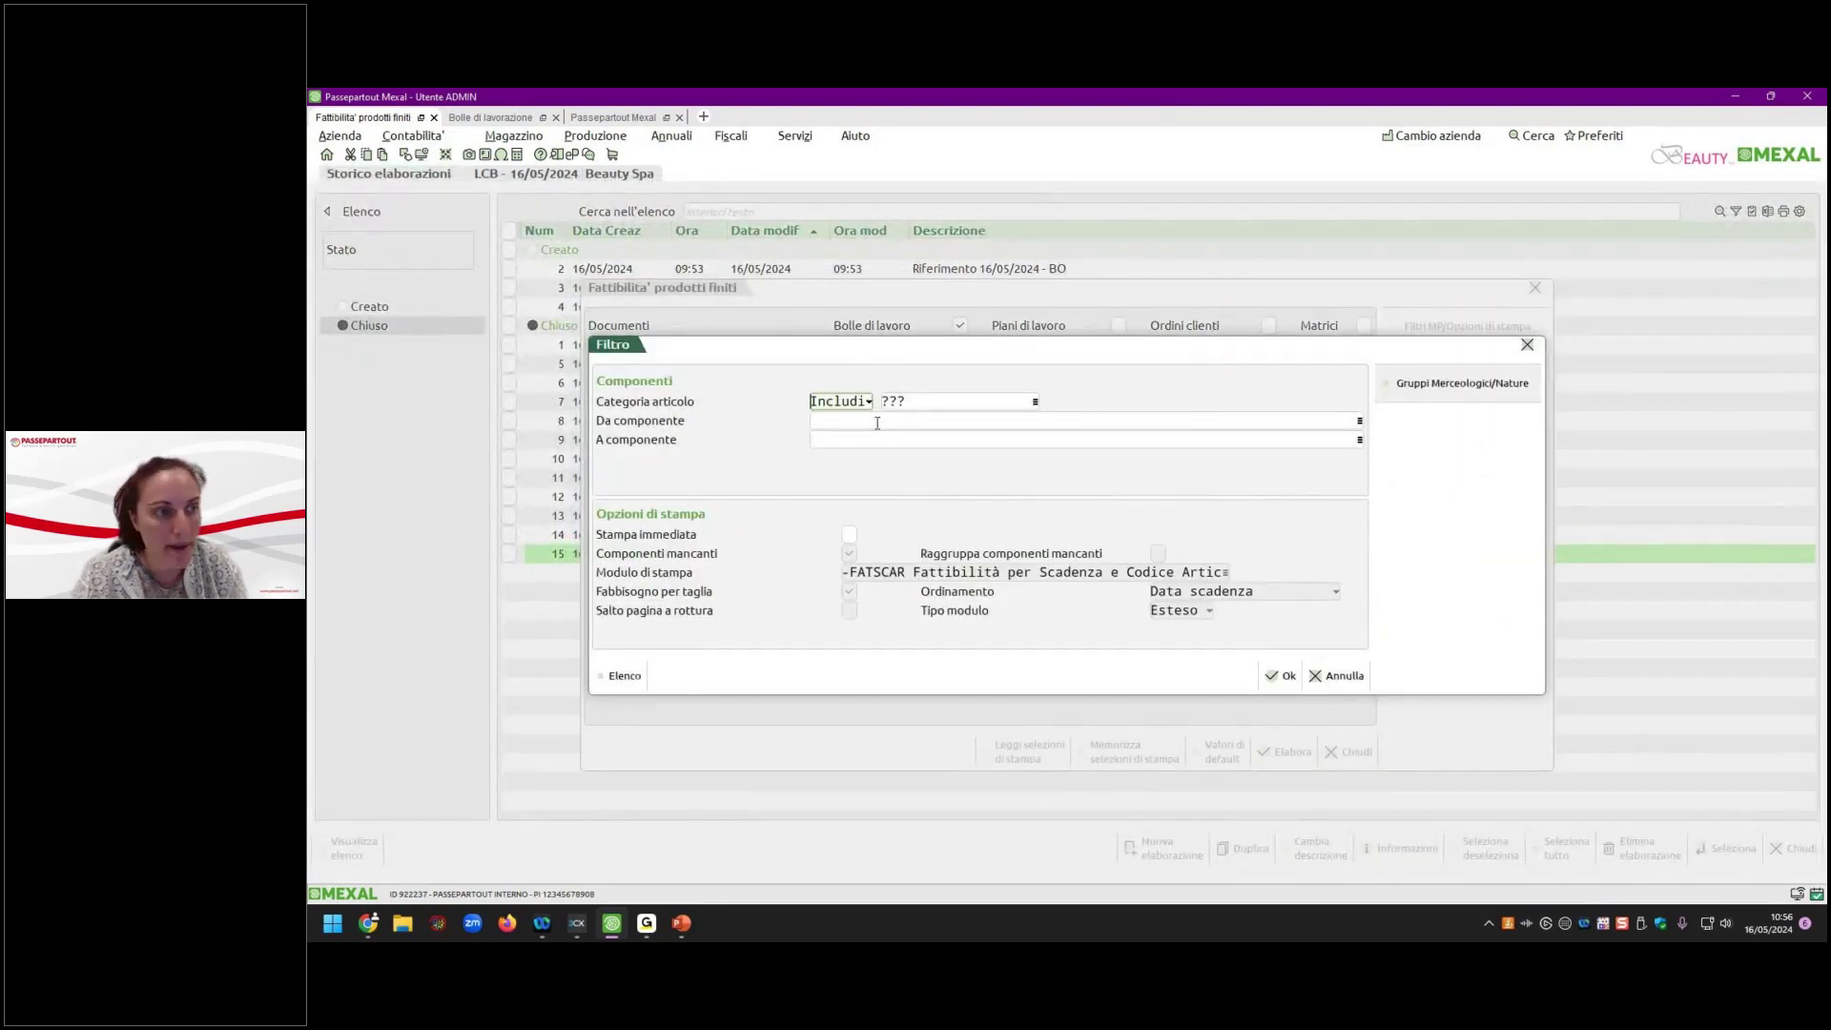
click(840, 423)
click(839, 438)
click(1461, 389)
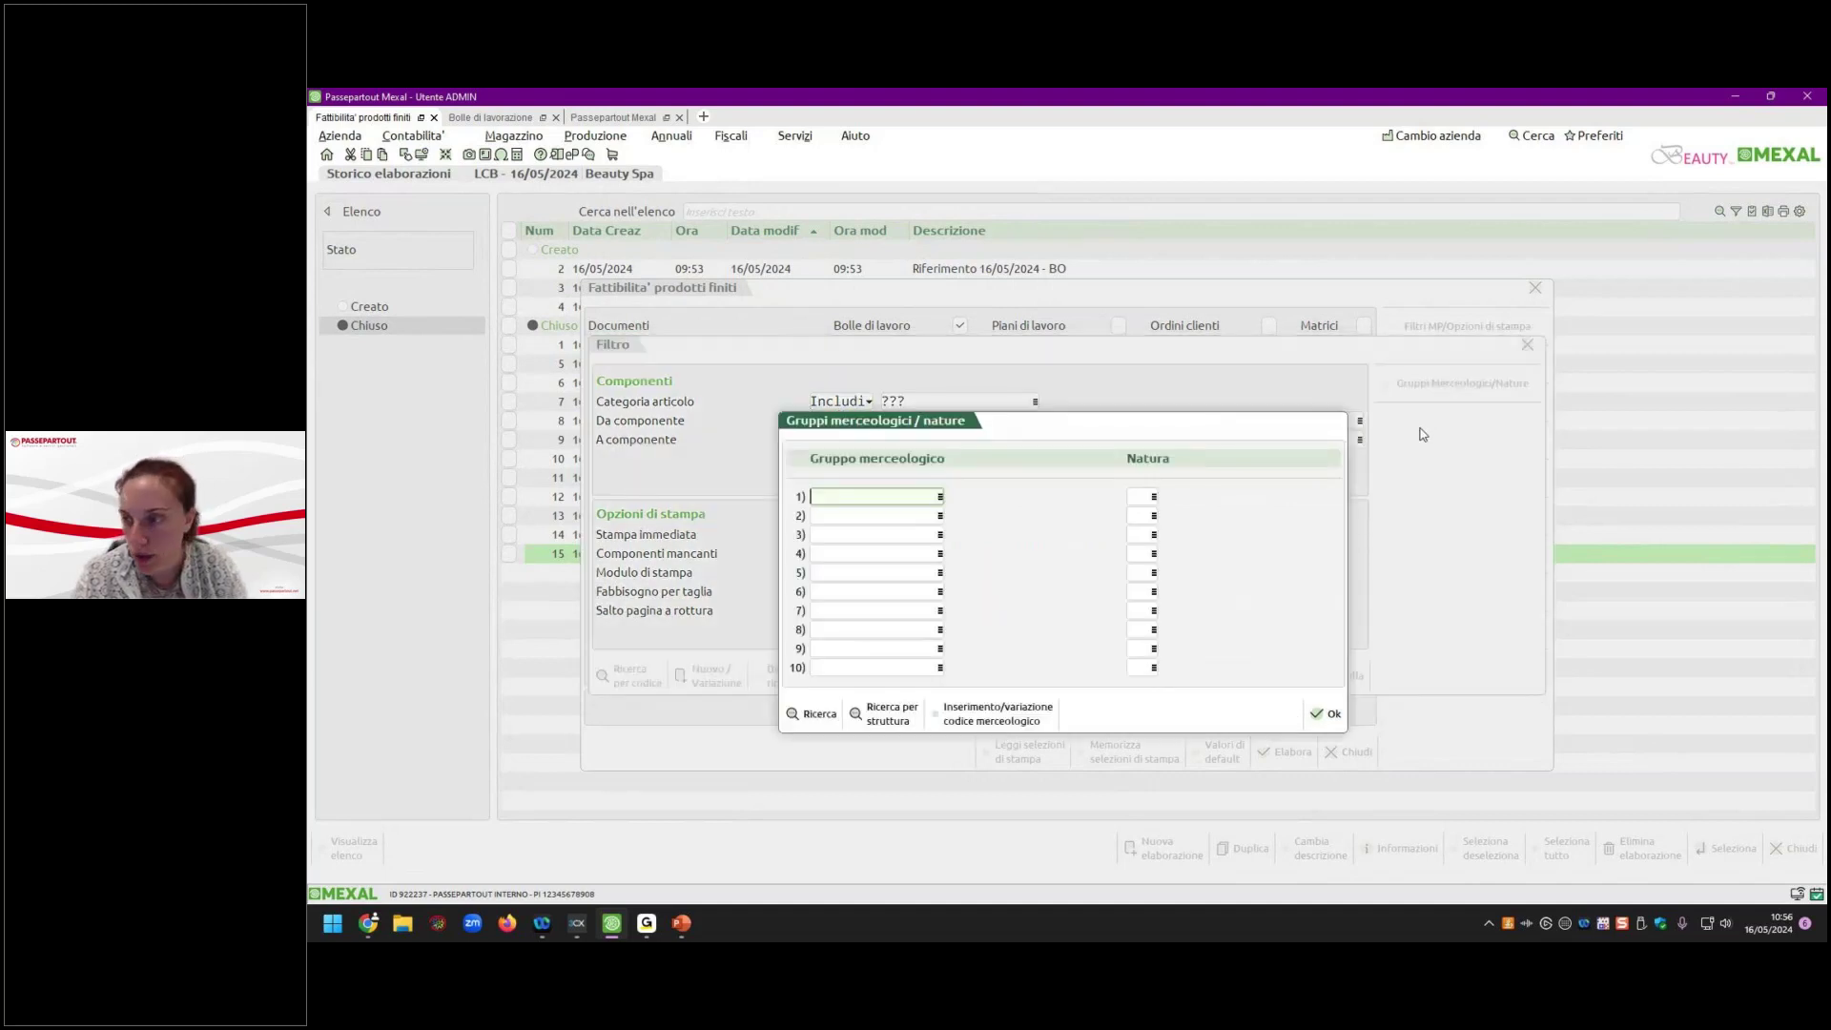
click(1328, 713)
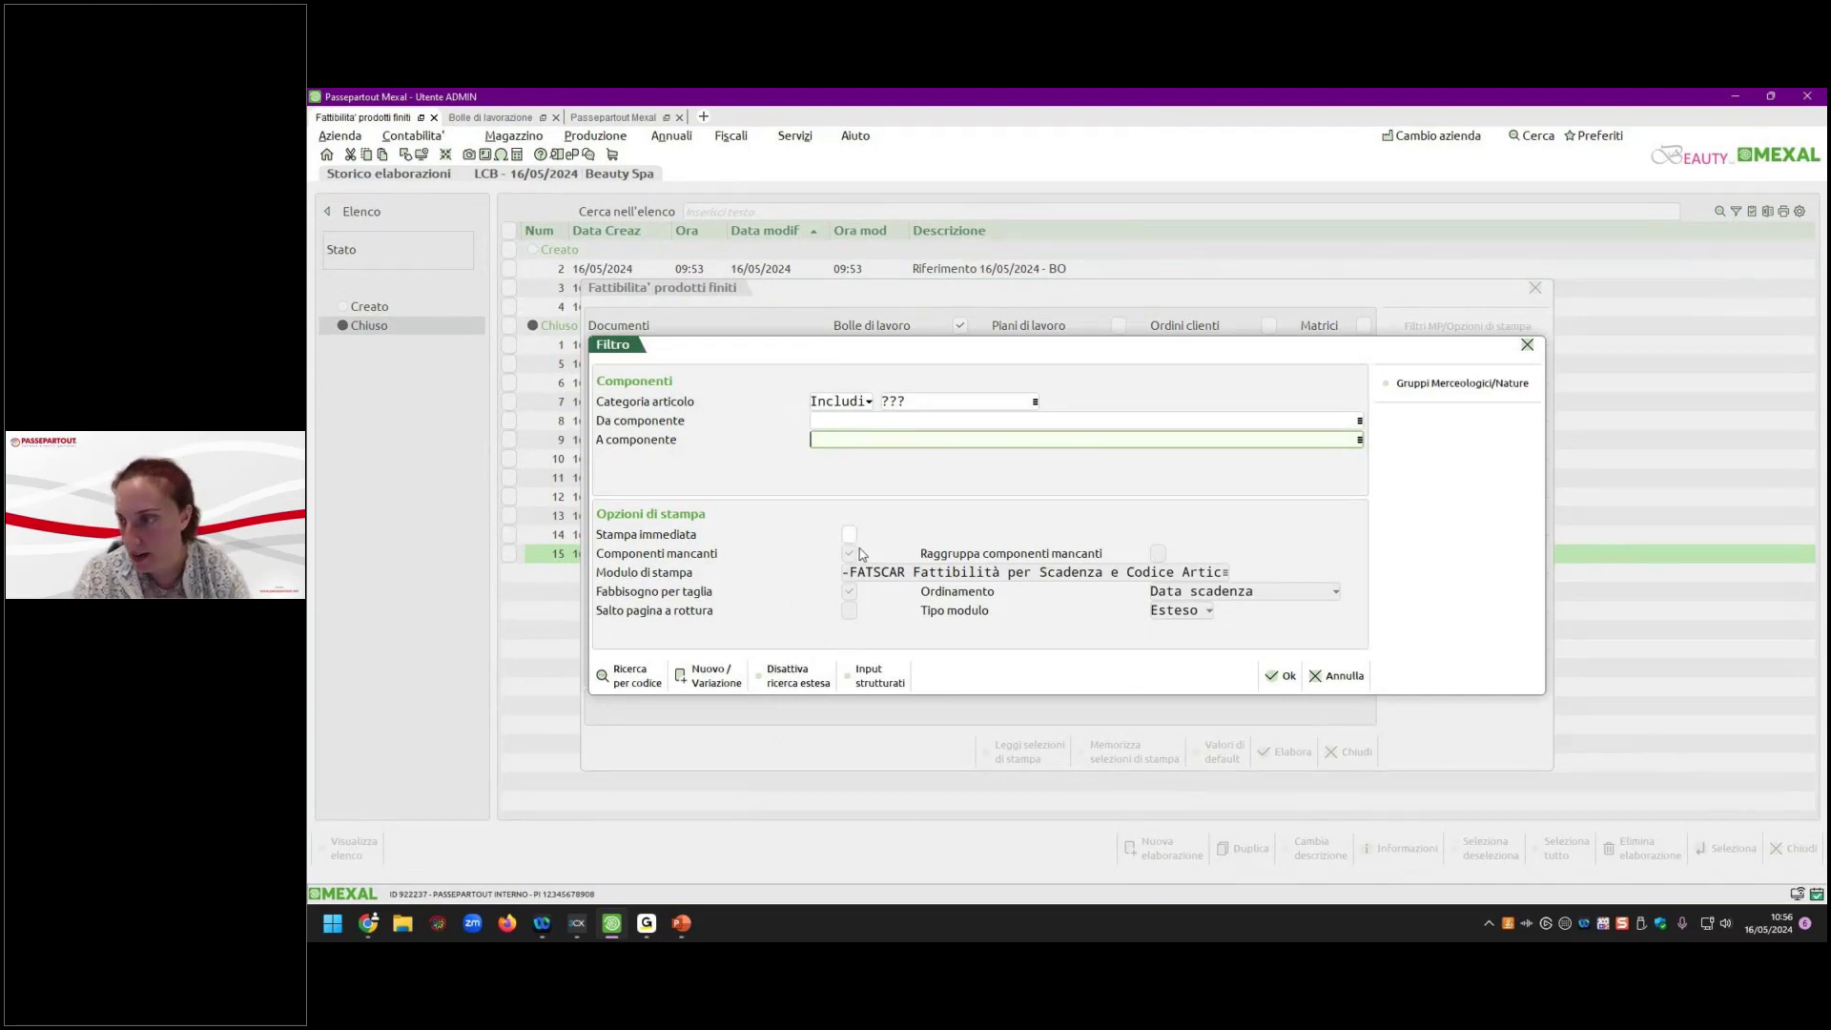
click(1337, 675)
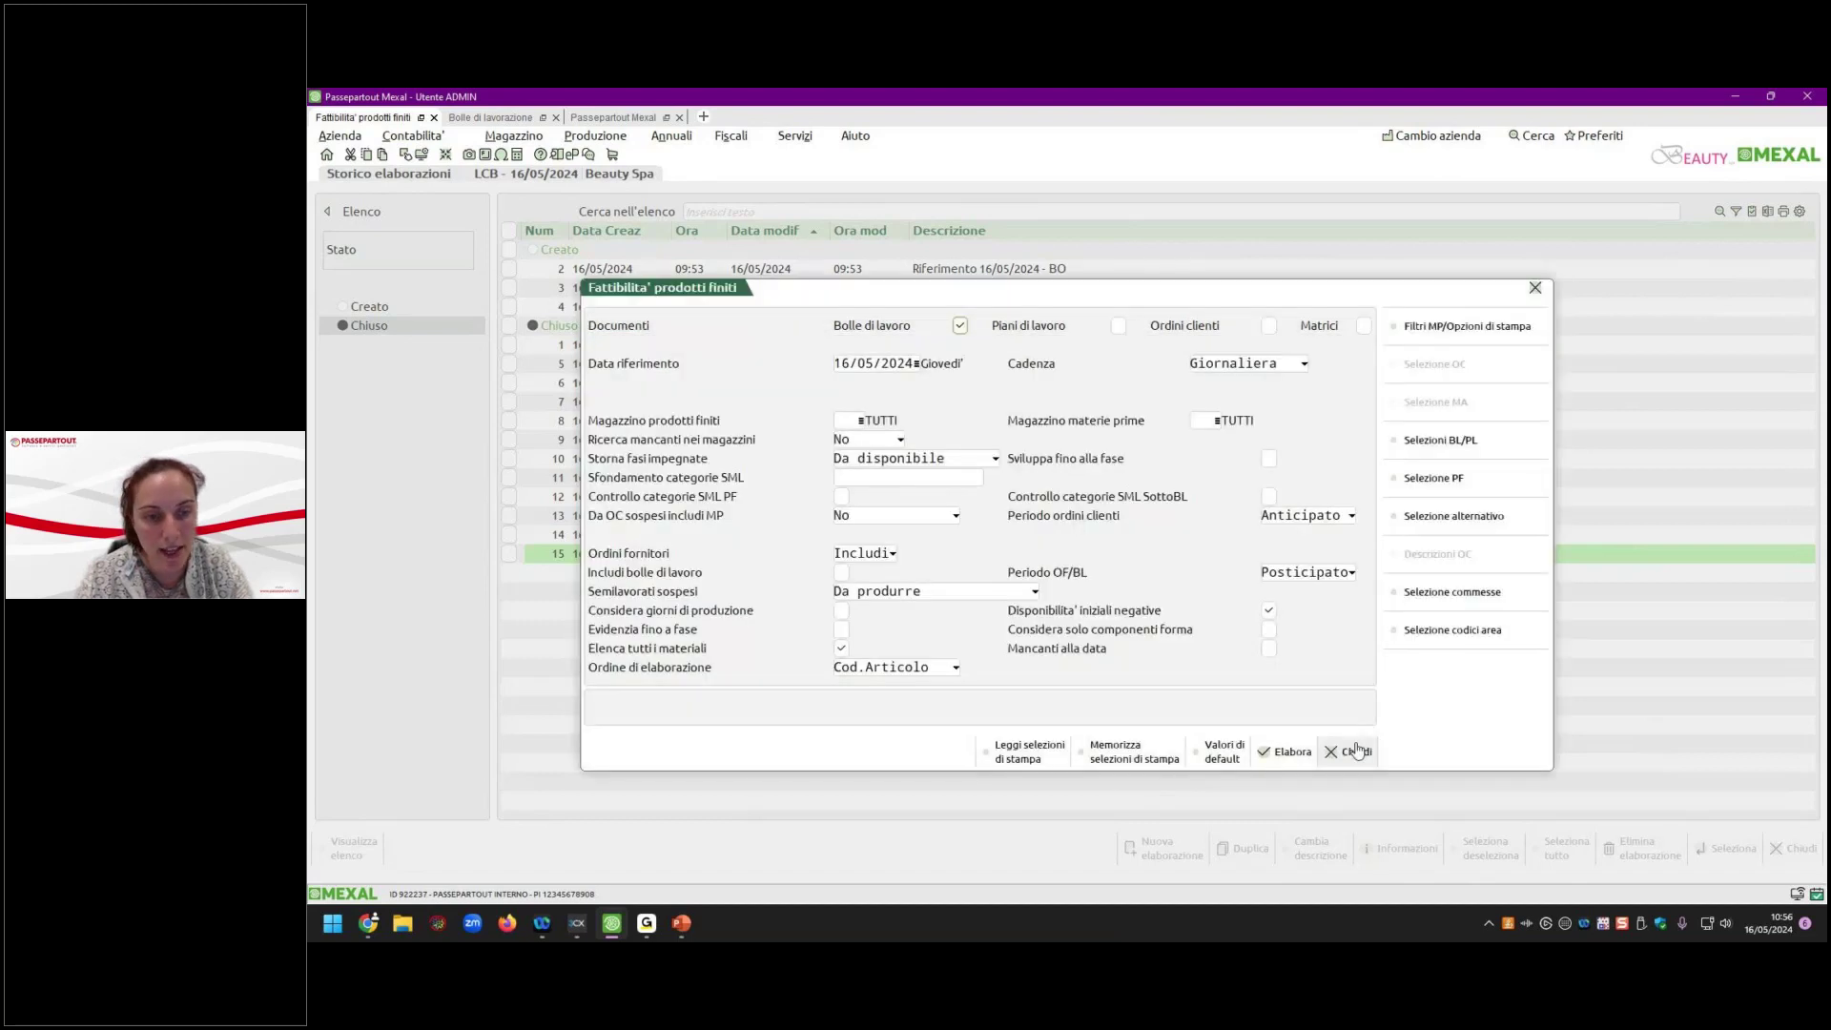
key(Escape)
Open feasibility run 12 and print its results on screen with missing components grouped, using the -FATSCAR print module.
double_click(904, 497)
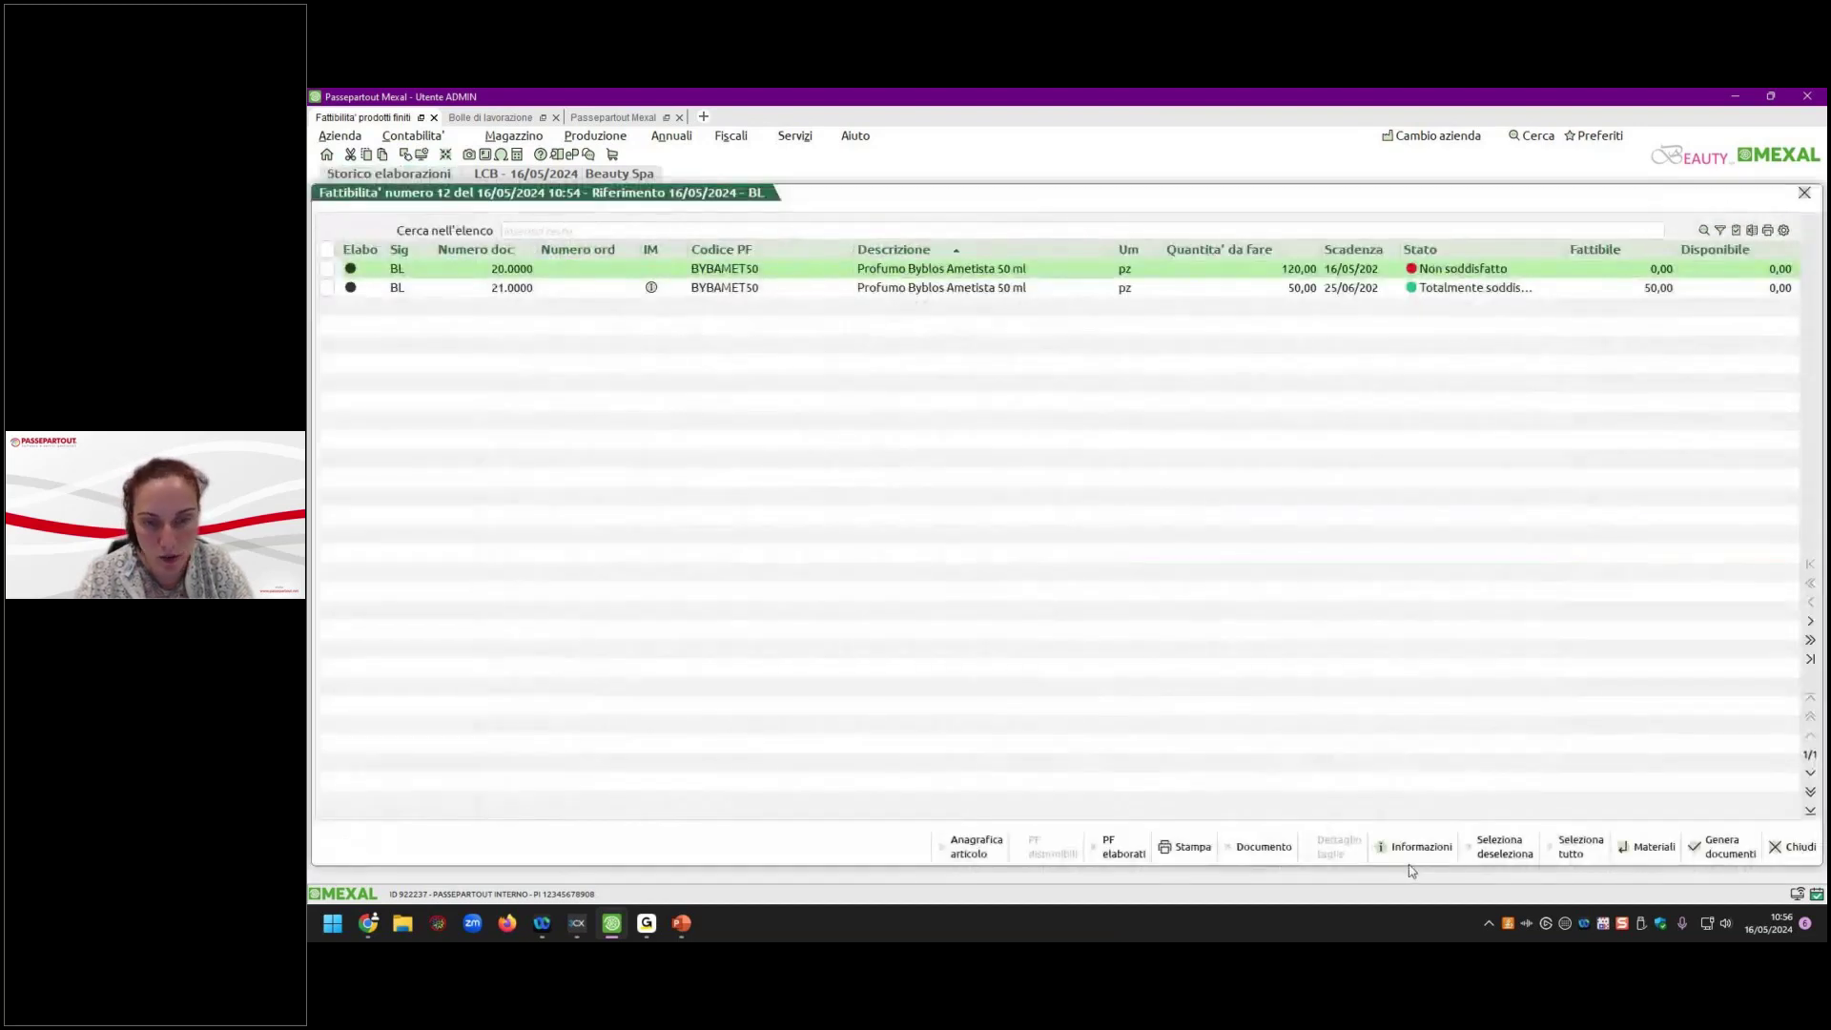
click(1189, 847)
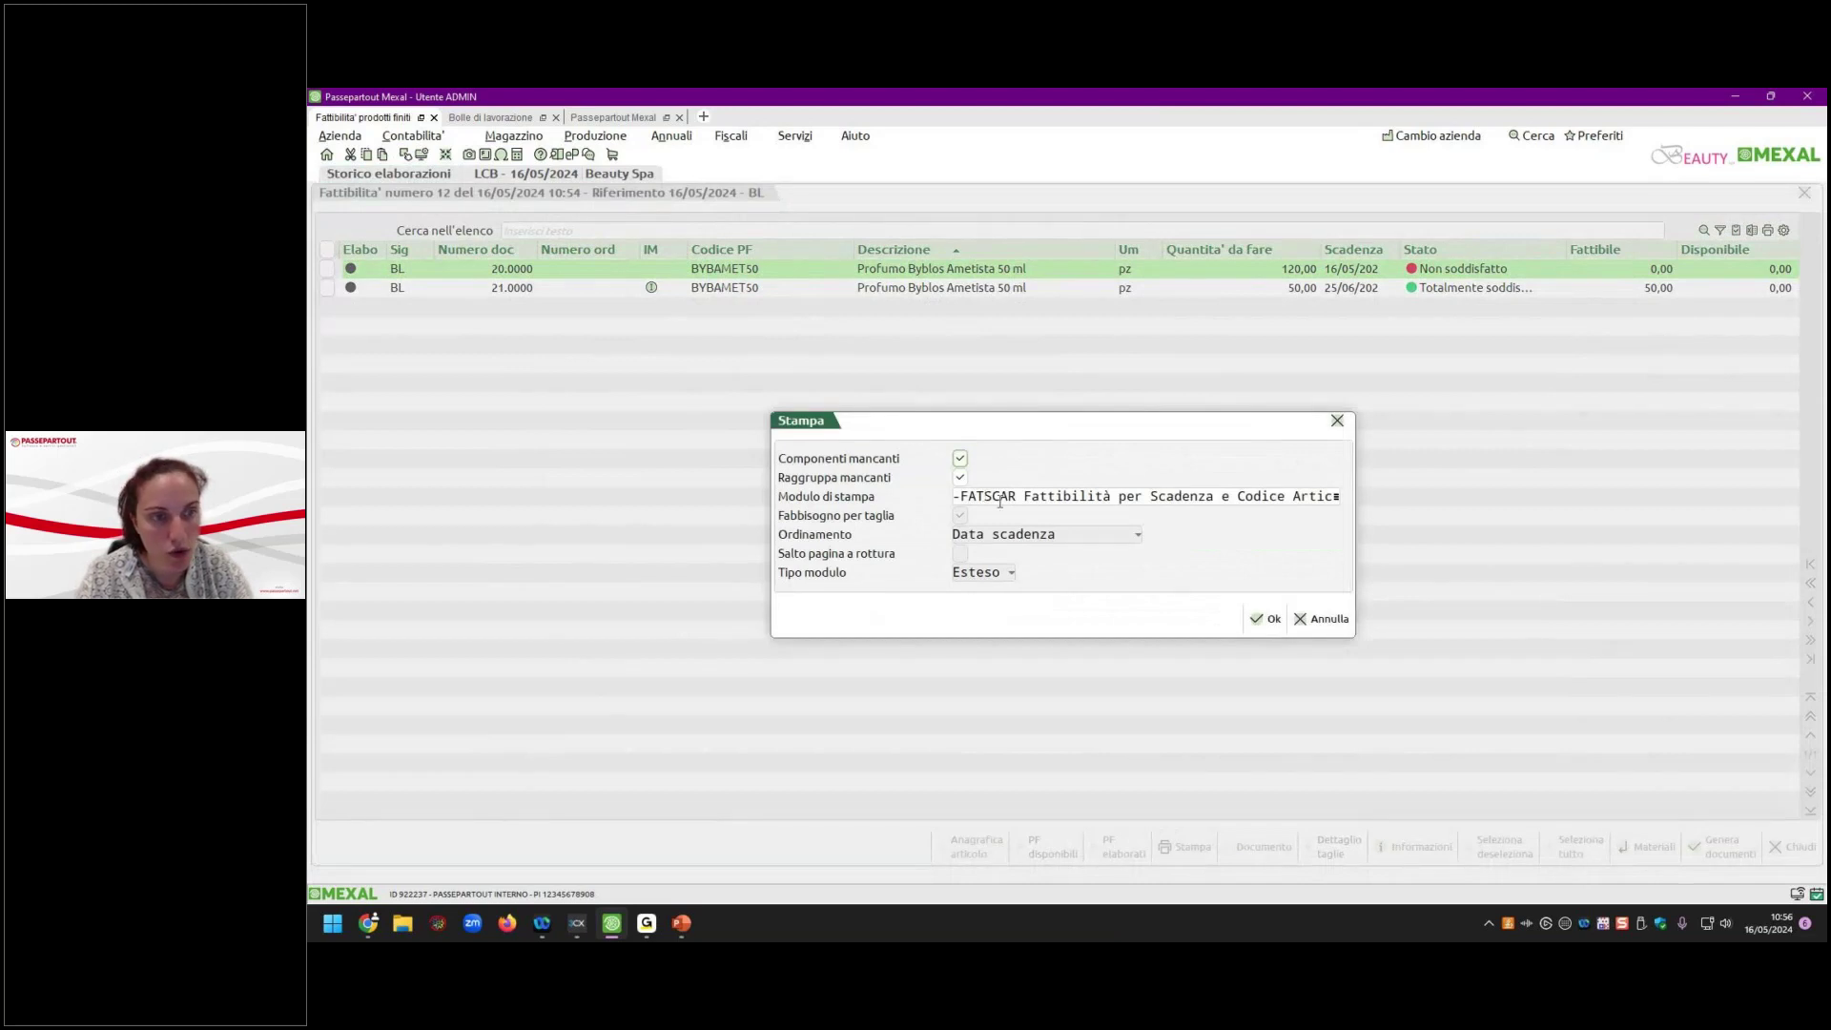
click(1266, 619)
click(1164, 581)
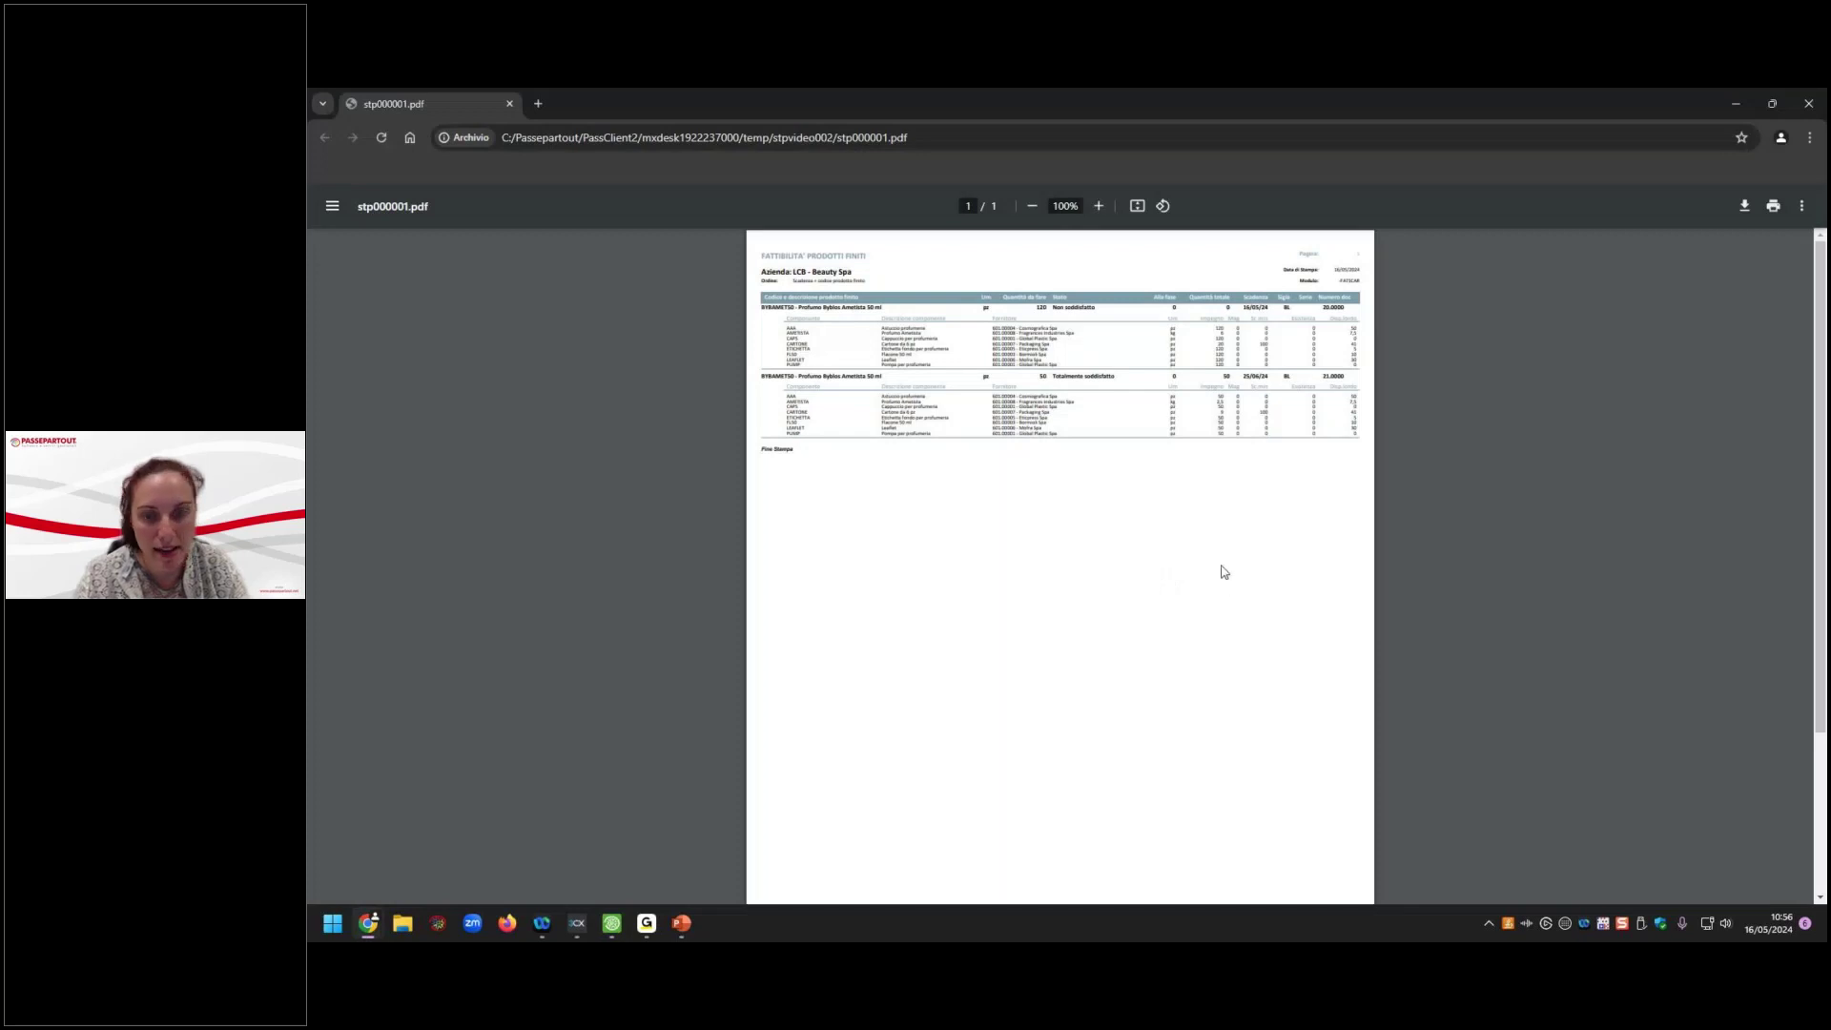
Examine the printed feasibility report for work orders 20 and 21, then return to Mexal and close the run 12 results.
click(1098, 206)
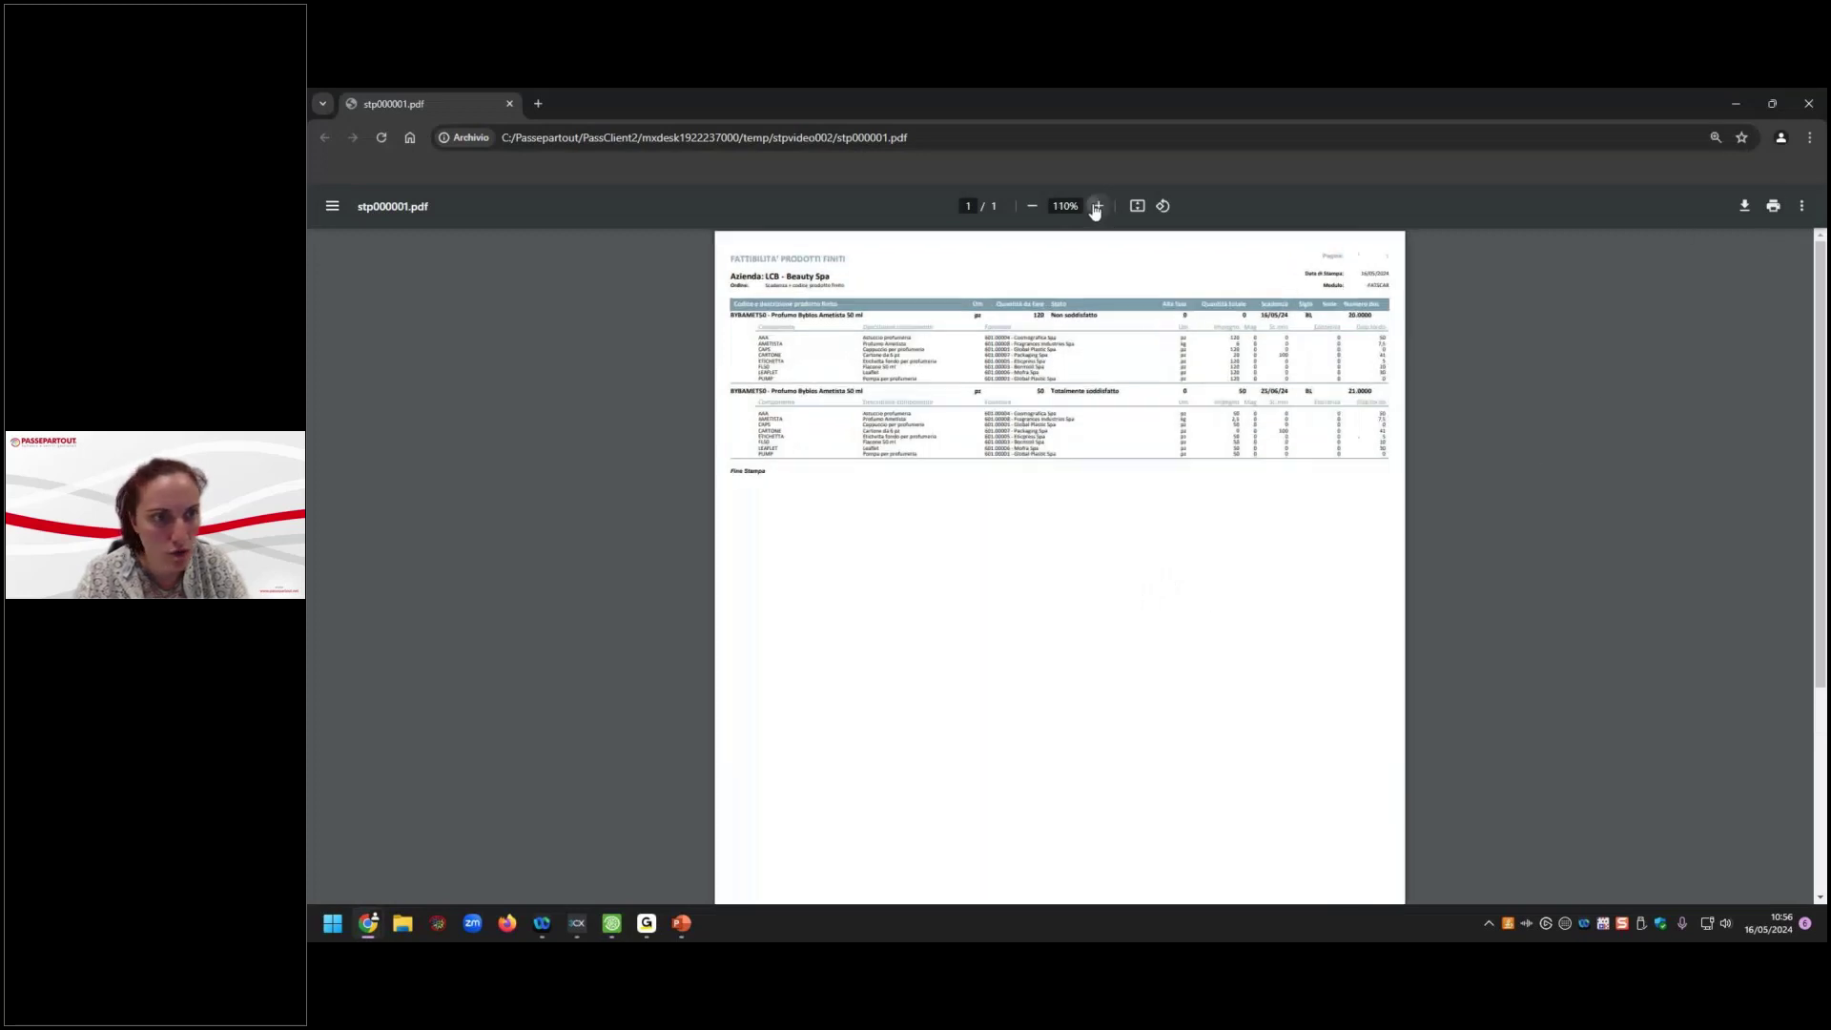
click(1098, 206)
click(1098, 206)
click(1098, 207)
click(1098, 206)
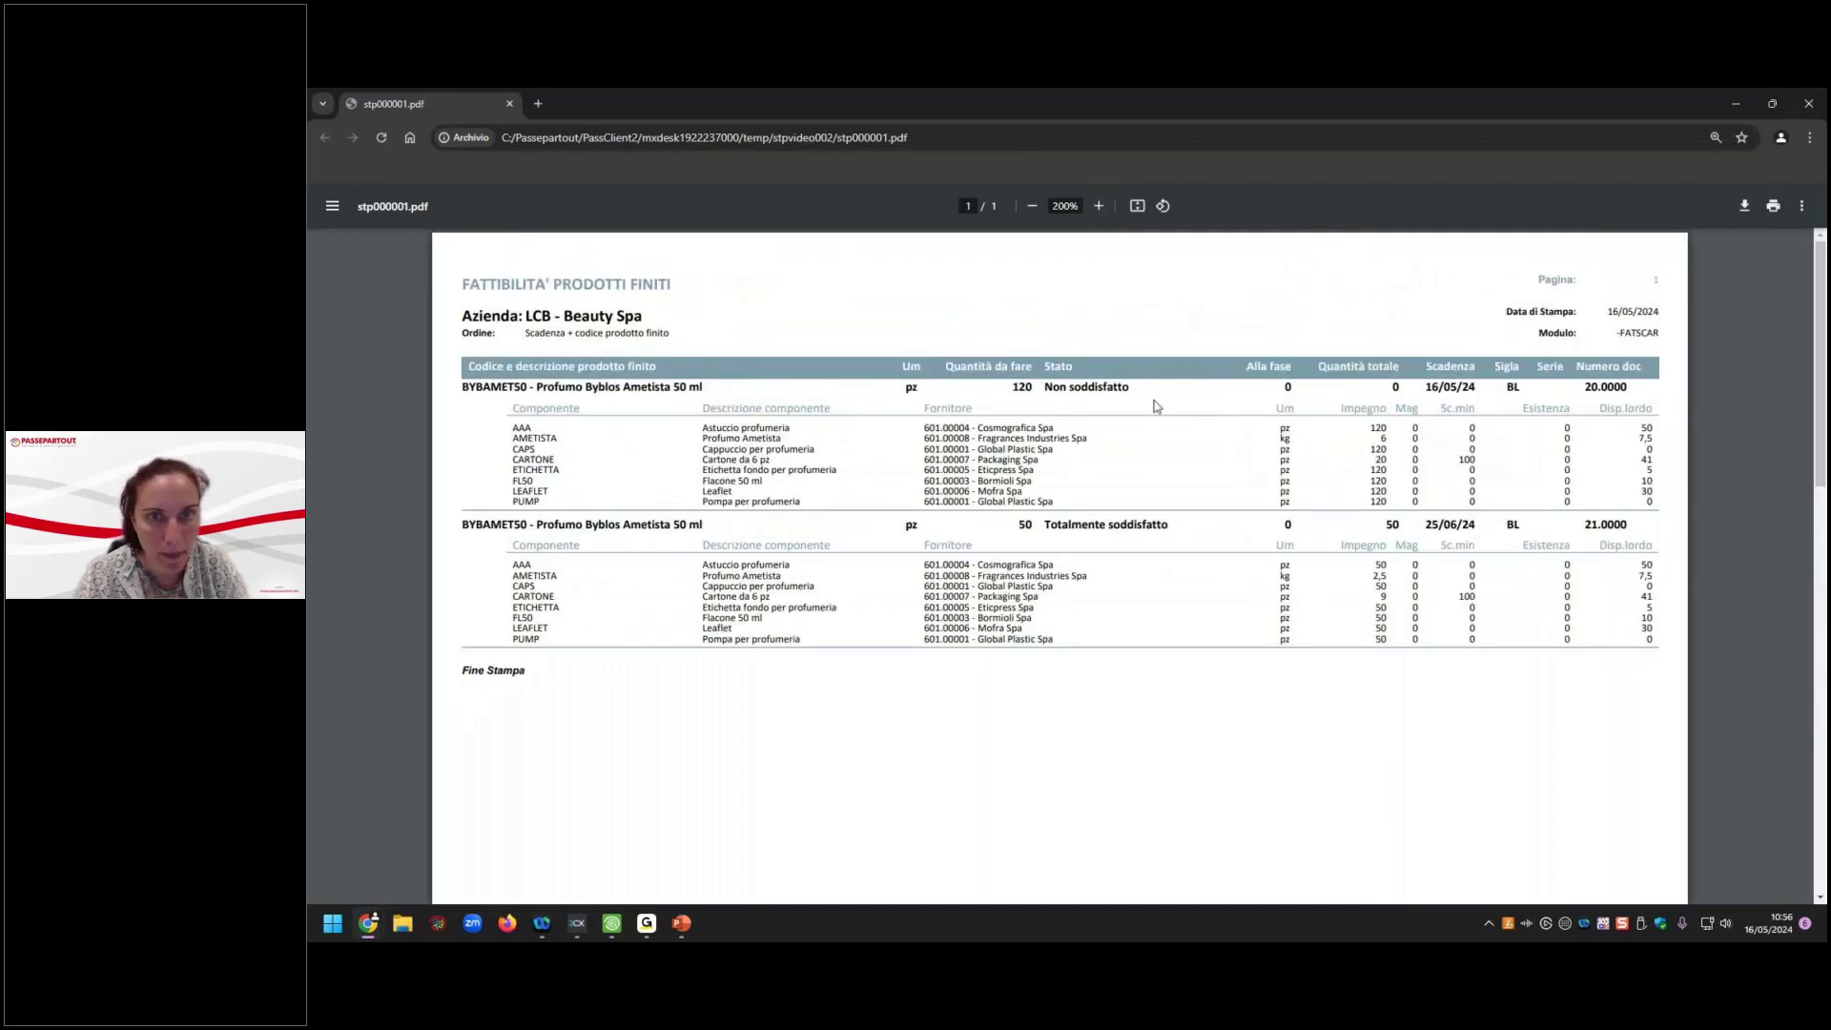
click(1740, 105)
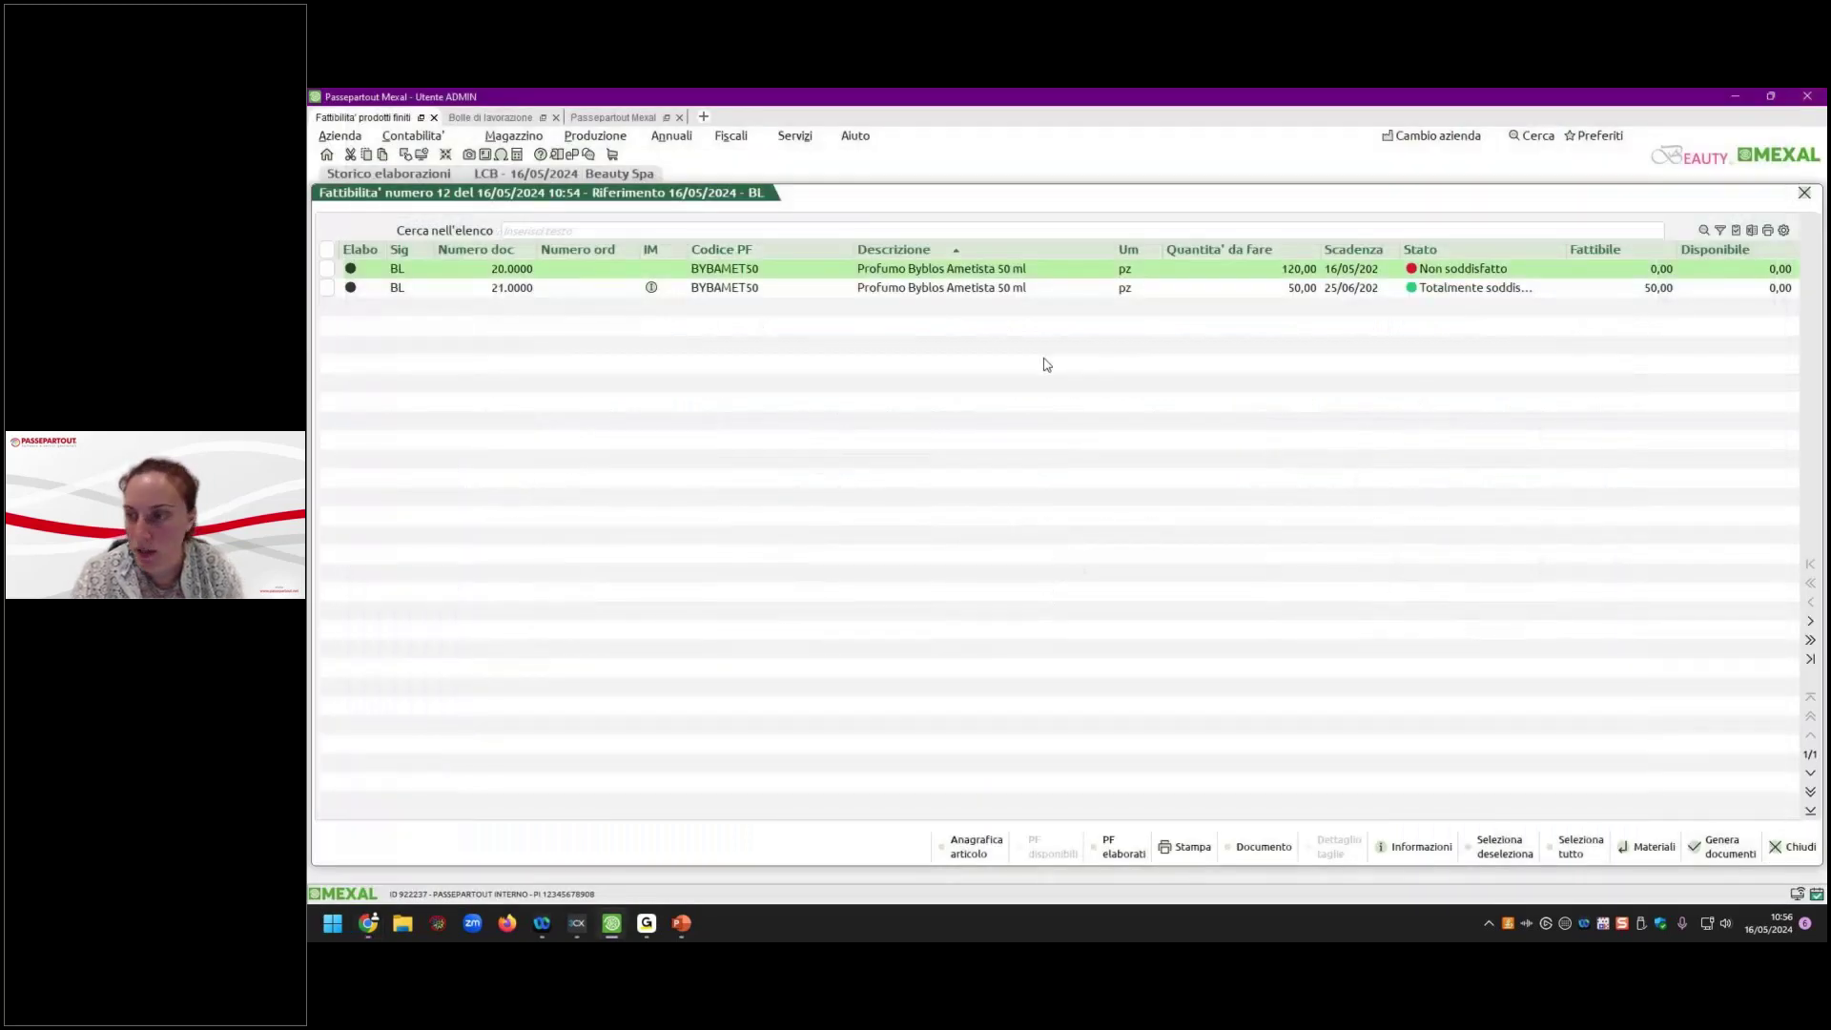
click(1793, 847)
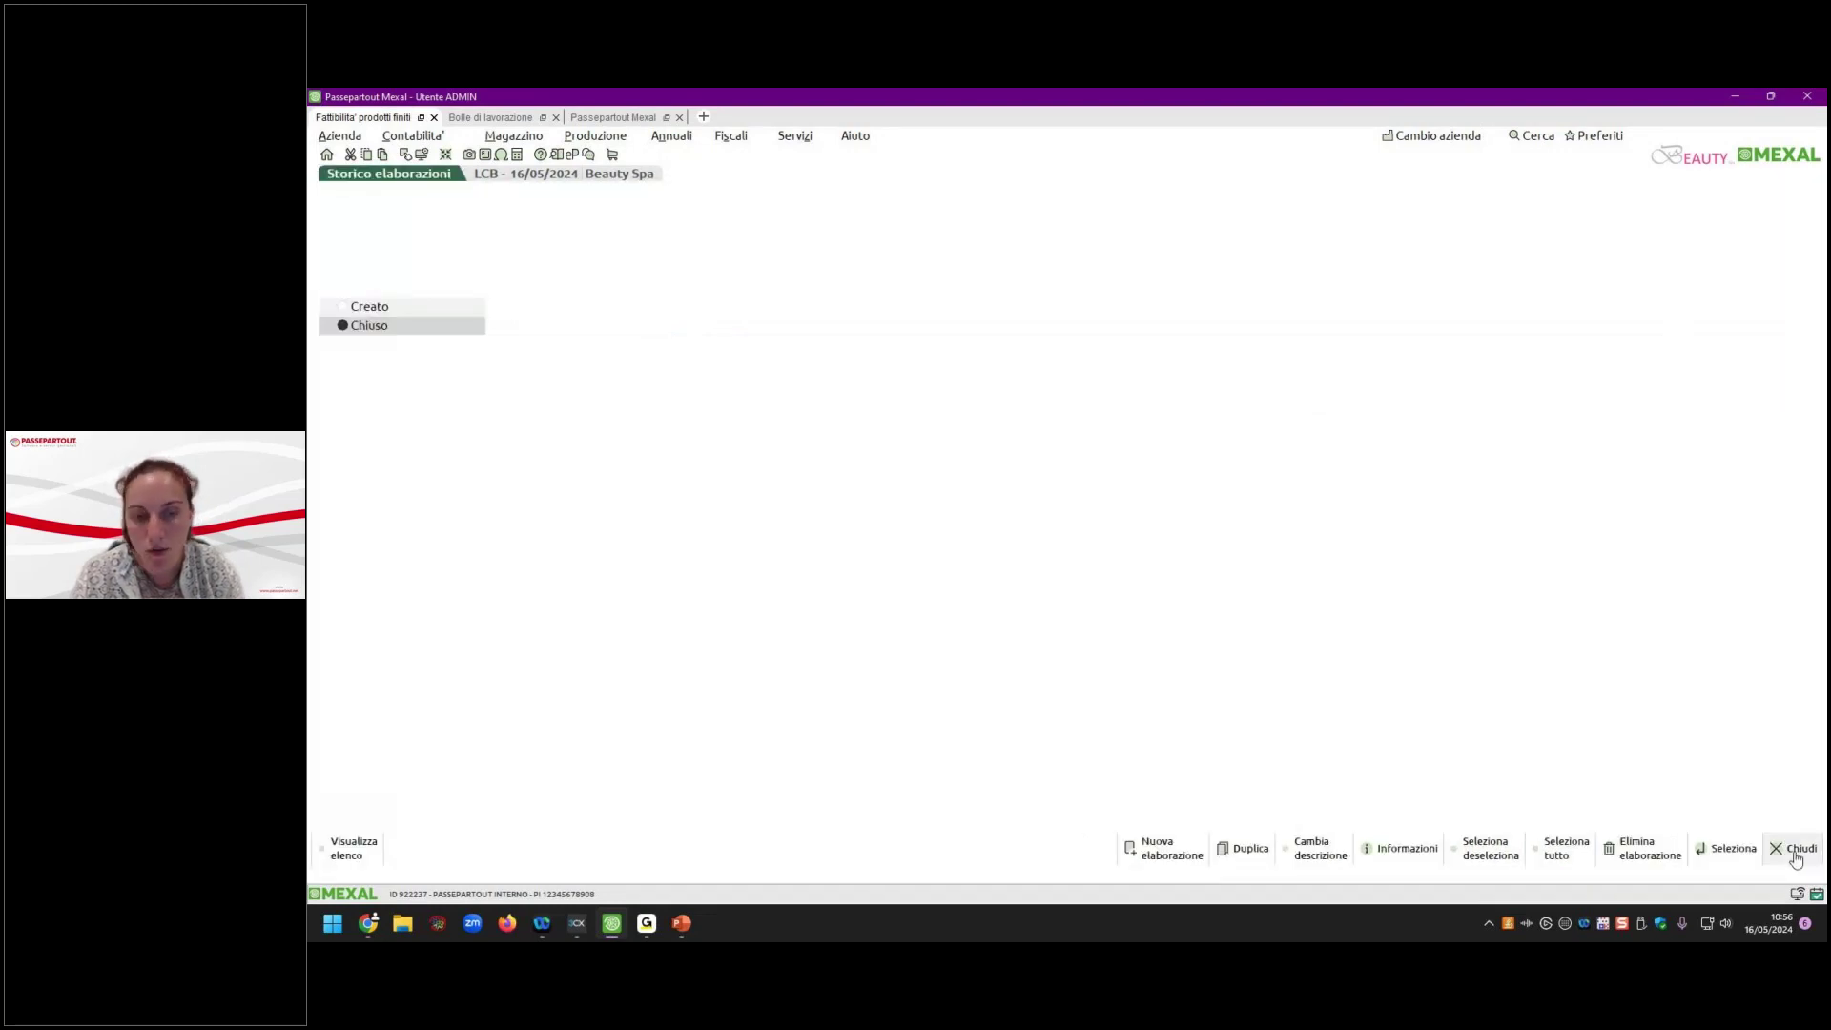
Enable Stampa immediata in the print options of a new feasibility run, keeping the -FATSCAR module and missing components included.
click(1165, 852)
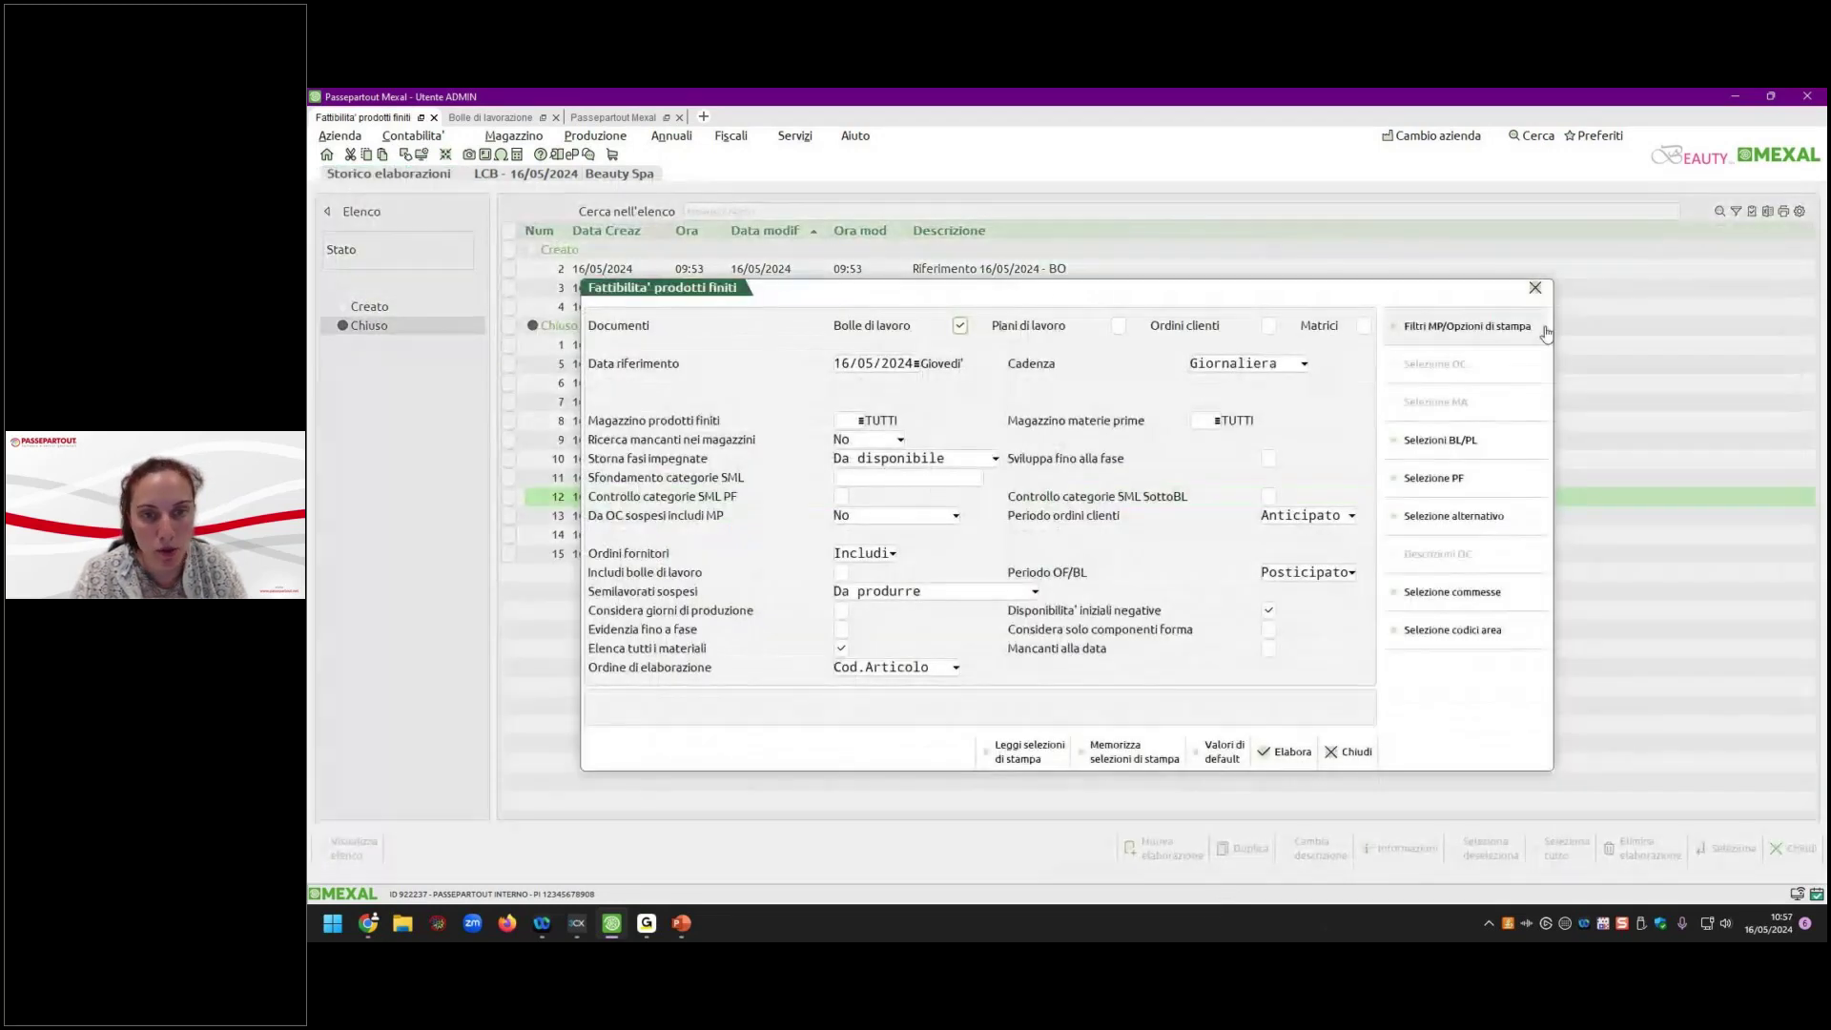
click(1460, 326)
click(849, 534)
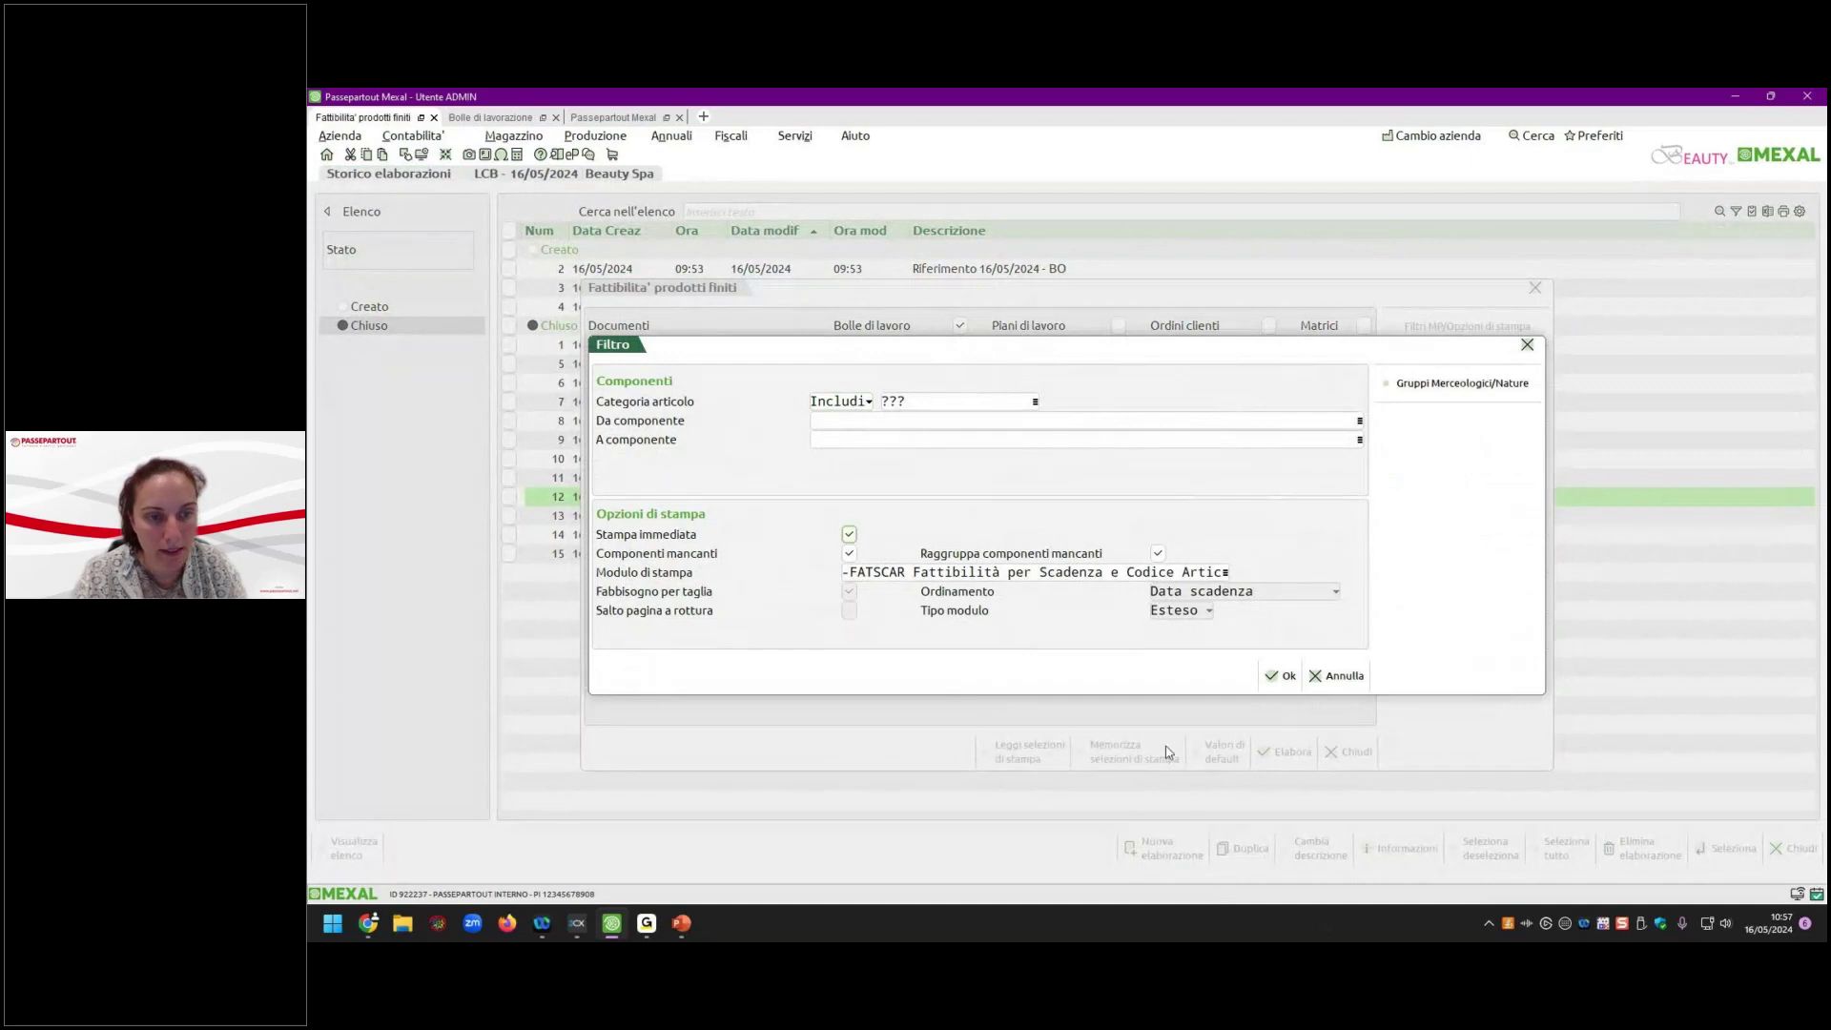
click(1282, 676)
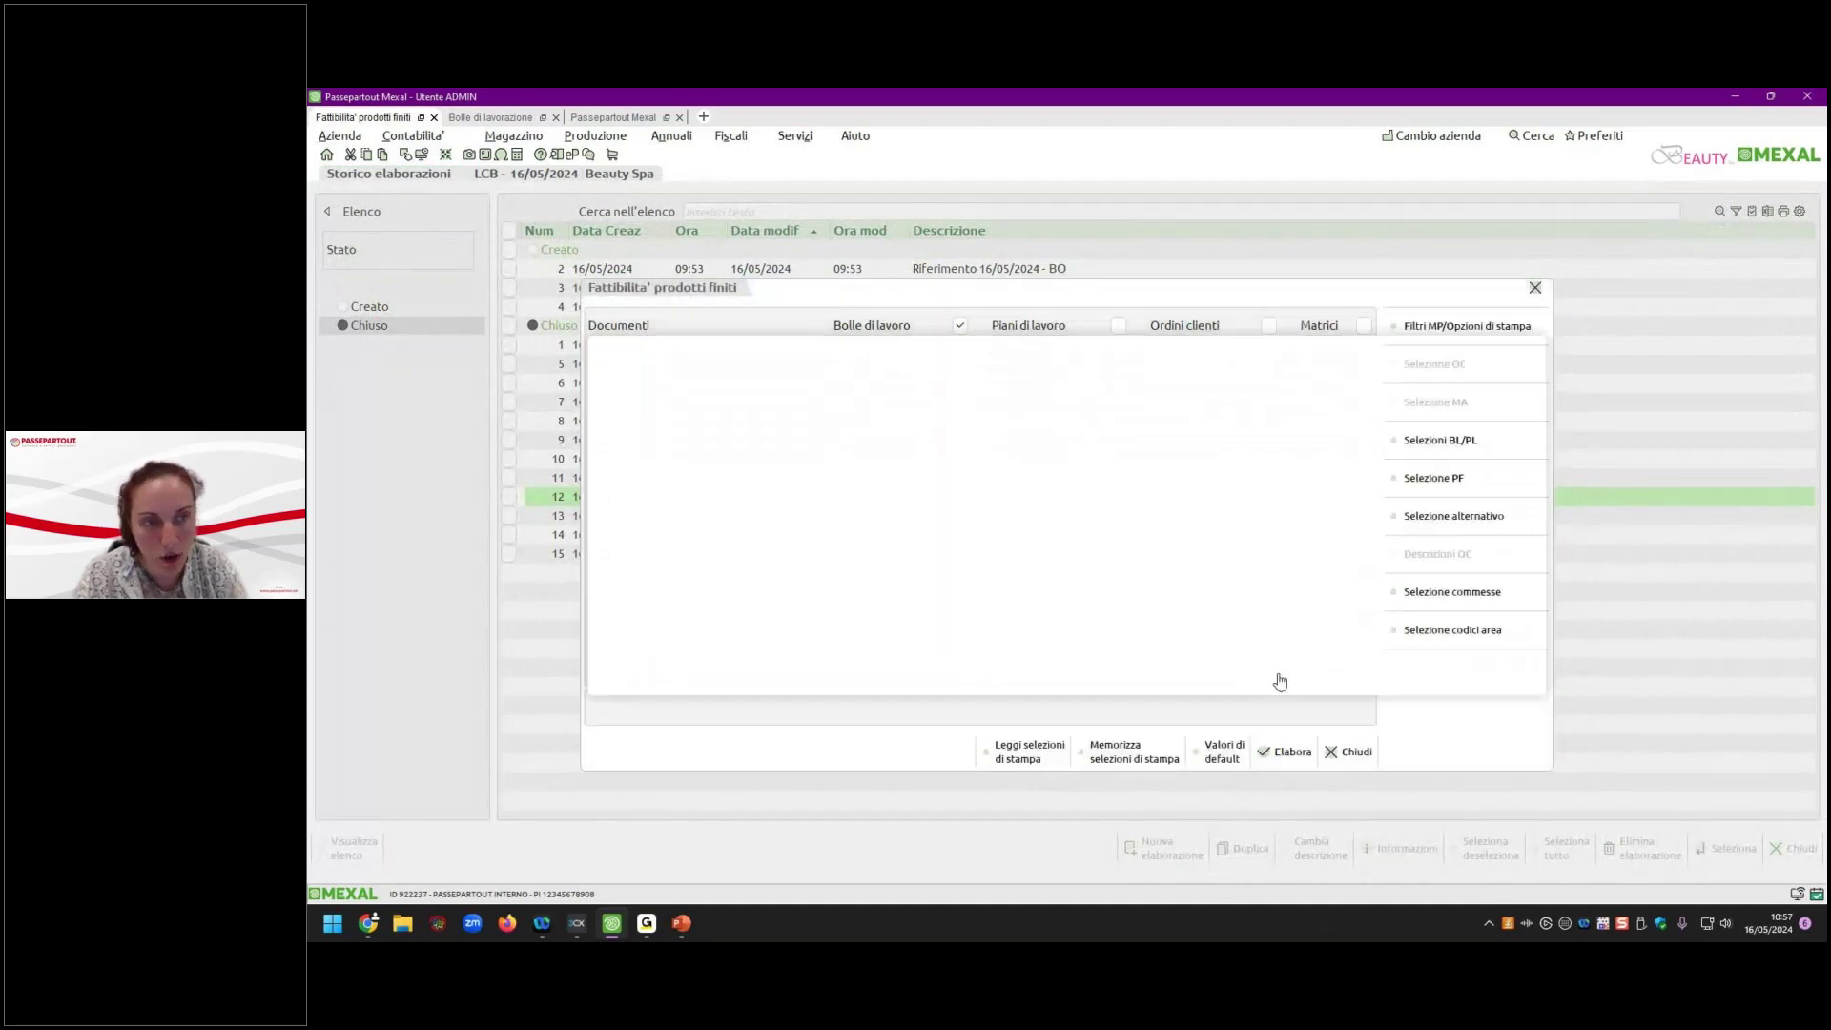
Process the new feasibility run with the proposed description and print its report on screen.
click(1285, 752)
click(1373, 563)
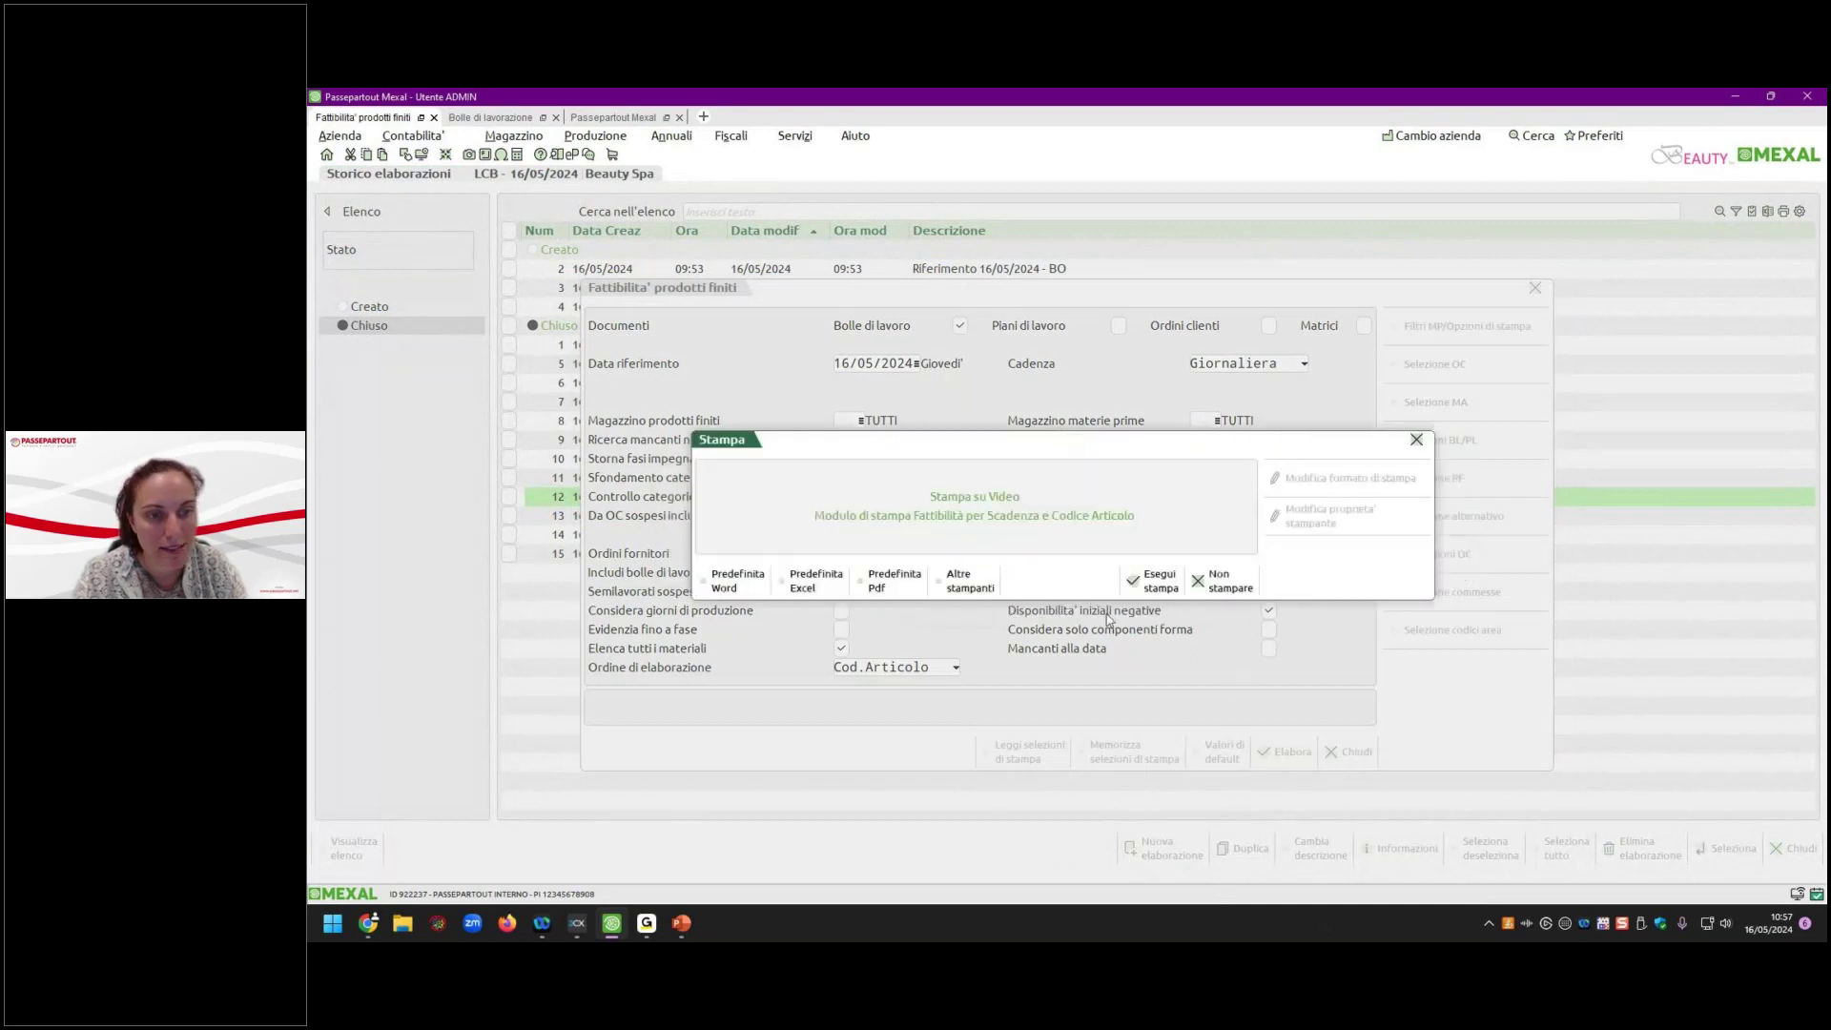
click(1147, 582)
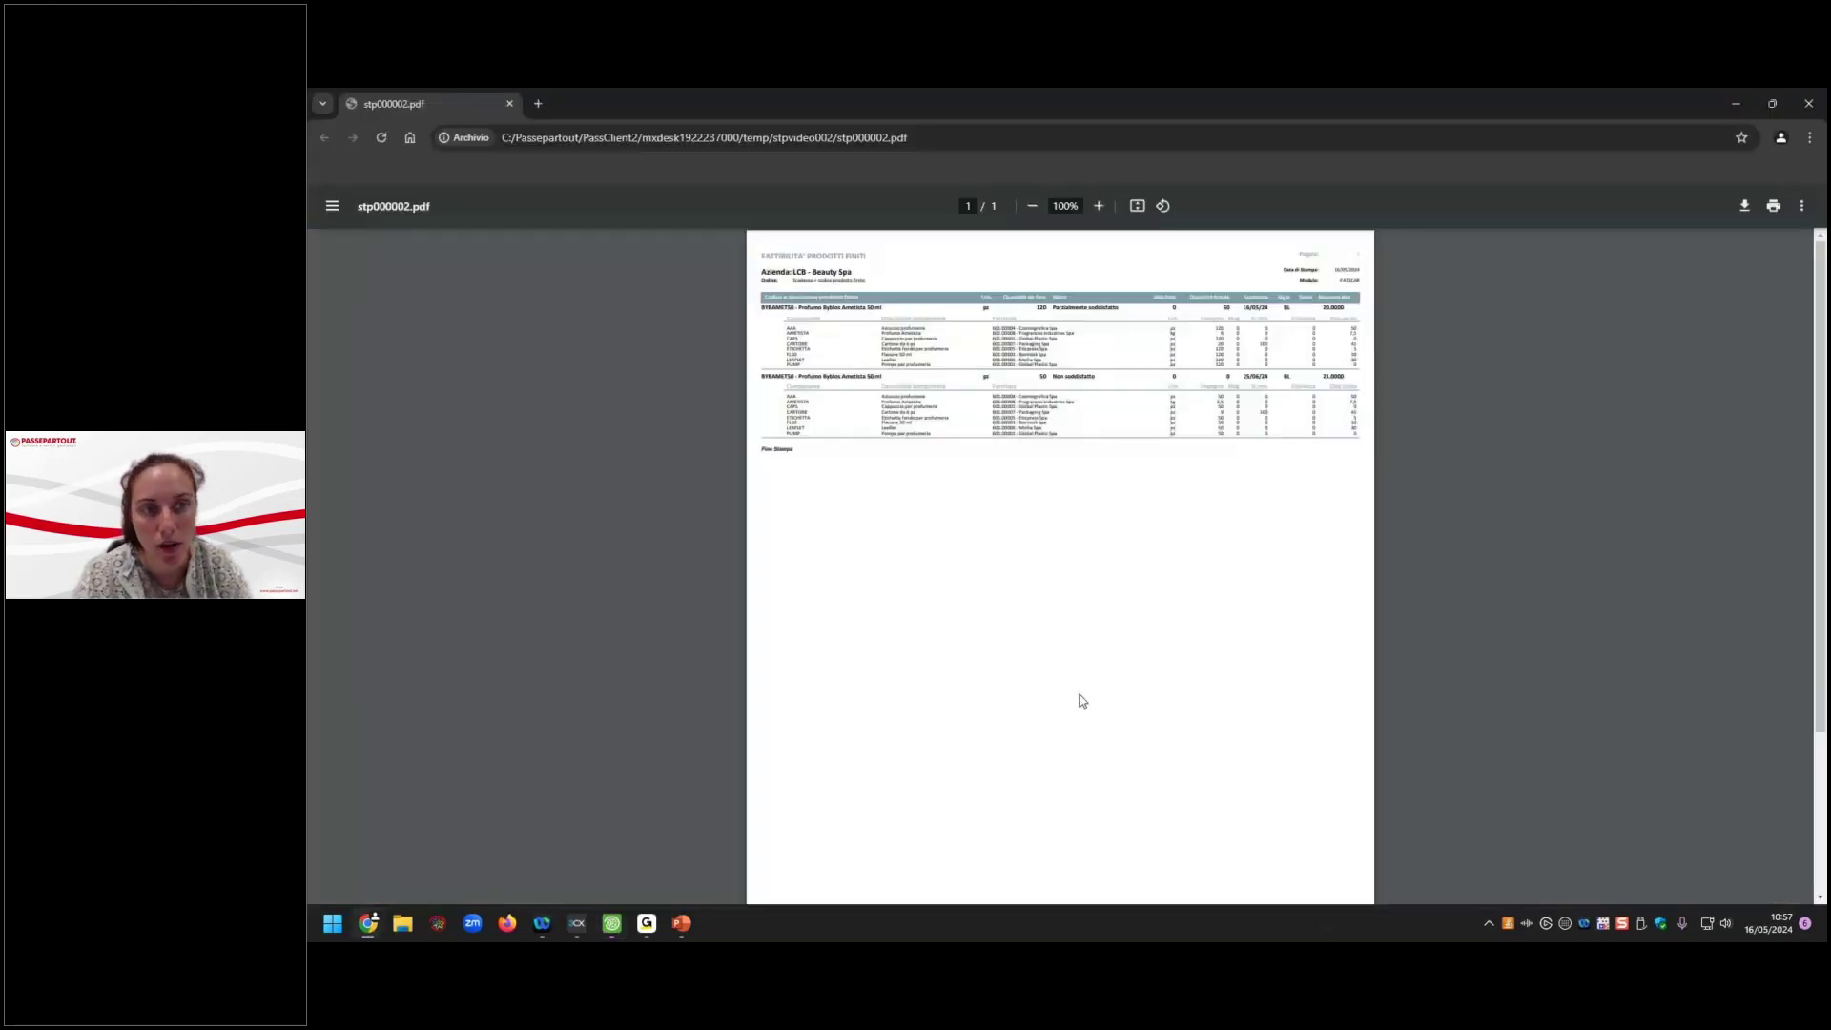
Examine the status and component lines of work orders 20 and 21 in the immediately printed report.
click(1099, 206)
click(1099, 206)
click(1099, 206)
click(1099, 207)
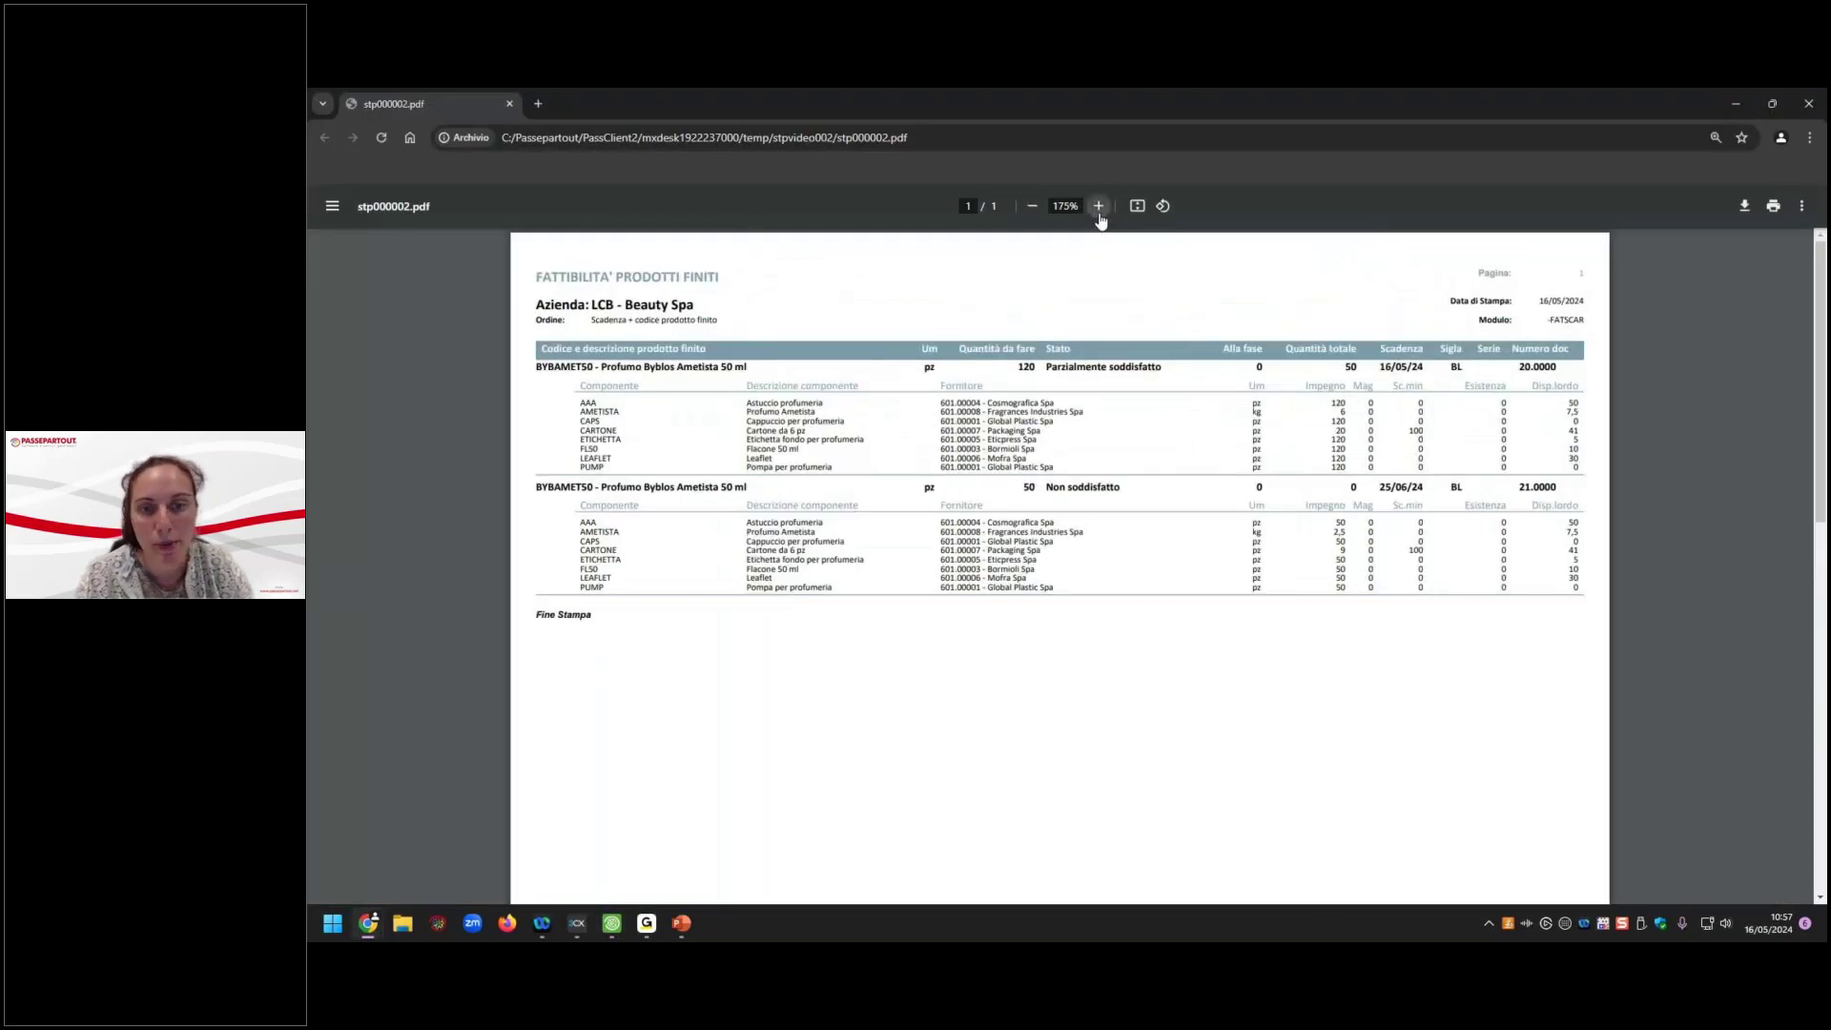
Close the printed feasibility report and turn off Stampa immediata in the print options of a new feasibility run.
click(1099, 206)
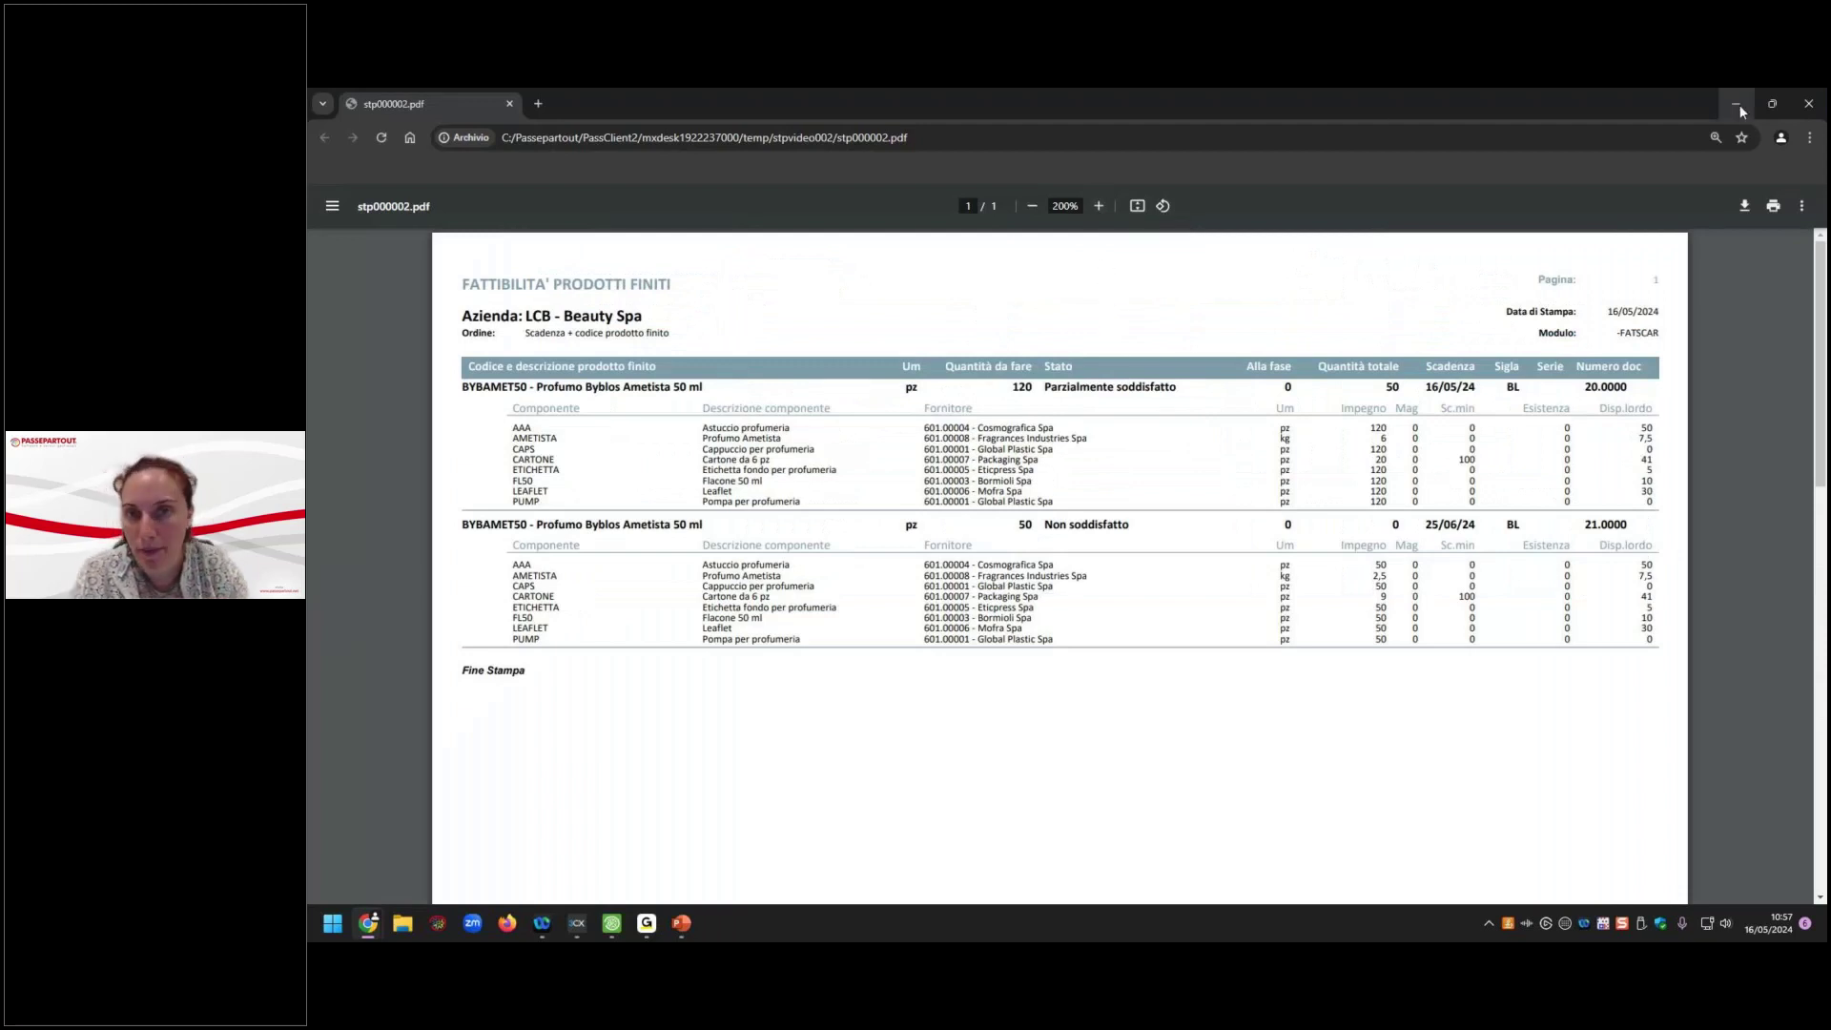
click(1803, 105)
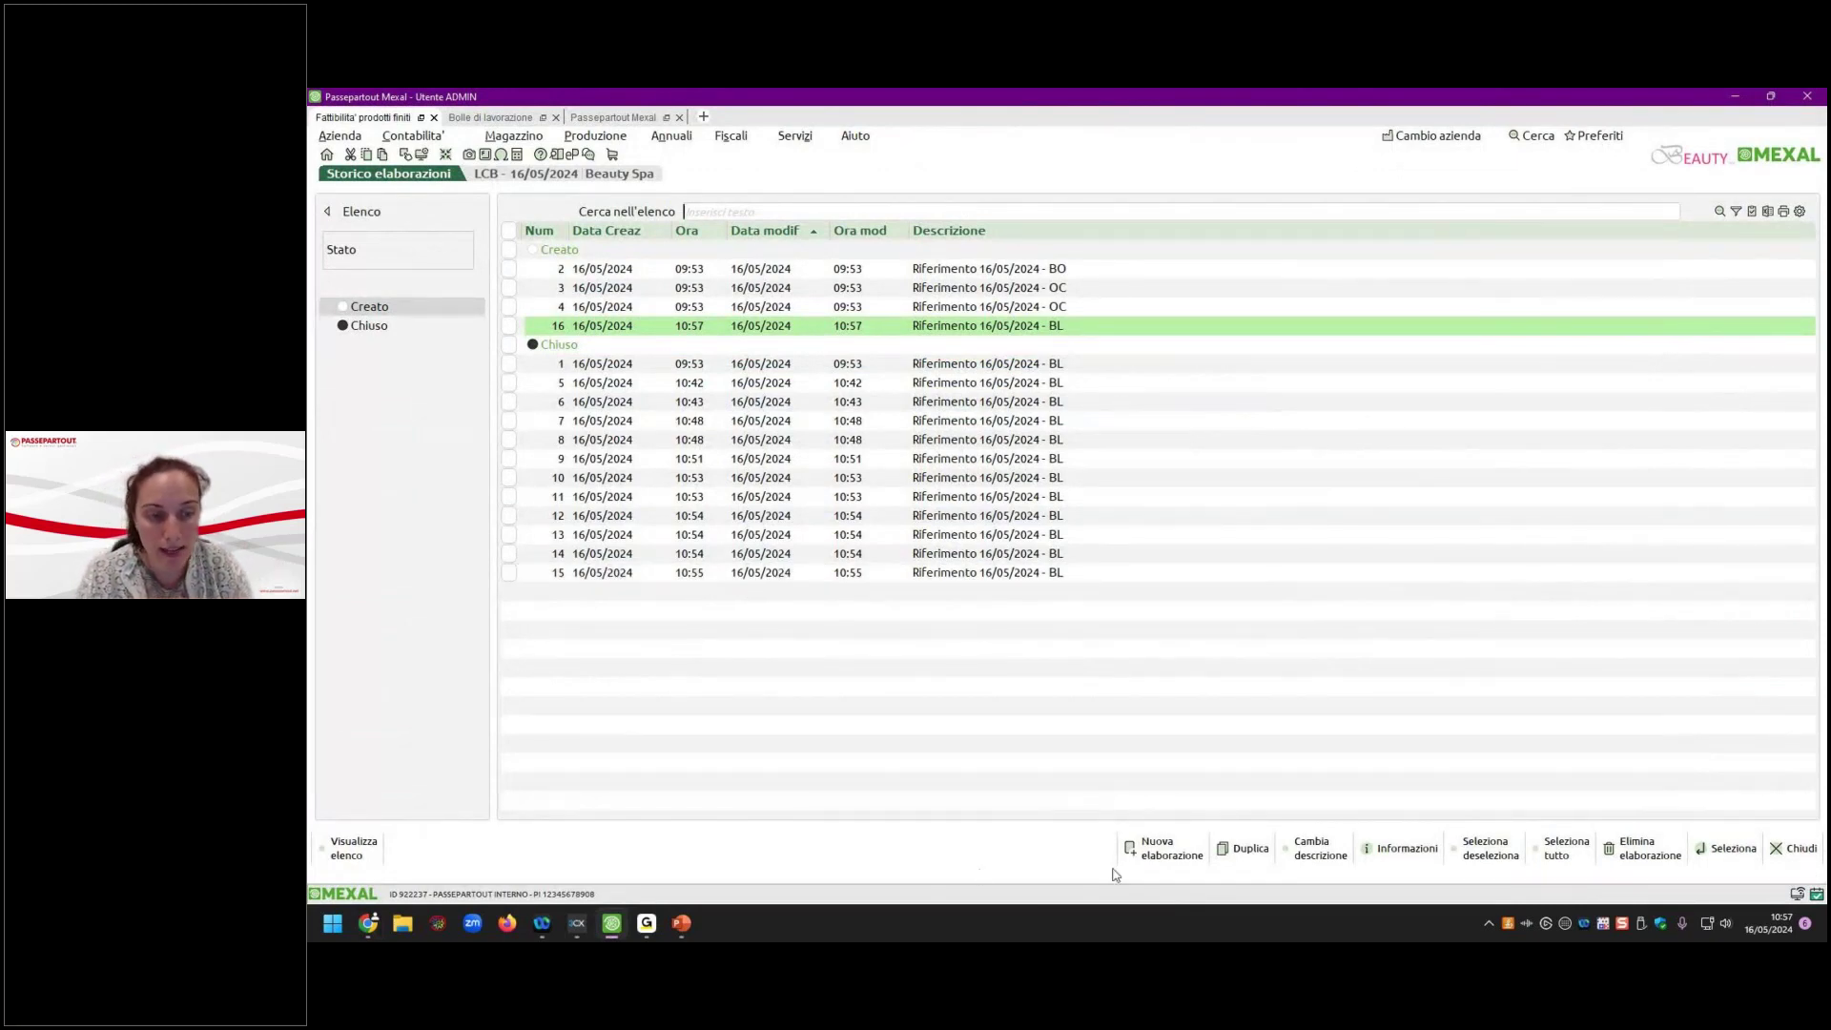
click(1137, 852)
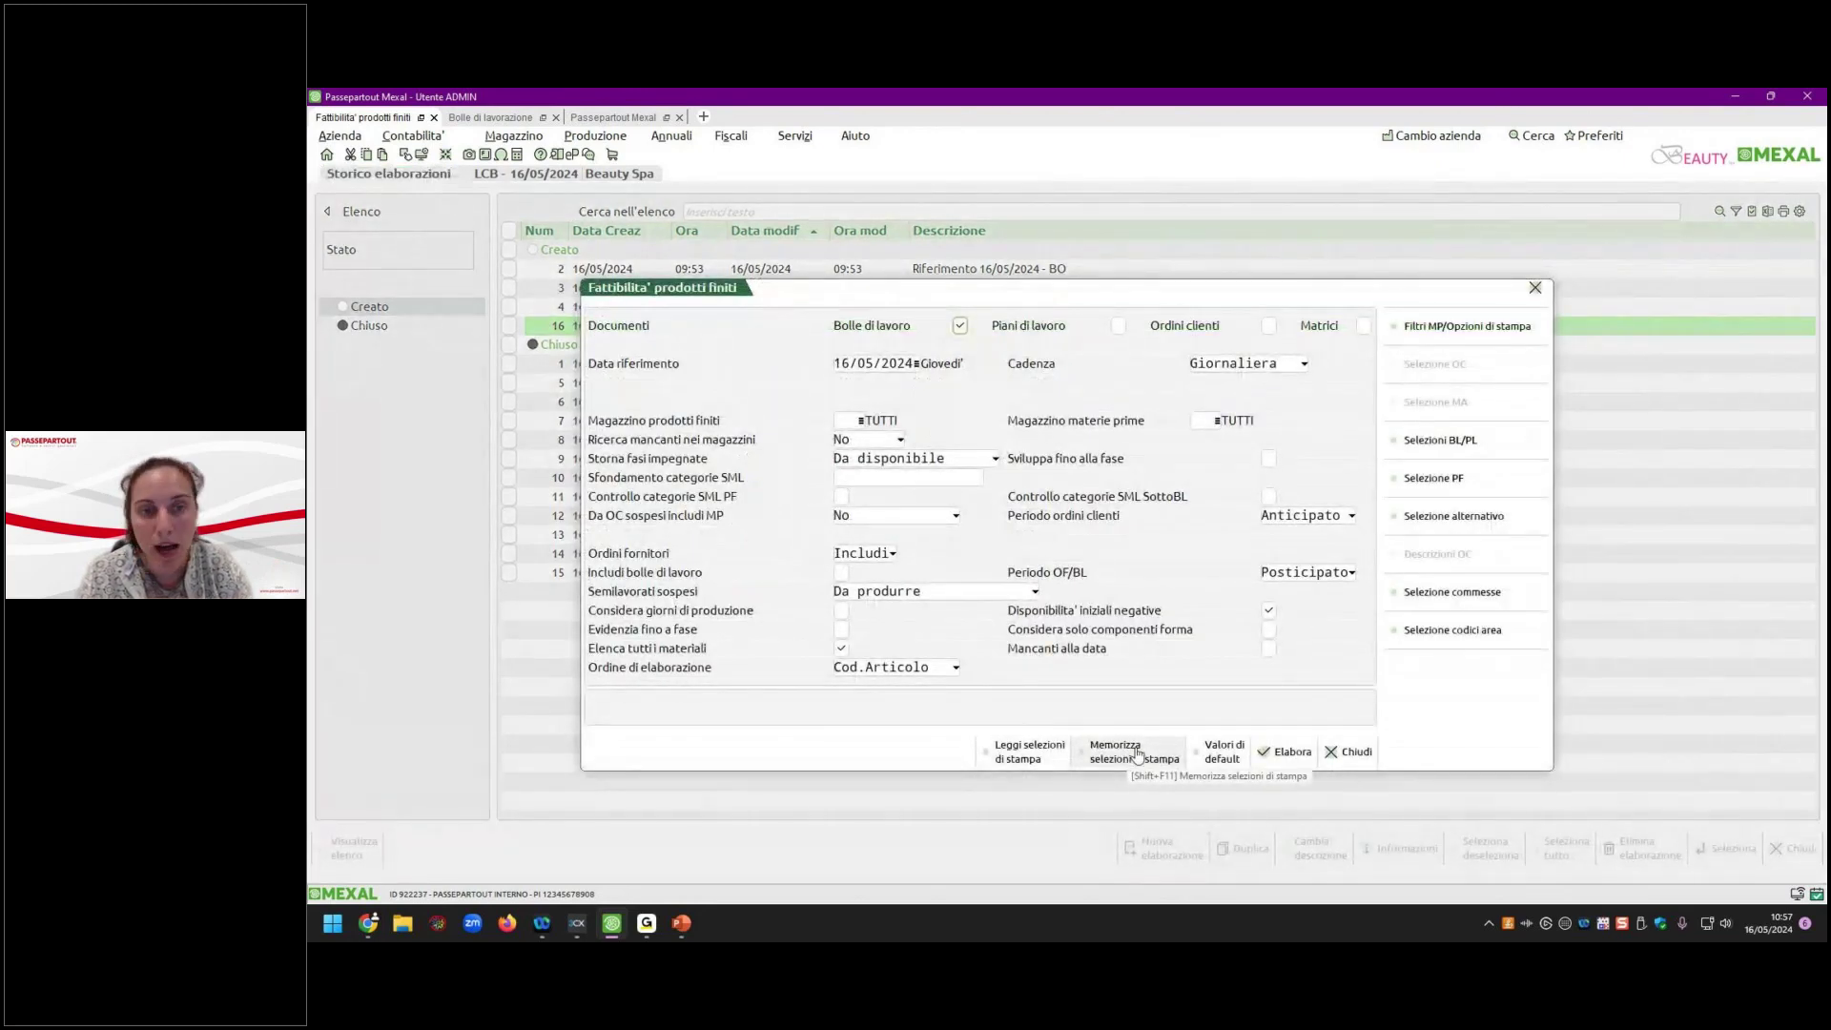
click(1406, 326)
click(848, 552)
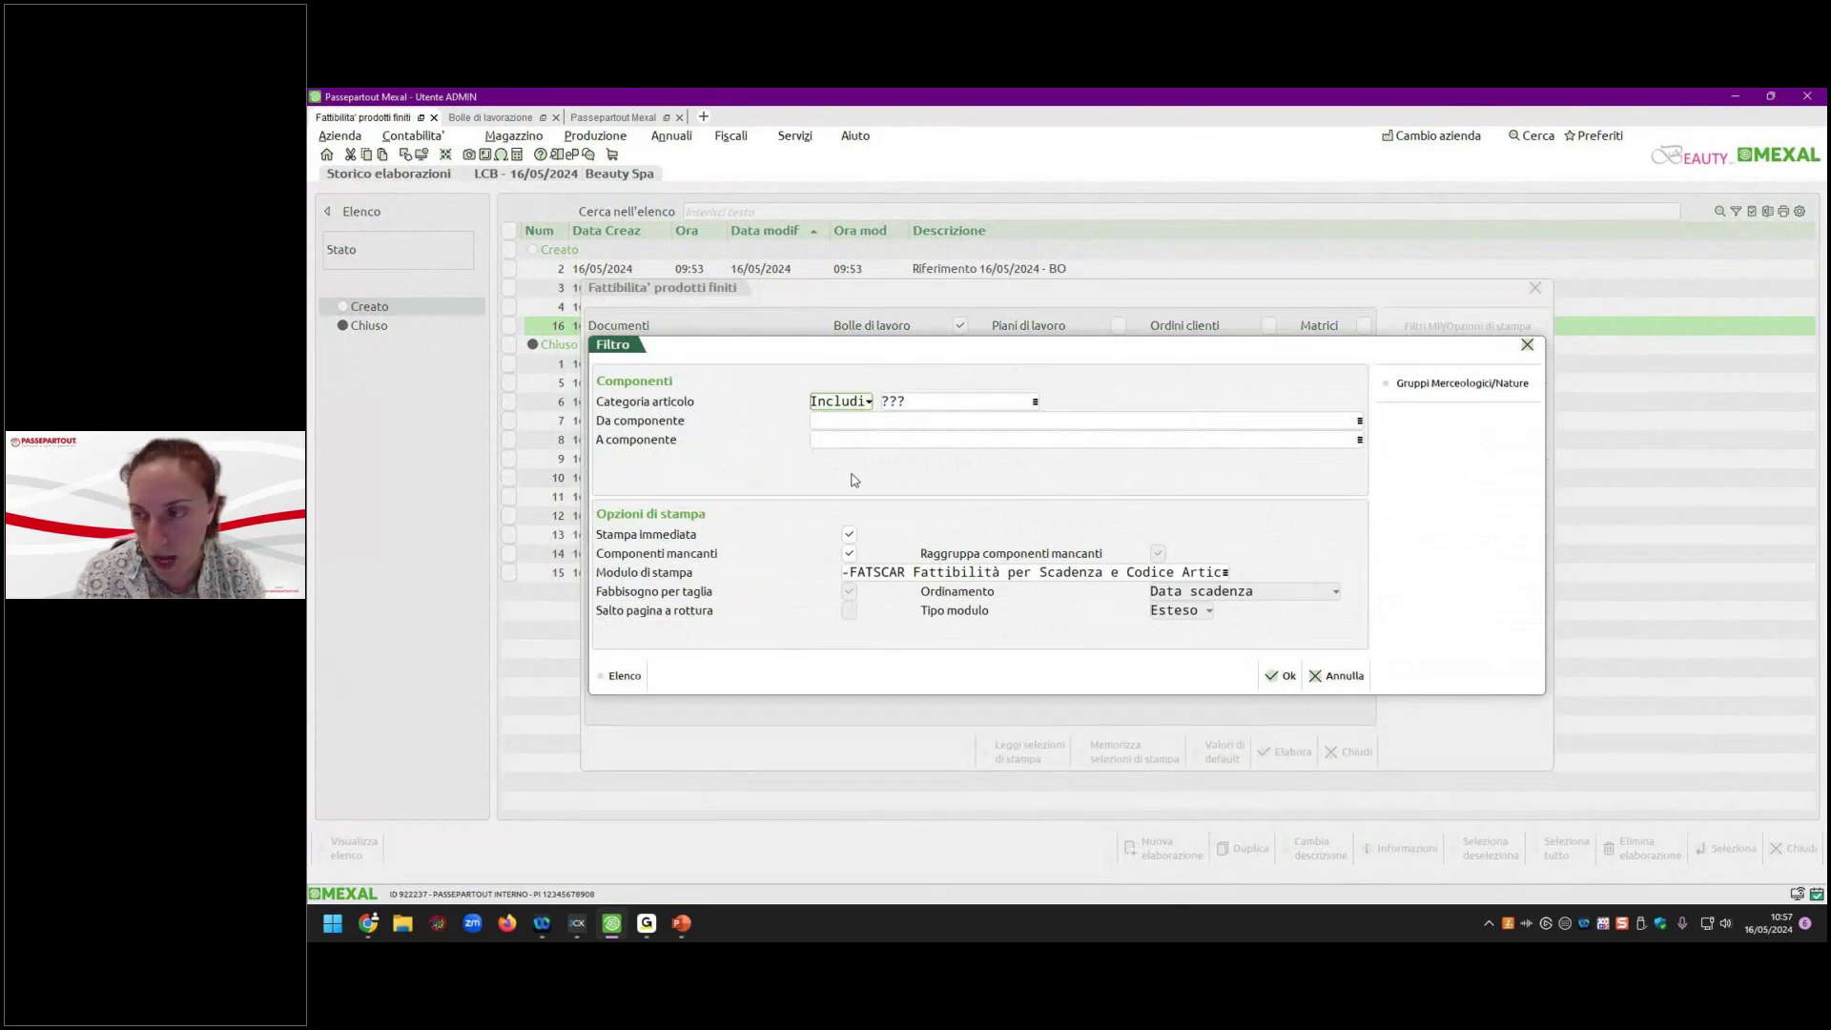
click(848, 534)
click(1281, 675)
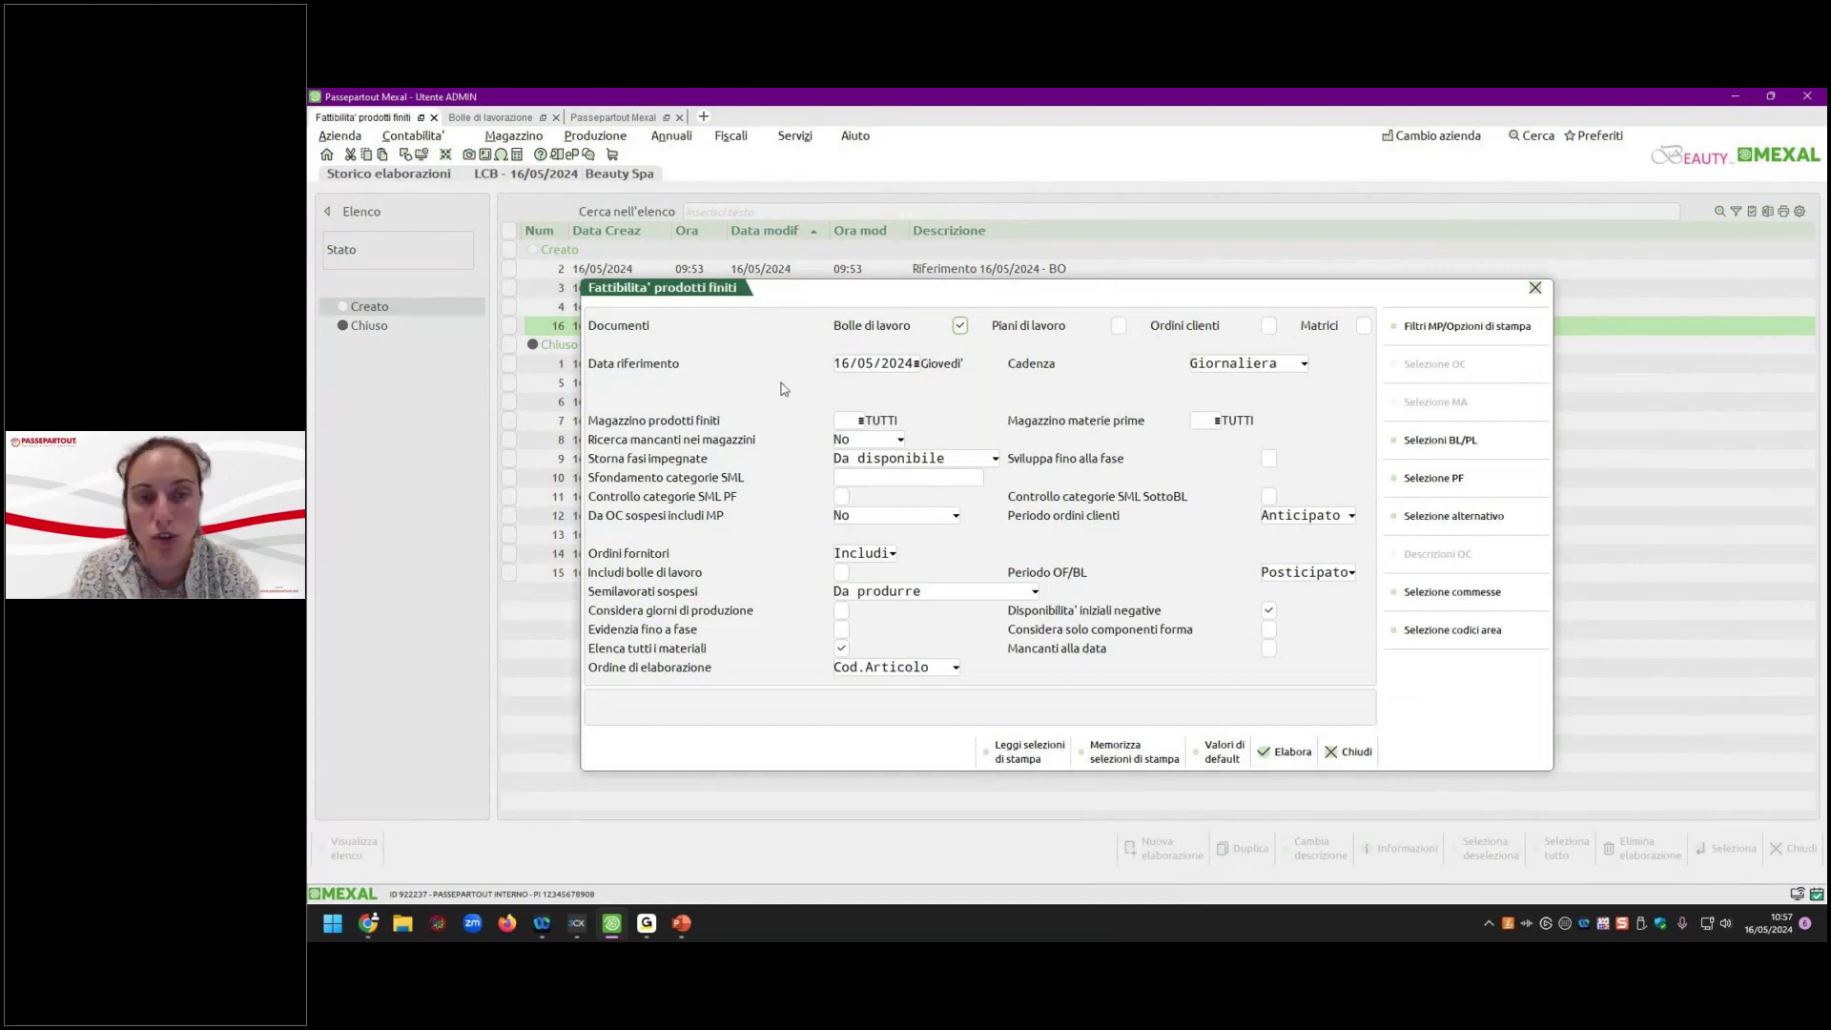
Include Ordini clienti in the new run and review the work-order and customer-order selection filters without changing them.
click(1492, 447)
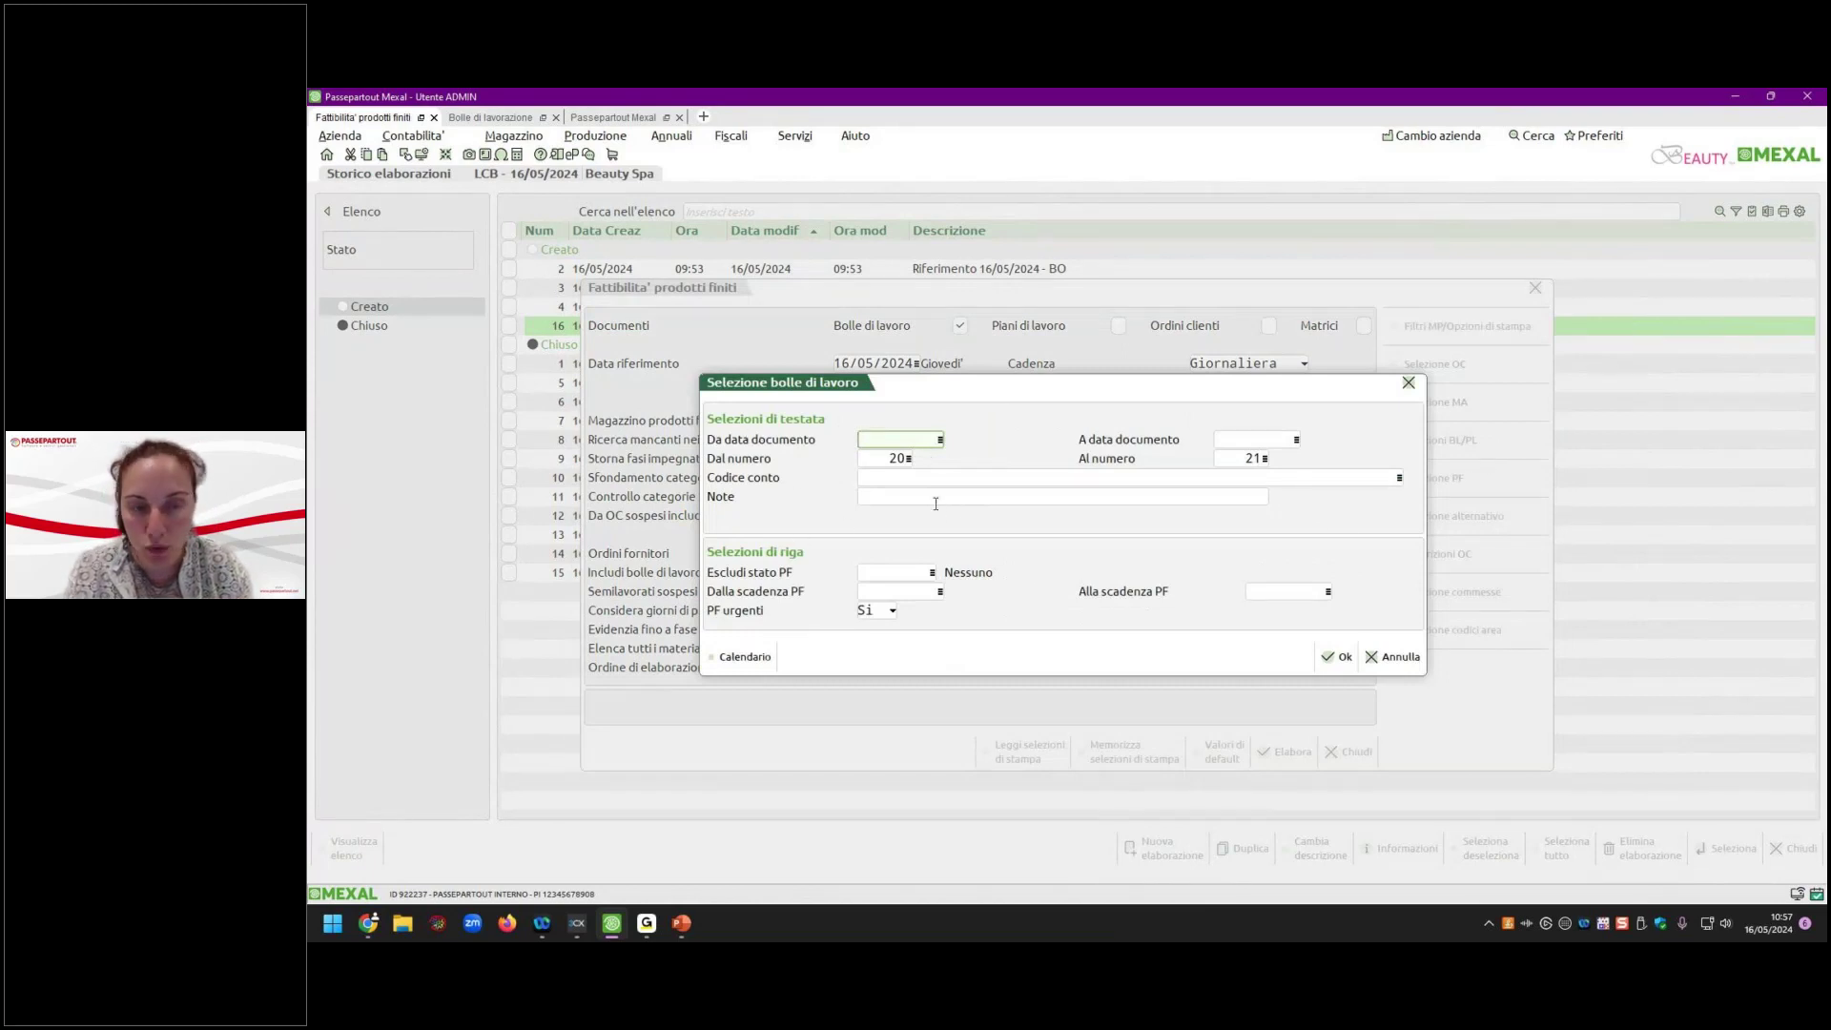
key(Escape)
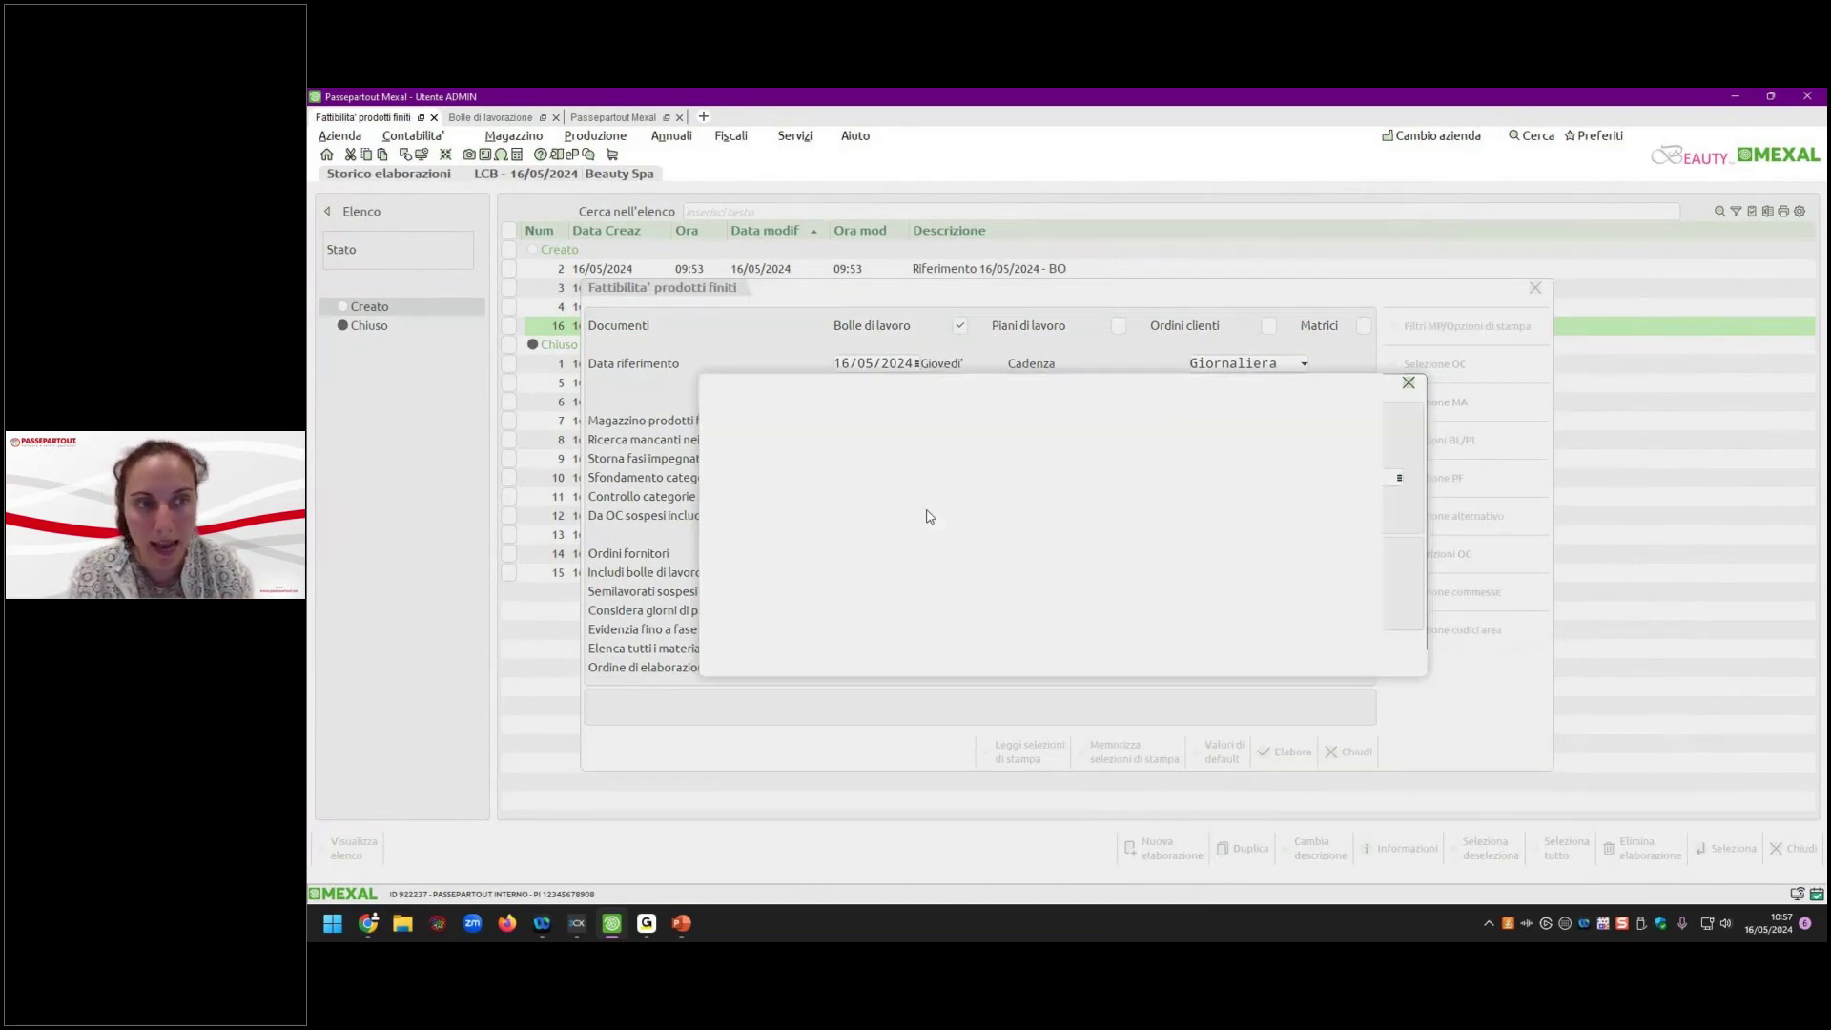
click(1269, 327)
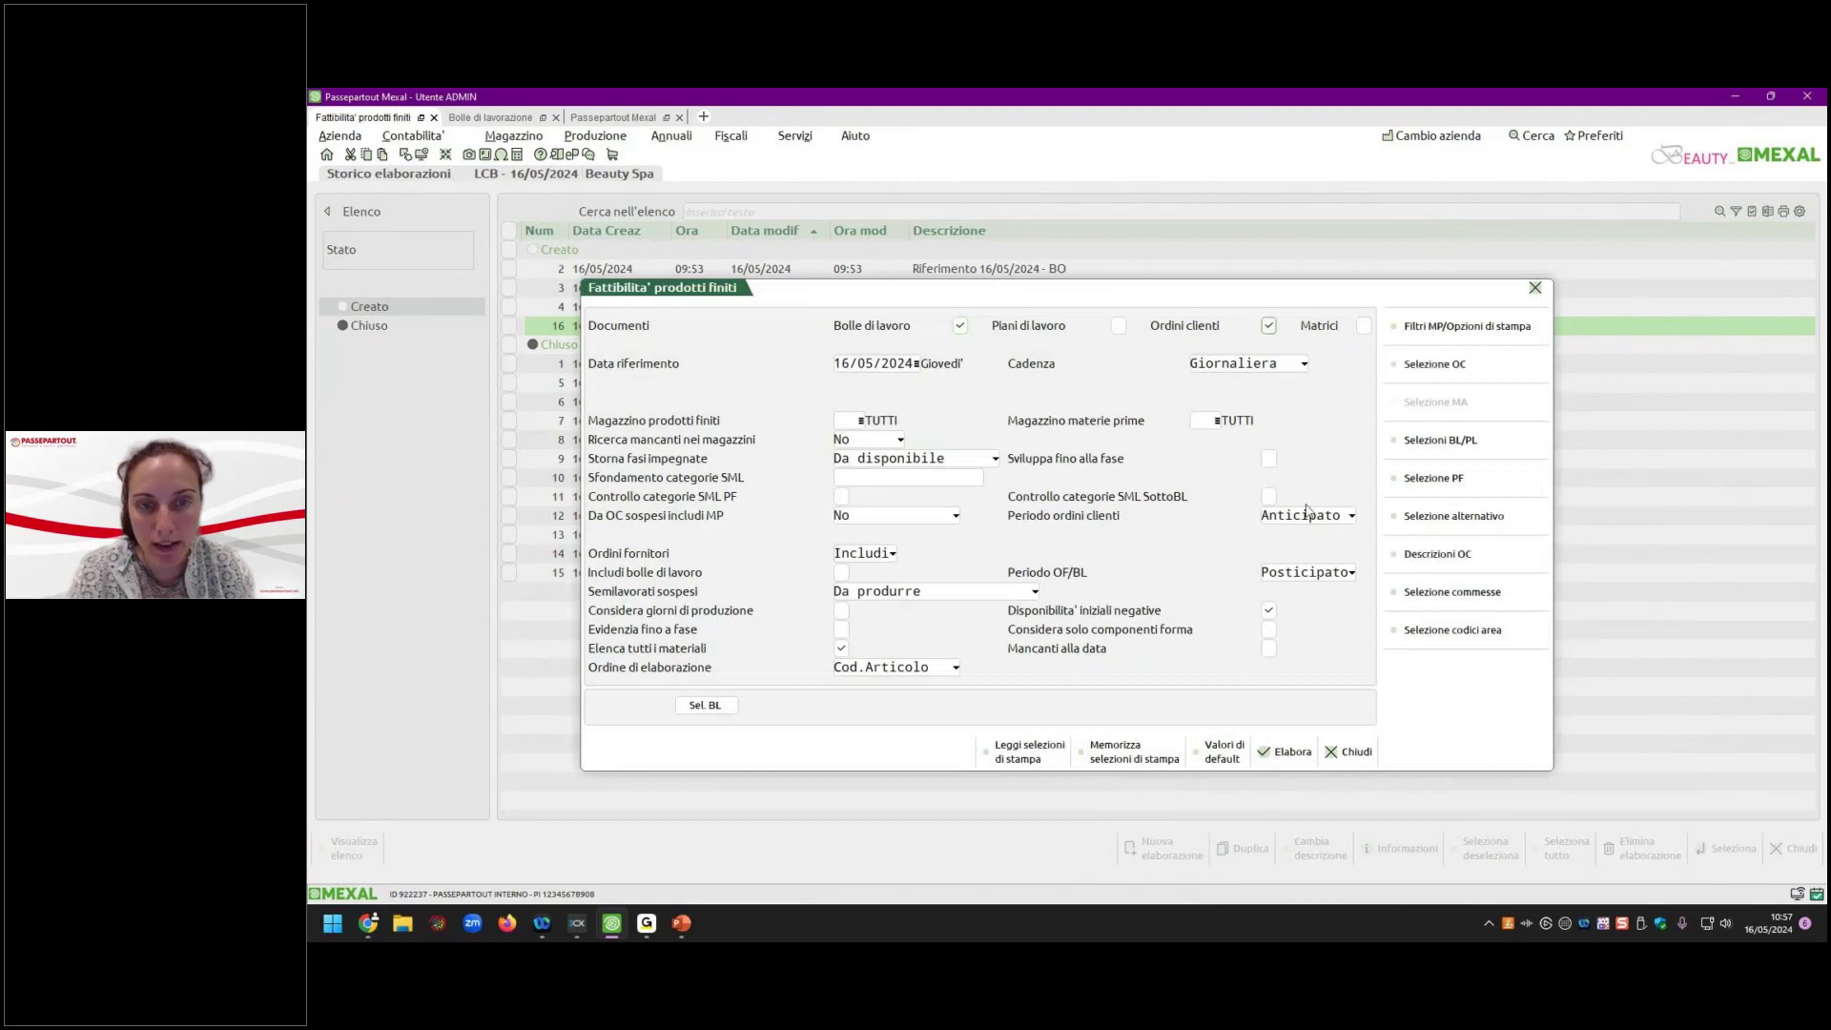
click(1493, 366)
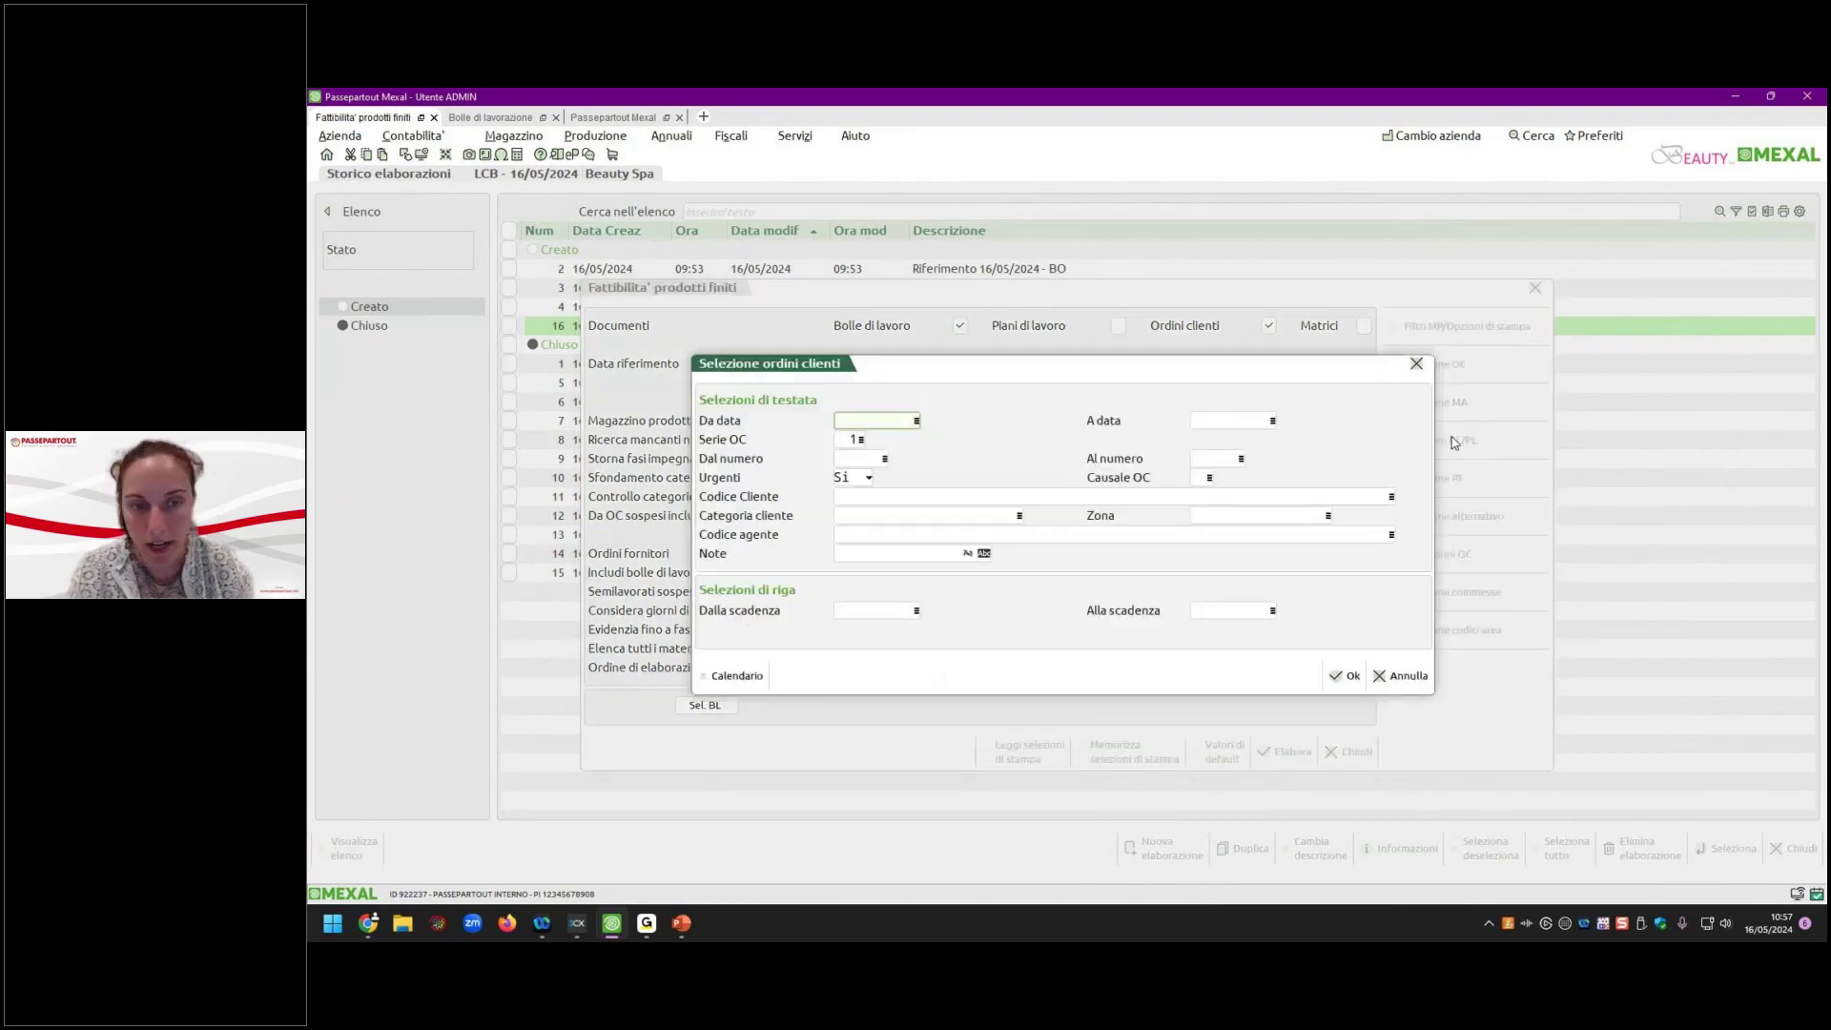
key(Escape)
Process the run with the proposed description and try to select the line of work order 20.
click(1290, 752)
click(1348, 564)
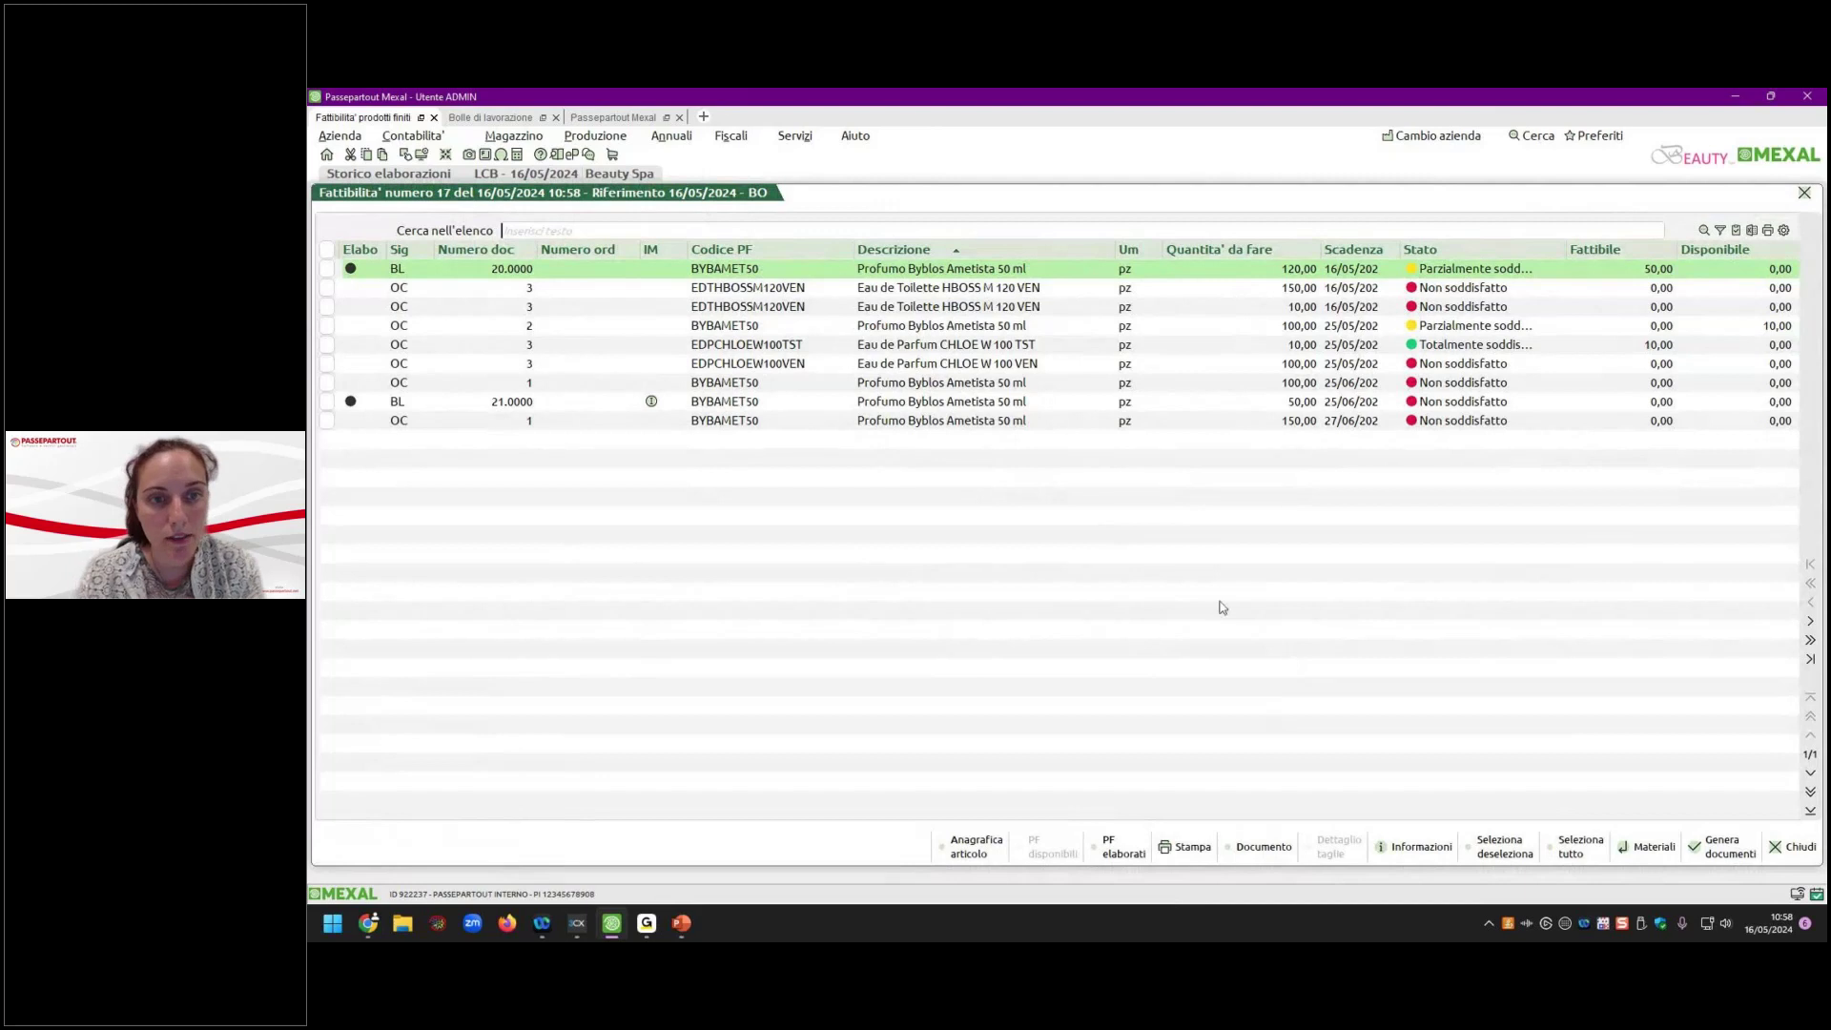
click(327, 270)
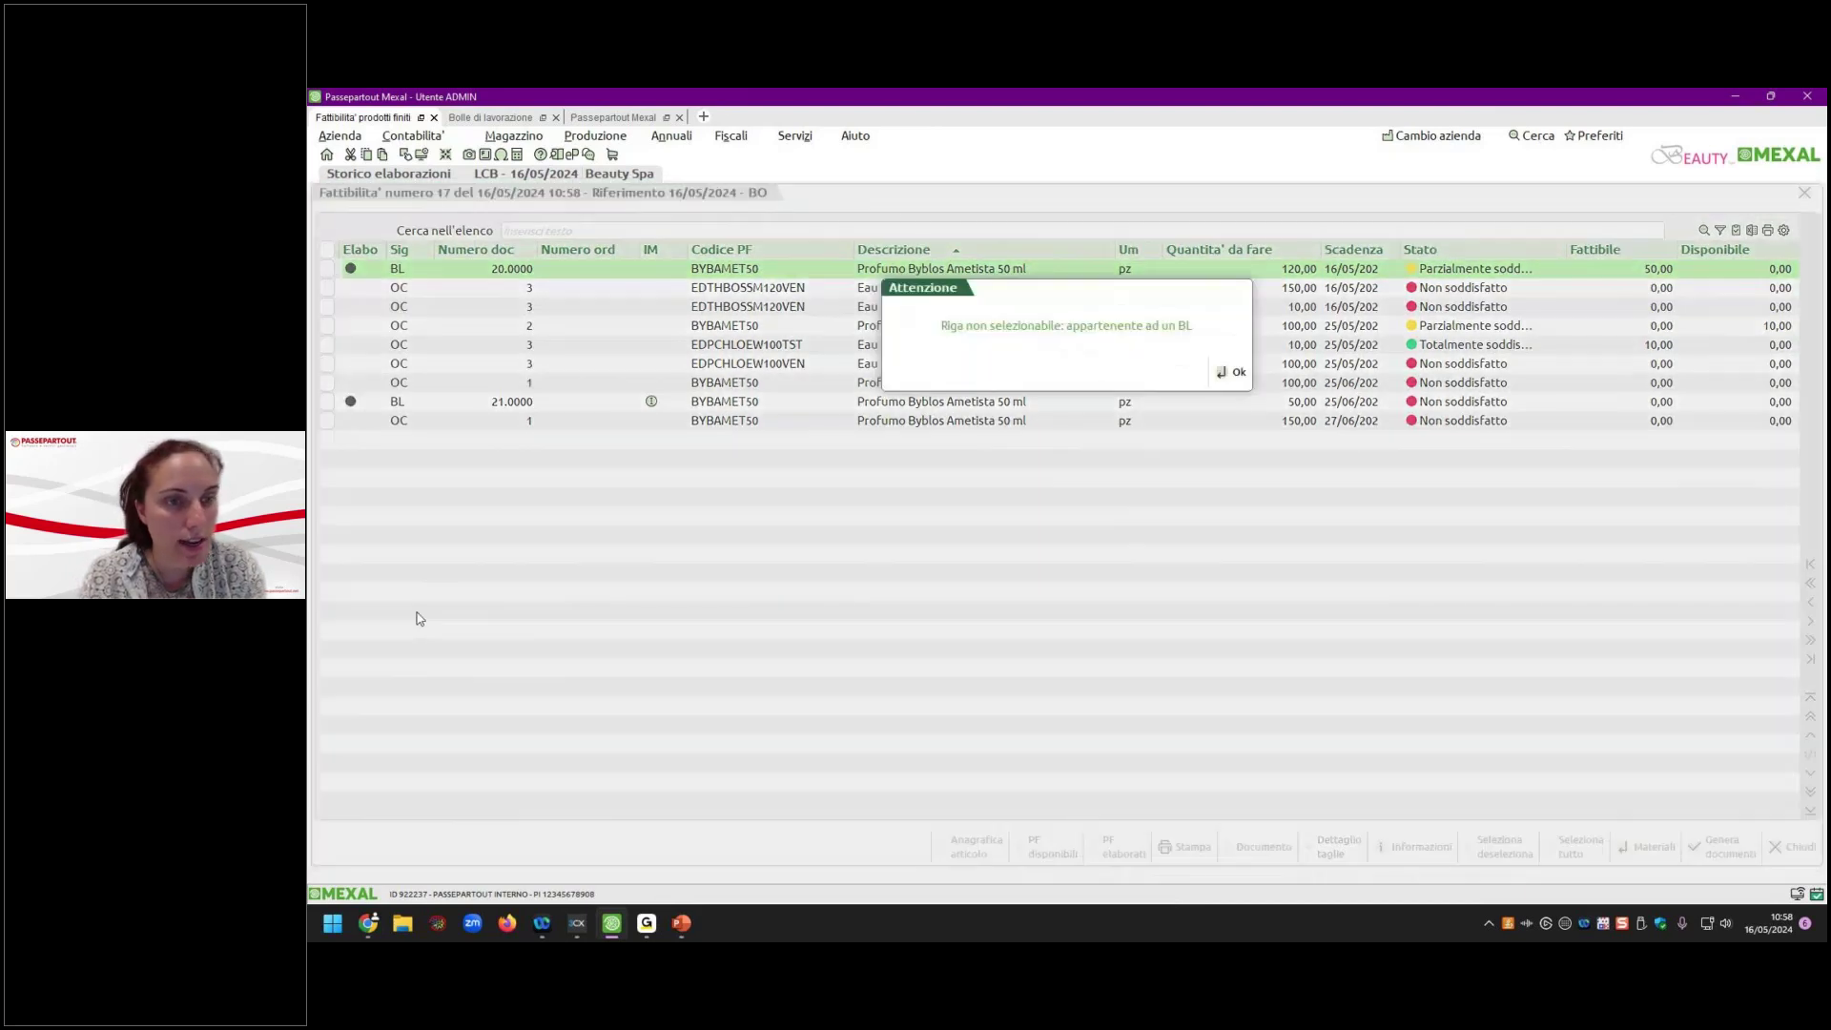
click(1238, 373)
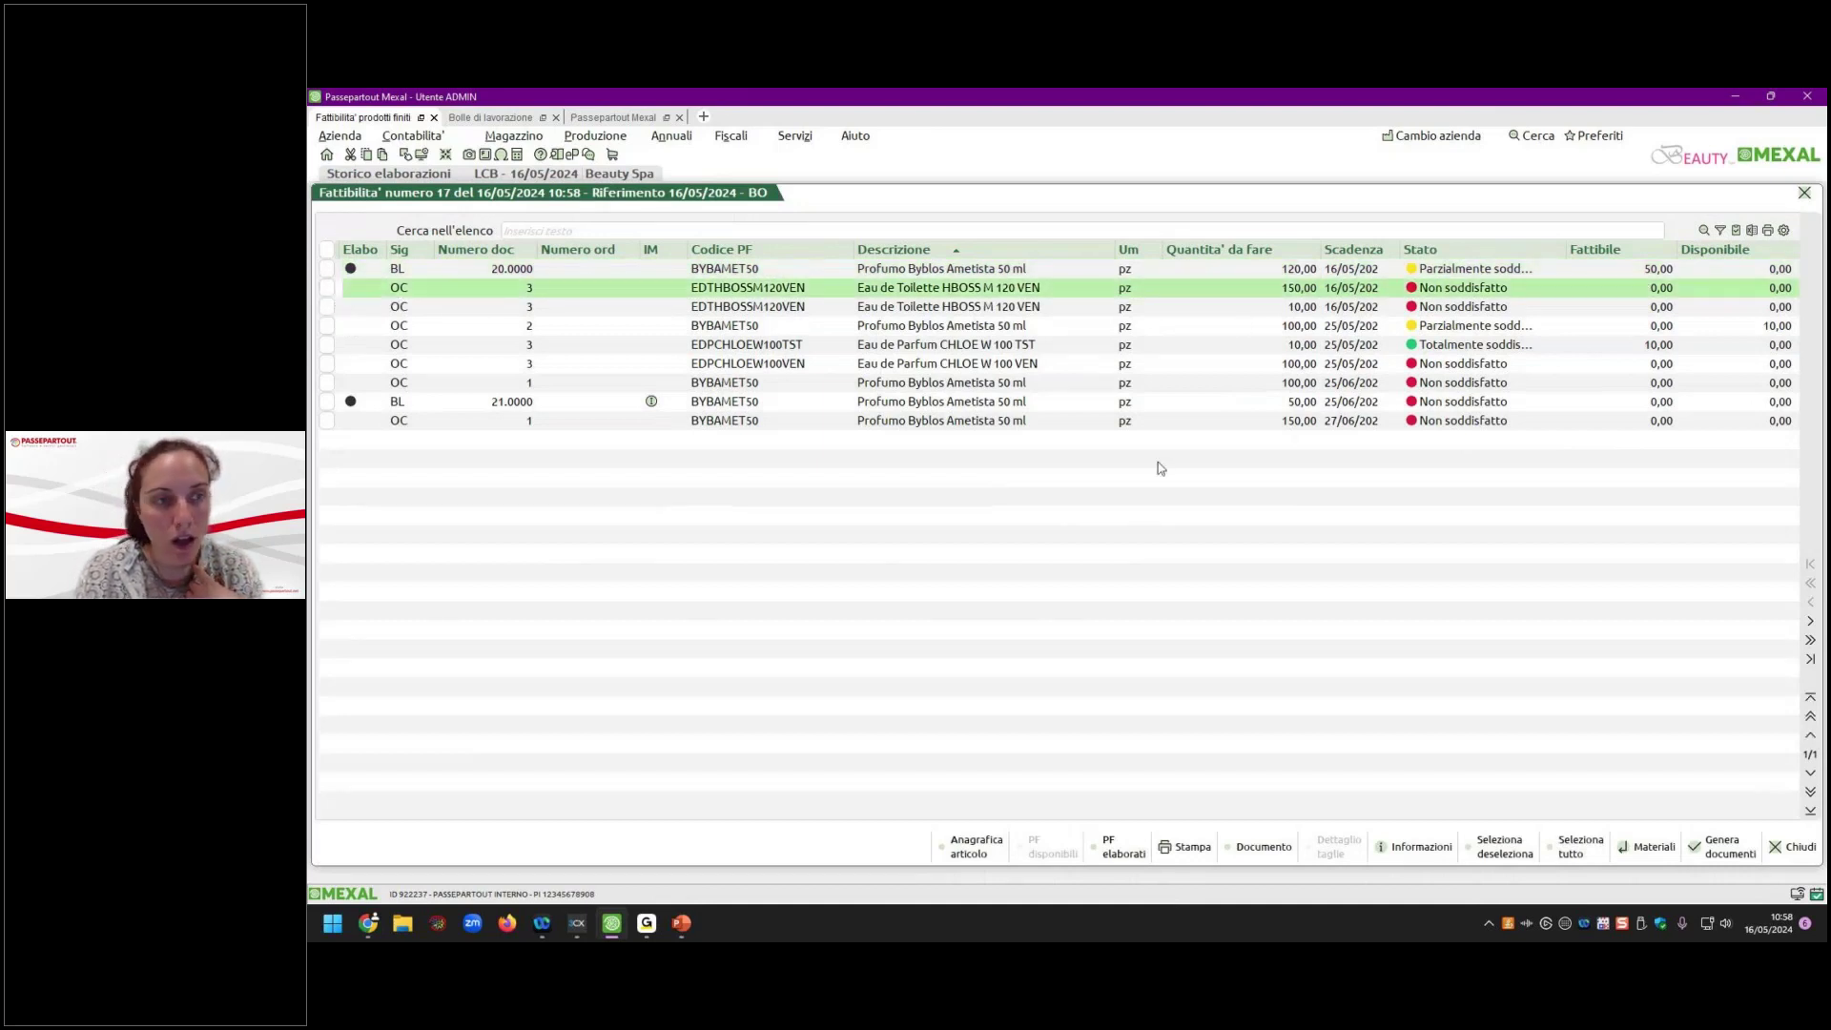
Go through the result lines to customer order 2 and view its available finished product.
key(Down)
key(Down)
key(Down)
key(Up)
key(Up)
key(Up)
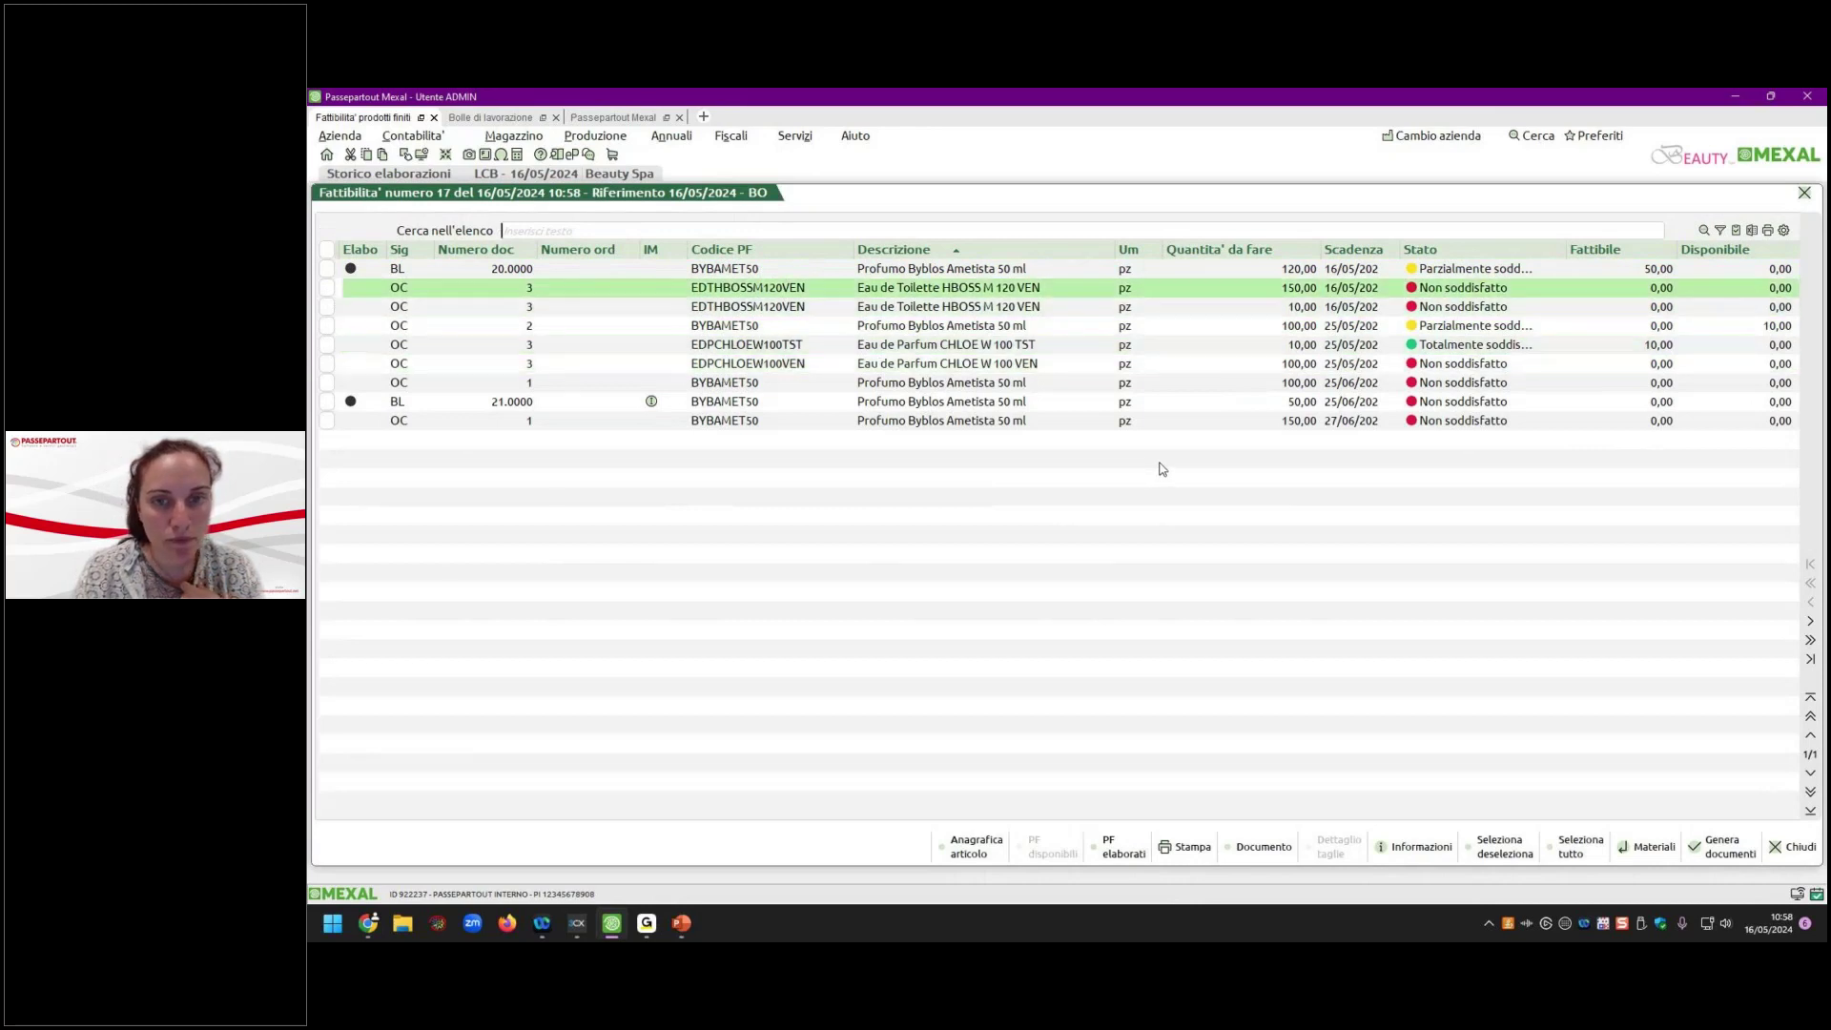
key(Up)
key(Down)
key(Down)
key(Down)
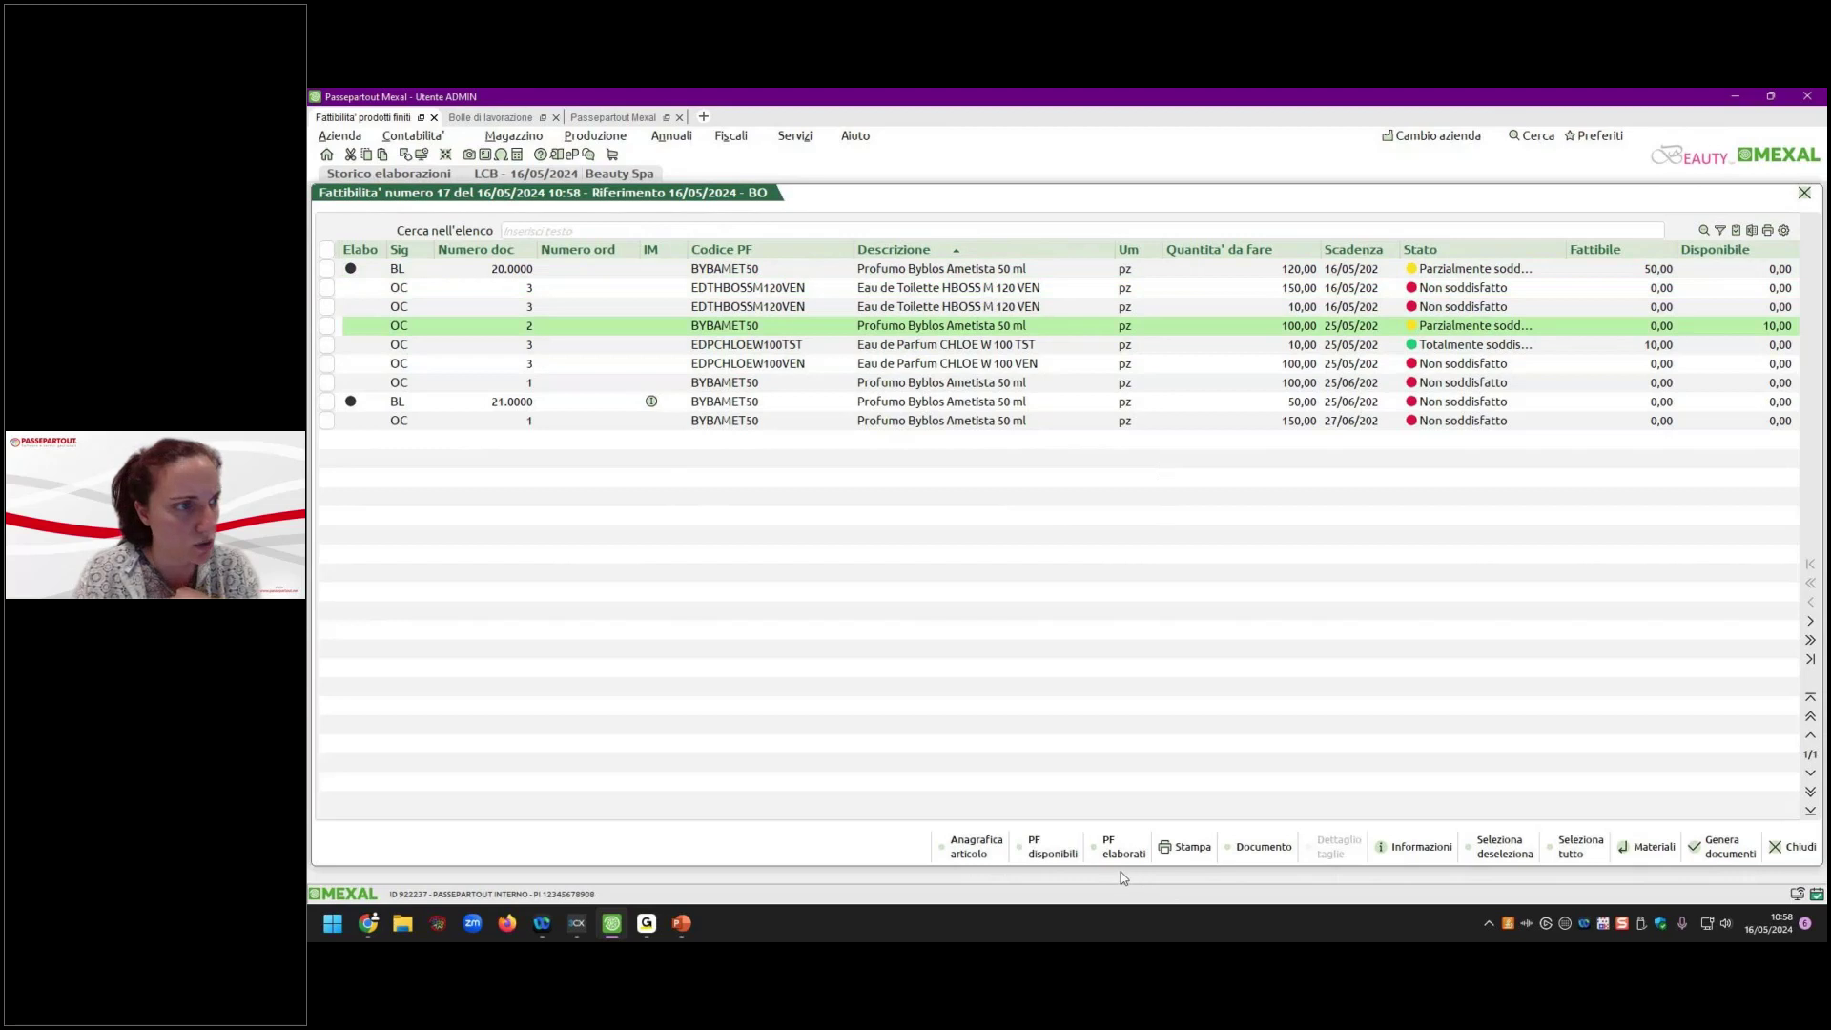
click(1049, 852)
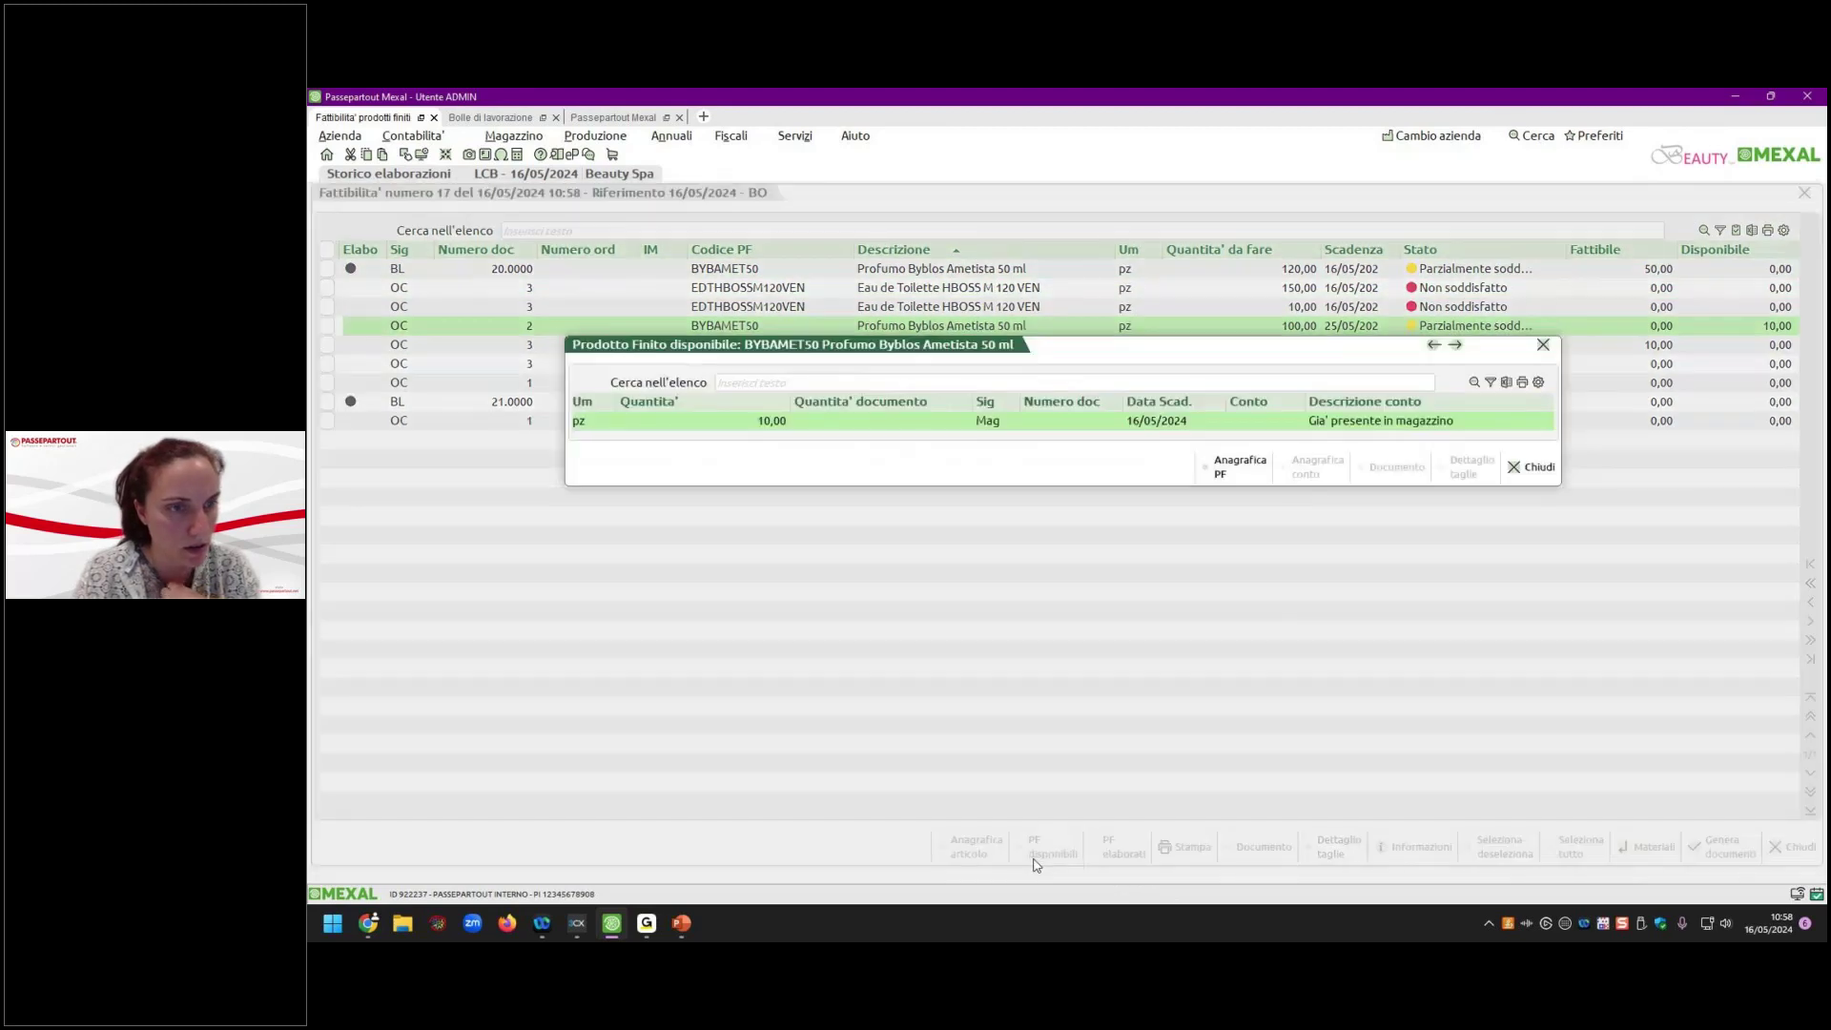
click(1531, 466)
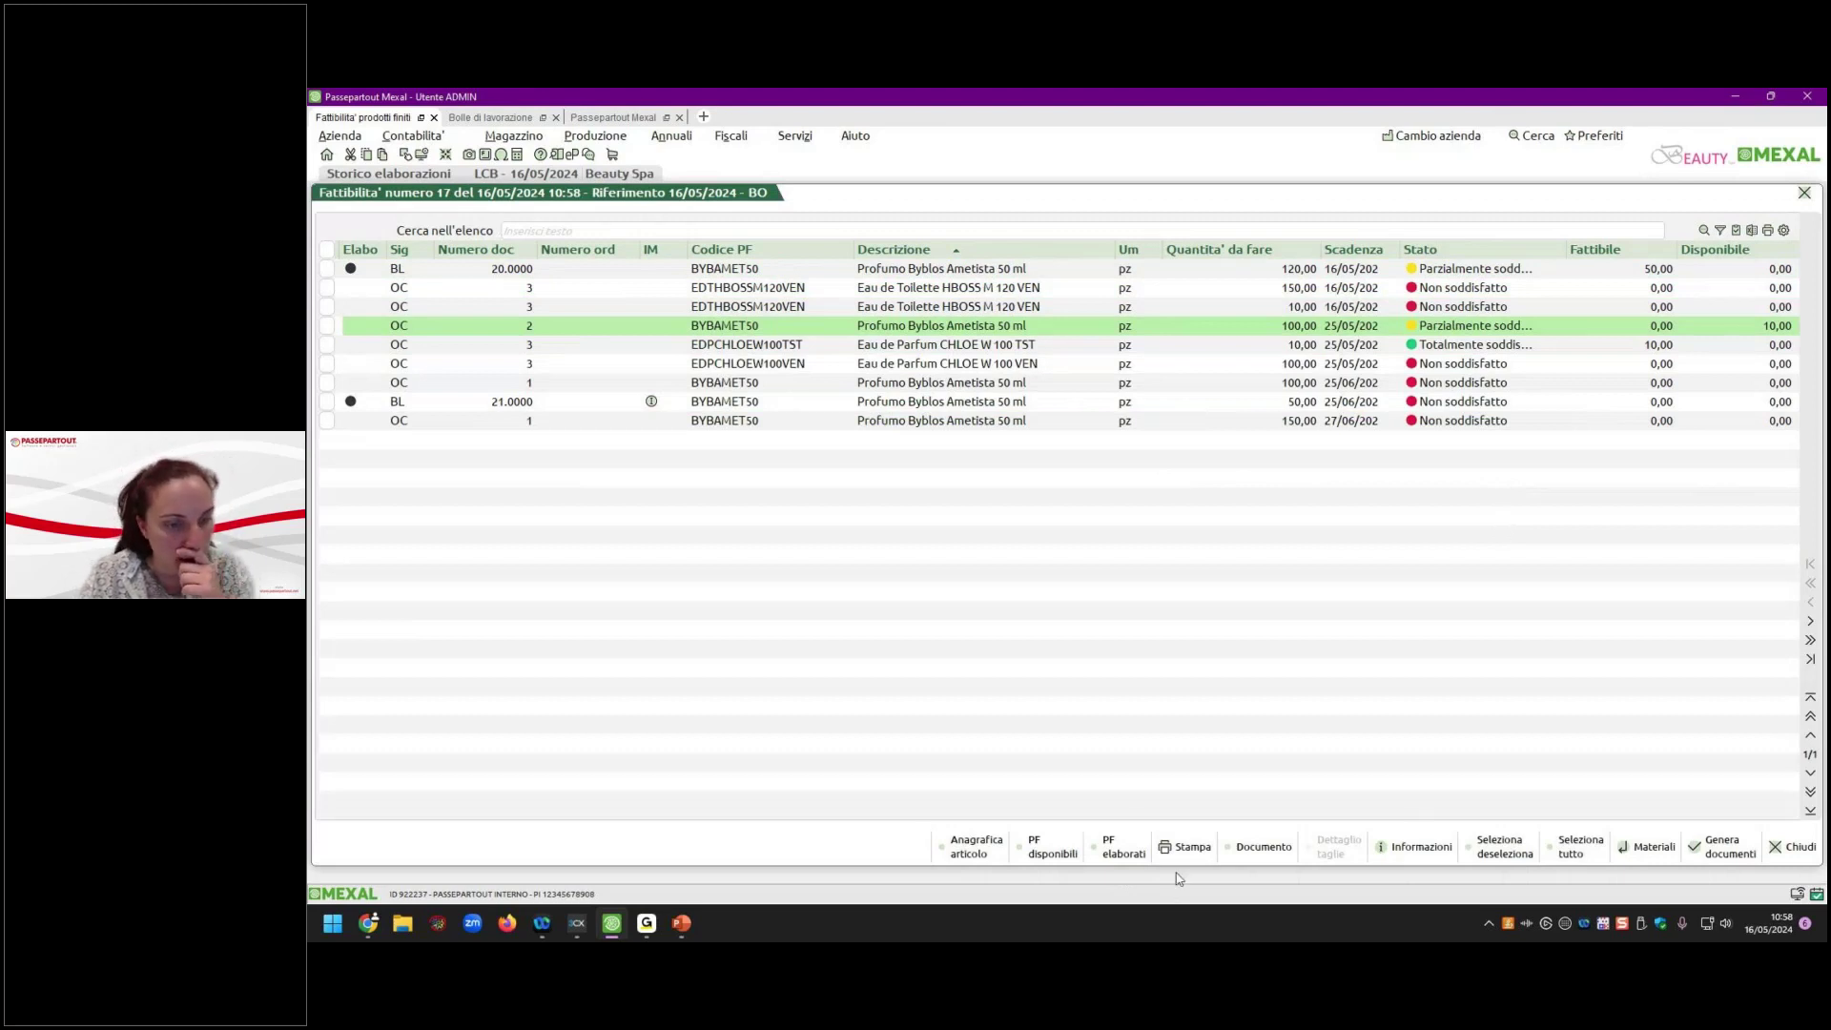
View the processed finished products of the run and the BYBAMET50 item record, closing both.
click(1125, 852)
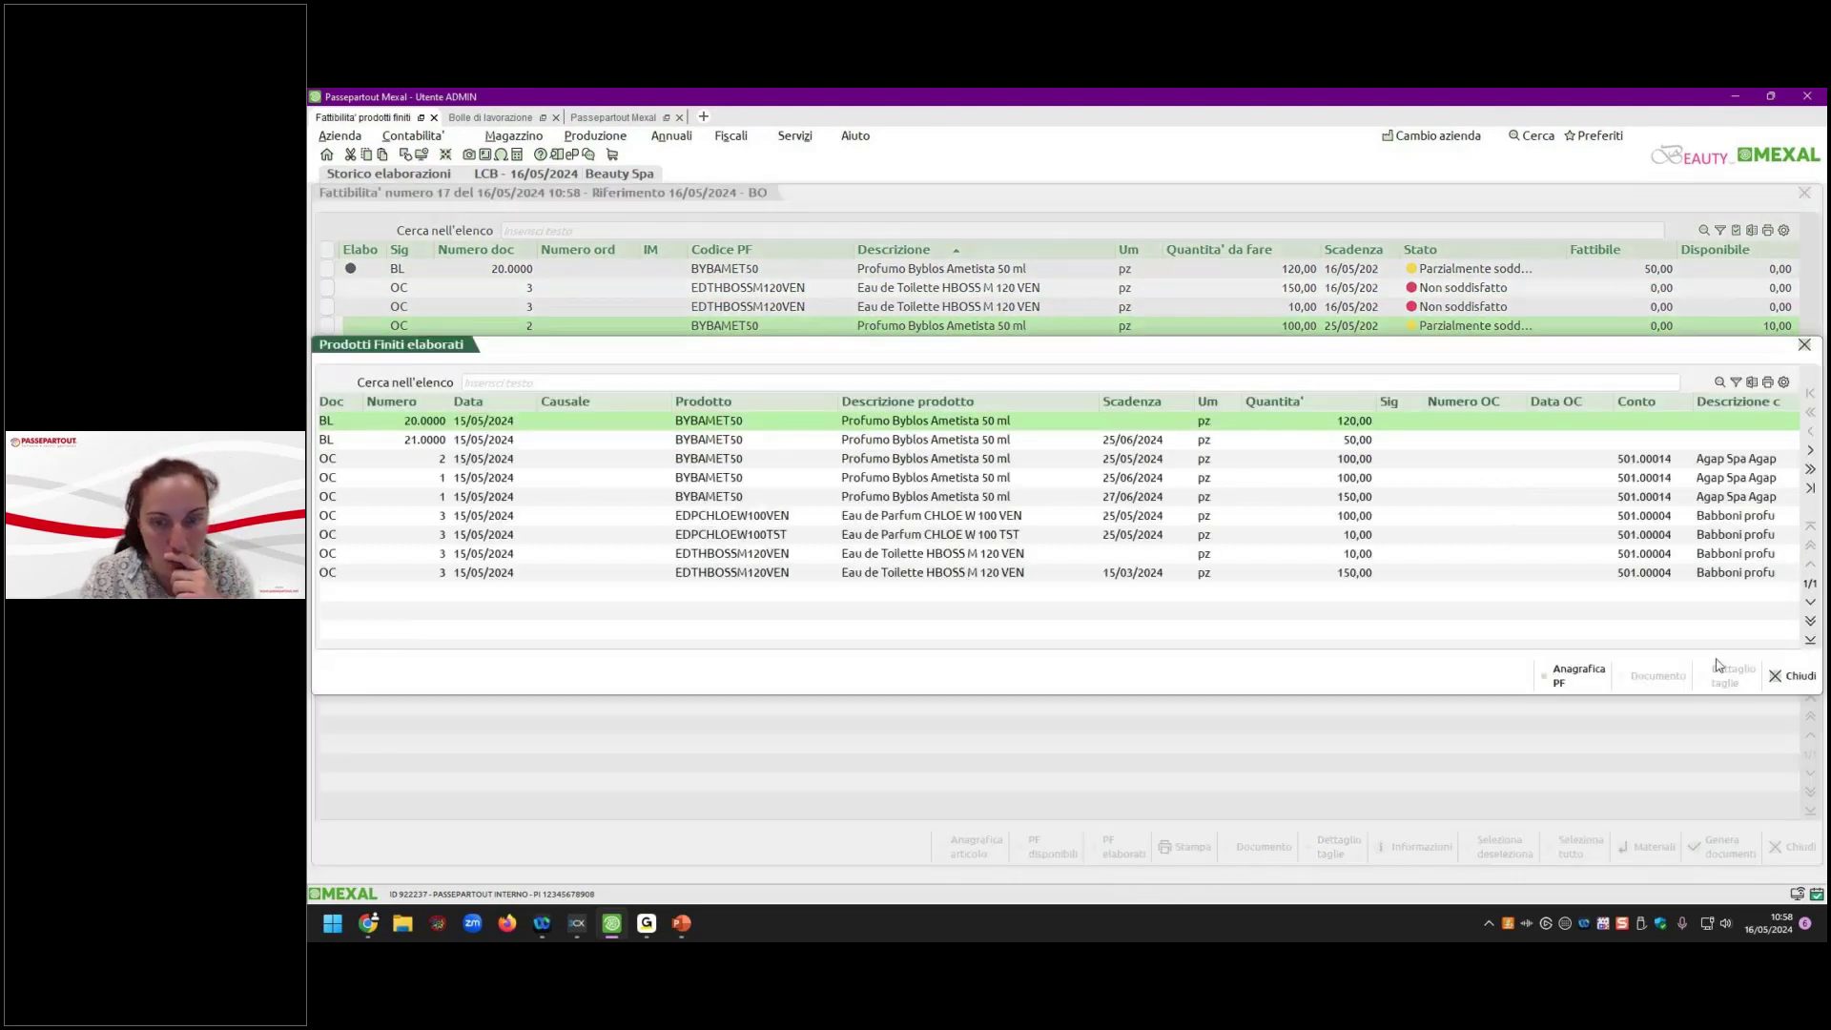
click(1579, 670)
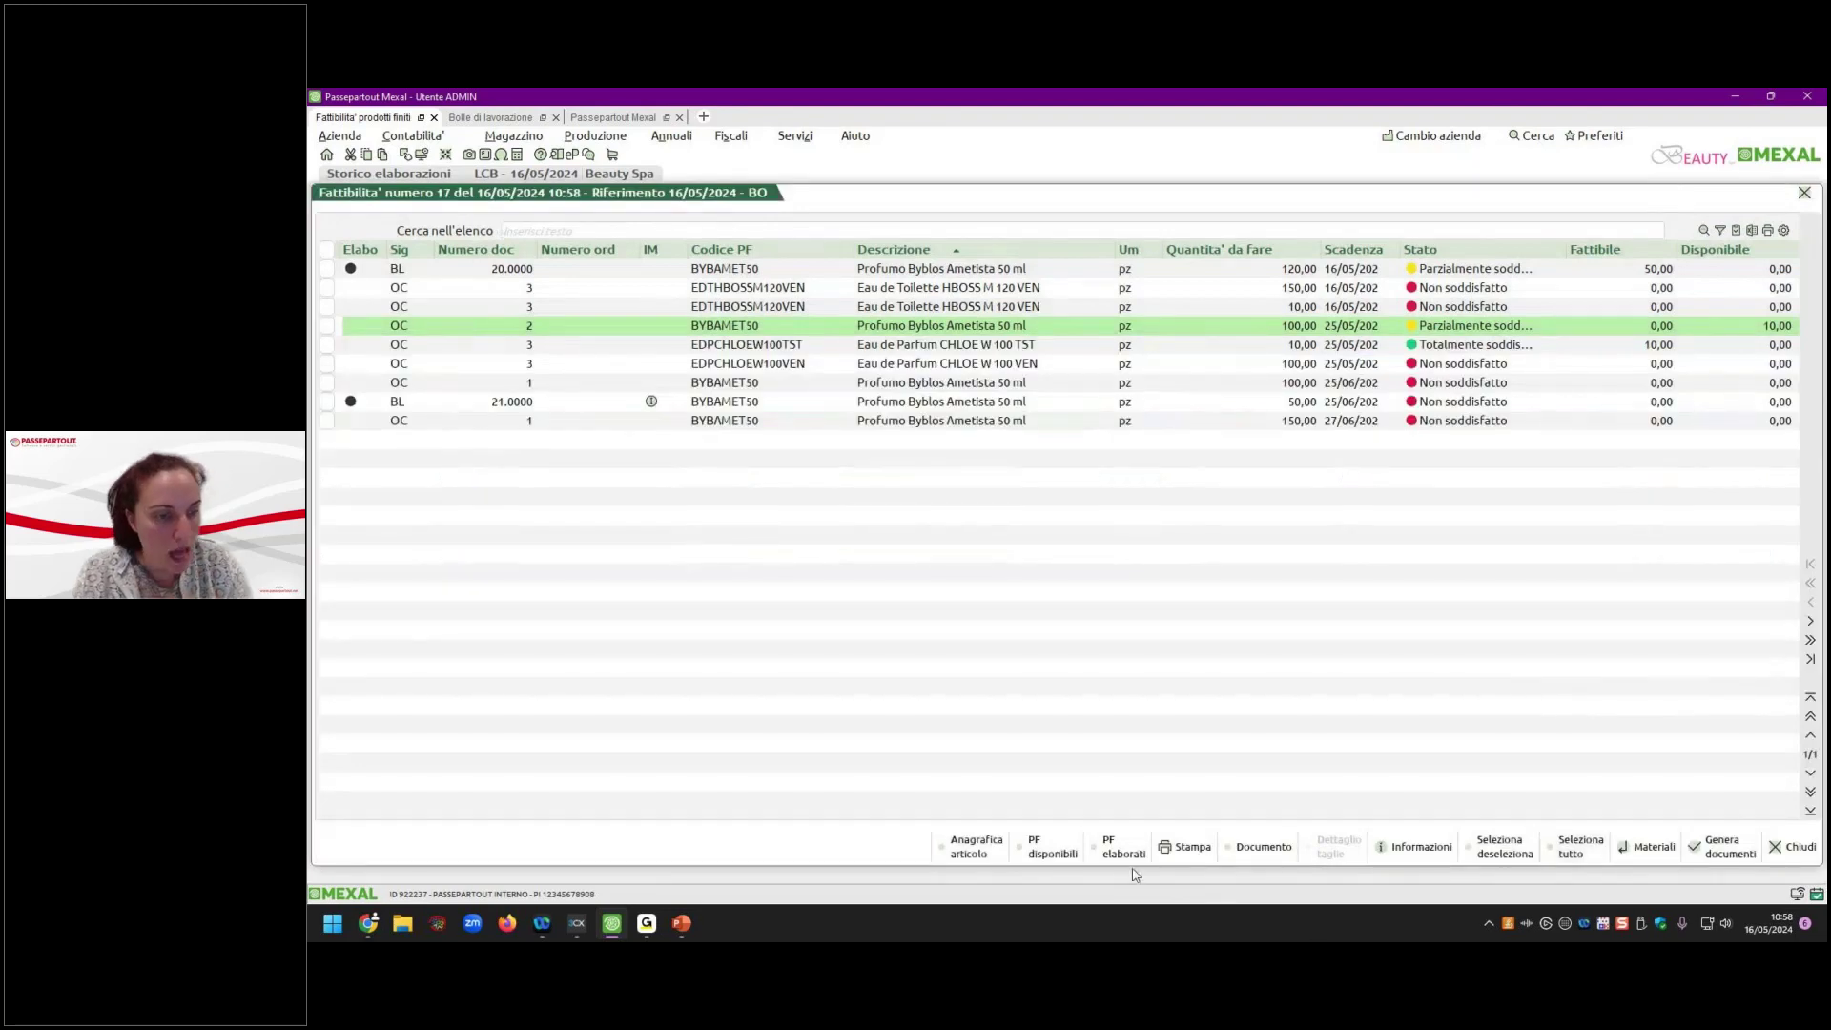
click(975, 848)
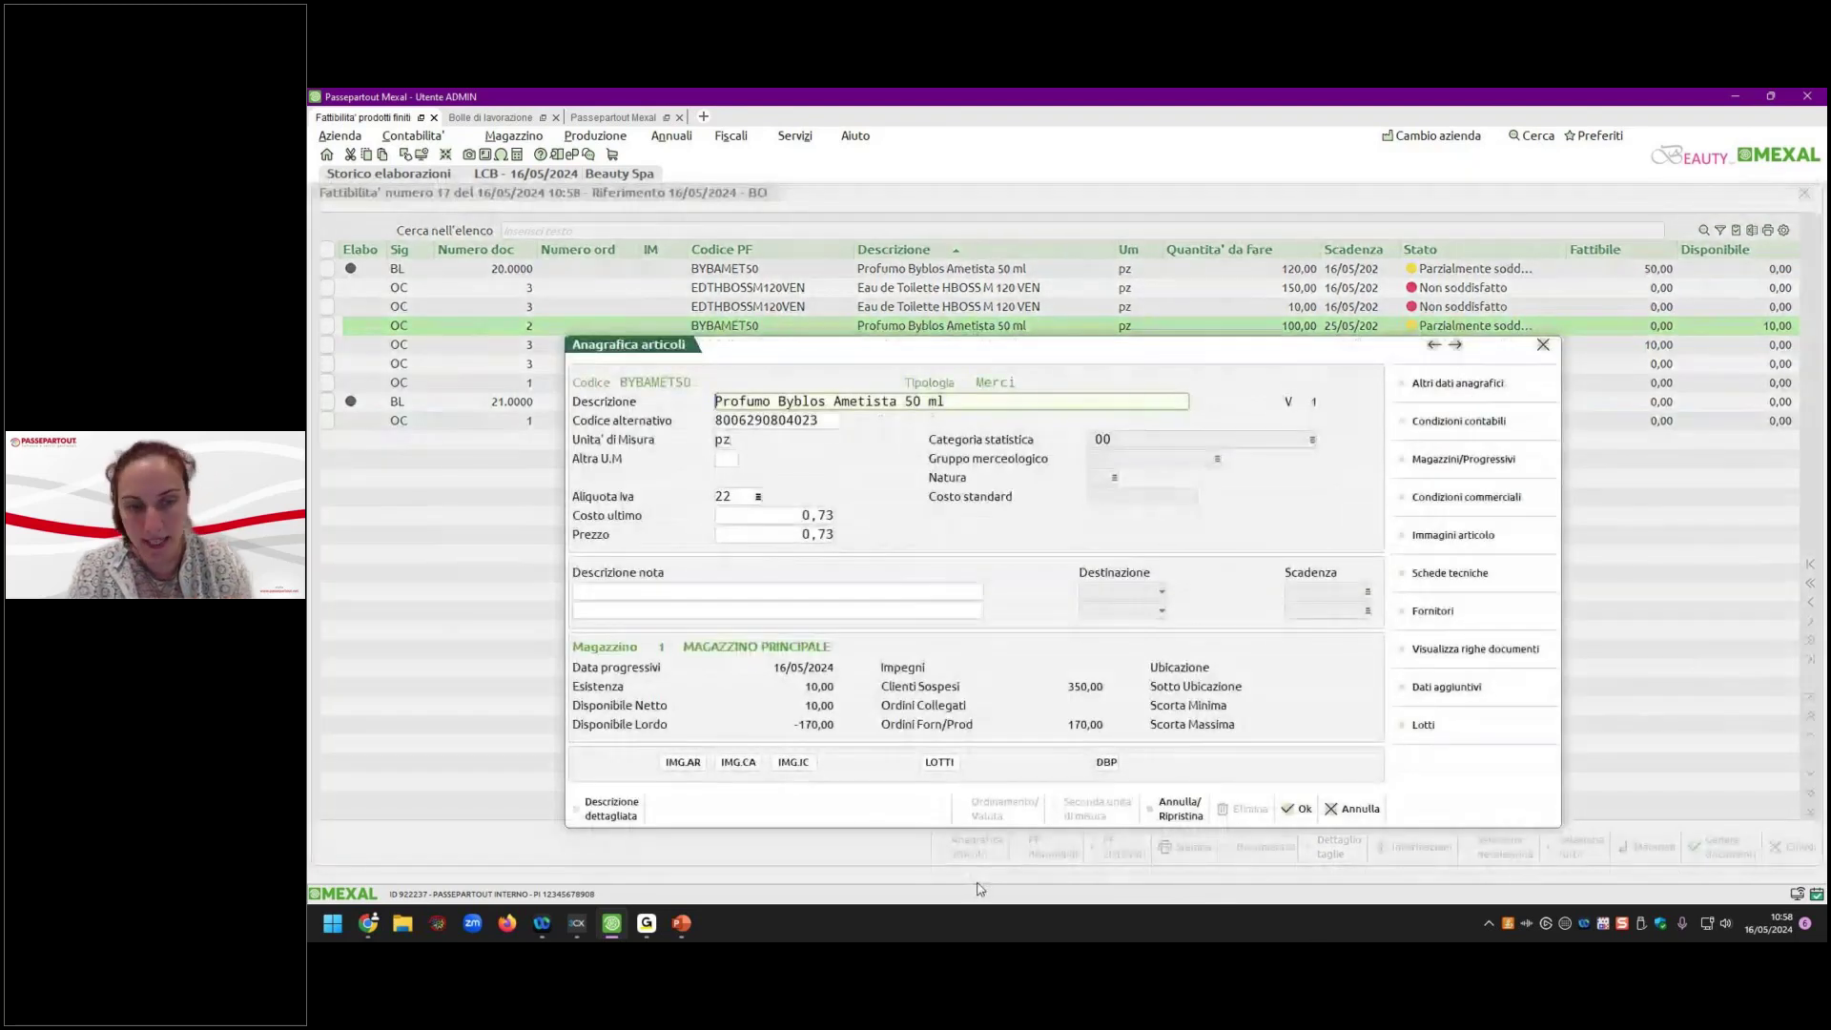
key(Escape)
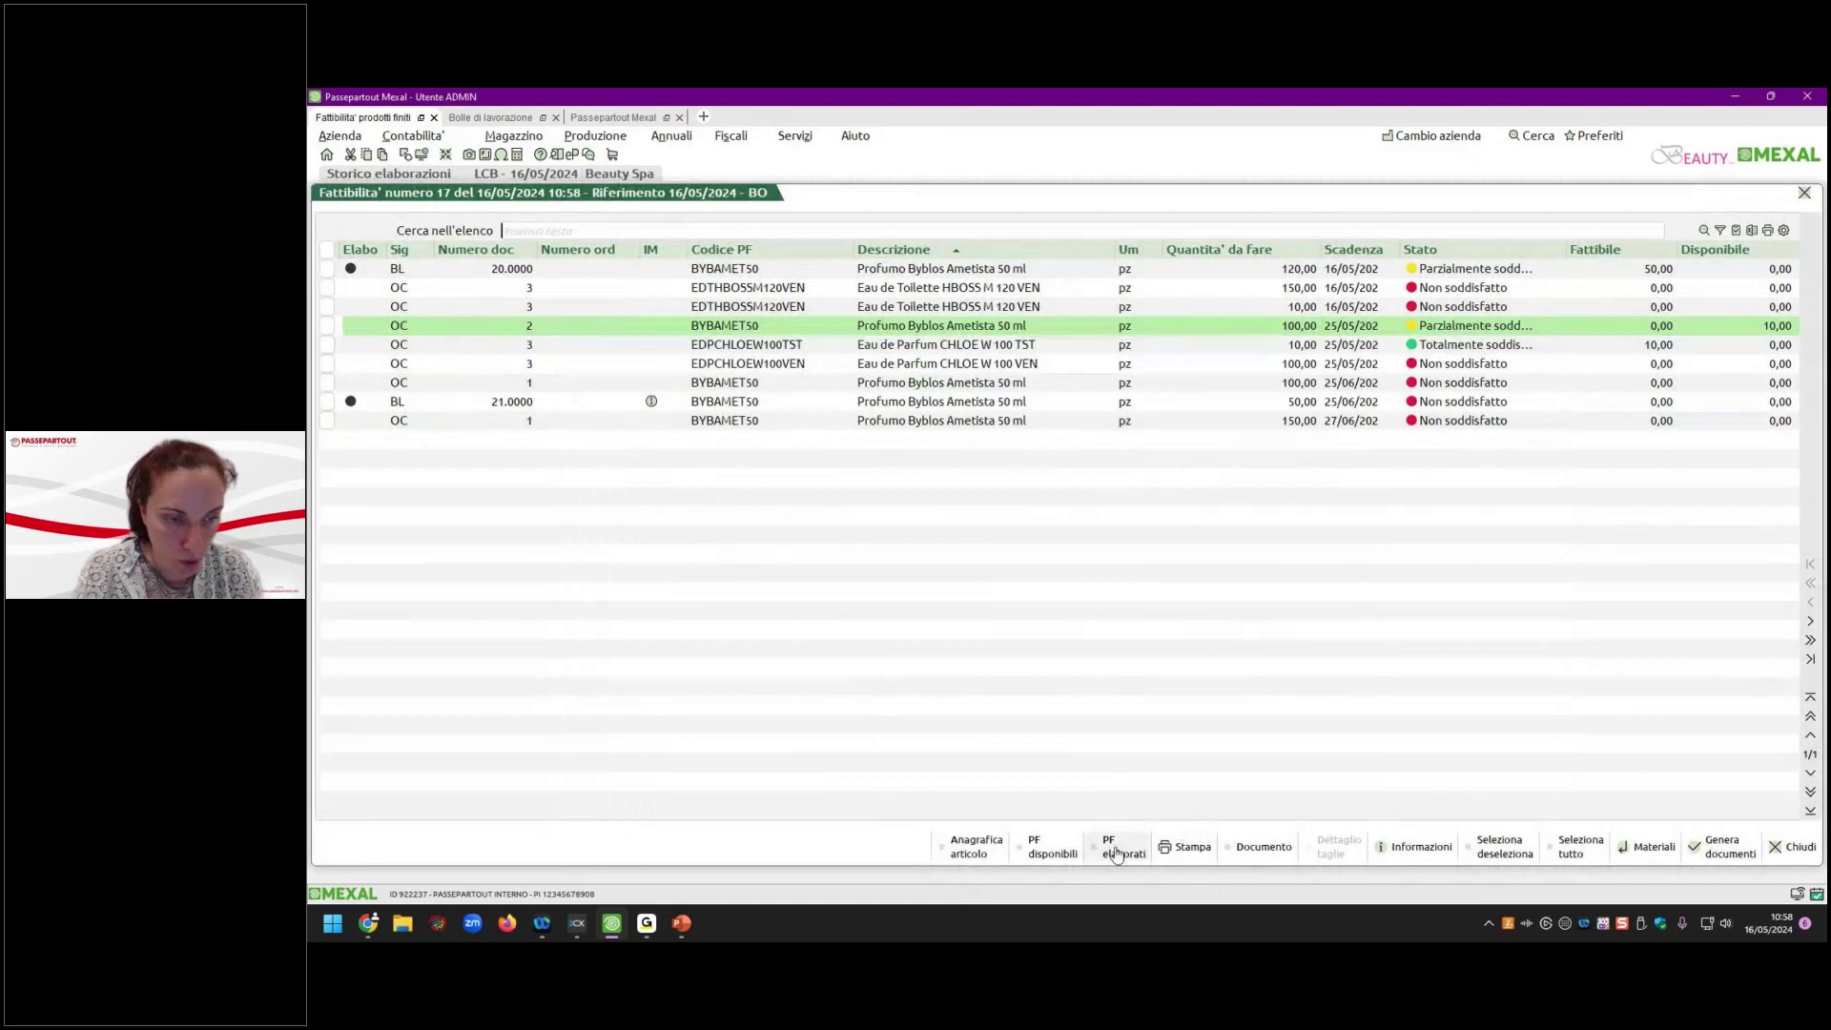
Check the available BYBAMET50 finished product again and examine the EDTHBOSSM120VEN line among the processed finished products.
click(1049, 860)
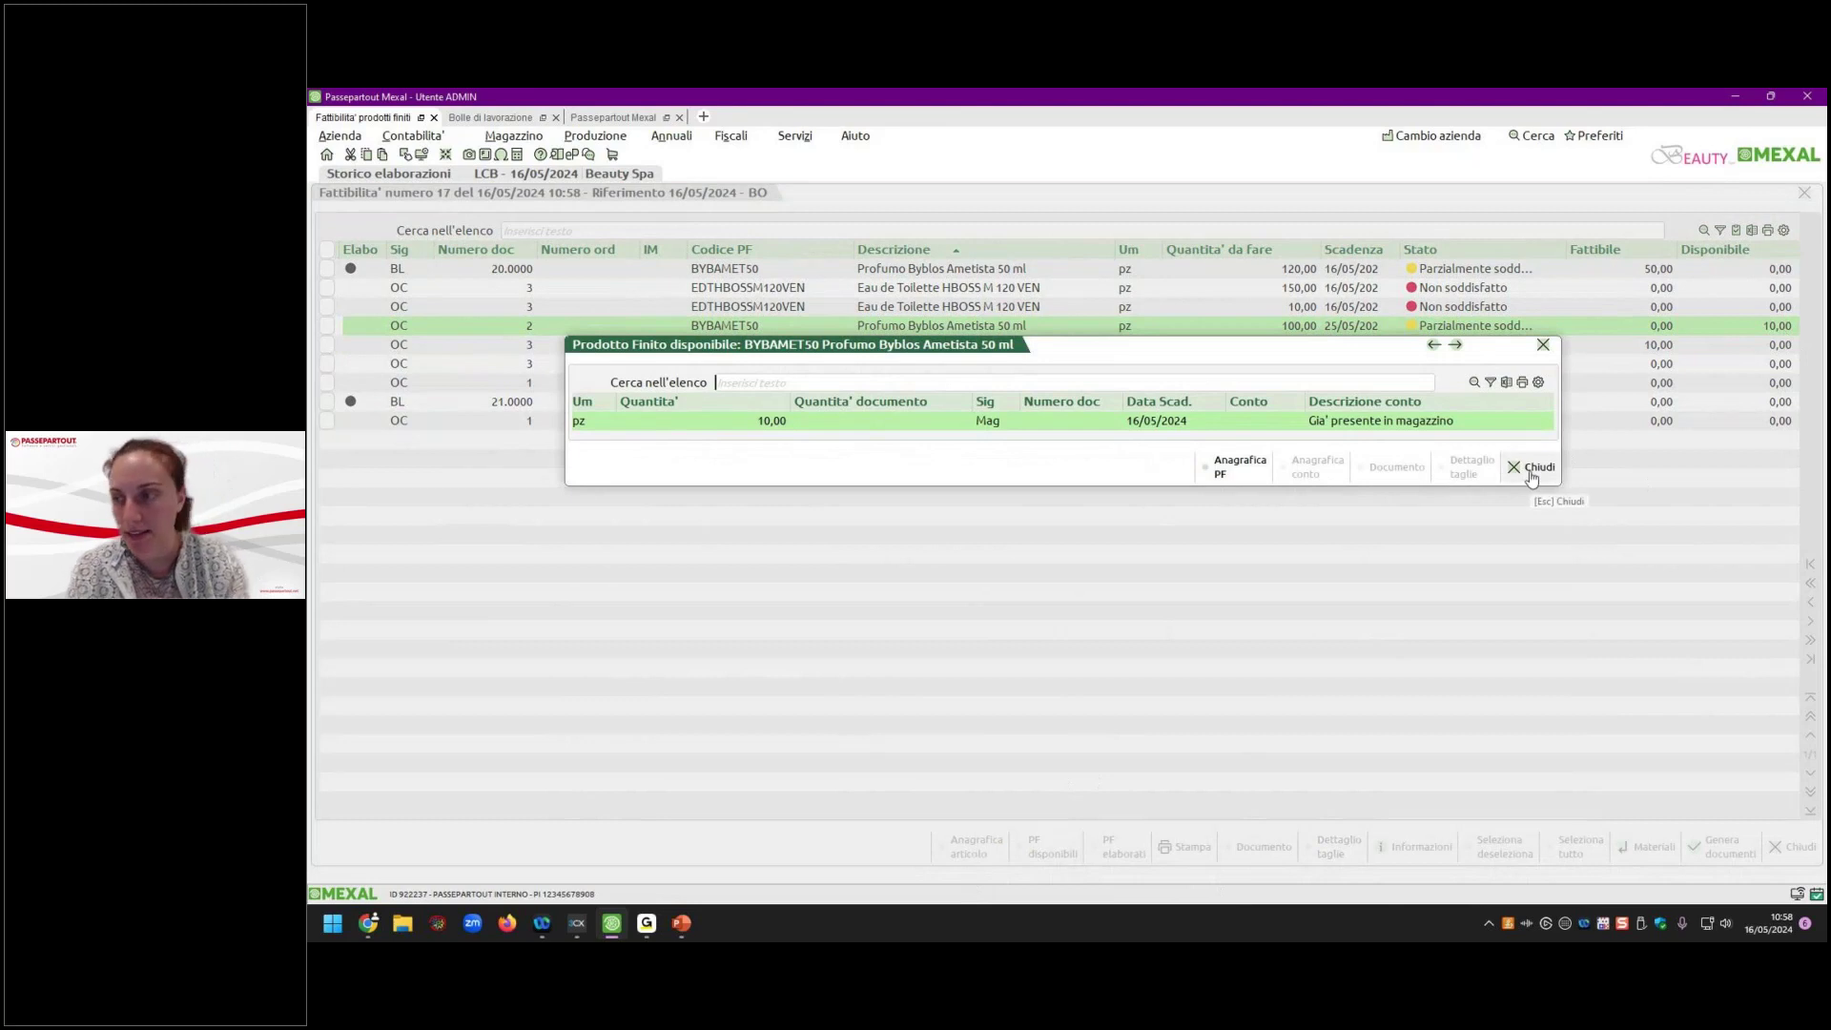
click(1532, 467)
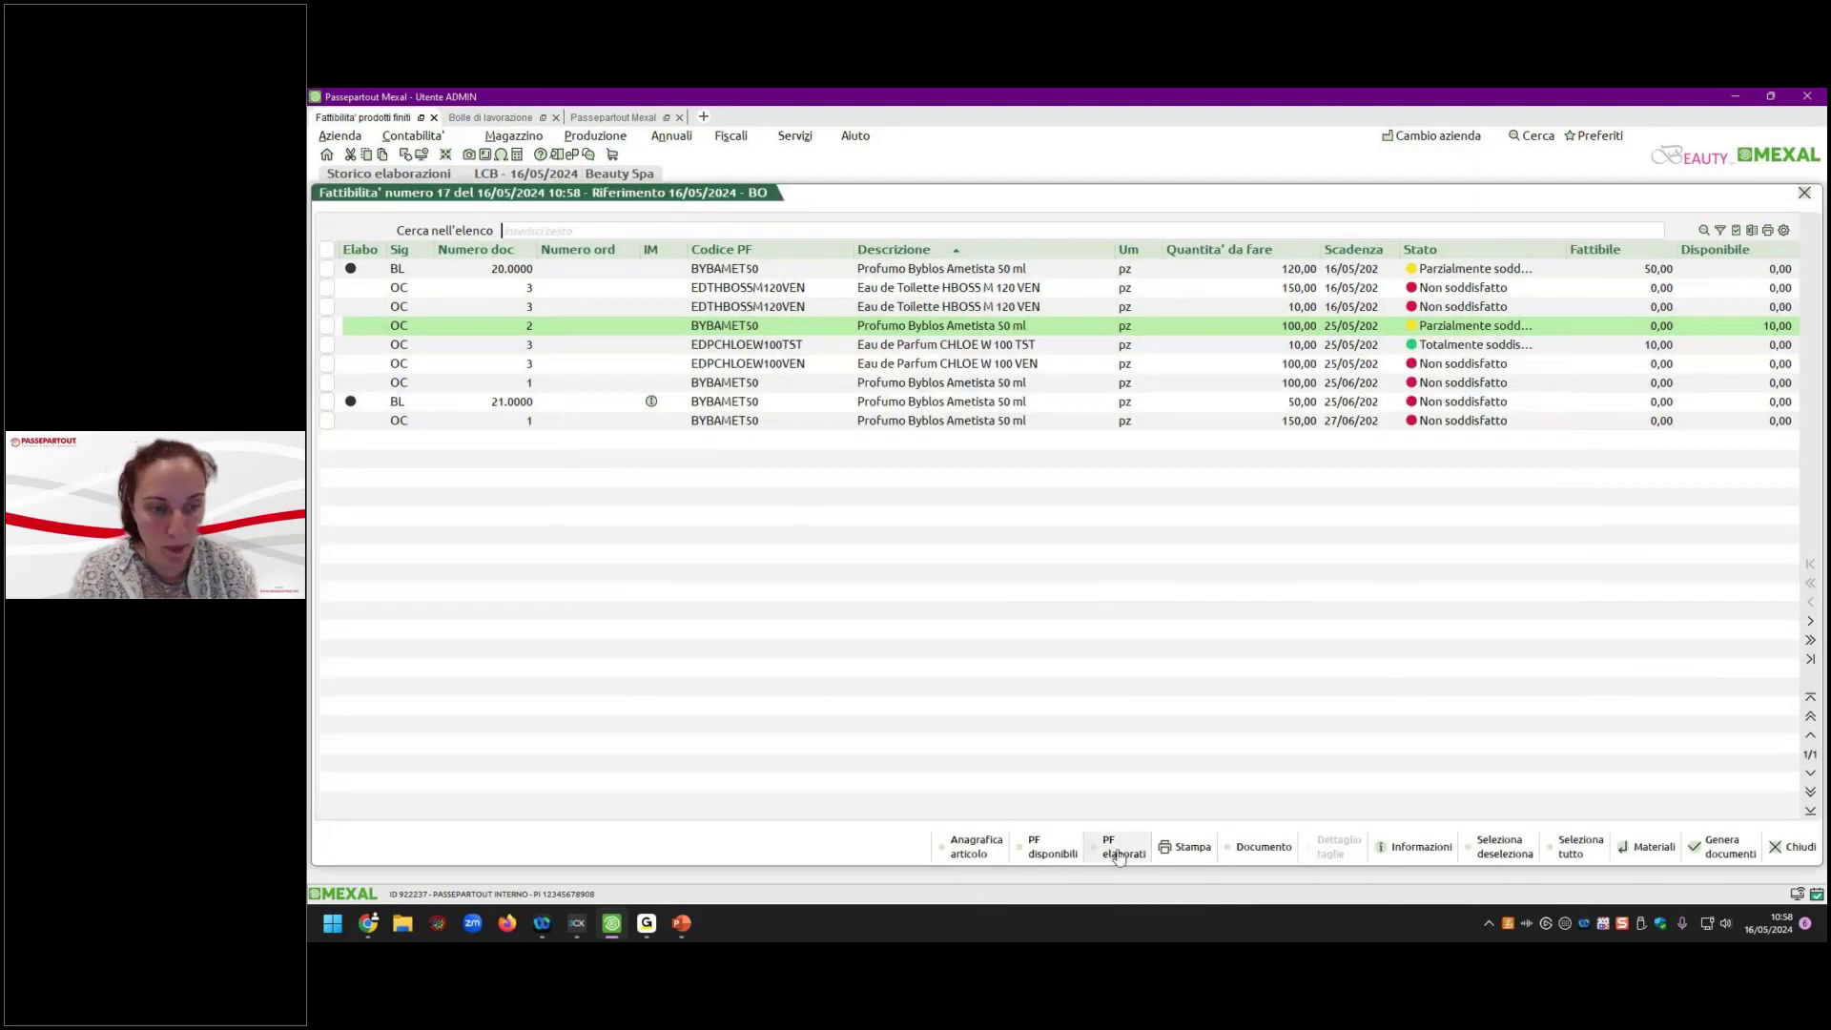
click(1121, 848)
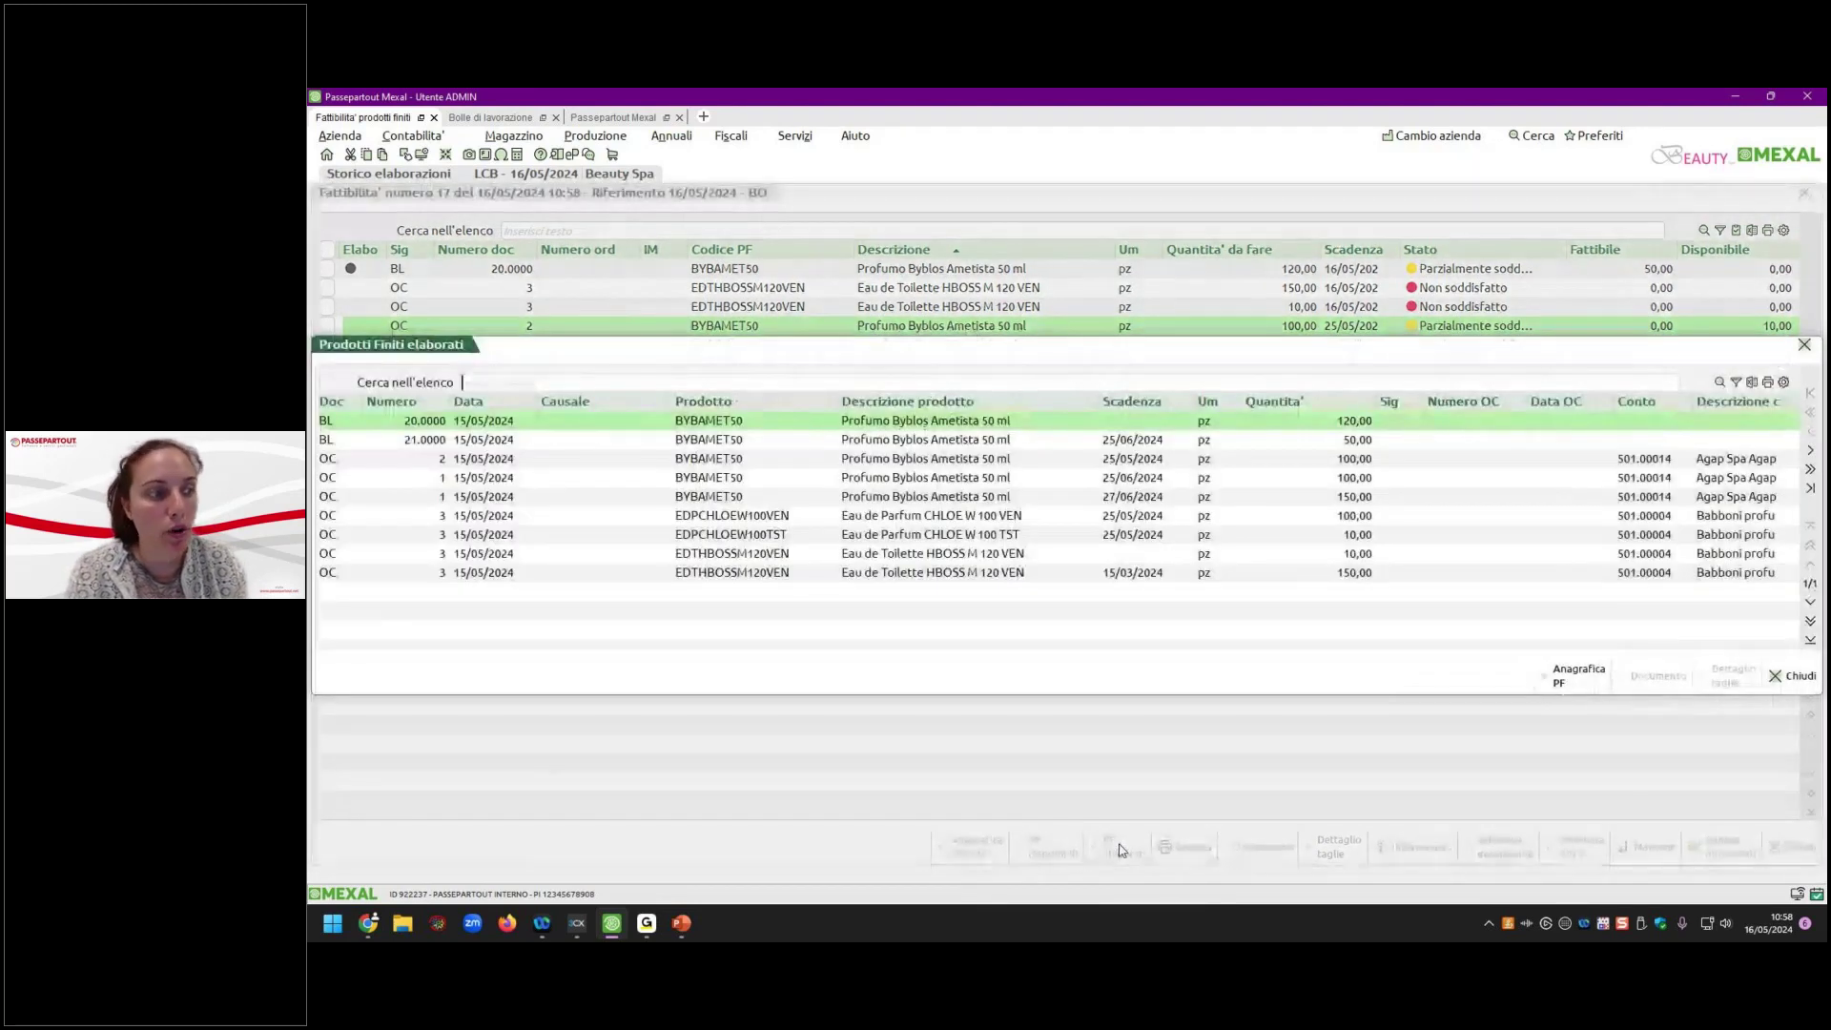
click(782, 572)
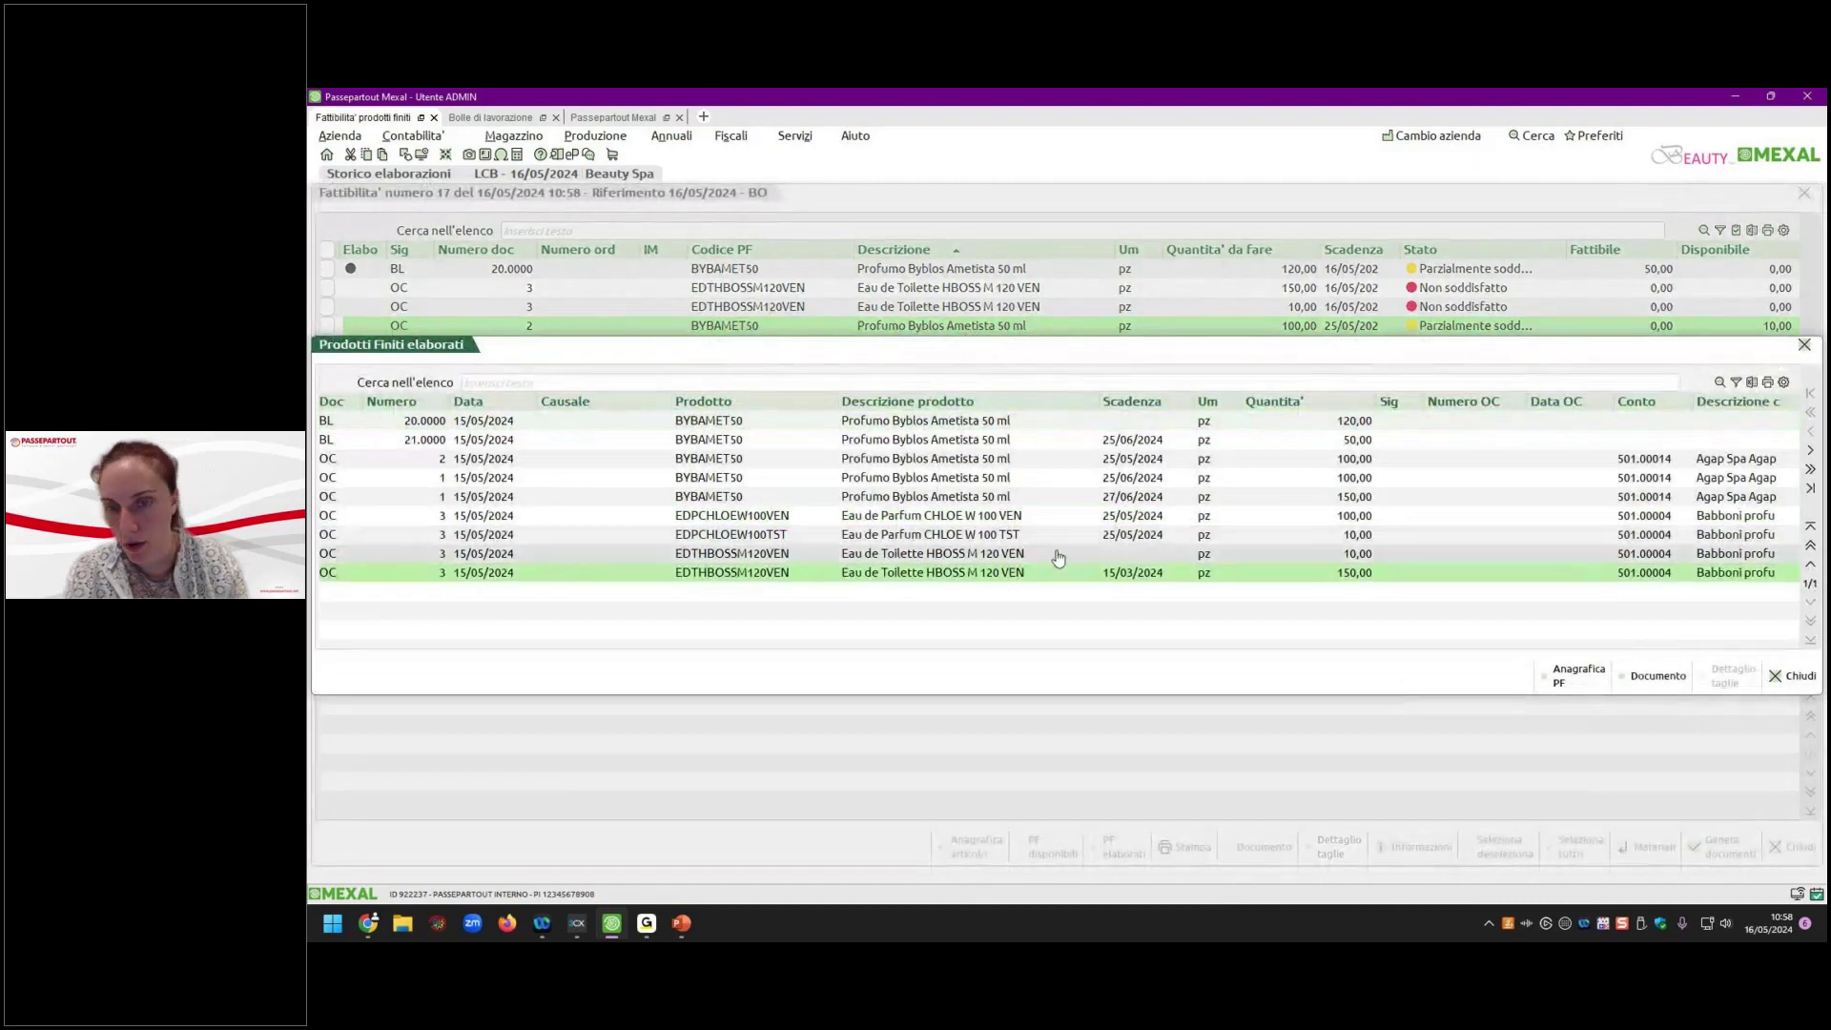
click(1793, 678)
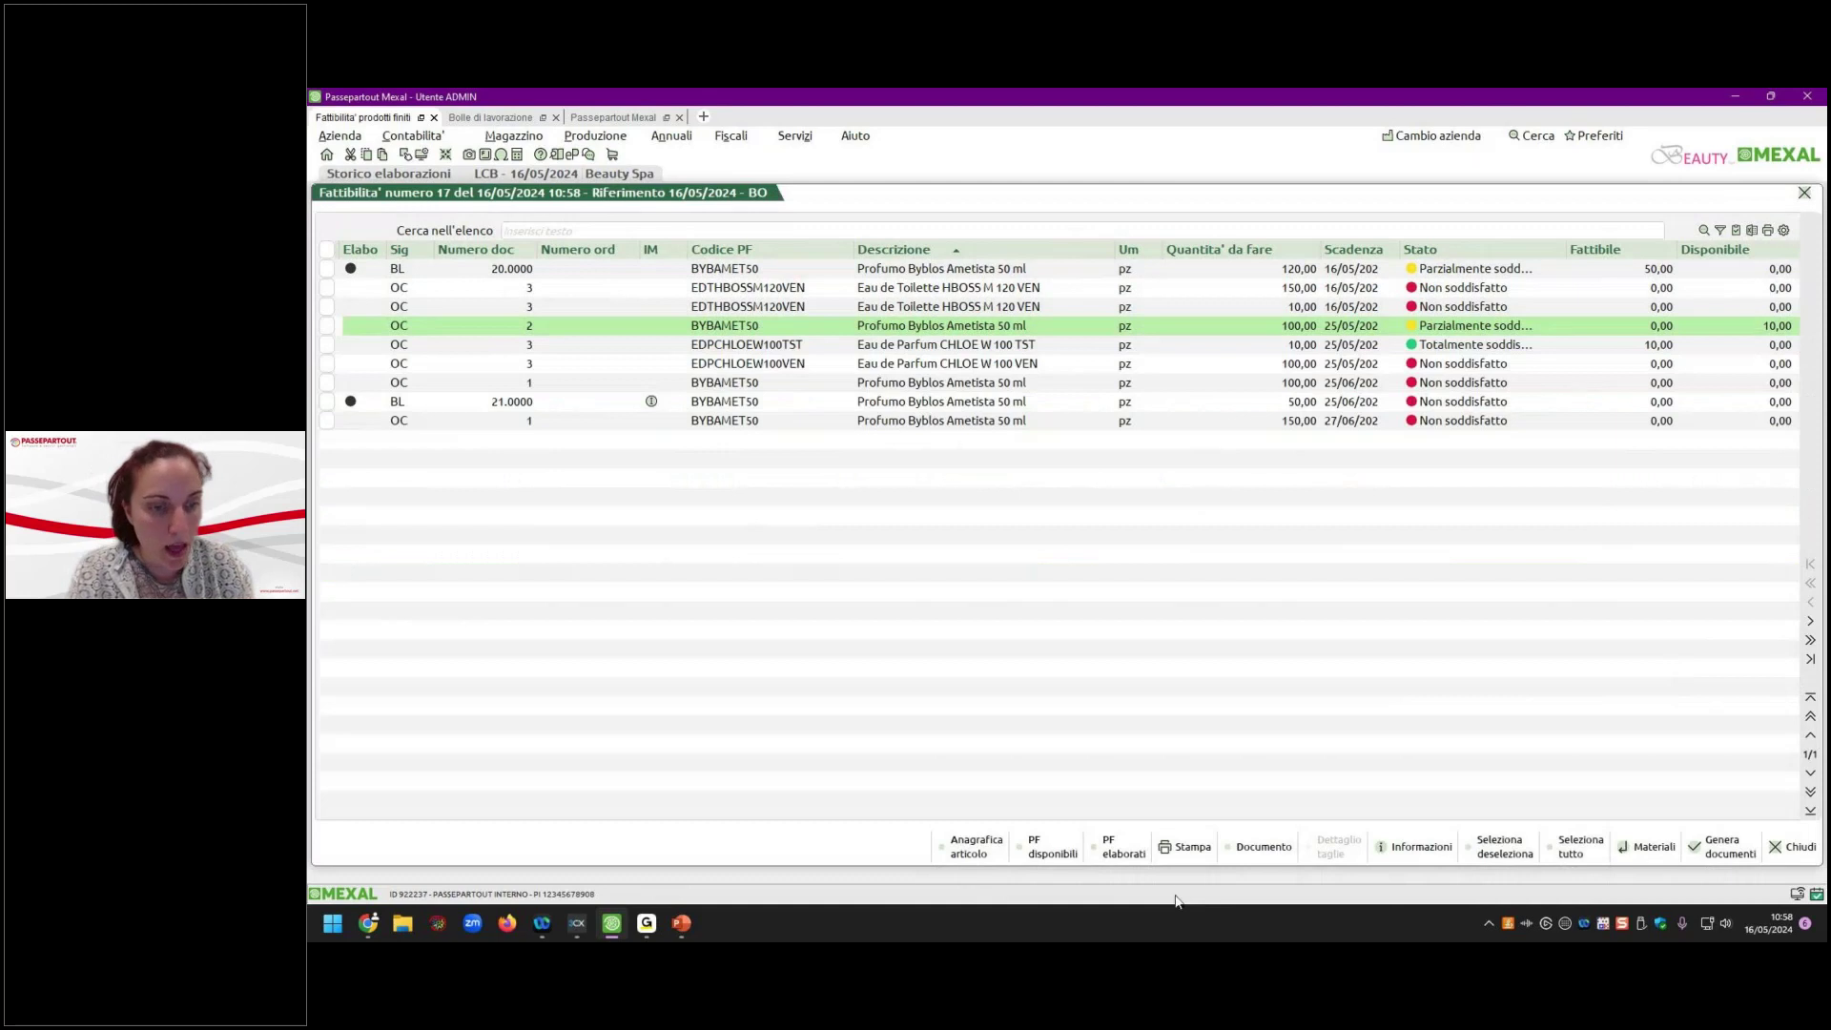
View the source document of the customer order 2 line, then close it.
click(1265, 852)
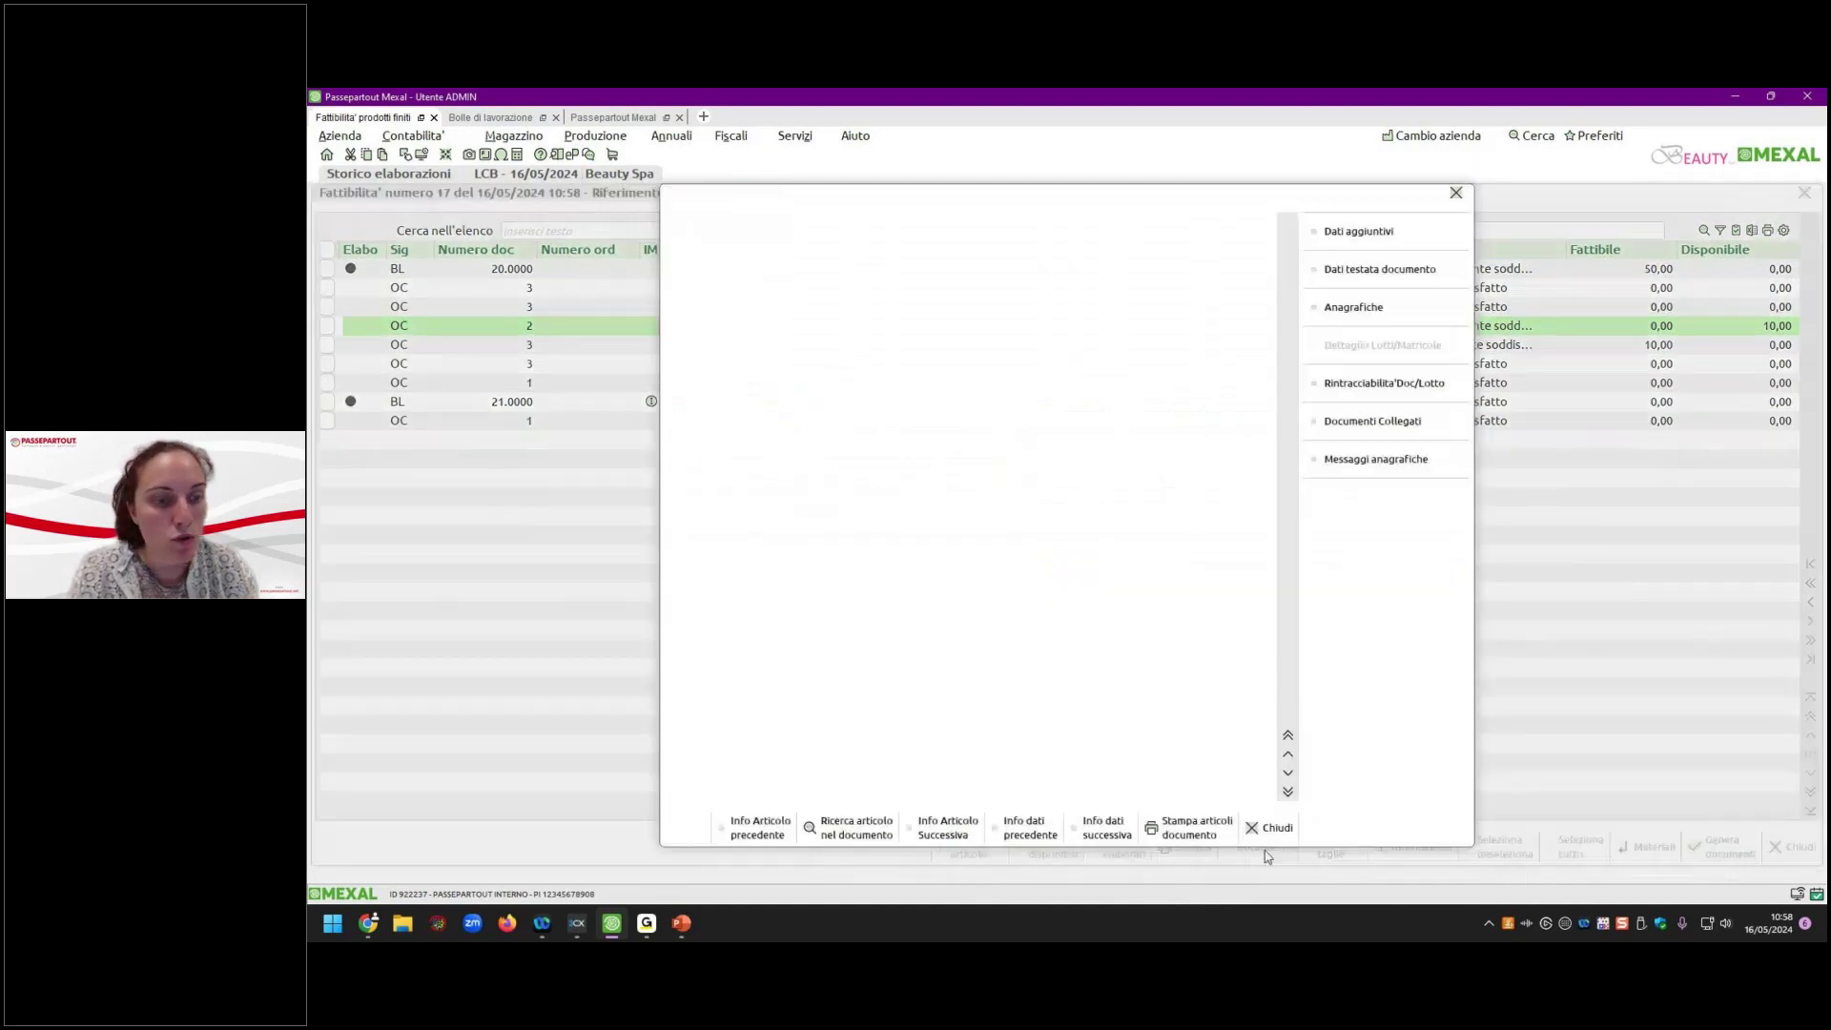
click(1271, 829)
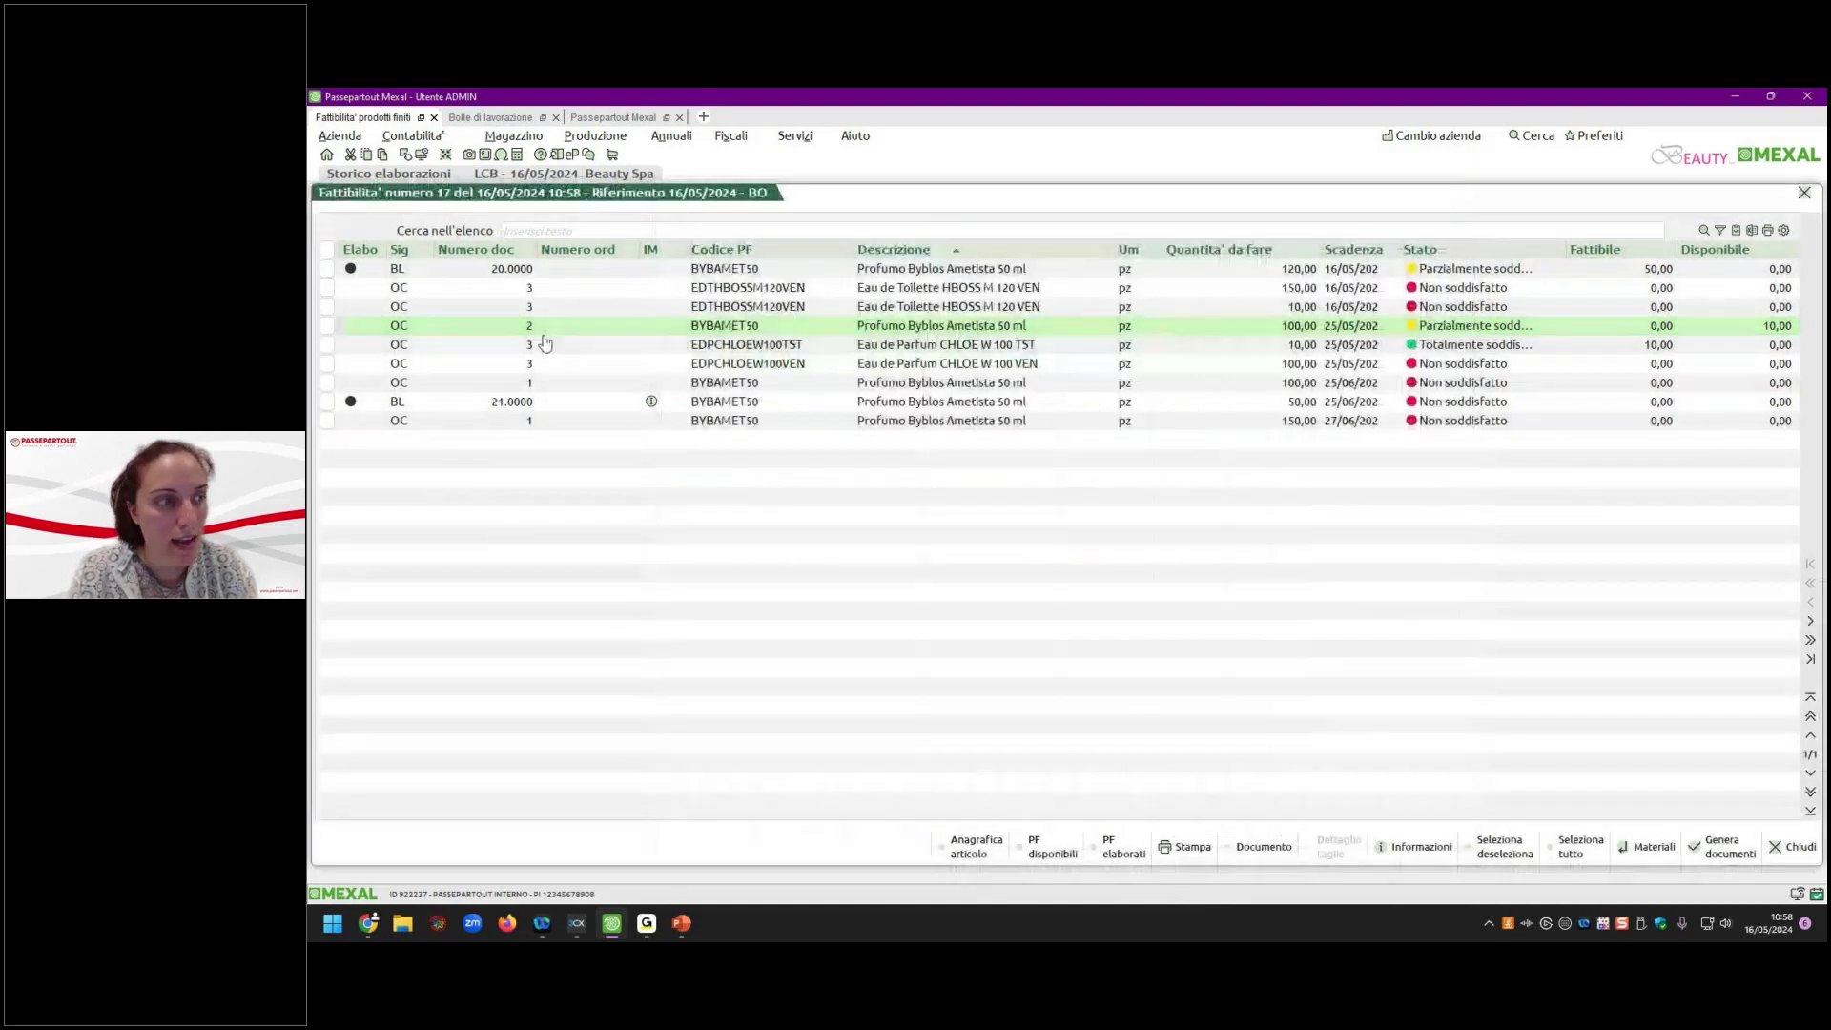
click(1257, 846)
click(1192, 372)
key(Down)
key(Down)
key(Down)
click(1264, 847)
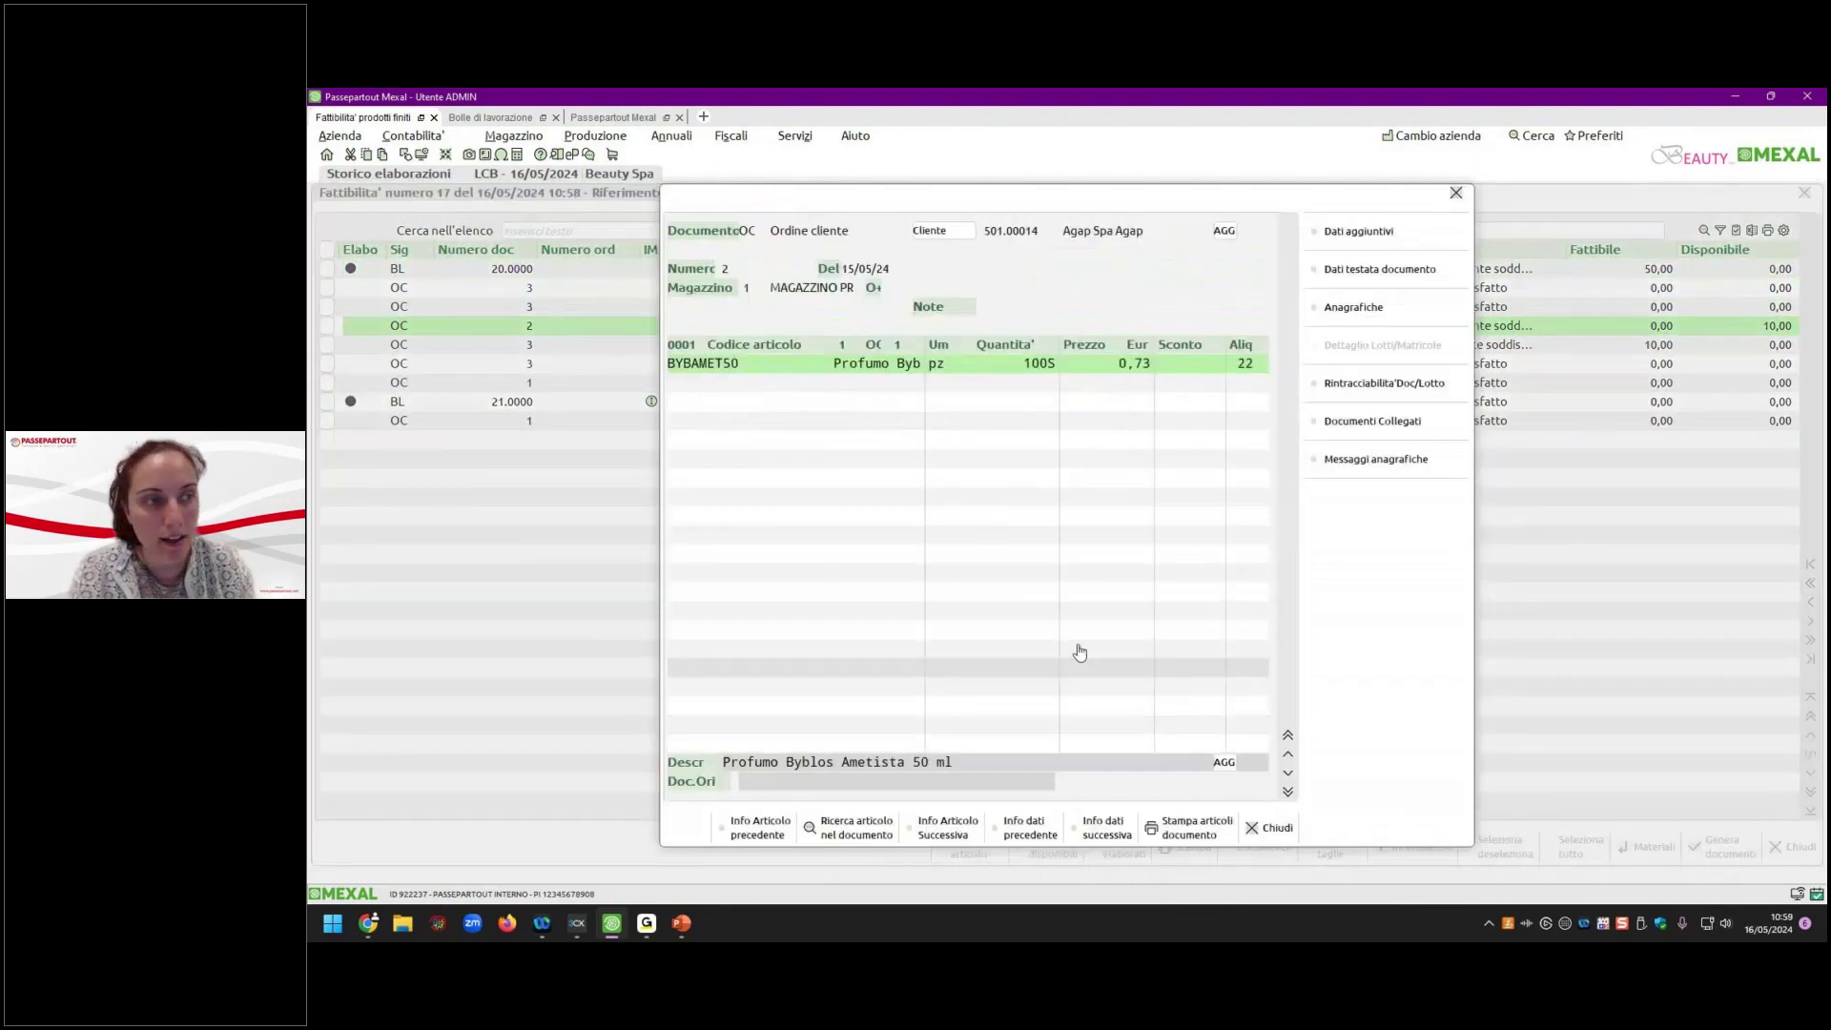
click(1255, 832)
View the available and missing materials for the BYBAMET50 line of customer order 2.
click(1415, 862)
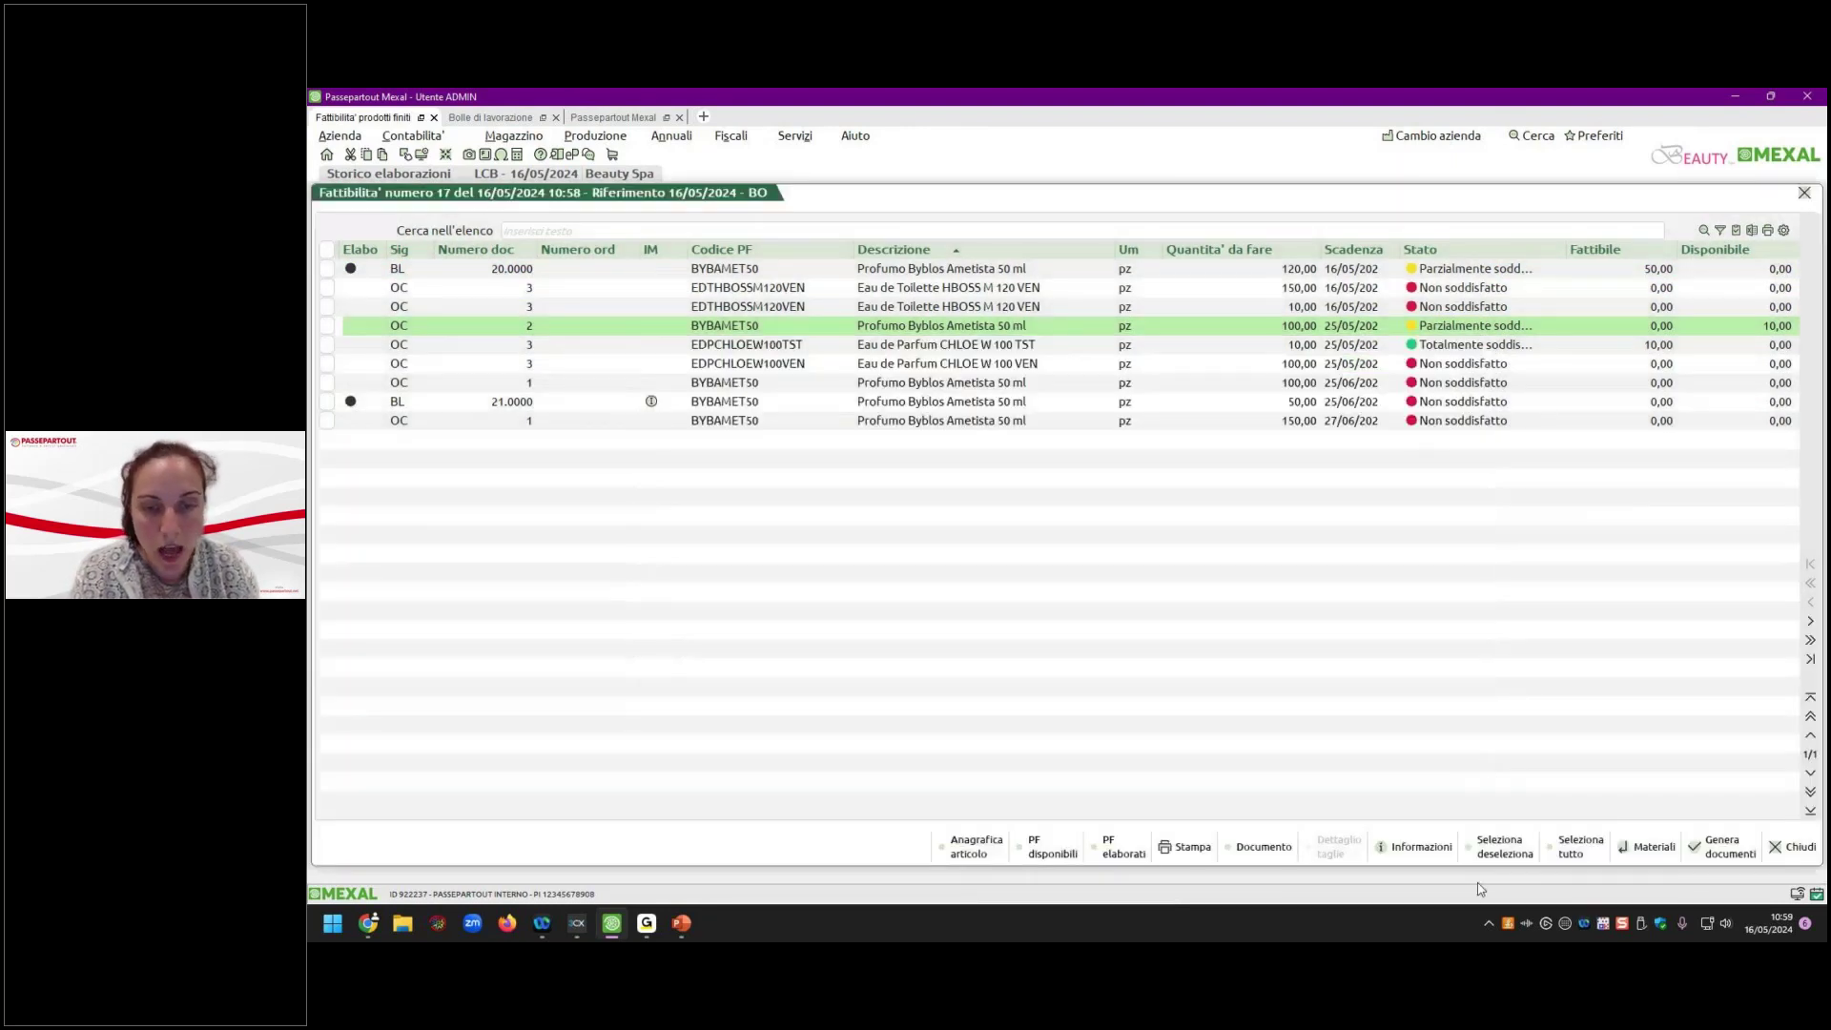
click(1650, 848)
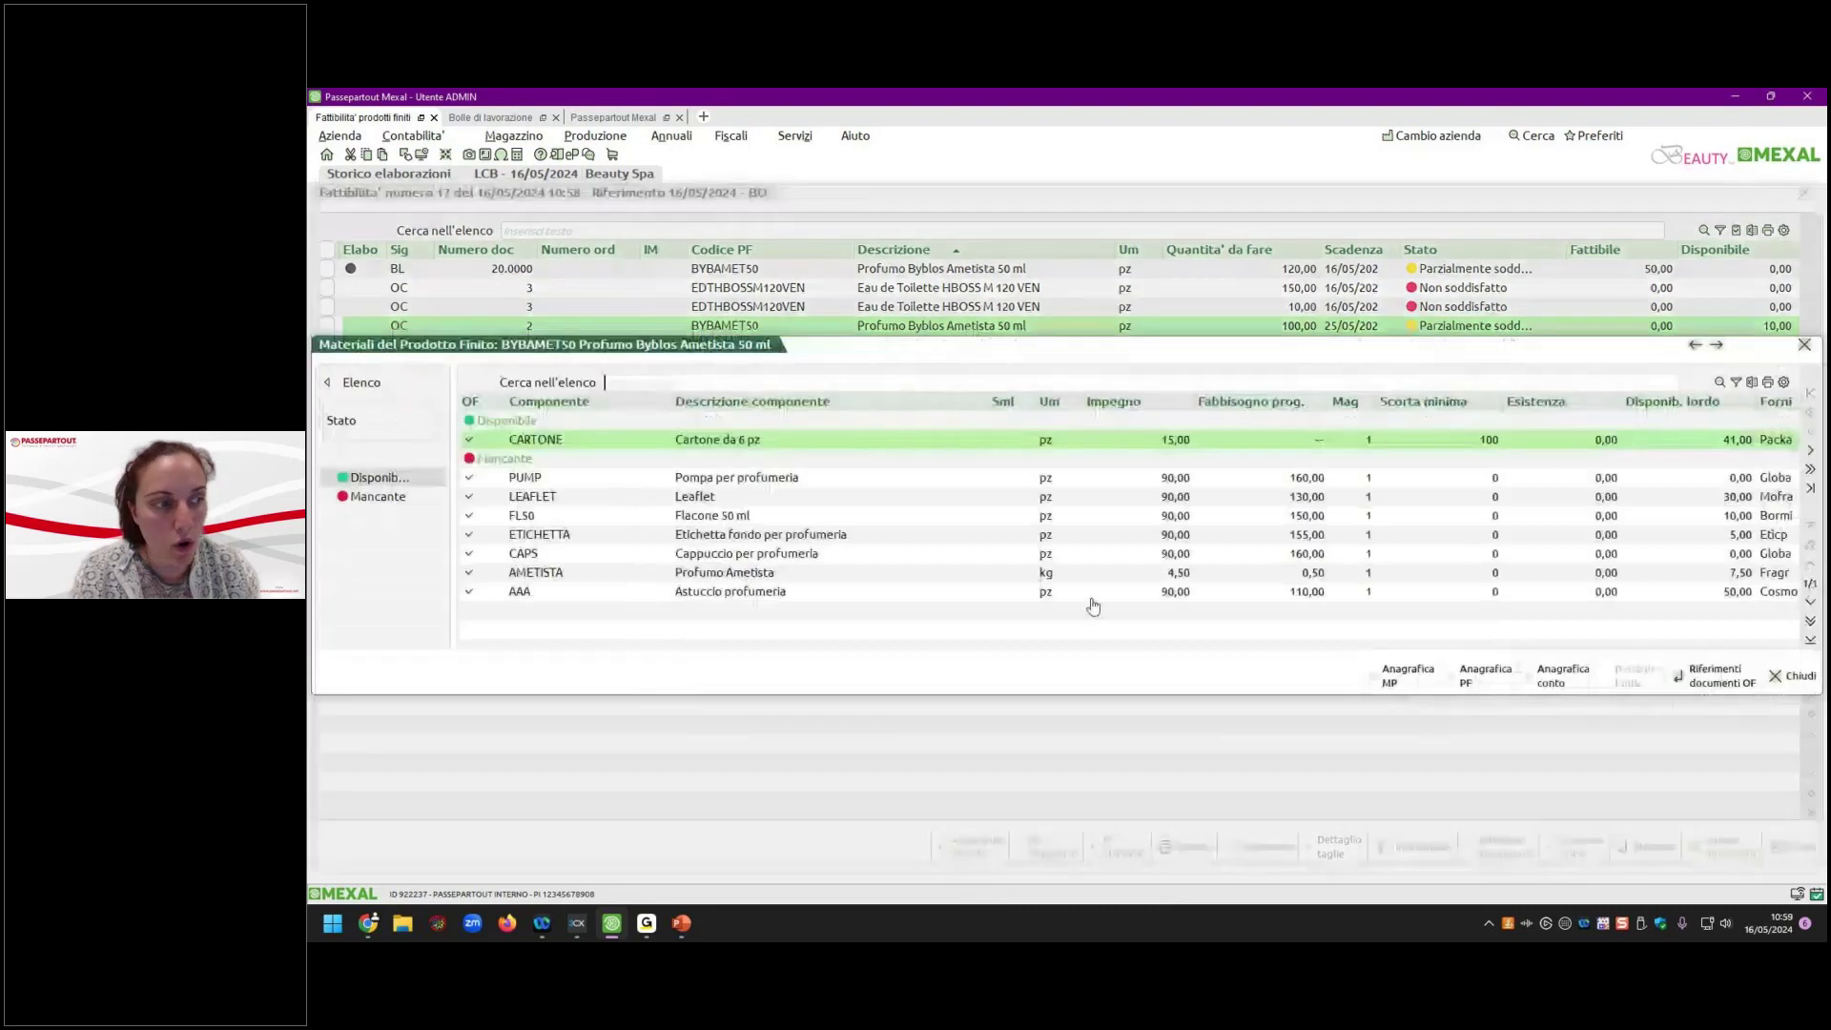
click(1791, 677)
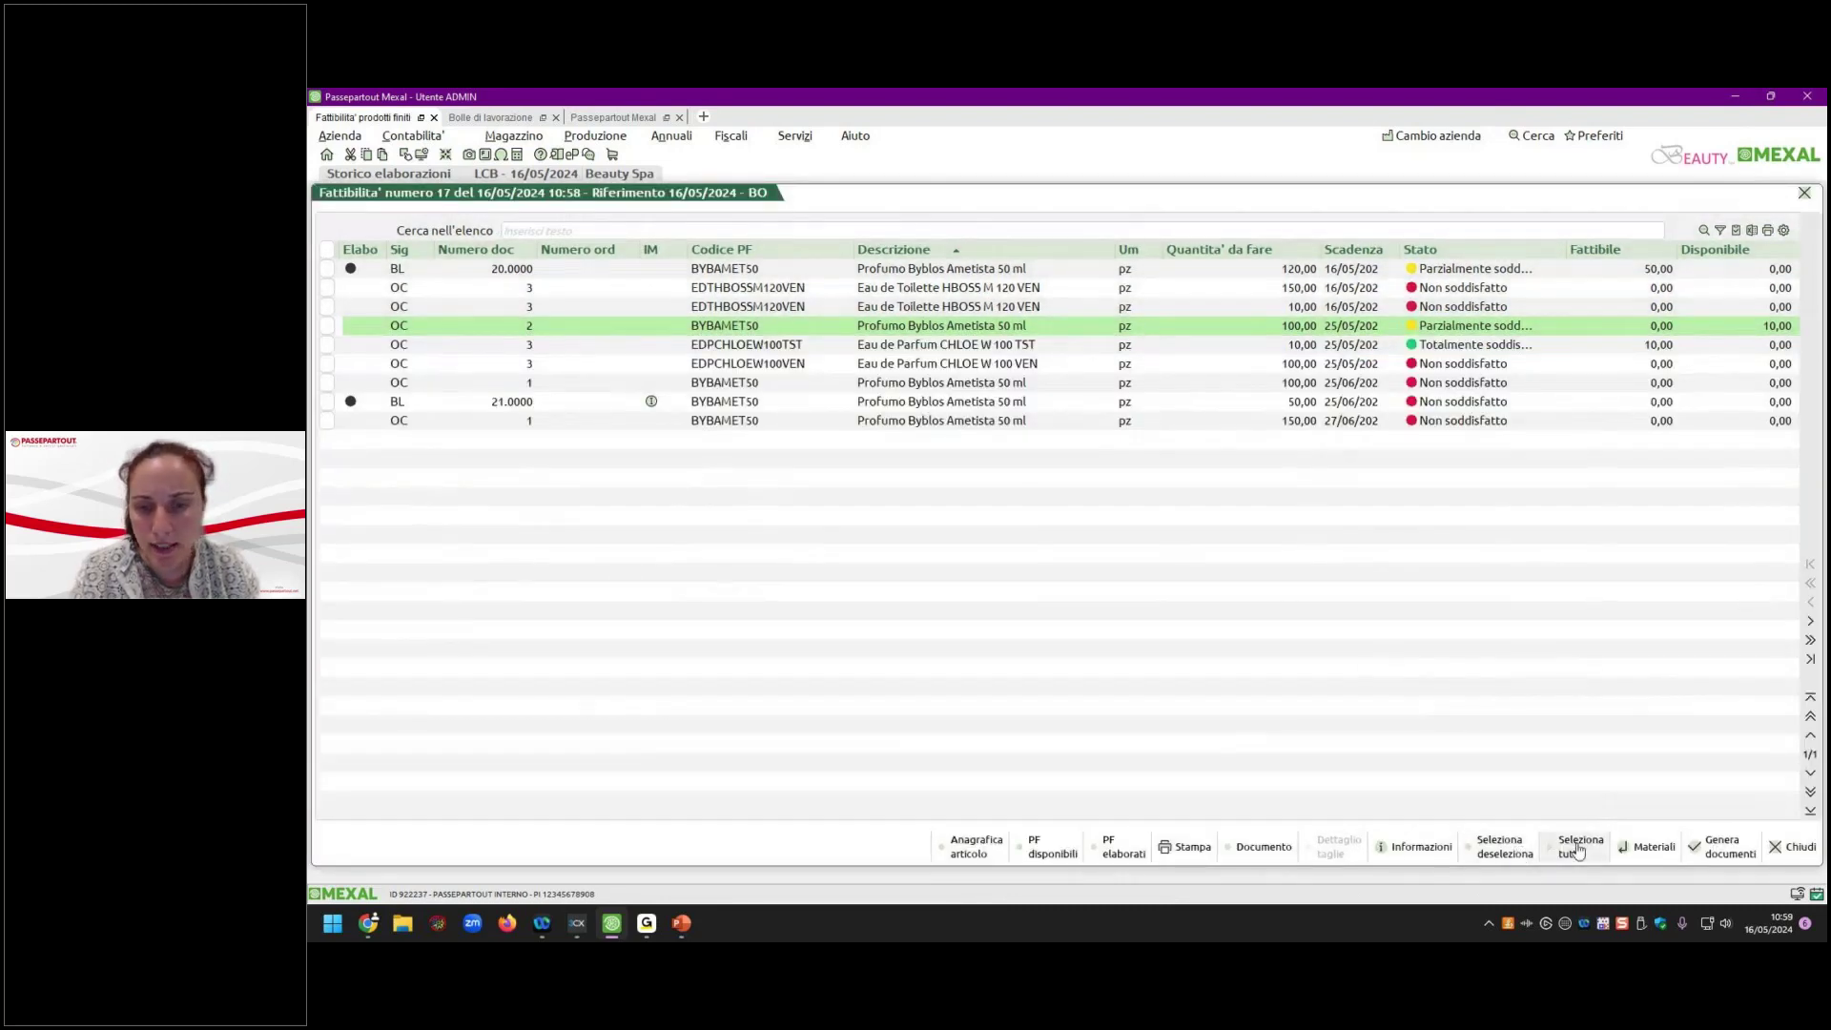
Select all processable lines, leaving only the BYBAMET50 line of customer order 1 due 27/06/2024 marked.
click(327, 268)
click(327, 288)
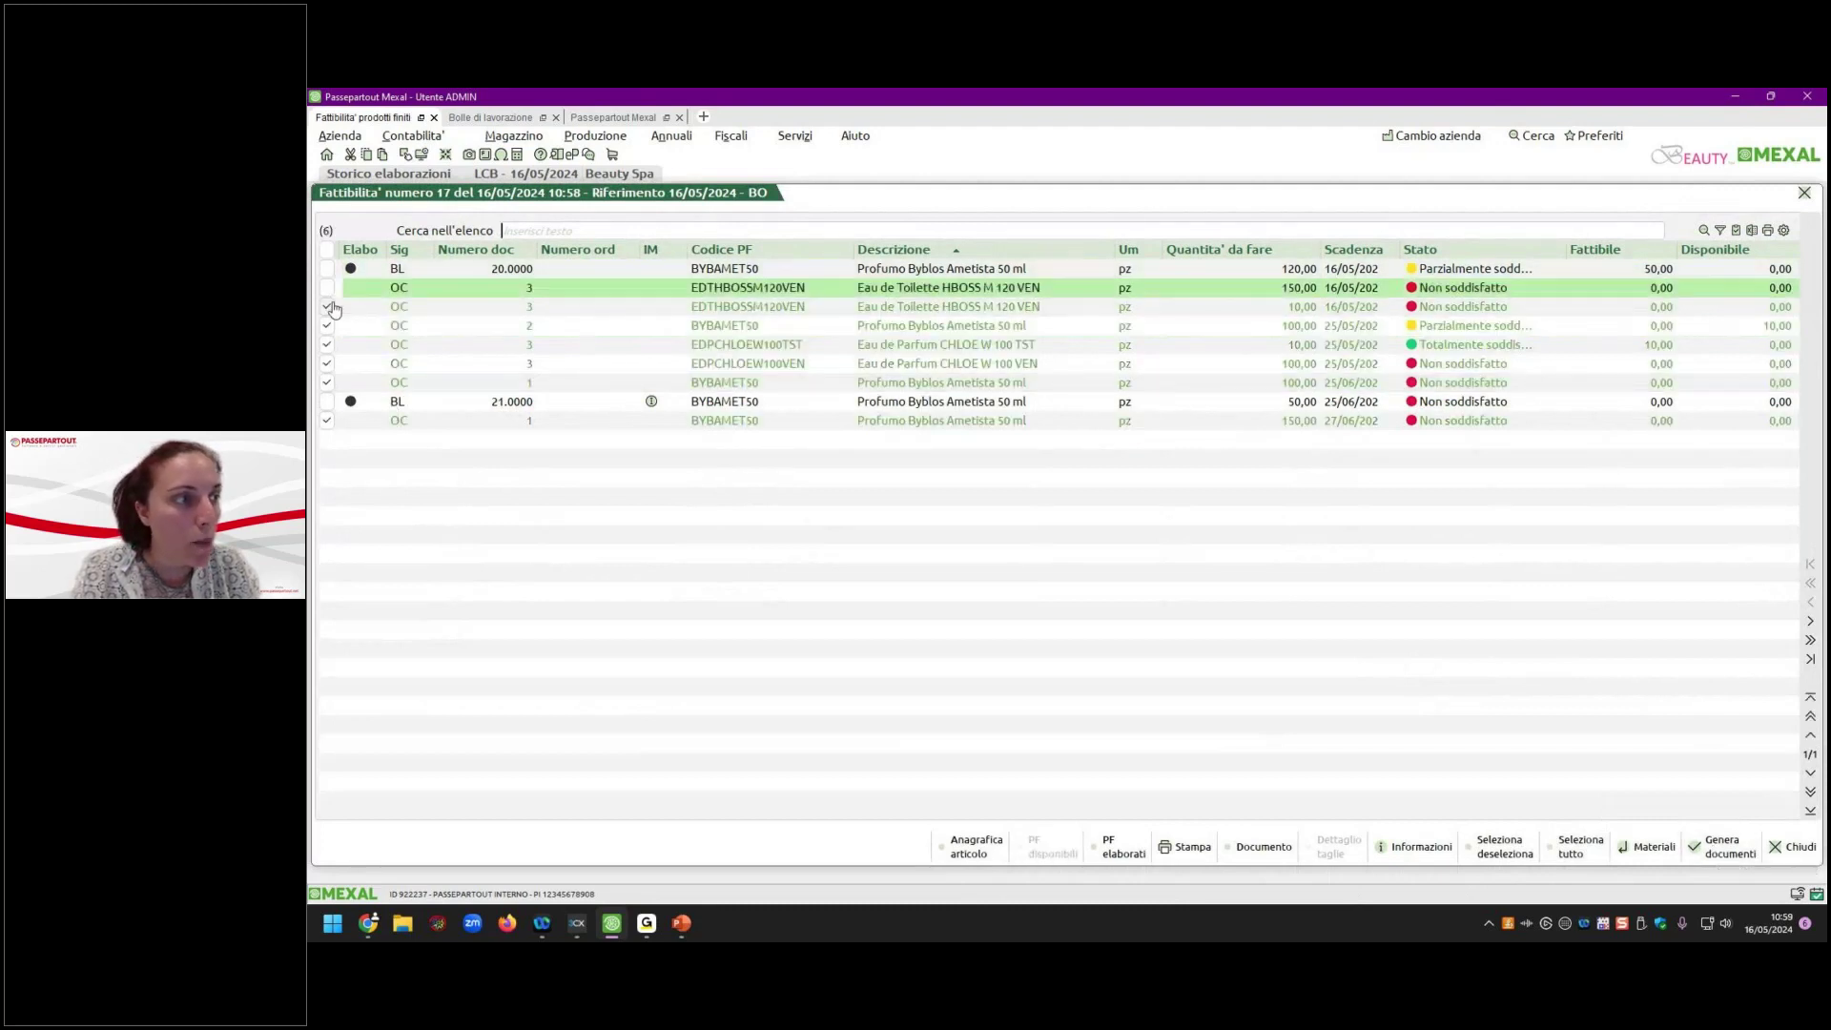
click(327, 306)
click(327, 325)
click(328, 345)
double_click(337, 371)
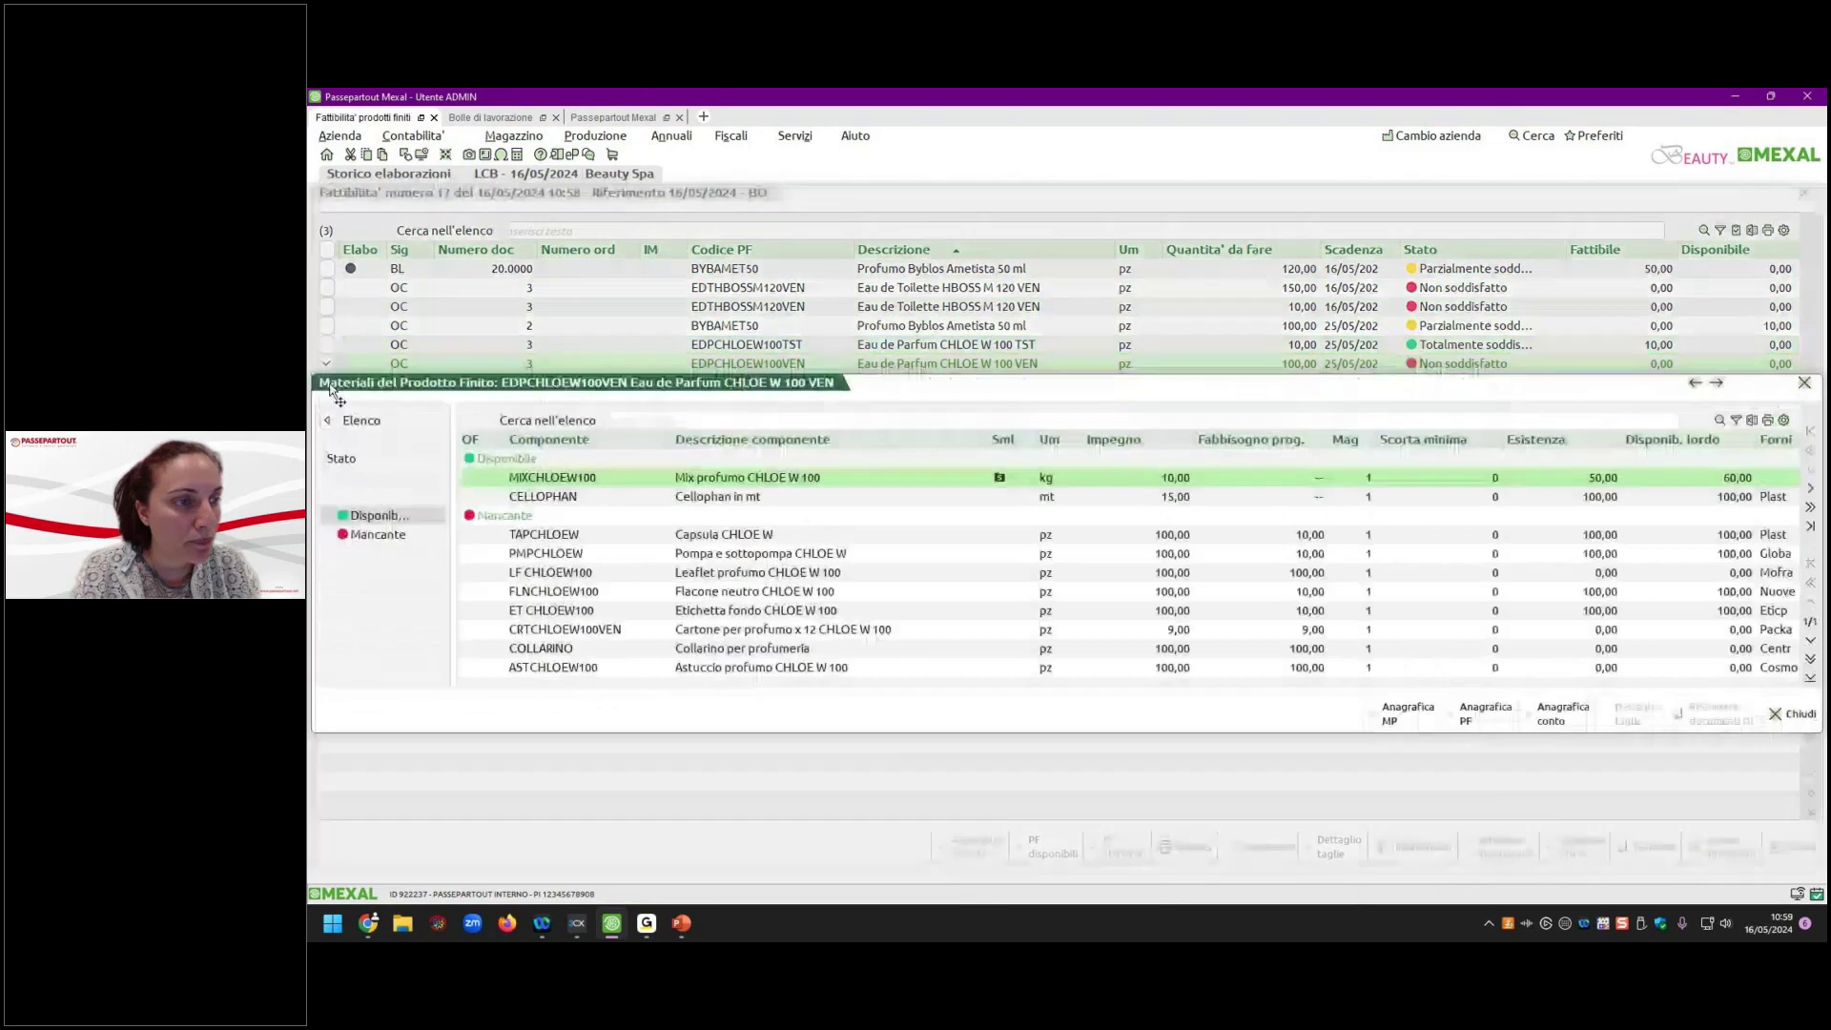
key(Escape)
click(327, 363)
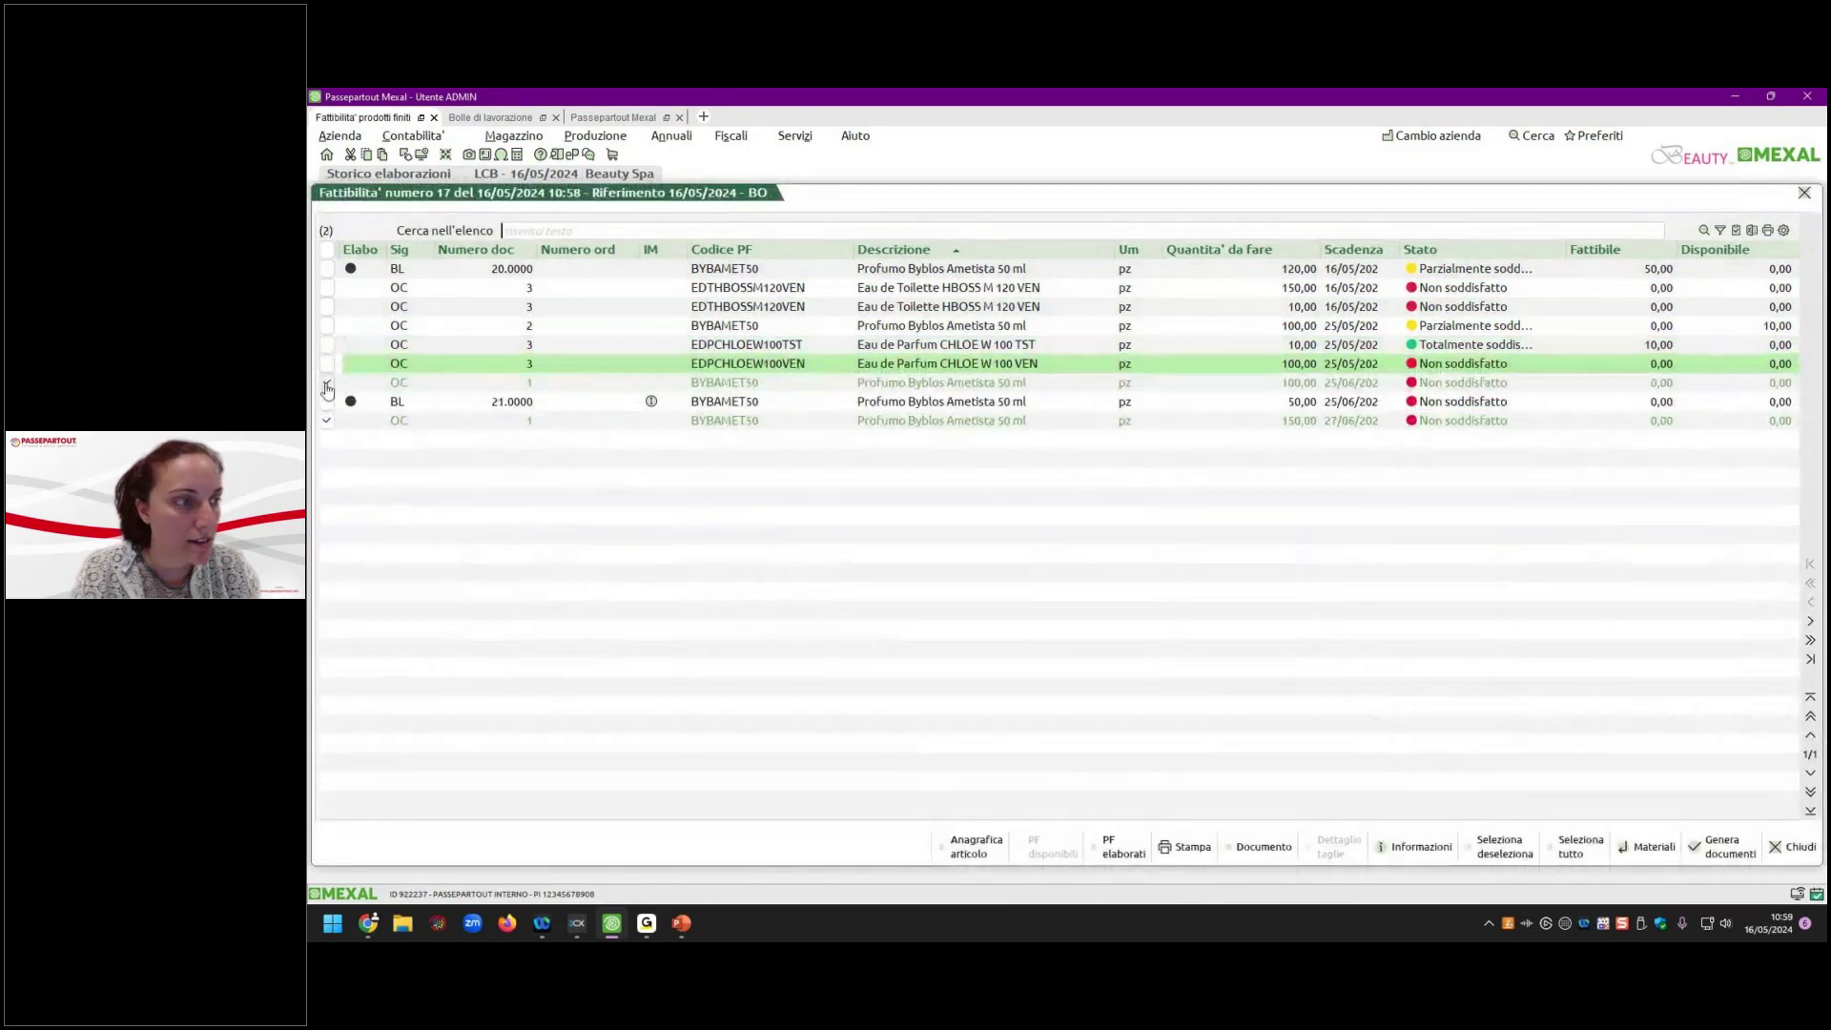
click(328, 382)
click(327, 421)
click(328, 421)
Request document creation for the marked customer order 1 line using the Quantita' fattibile option, and close the run.
click(1698, 845)
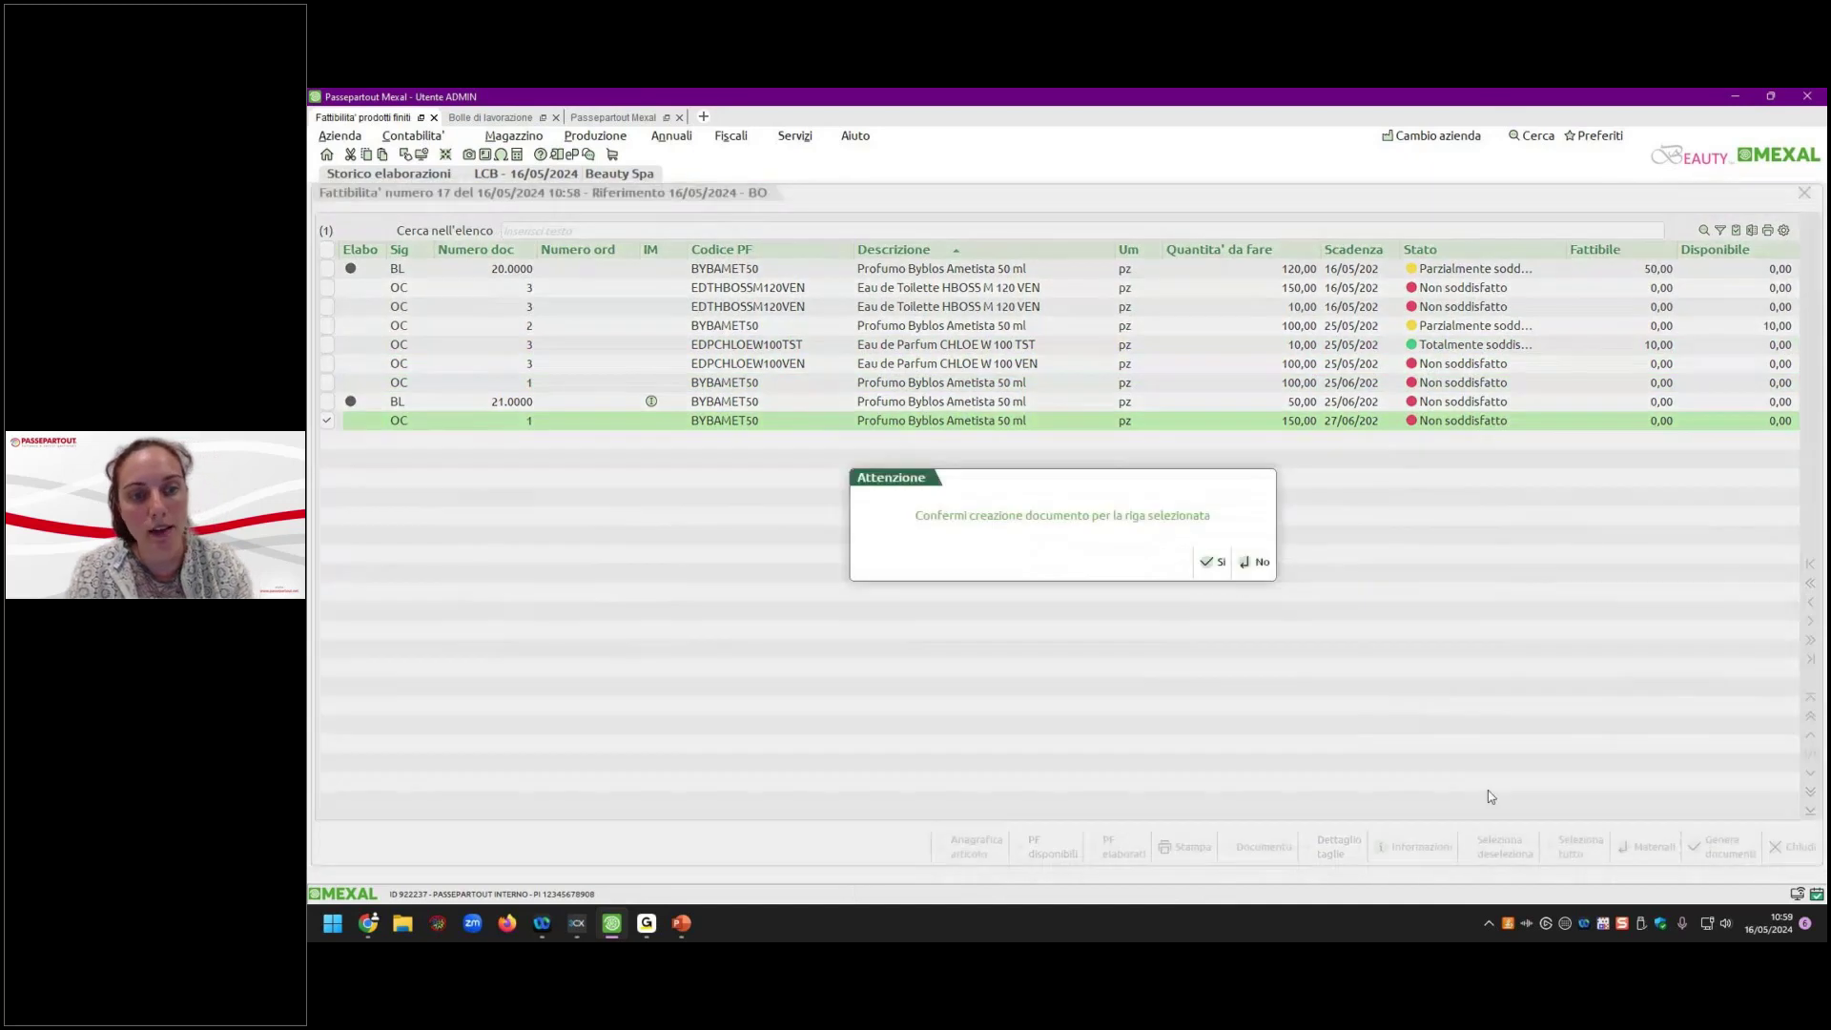
click(1209, 560)
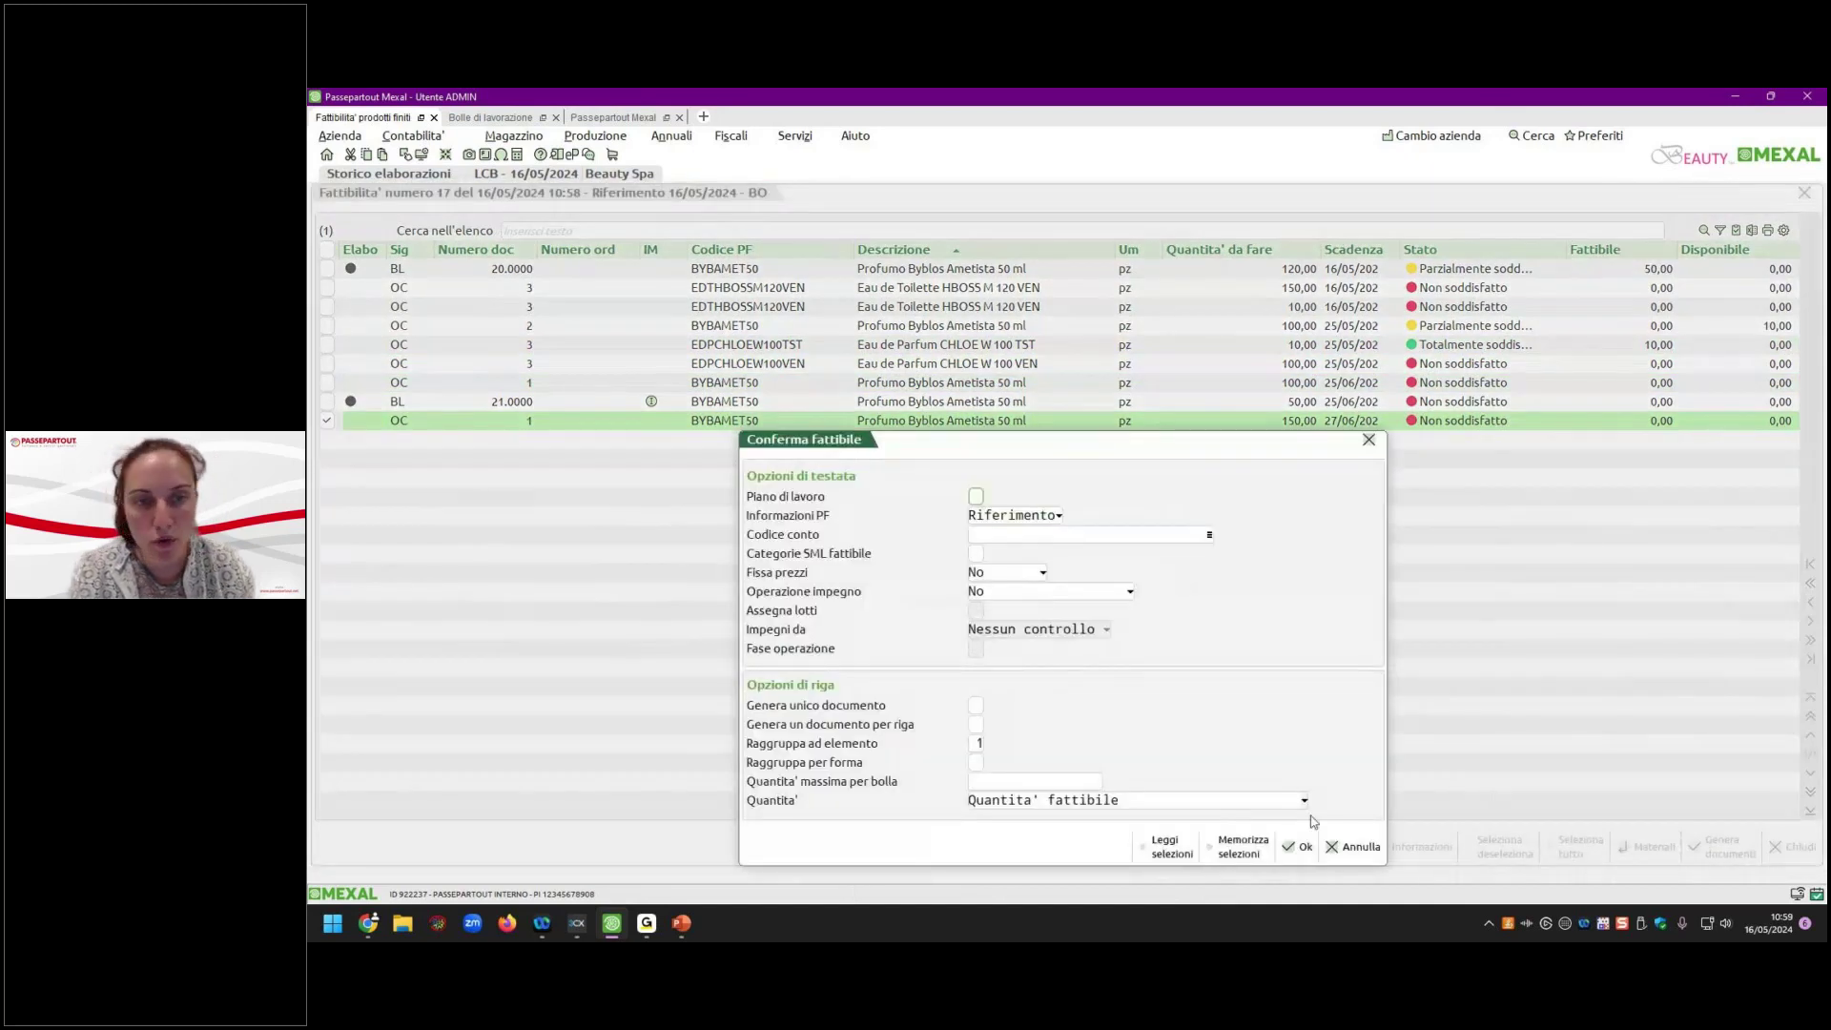
click(1300, 846)
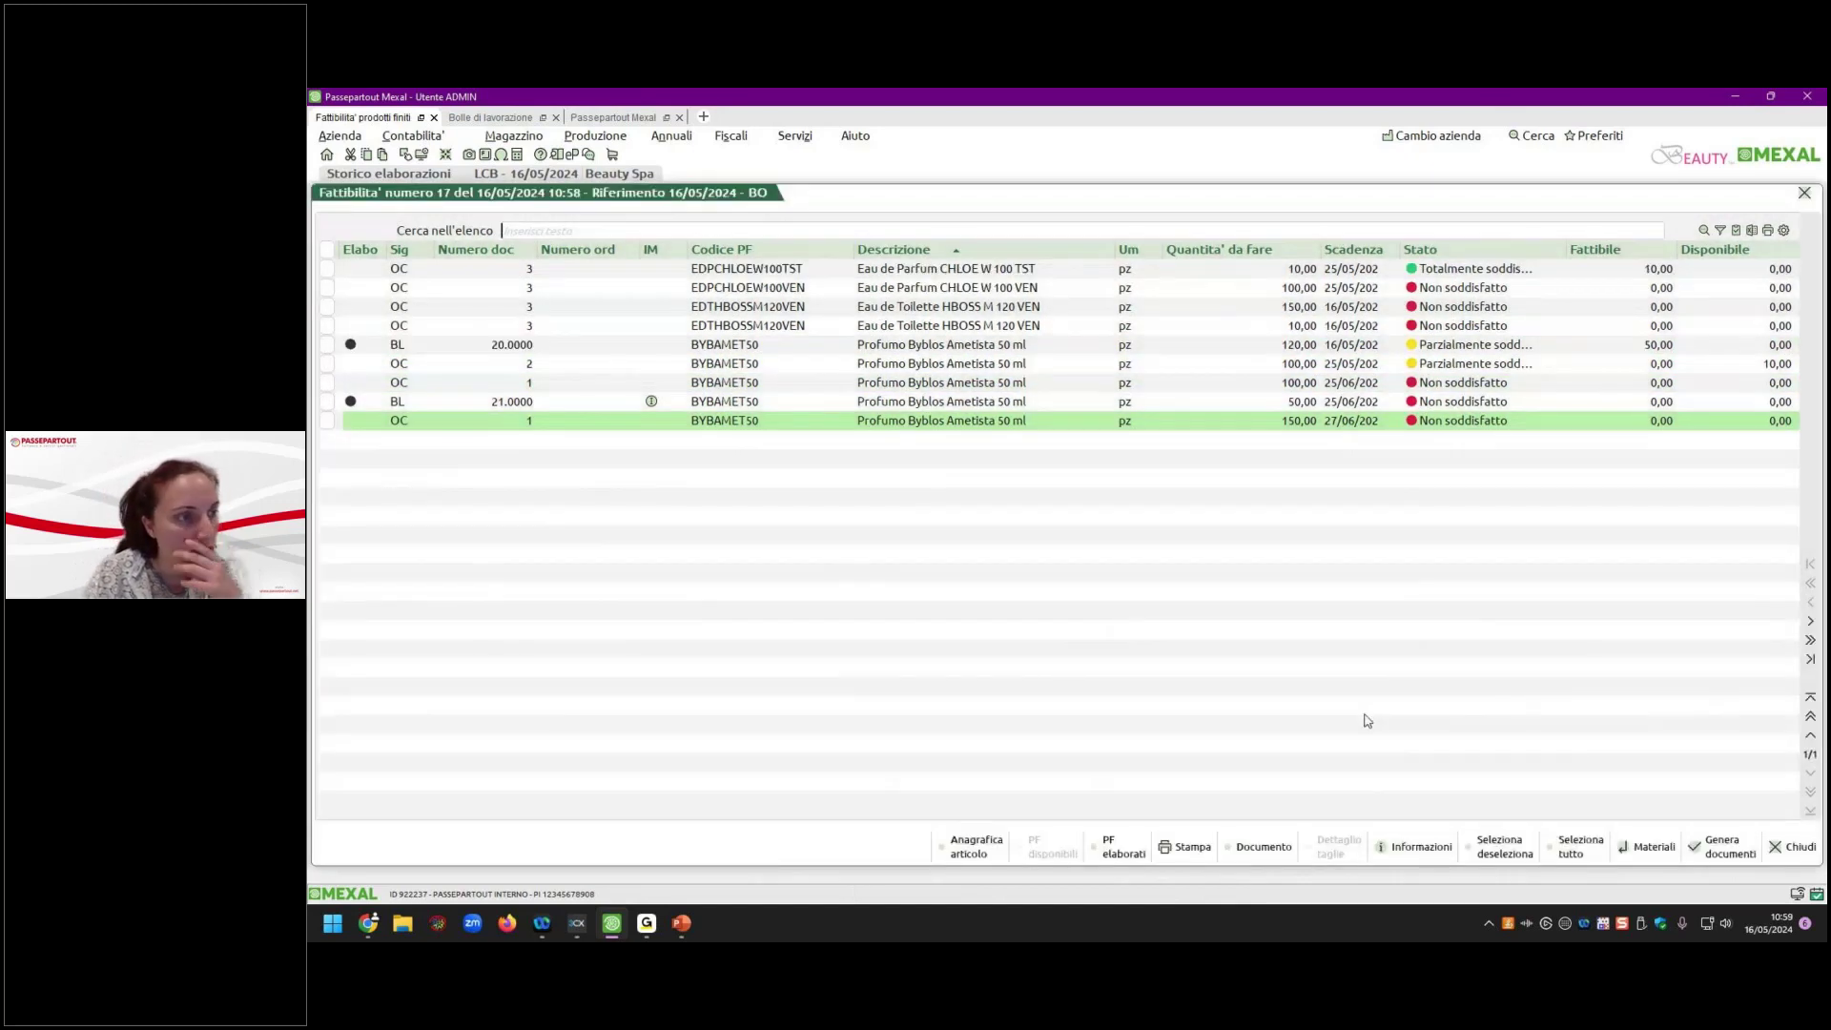
click(1780, 849)
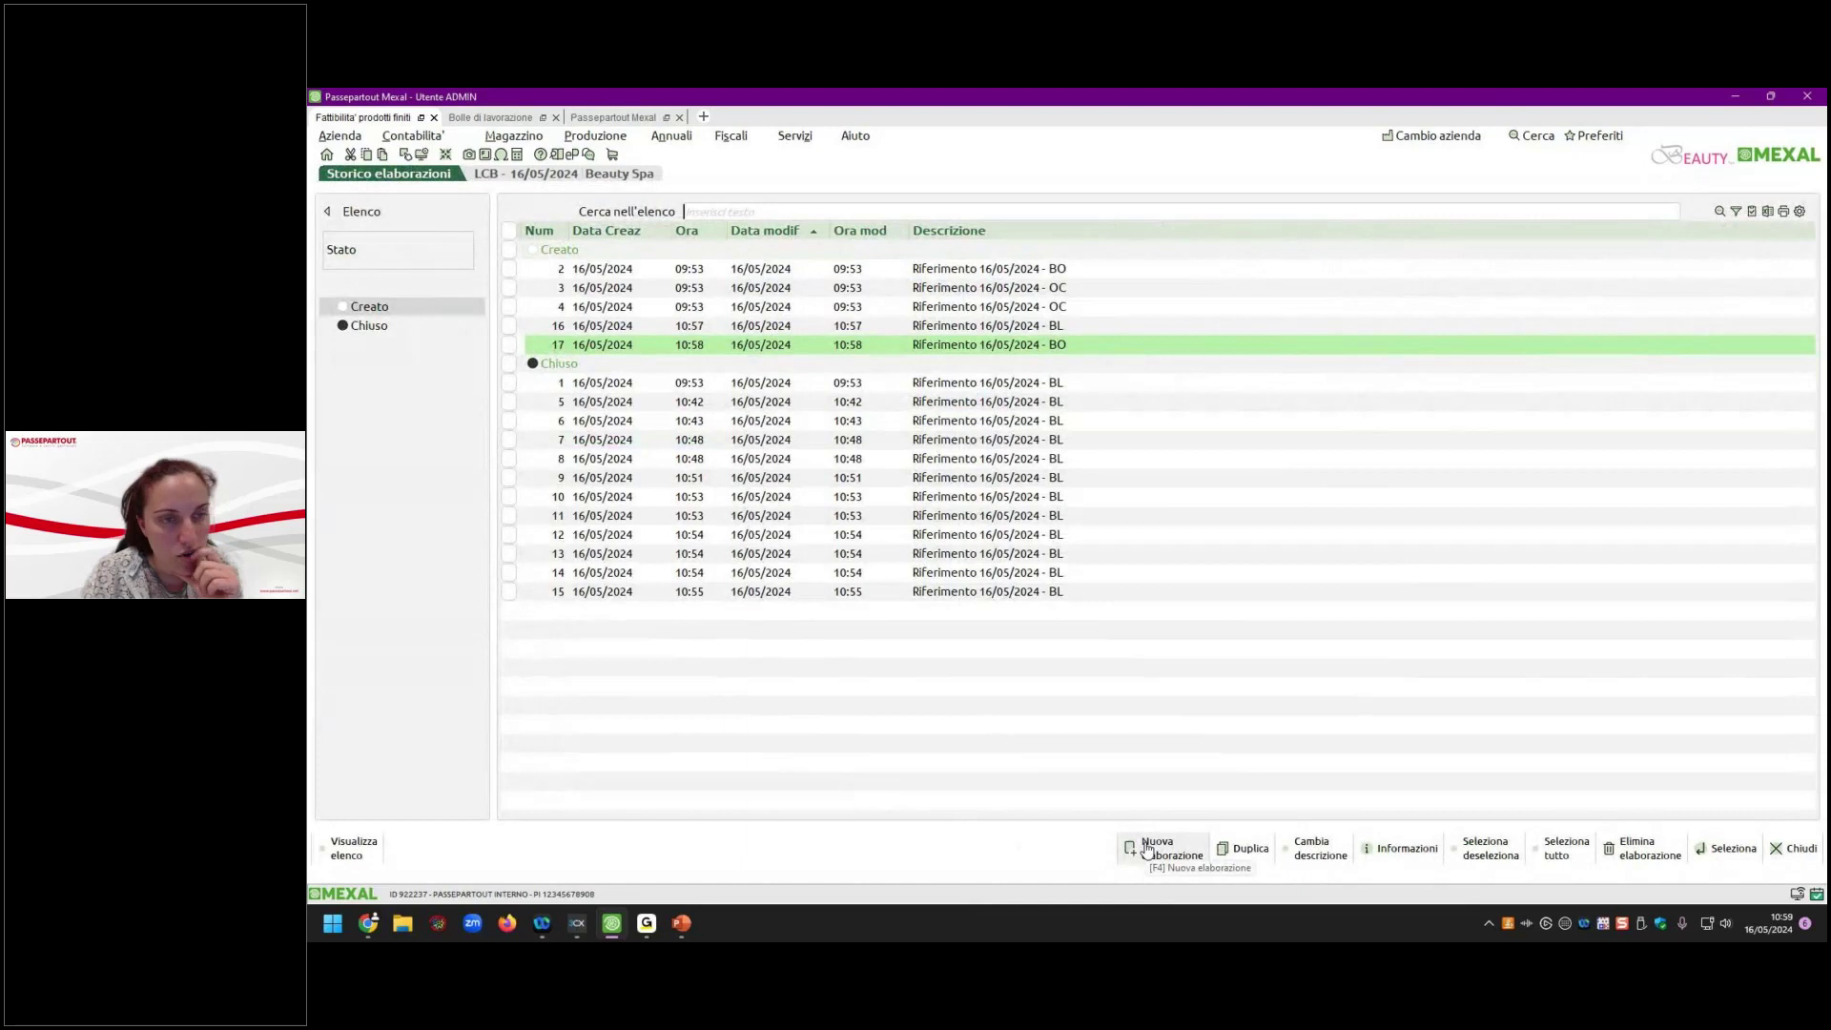
Start a new feasibility run and set Ricerca mancanti nei magazzini to Si.
click(1152, 852)
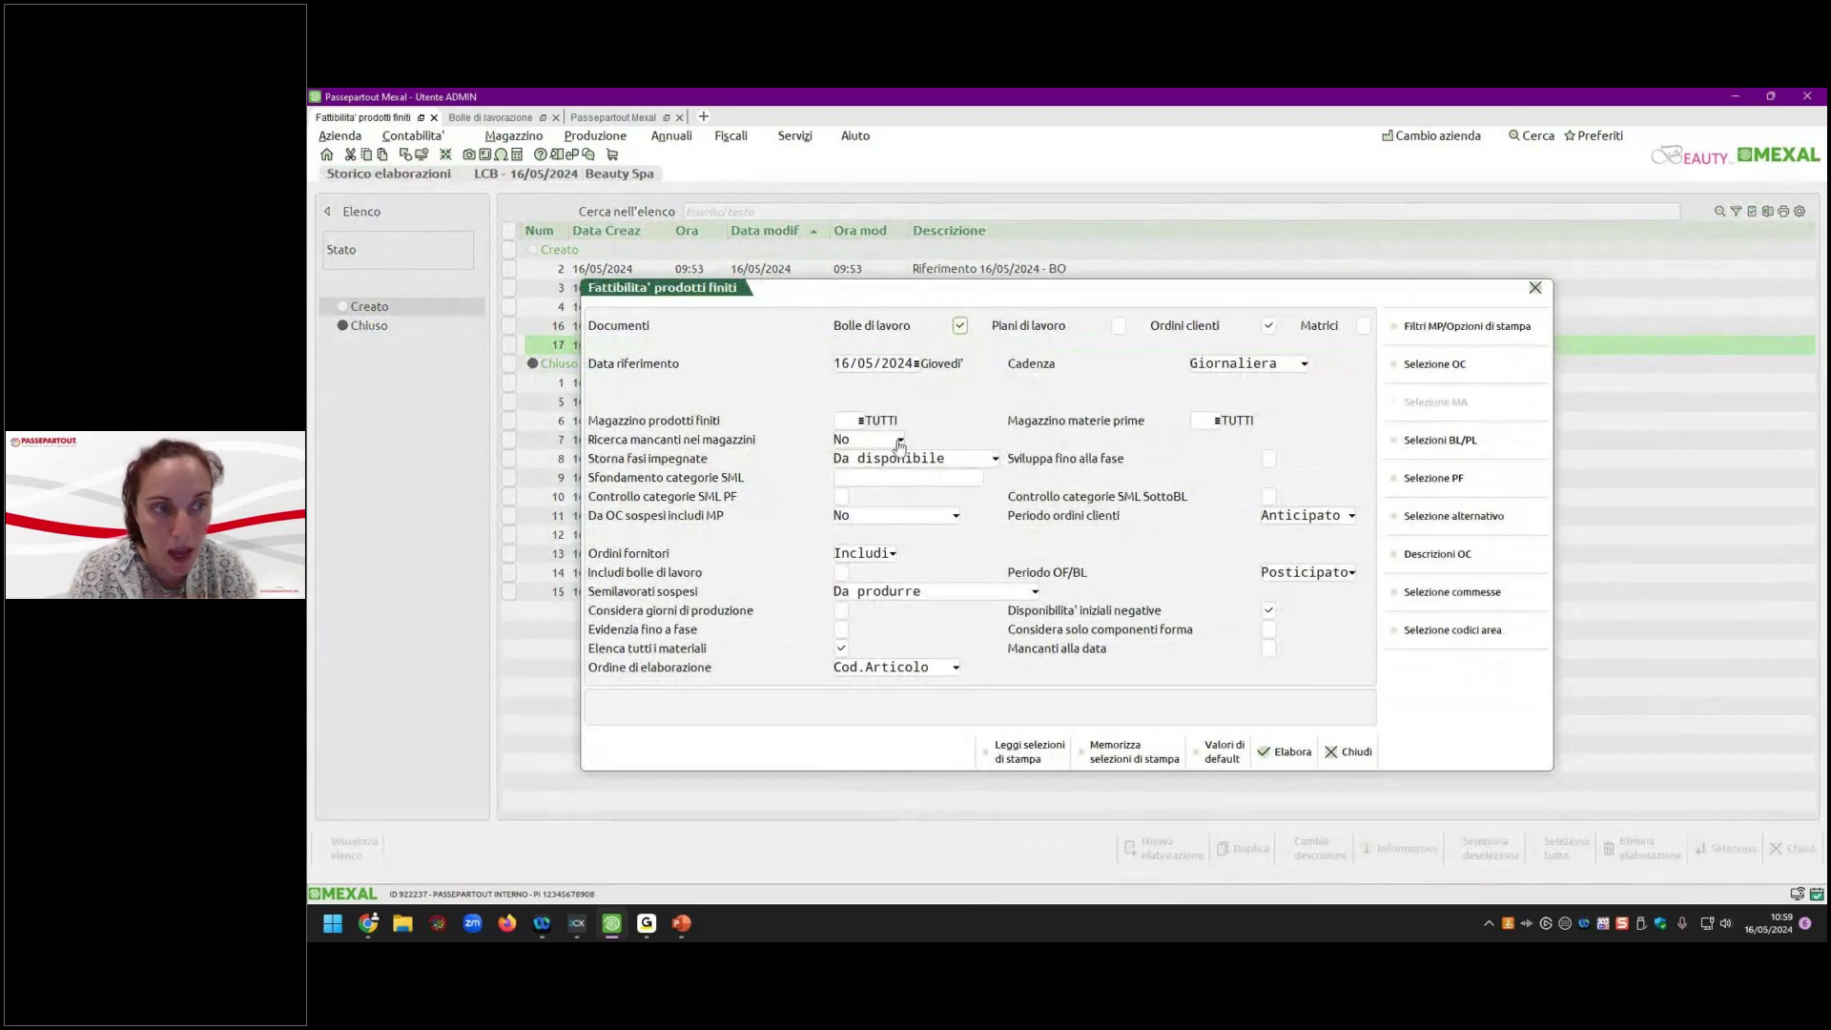
click(901, 444)
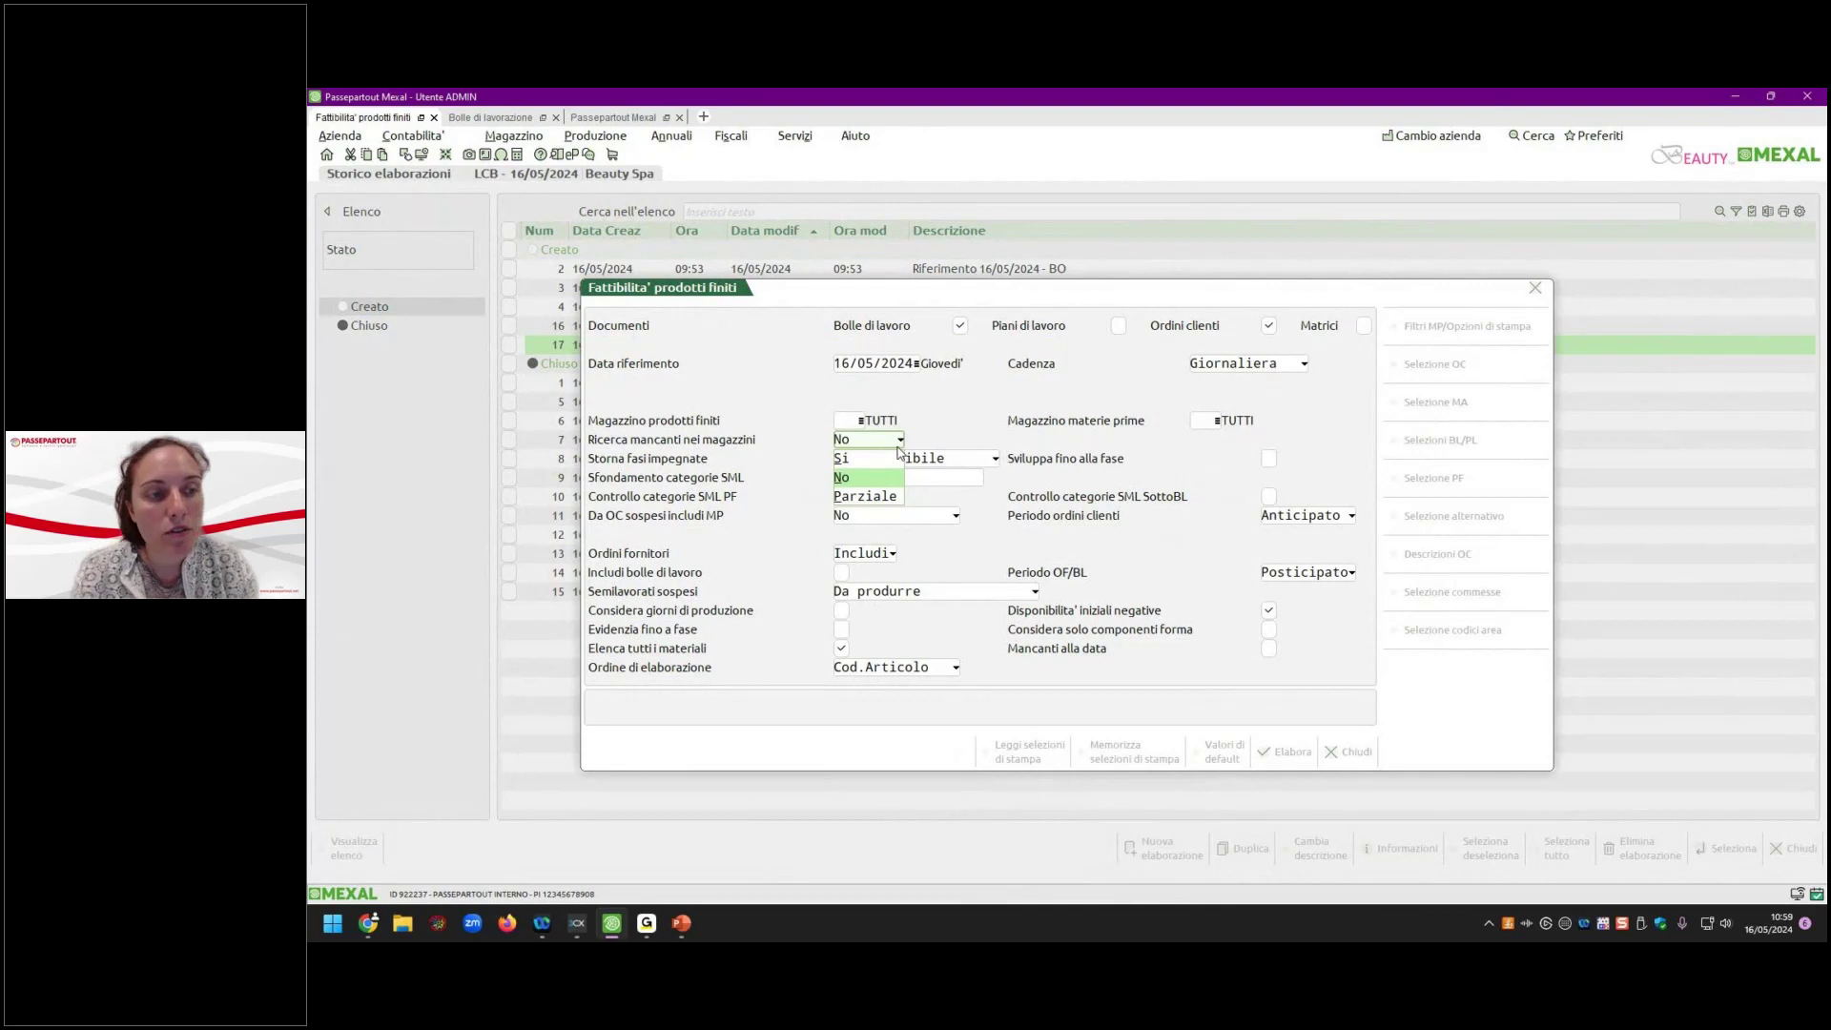
click(896, 457)
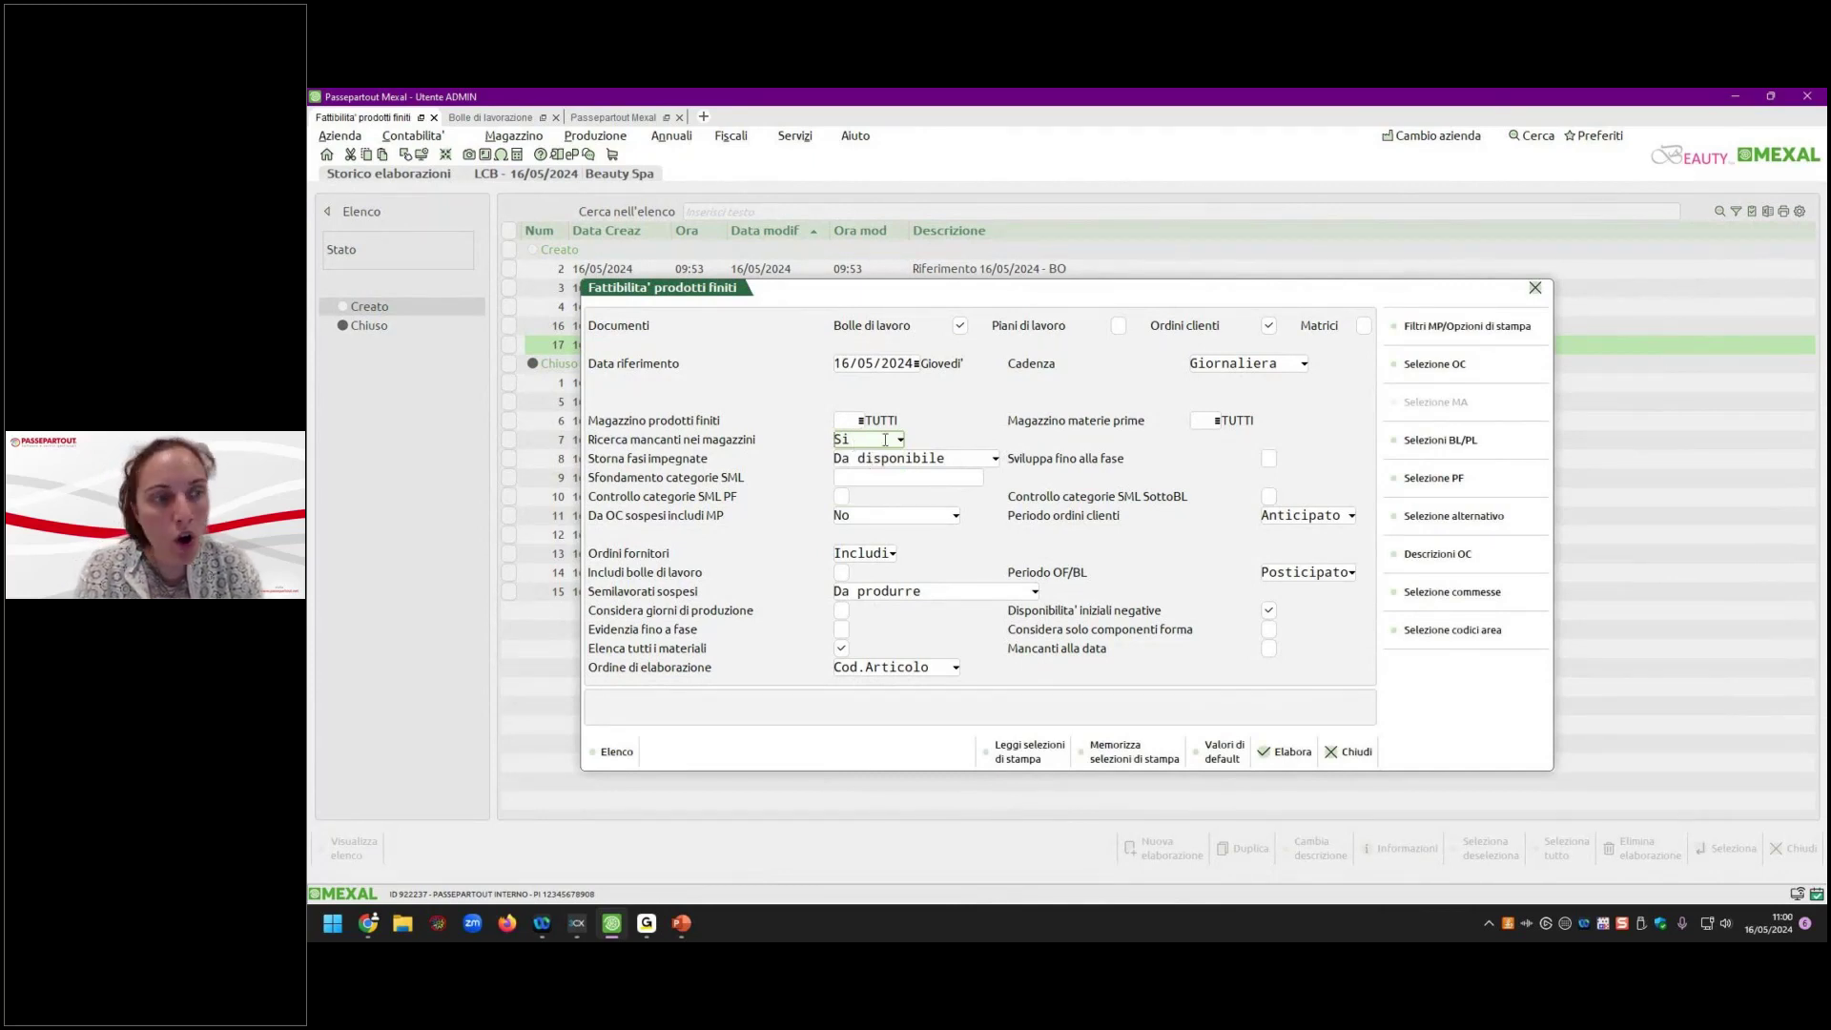
Try the Parziale option for the missing-component warehouse search, cancel its warehouse list and restore the search option to Si.
click(900, 440)
click(892, 498)
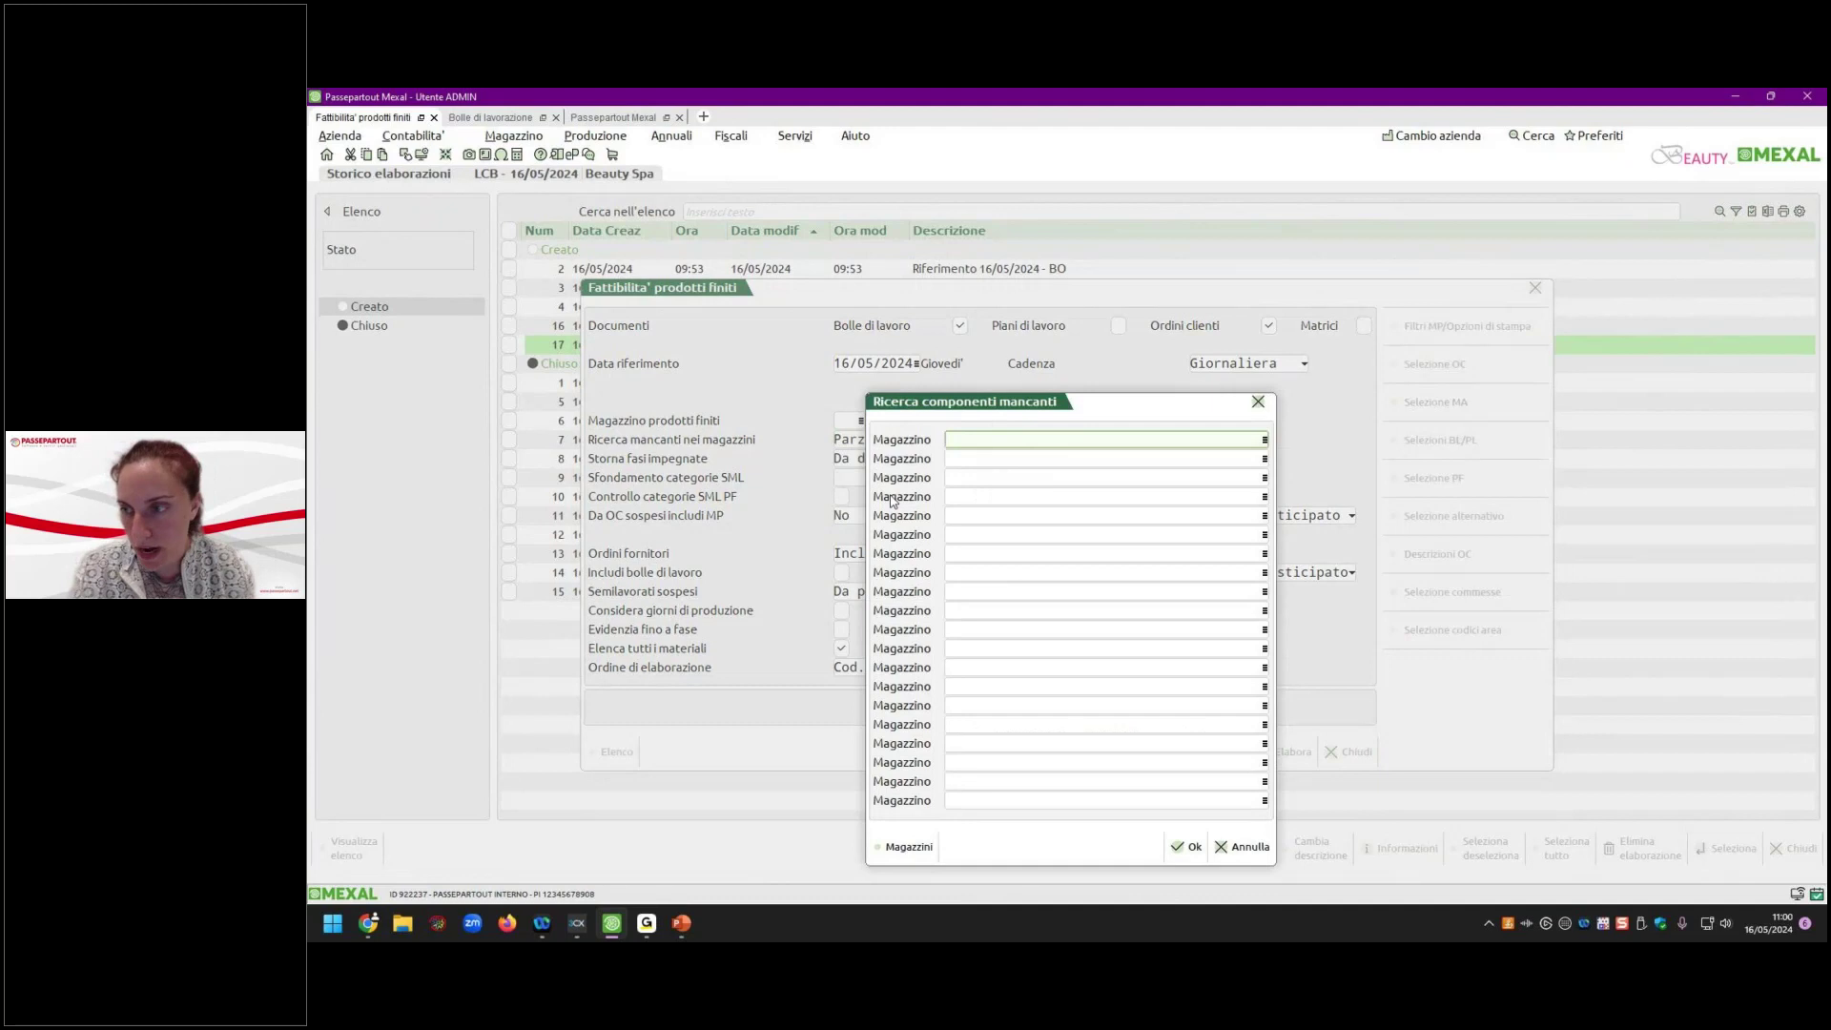
click(1242, 847)
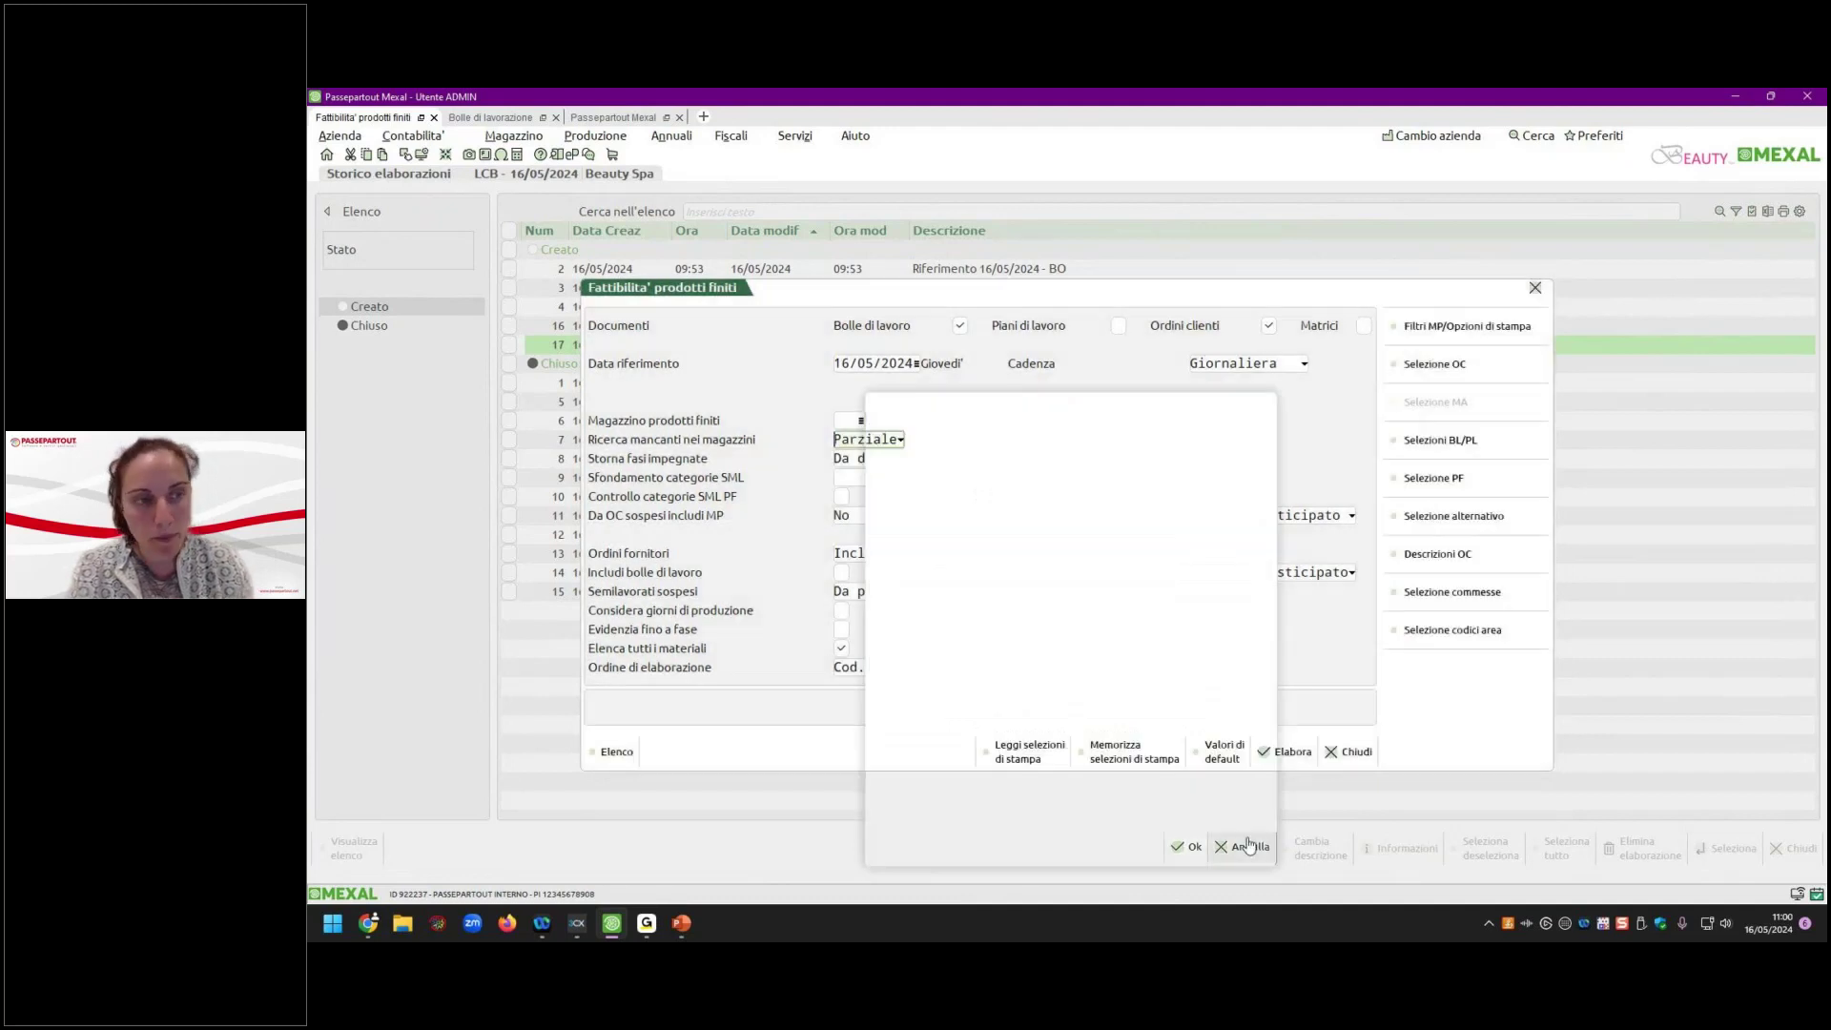
click(836, 440)
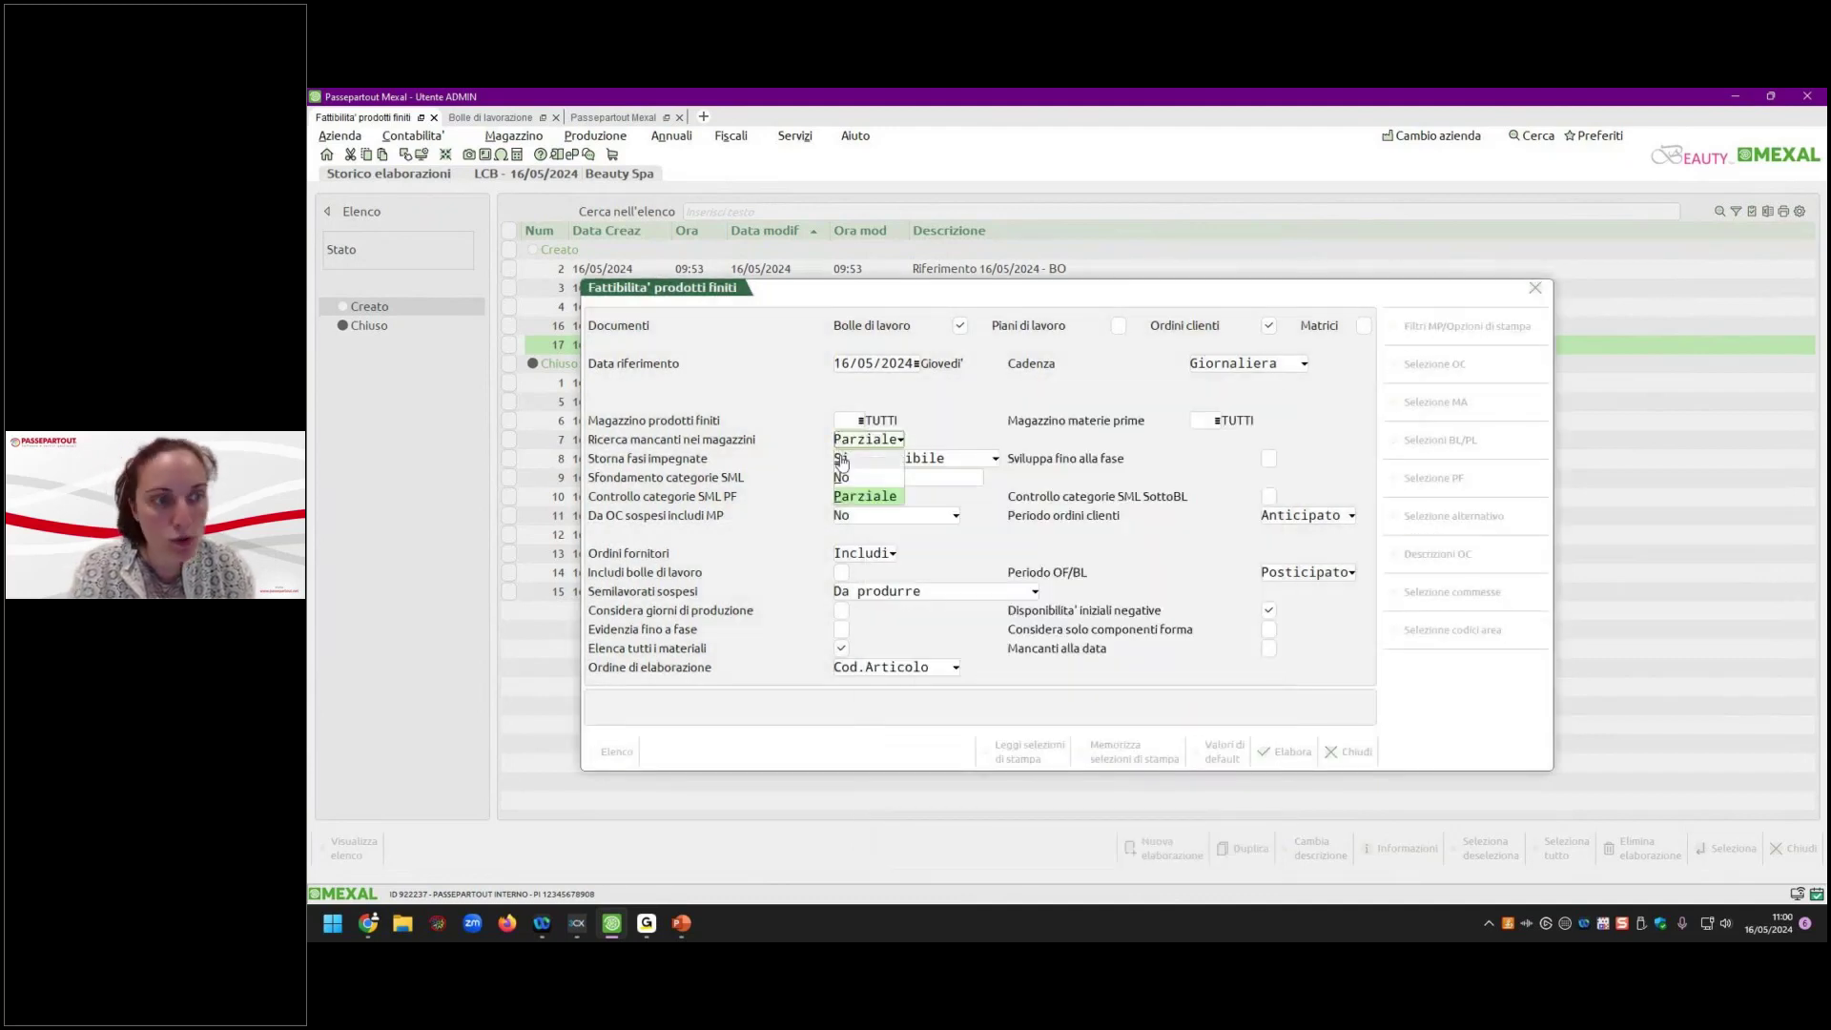
click(845, 451)
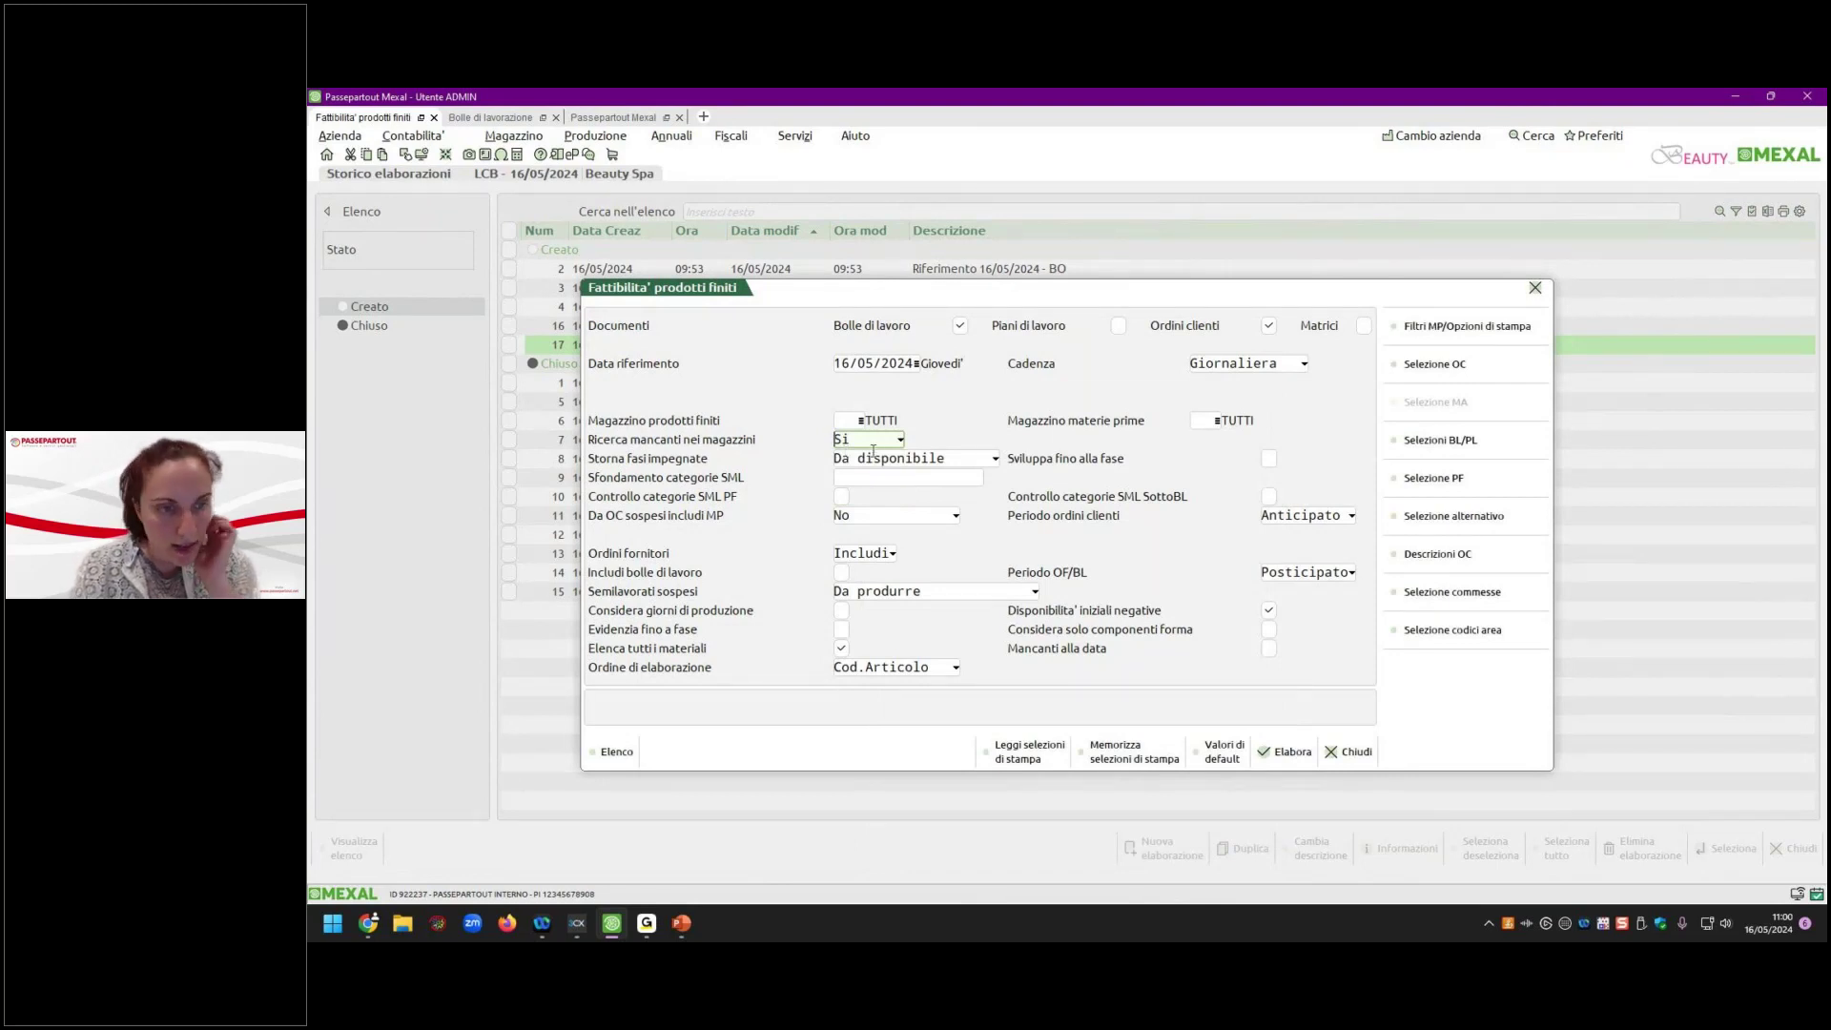
Process the feasibility run and view the materials of the BYBAMET50 line of customer order 2.
click(1288, 761)
key(Return)
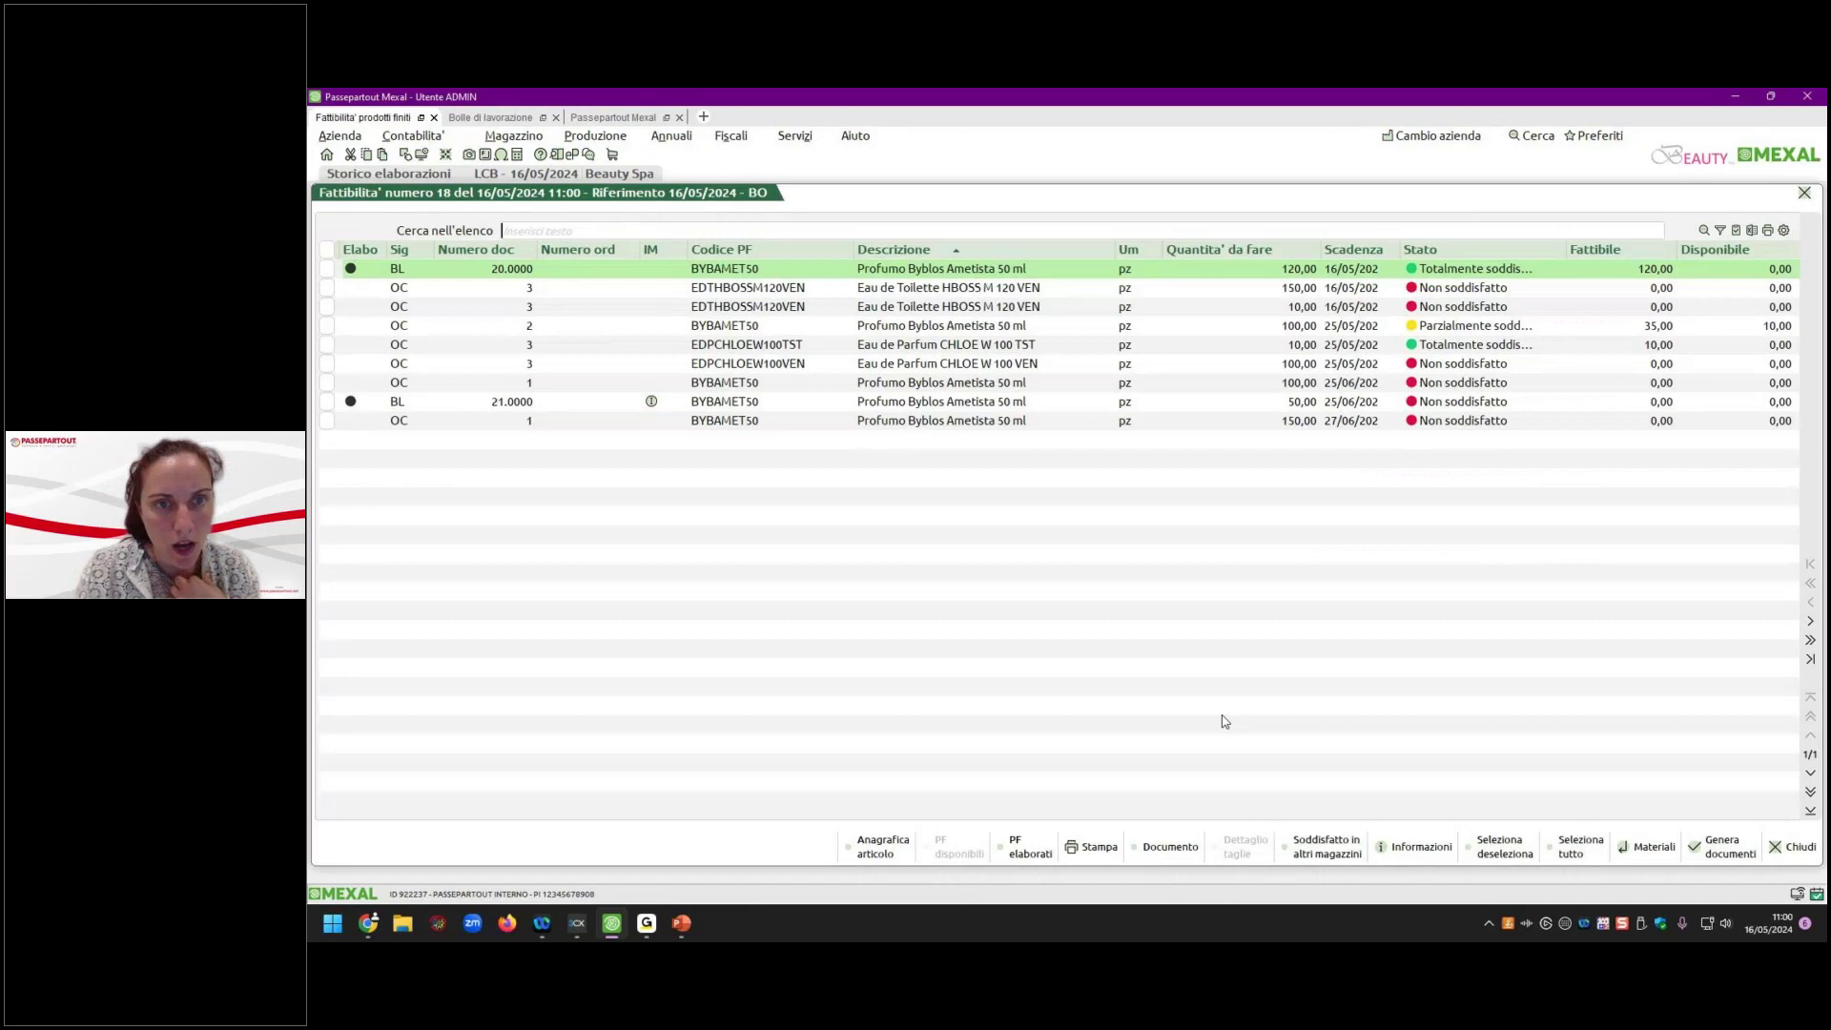
key(Down)
key(Down)
key(Down)
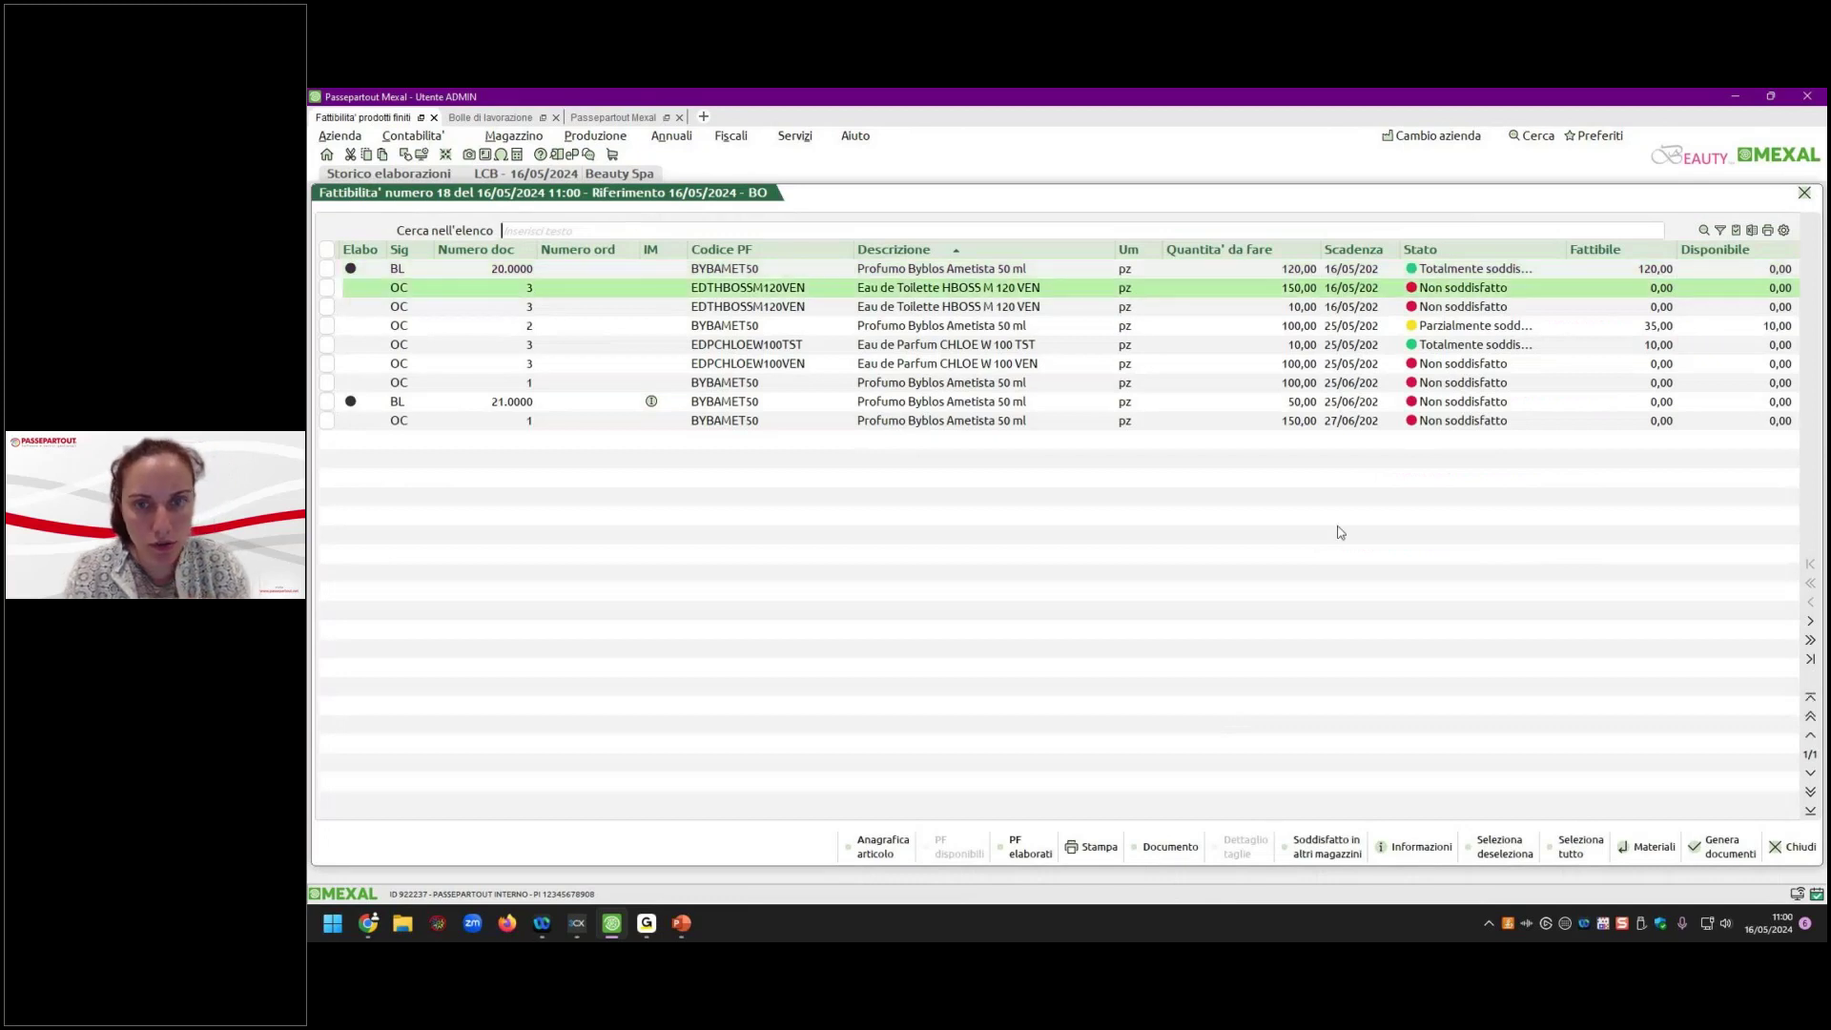
key(Return)
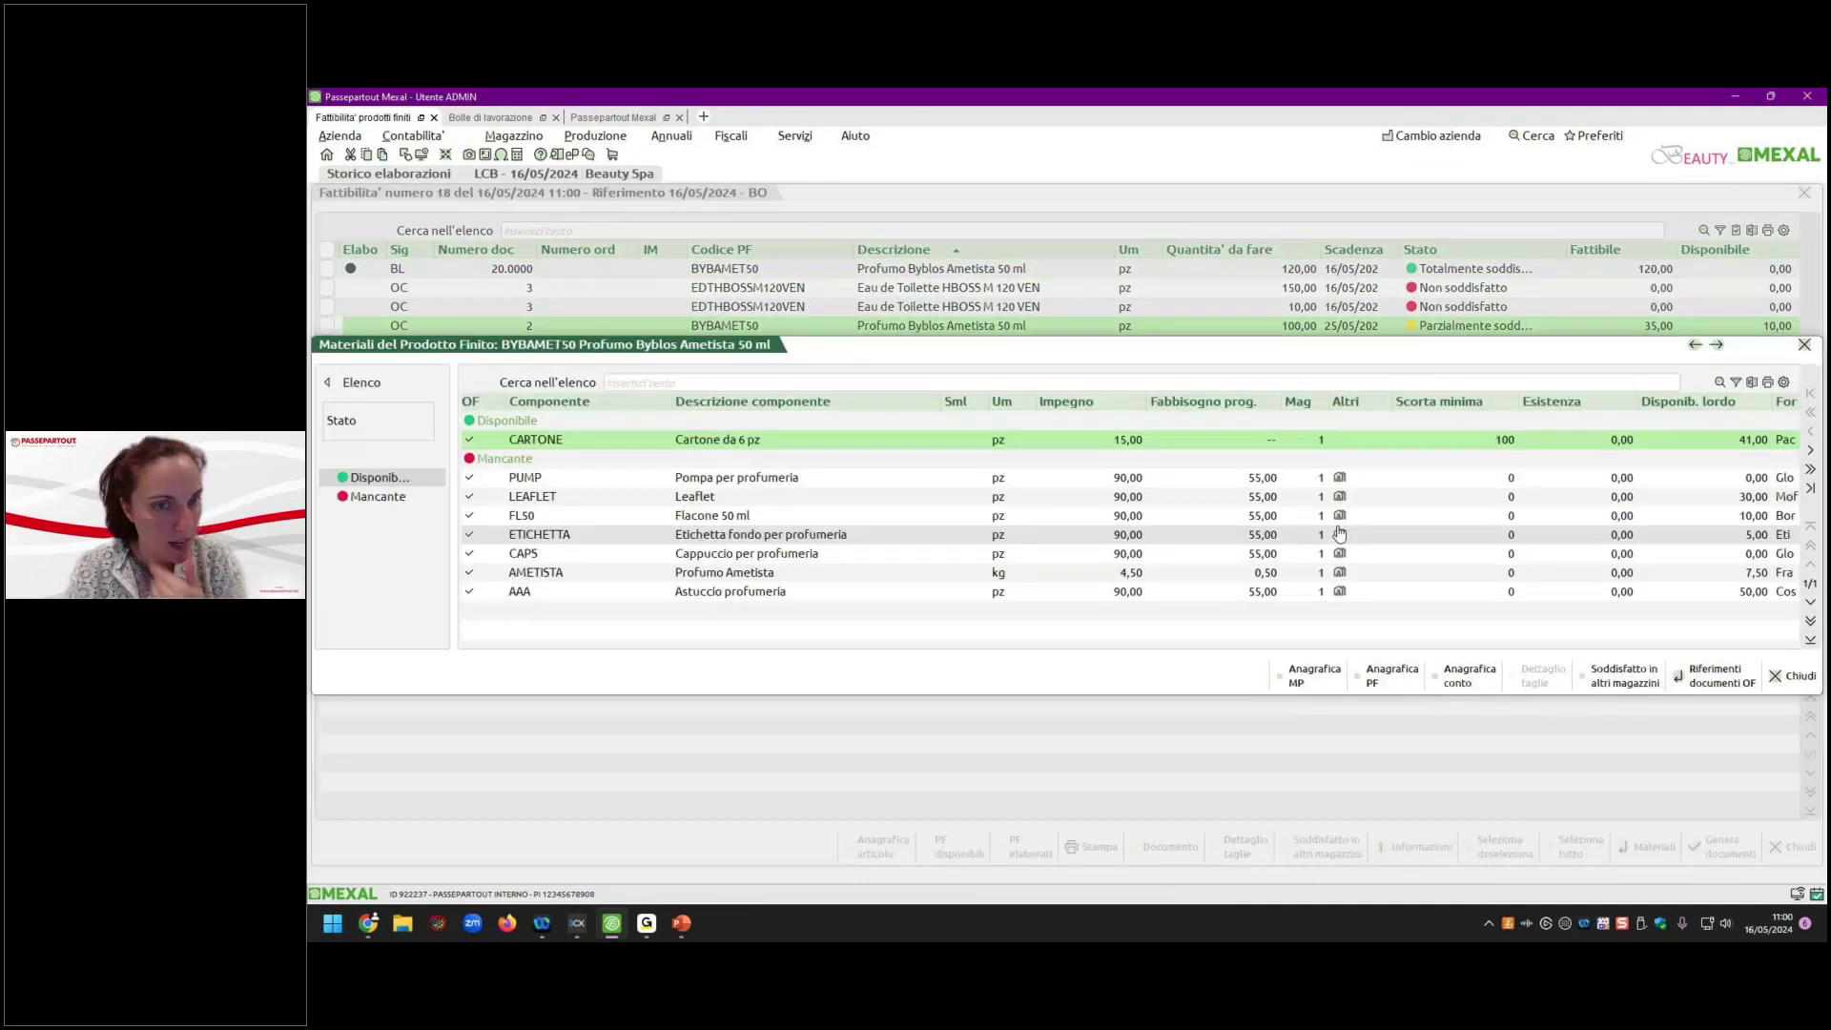
key(Escape)
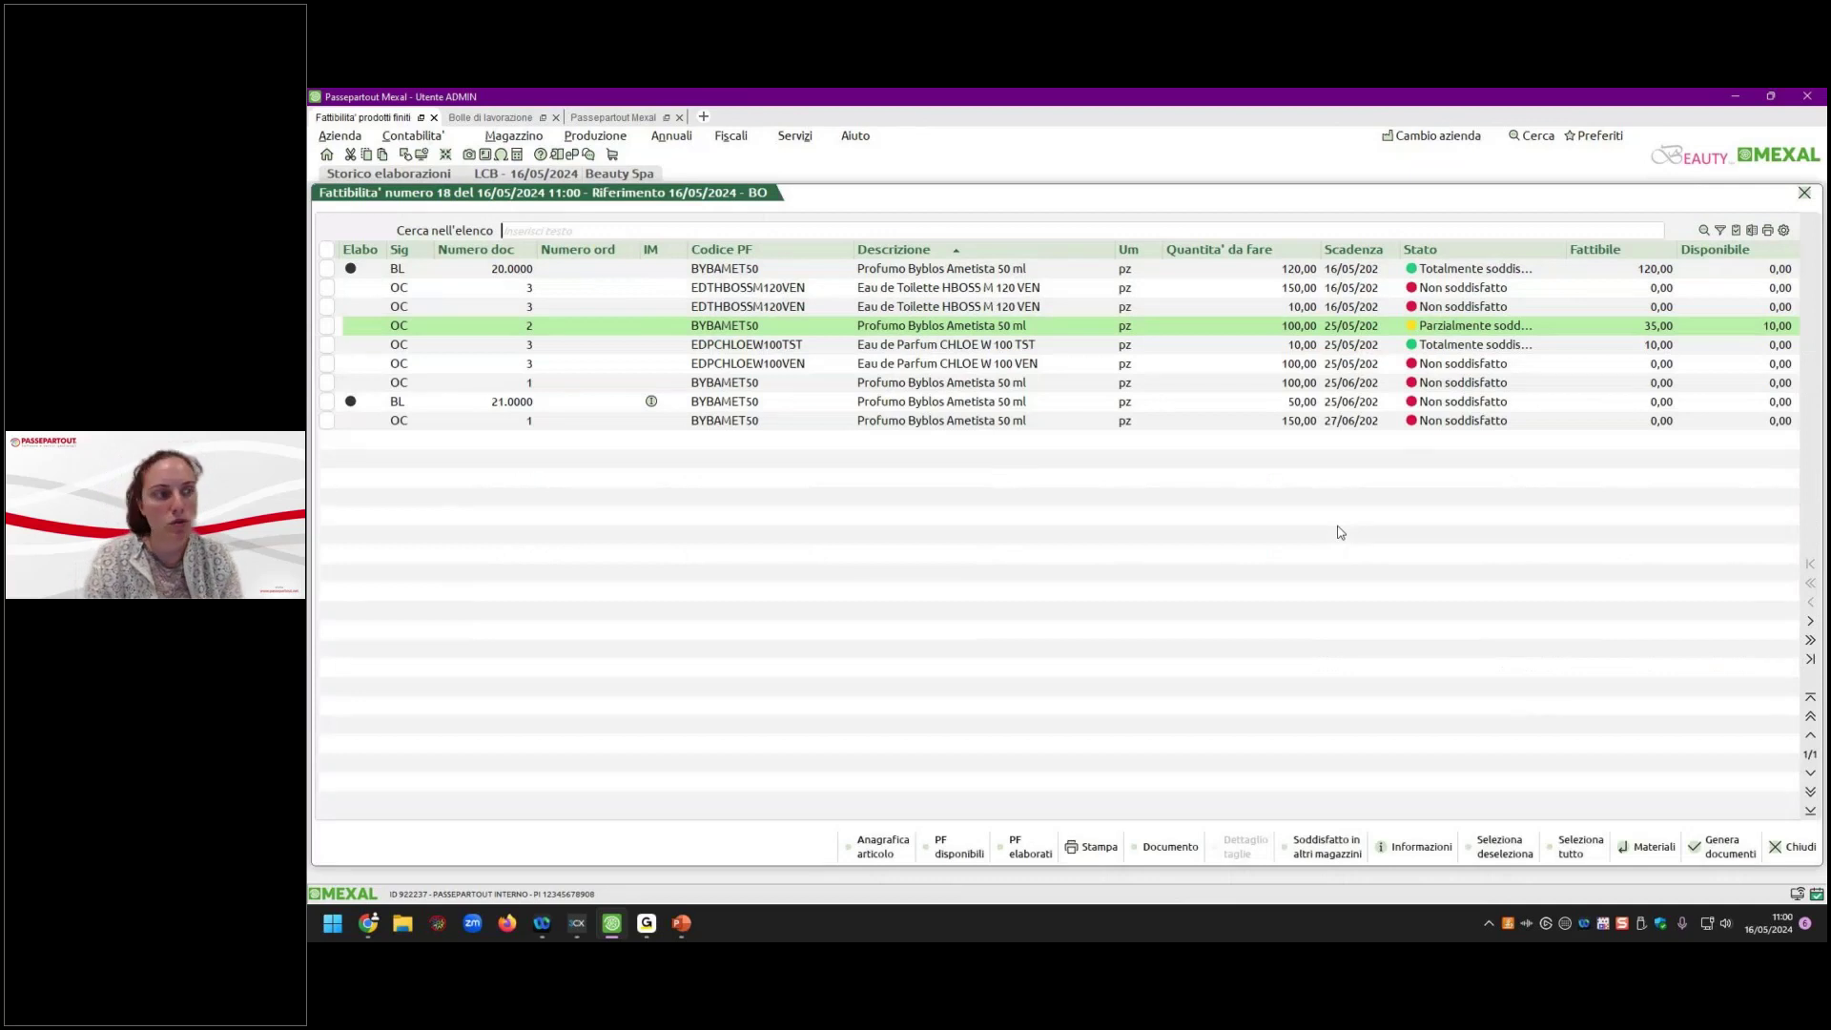
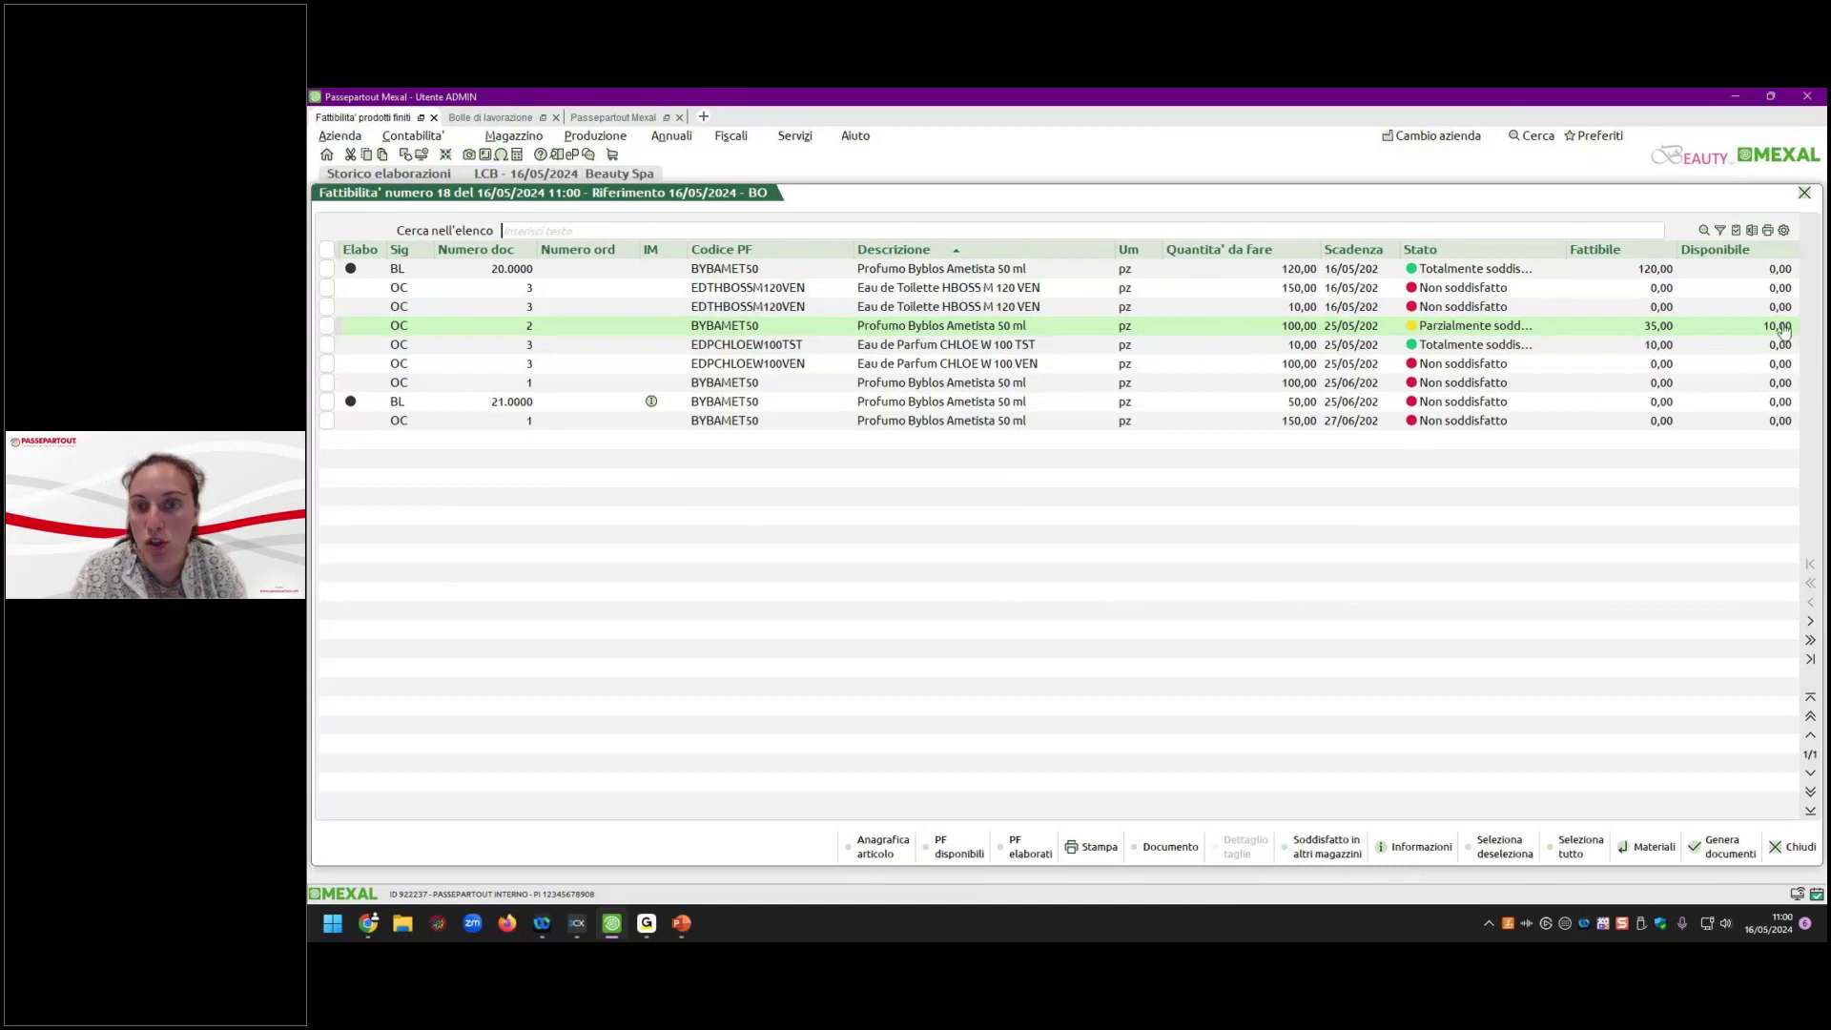
Check the available finished product and the component shortages for the customer order 2 line, including FL50, and close the run.
click(954, 847)
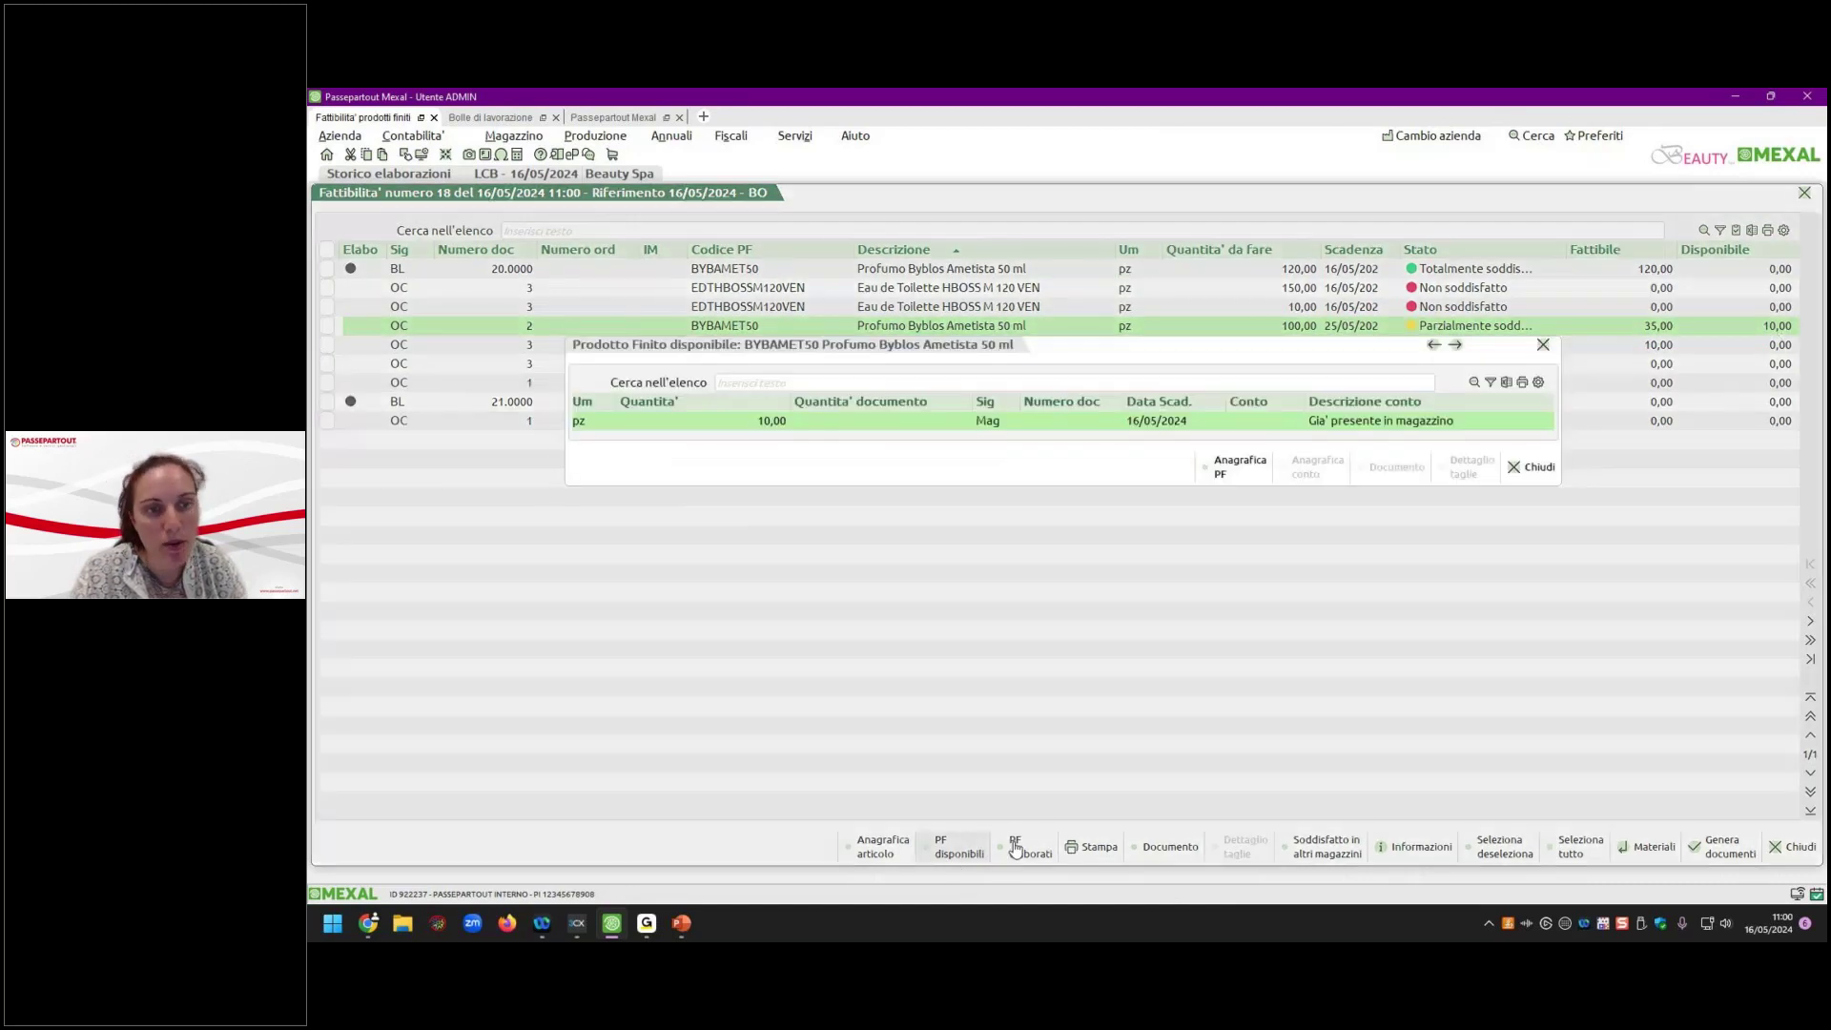
click(1519, 469)
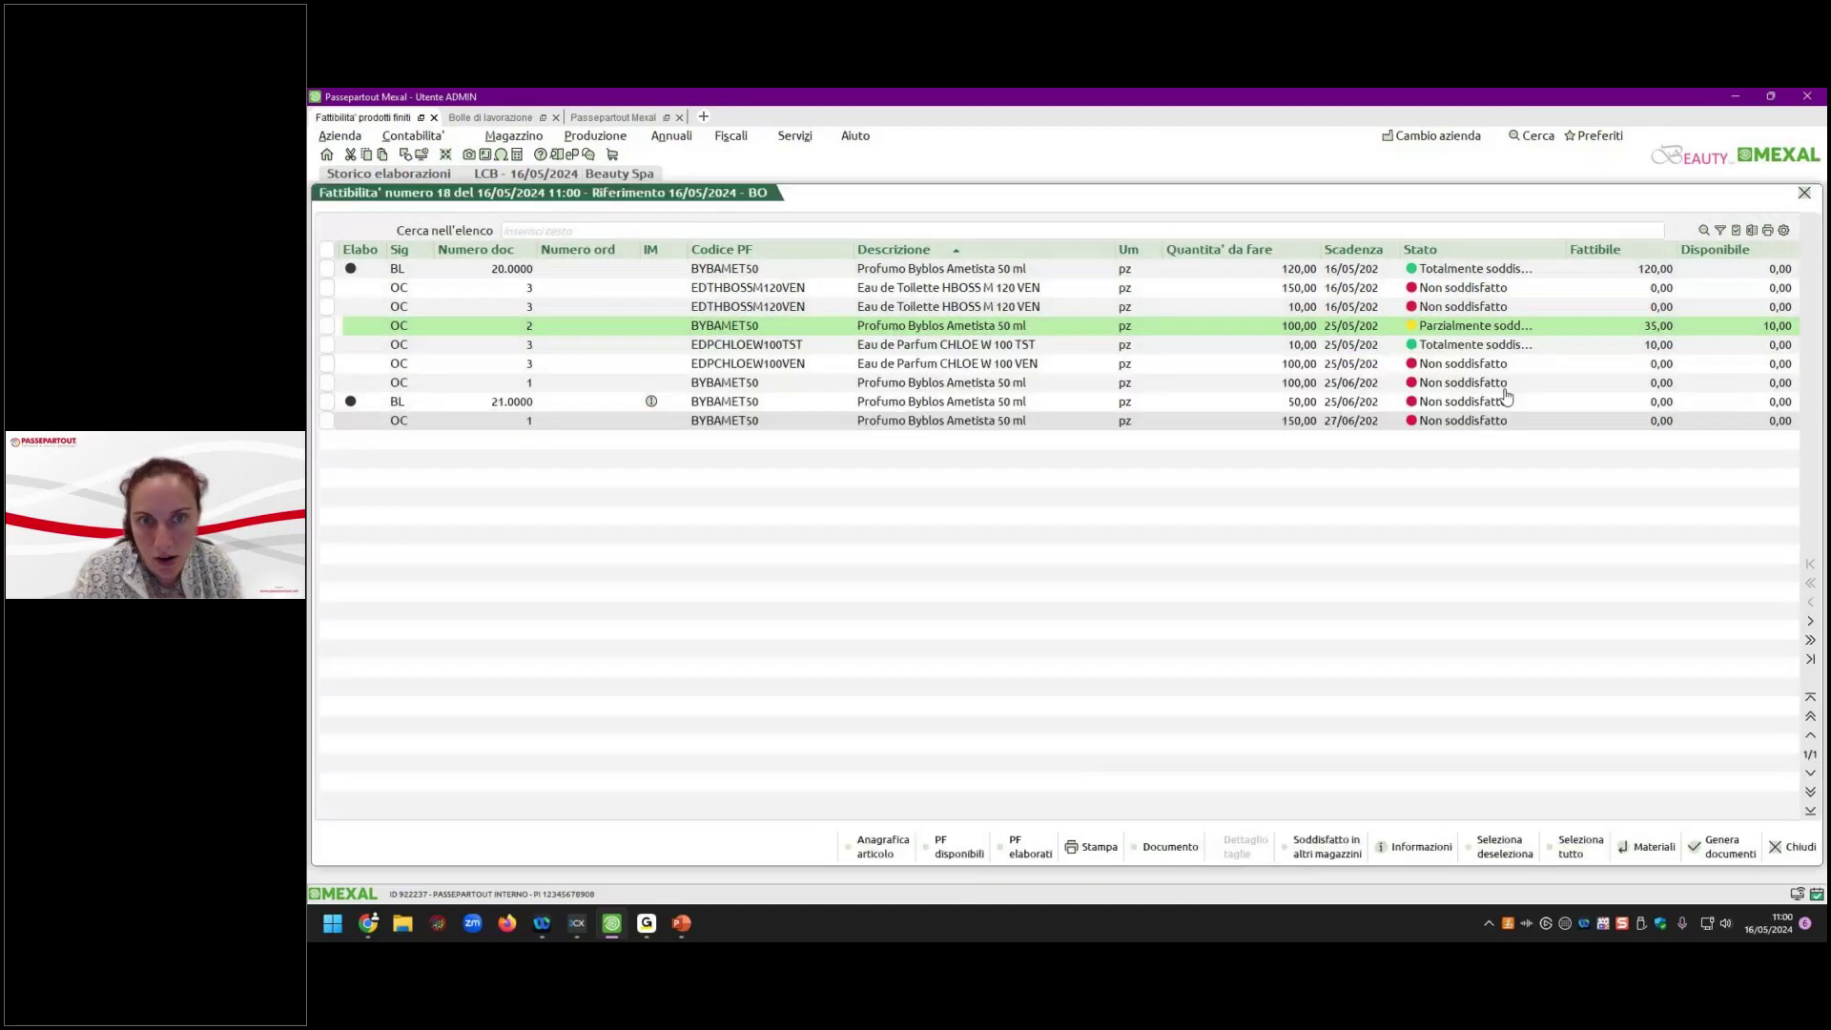
double_click(1503, 331)
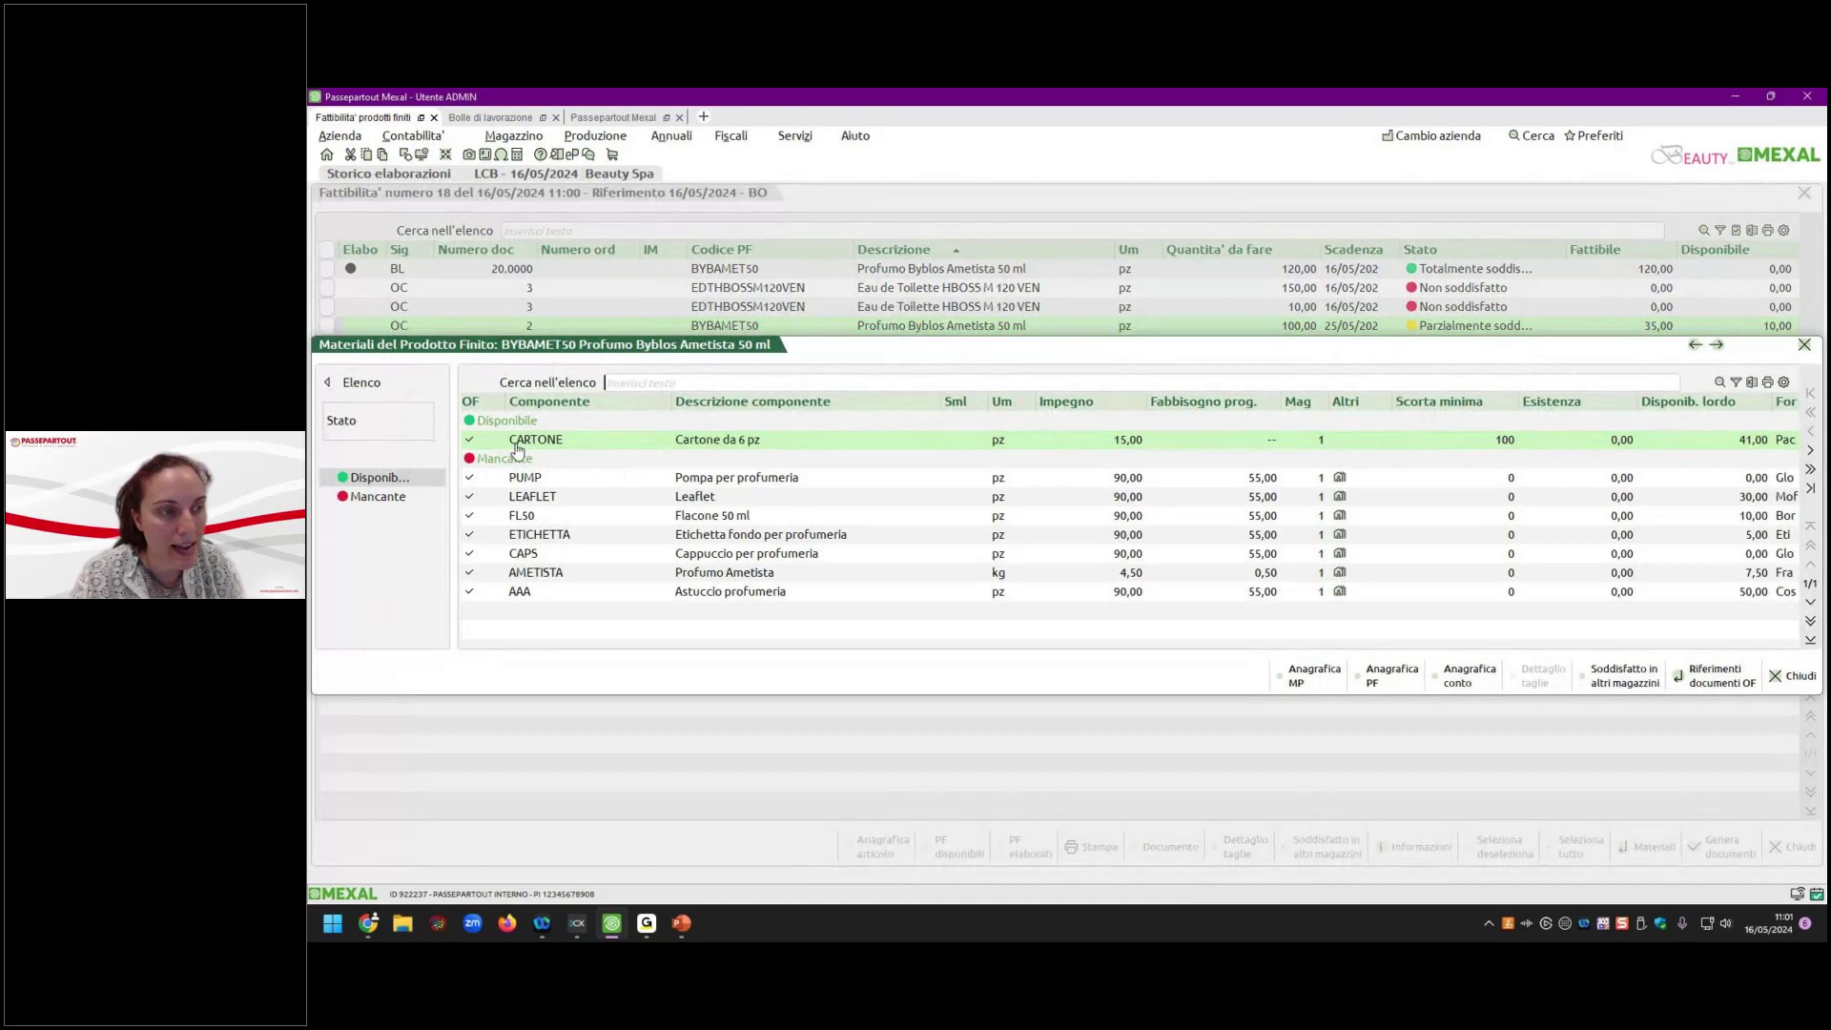
click(1240, 515)
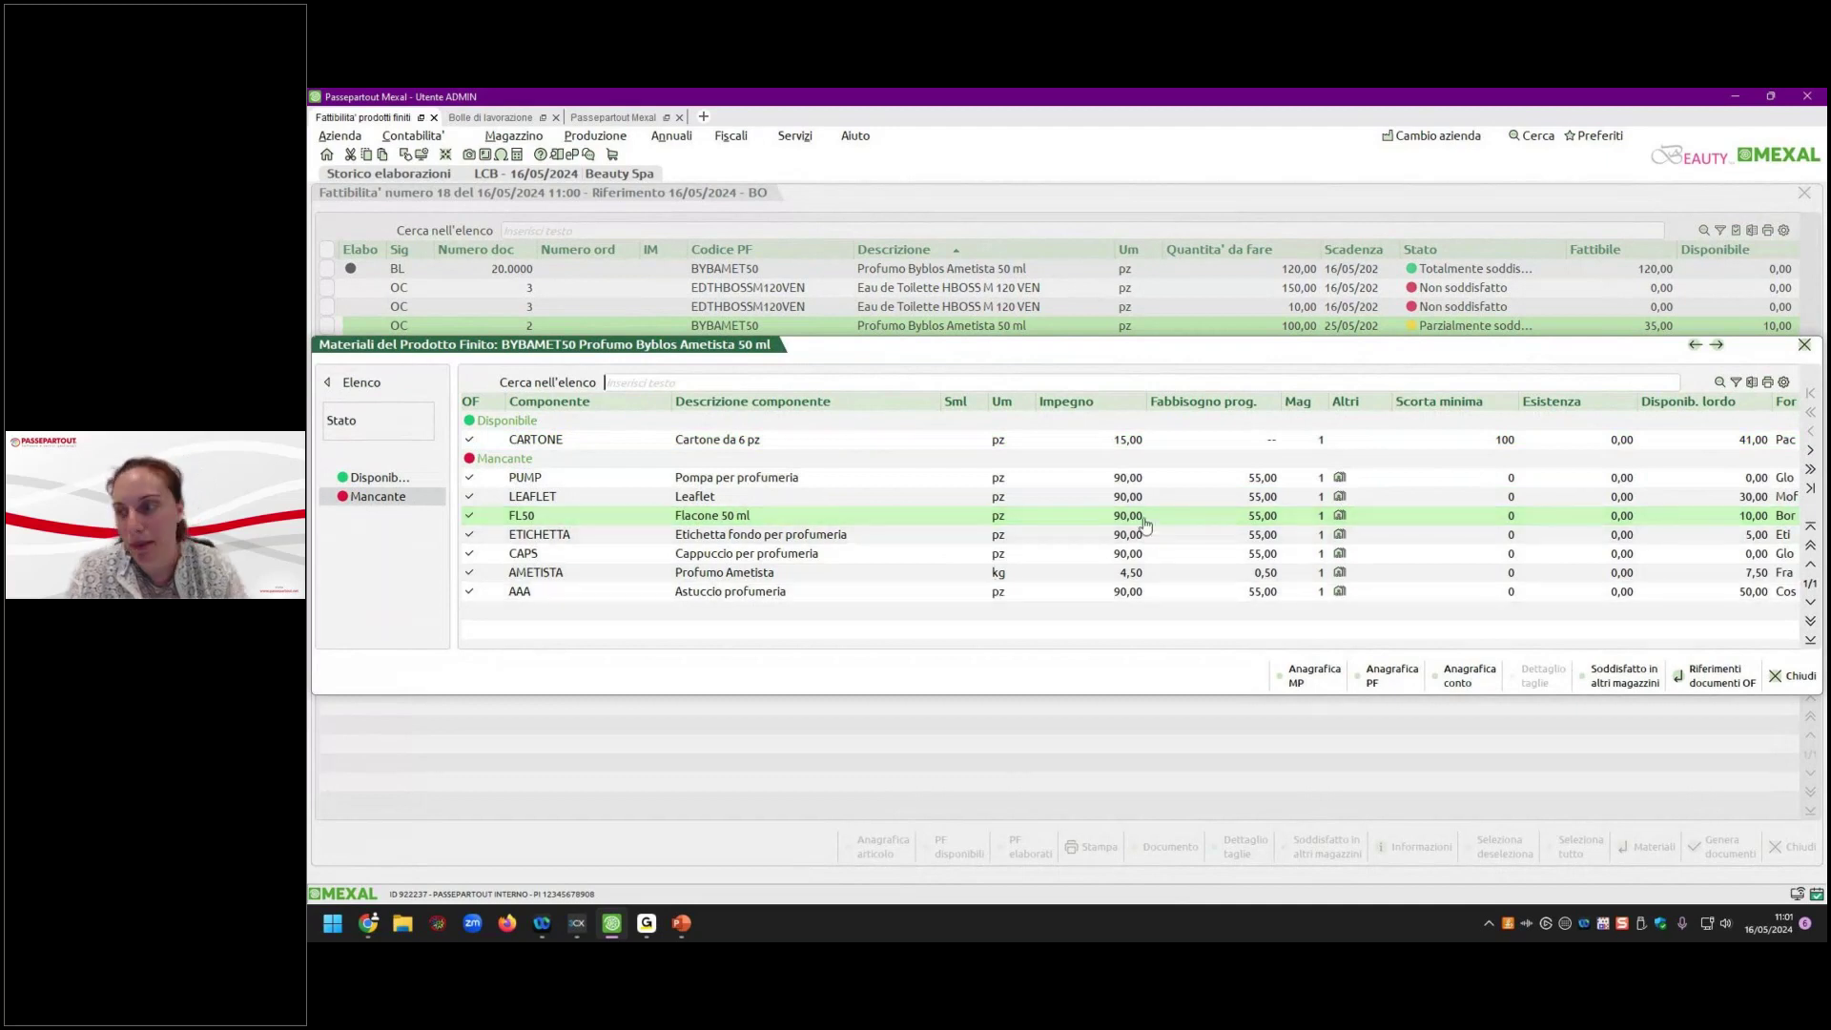
click(1791, 675)
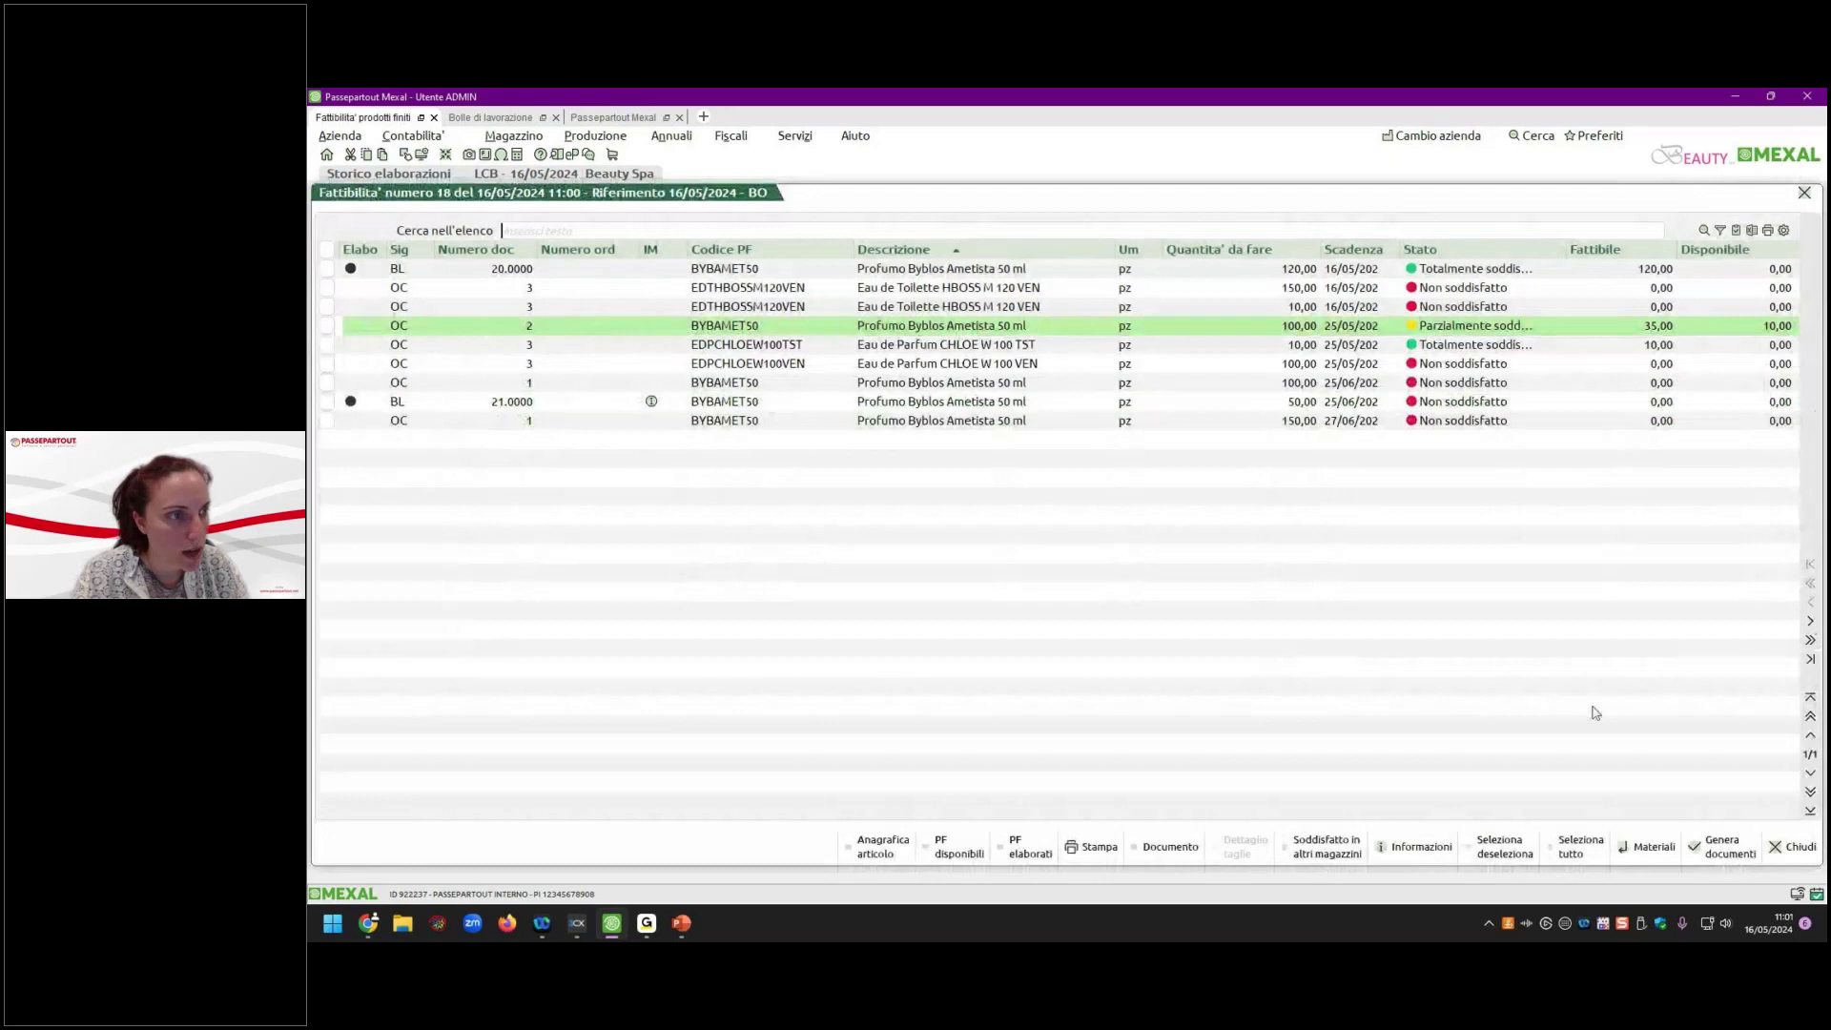
click(1794, 846)
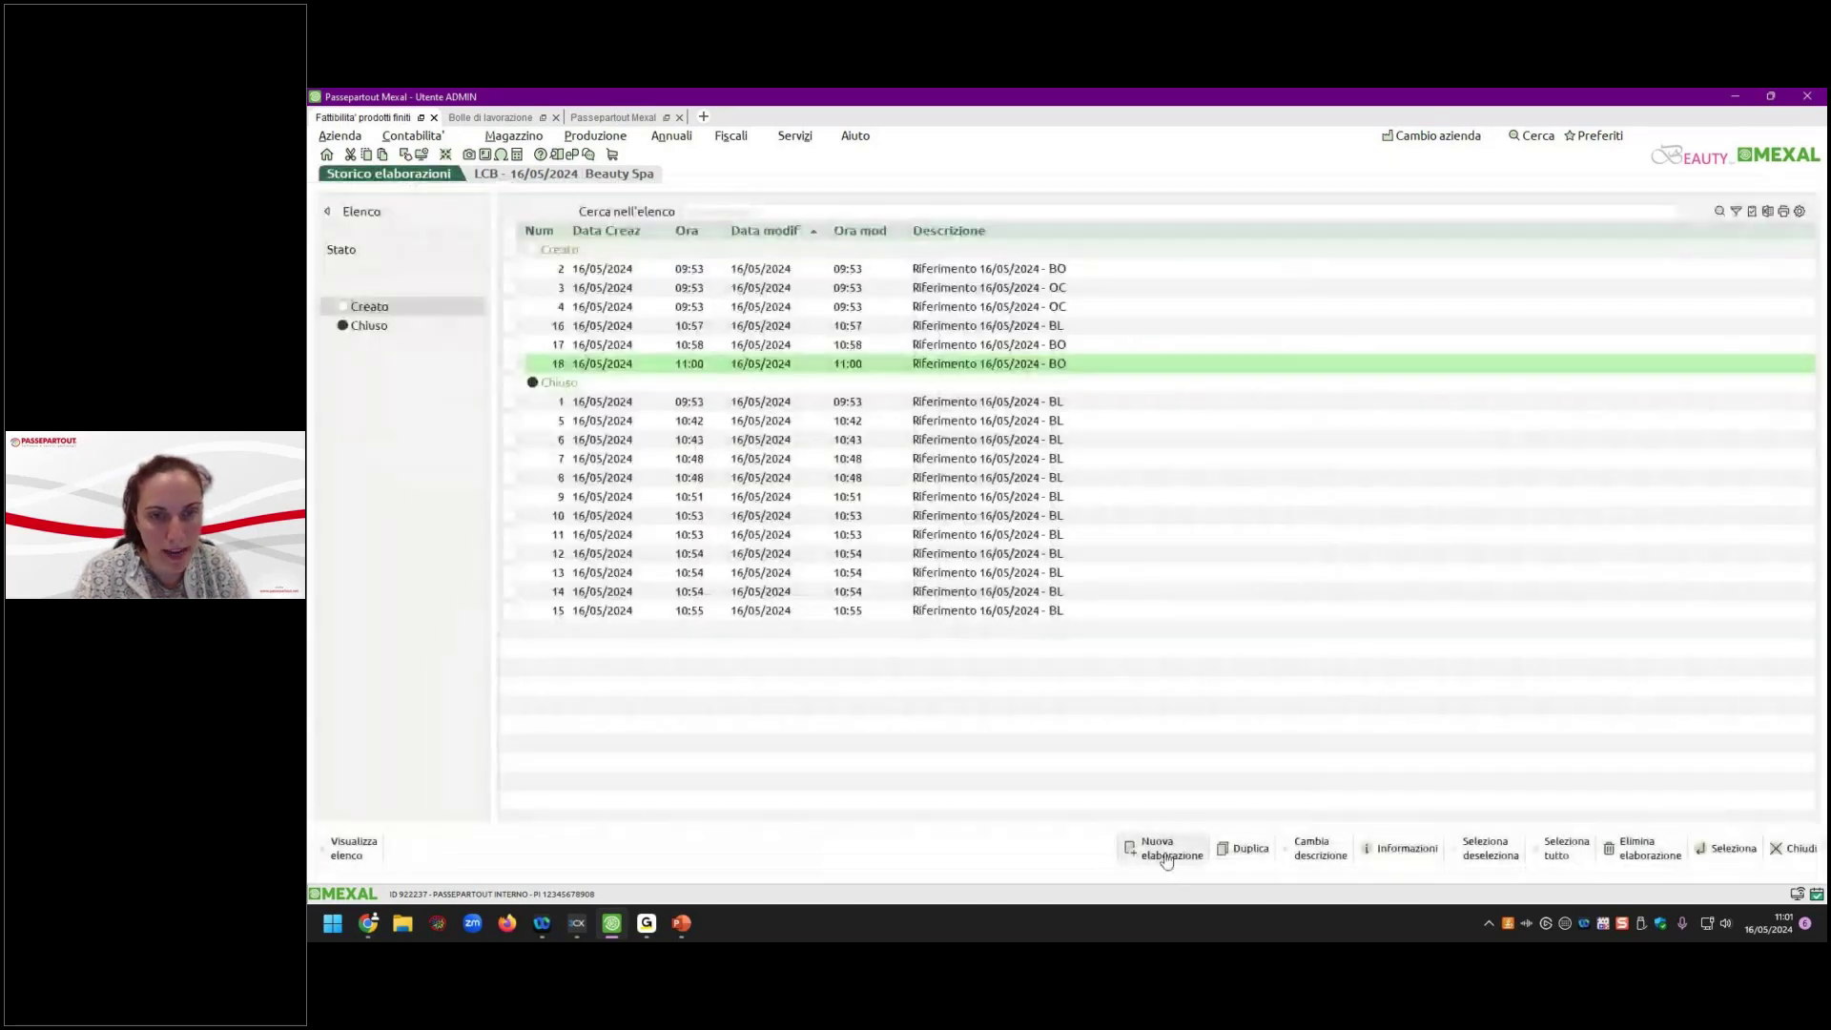
Process a new feasibility run limited to customer order 2 with Bolle di lavoro excluded, and close it after checking the result.
click(1157, 846)
click(1449, 372)
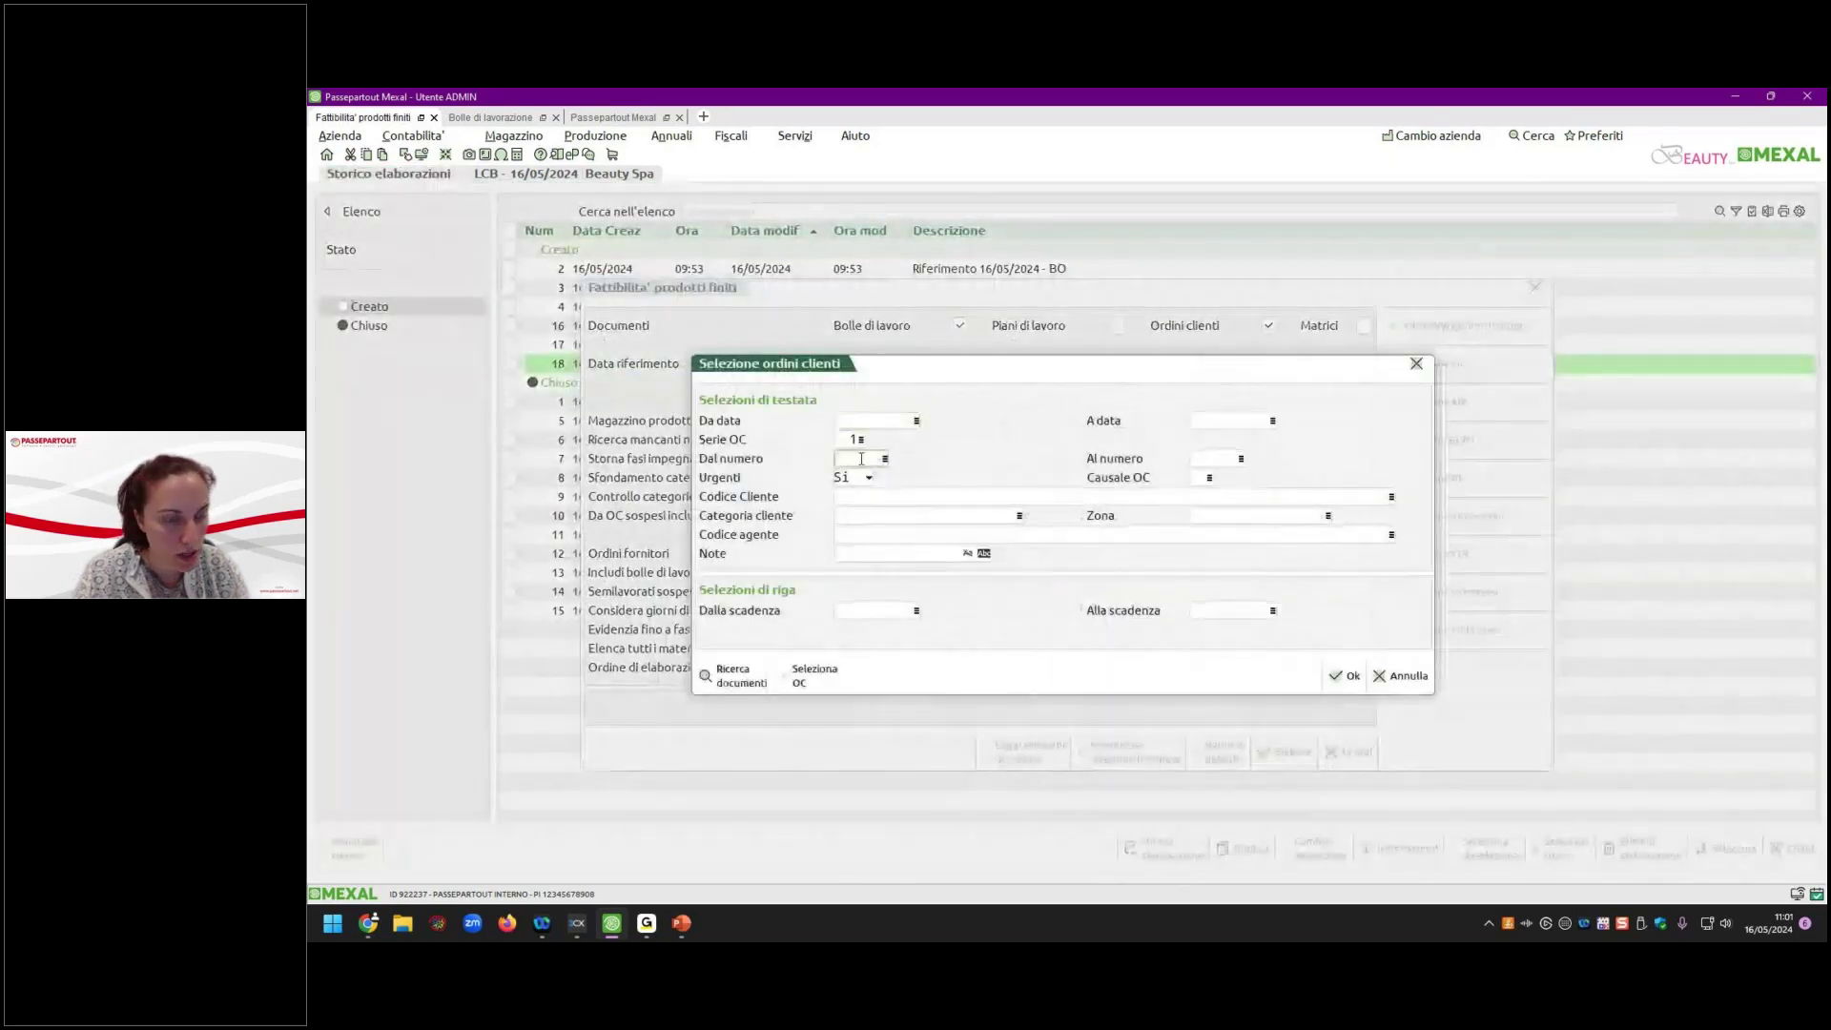
key(Tab)
key(F10)
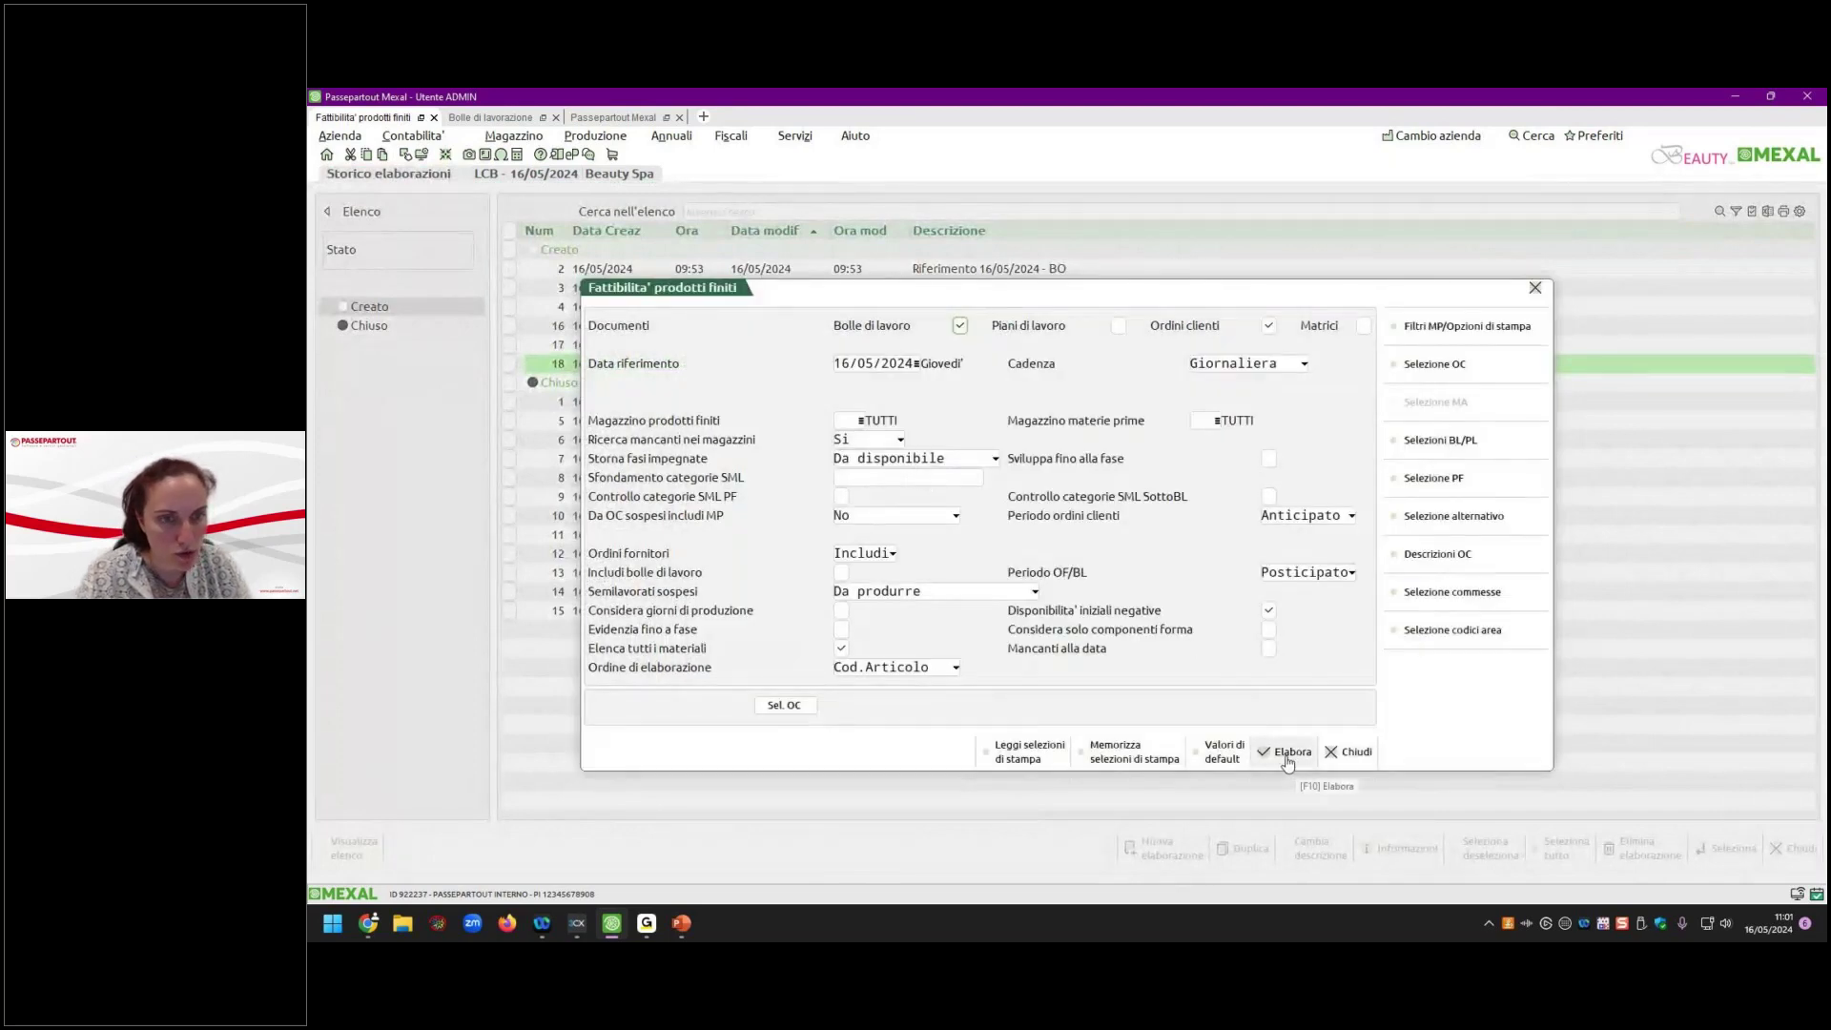
click(962, 327)
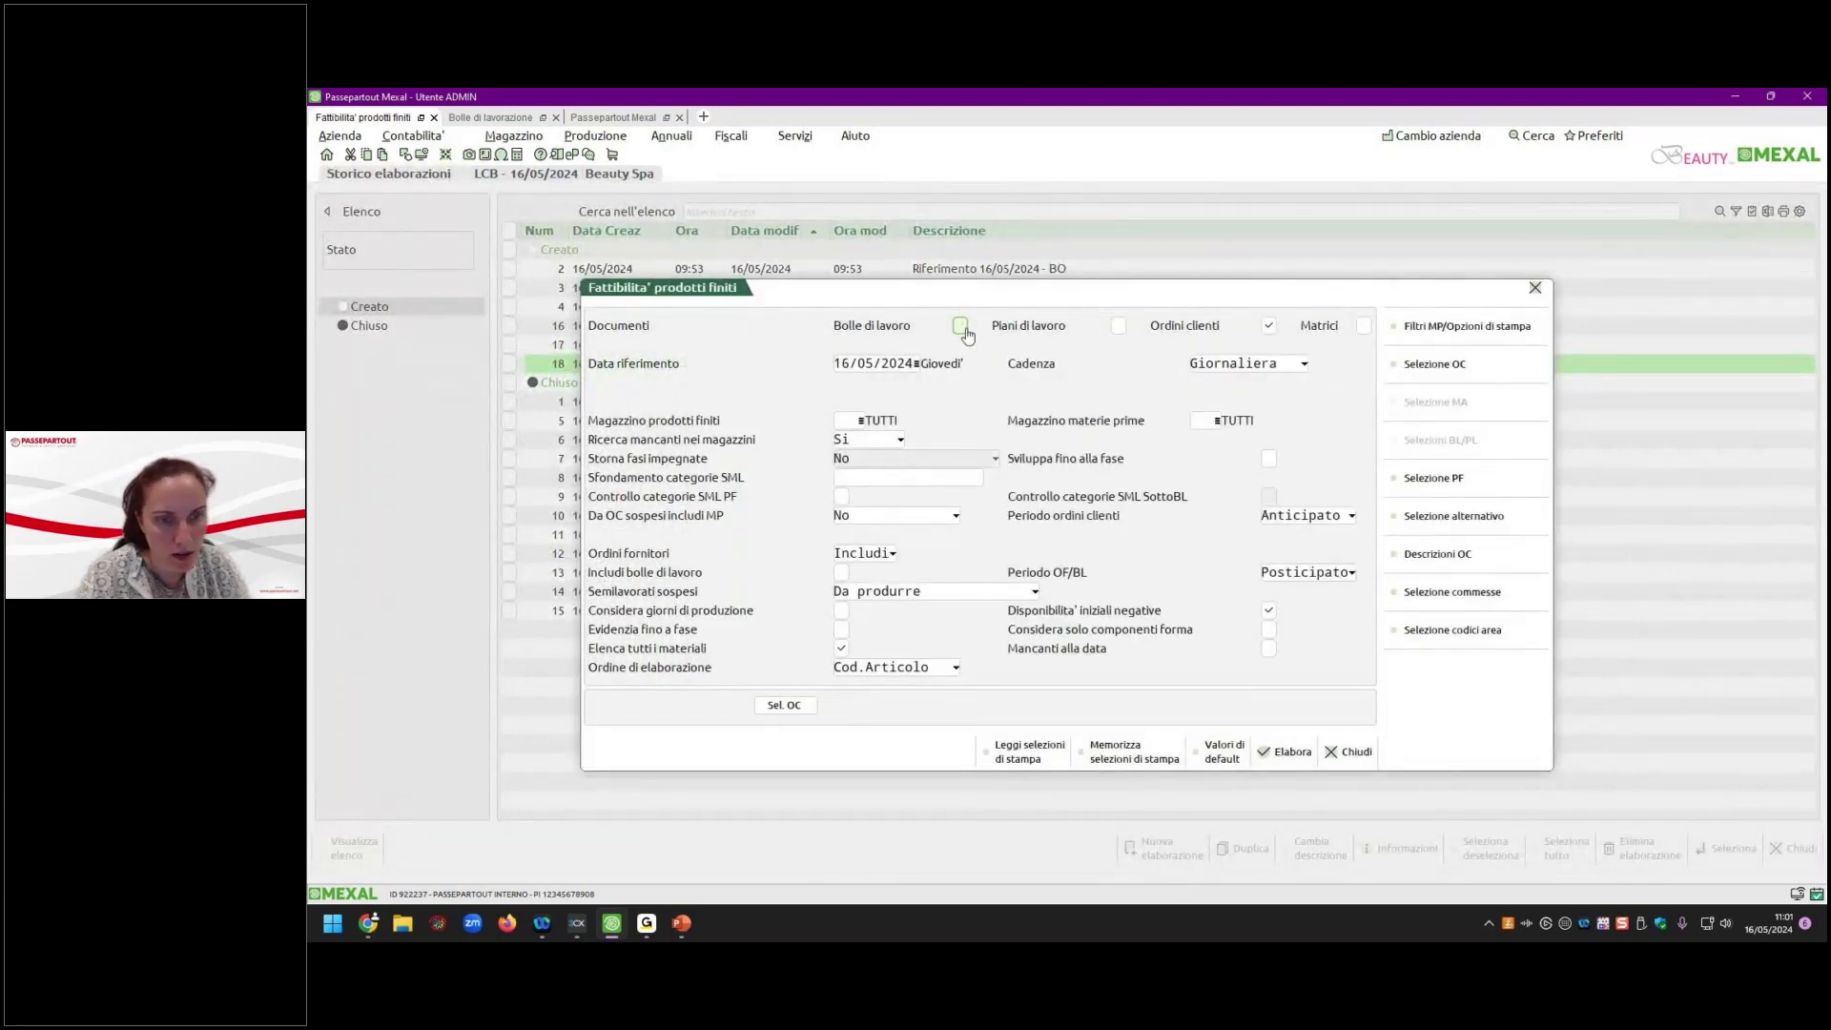
click(1290, 752)
click(1378, 562)
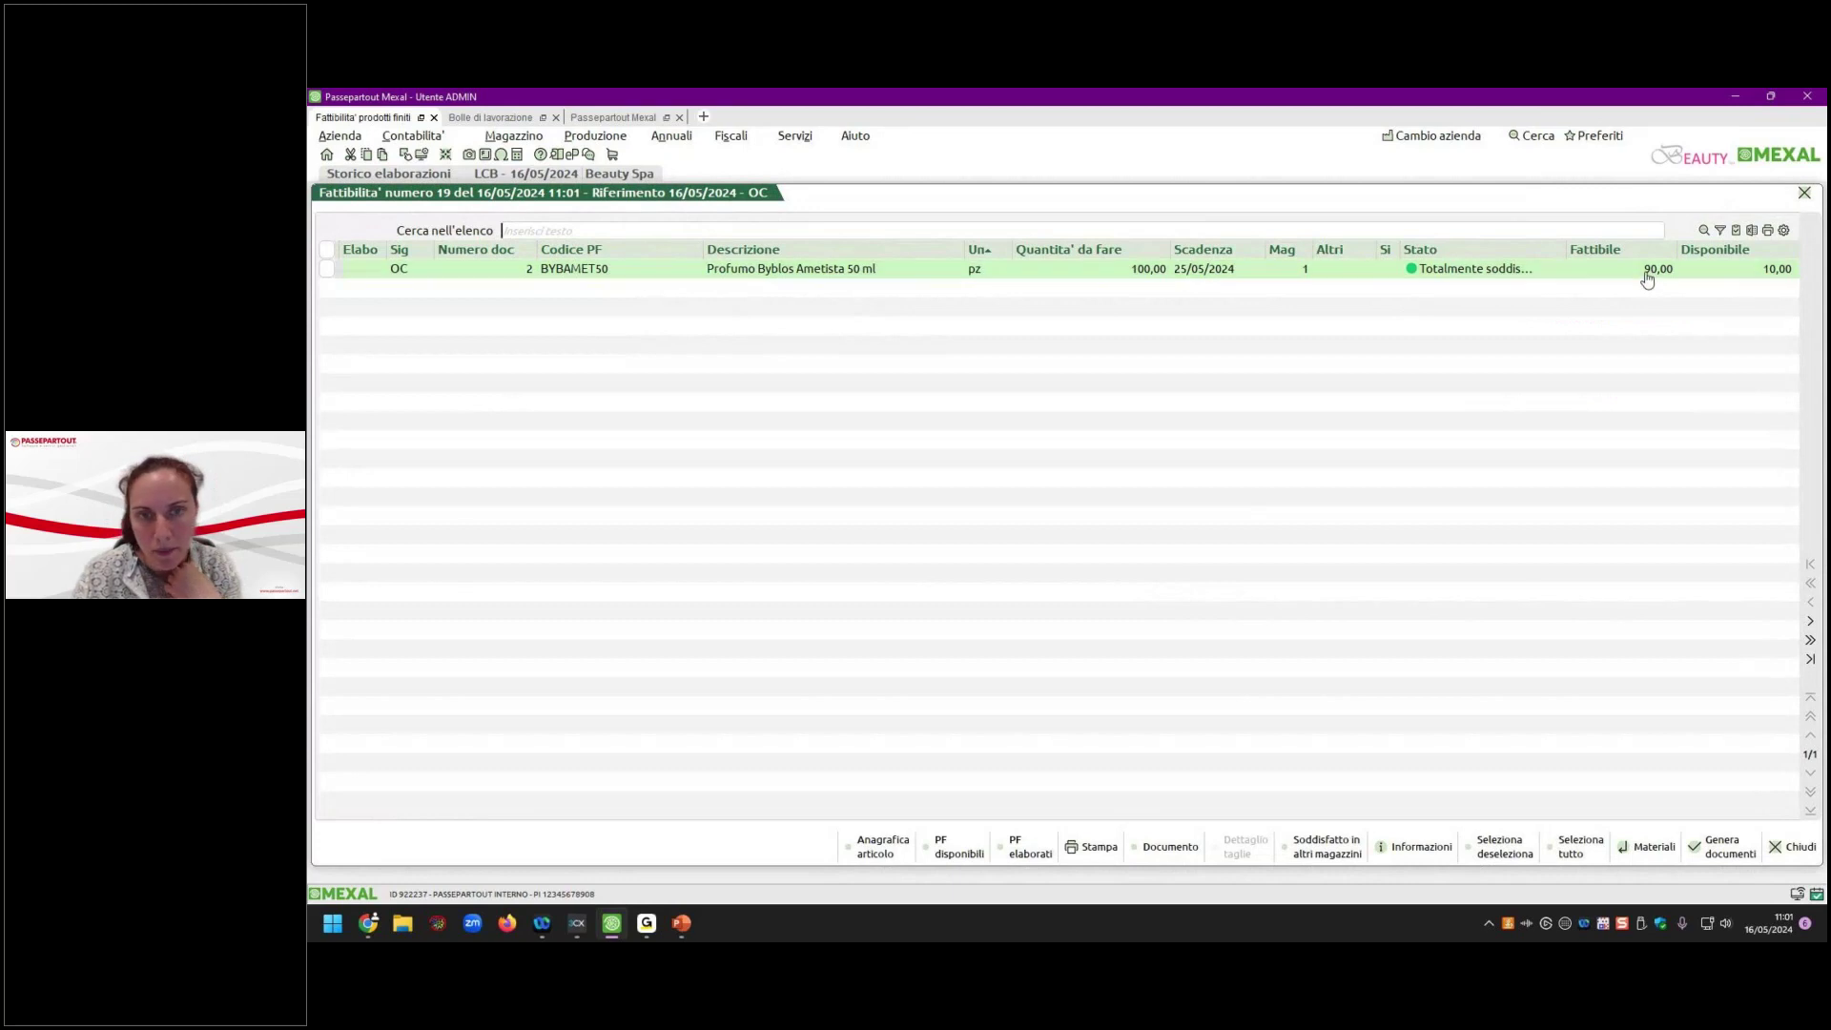
click(1794, 847)
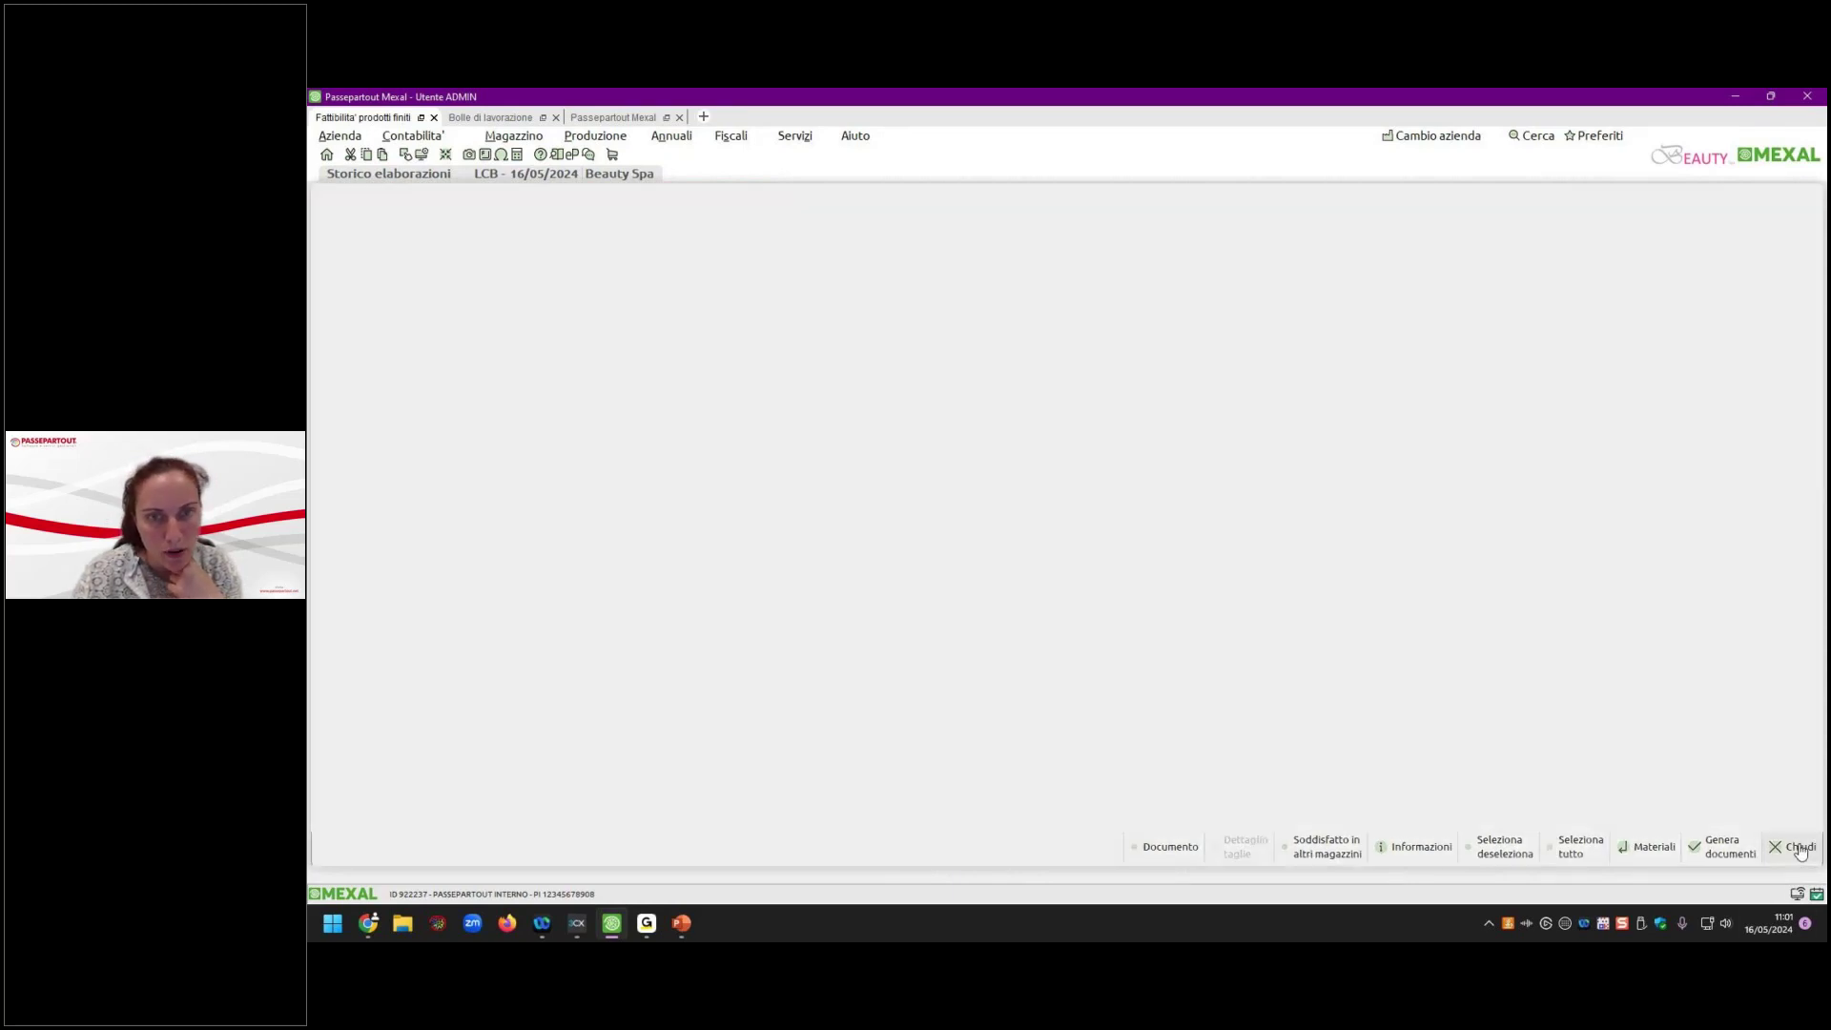
Start another finished-product feasibility run.
click(1166, 849)
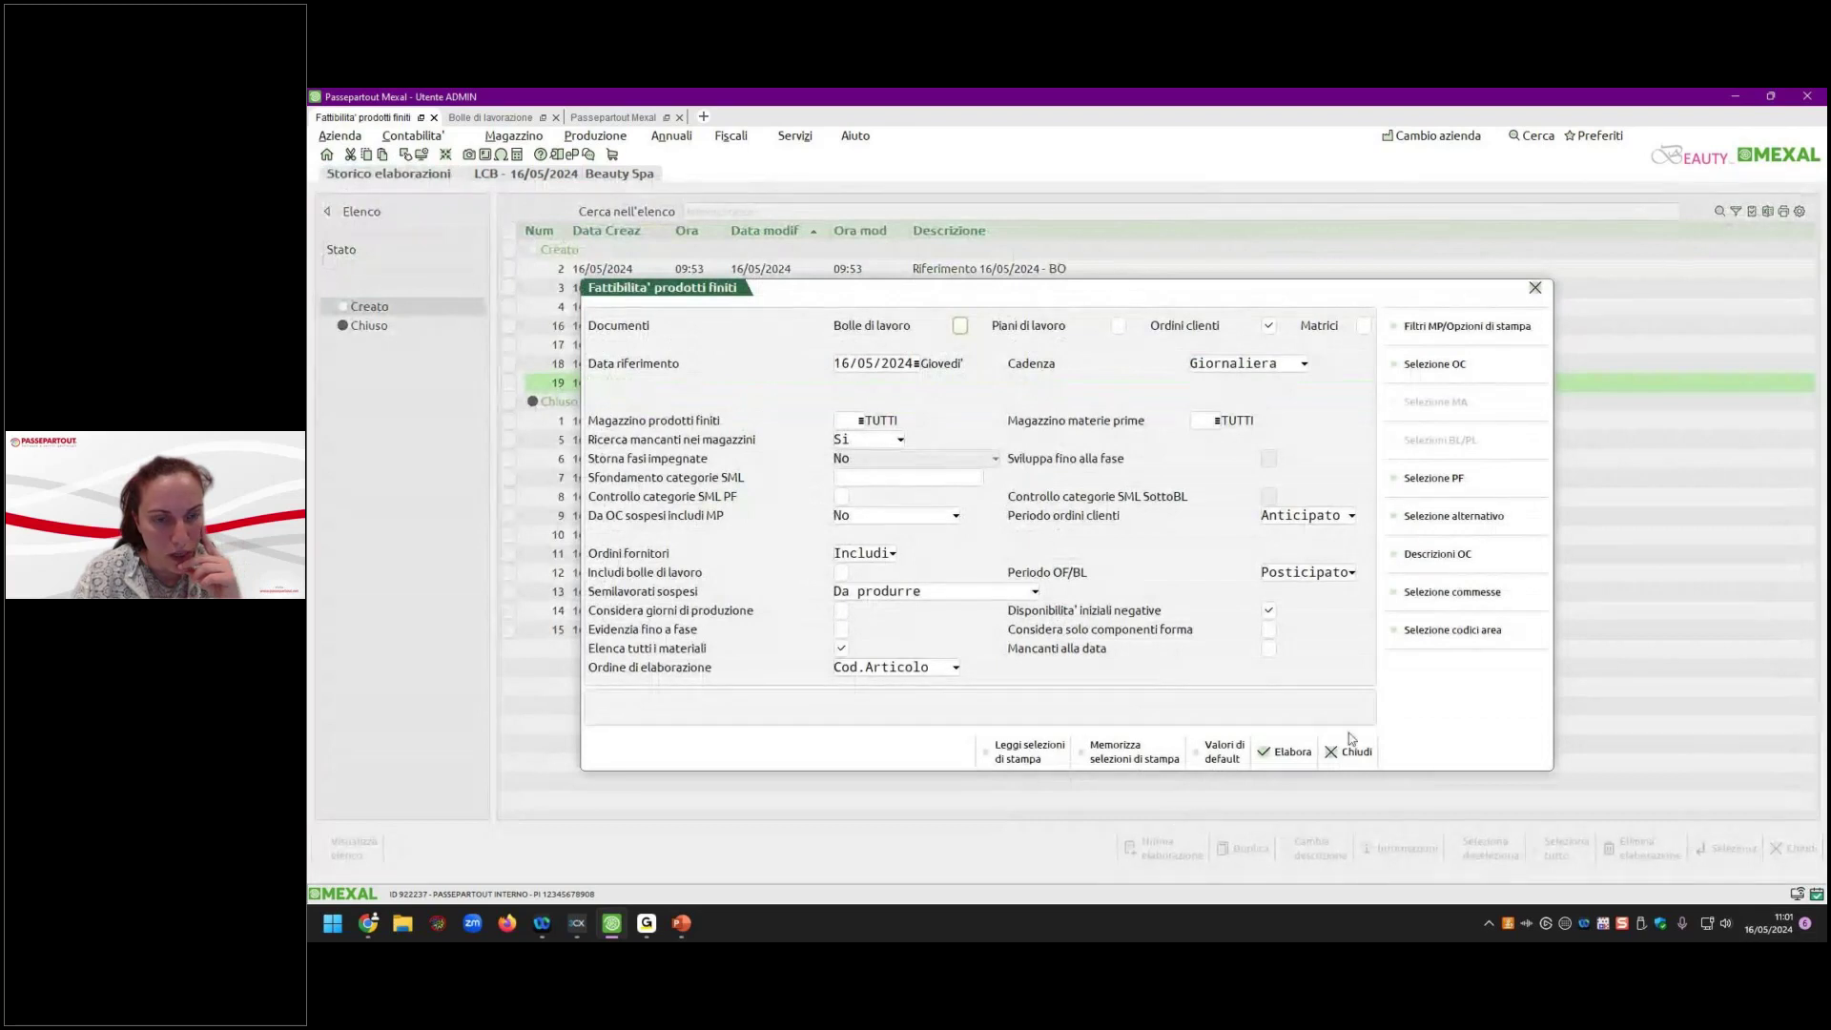
click(1436, 366)
key(Tab)
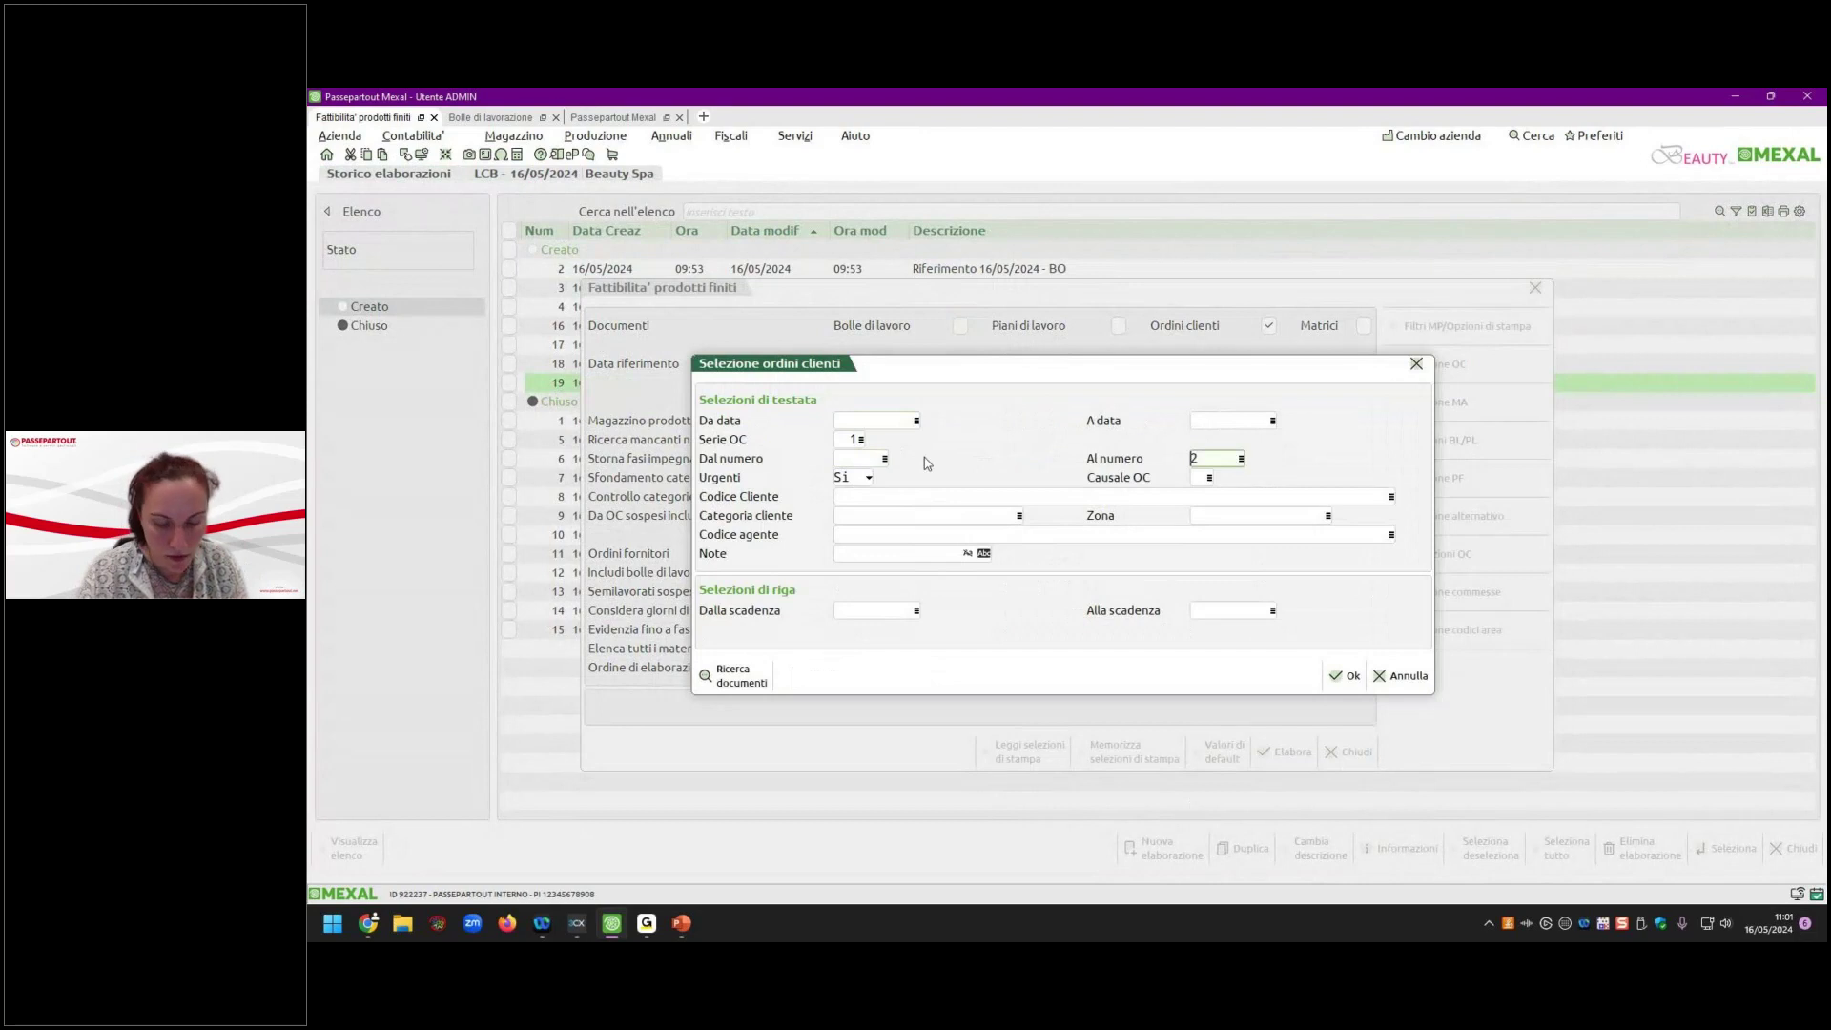
key(Escape)
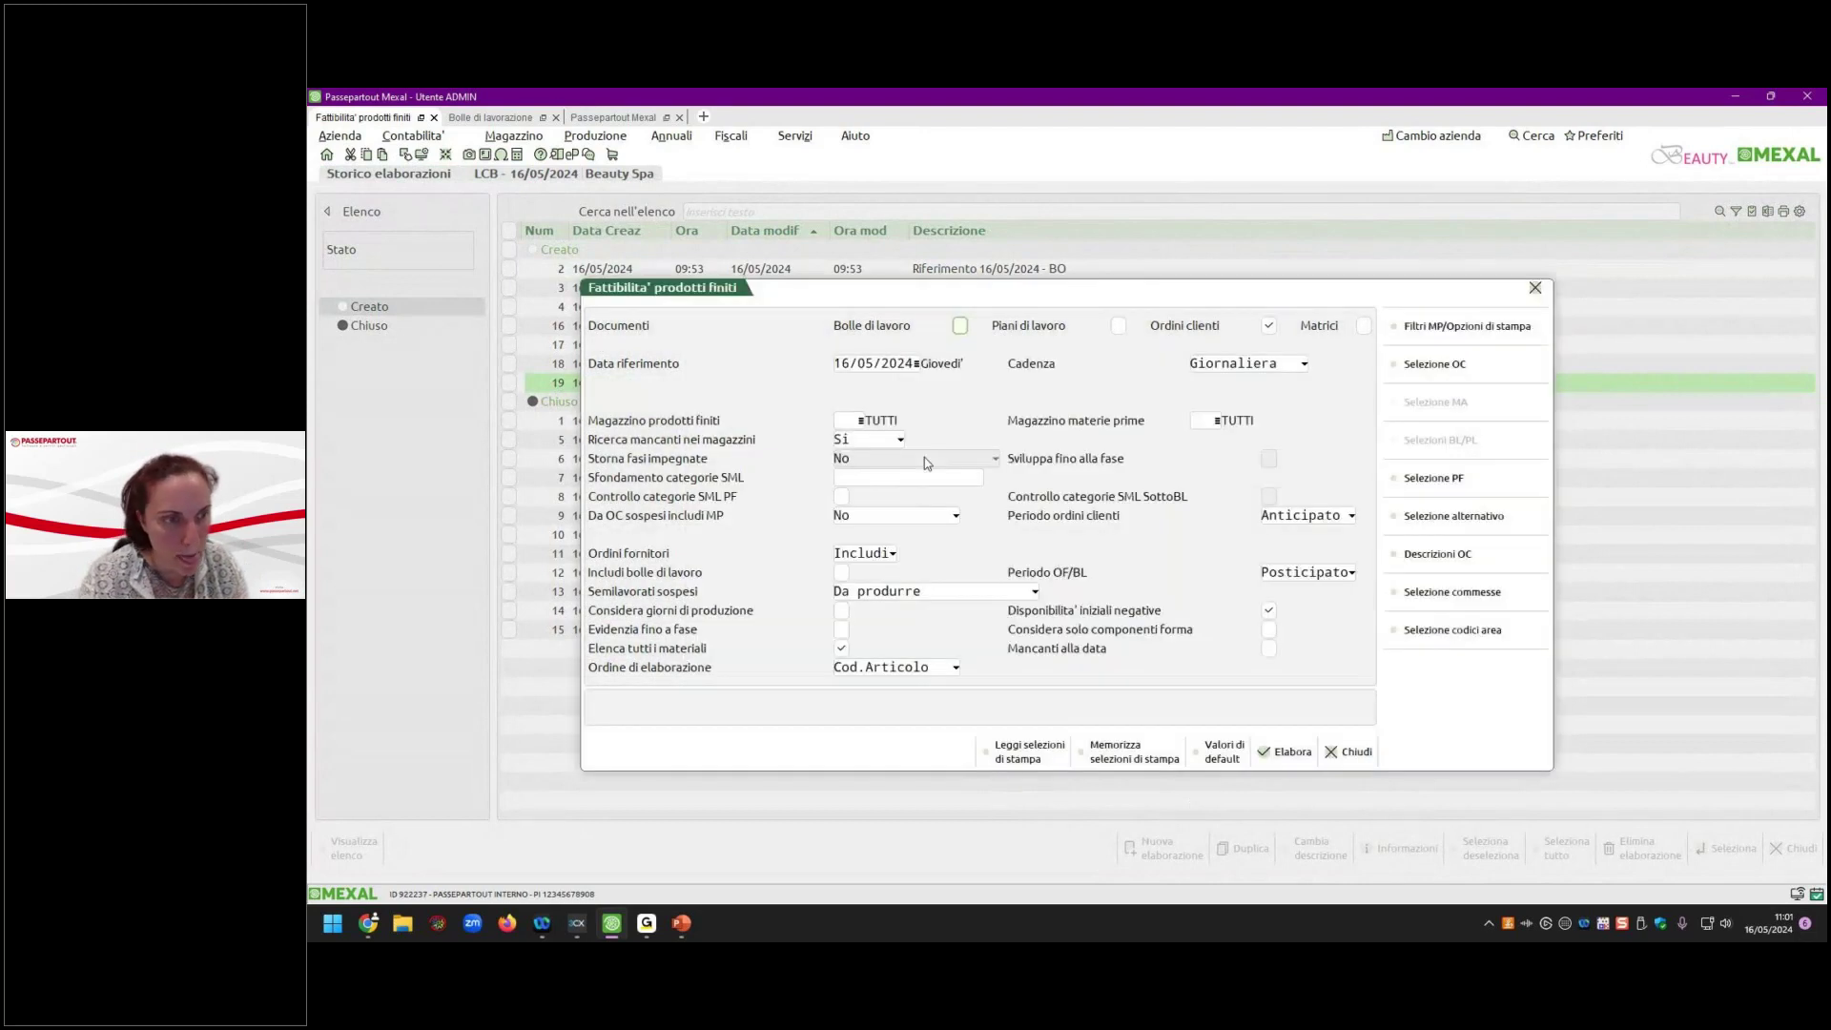
Set Ricerca mancanti nei magazzini to No and run the finished-product feasibility for customer orders with the proposed description.
click(901, 440)
click(859, 487)
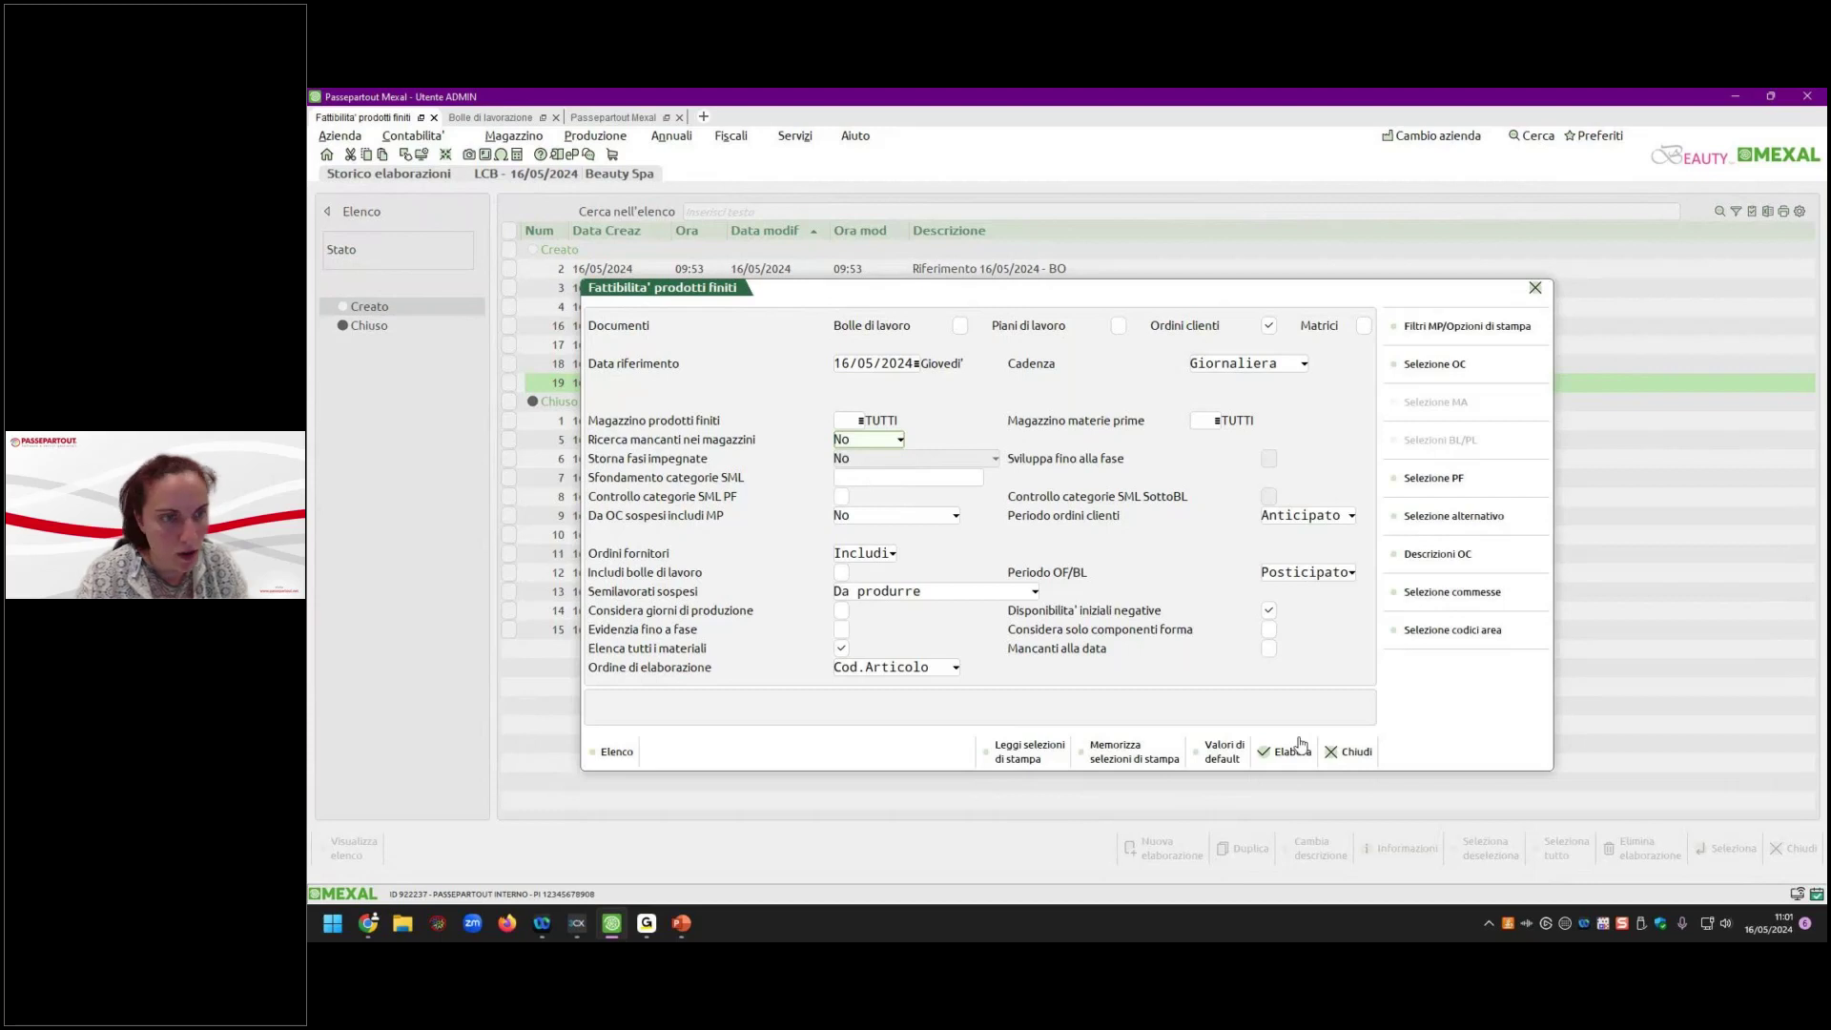
click(1299, 750)
click(1373, 563)
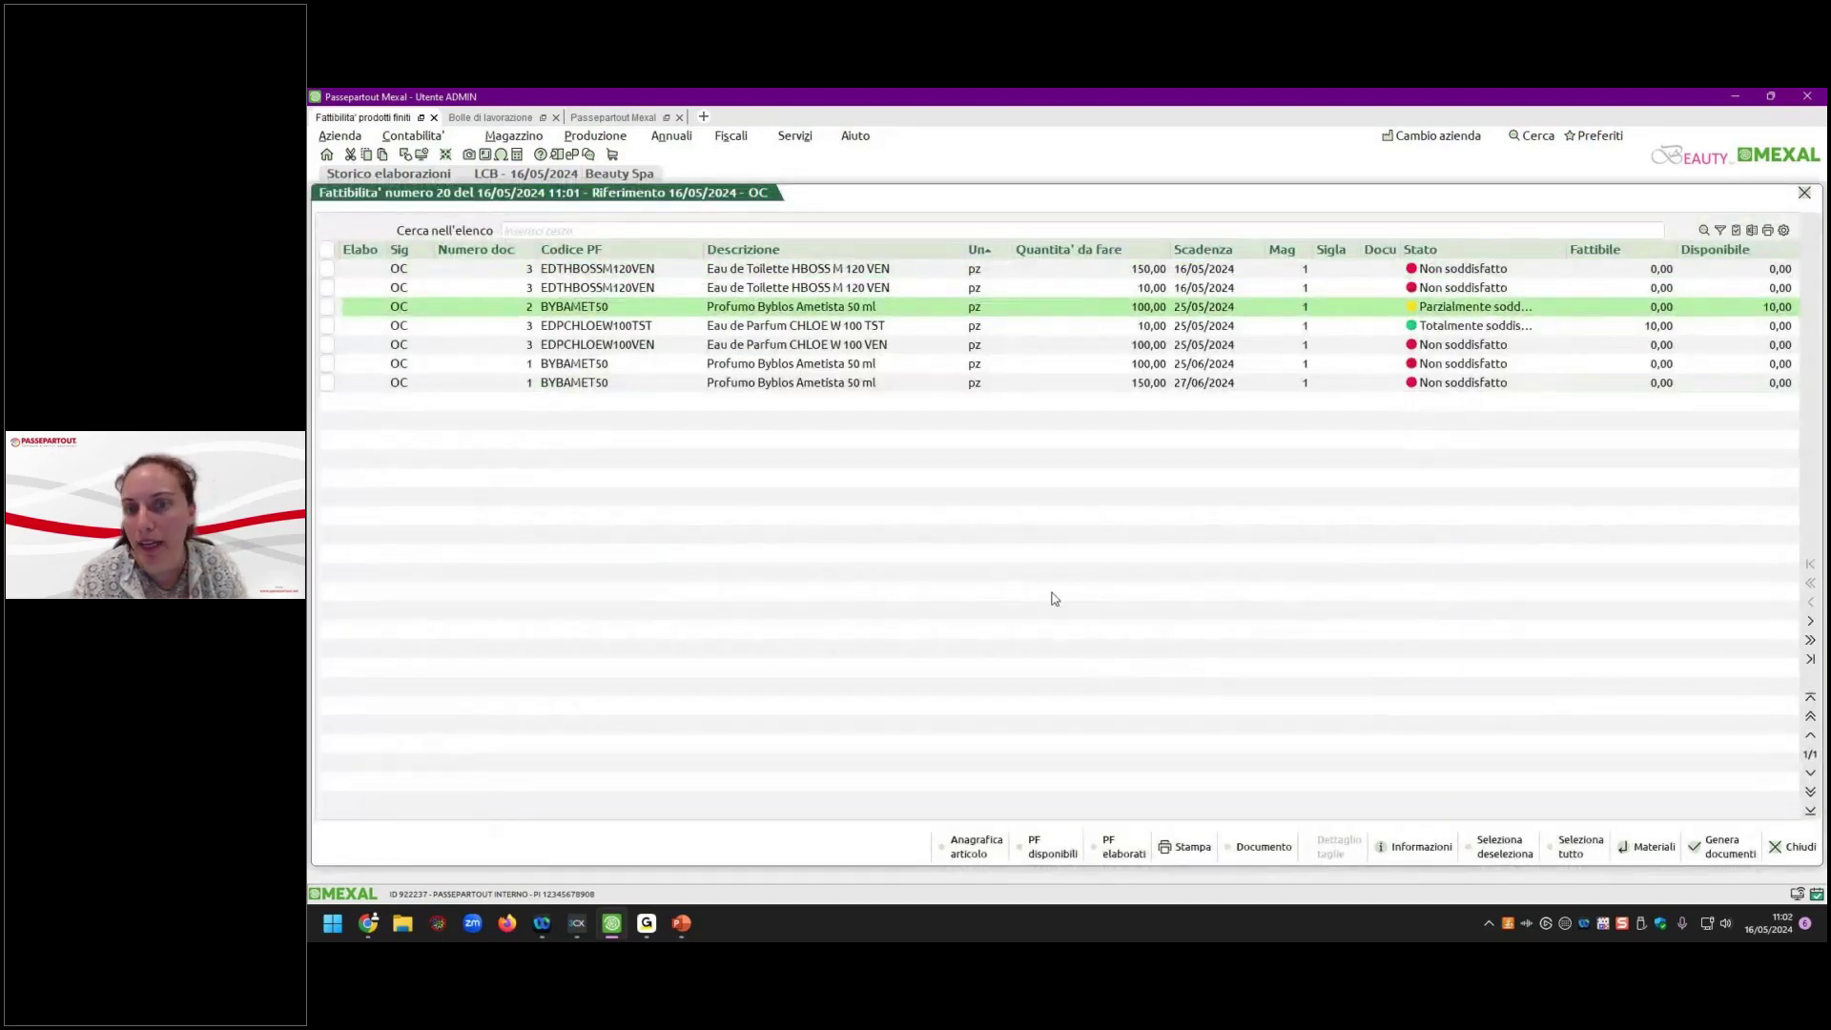
Examine the available and missing materials of BYBAMET50 on customer order 2, including the ETICHETTA component, then close the materials list.
double_click(1779, 310)
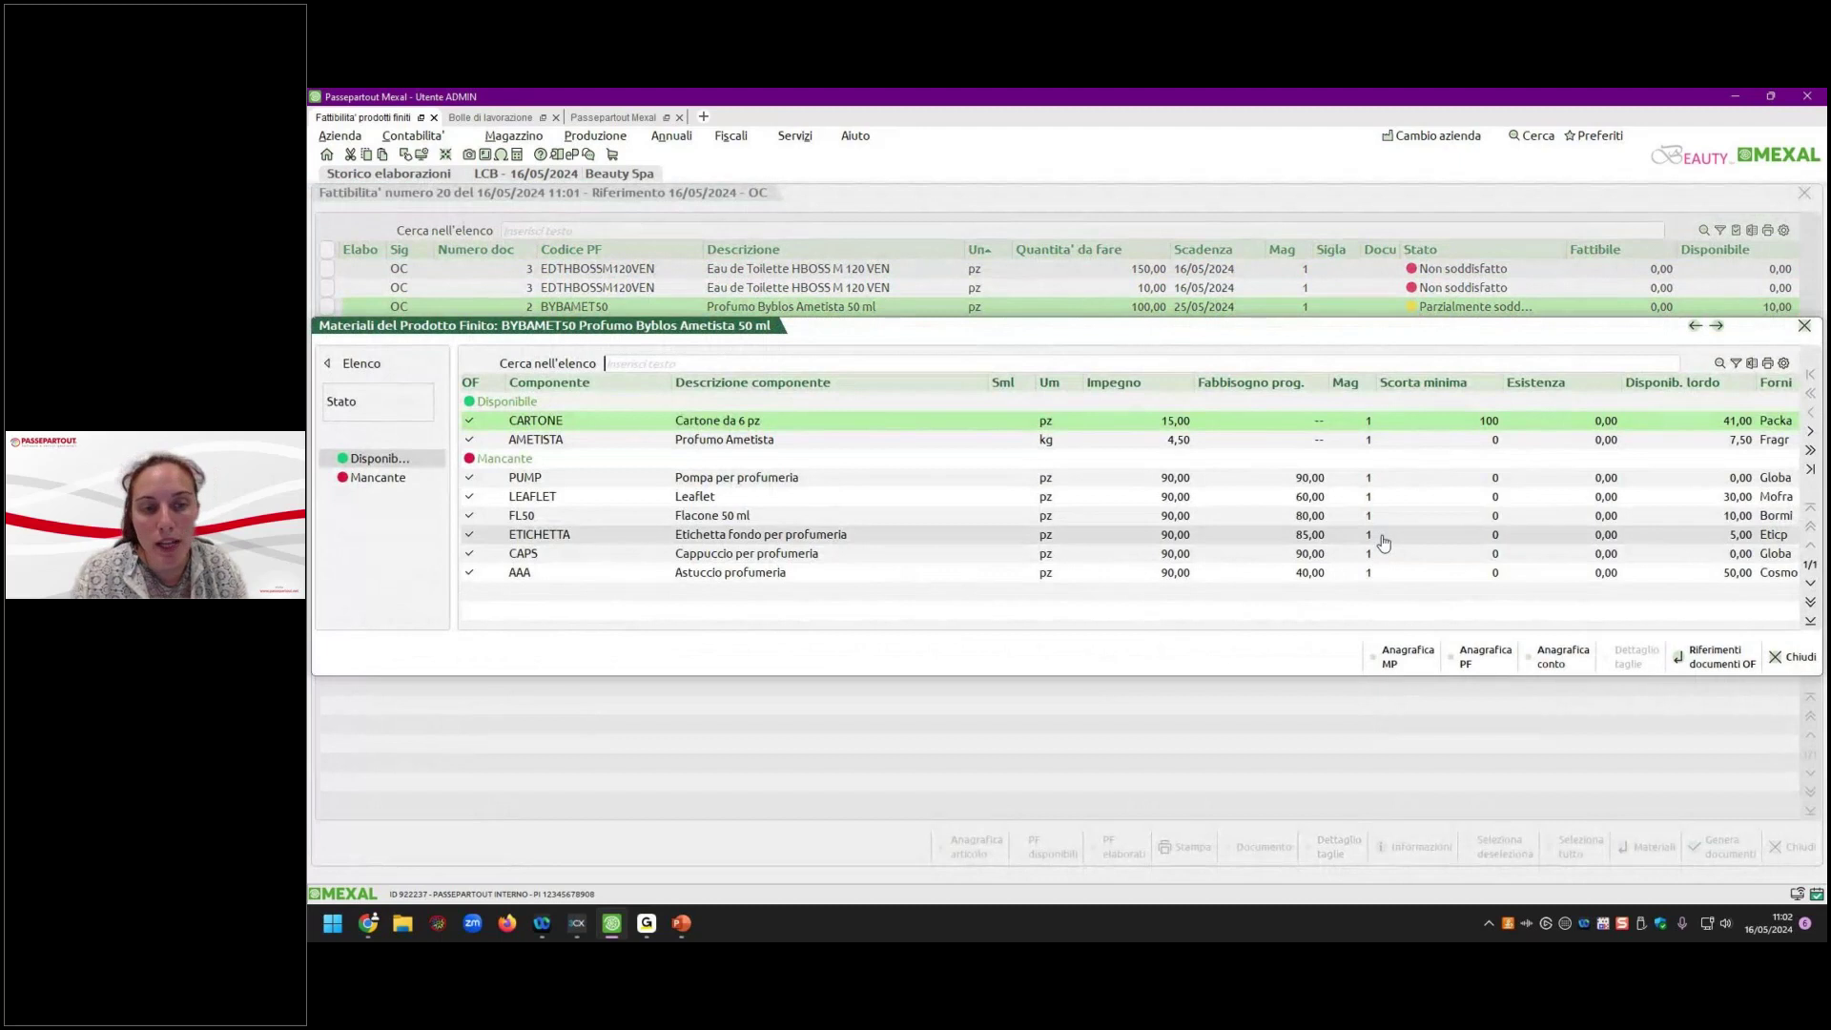
click(849, 553)
key(Down)
key(Up)
key(Up)
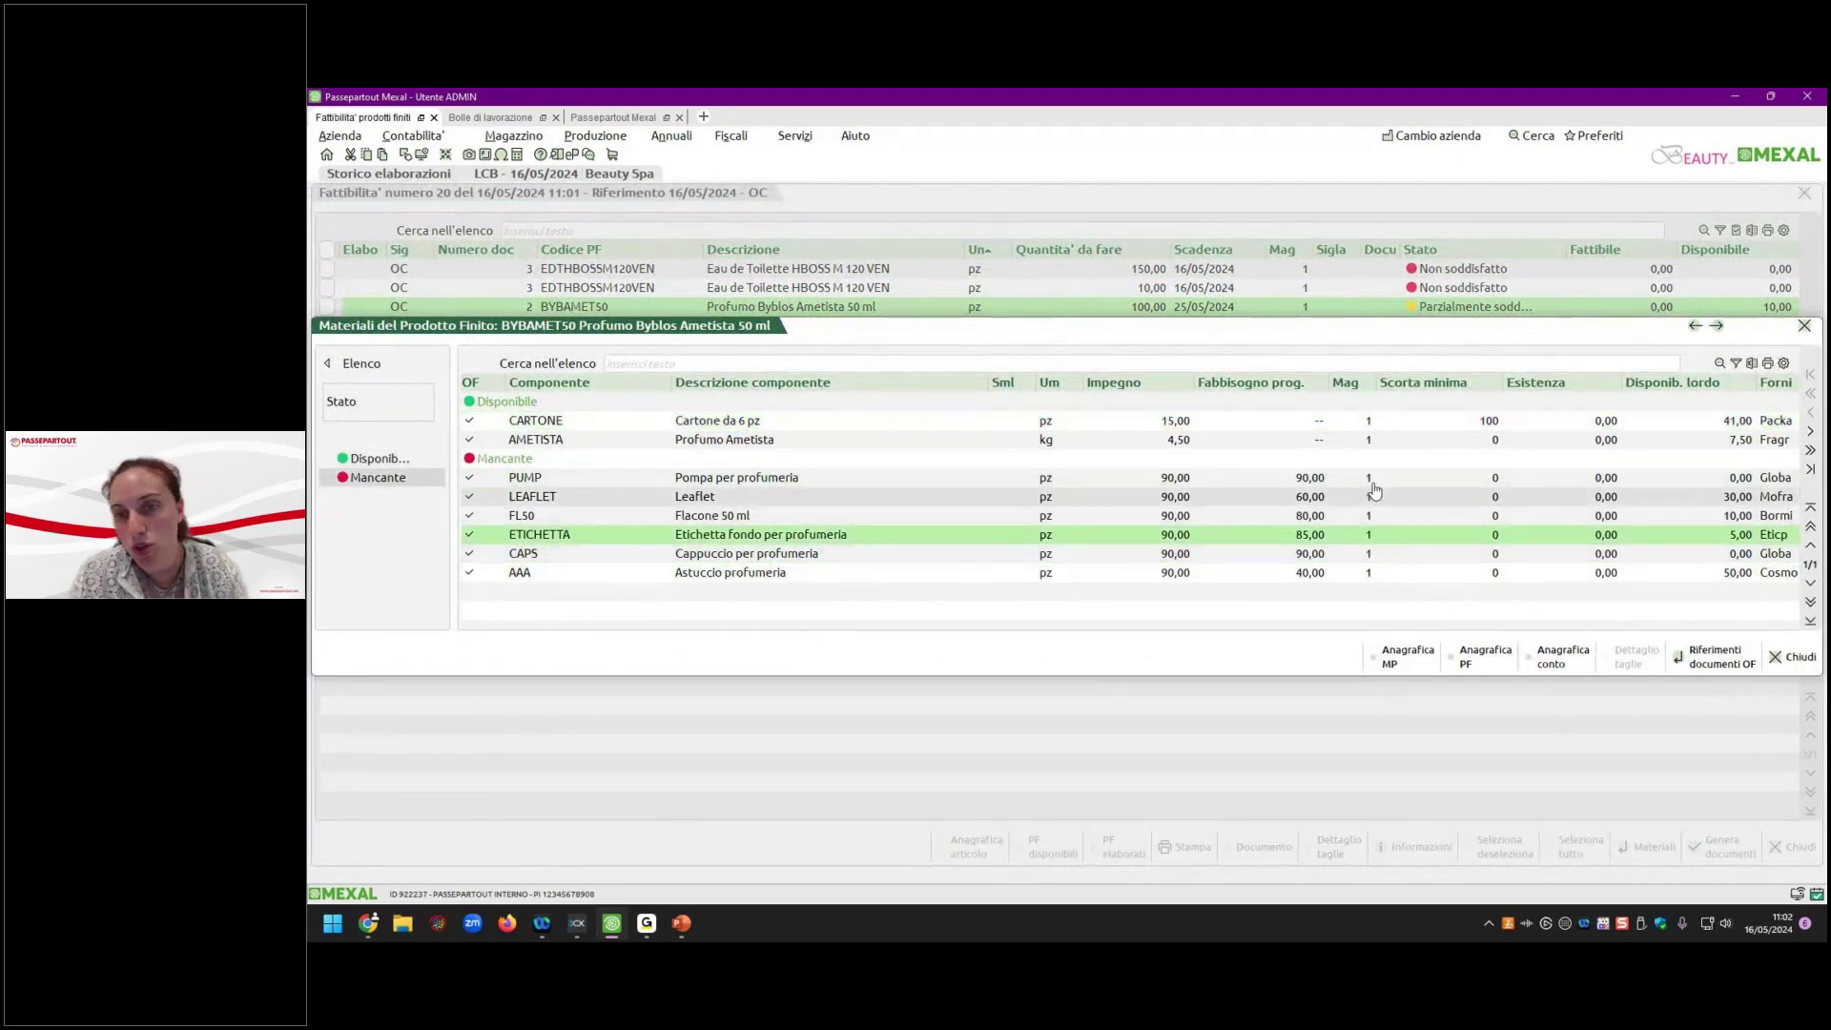
key(Escape)
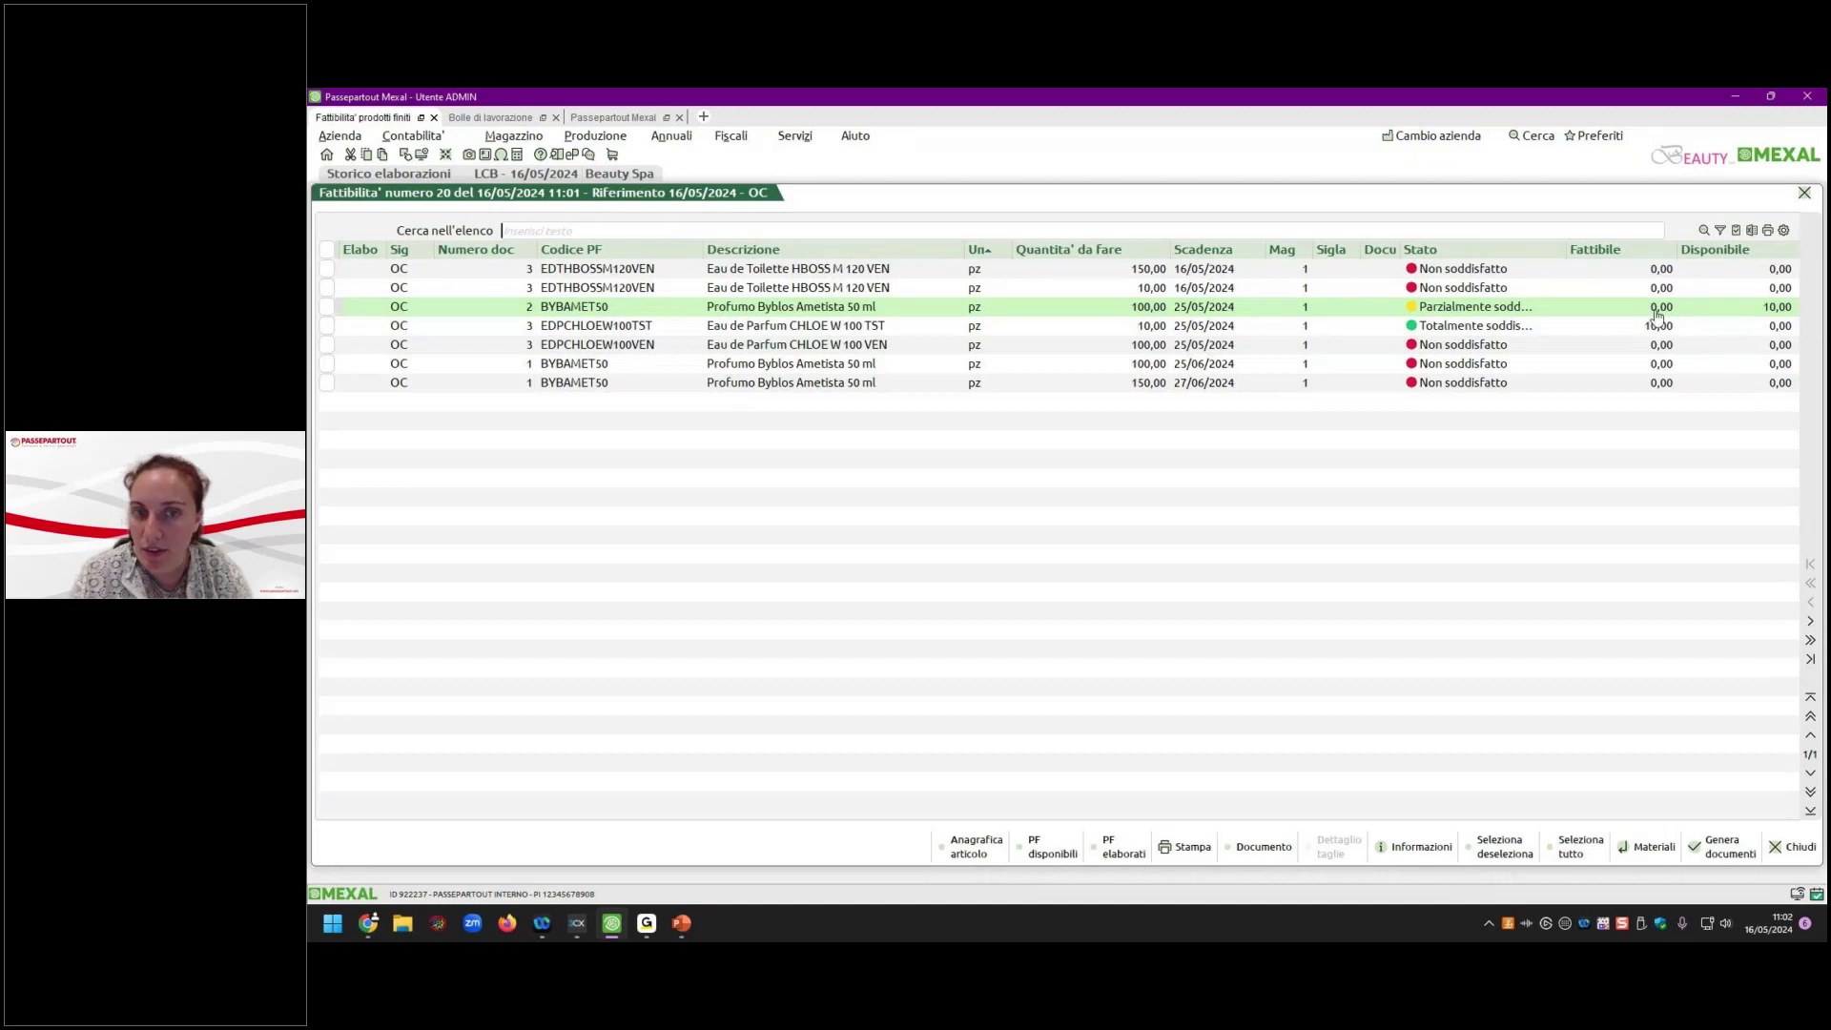
Run a new customer-order feasibility elaboration with Ricerca mancanti nei magazzini set to Si, keeping the proposed description.
click(1797, 851)
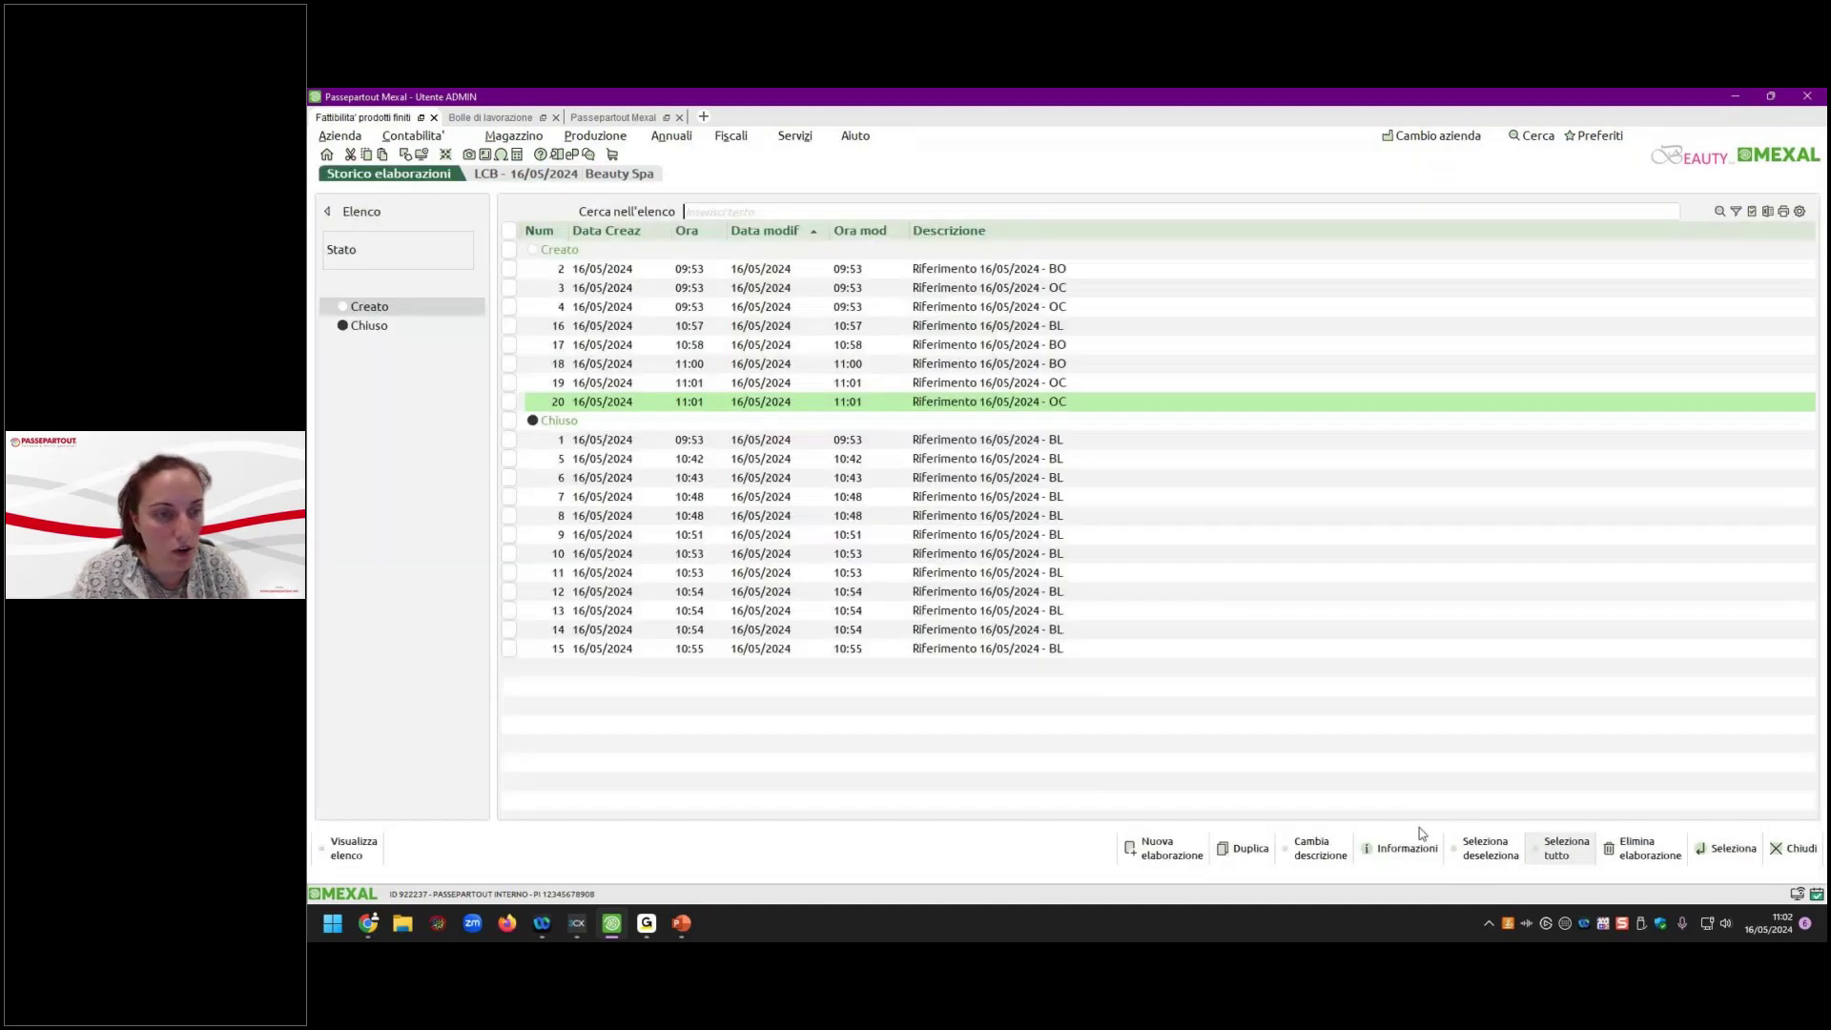
click(1159, 848)
click(900, 439)
click(853, 467)
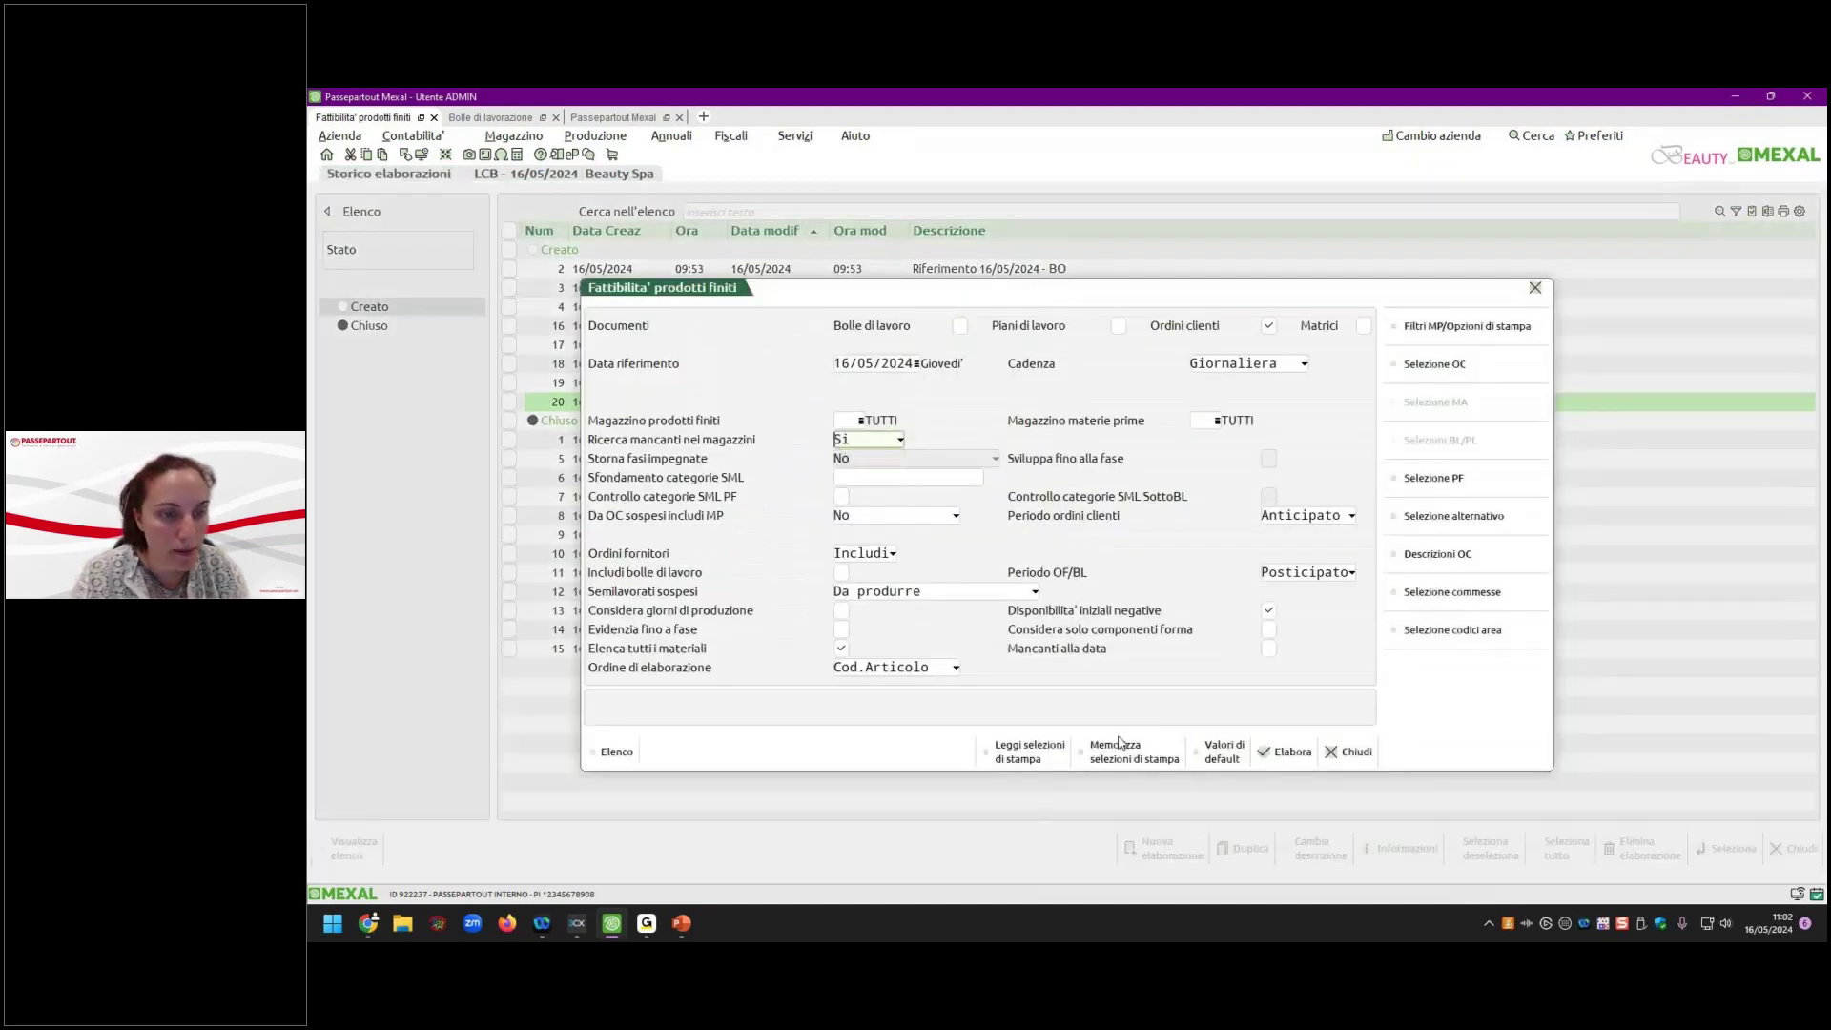
click(1285, 752)
click(1374, 563)
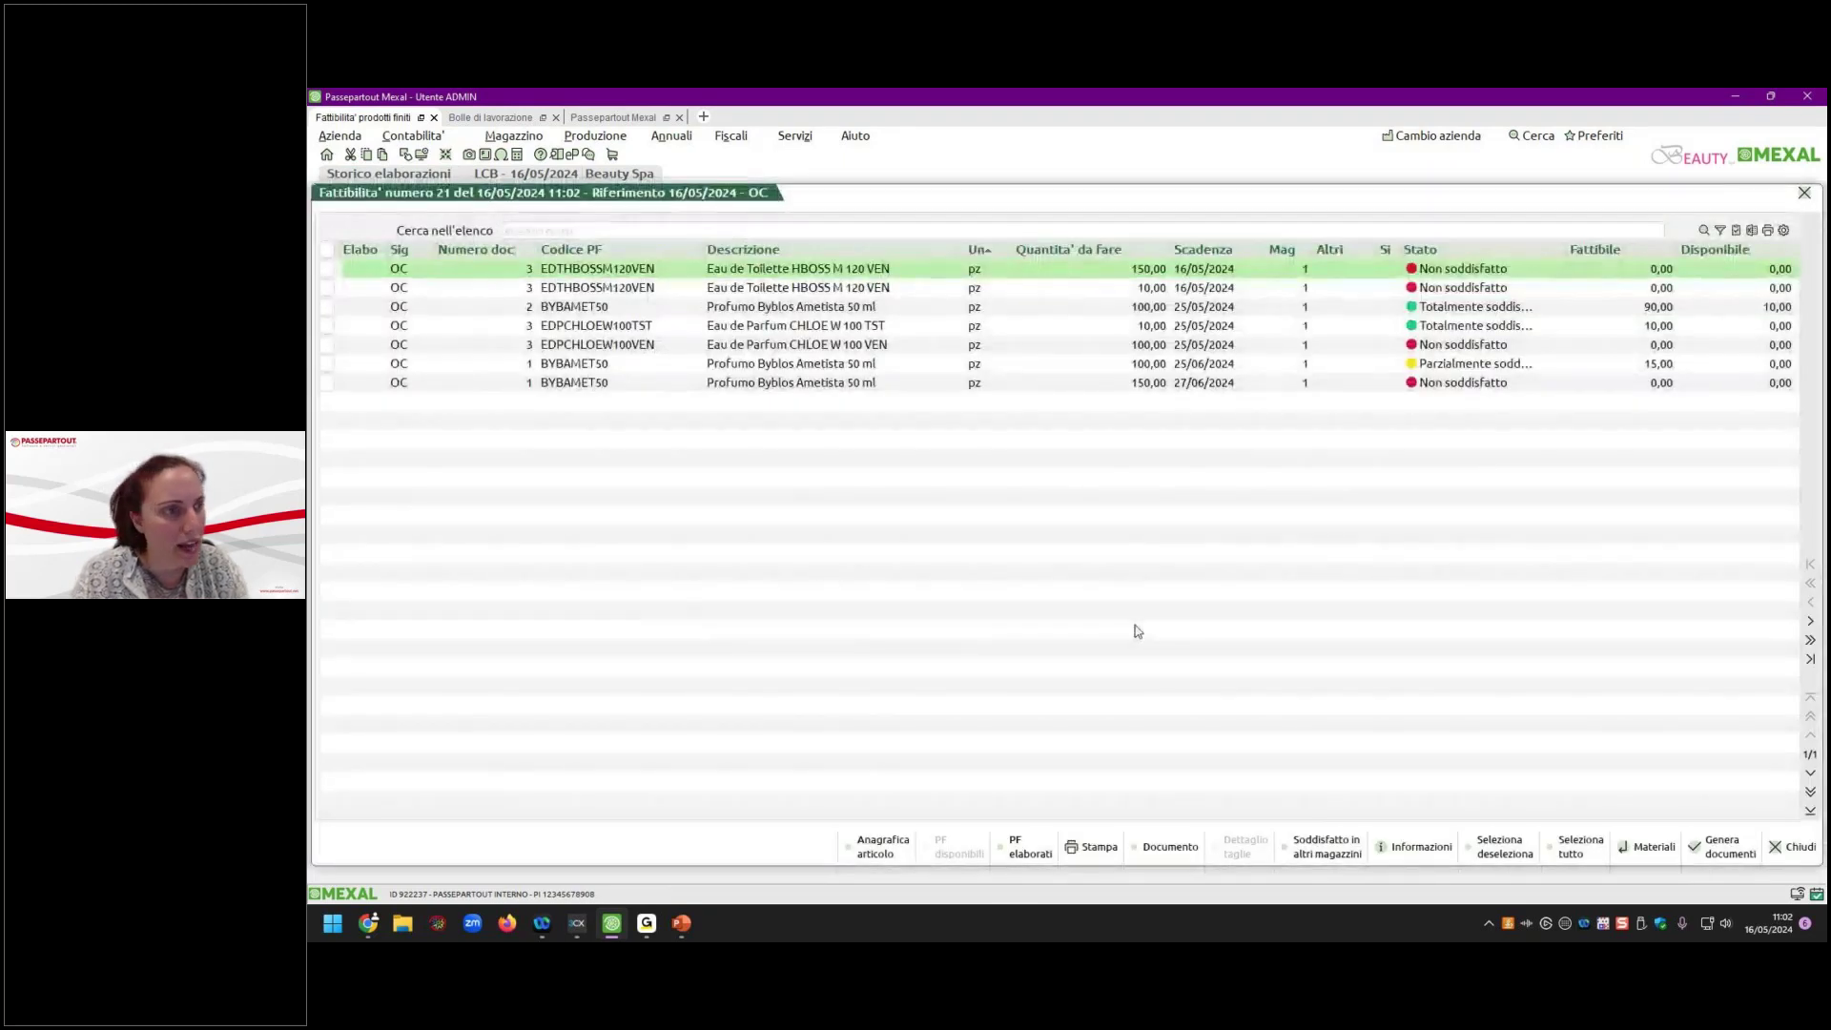
Check the feasibility status of BYBAMET50 on customer order 2, then close the elaboration.
key(Down)
key(Down)
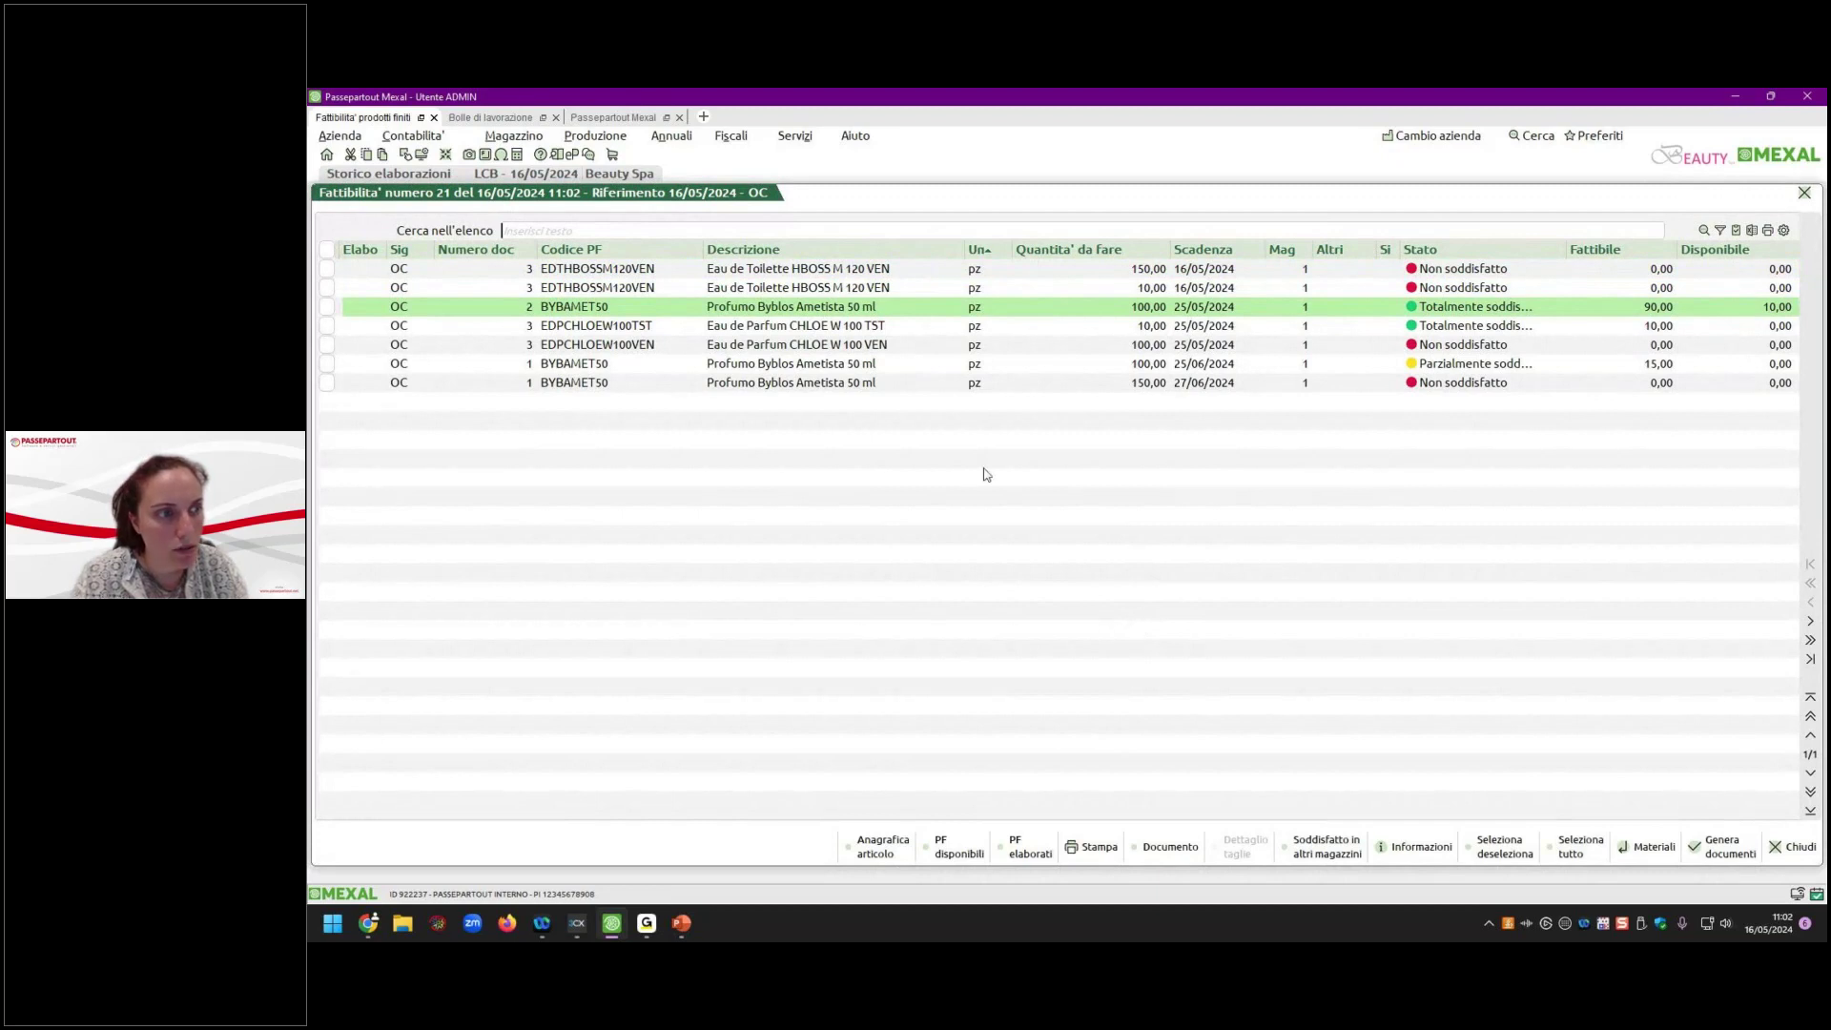
click(1785, 850)
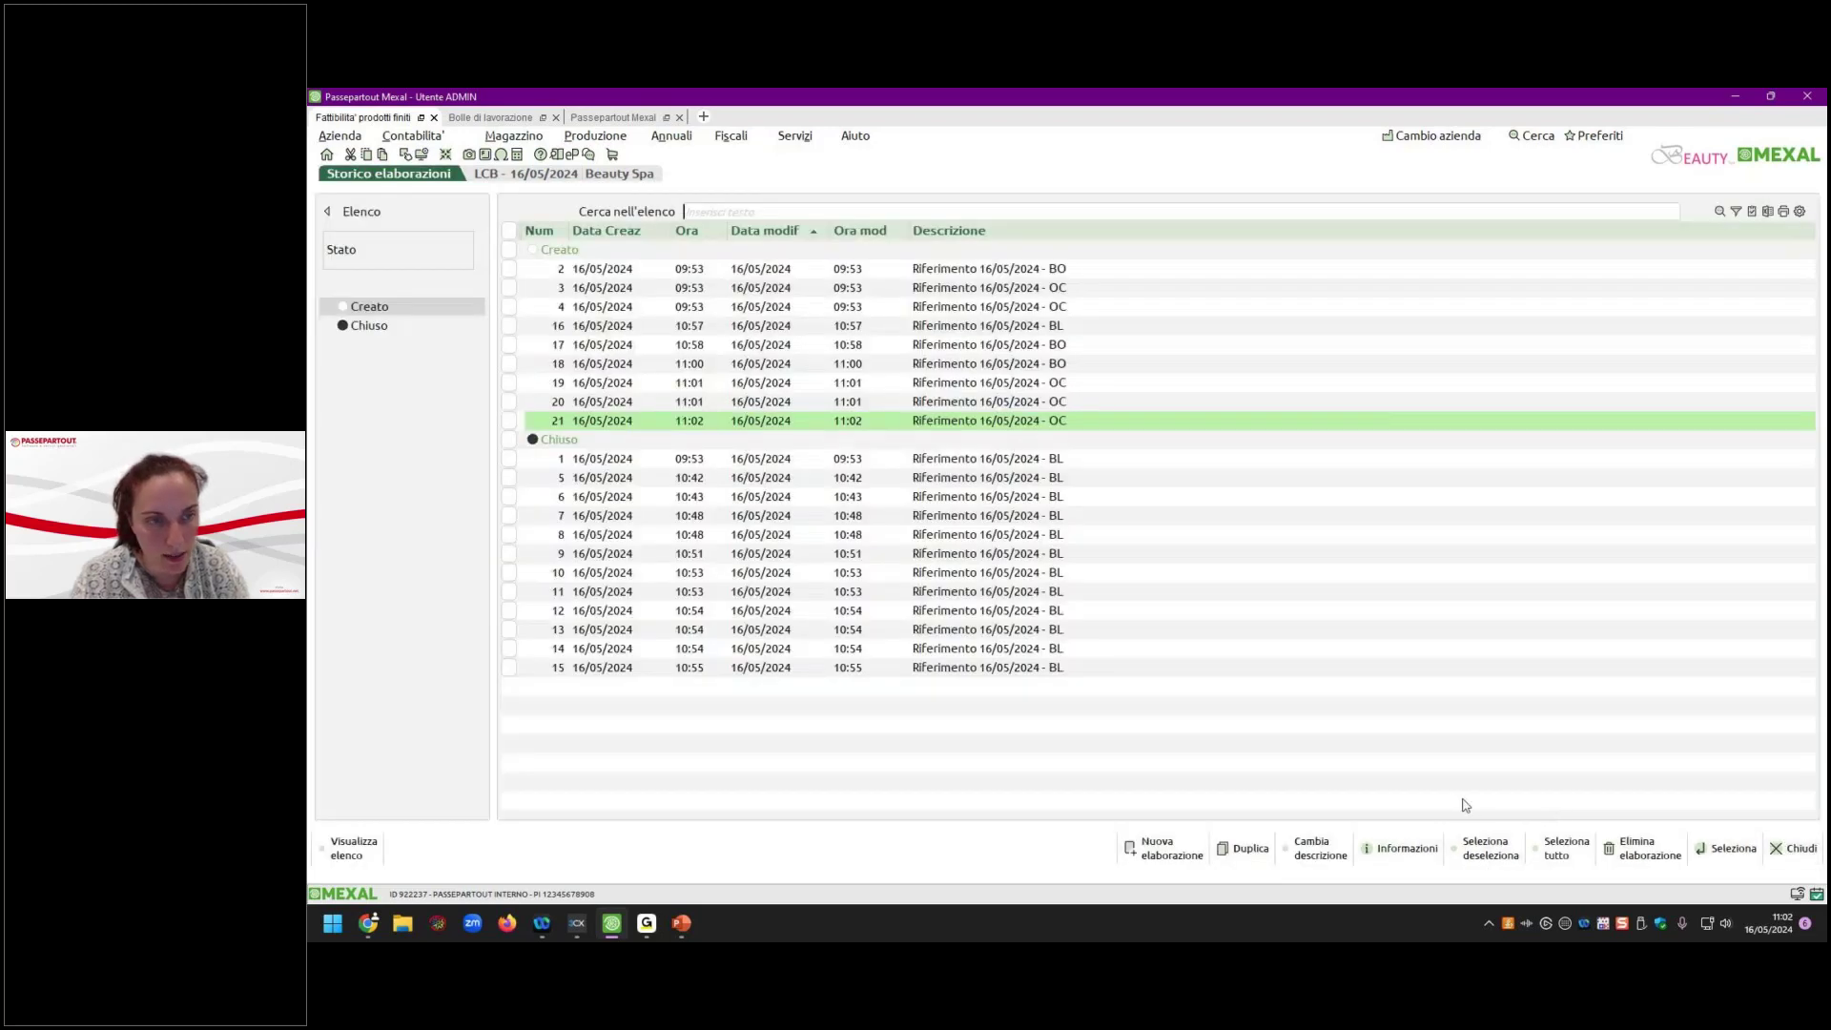
Run a new feasibility elaboration including both work orders and customer orders, with Ricerca mancanti nei magazzini set to No.
key(F4)
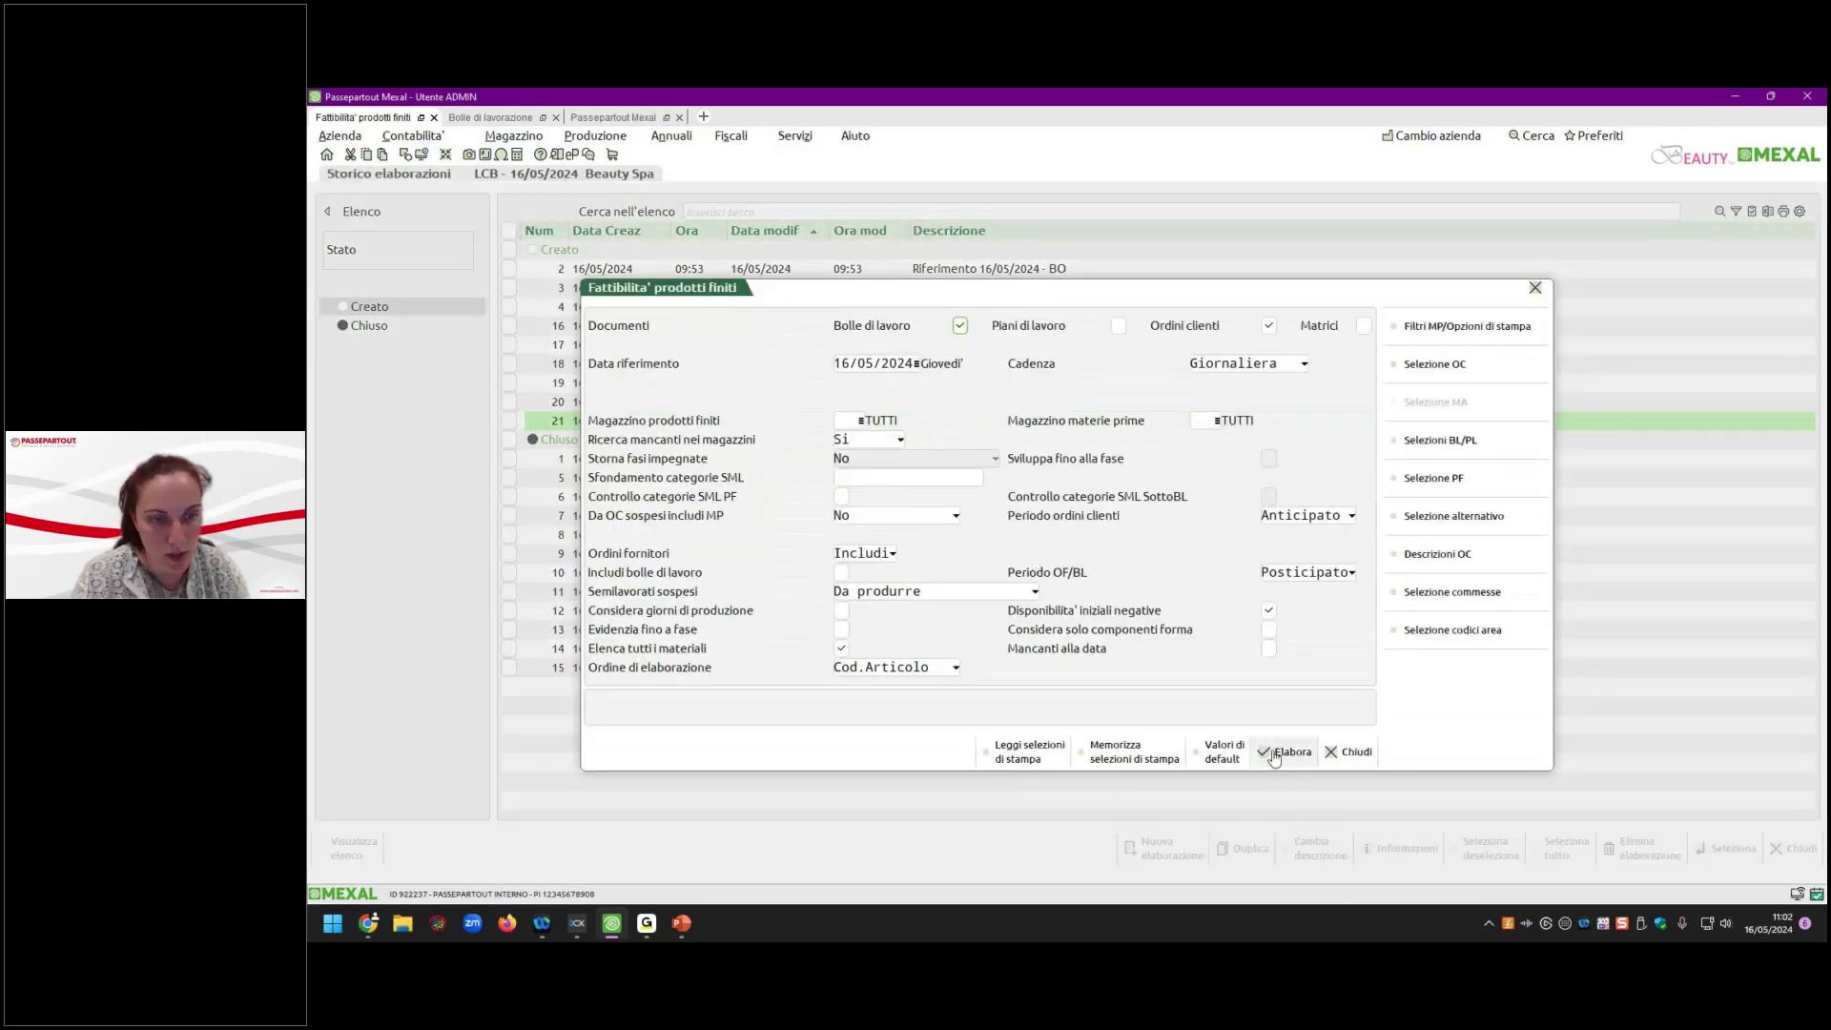
click(1276, 753)
click(1431, 565)
click(866, 439)
click(868, 477)
click(1283, 753)
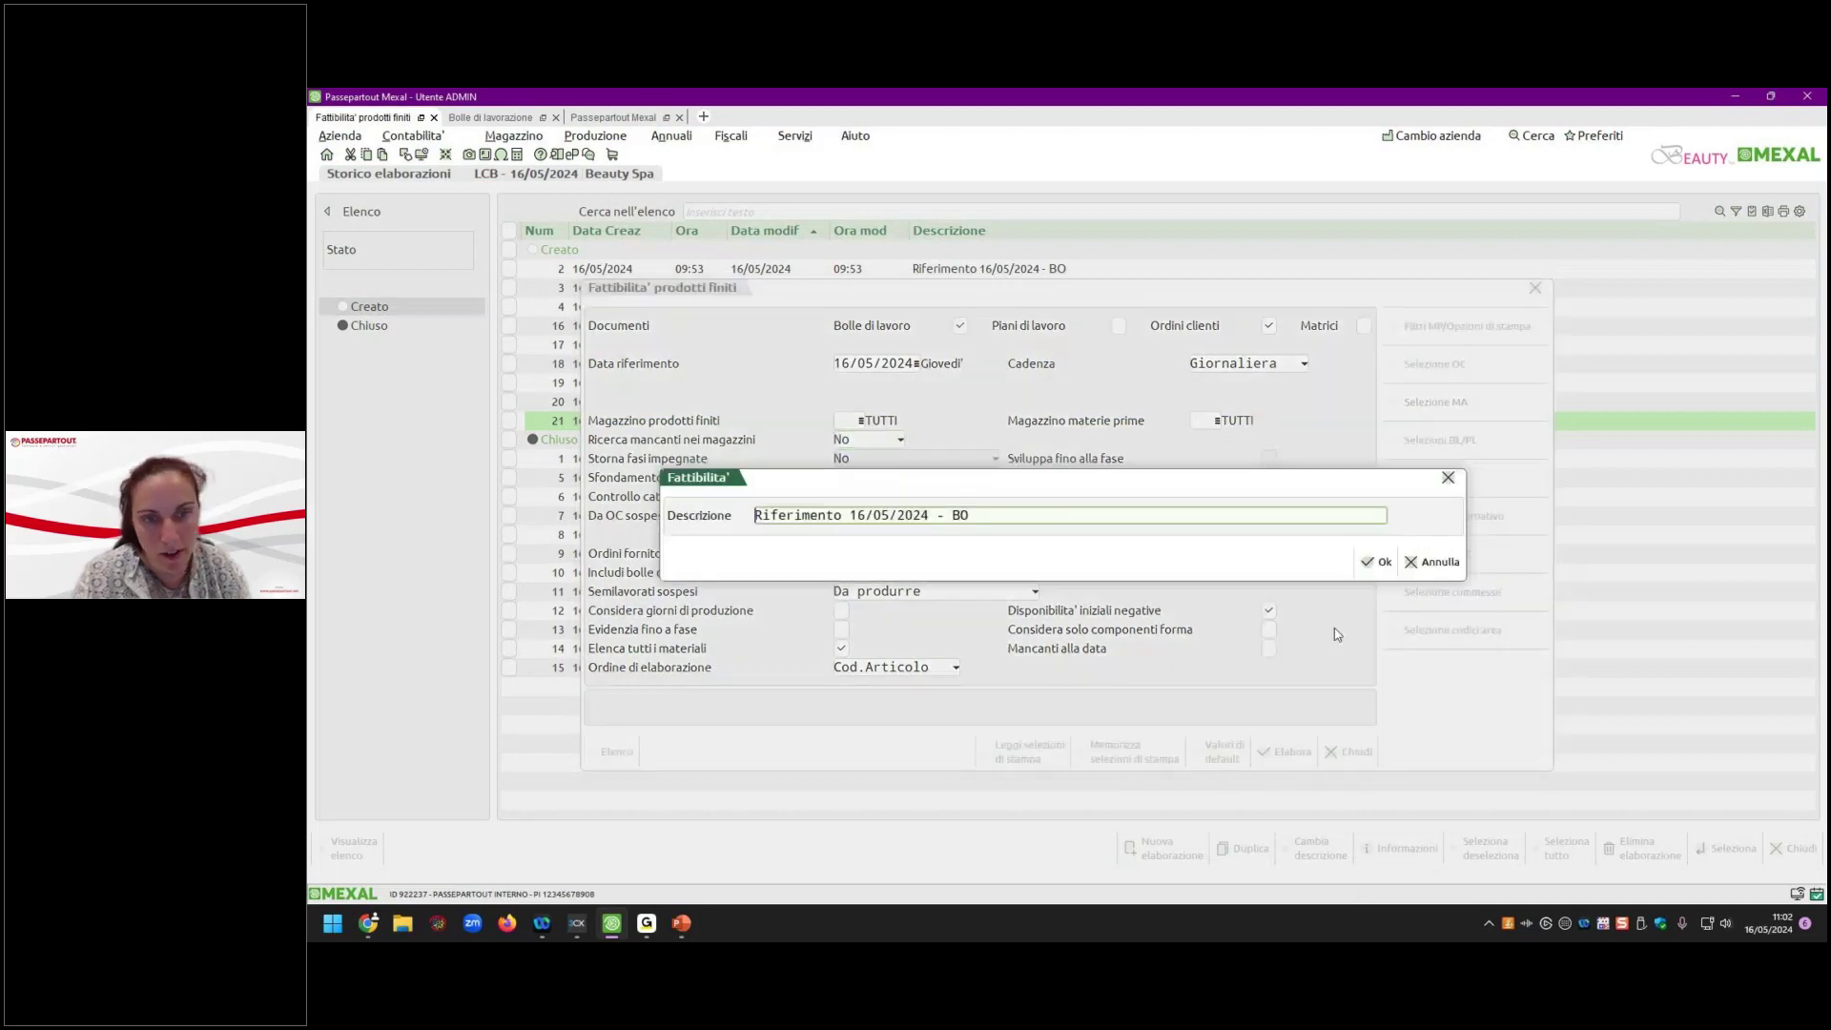
click(1381, 563)
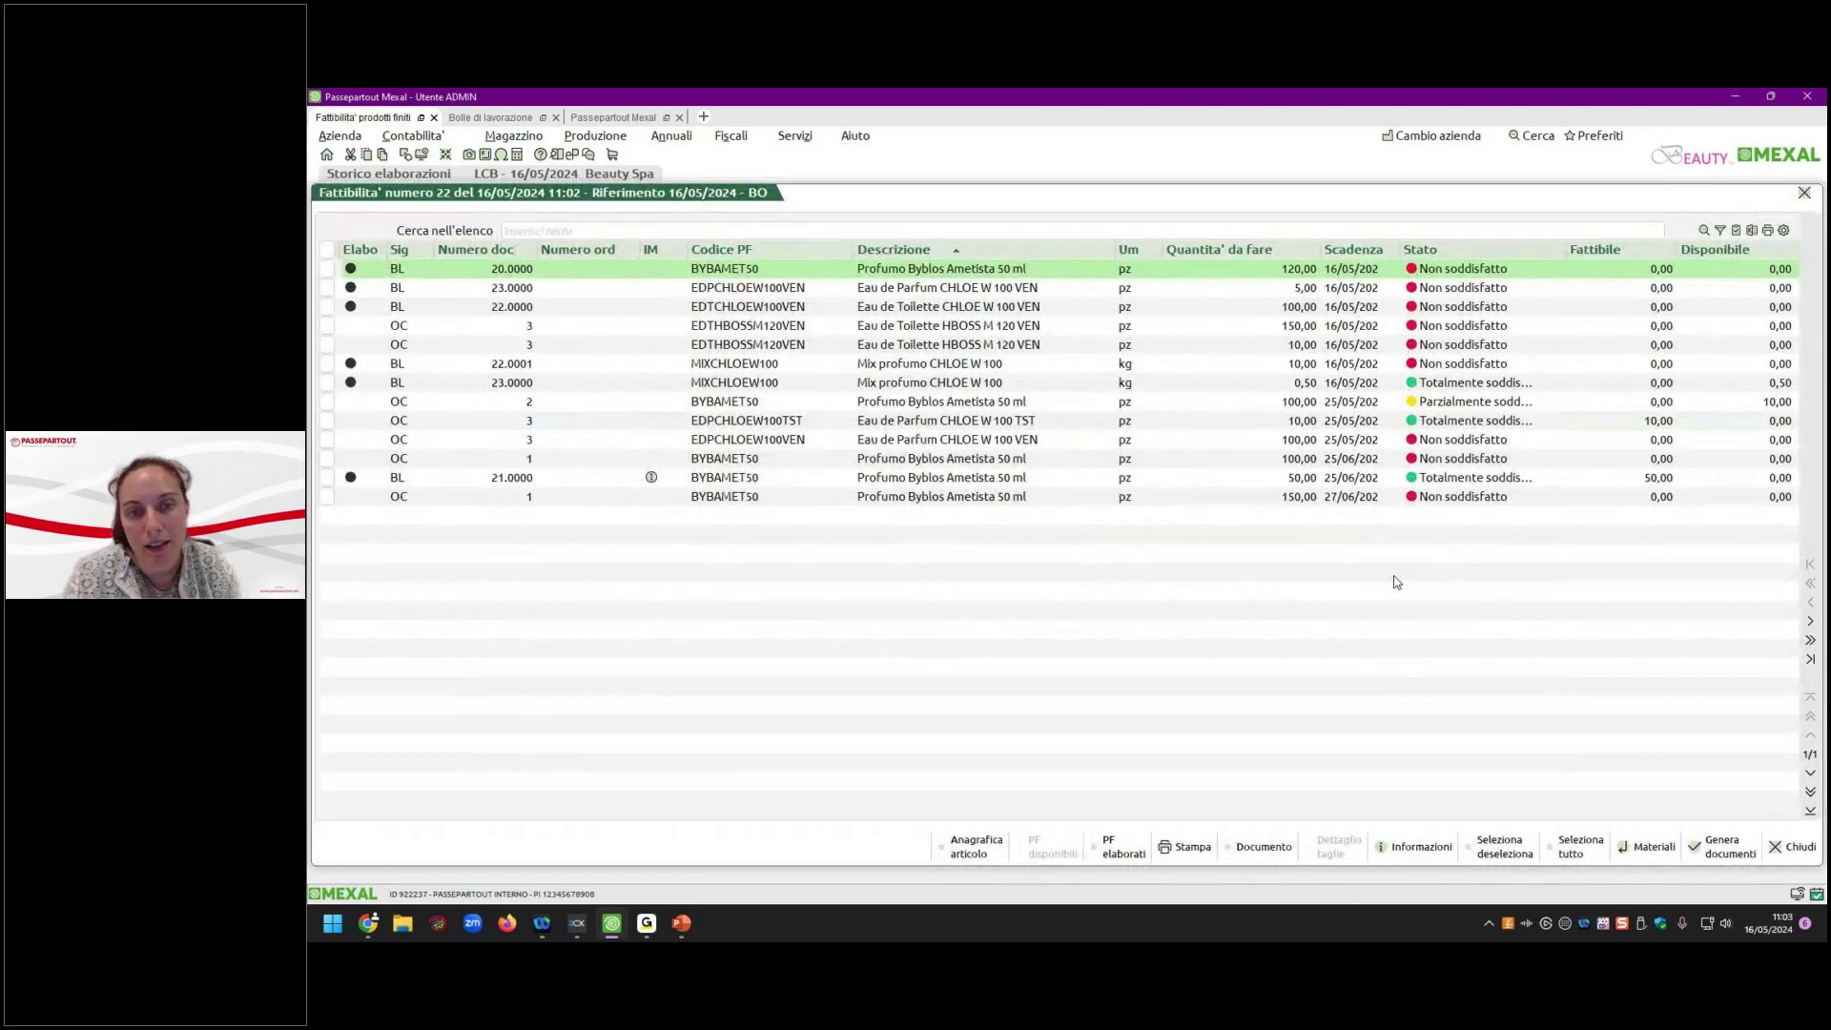
Review the available finished product and the materials of BYBAMET50 on customer order 2, then close the elaboration.
key(Down)
key(Down)
key(Down)
key(Down)
key(Down)
key(Down)
key(Down)
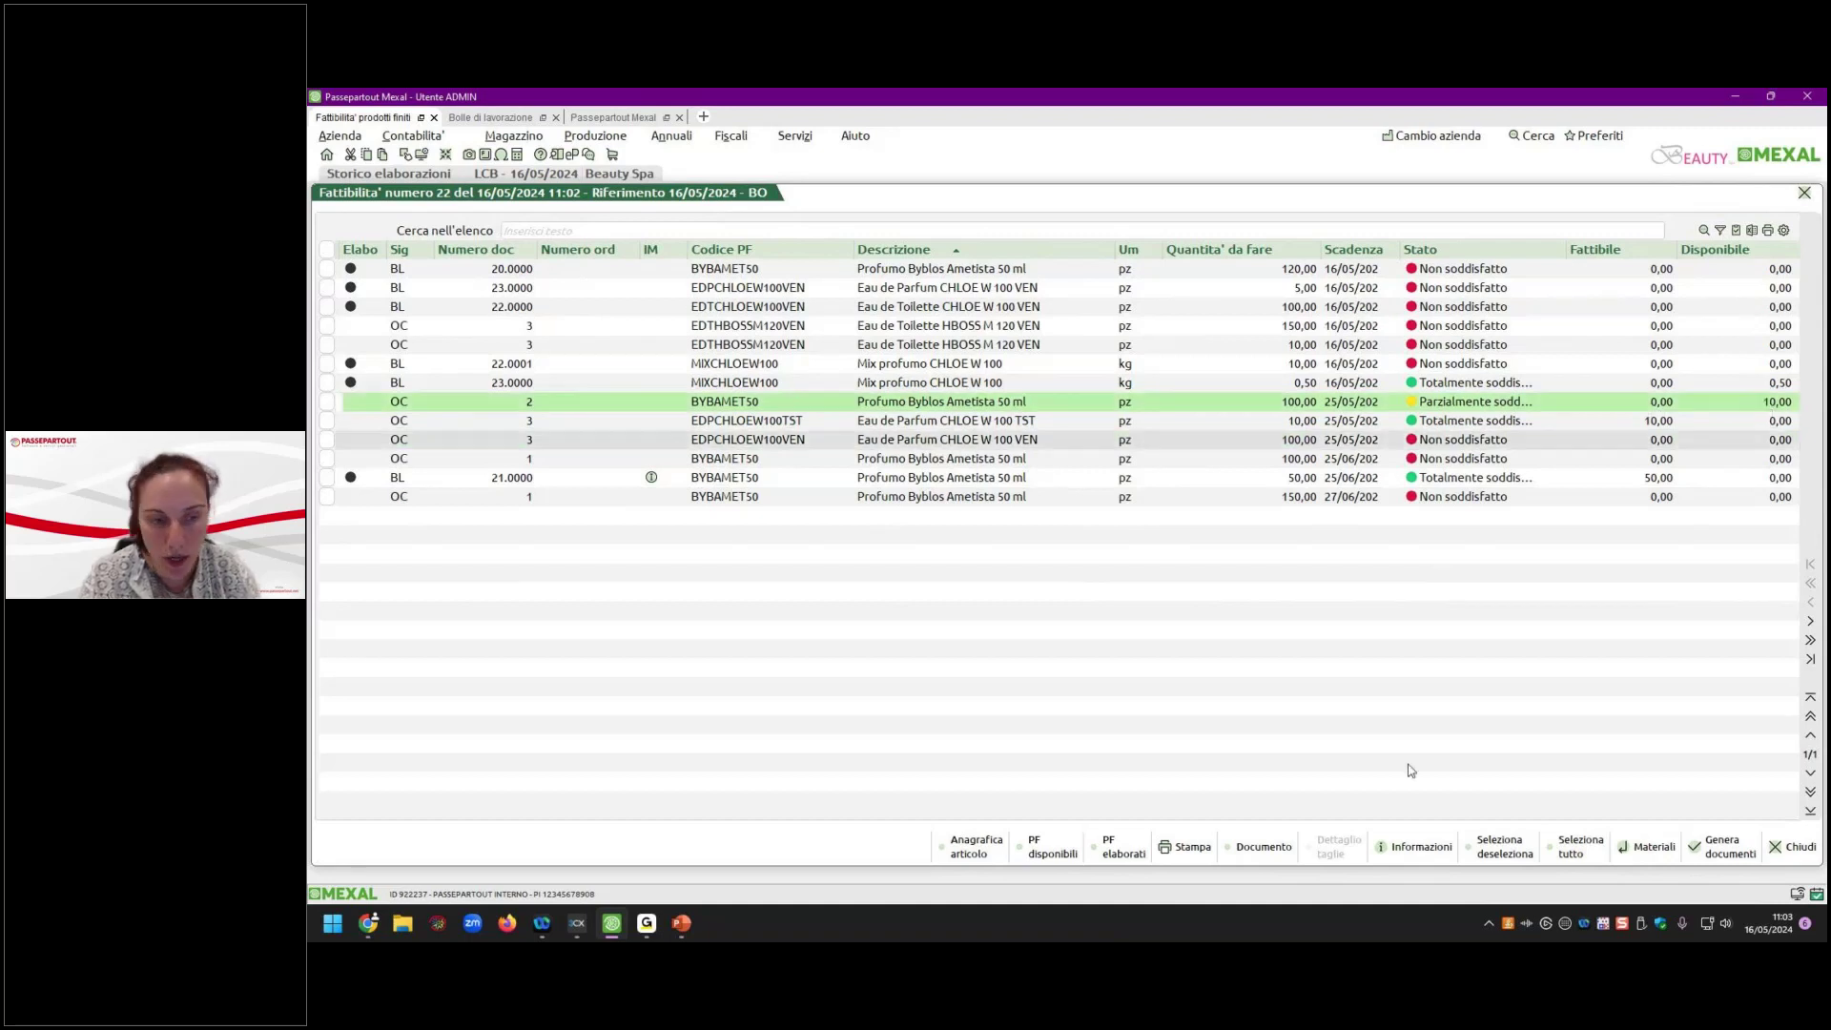
click(1043, 863)
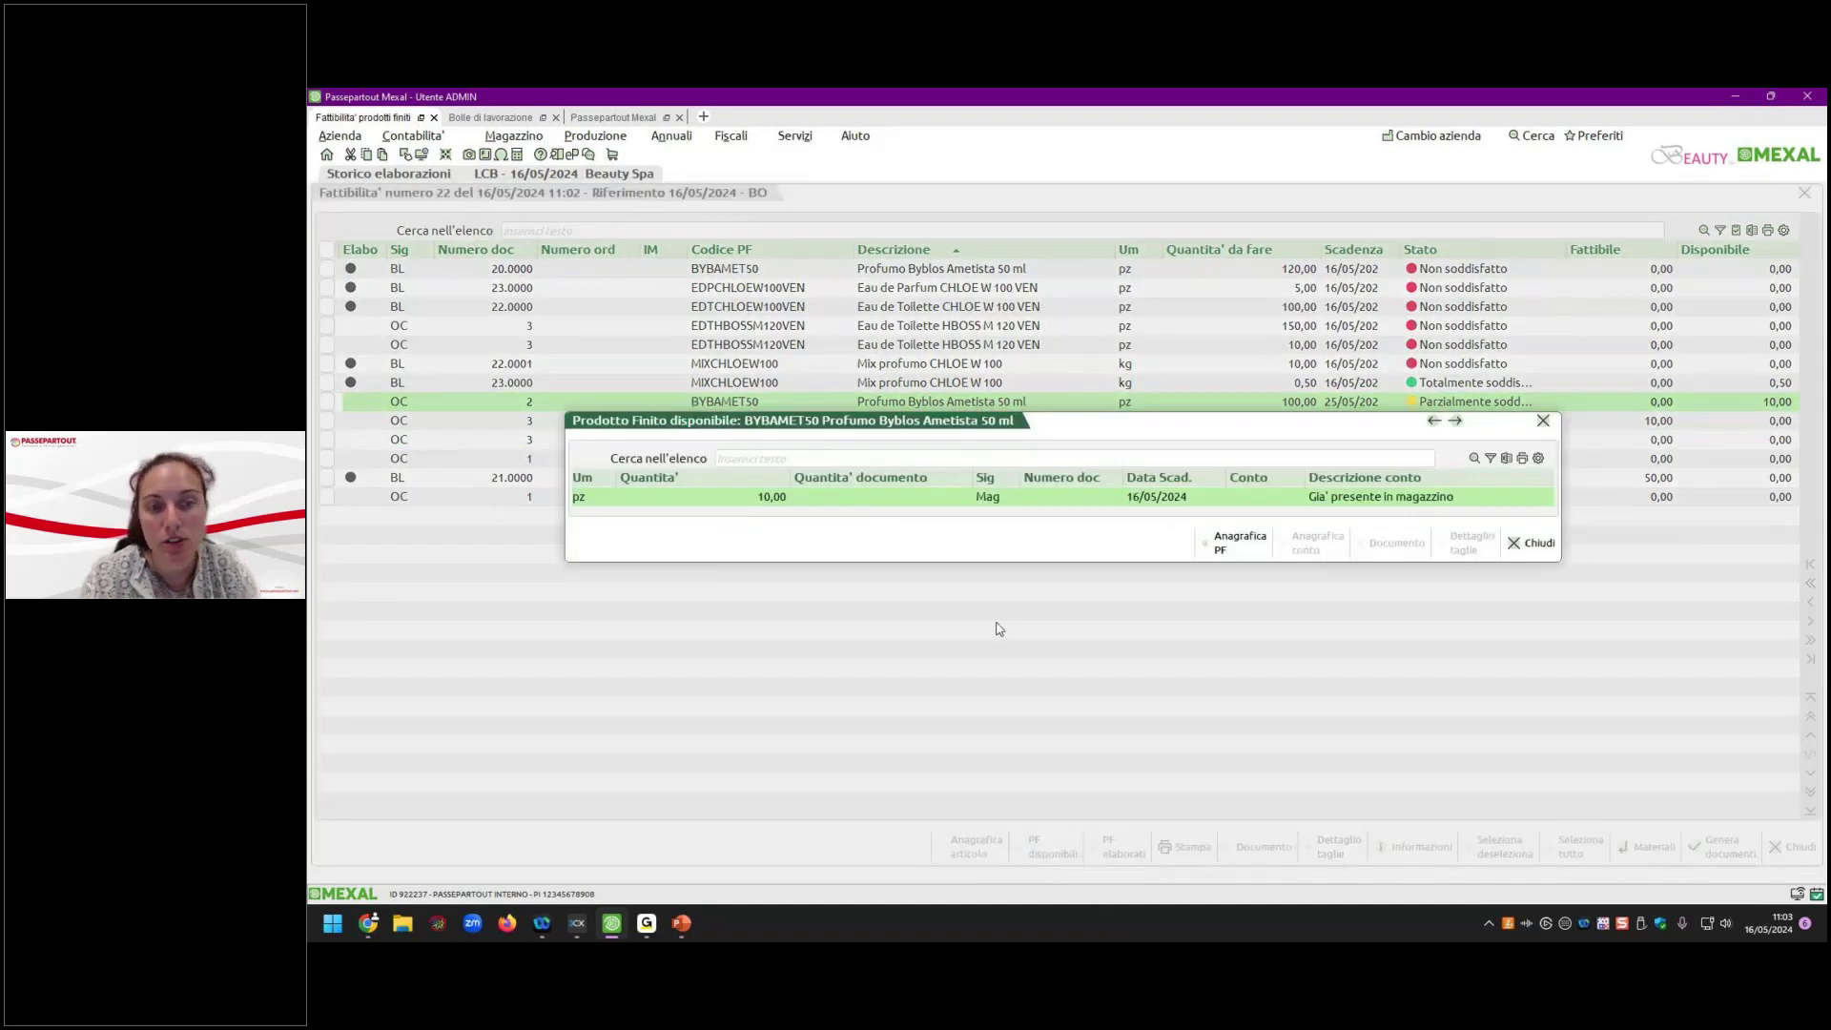
click(1537, 544)
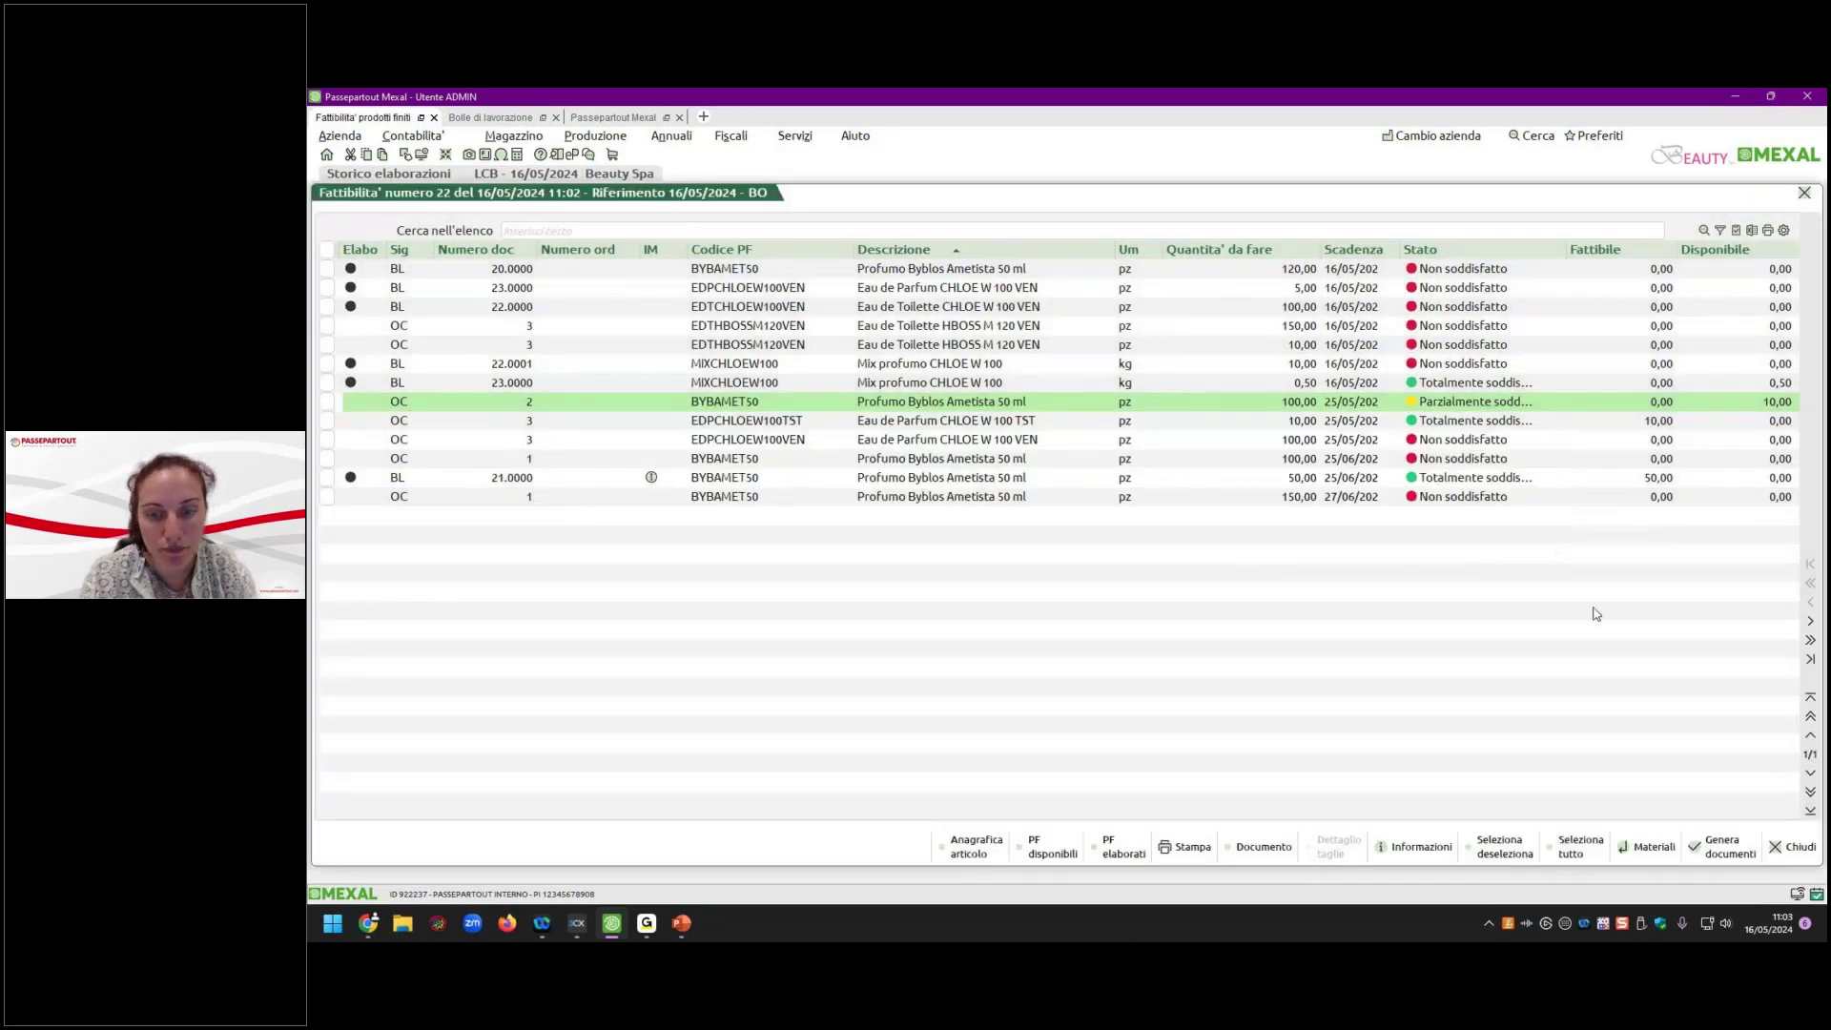
double_click(1527, 406)
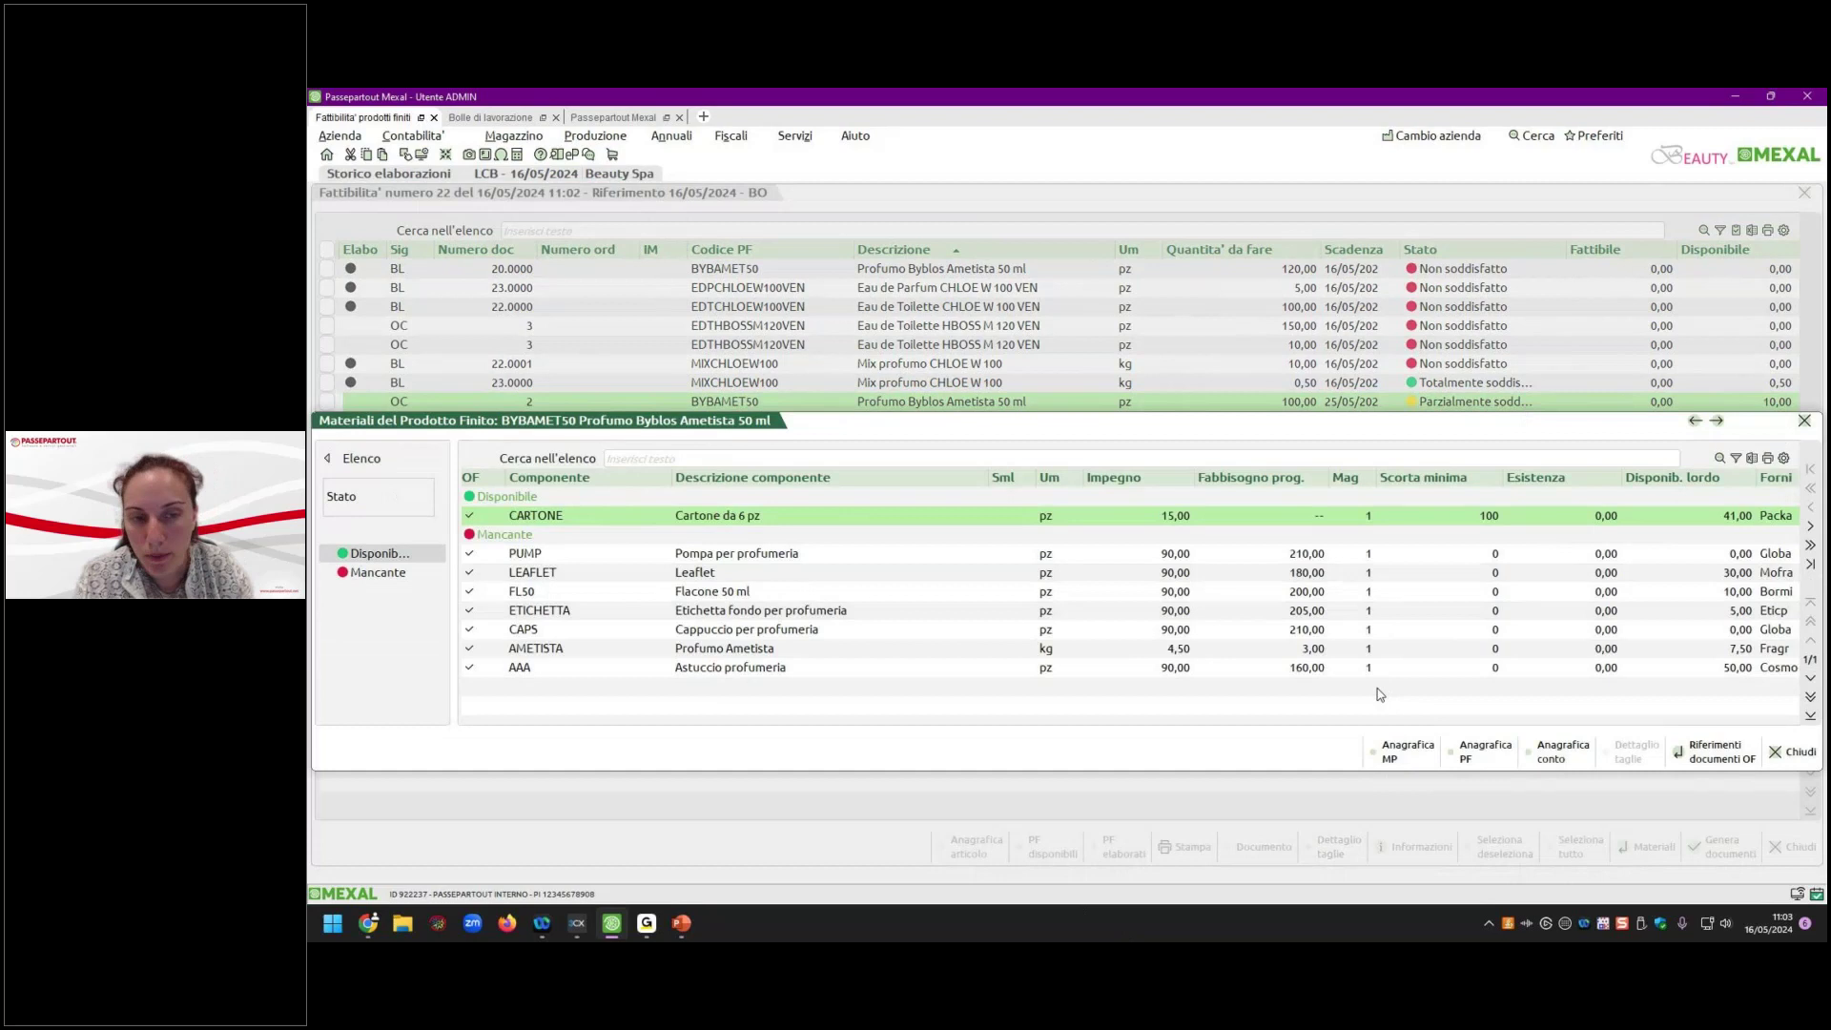
key(Escape)
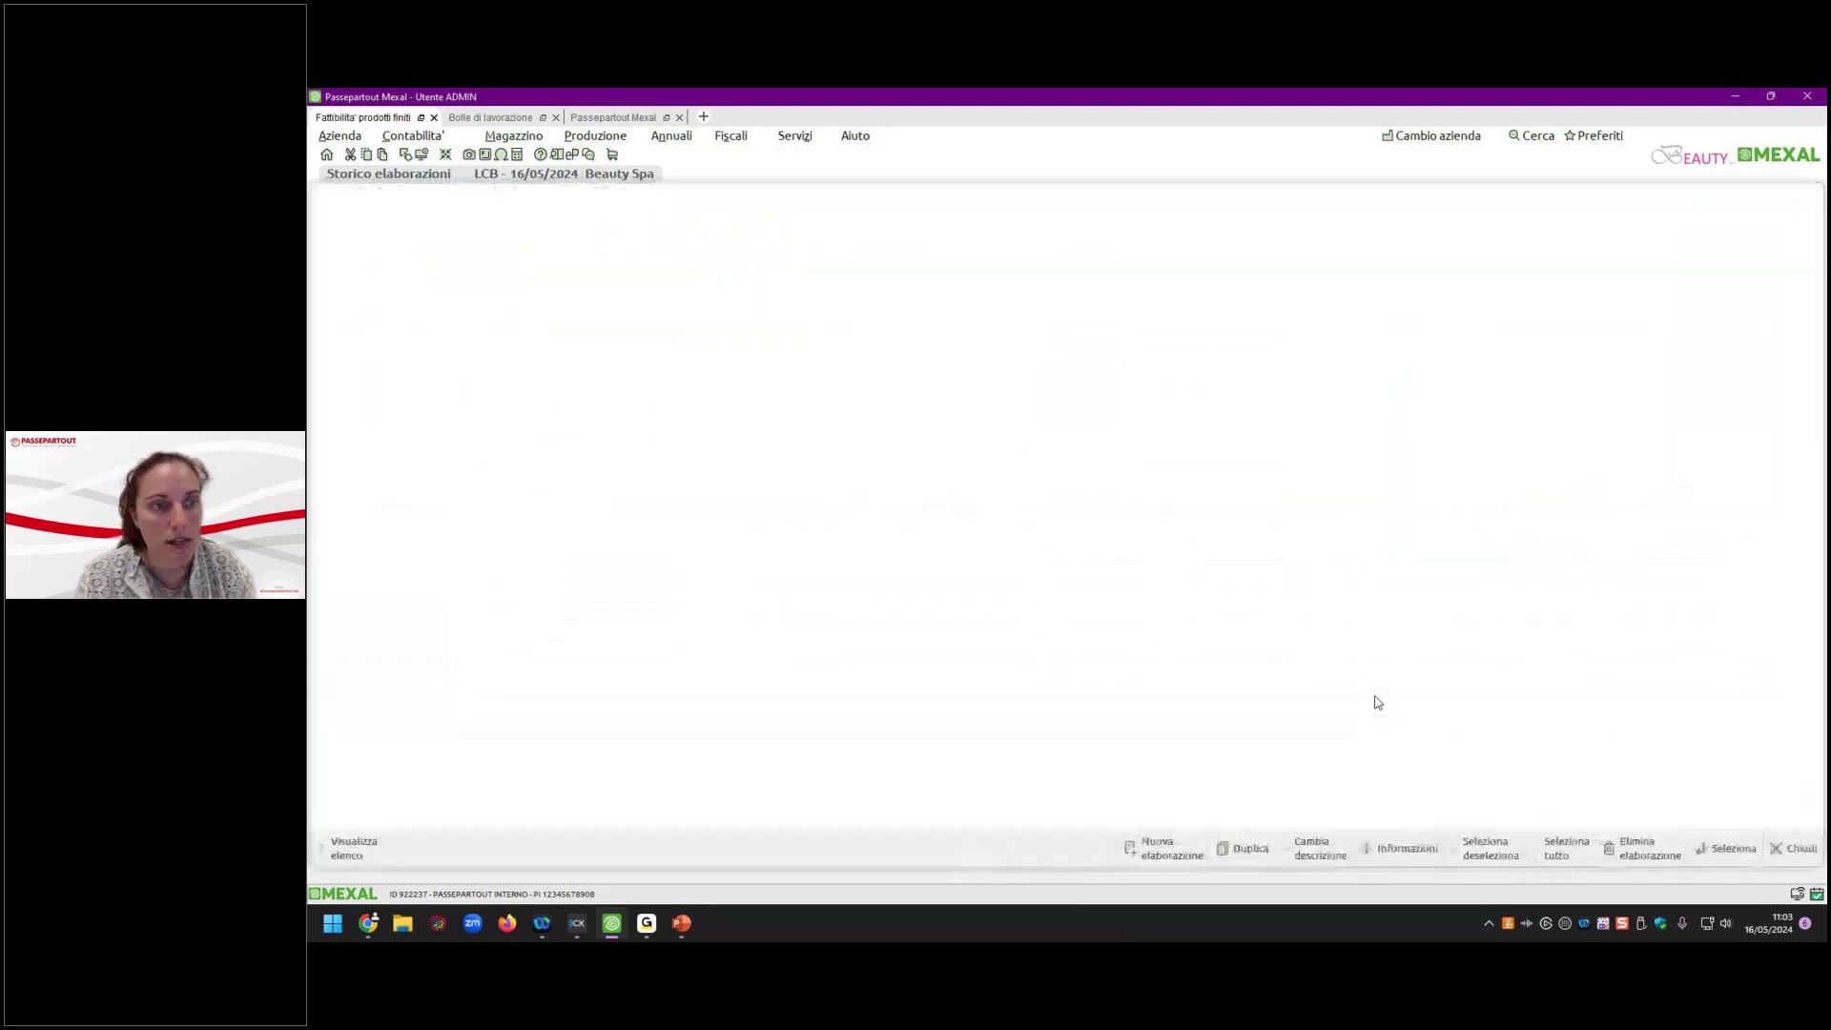
Run a new feasibility elaboration for work orders and customer orders with Ricerca mancanti nei magazzini set to Si.
click(1188, 857)
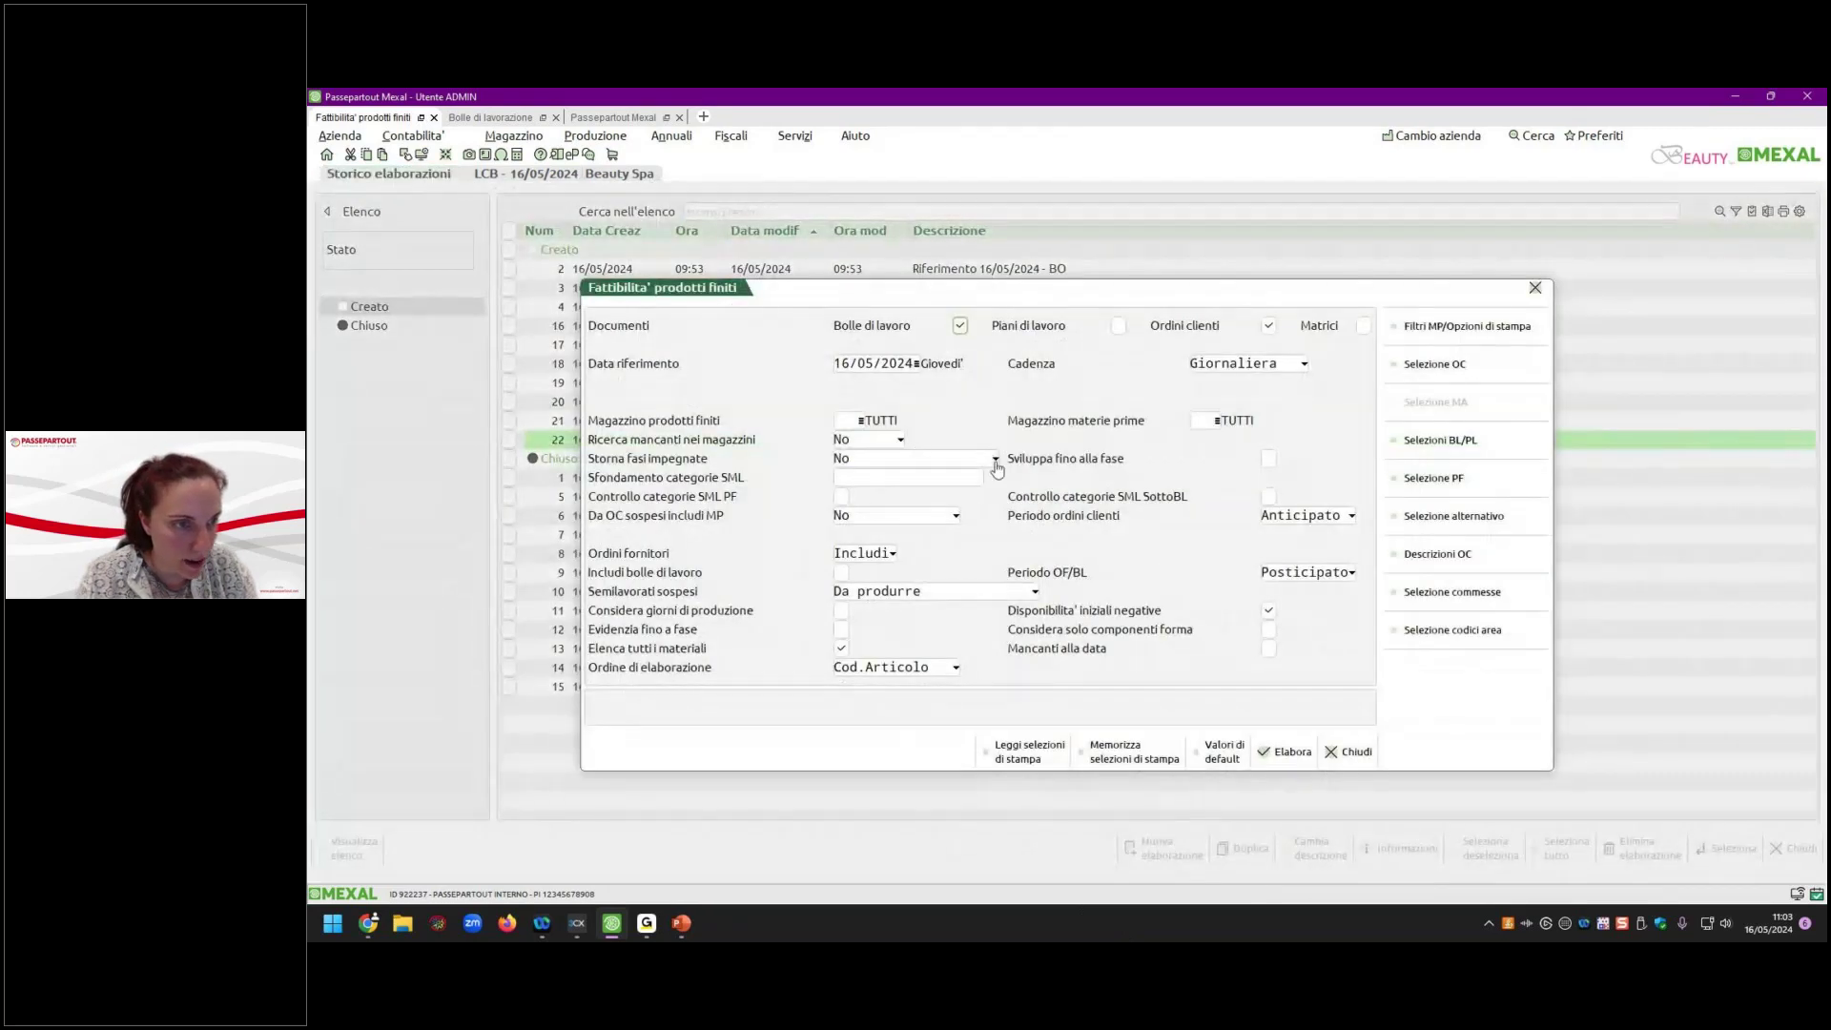
click(899, 440)
click(878, 469)
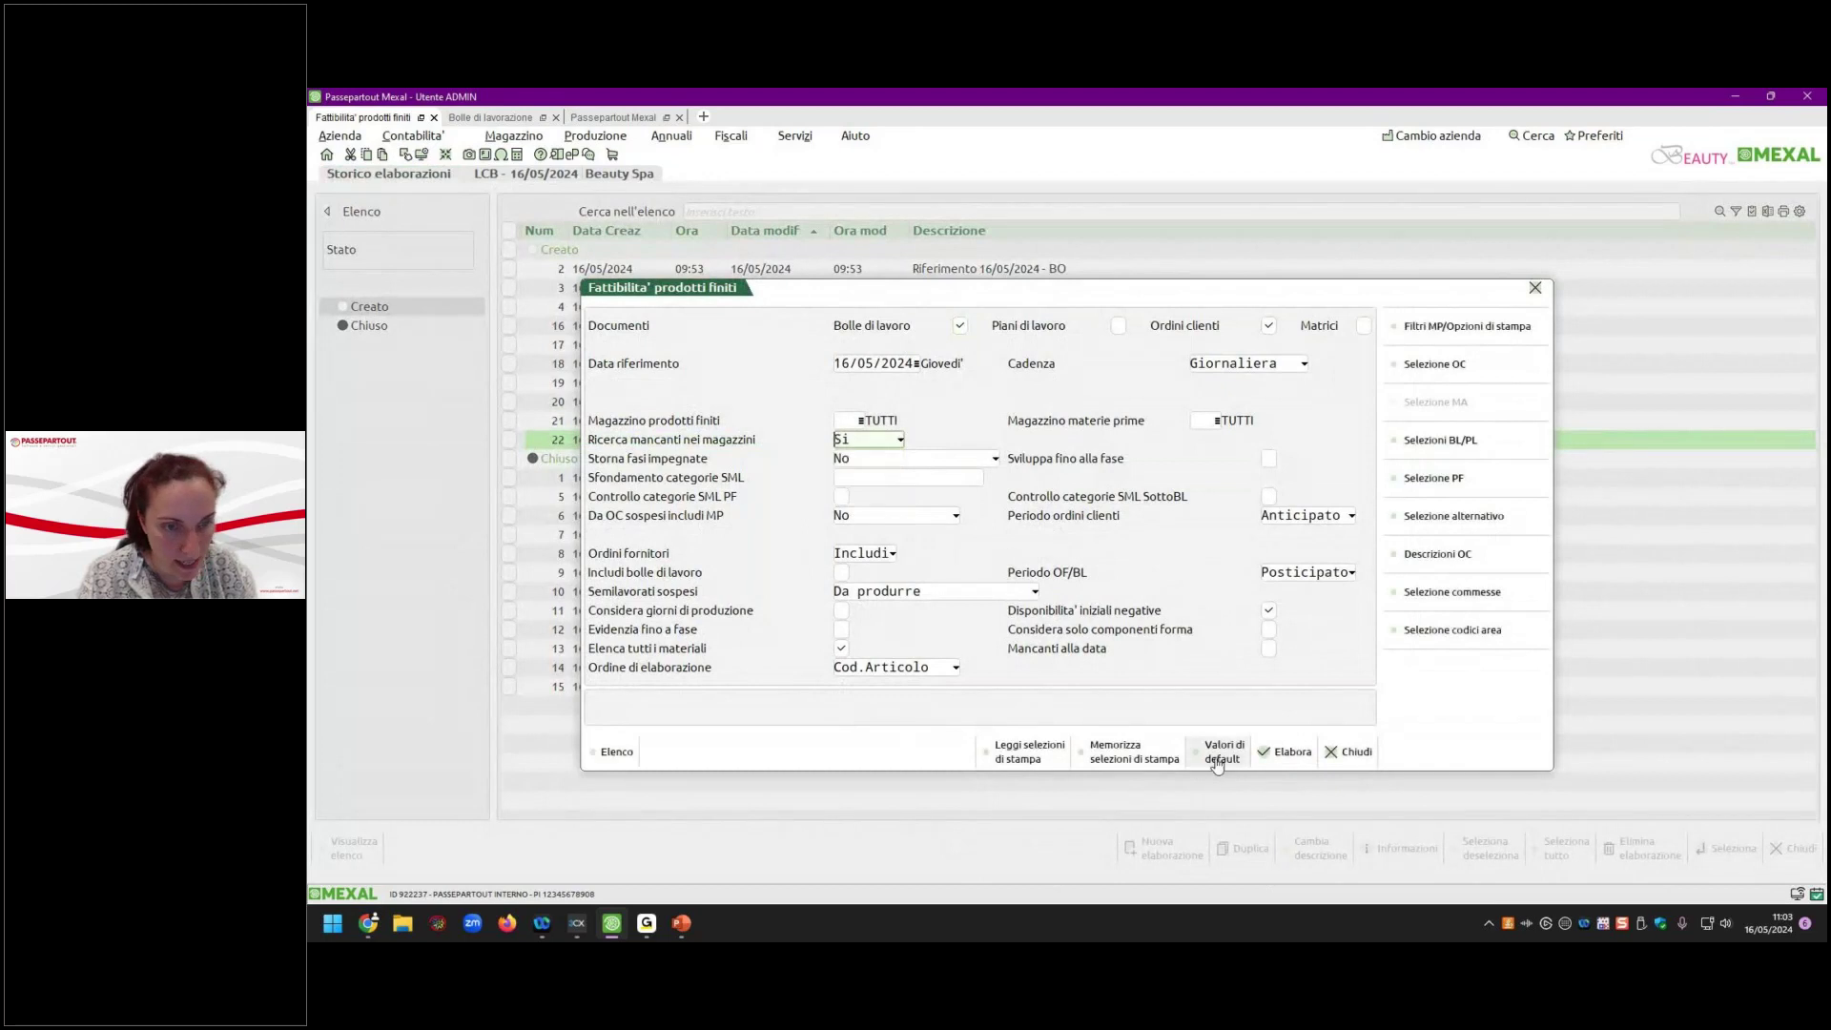
click(1286, 752)
click(1372, 568)
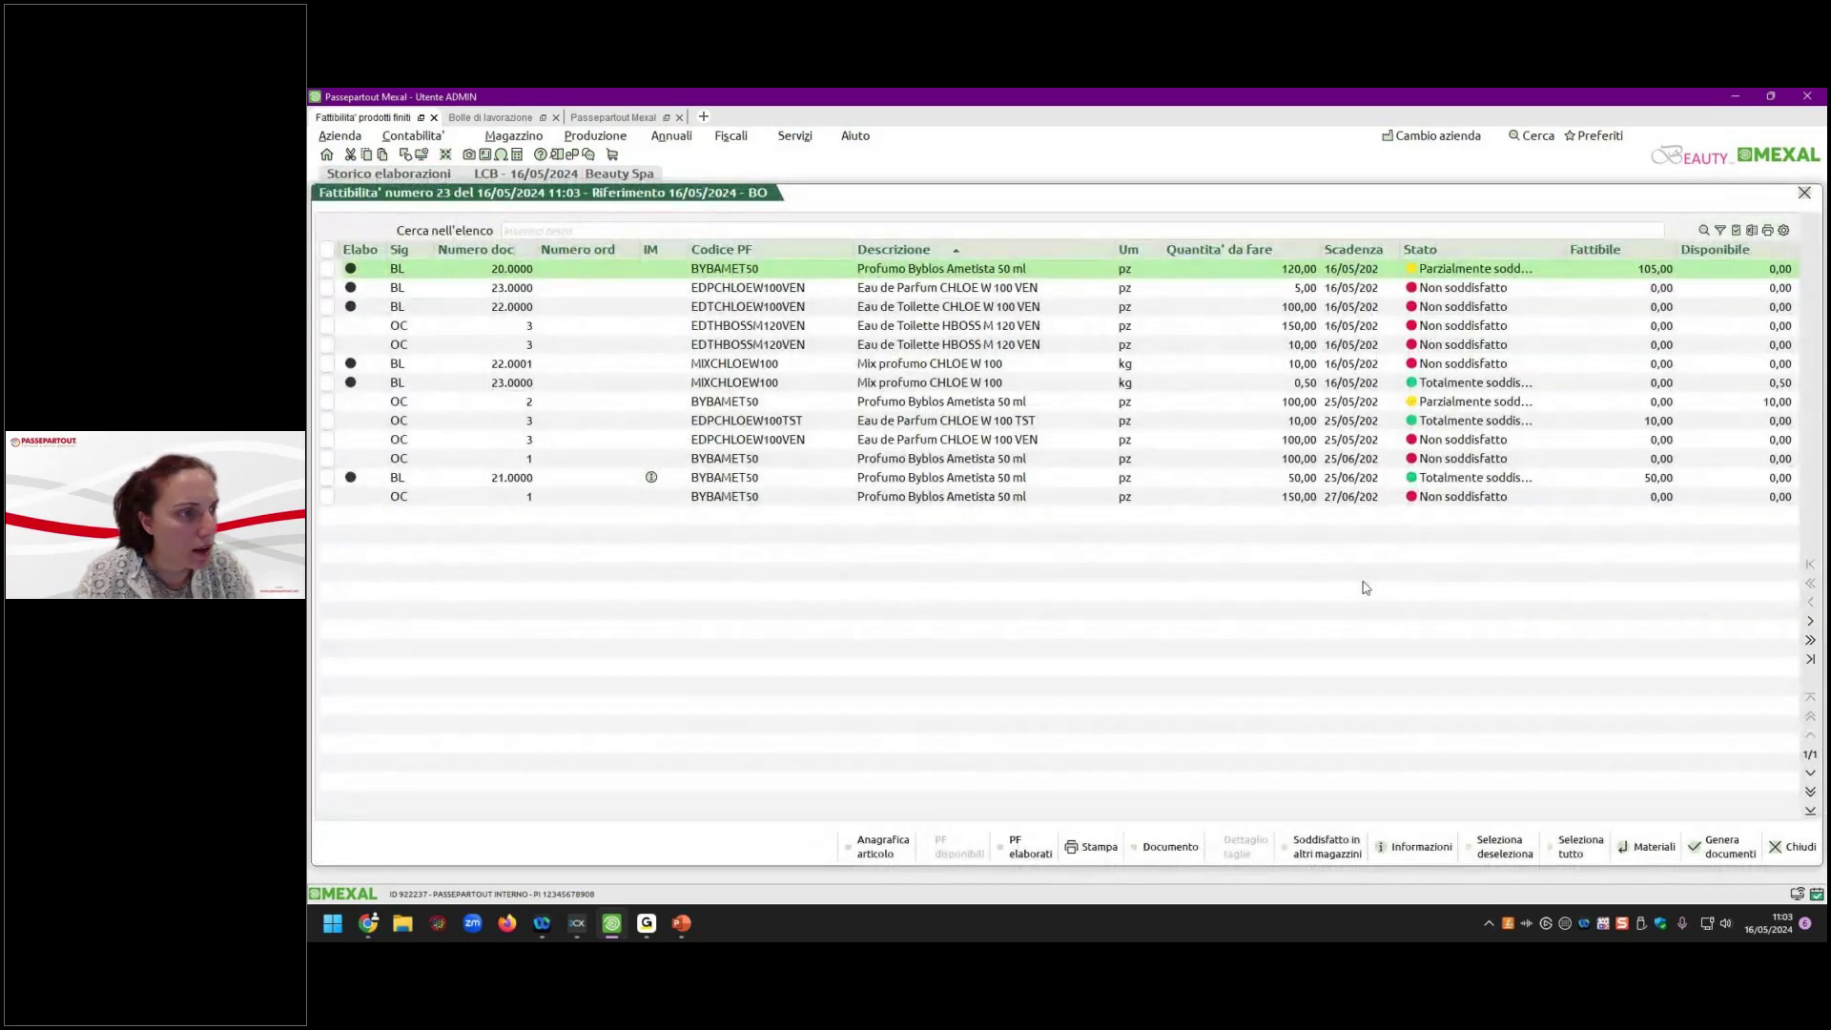
Open the materials list of BYBAMET50 on customer order 2.
key(Down)
key(Down)
key(Down)
key(Down)
key(Down)
key(Down)
key(Down)
key(Down)
key(Up)
key(Return)
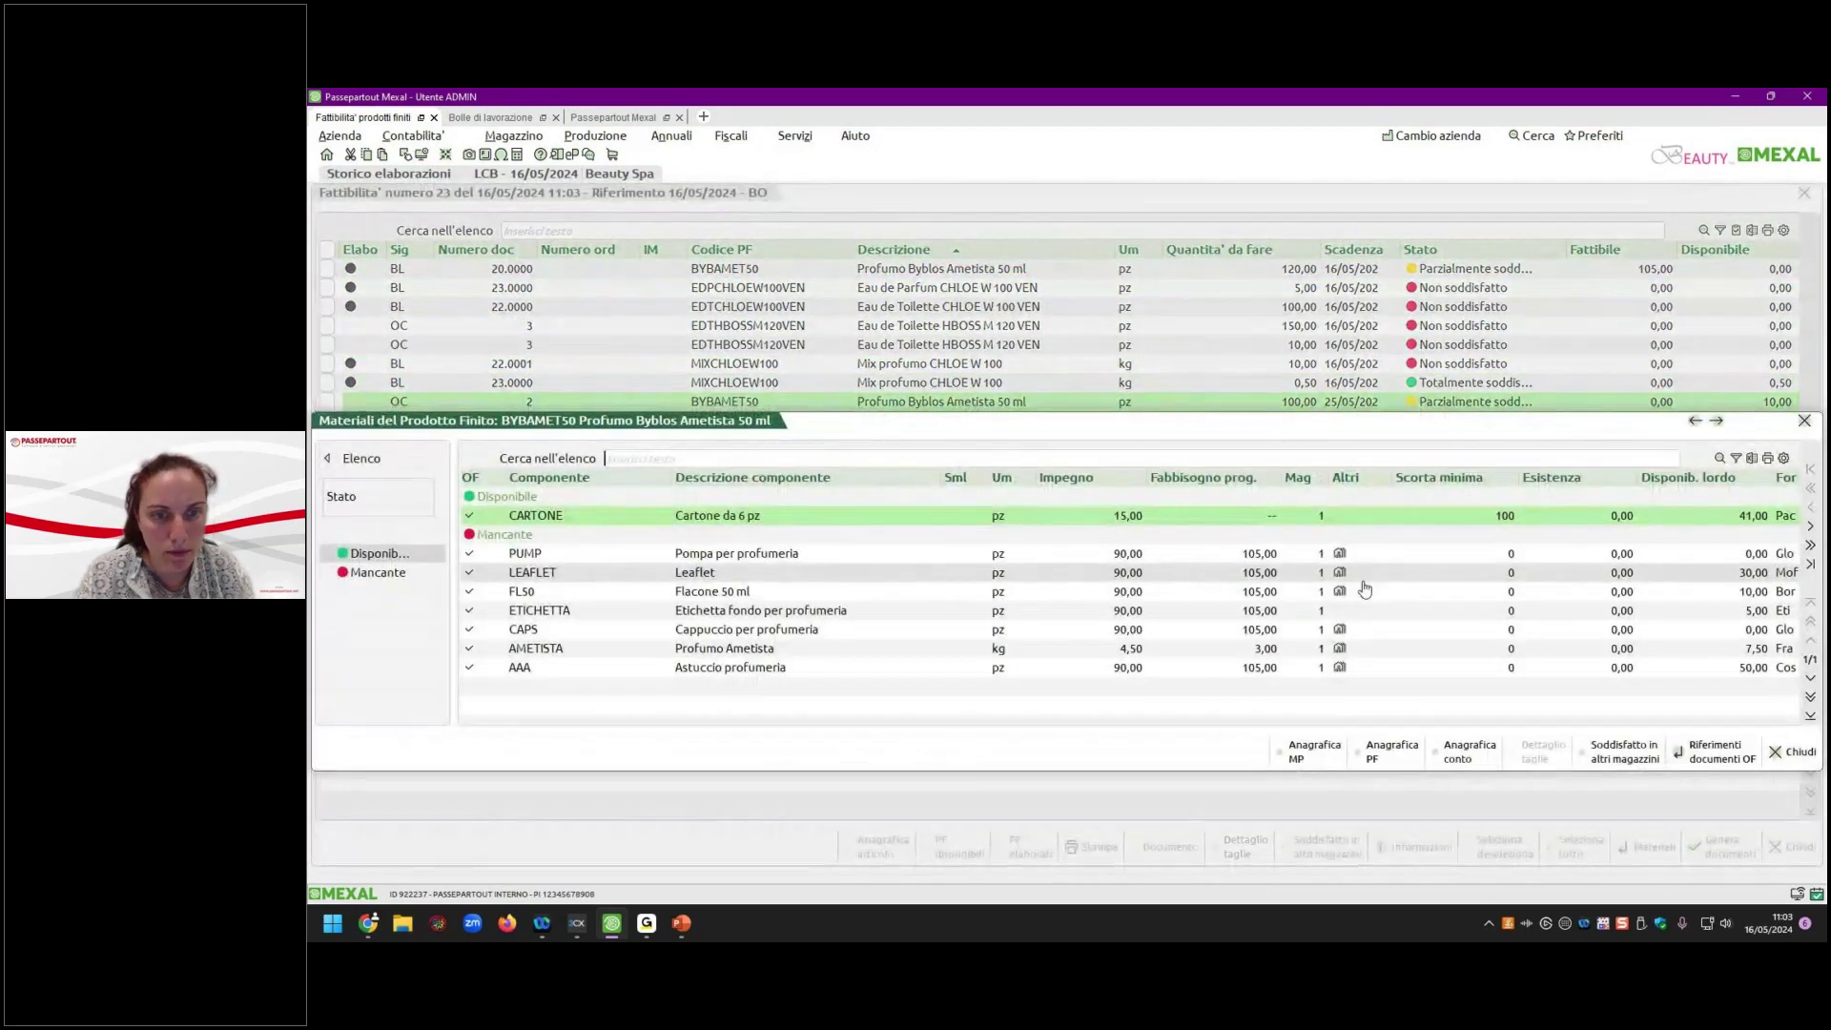
Examine the missing components from PUMP to AAA, comparing their coverage in other warehouses, particularly for ETICHETTA.
key(Down)
key(Down)
key(Down)
key(Down)
key(Down)
key(Down)
key(Down)
key(Down)
key(Up)
key(Up)
key(Up)
key(Up)
key(Up)
key(Up)
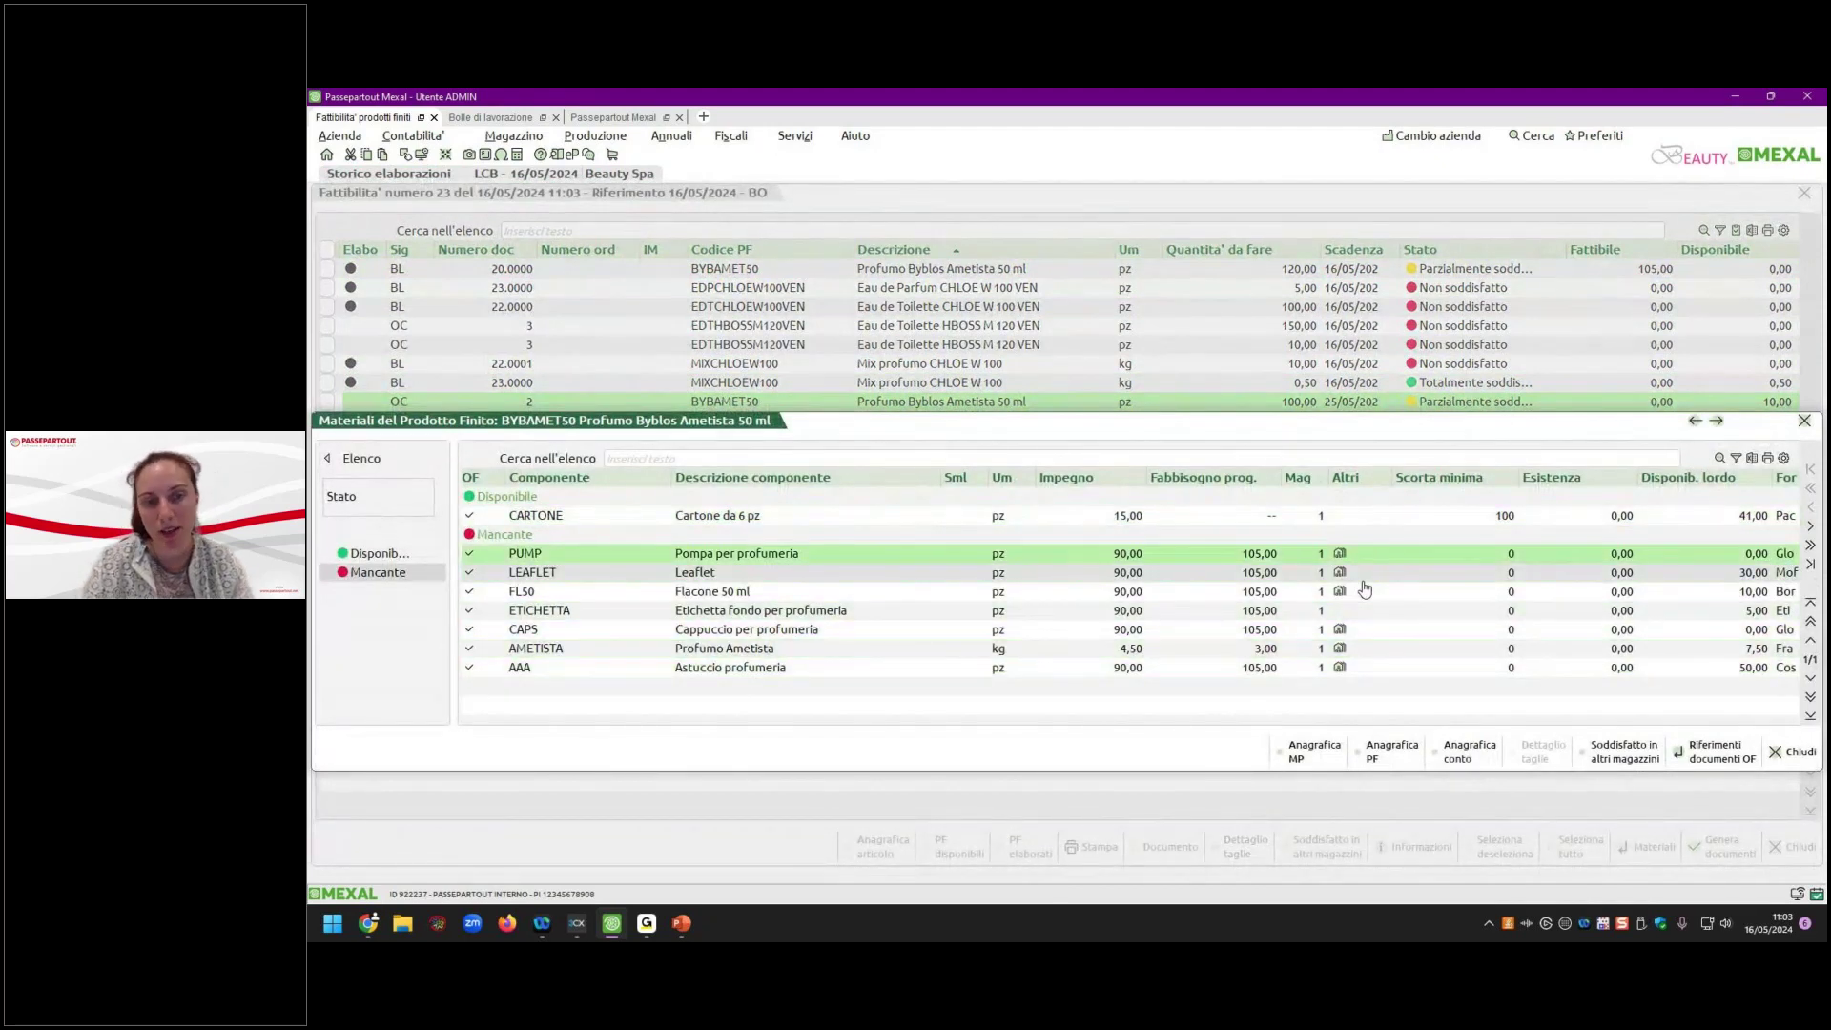
key(Down)
key(Down)
key(Down)
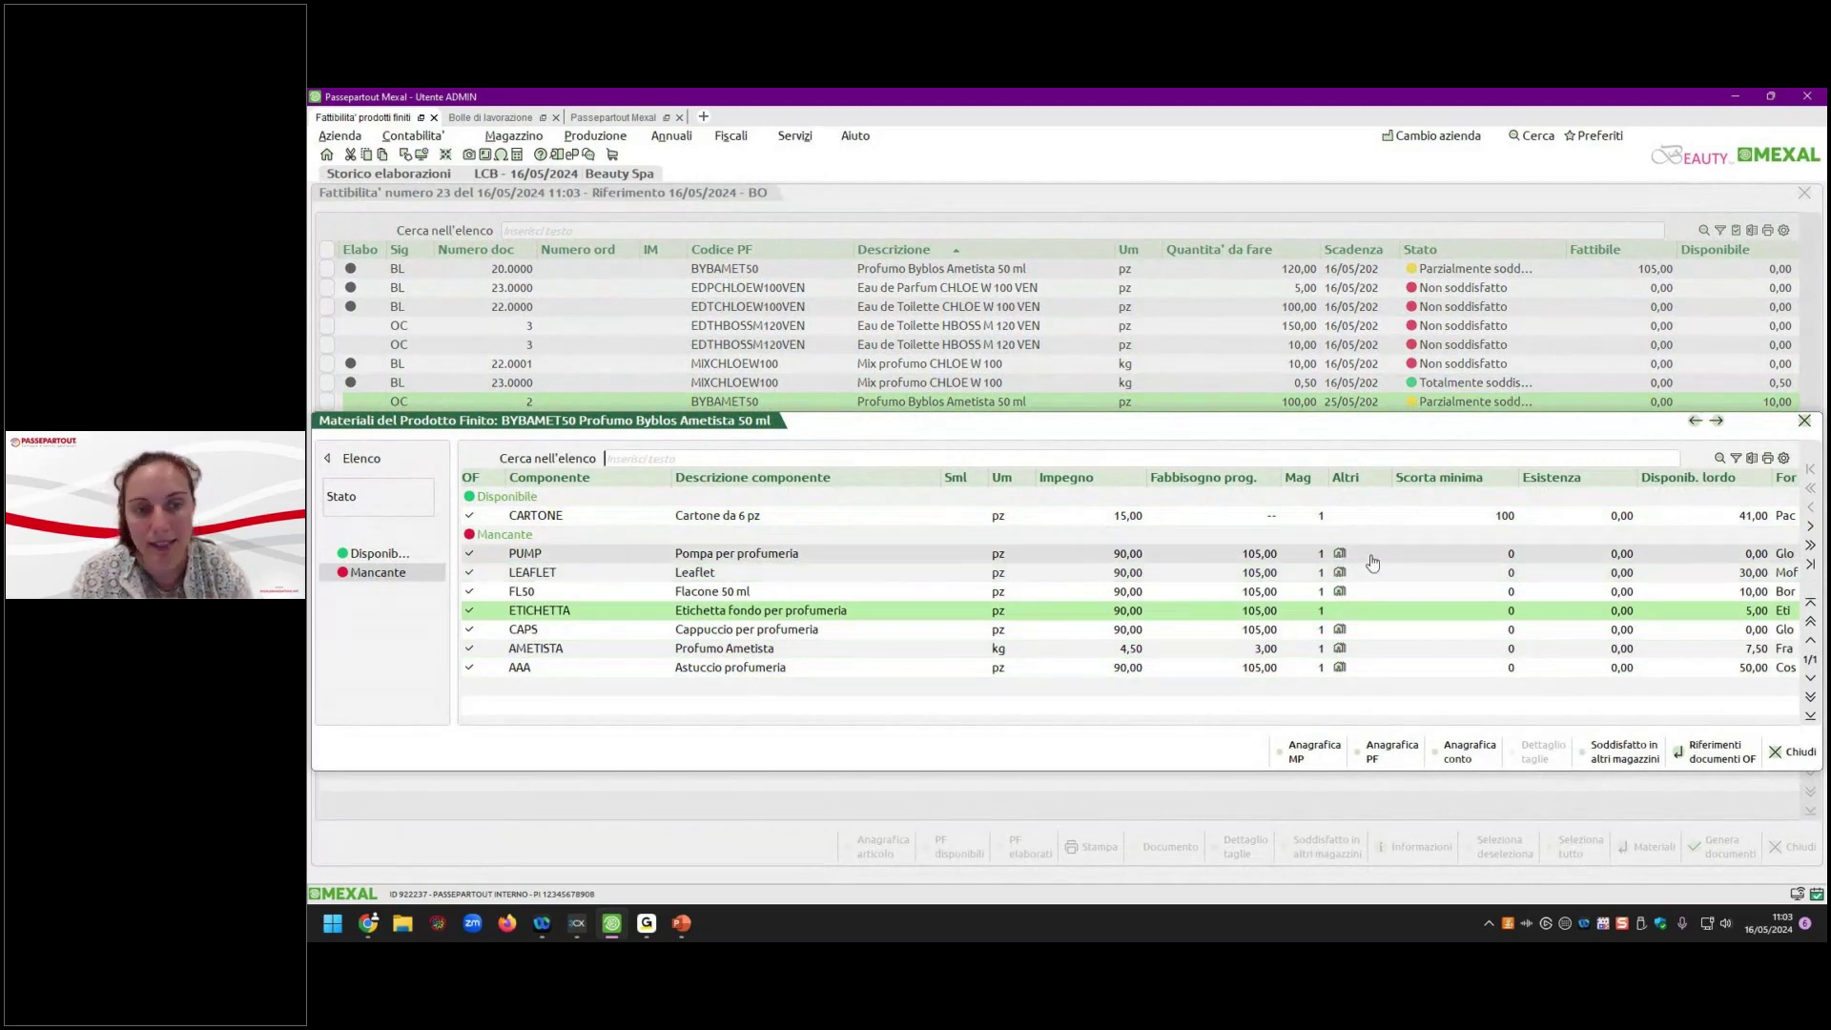
key(Up)
key(Up)
key(Up)
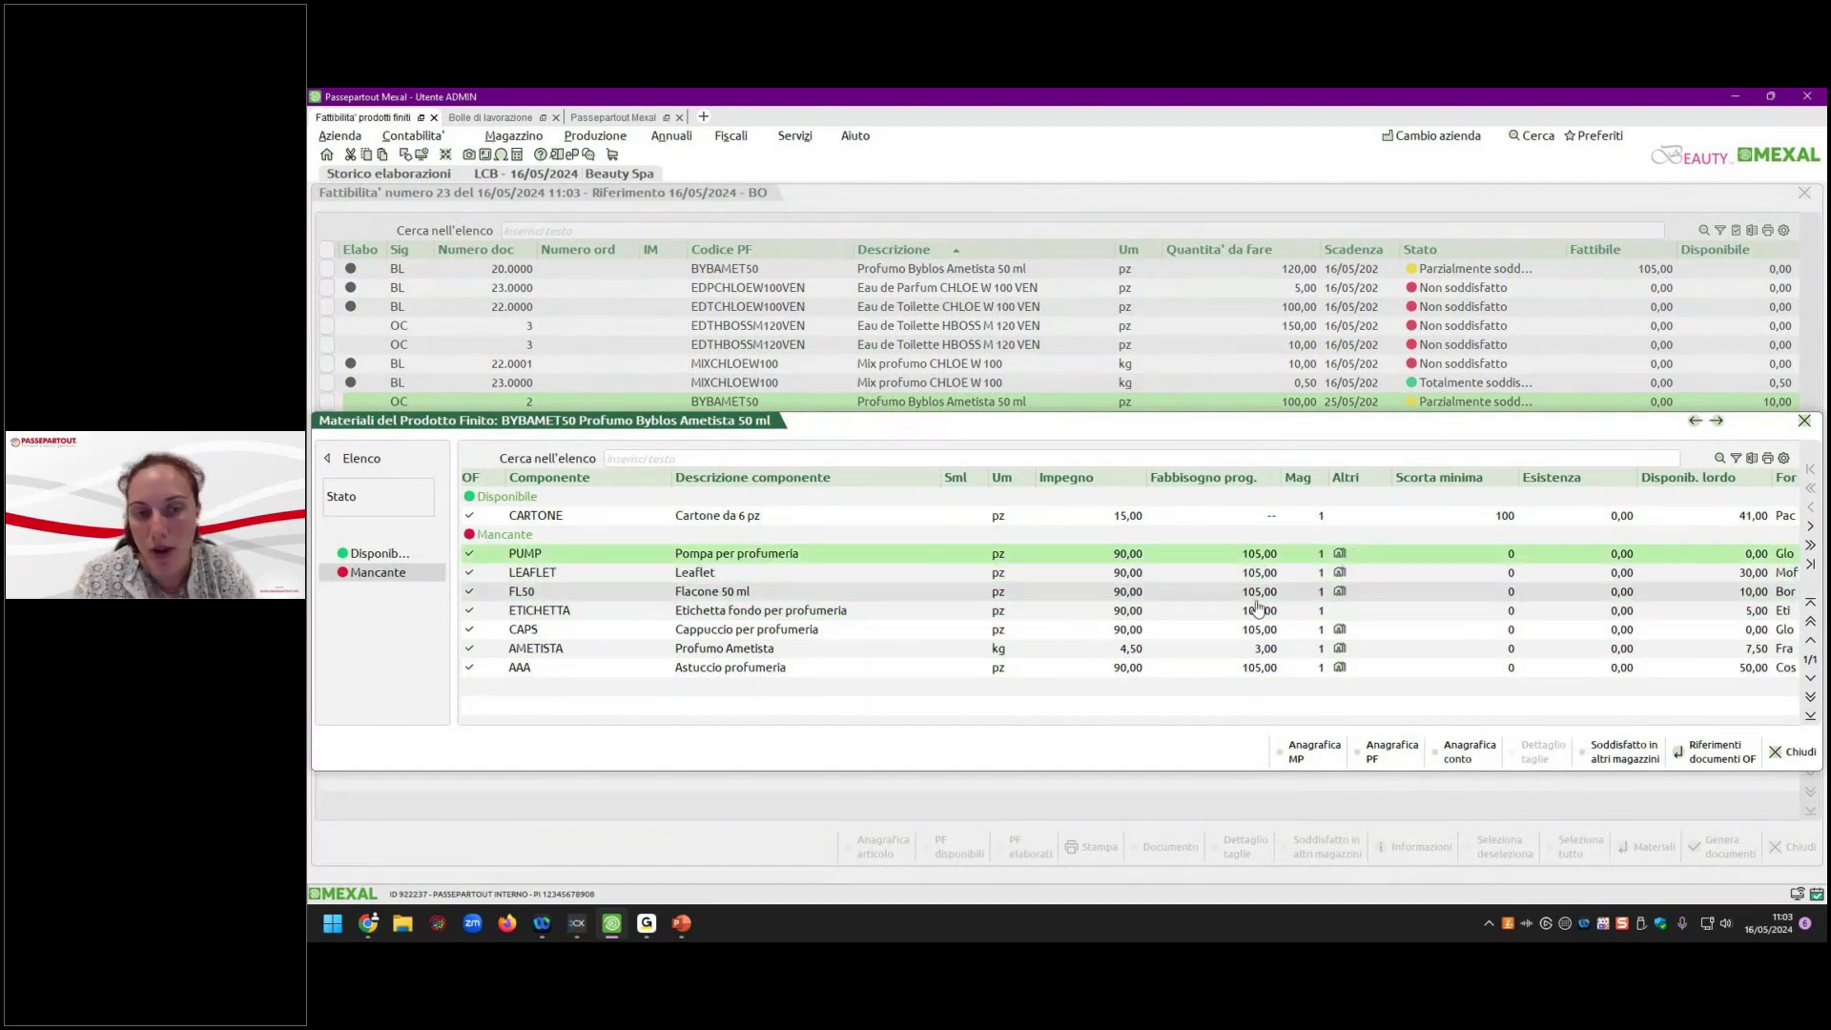
View the BYBAMET50 components satisfied in other warehouses, then return to the materials list and compare the PUMP and ETICHETTA rows.
click(1586, 755)
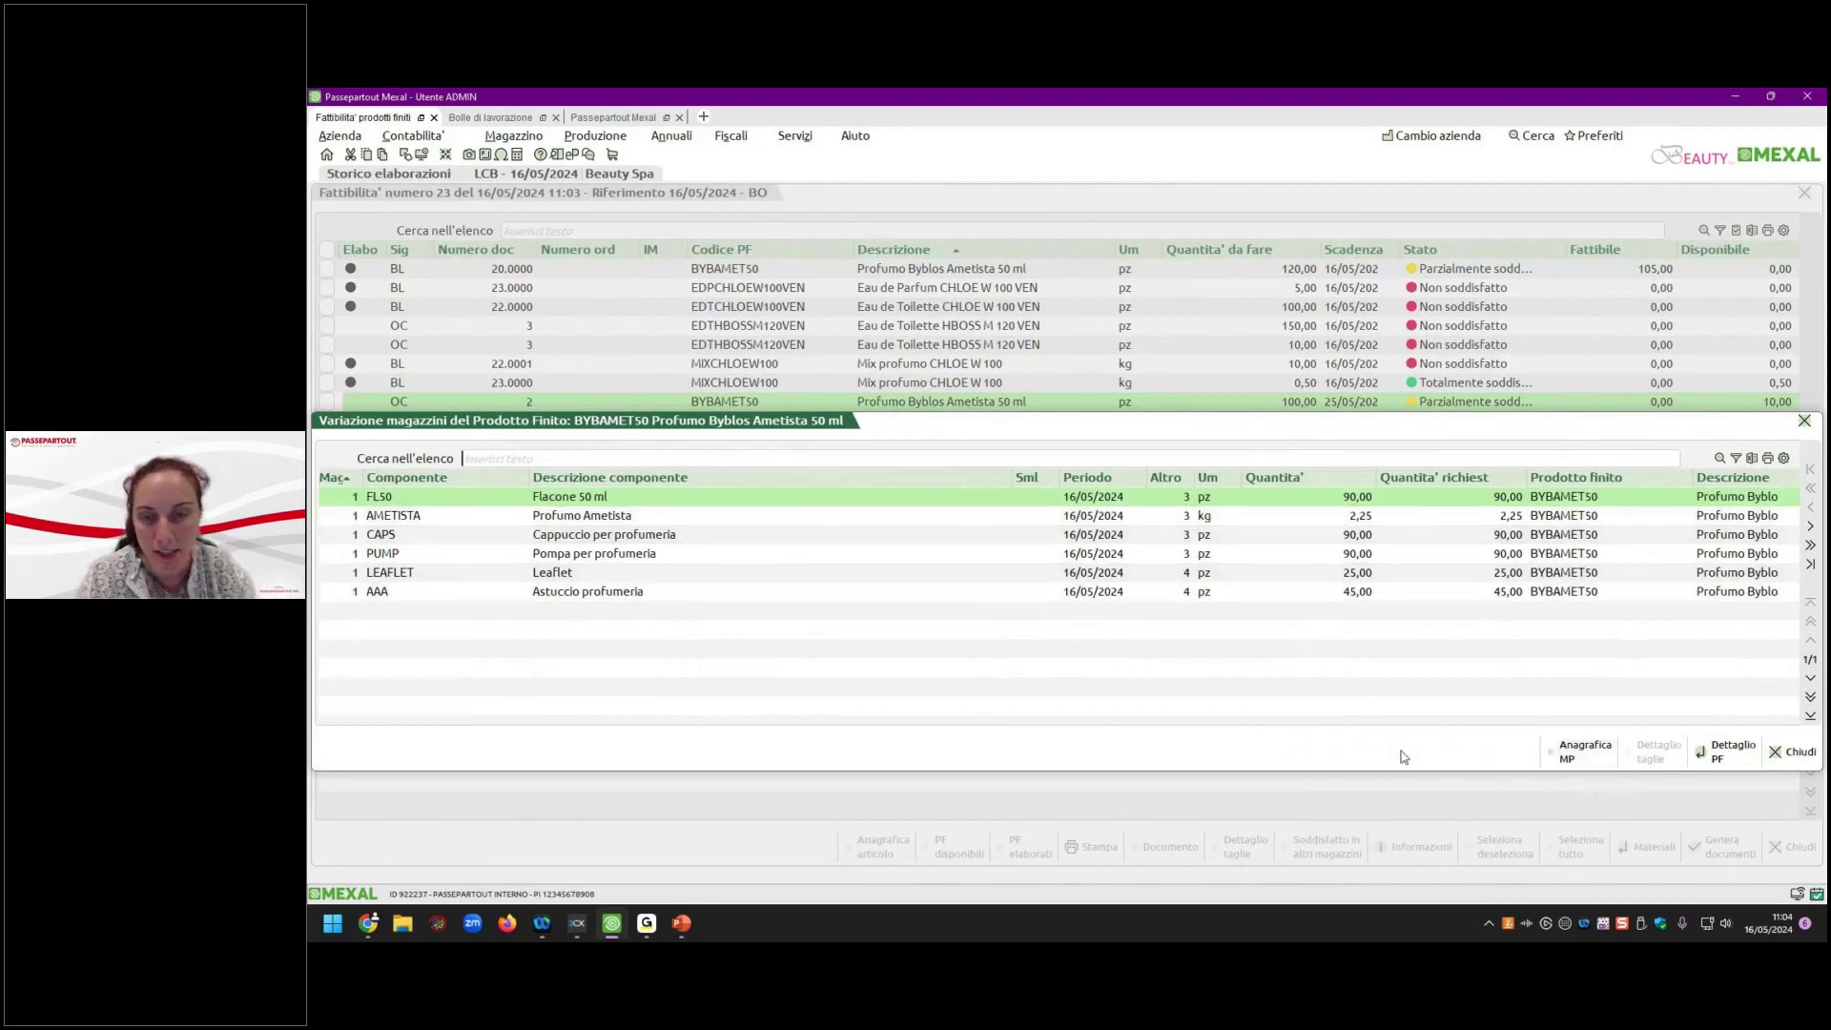
click(1791, 751)
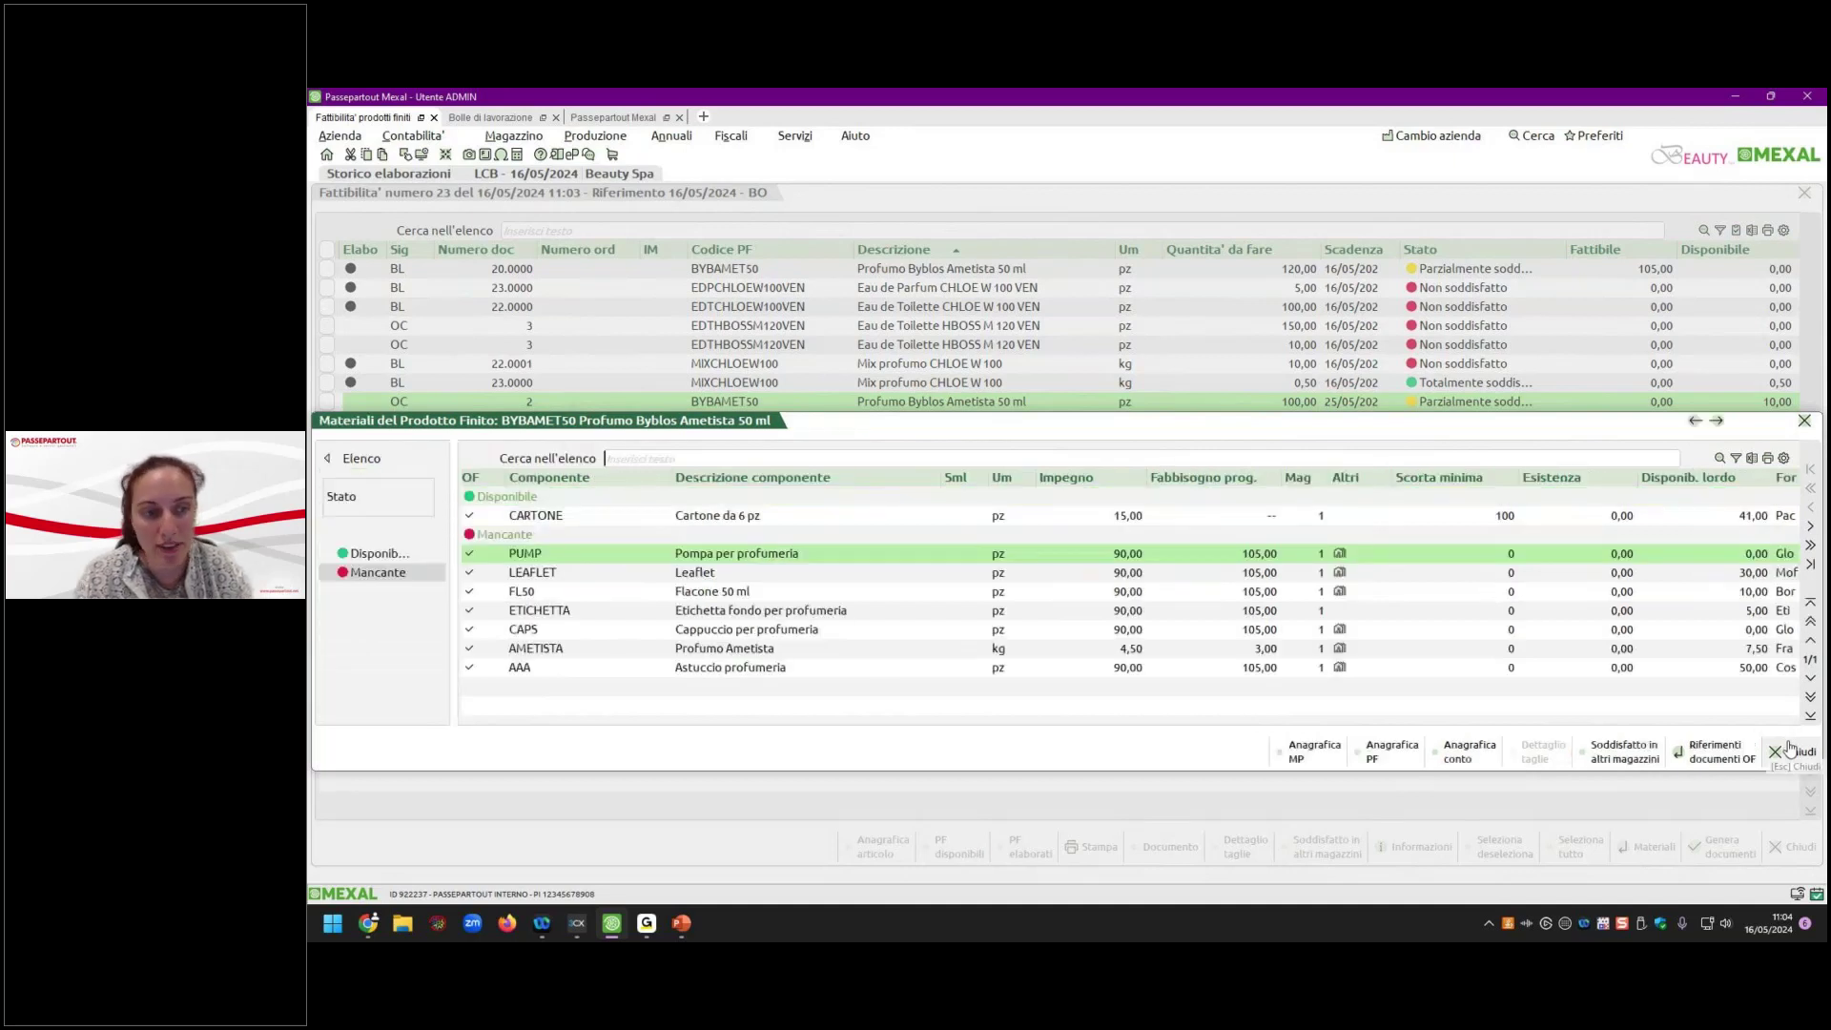
key(Down)
key(Down)
key(Down)
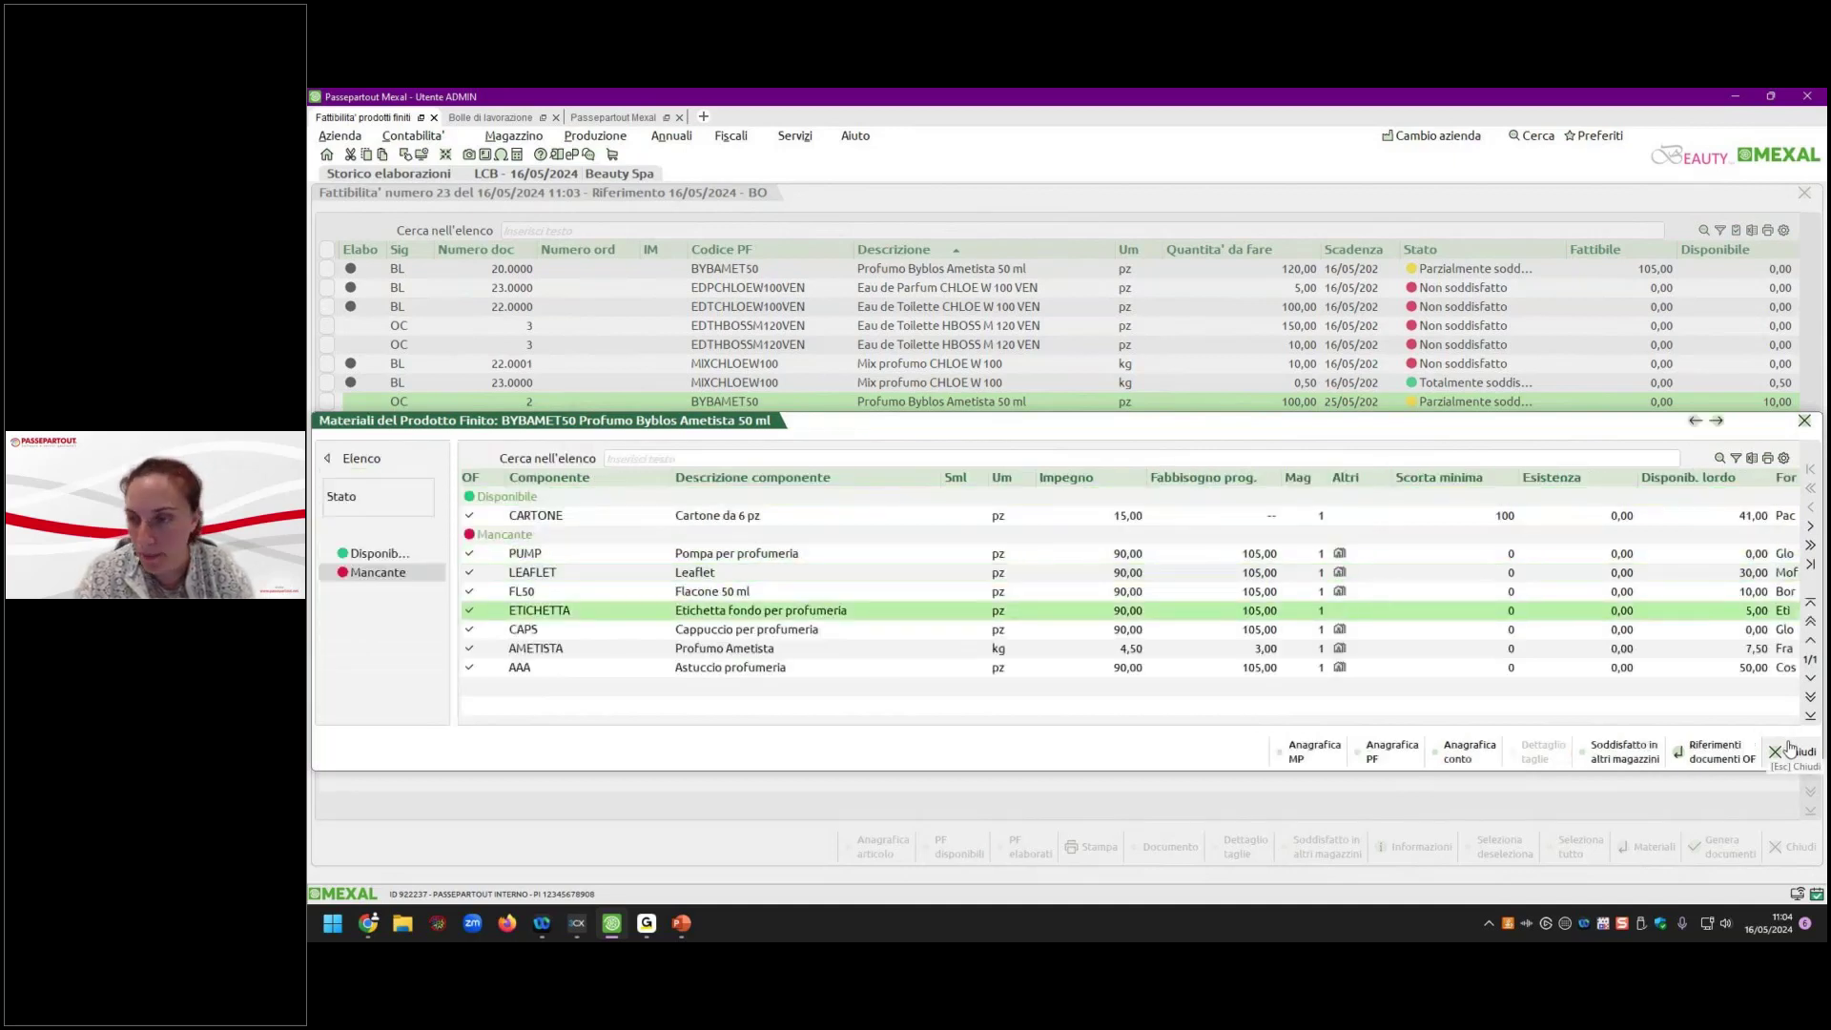
key(Up)
key(Up)
key(Up)
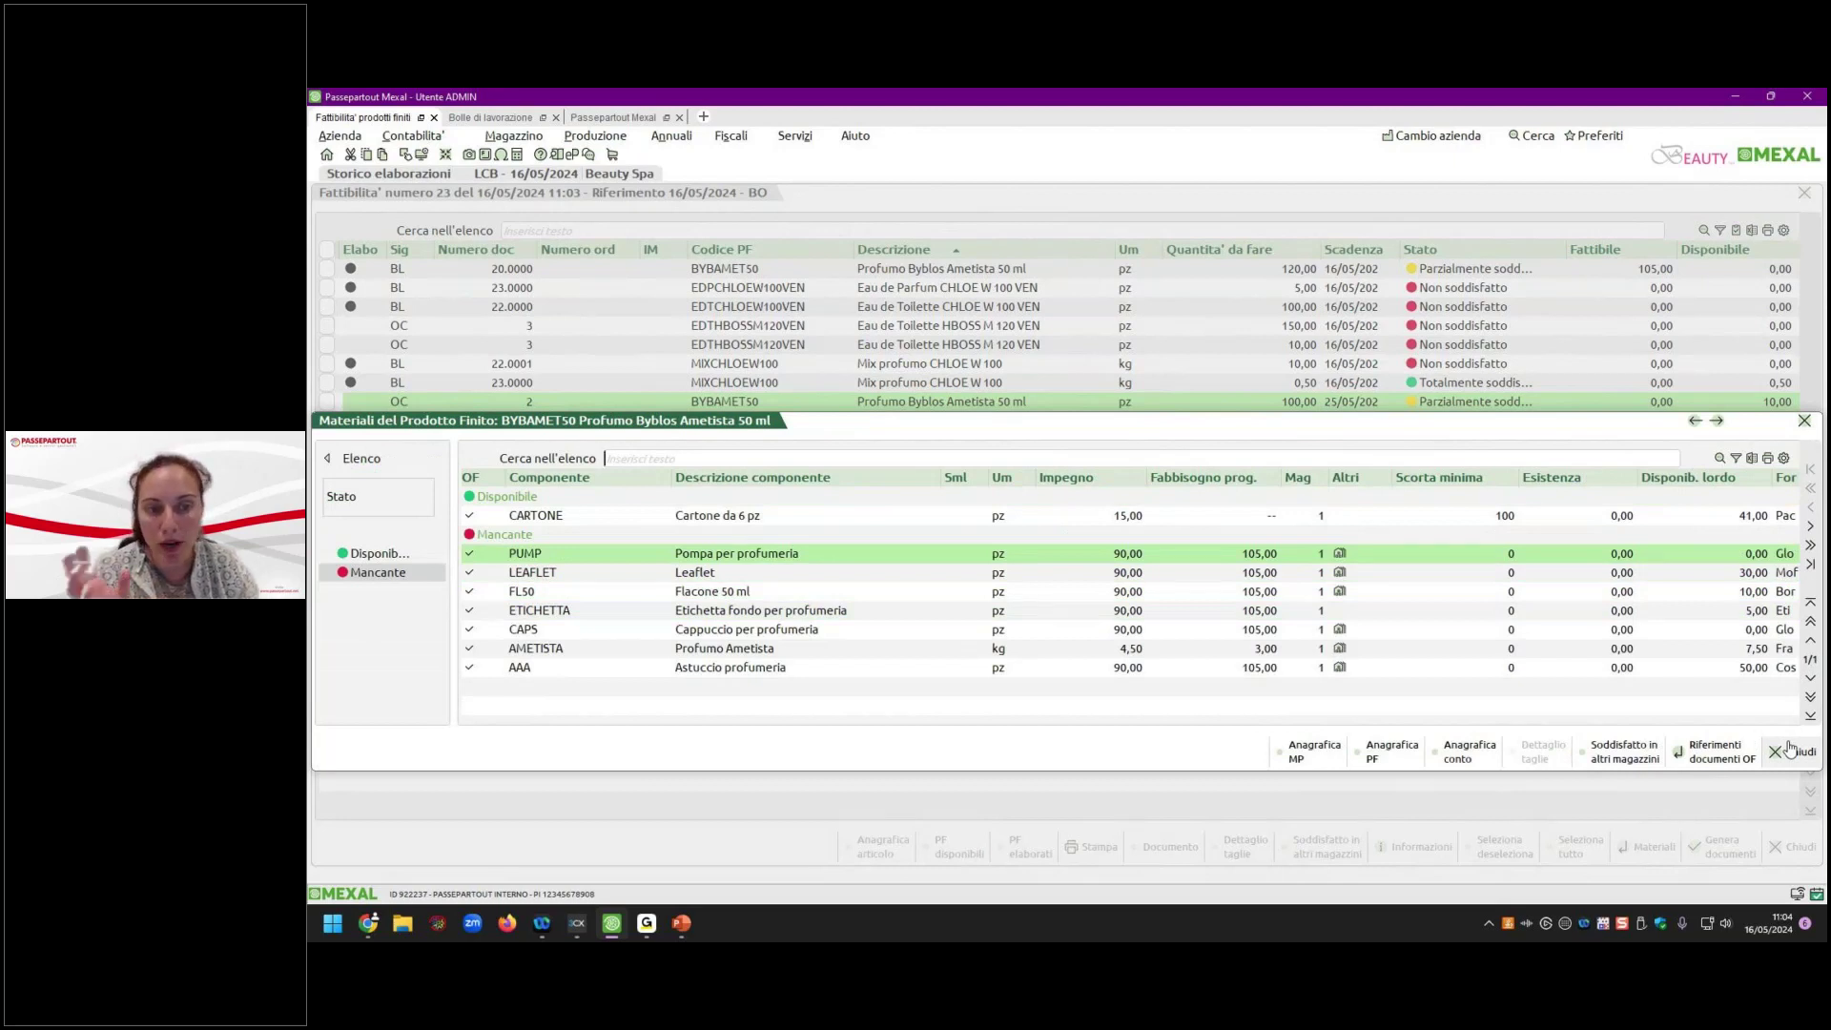
Recheck the other-warehouse coverage of BYBAMET50 against the ETICHETTA component, then close its materials list.
click(1623, 763)
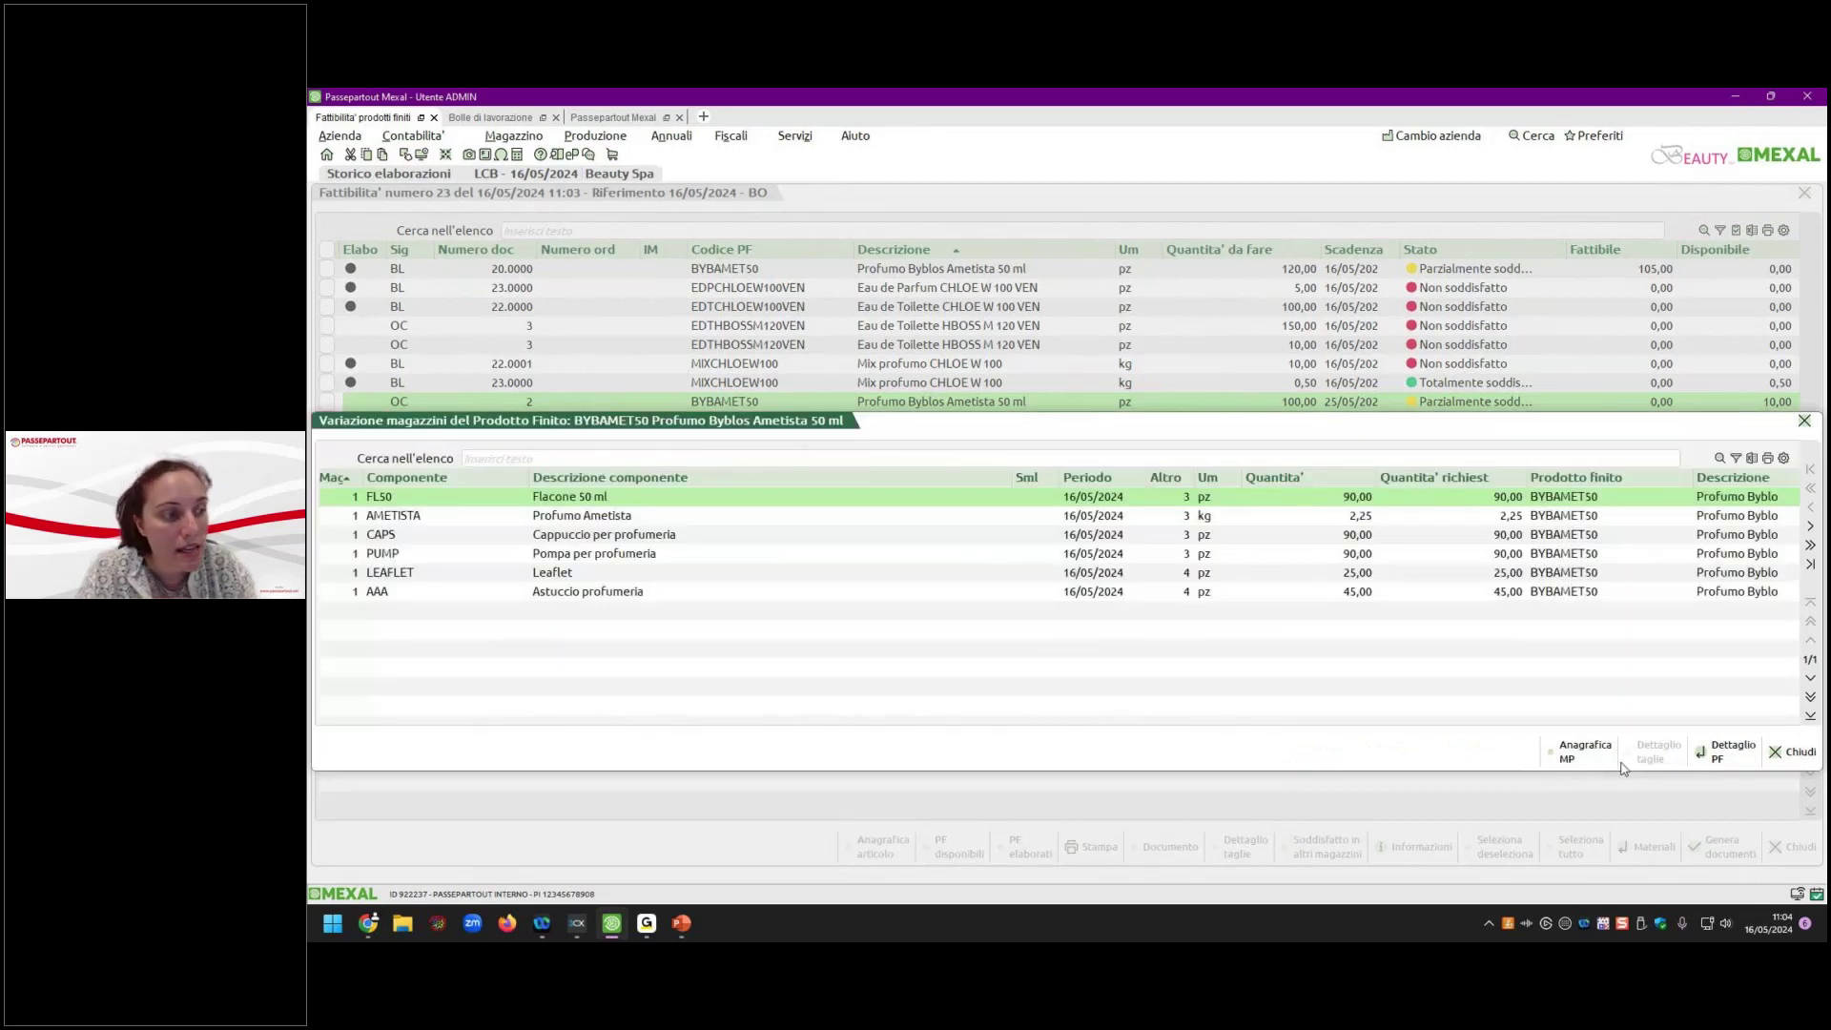
key(Escape)
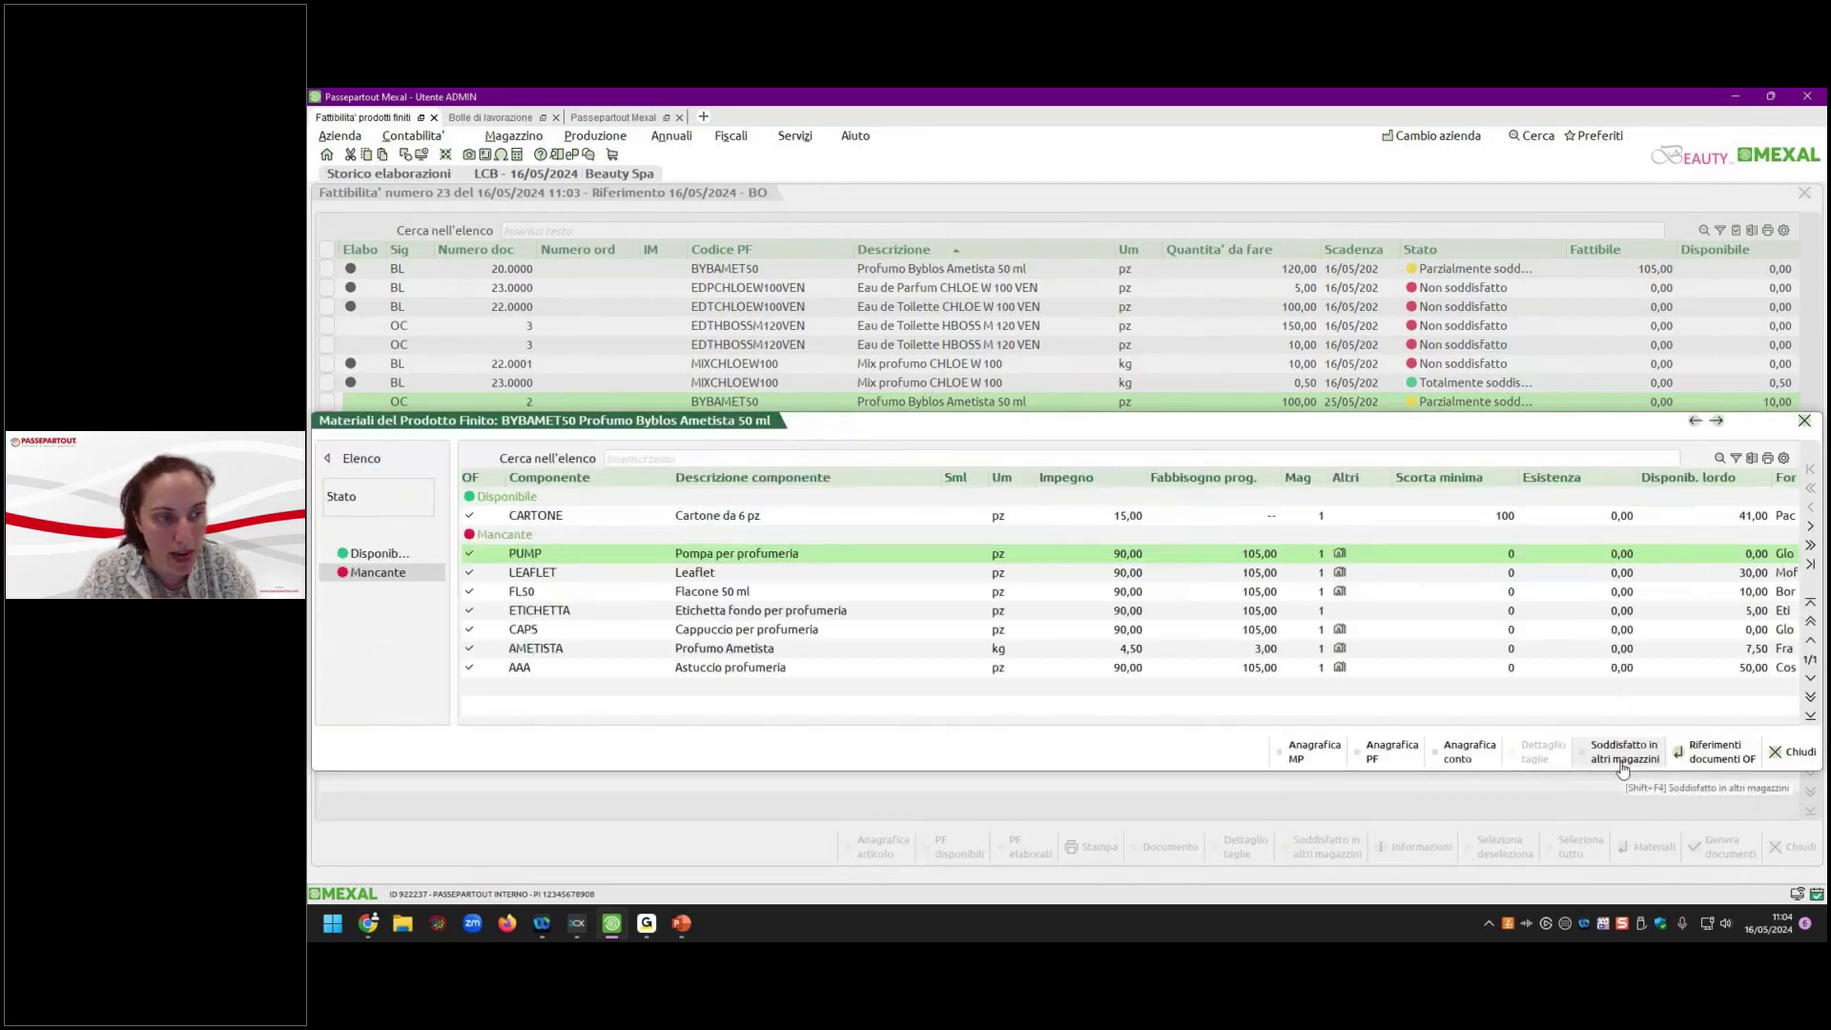
key(Down)
key(Down)
key(Down)
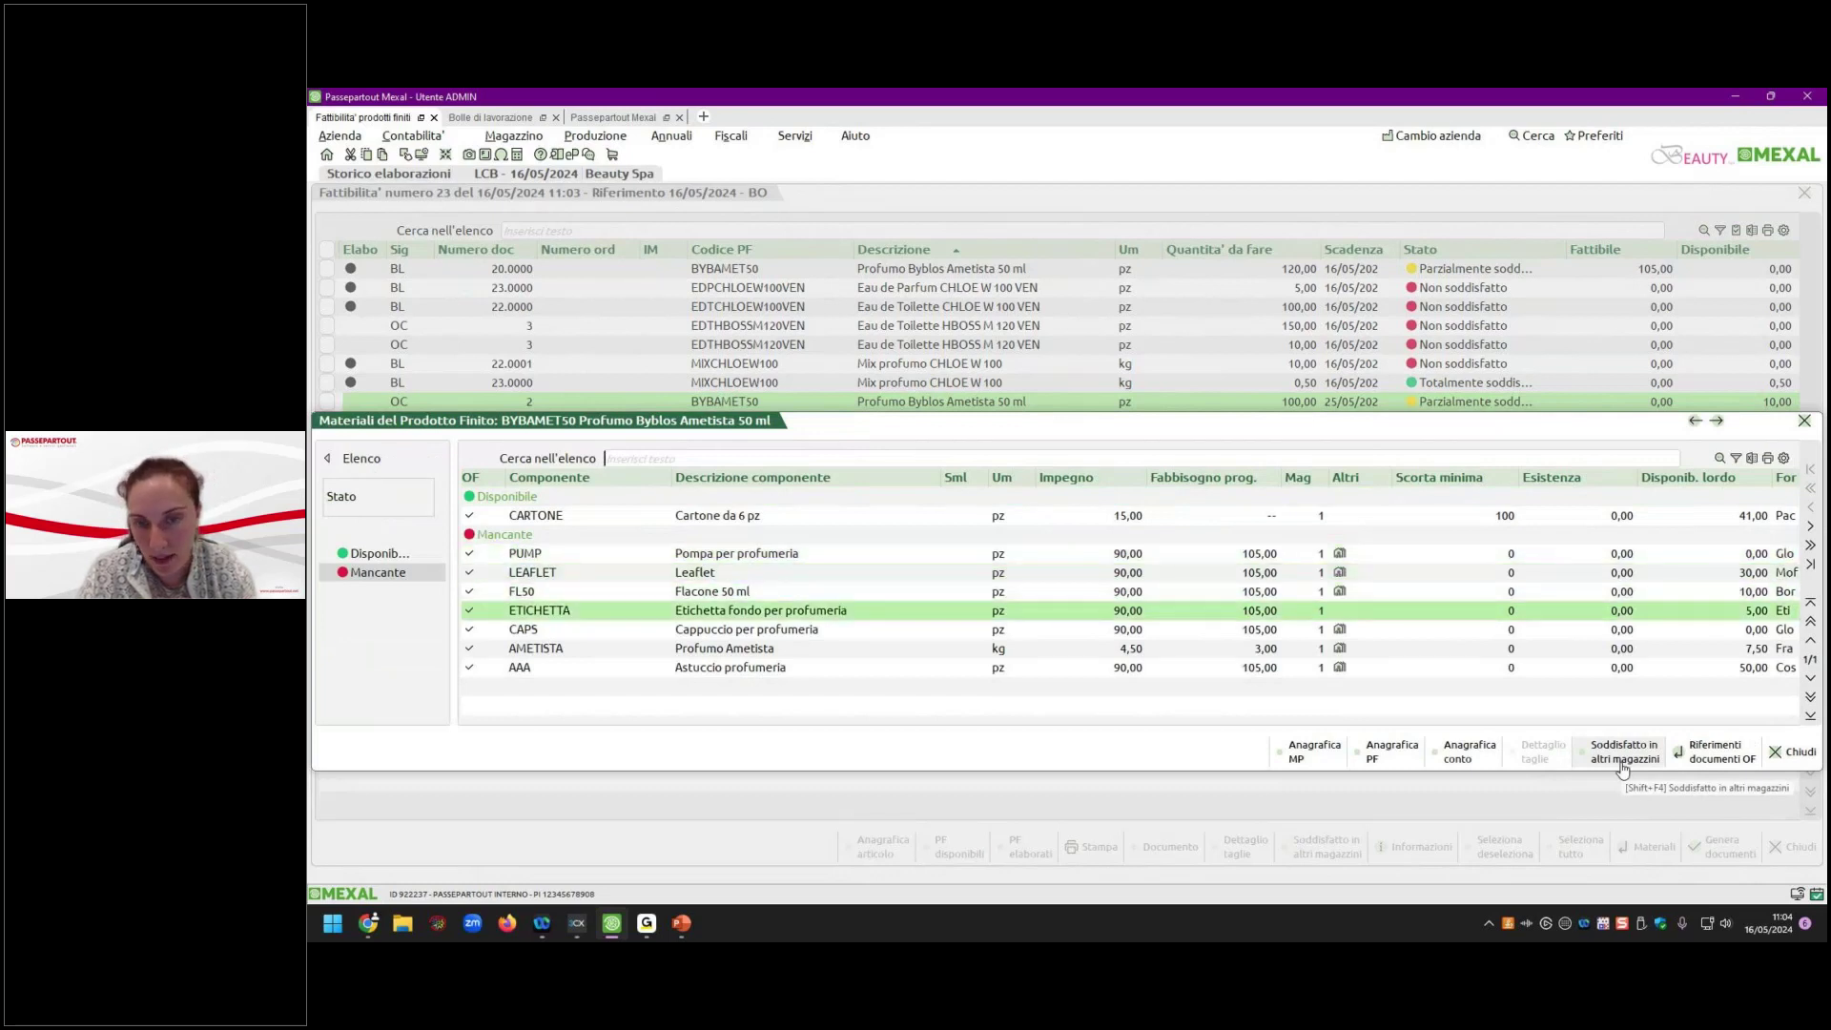
key(Escape)
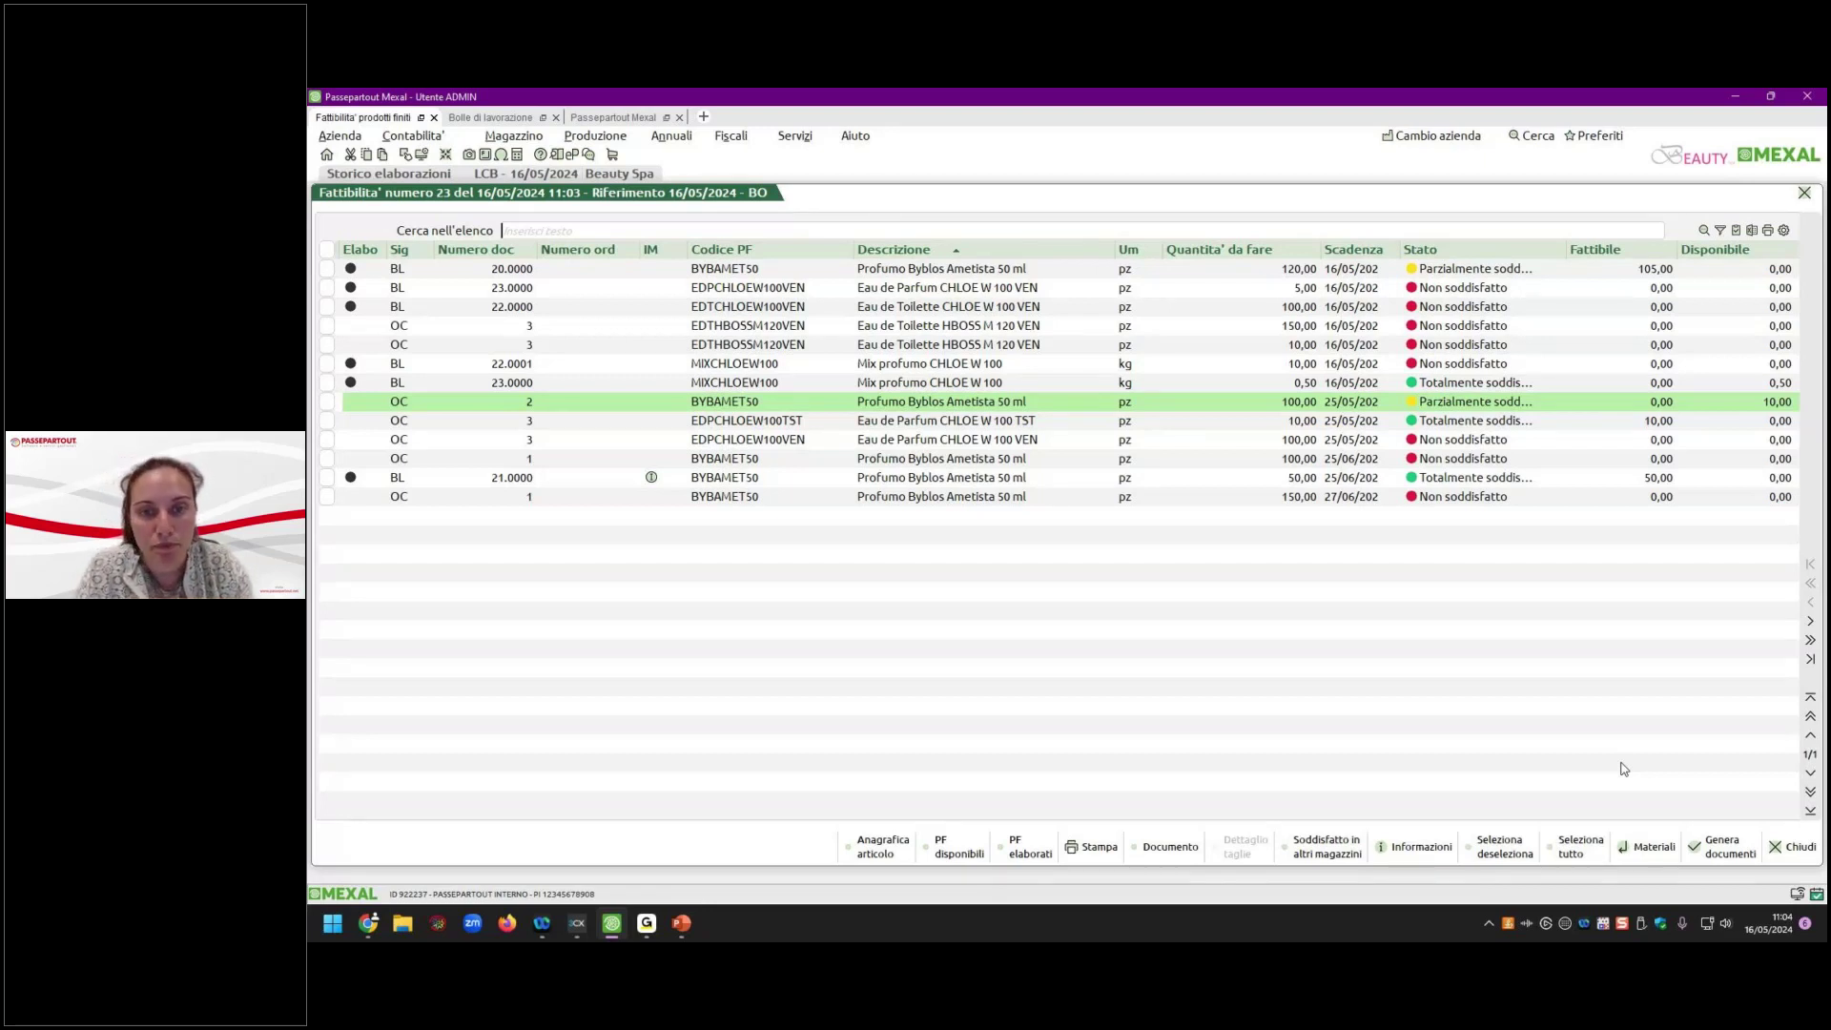
Review the feasibility rows from customer order 2 up to work order 23, then close the results and open the feasibility parameters.
key(Up)
key(Up)
key(Up)
key(Up)
key(Up)
key(Up)
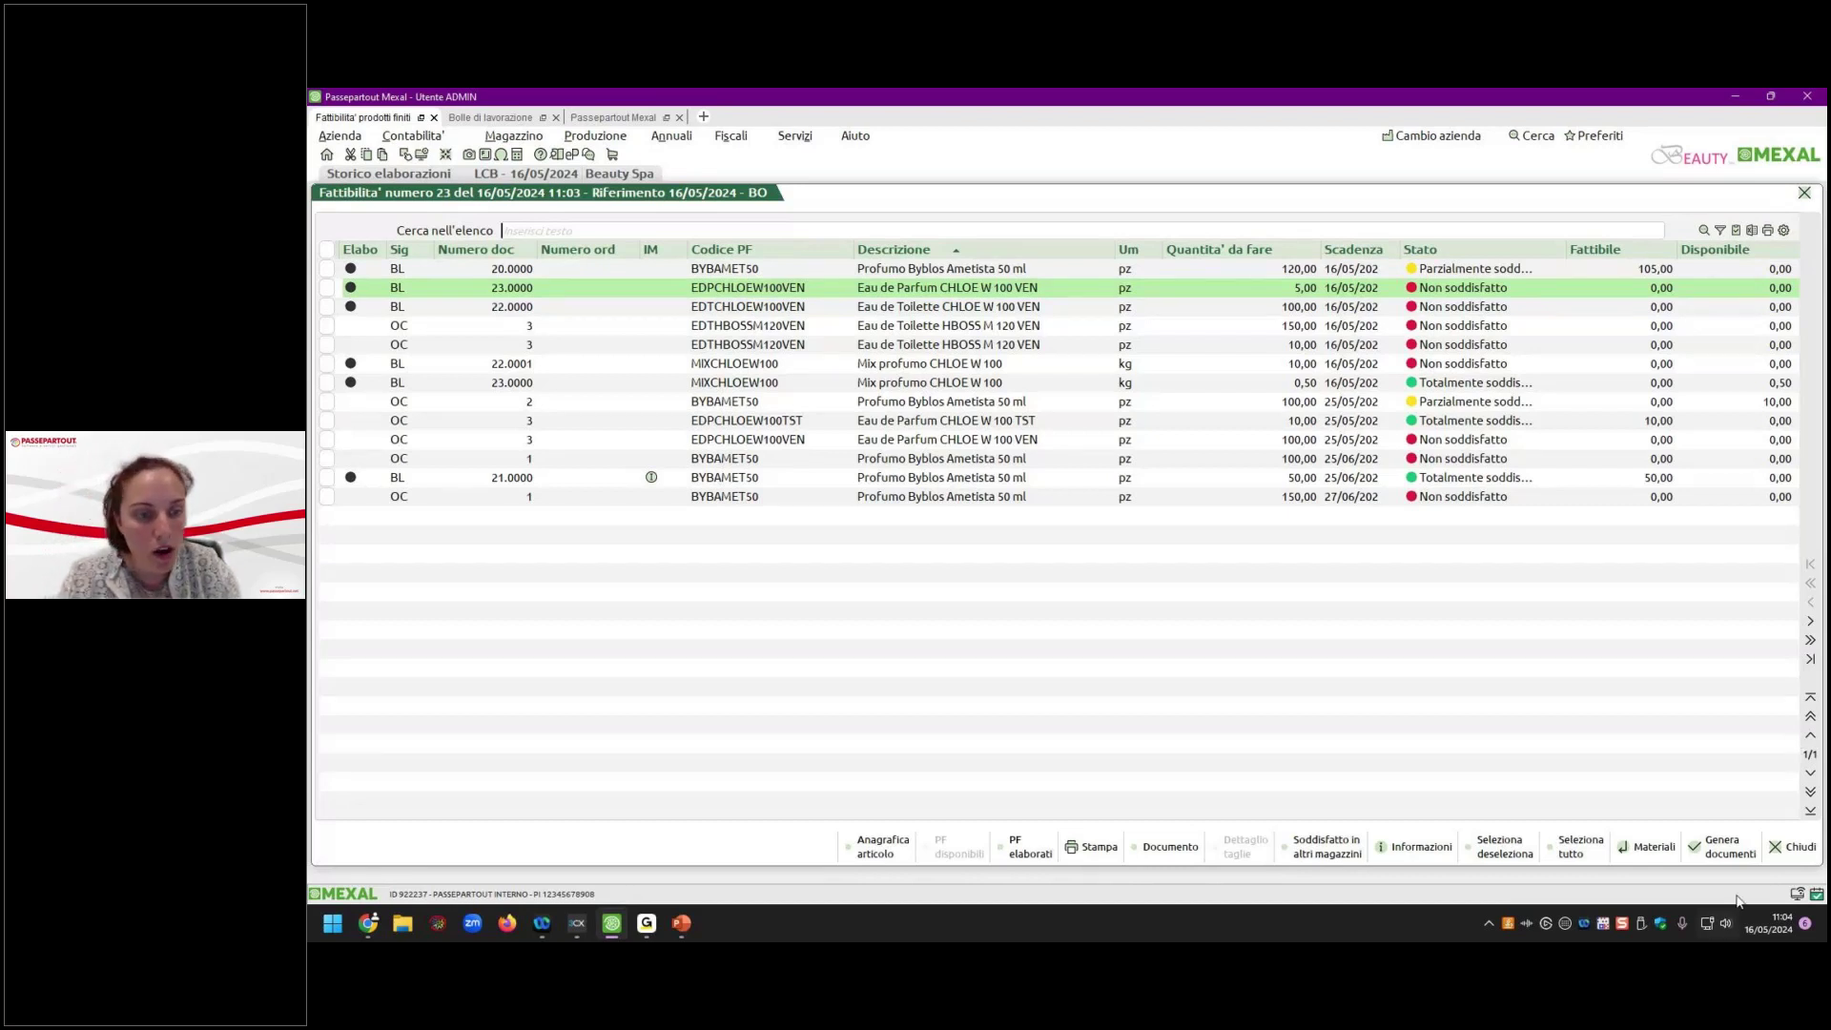
key(Escape)
key(F4)
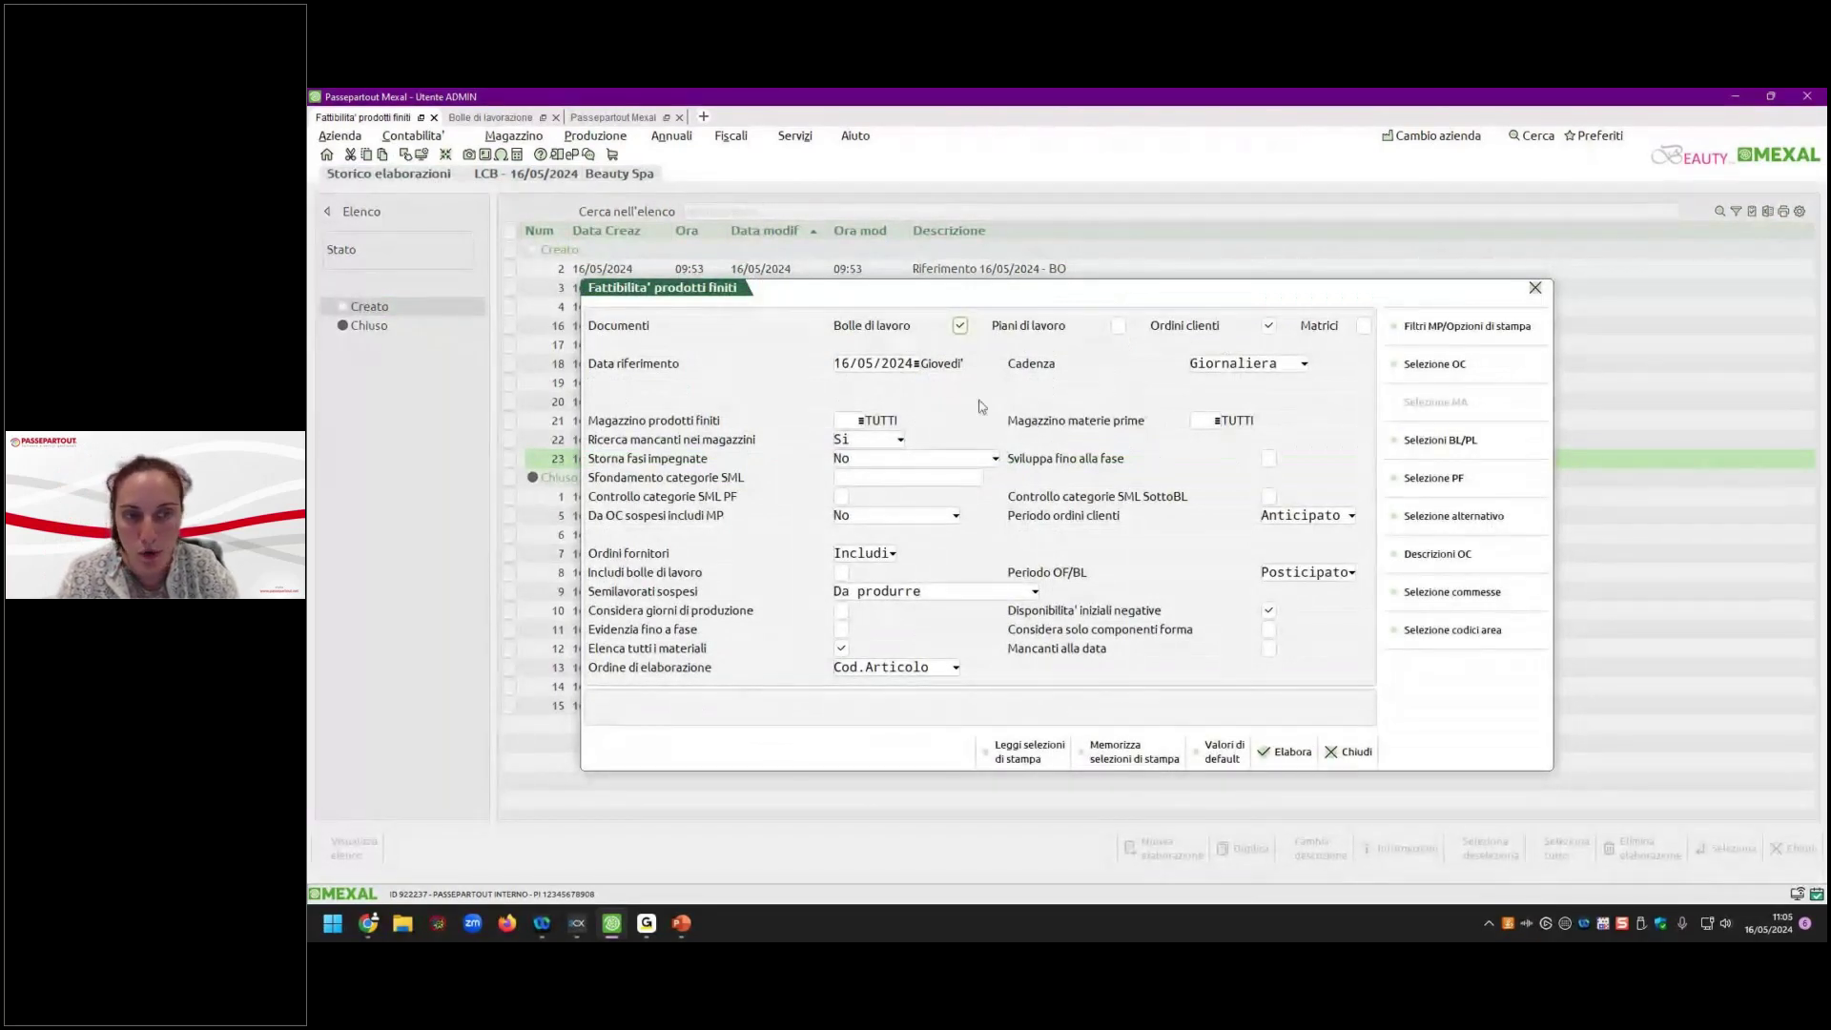
View the warehouses available for the raw materials warehouse parameter, leaving the list without choosing one.
click(1196, 425)
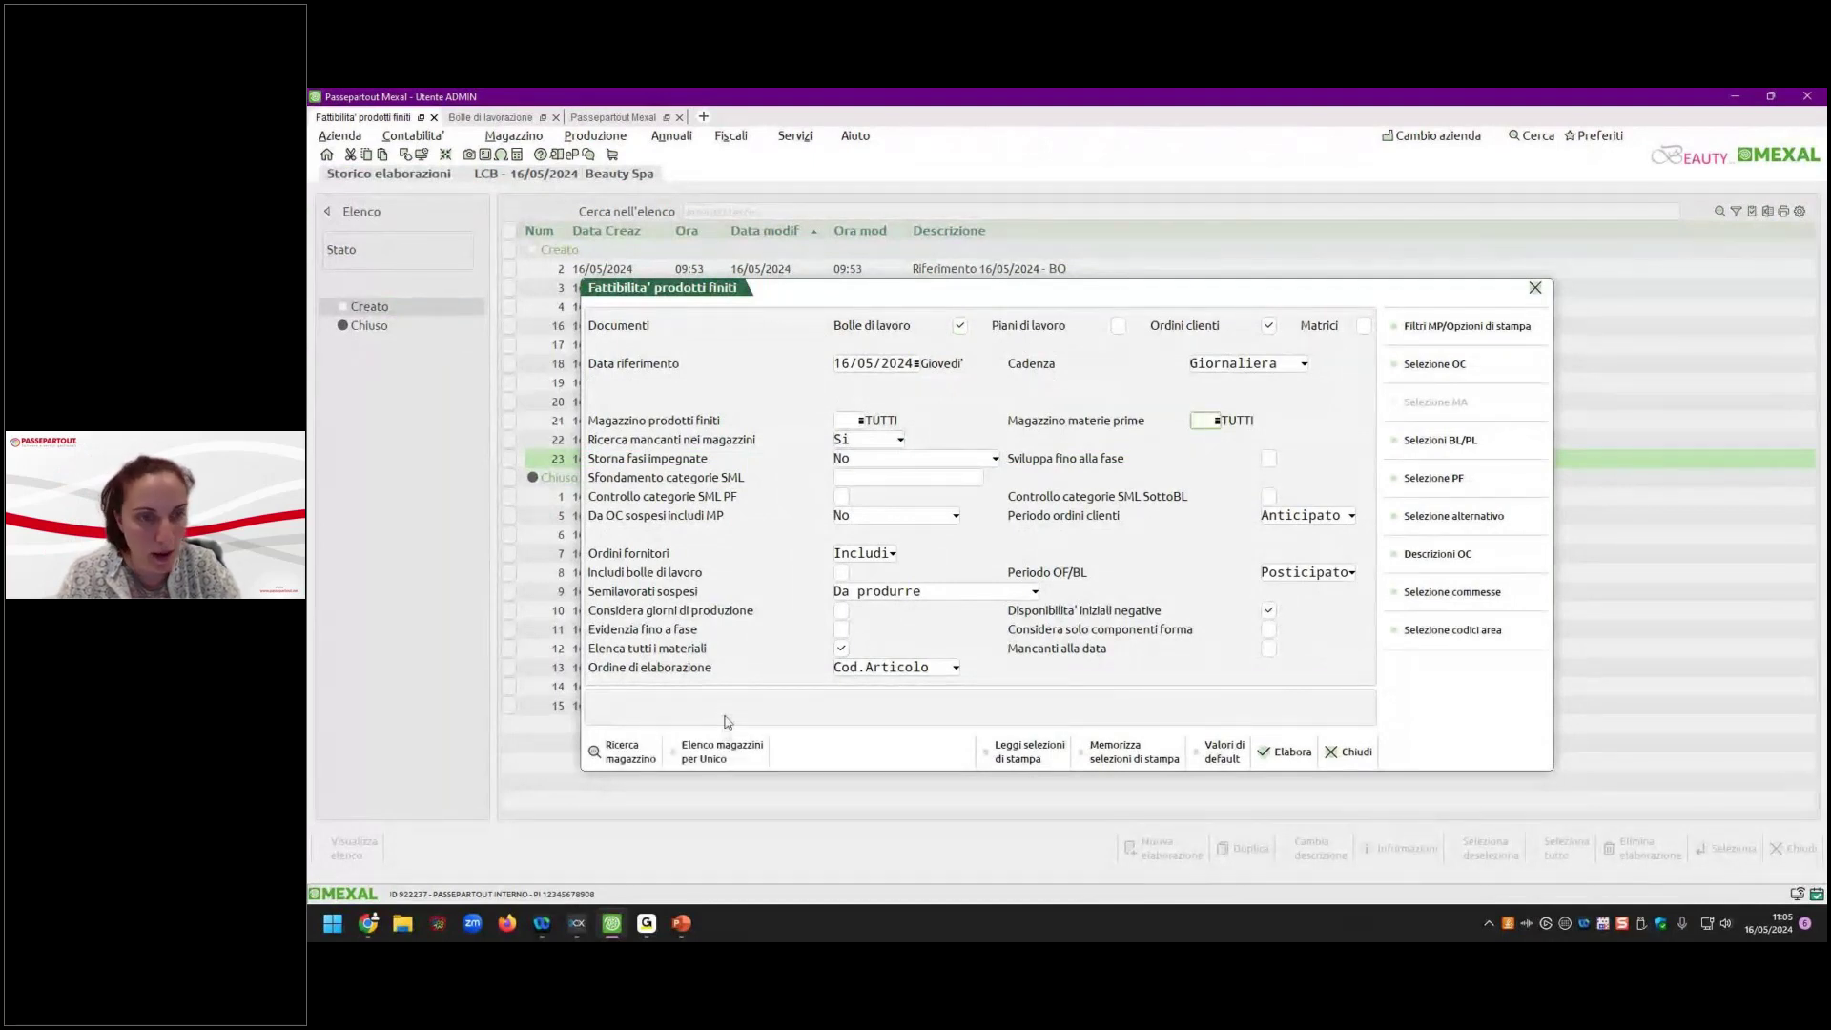
key(F2)
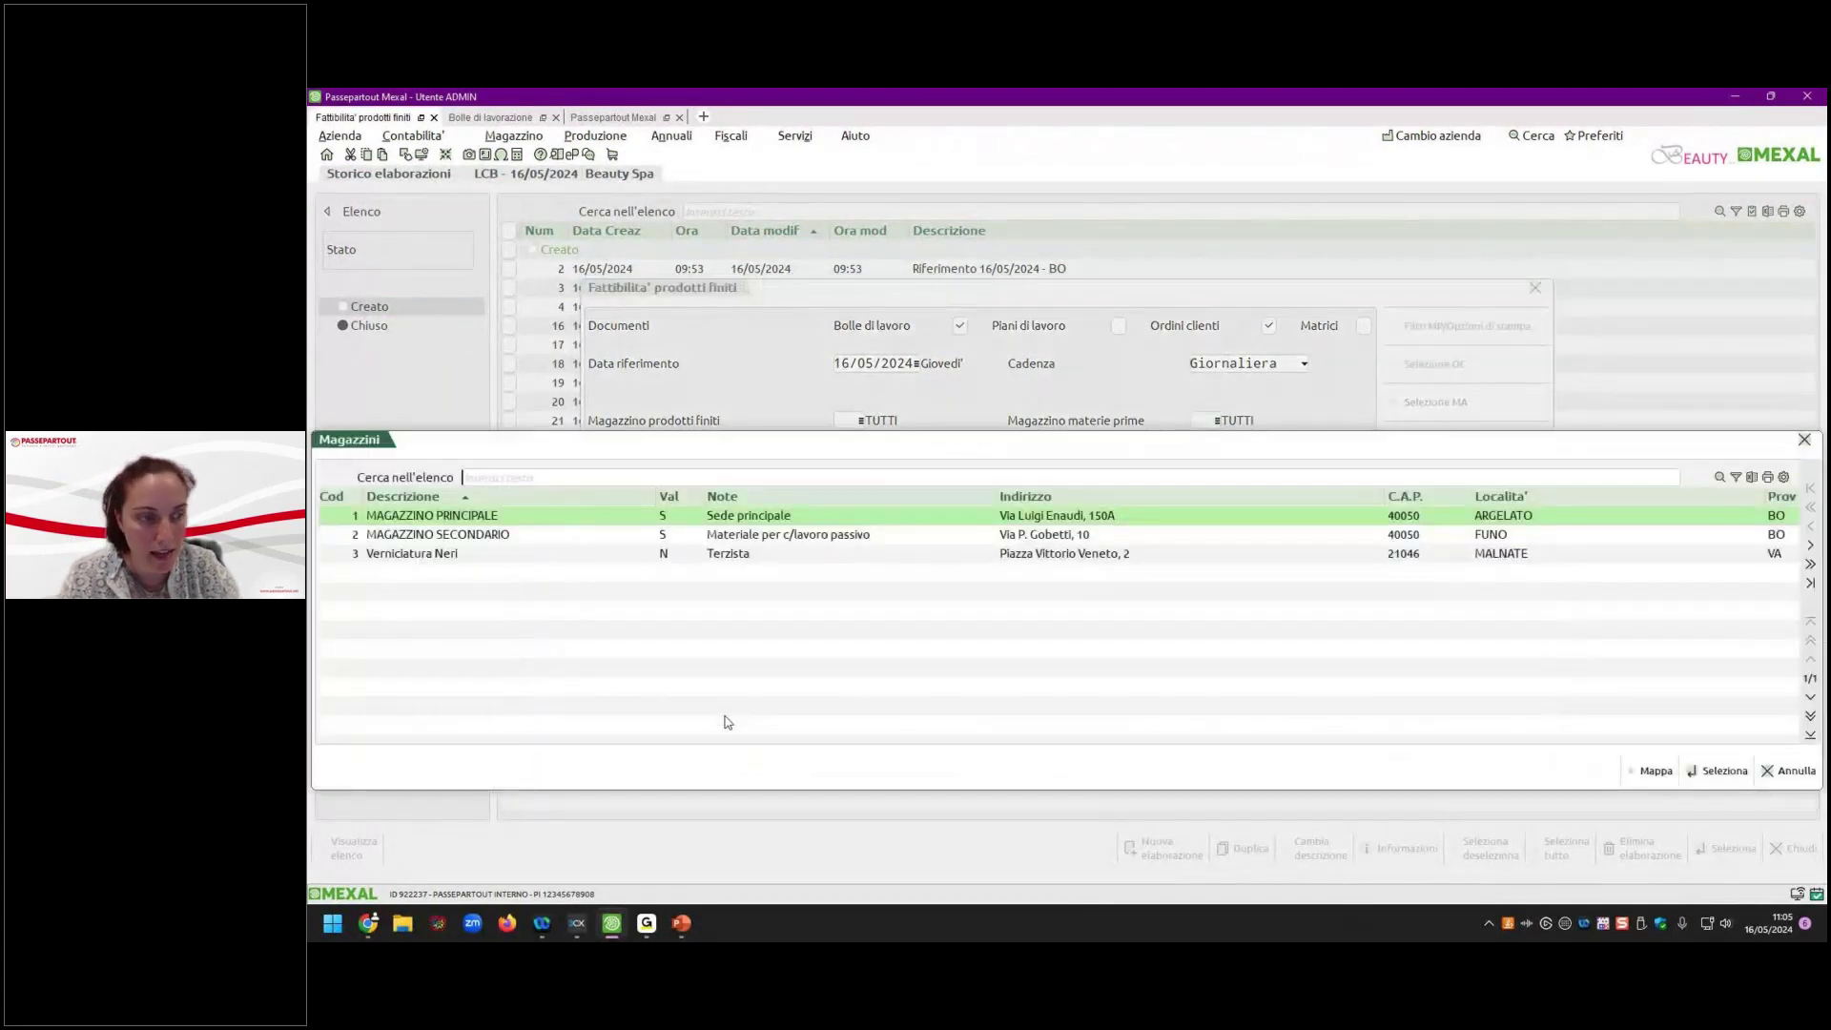
key(Escape)
click(630, 754)
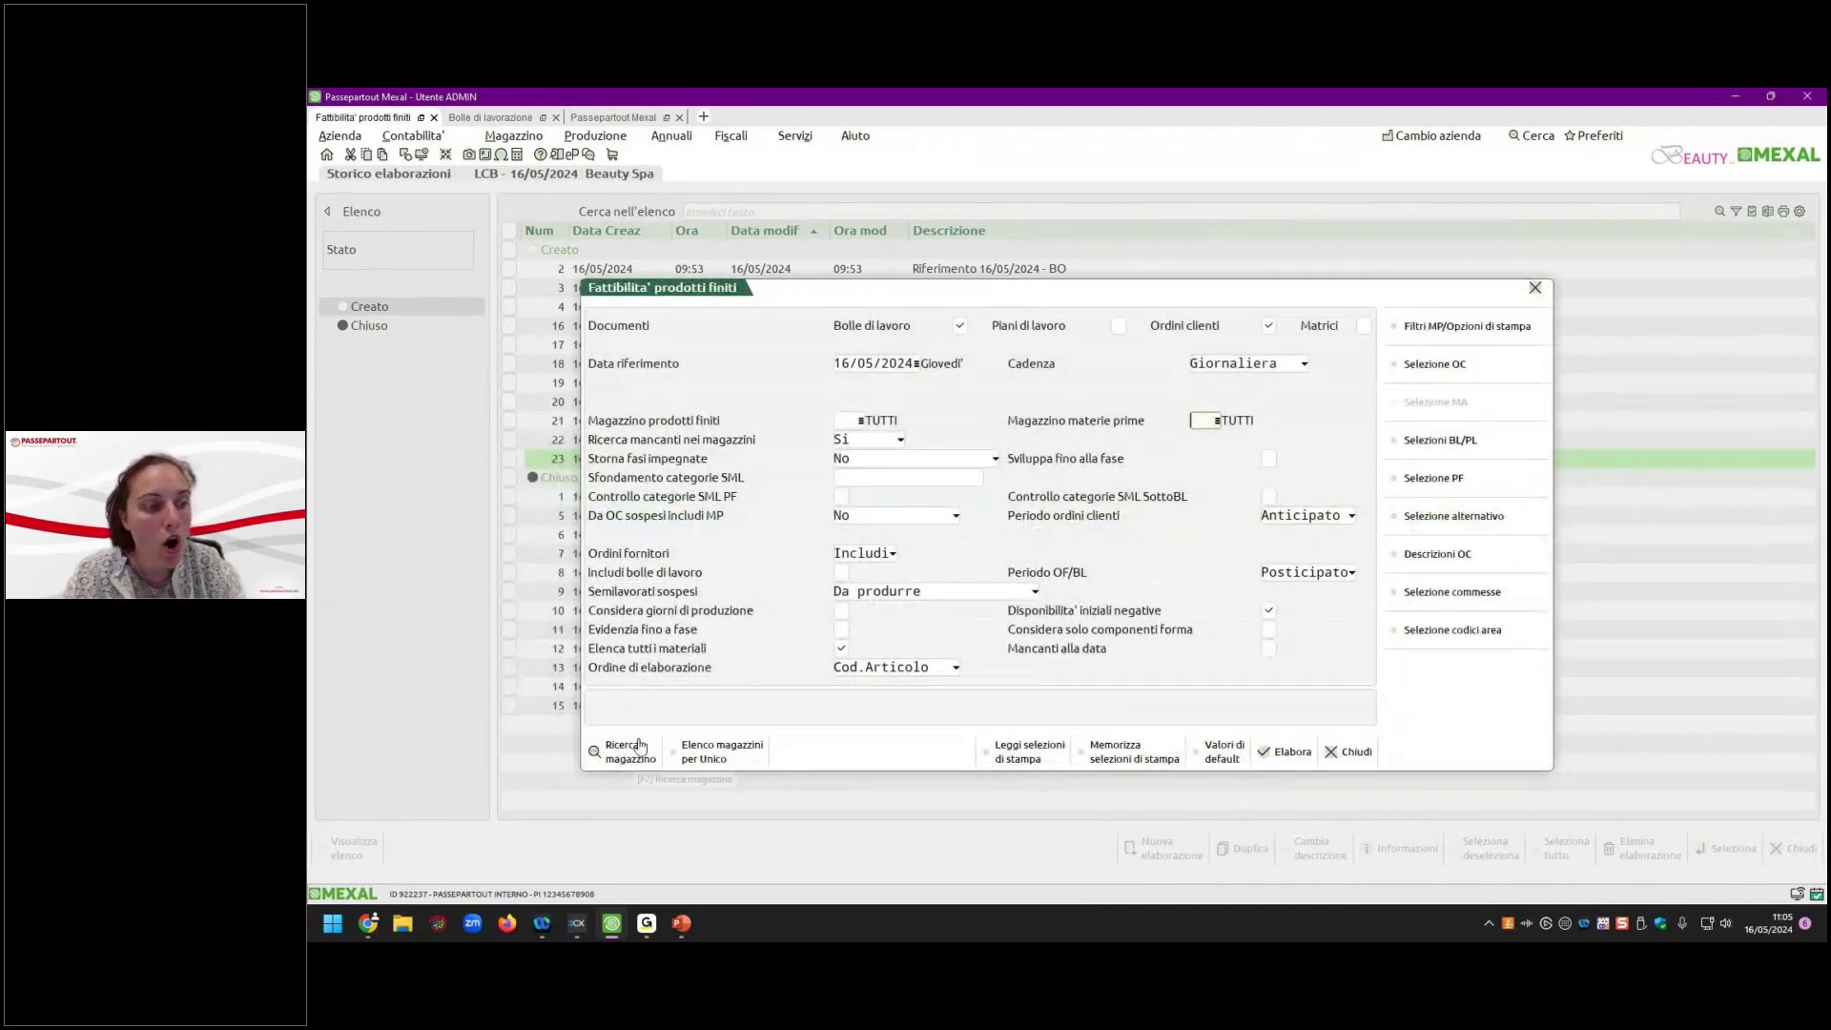
click(640, 746)
key(Escape)
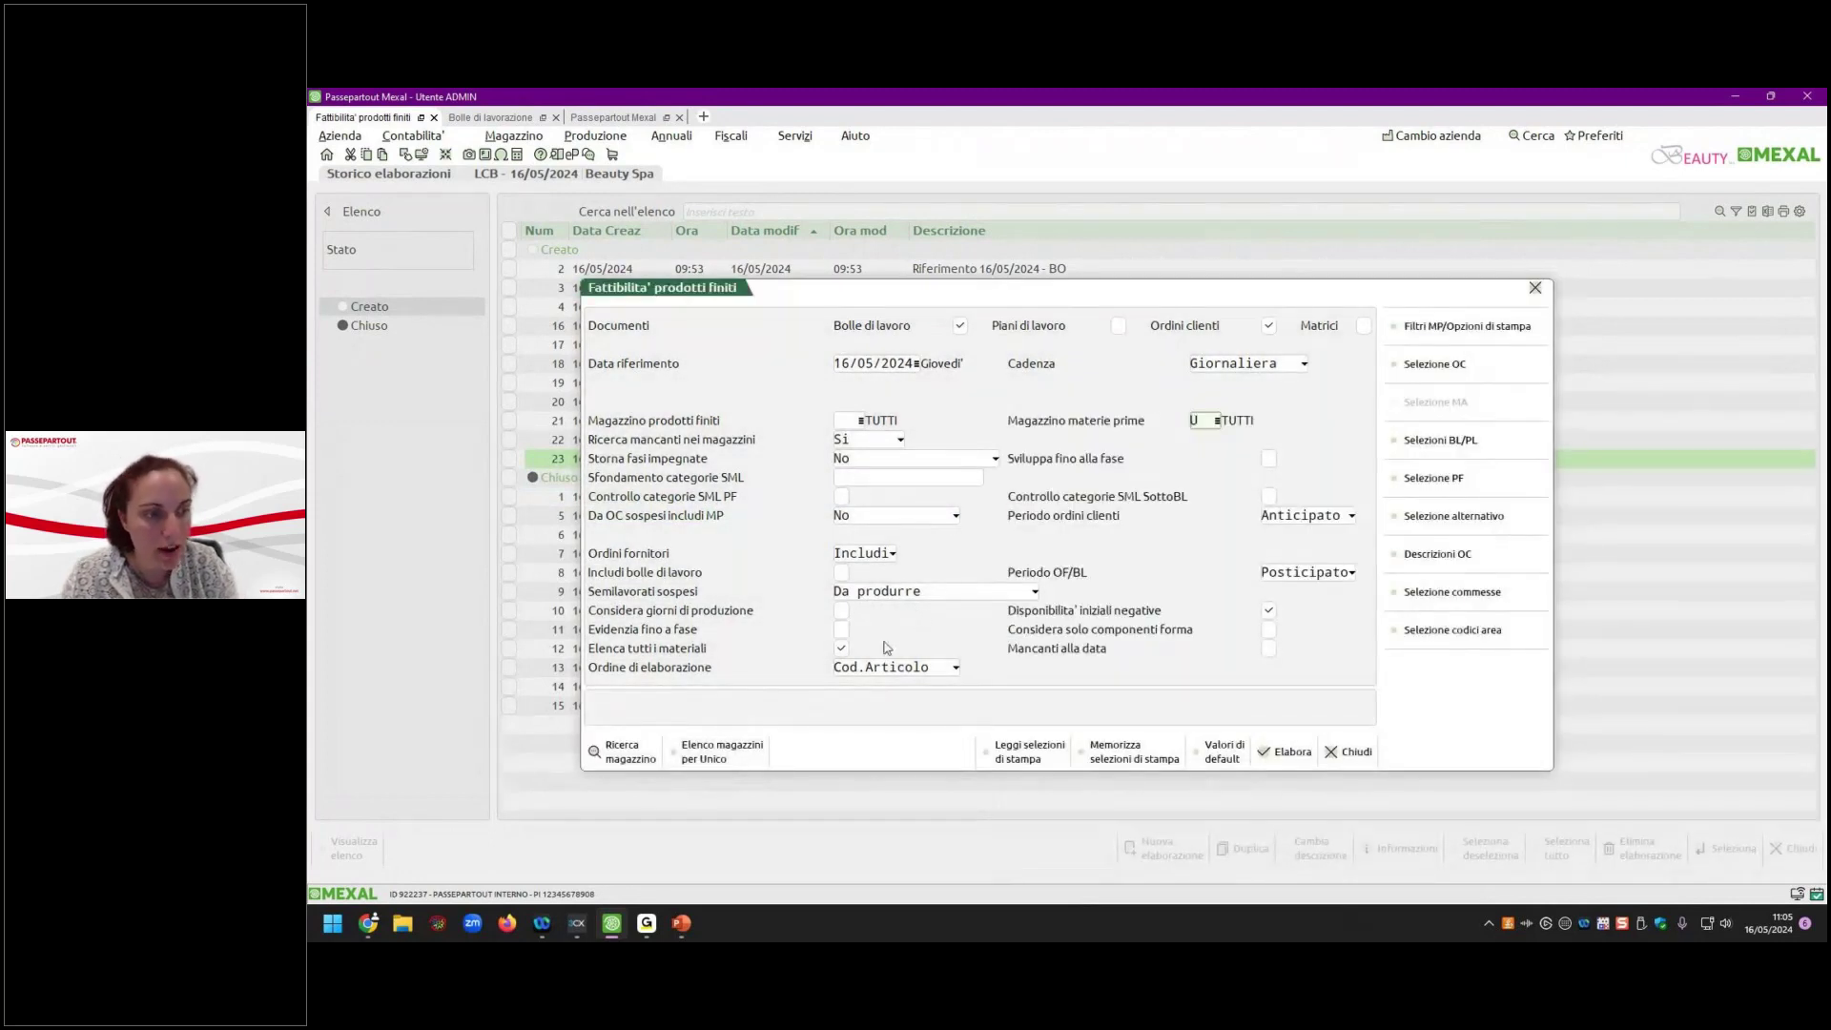
View the warehouse entries for the single raw materials warehouse option (U), then cancel and go on to the missing-materials search.
click(736, 753)
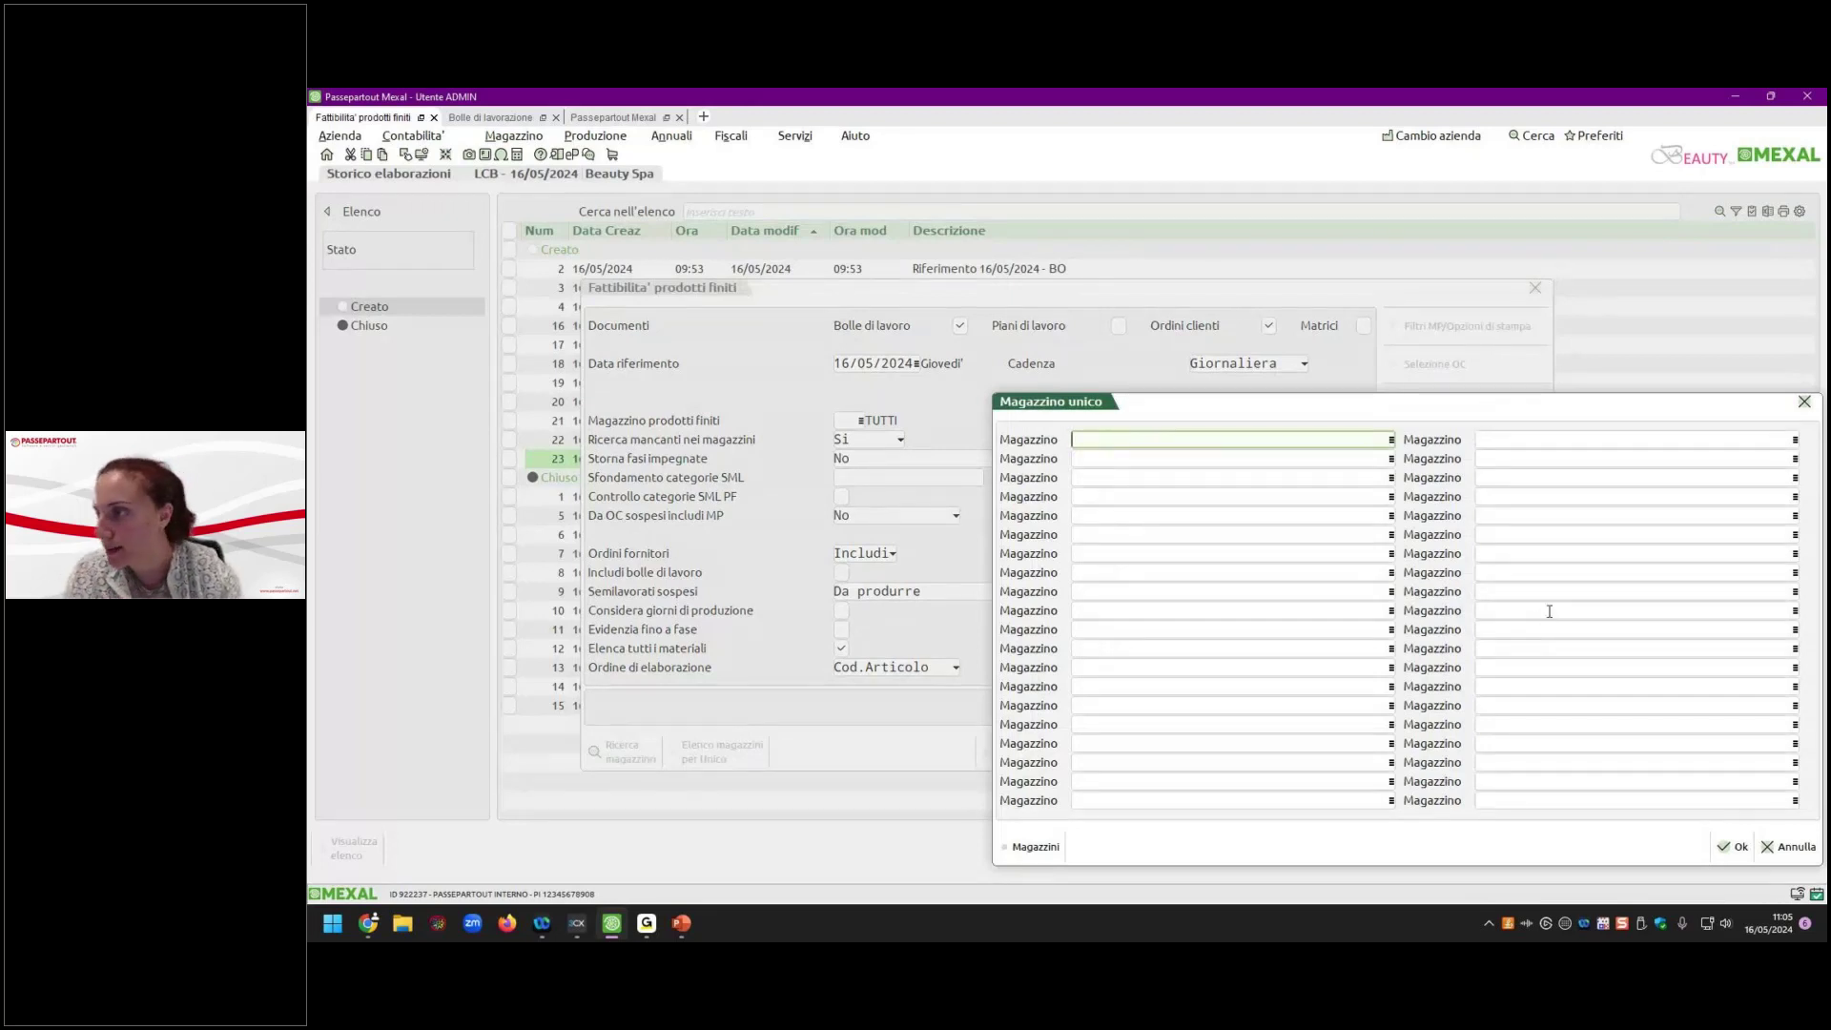
key(Escape)
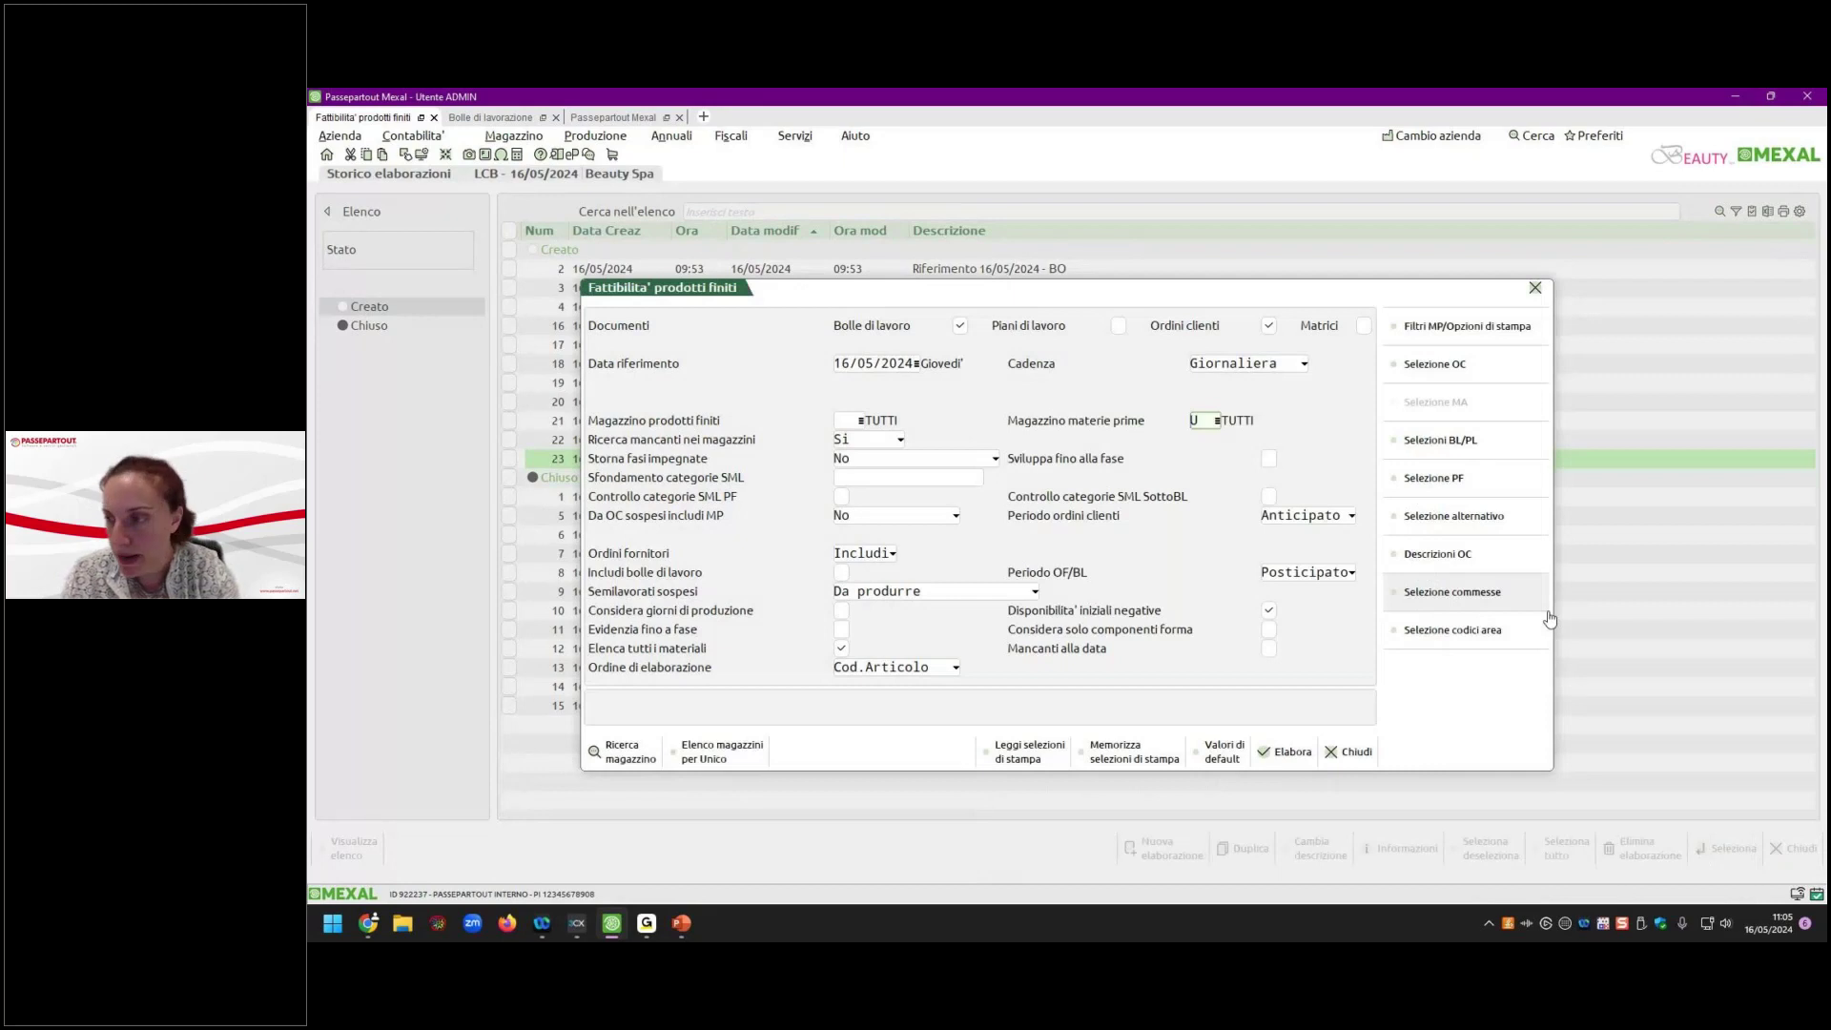
key(Return)
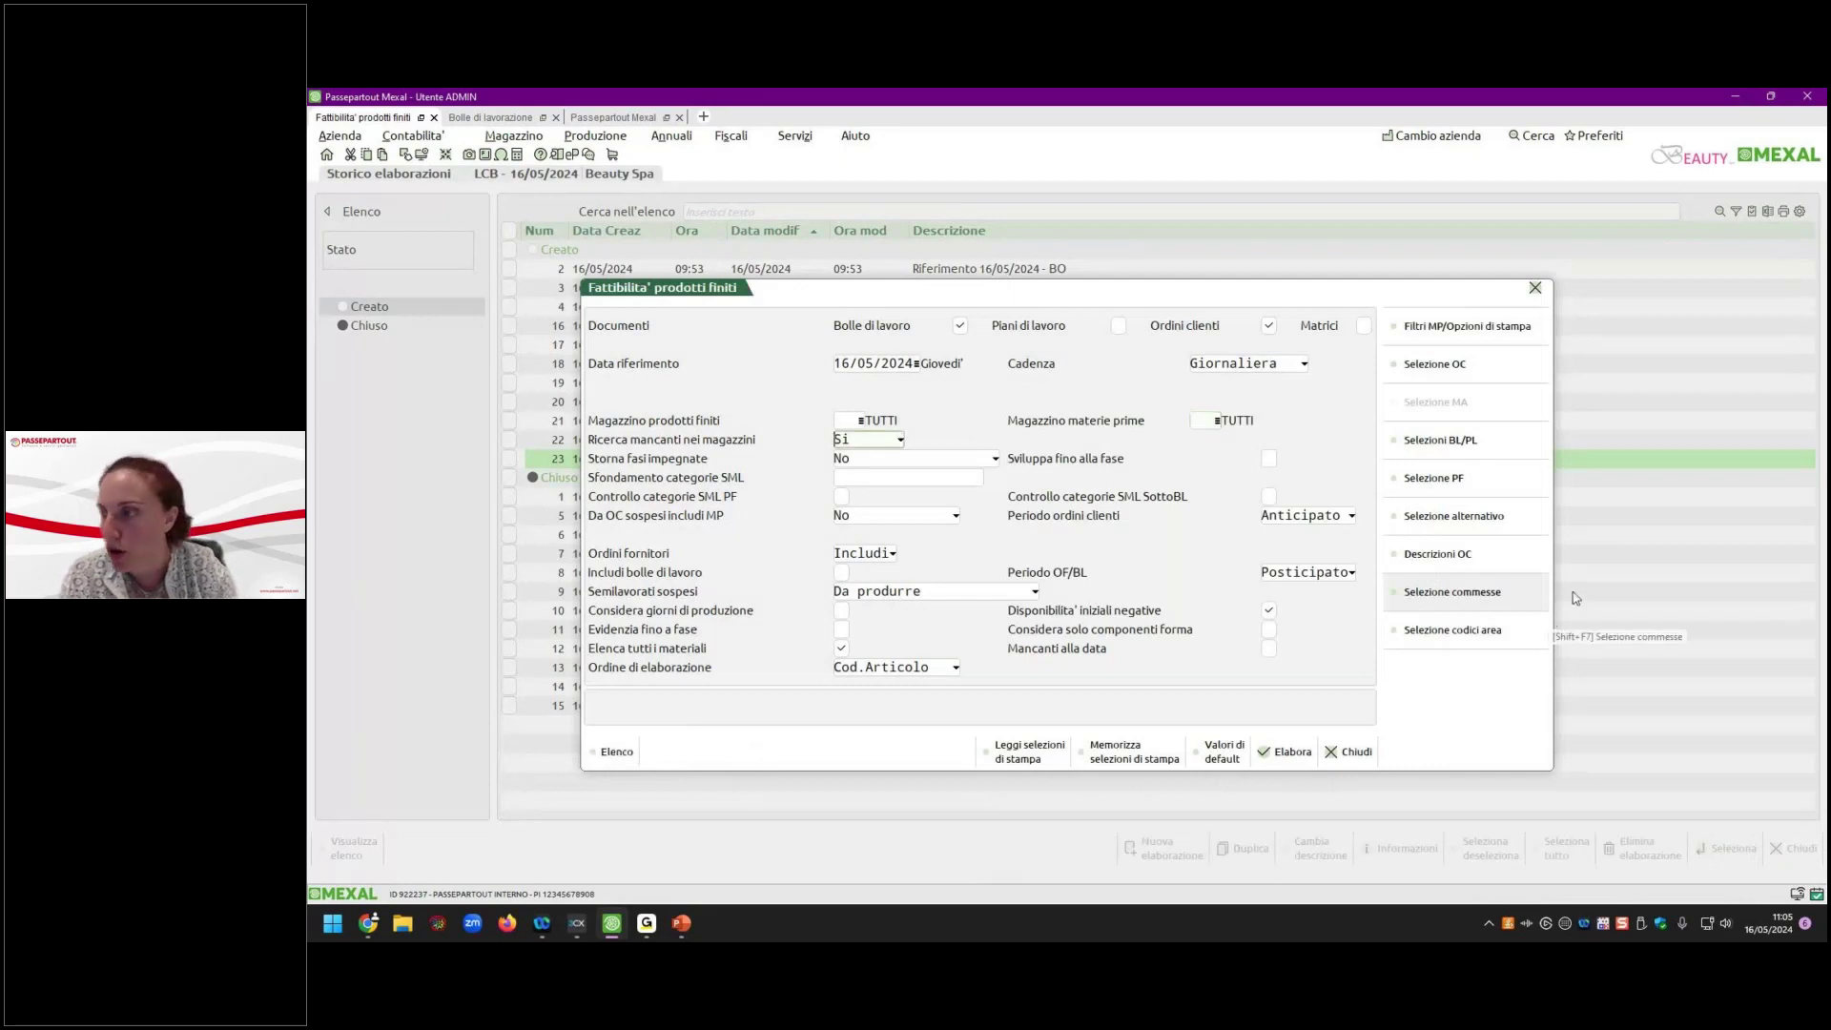
View the warehouse selection of the partial (Parziale) missing-materials search, then set the search back to Si.
click(859, 448)
click(857, 523)
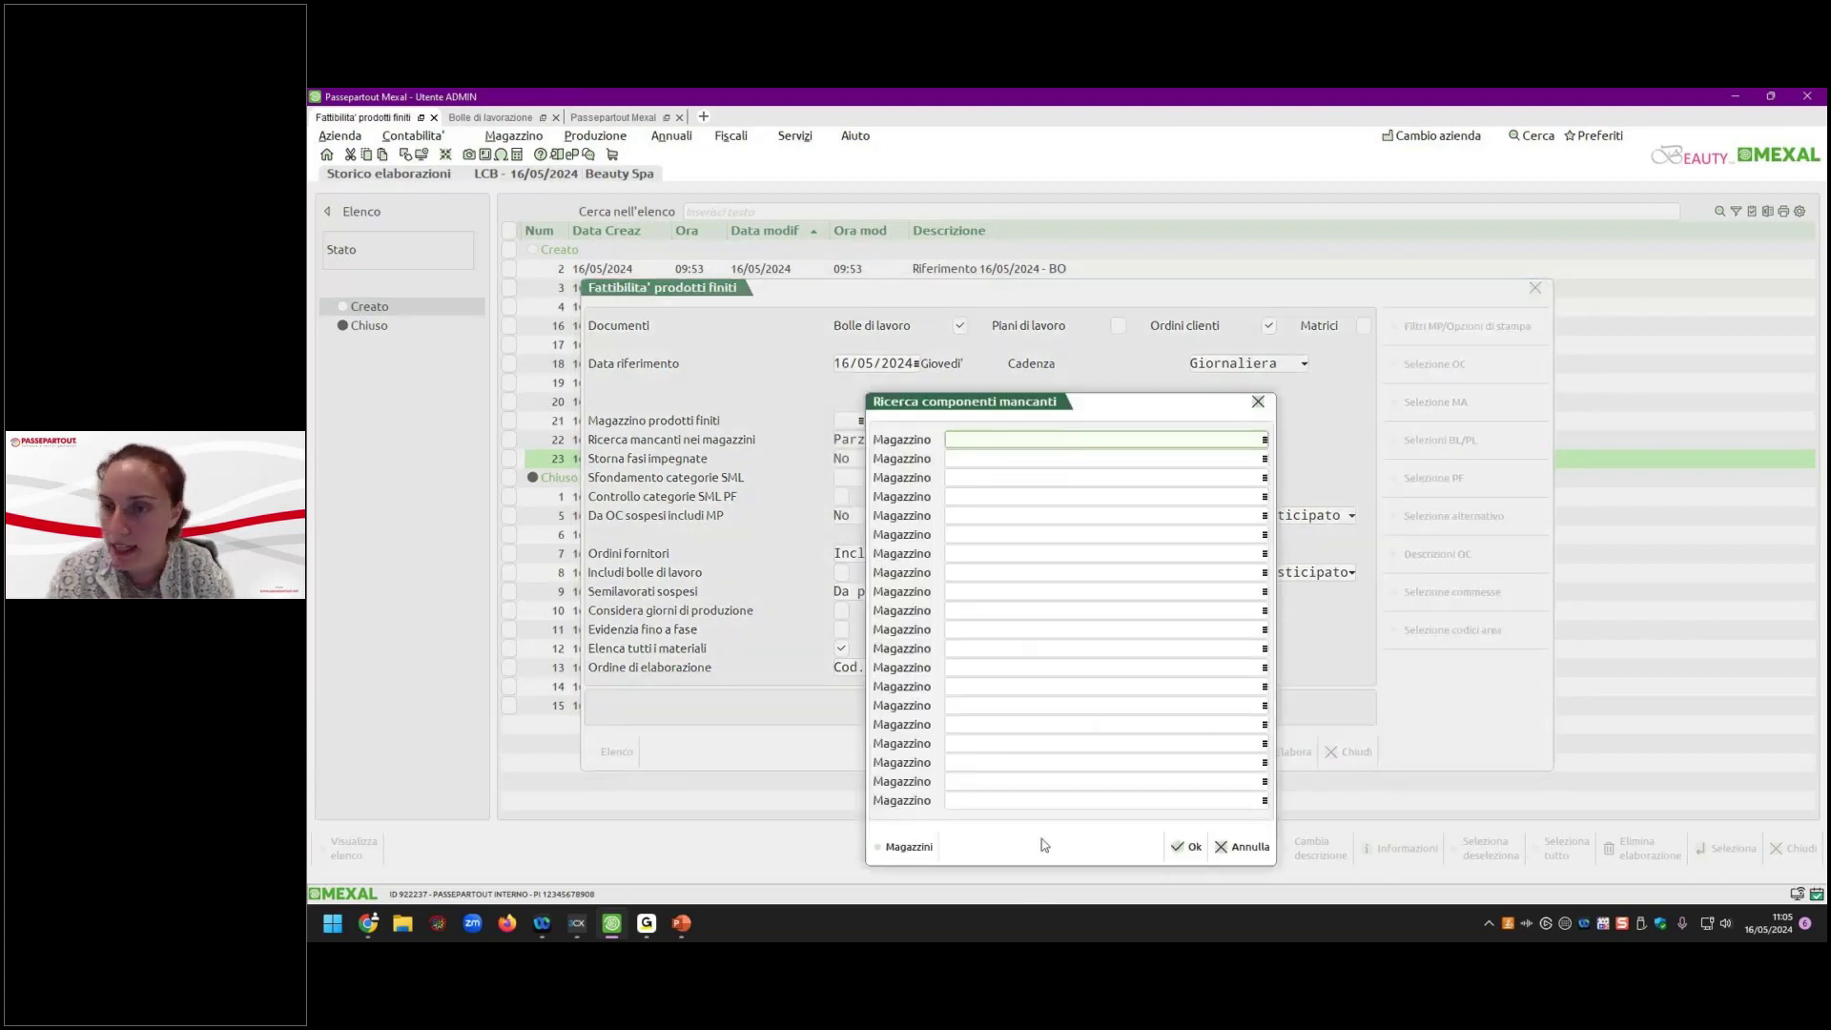
click(1243, 848)
text(Si)
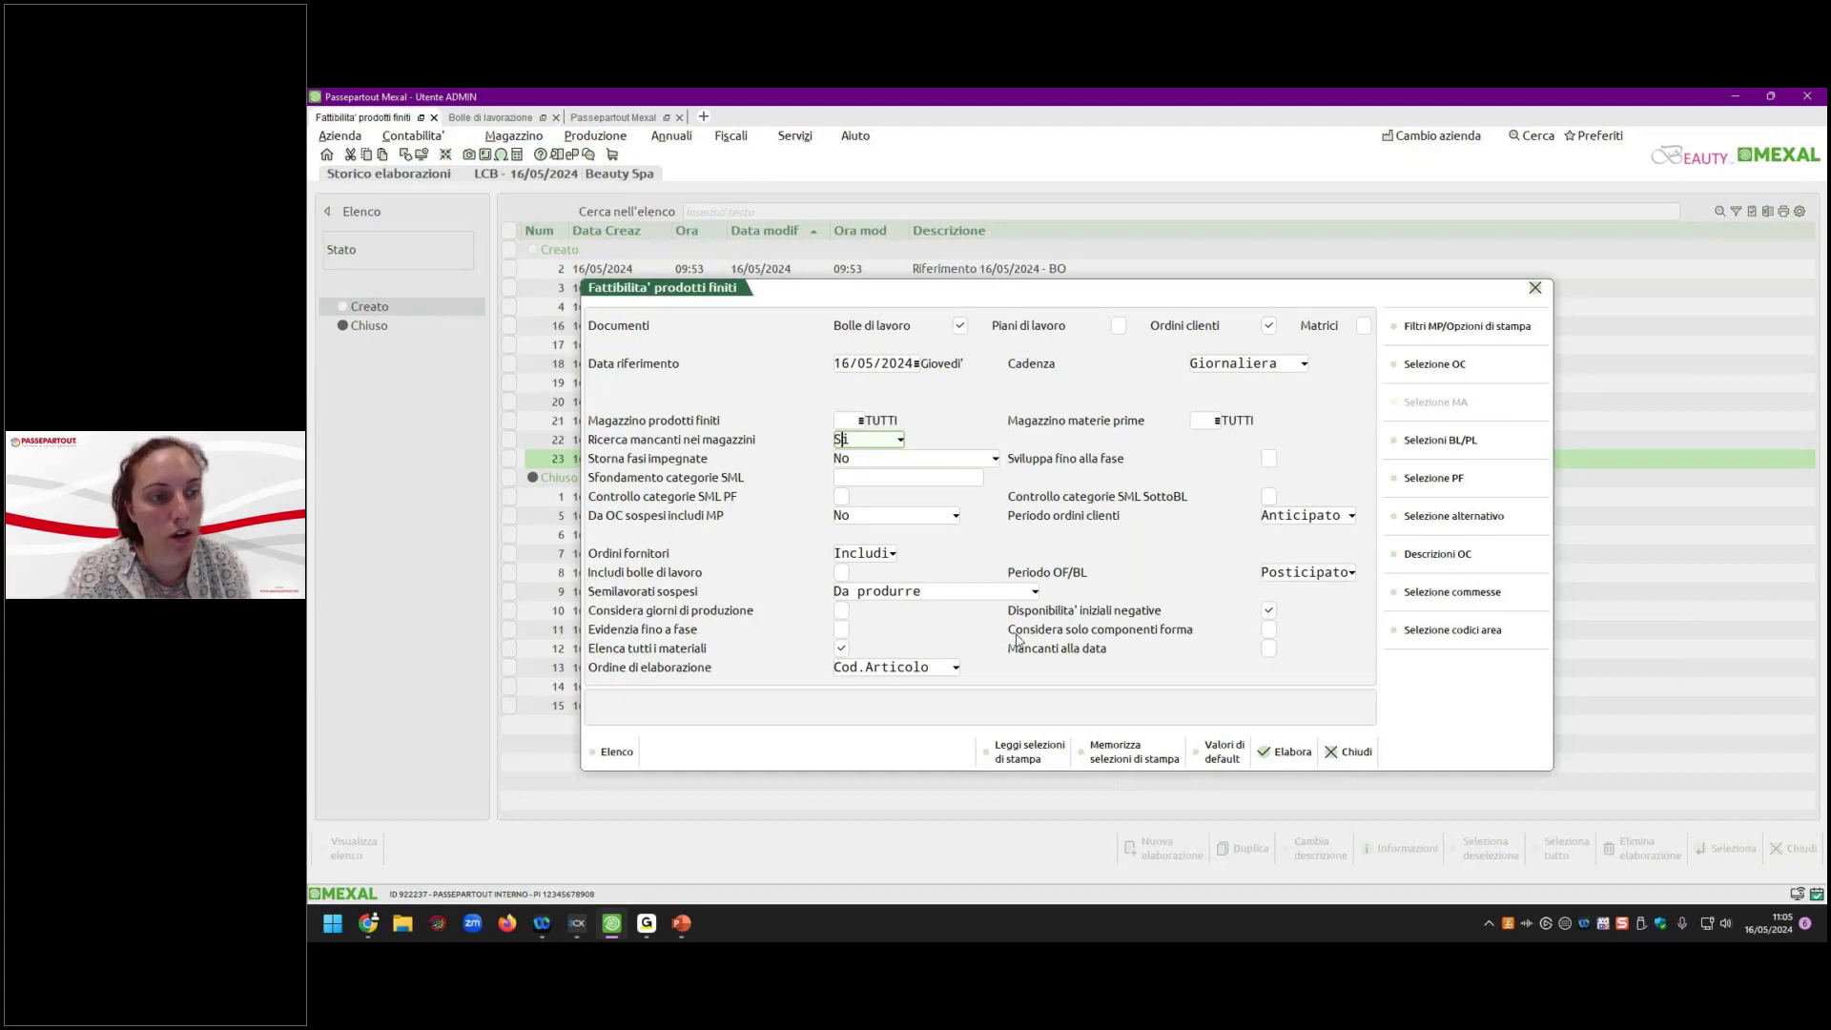
Set the missing-materials search to Parziale, recheck its warehouse selection, then leave finished-product feasibility.
click(902, 442)
click(882, 495)
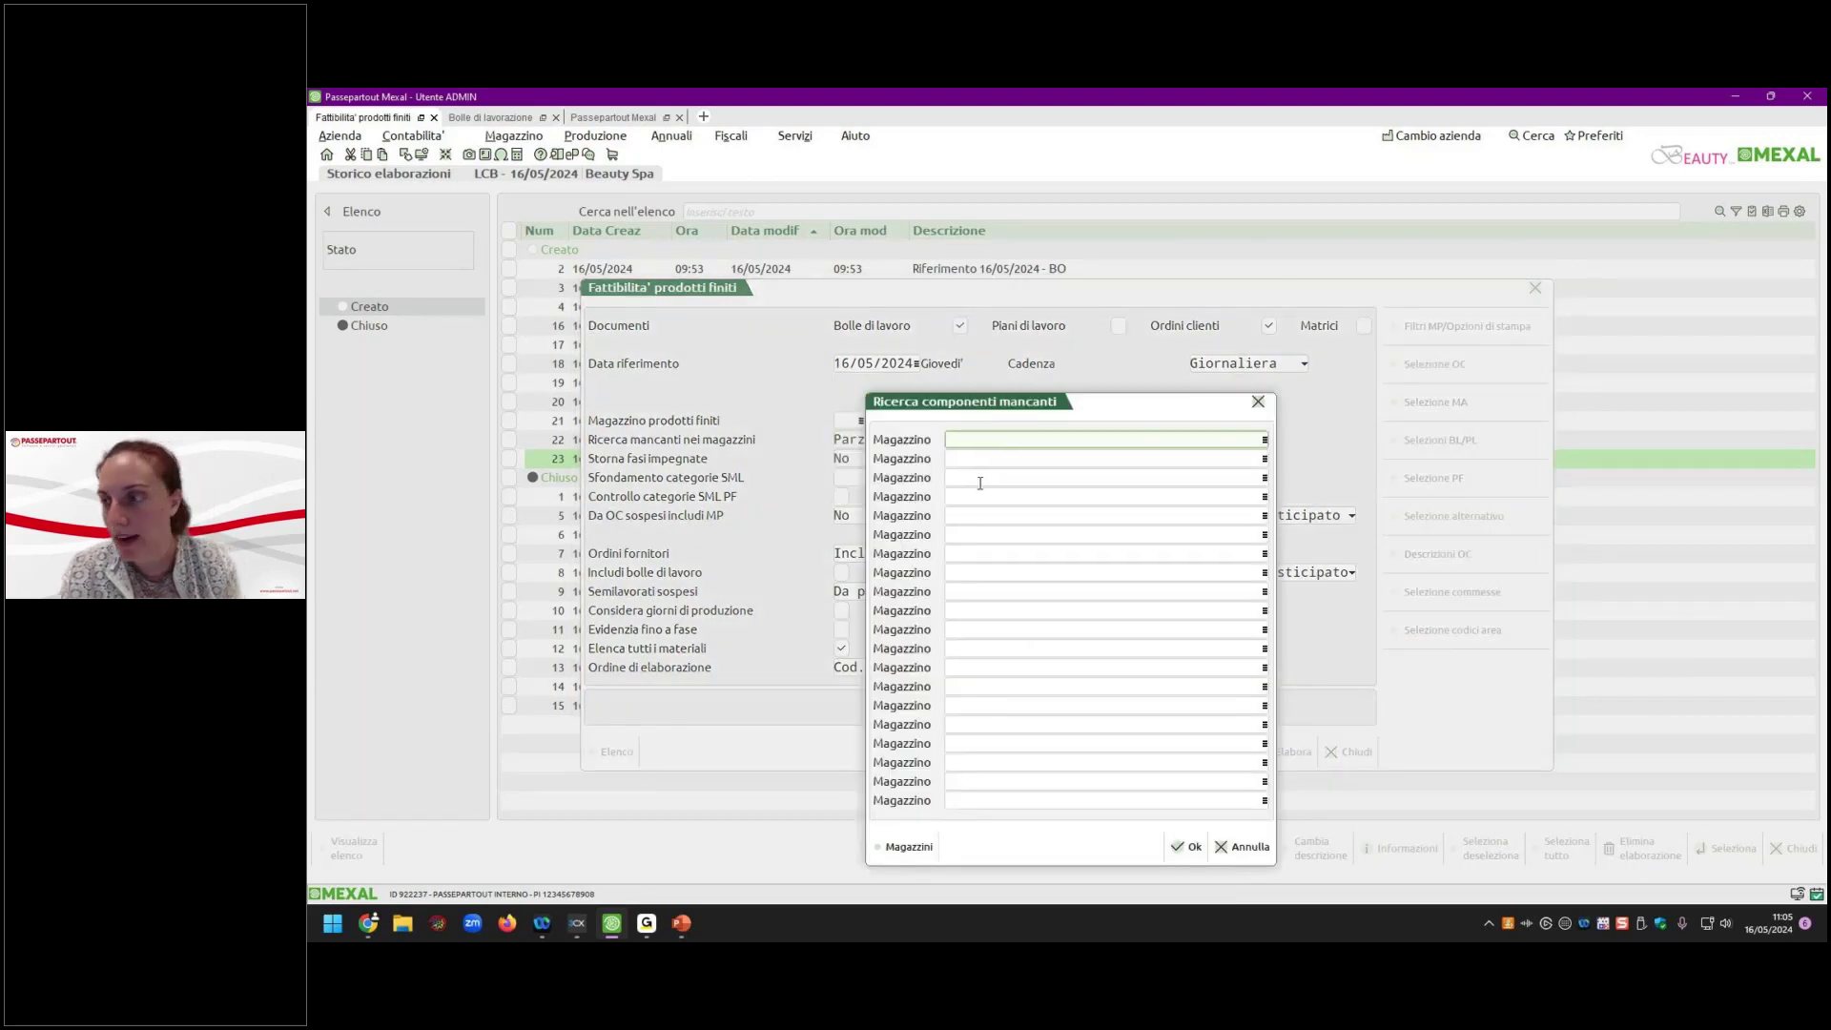
click(1235, 848)
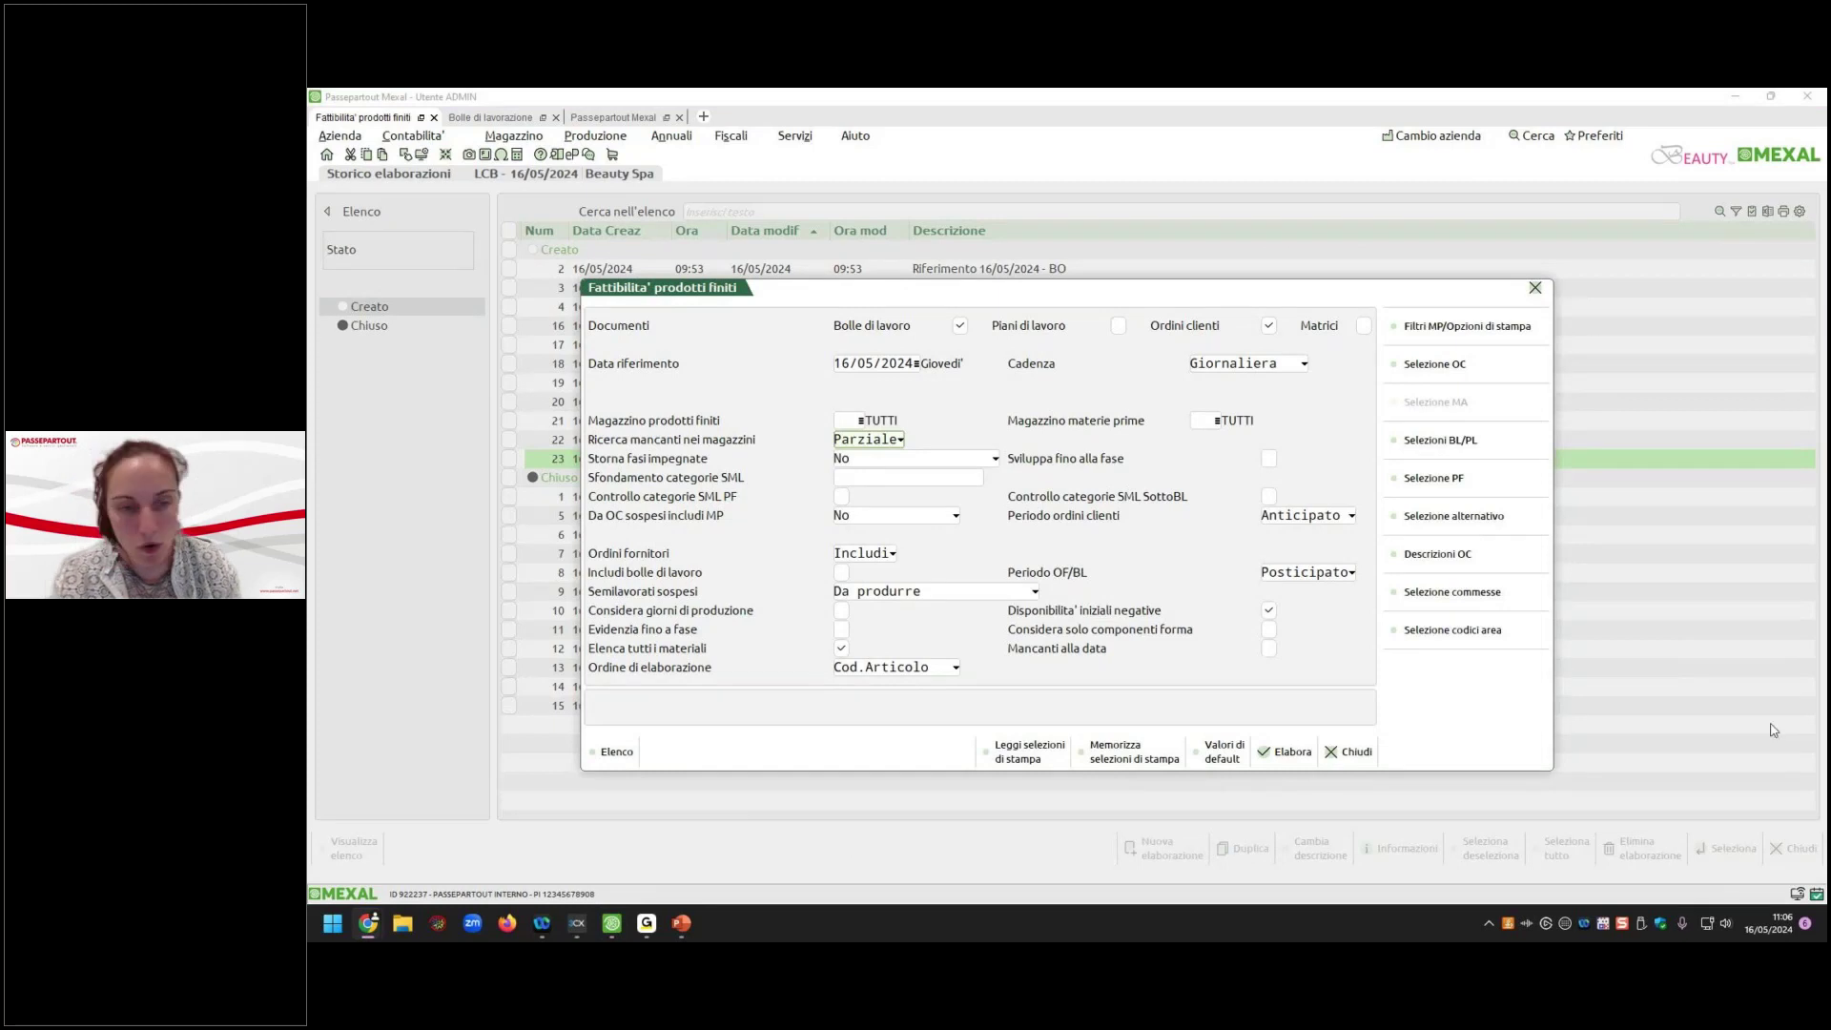
click(1288, 752)
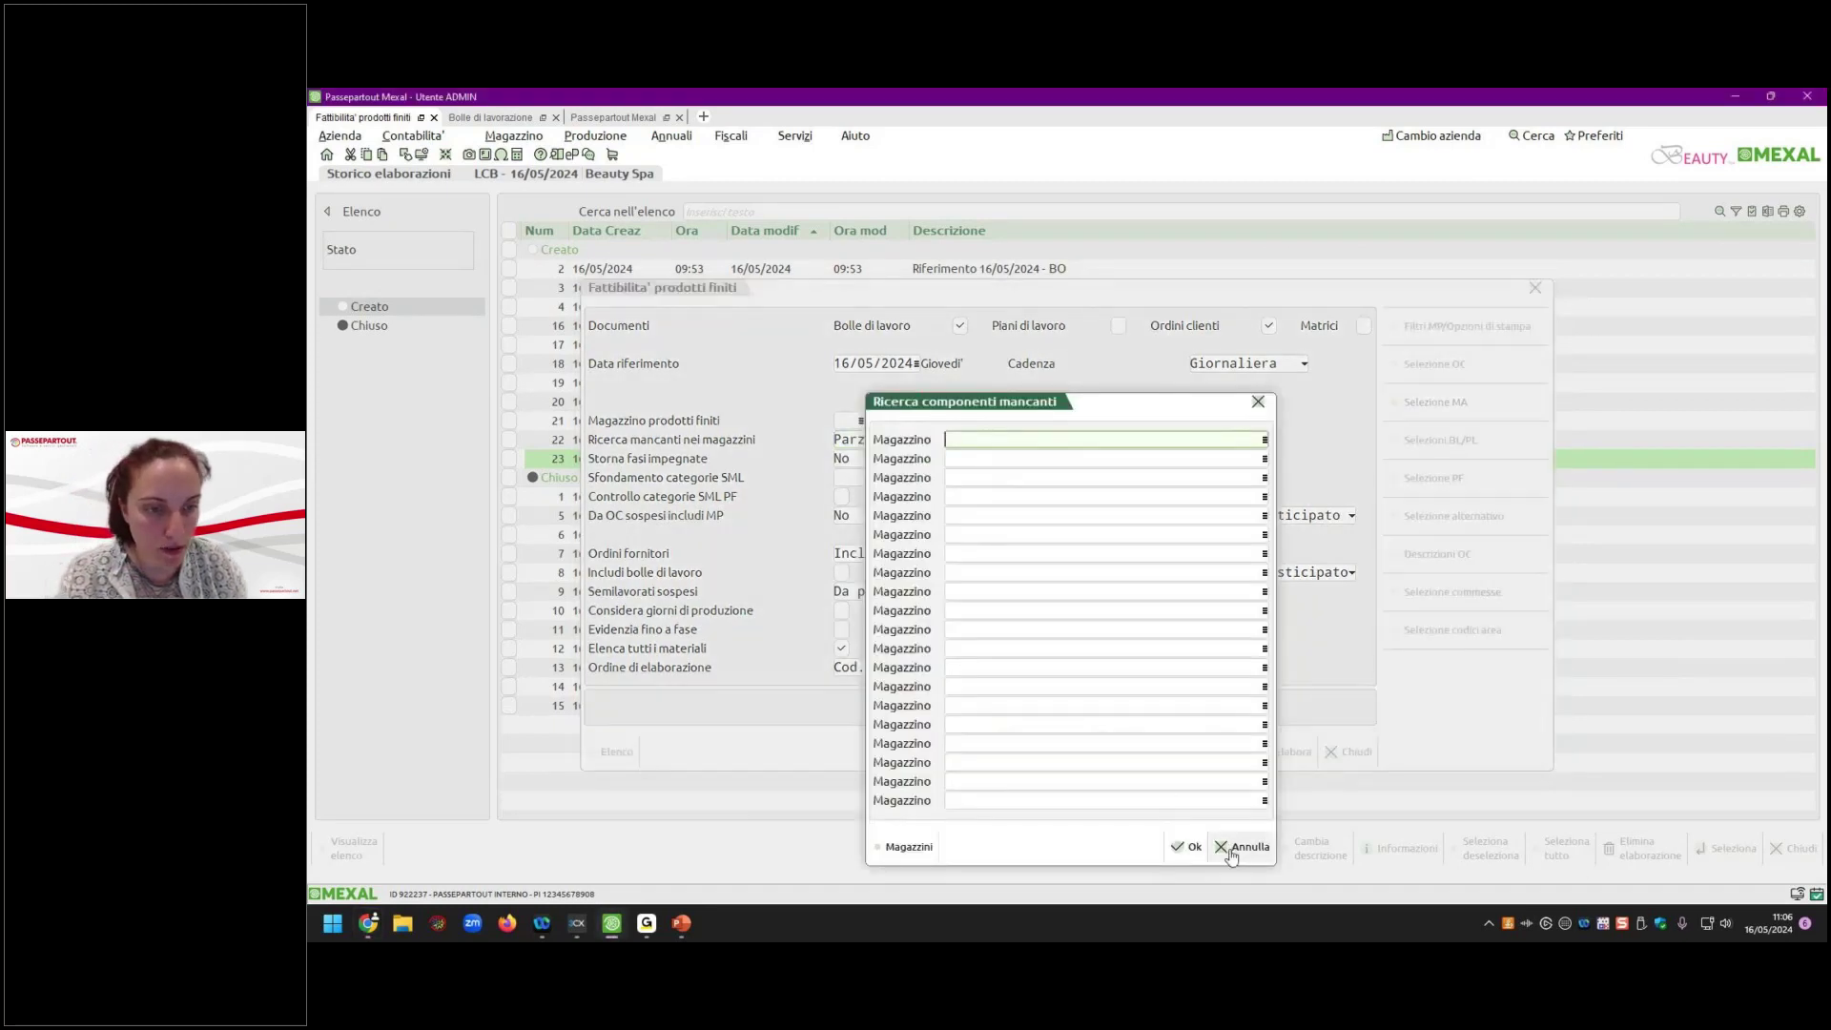
click(1189, 847)
key(Escape)
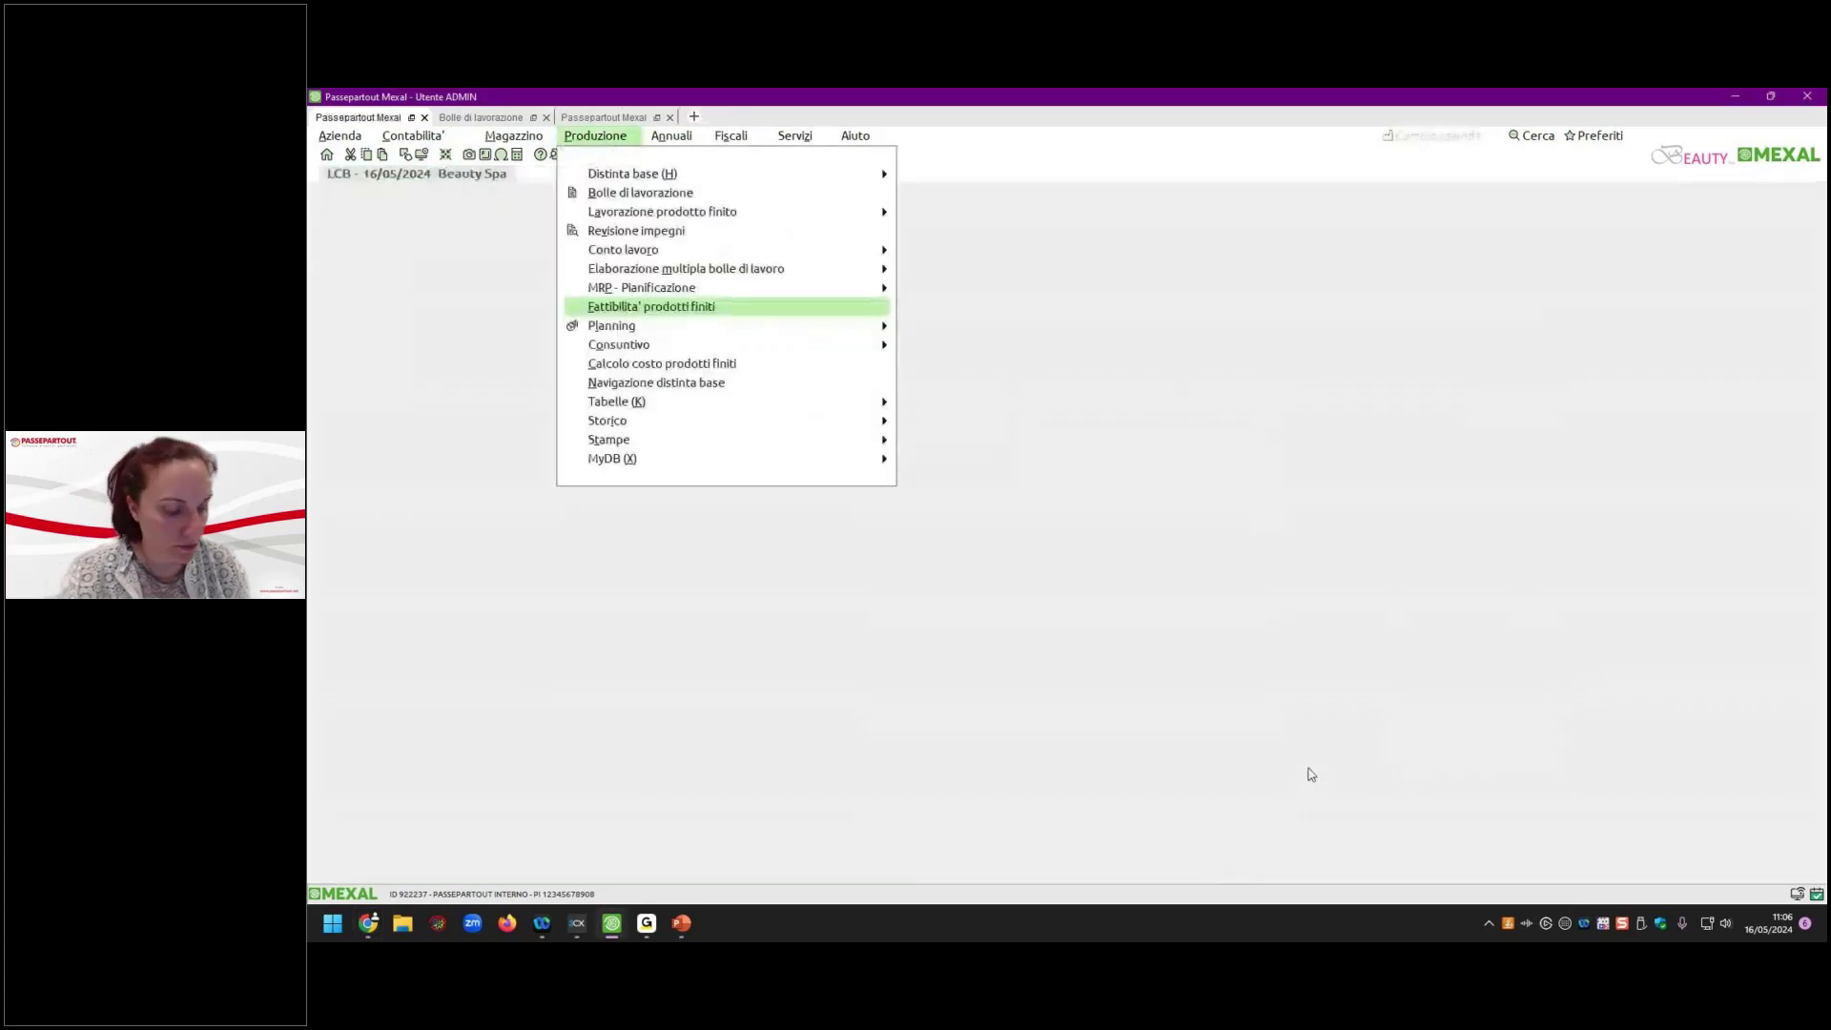
Start a new customer order (OC) for Agap Spa in the main warehouse.
key(Left)
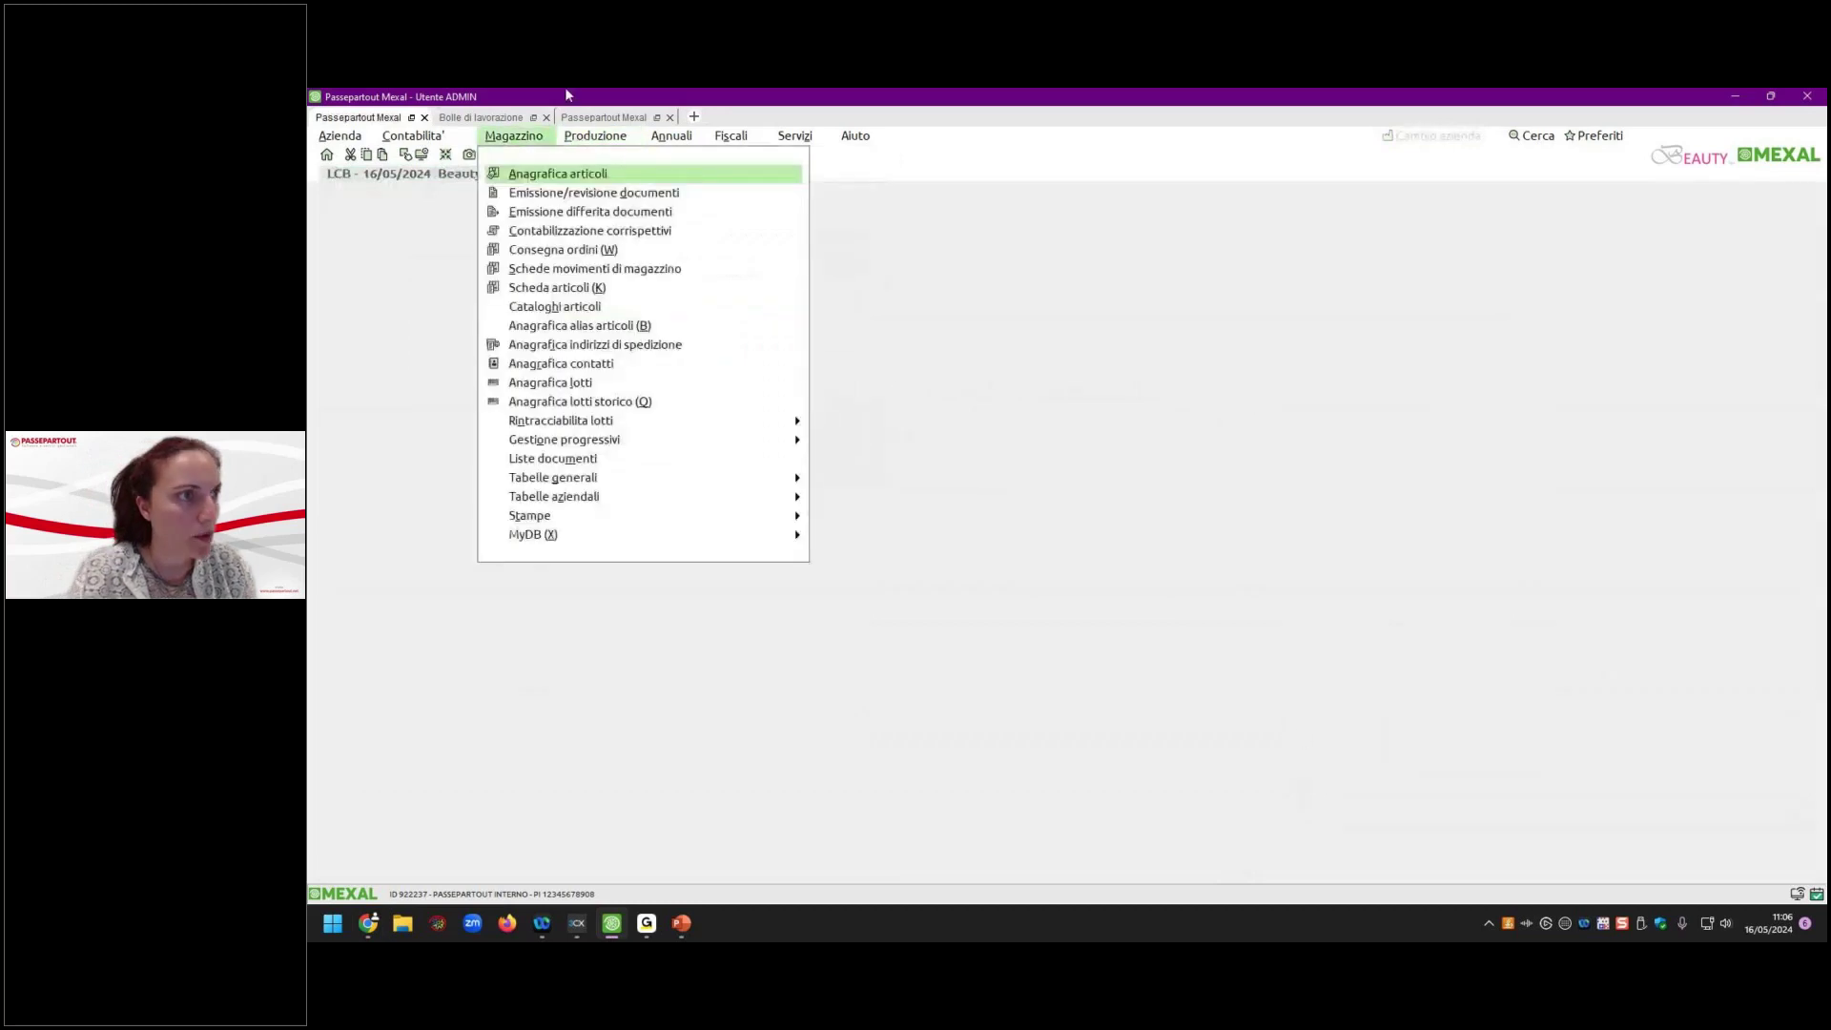
click(603, 116)
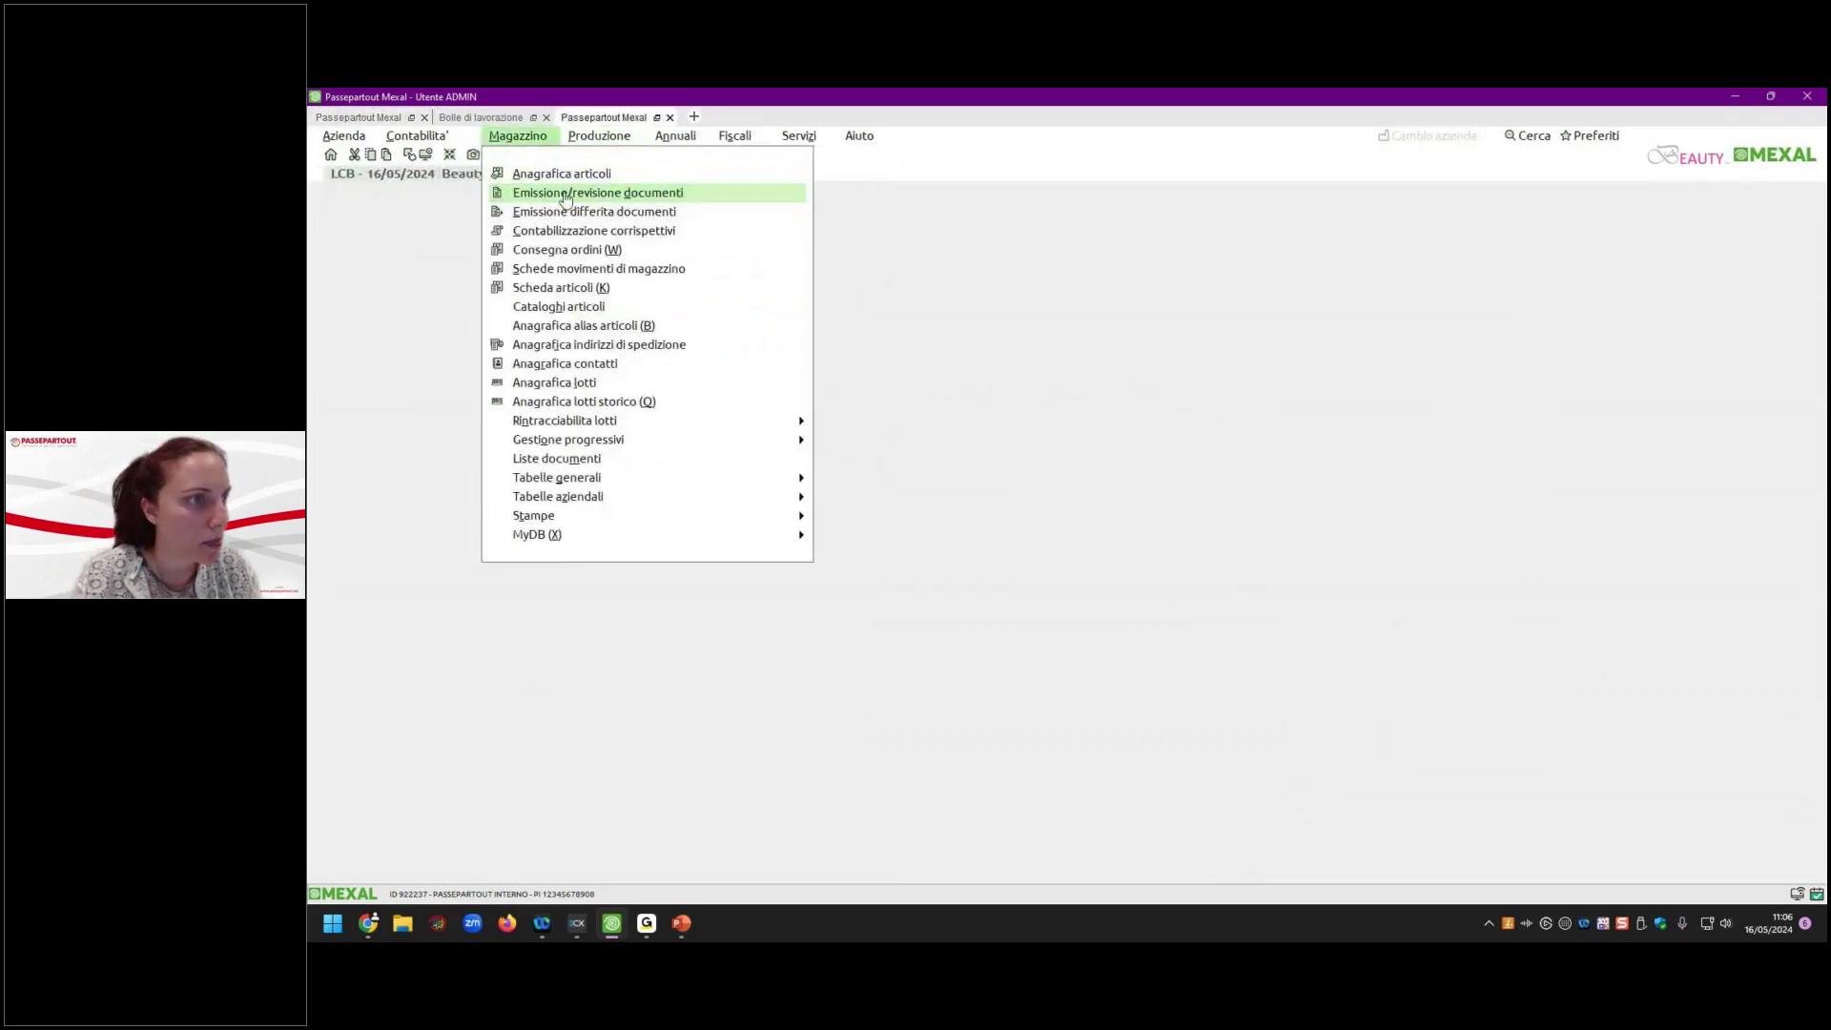
click(566, 194)
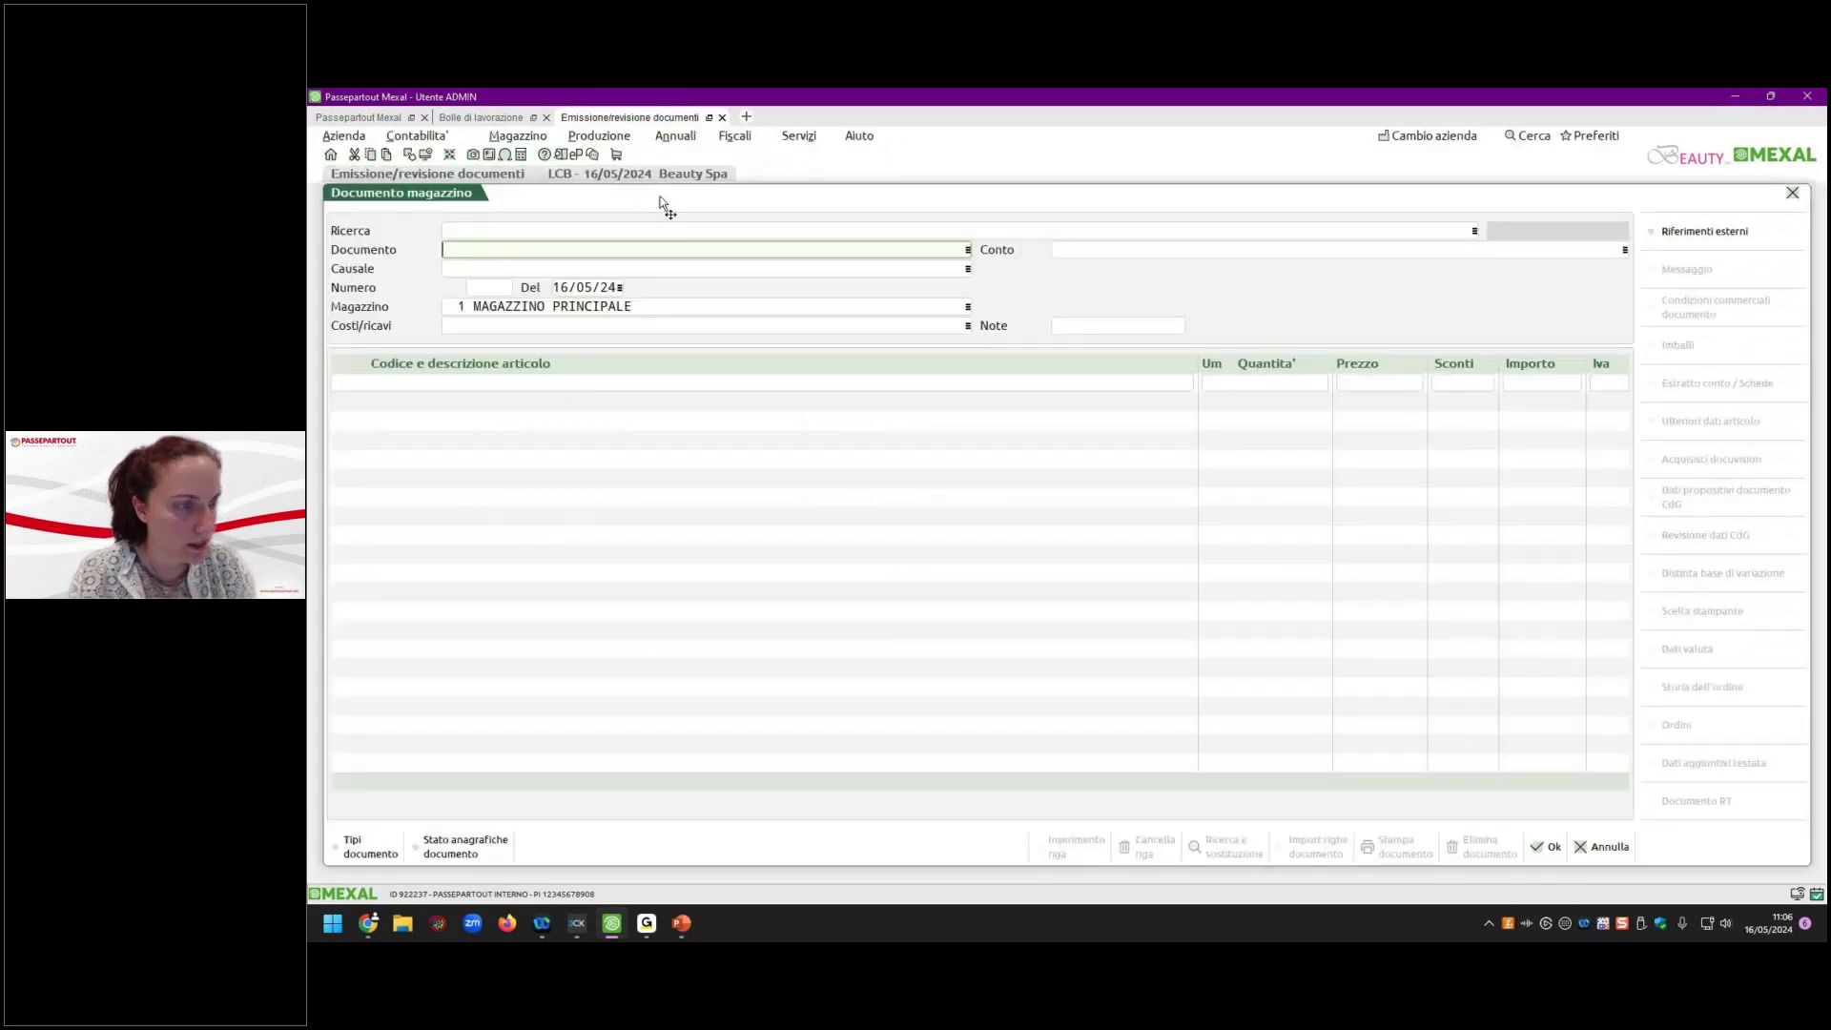
text(OC)
key(Return)
text(501.00014)
key(Return)
key(Page_Down)
Add 100 pz of EDTCHLOEW120VEN to the customer order and save it without printing.
text(ED)
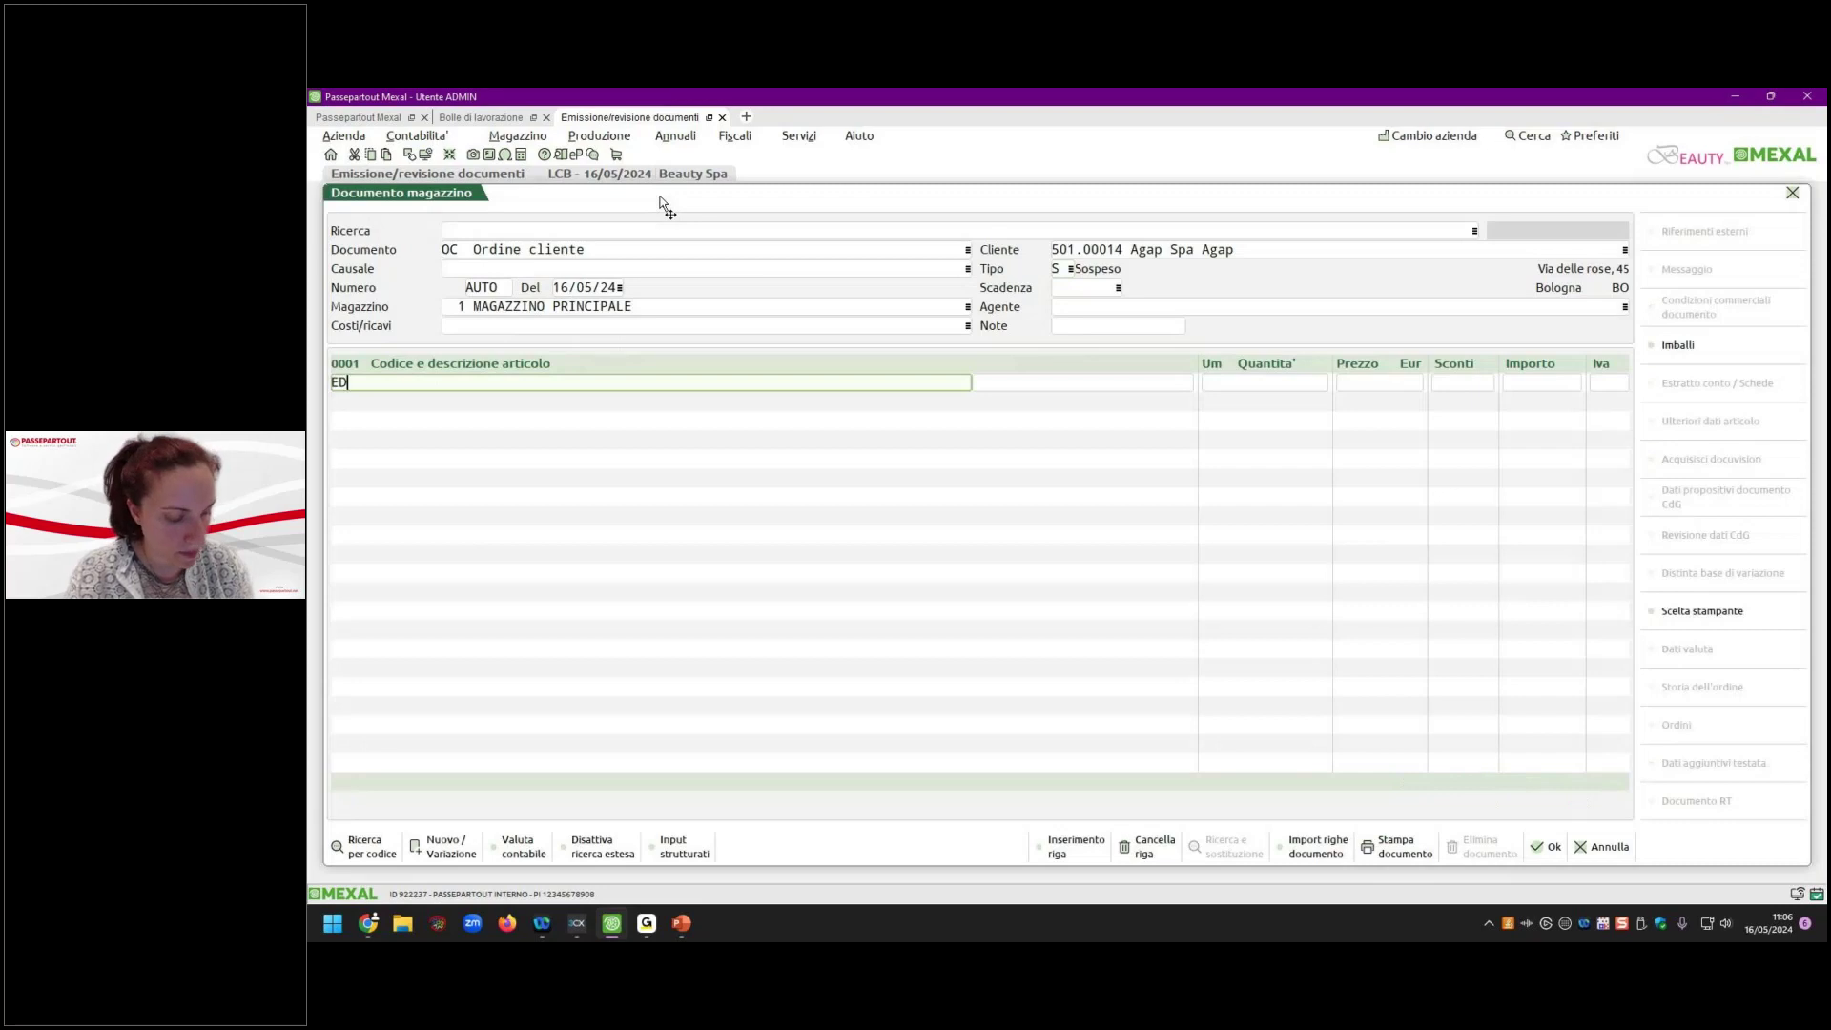
key(Return)
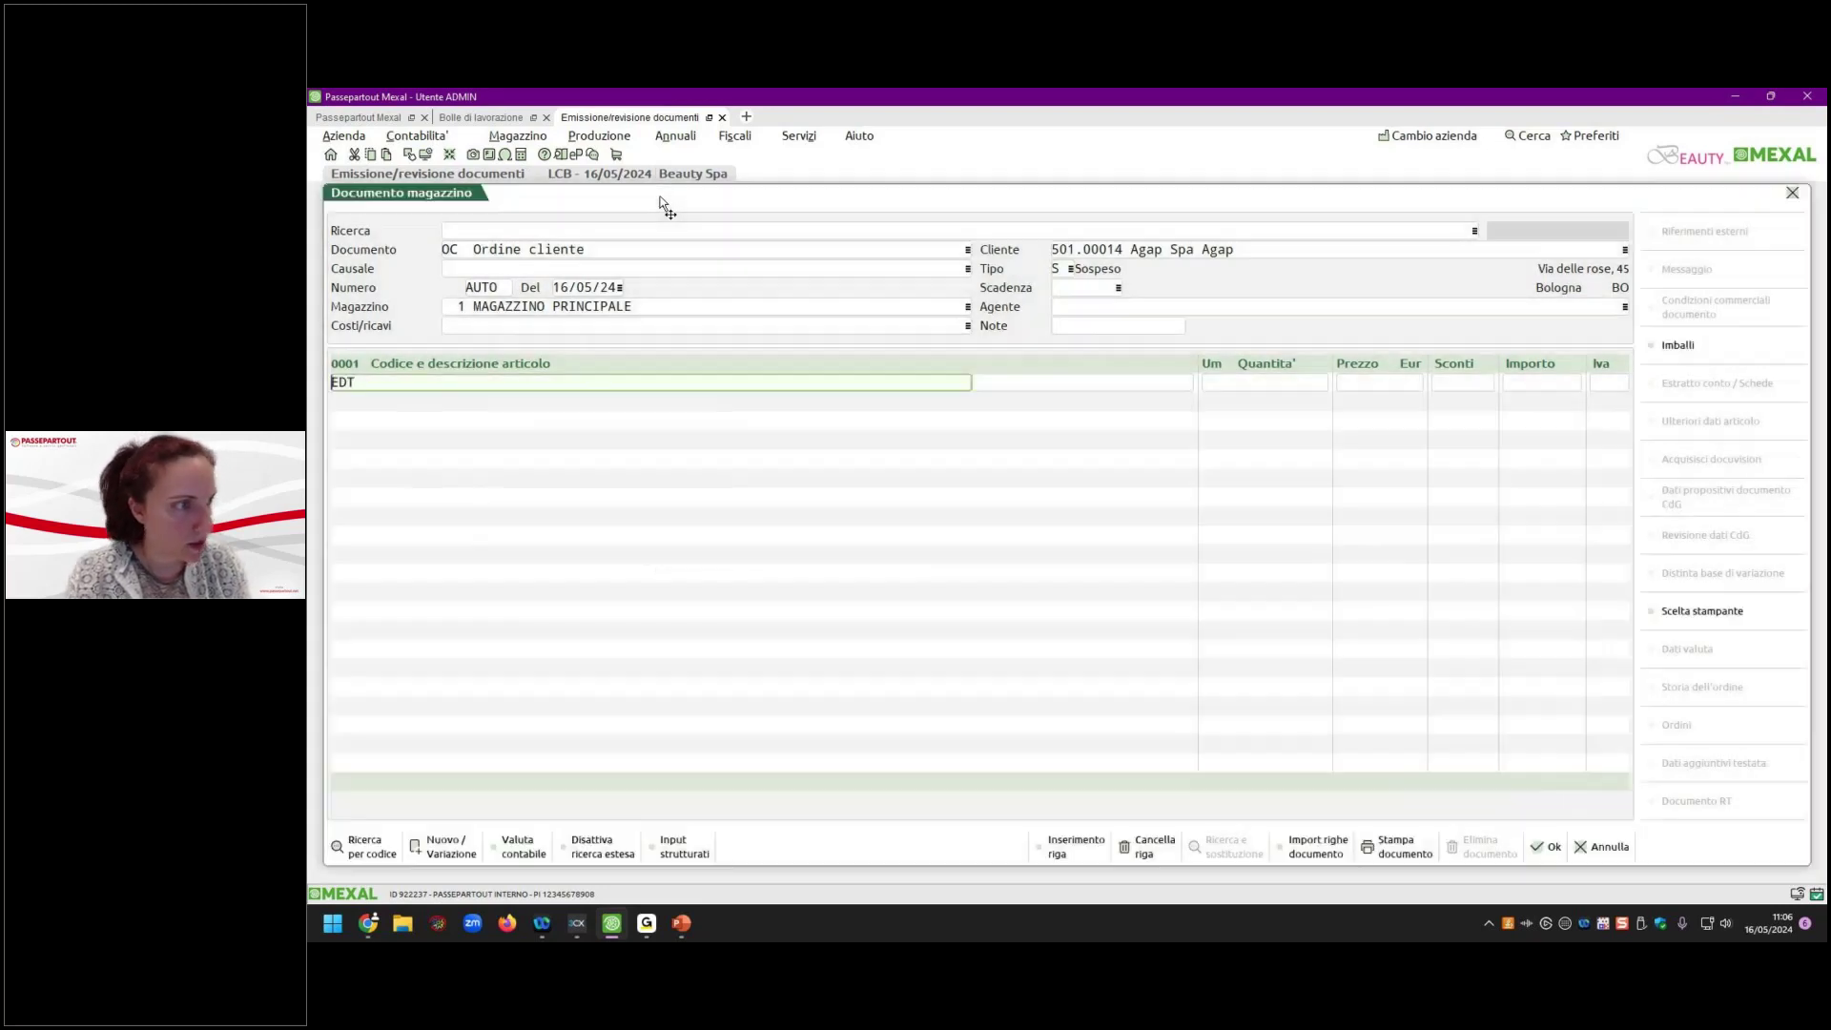
key(Return)
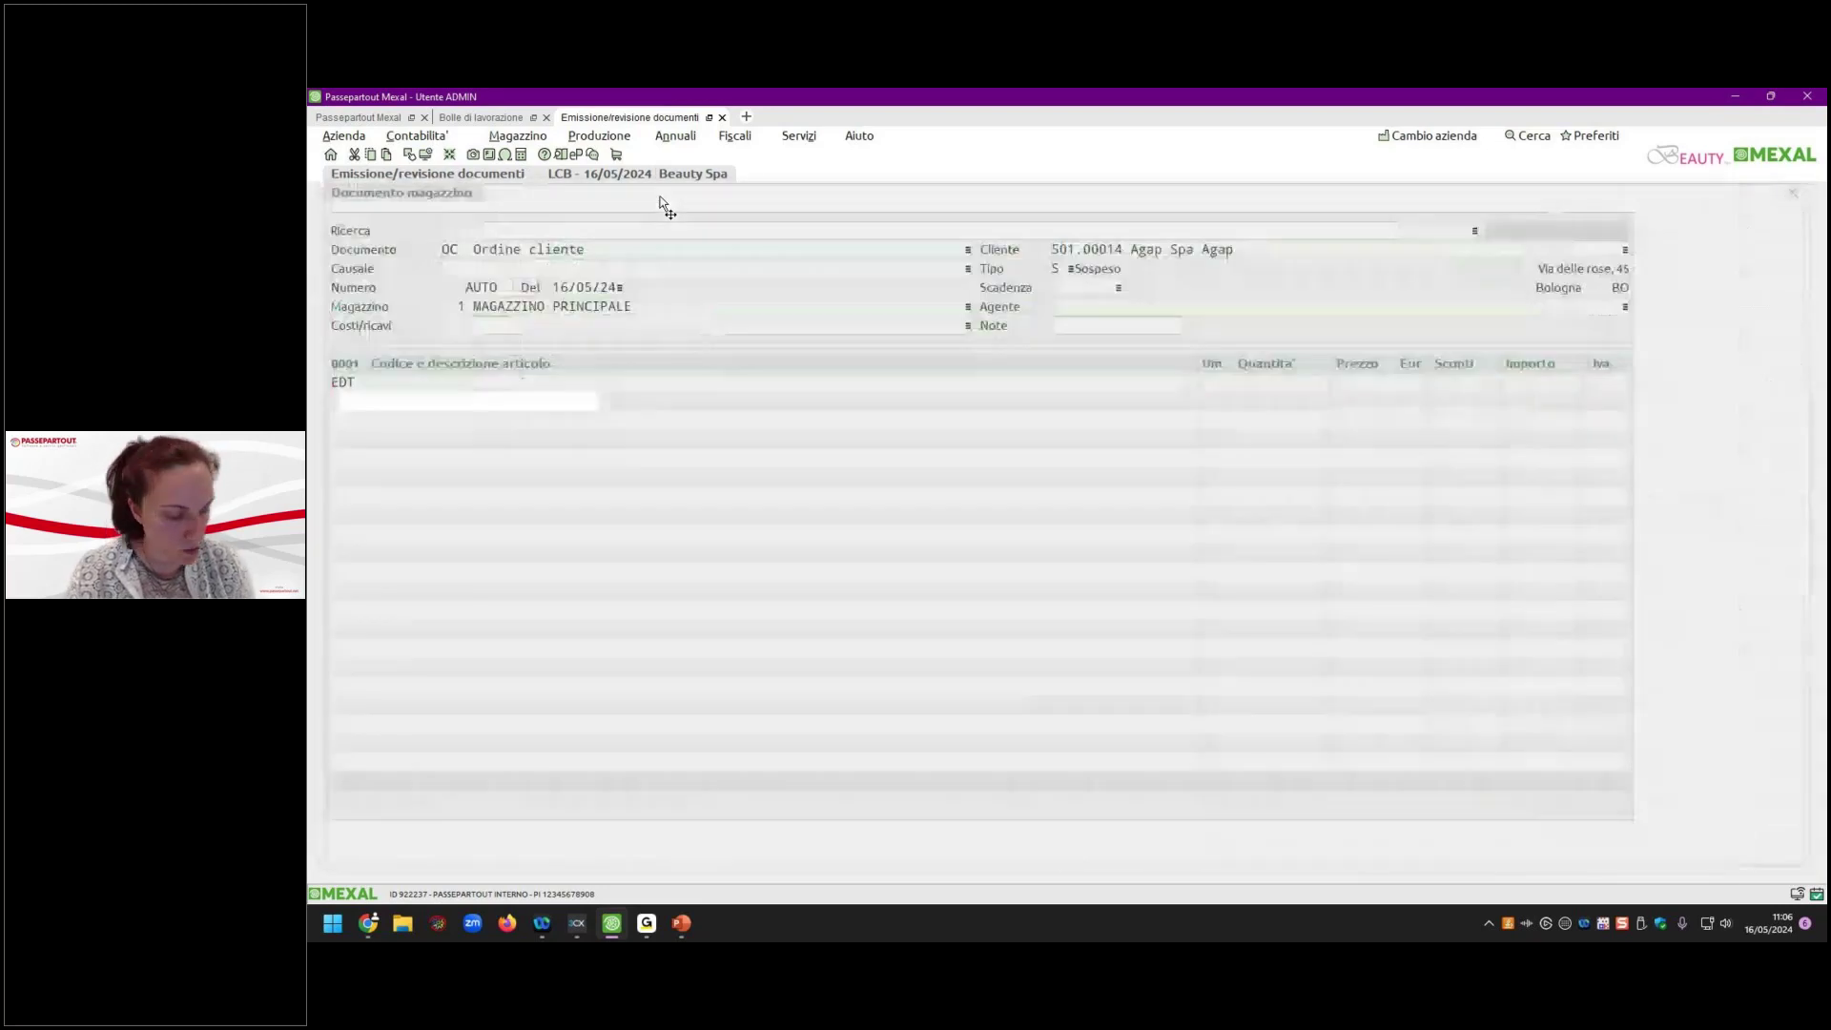
text(100)
key(Return)
key(Return)
key(Return)
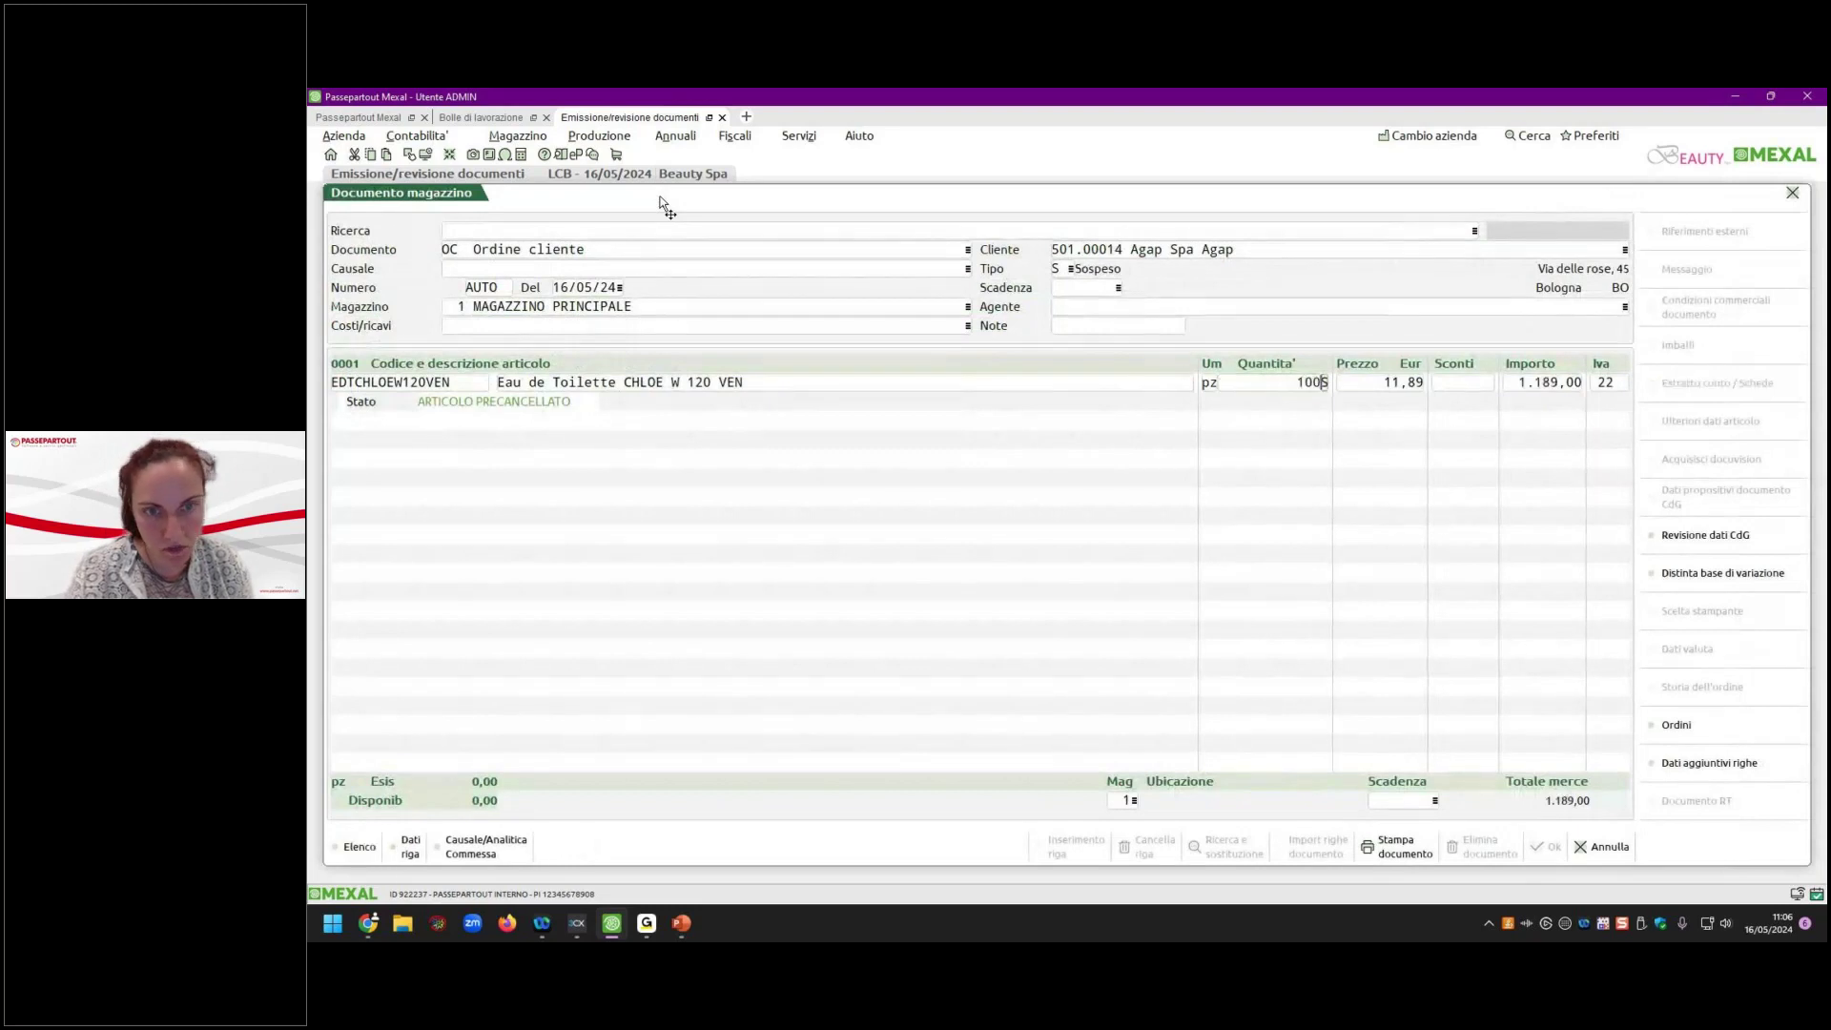
key(F10)
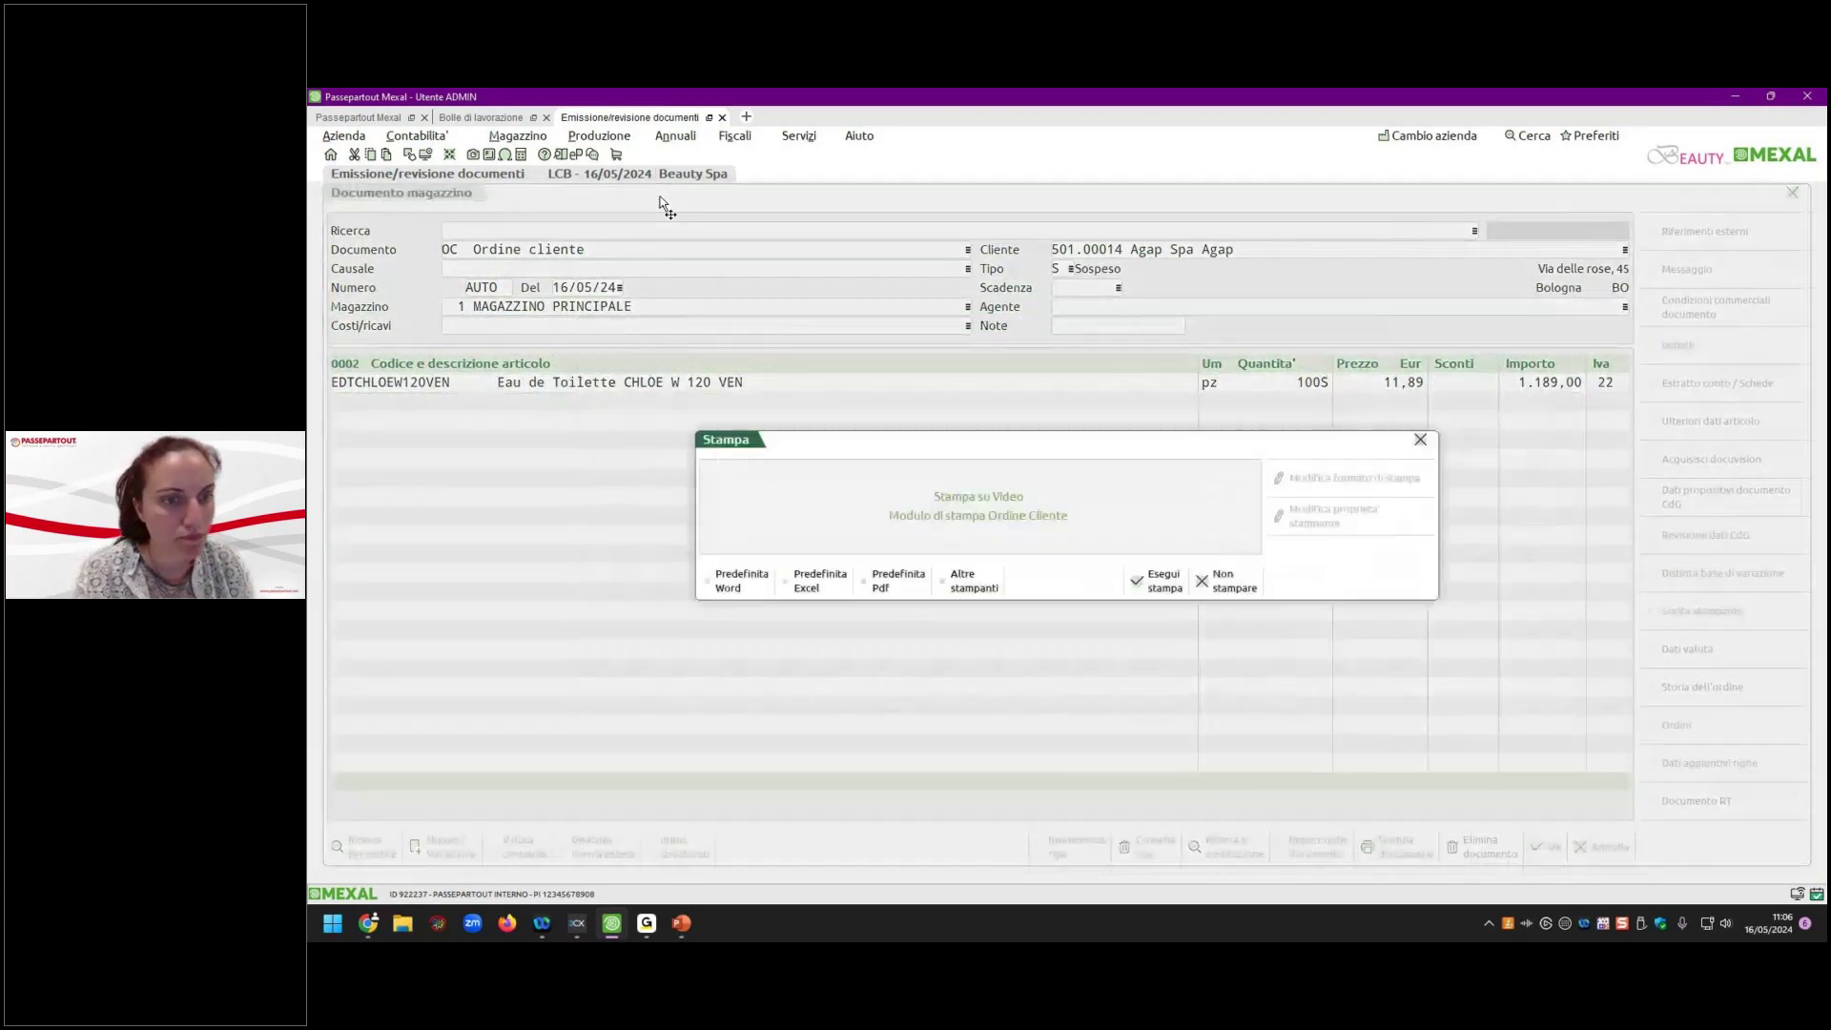
key(Escape)
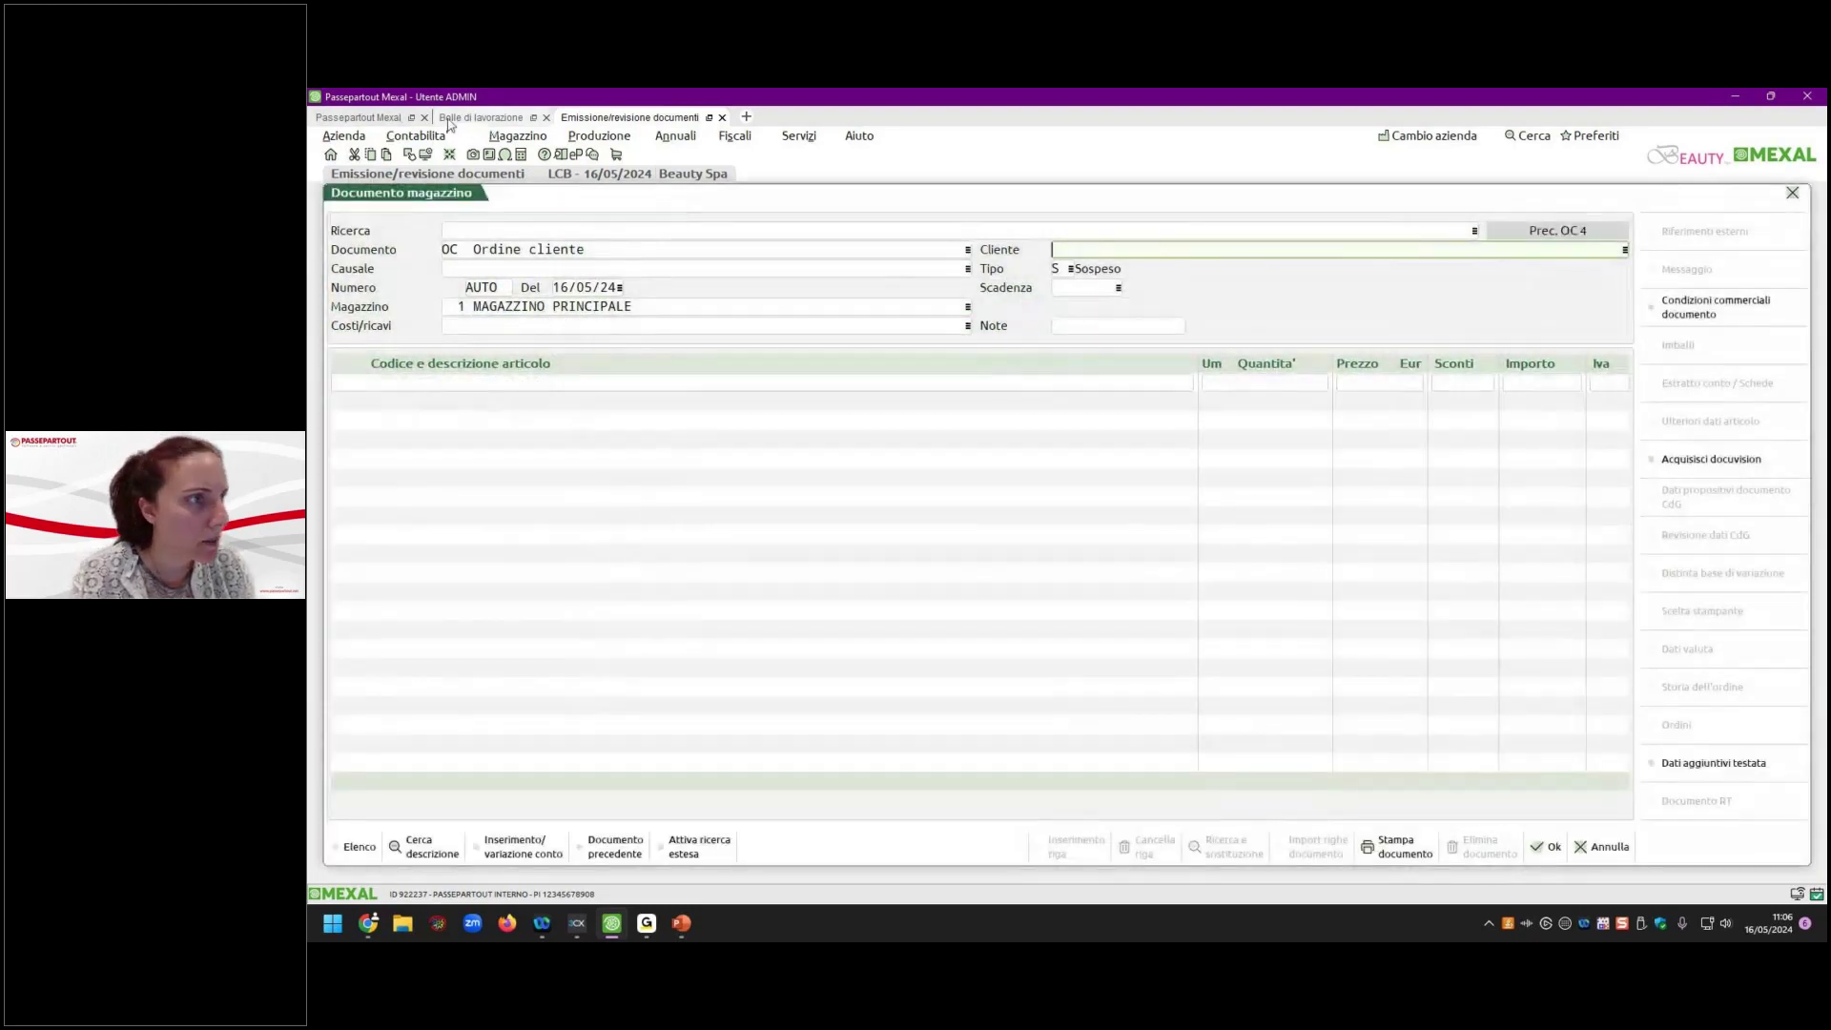
Start a new finished-product feasibility run that includes customer orders and excludes work orders.
click(518, 135)
key(Down)
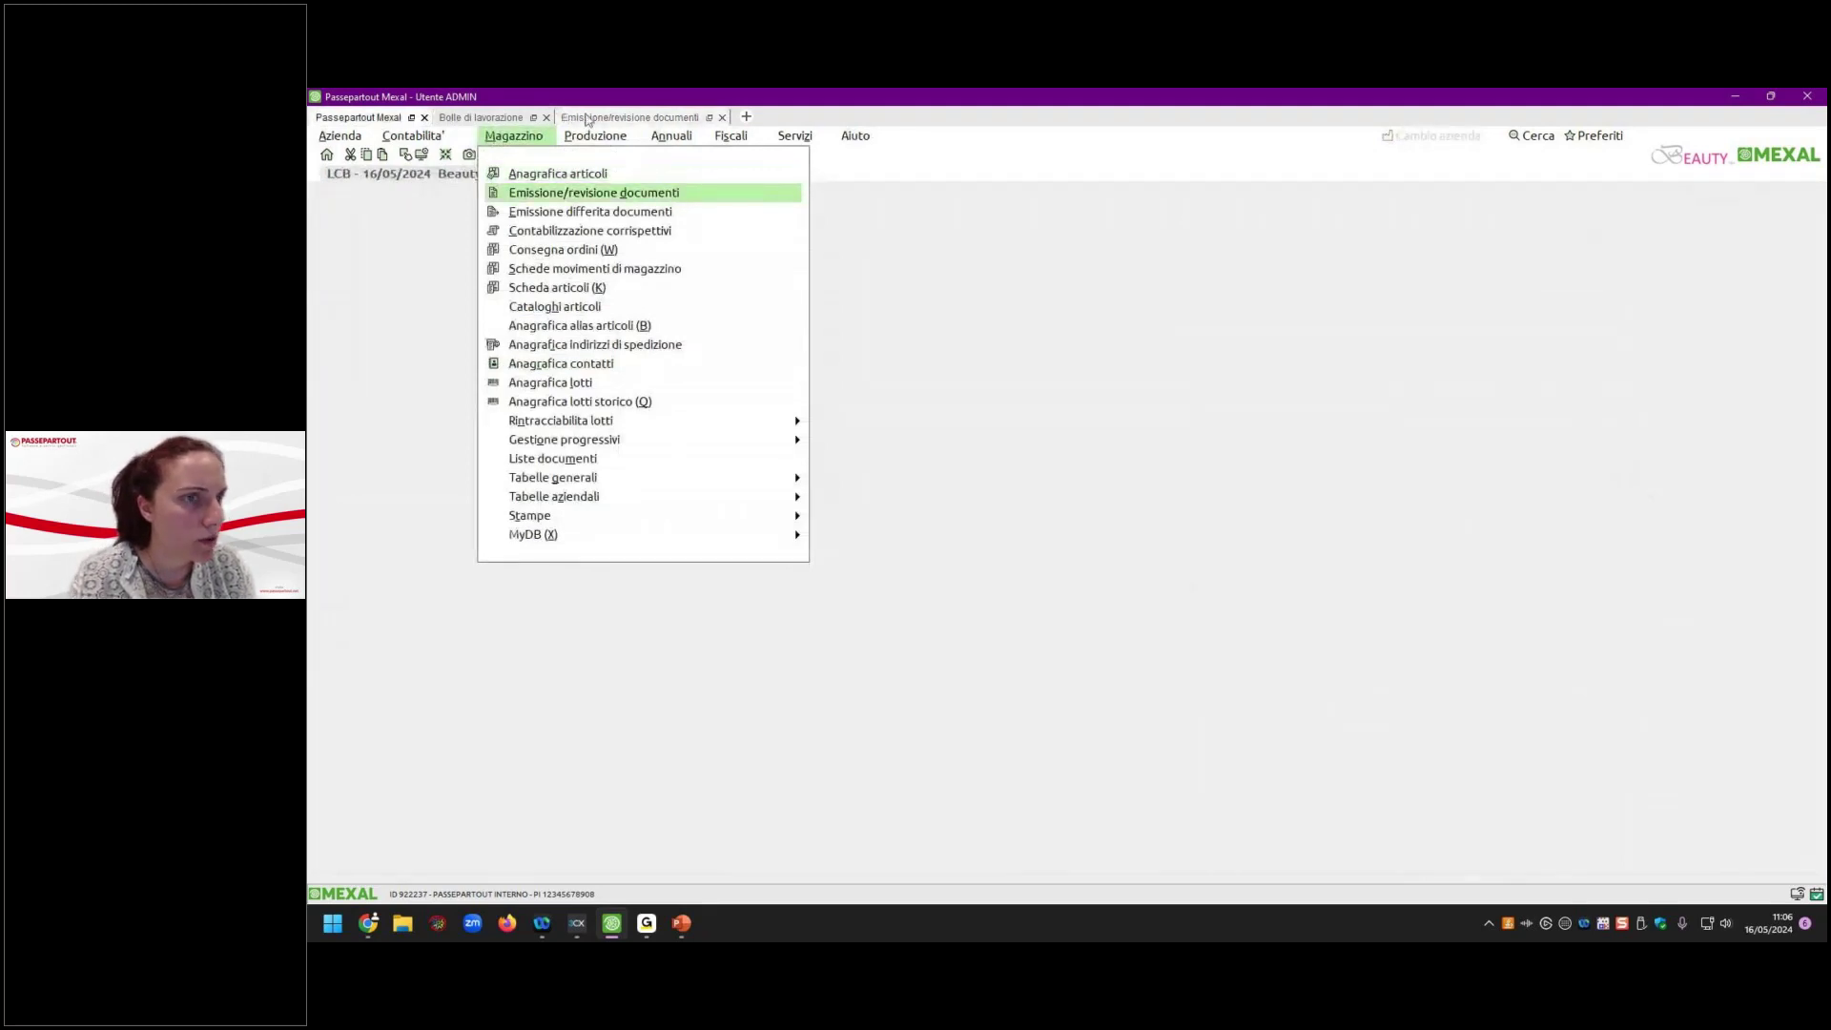
click(587, 118)
click(382, 118)
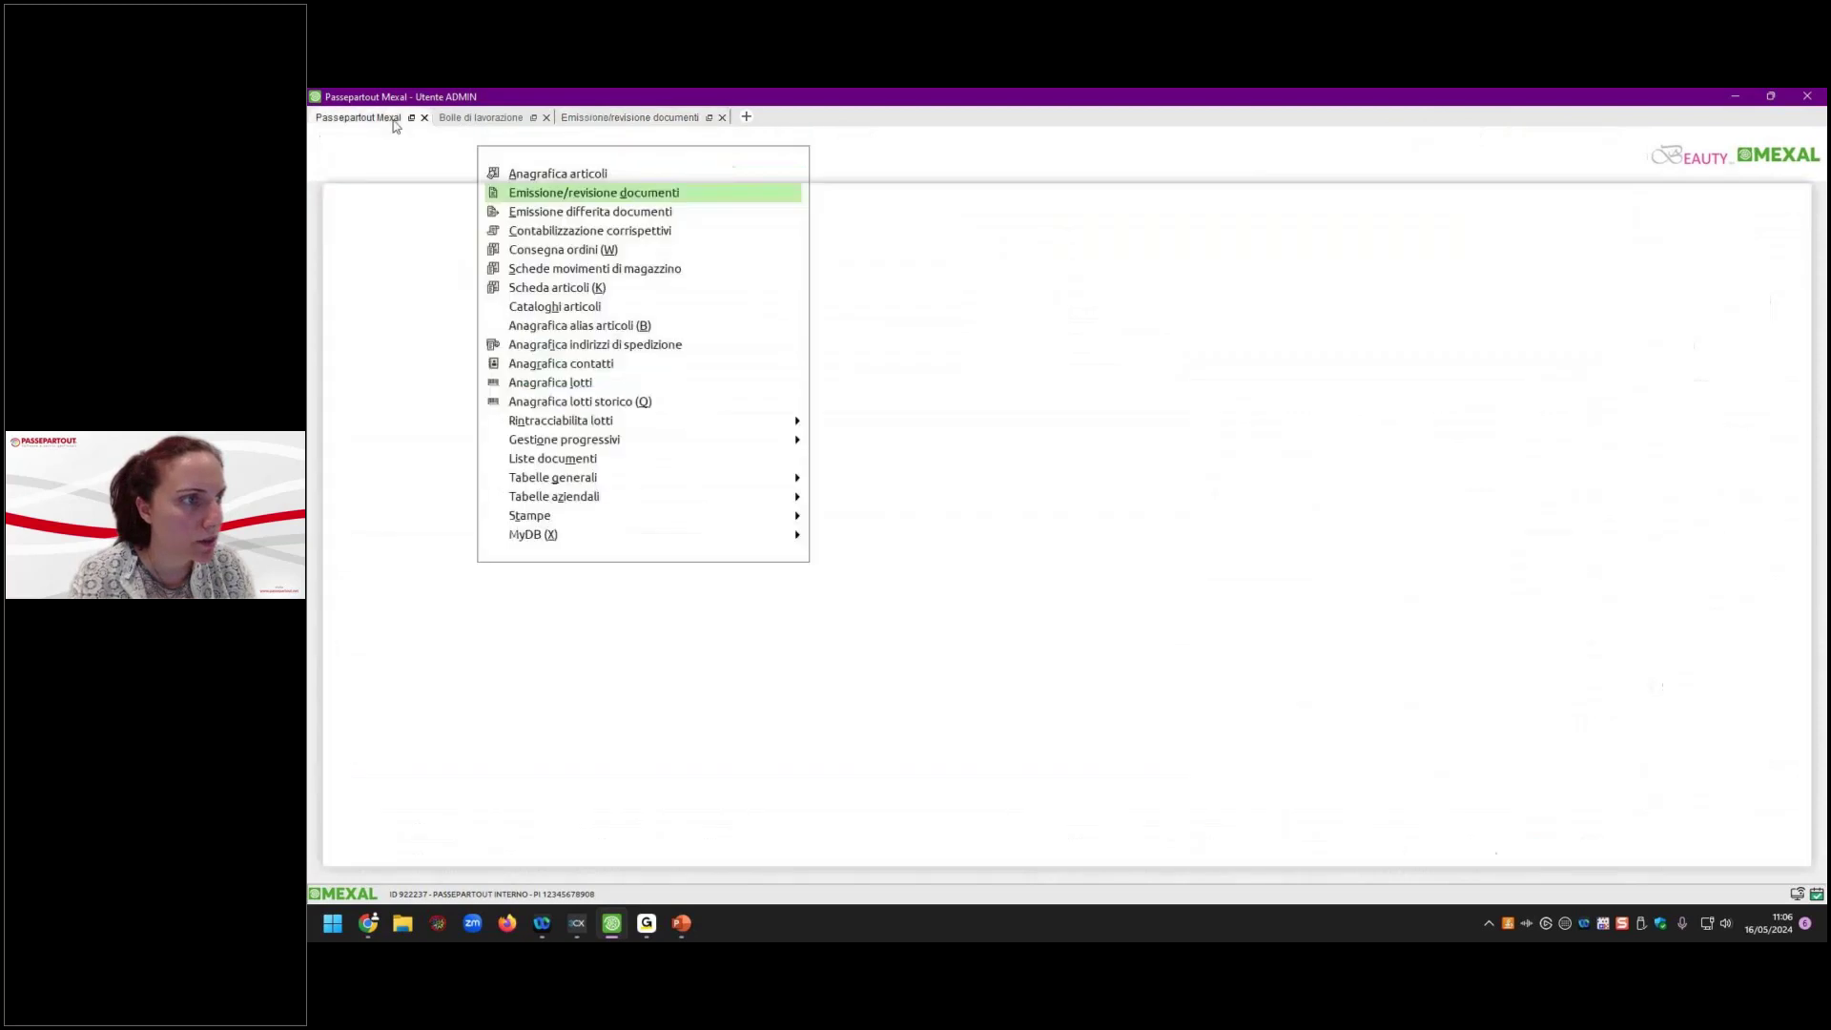
click(594, 136)
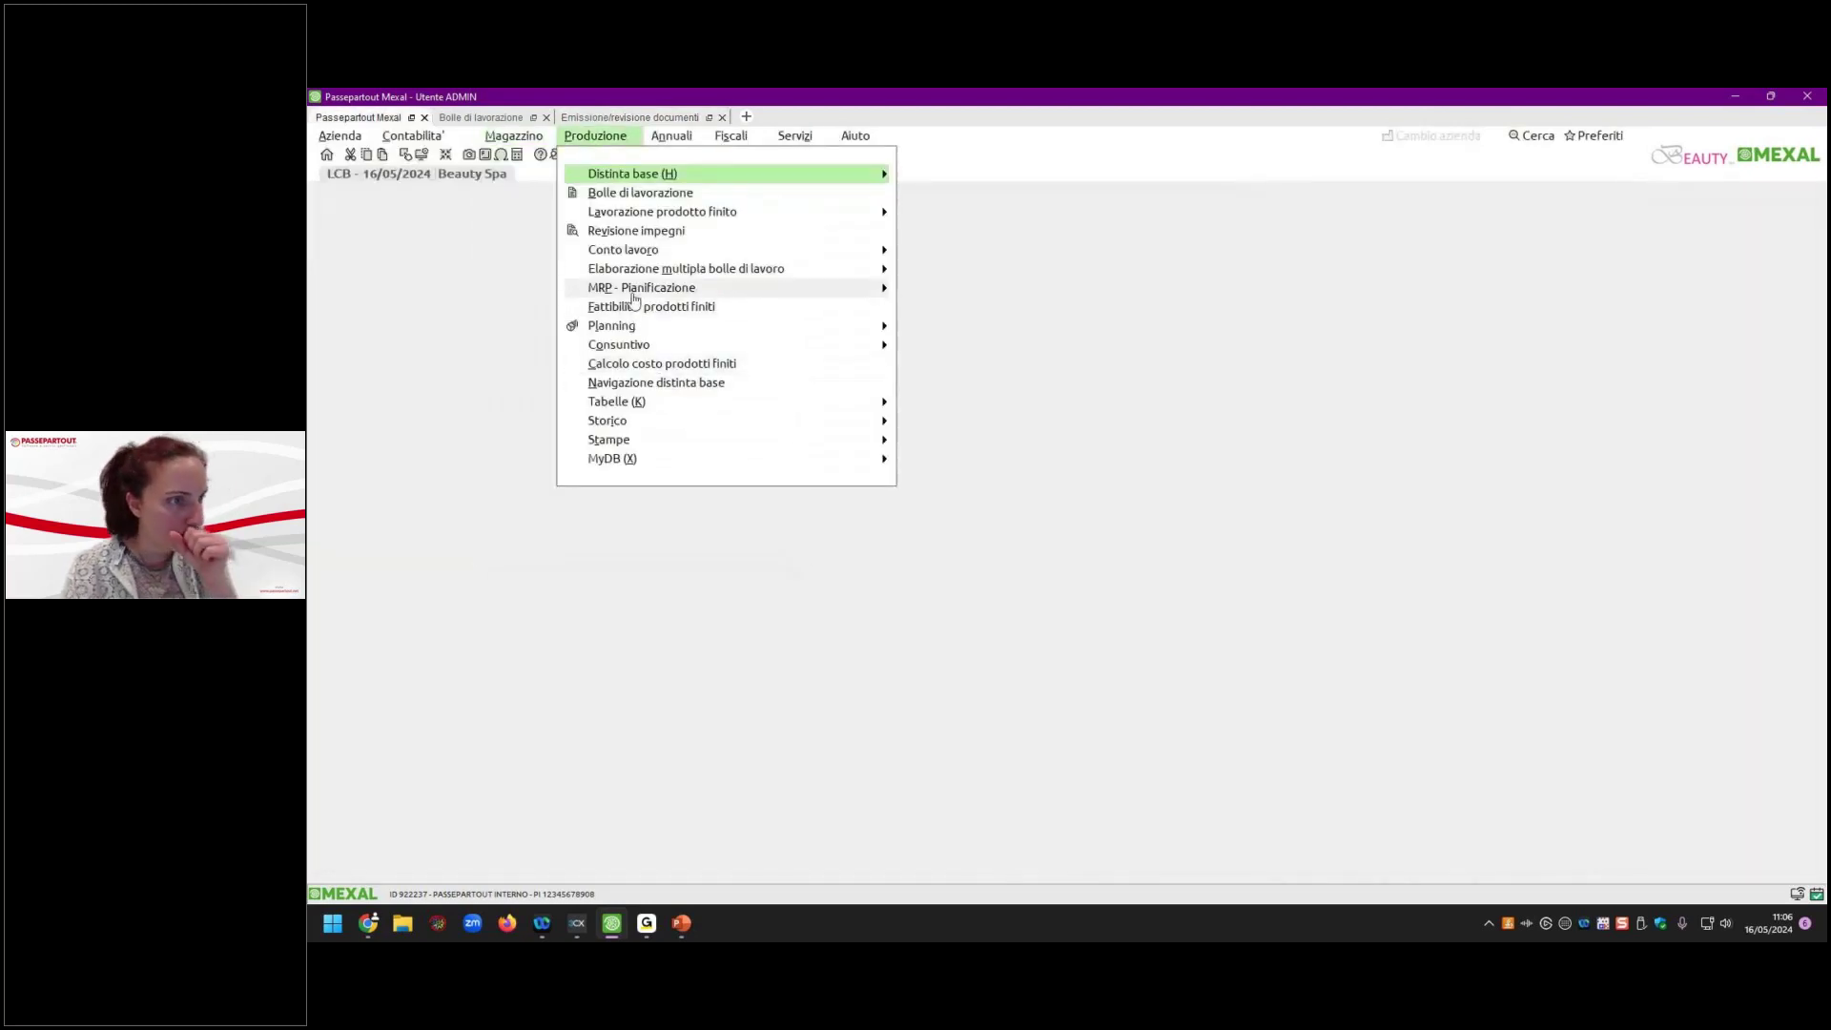
click(842, 307)
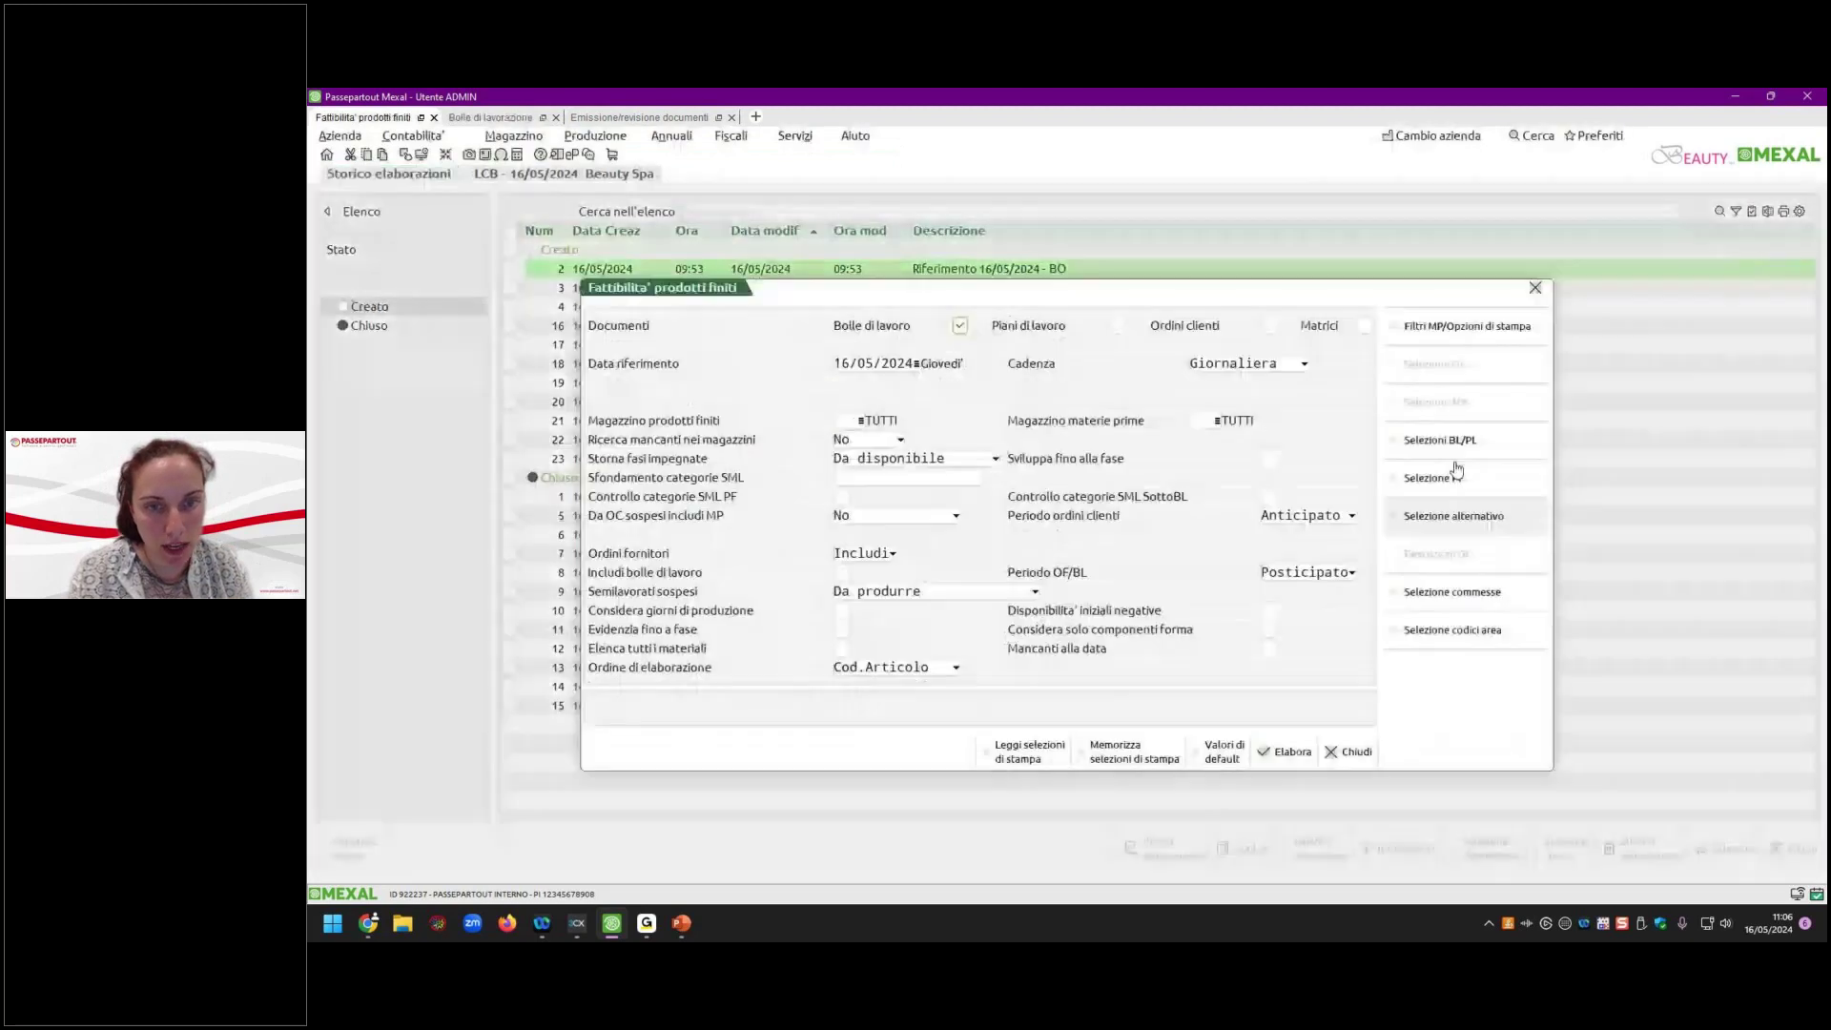
click(1269, 326)
click(960, 326)
click(1421, 365)
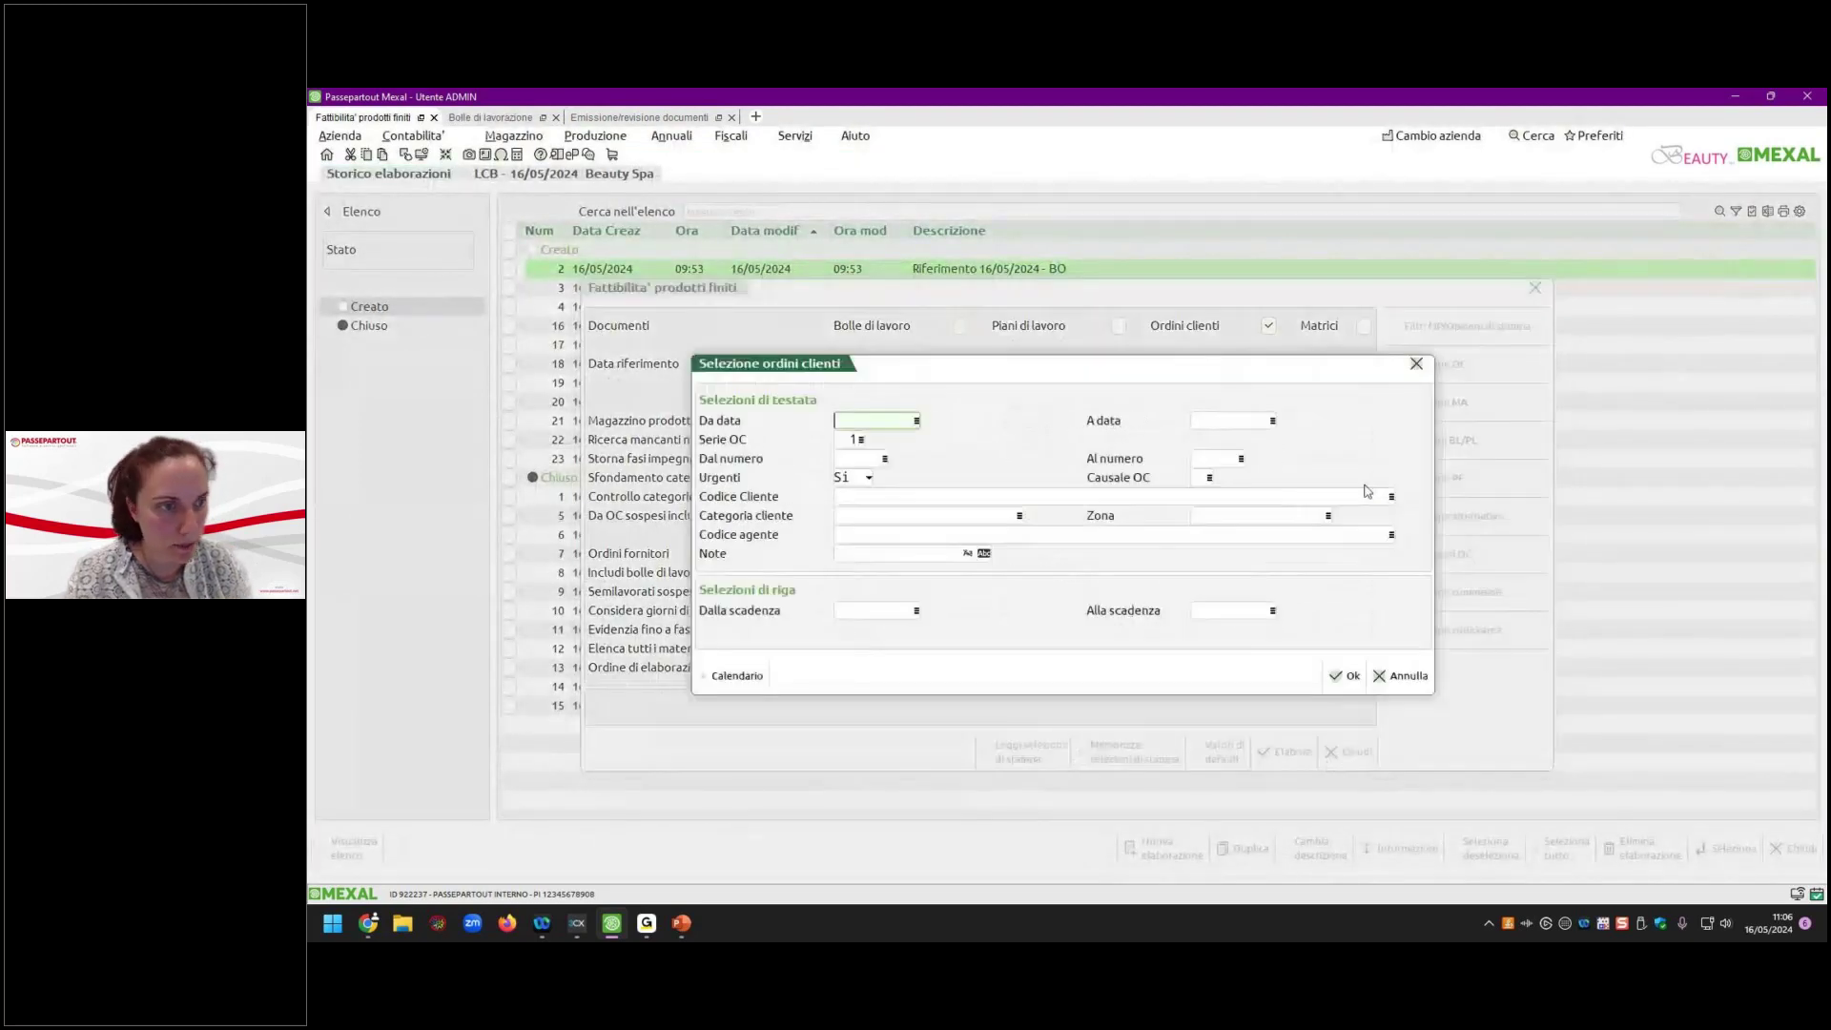
key(Tab)
text(4)
key(Tab)
text(4)
key(BackSpace)
key(shift+Tab)
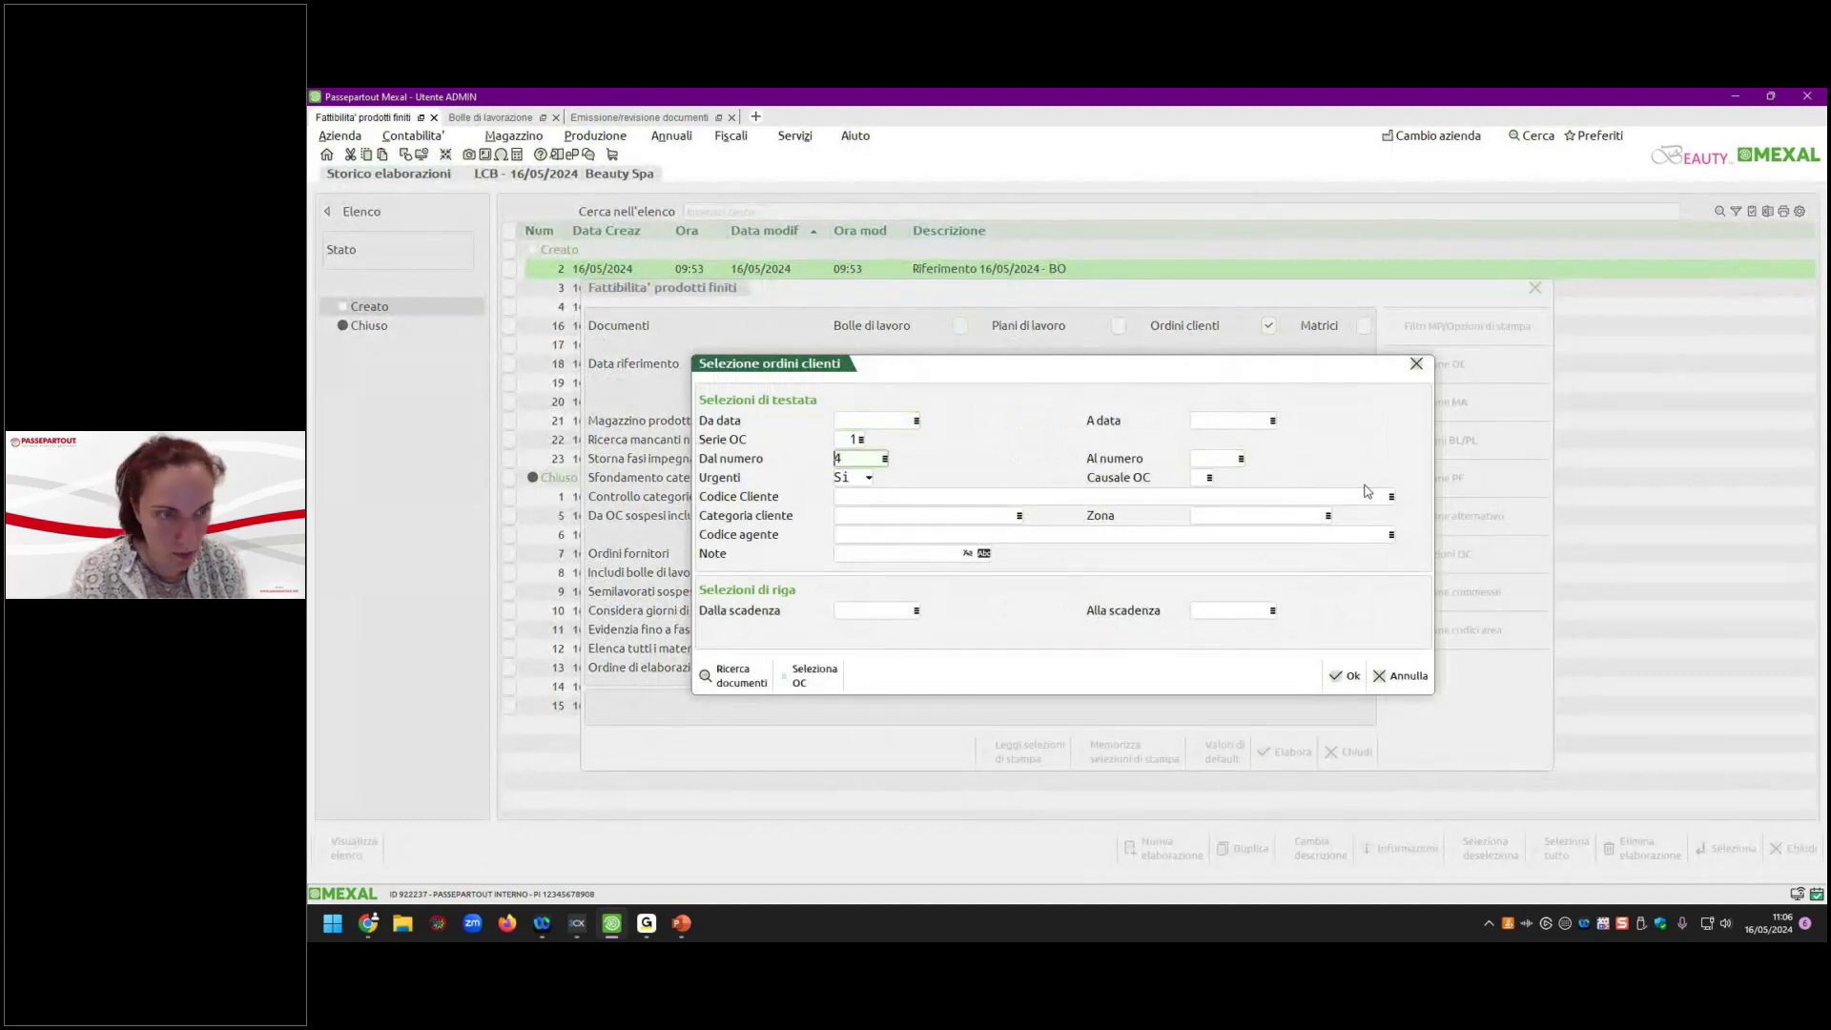
key(Escape)
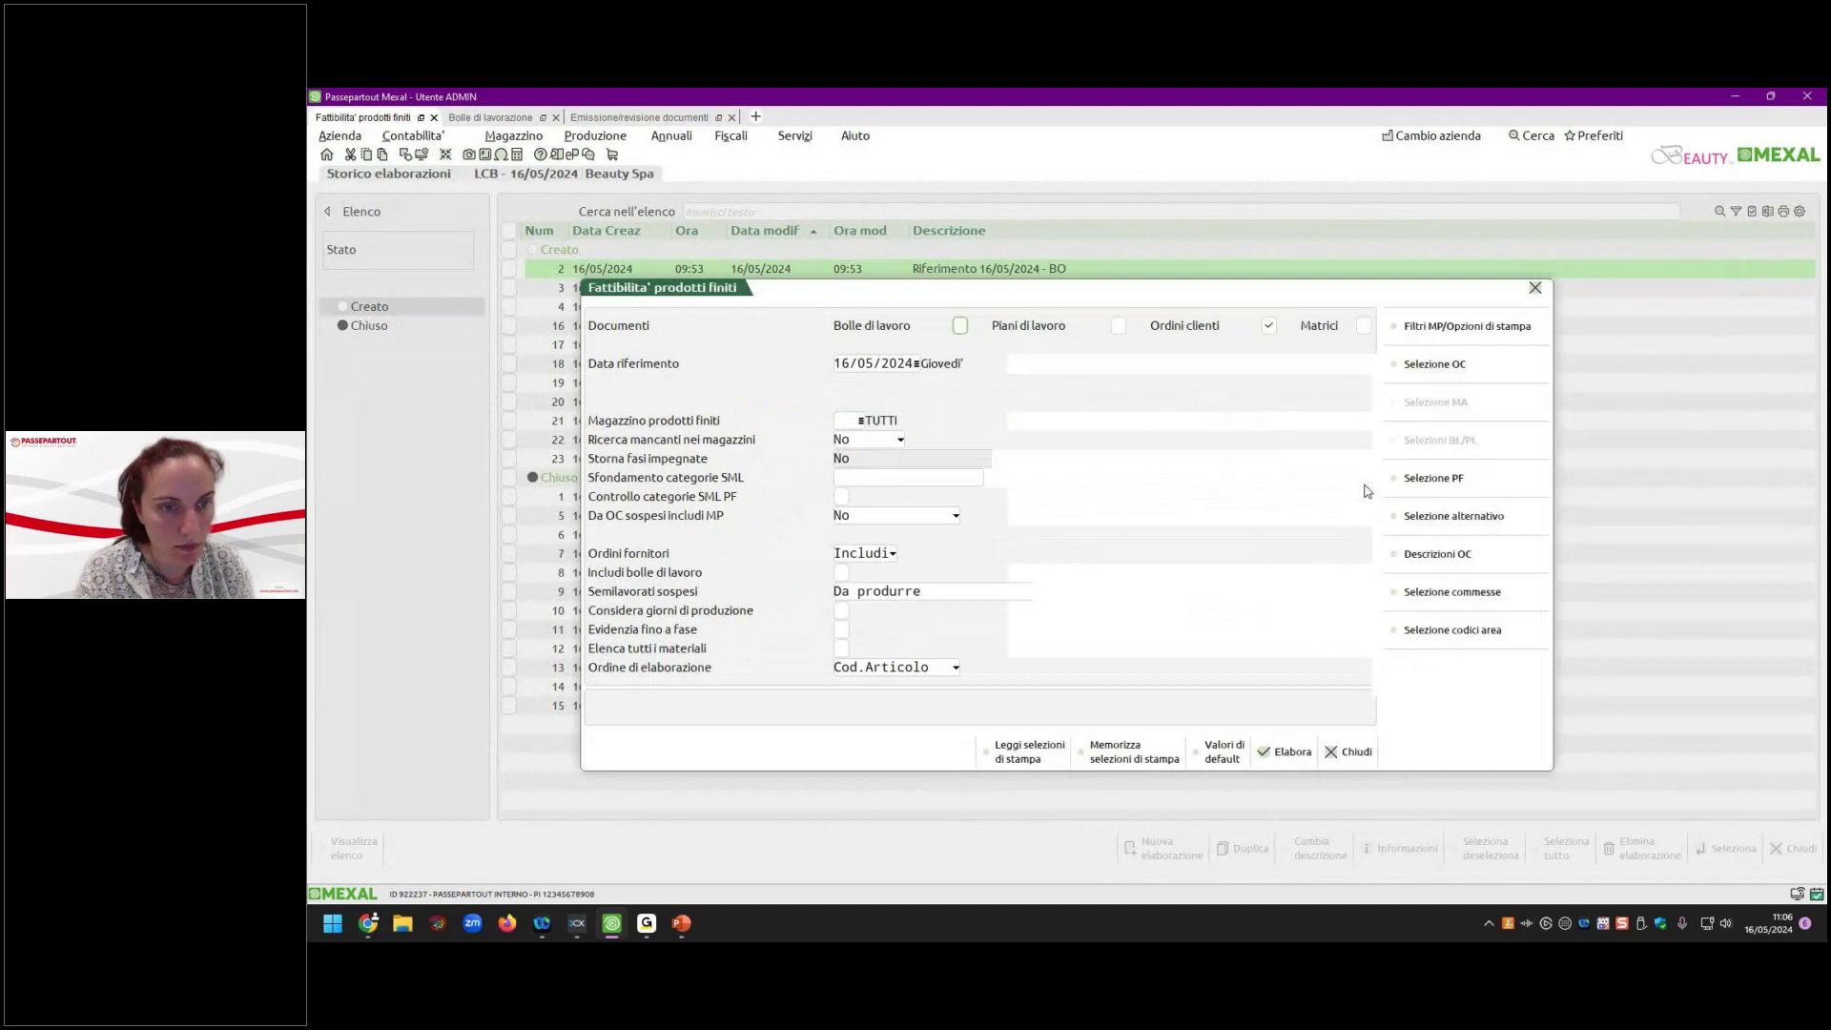
Process the feasibility run with the description "Riferimento 16/05/2024 - OC", then close its results.
key(F10)
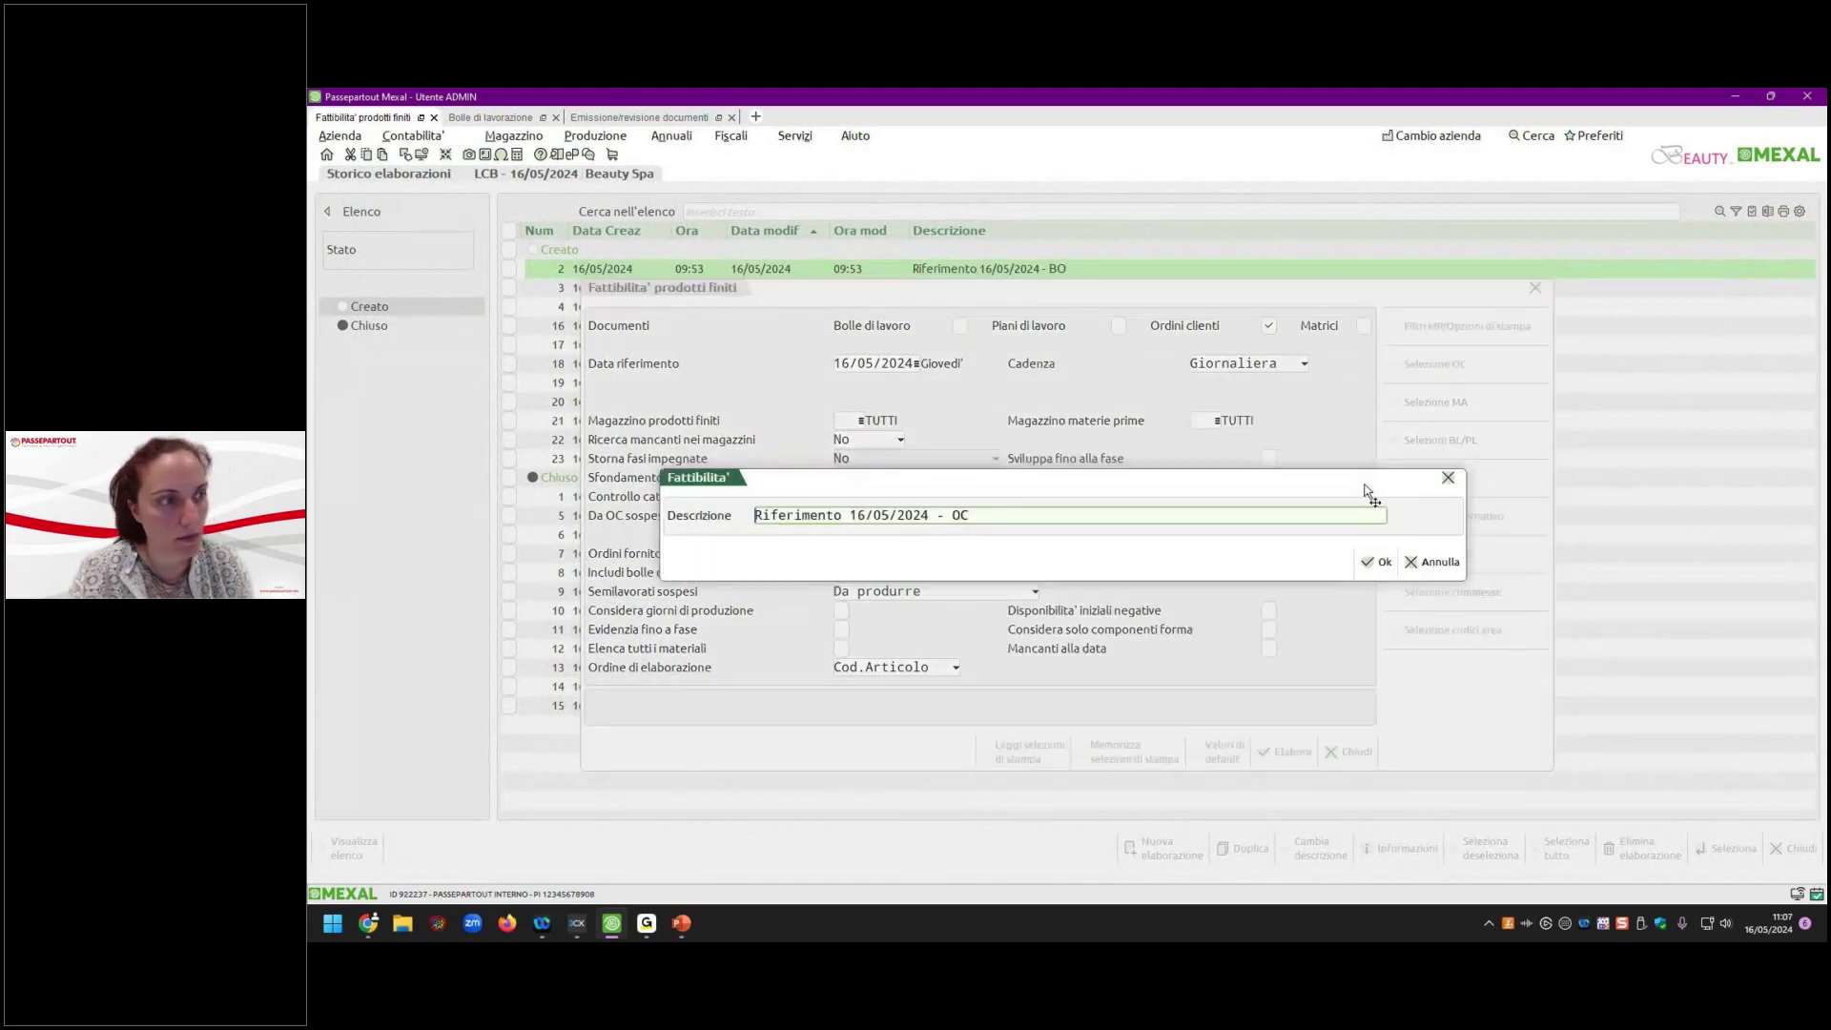
key(Return)
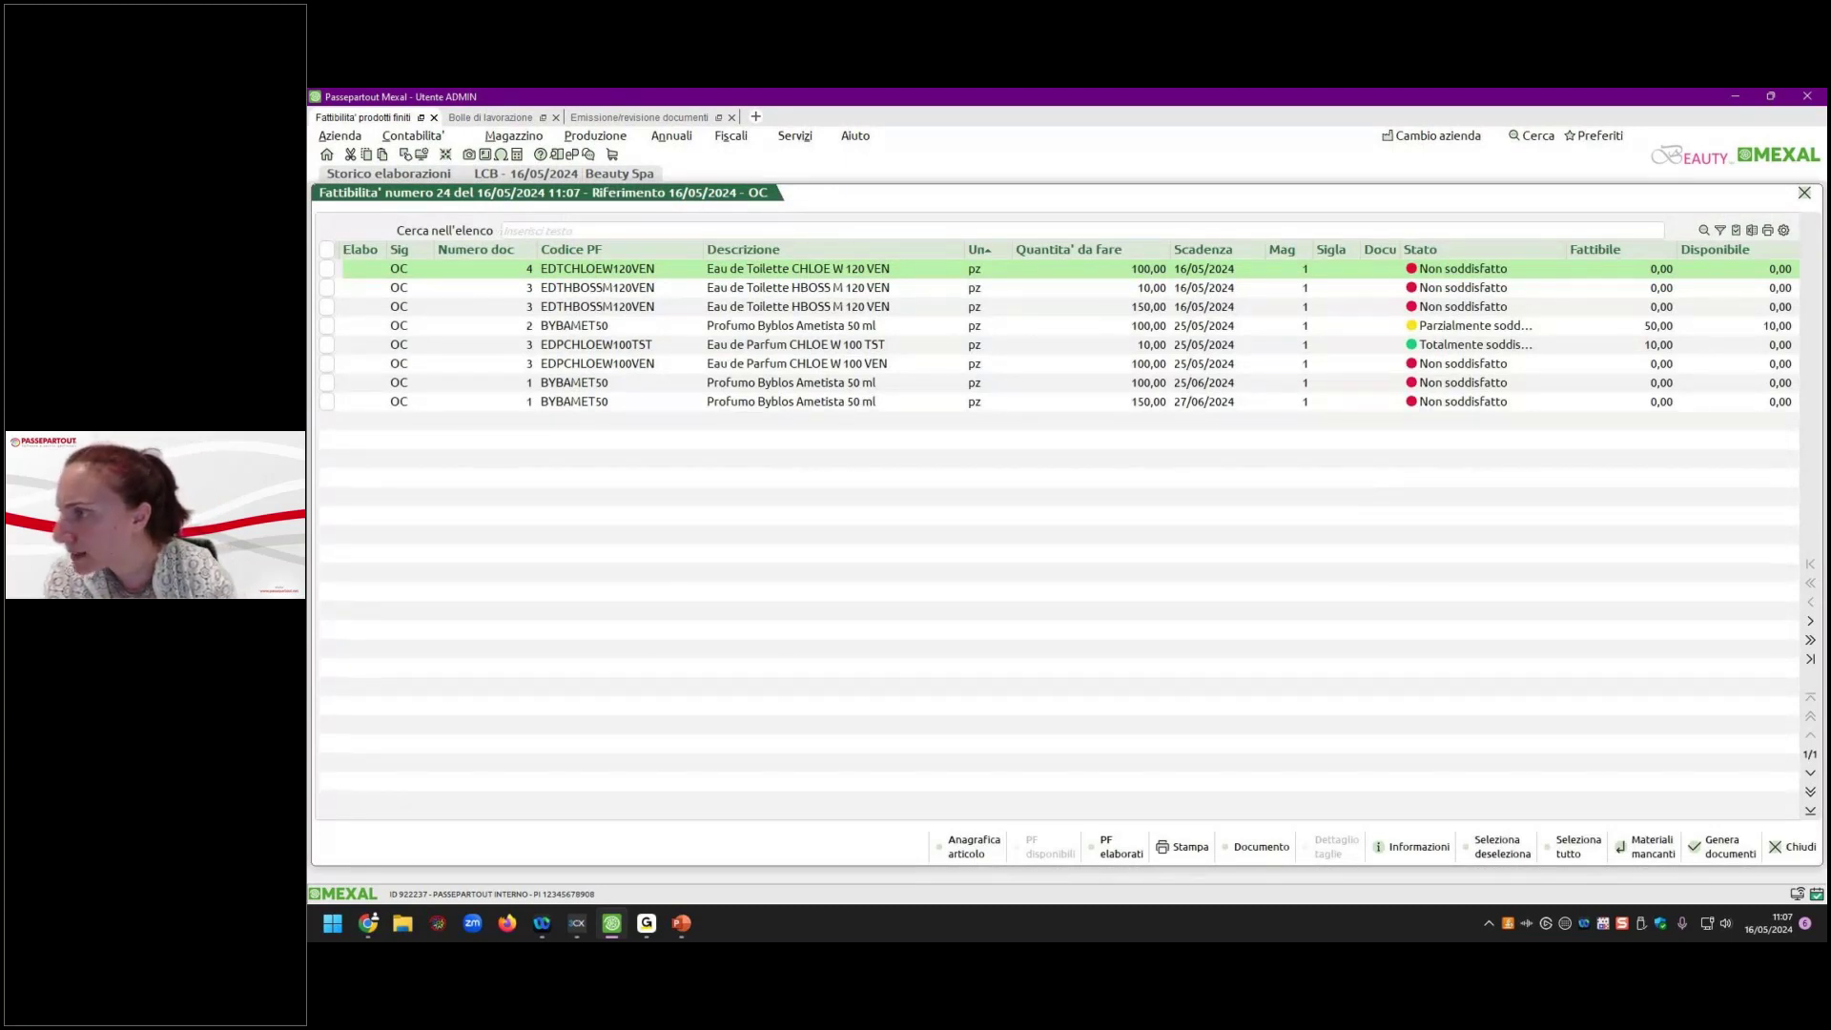
key(alt+Tab)
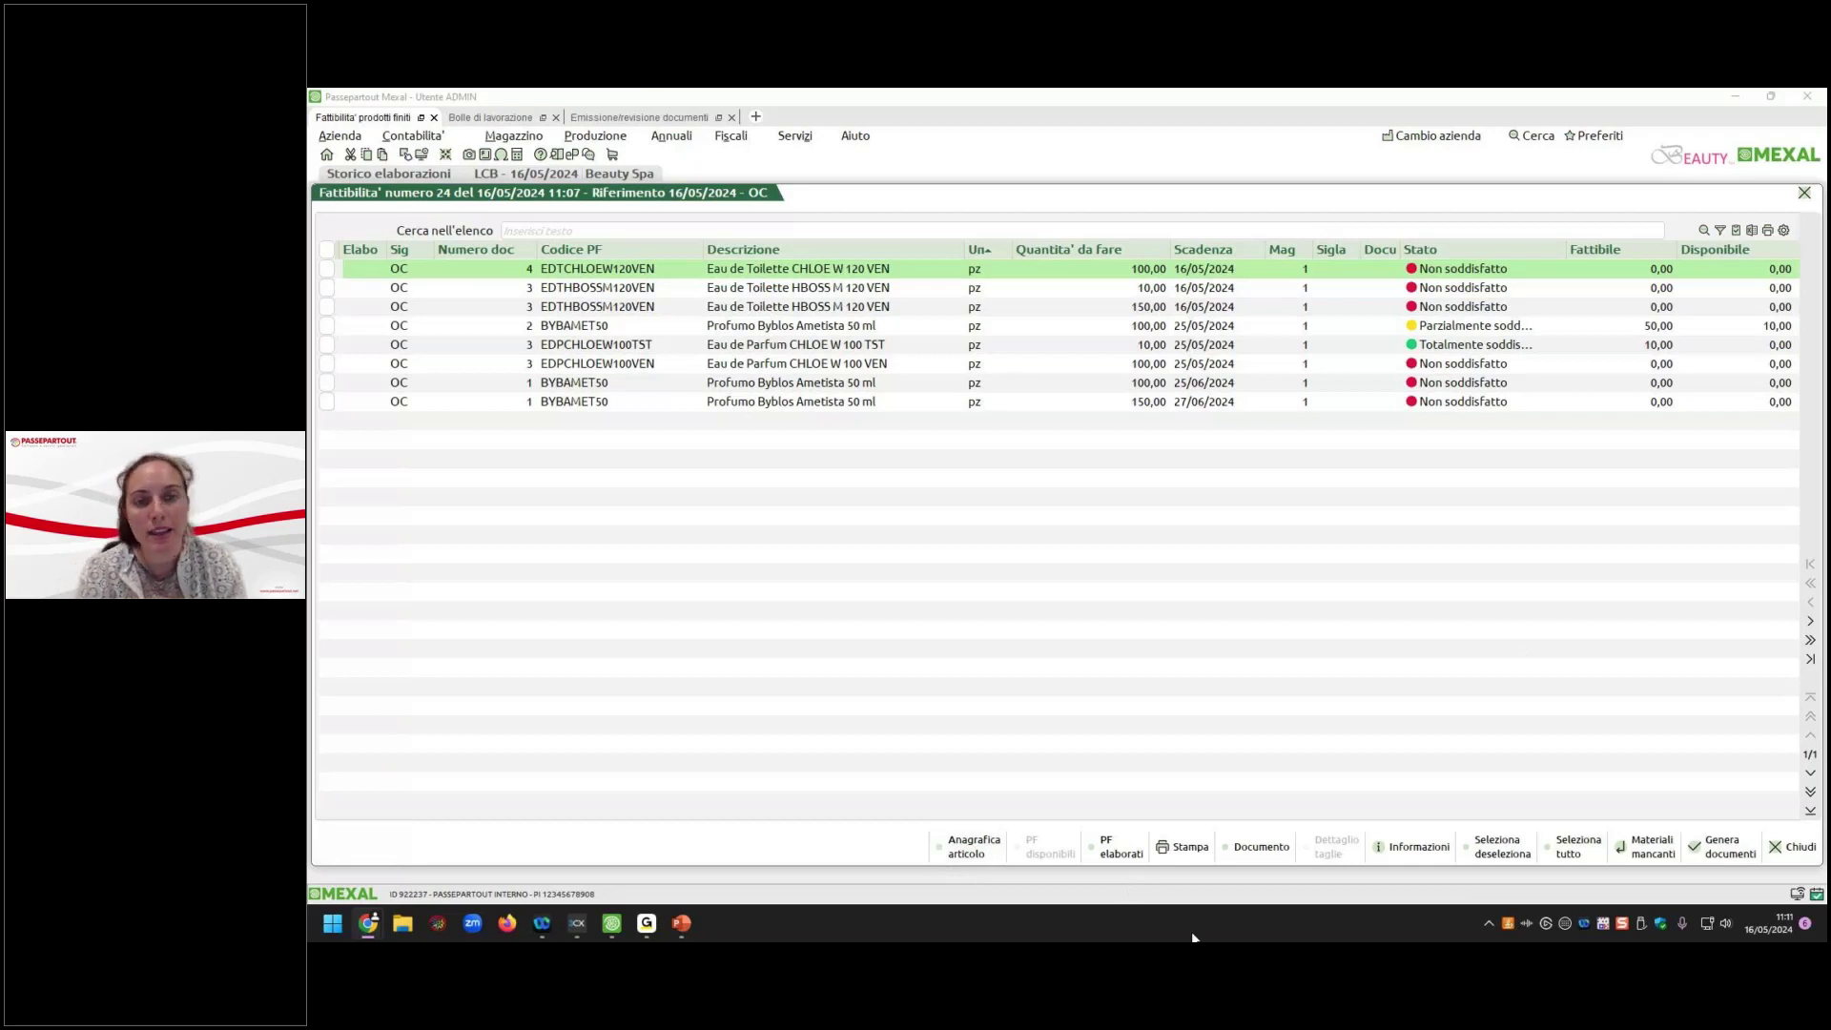
click(1797, 848)
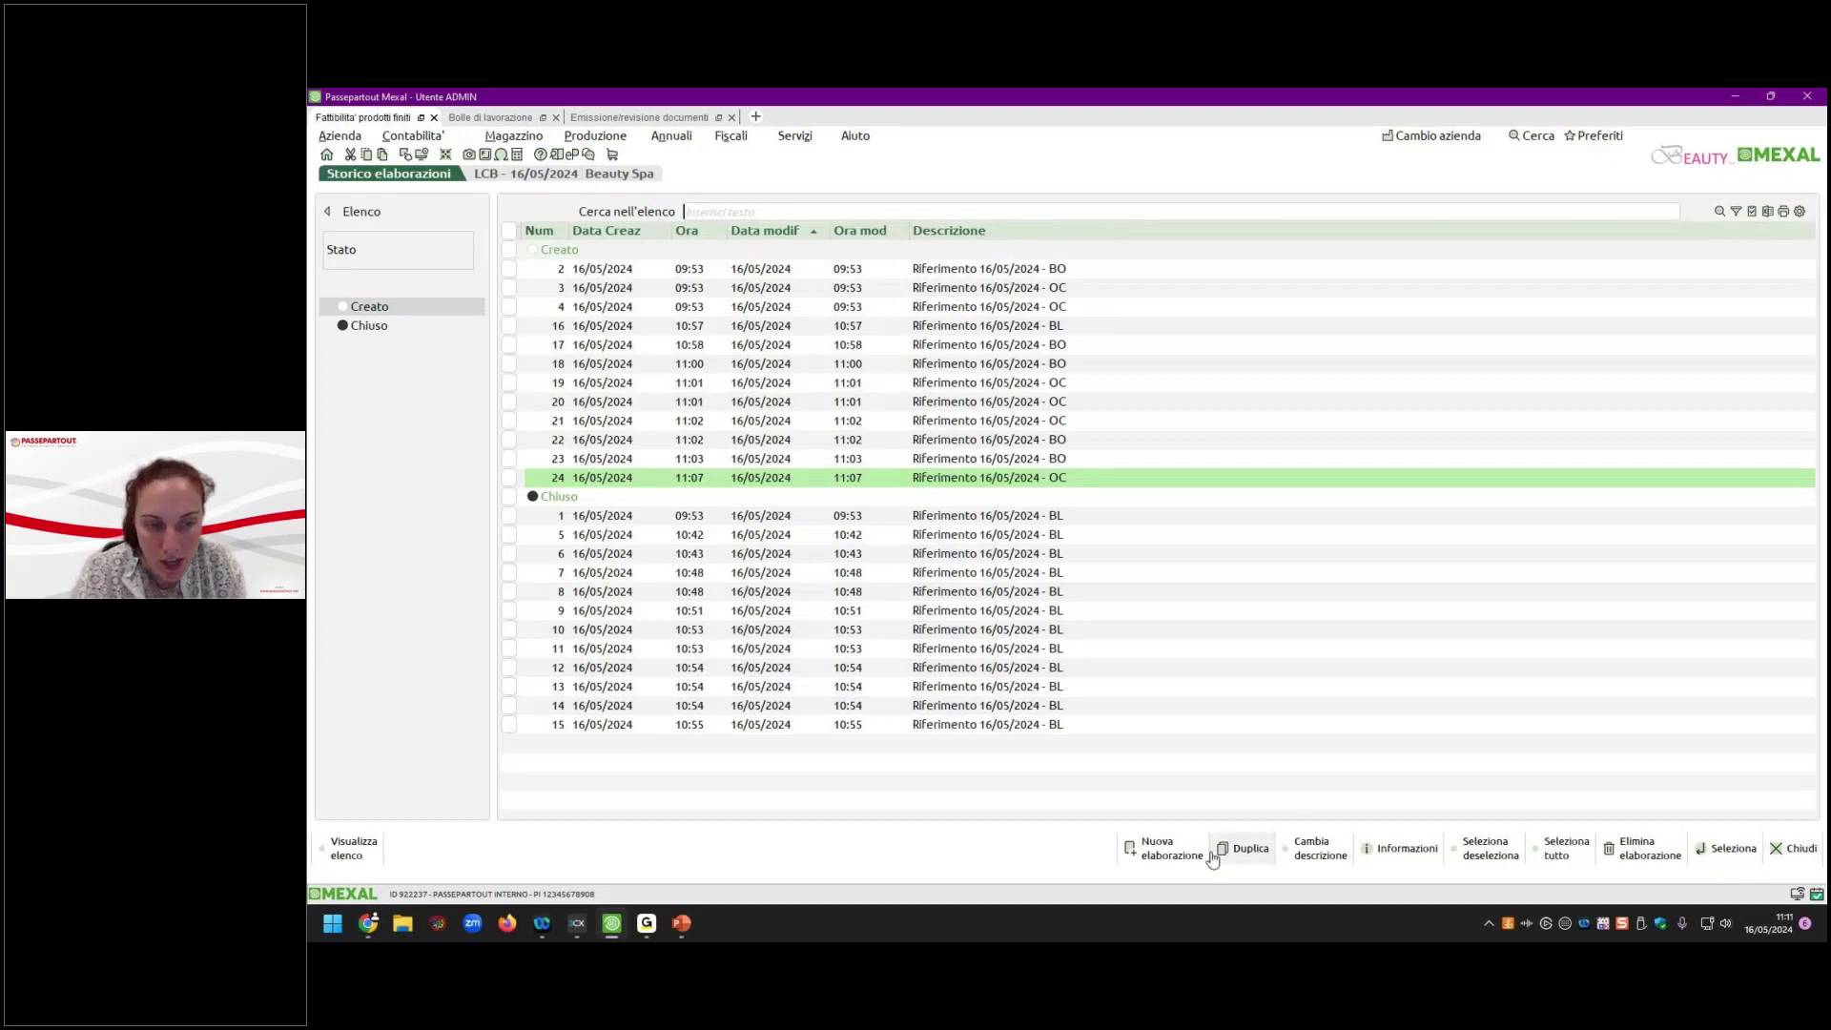
Start a new feasibility run covering work orders and customer orders, with "Storna fasi impegnate" set to "Da disponibile".
click(1162, 848)
click(959, 325)
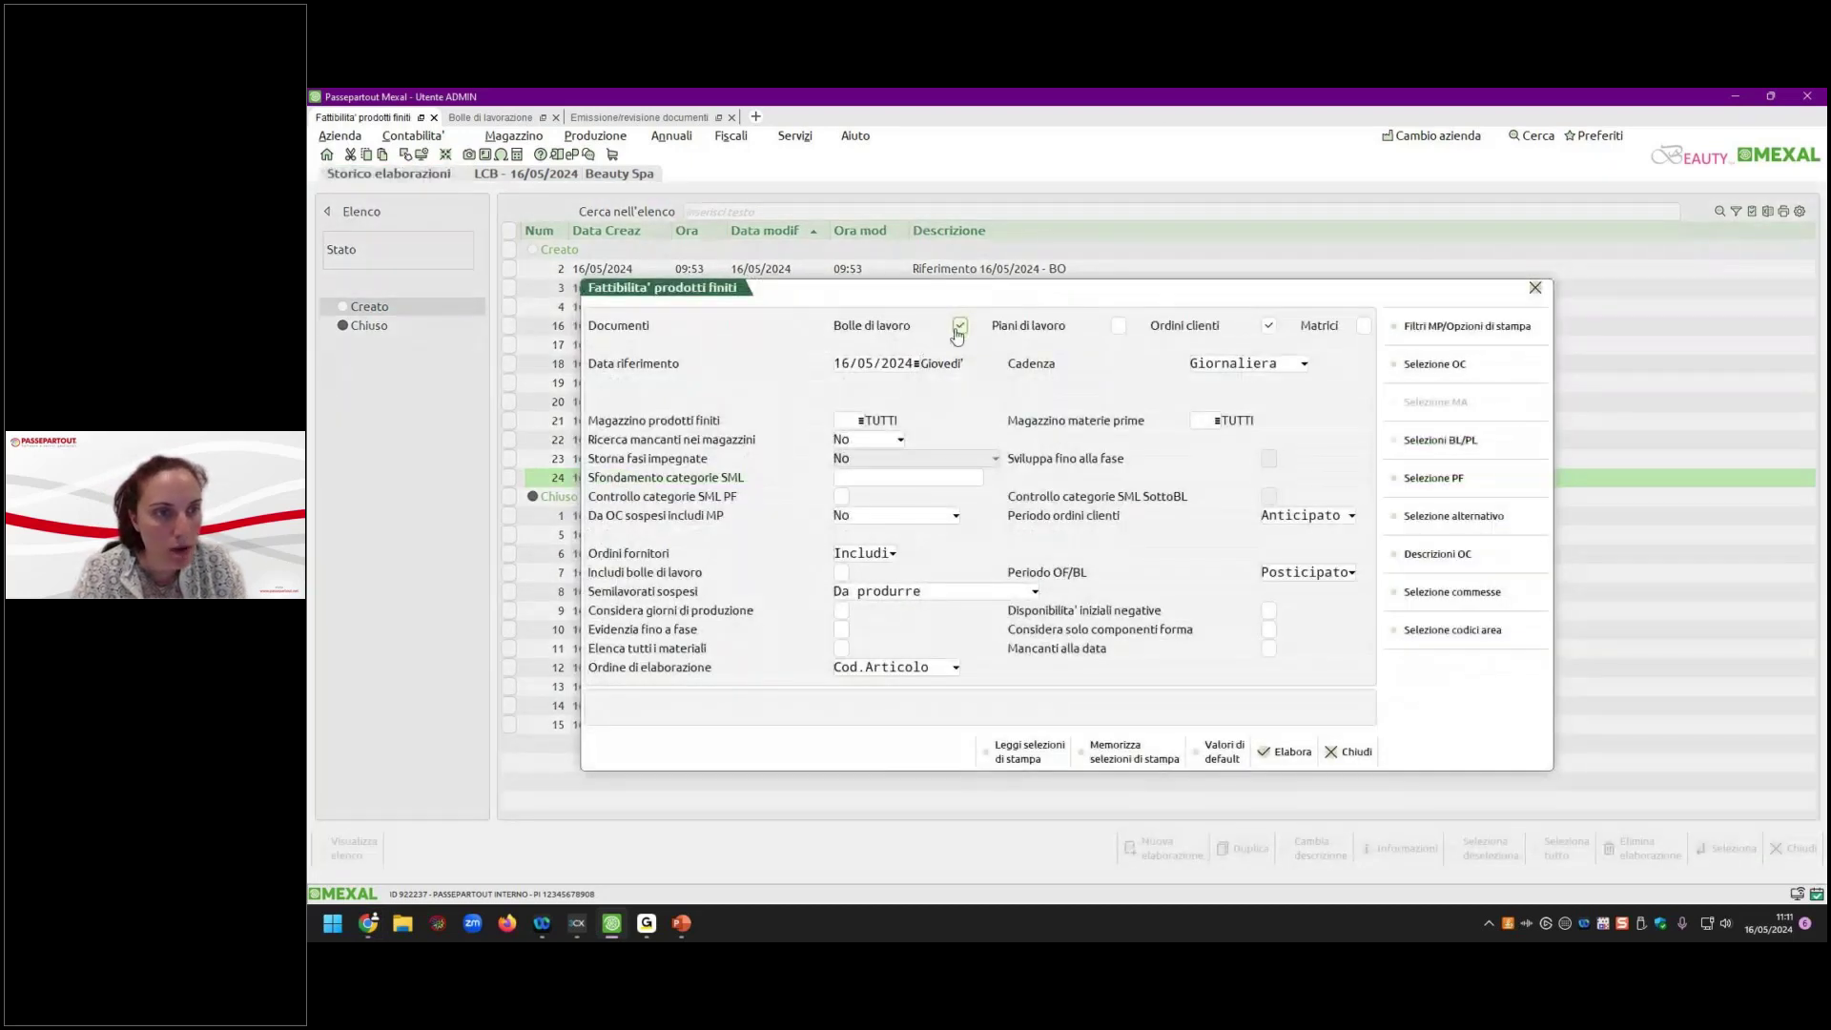
click(951, 464)
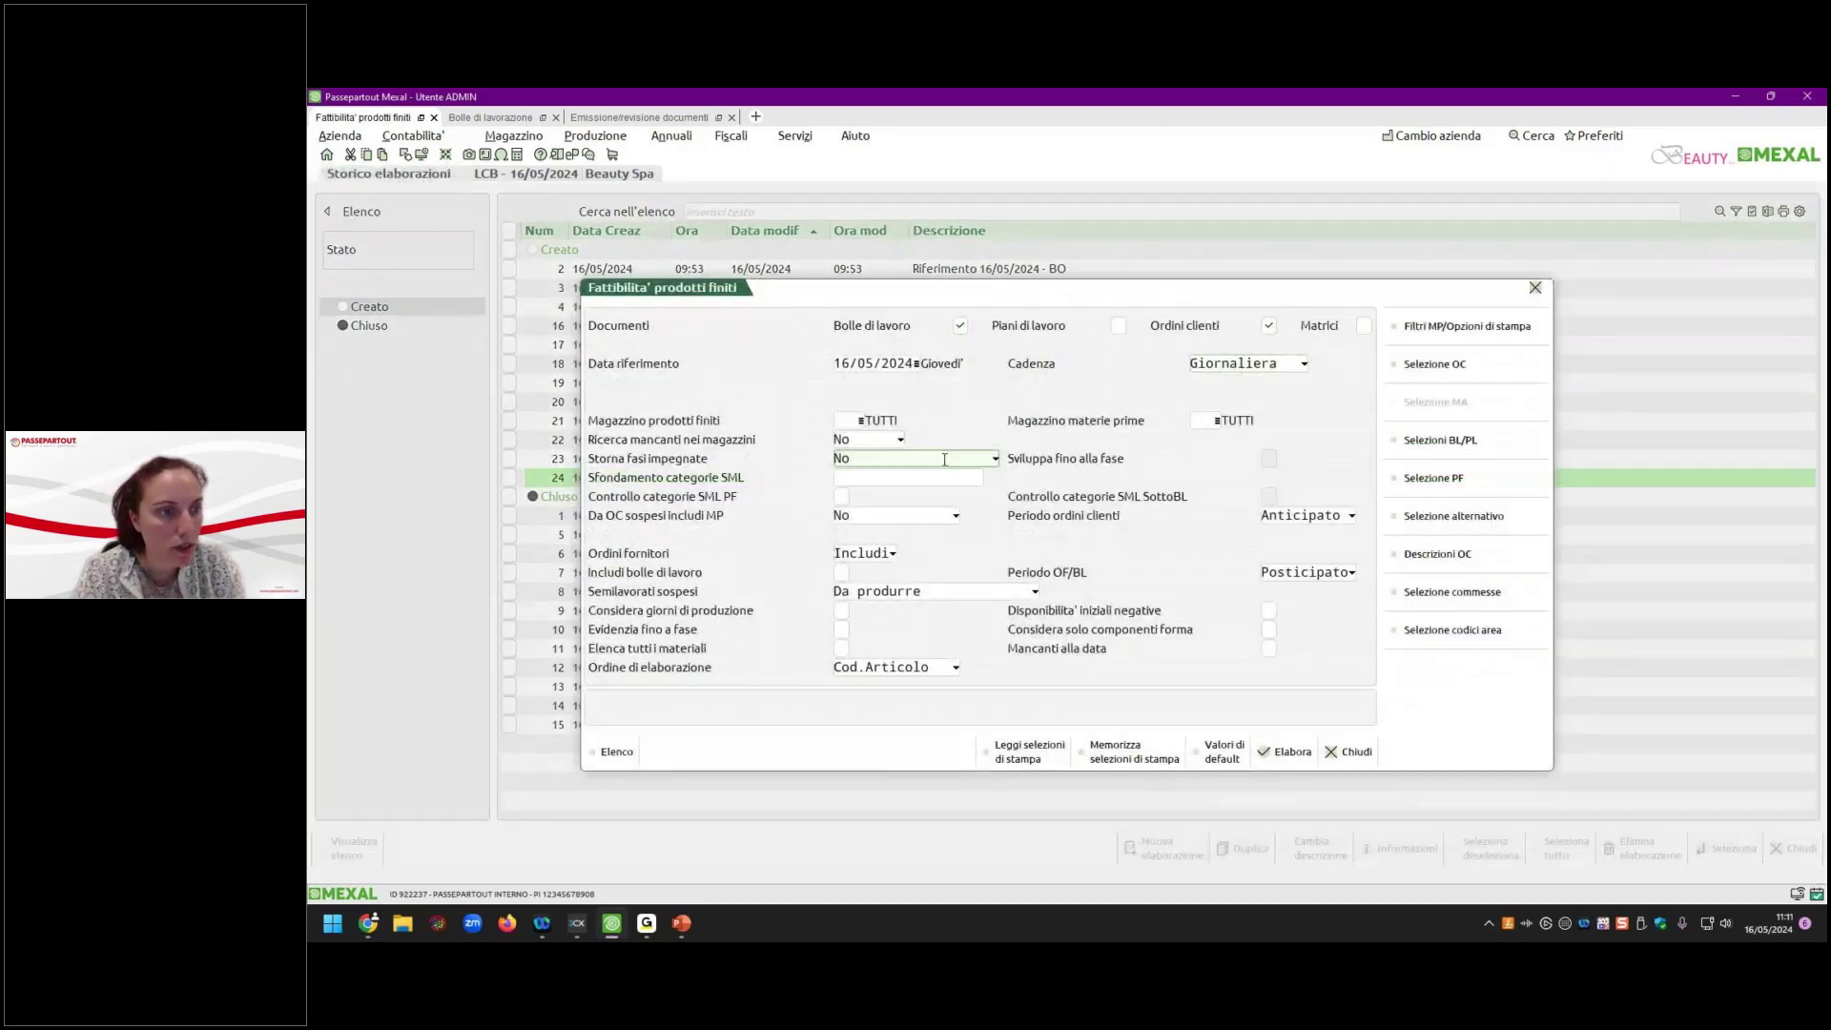
click(996, 460)
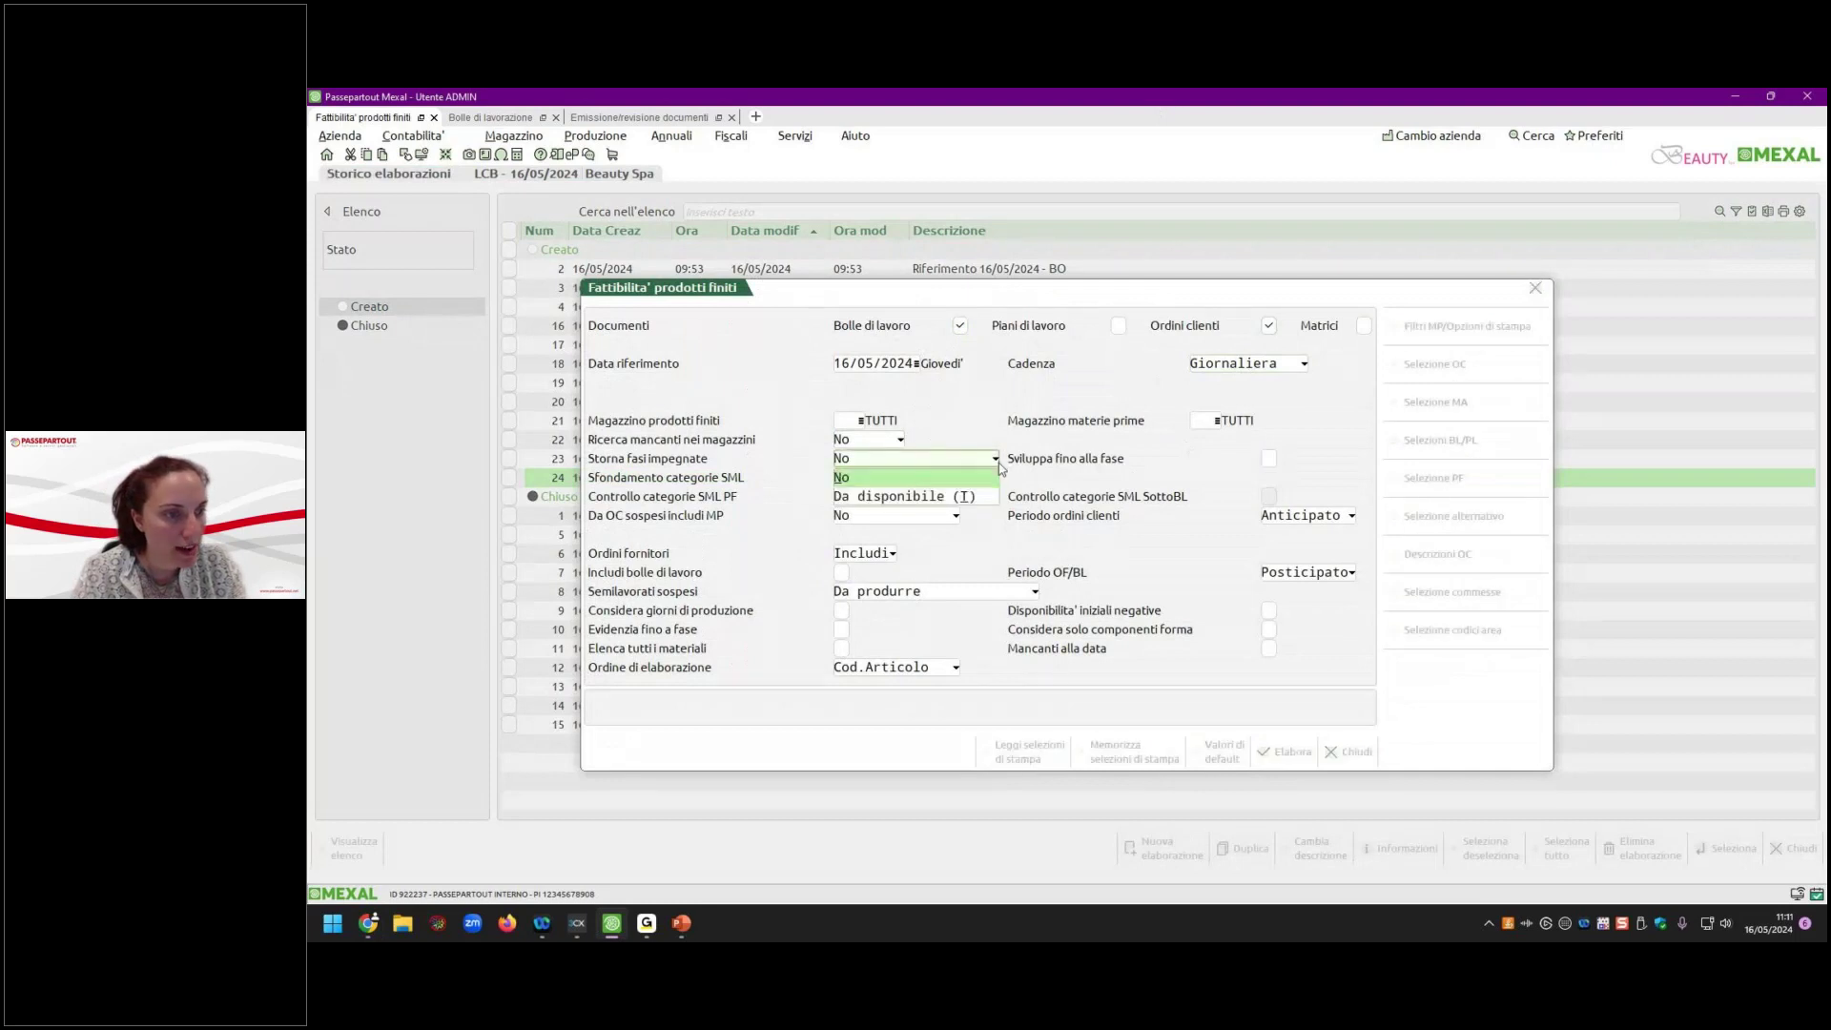
click(932, 496)
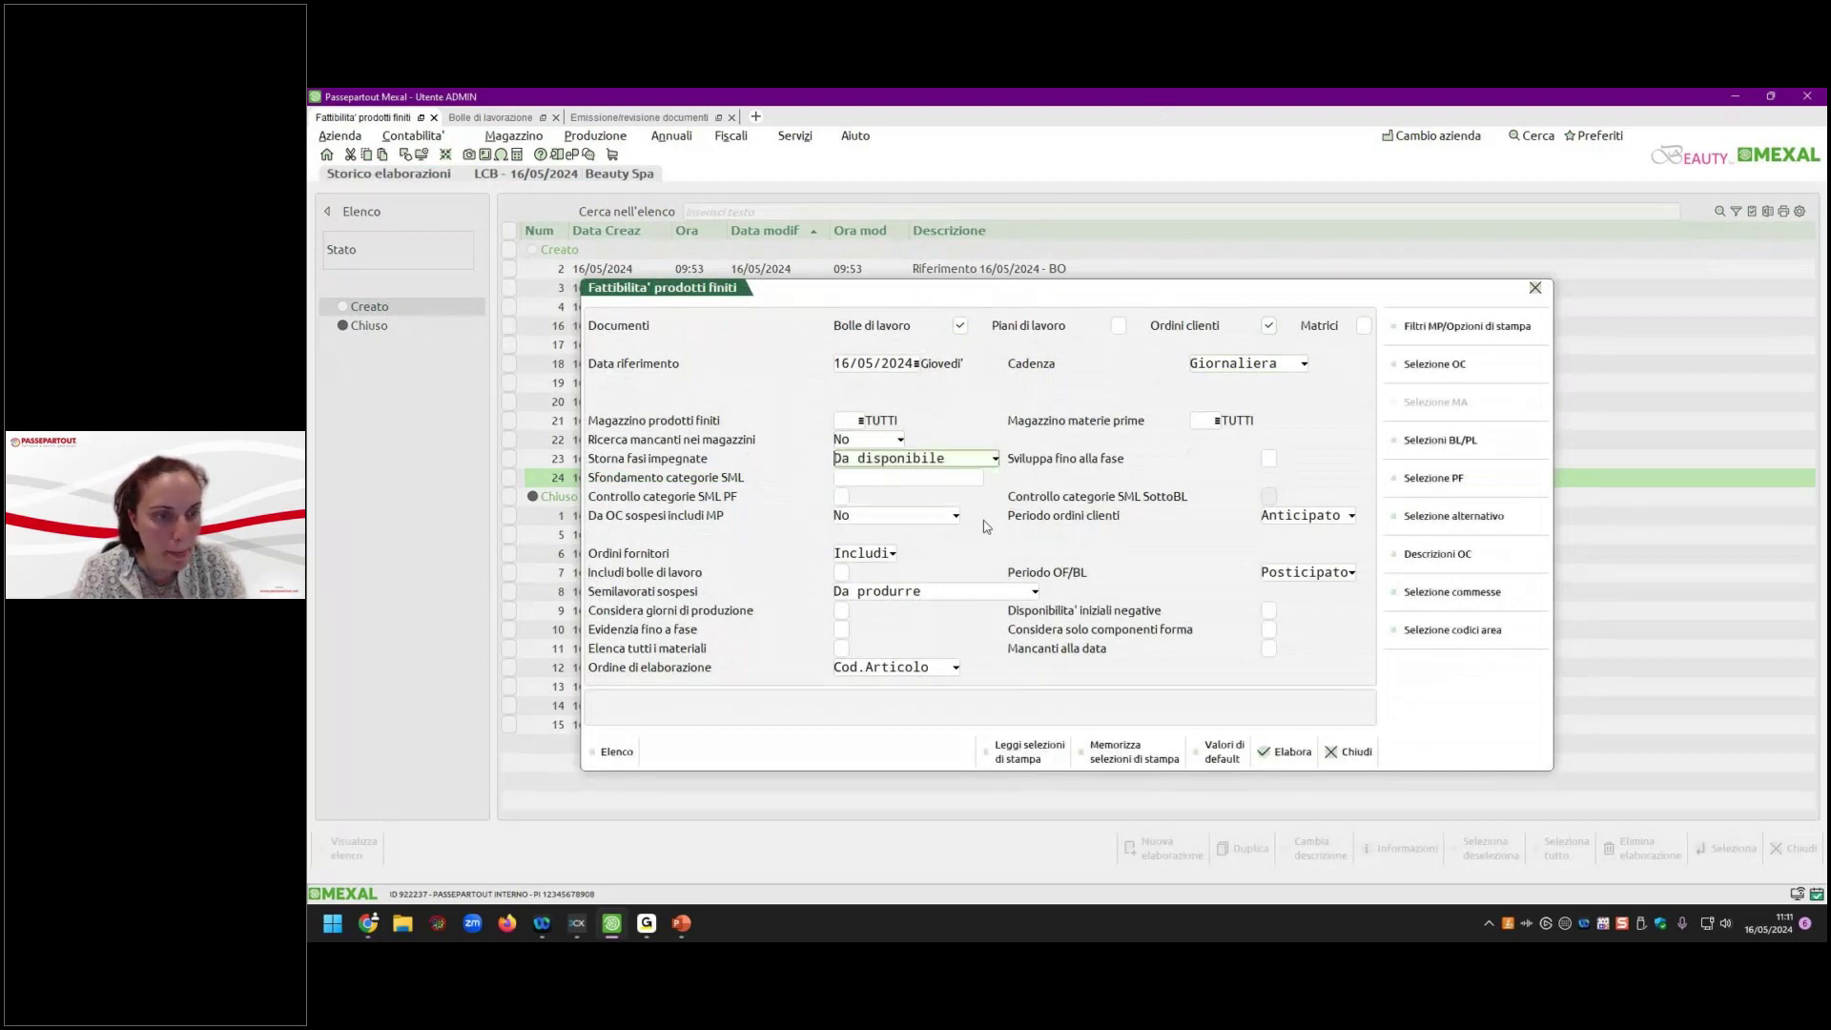
Enable "Elenca tutti i materiali", "Disponibilita' iniziali negative" and "Mancanti alla data" for the run.
click(840, 649)
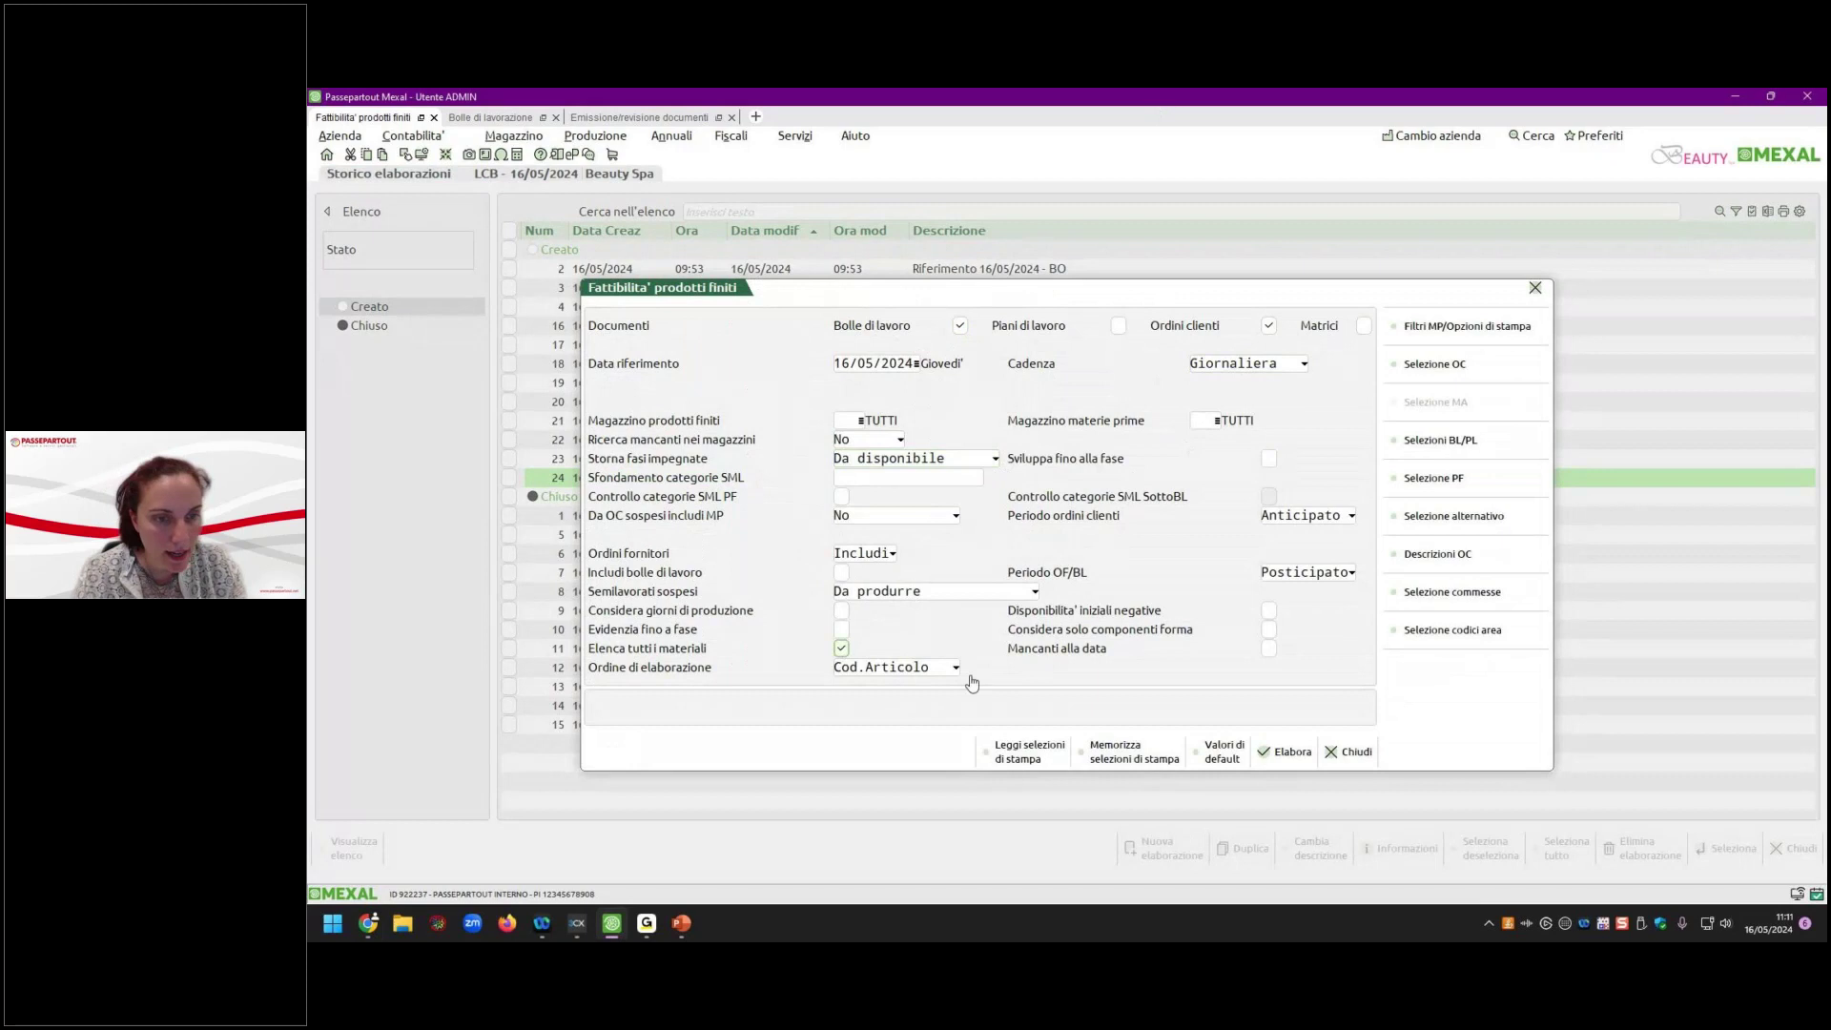
key(Tab)
key(space)
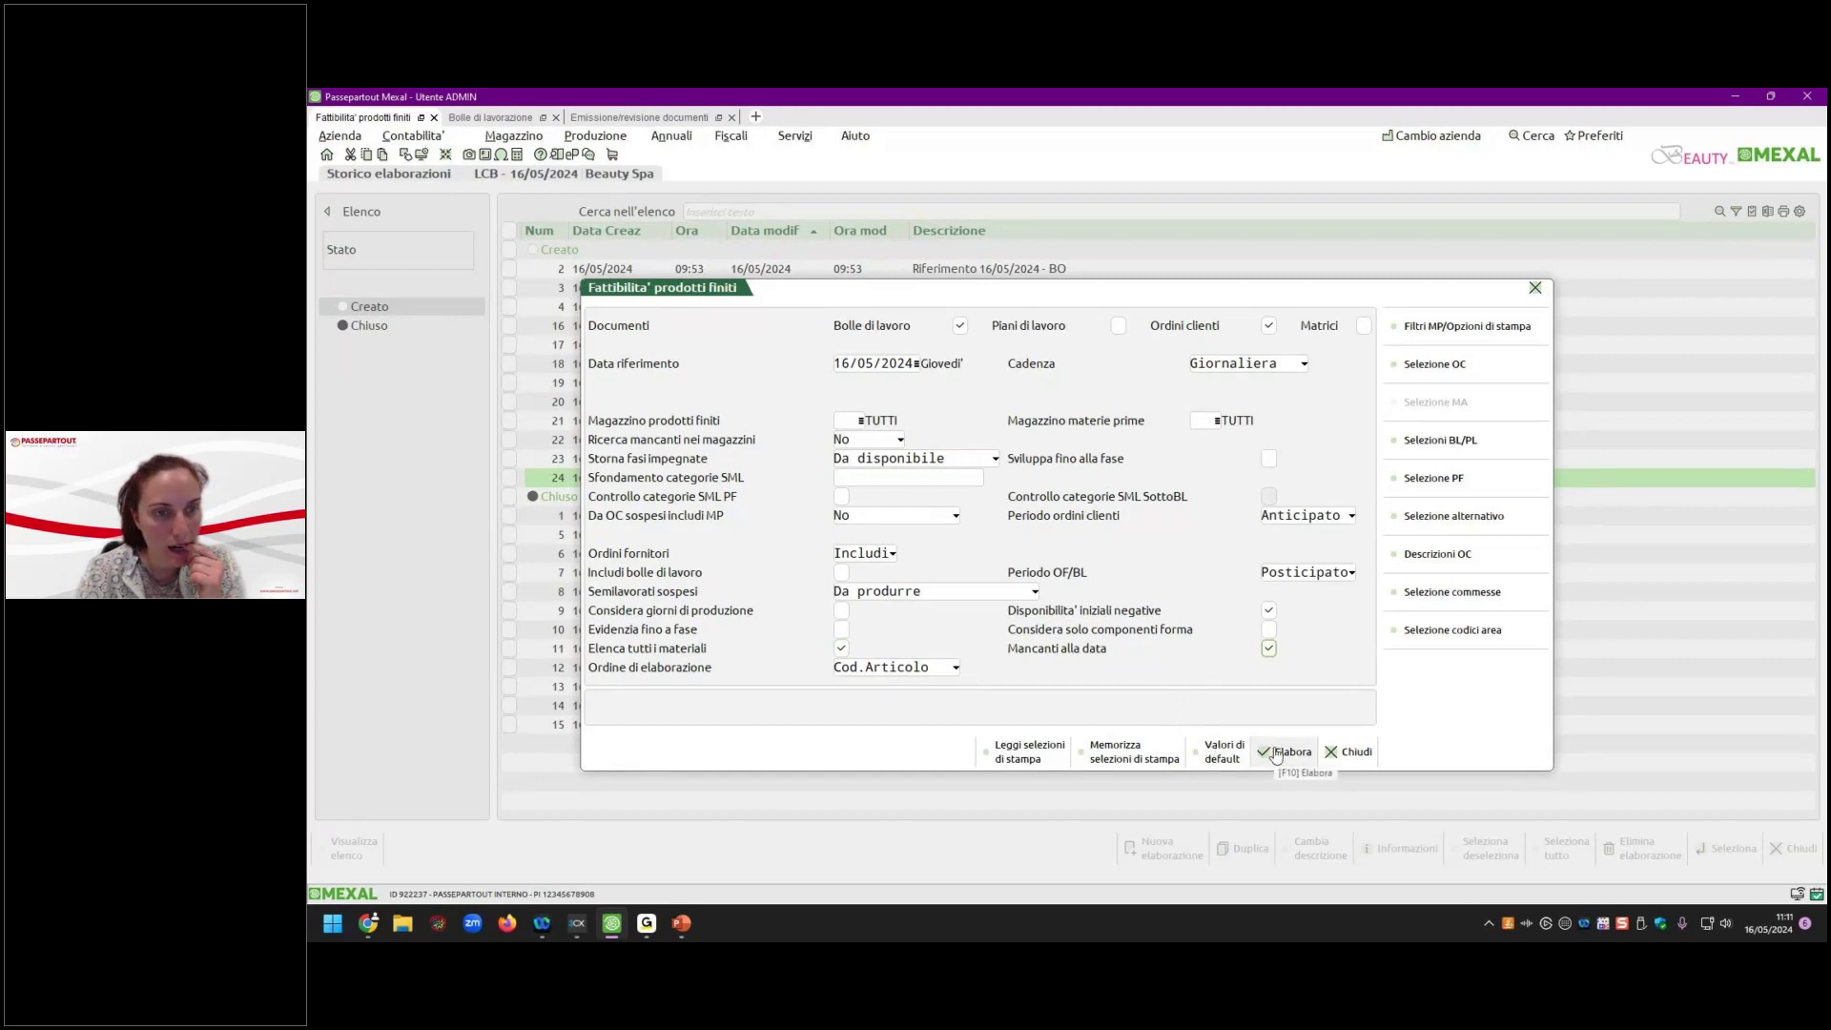
Confirm the customer-order selection with series 1, process the feasibility run, and close its results.
click(1435, 364)
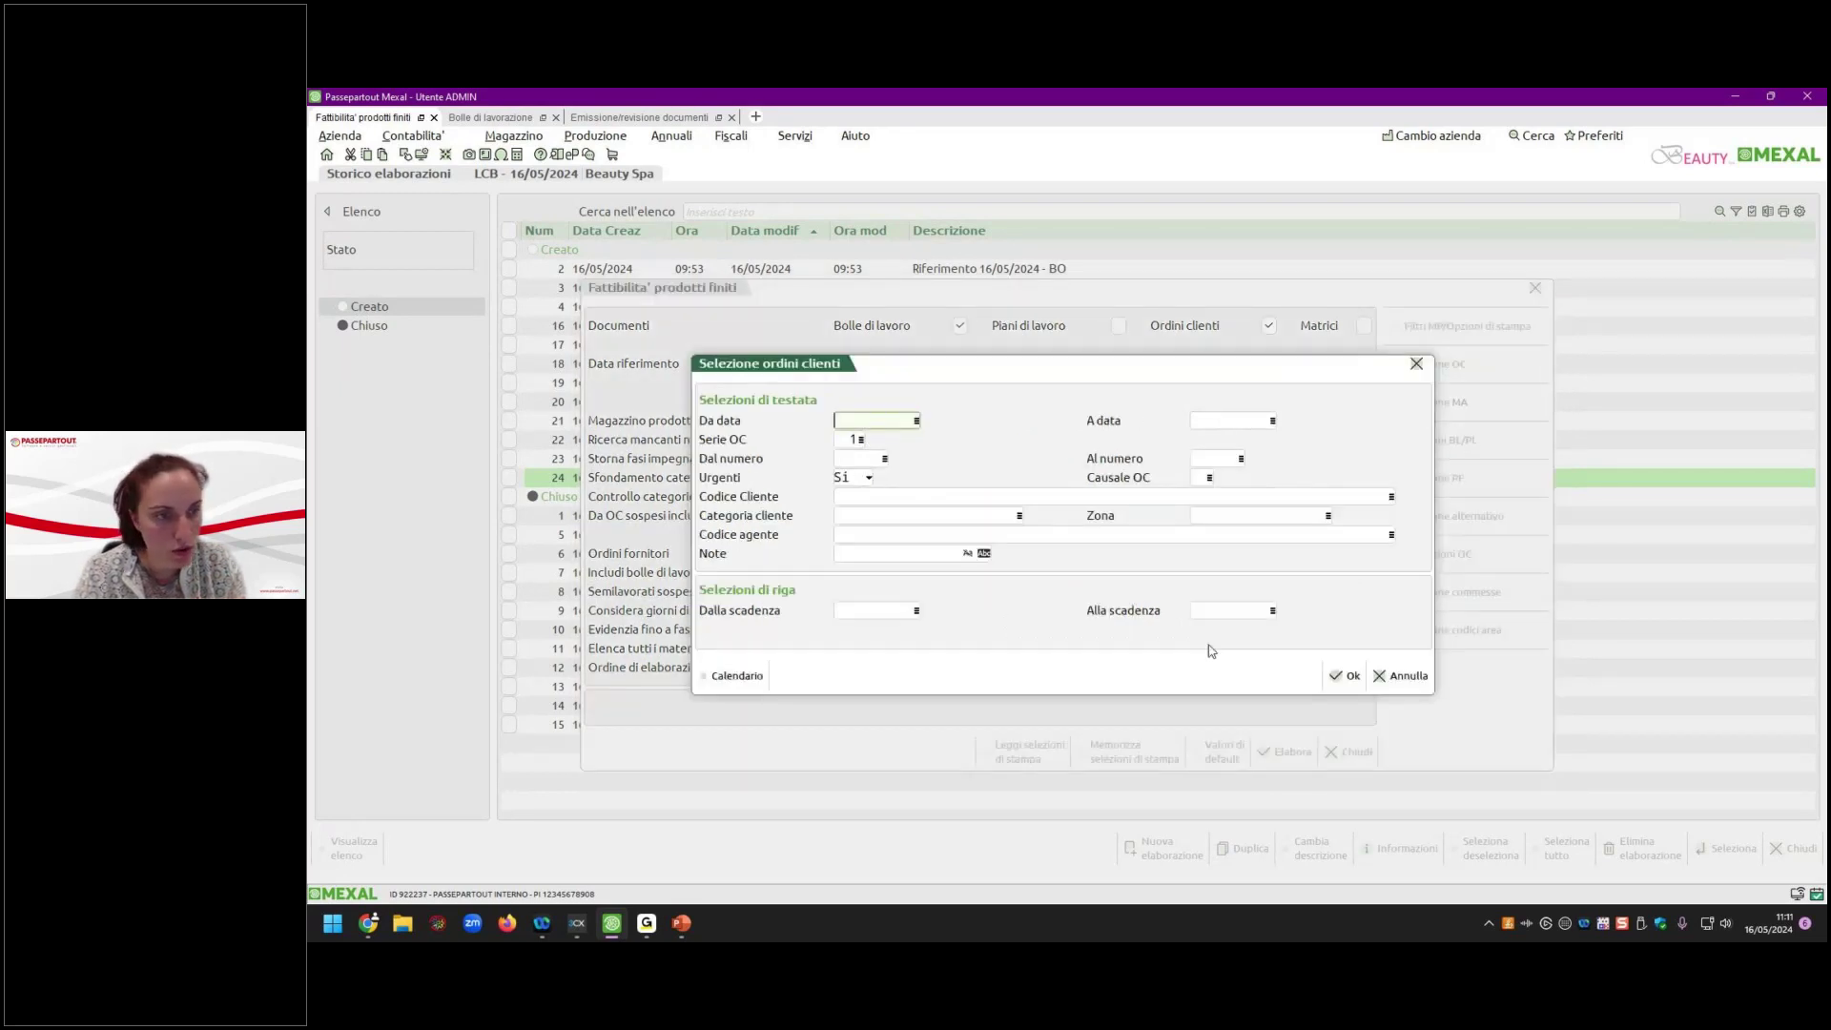
click(1340, 678)
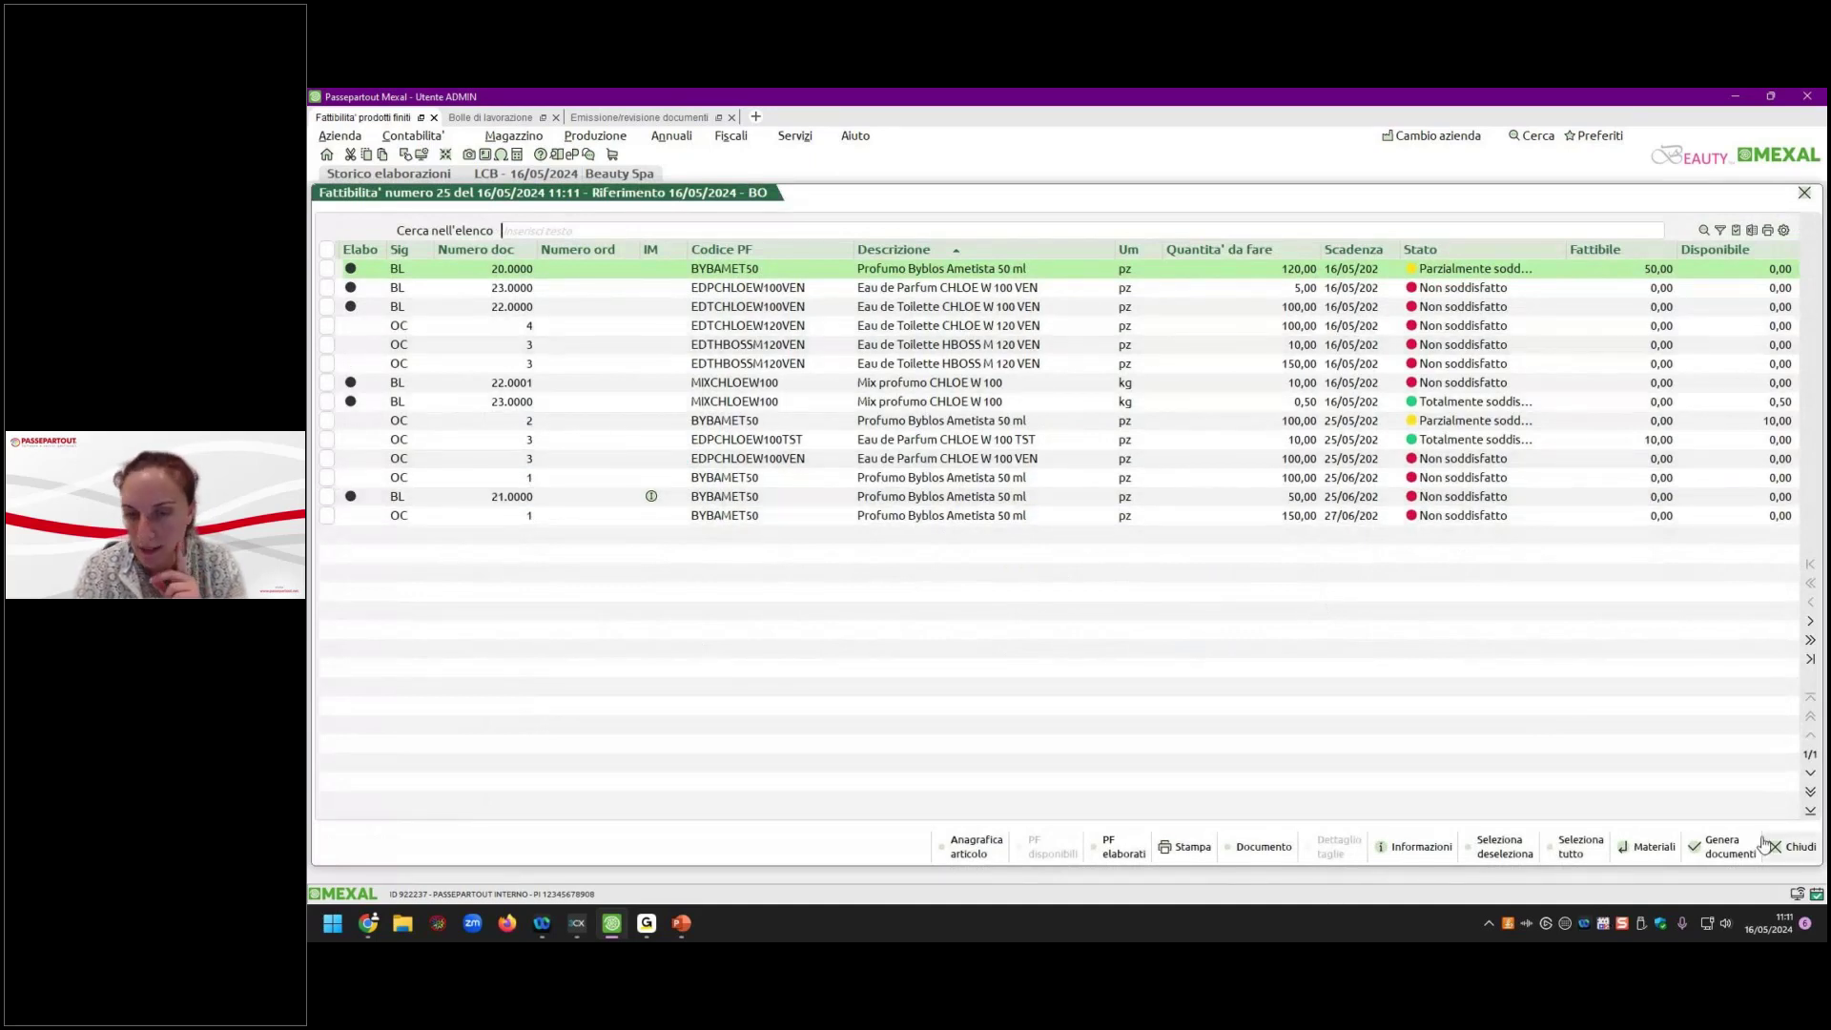
click(1796, 847)
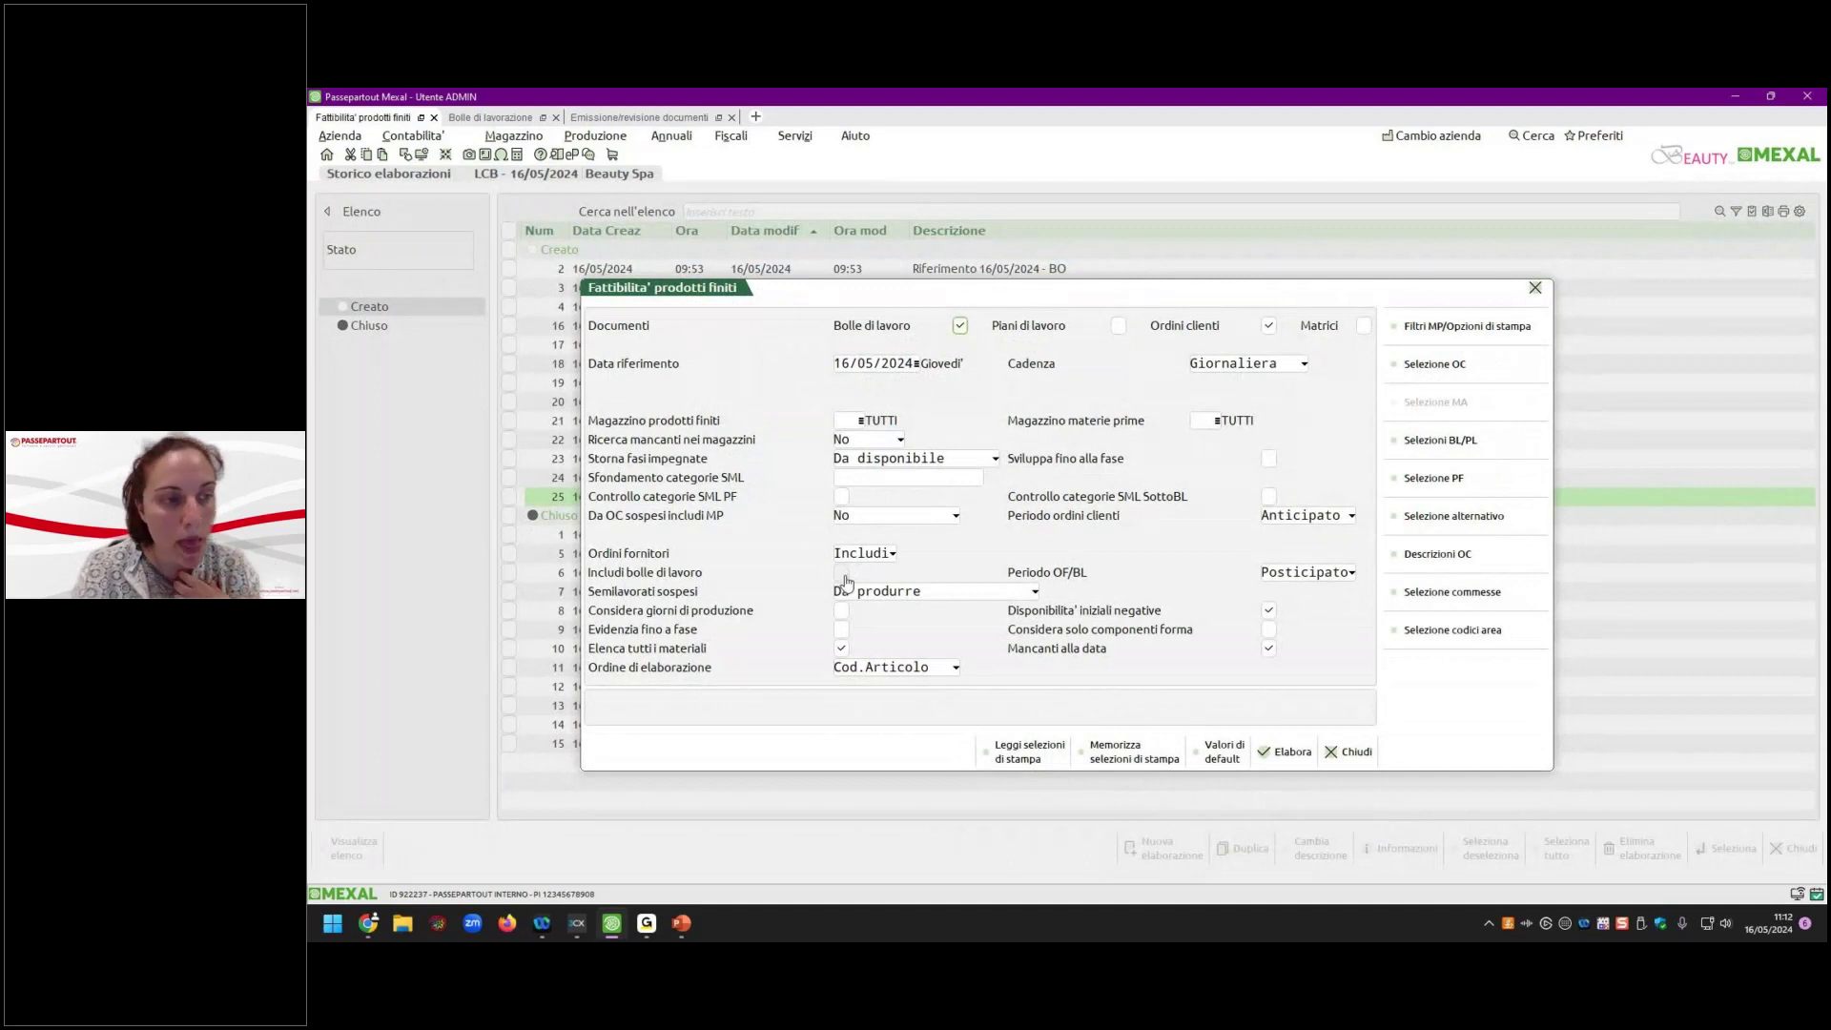
Enable "Includi bolle di lavoro" and process another feasibility run with the description "Riferimento 16/05/2024 - BO".
click(842, 573)
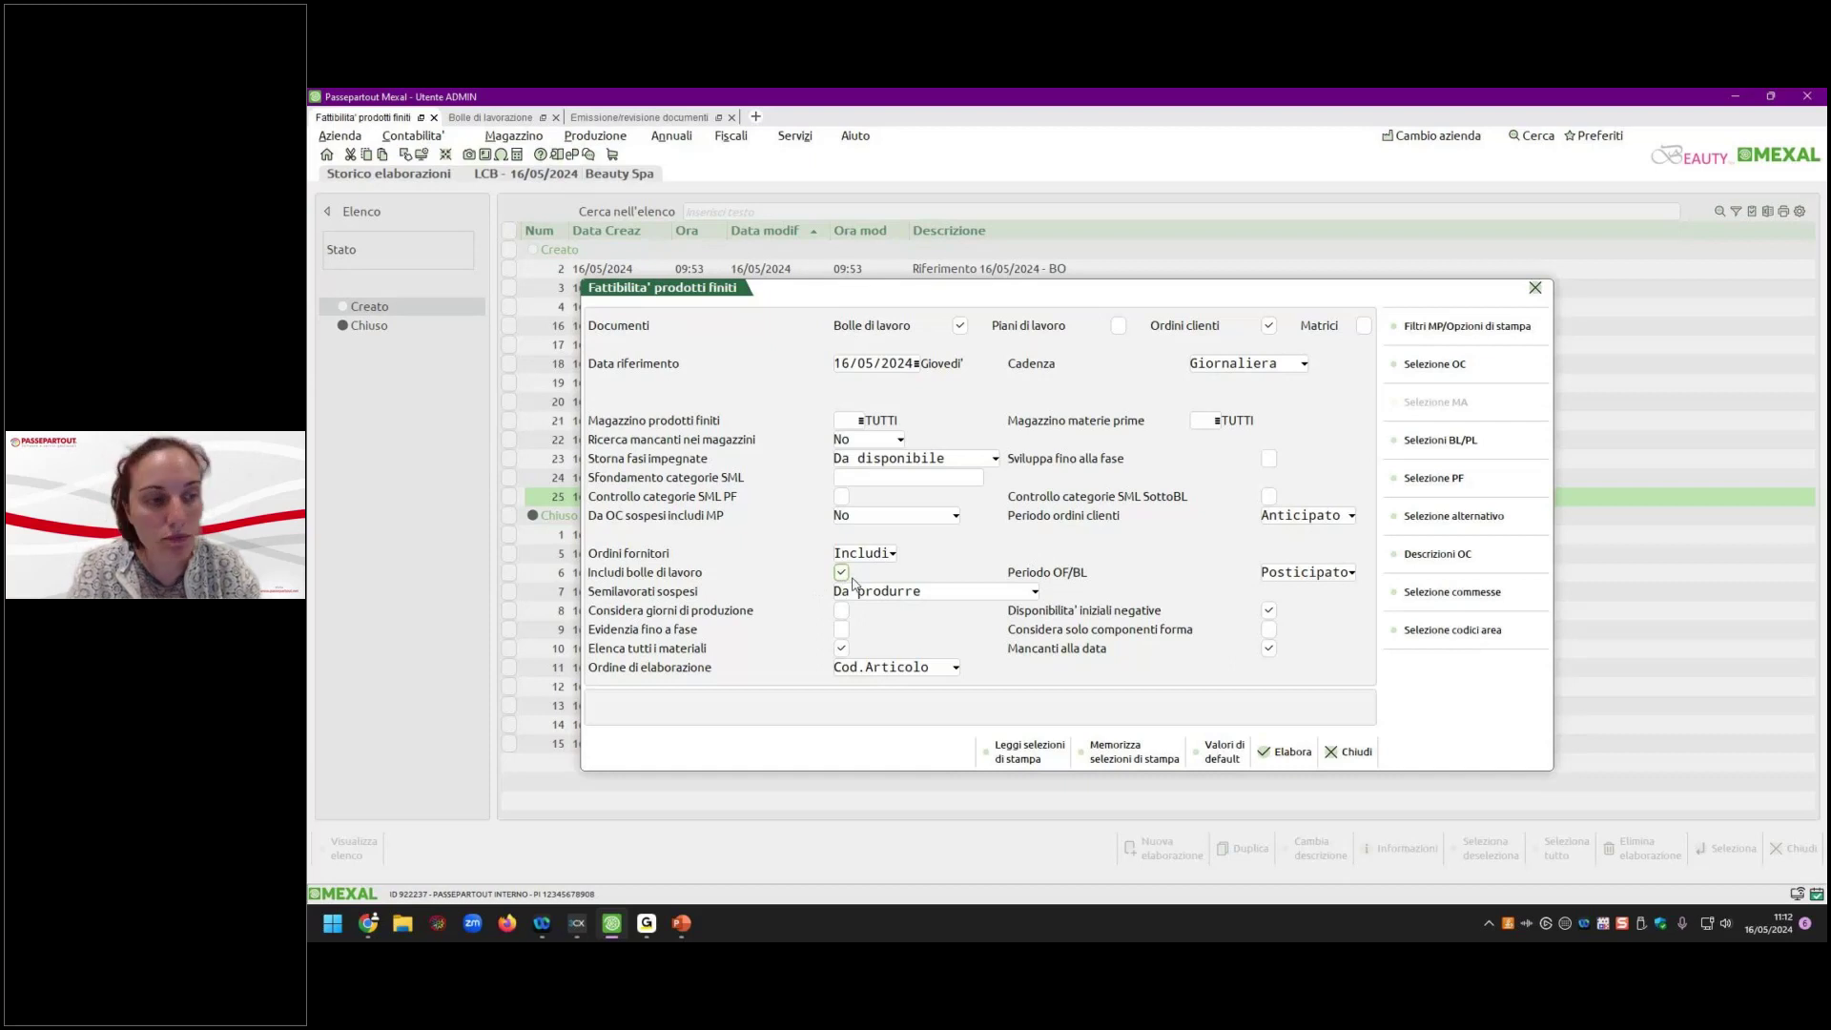
click(1287, 751)
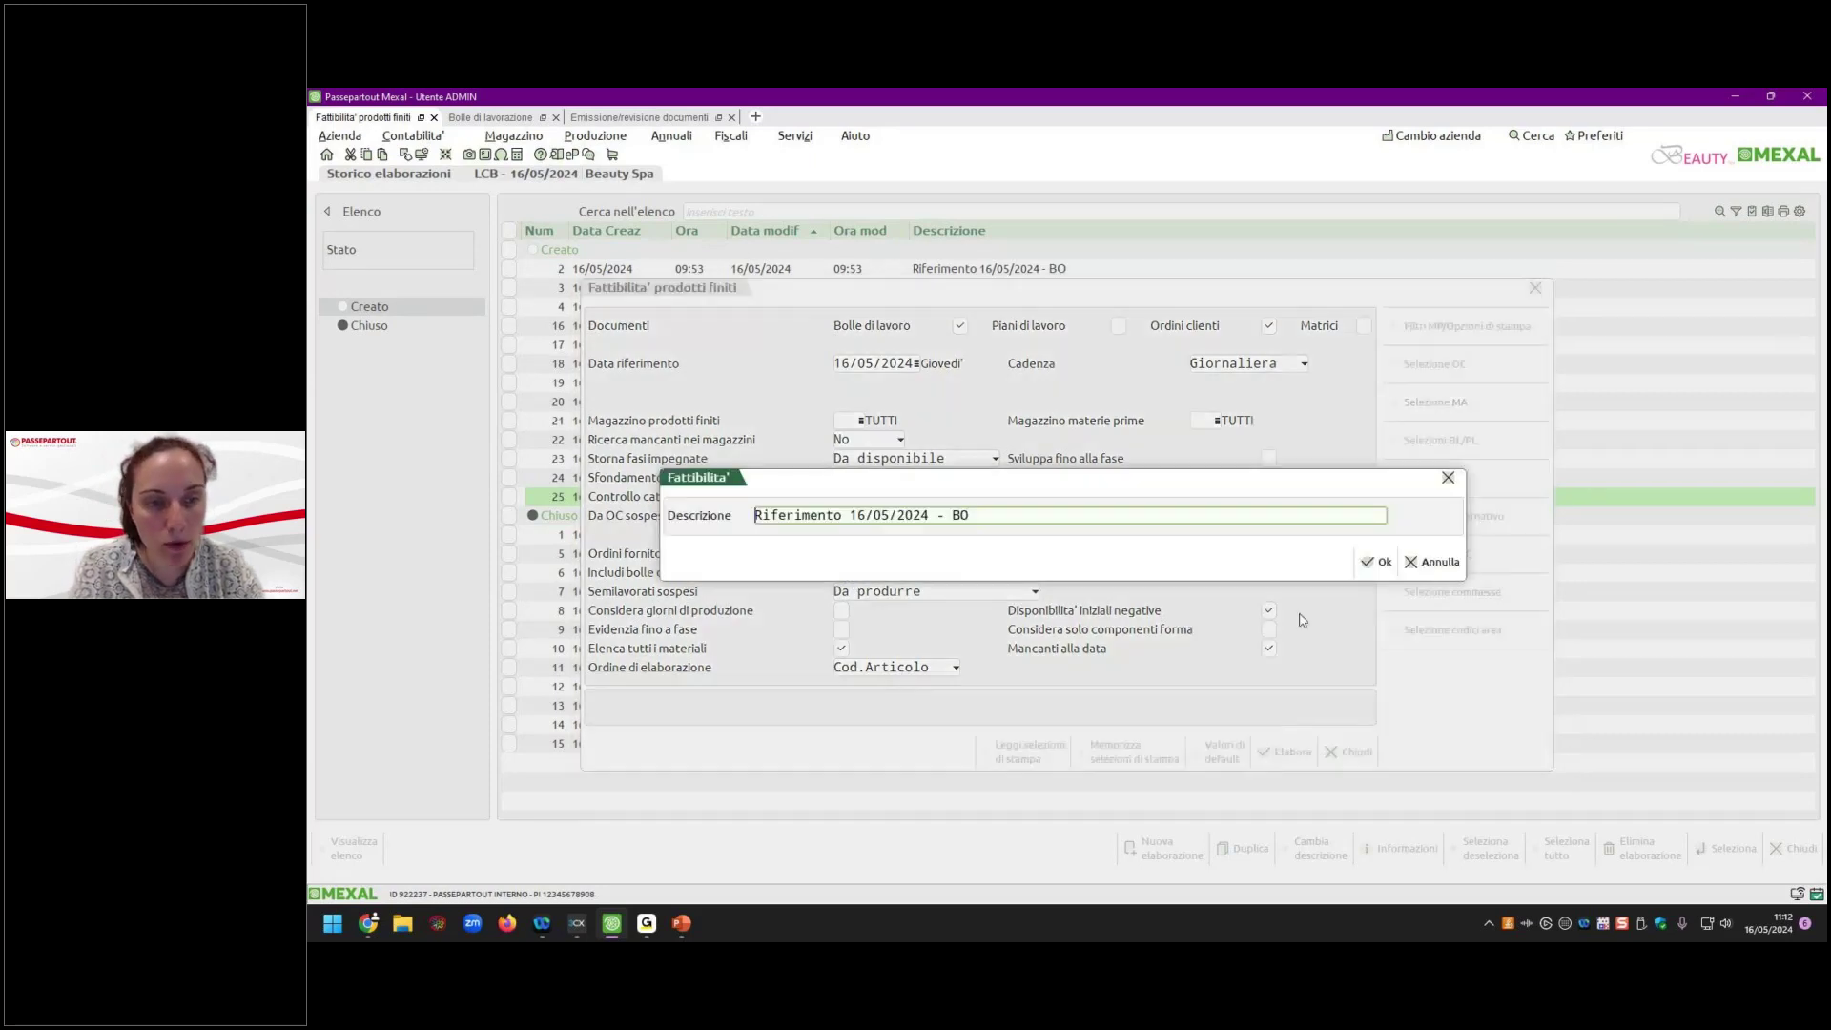
click(1376, 562)
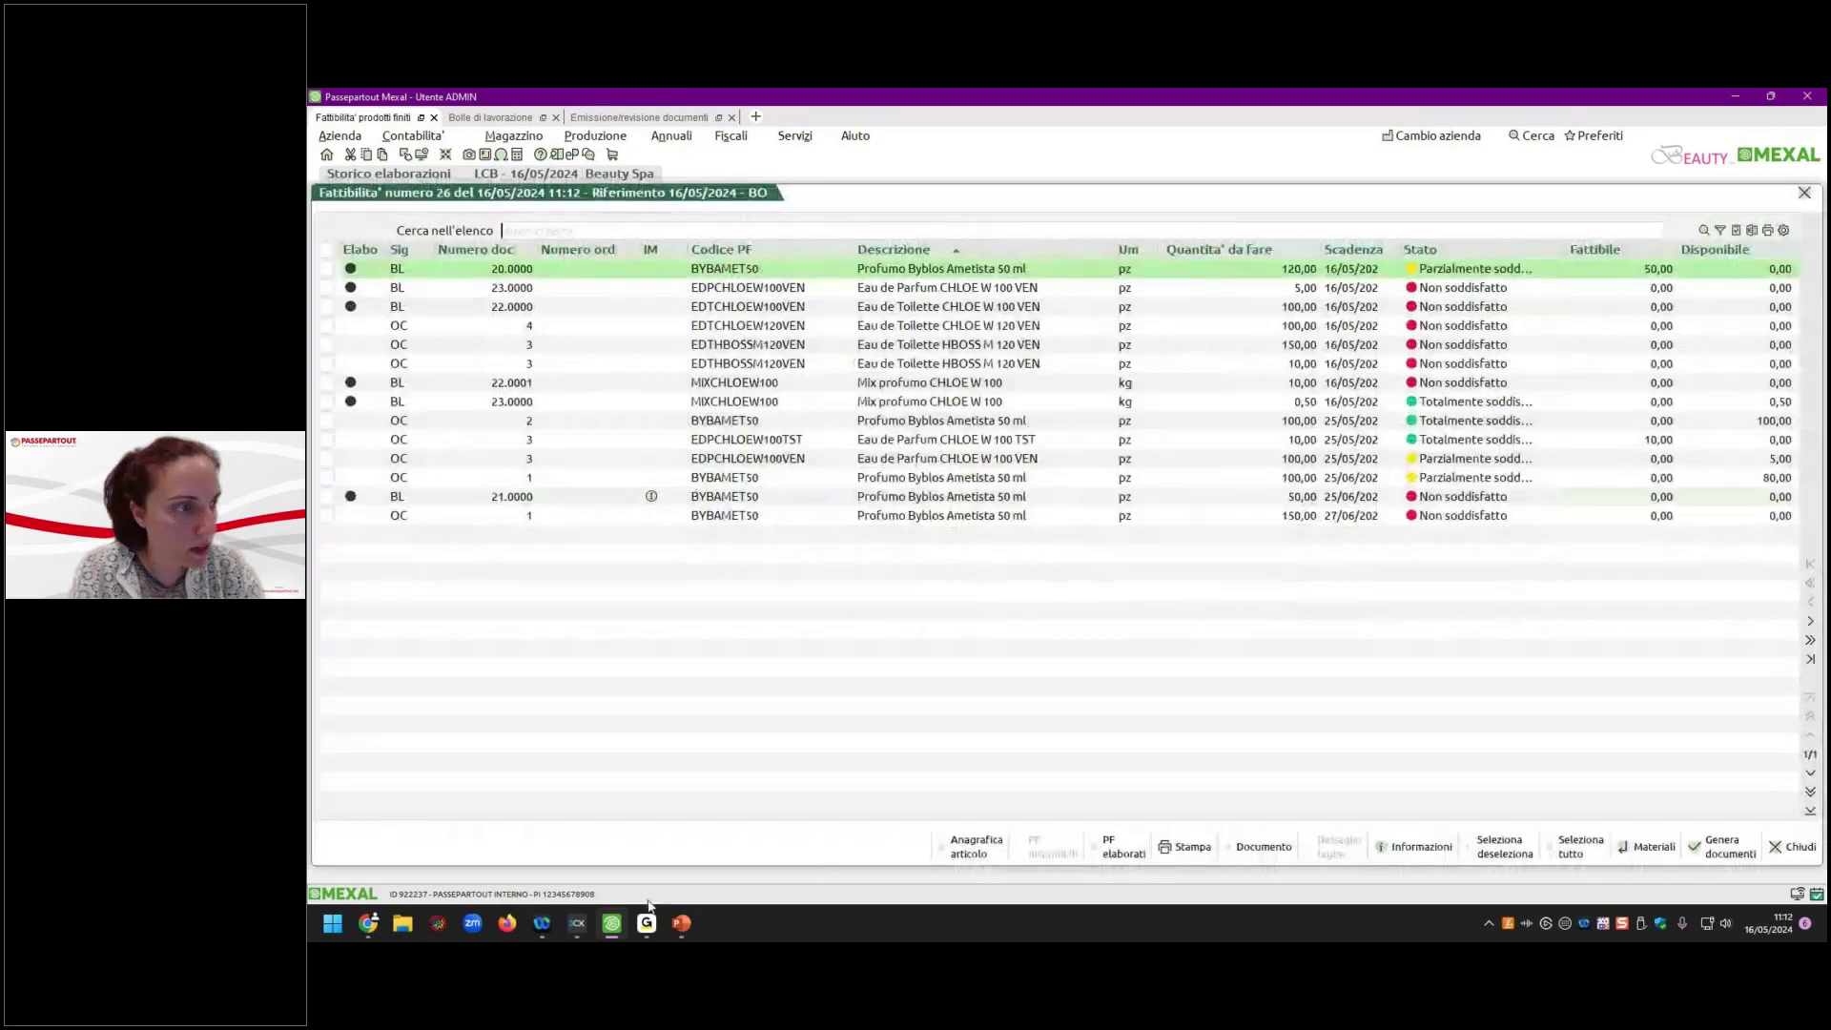
Examine the available finished product behind the customer-order line for EDPCHLOEW100VEN.
key(Down)
key(Down)
key(Down)
key(Down)
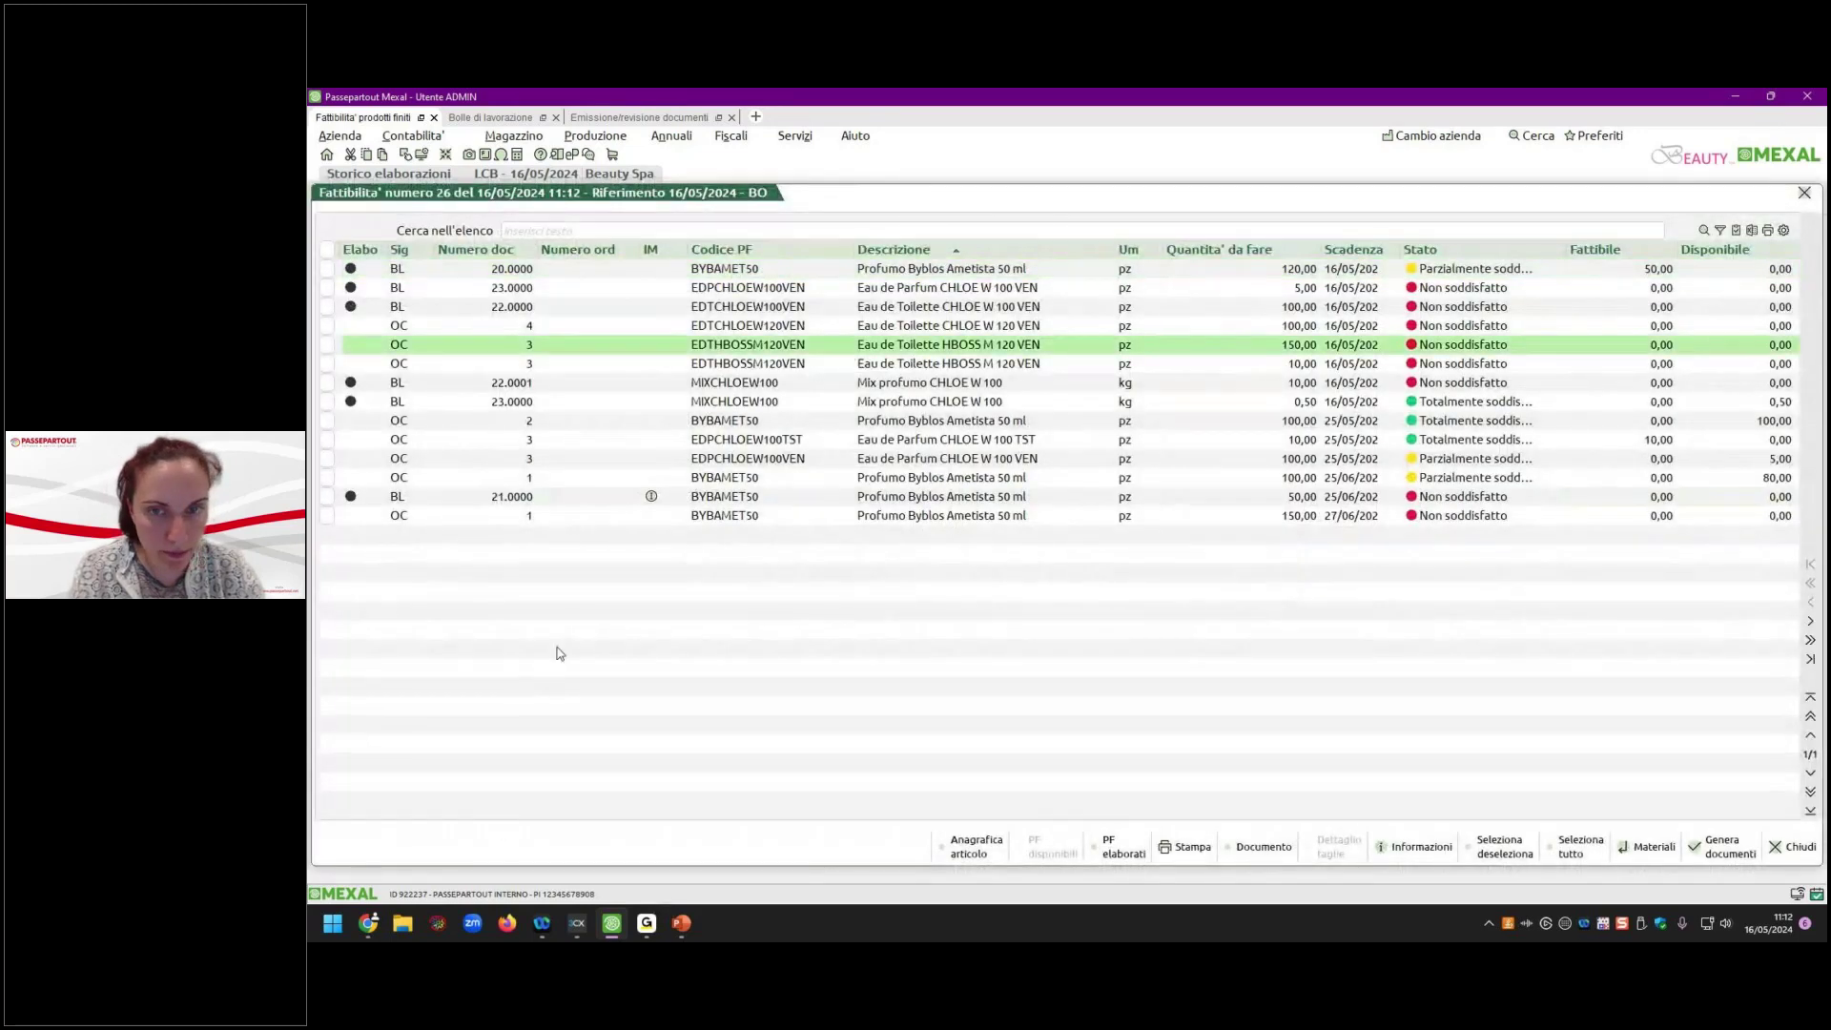
key(Down)
key(Down)
key(Down)
key(Down)
key(Down)
key(Down)
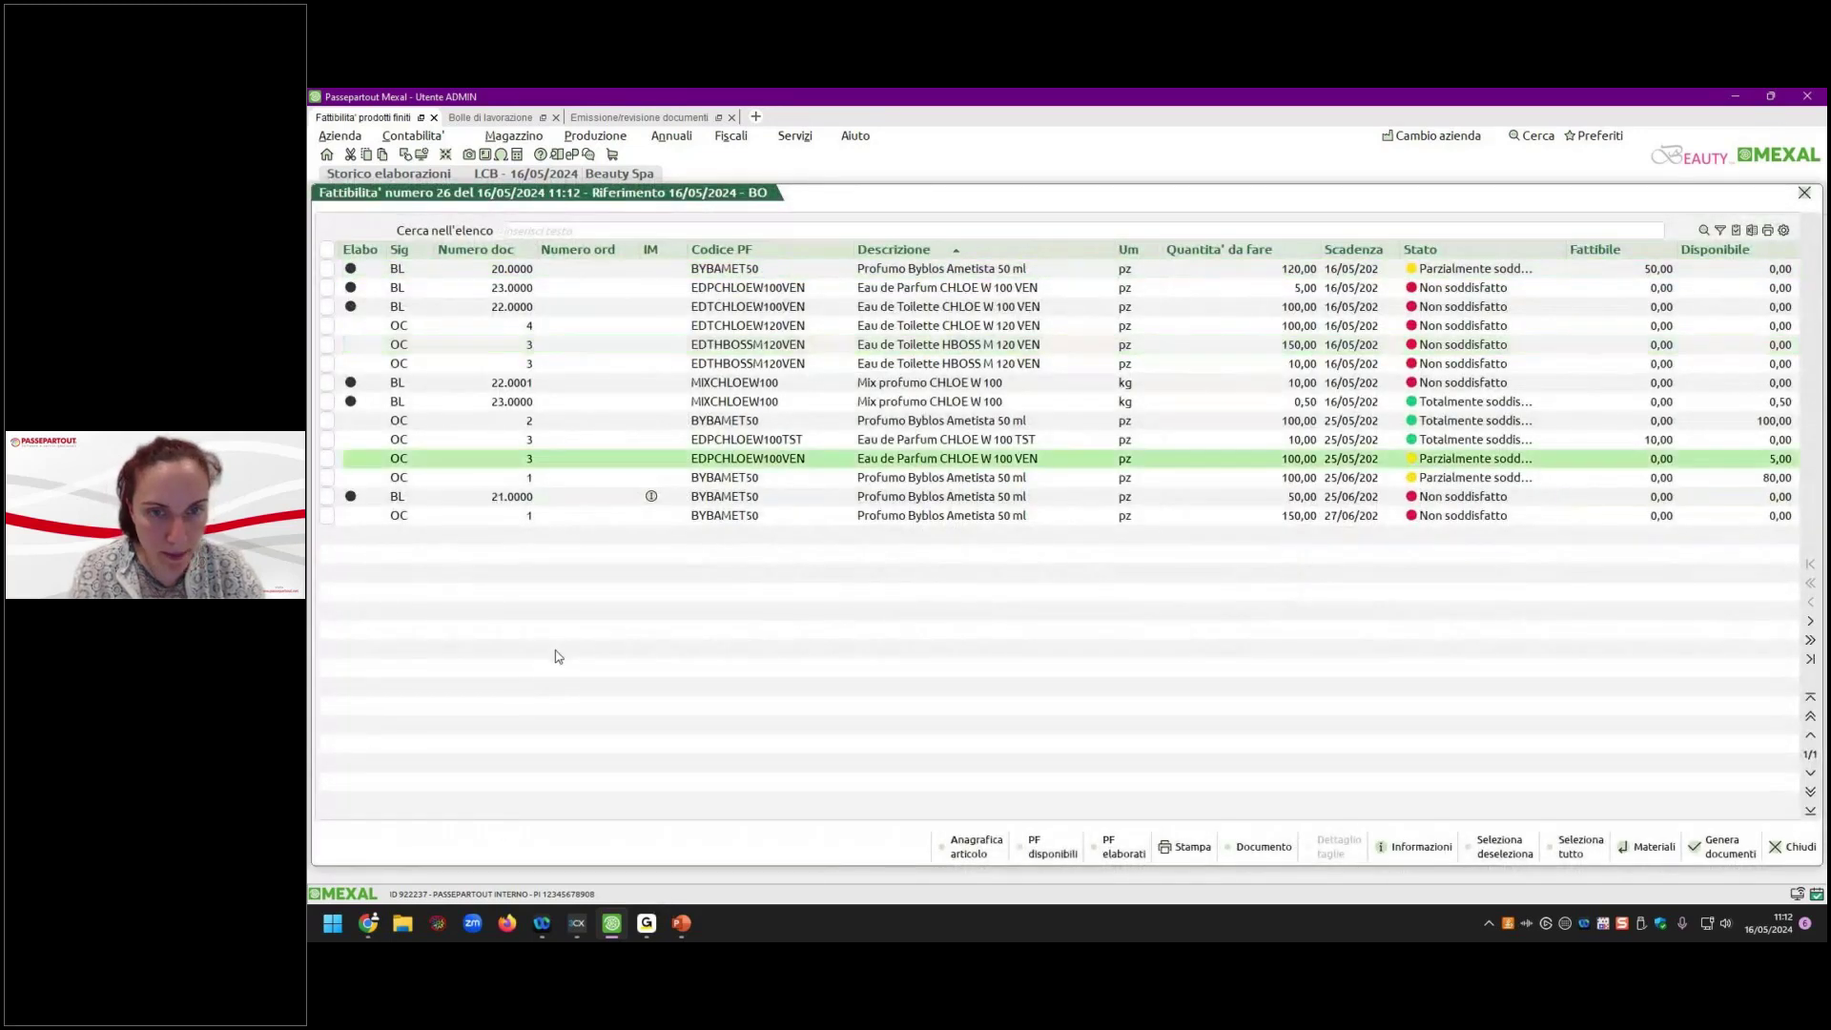
click(1048, 852)
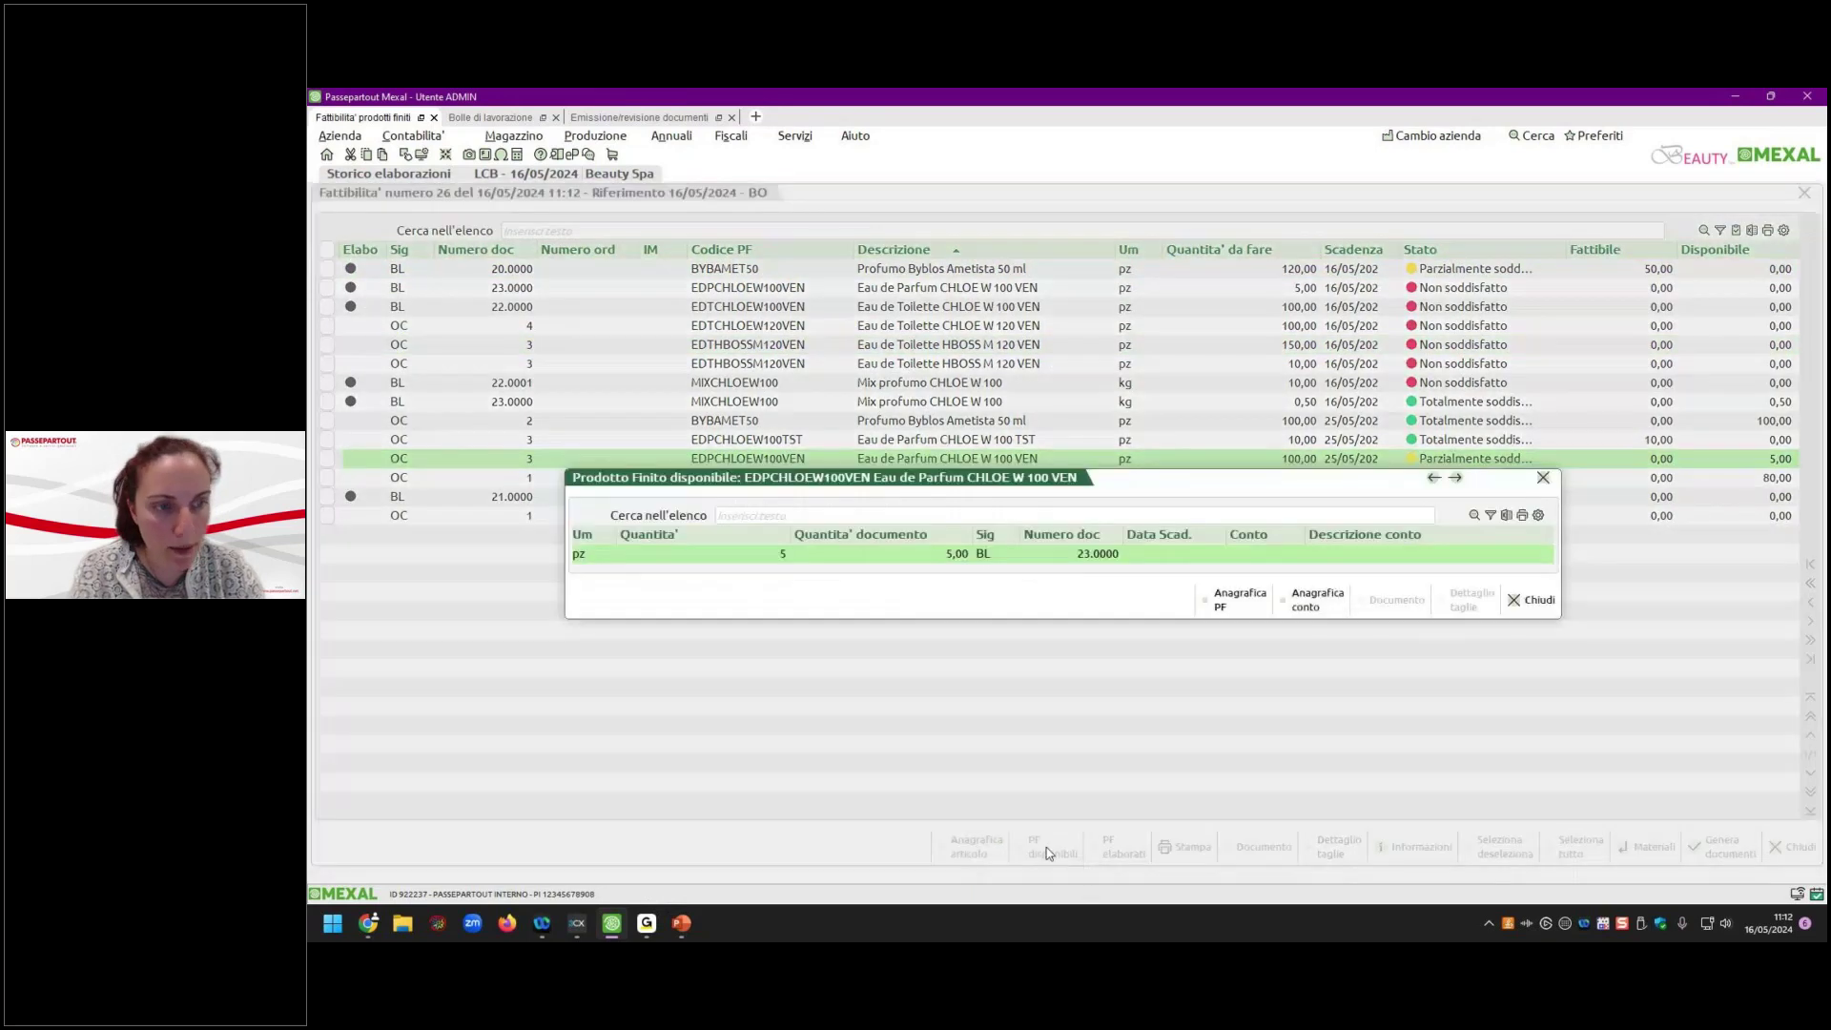
click(1555, 609)
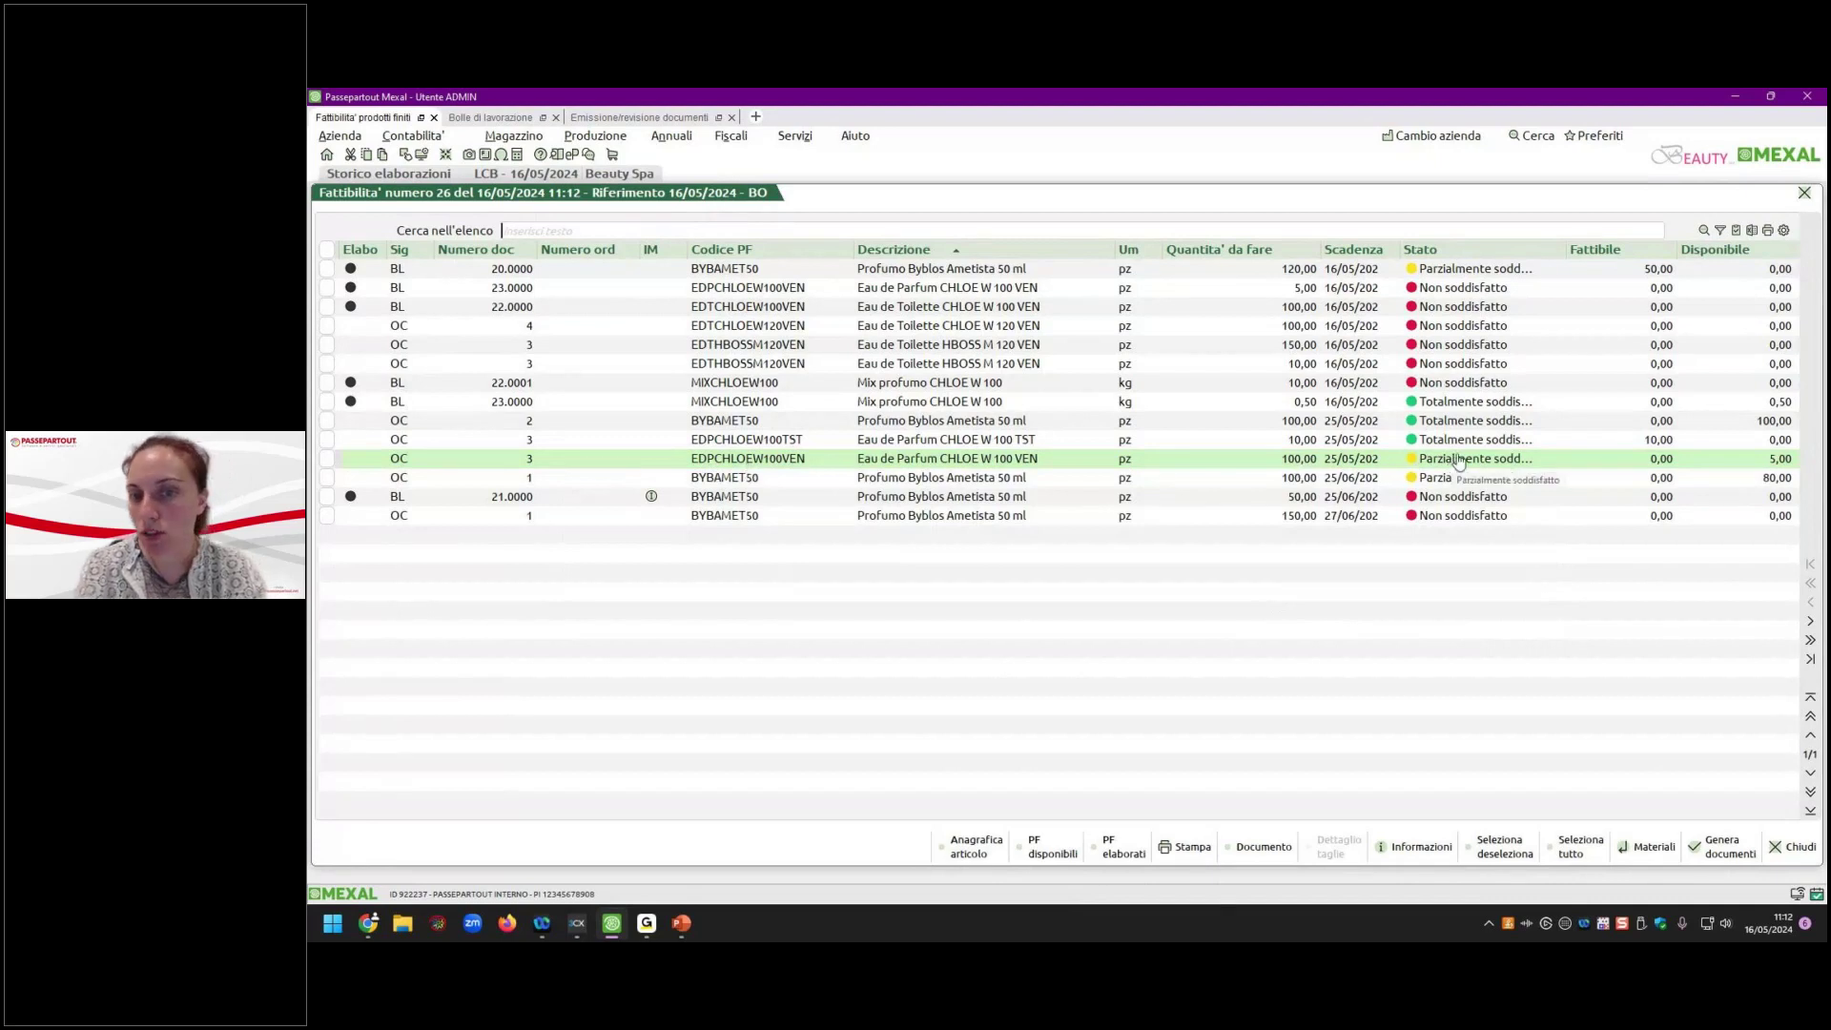
double_click(1776, 461)
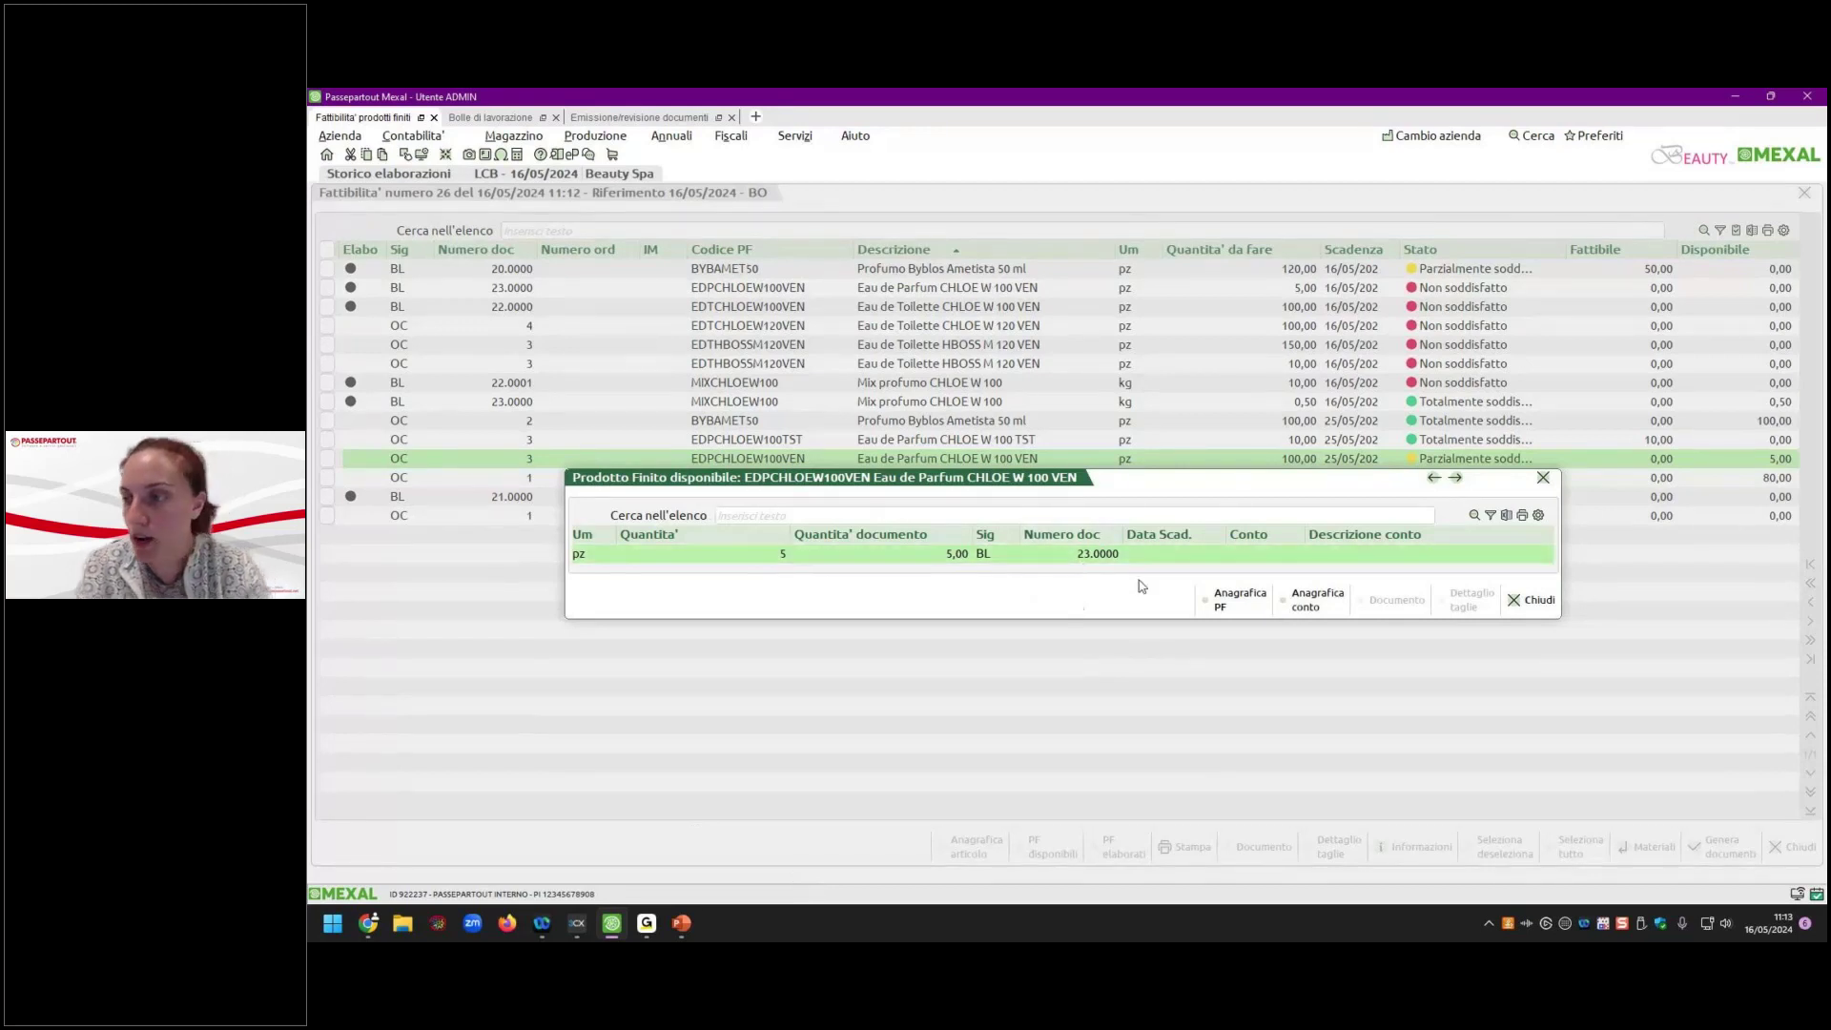
Check the existing Eau de Parfum work order's EDPCHLOEW100VEN line and return to the feasibility results.
click(497, 117)
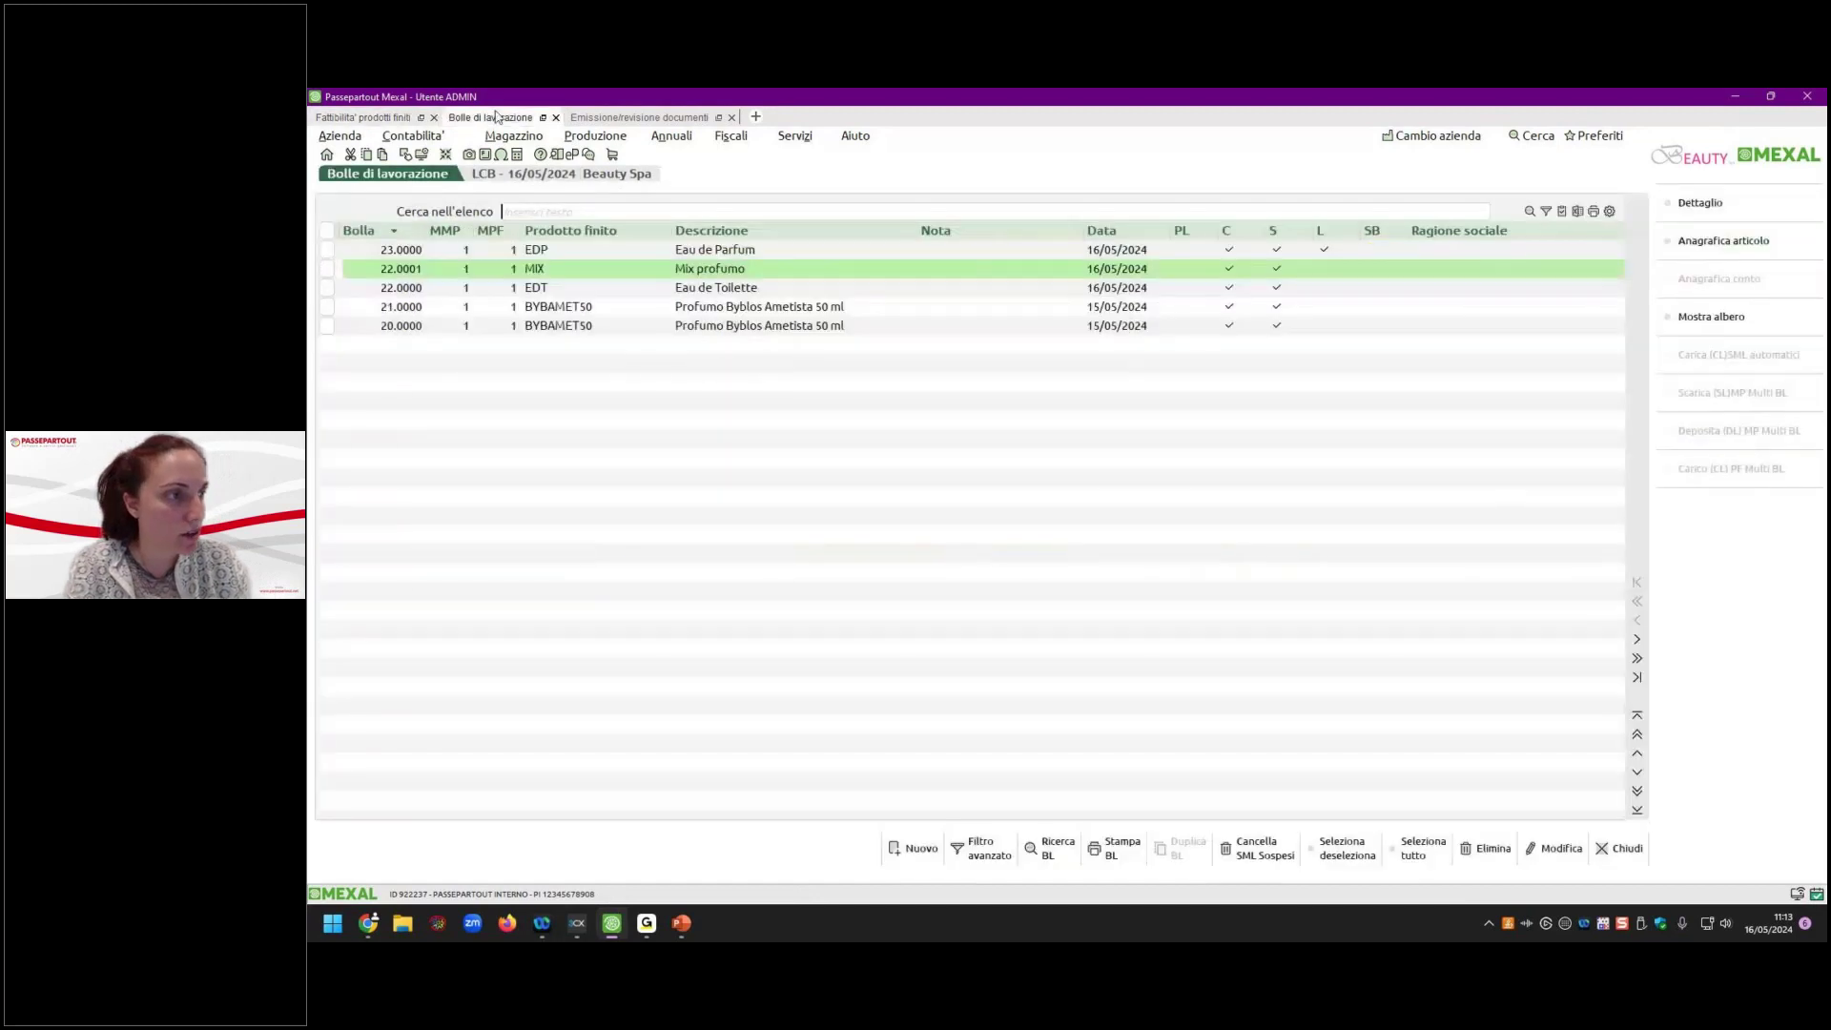
key(Up)
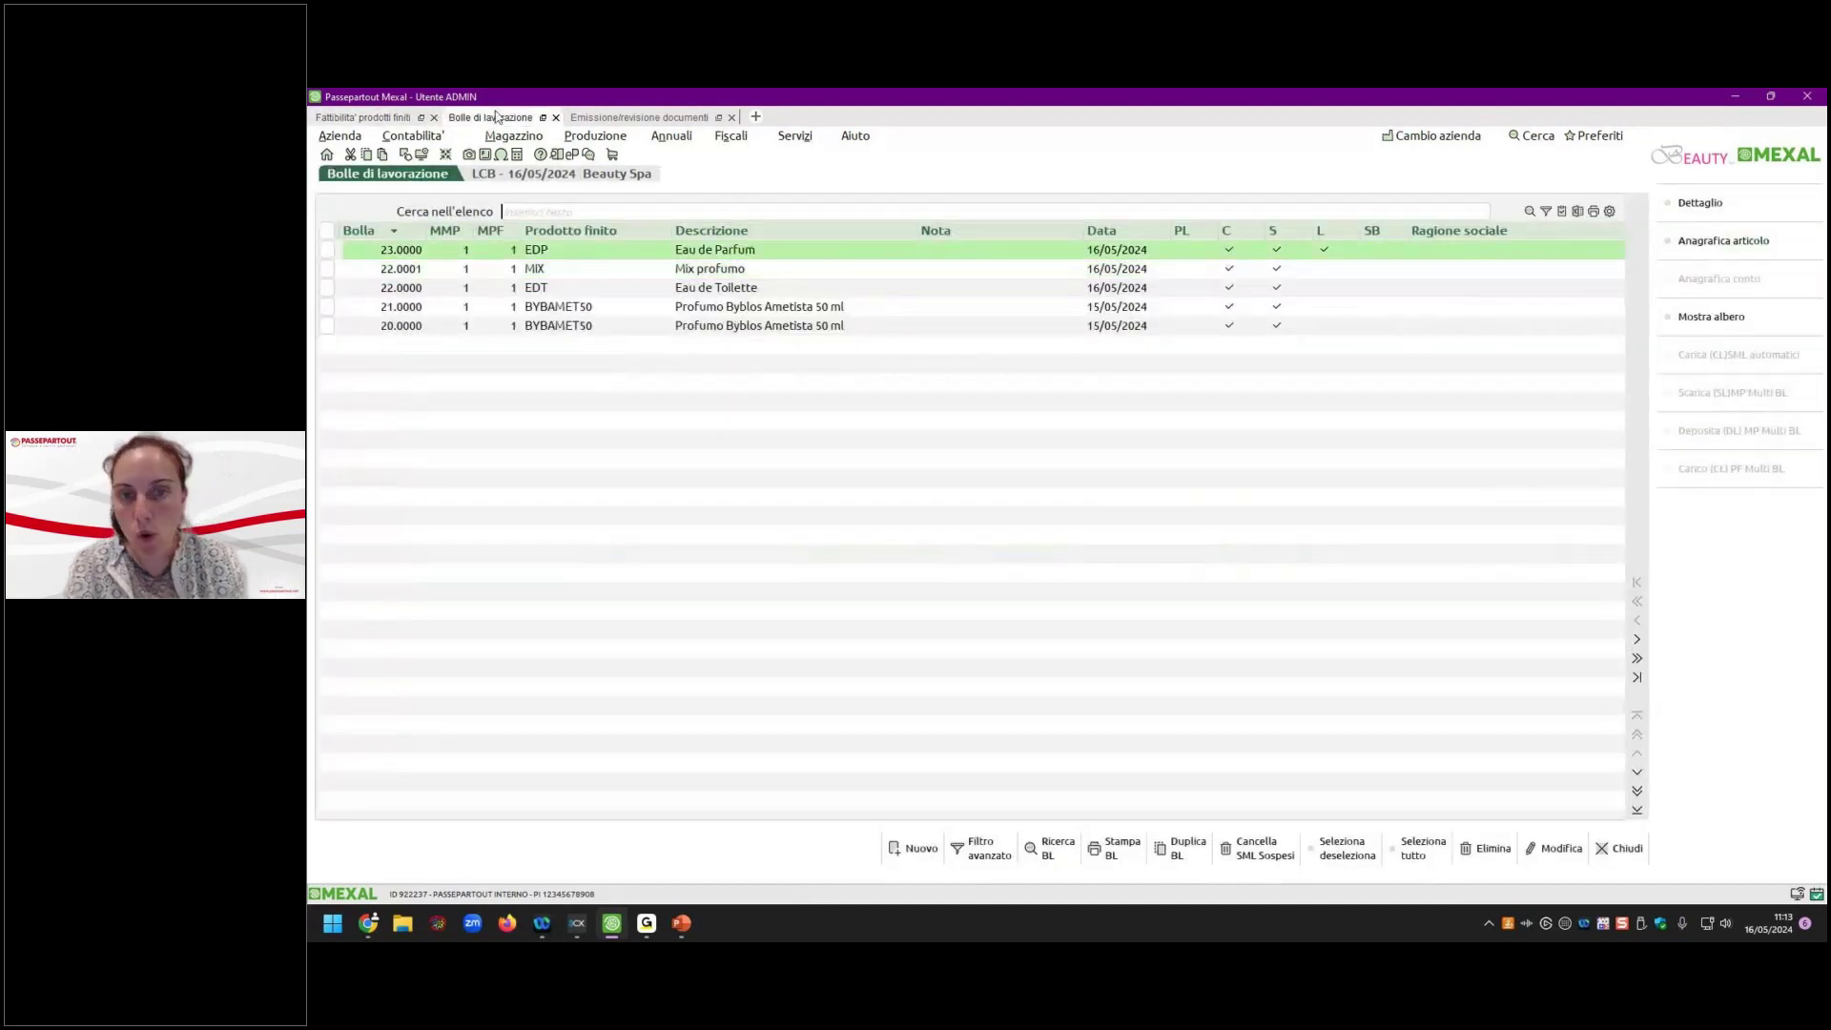
key(Return)
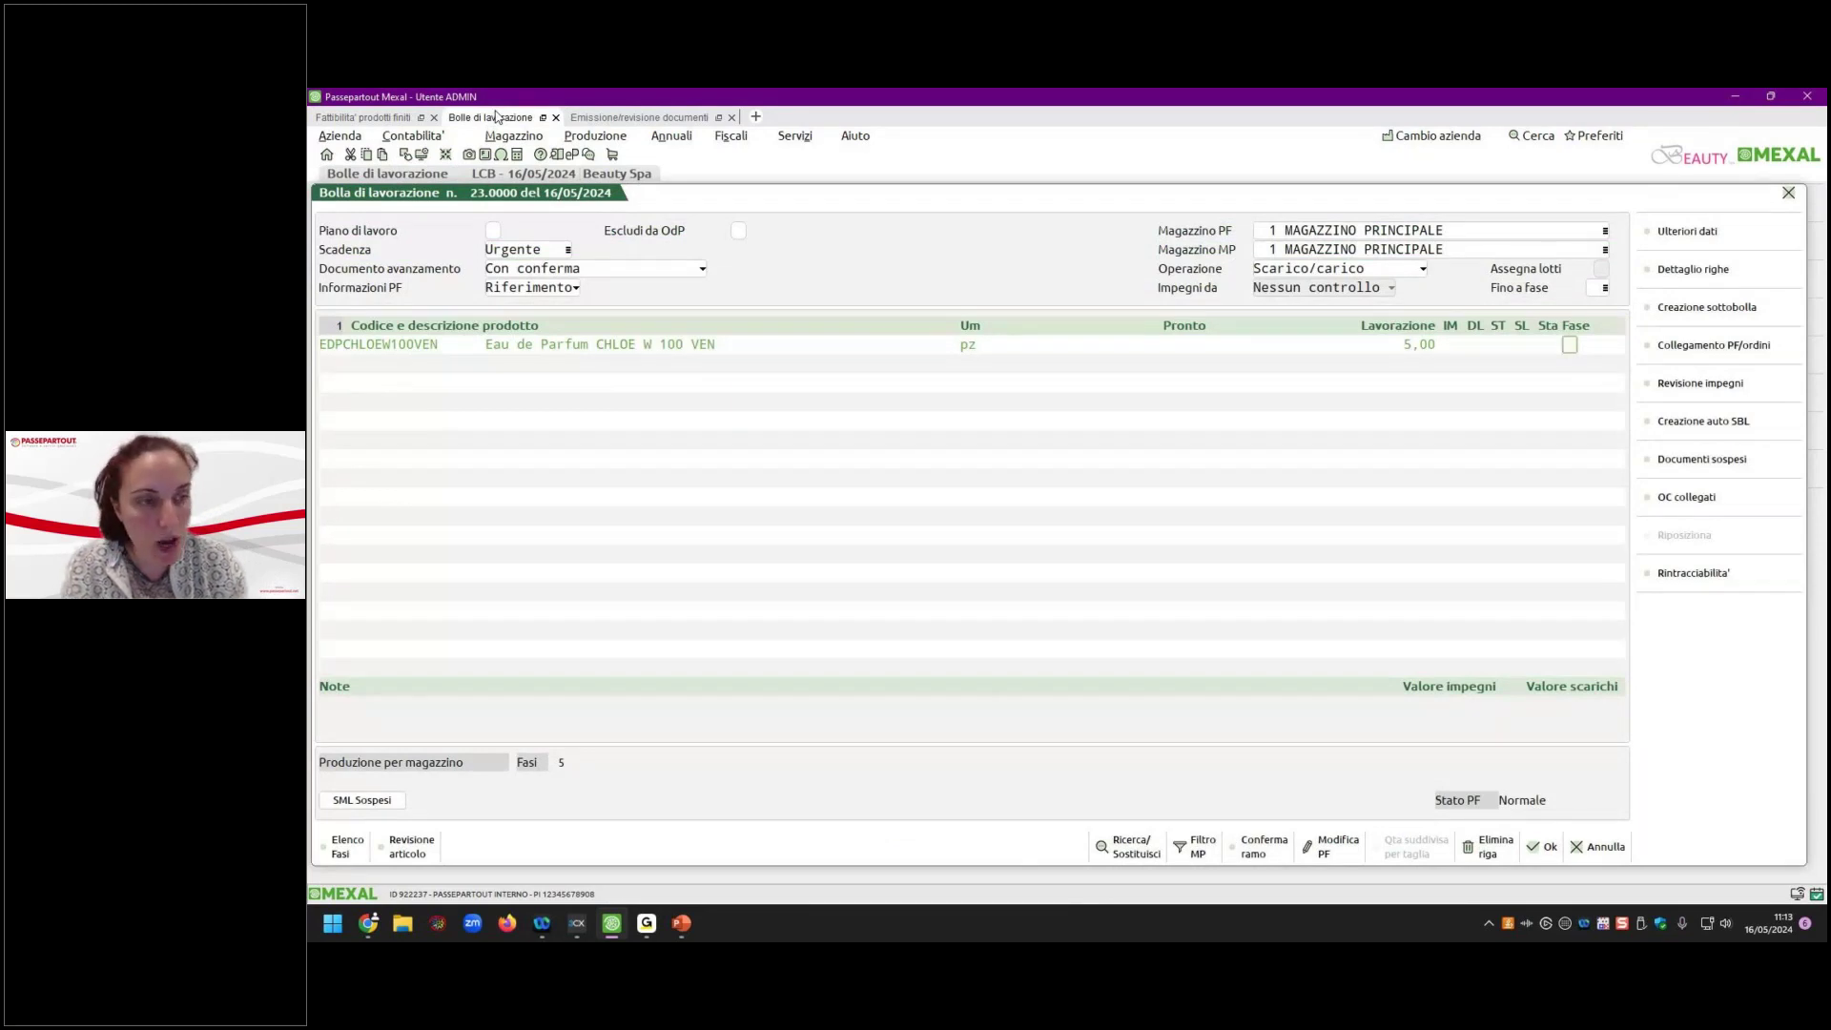
key(Return)
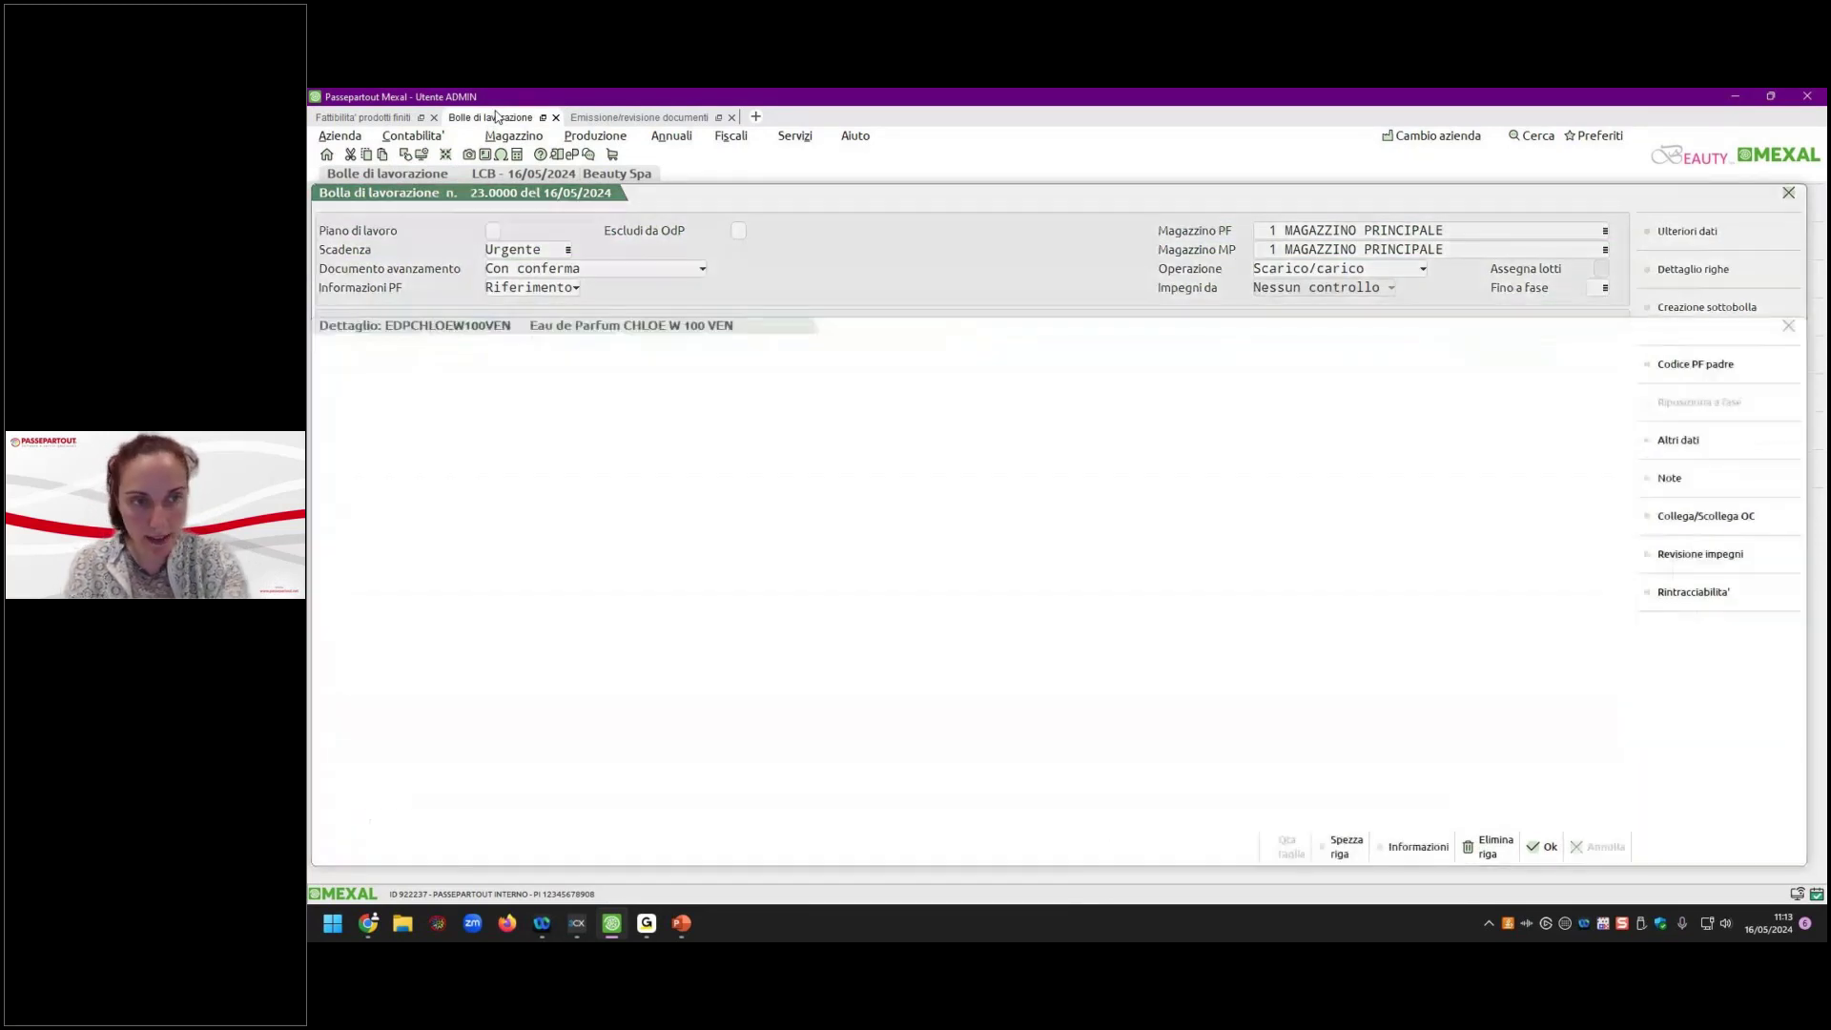
key(F10)
key(F10)
key(Return)
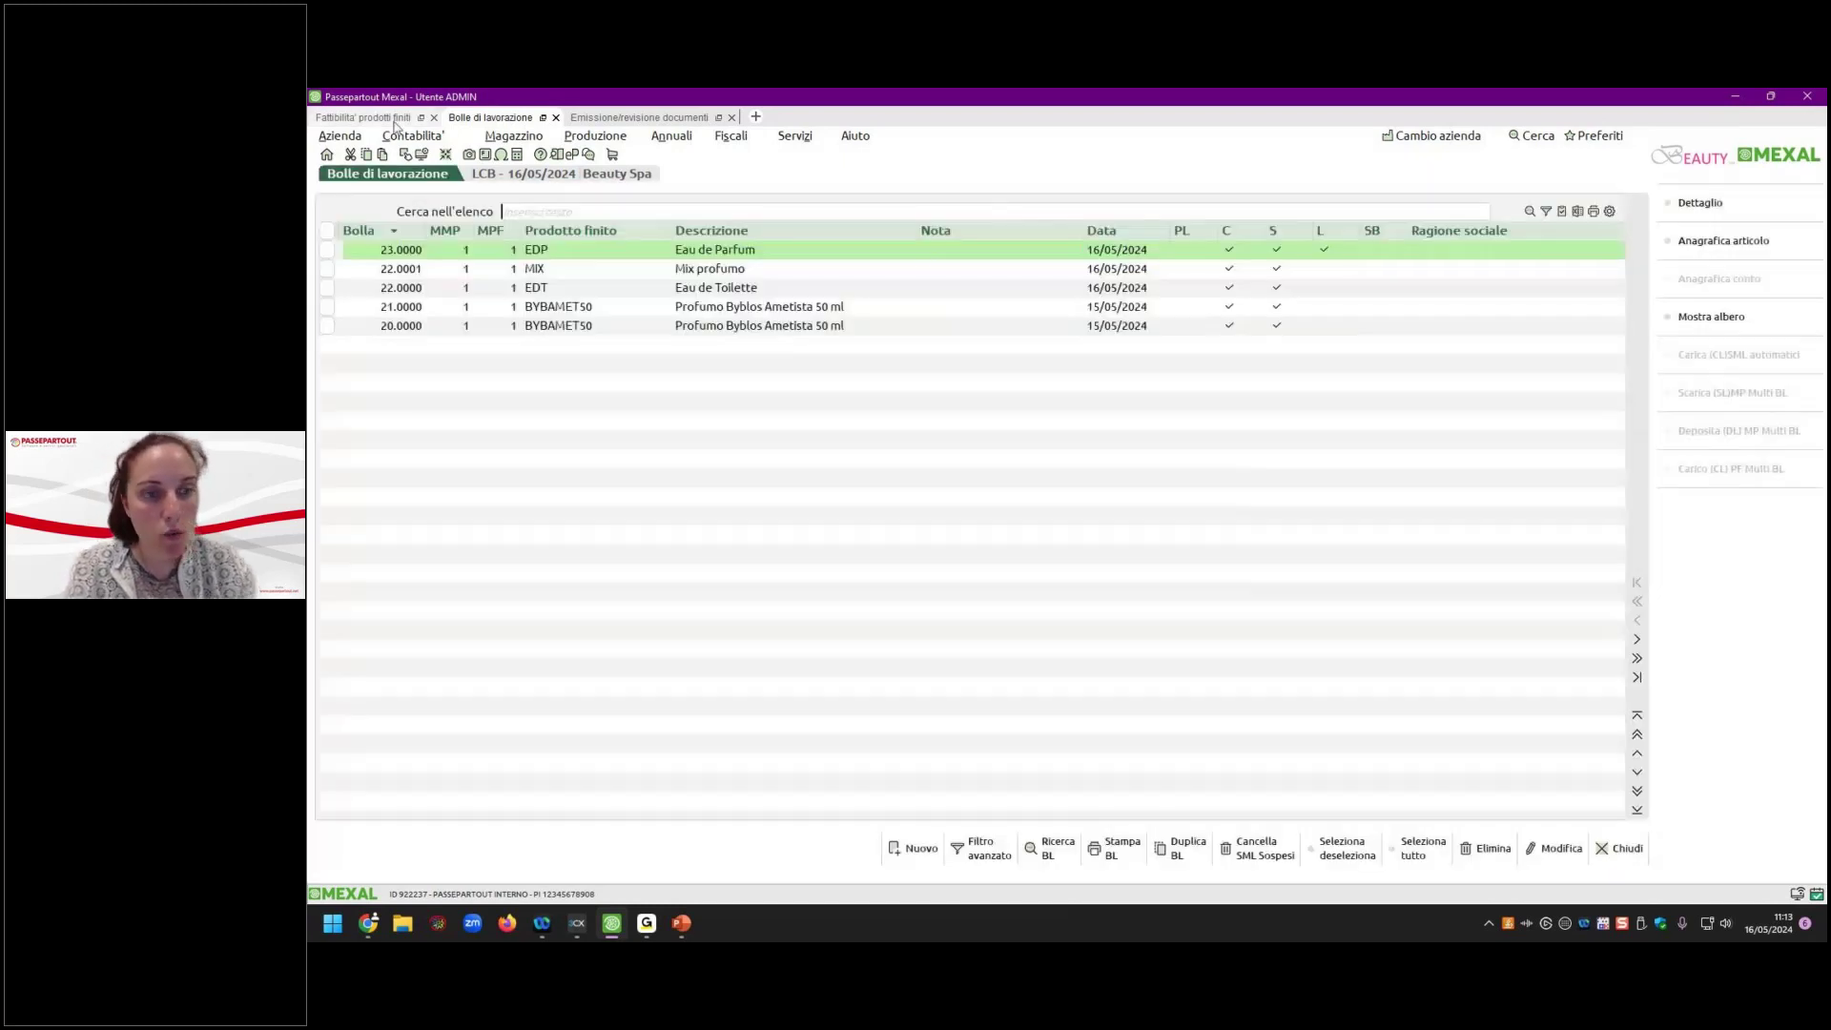
click(401, 118)
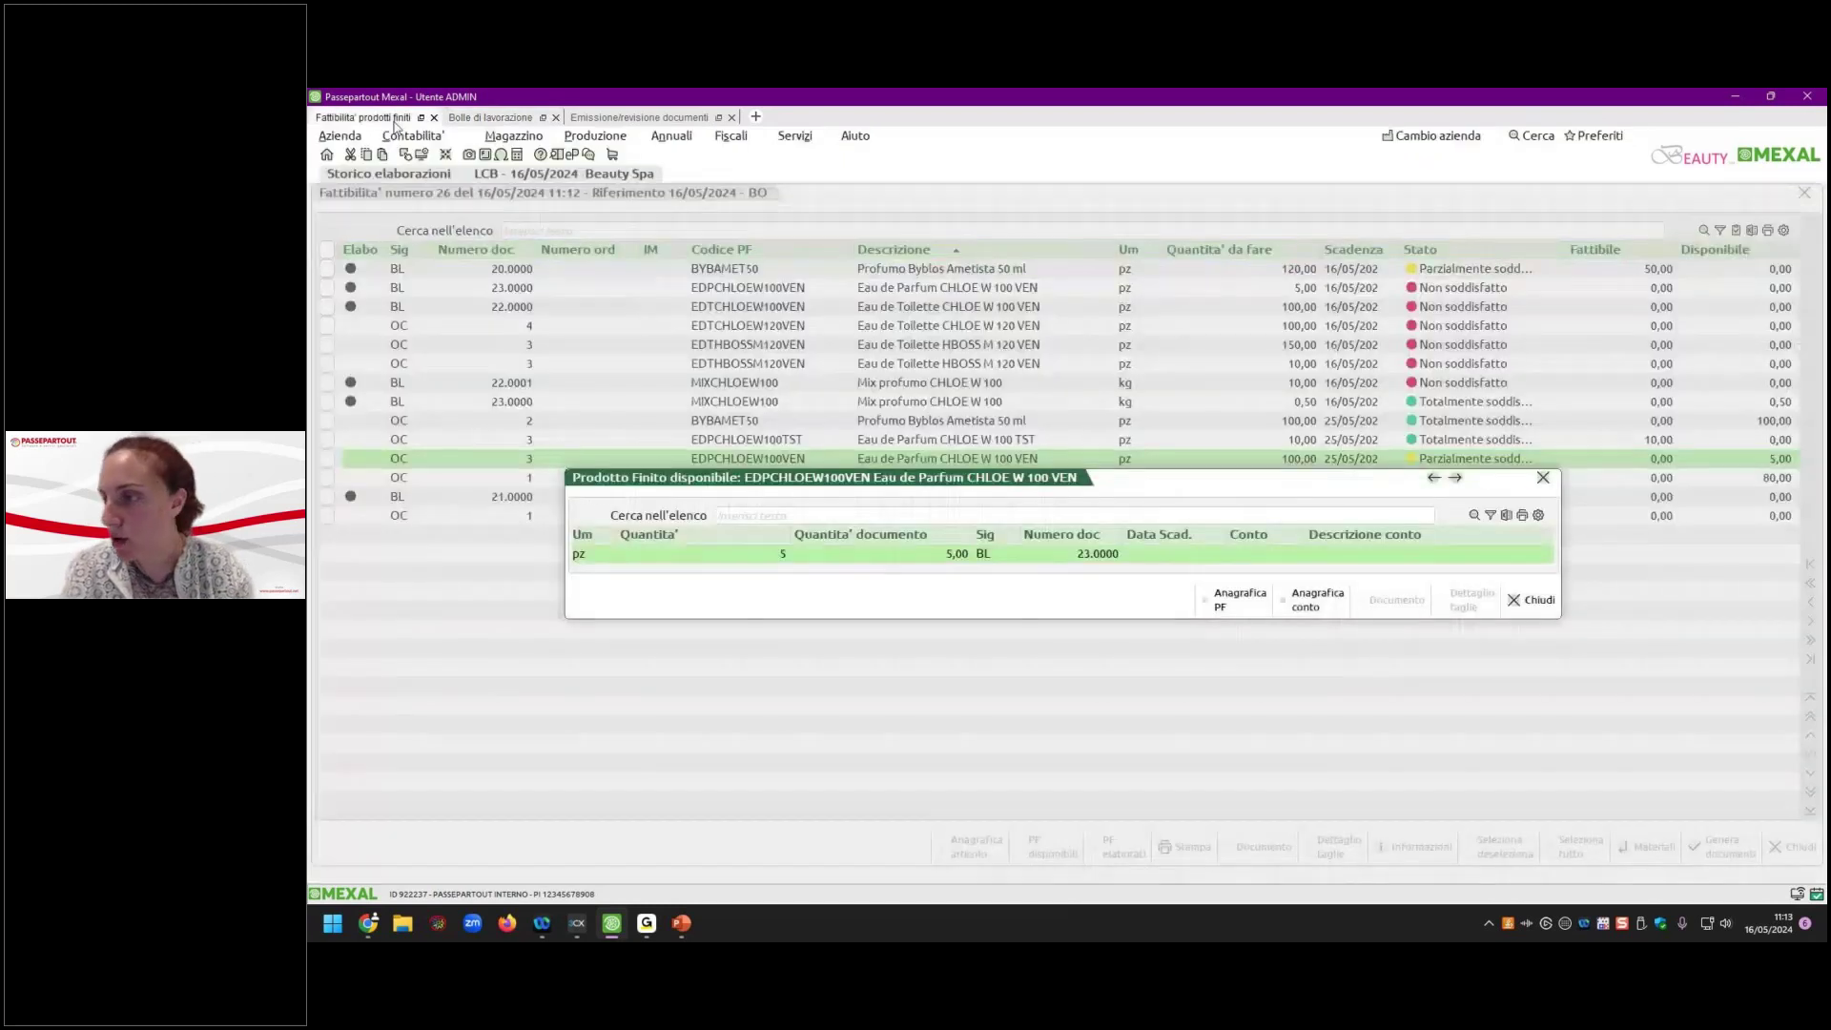
Try to generate a work order from the EDPCHLOEW100VEN customer-order line using "Quantita' fattibile".
click(1531, 600)
click(1586, 463)
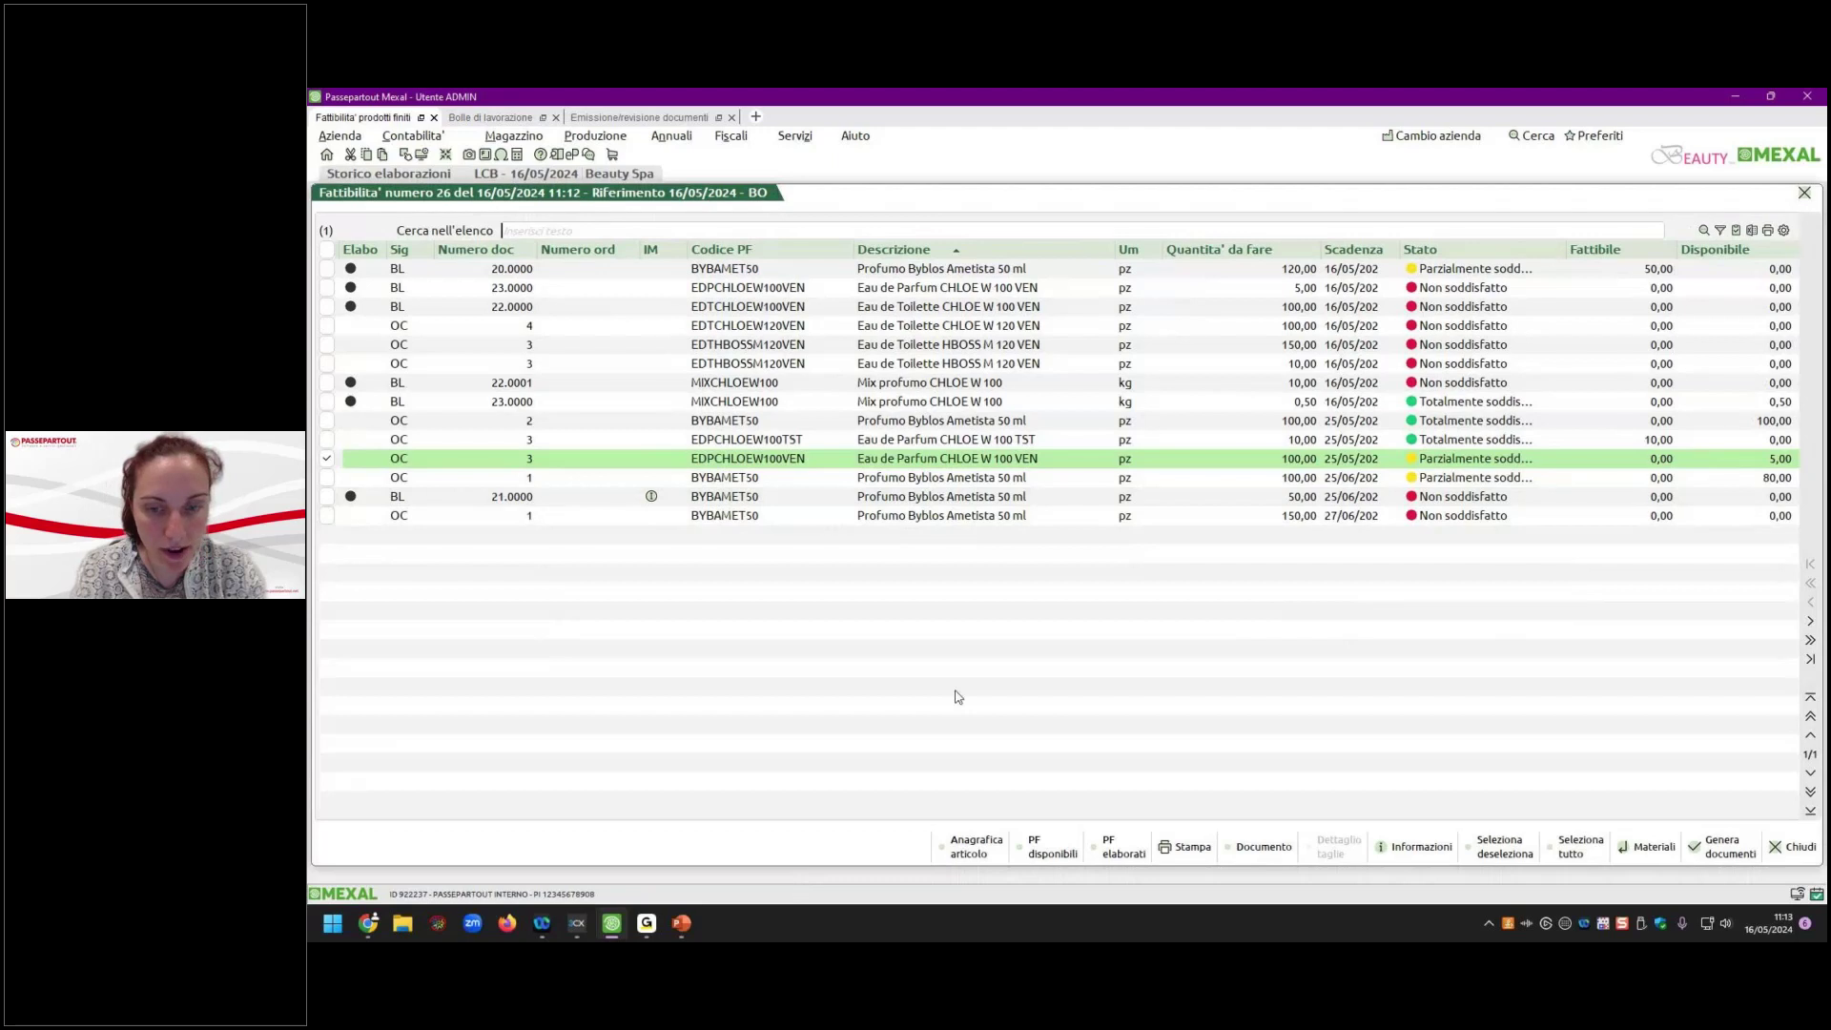
click(1723, 847)
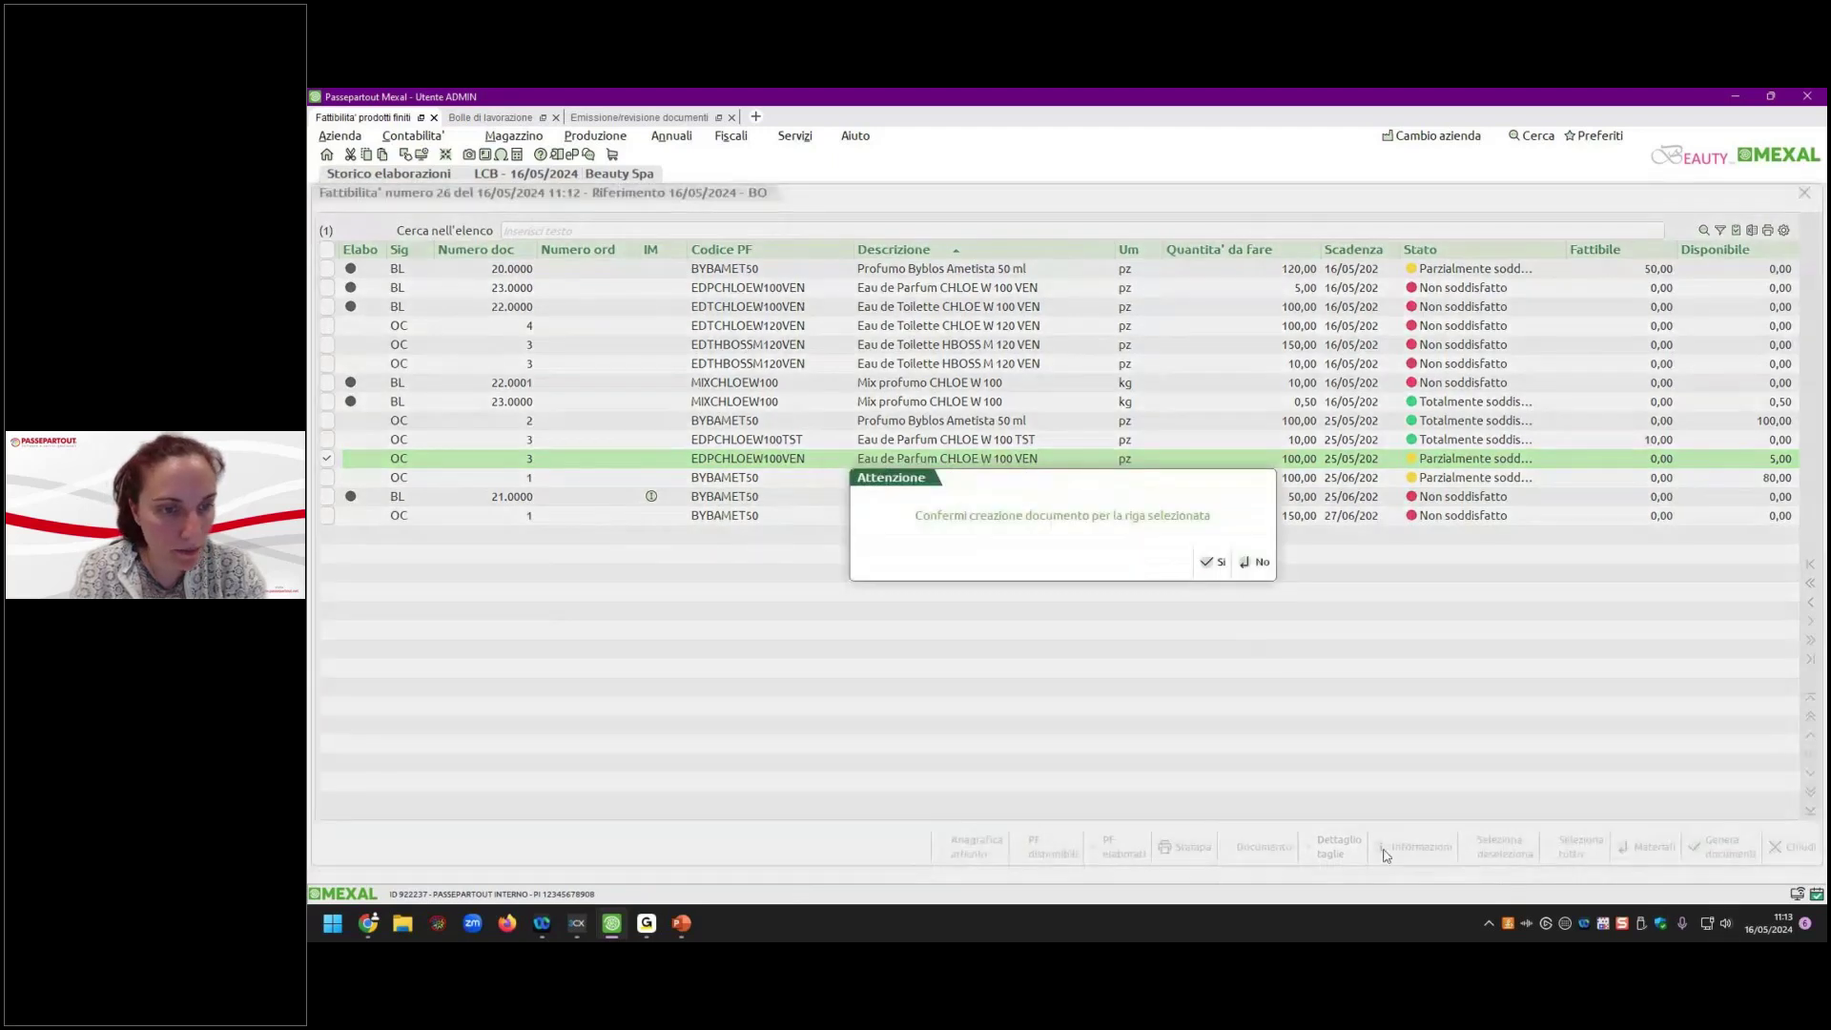
click(1214, 562)
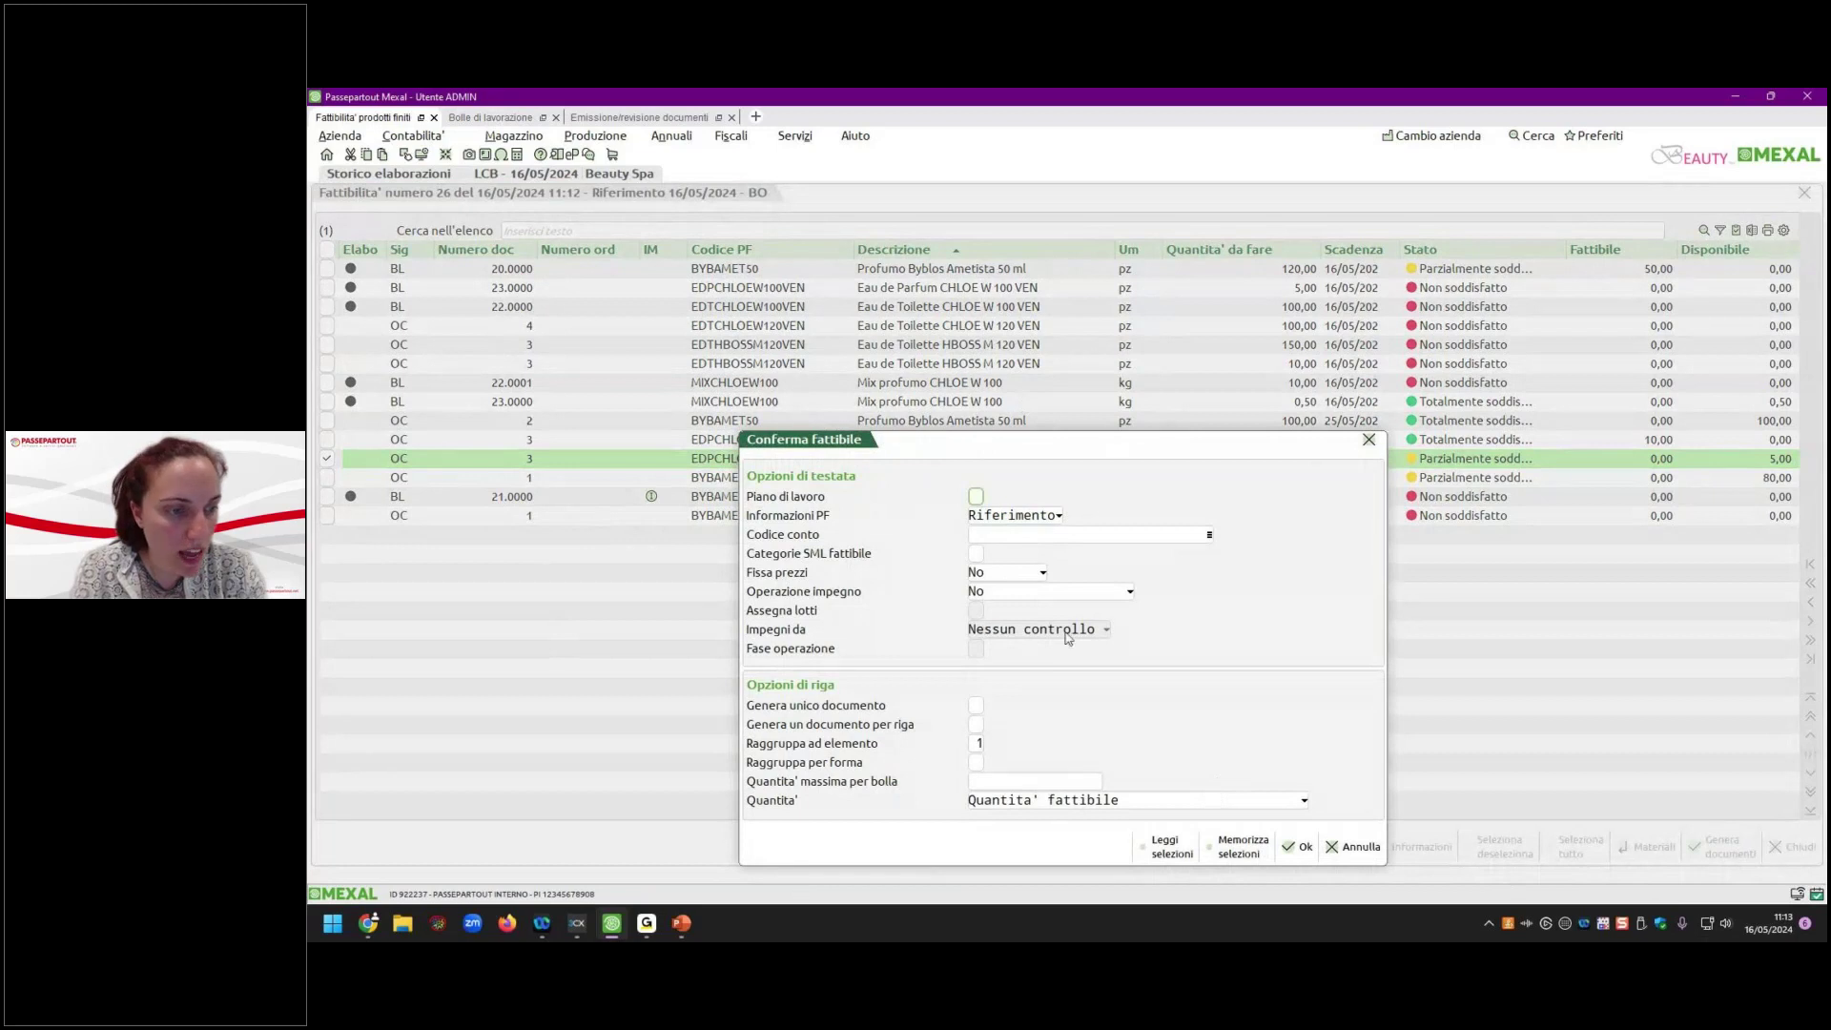
click(1300, 846)
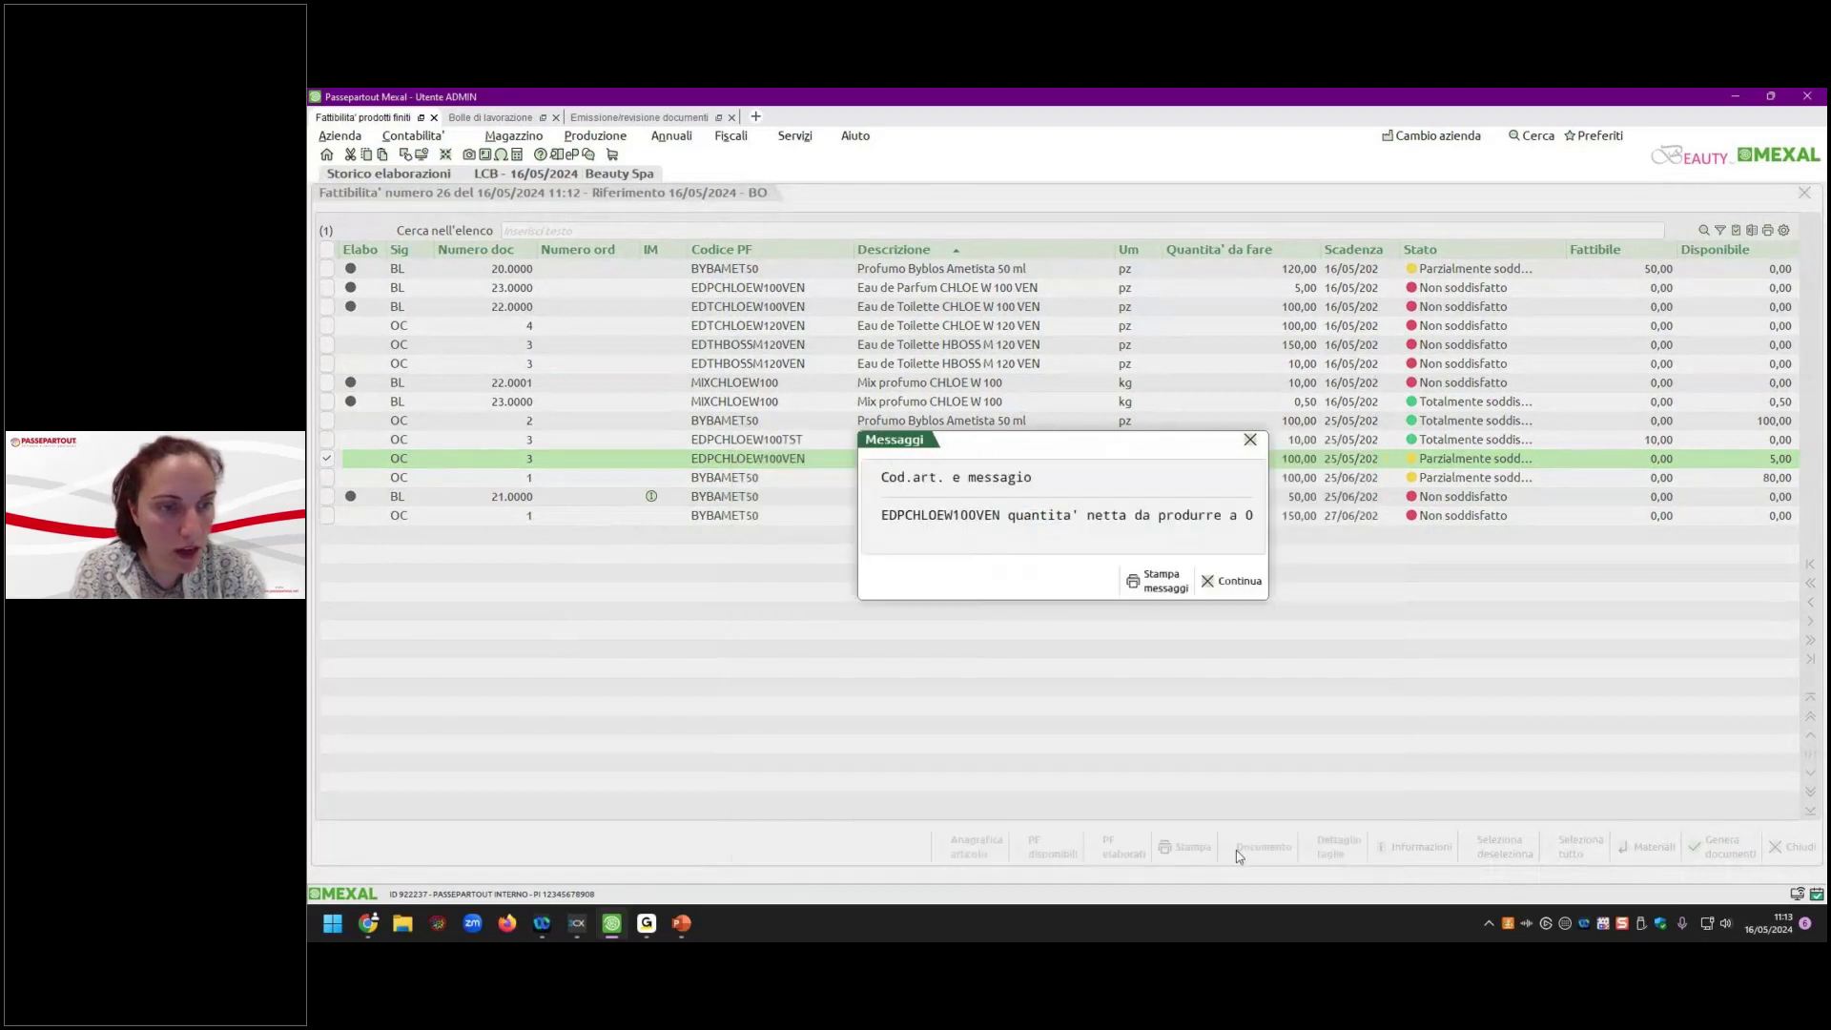
click(1237, 584)
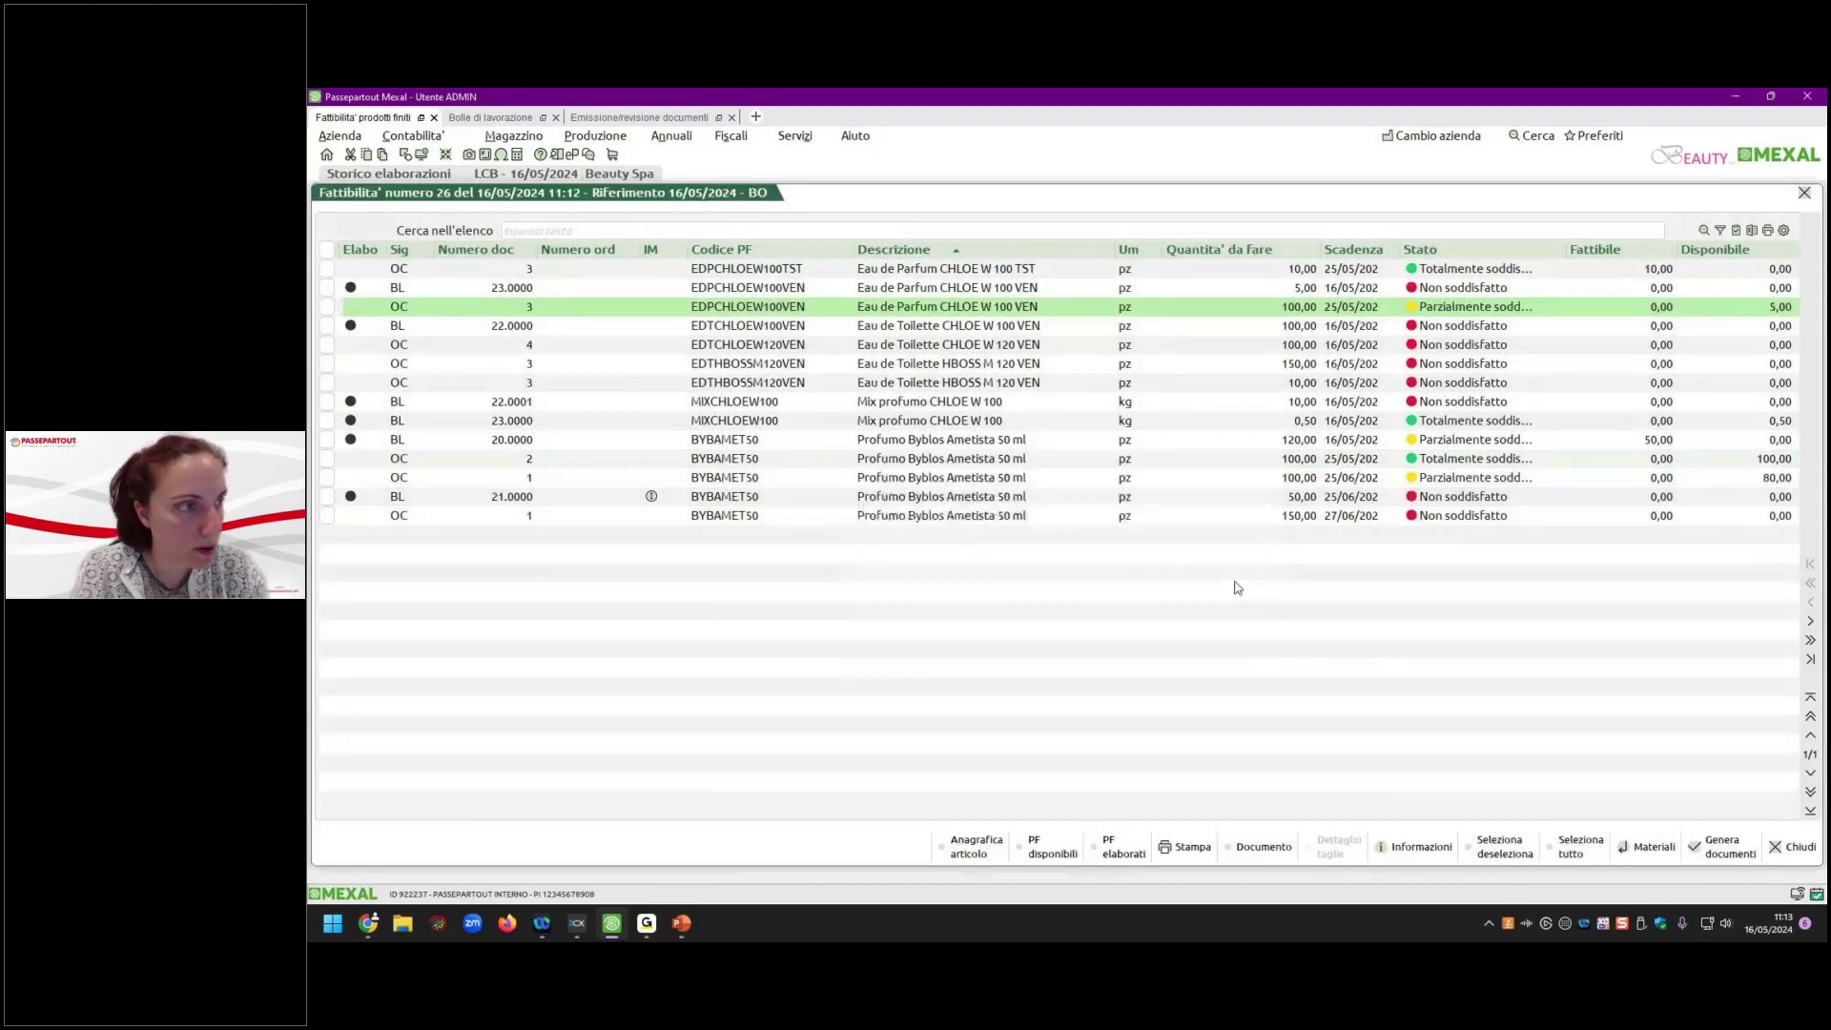
Generate a work order from the EDPCHLOEW100VEN customer-order line using "Quantita' totale (fattibile + disponibile)".
click(327, 307)
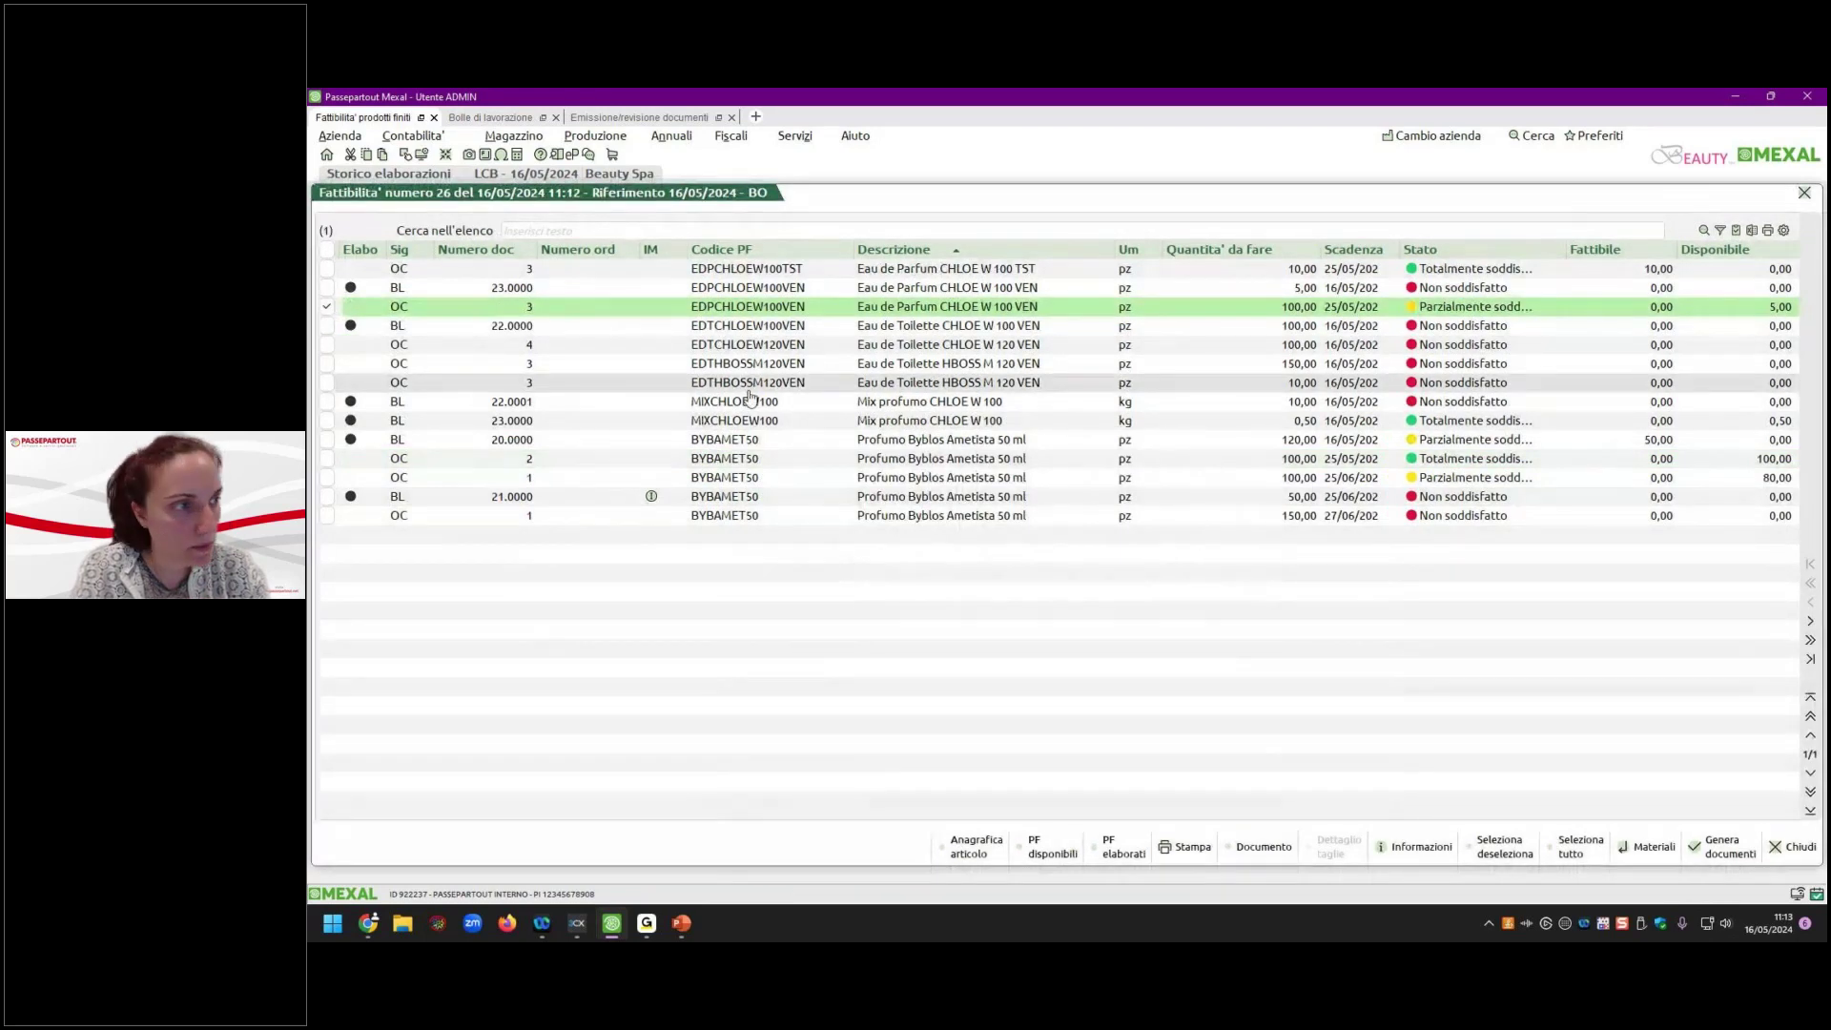
click(1734, 853)
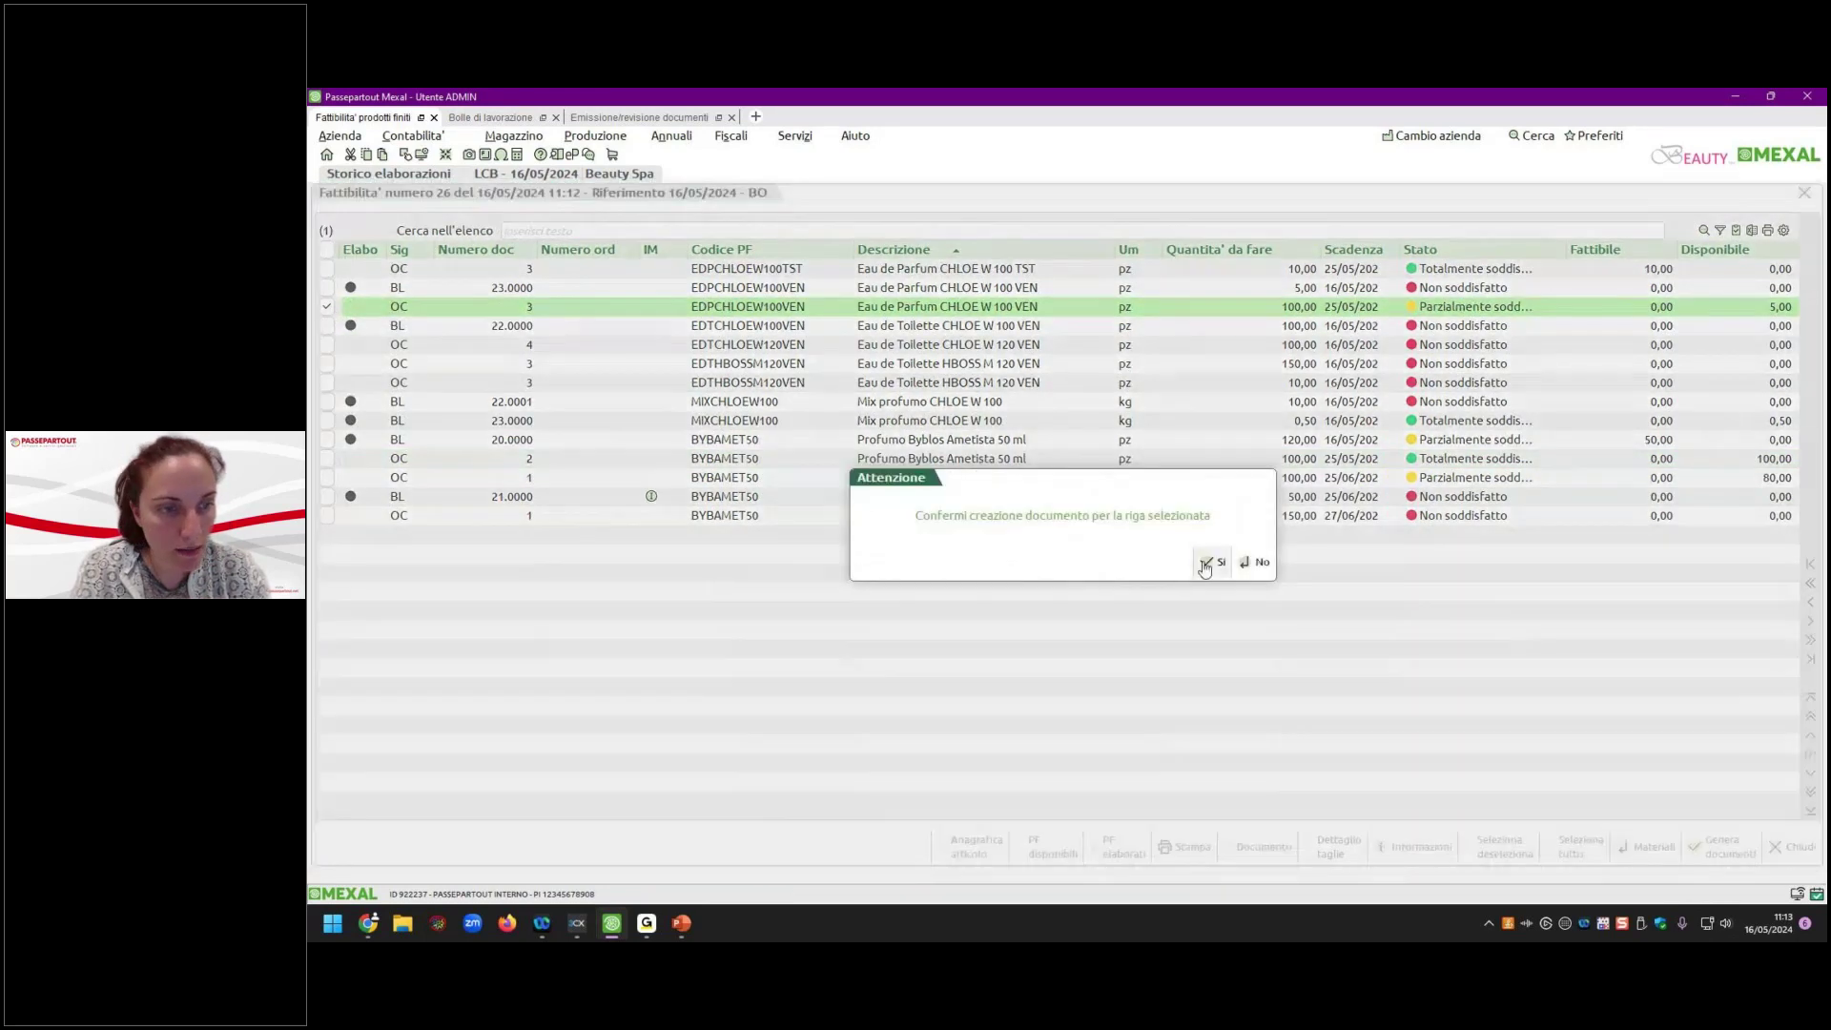
click(1209, 564)
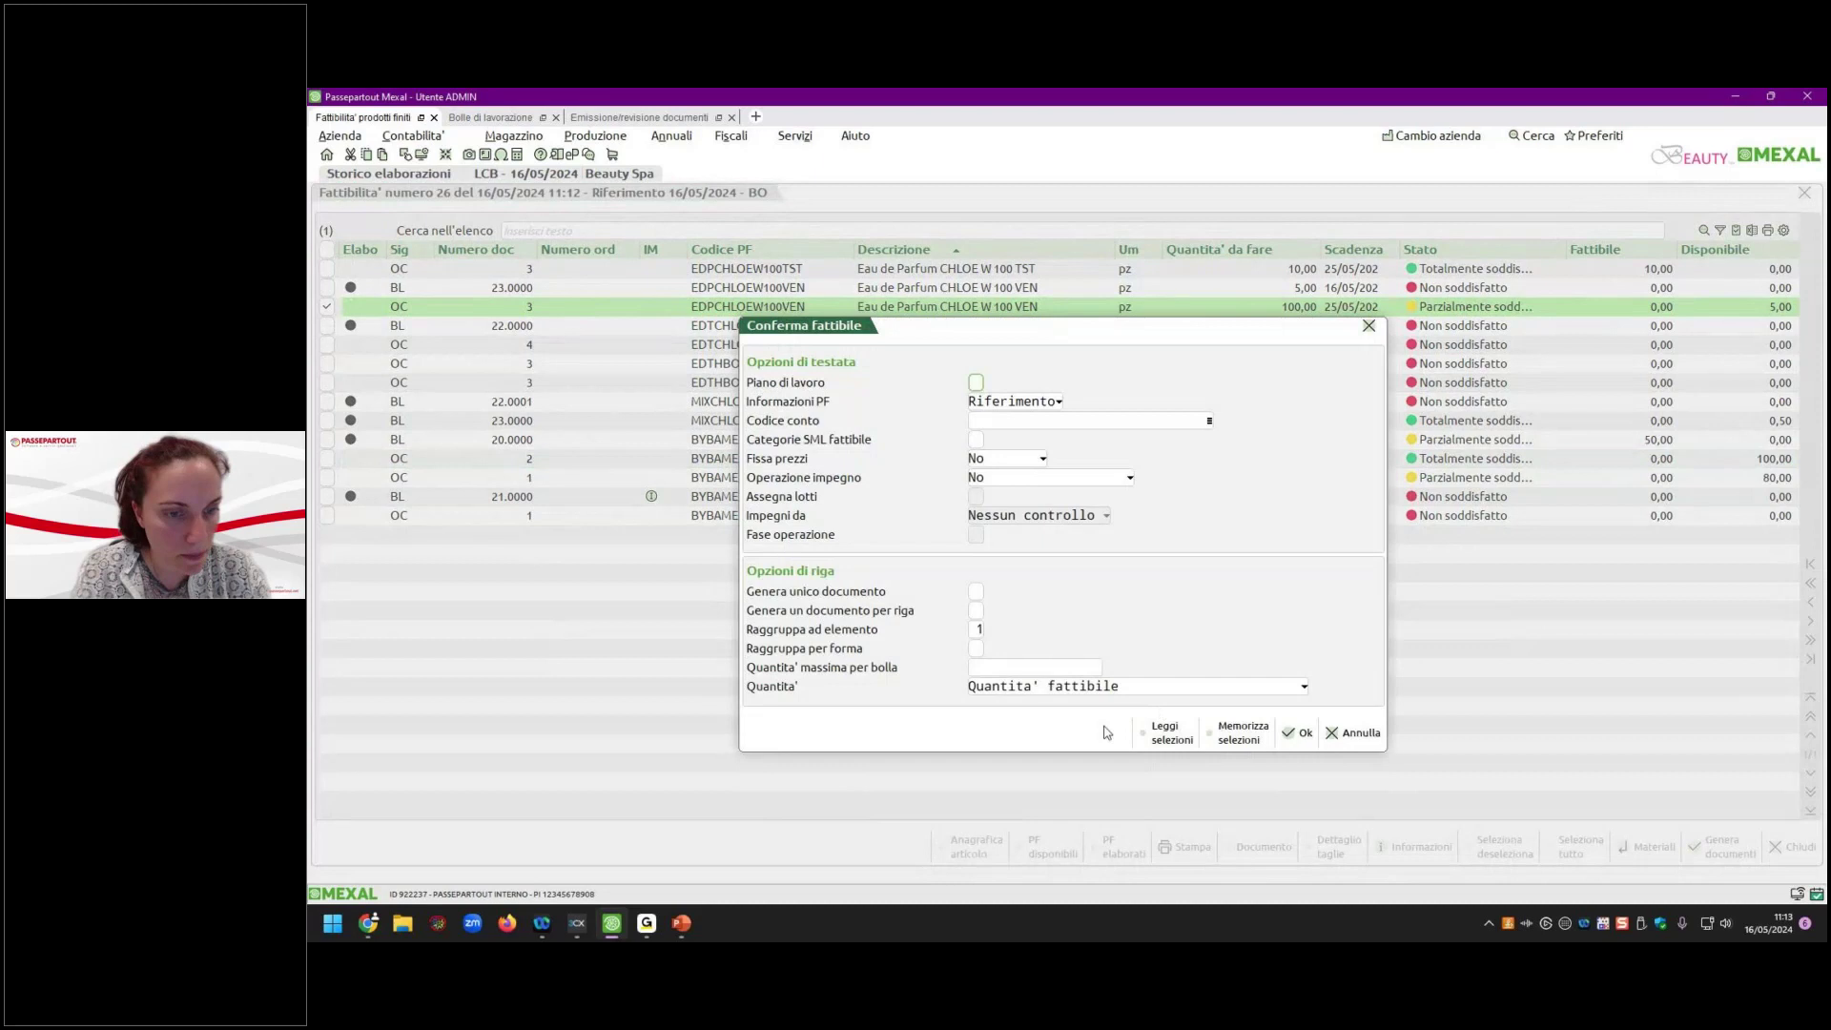
click(1304, 686)
key(Up)
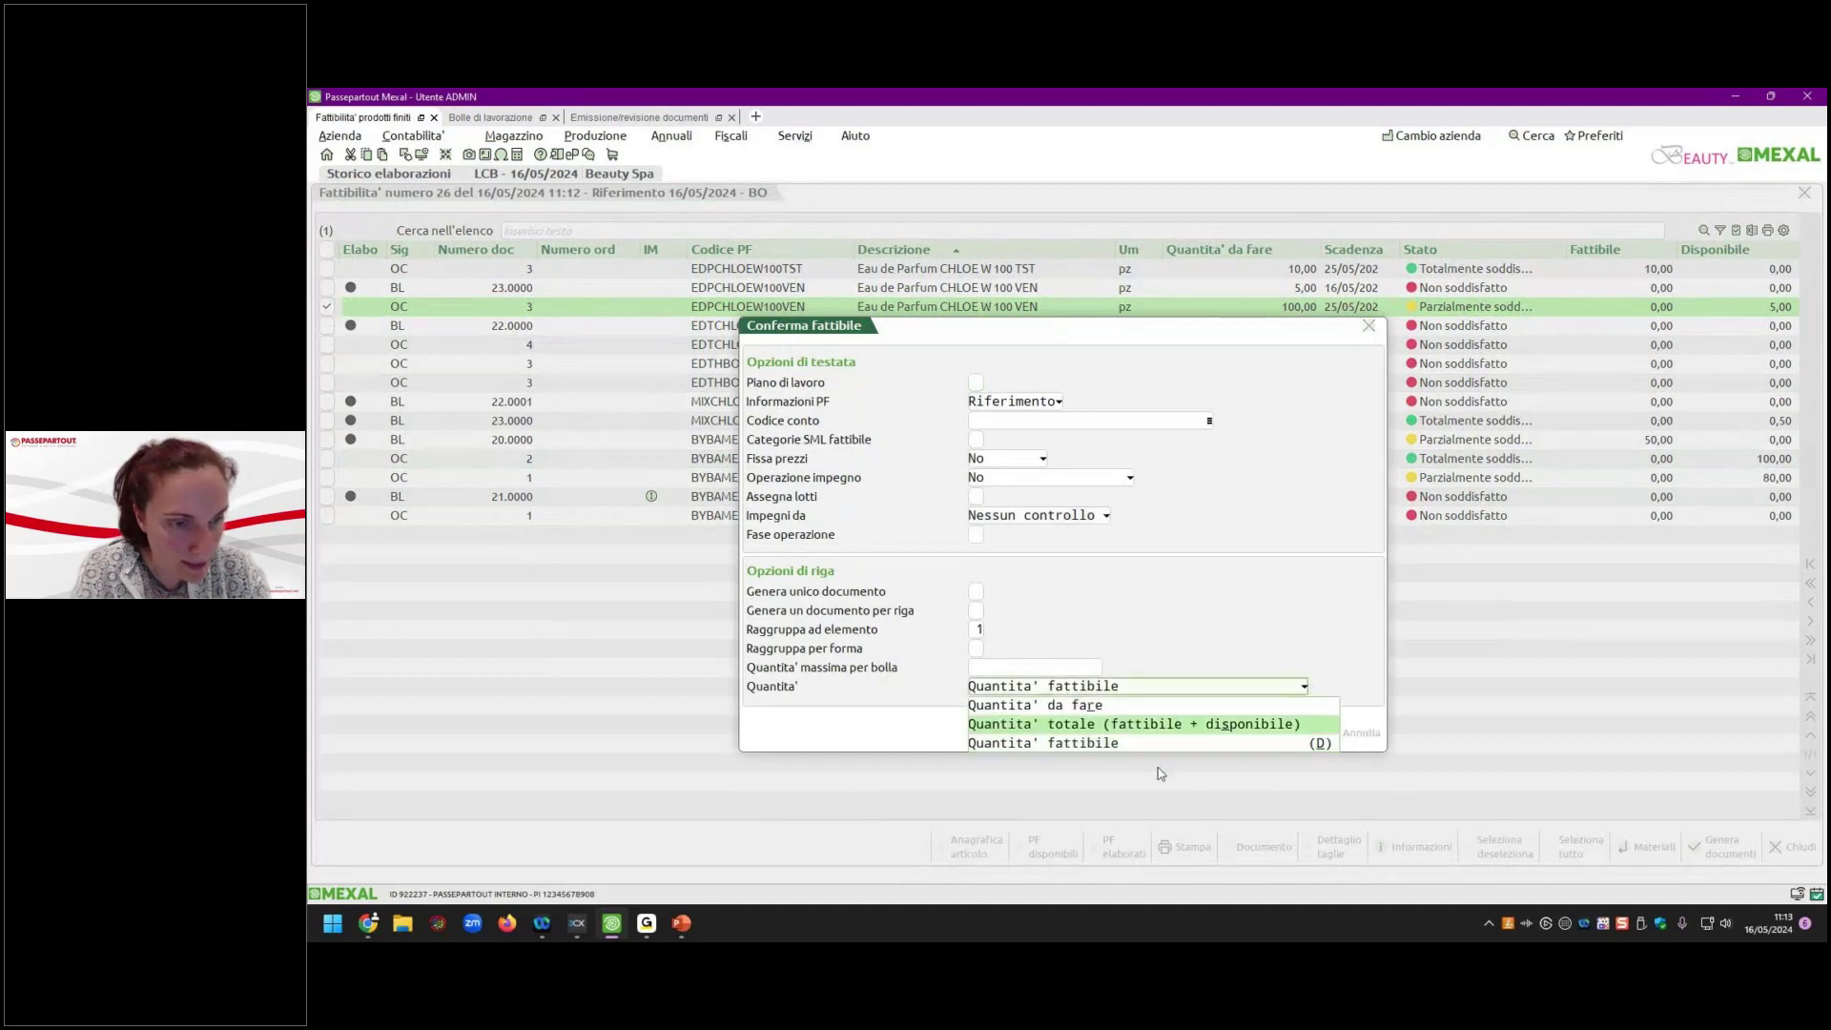
key(Return)
click(1283, 734)
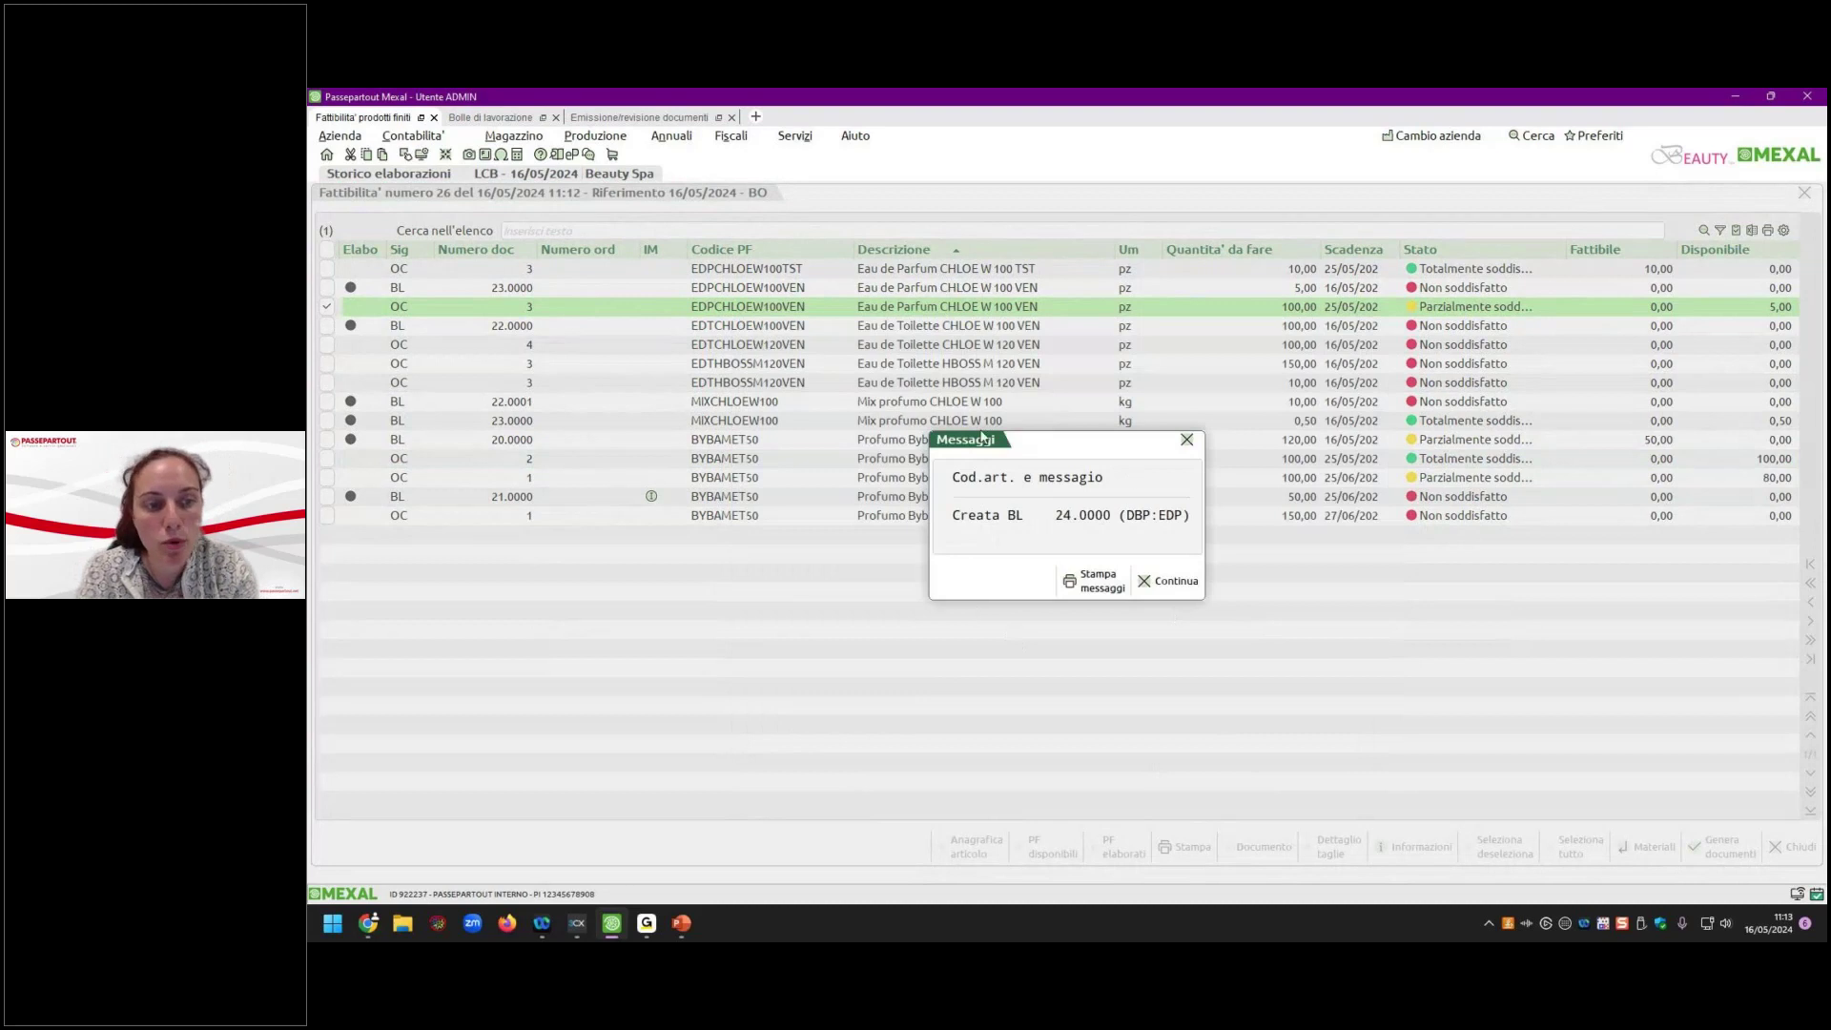
click(1171, 595)
Open the newly generated Eau de Parfum work order and examine the customer order linked to its EDPCHLOEW100VEN line.
click(531, 116)
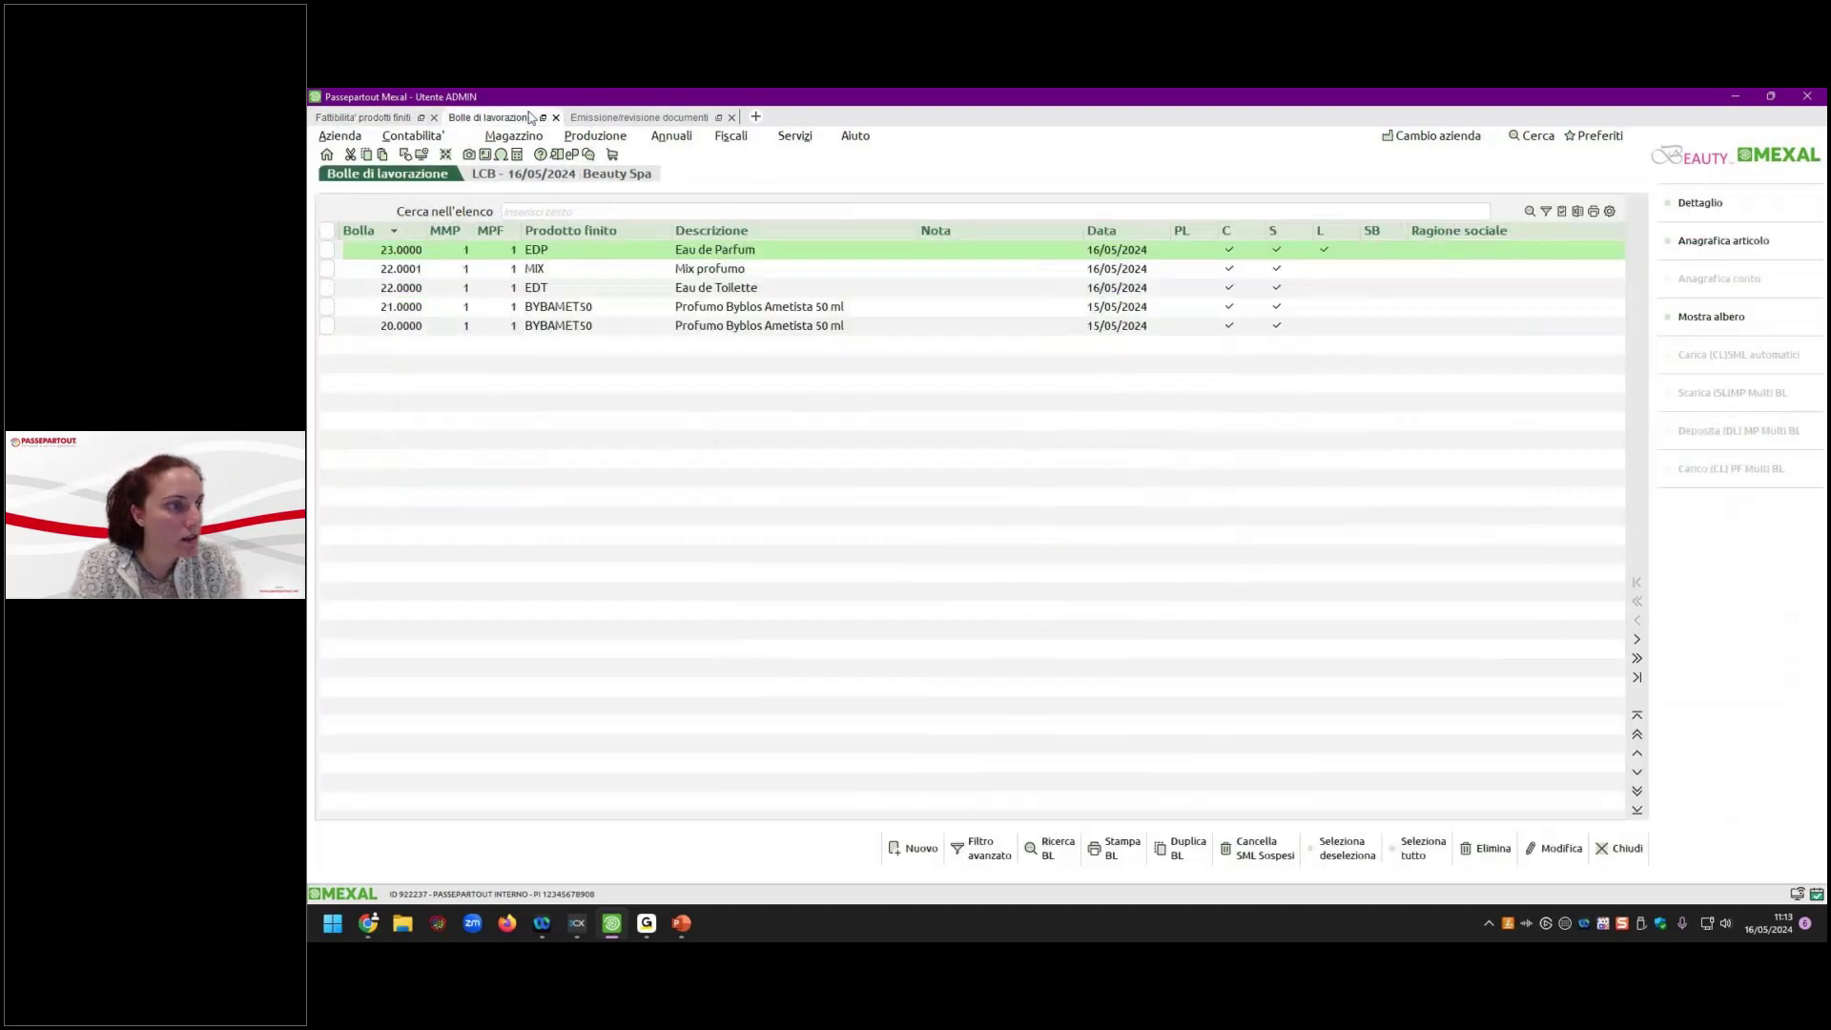
key(Return)
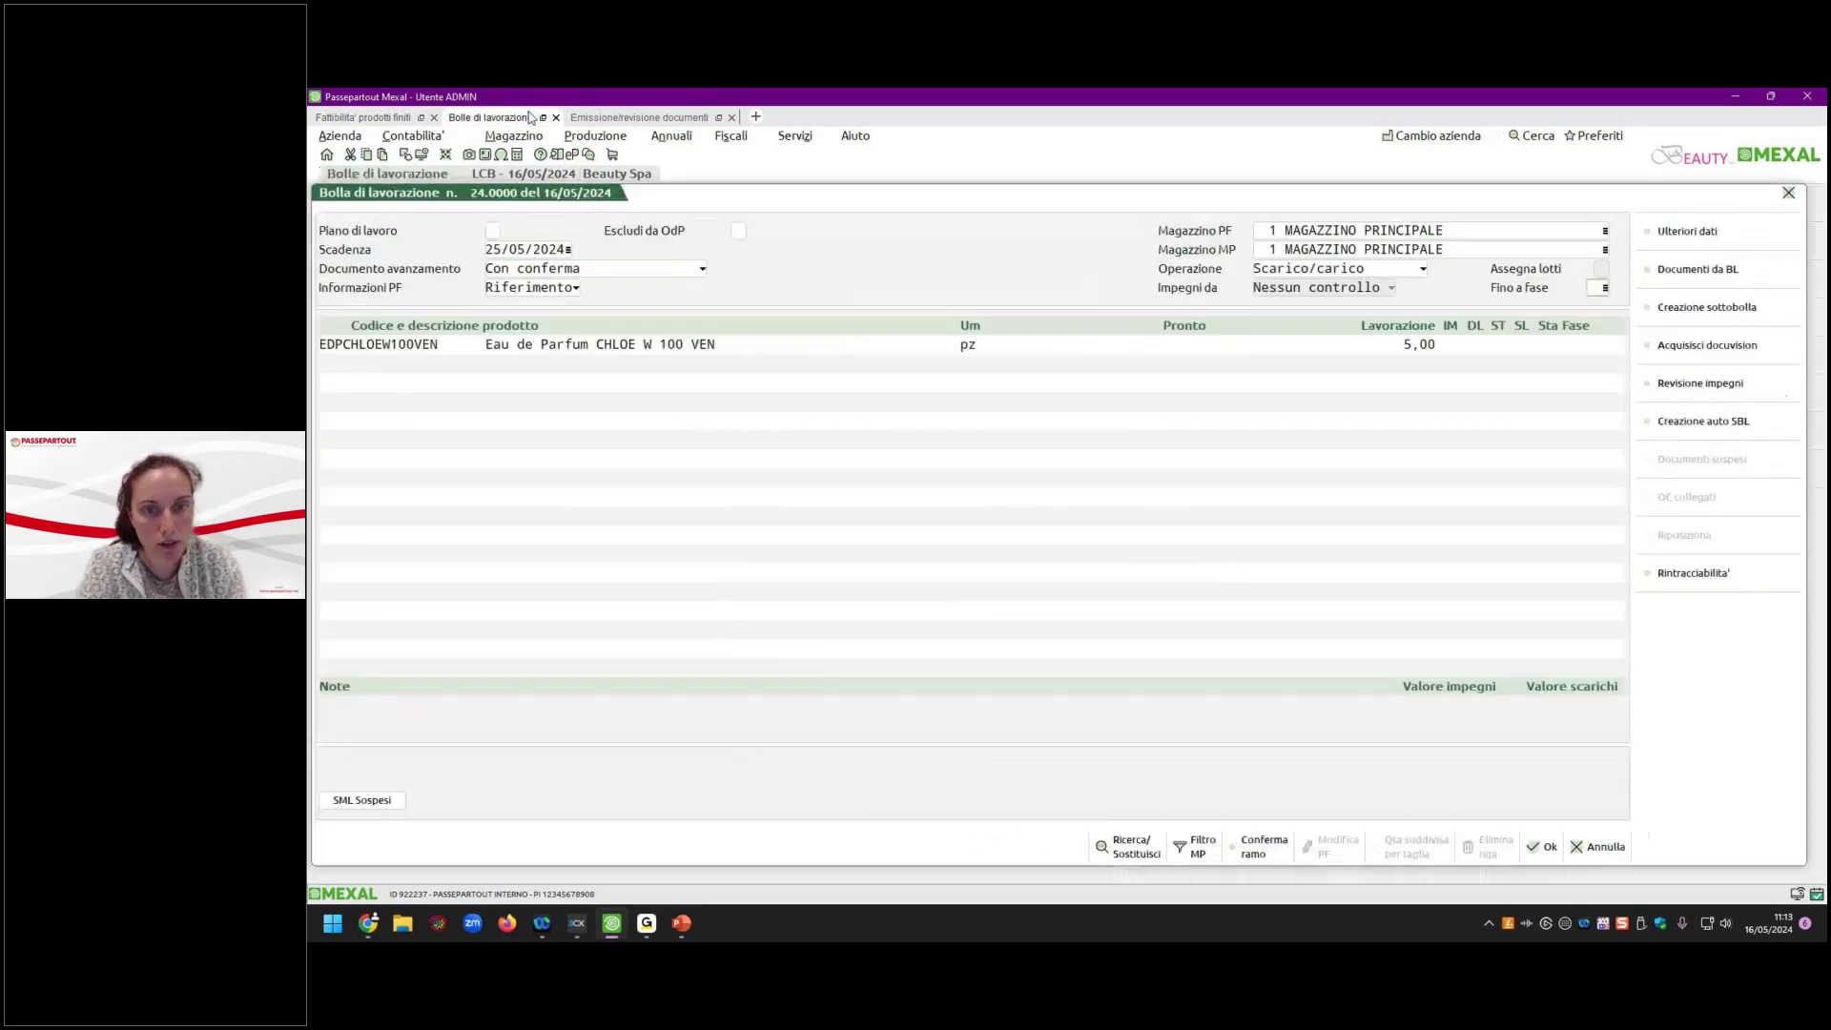
key(Return)
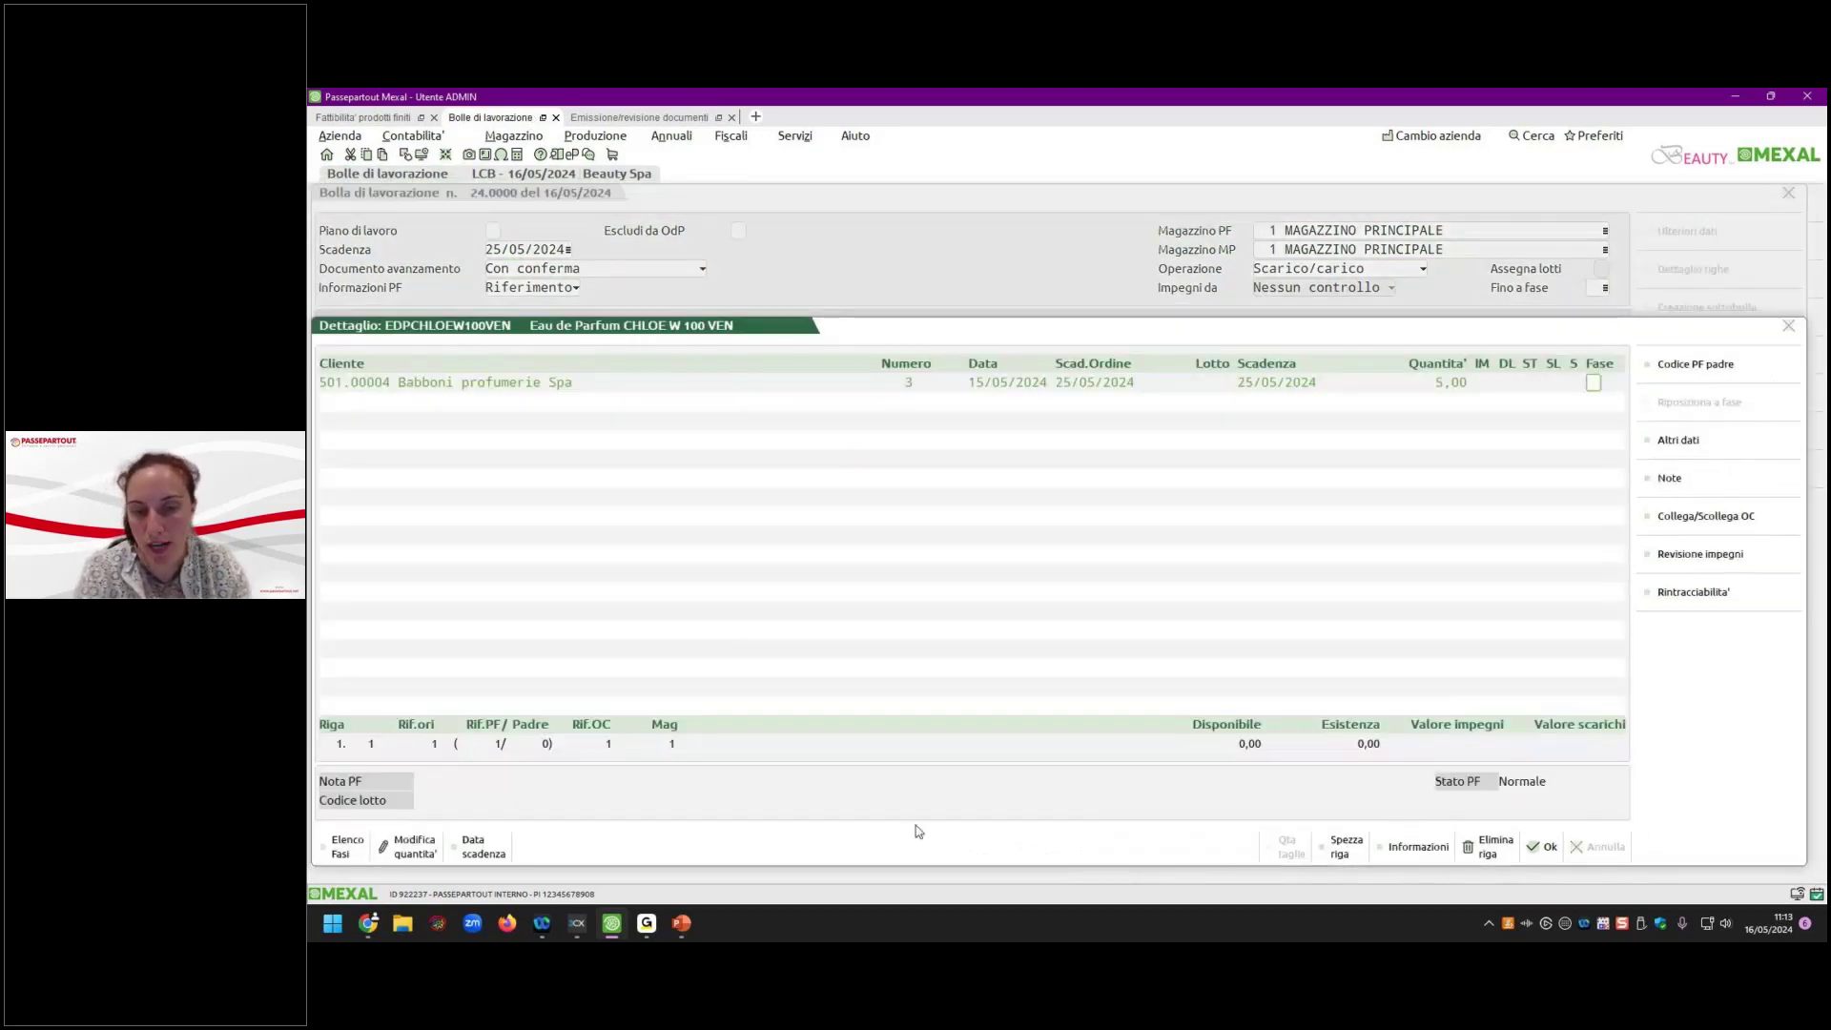
click(1549, 852)
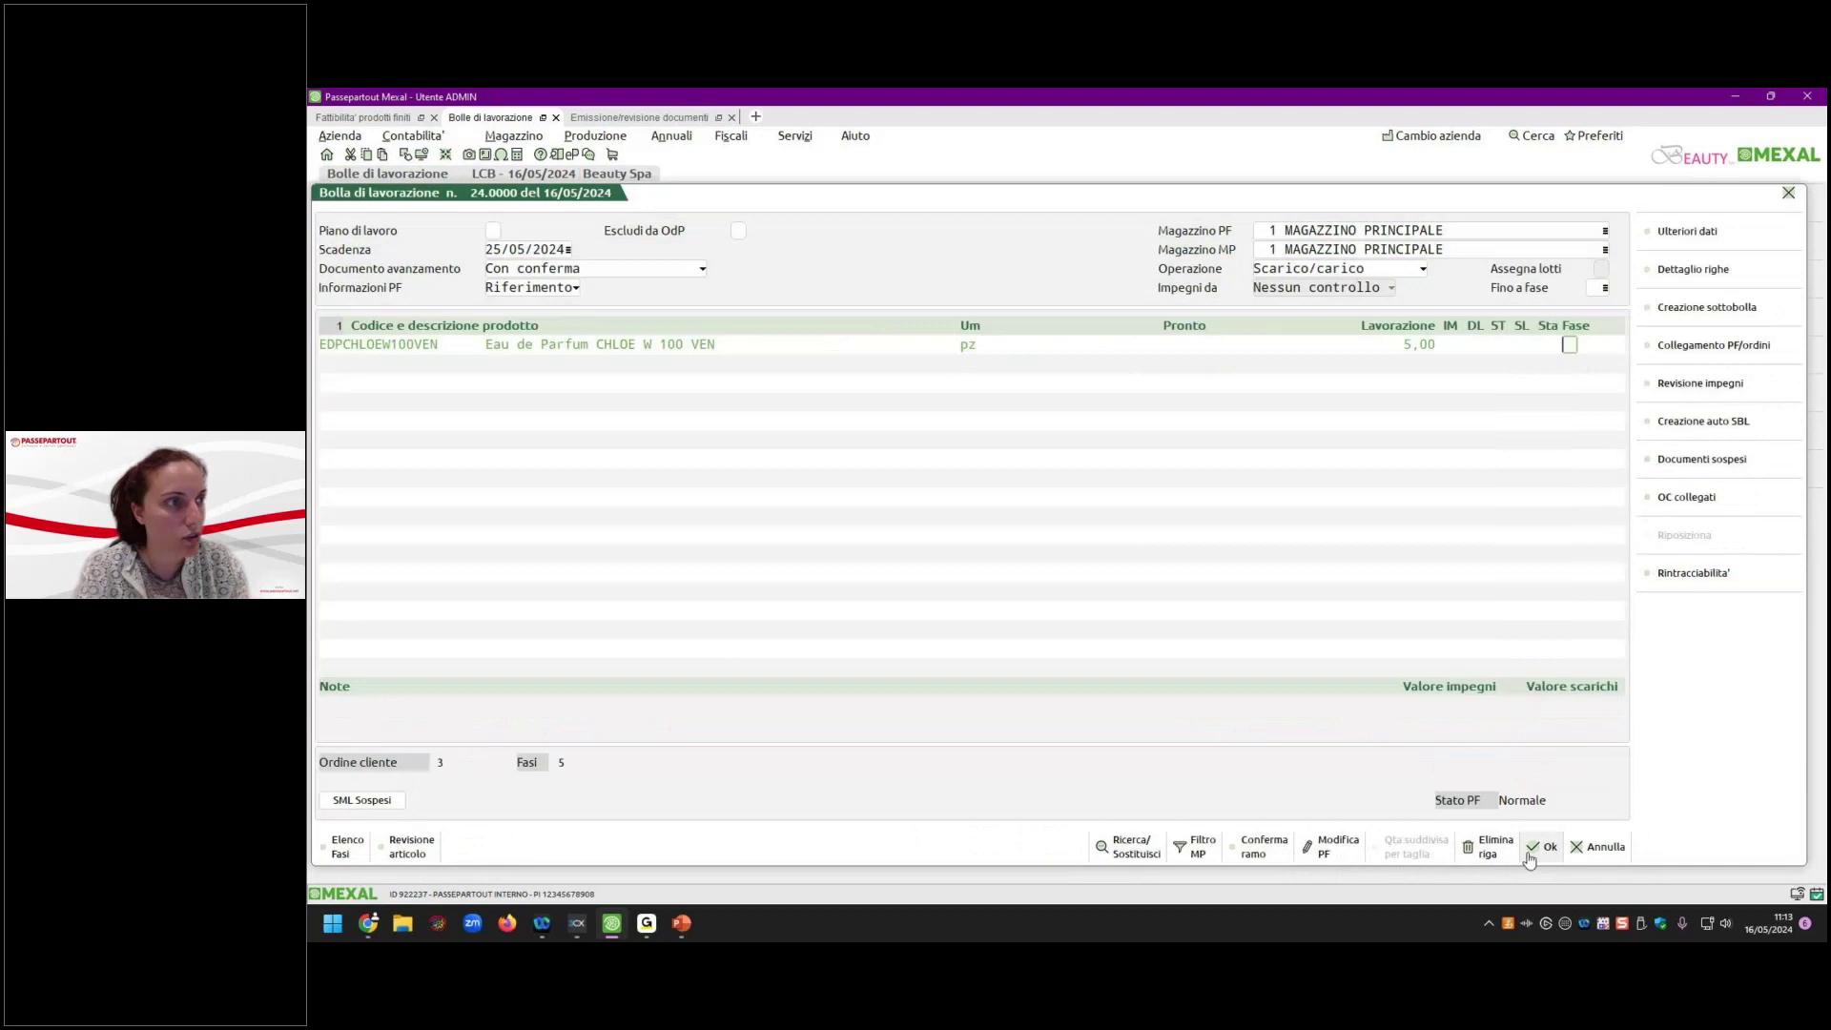
click(1536, 851)
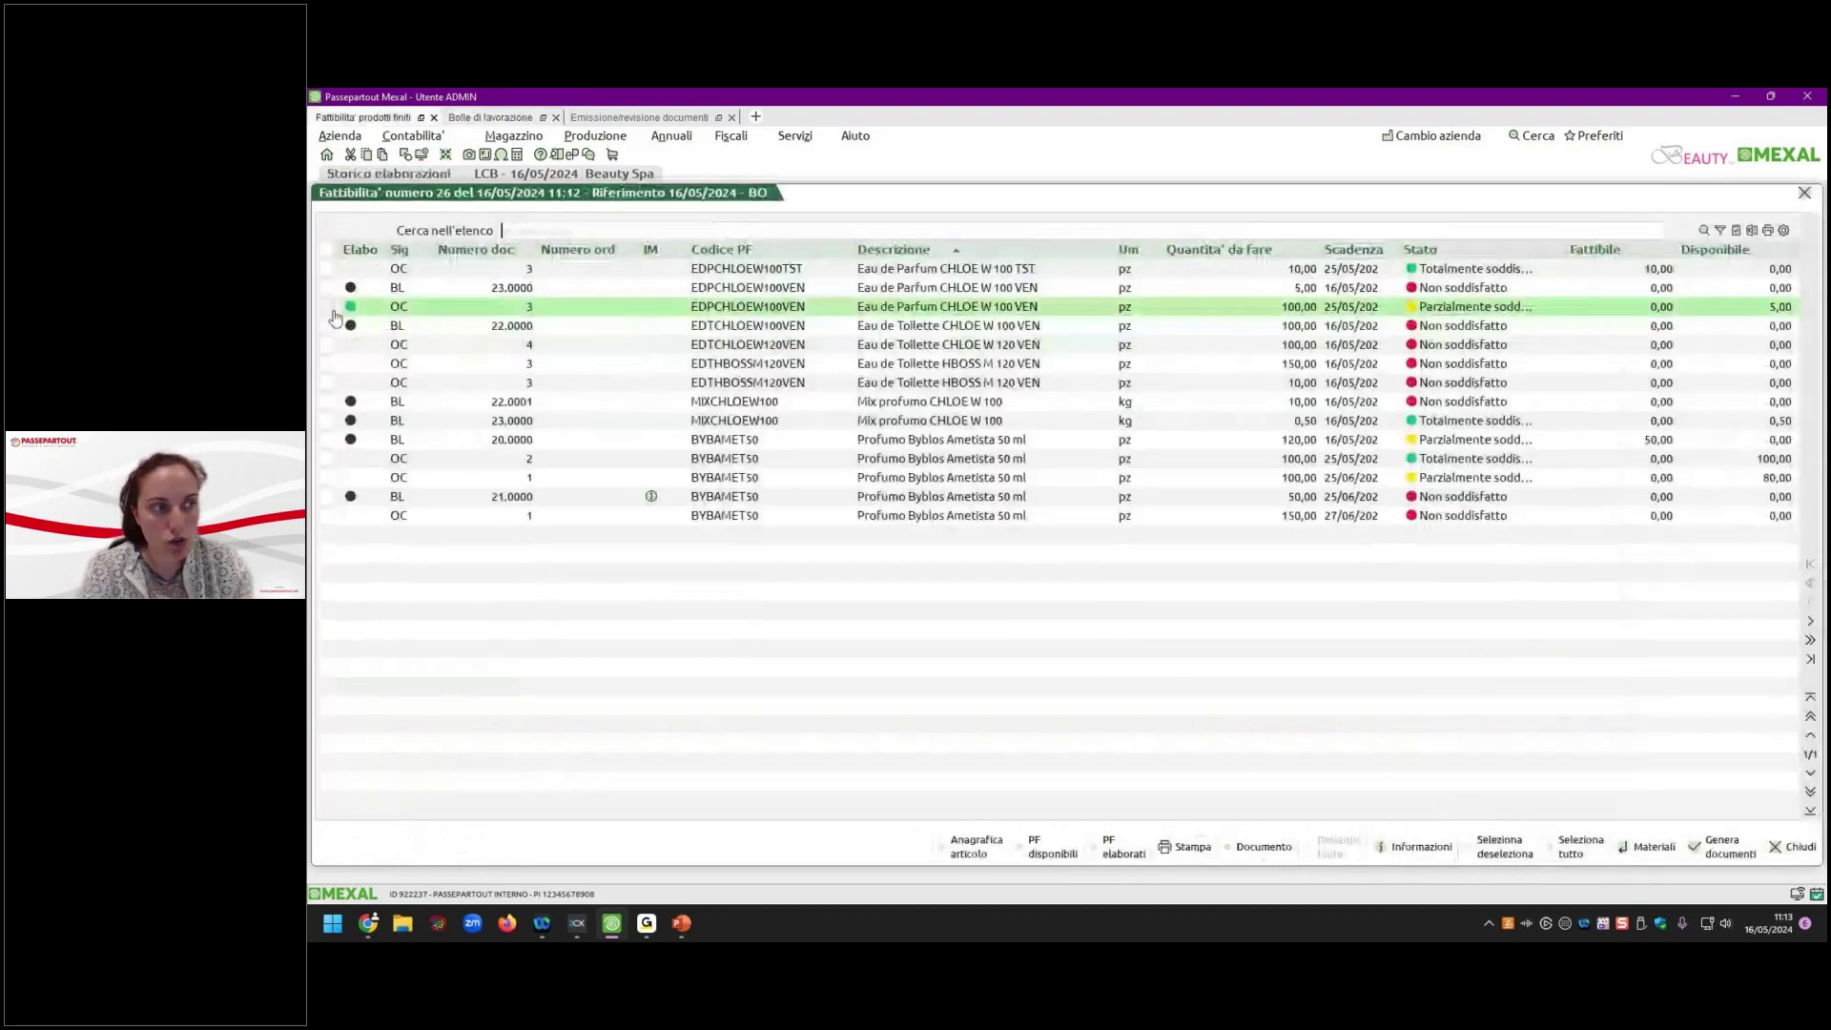
Recheck which existing work order supplies the available quantity for the processed EDPCHLOEW100VEN customer-order line.
mouse_move(350, 315)
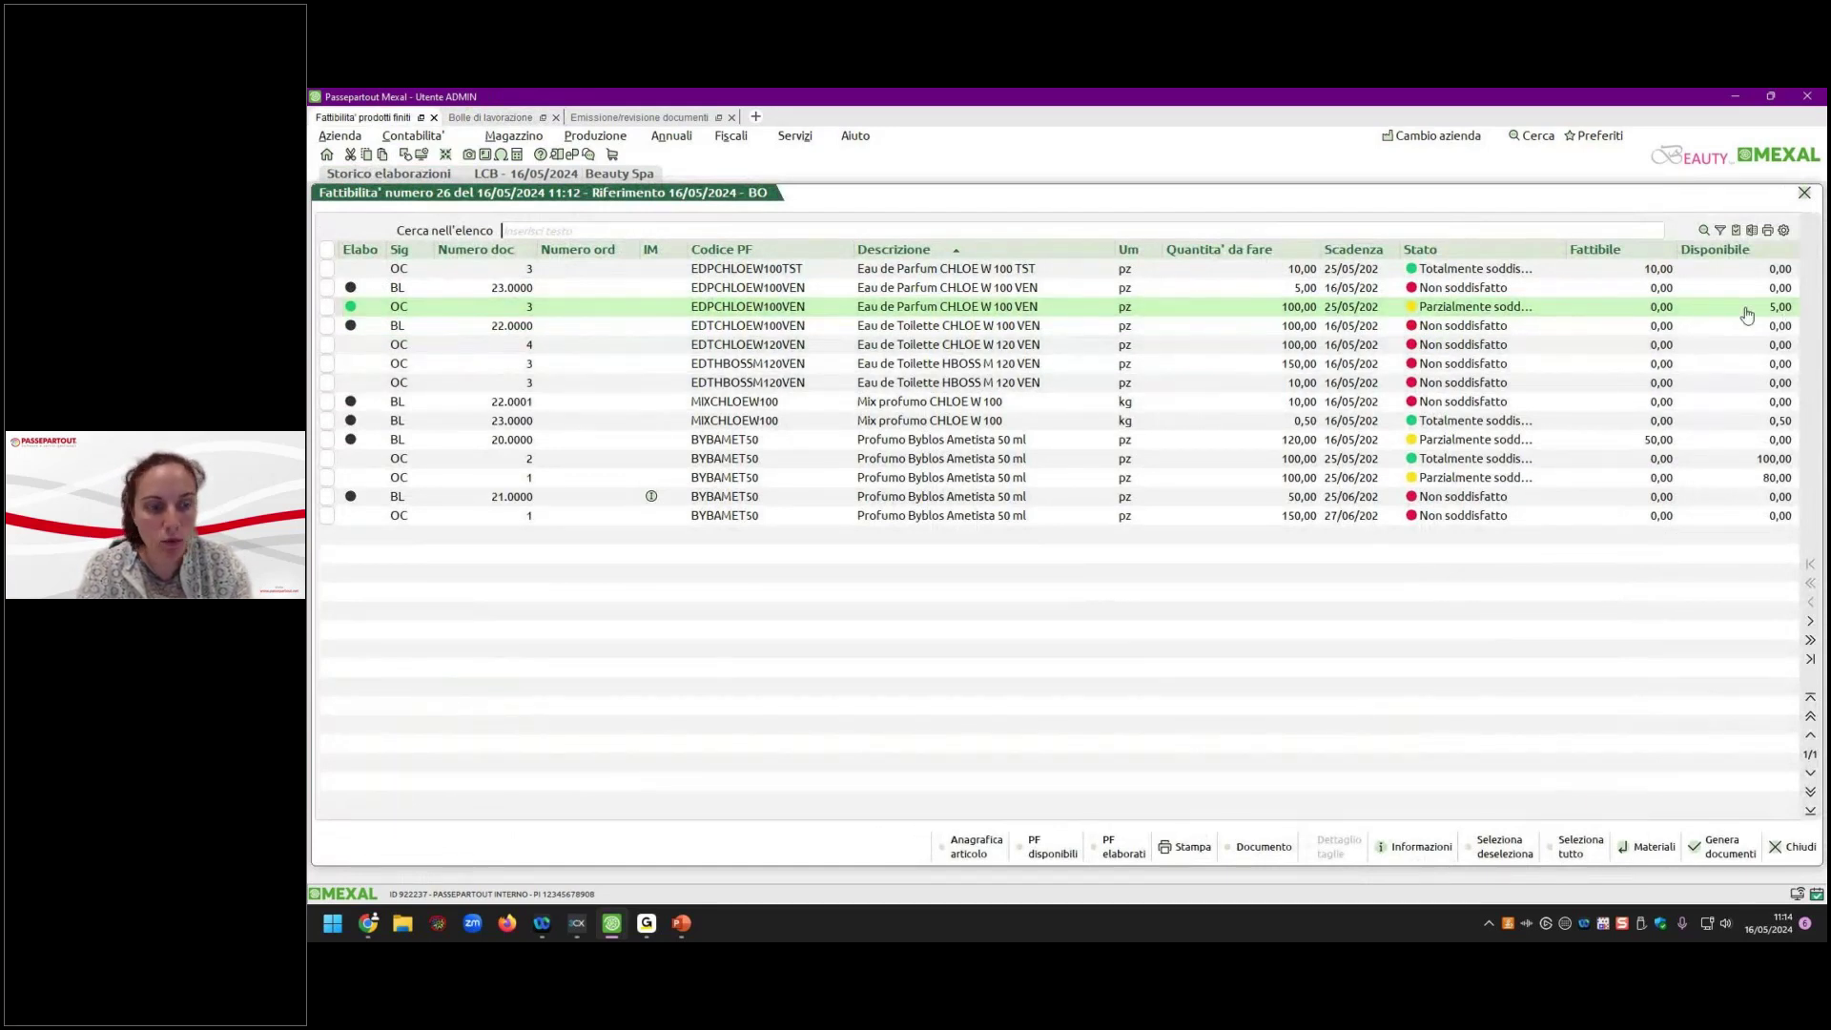
click(1053, 847)
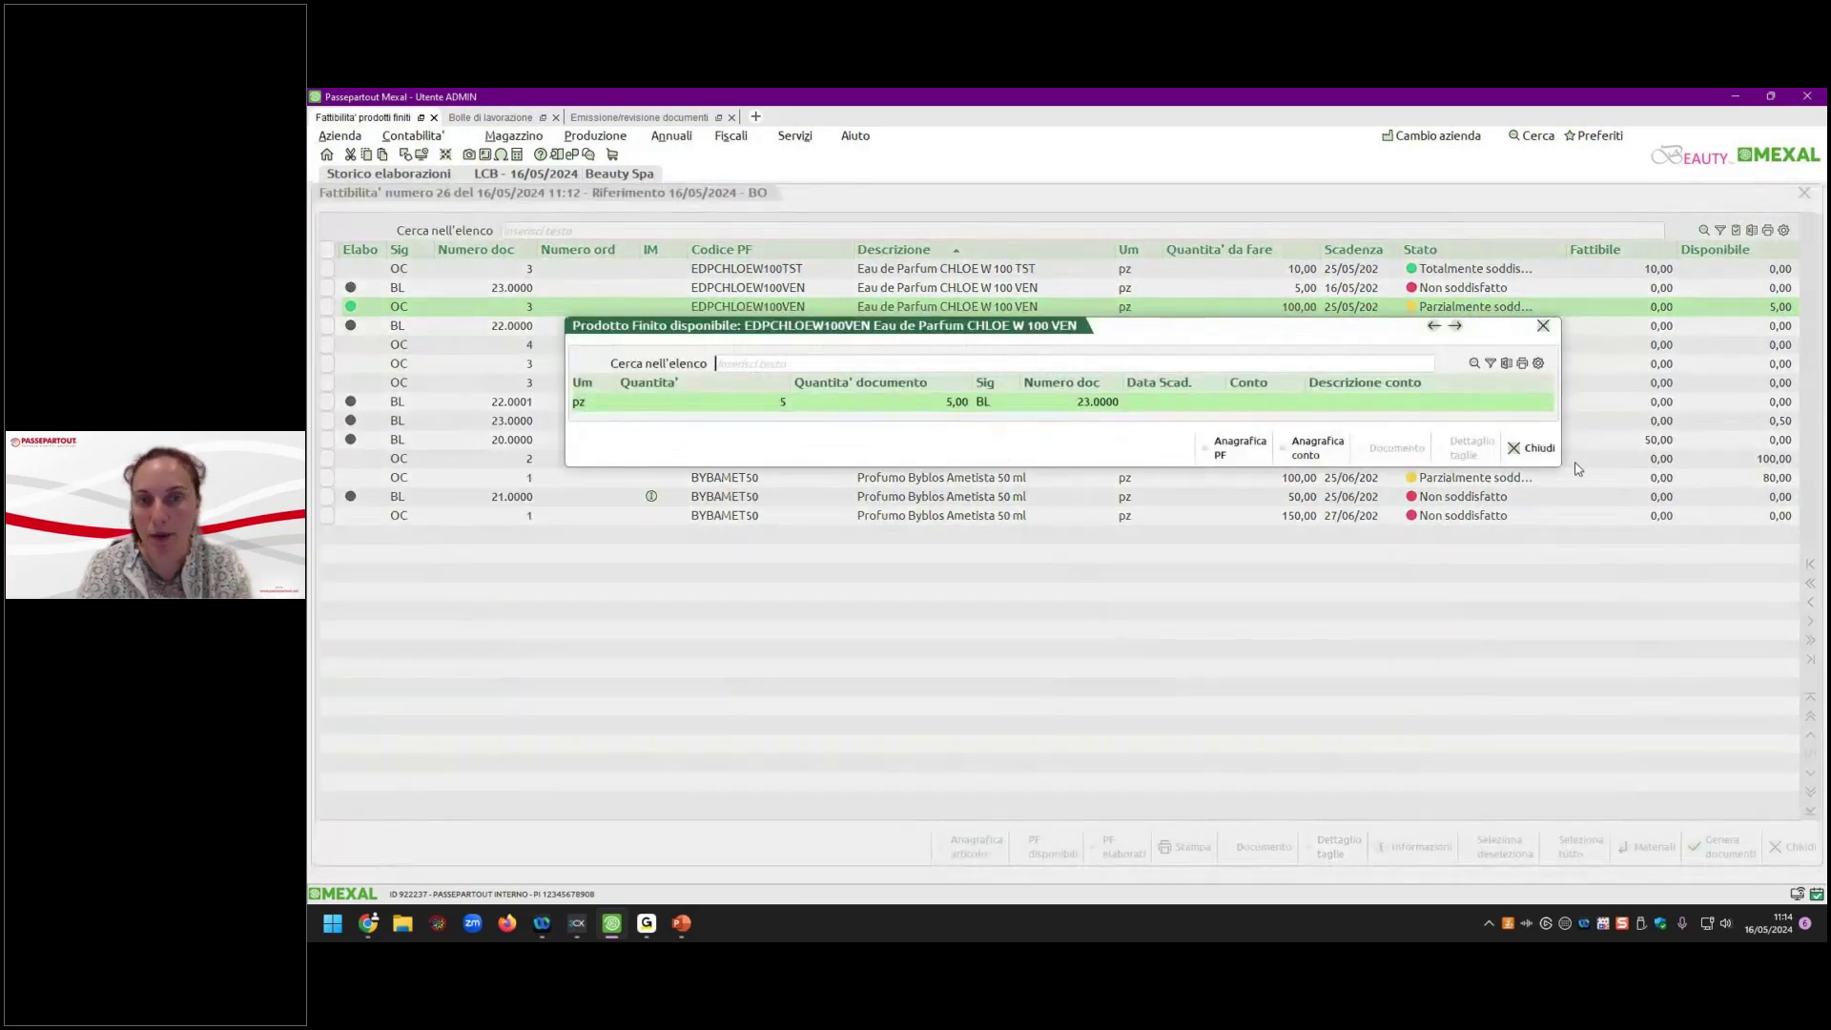
click(1533, 448)
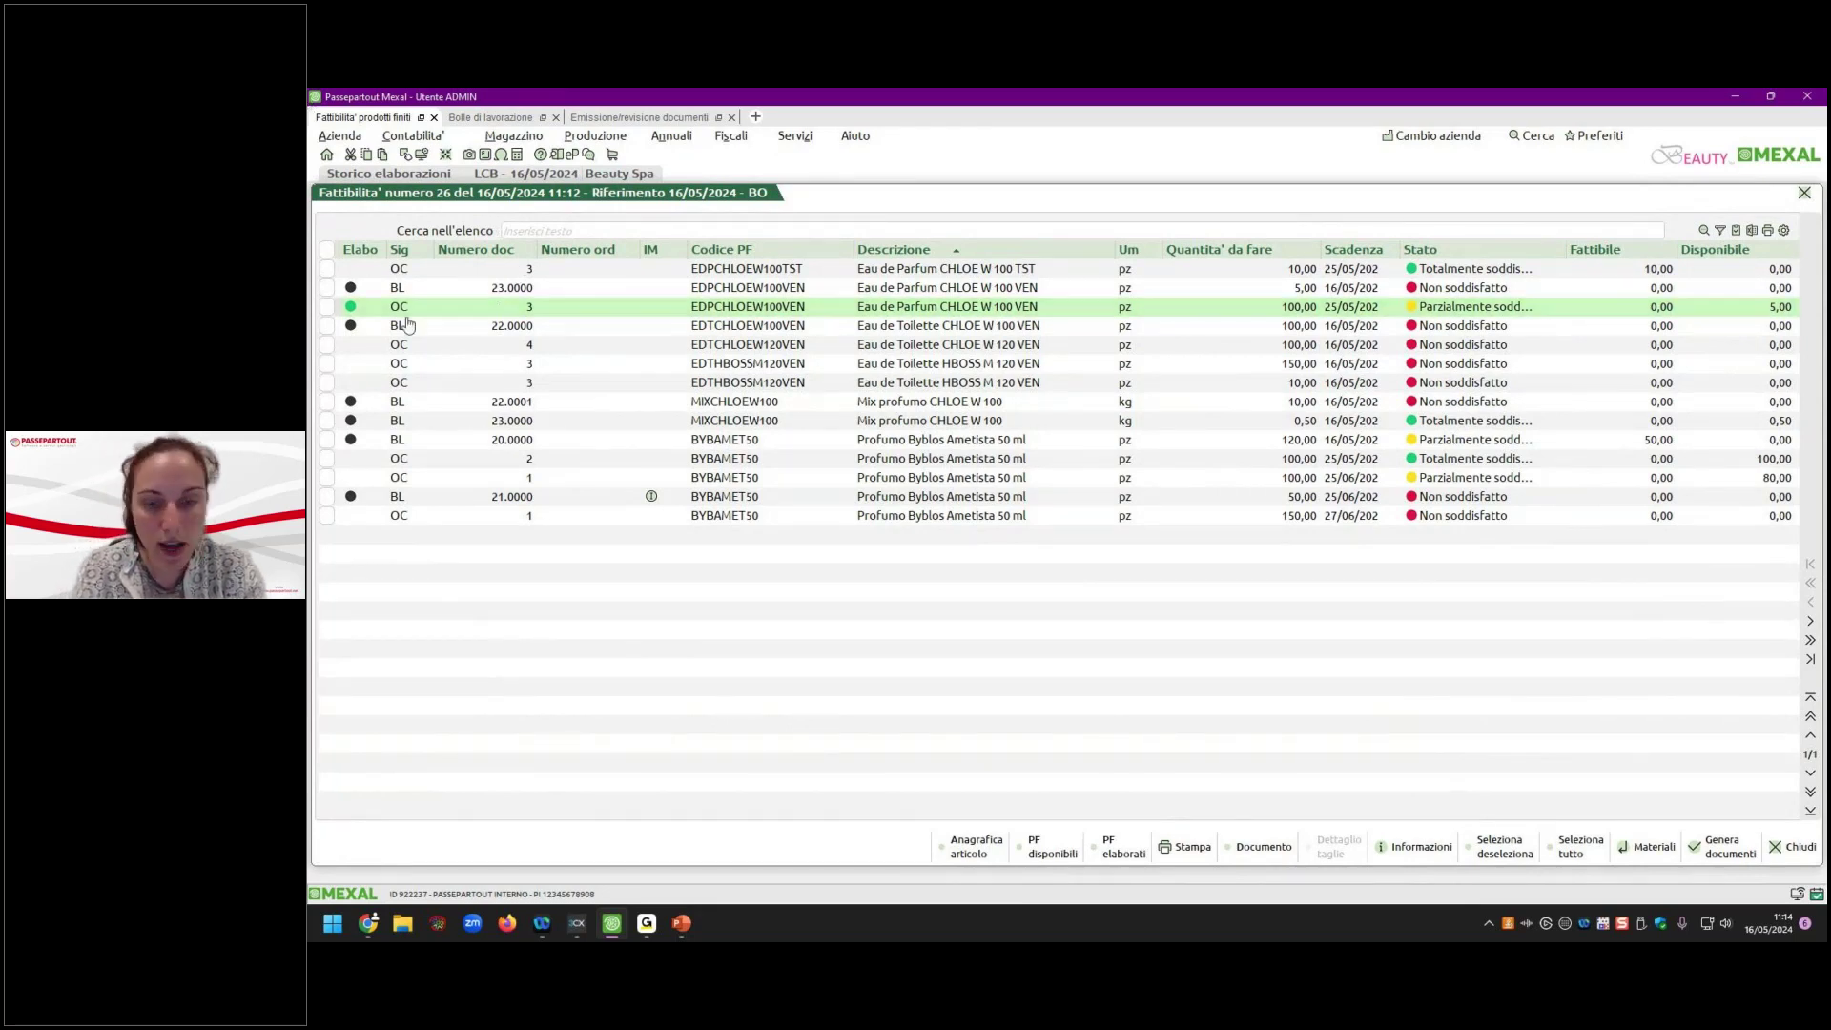
Review the quantity options for generating documents from the 150-piece BYBAMET50 customer-order line.
click(1738, 853)
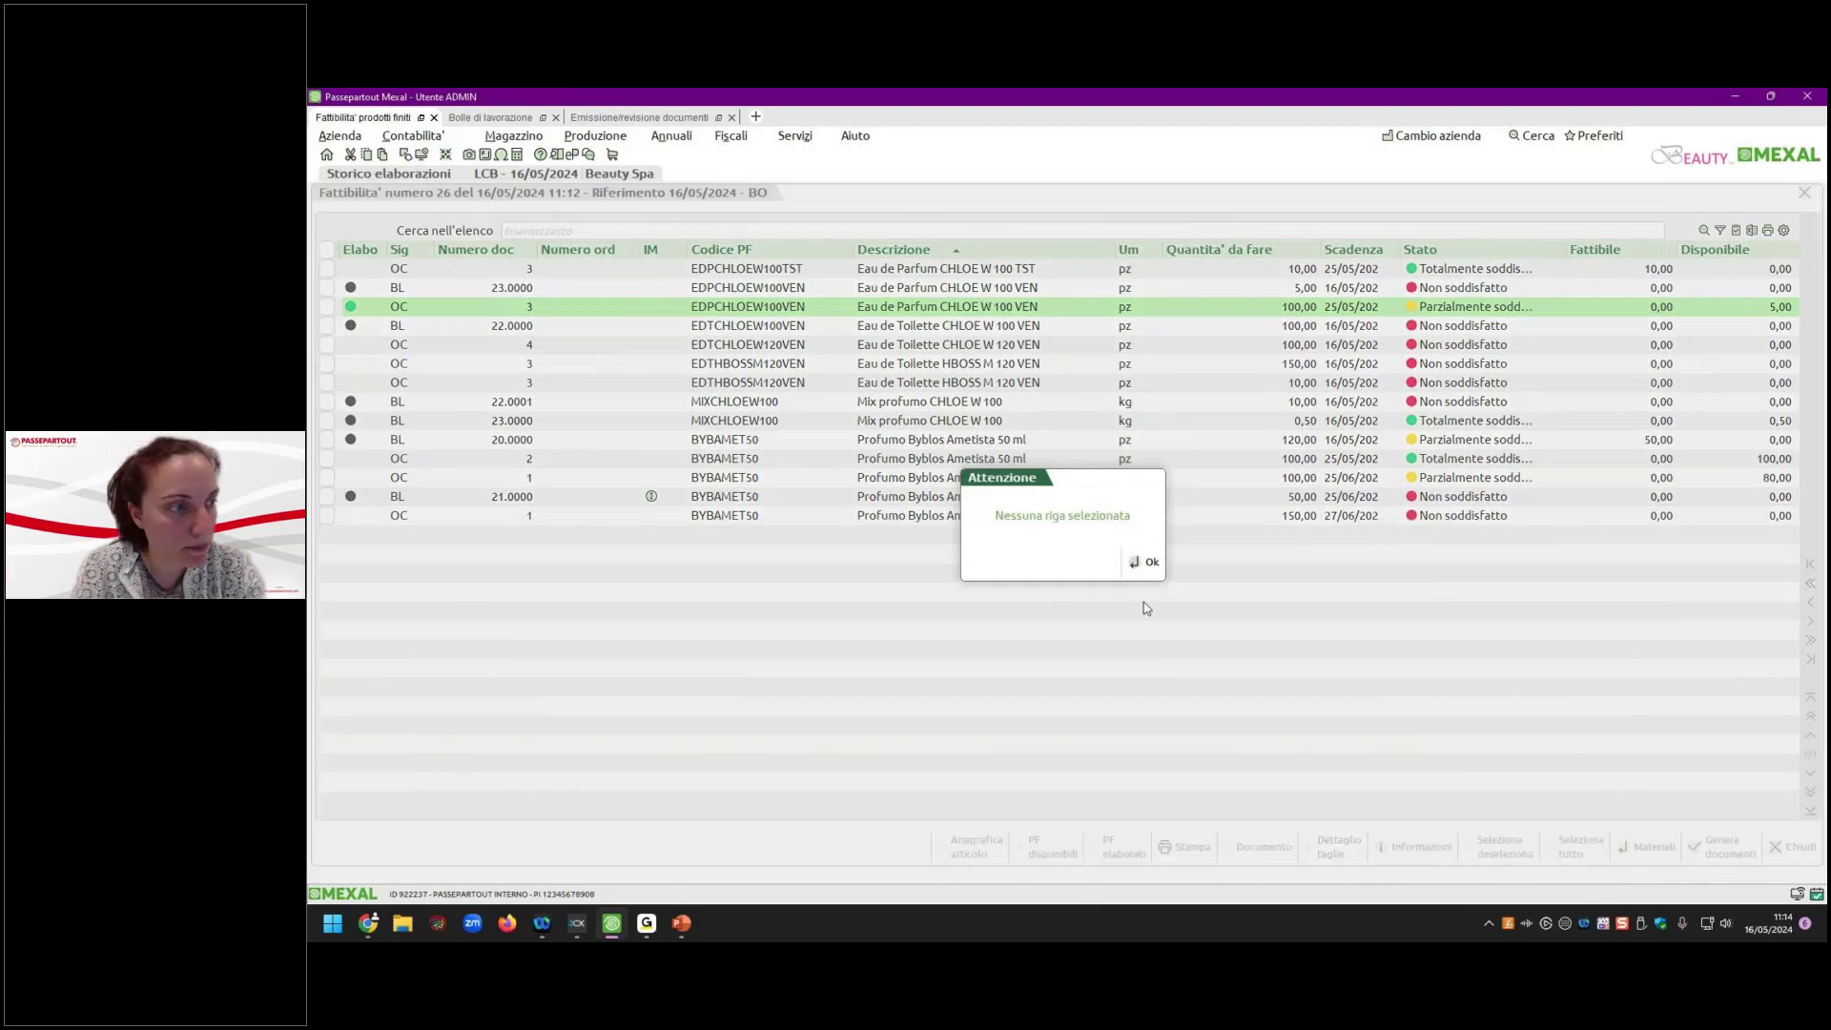
click(1147, 565)
click(326, 515)
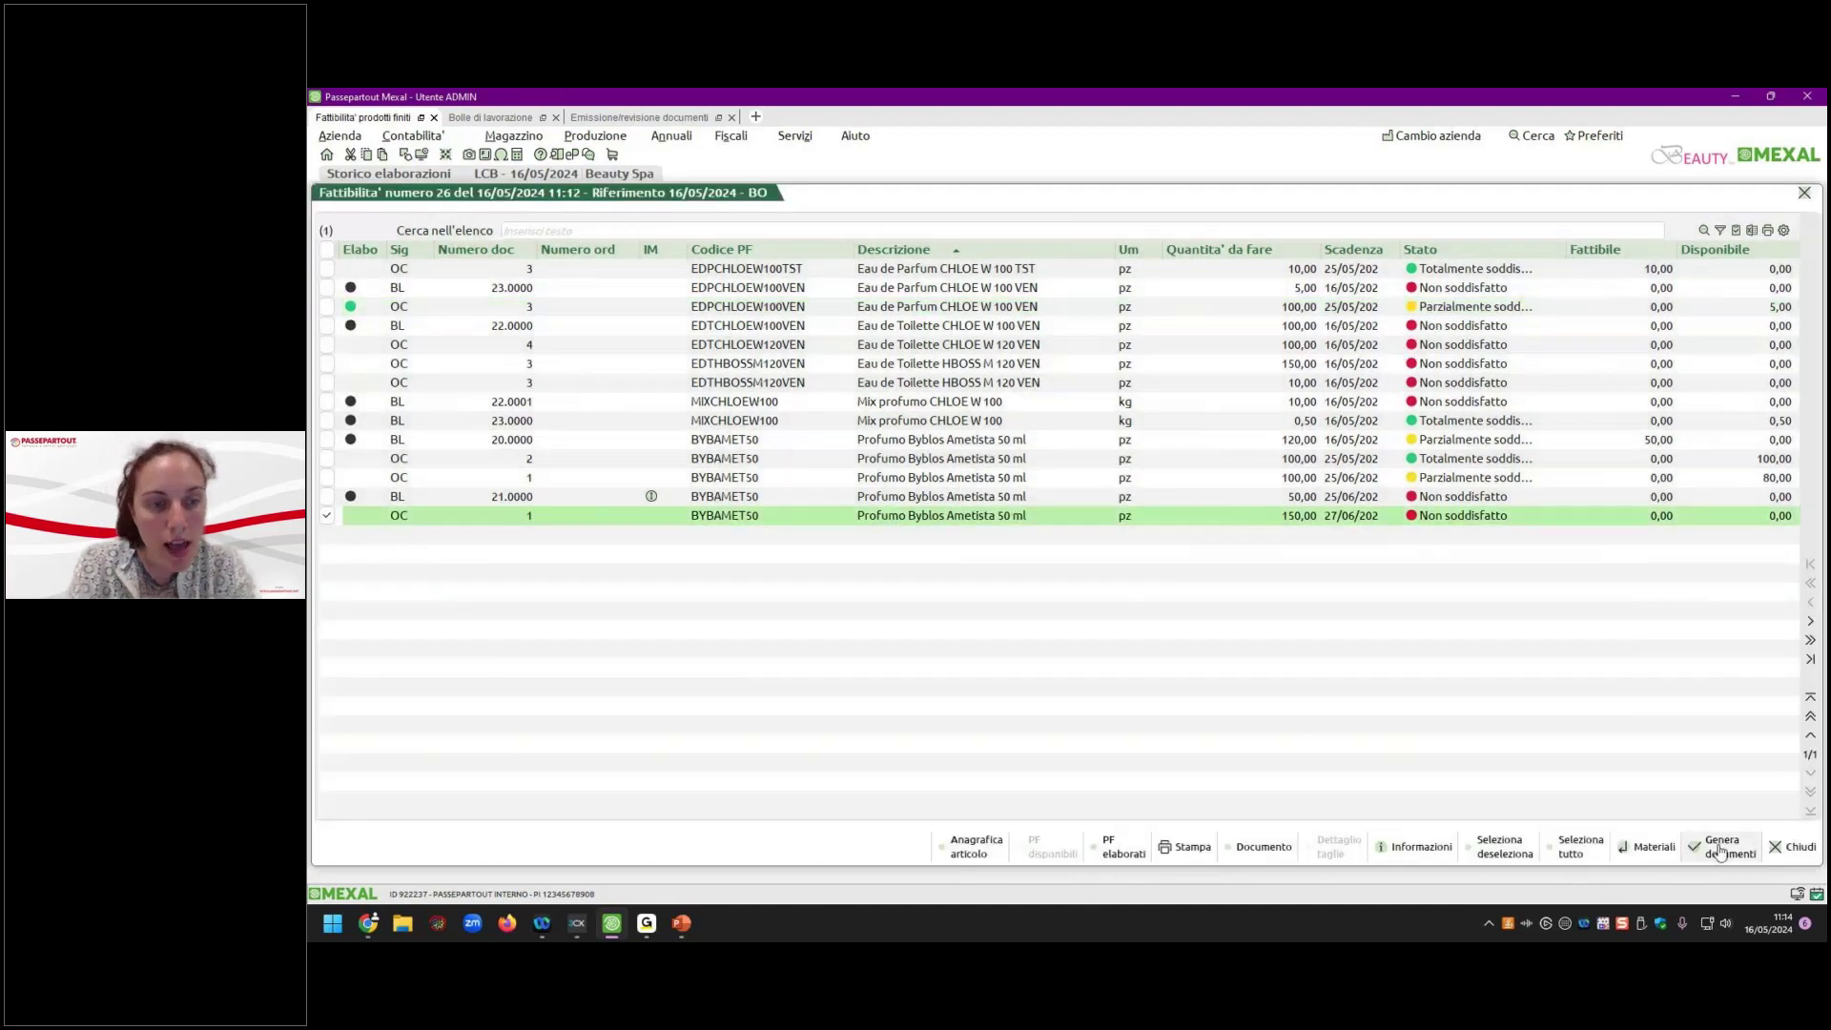
click(1722, 846)
key(Return)
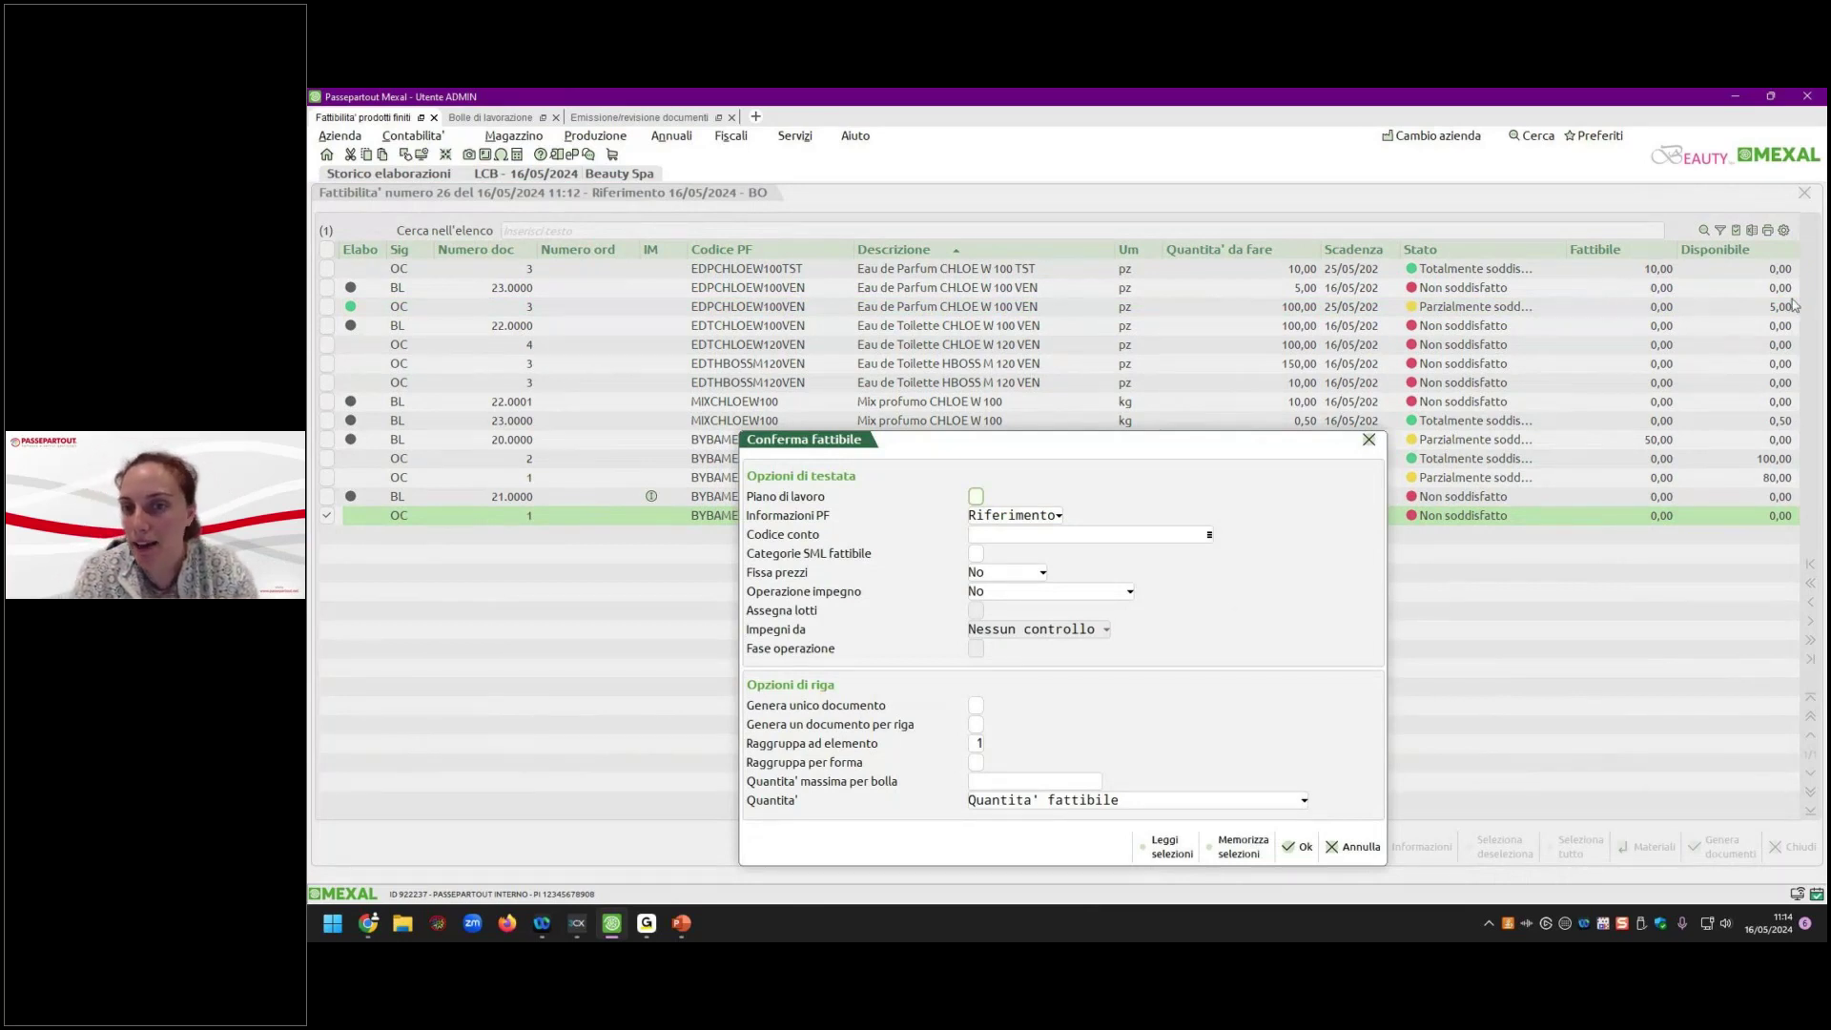
click(1304, 800)
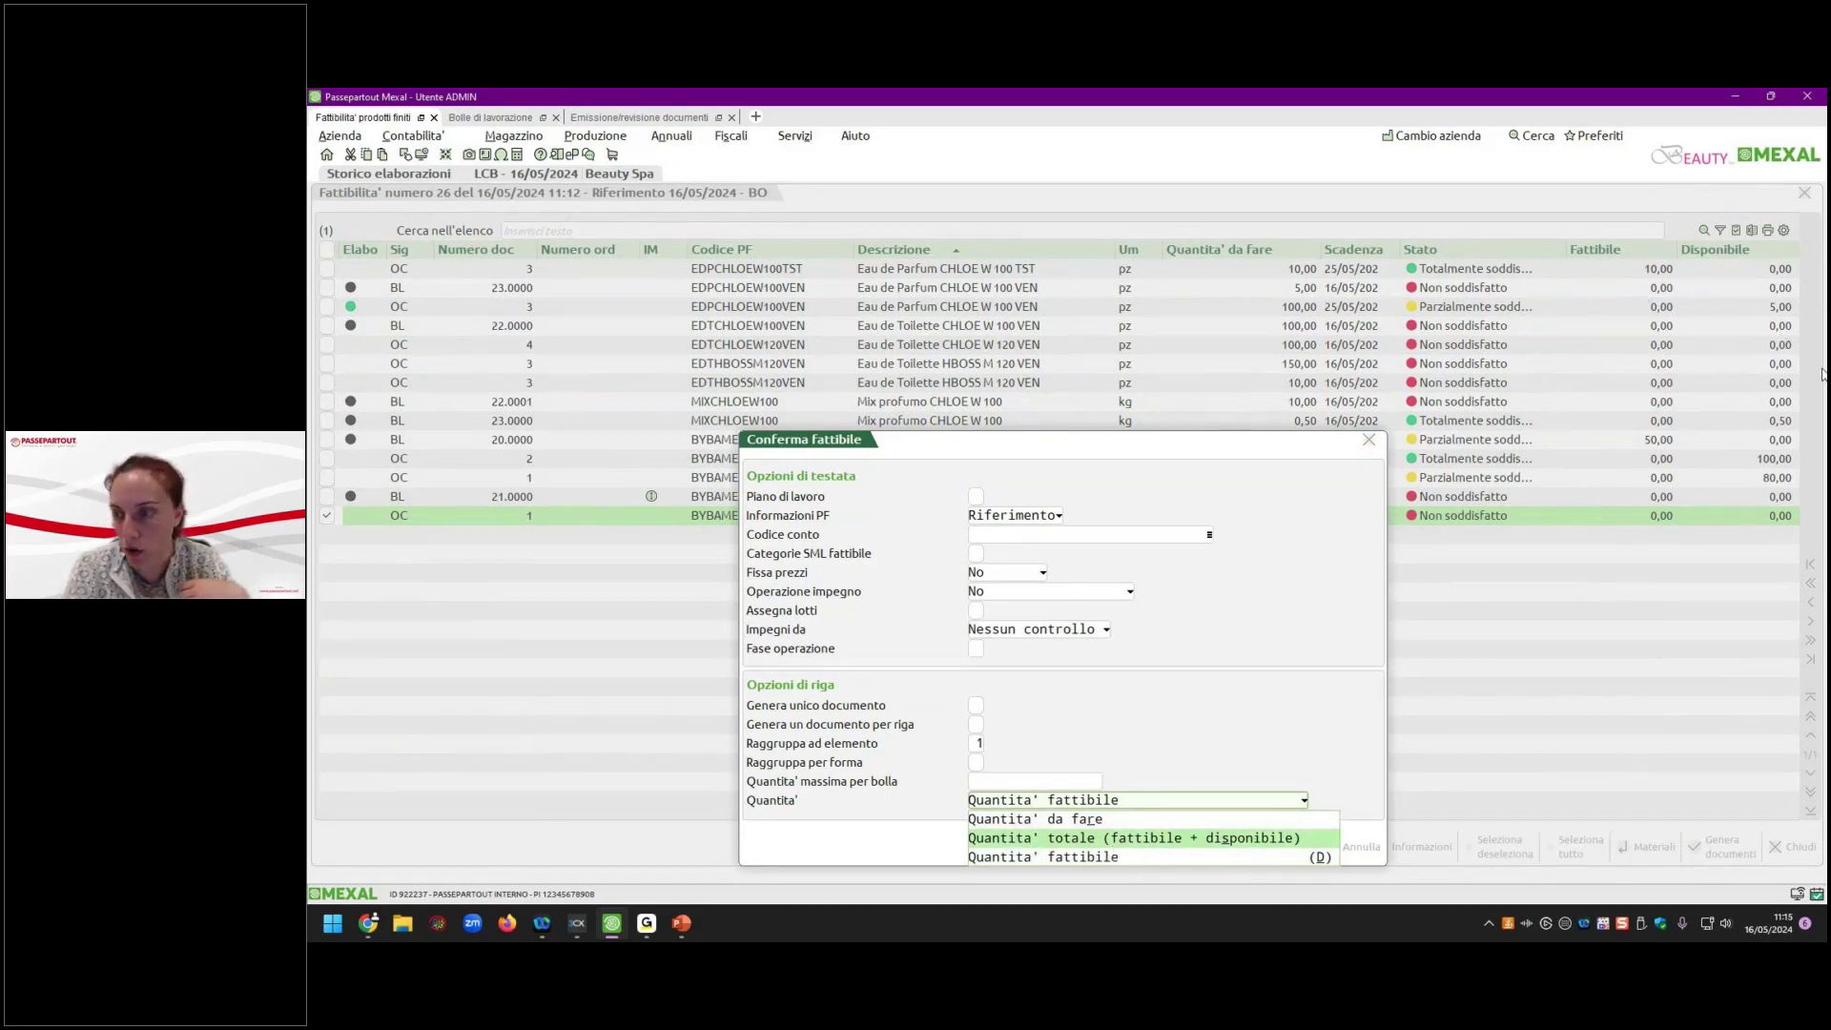
click(1446, 744)
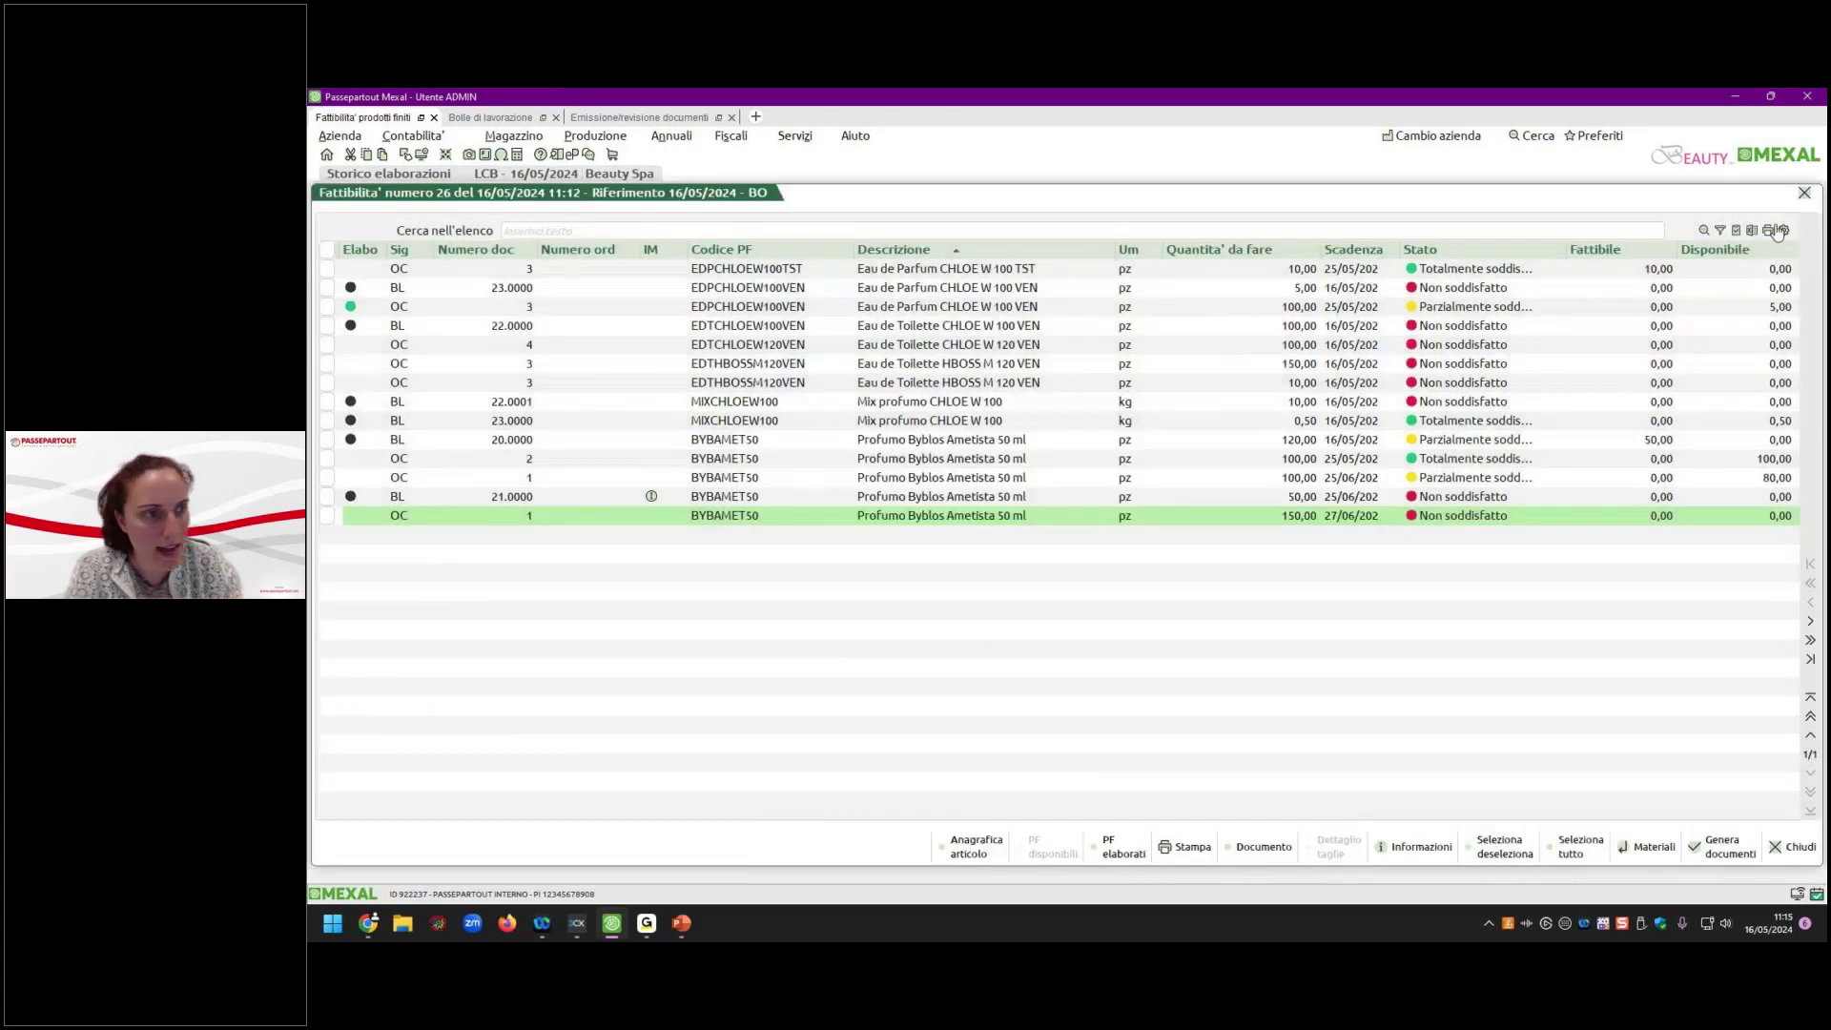
Add the "Quantita' totale" column to the feasibility list and examine it.
click(1775, 230)
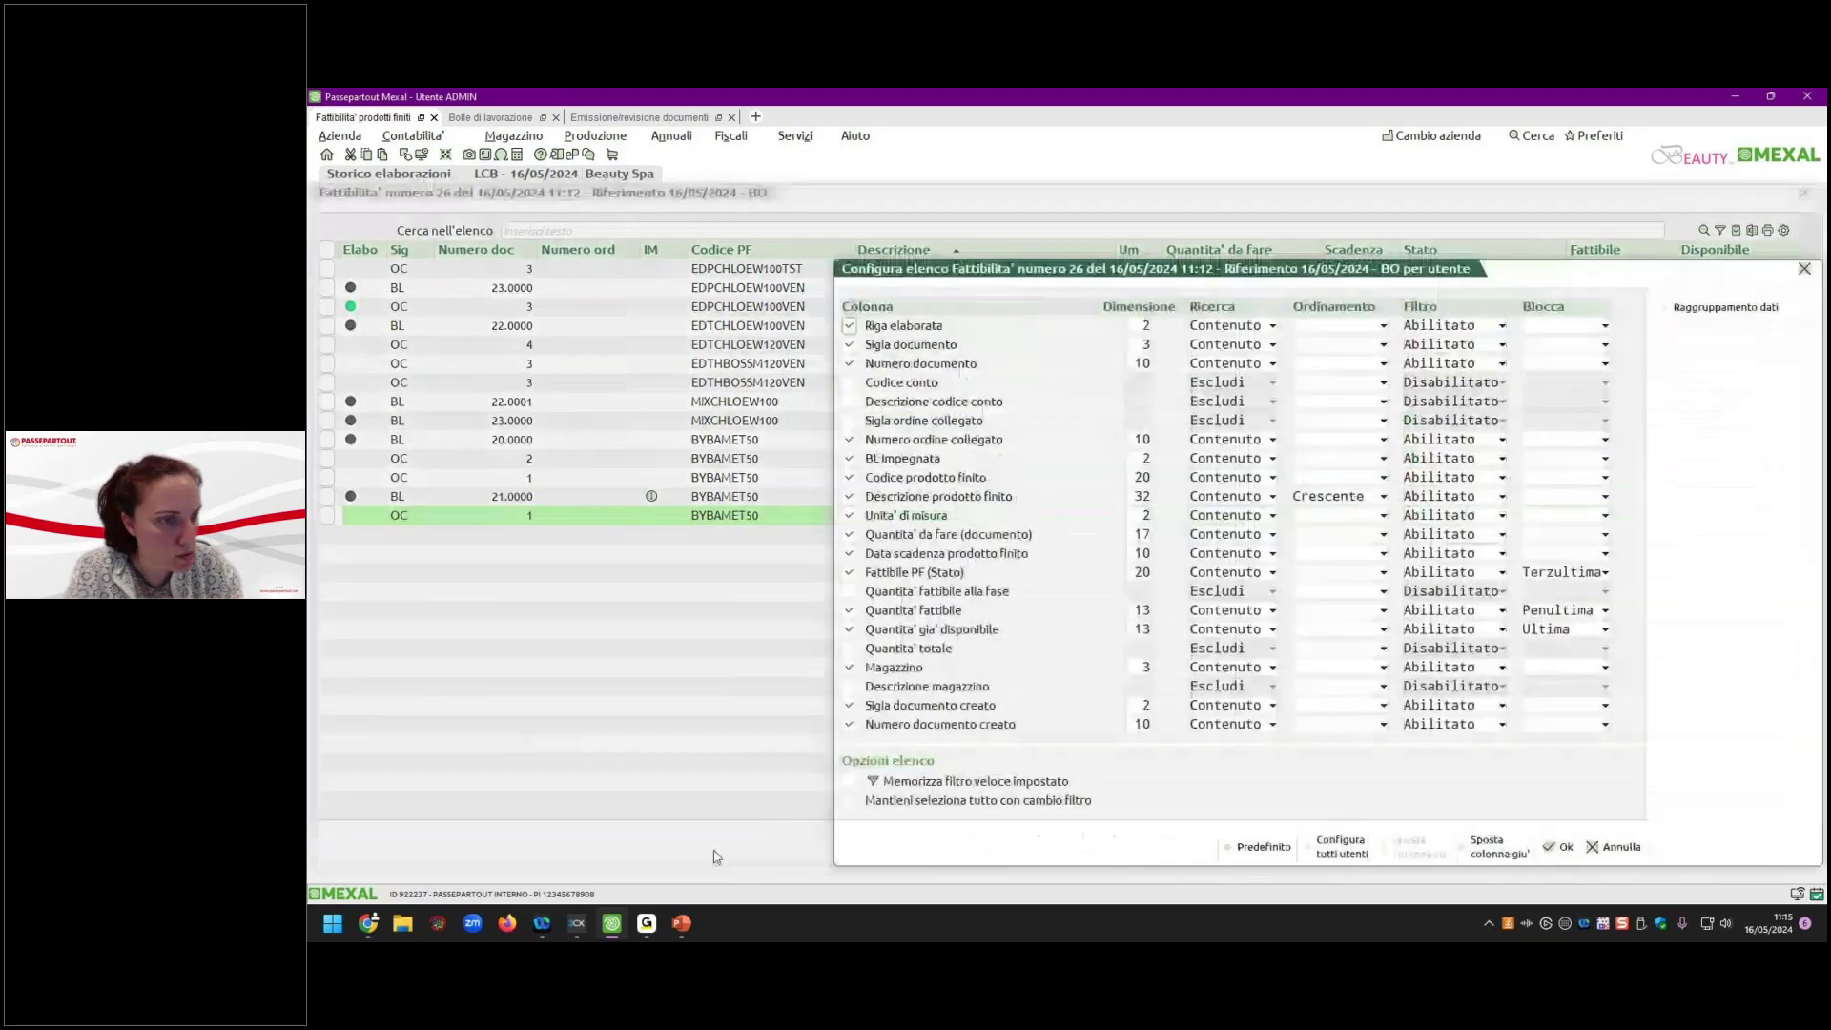
click(849, 648)
click(1557, 847)
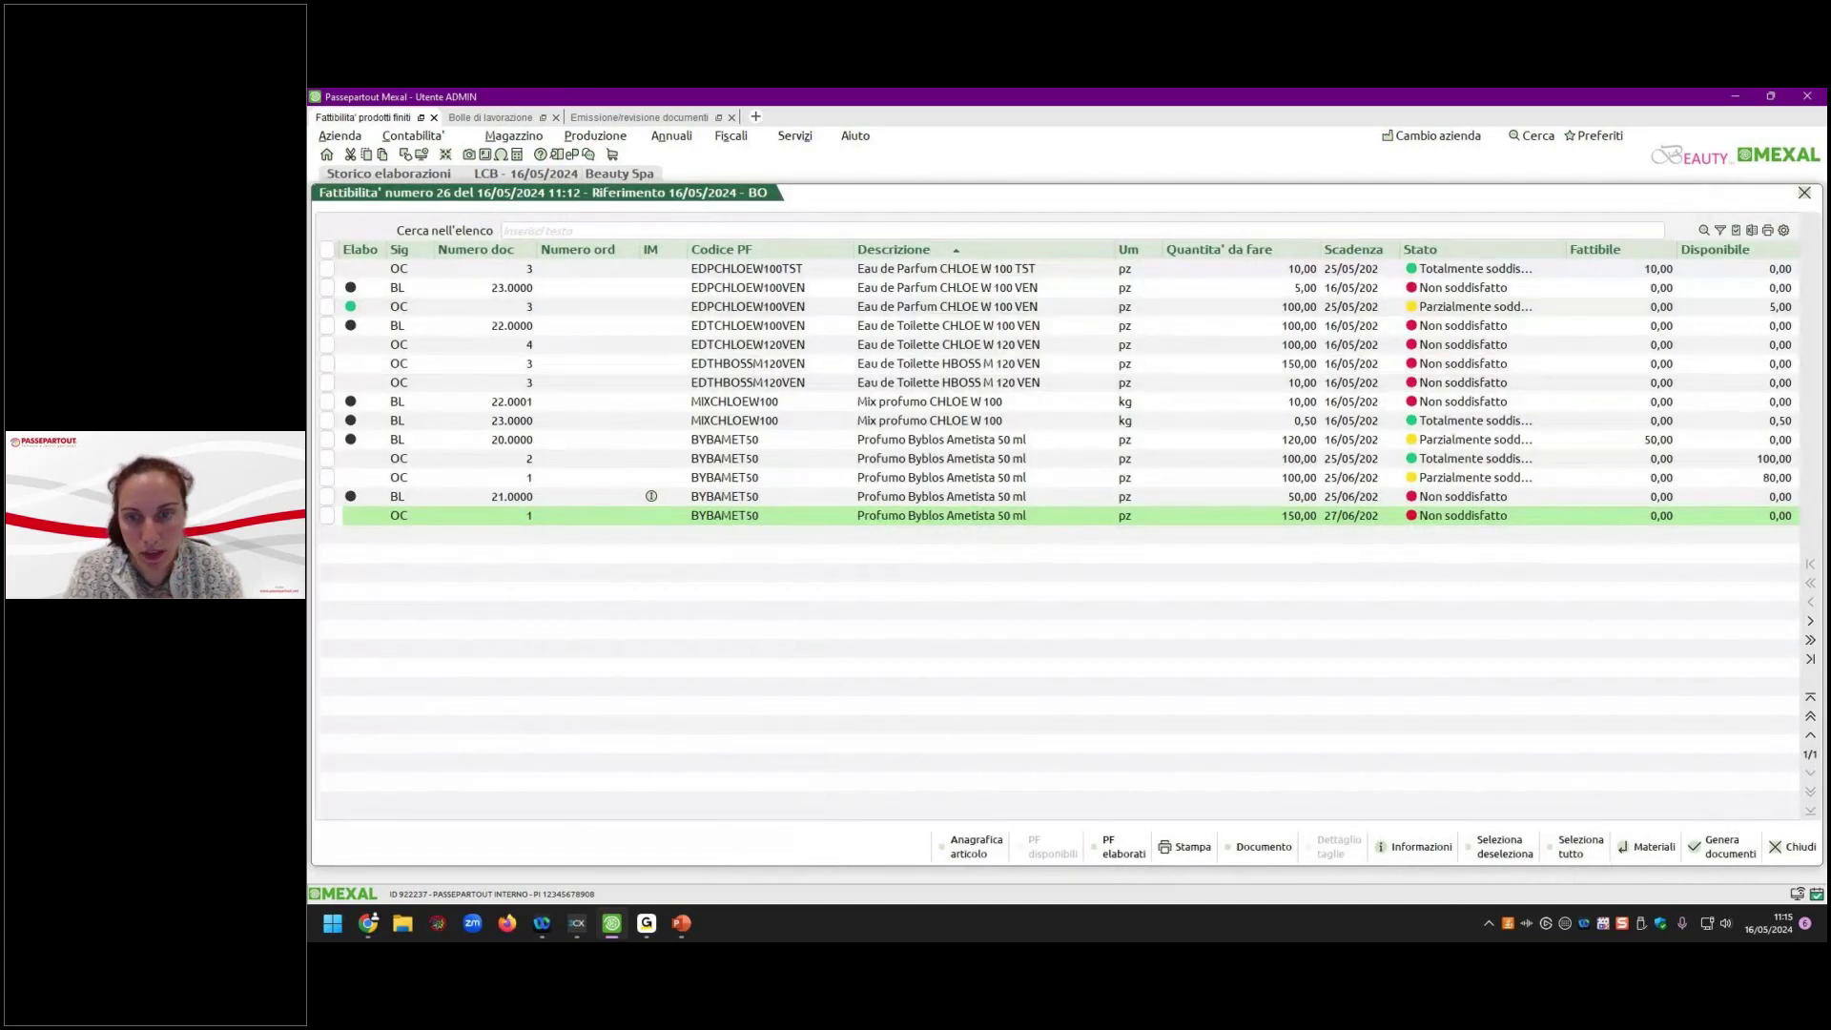
click(1809, 644)
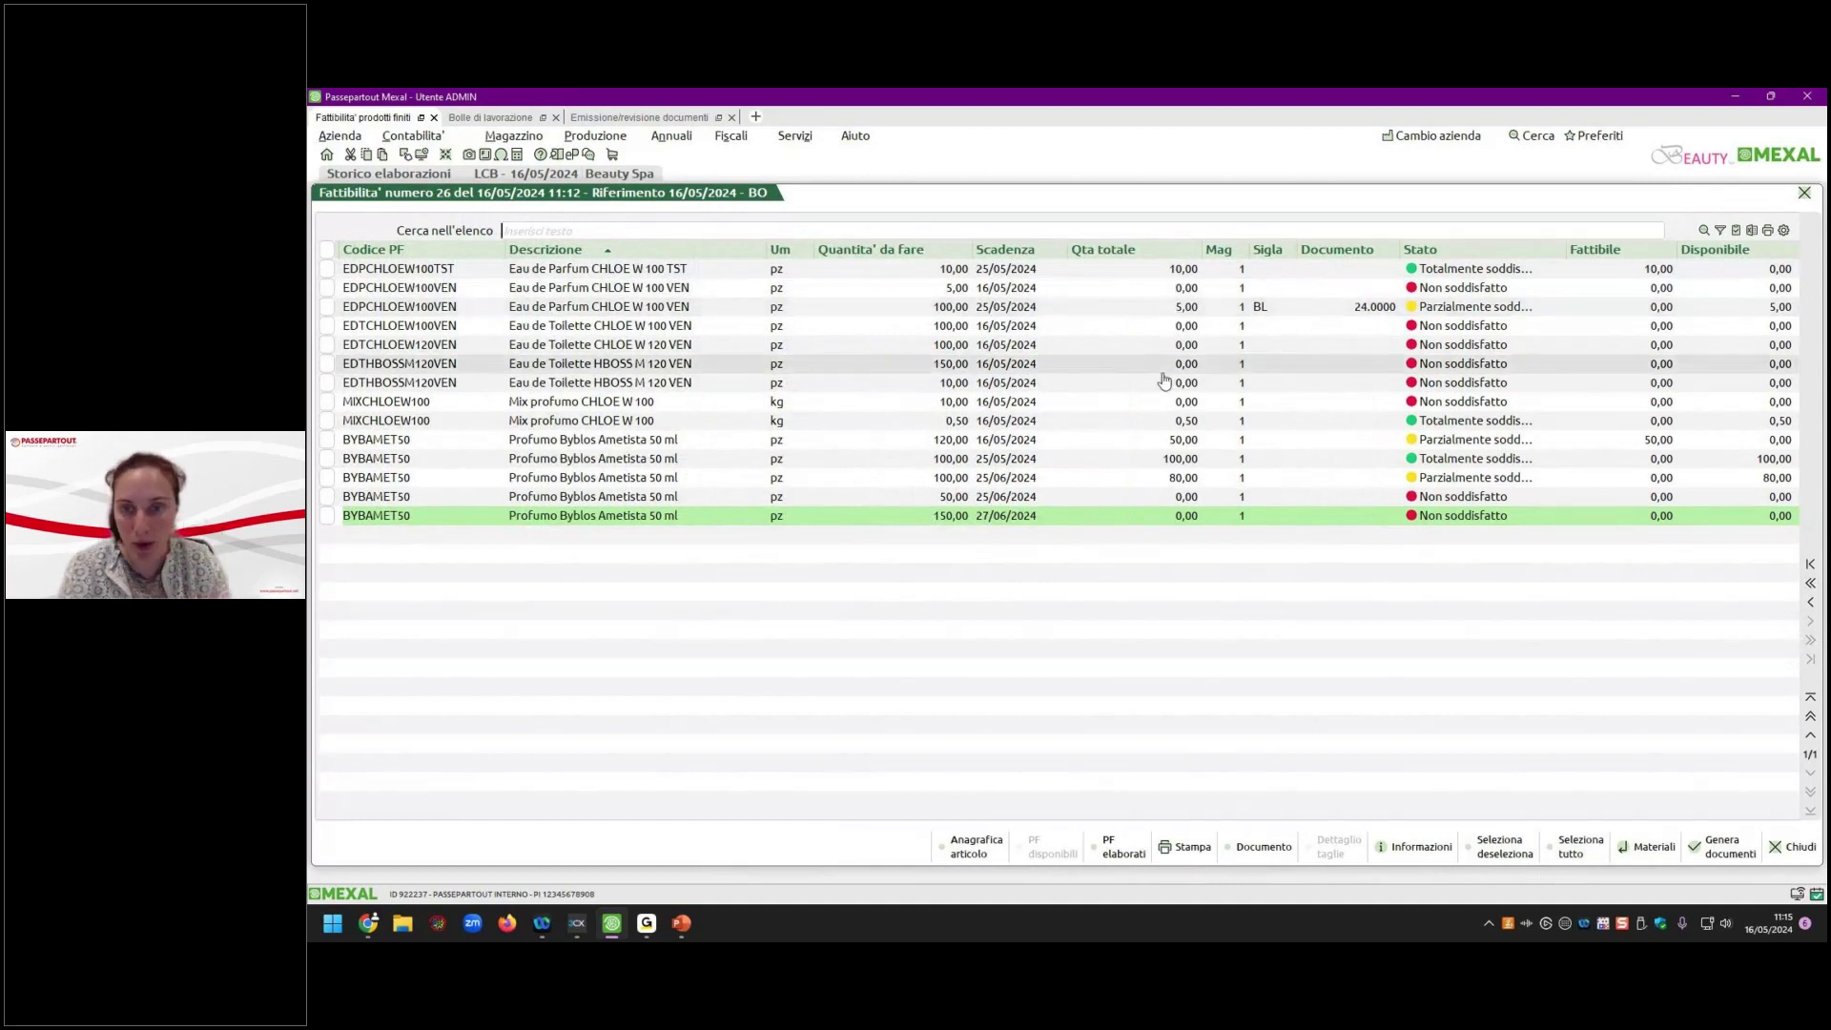
Remove the "Quantita' totale" column from the feasibility list.
click(1784, 230)
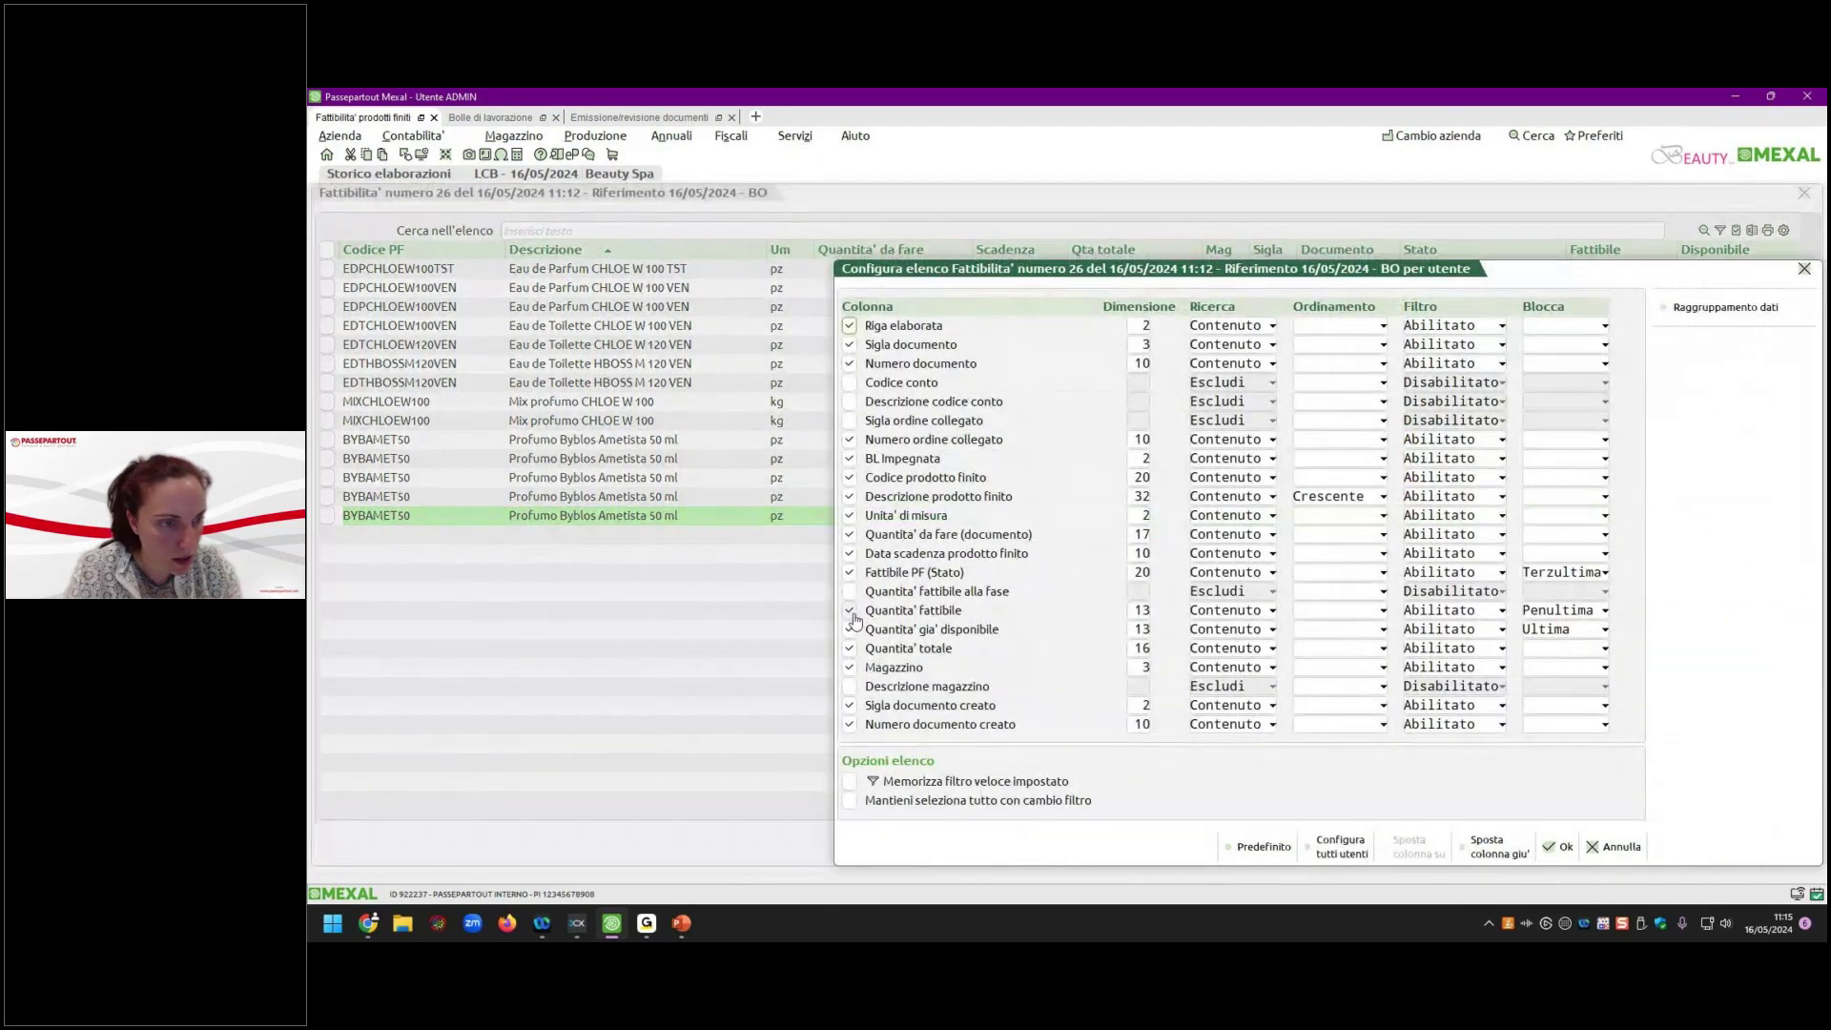
click(849, 649)
click(1560, 847)
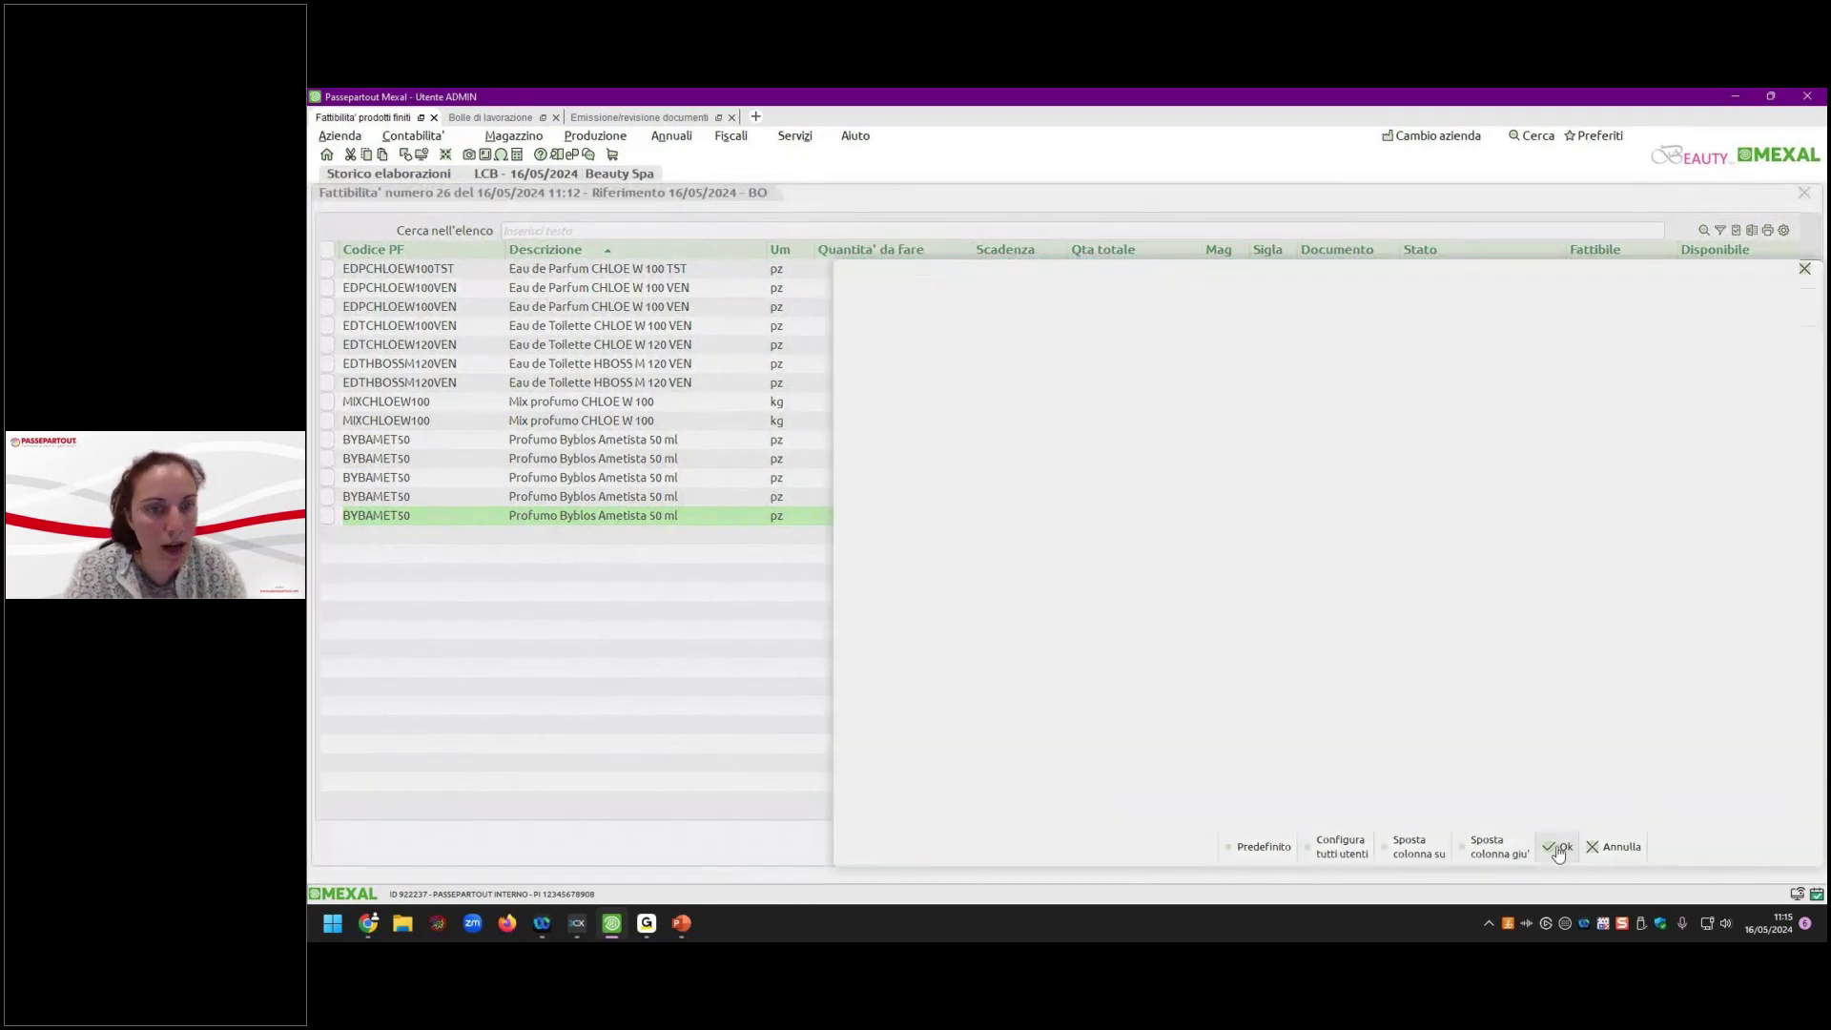
Set document generation for the 150-piece BYBAMET50 customer-order line to "Quantita' totale (fattibile + disponibile)", check the generated work order, and cancel the generation.
click(327, 517)
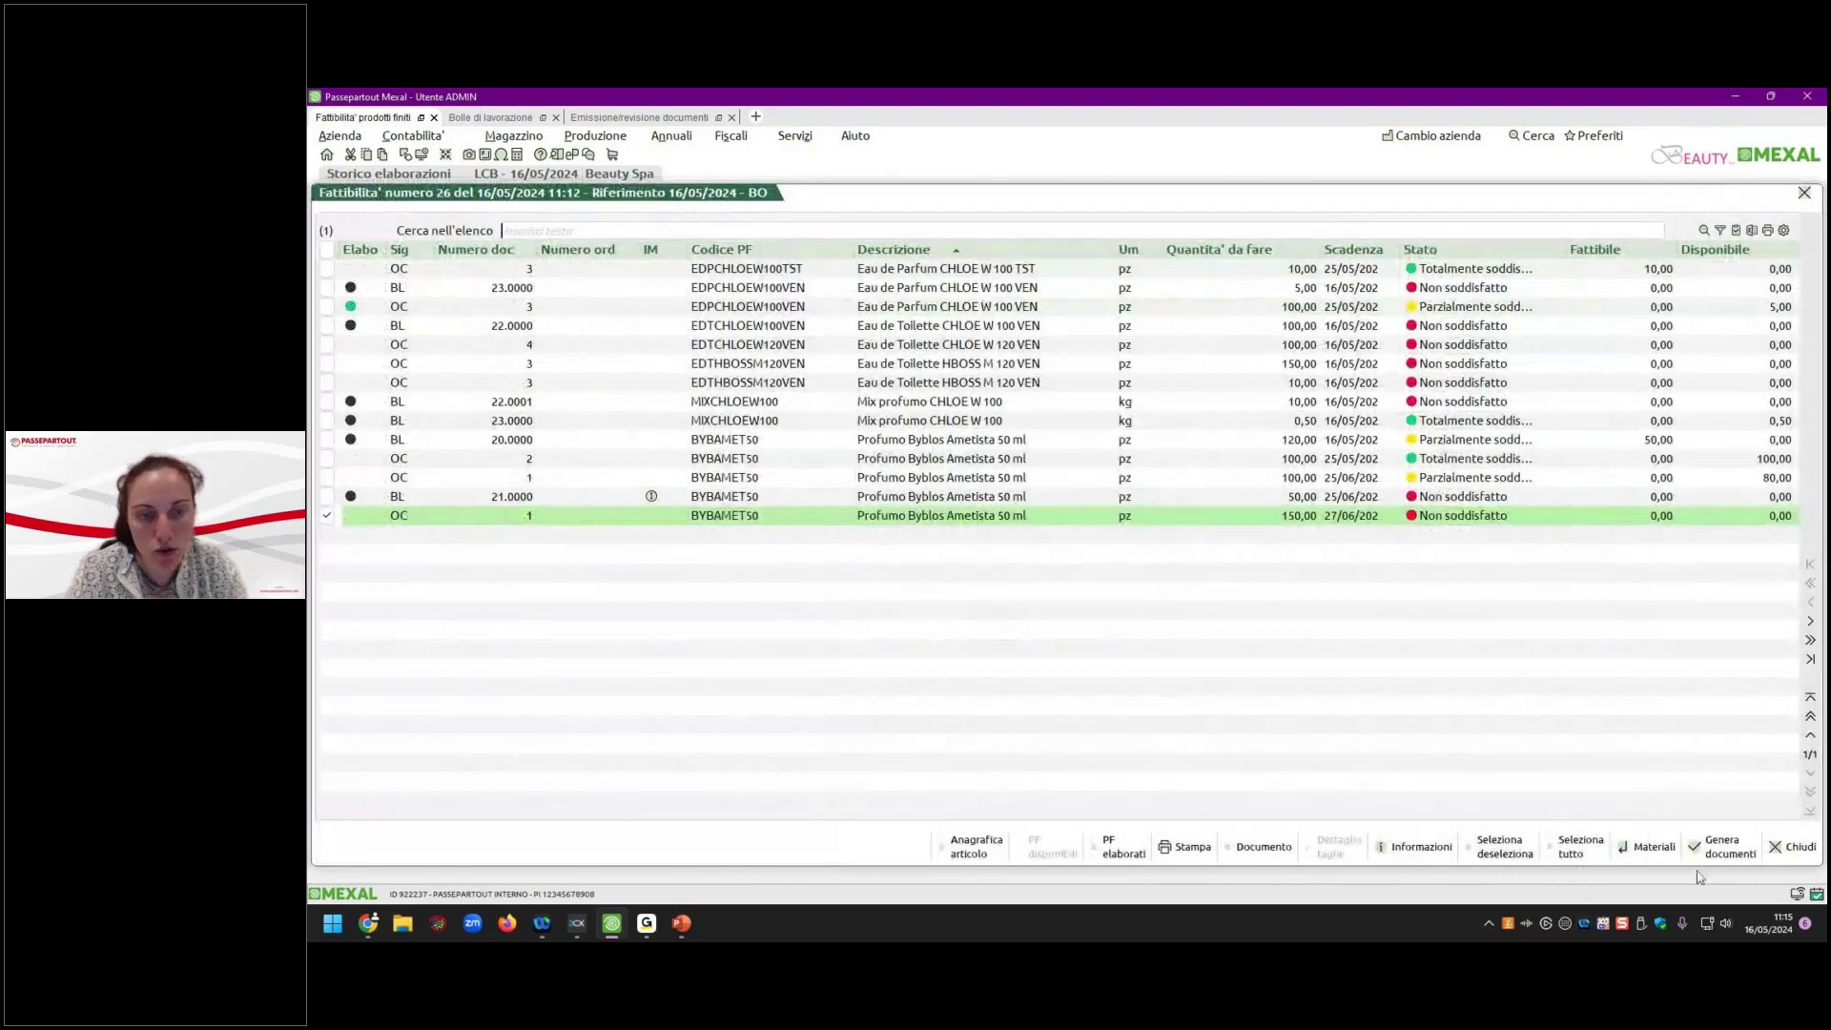
click(1708, 854)
click(1202, 567)
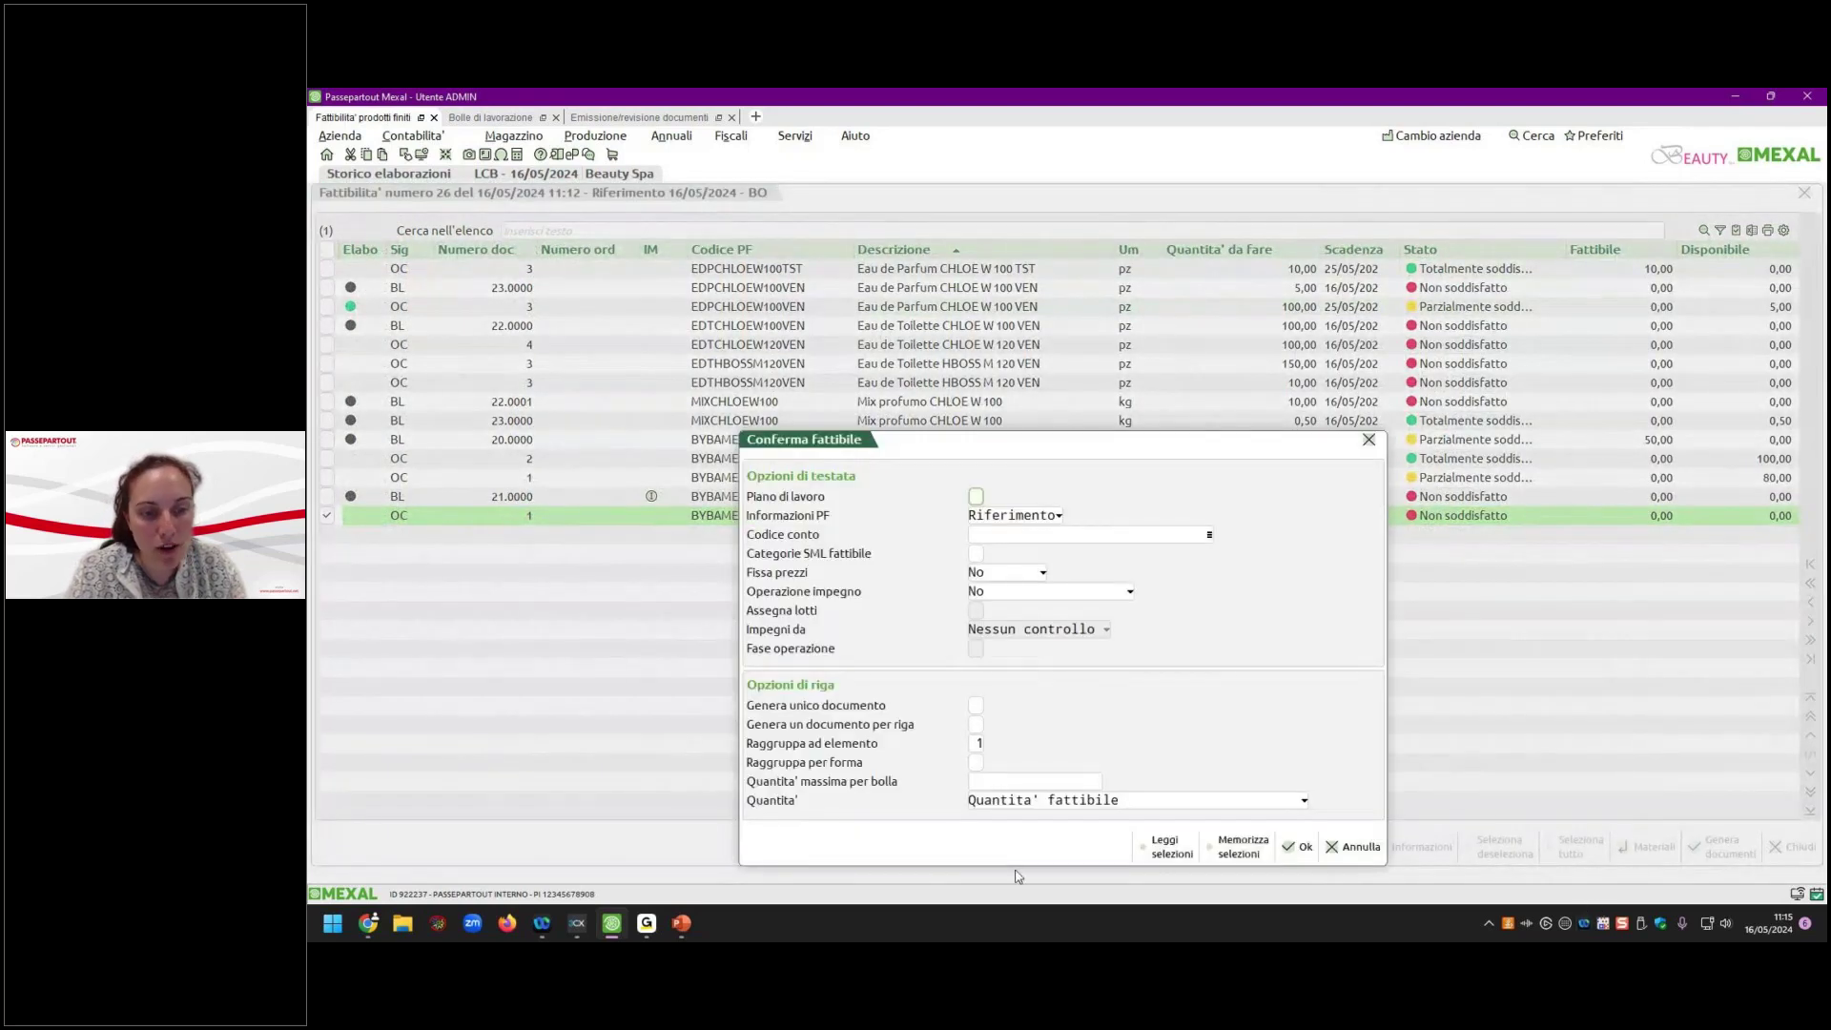
click(1305, 804)
click(1097, 840)
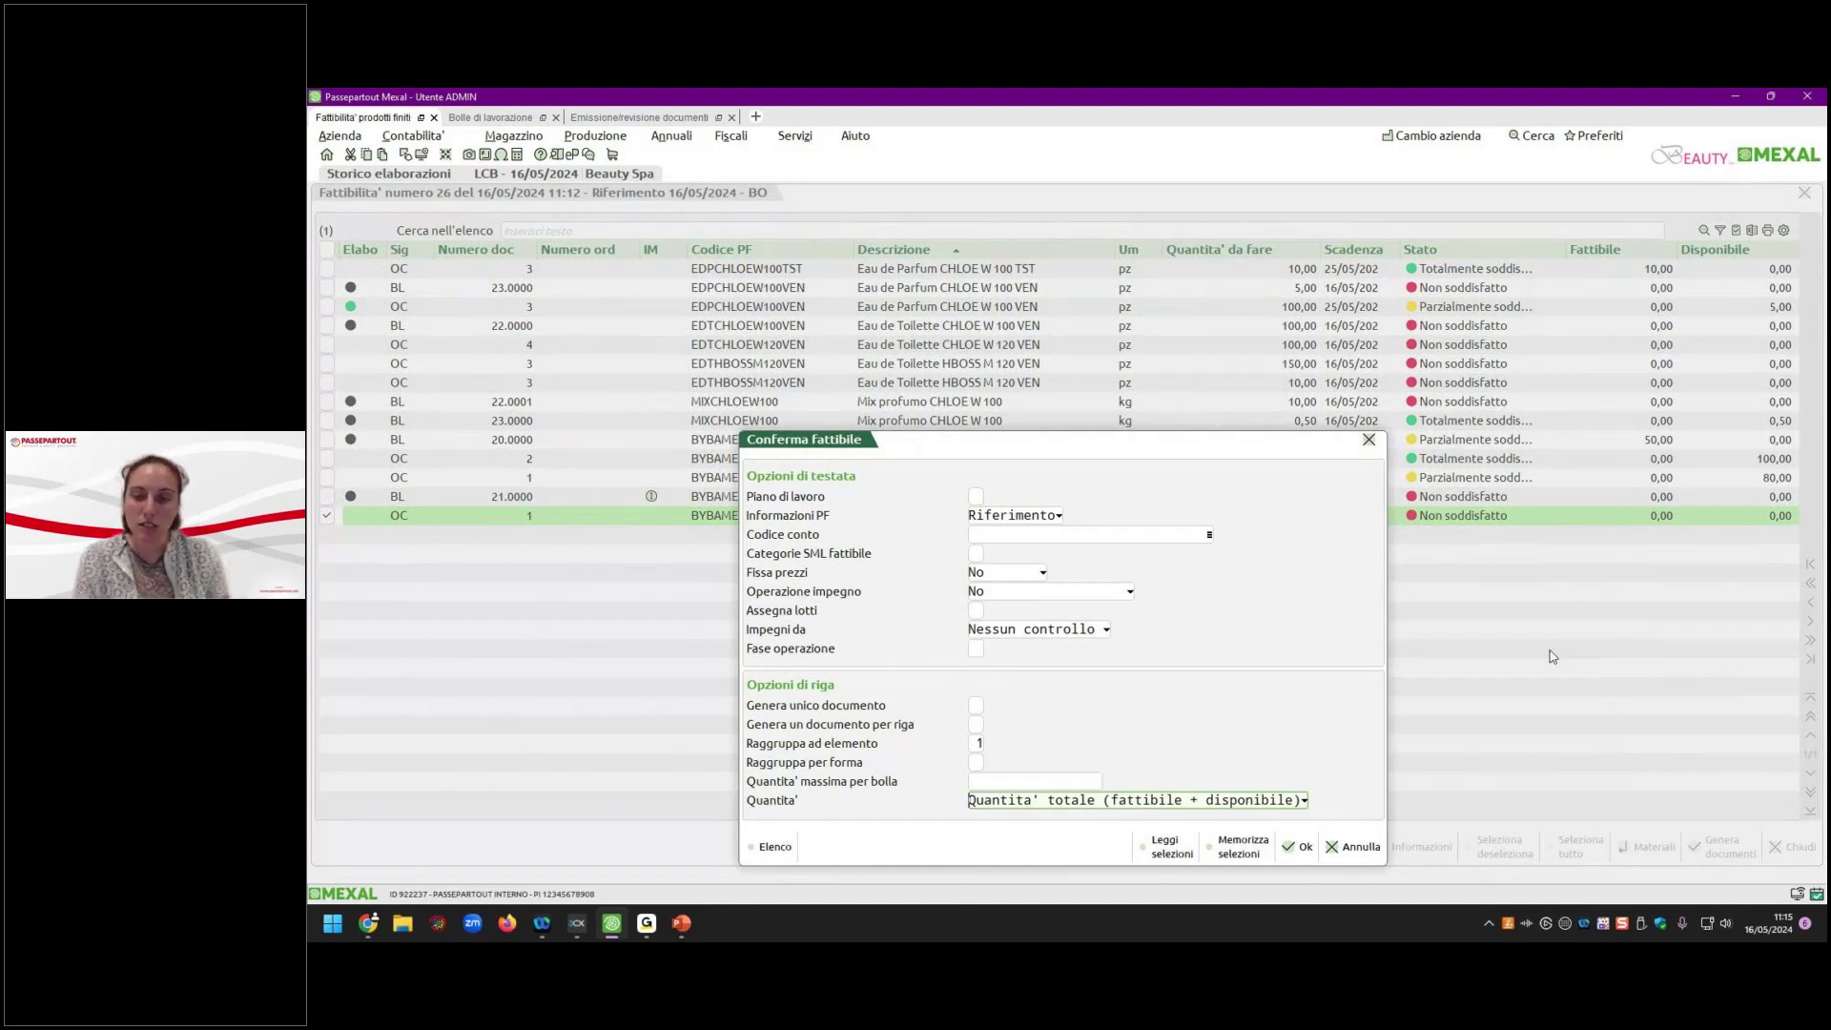
click(506, 117)
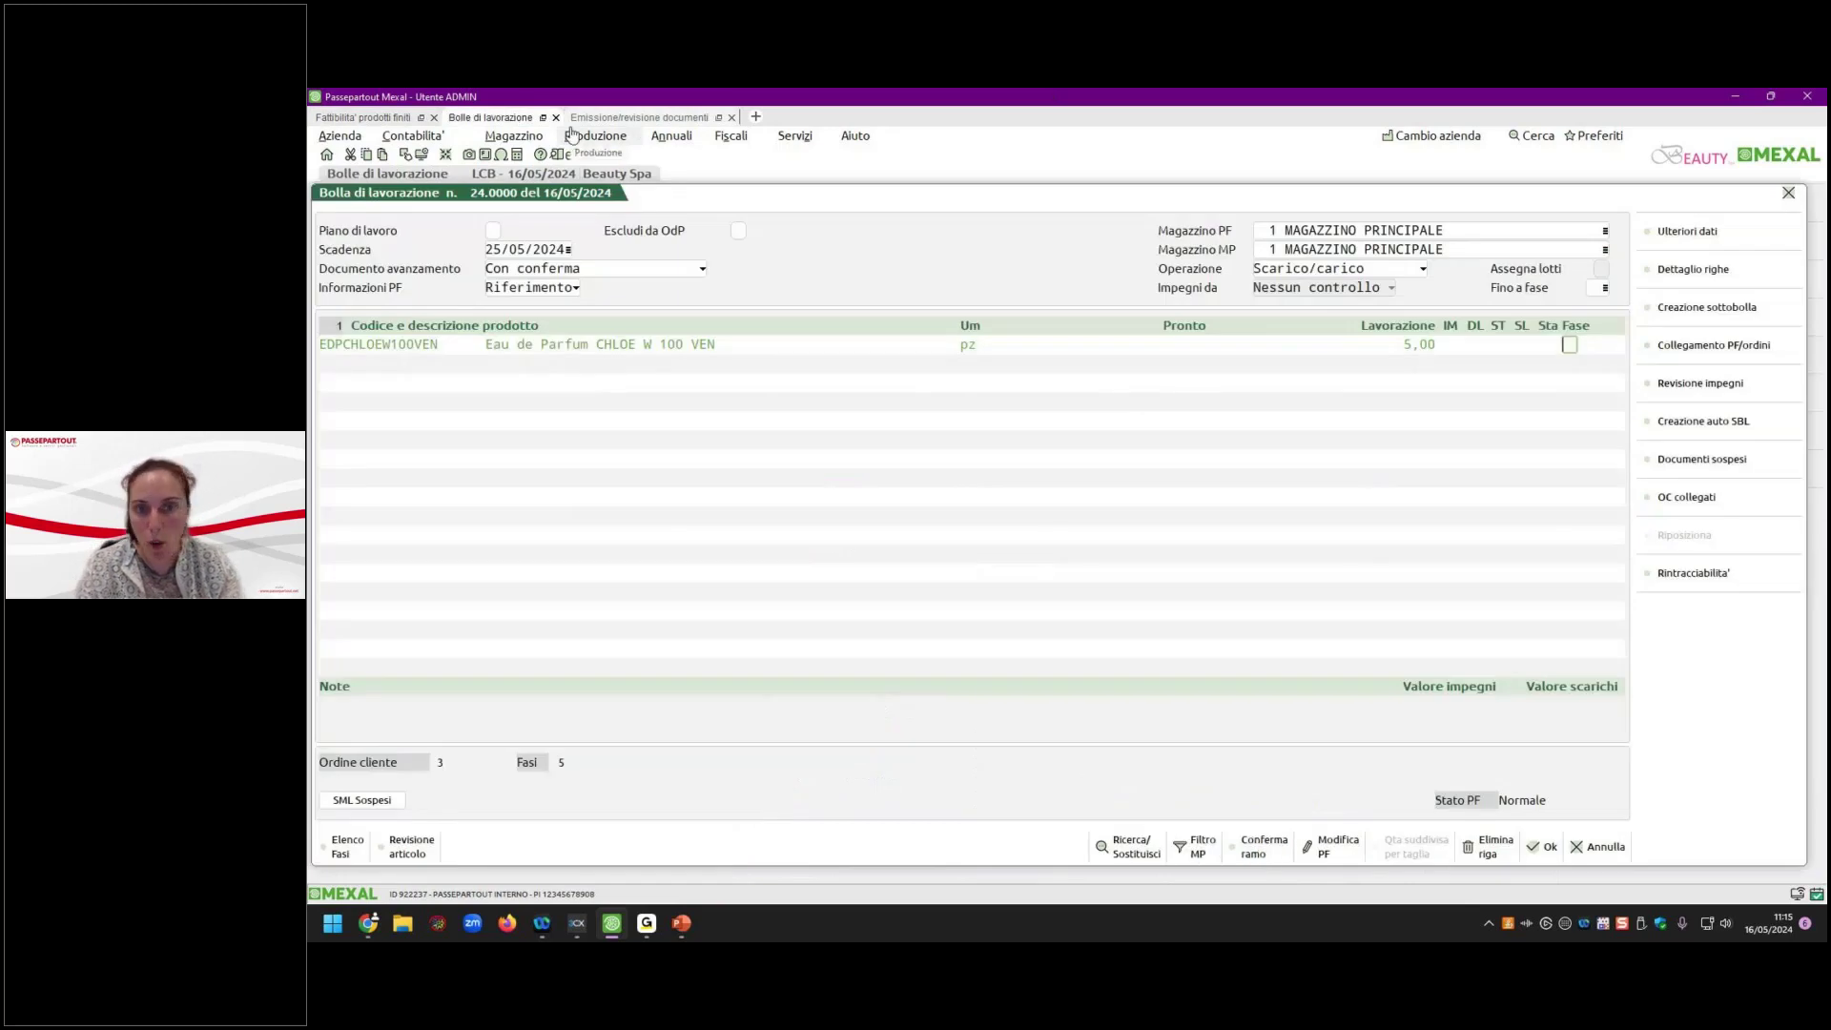
click(364, 118)
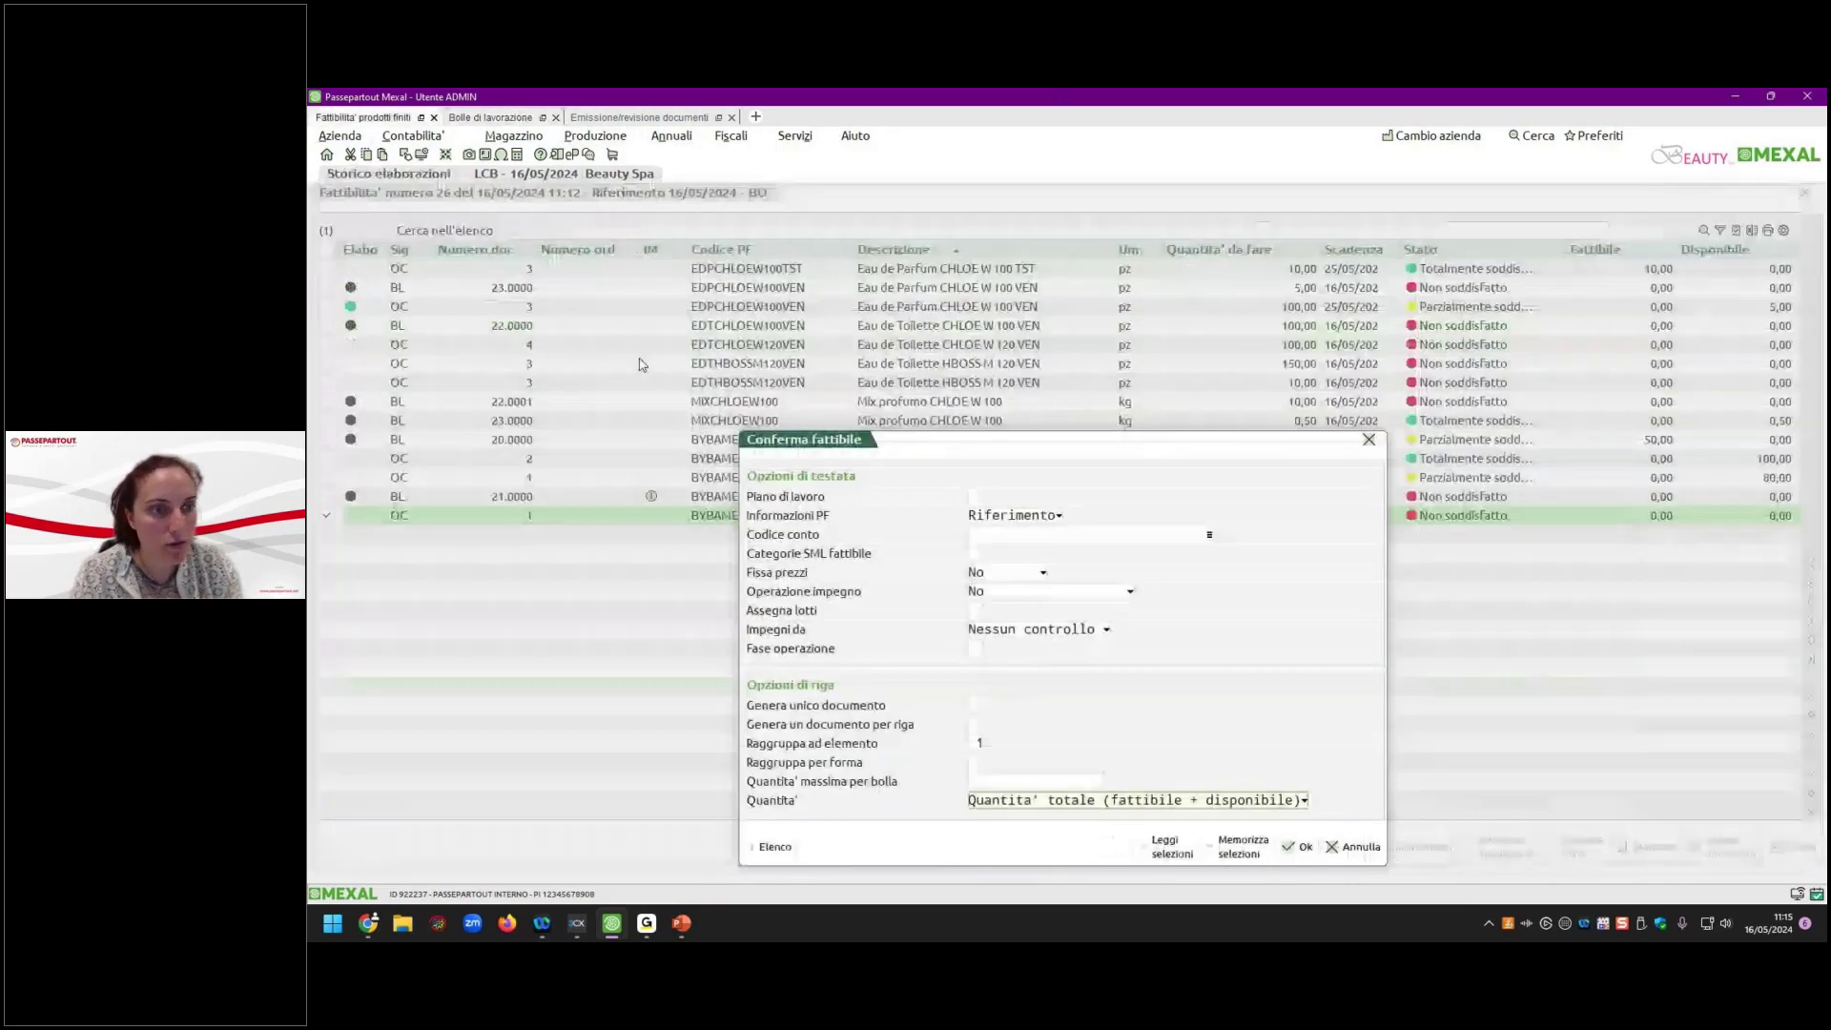
click(1359, 846)
Check the created document recorded for the processed EDPCHLOEW100VEN customer-order line in the feasibility results.
key(Up)
key(Up)
key(Up)
key(Up)
key(Up)
key(Up)
key(Up)
key(Up)
key(Up)
key(Up)
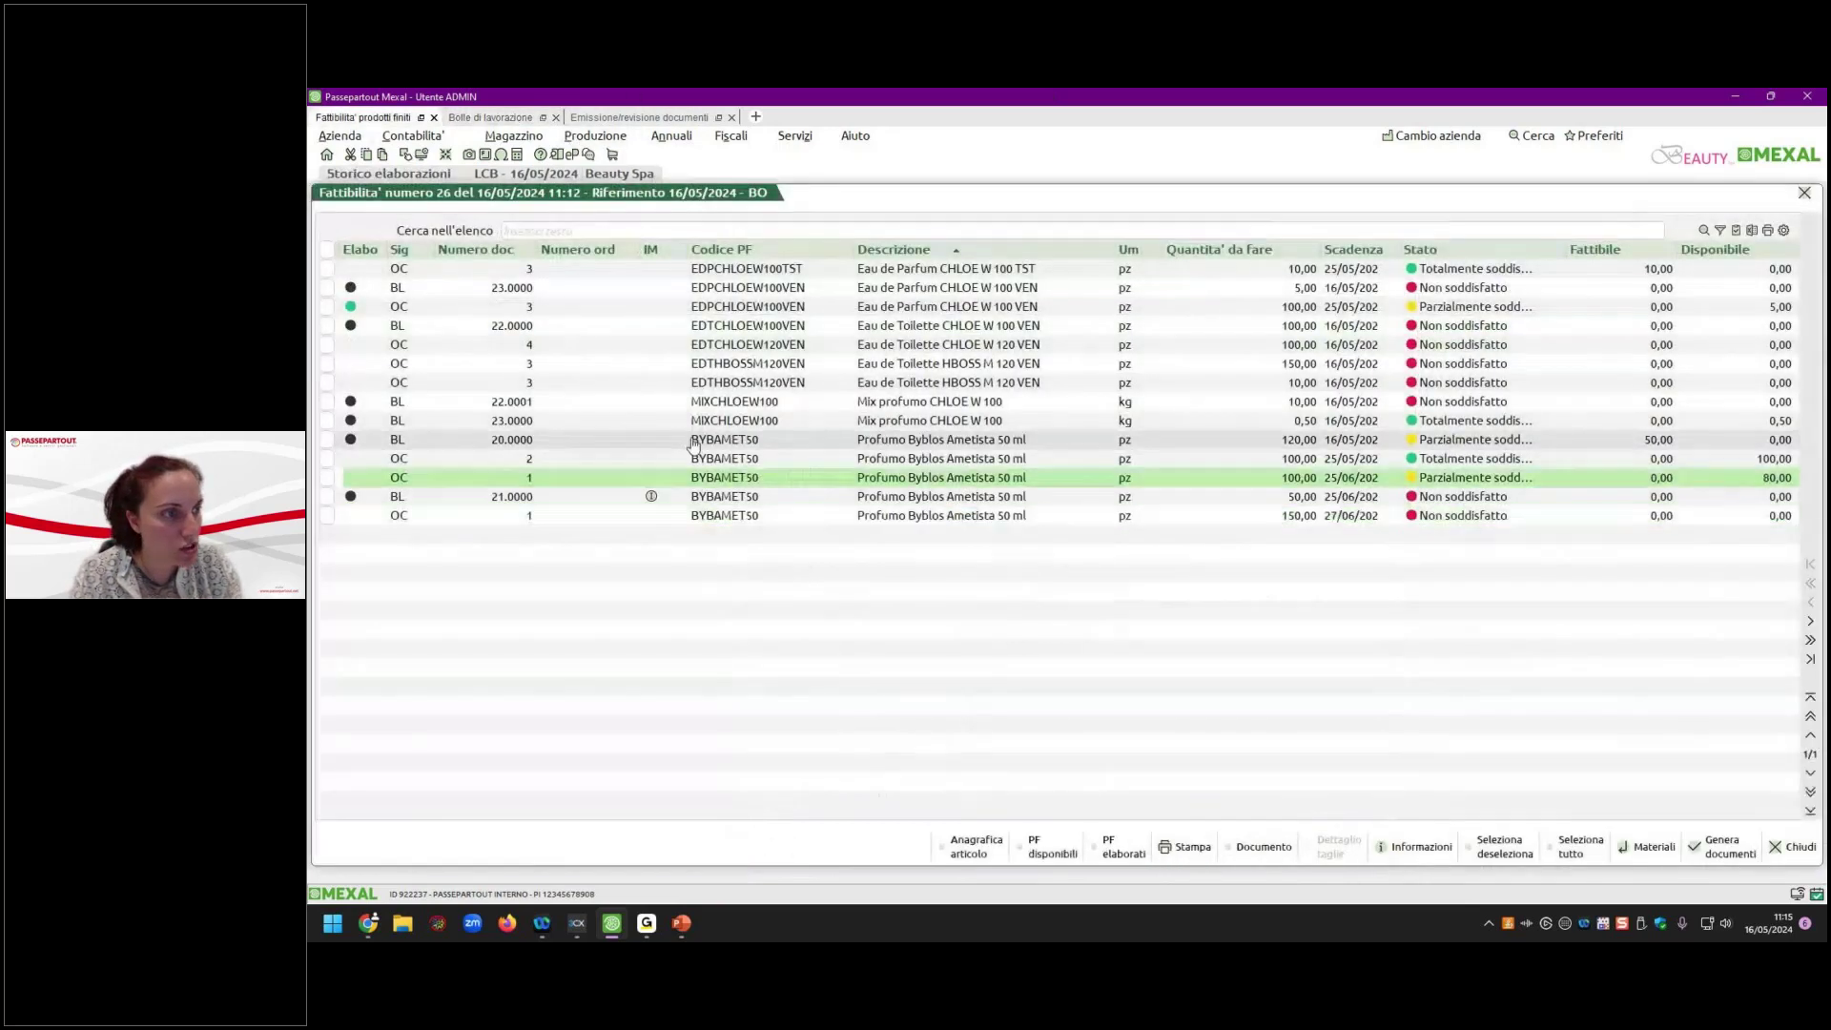
key(Up)
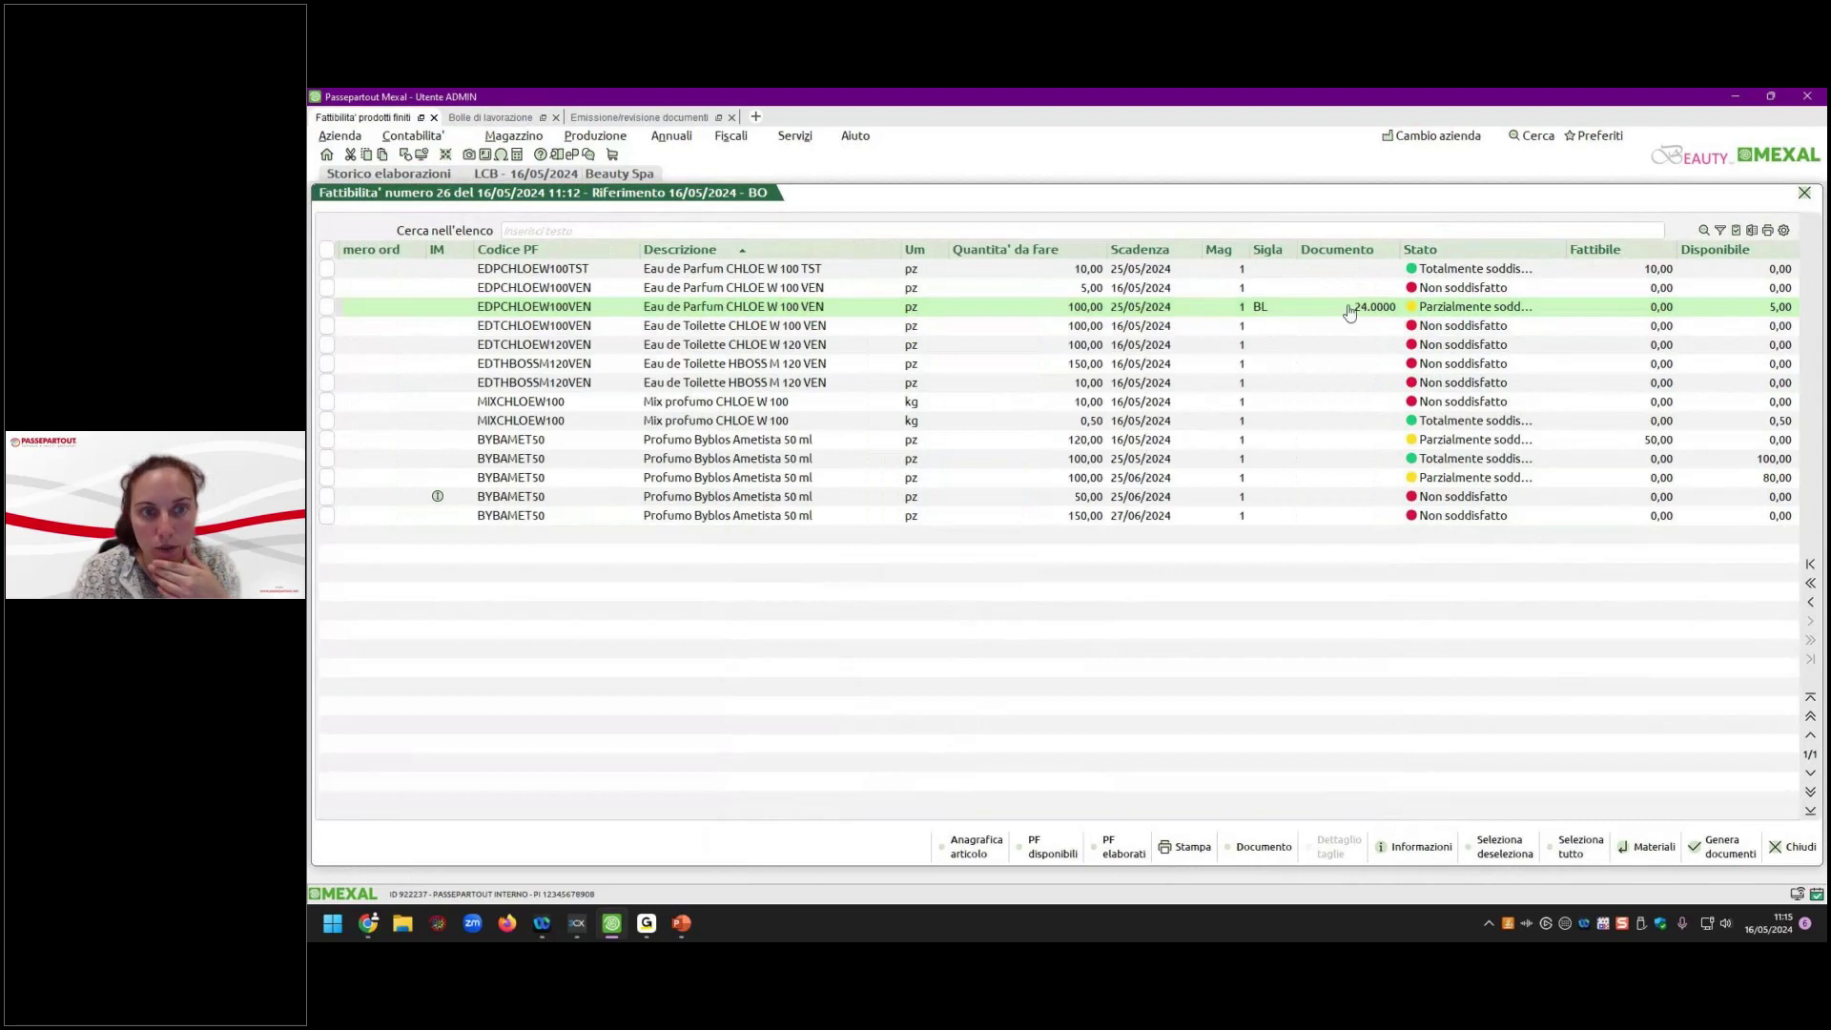
Inspect the line detail of the generated EDPCHLOEW100VEN work order and return to the work-order list.
click(1348, 310)
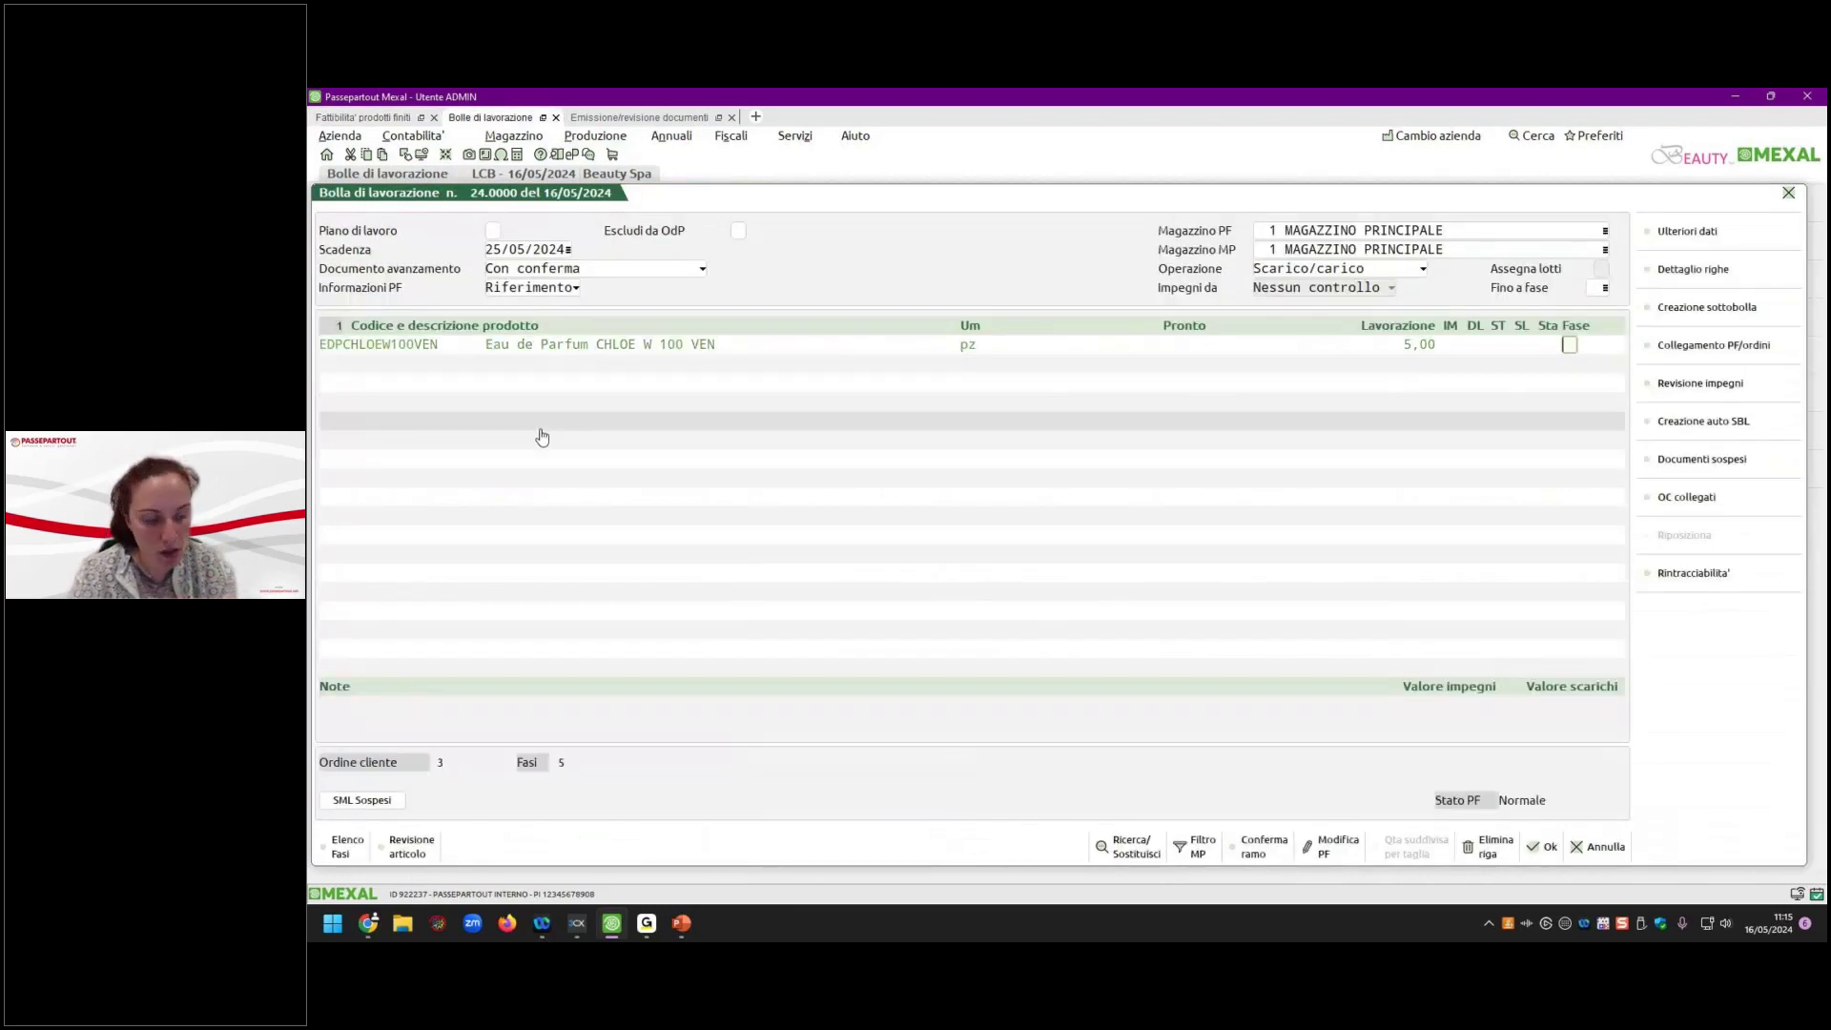
double_click(542, 436)
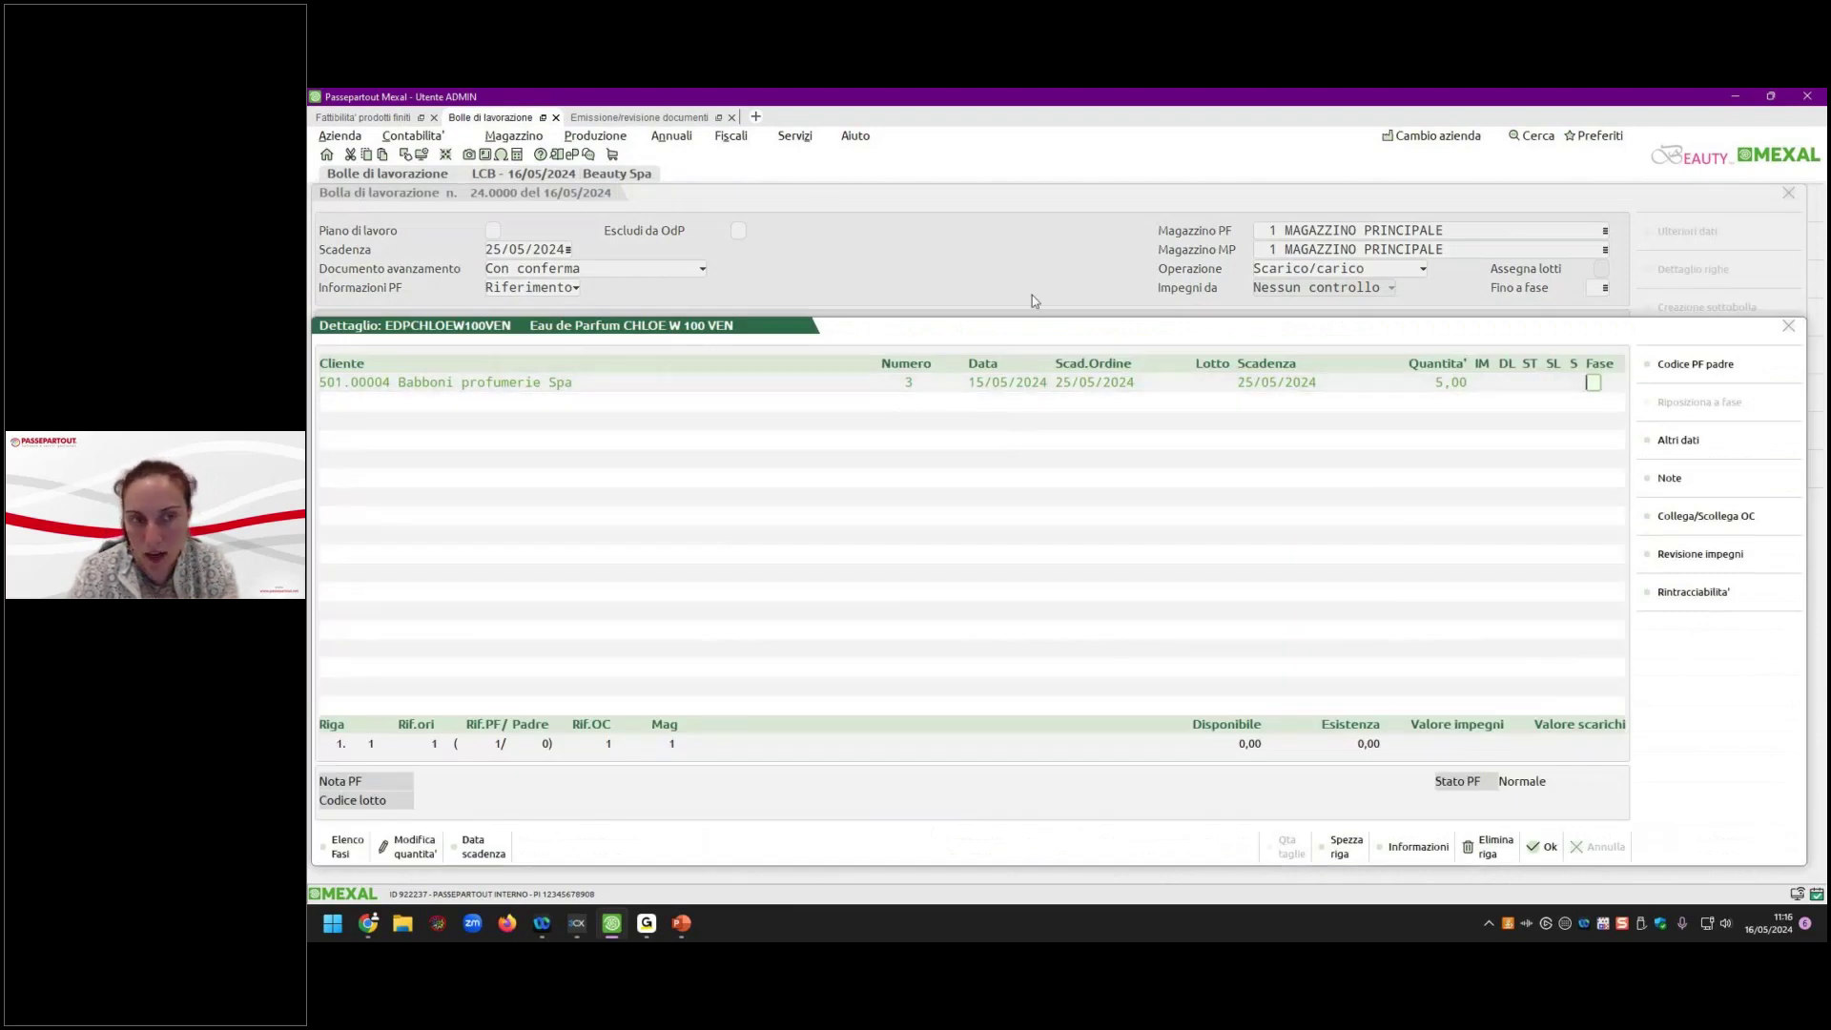
click(1543, 847)
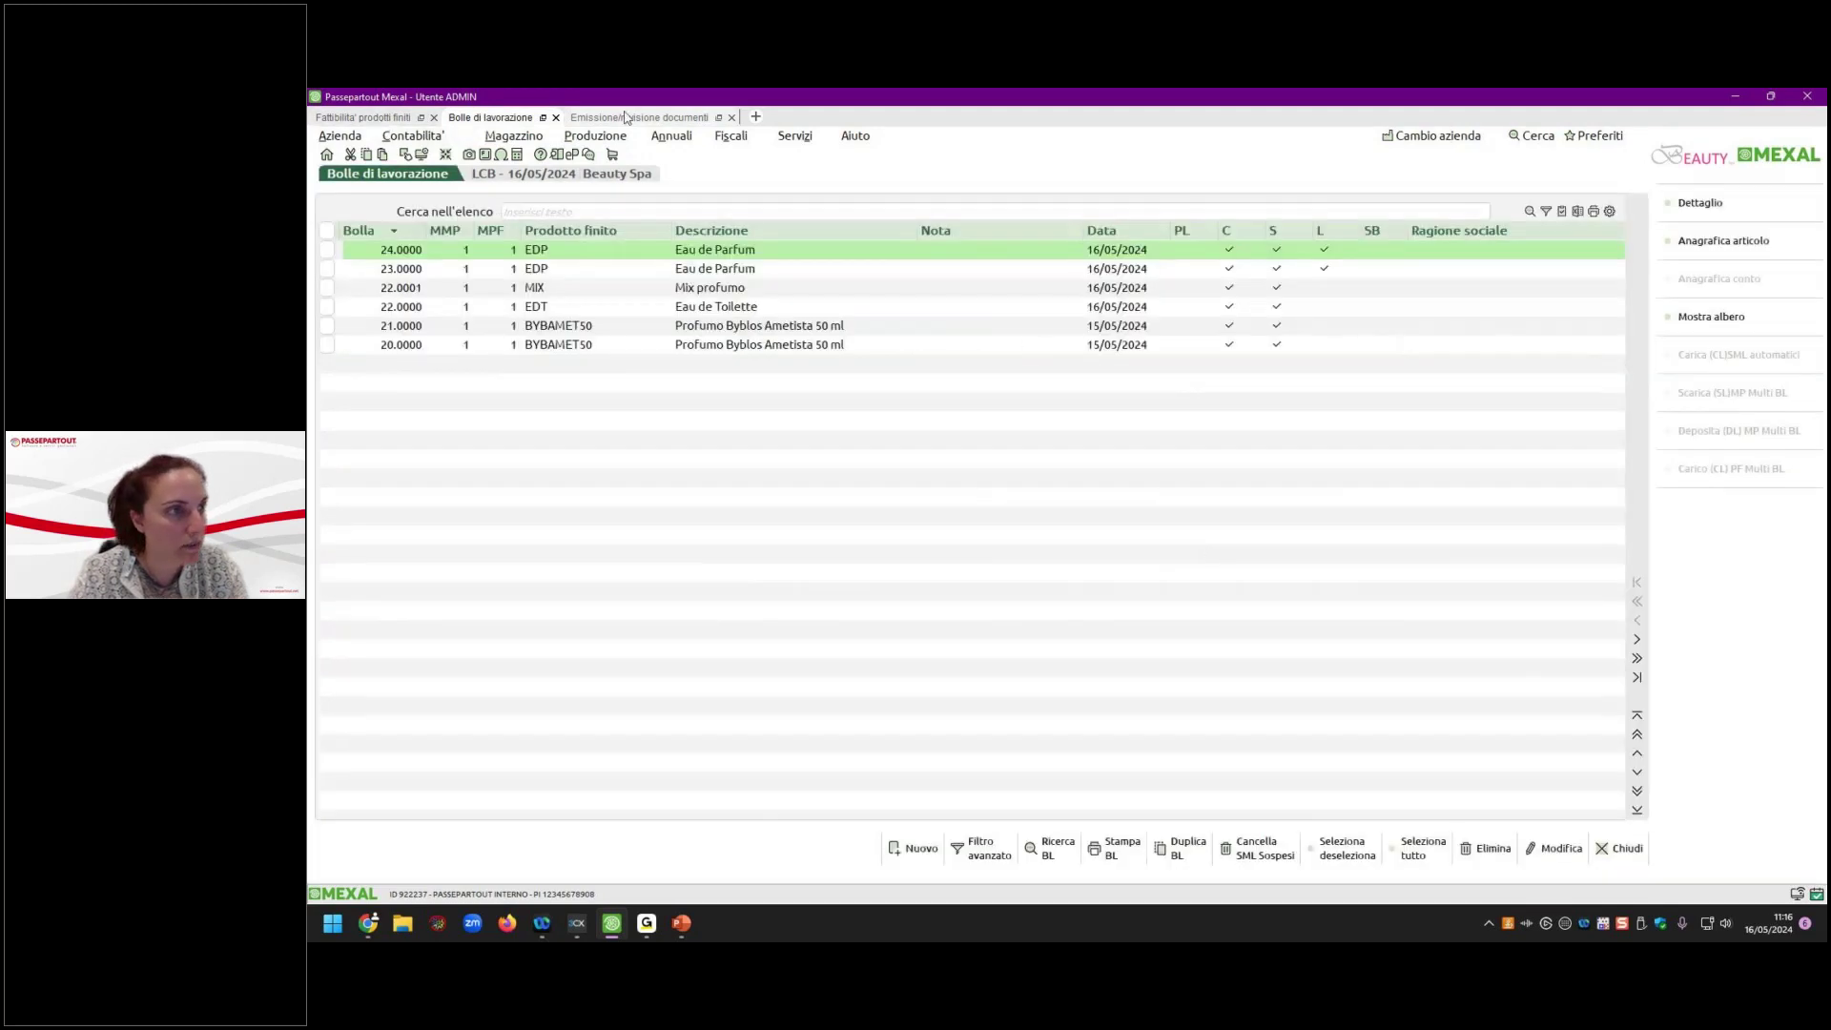
Look up the linked customer order by its document number and check the work-order reference on its 5-piece EDPCHLOEW100VEN line.
click(639, 118)
key(Escape)
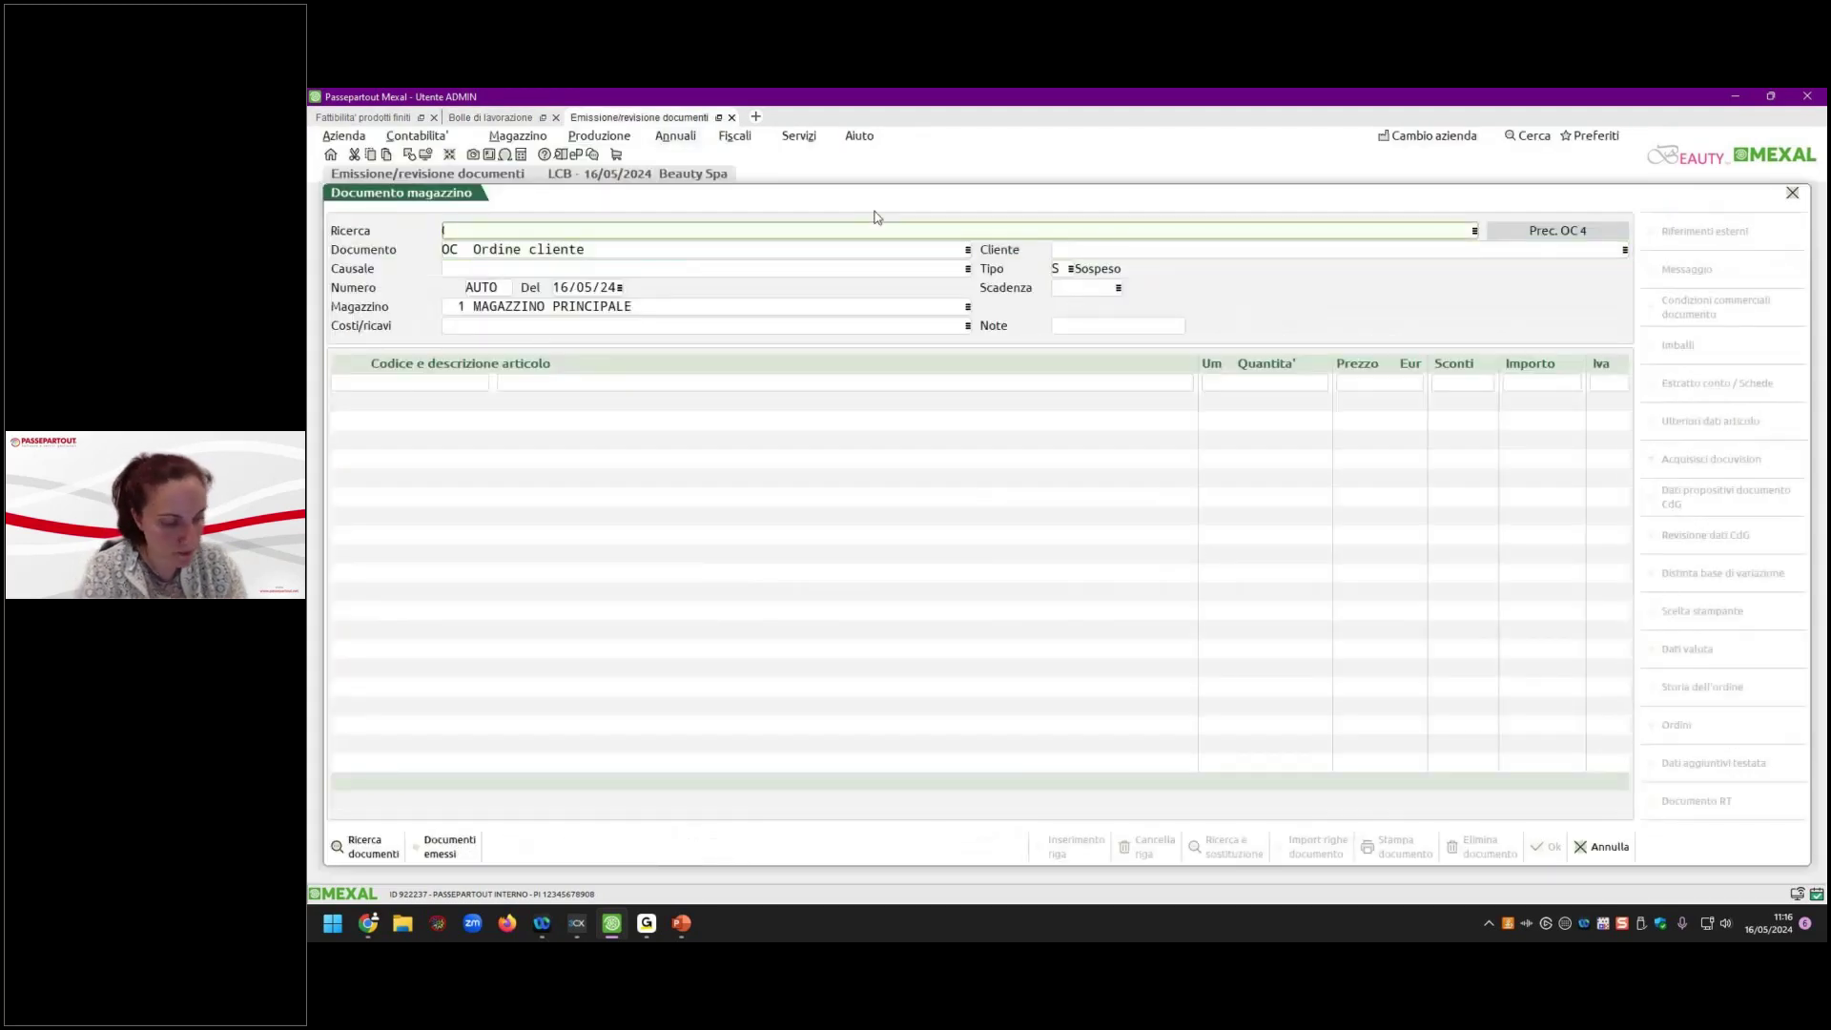
text(OC3)
key(Return)
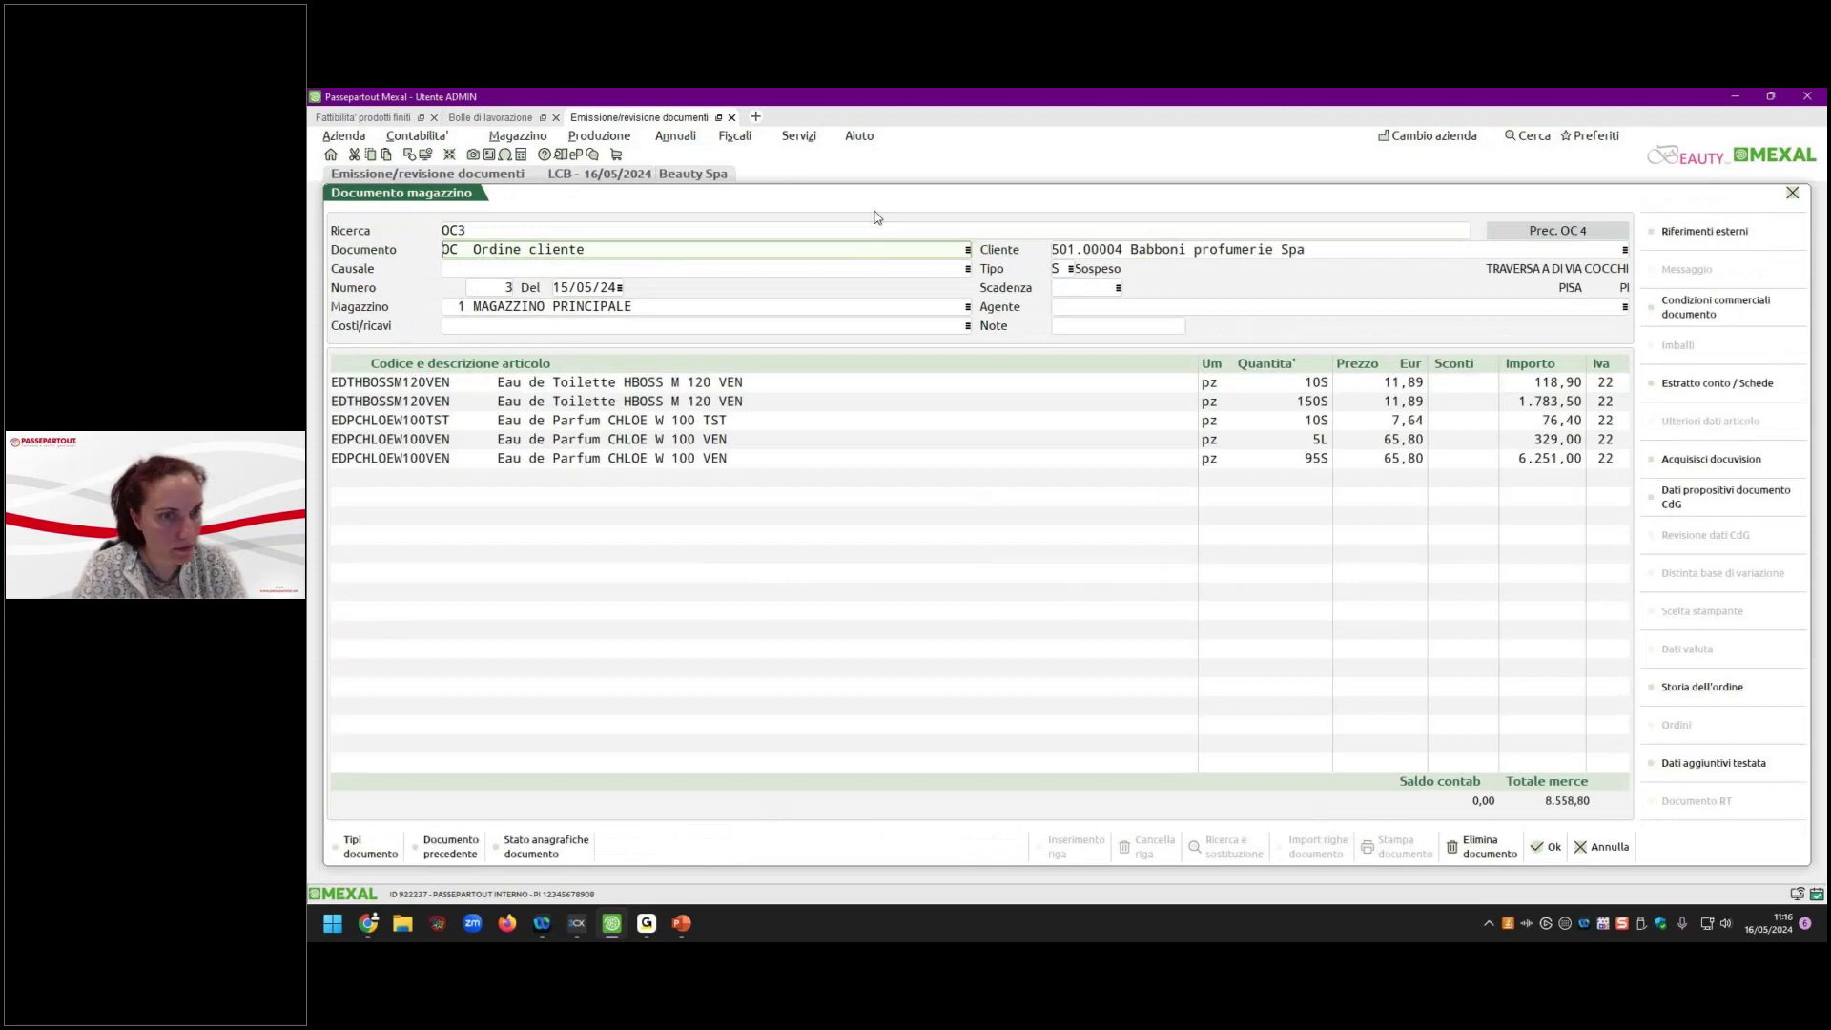
key(Page_Down)
key(Down)
key(Down)
key(Down)
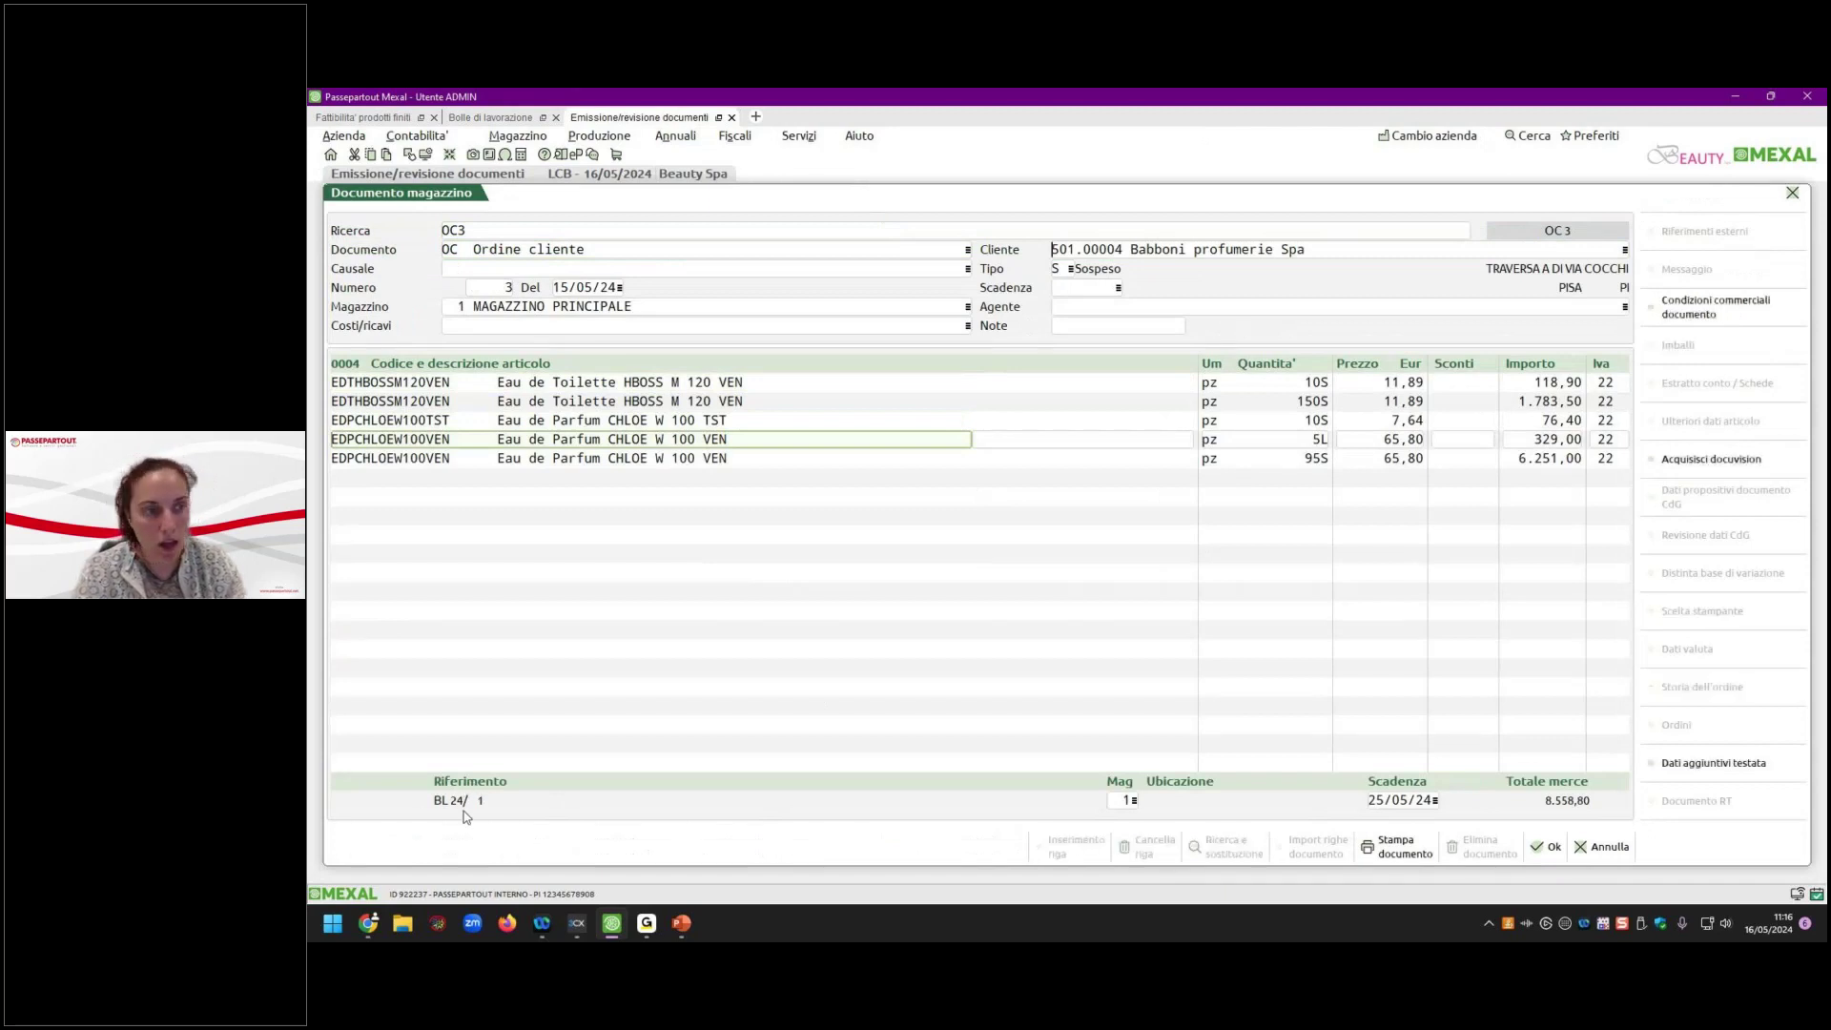
key(F10)
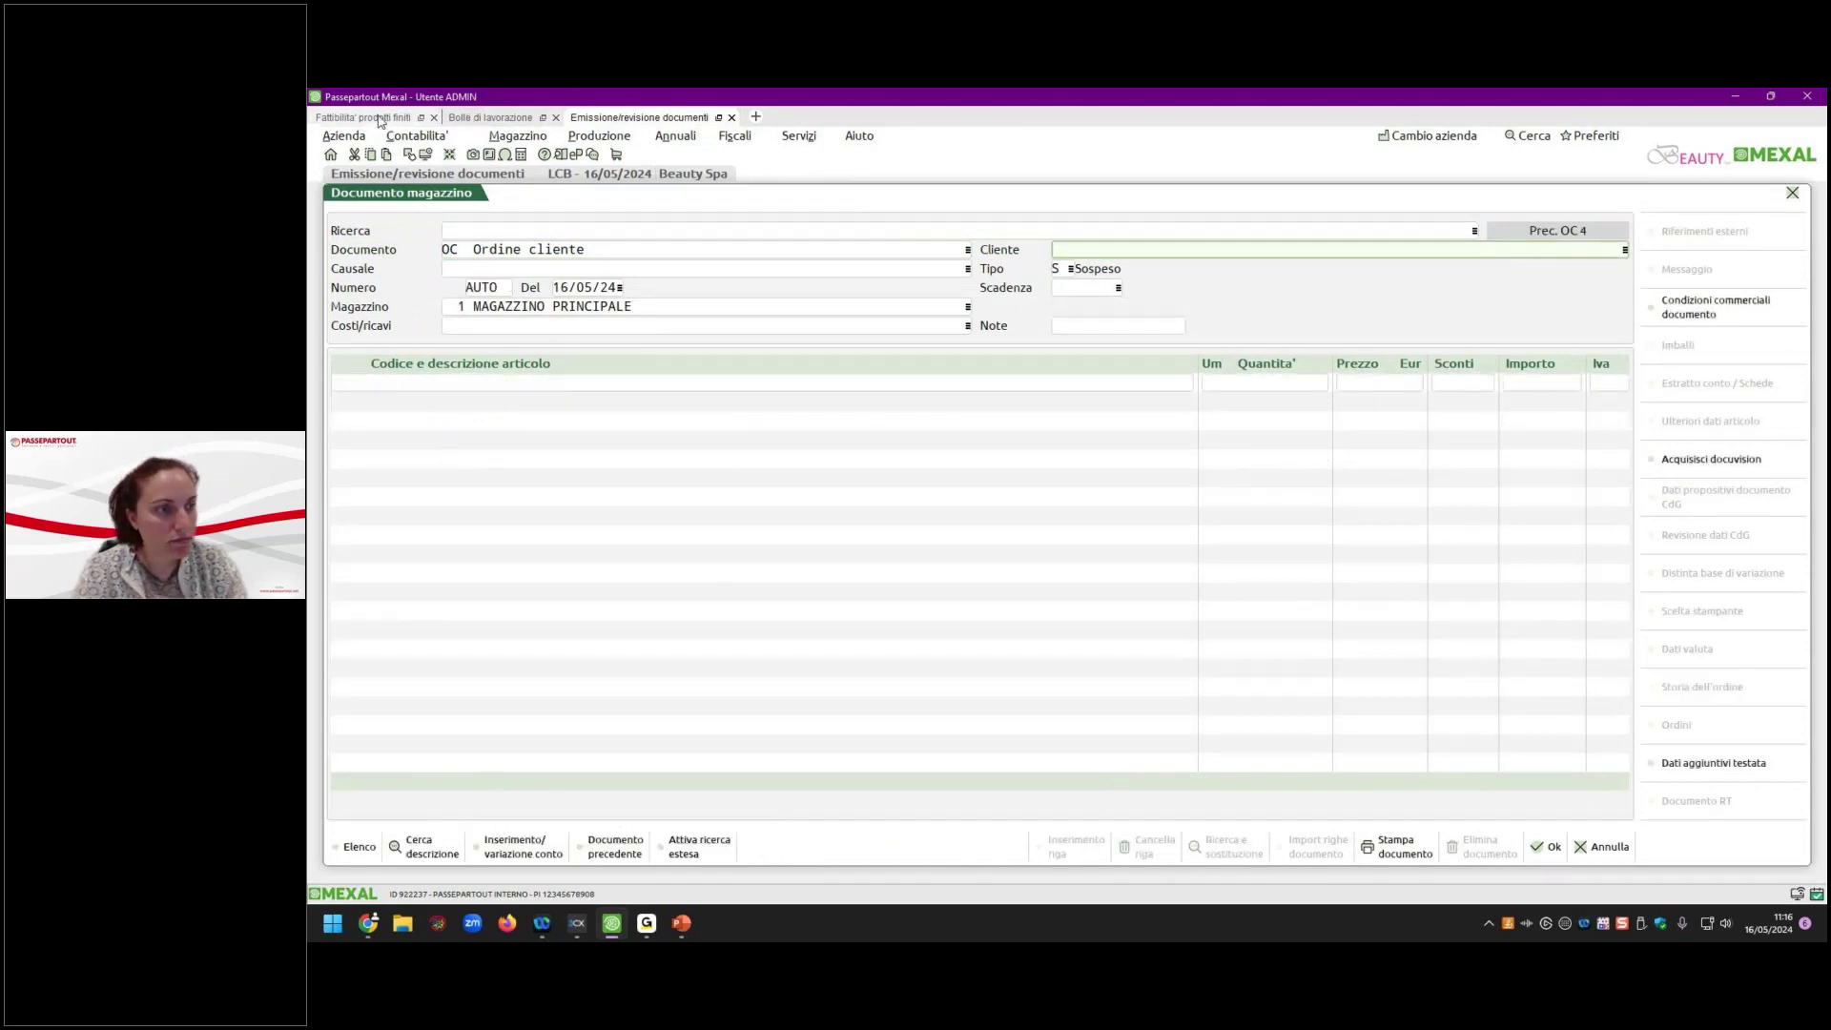
Examine the materials required for EDPCHLOEW100TST in the feasibility results.
click(380, 119)
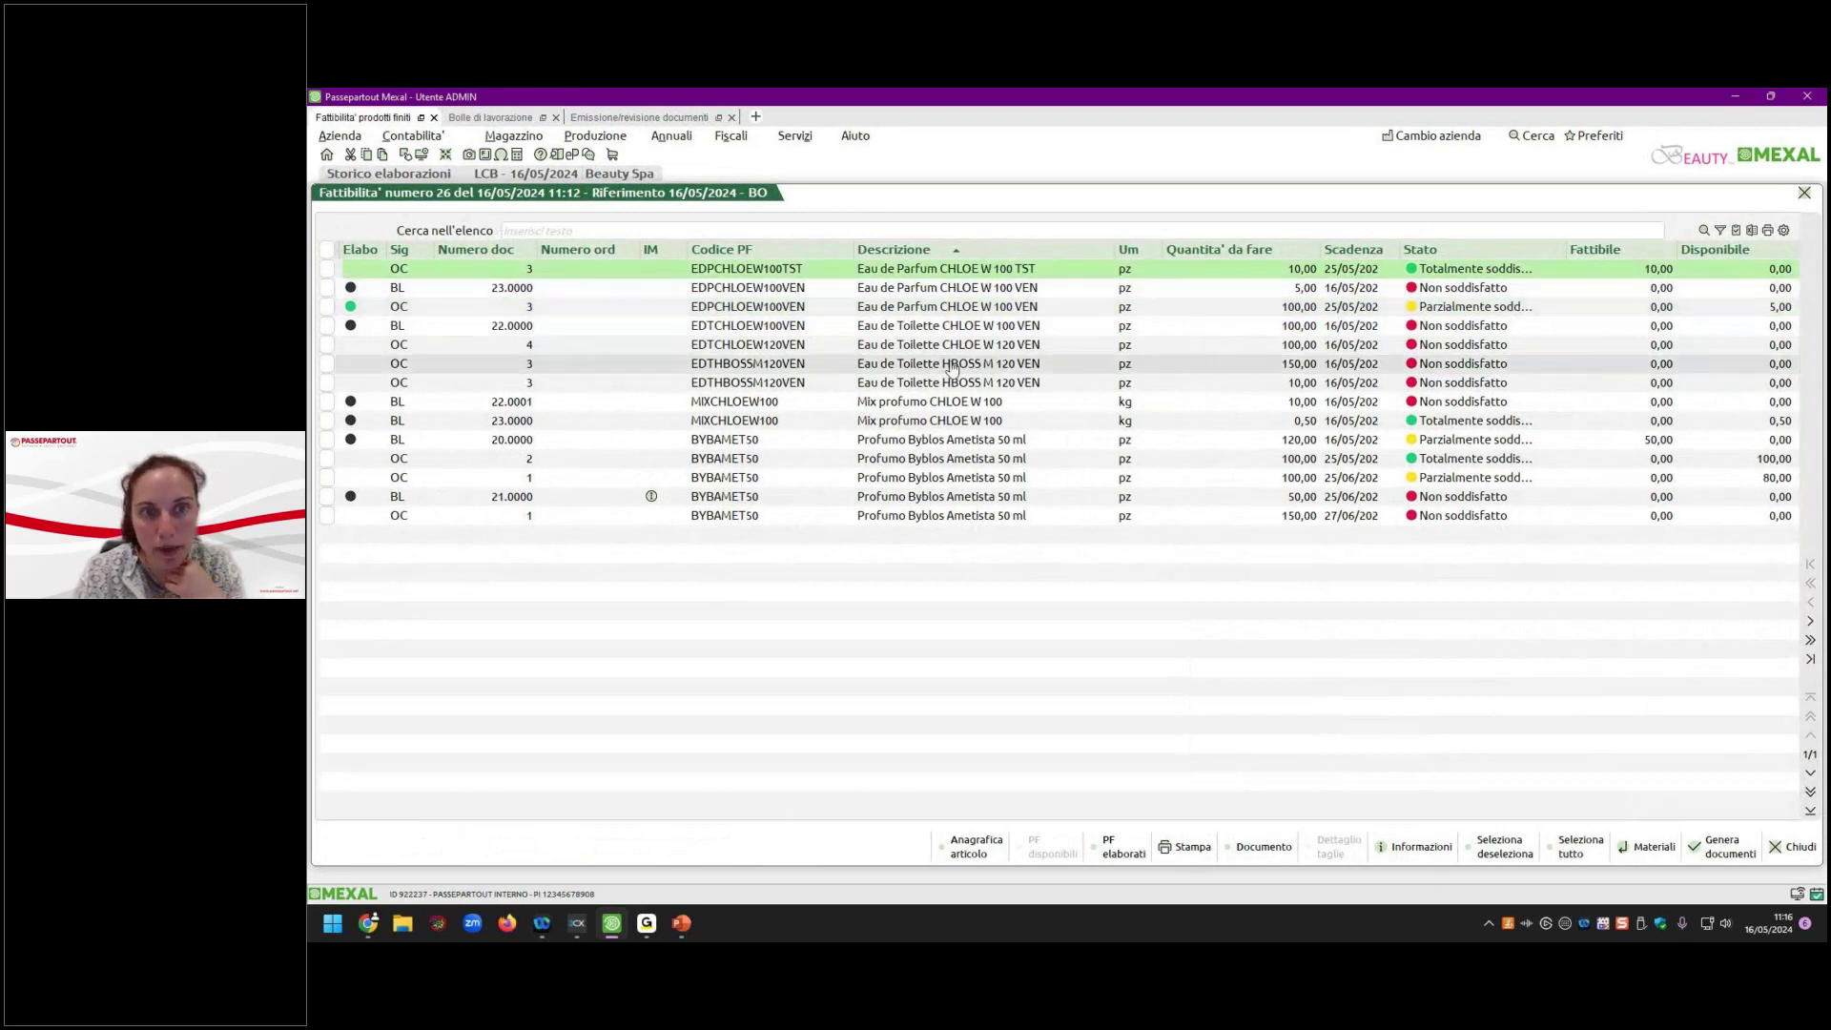
key(Return)
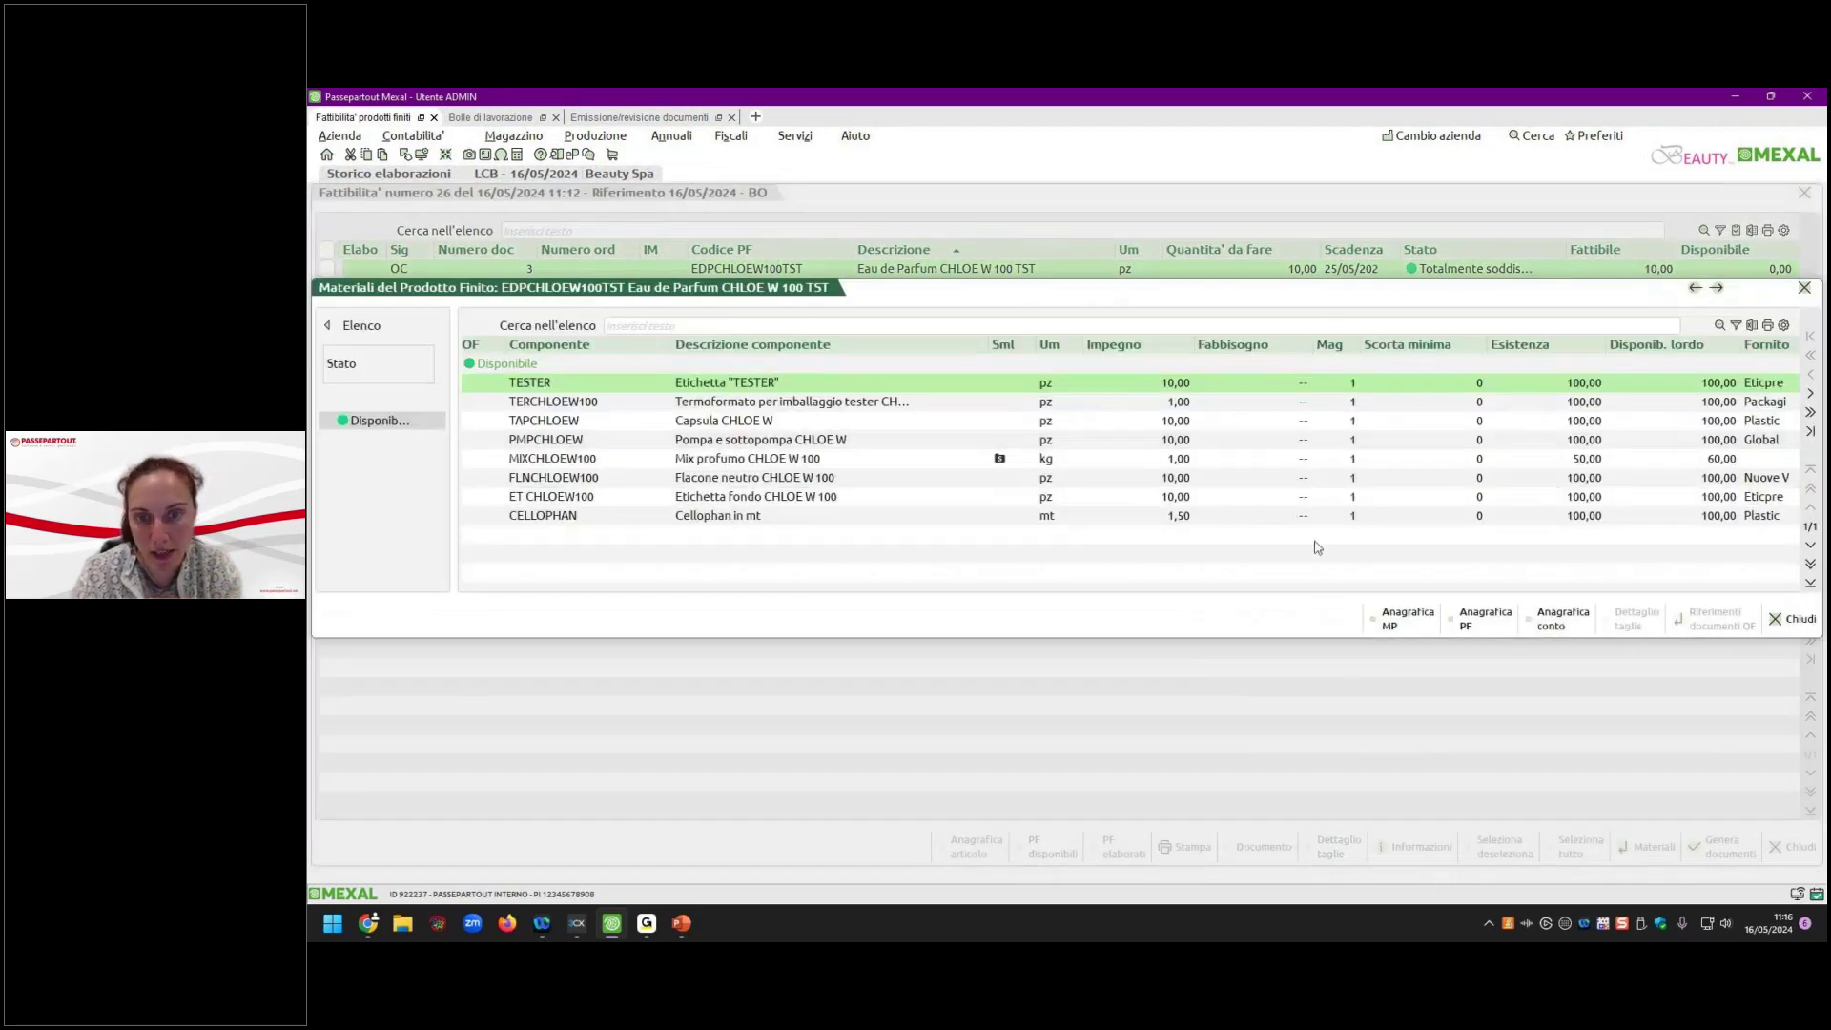
click(1794, 618)
Select the EDPCHLOEW100TST customer-order line for processing and review its component materials.
click(326, 268)
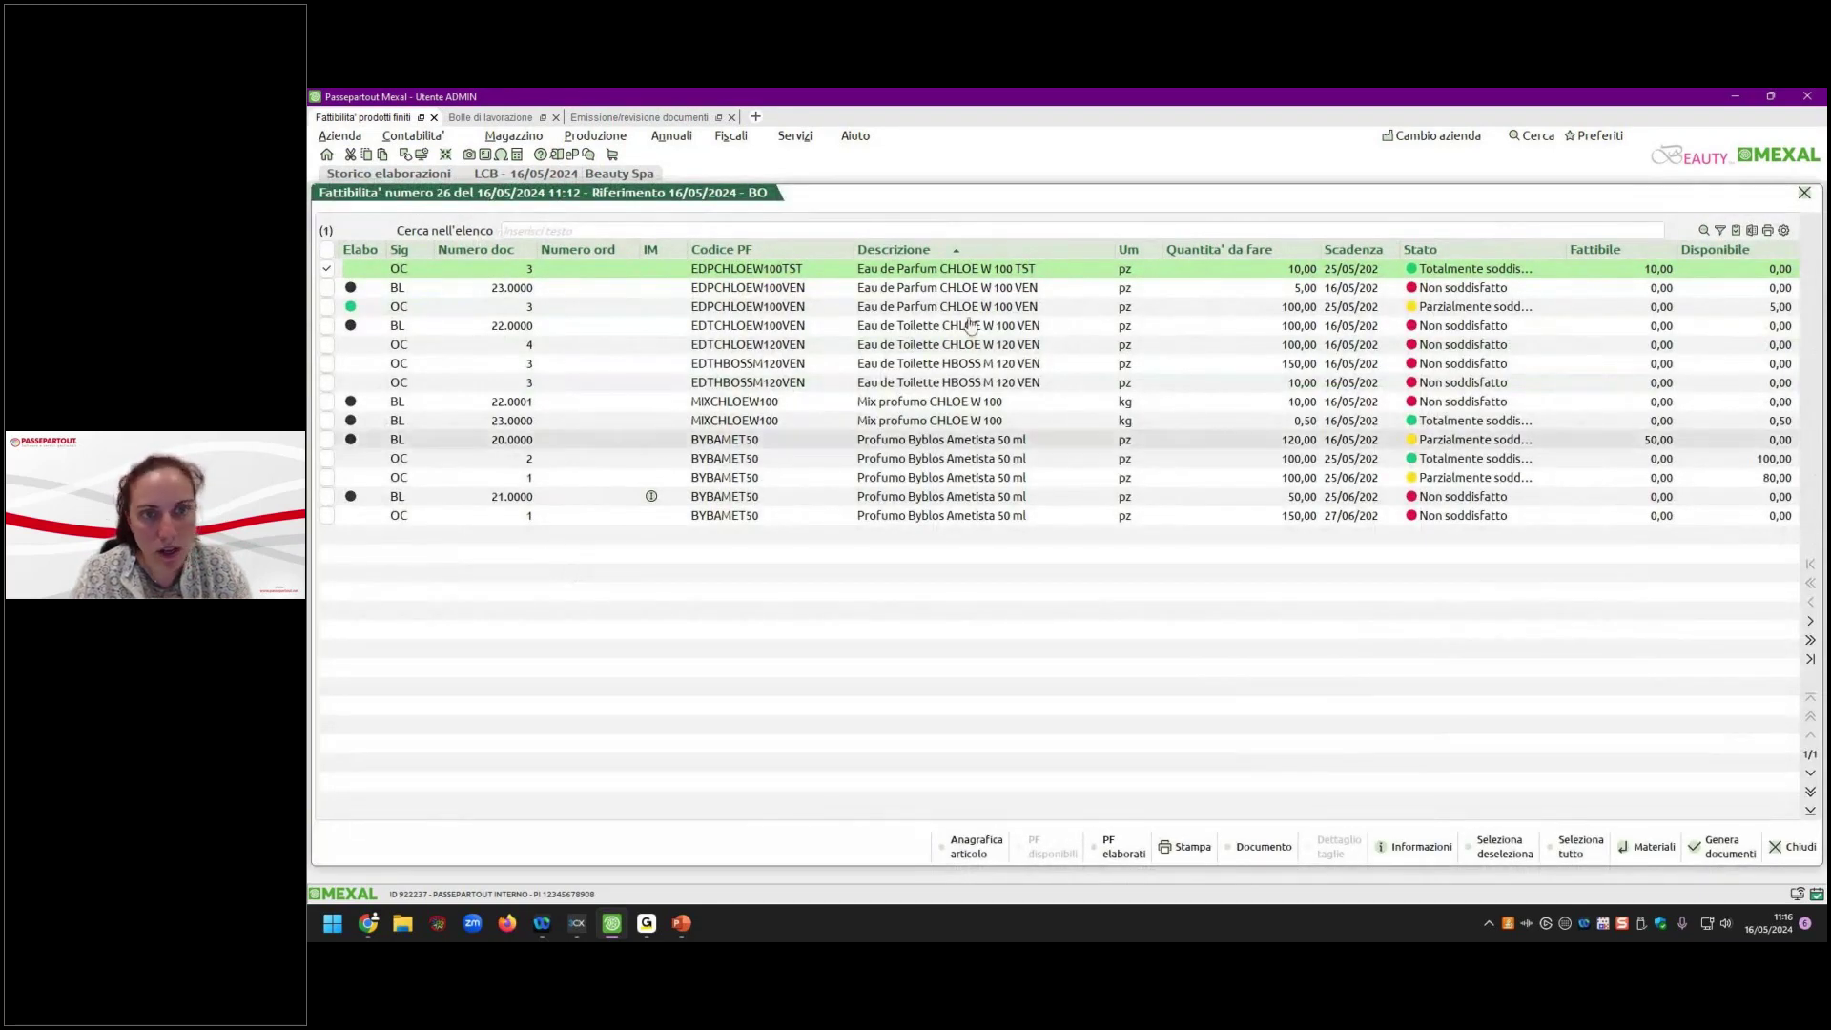
double_click(1354, 270)
key(Down)
key(Down)
key(Down)
key(Down)
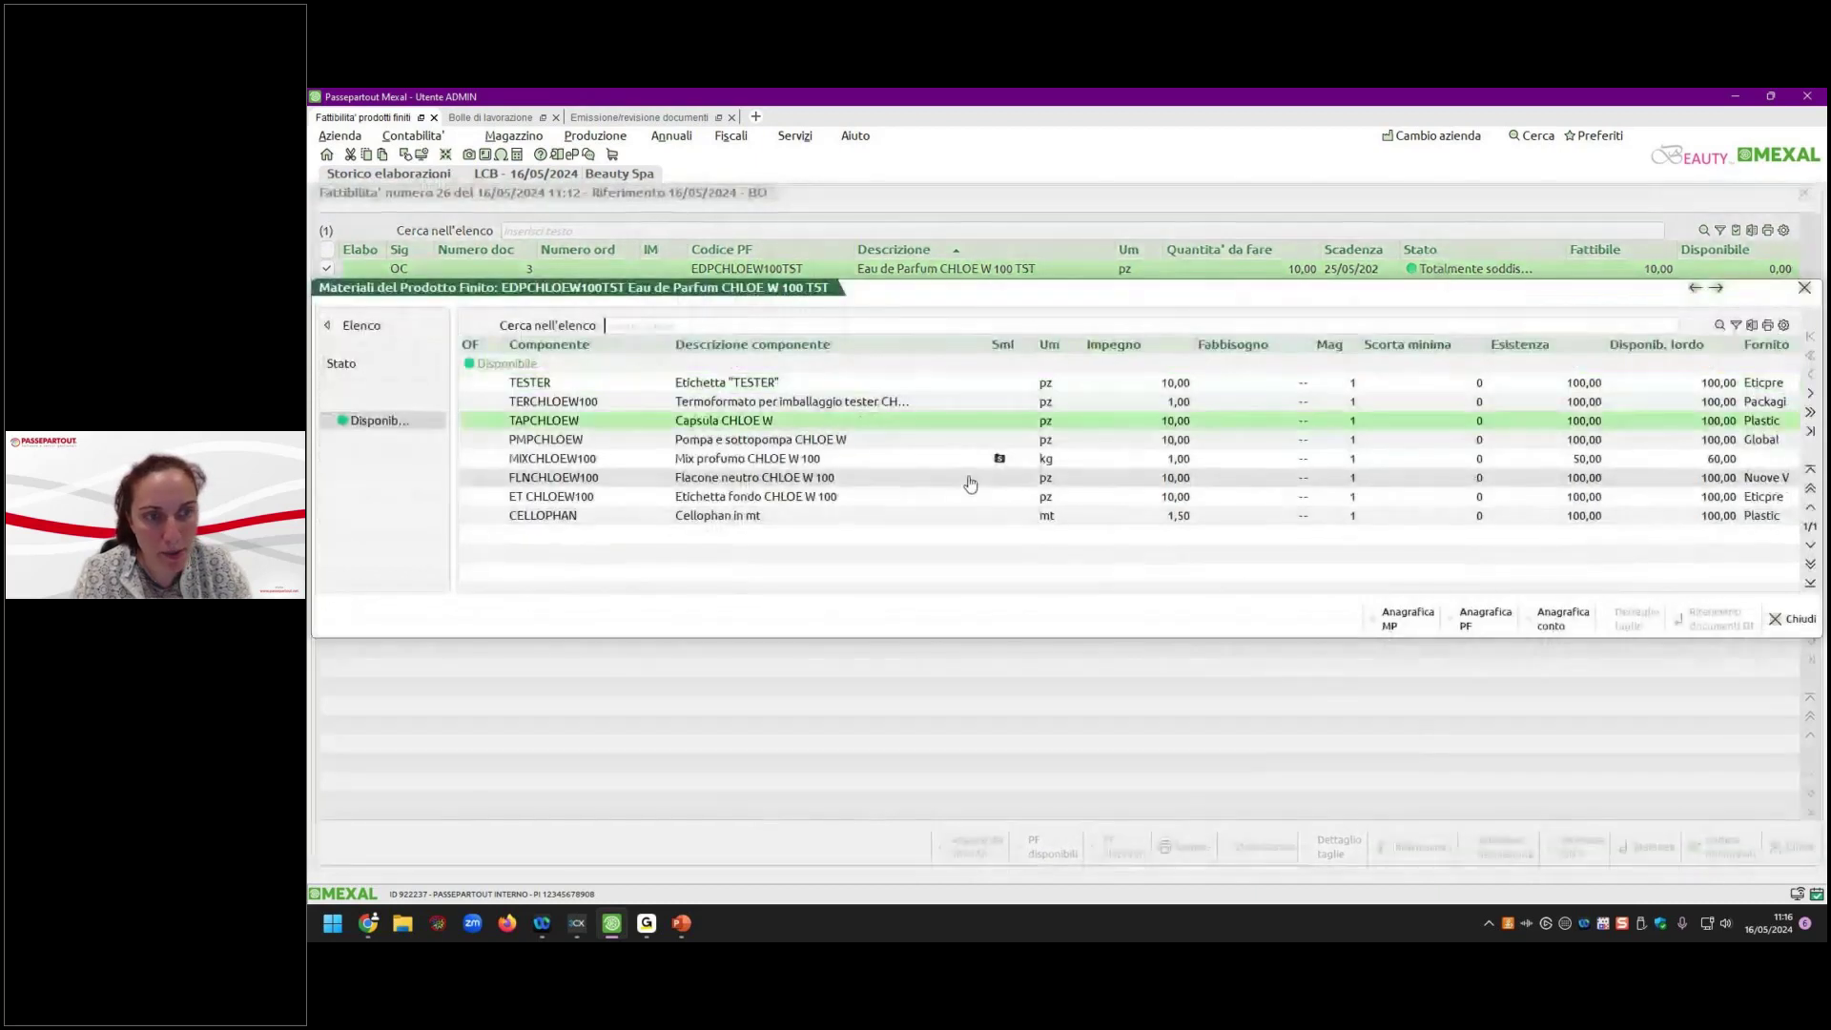
click(1789, 617)
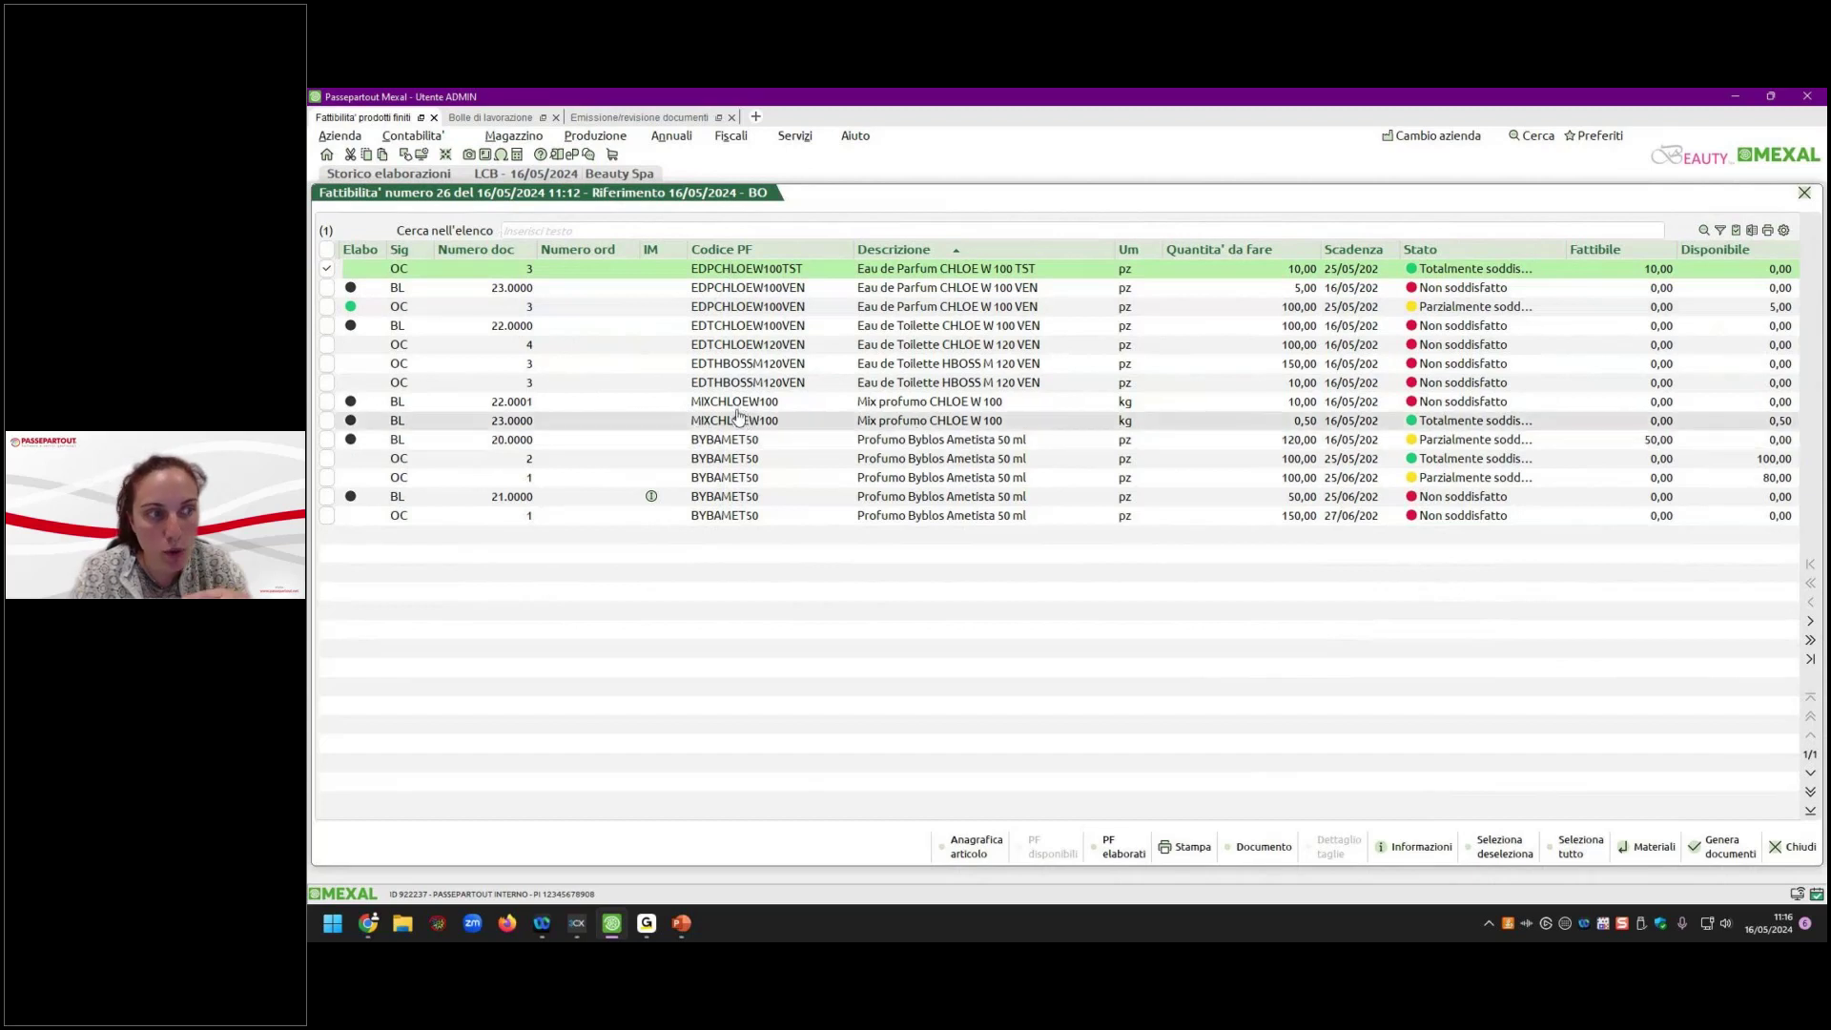
Examine the semi-finished MIXCHLOEW100 component among the materials required for EDPCHLOEW100TST.
double_click(764, 272)
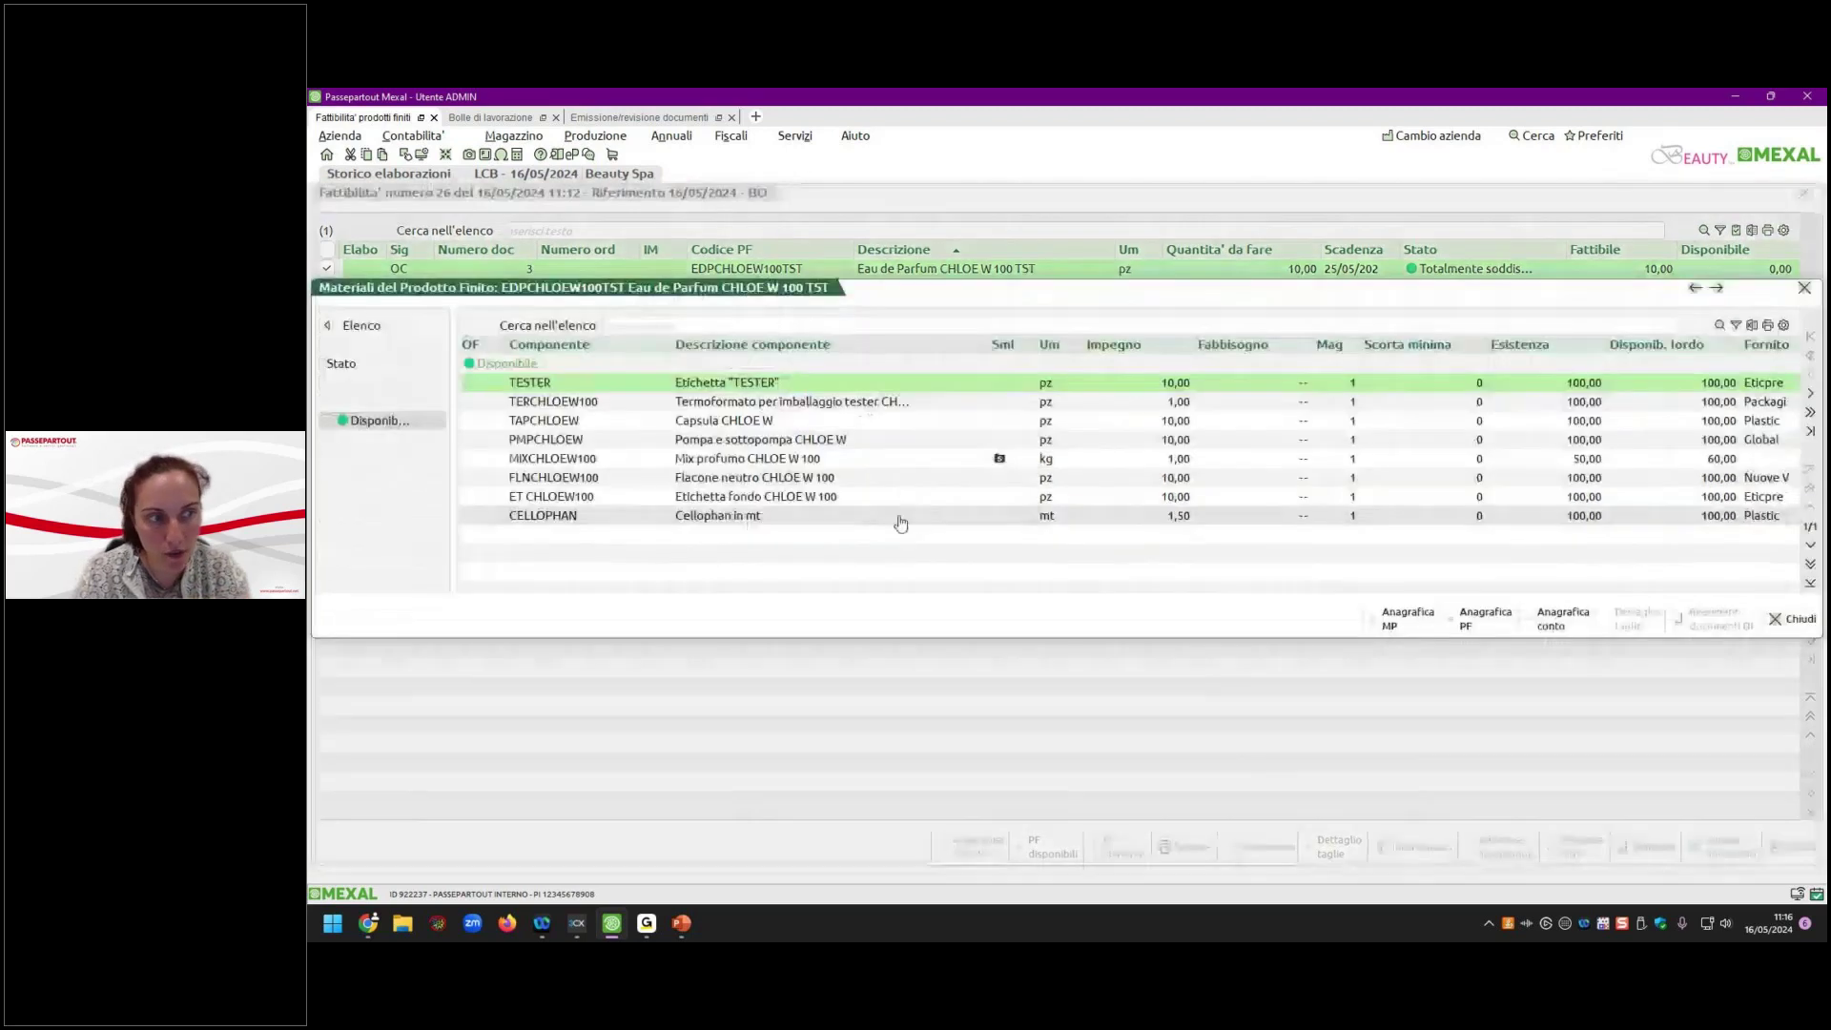
key(Up)
key(Up)
key(Up)
key(Down)
key(Down)
key(Down)
key(Up)
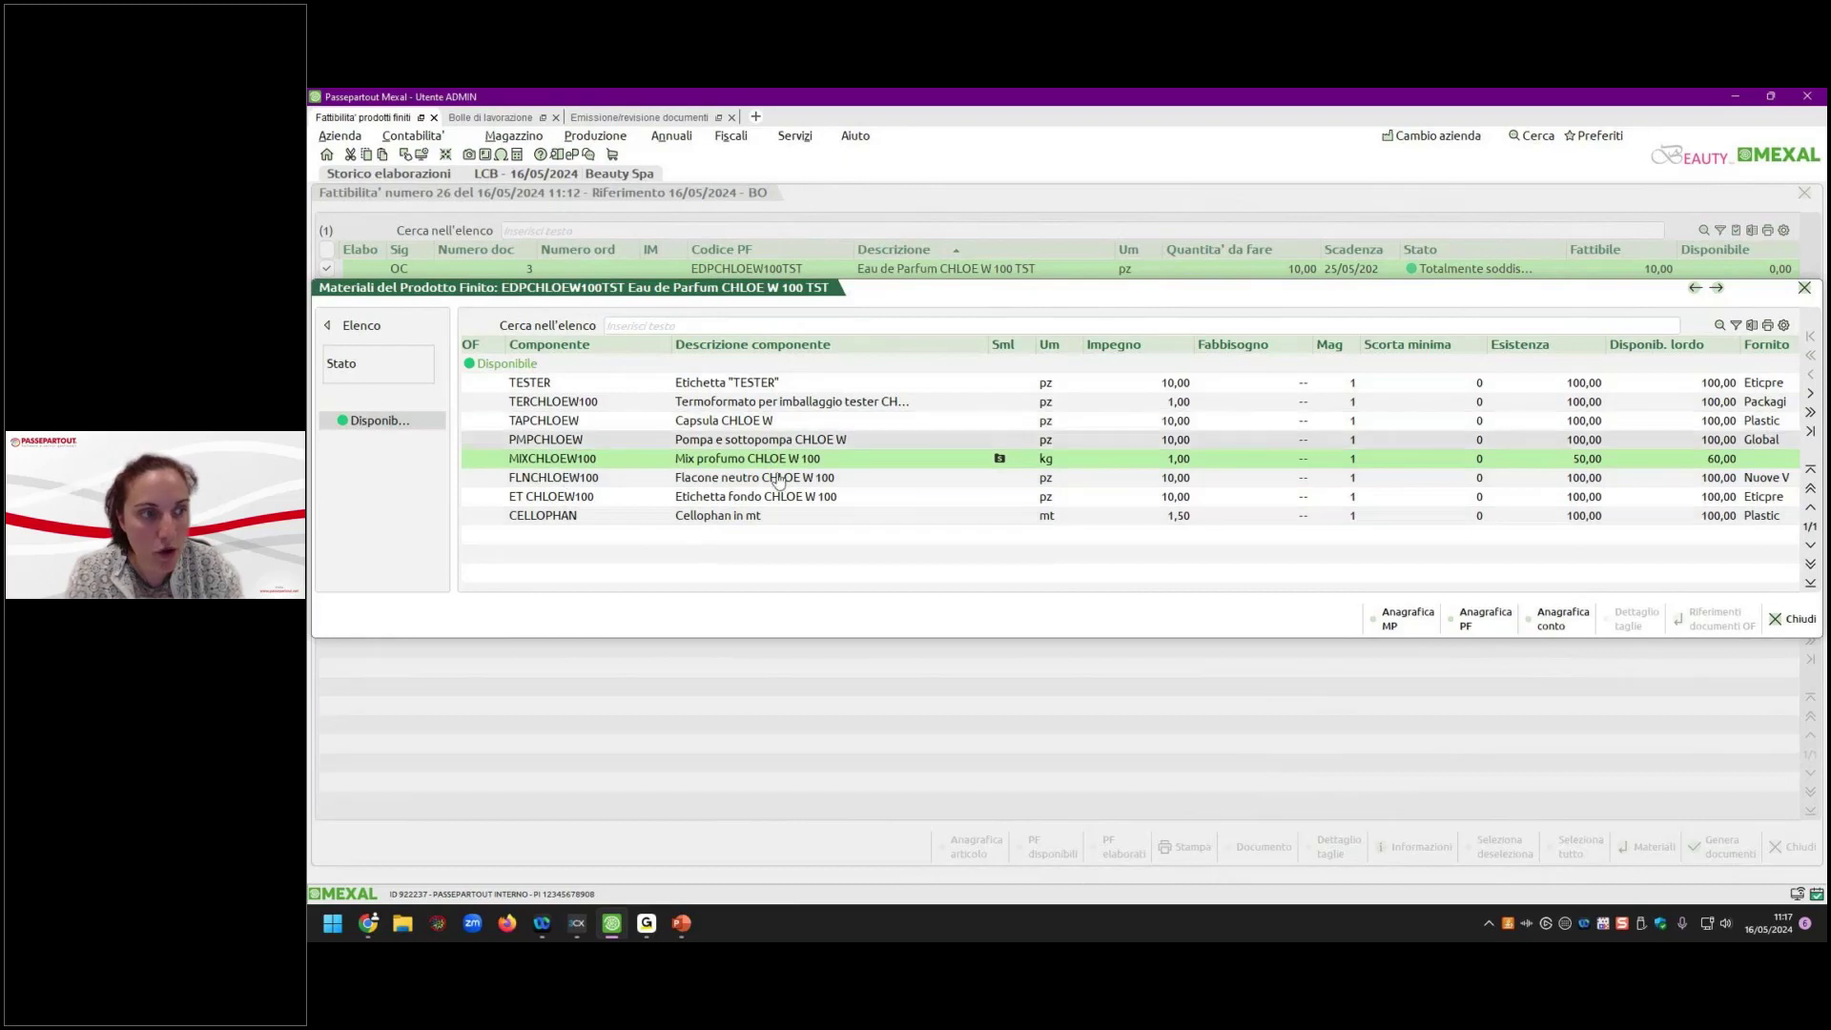
click(677, 462)
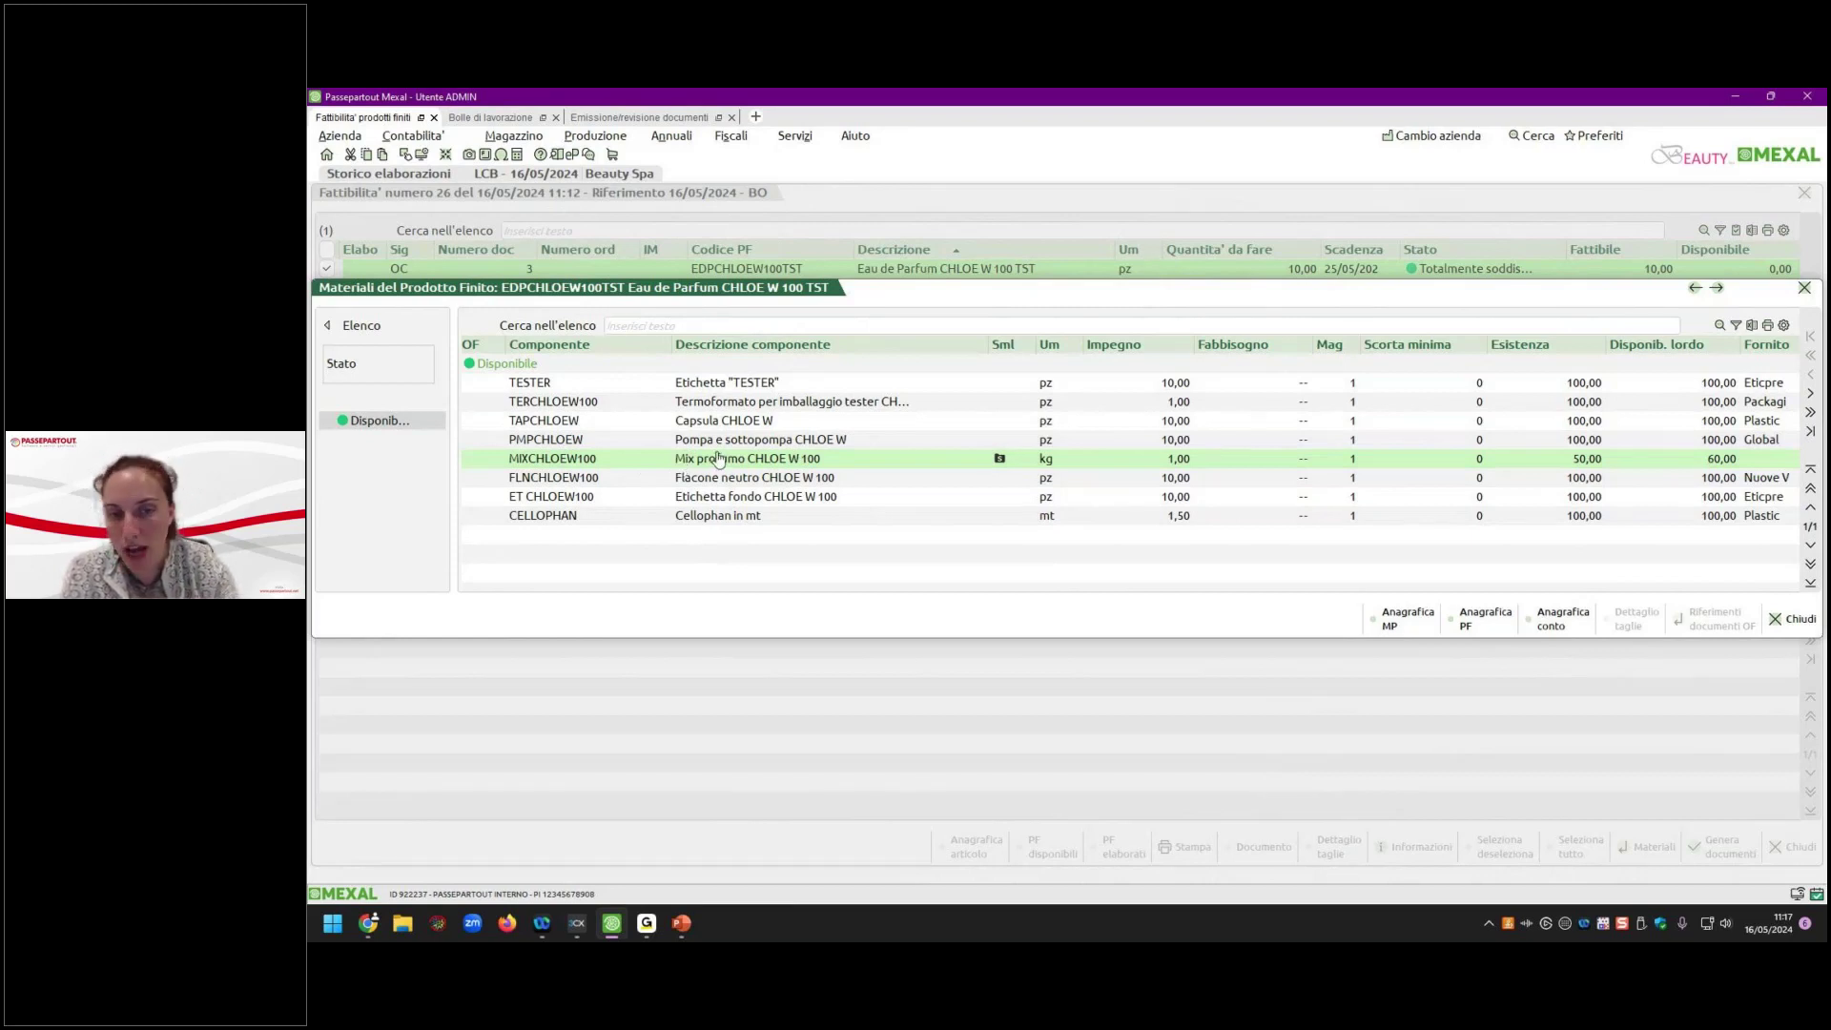
click(1793, 618)
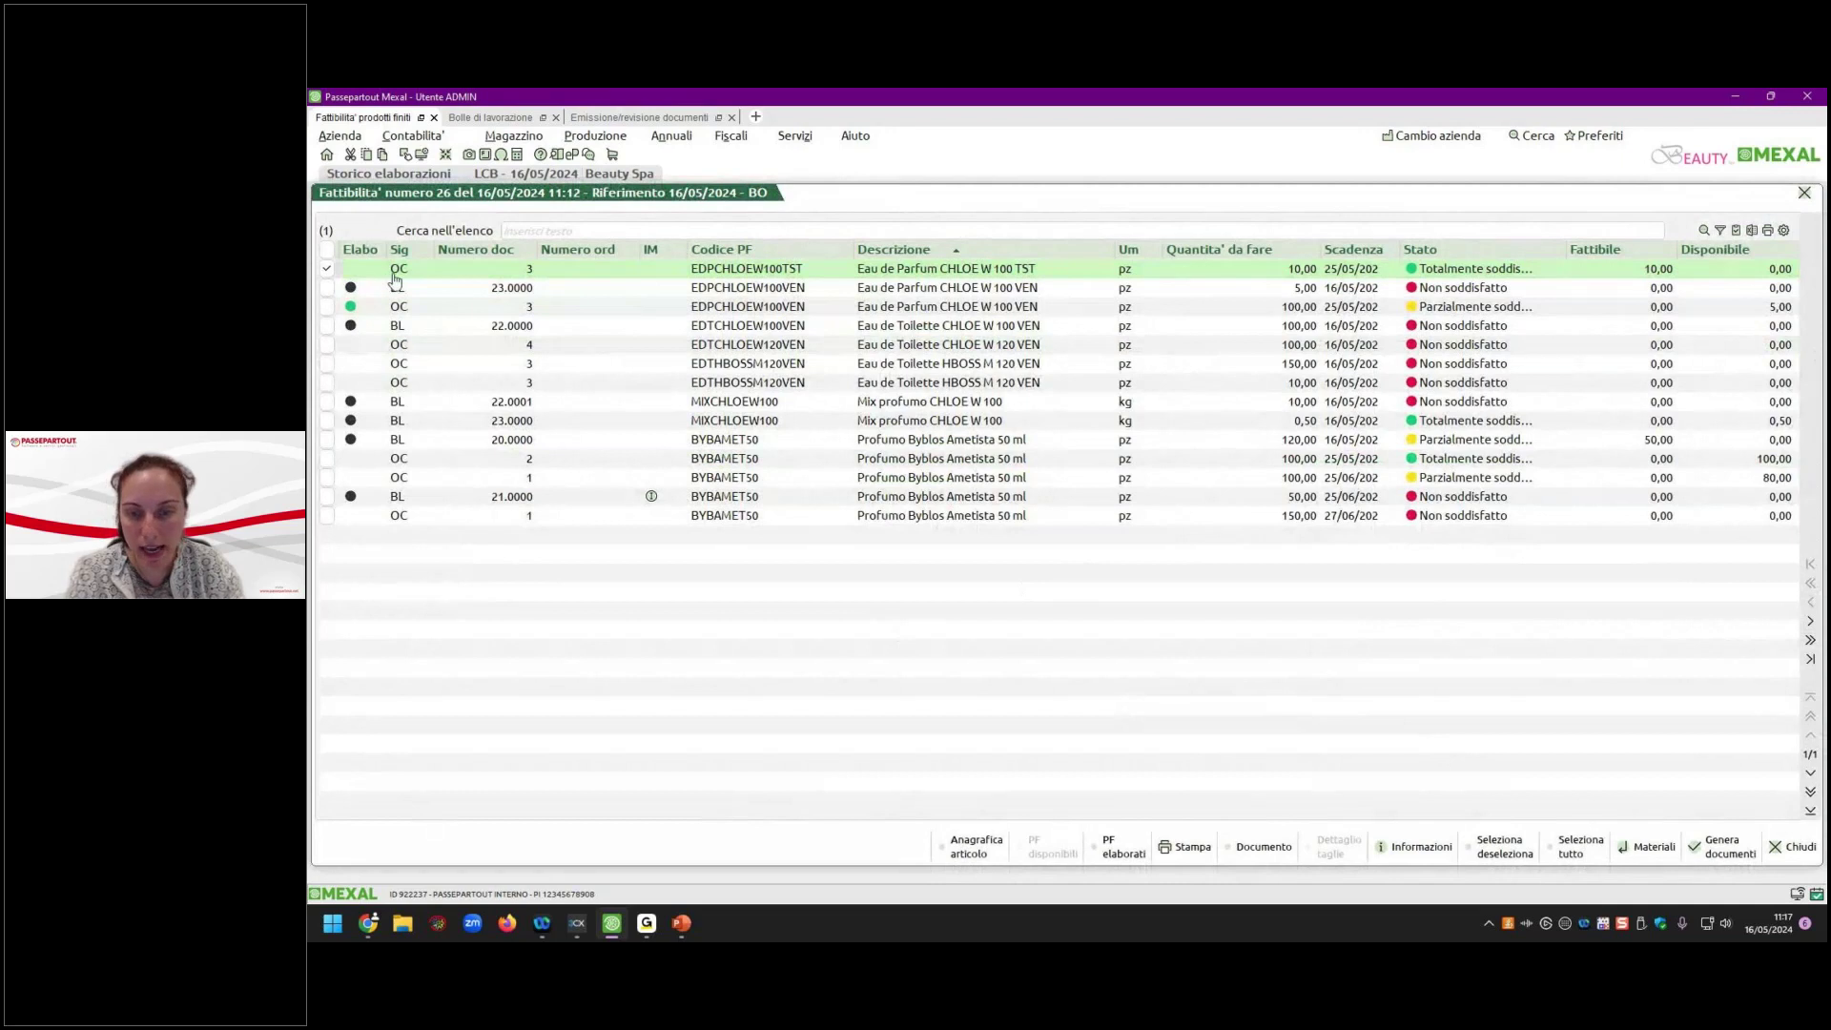
Generate the work order for the selected EDPCHLOEW100TST line using the feasible quantity (Quantita' fattibile).
click(1721, 846)
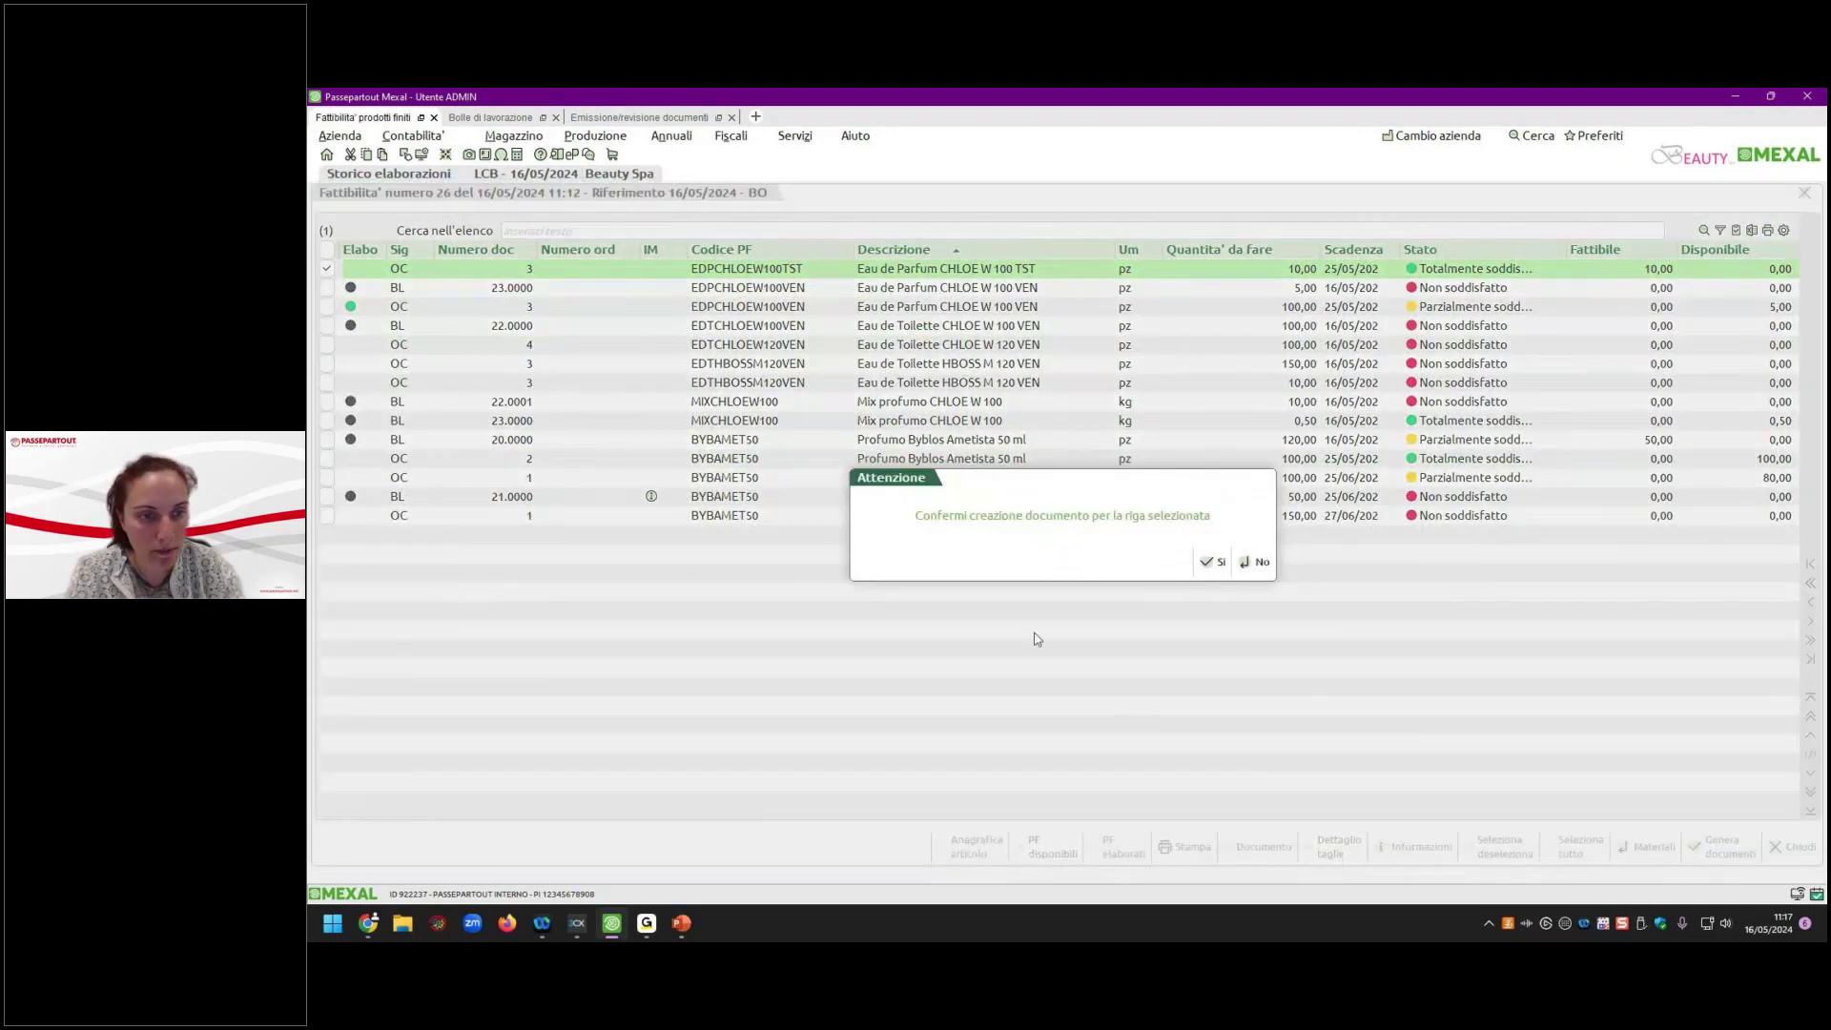
click(1213, 562)
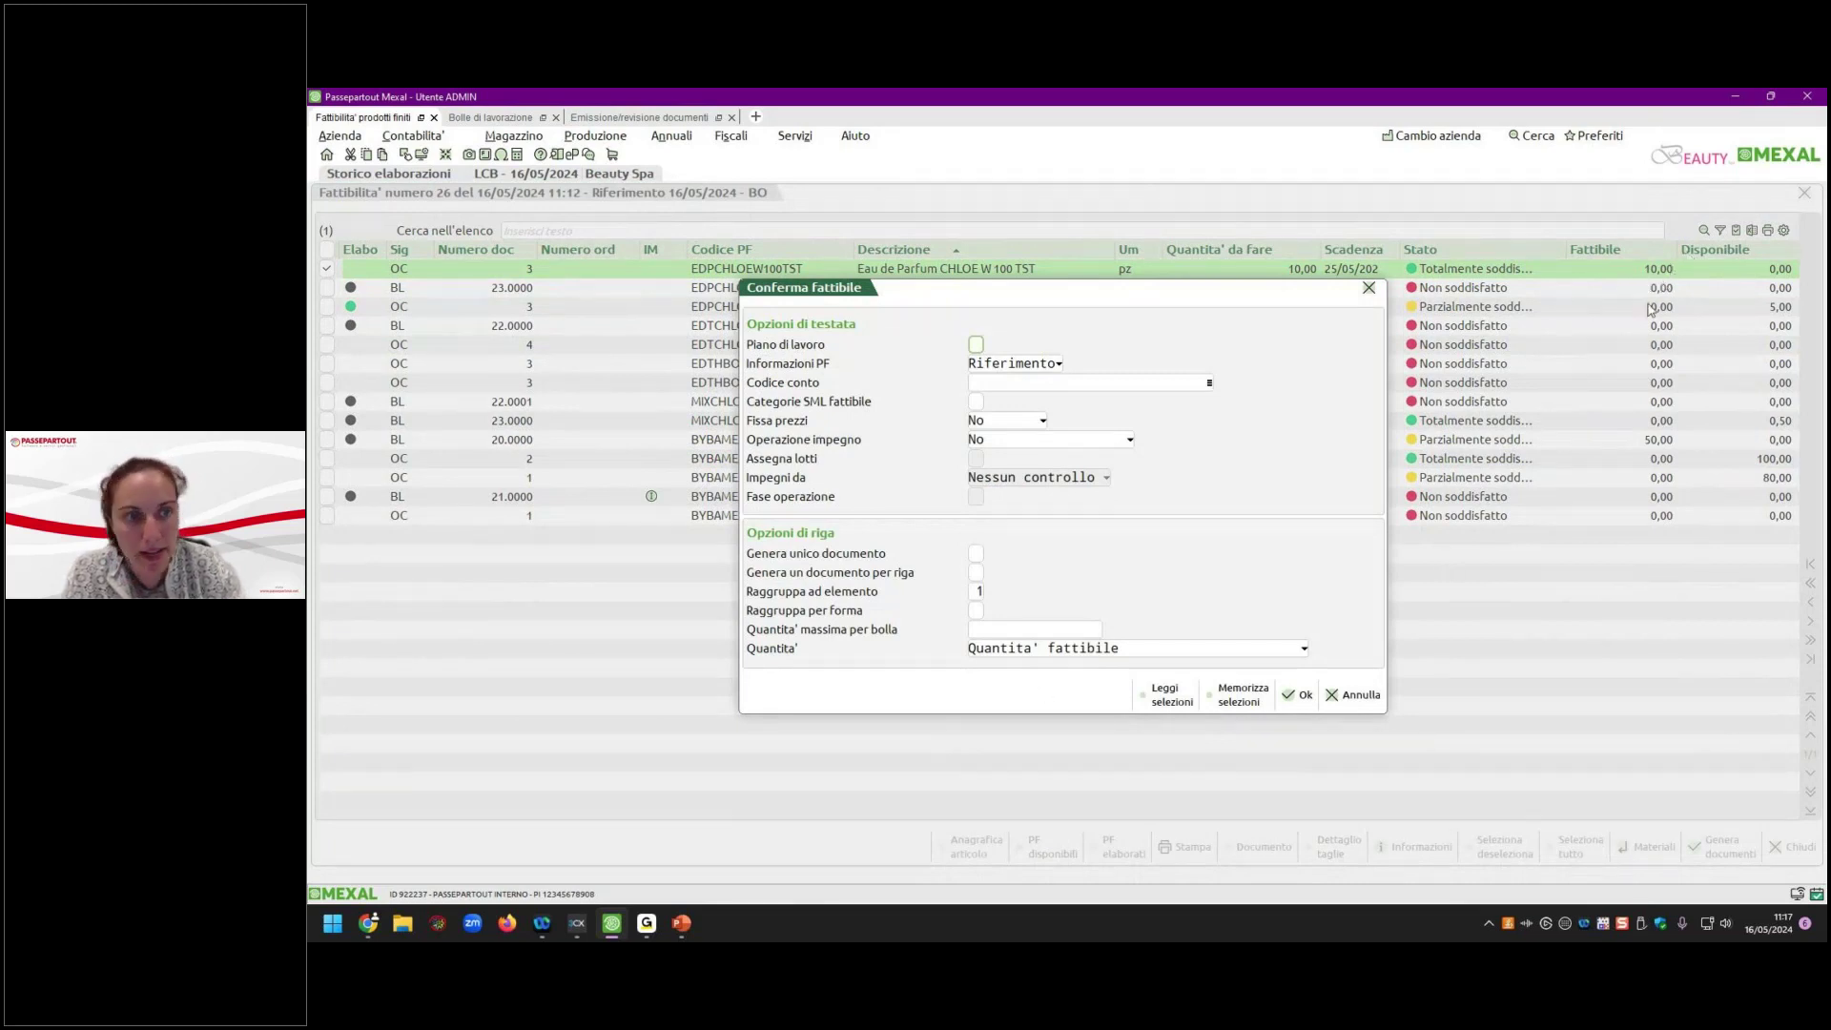
click(1302, 696)
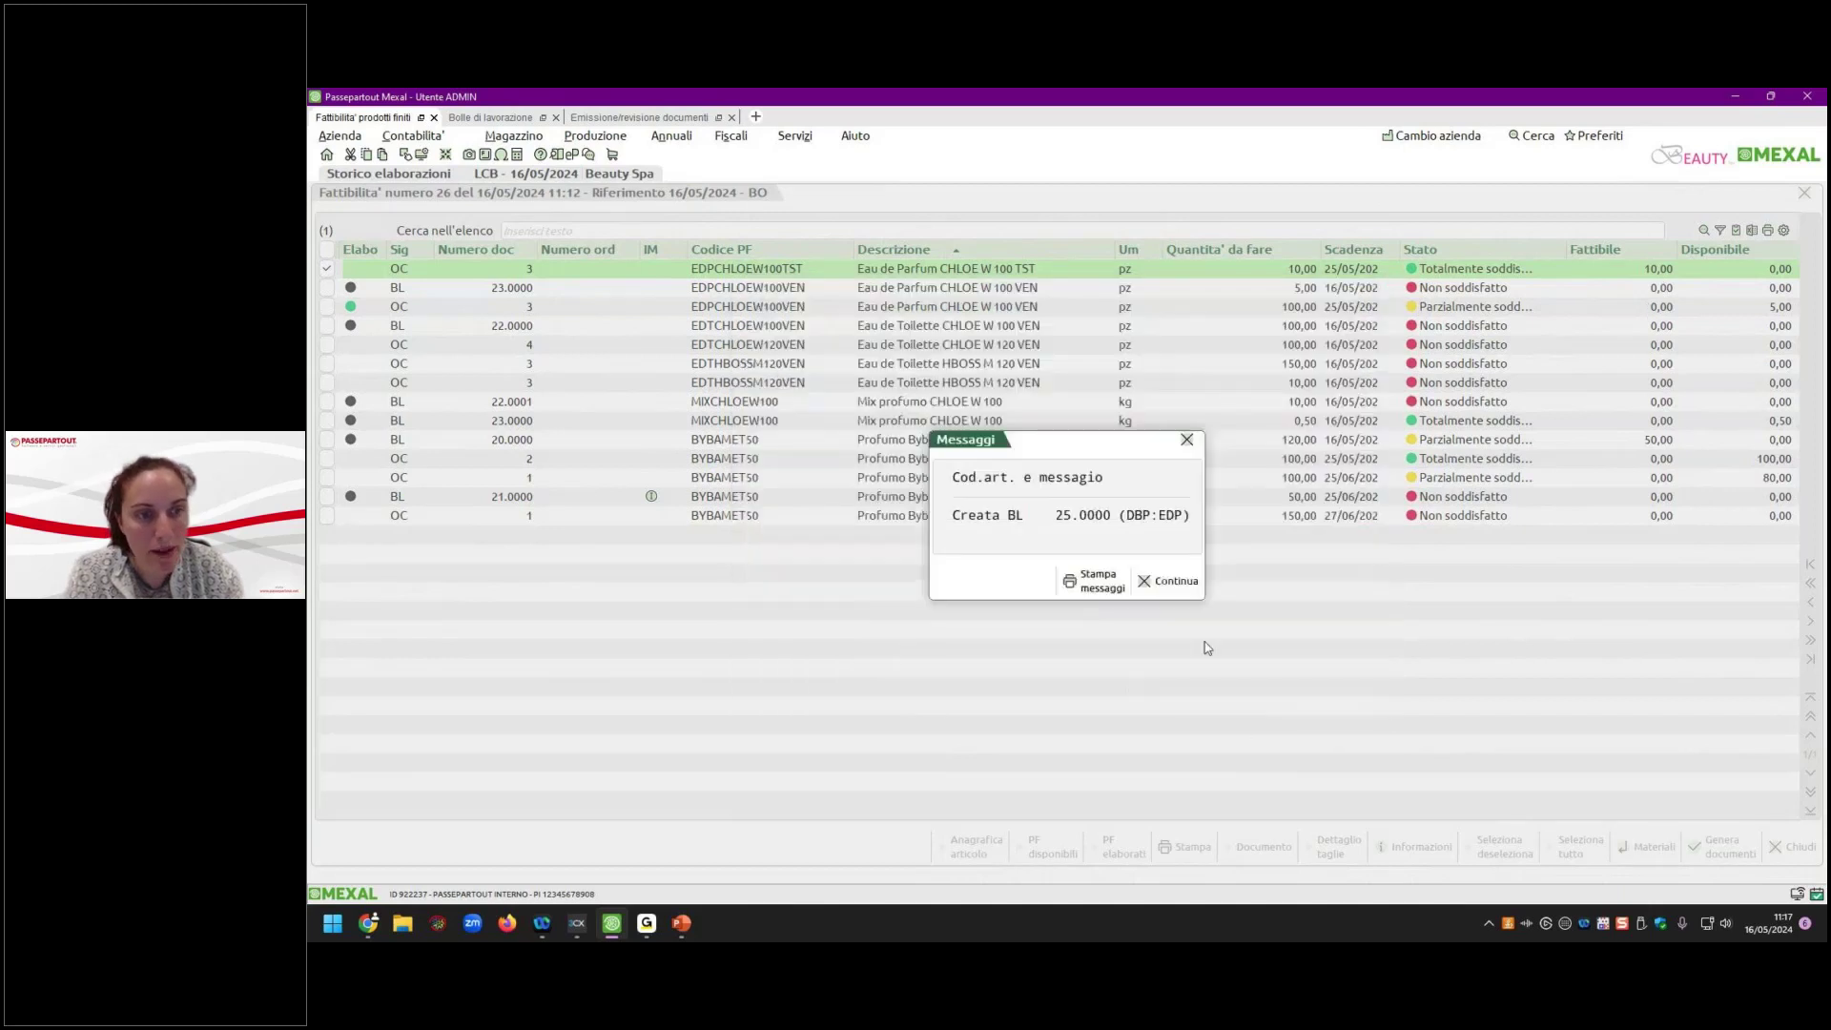
click(1160, 583)
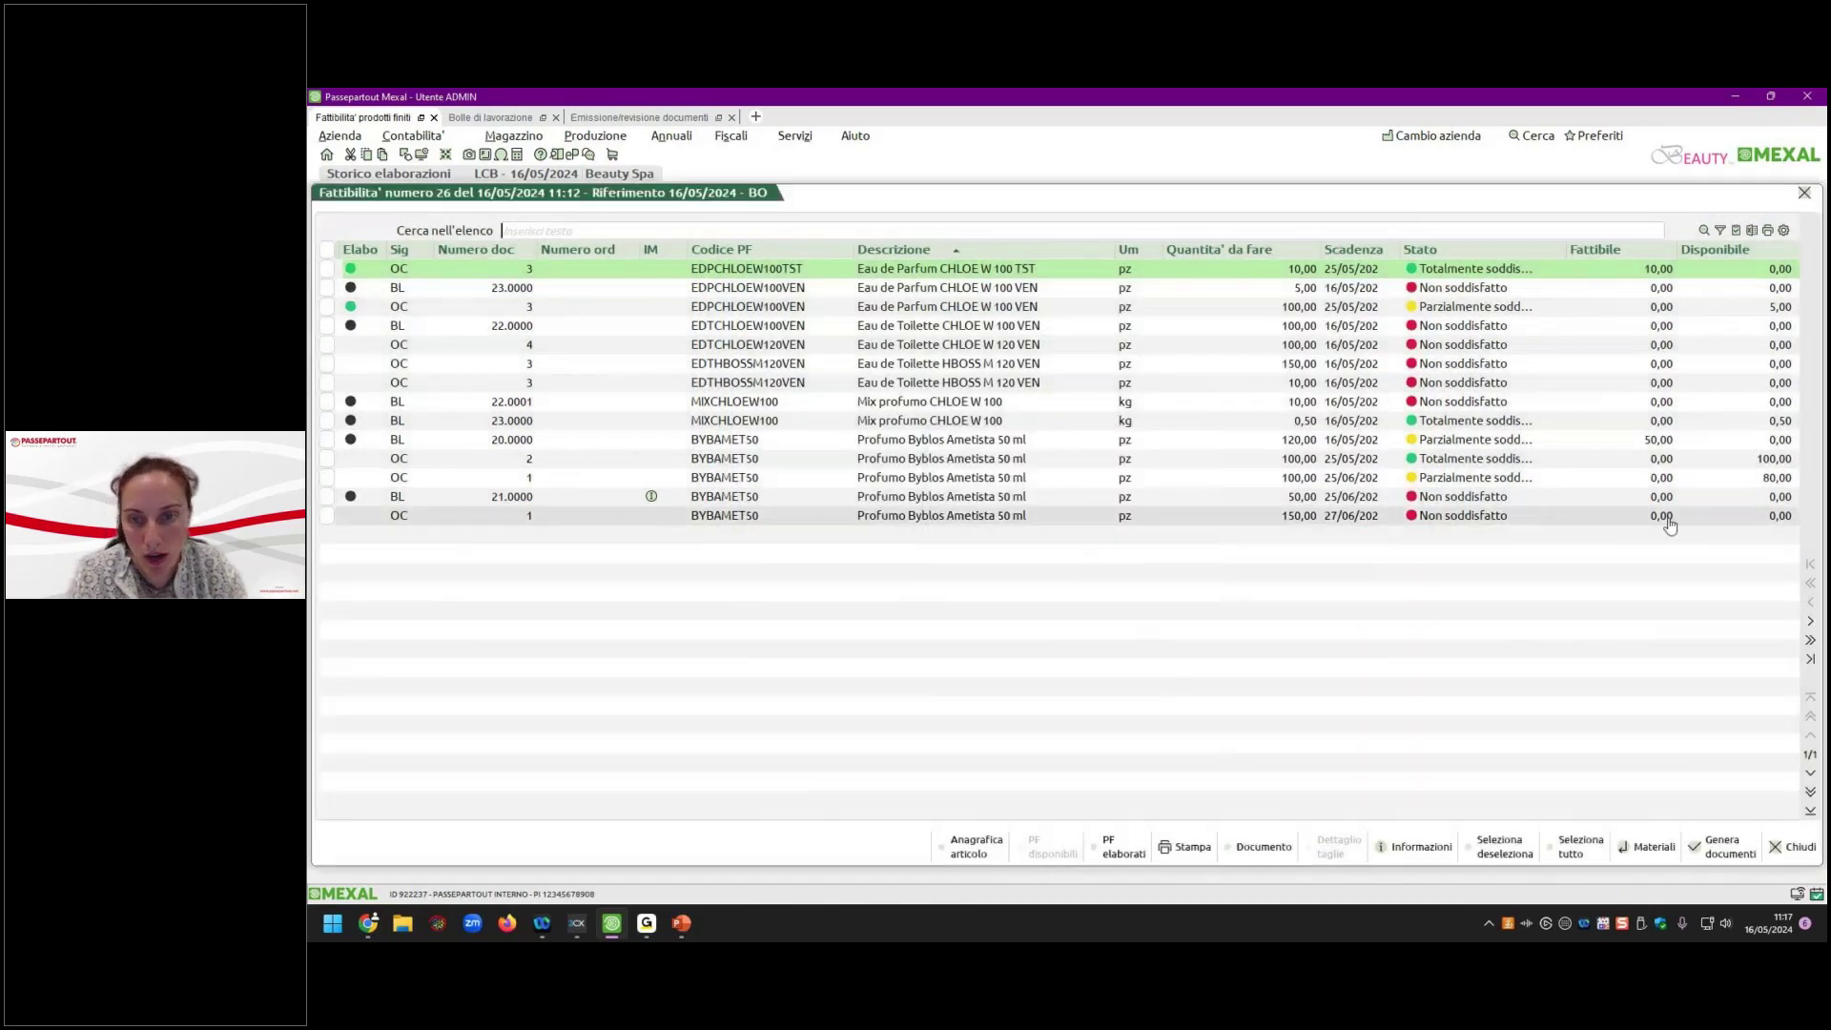
Check the created document recorded for EDPCHLOEW100TST and inspect the line detail of its work order.
click(1809, 640)
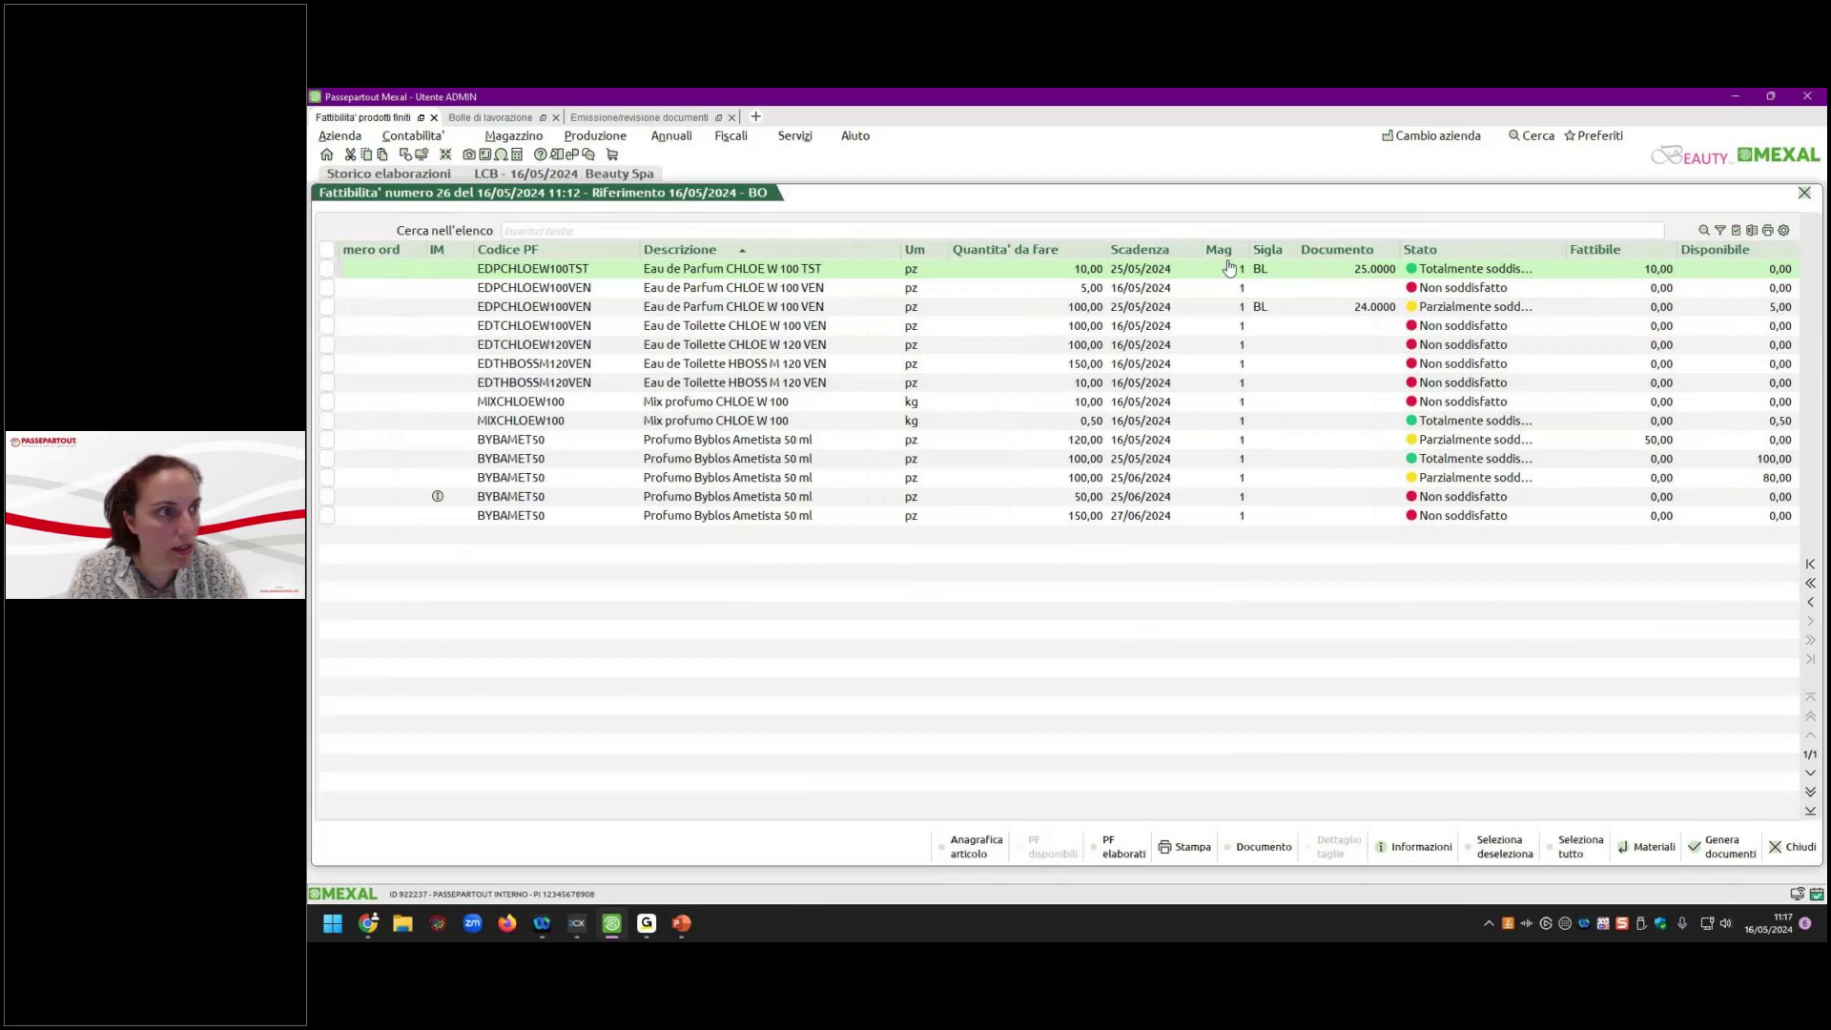
click(515, 118)
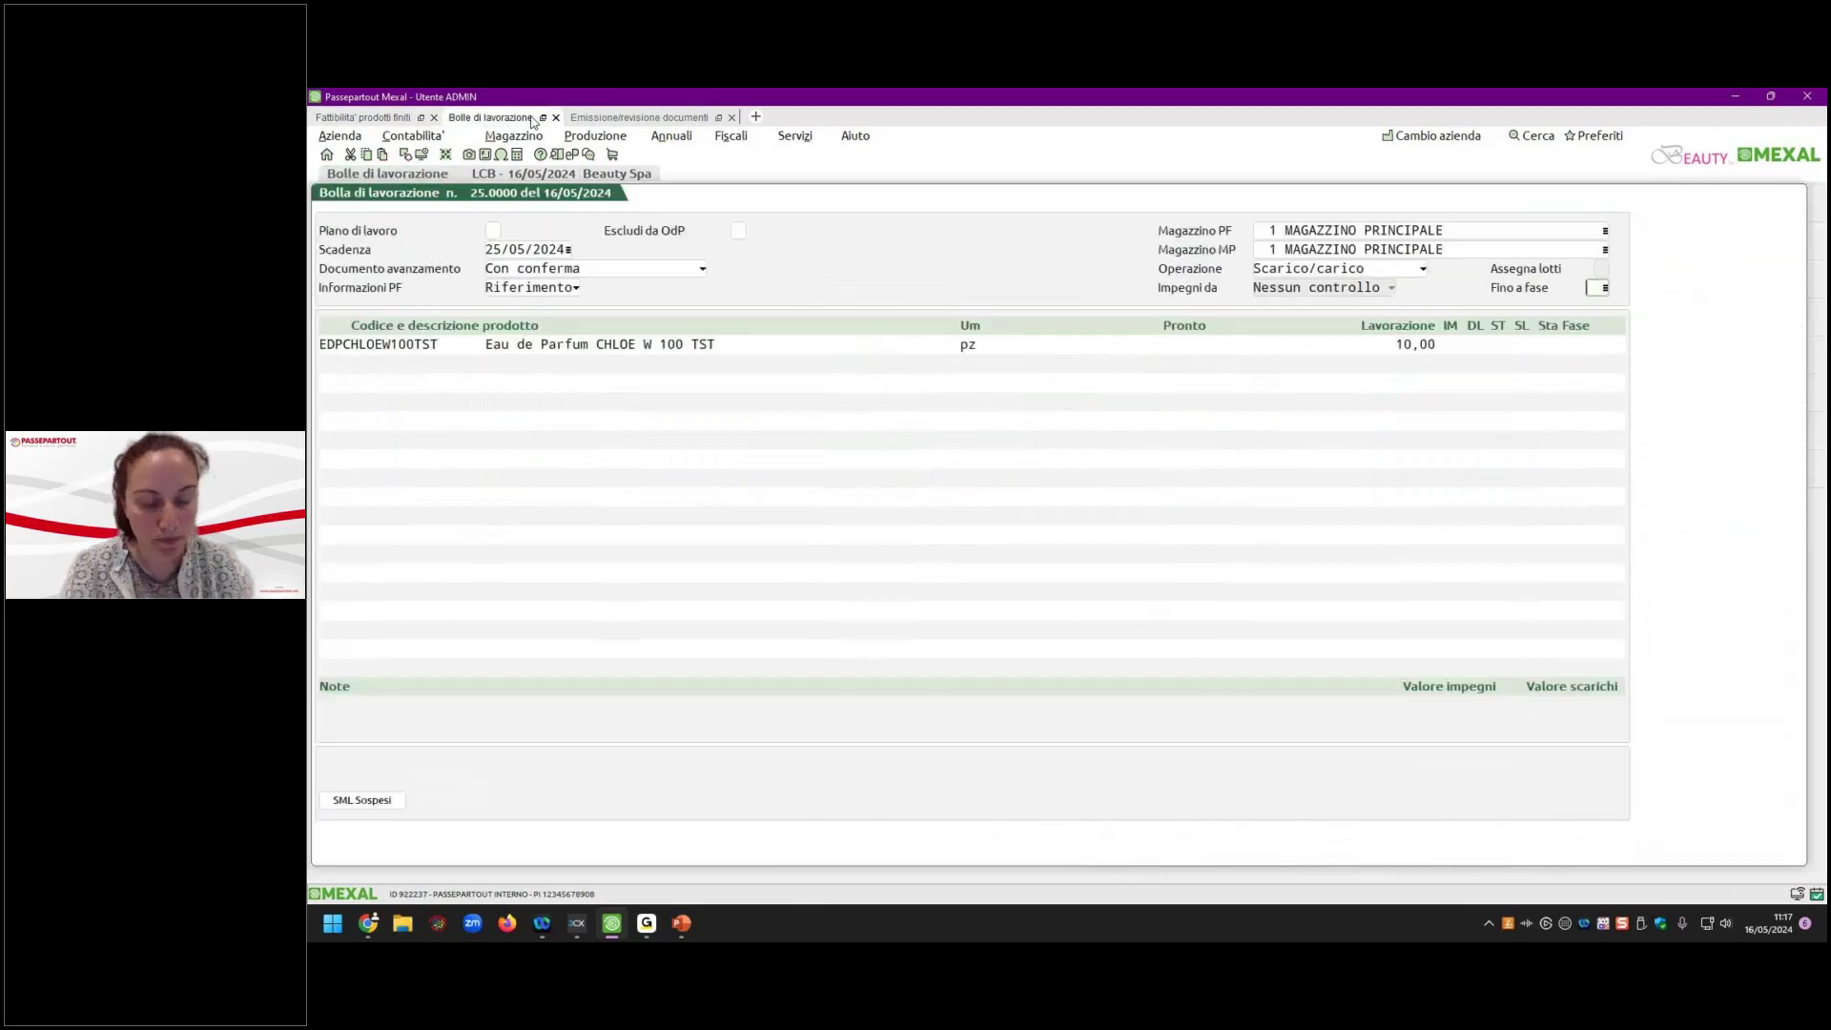
key(Return)
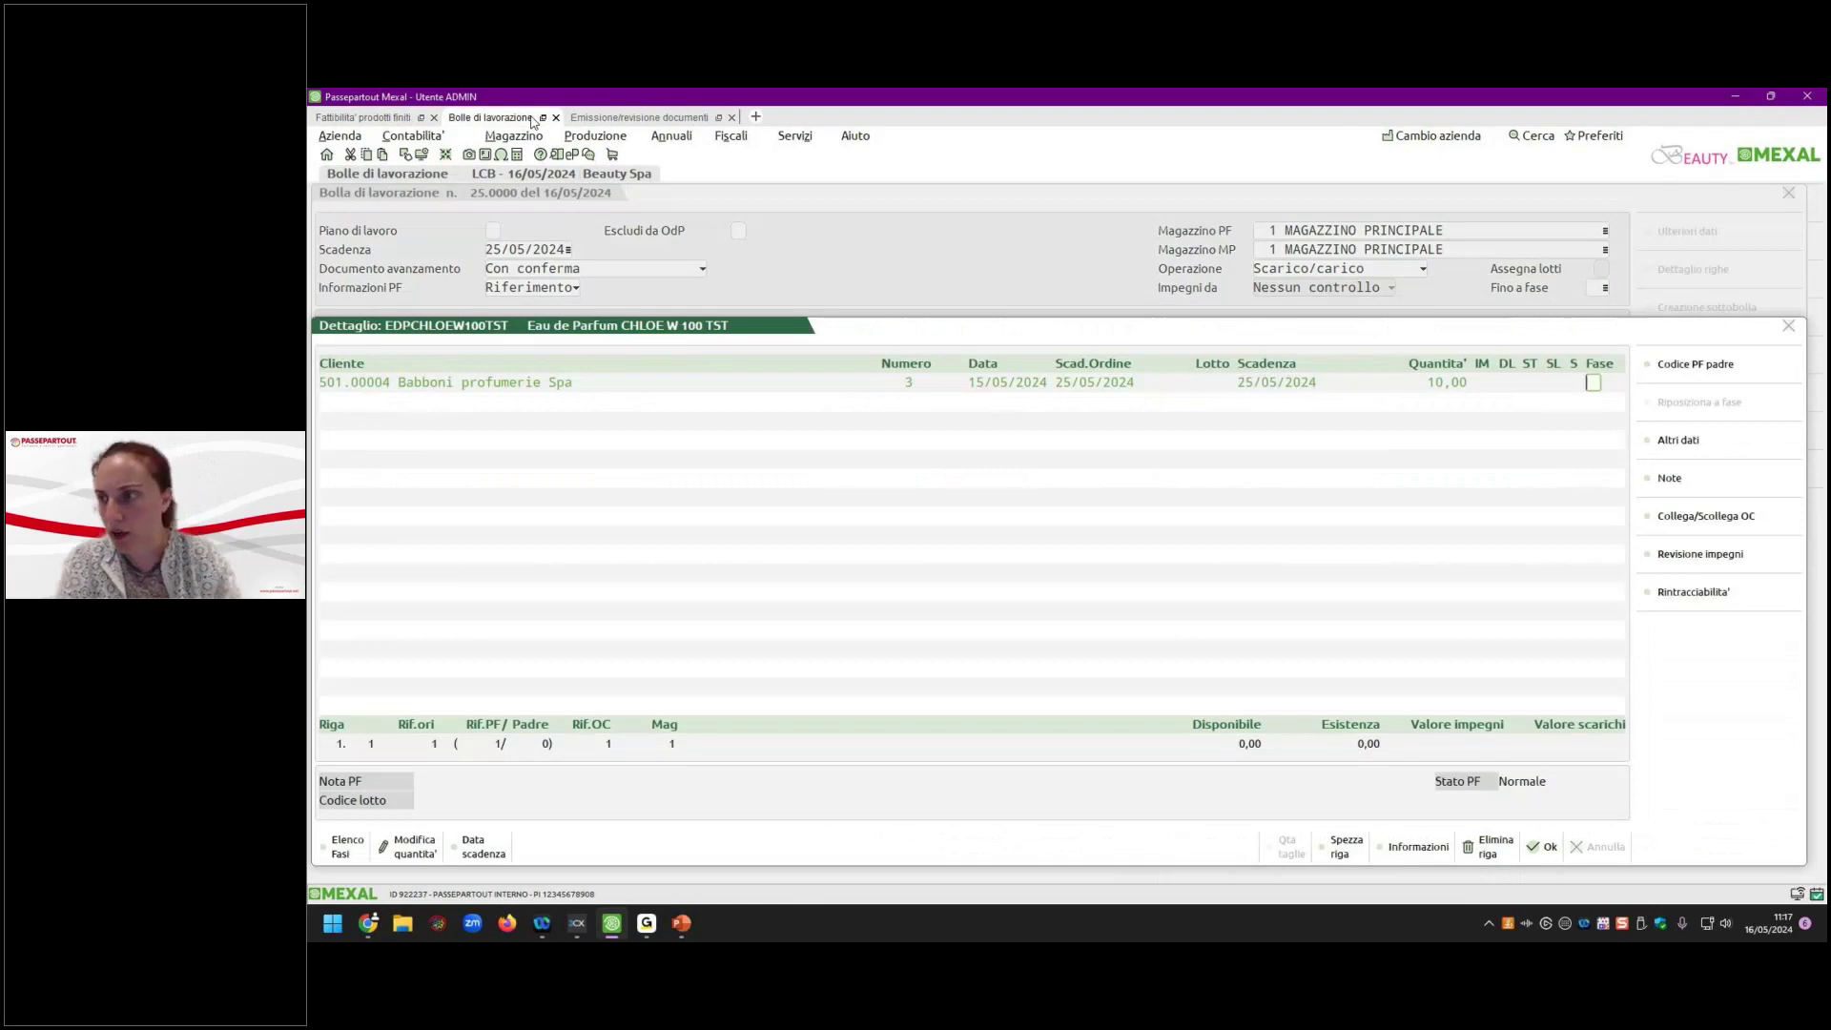
Check the work-order reference on the EDPCHLOEW100TST line of the linked customer order and return to the feasibility results.
click(619, 117)
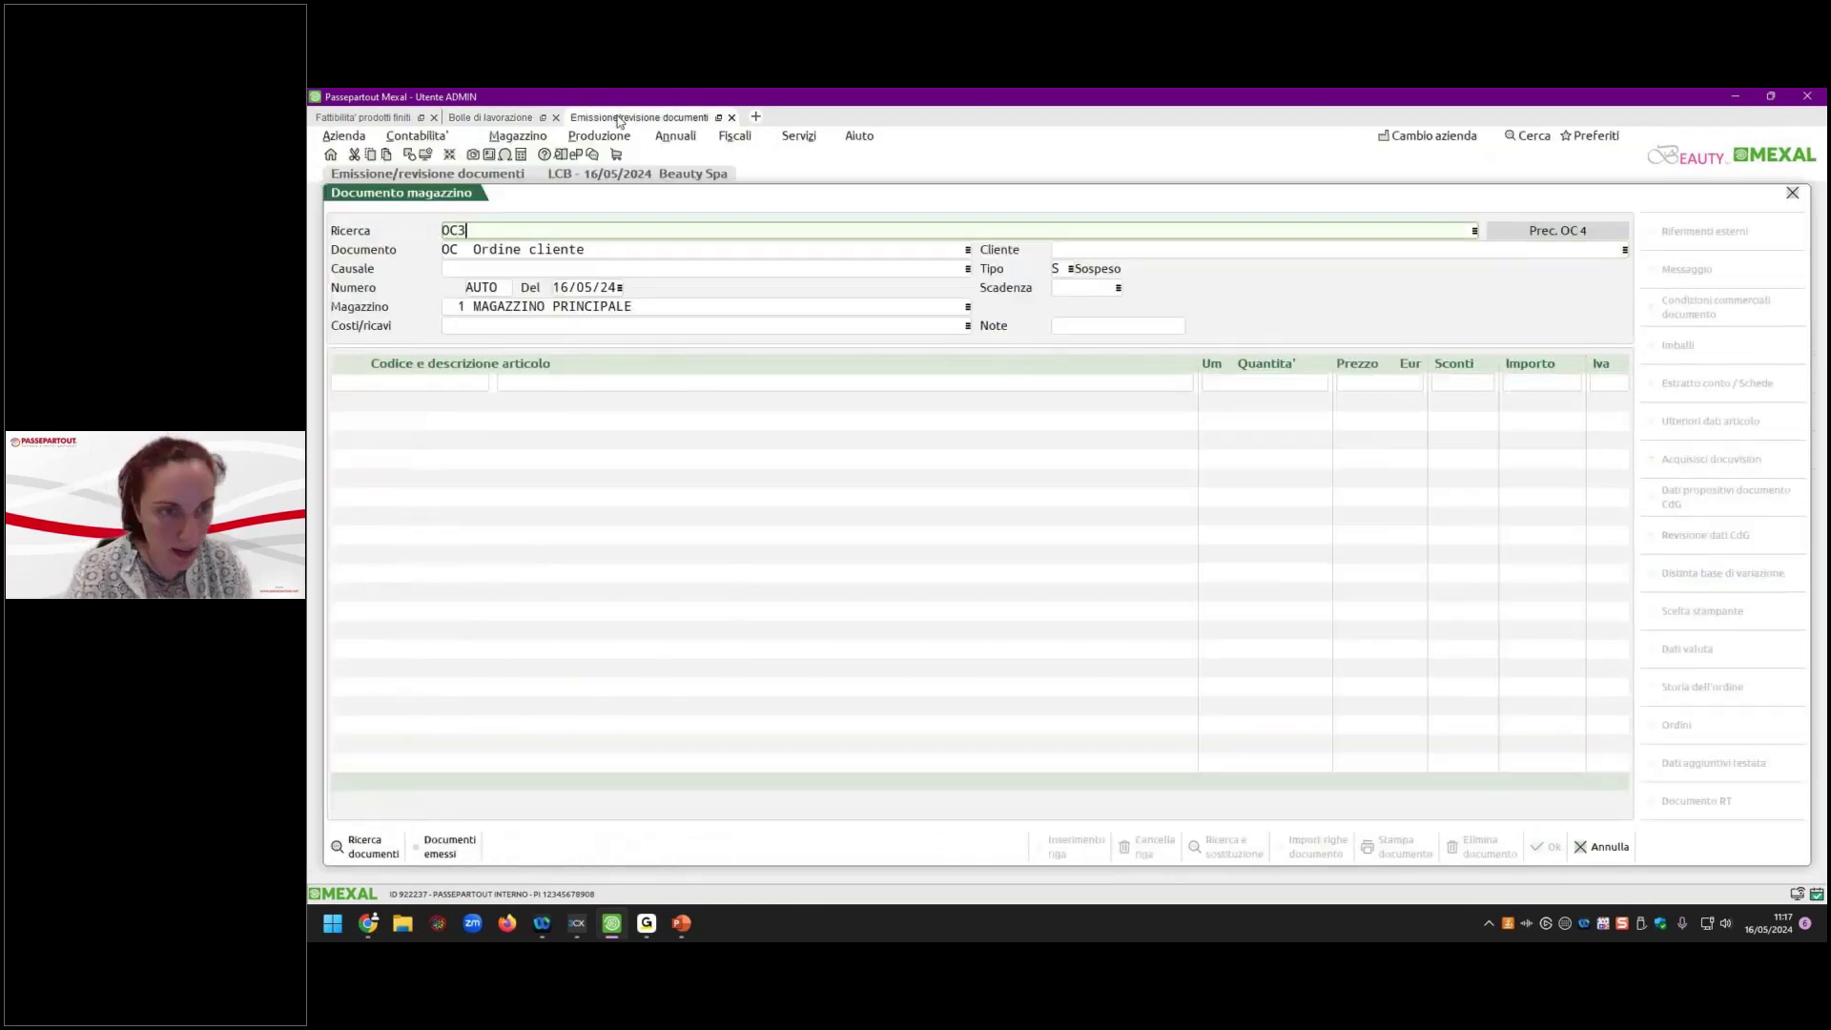
key(Return)
key(Down)
key(Down)
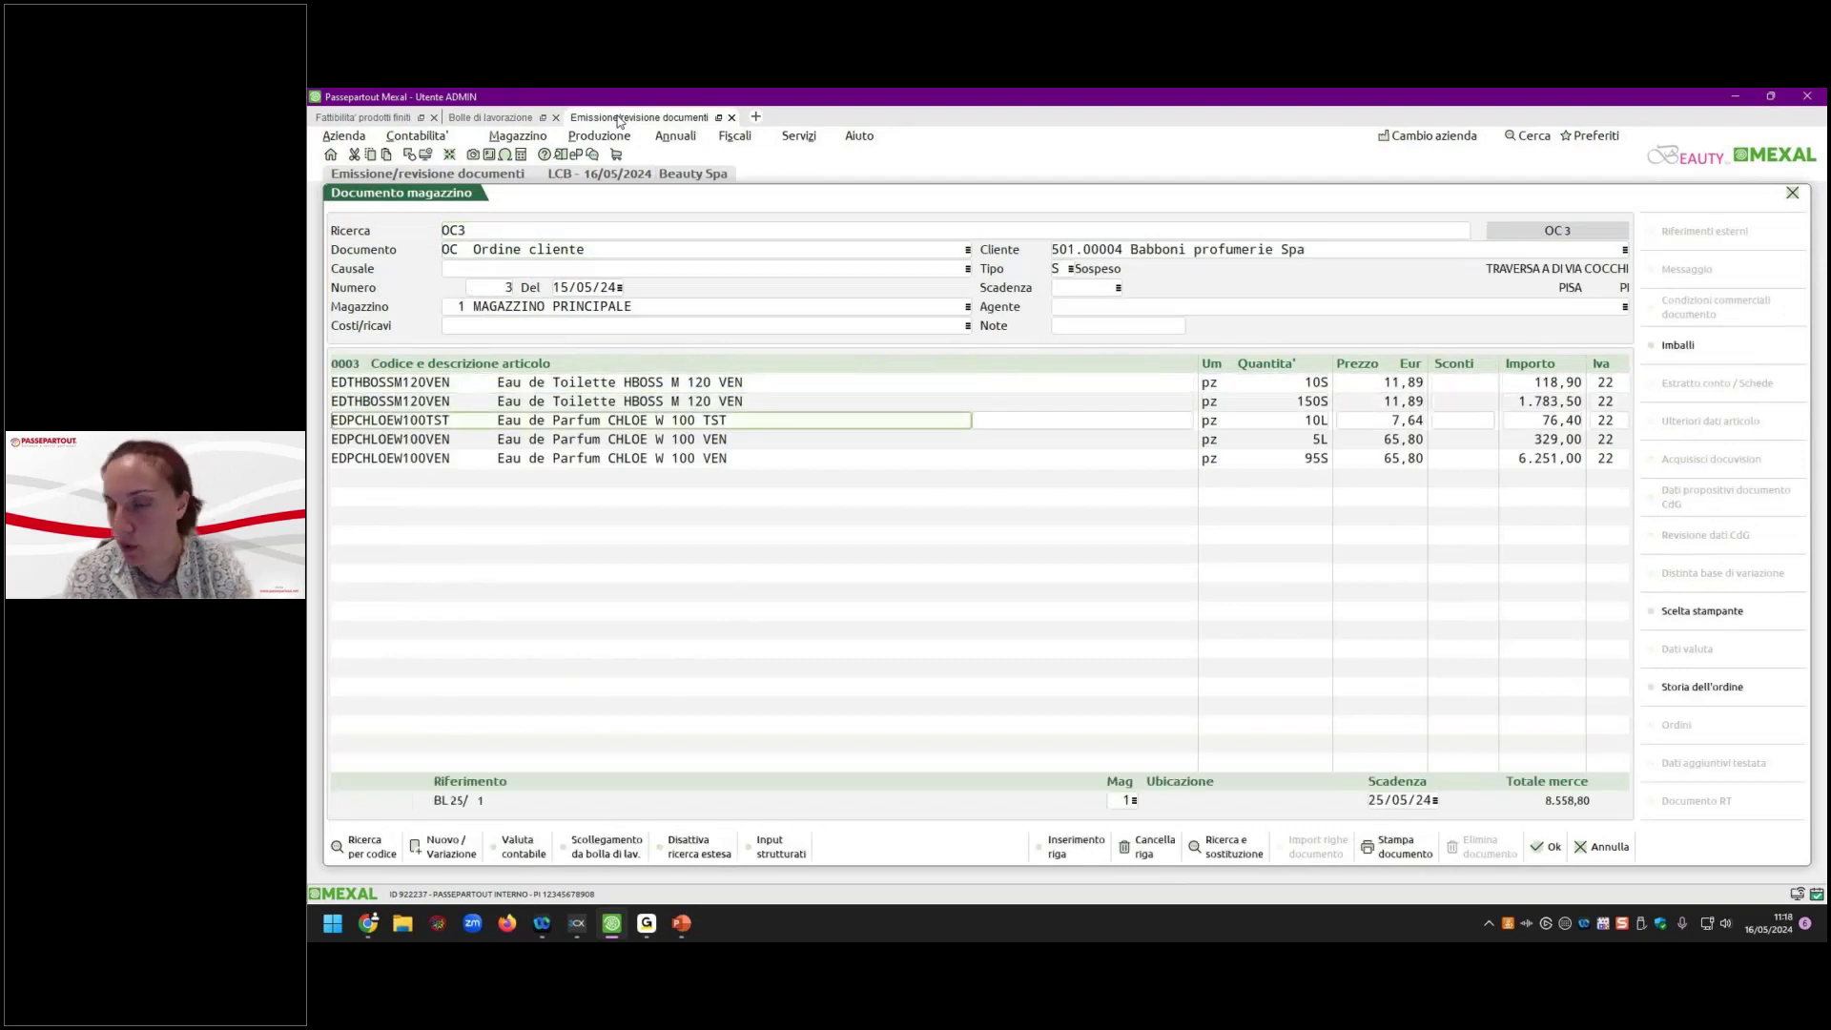
click(1606, 846)
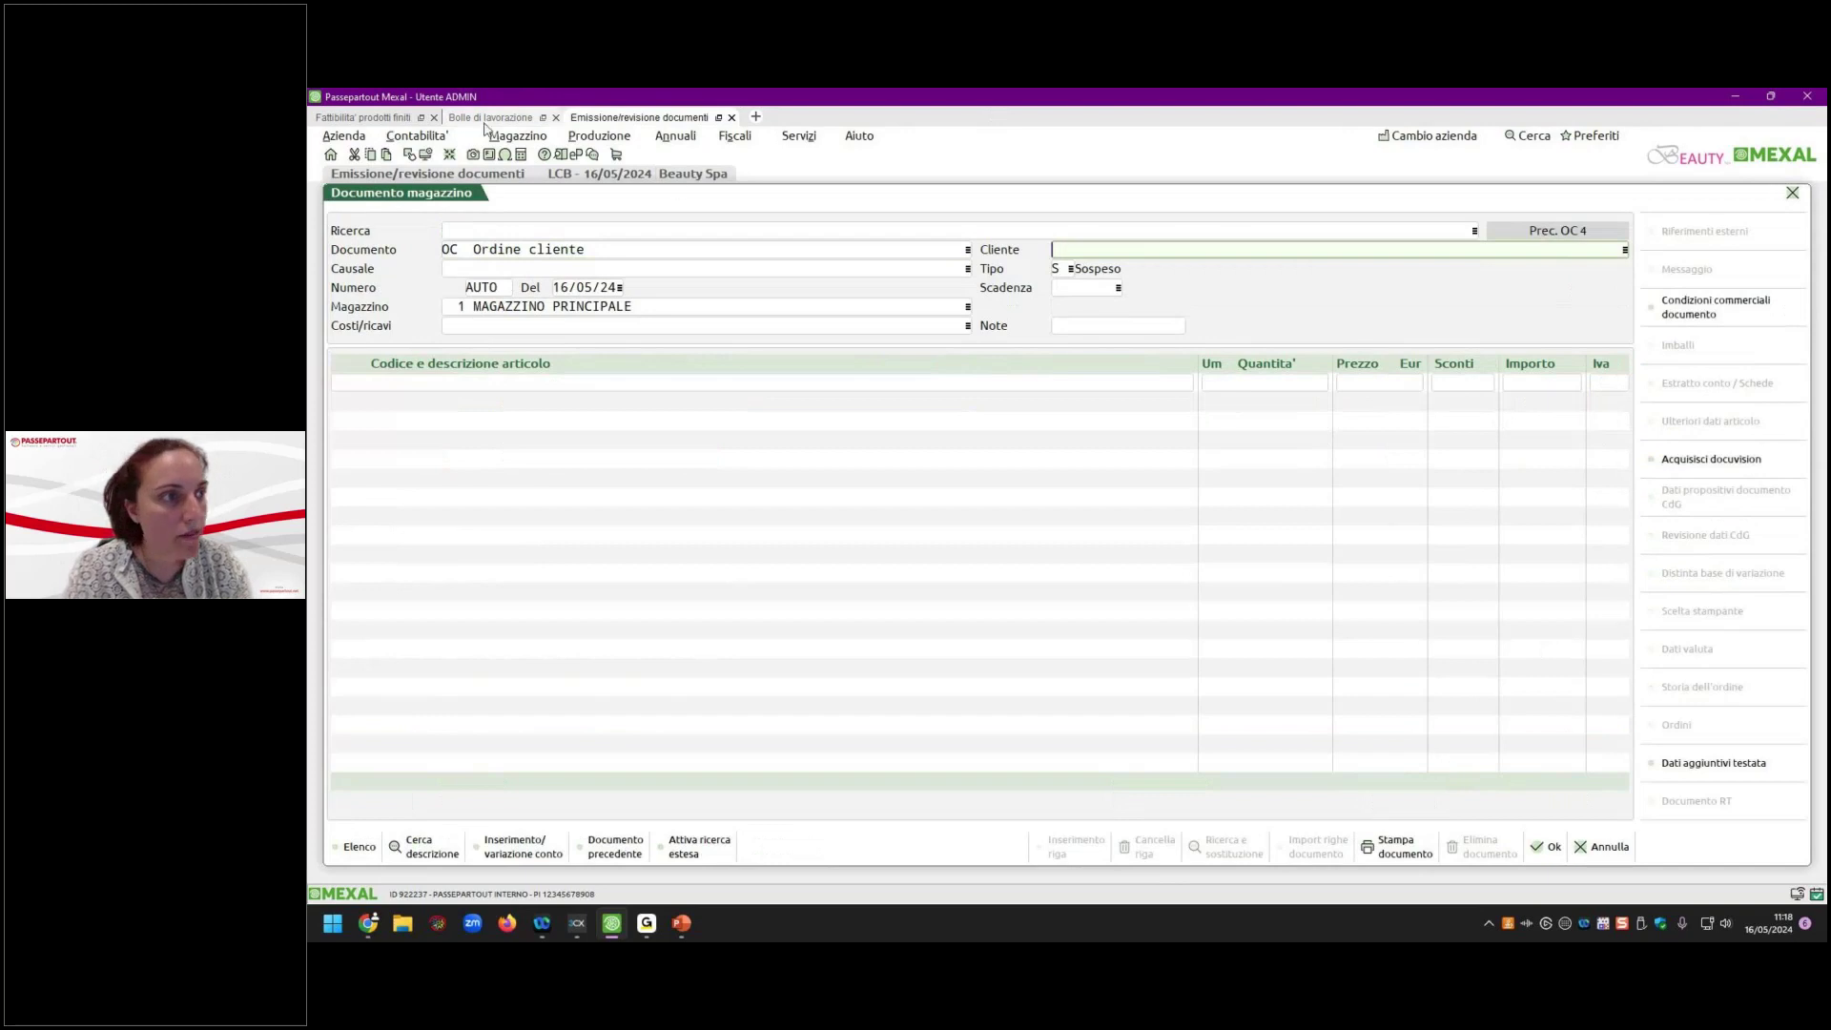
click(477, 123)
click(399, 116)
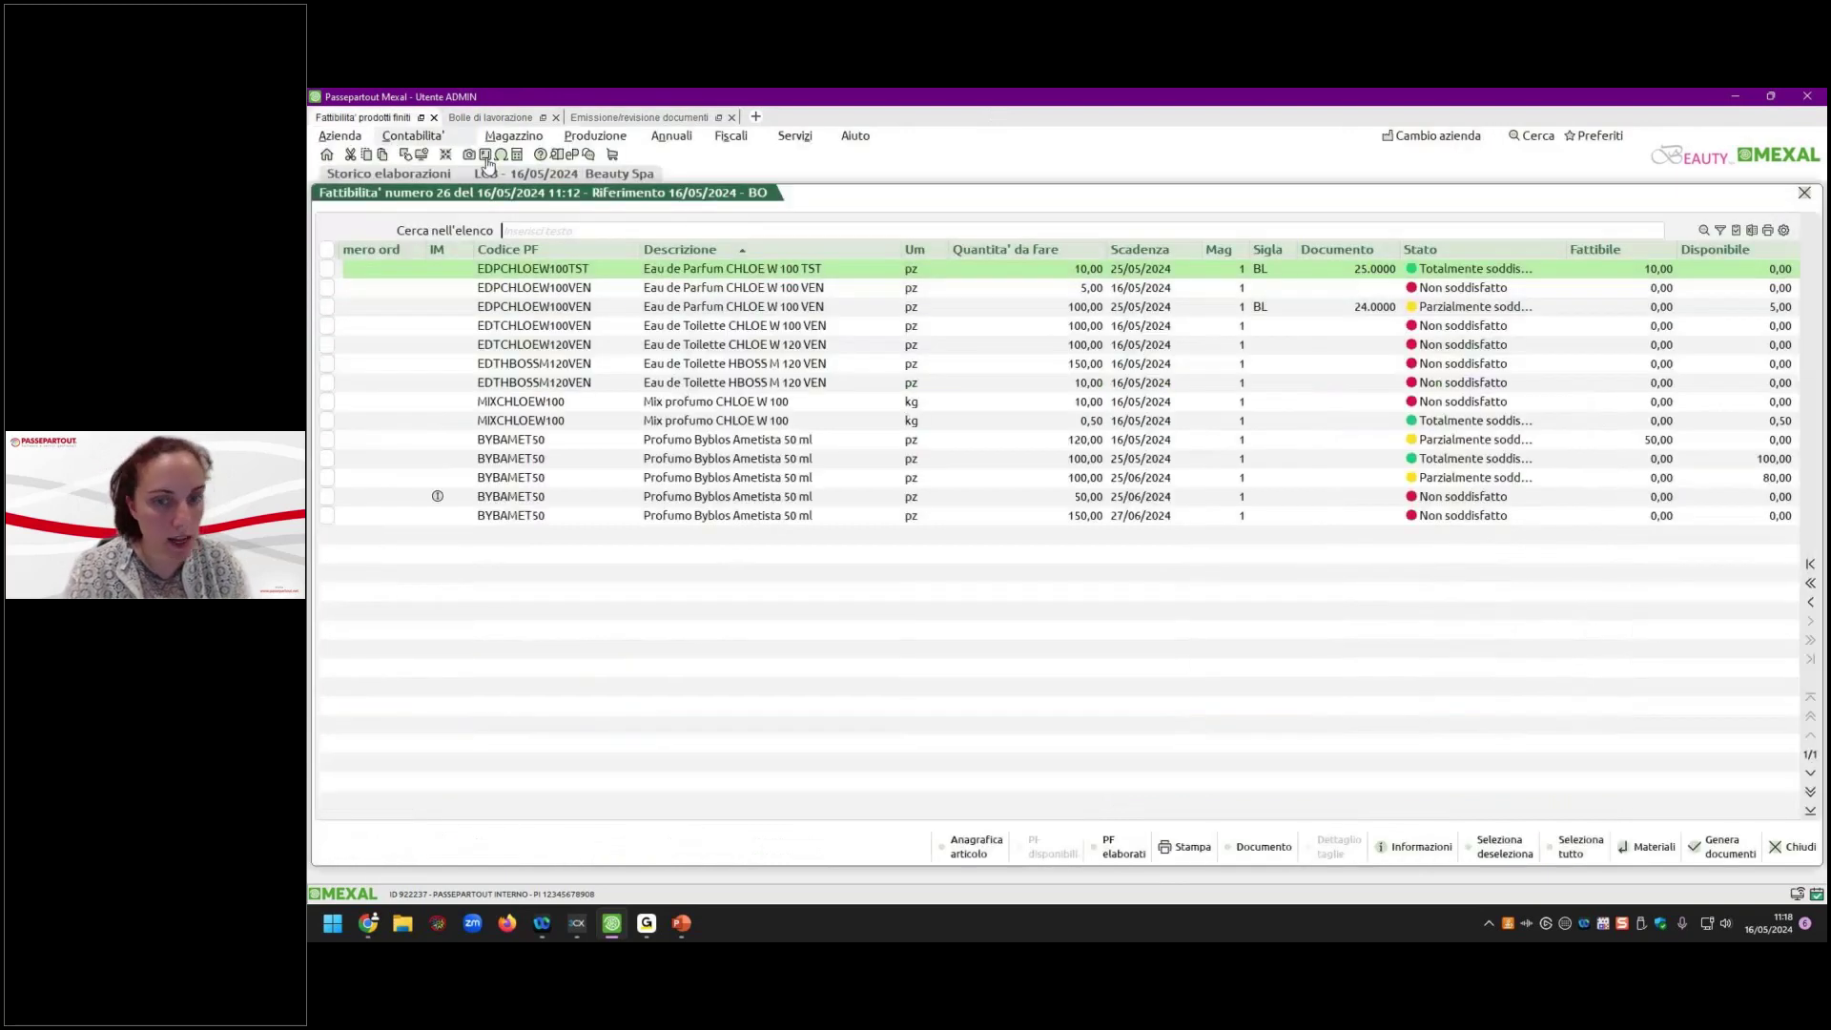
click(1811, 564)
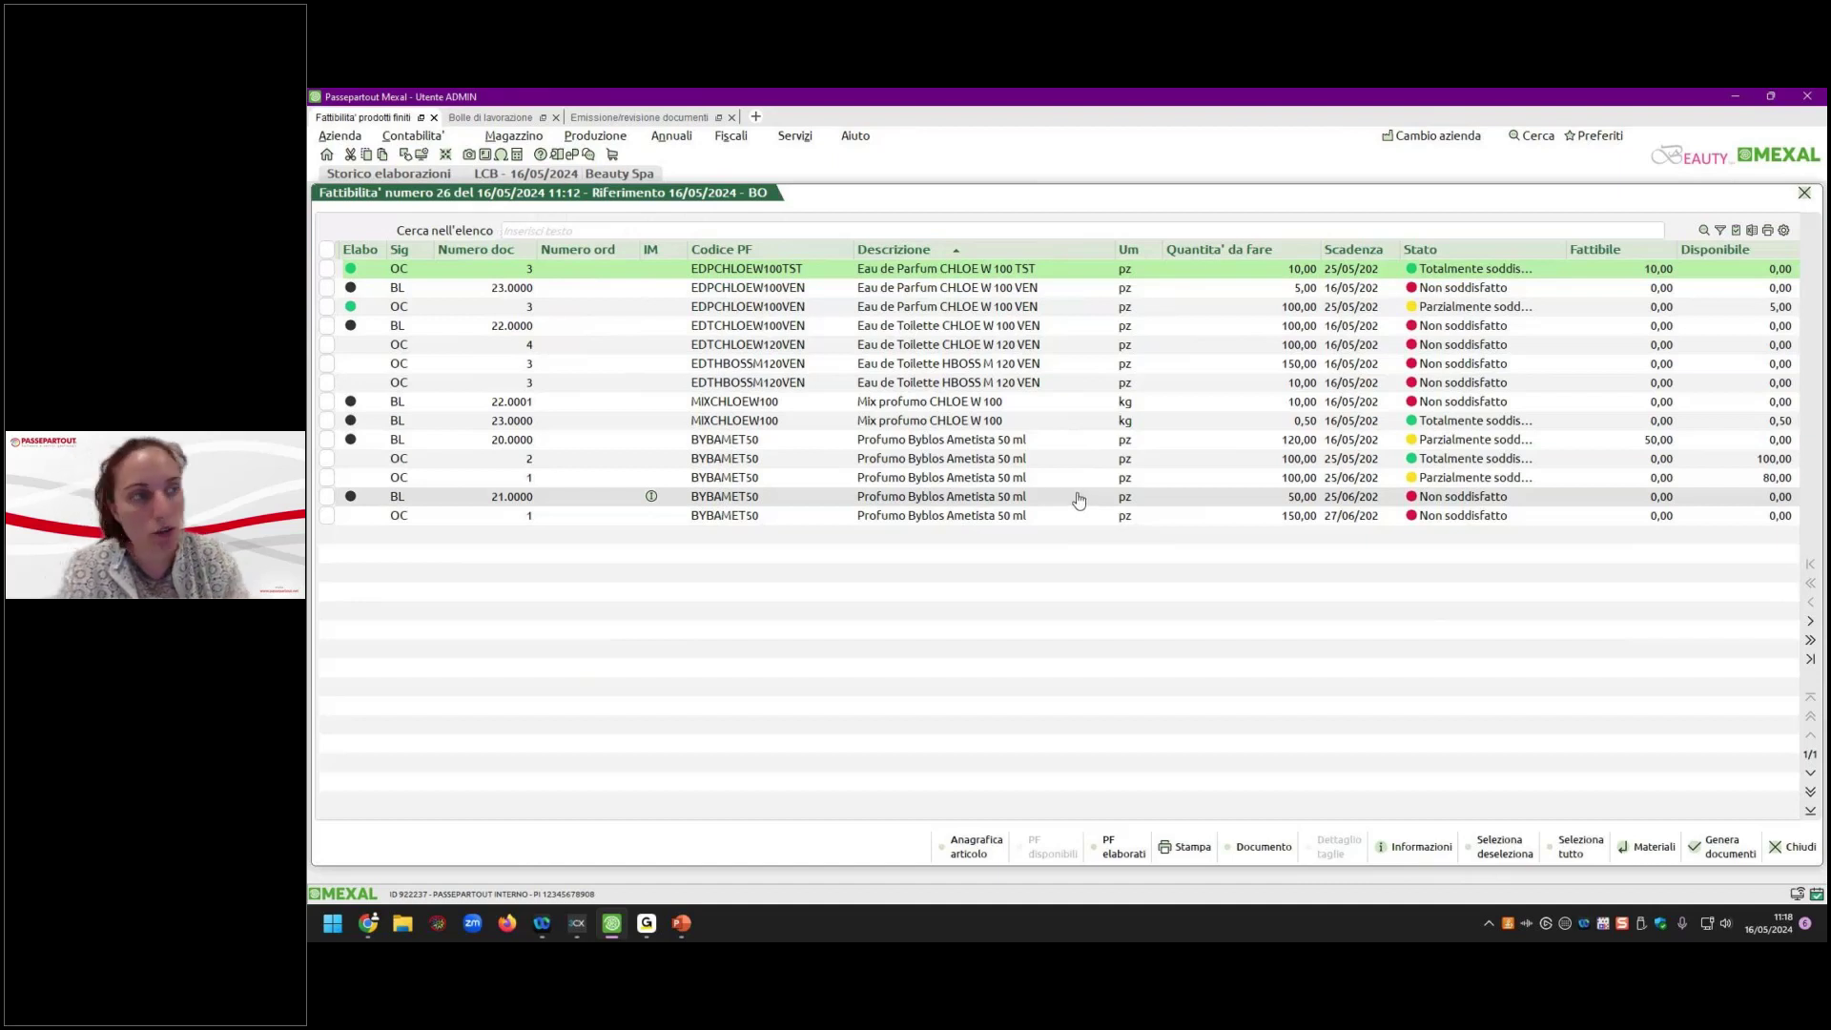
Try to select the 5-piece EDPCHLOEW100VEN work-order line and look through the other work-order and customer-order lines.
click(365, 329)
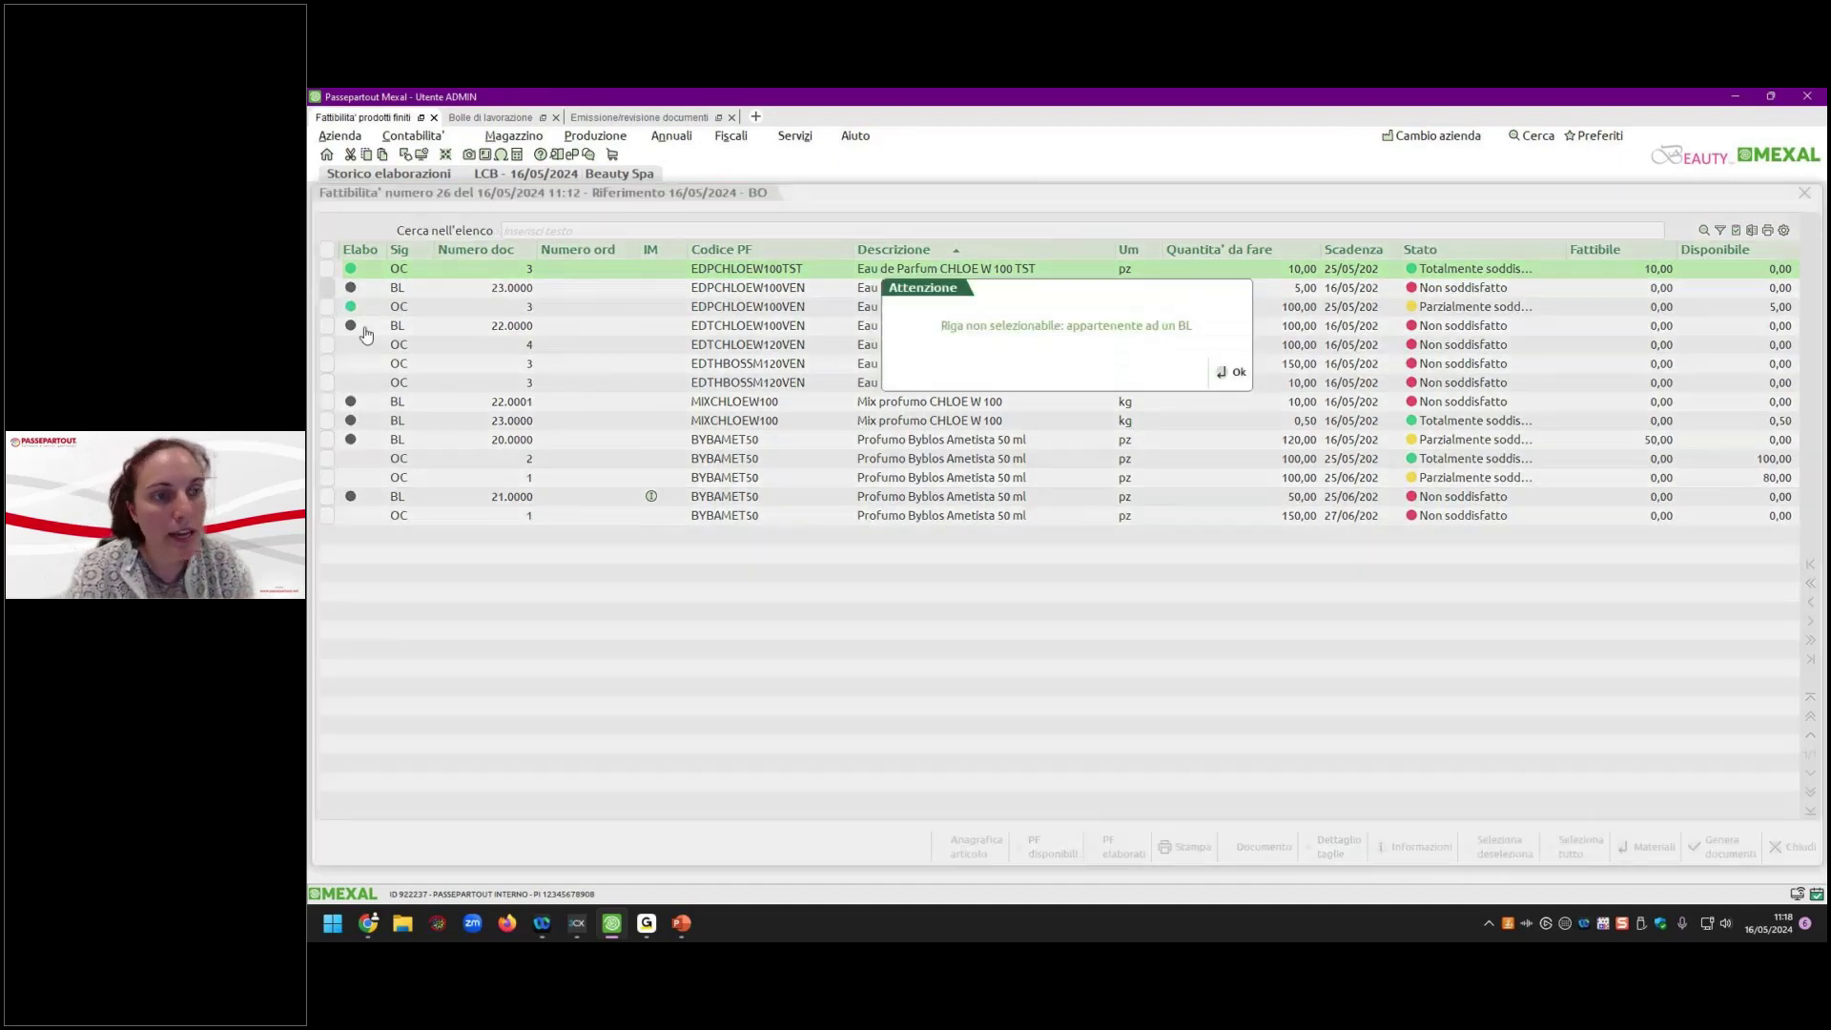
click(1230, 374)
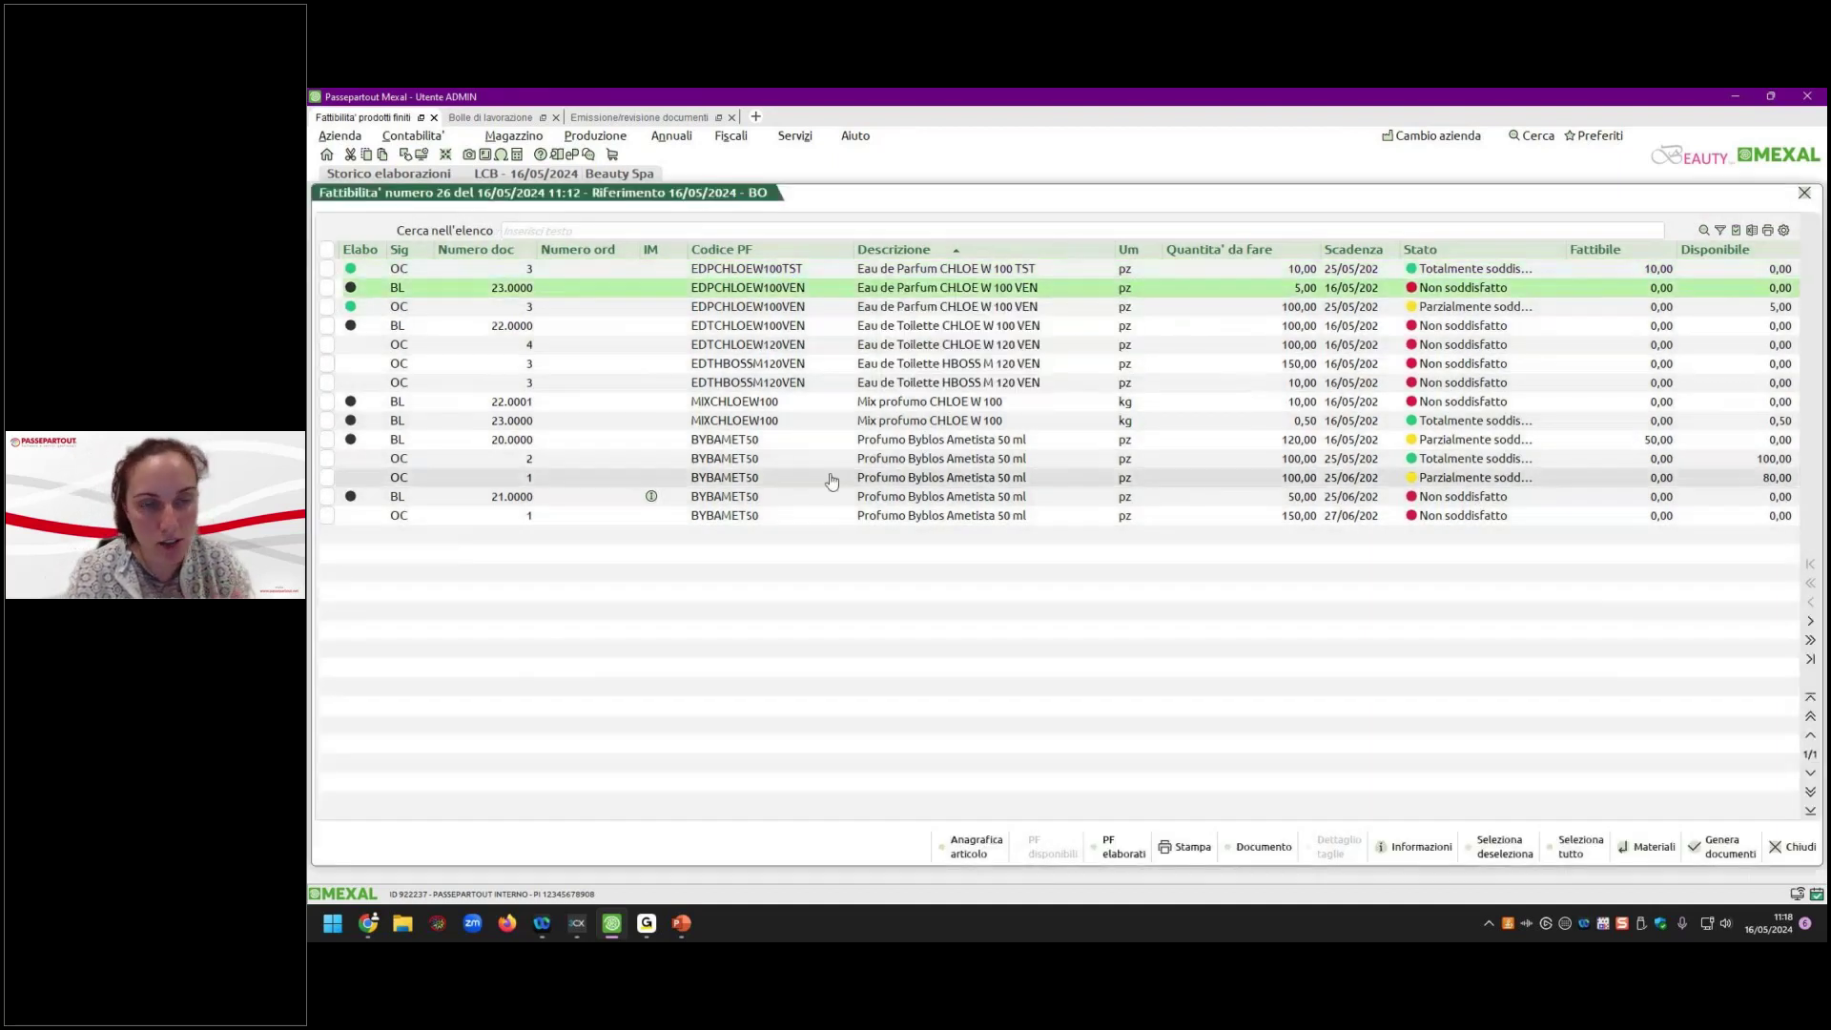
key(Down)
key(Down)
key(Down)
key(Down)
key(Down)
key(Down)
key(Down)
key(Down)
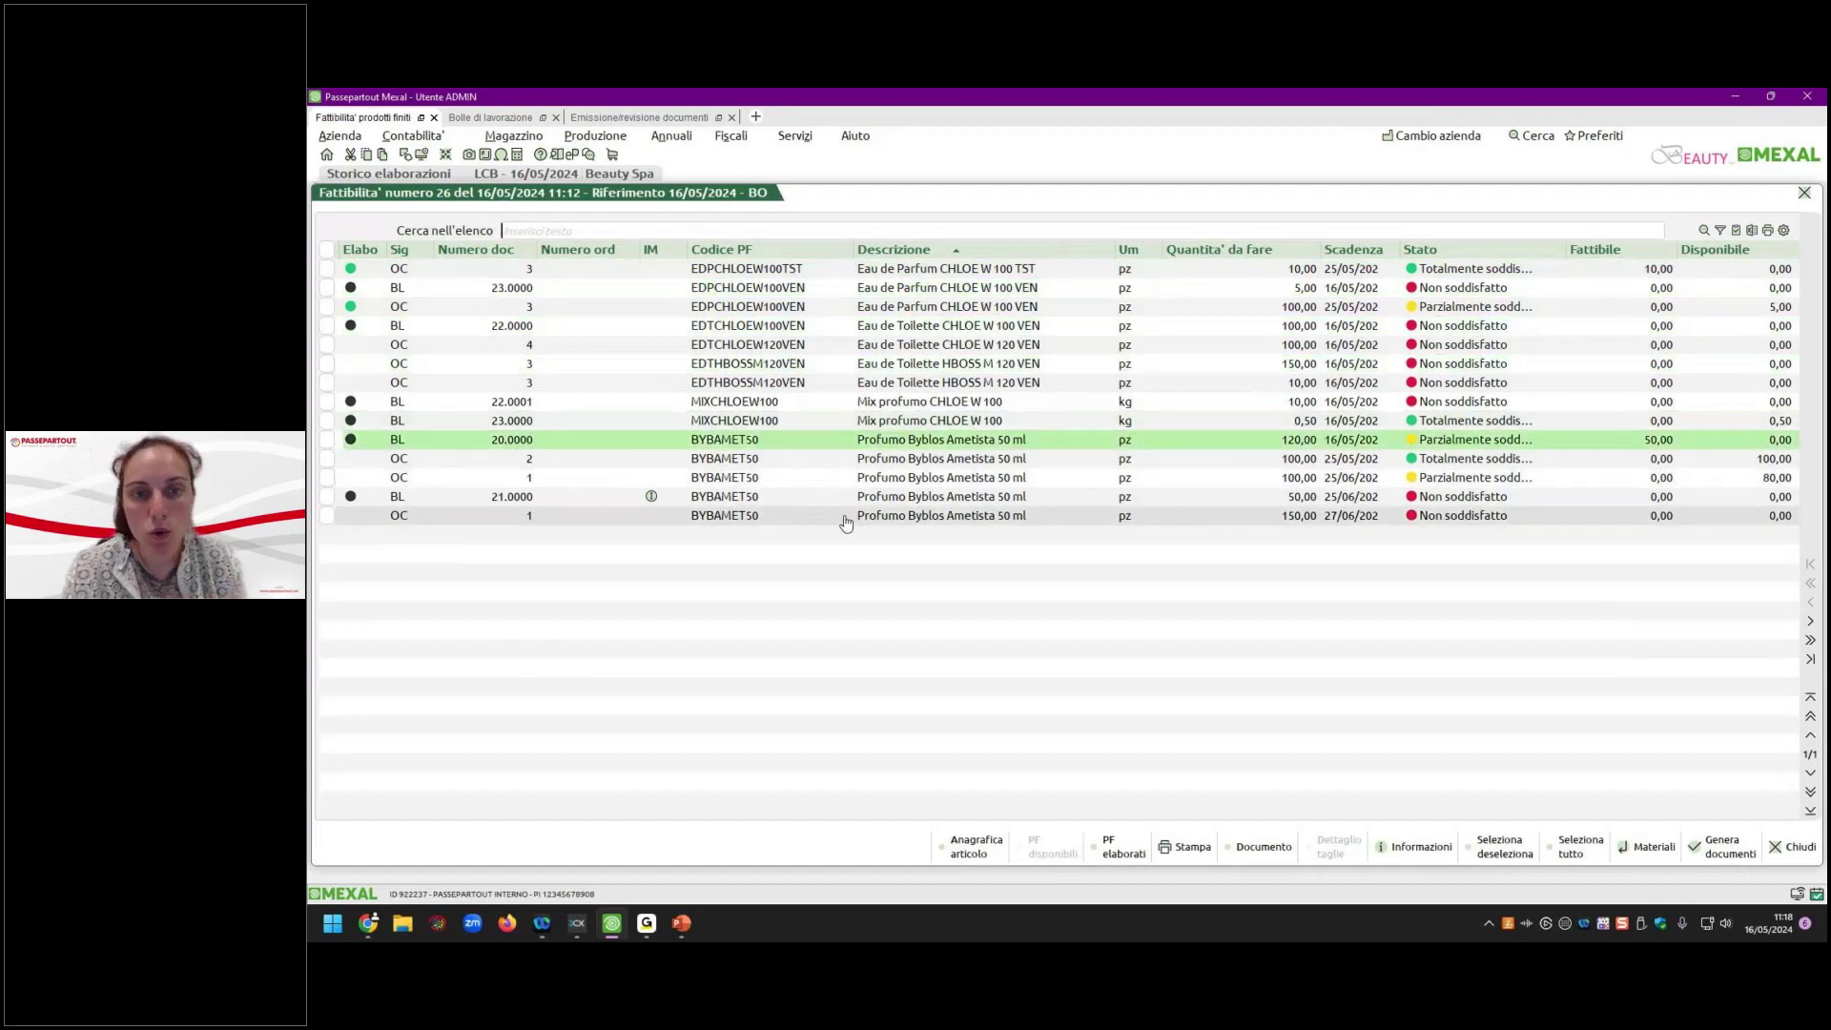
key(Up)
key(Up)
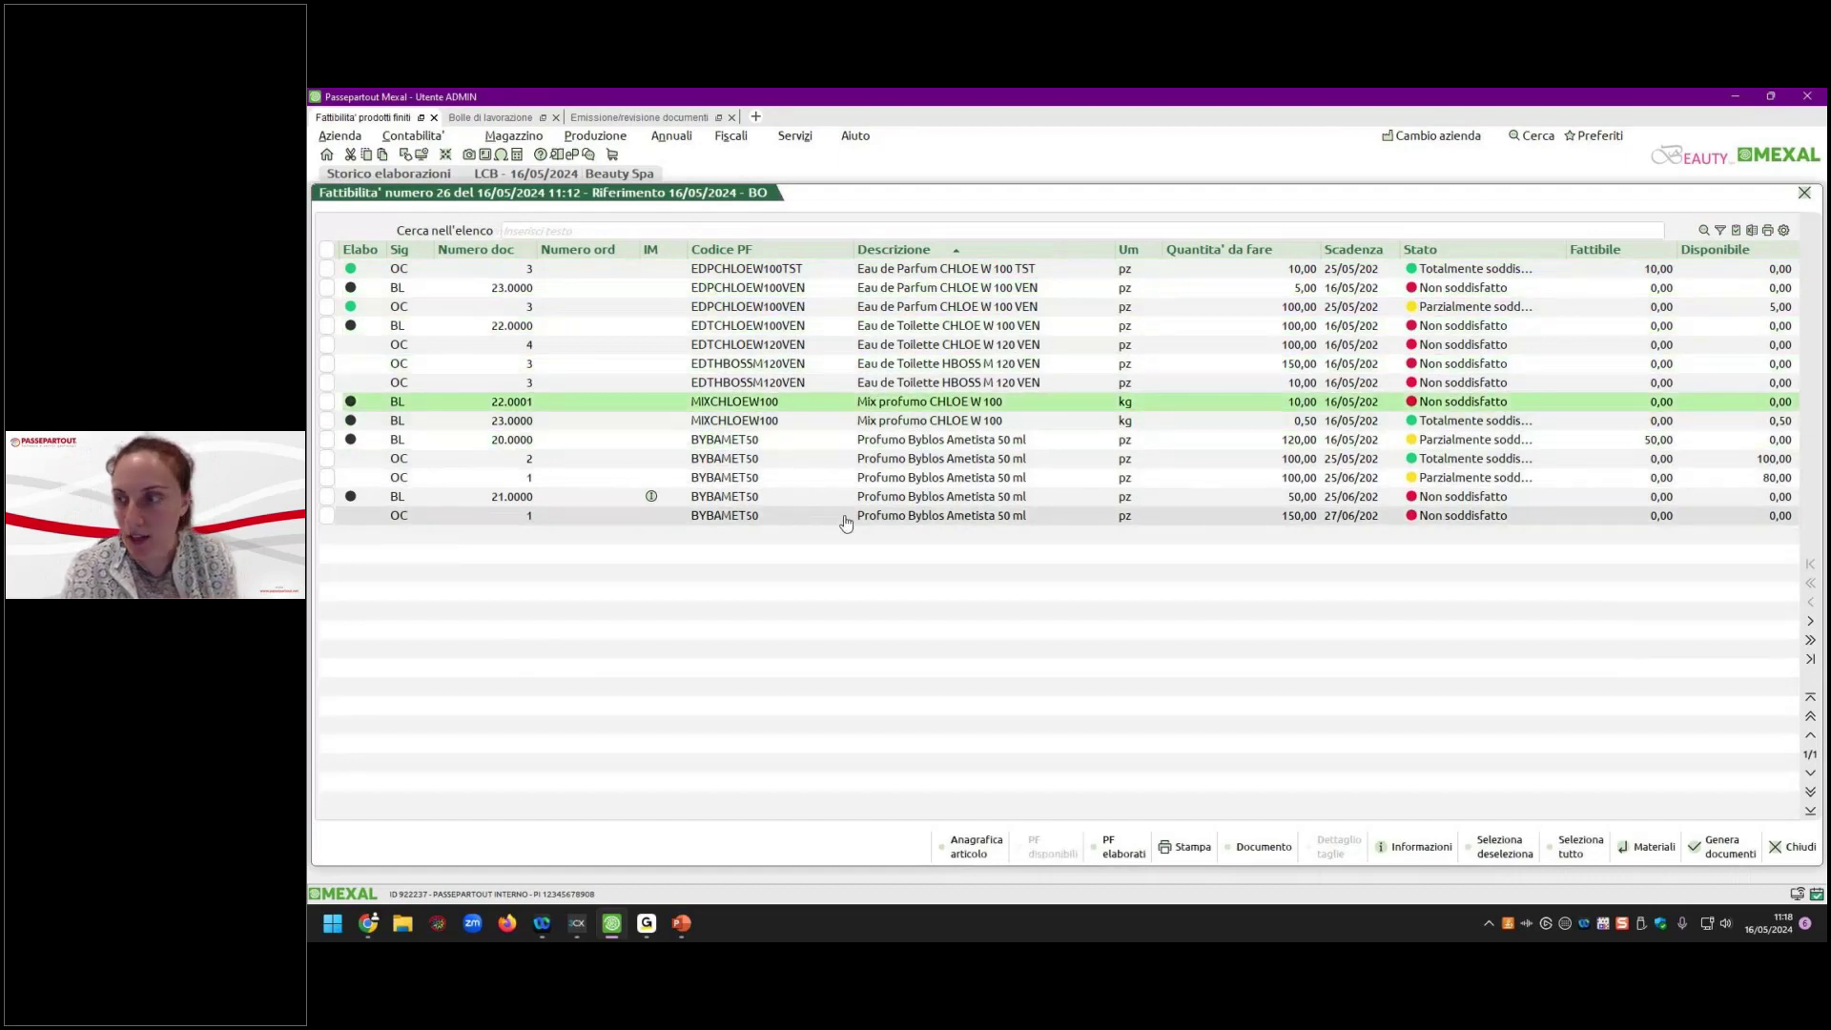
key(Up)
key(Up)
key(Up)
key(Up)
key(Up)
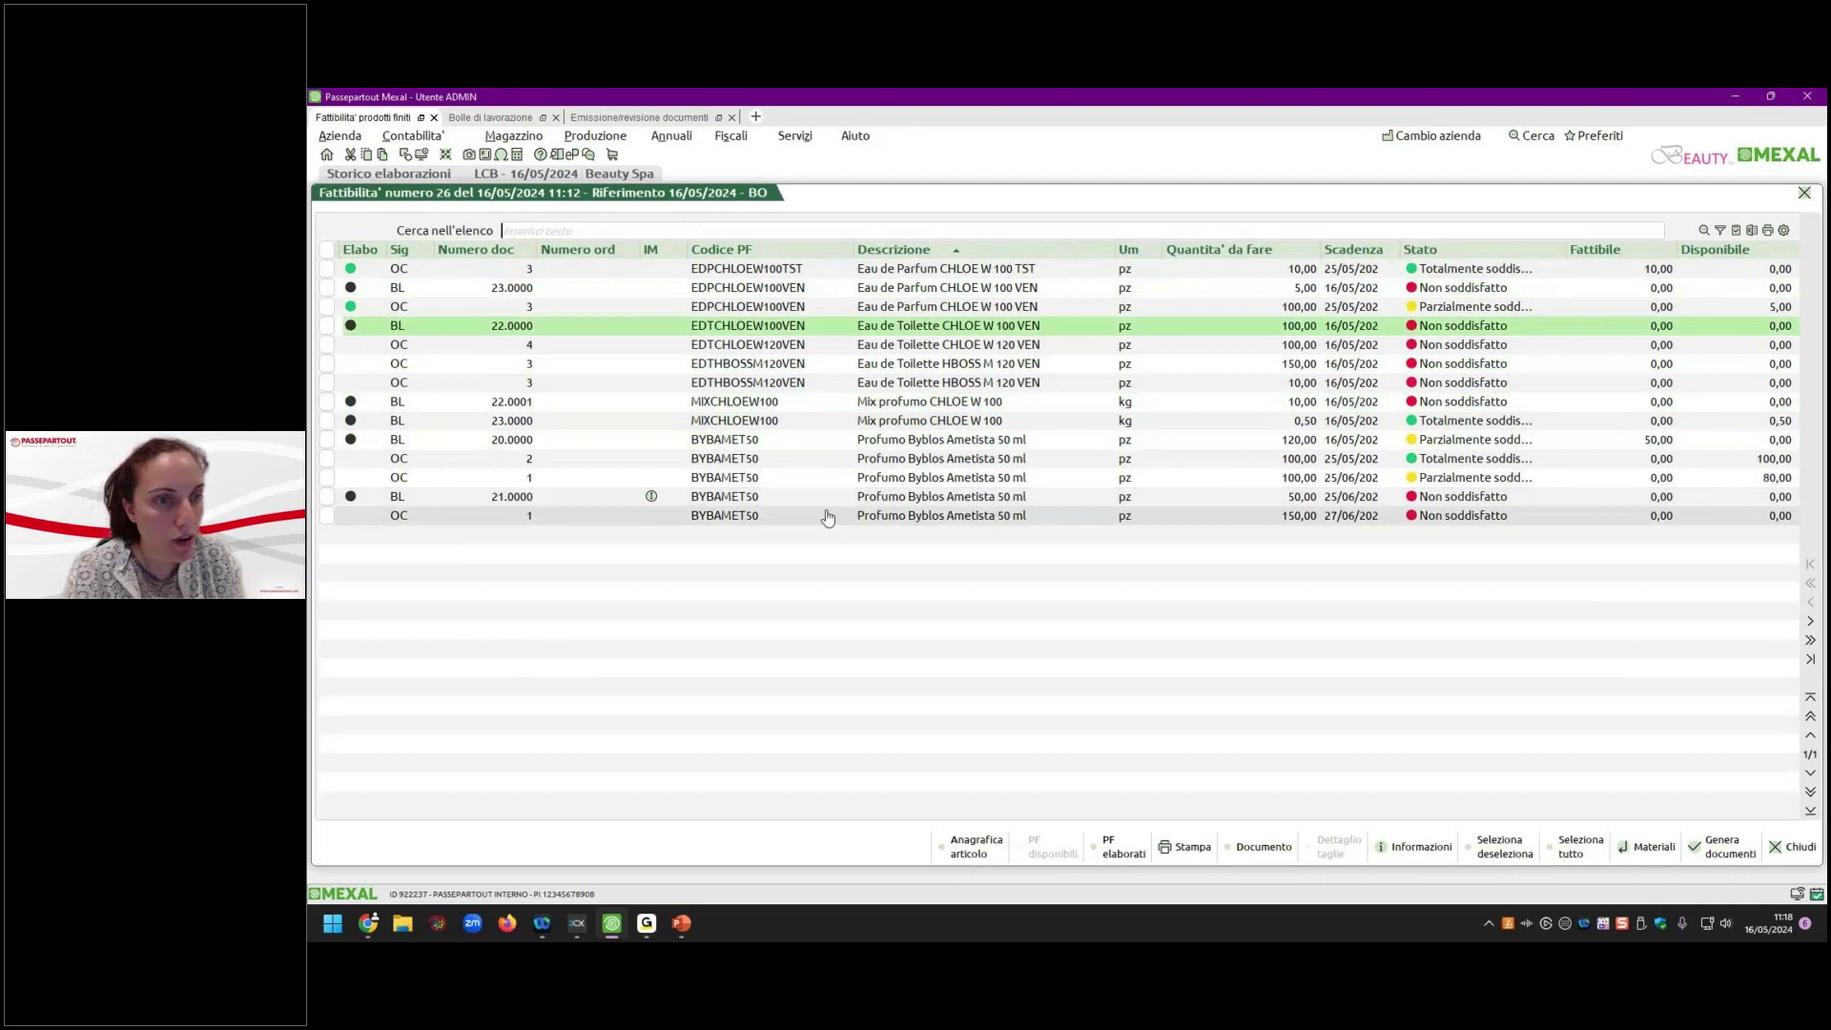
key(Down)
key(Down)
key(Up)
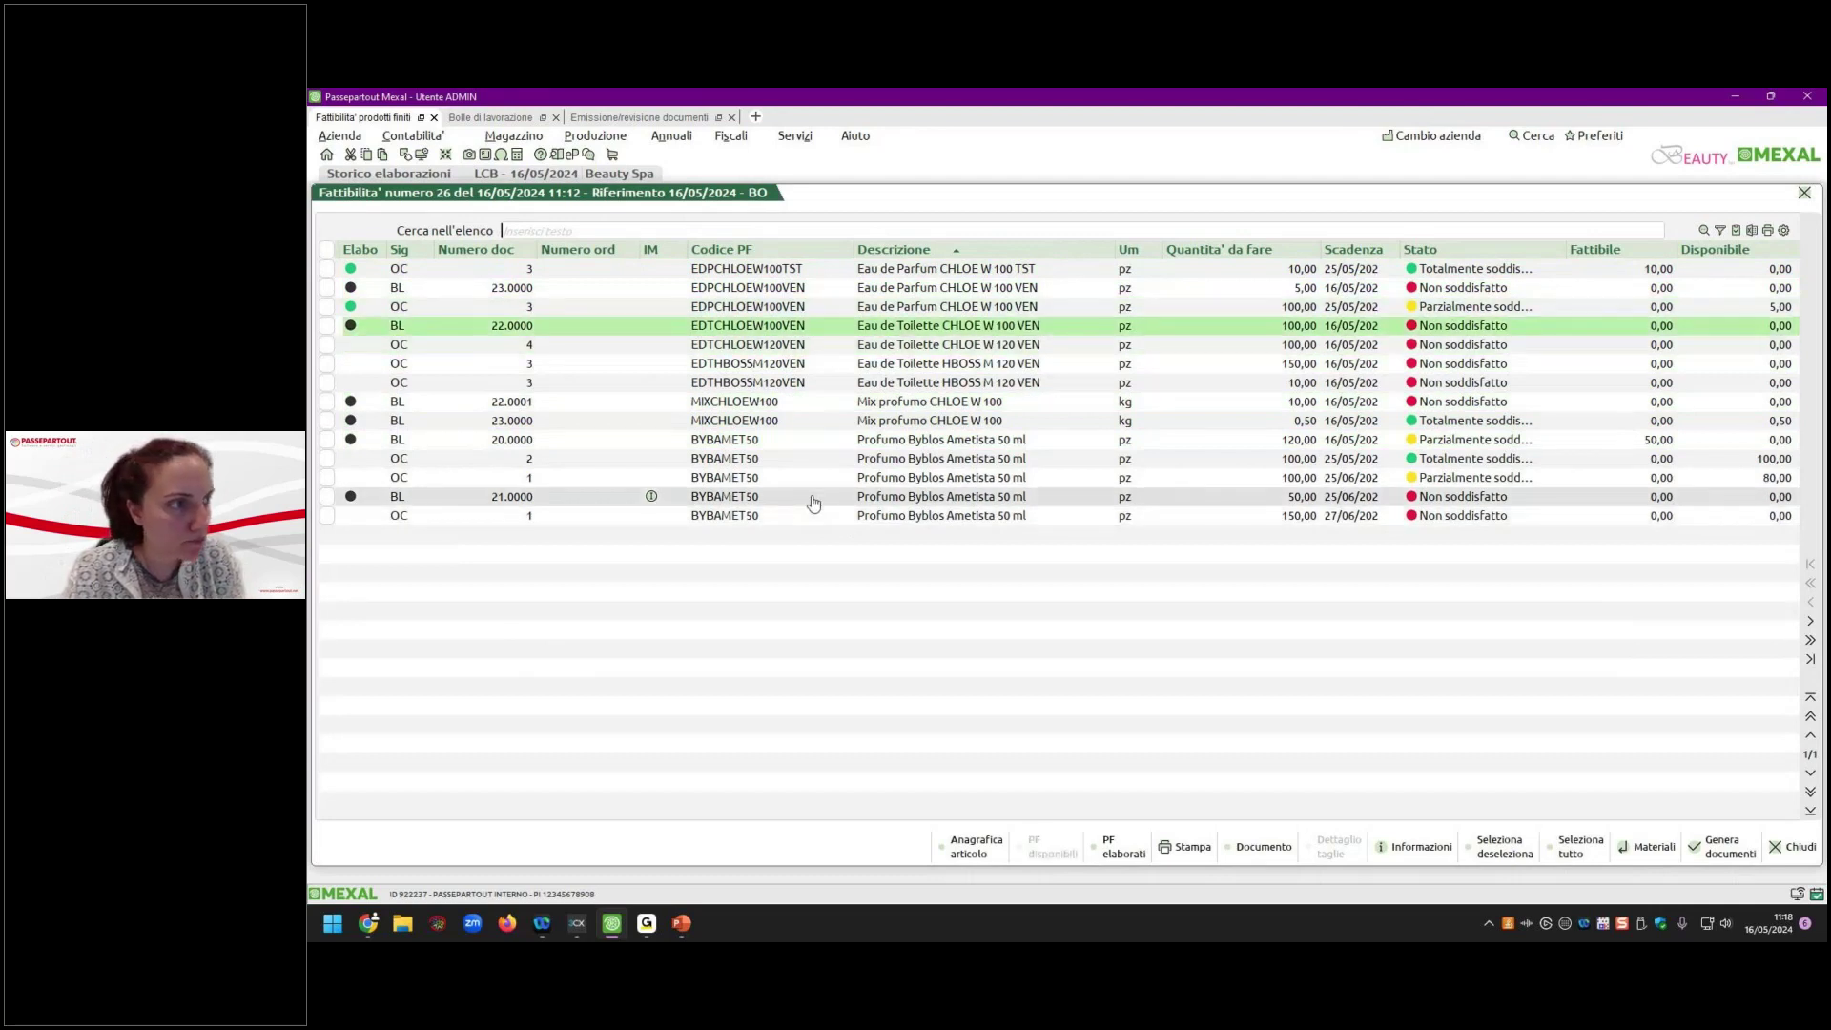
Sort the feasibility results by document type and highlight the 0.50 kg MIXCHLOEW100 work-order line.
click(399, 250)
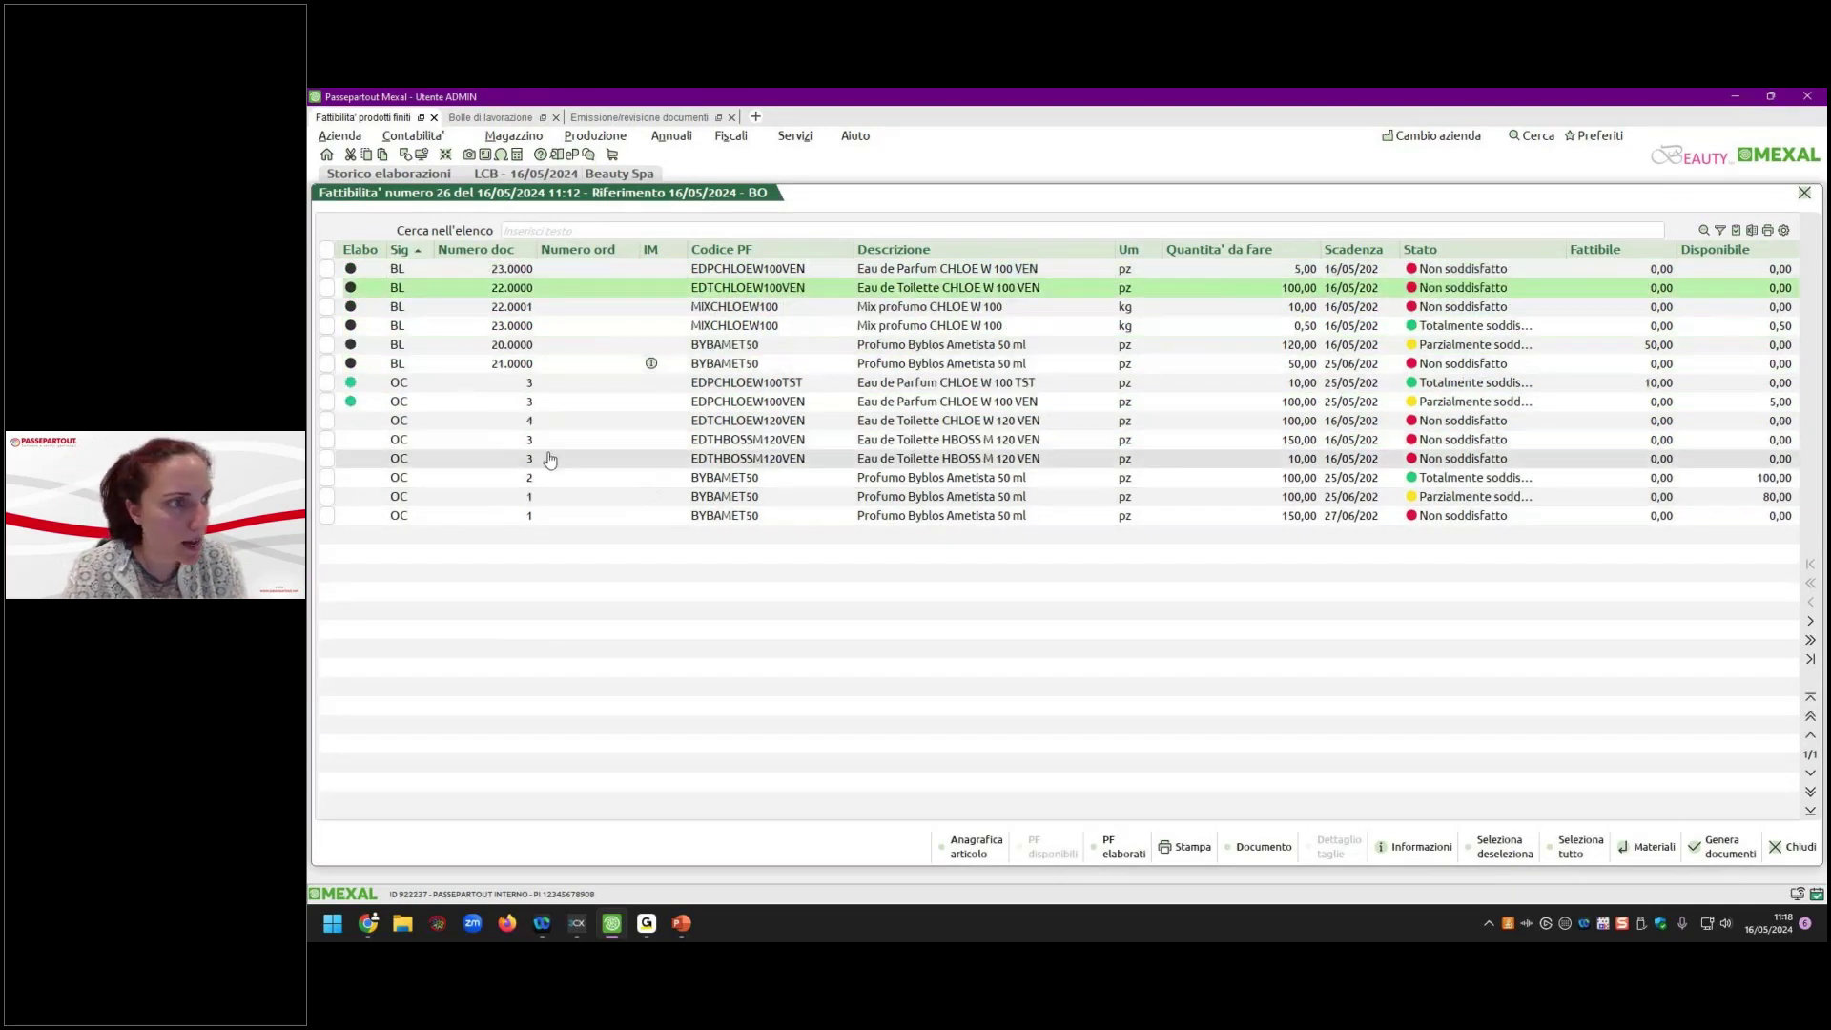
key(Down)
key(Down)
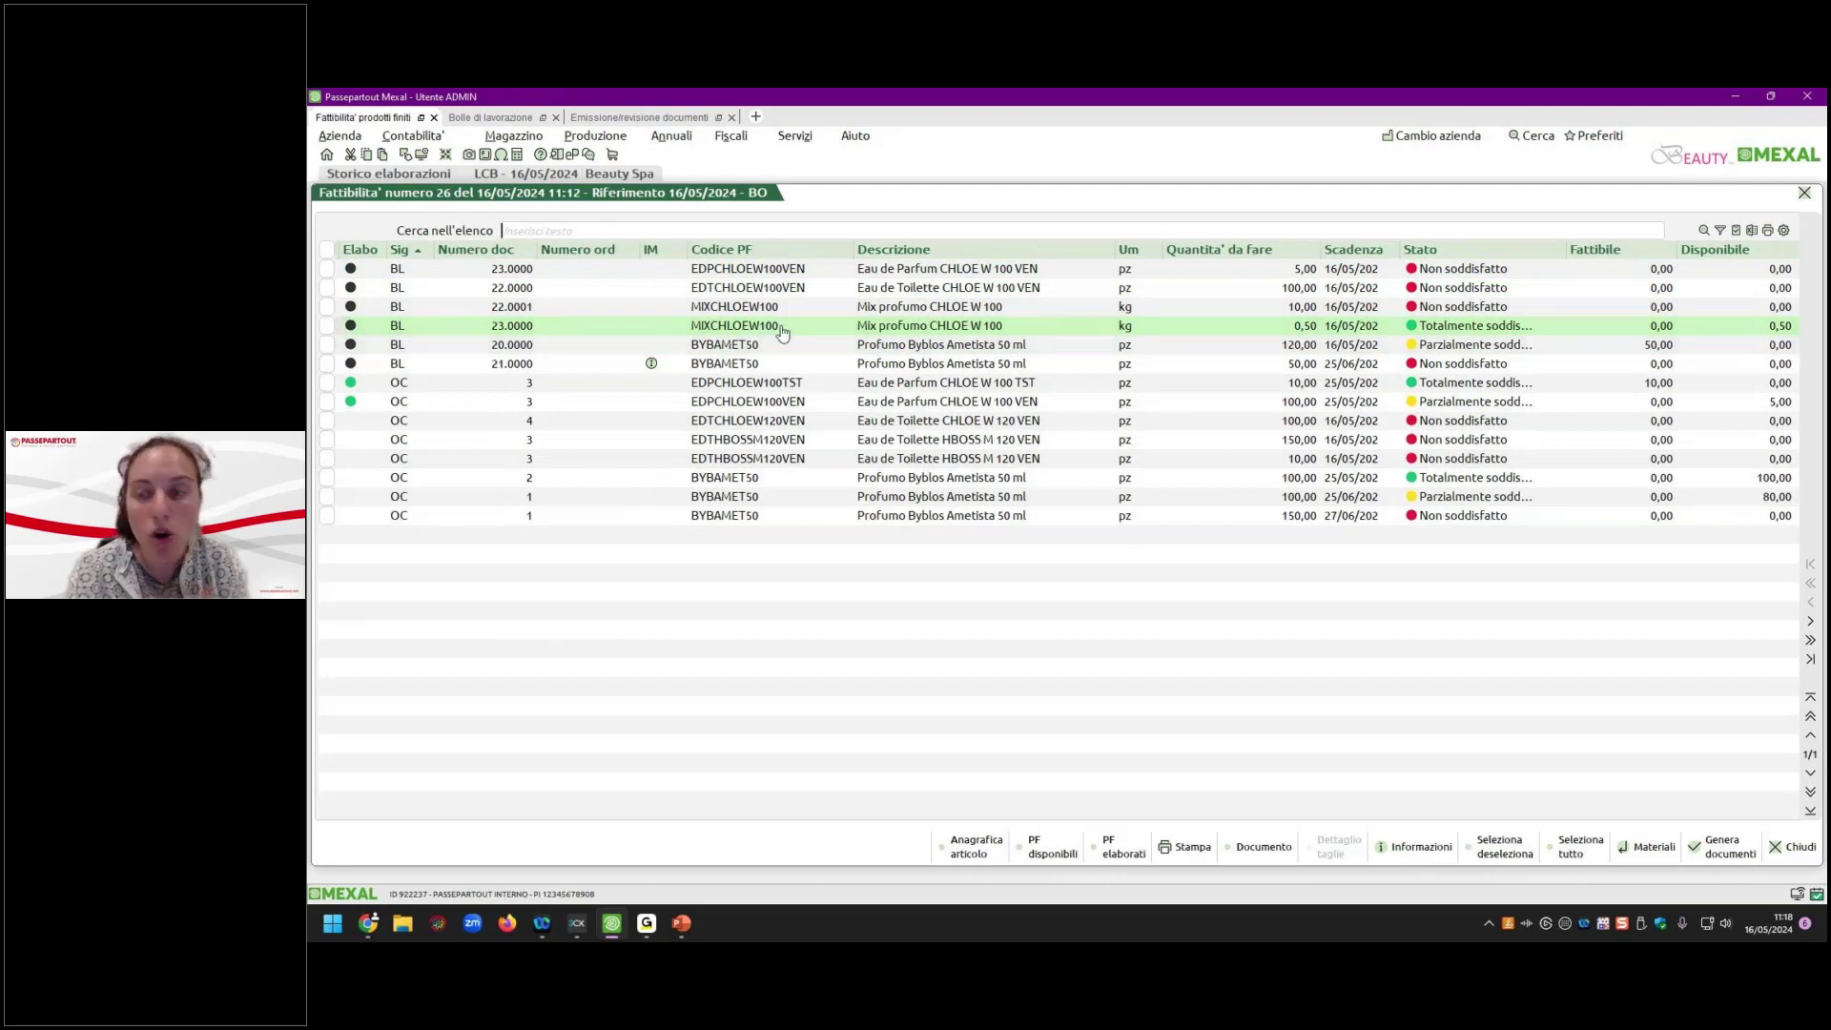
Close the EDPCHLOEW100TST work-order detail and open the 5-piece EDPCHLOEW100VEN work order from the work-order list.
click(514, 119)
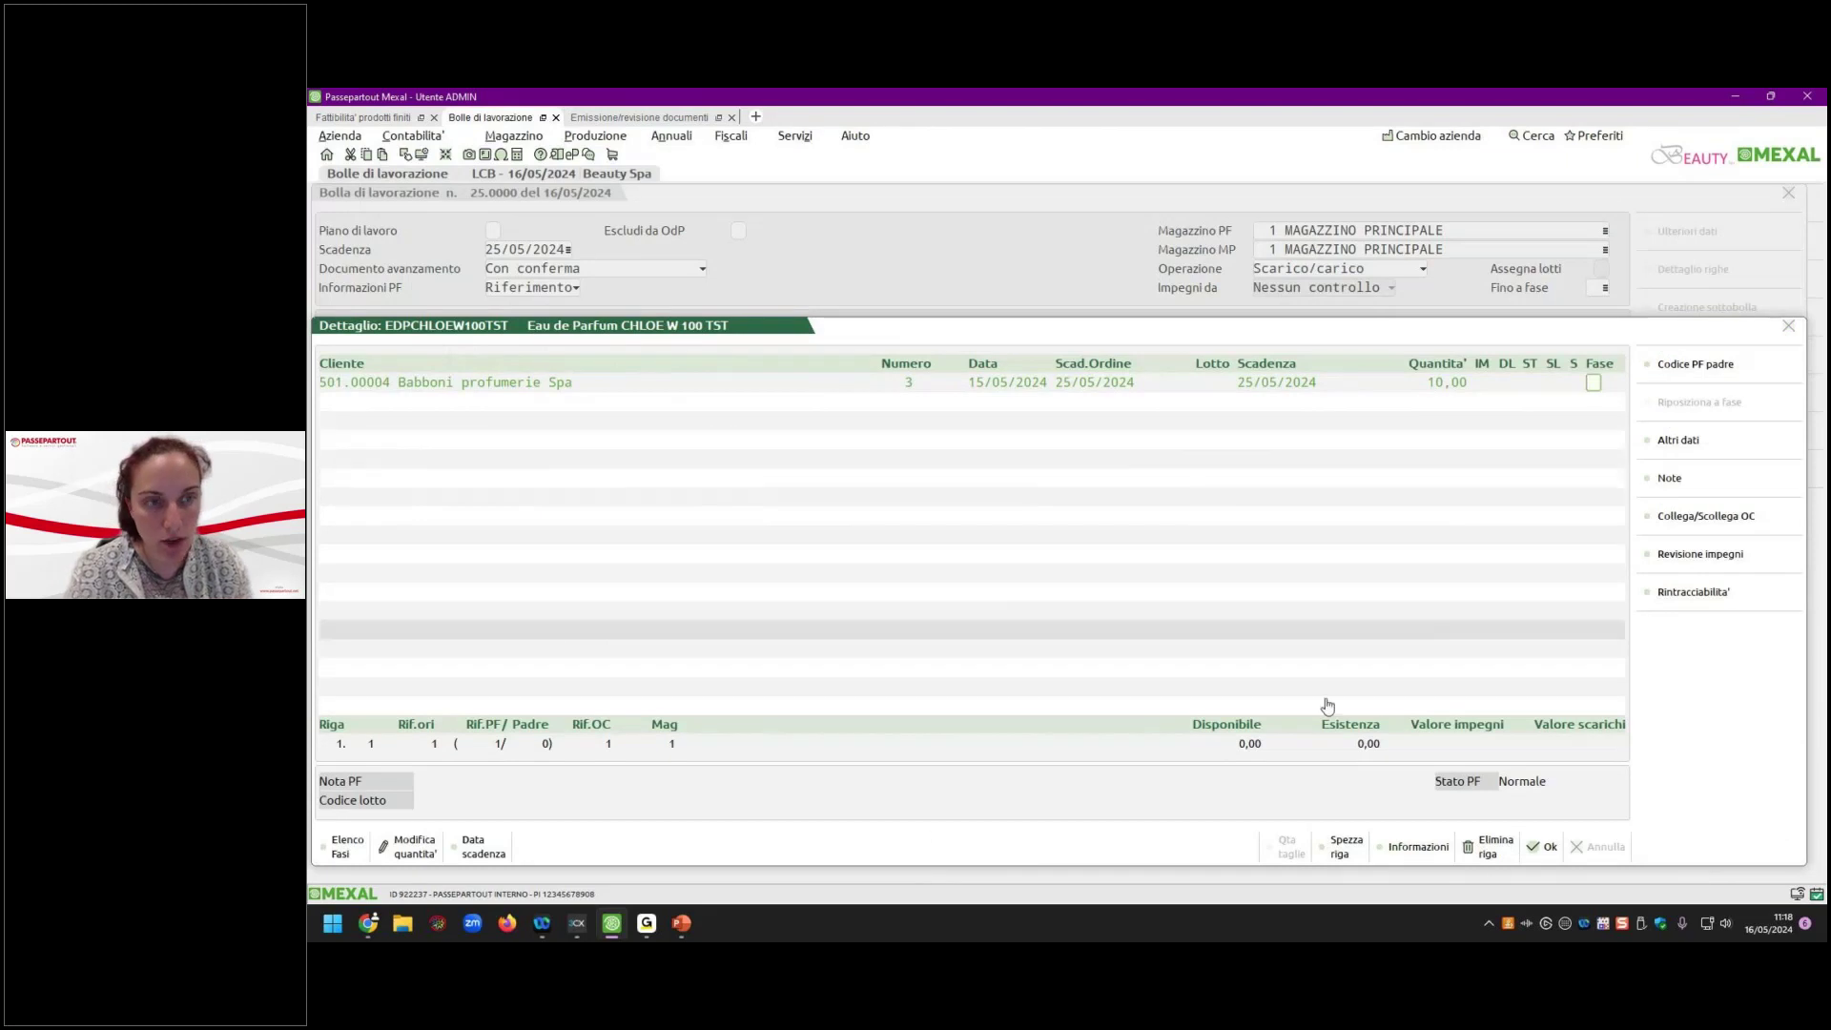
click(385, 120)
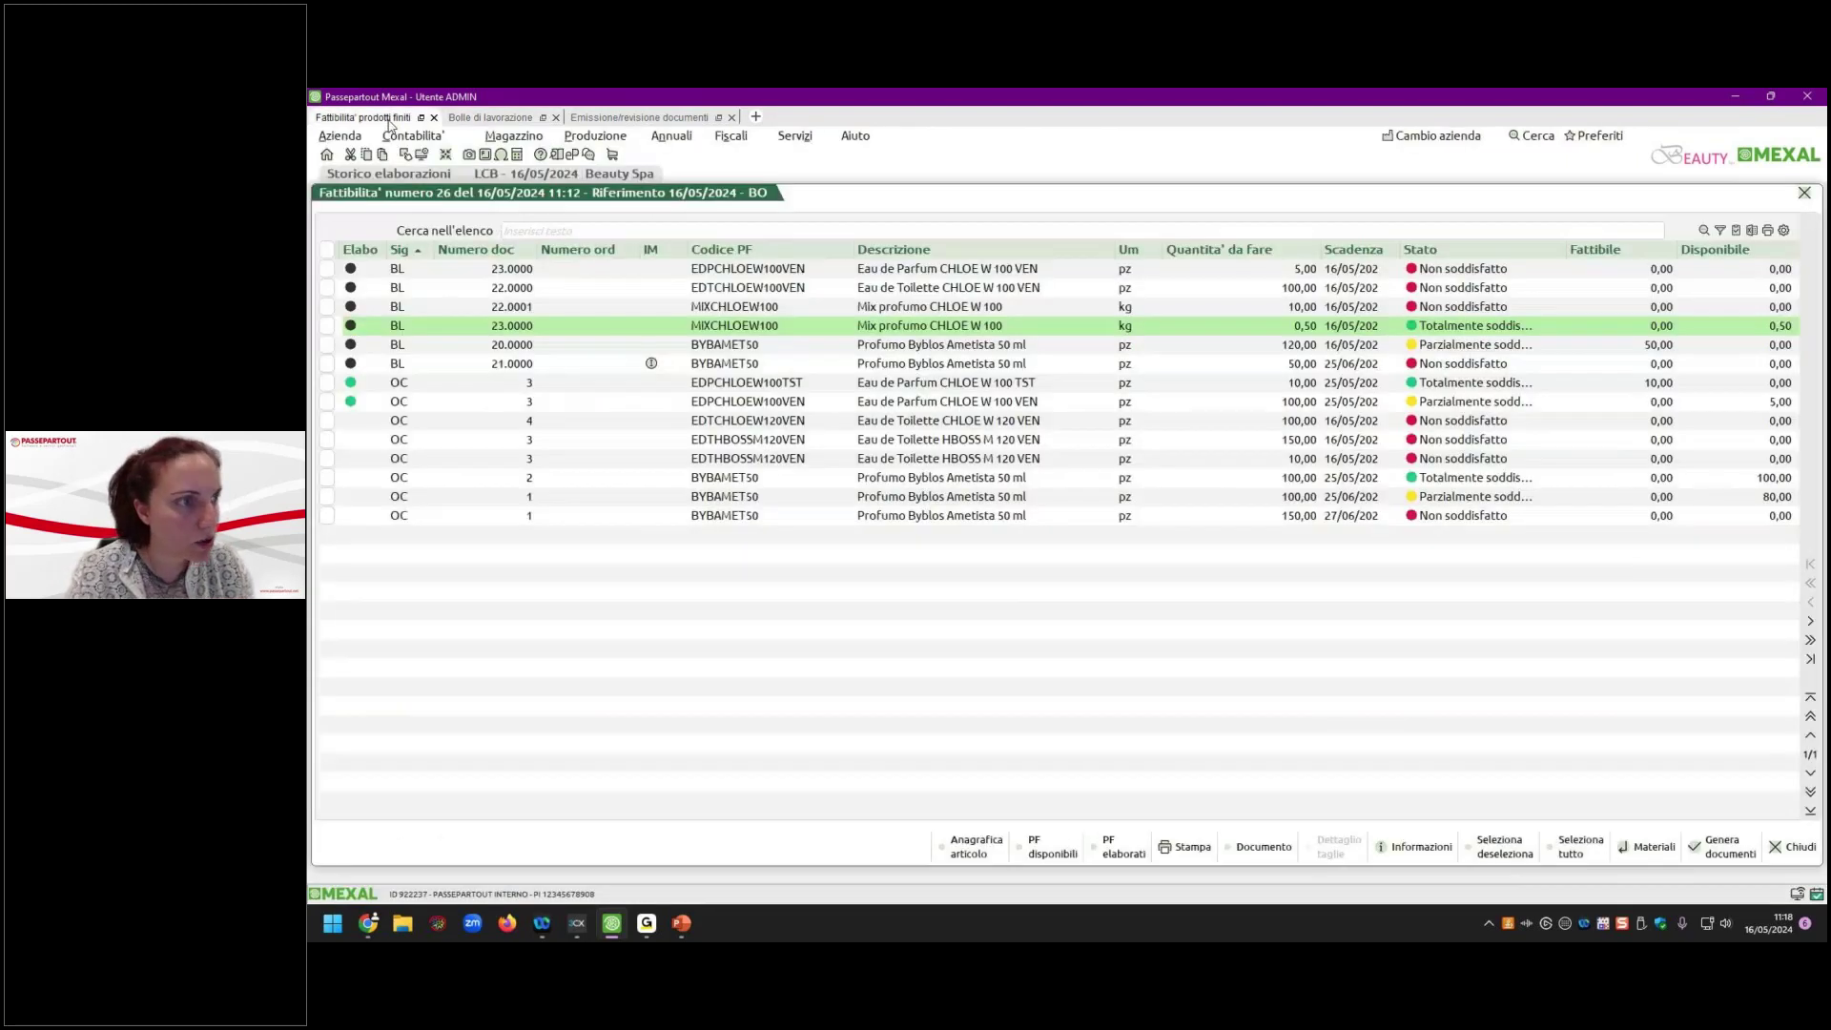
click(506, 118)
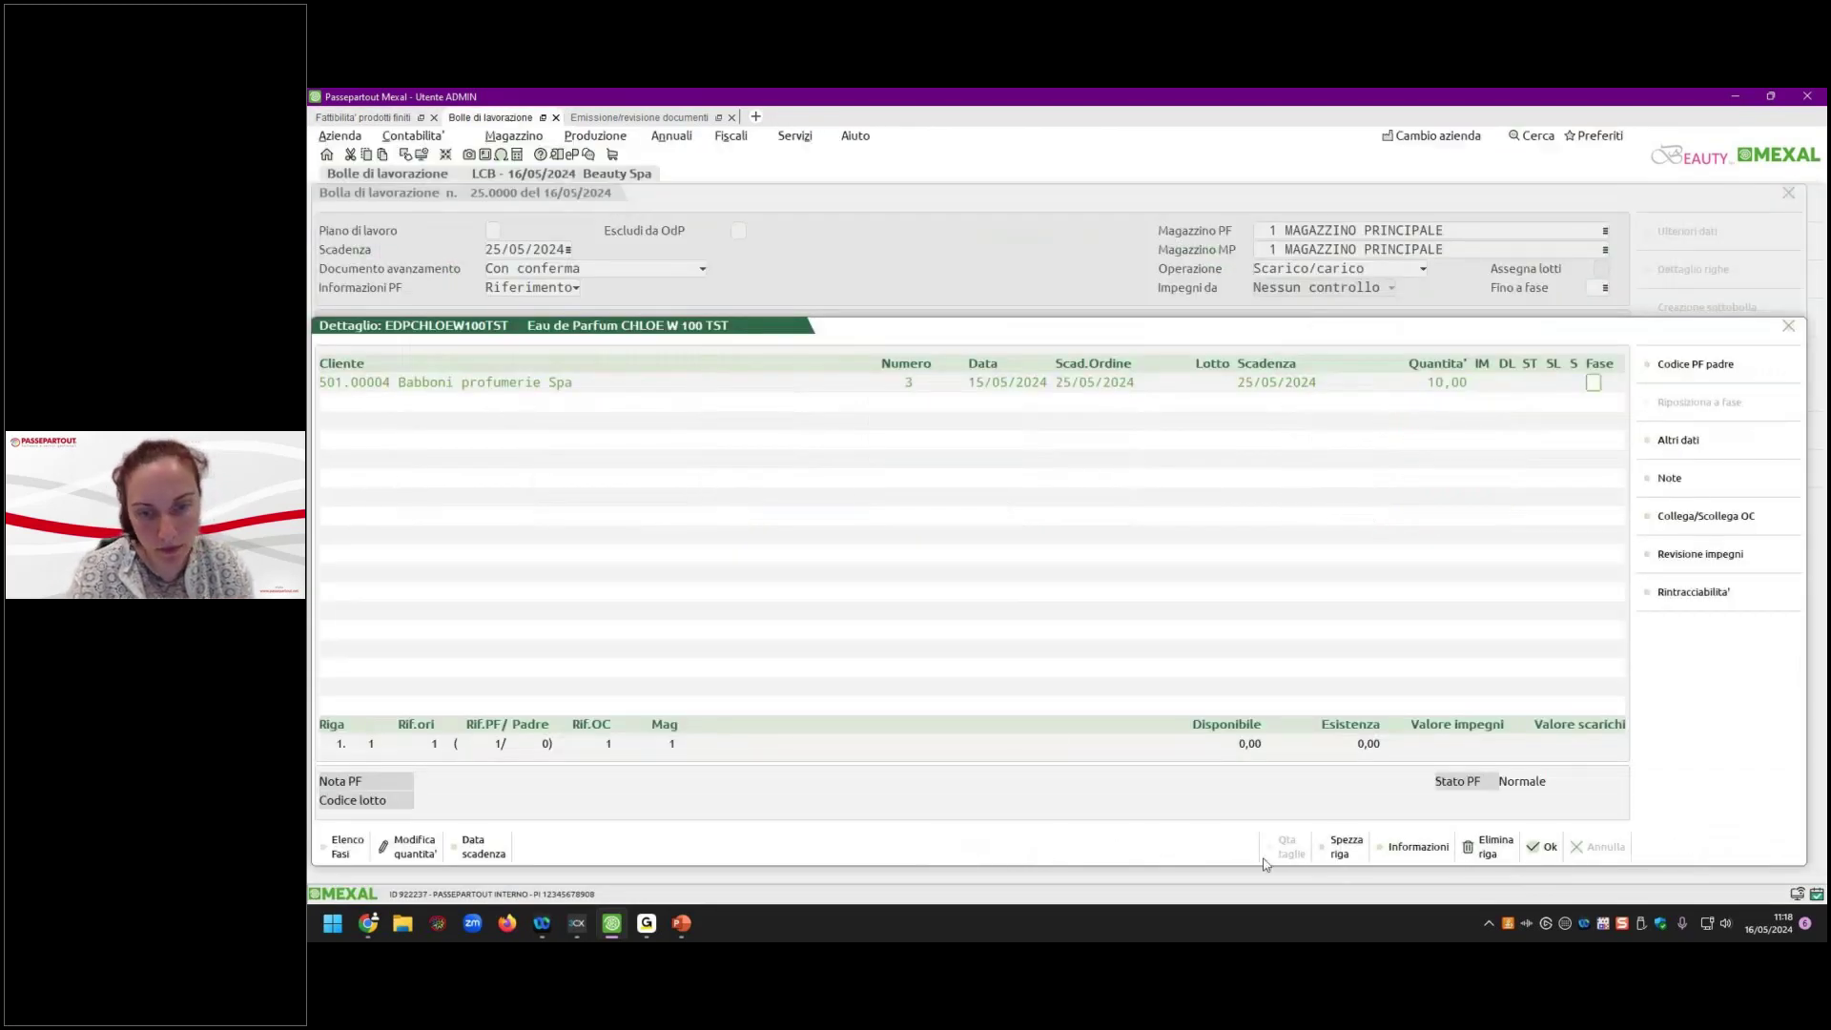
click(1546, 847)
click(1547, 849)
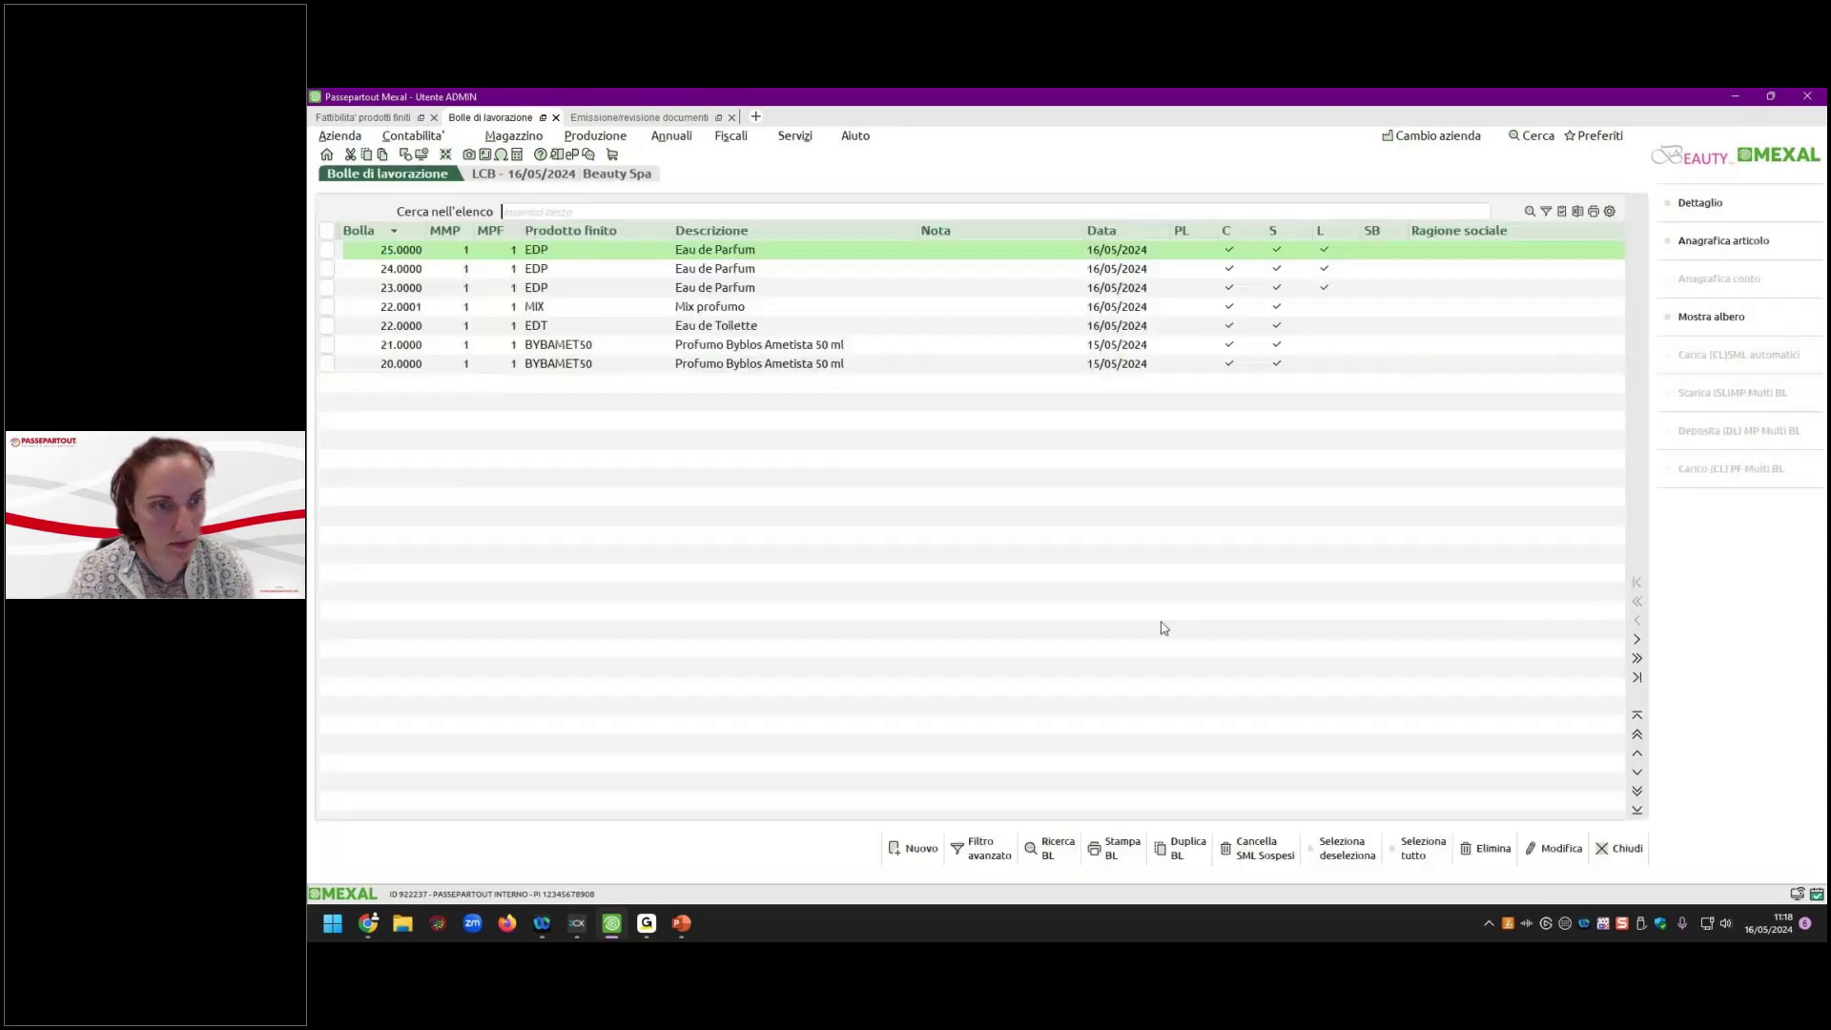
key(Down)
key(Down)
key(Down)
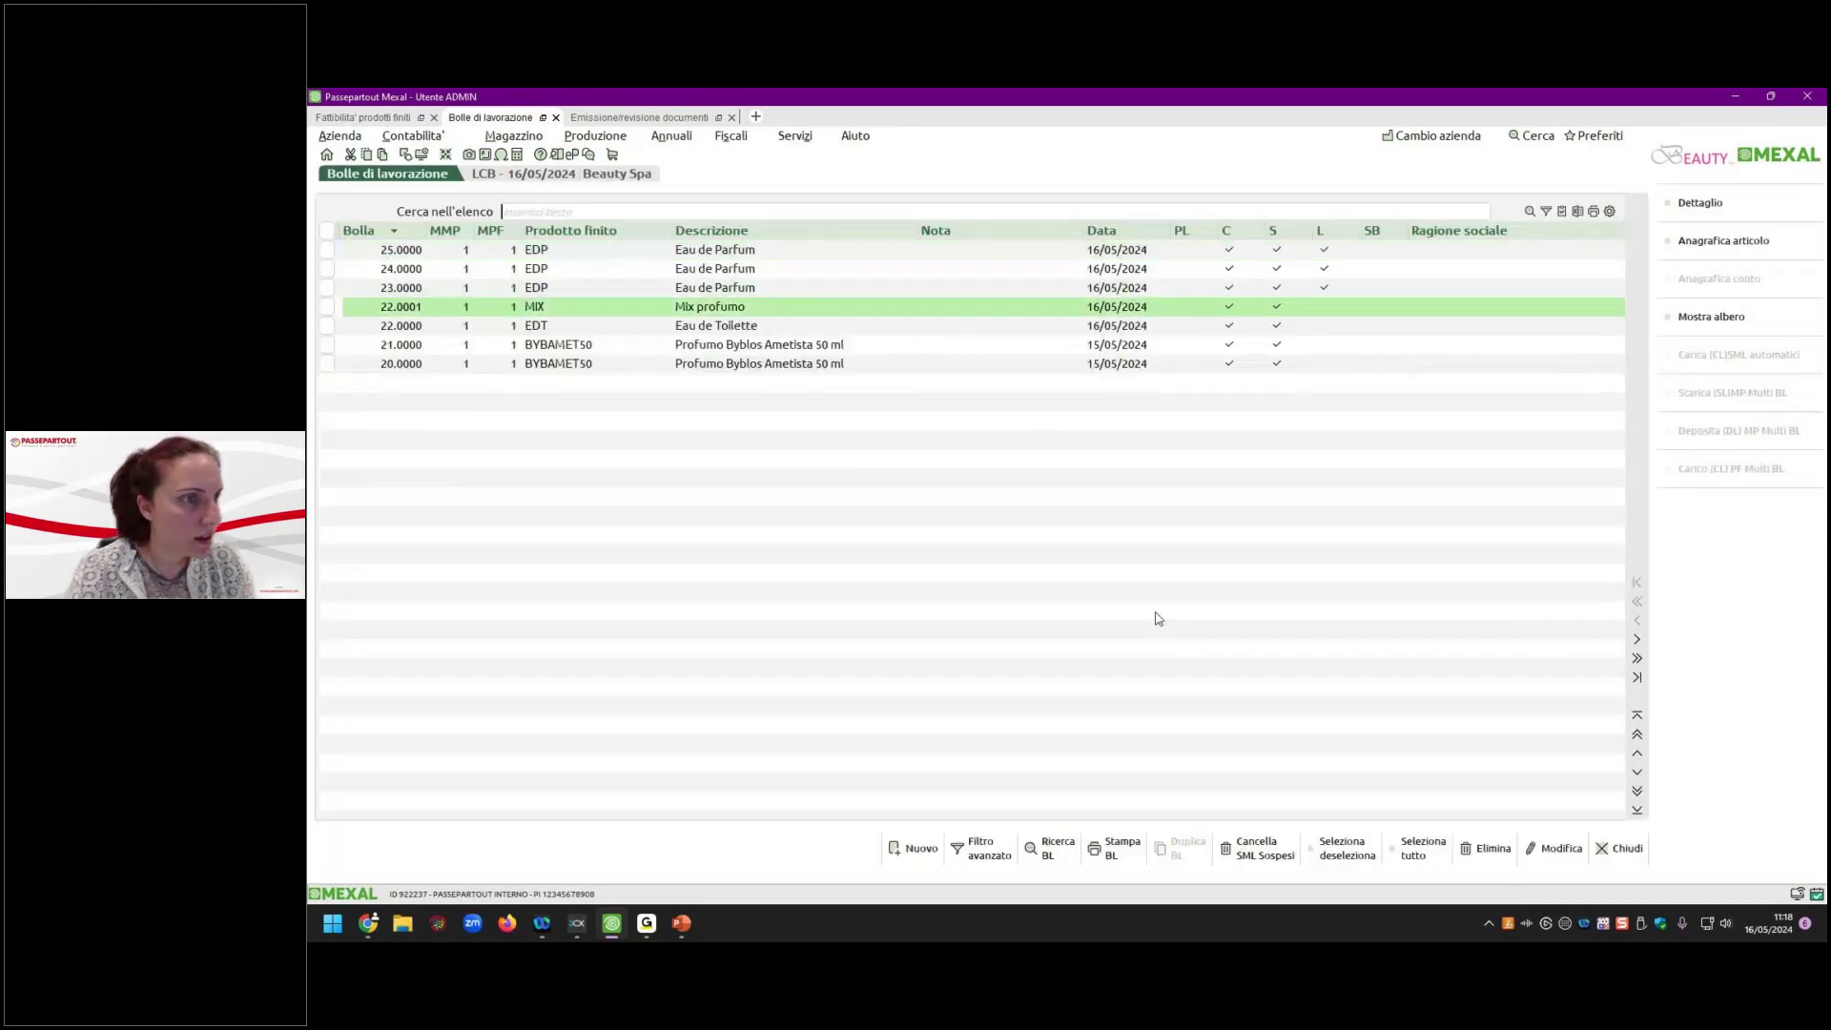
key(Up)
key(Return)
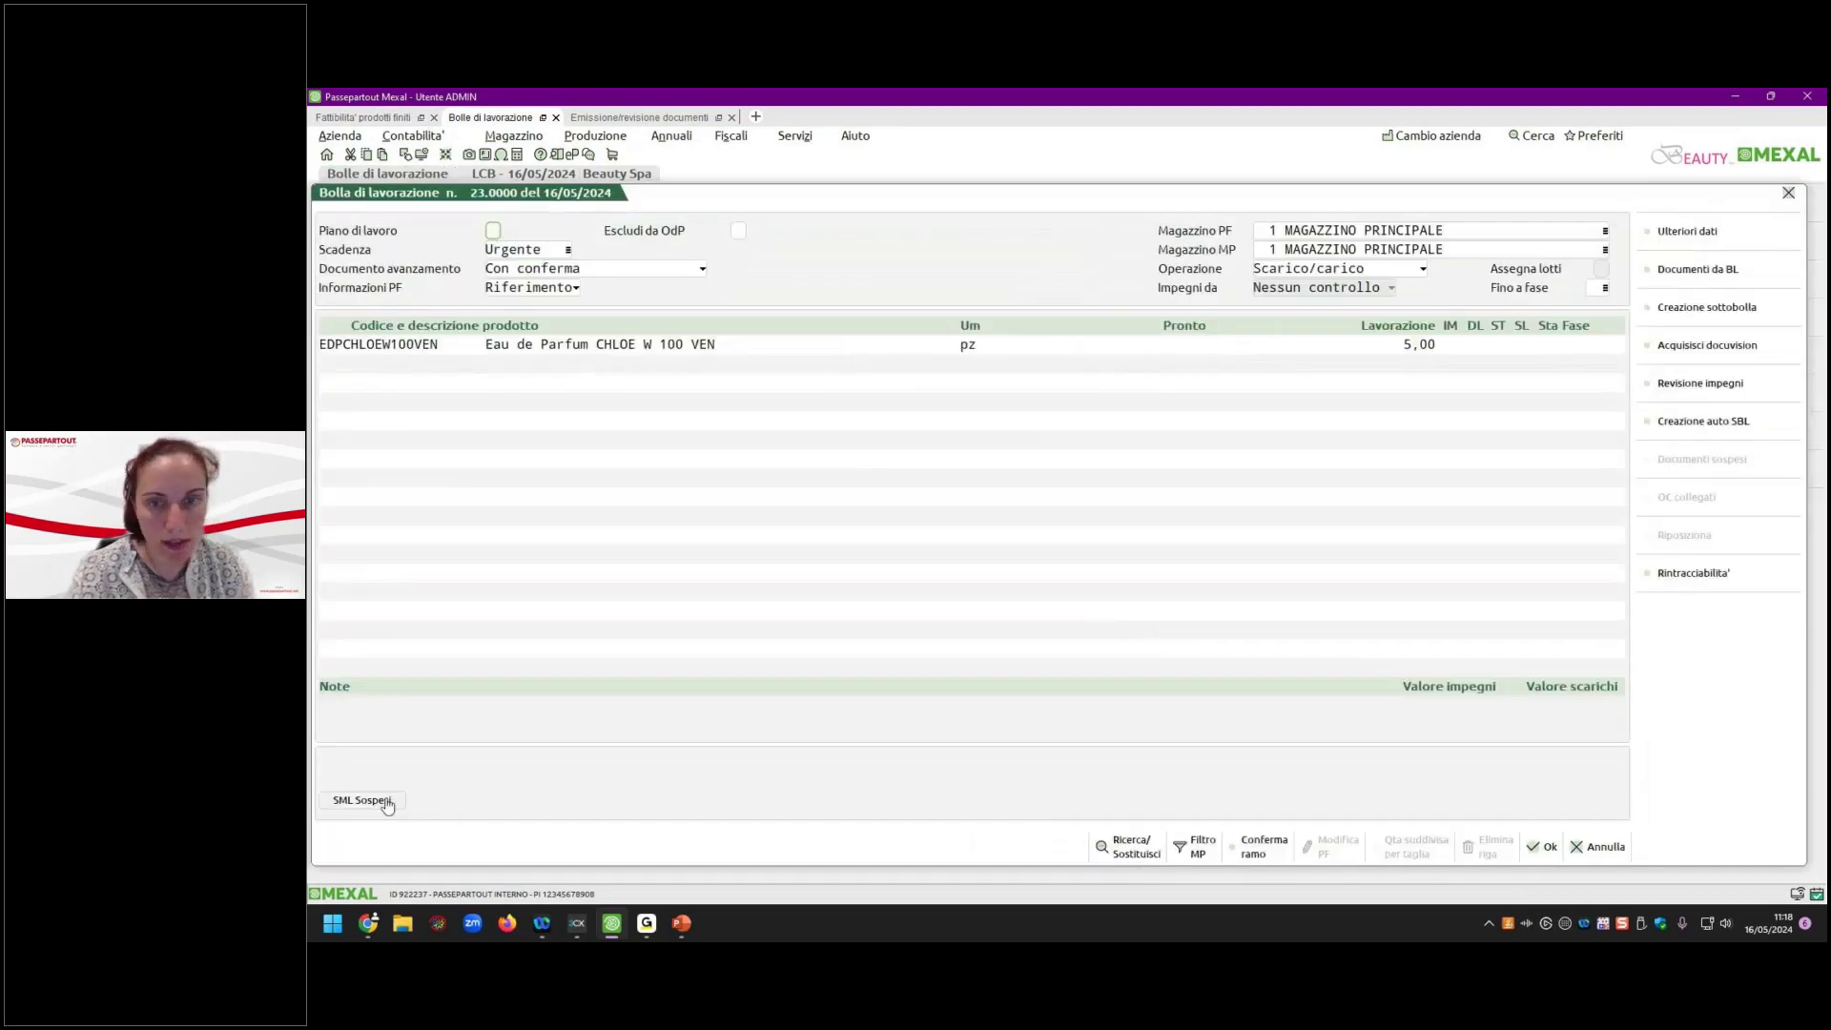
Create the sub-orders automatically for the EDPCHLOEW100VEN work order, with Nessun controllo and all levels (Tutti).
click(1704, 421)
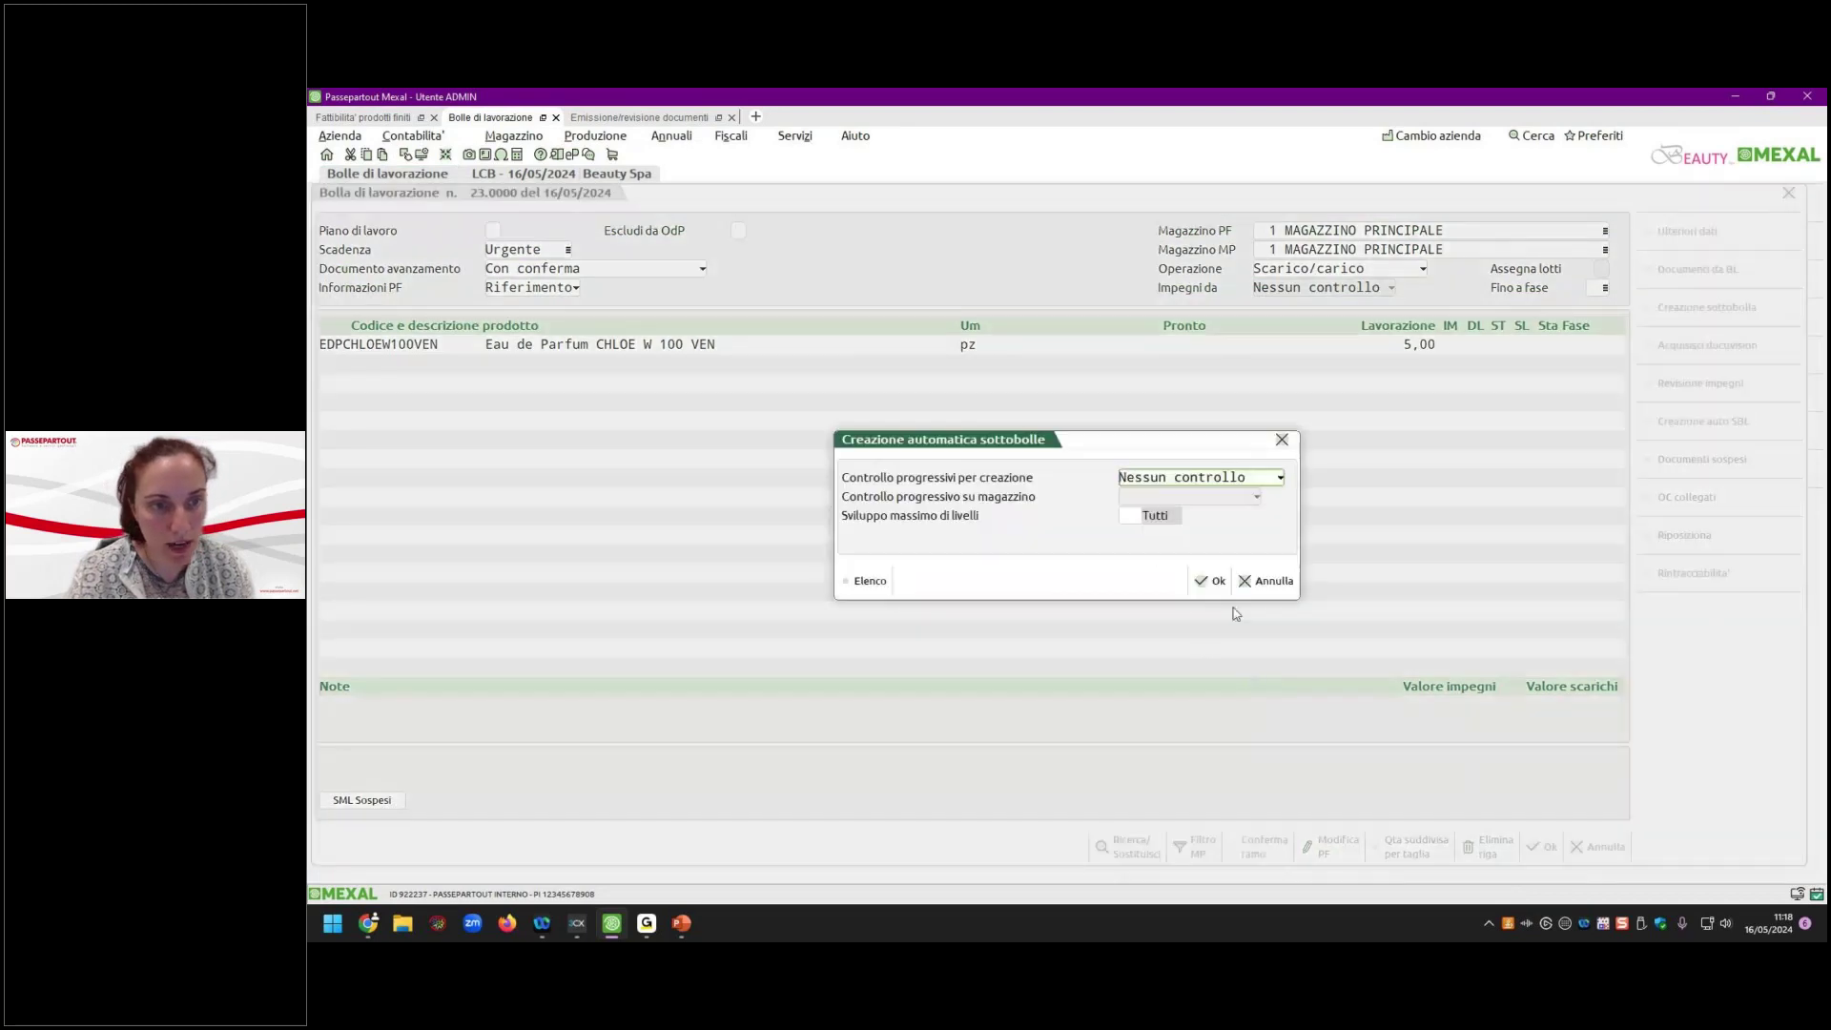
click(1212, 581)
click(1289, 671)
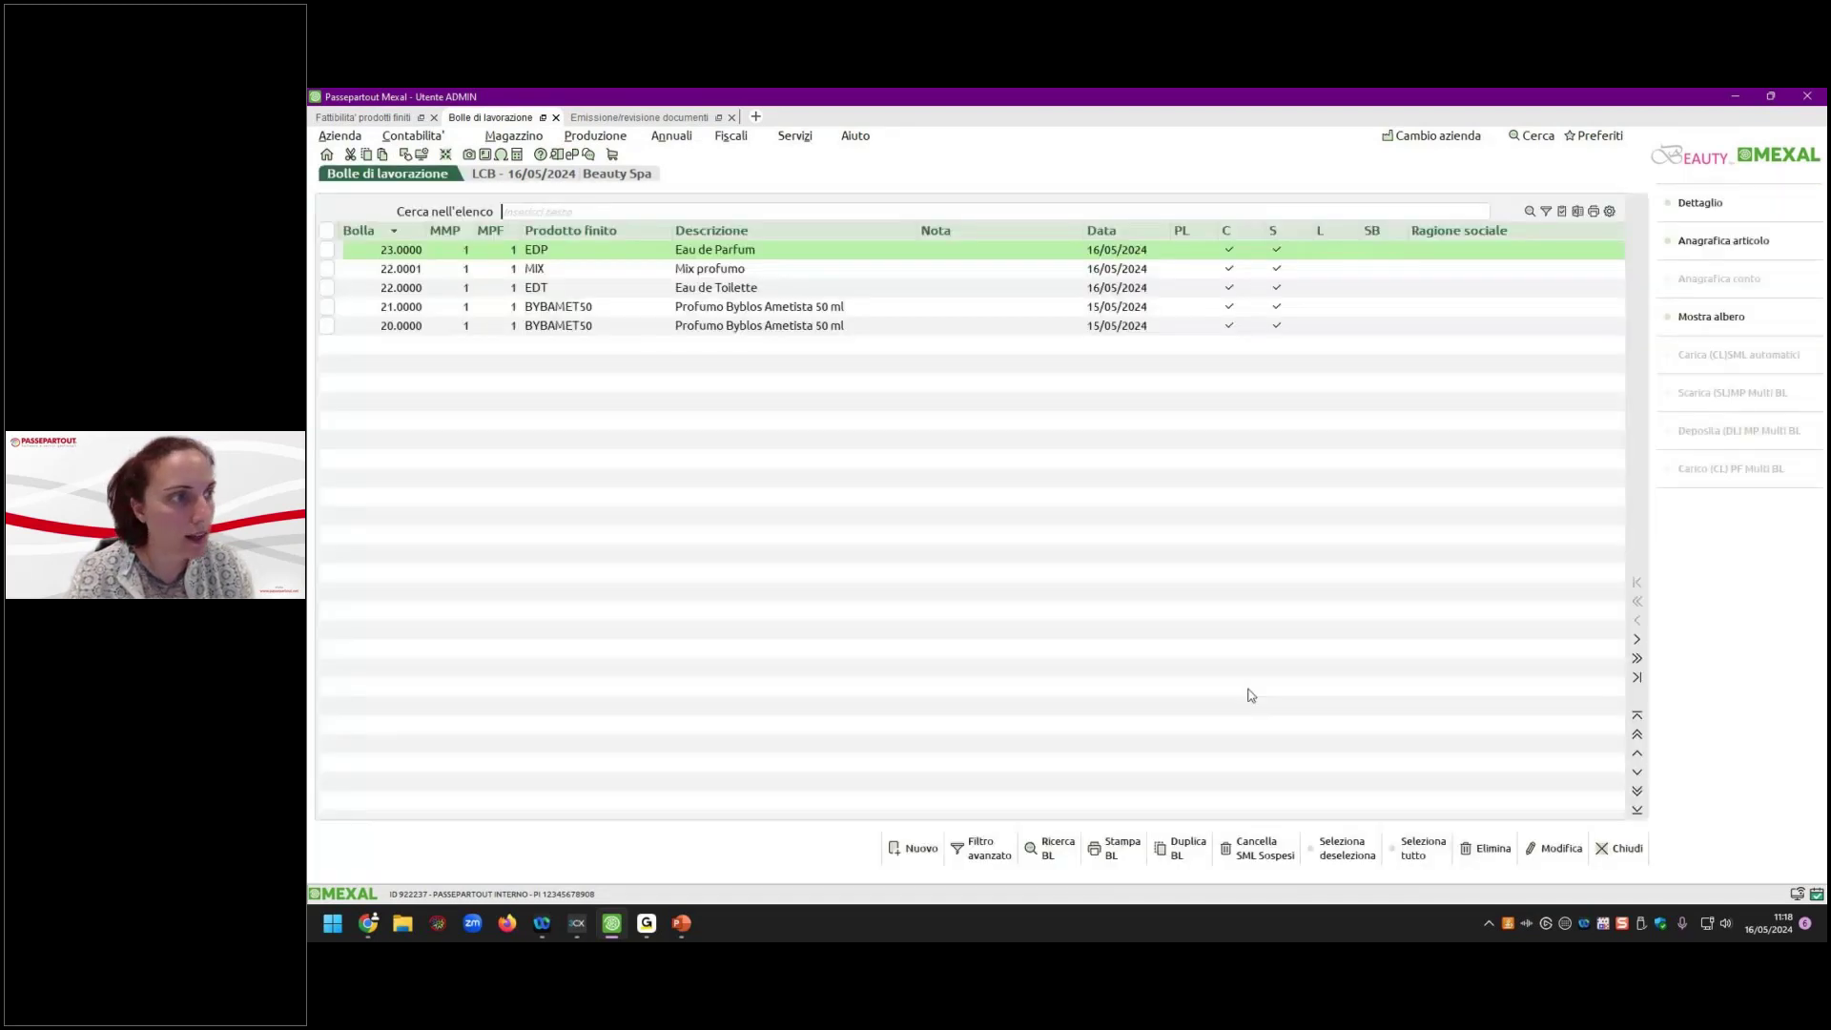
Open the MIX work order 22.0001 and examine its MIXCHLOEW100 line.
key(Down)
key(Return)
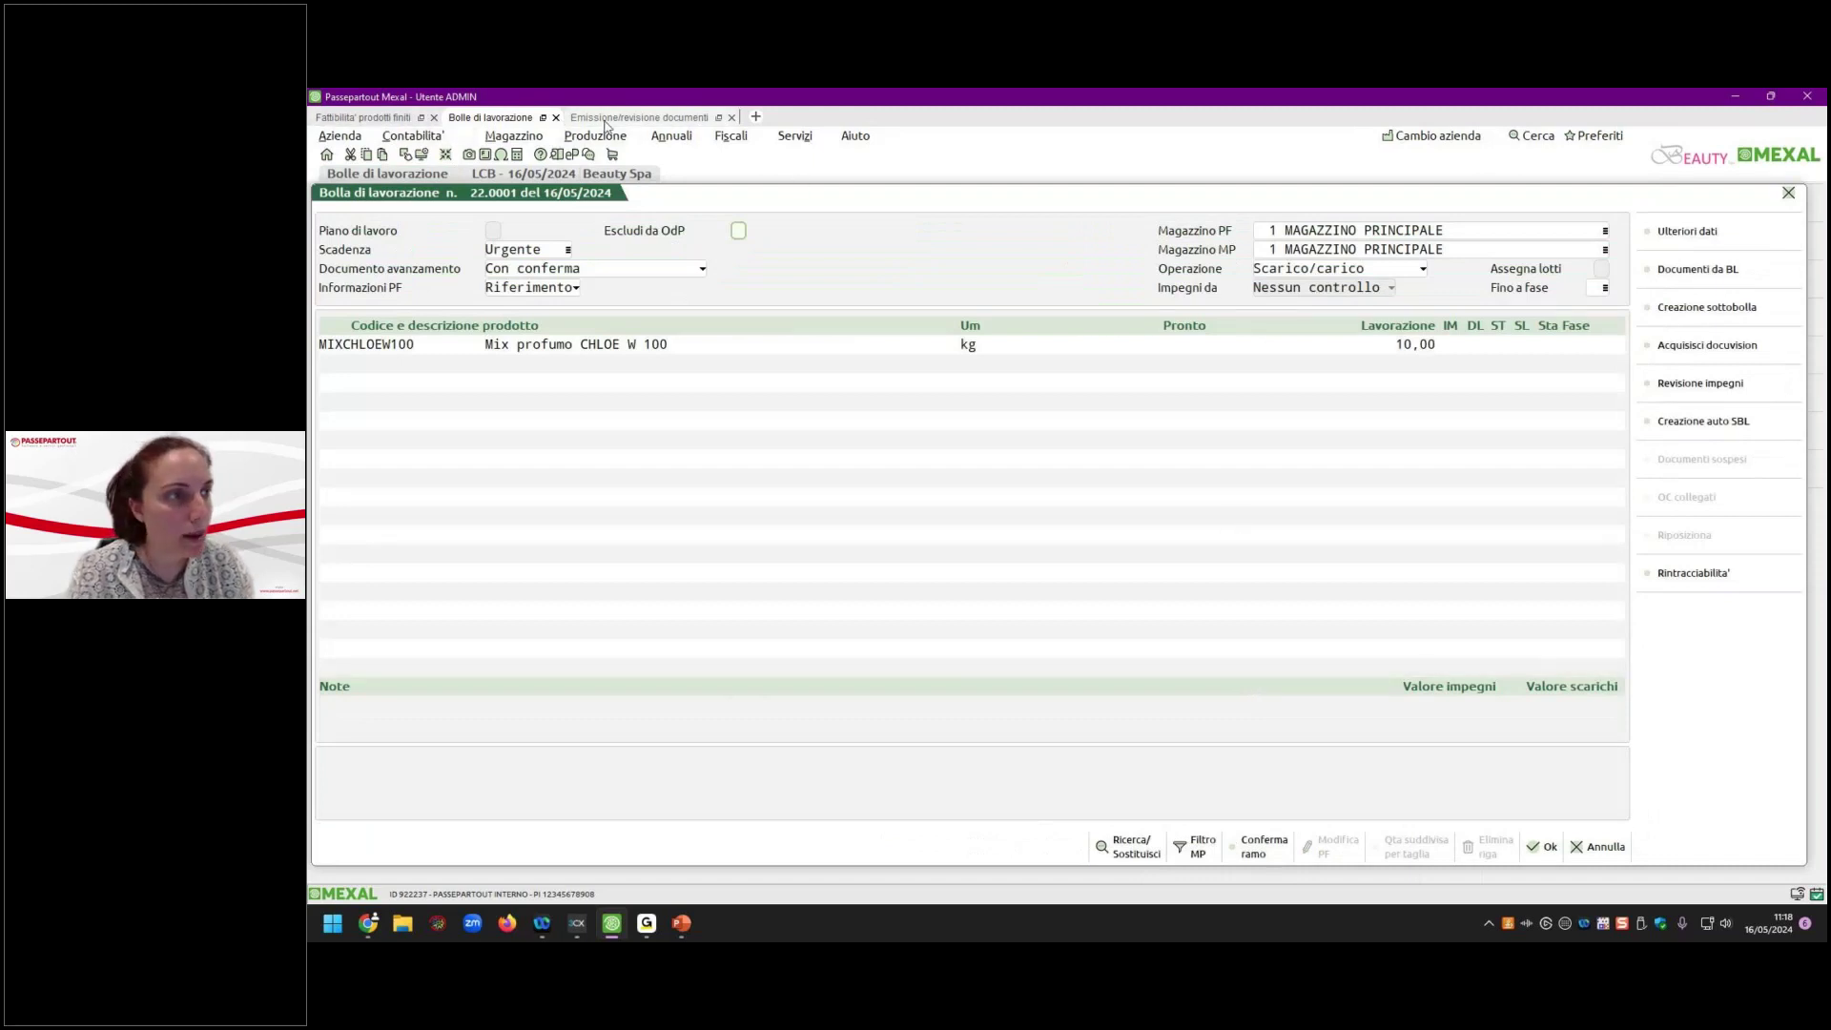
click(921, 432)
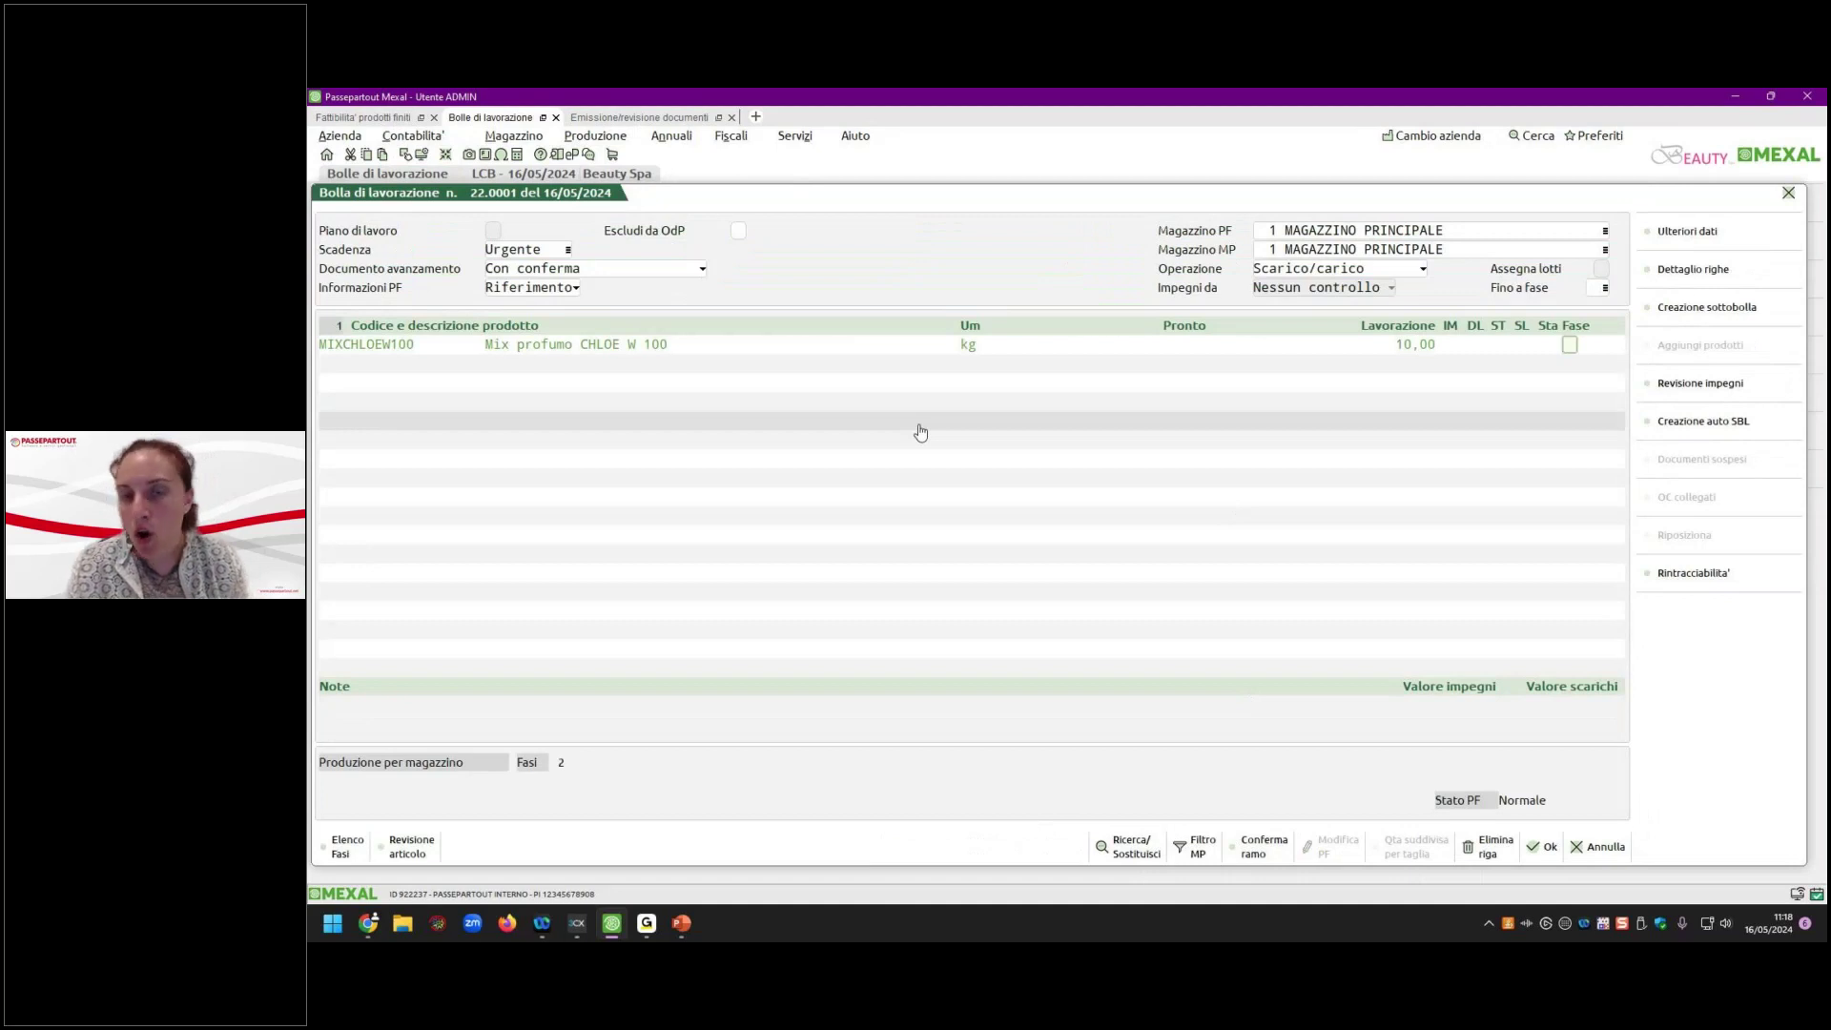
Check the available finished-product source of the 0.50 kg MIXCHLOEW100 feasibility line, then abandon work order 22.0001 without saving.
click(382, 117)
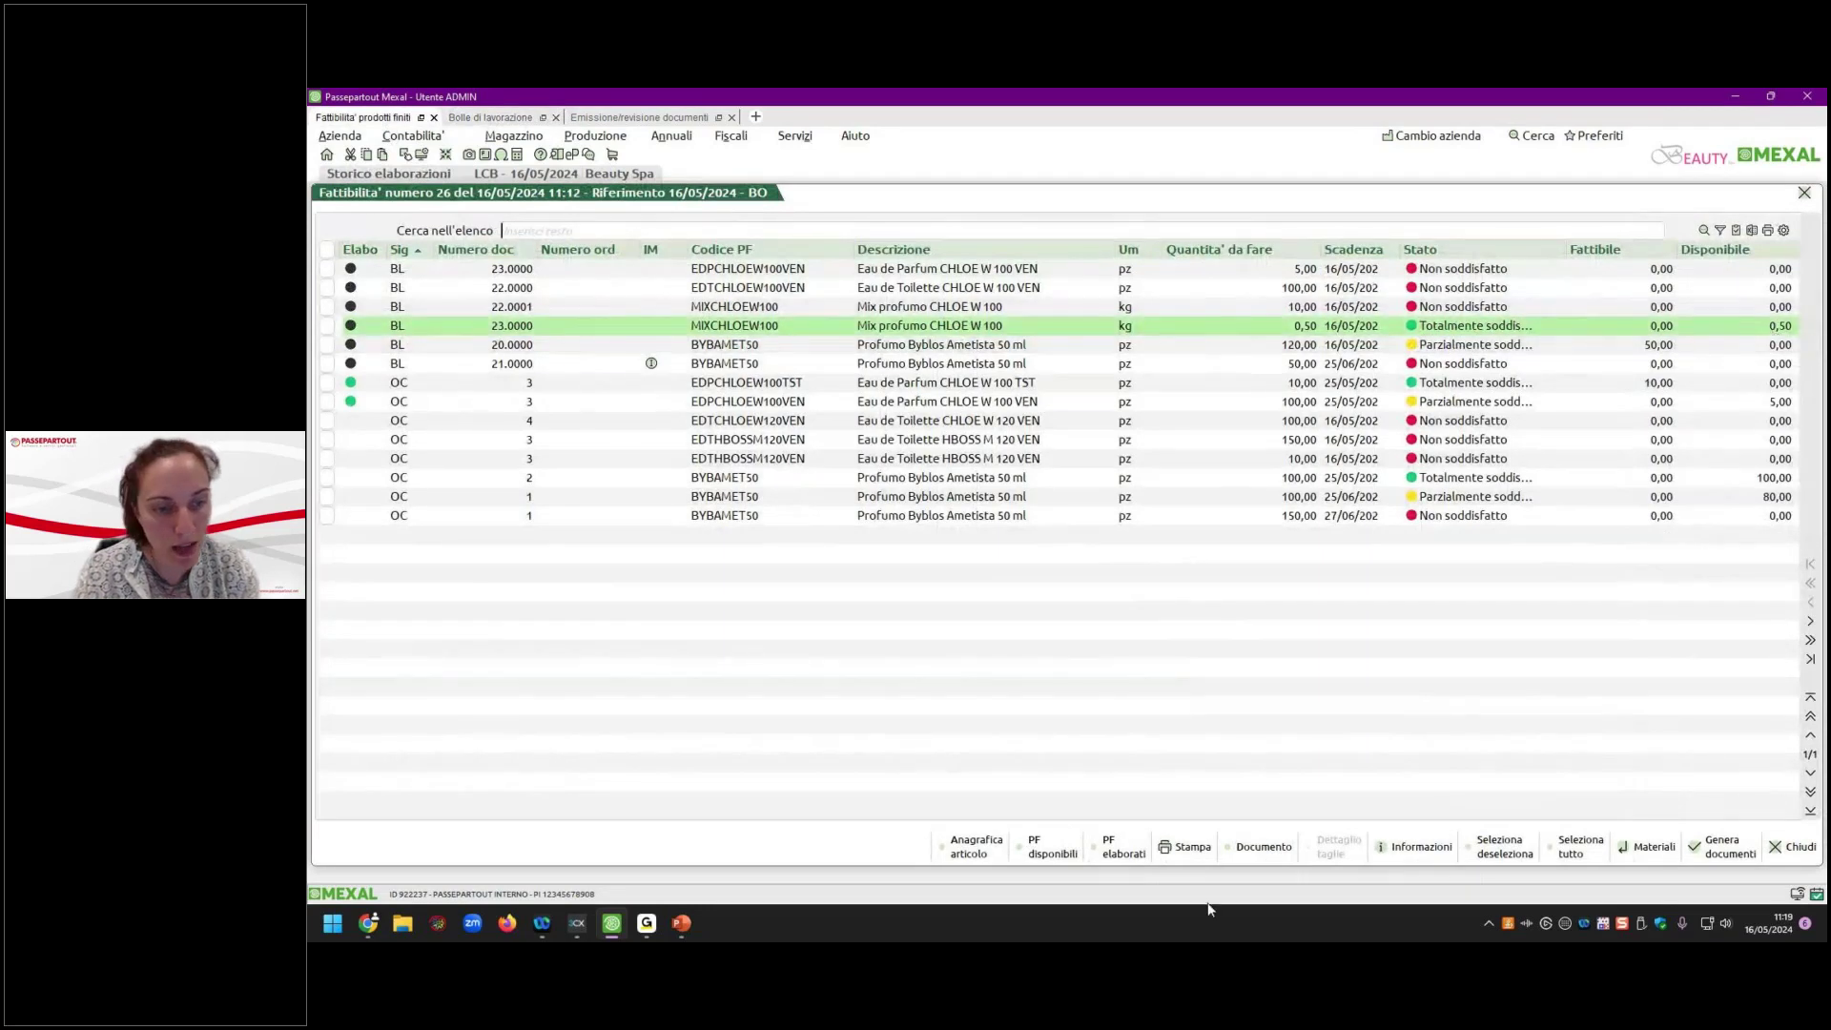
click(1053, 848)
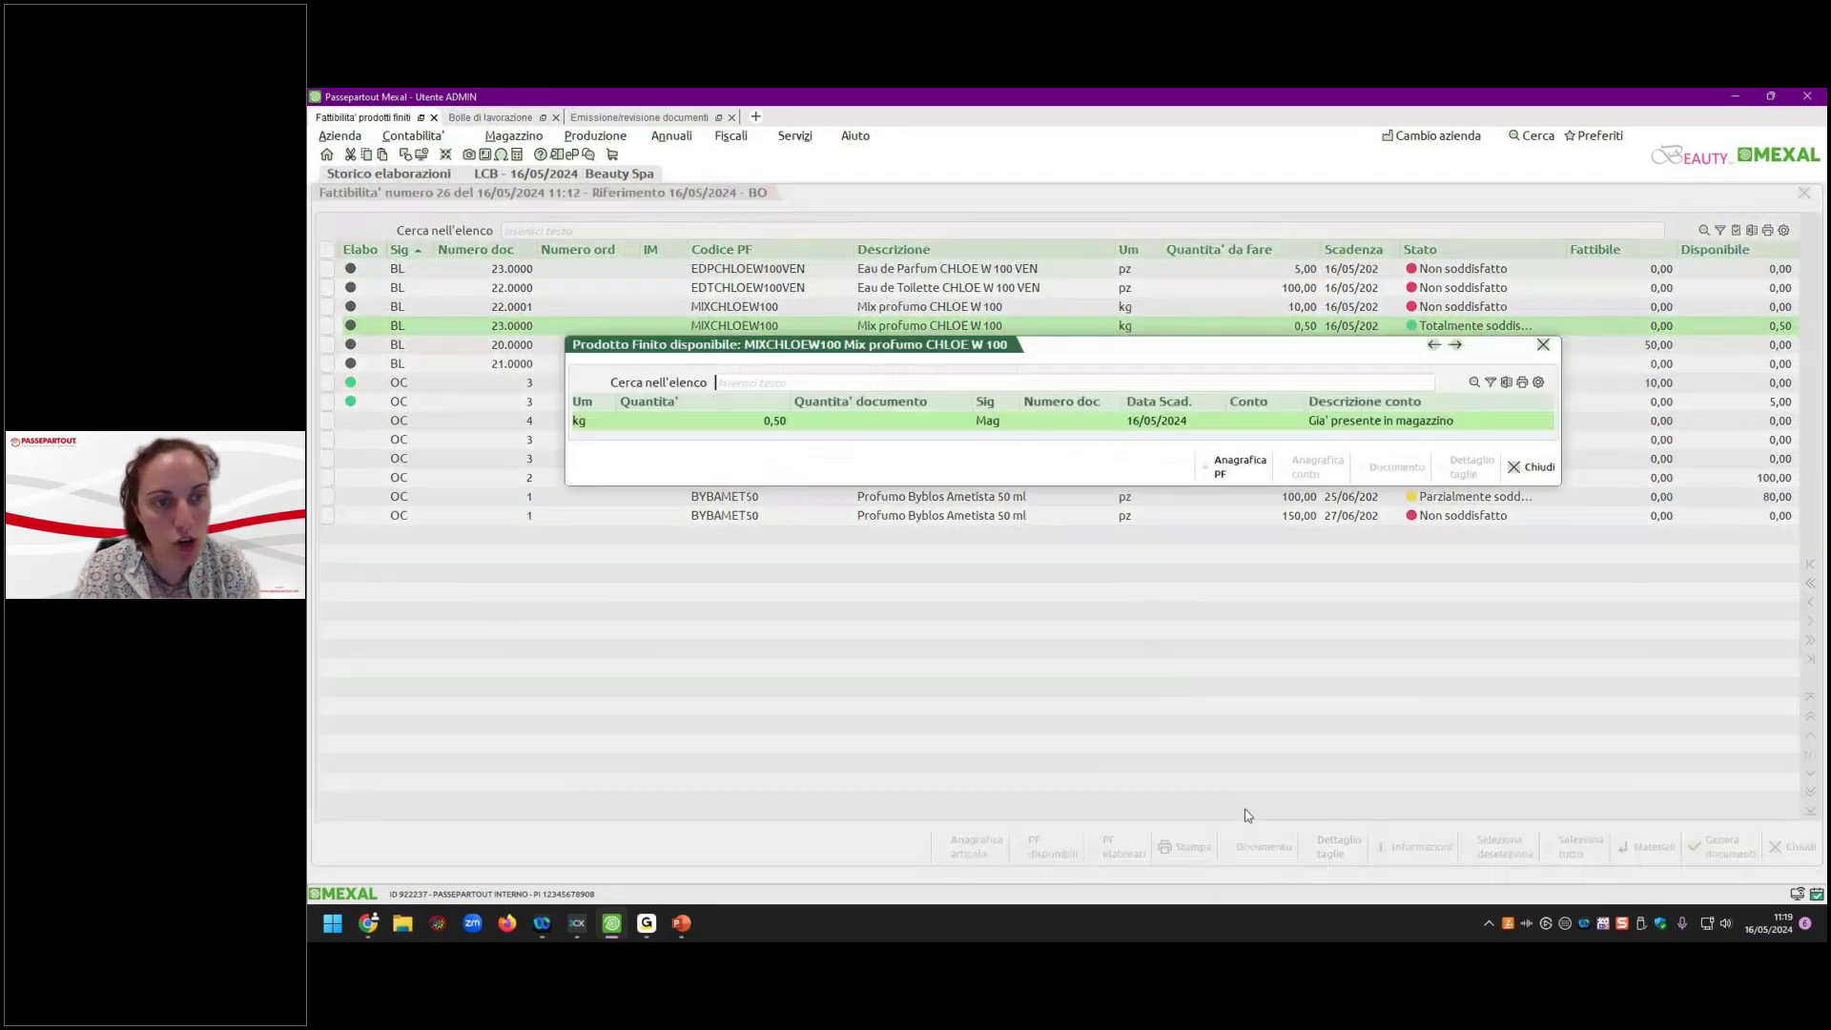
click(1526, 469)
double_click(1335, 306)
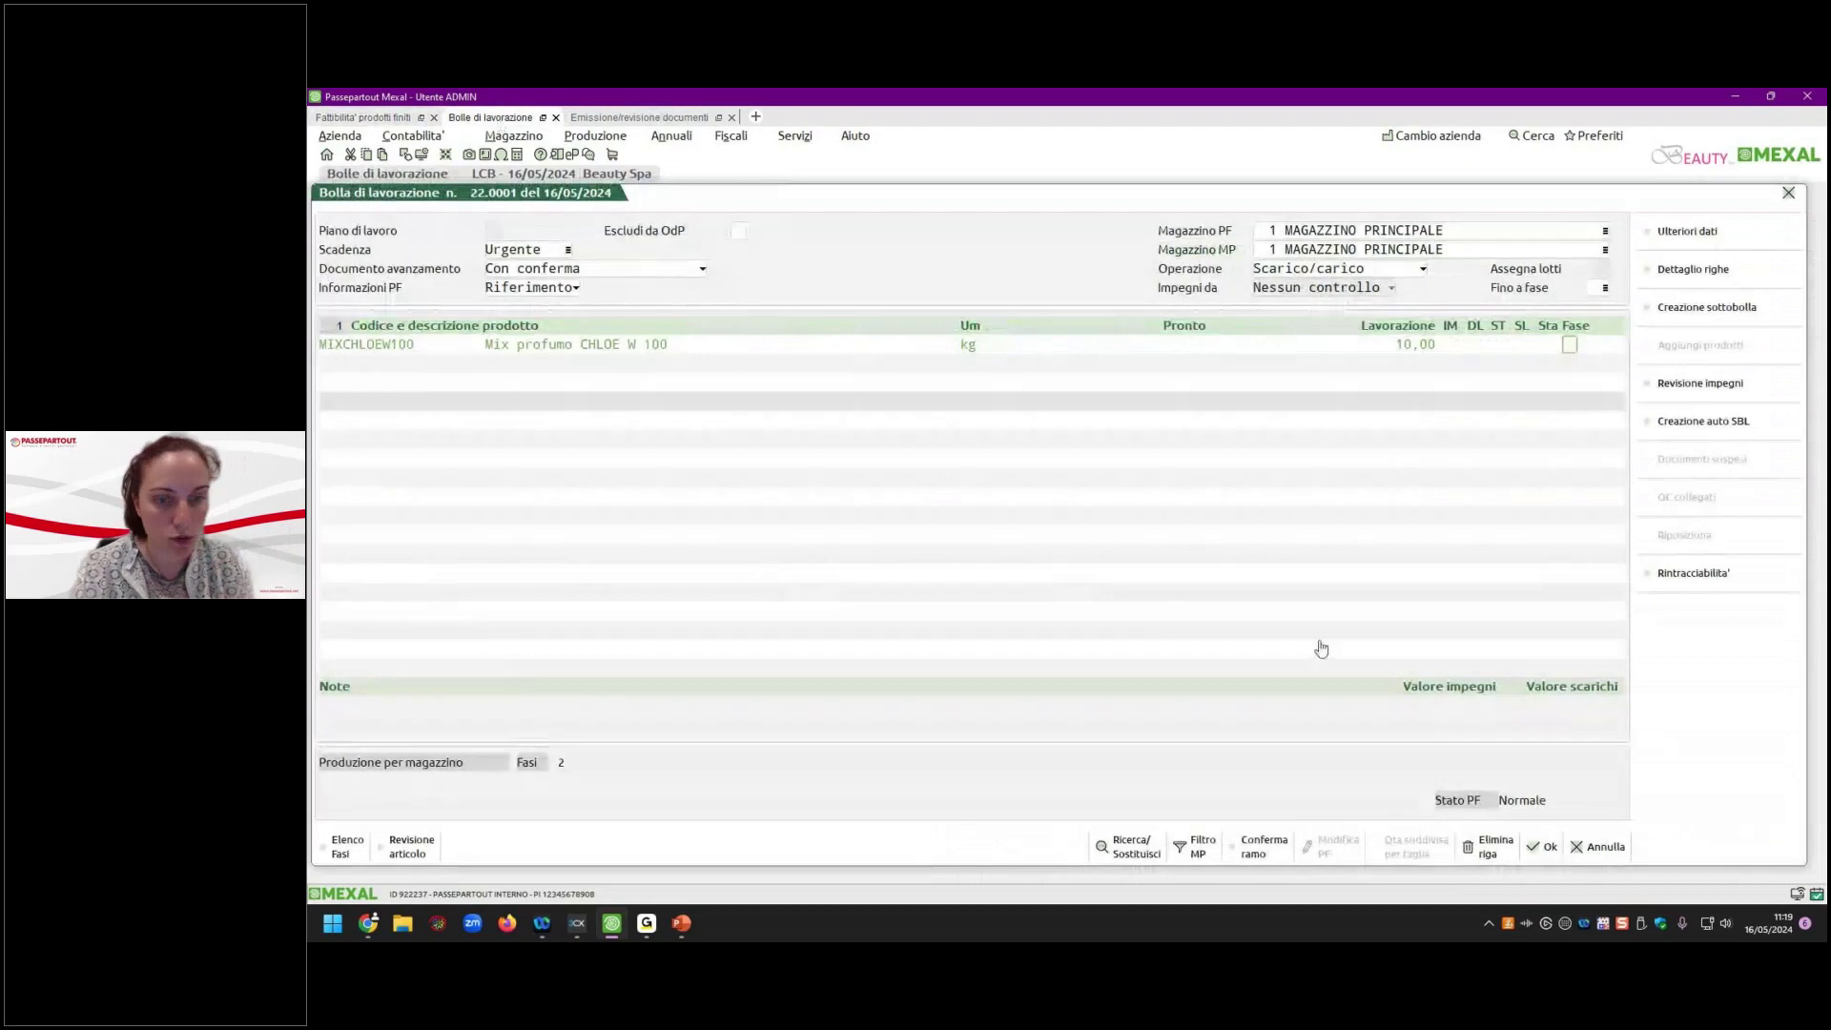
click(1595, 847)
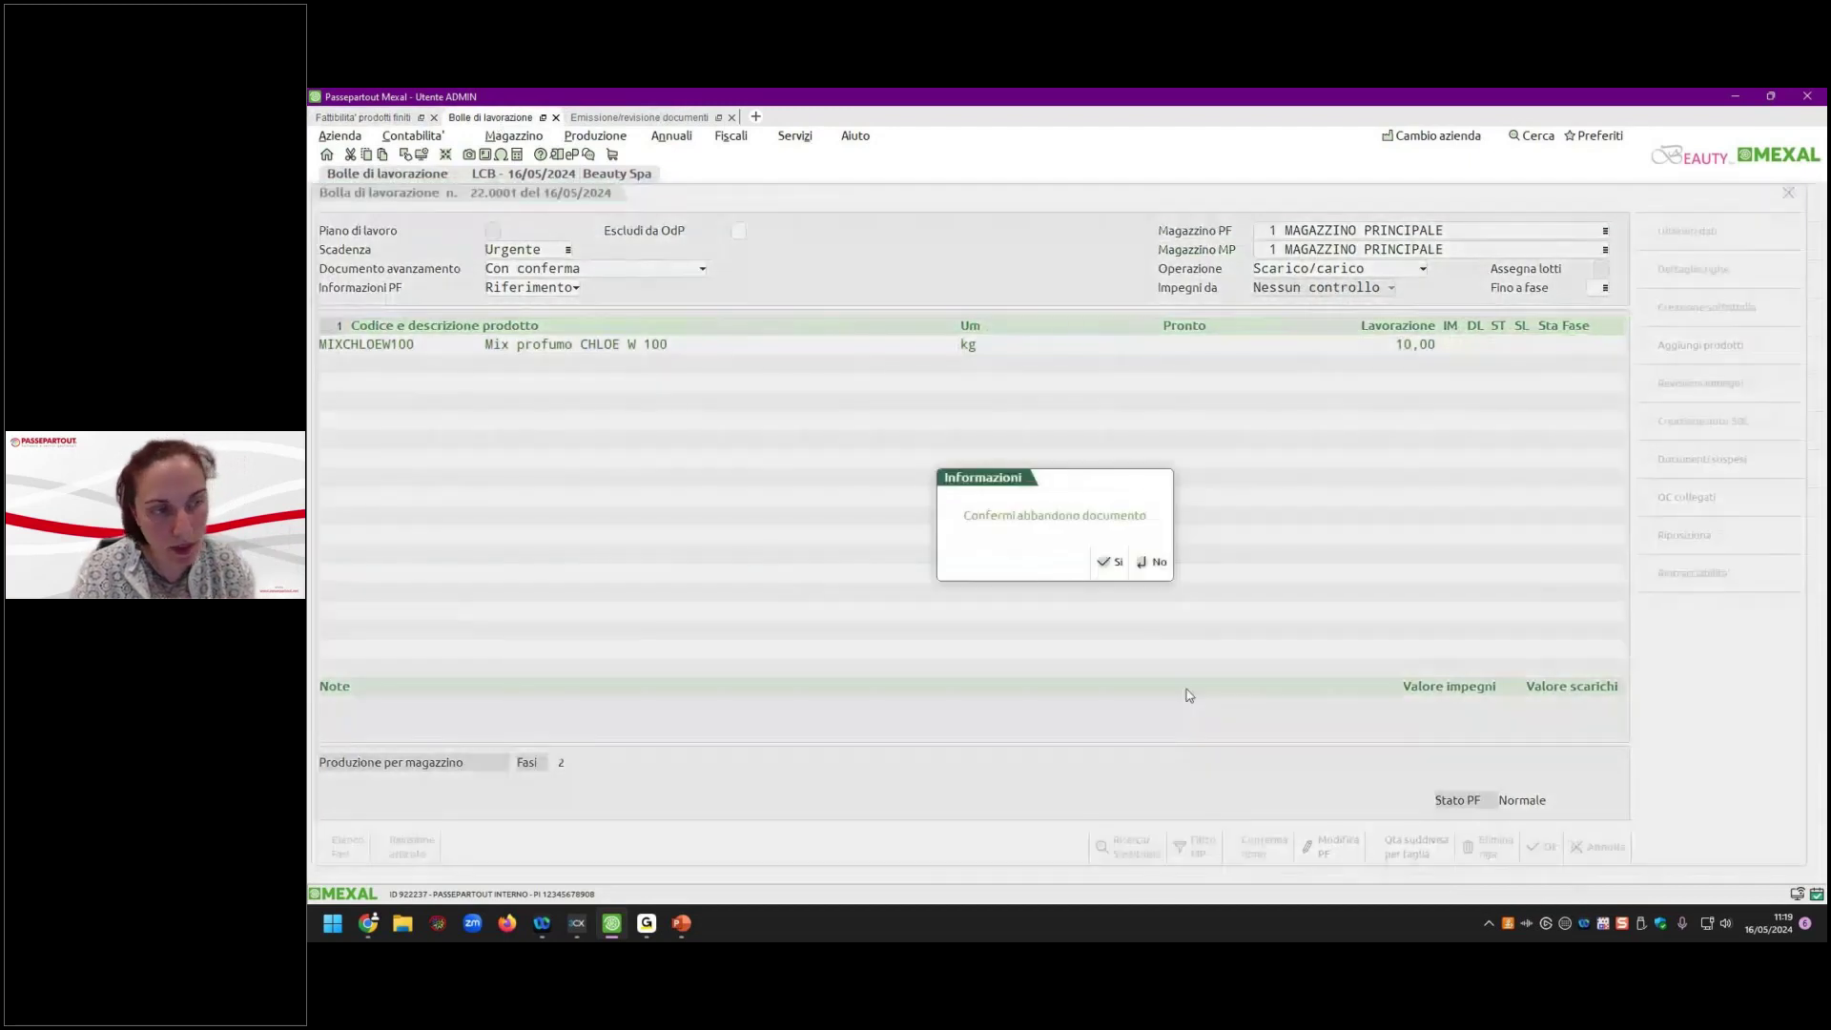
click(1118, 565)
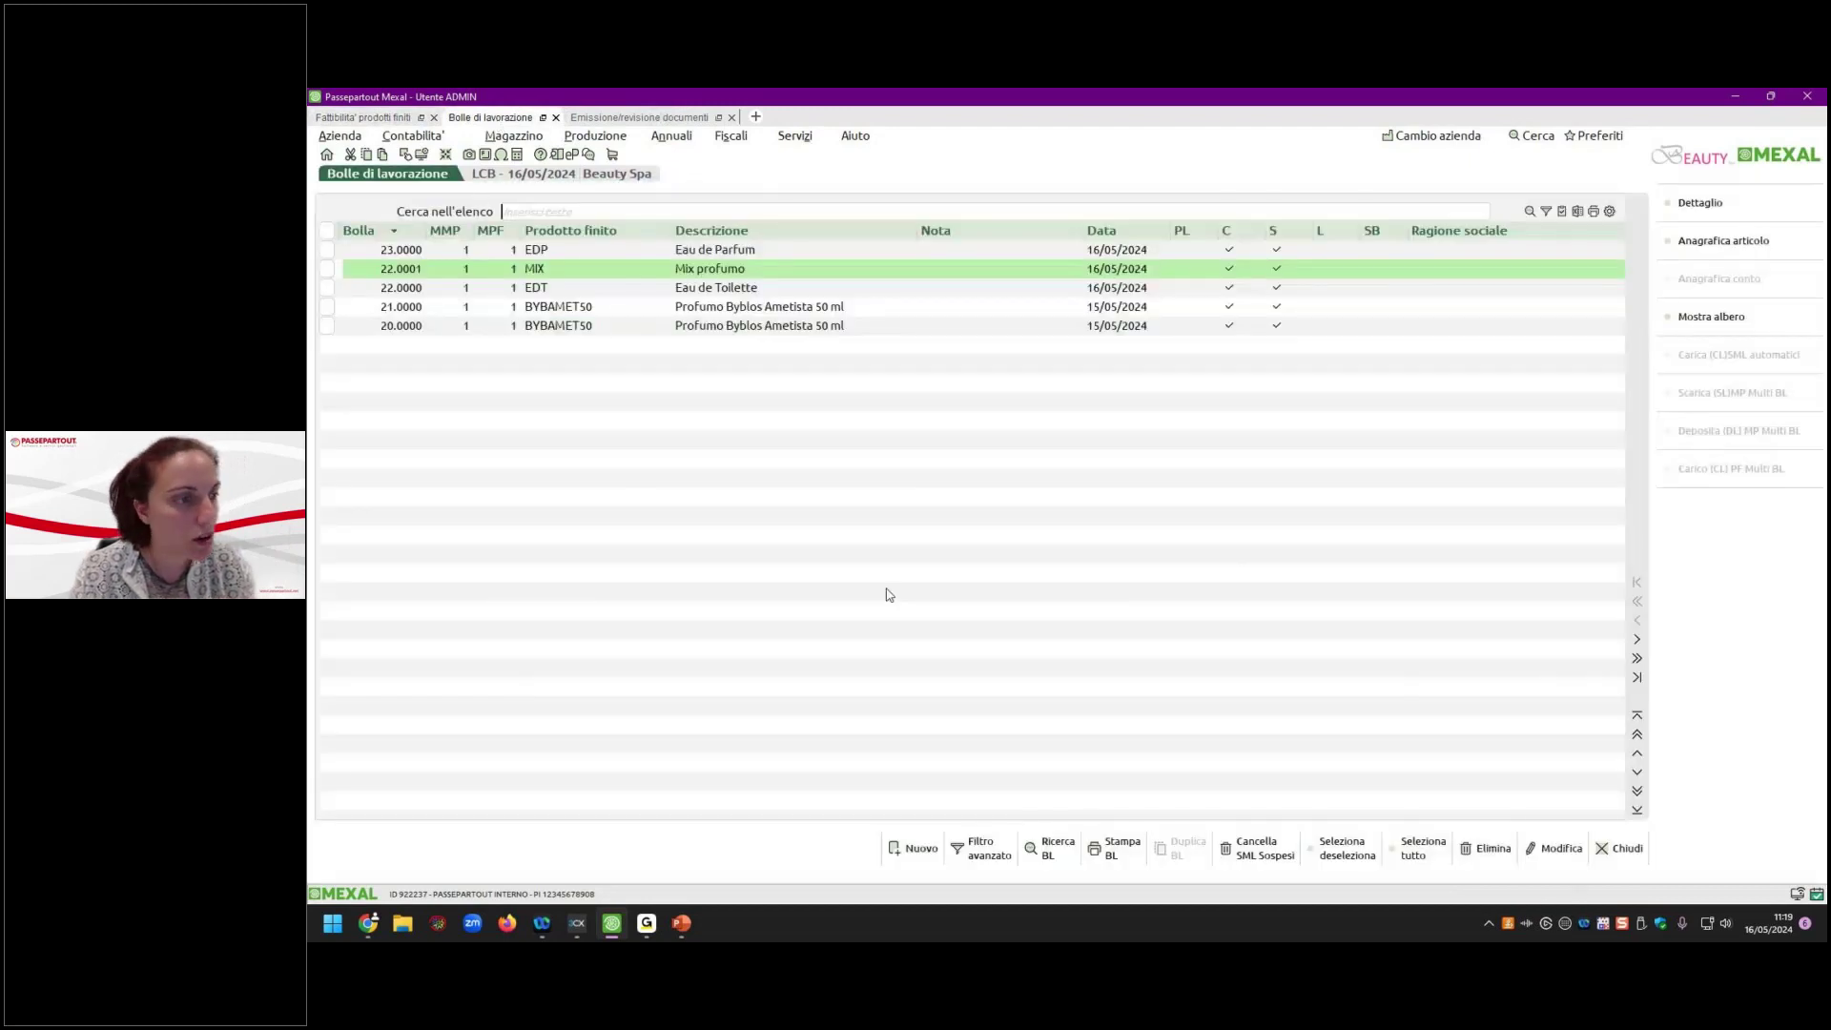
Close the work-order list and reopen it to reload the work orders.
click(329, 270)
key(F10)
text(PROCEDI)
key(Return)
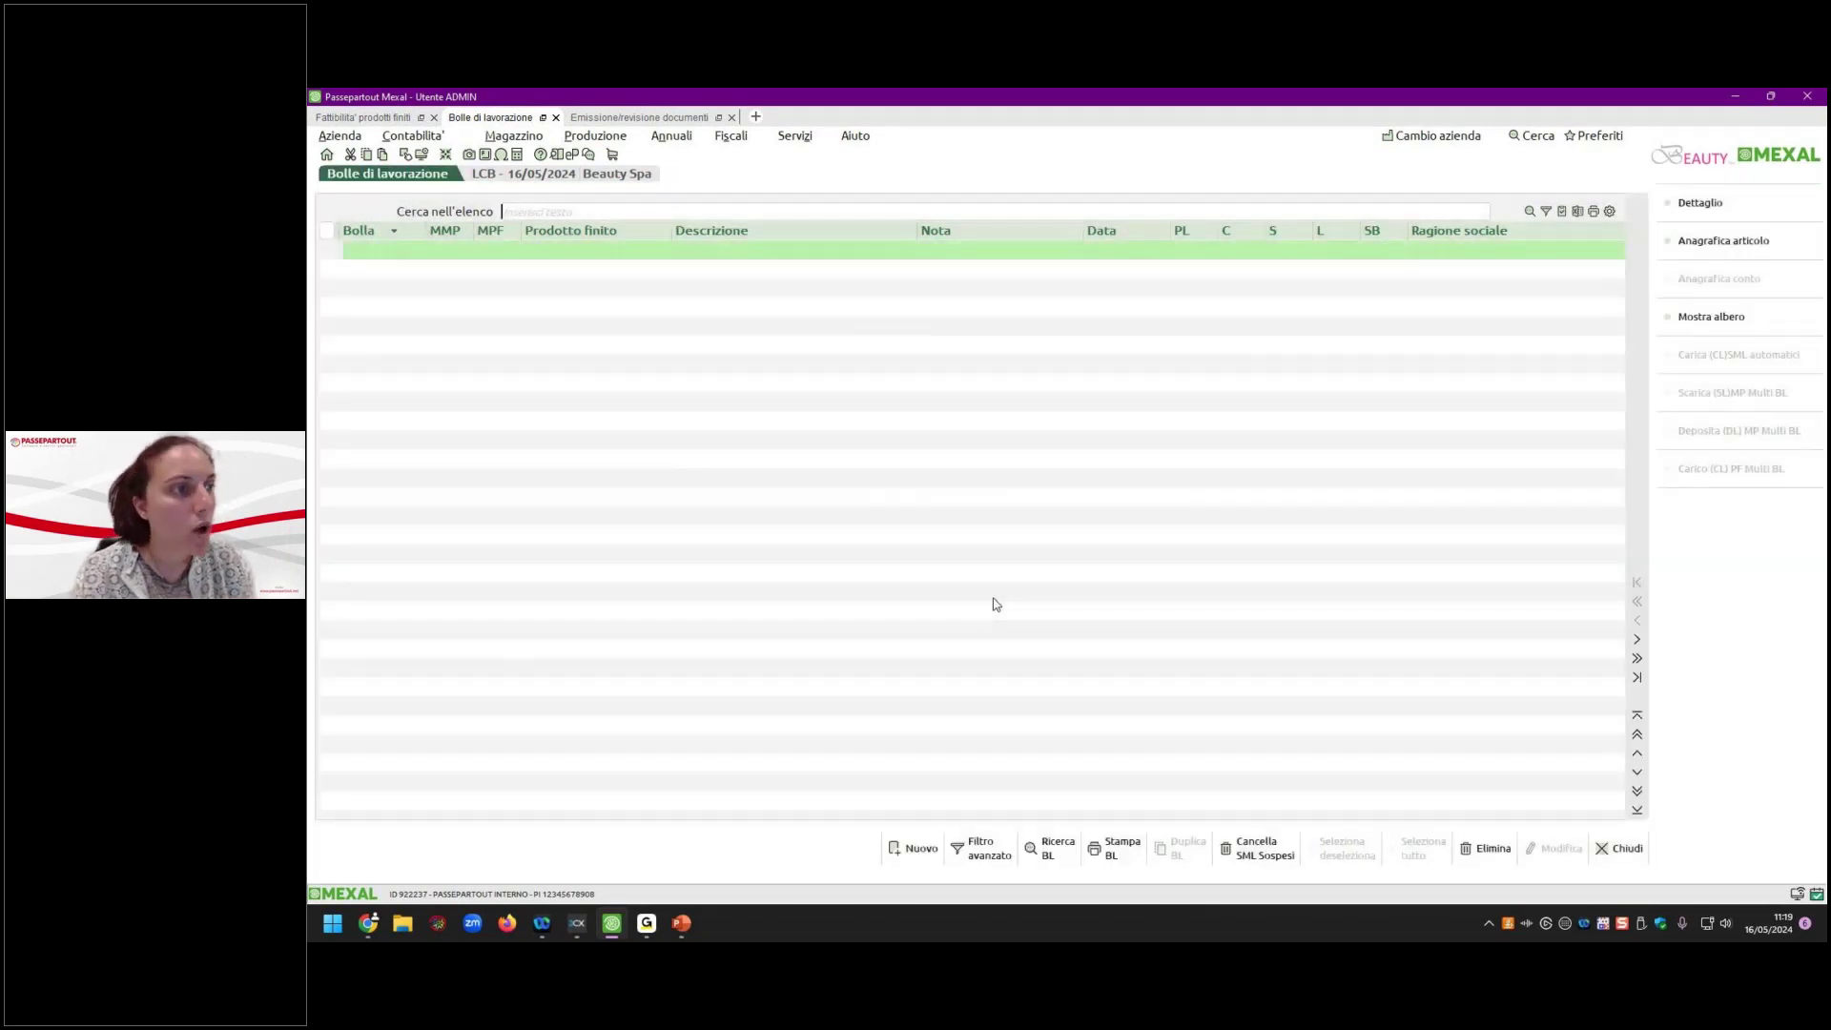
key(Escape)
key(Return)
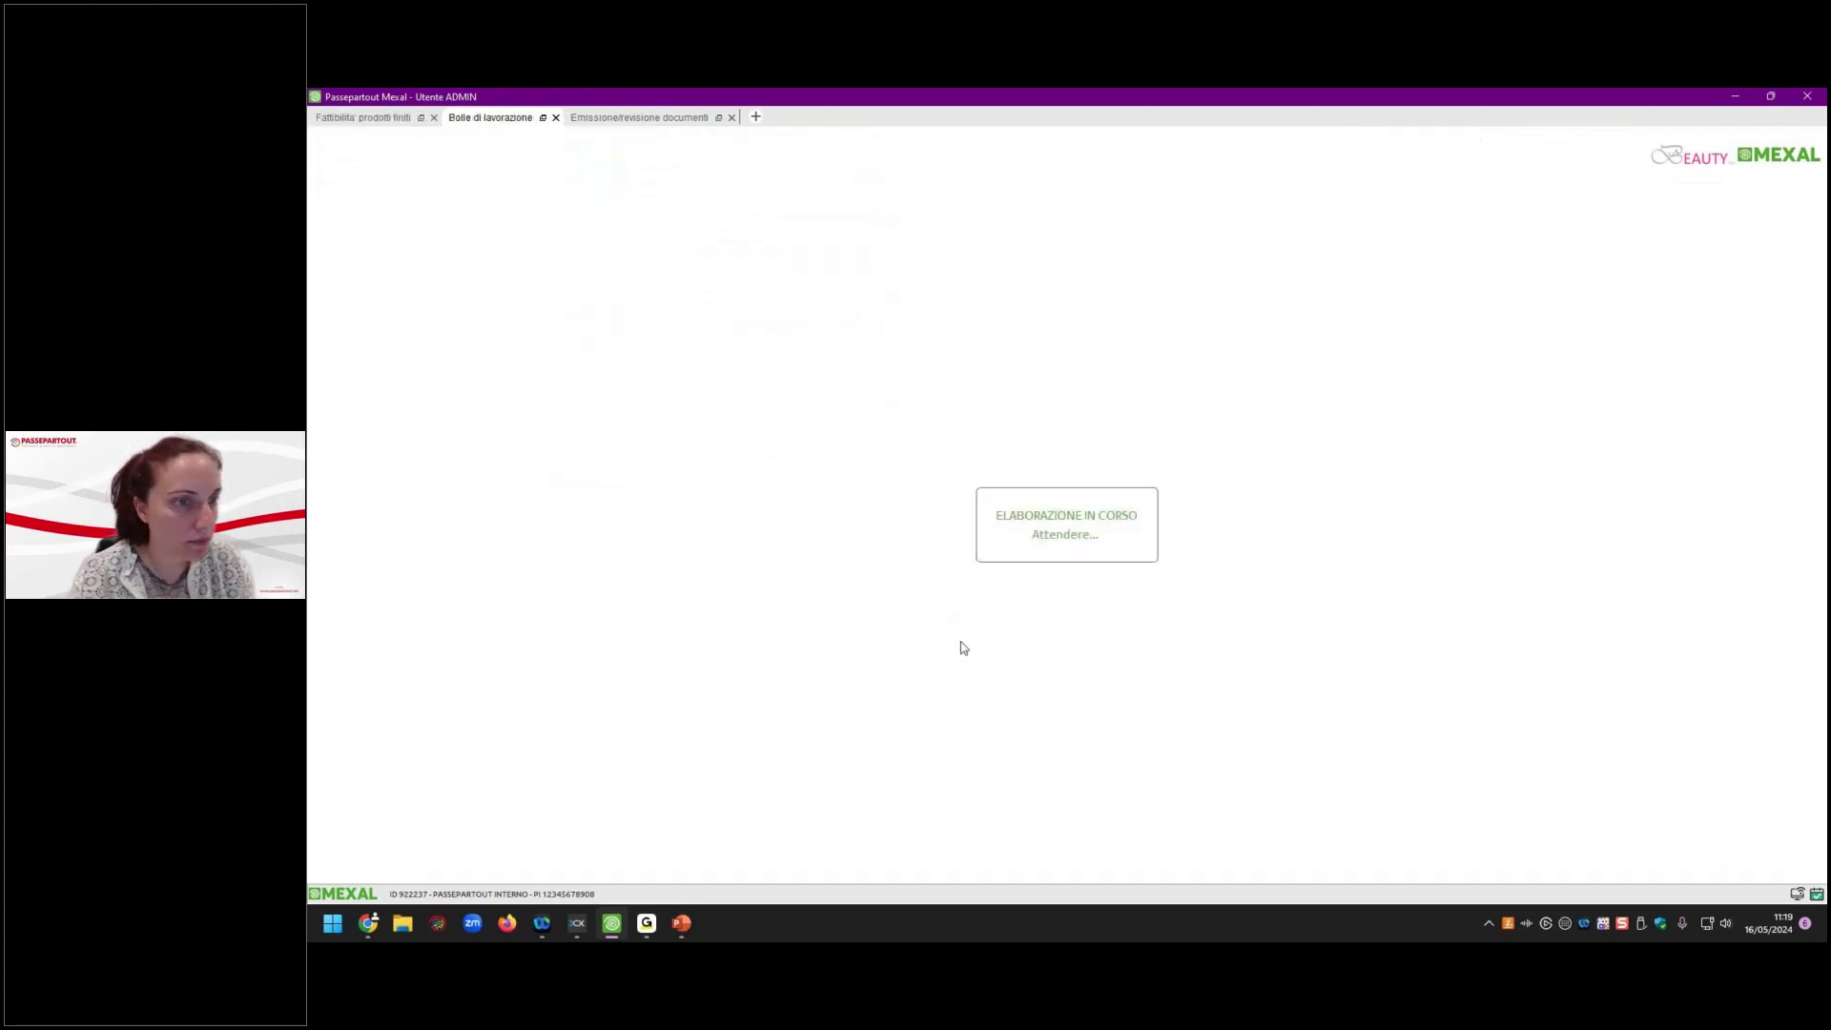
key(Up)
key(Up)
key(Up)
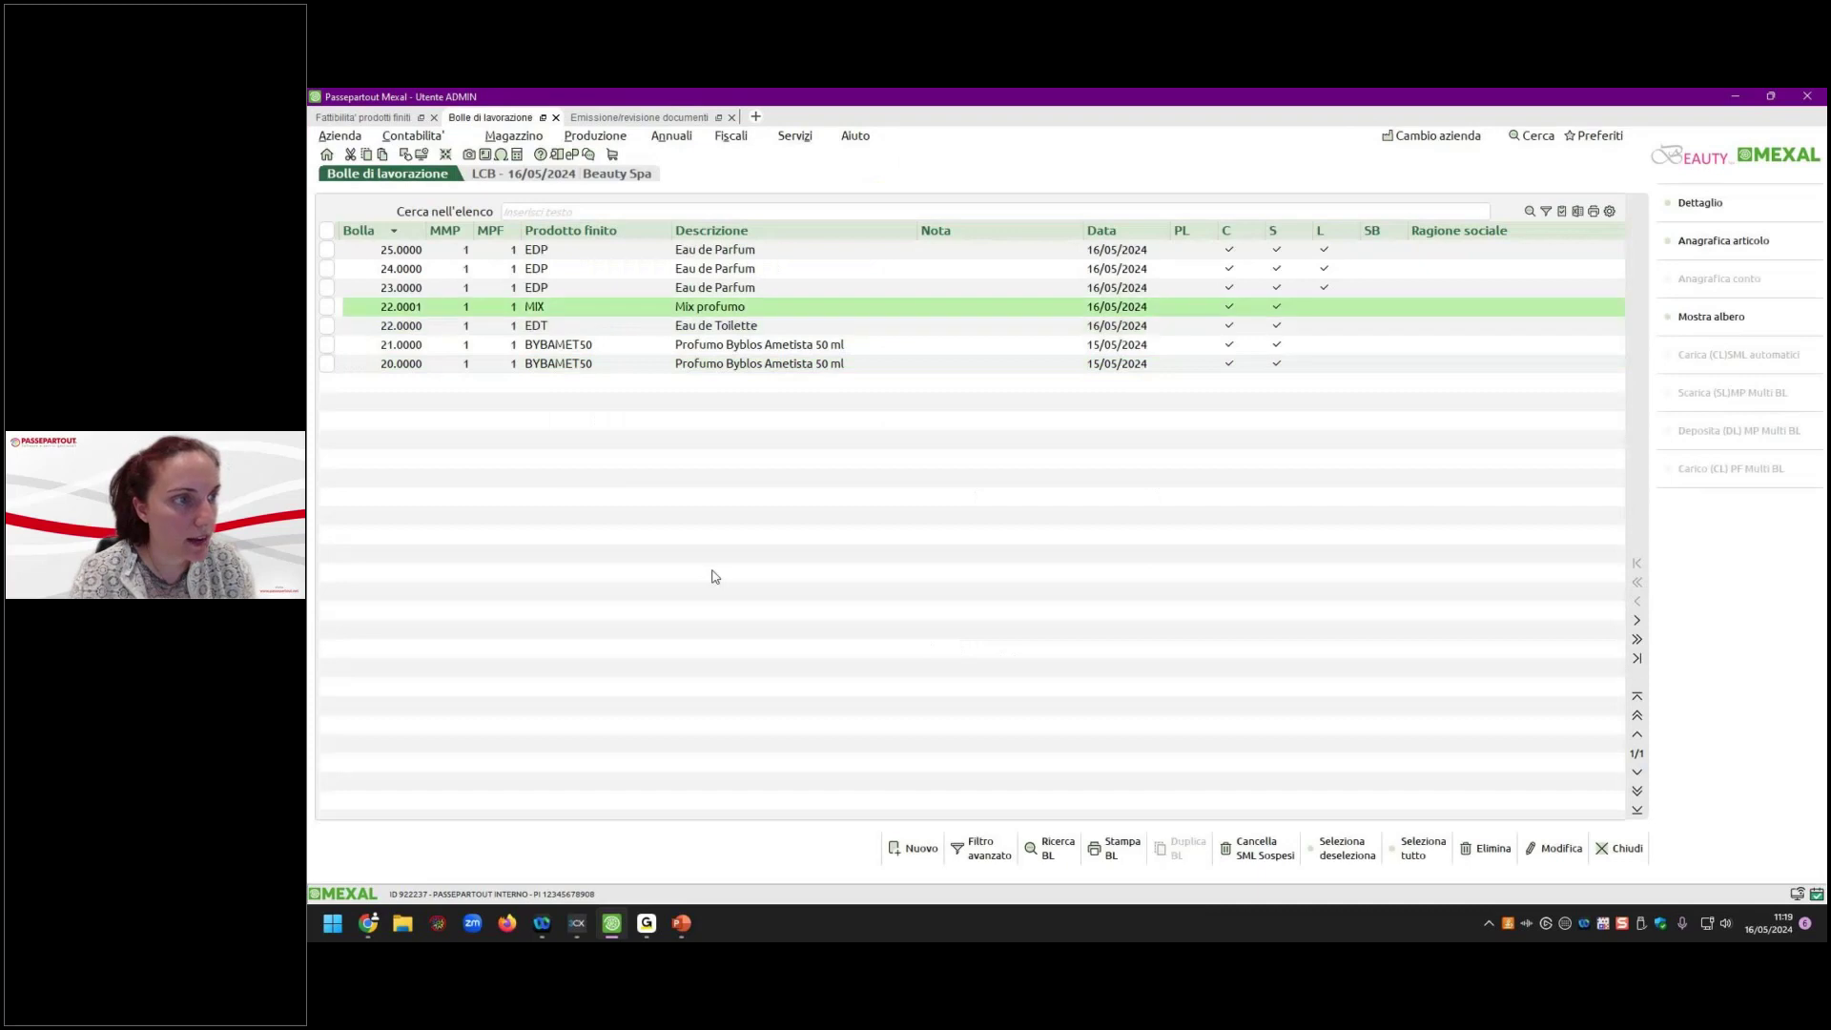
Delete the suspended semi-finished documents of the EDPCHLOEW100VEN work order 23.0000 and close the work order.
key(Up)
key(Return)
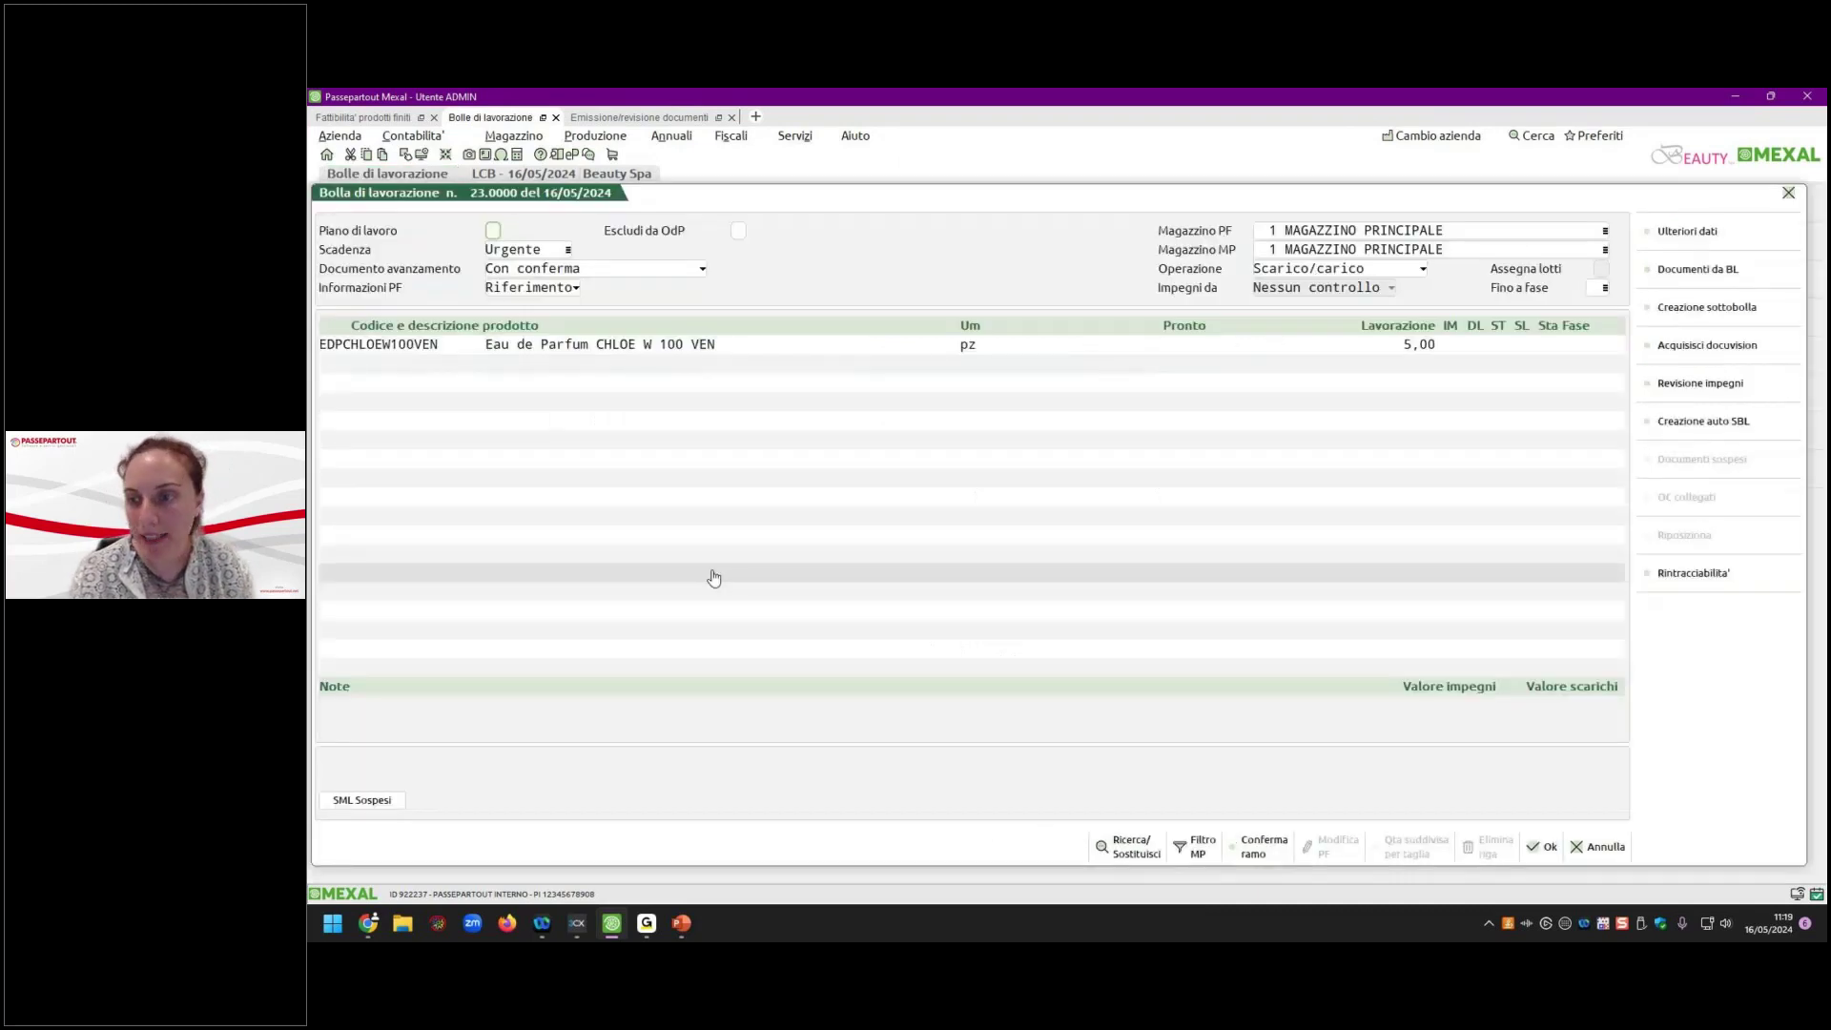
click(361, 801)
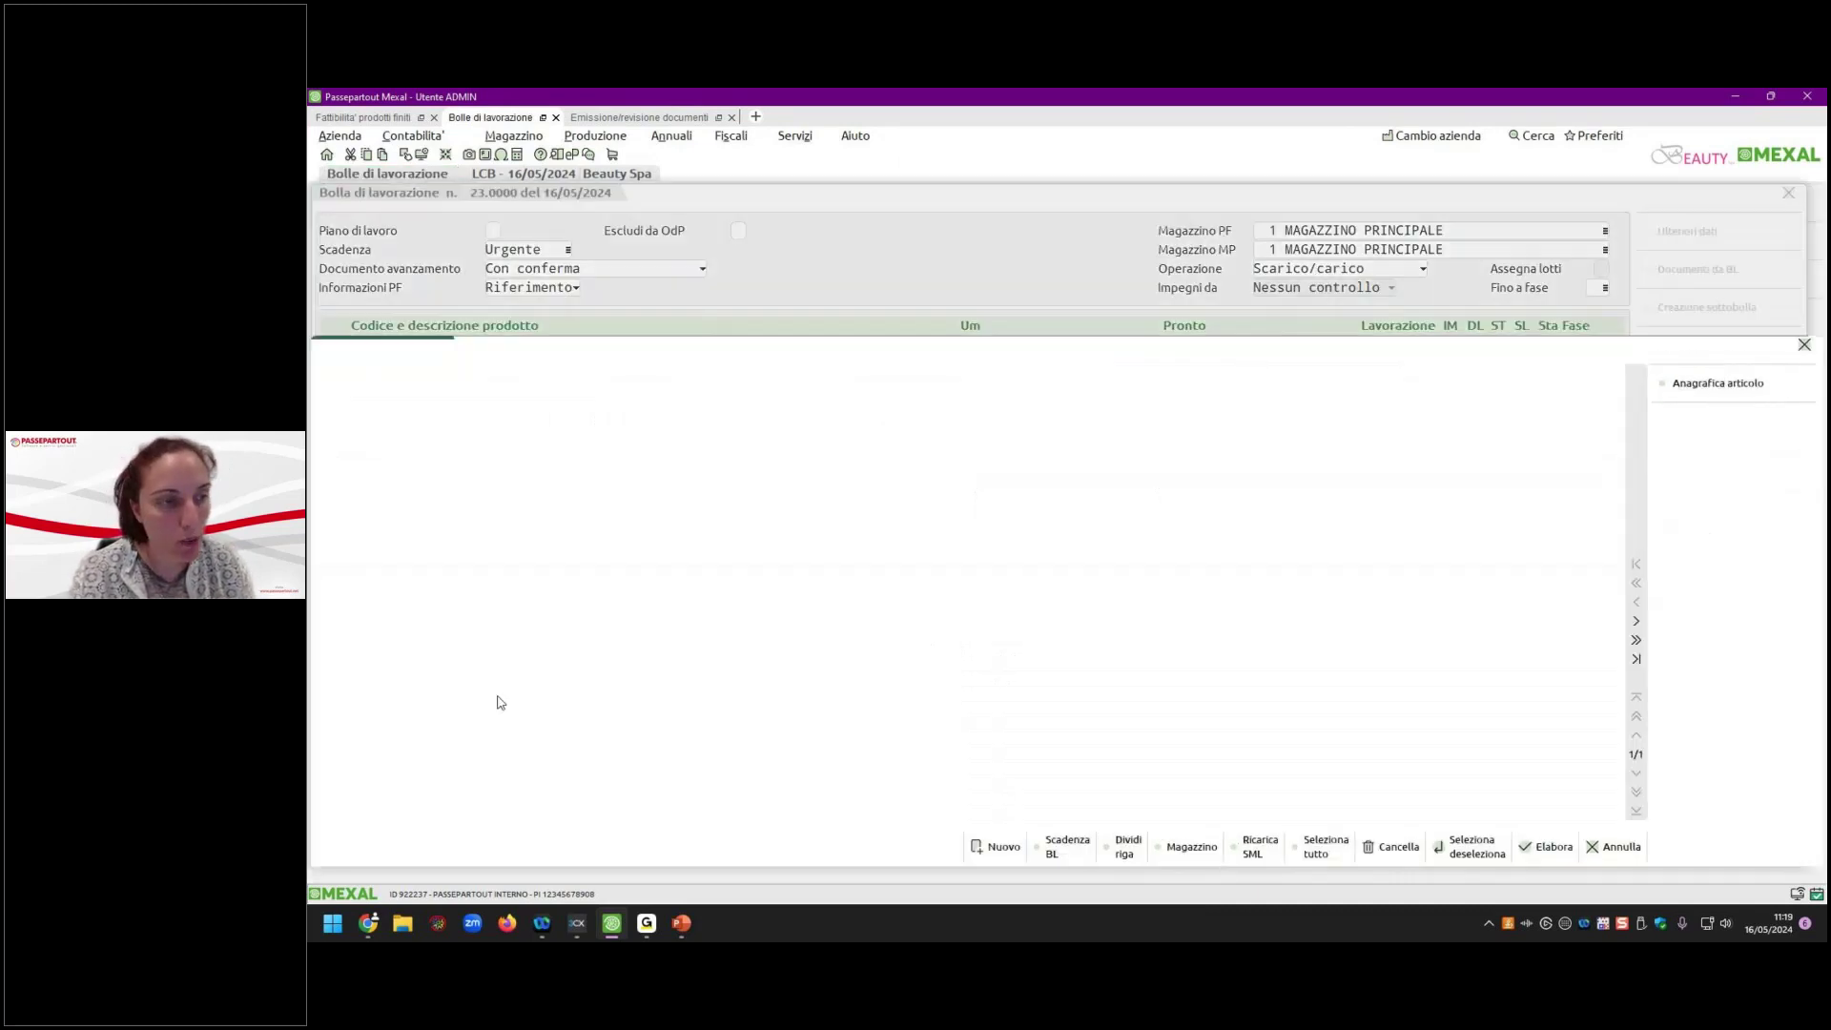
click(1393, 846)
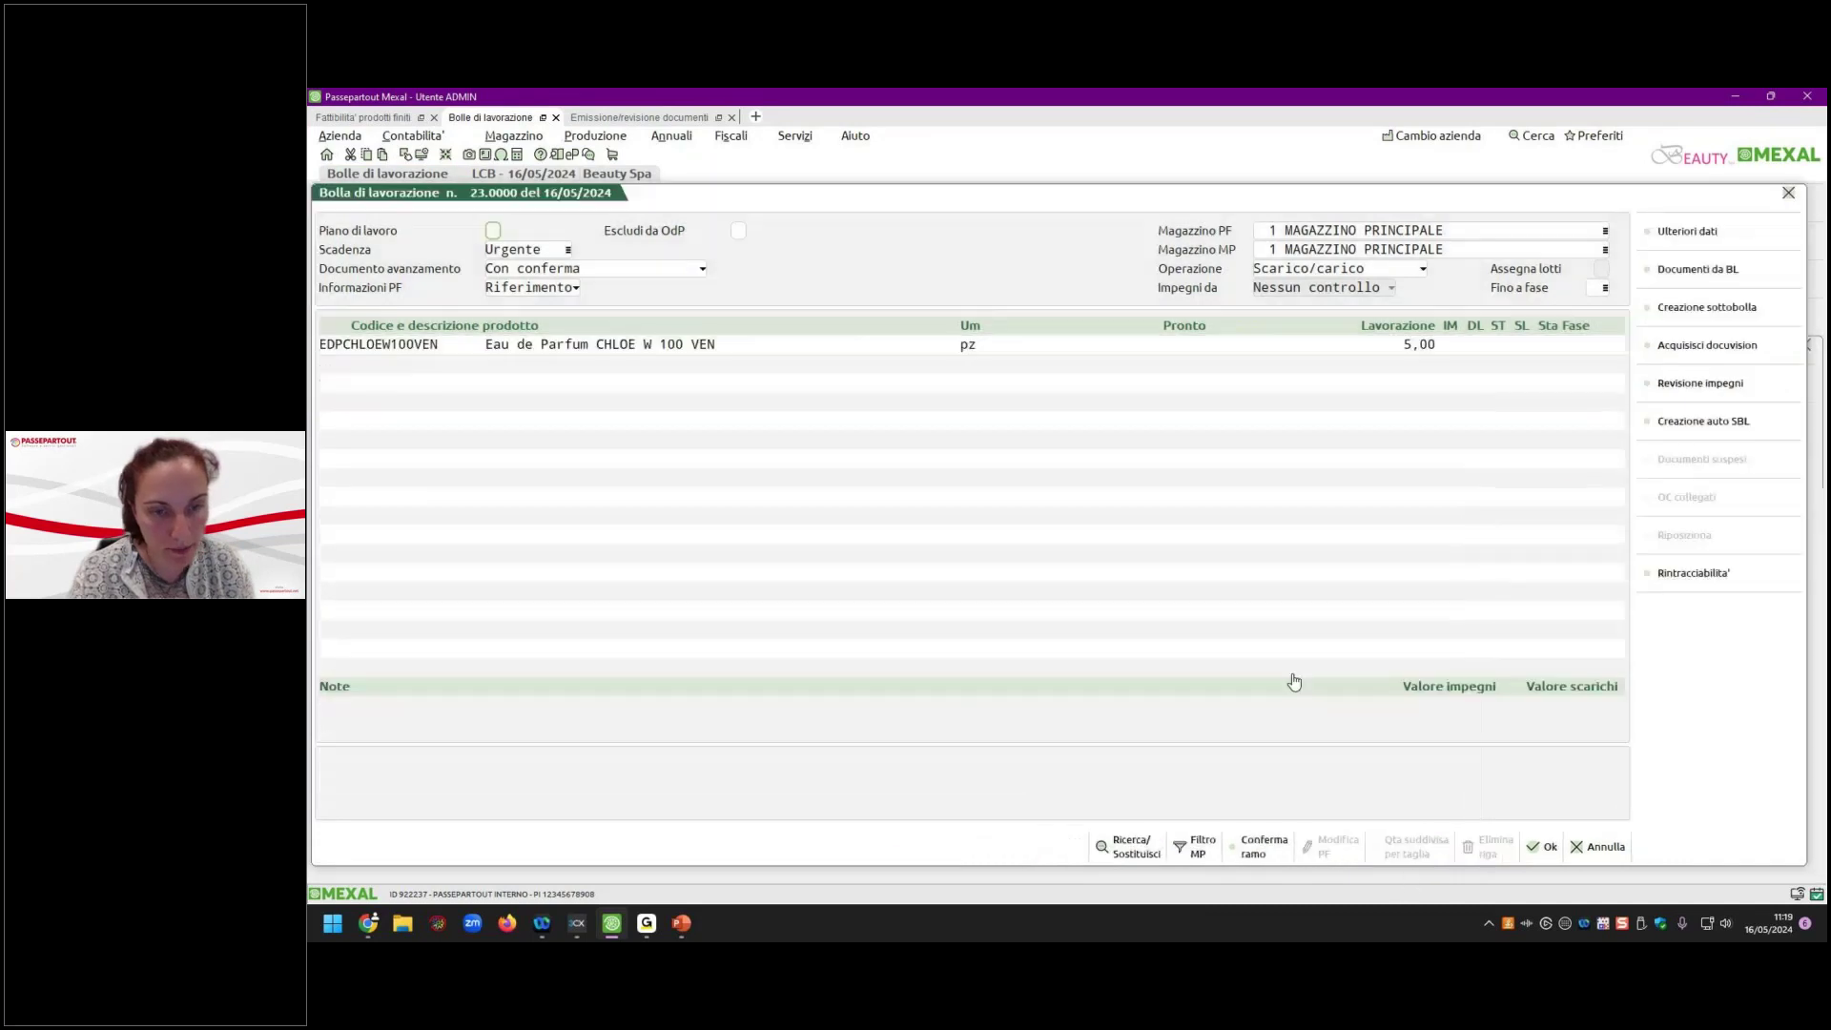
click(1598, 846)
click(1212, 581)
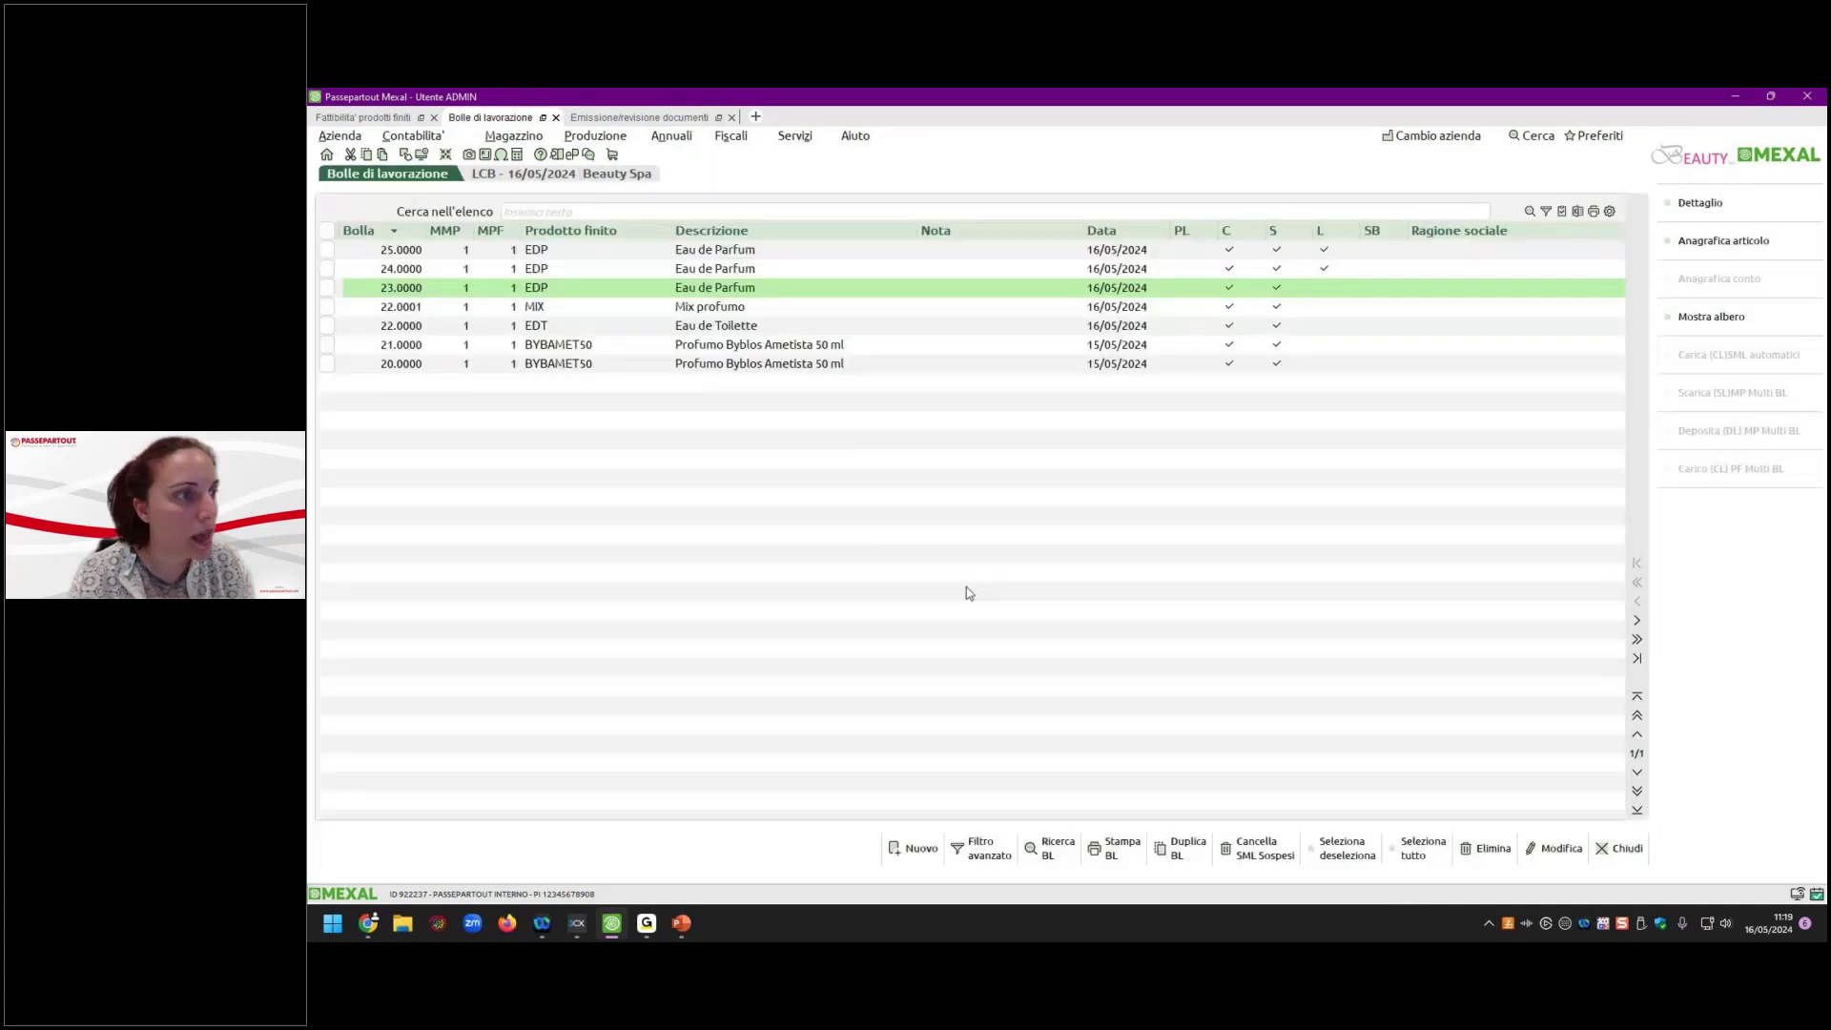
Reopen work order 23.0000 for EDPCHLOEW100VEN, set its operation to Impegno and confirm it.
key(Return)
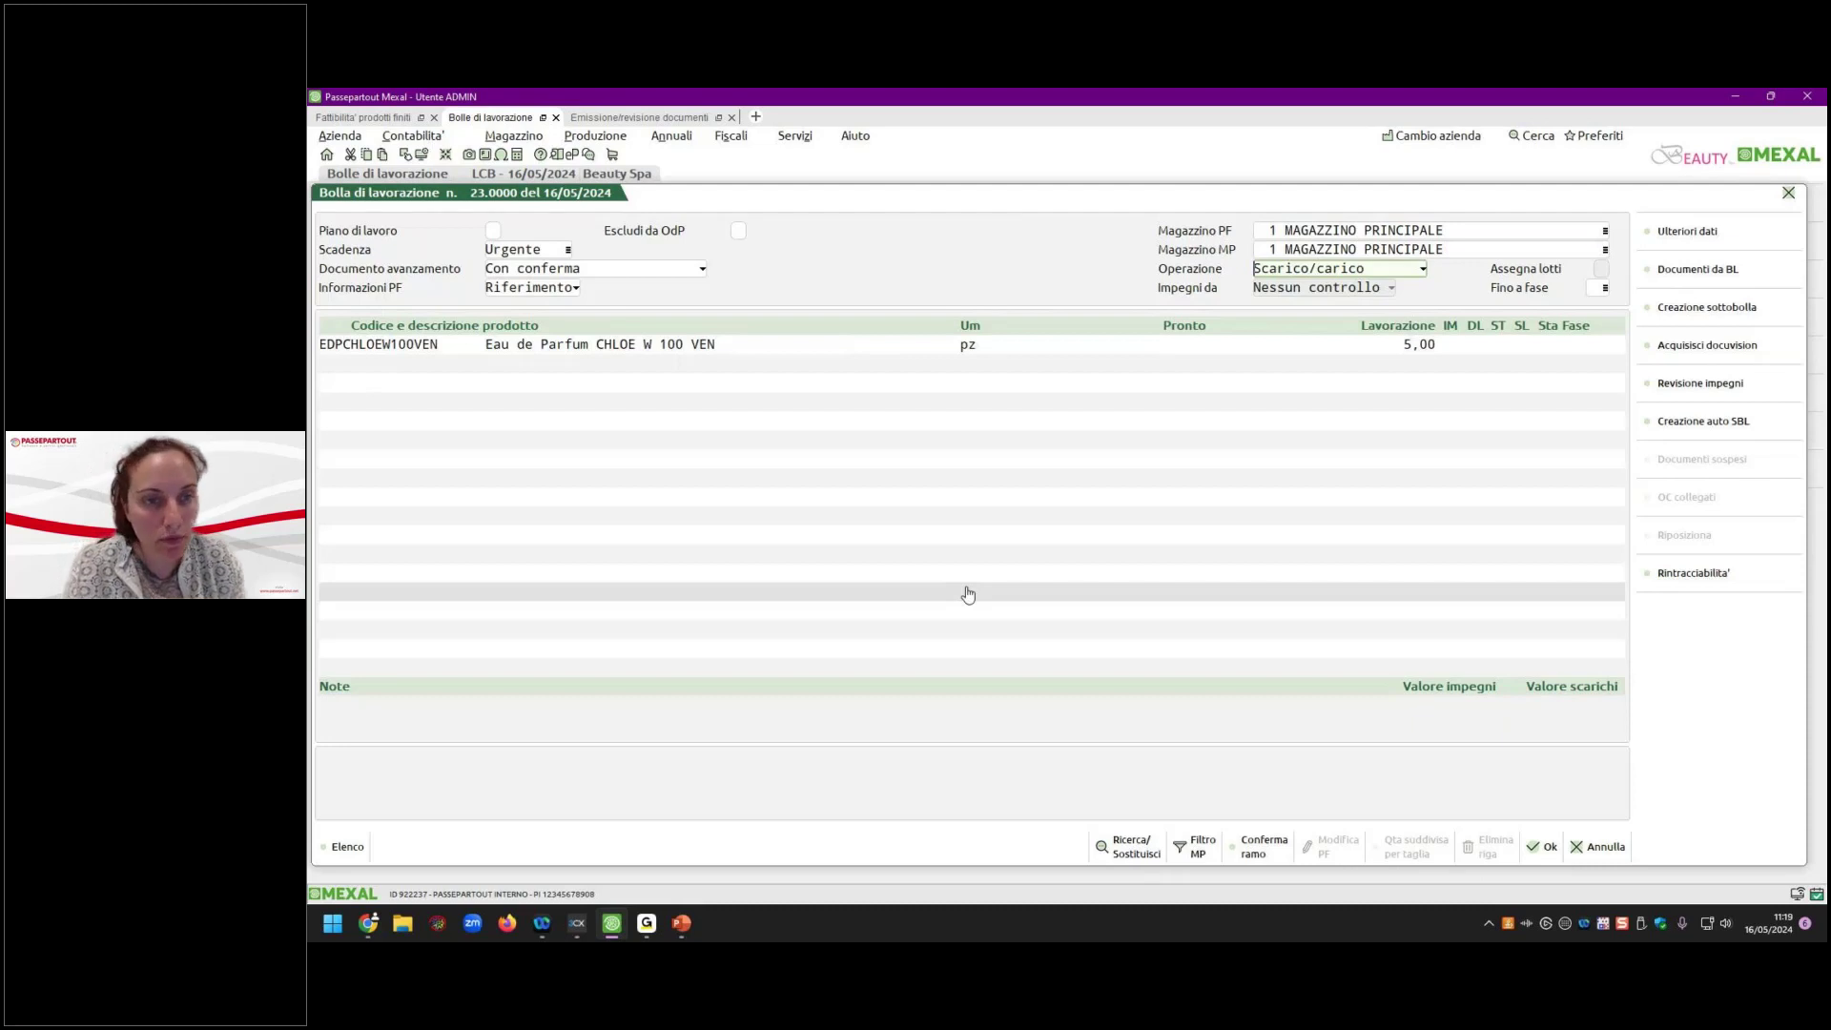
key(Down)
key(Return)
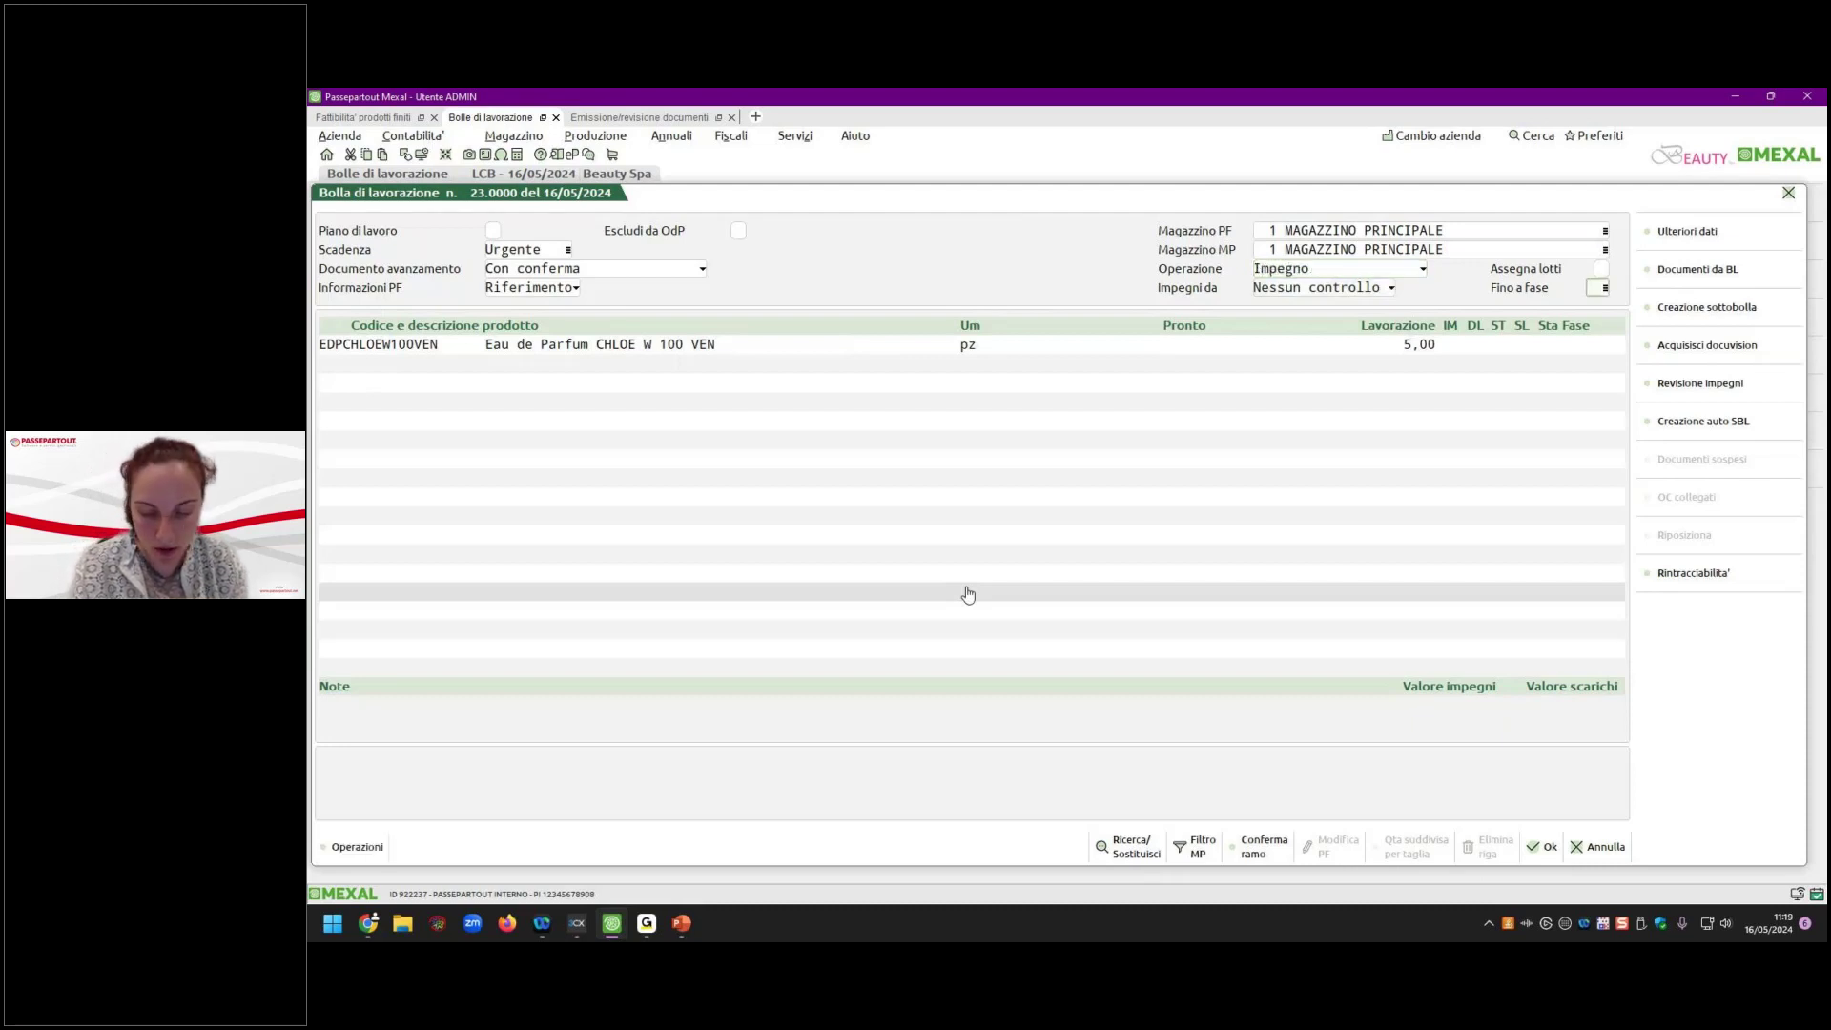
key(F10)
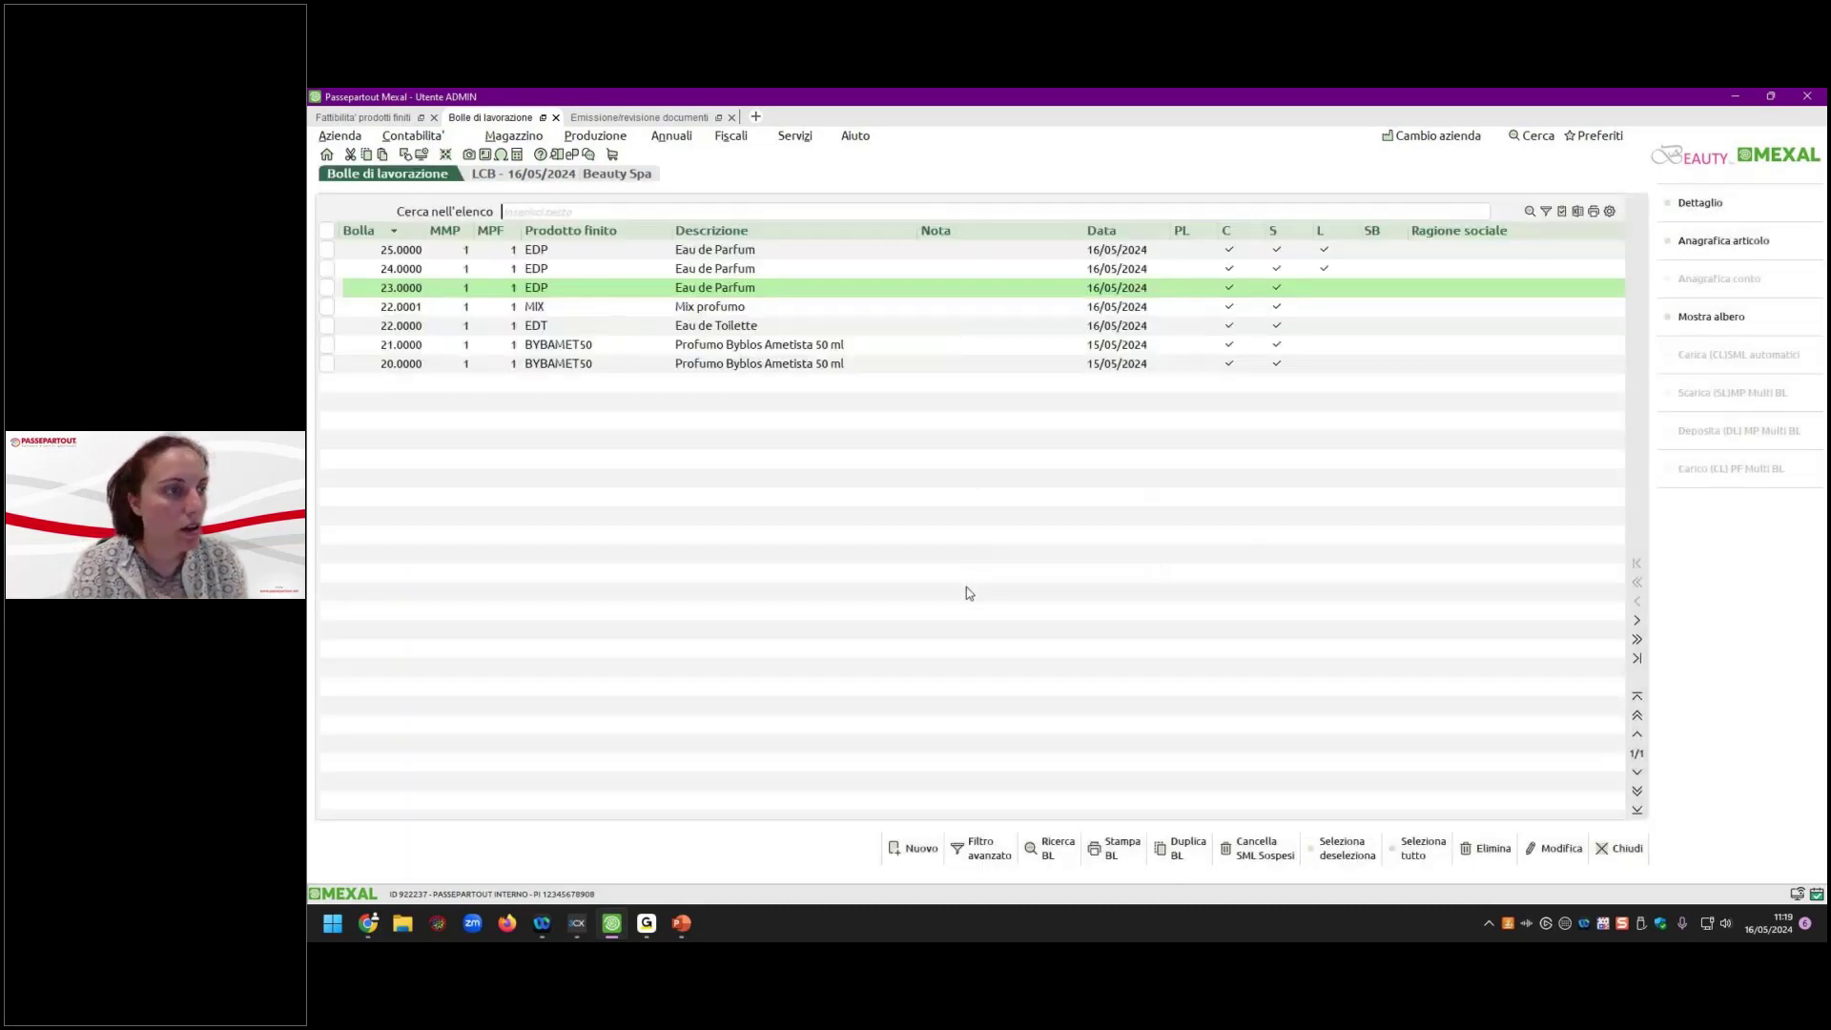
Review the material commitments of work order 23.0000, checking the lot assignment on the MIXCHLOEW100 and TAPCHLOEW rows.
key(Return)
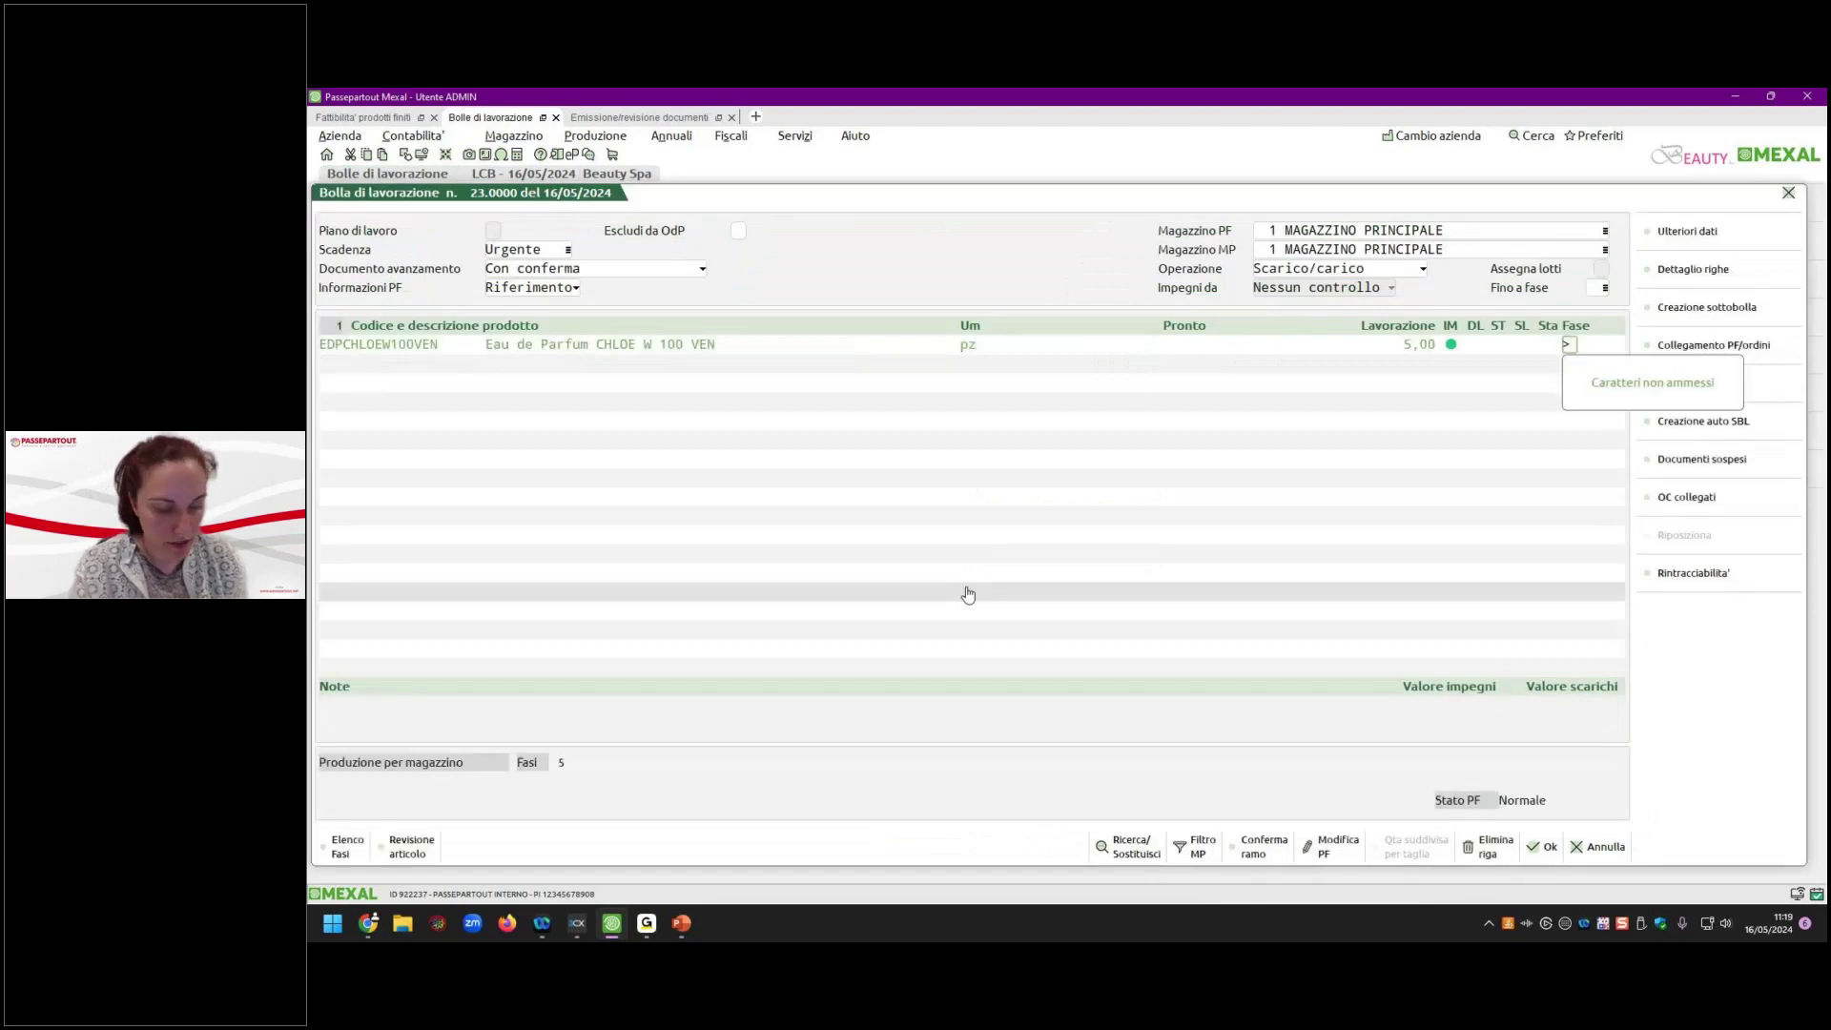
key(Return)
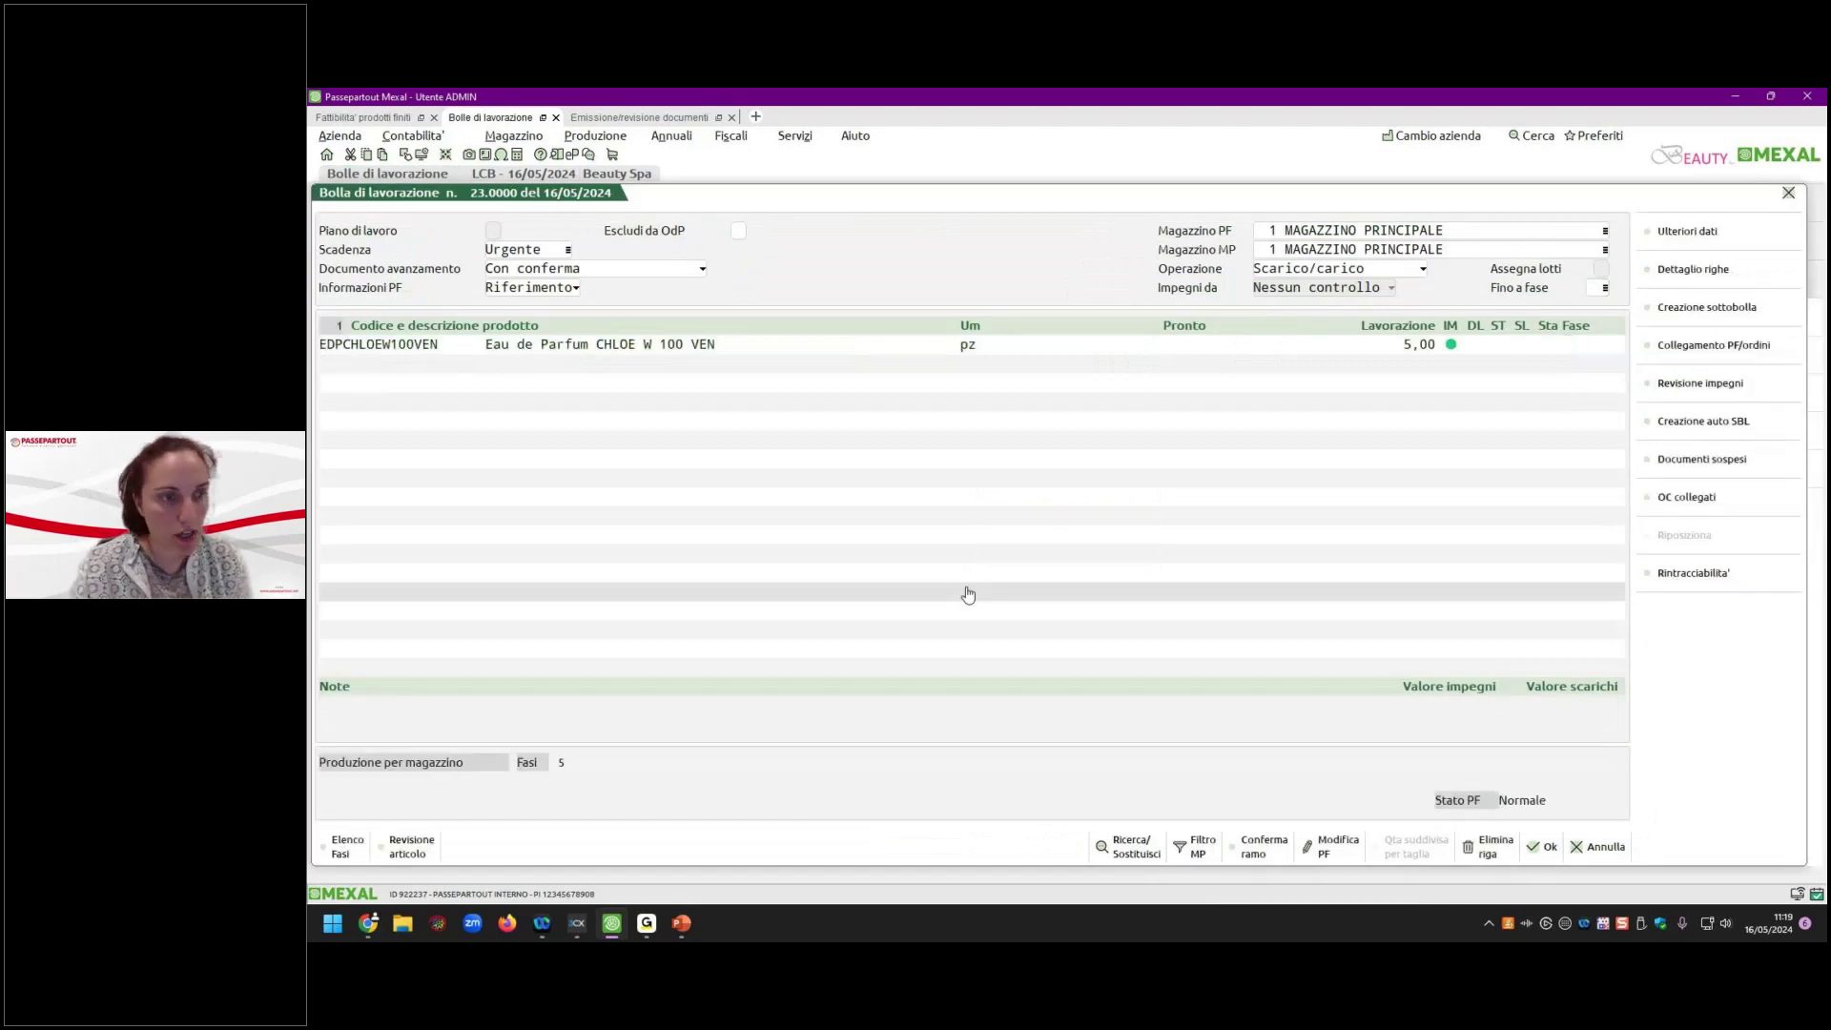
key(Down)
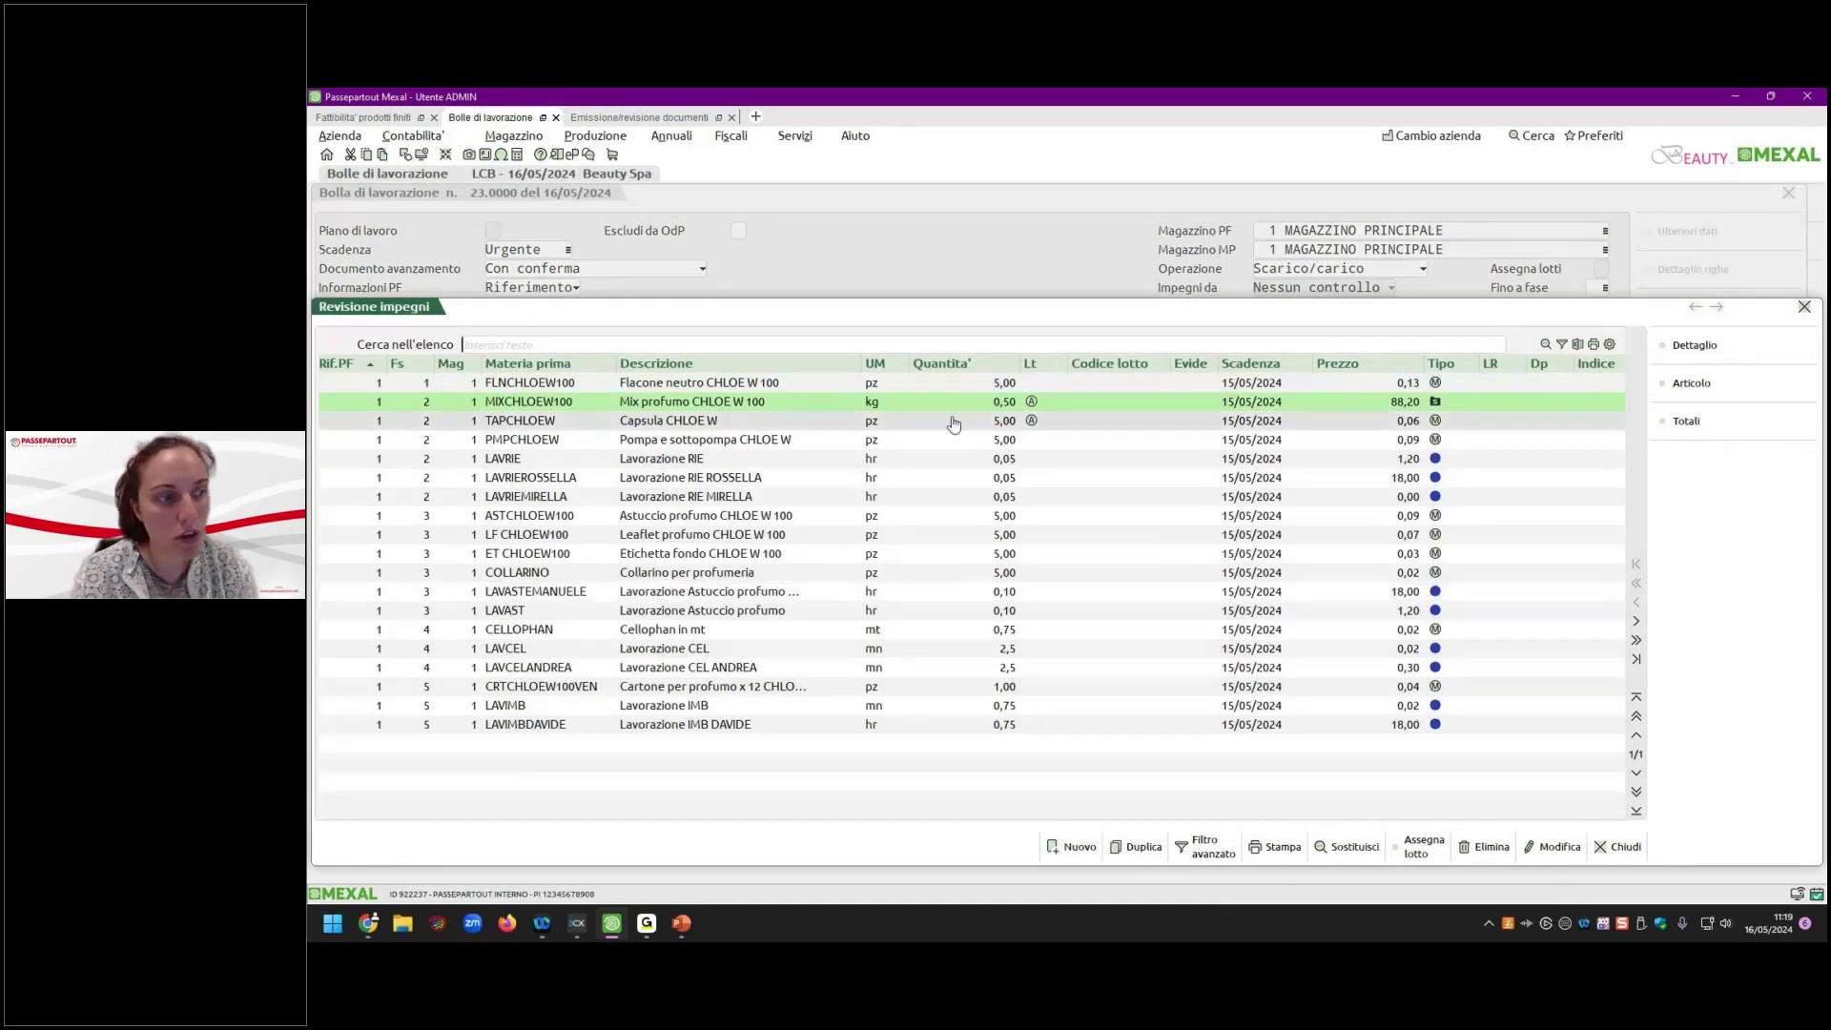
mouse_move(1032, 426)
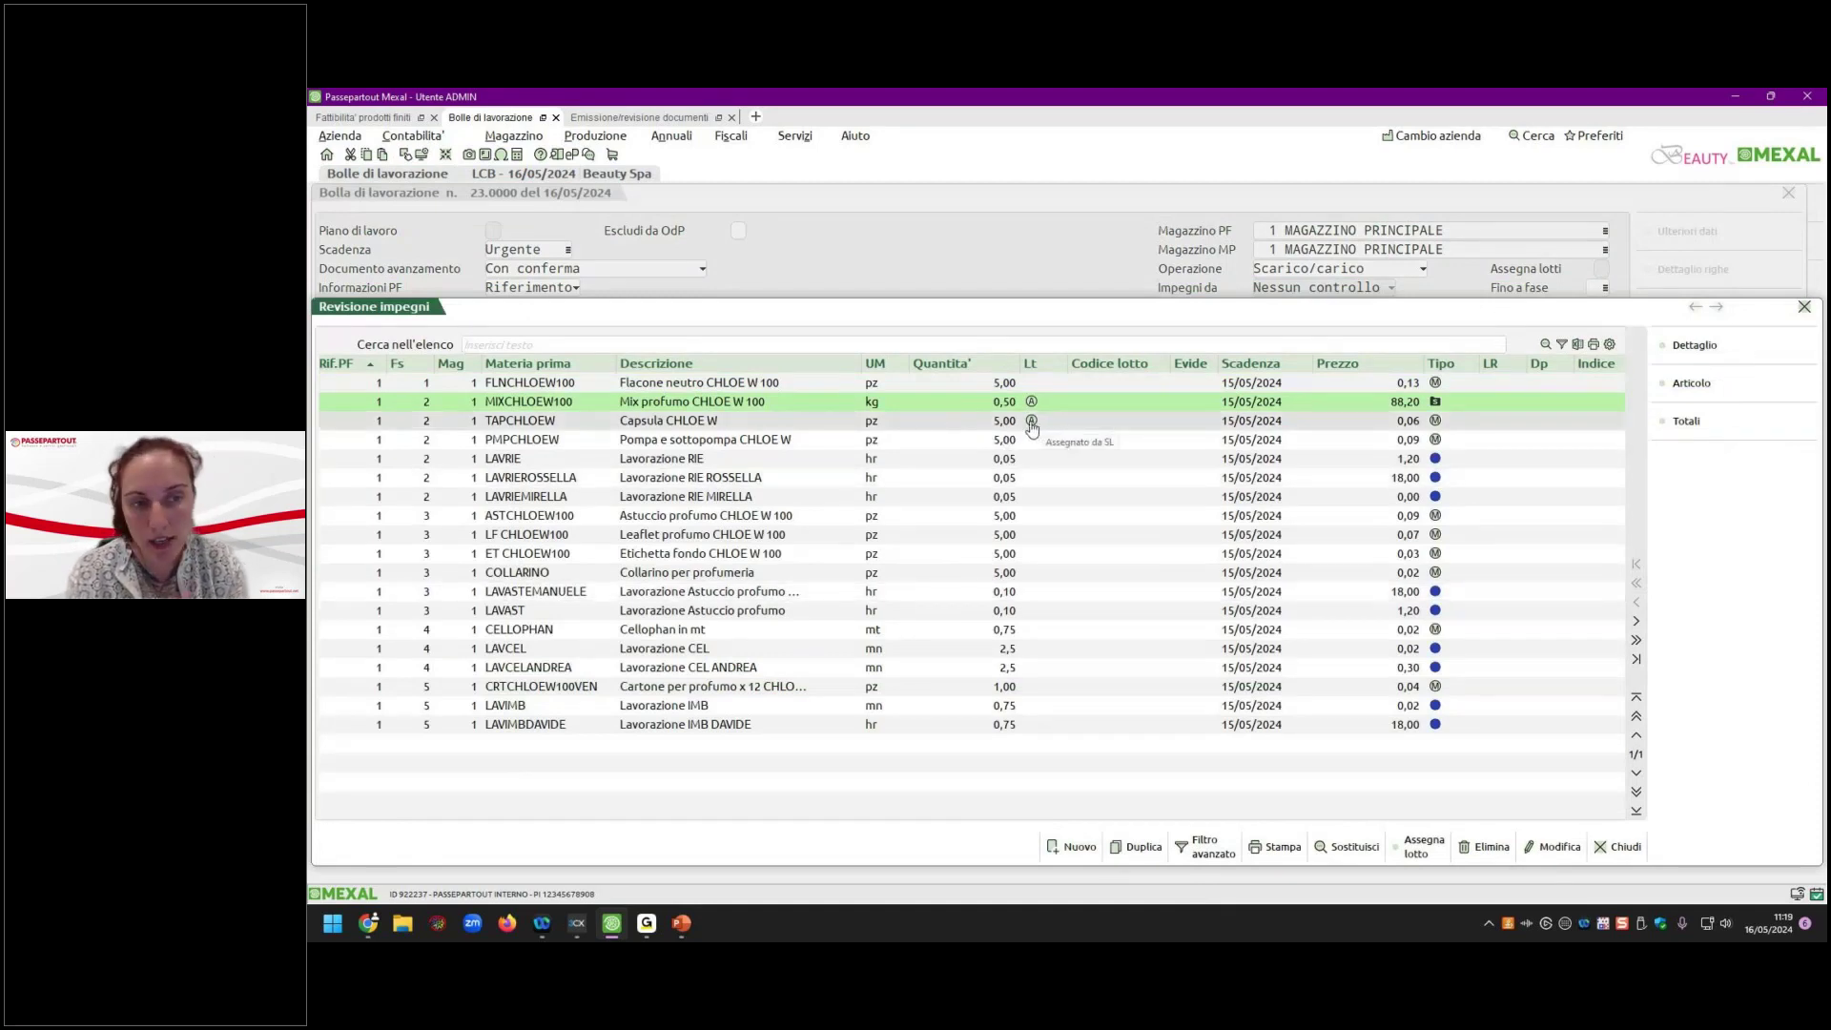
click(1621, 847)
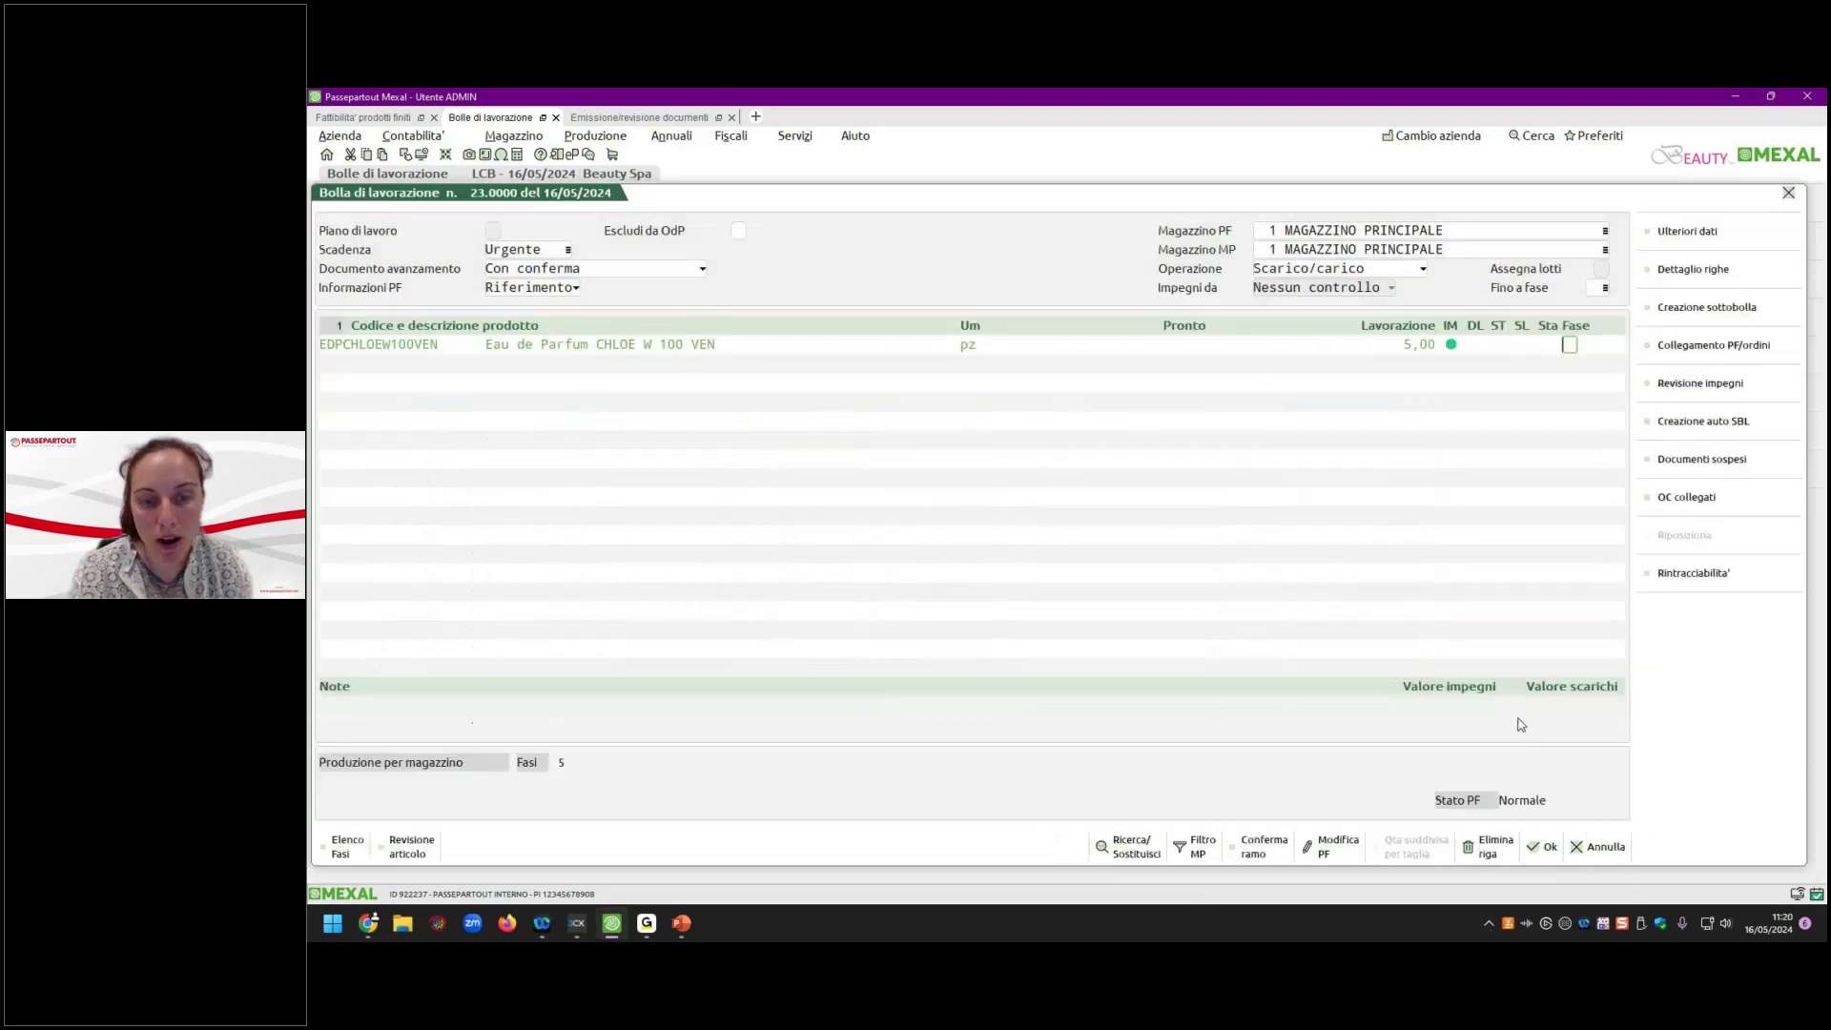
Examine the available and missing materials of the 5-piece EDPCHLOEW100VEN work-order line in the finished-product feasibility results.
click(351, 122)
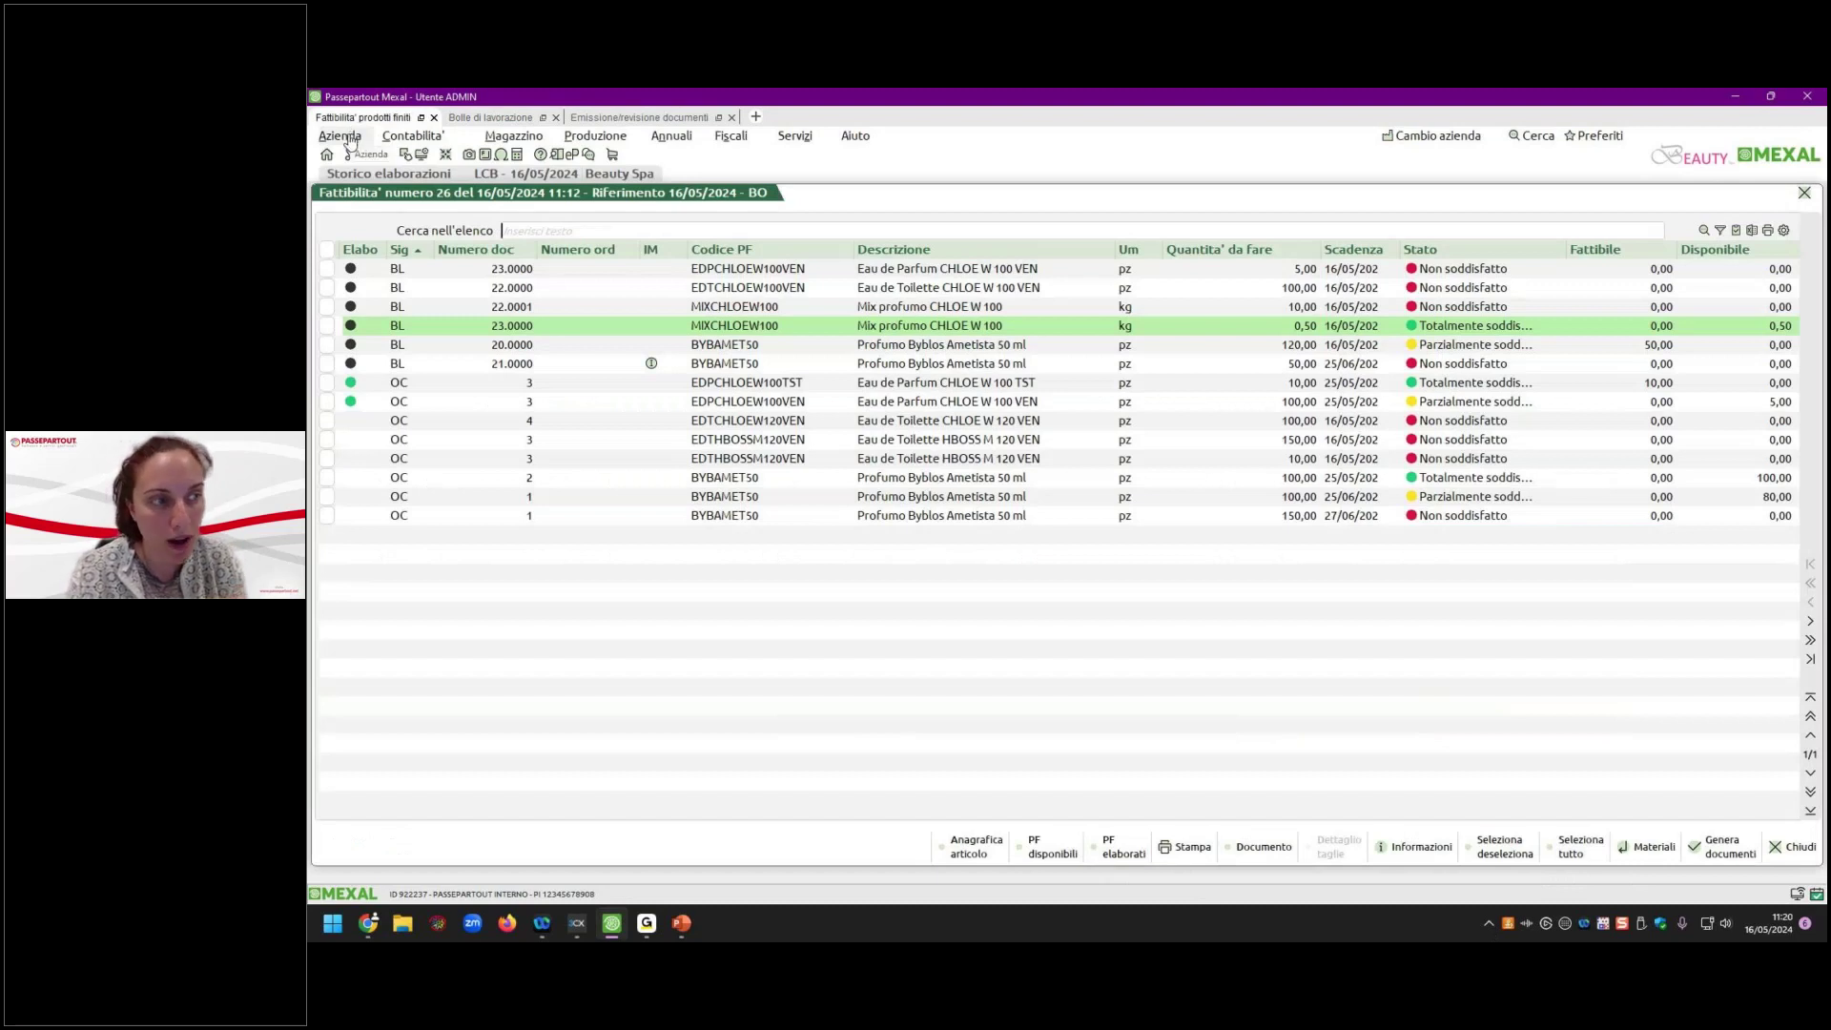
key(Up)
key(Up)
key(Up)
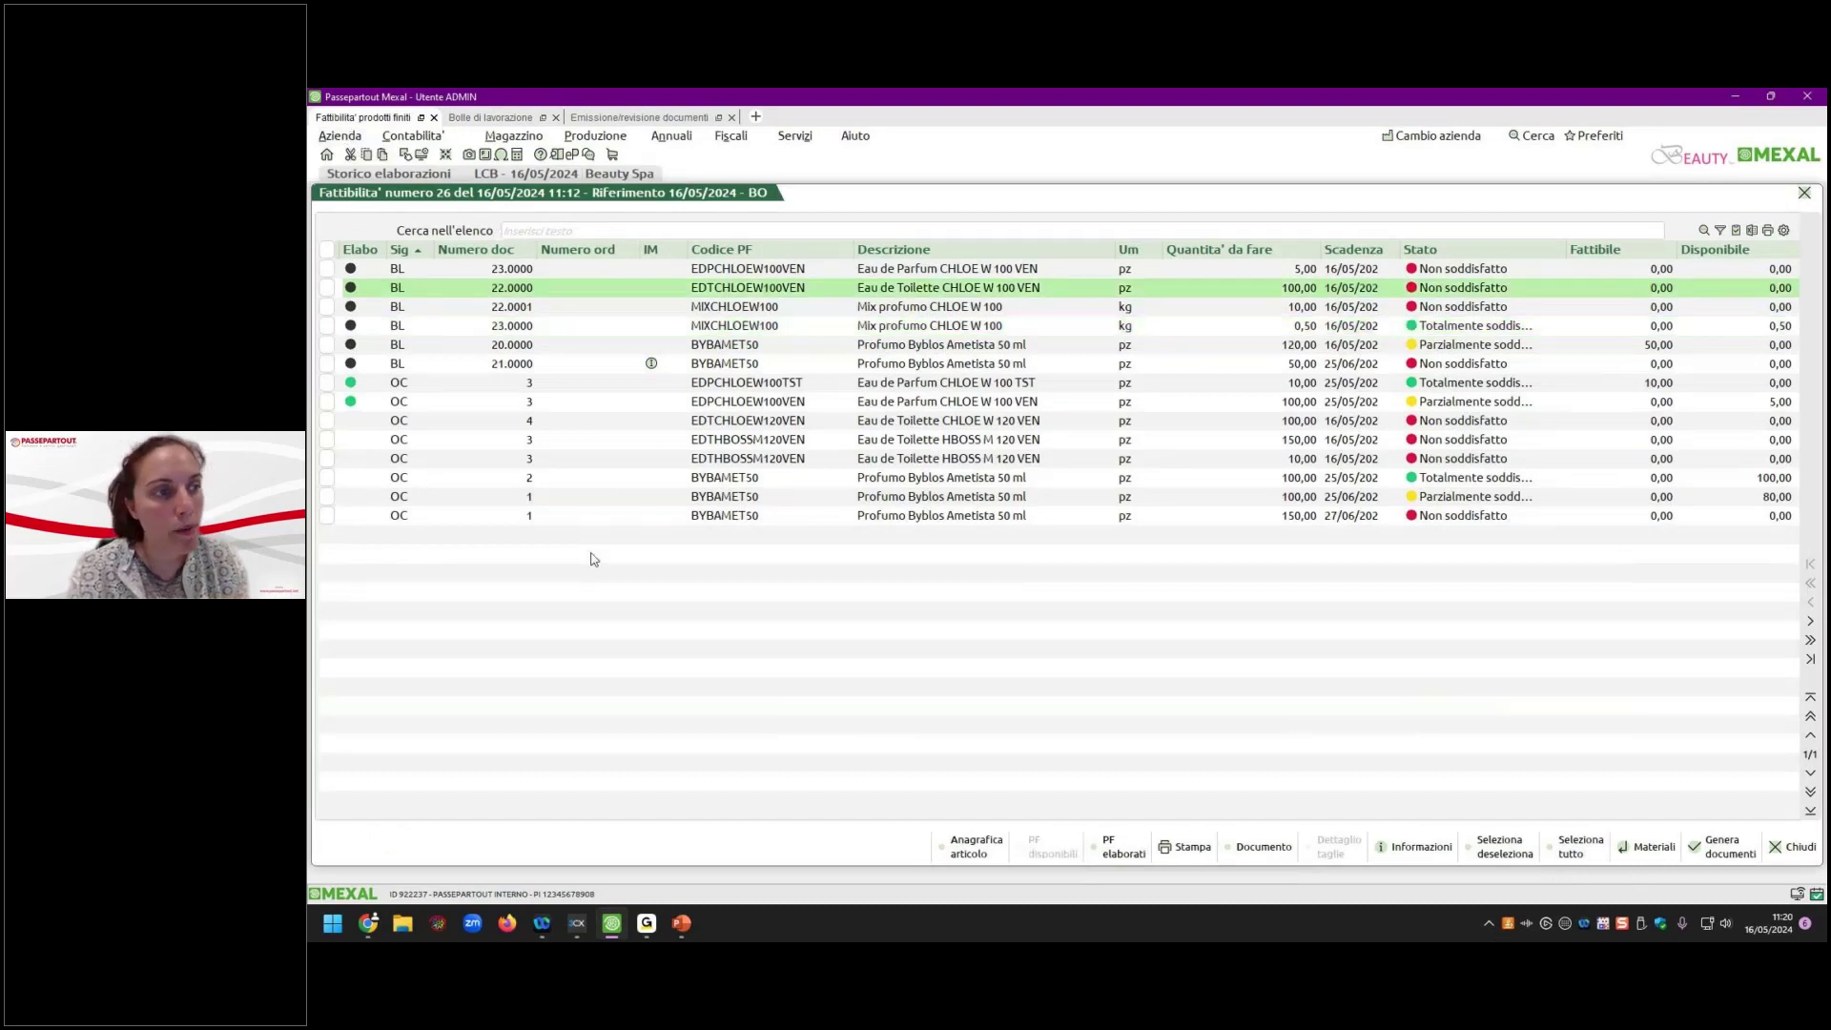
double_click(744, 270)
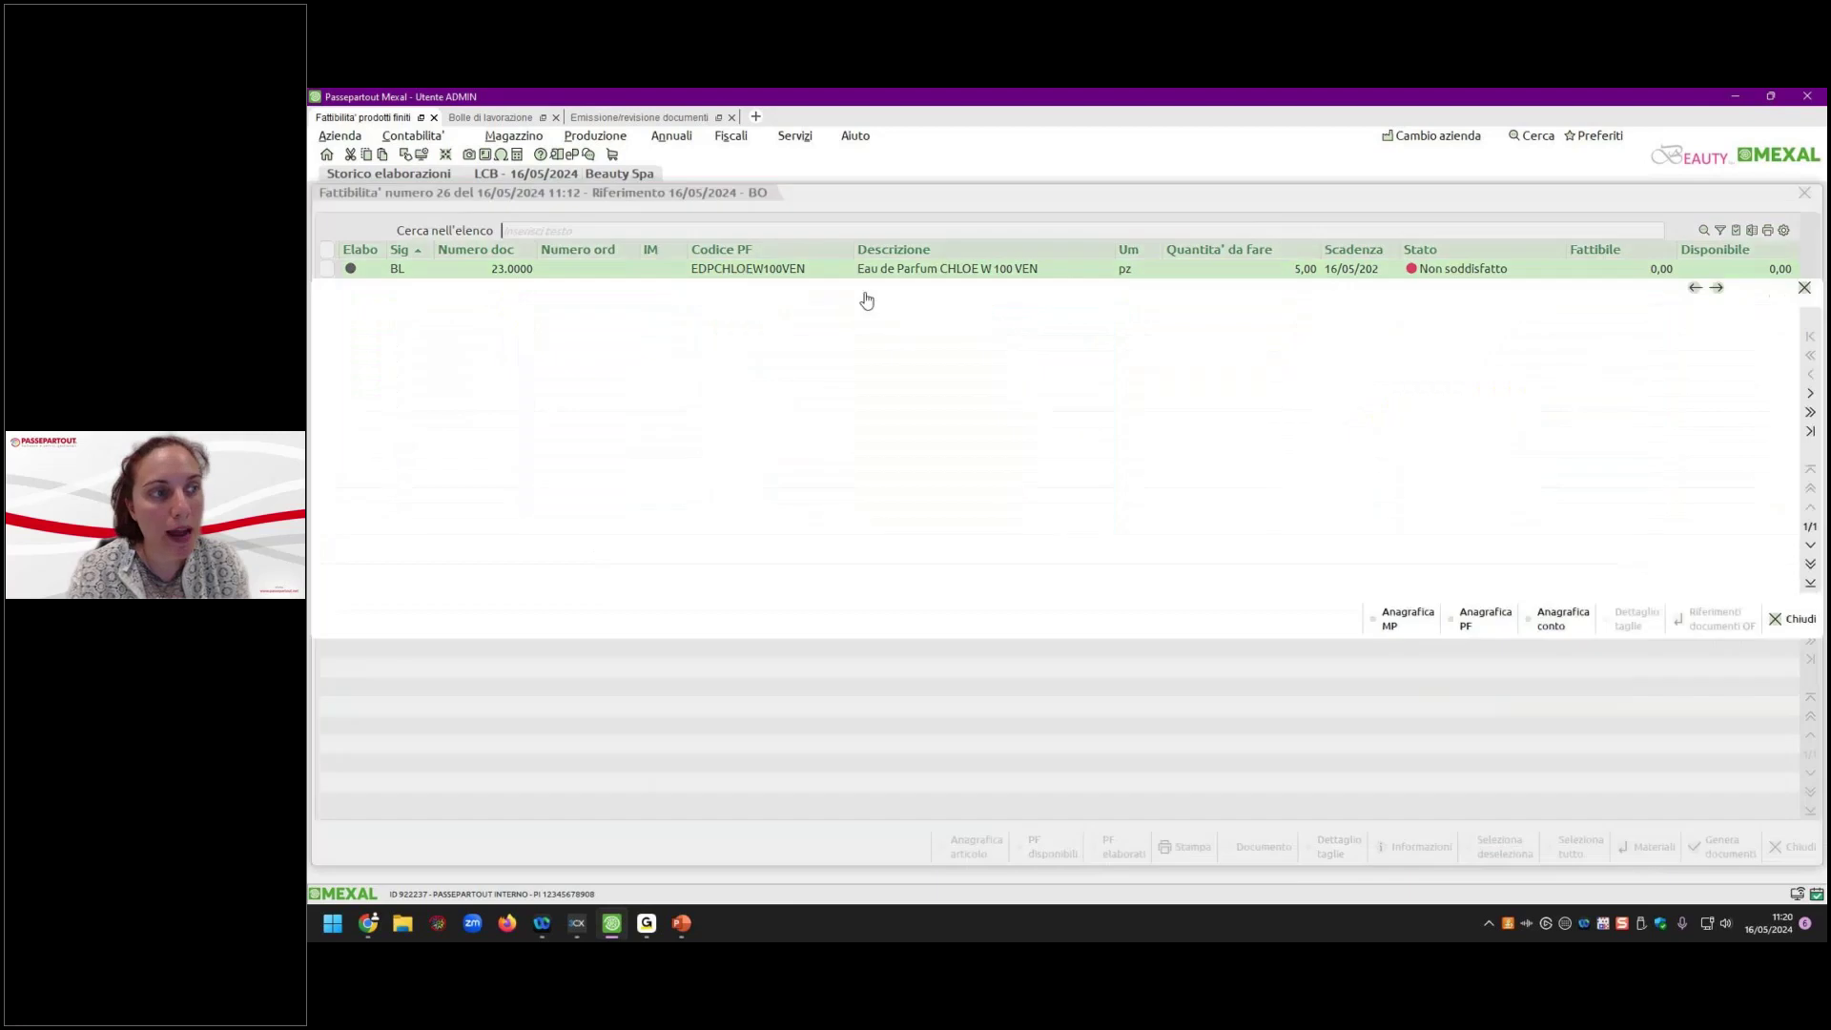
key(Down)
key(Down)
key(Down)
key(Down)
key(Down)
key(Down)
key(Down)
key(Down)
key(Down)
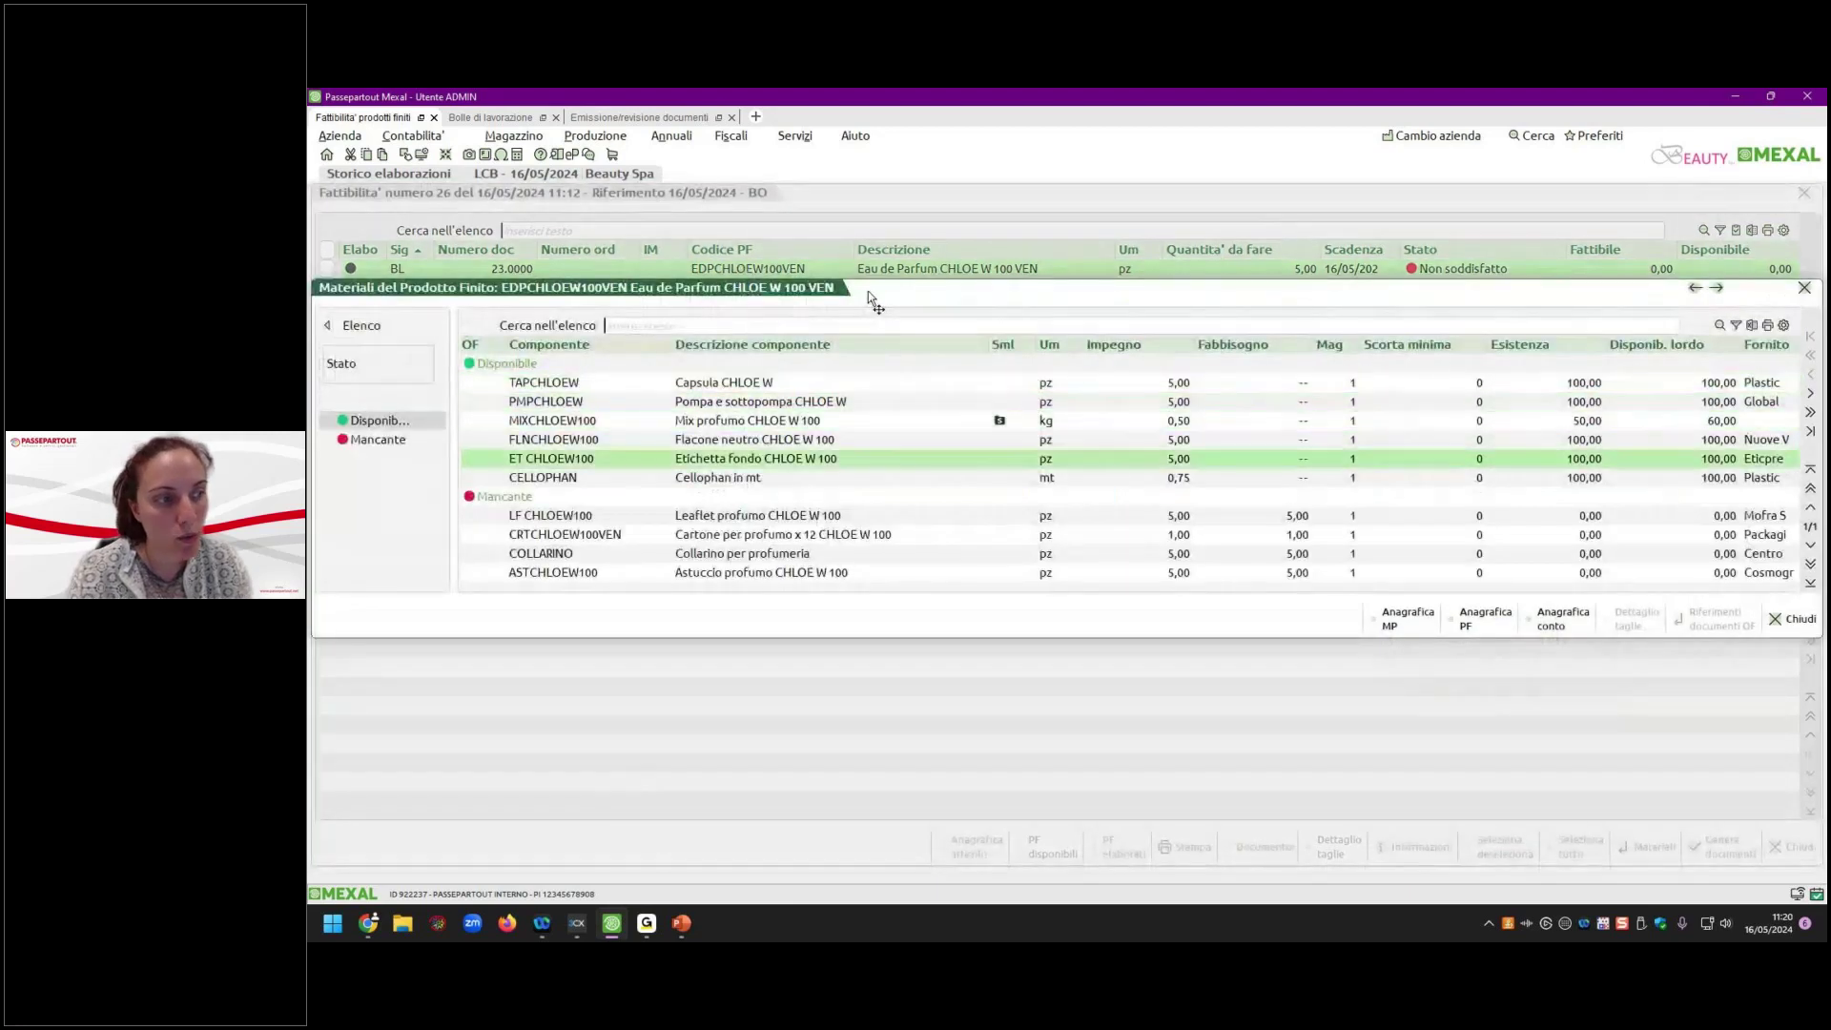
key(Up)
key(Up)
key(Up)
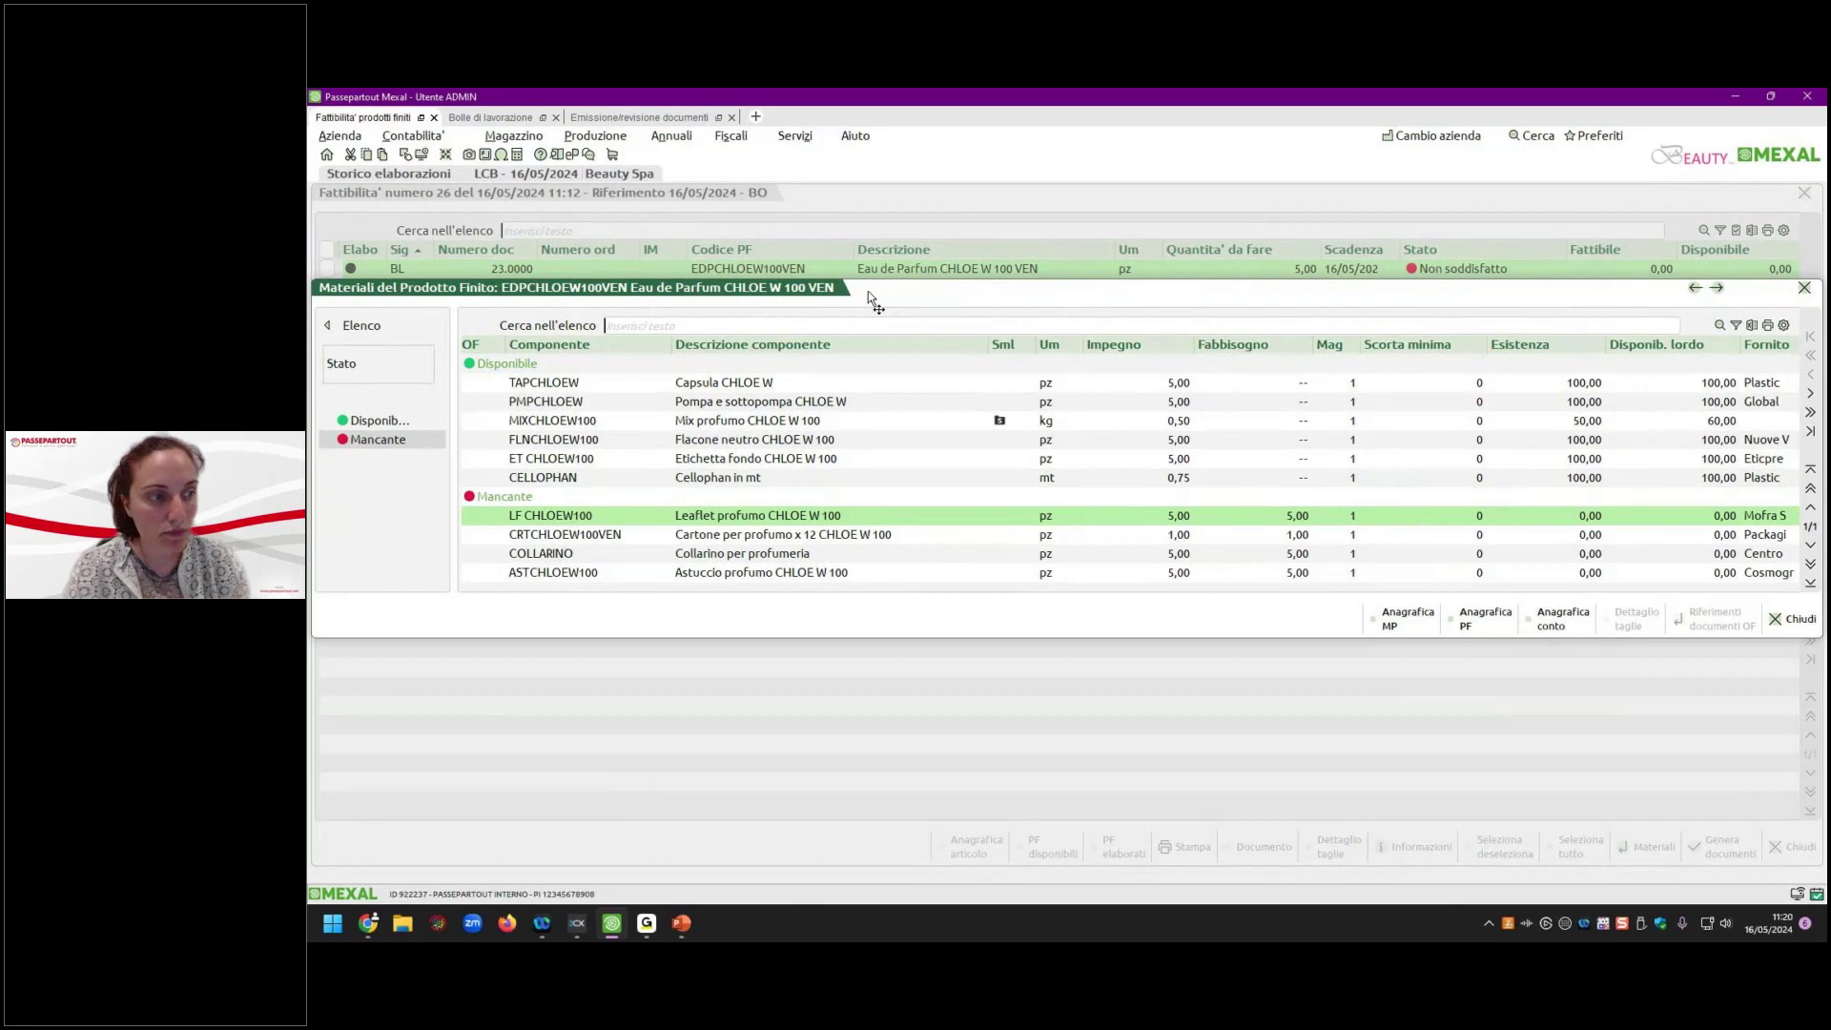
Close the materials list and look at the 120-piece BYBAMET50 work-order line in the feasibility results.
key(Escape)
key(Down)
key(Down)
key(Down)
key(Down)
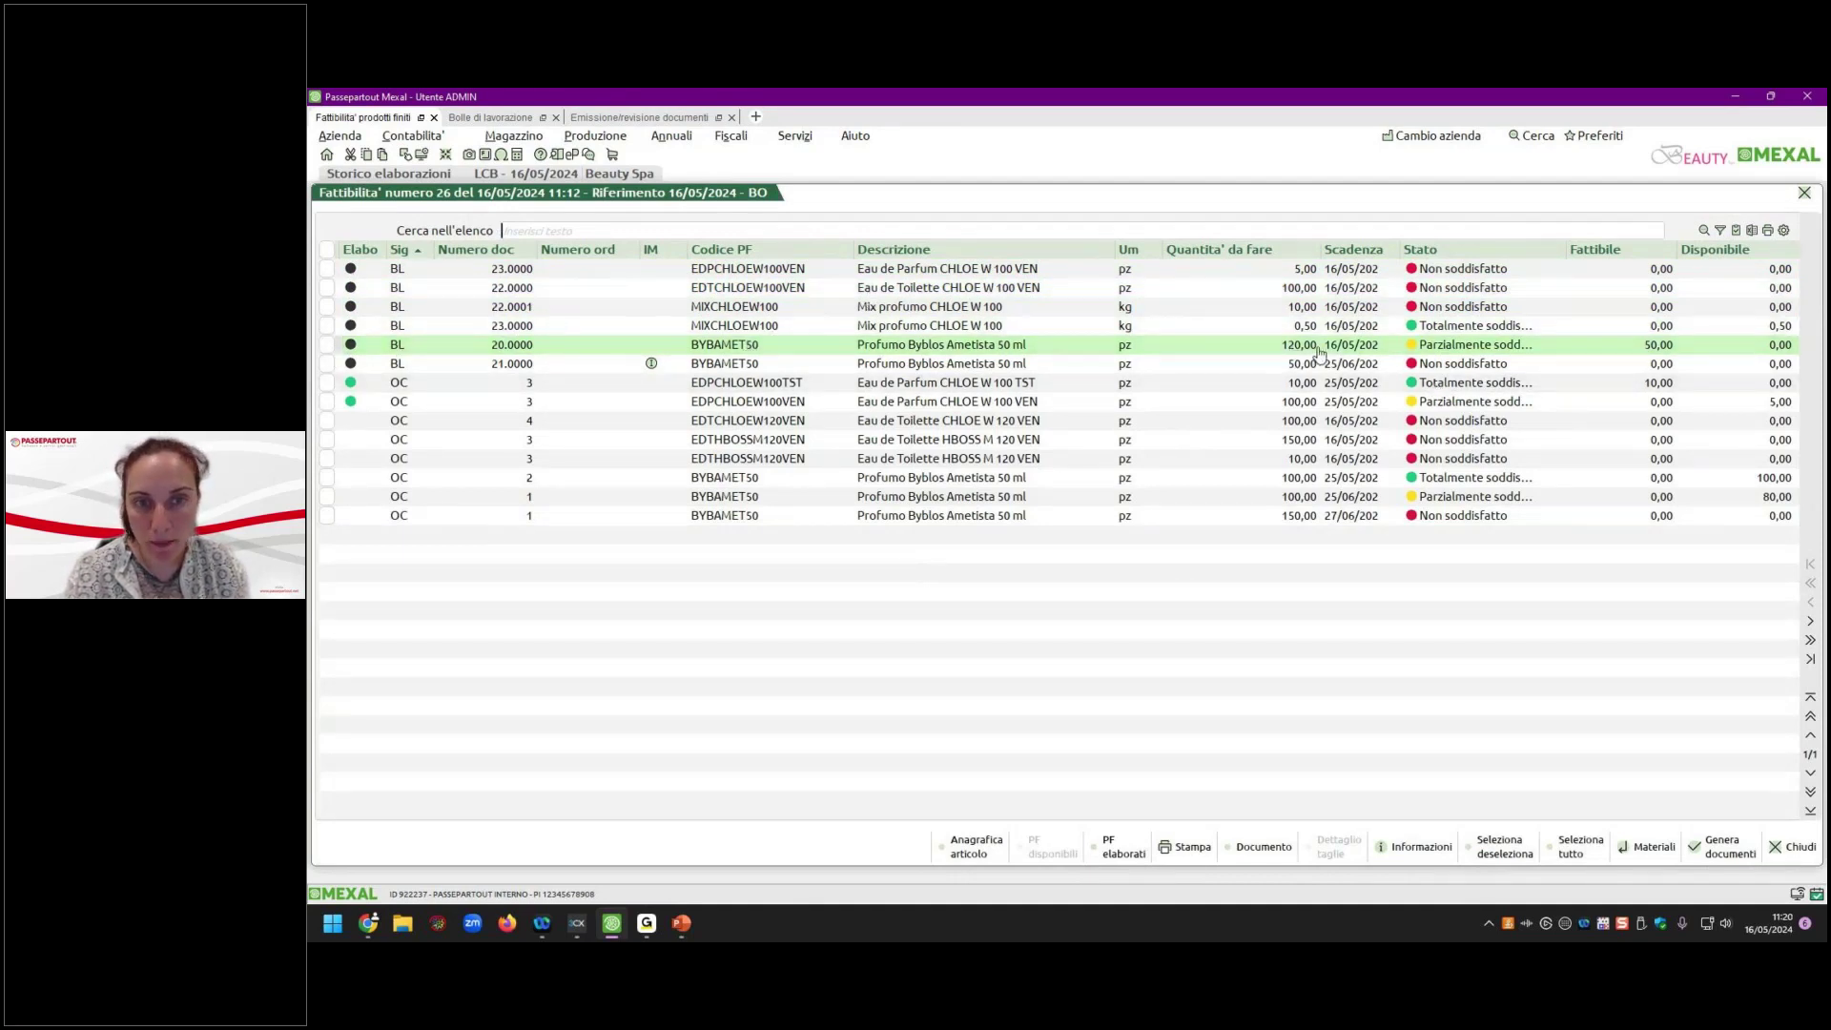
double_click(1660, 350)
key(Escape)
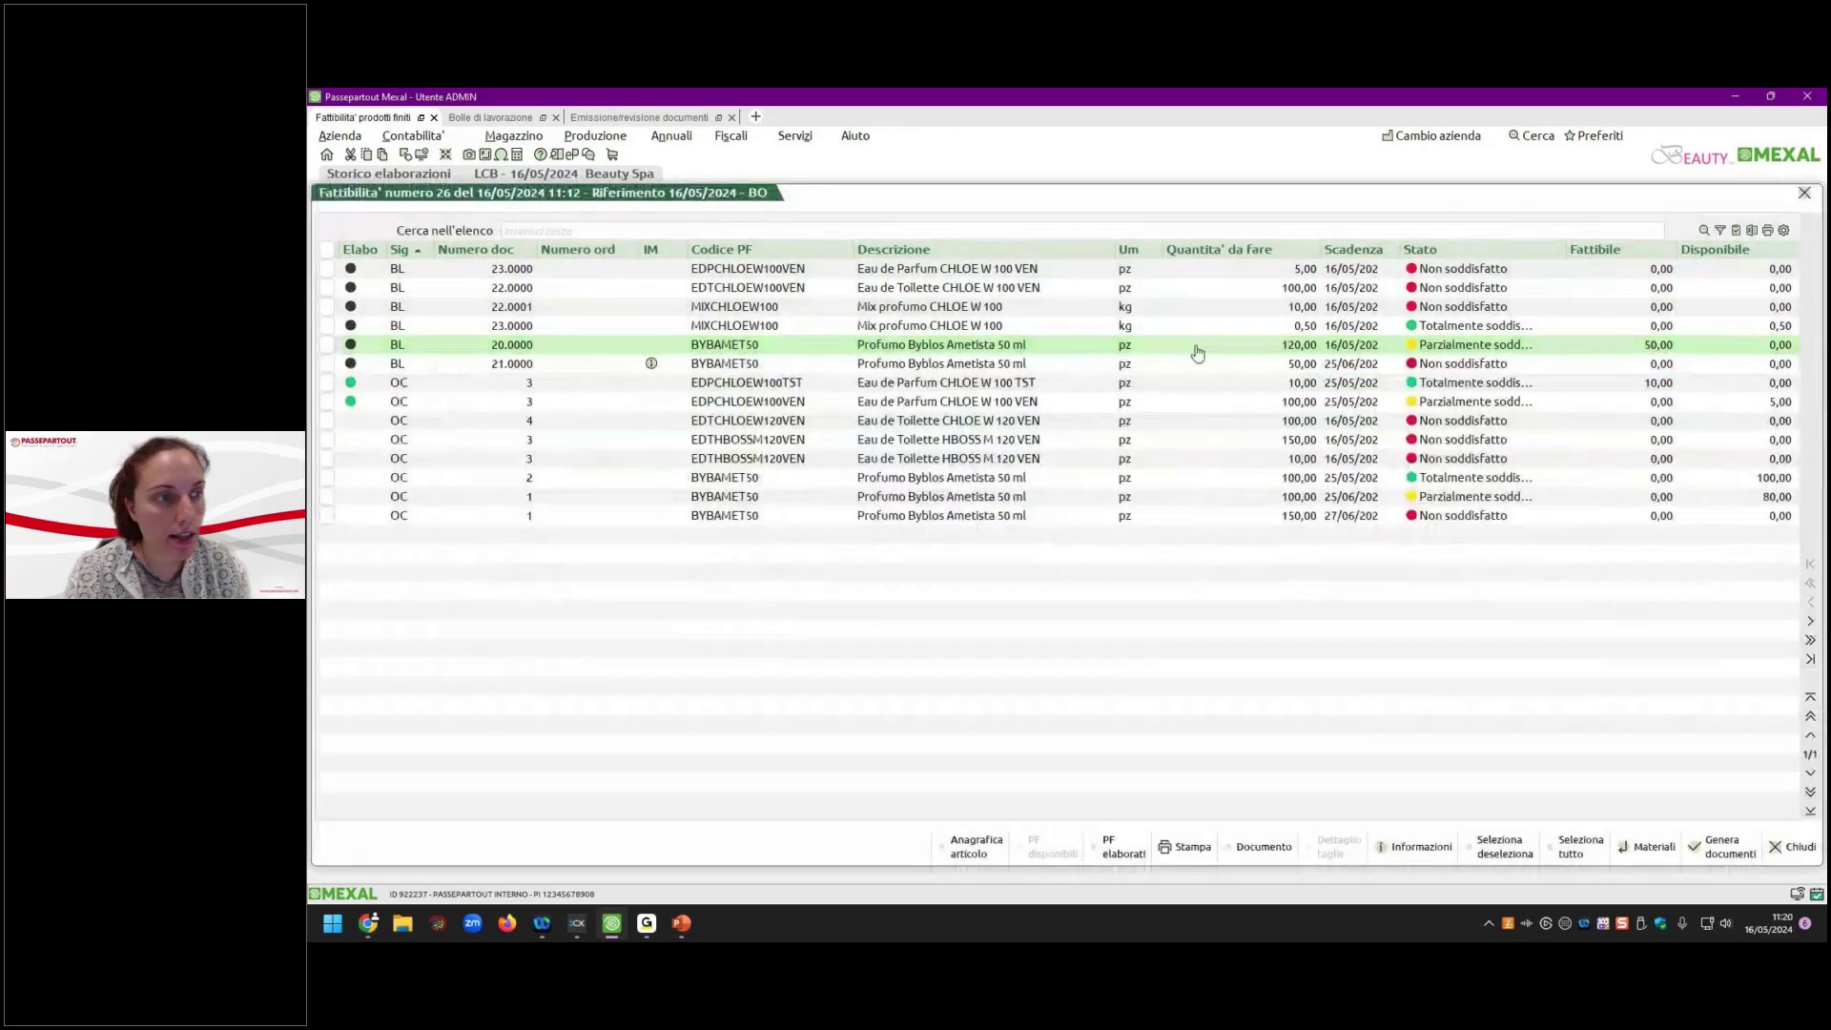
Return to the work orders, leave work order 23.0000 and open the Eau de Toilette work order 22.0000.
click(505, 116)
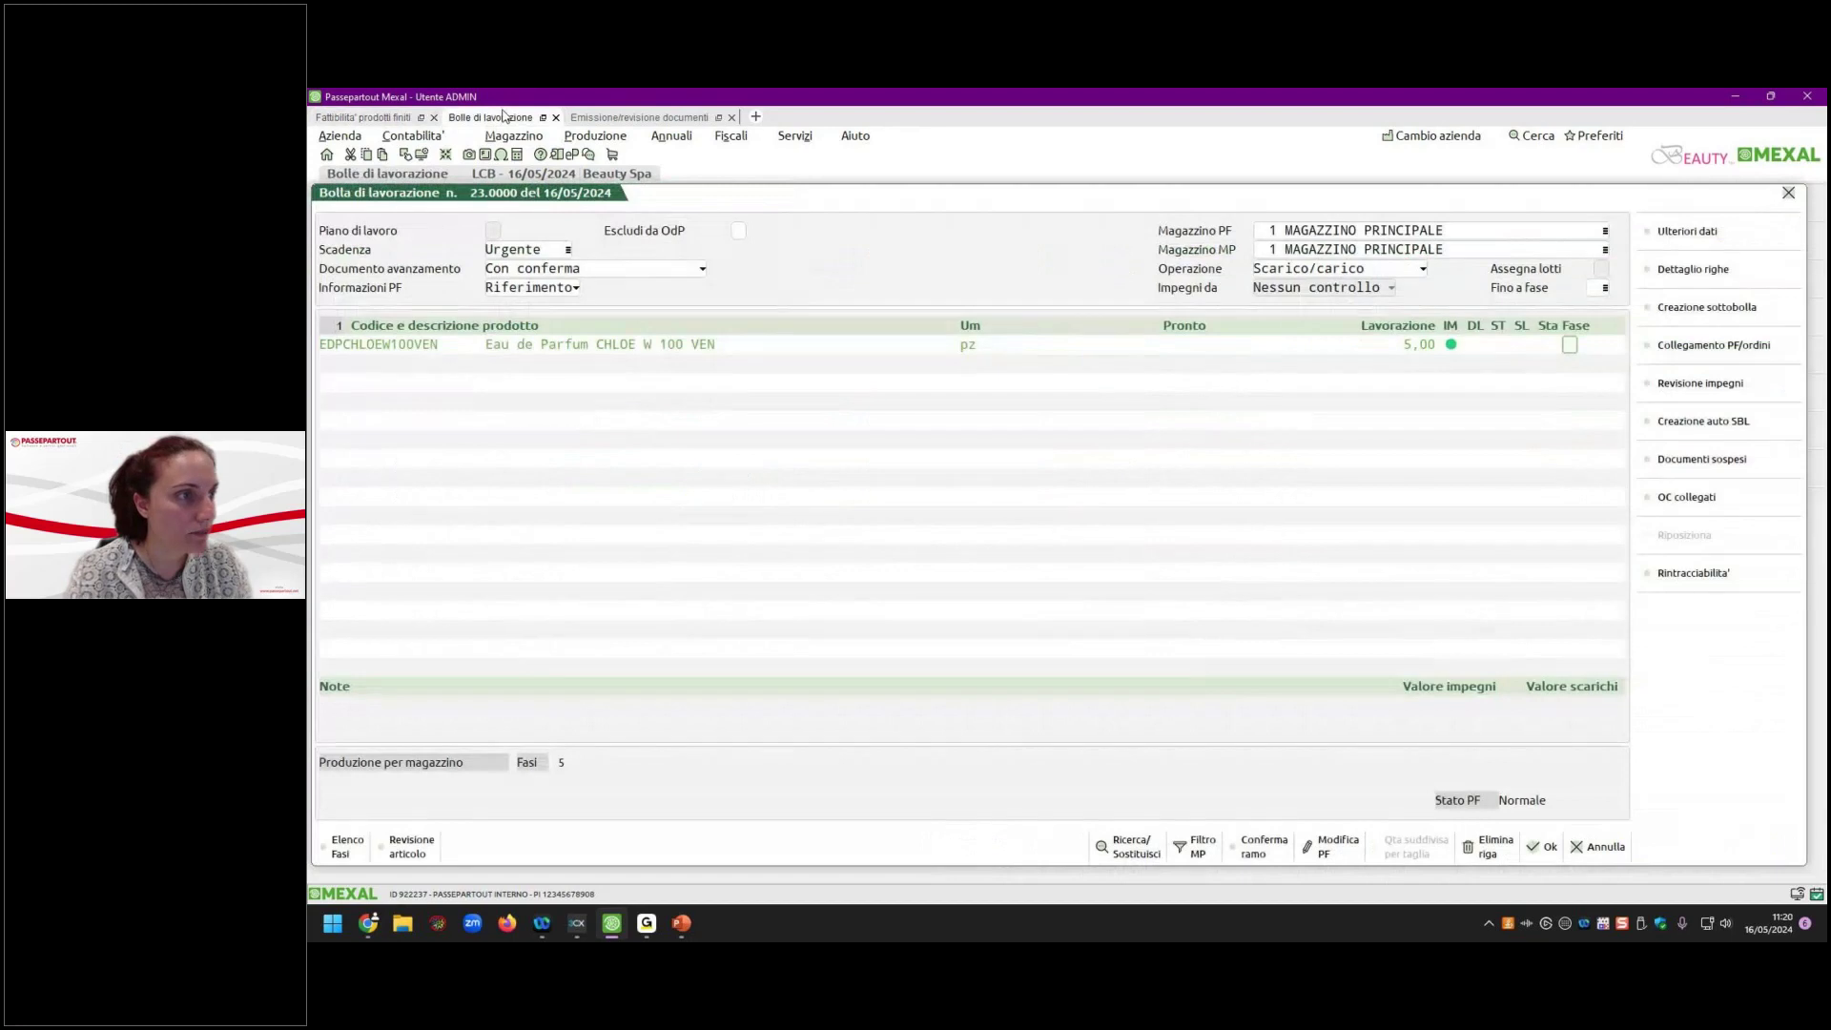
key(Escape)
key(Return)
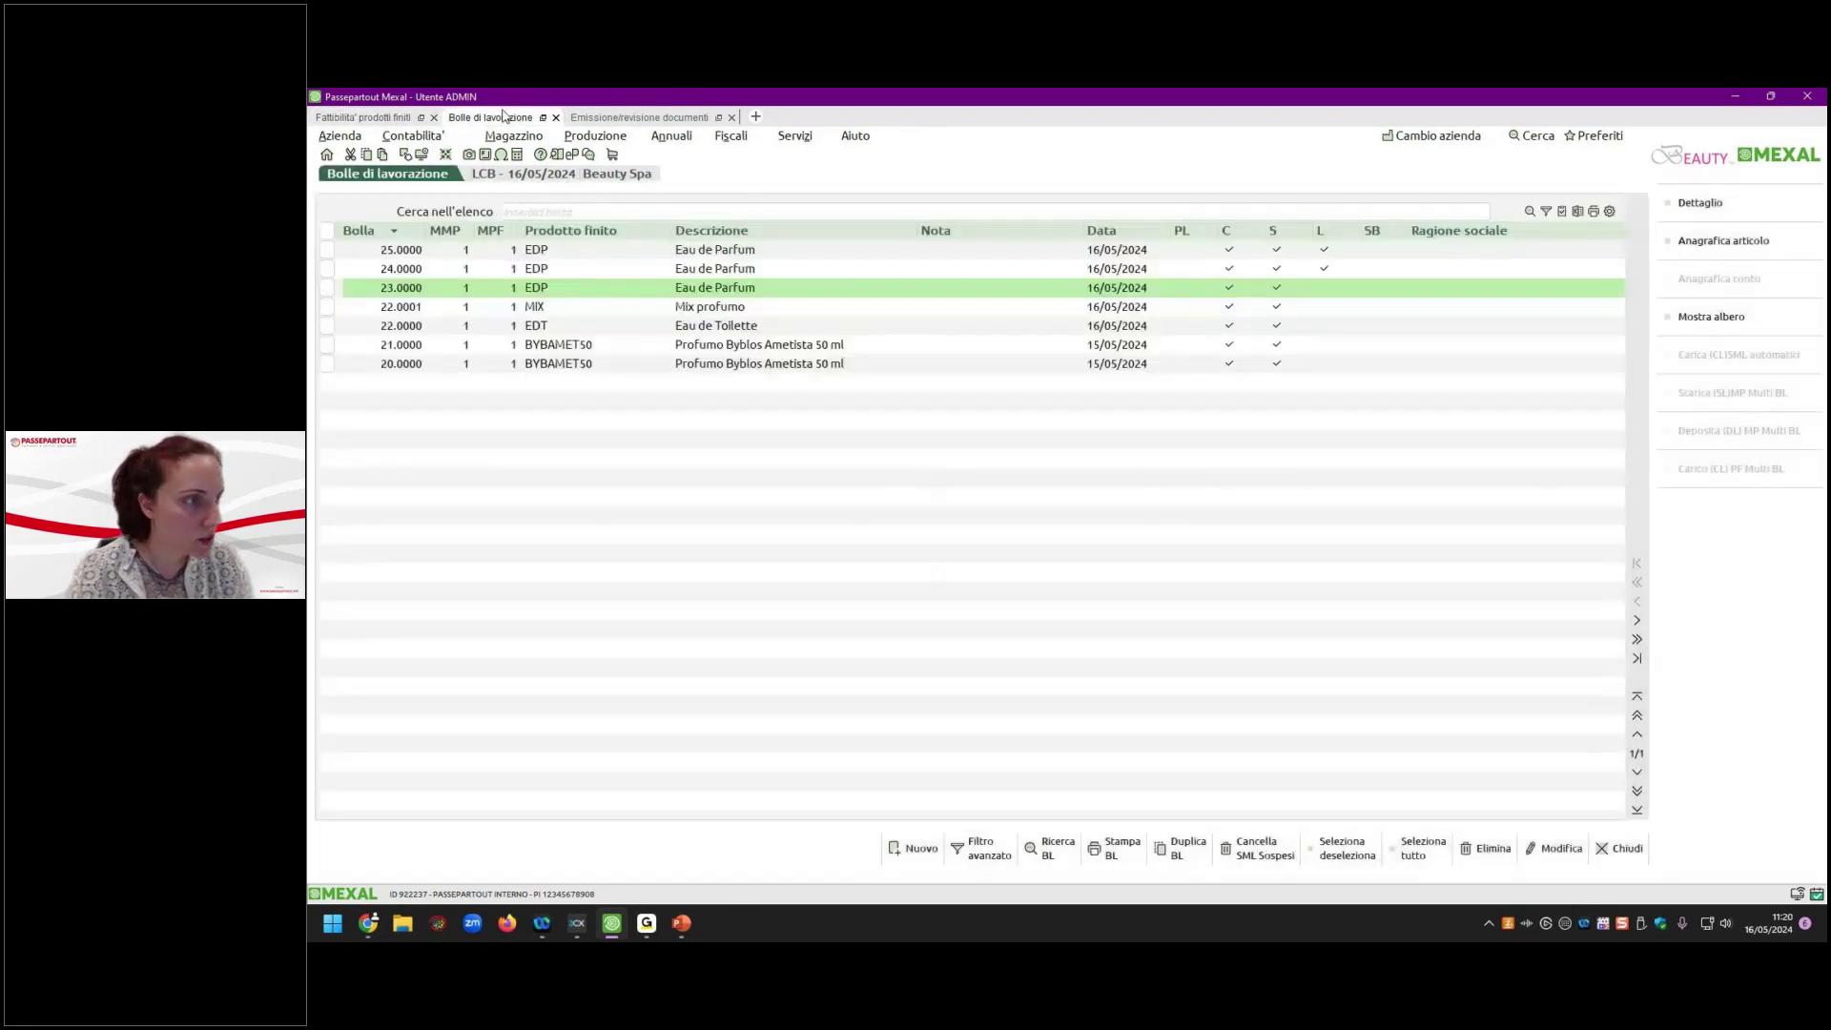
key(Down)
key(Down)
key(Return)
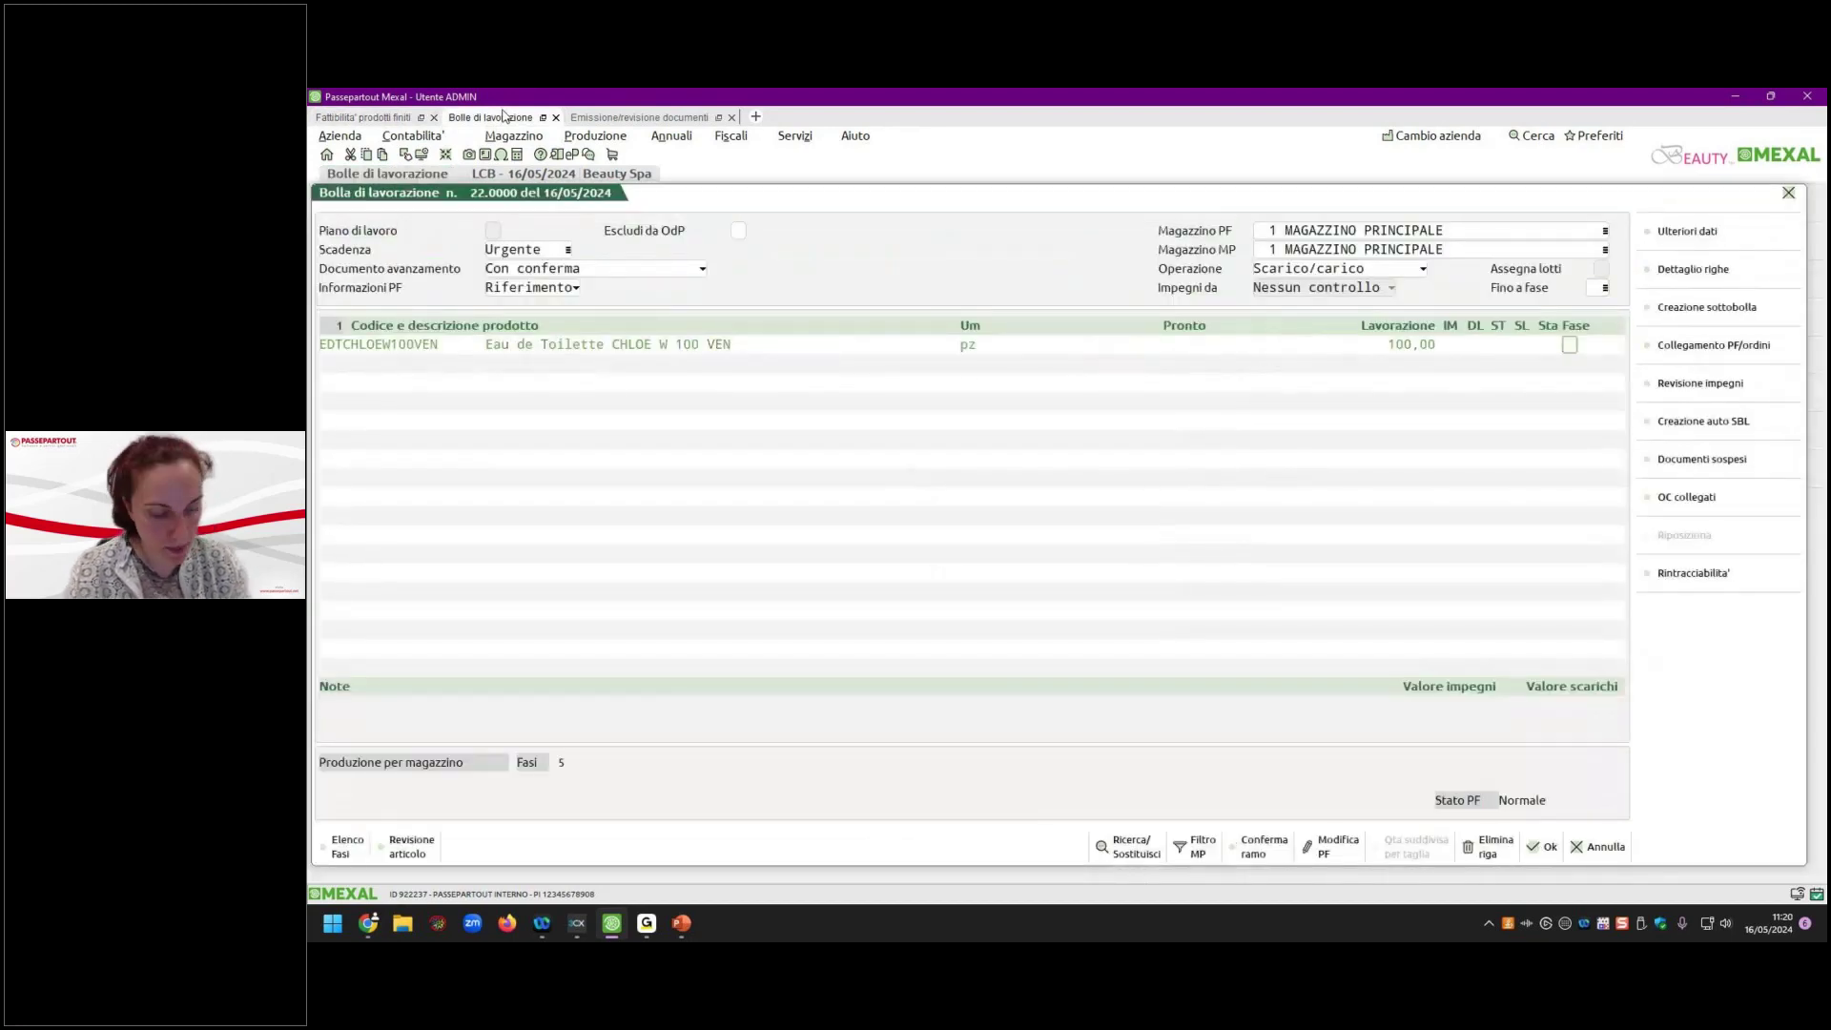
Split the EDTCHLOEW100VEN line of work order 22.0000 at a quantity of 50 and save the work order.
key(Return)
click(1316, 850)
text(50)
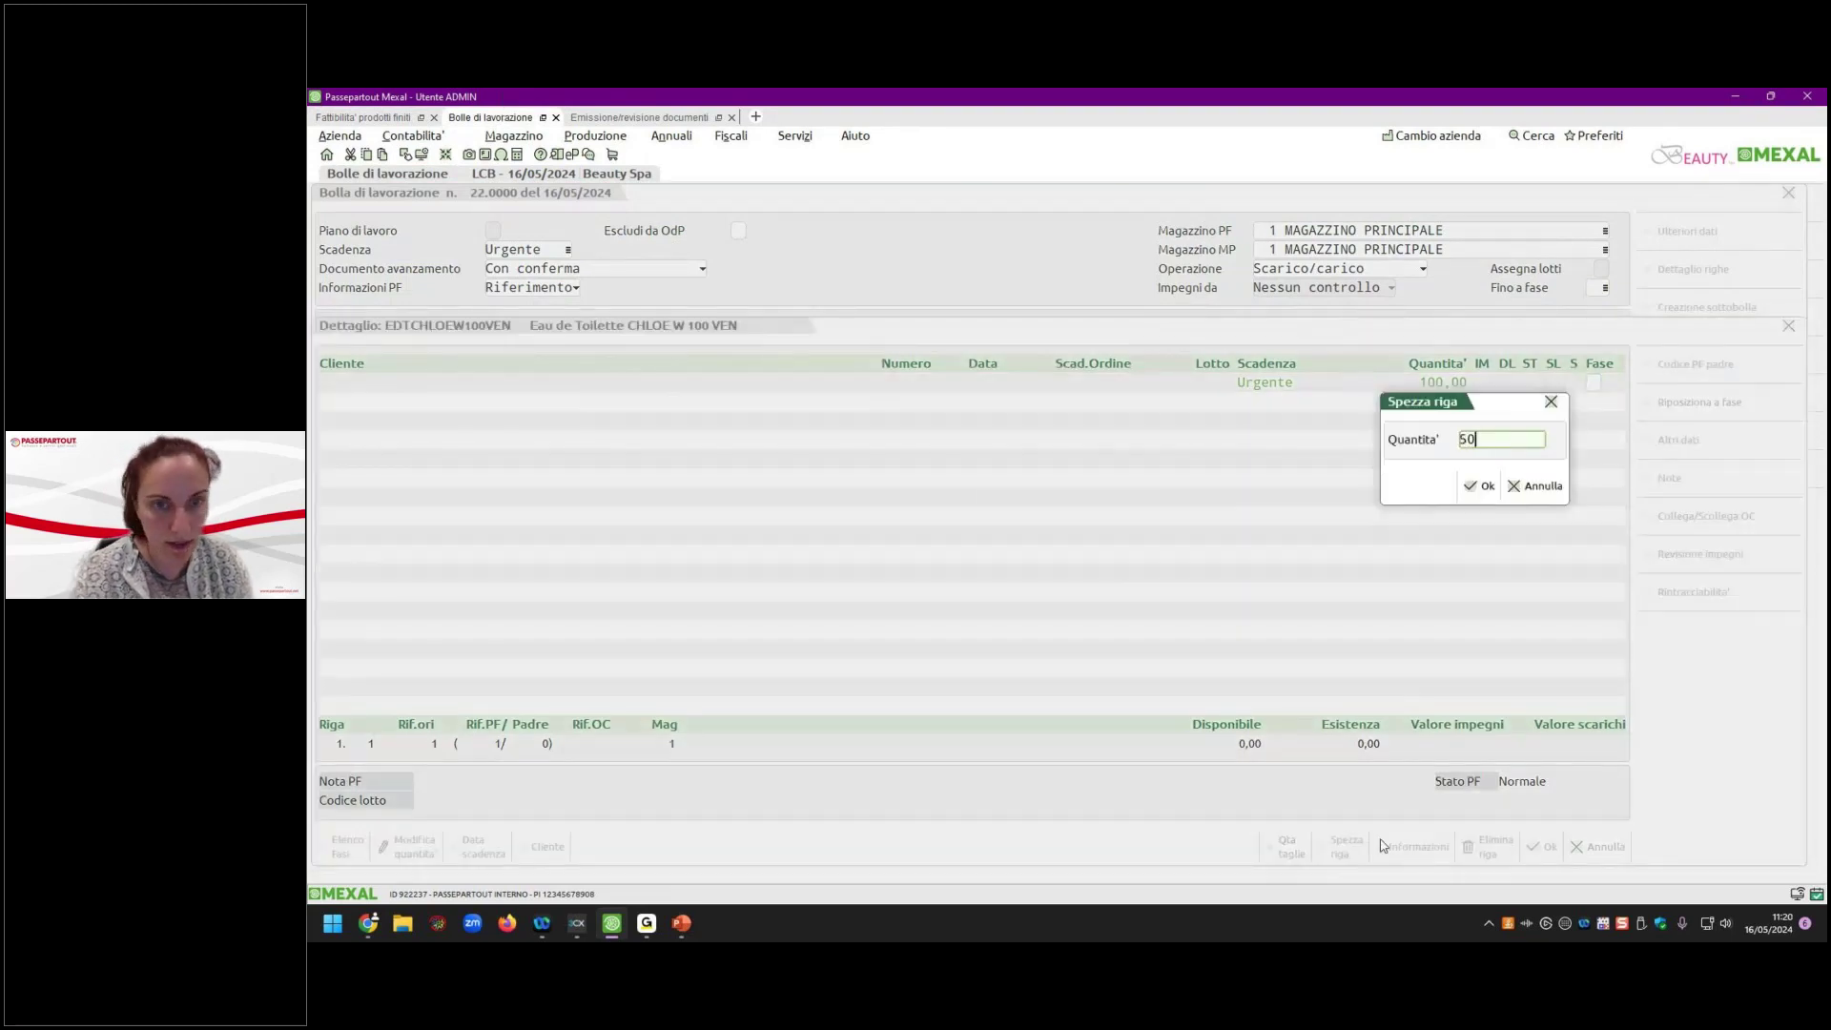
key(Return)
key(F10)
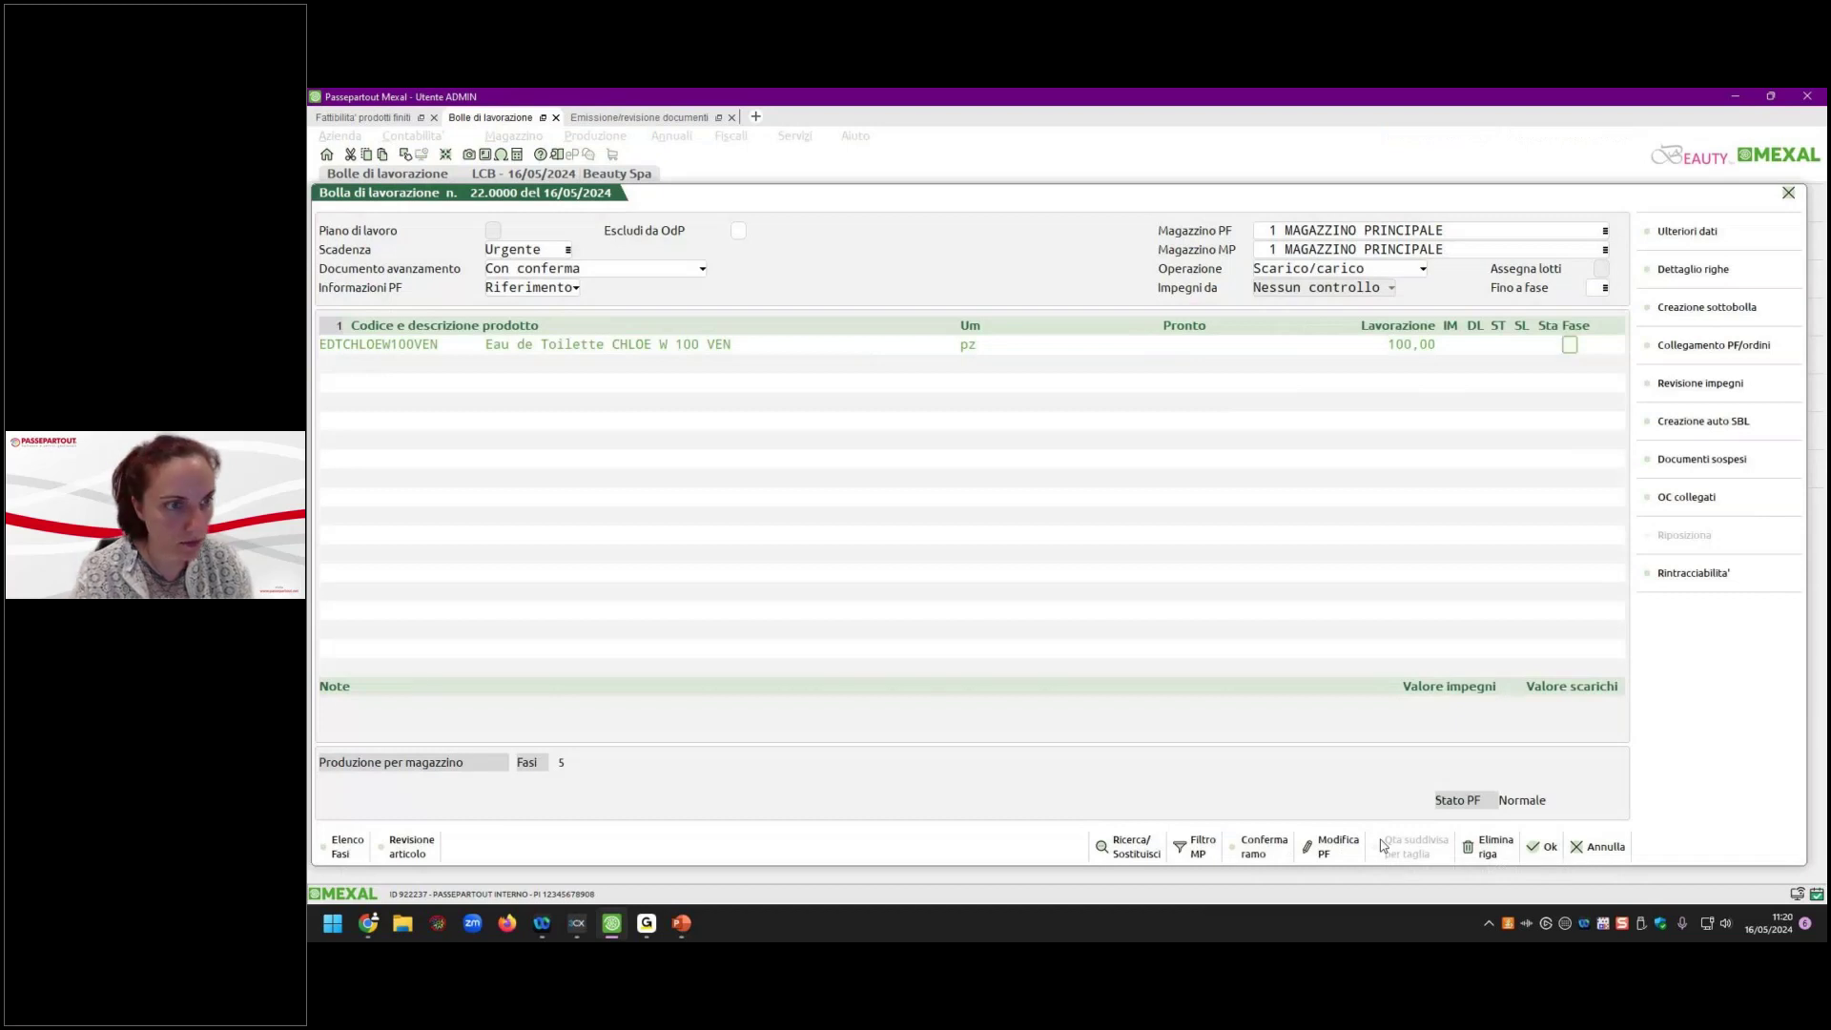
key(F10)
key(Return)
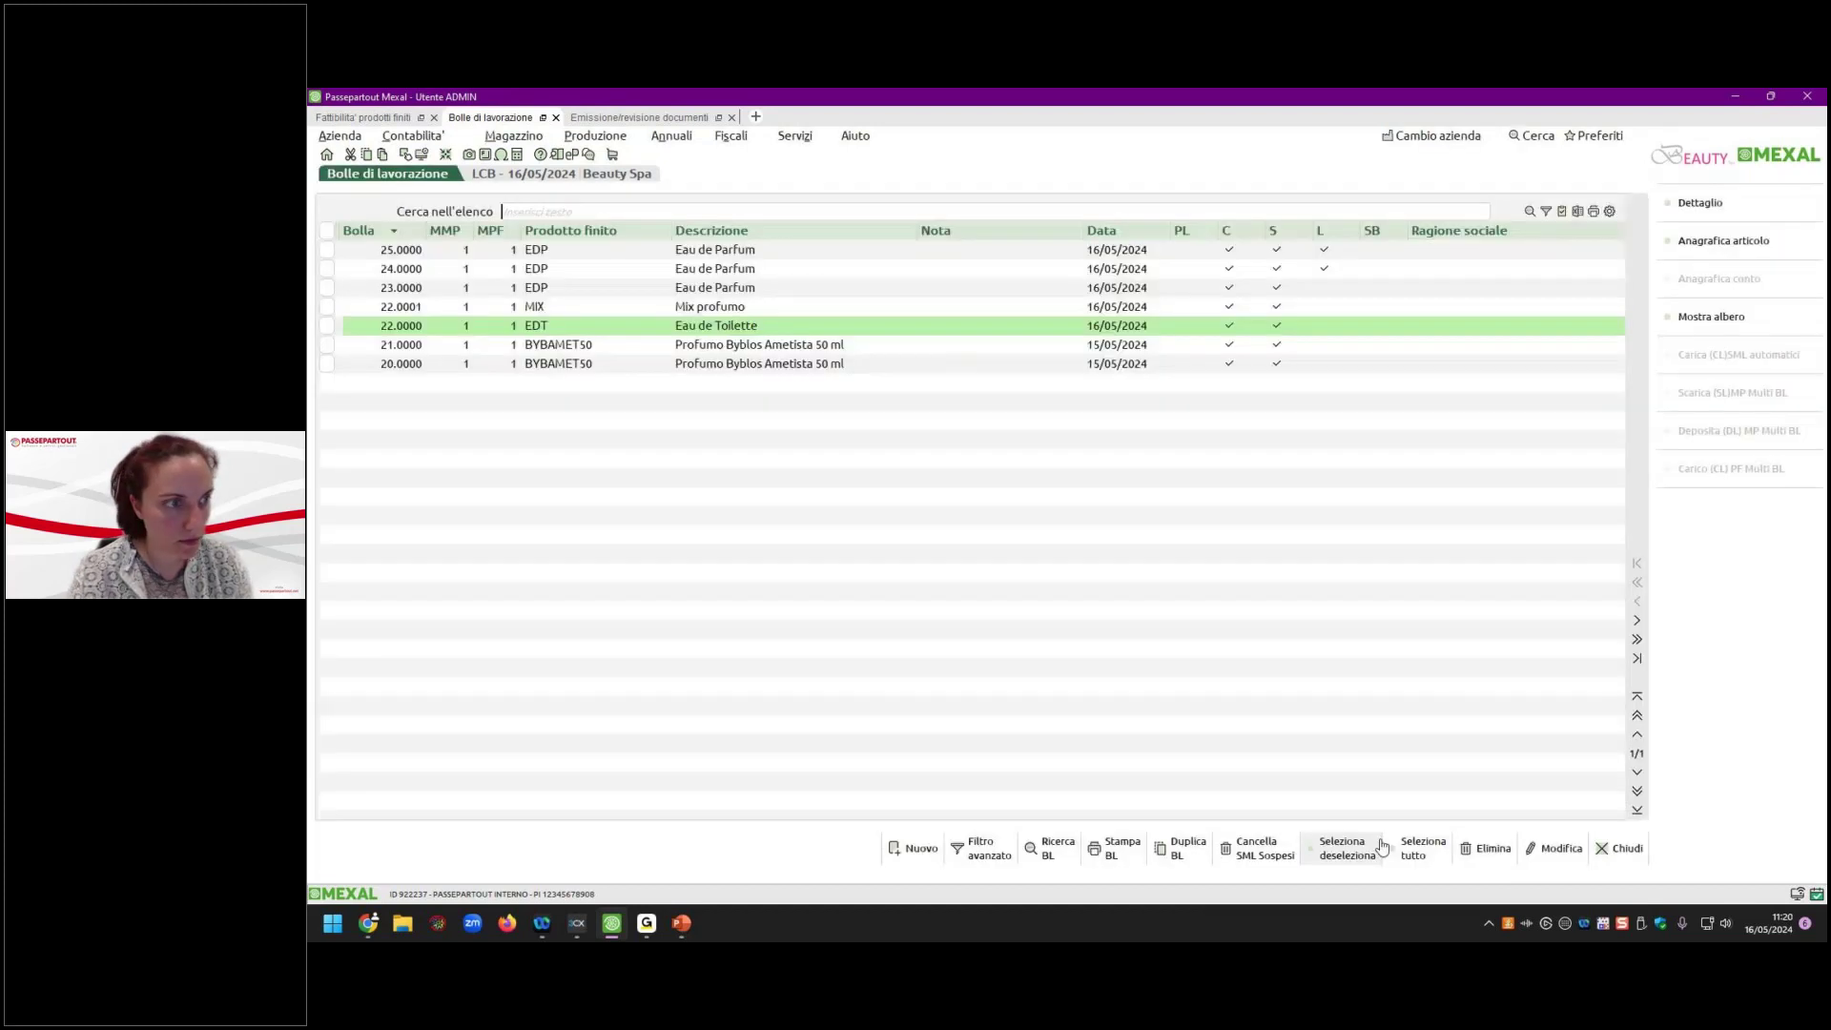
Open work order 20.0000 and split its 120-piece BYBAMET50 line at a quantity of 50.
key(Down)
key(Down)
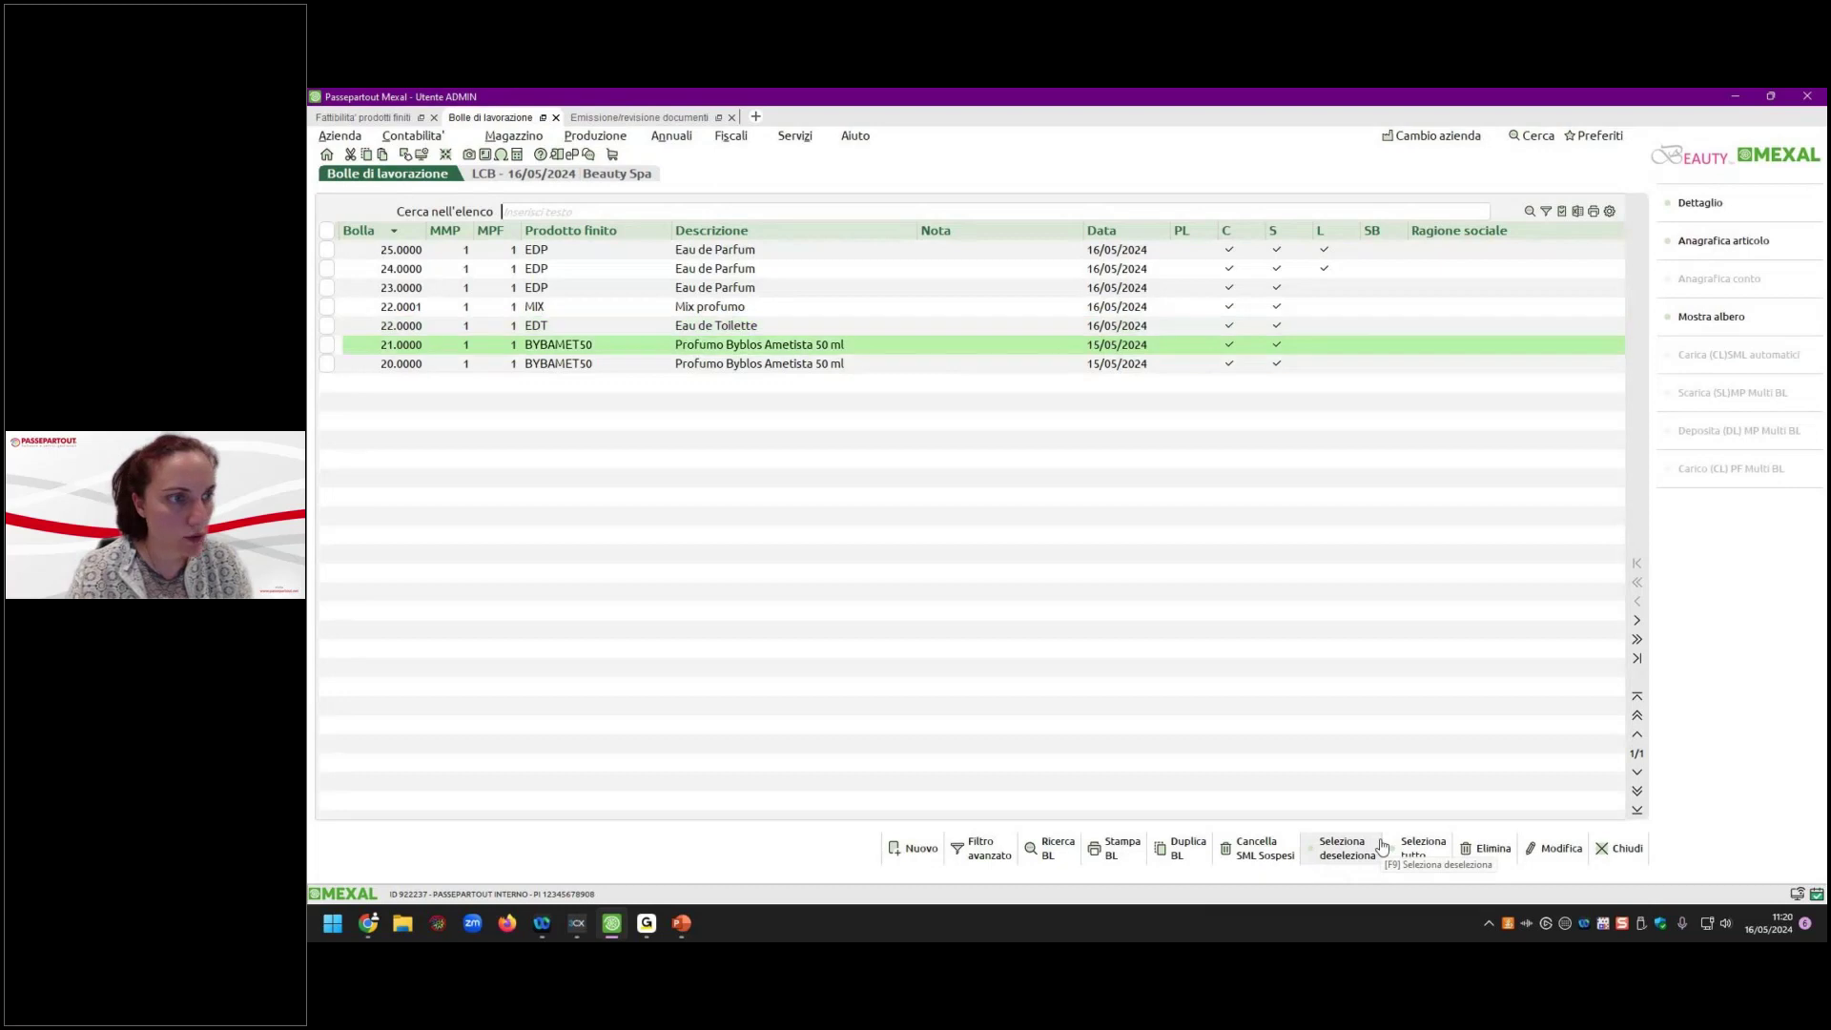
key(Return)
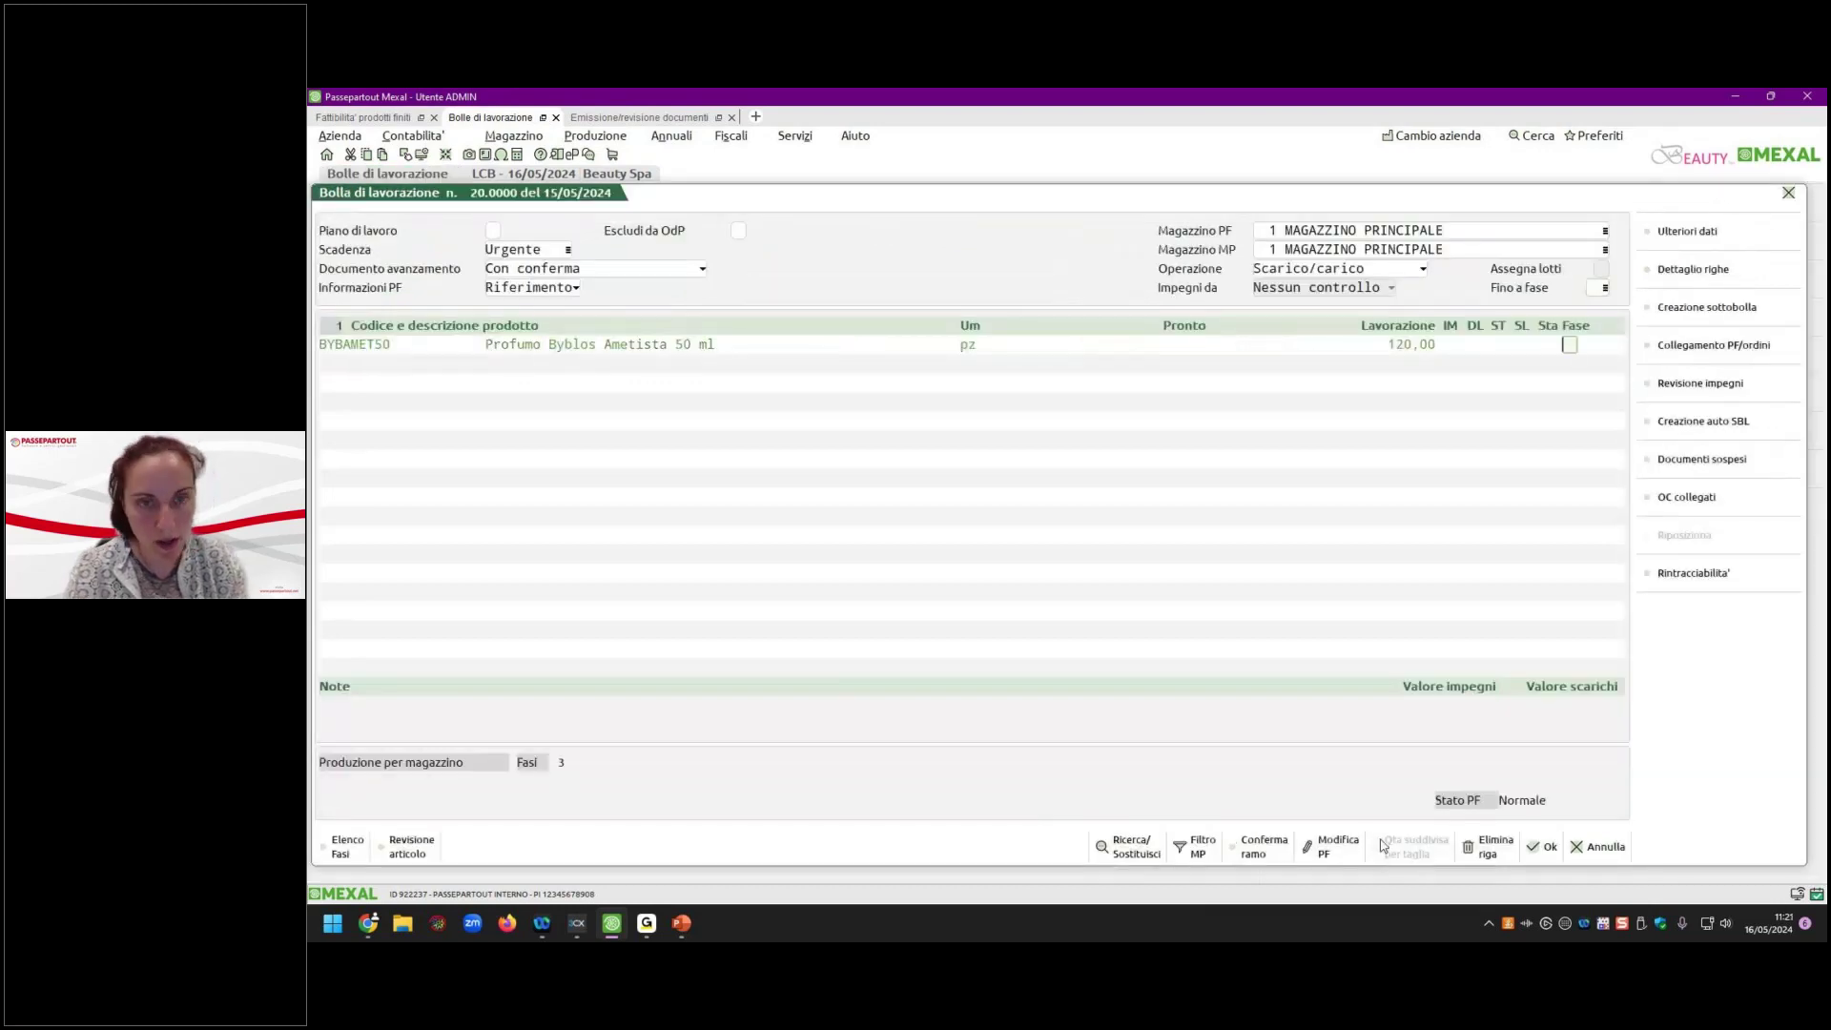
key(Return)
click(1347, 847)
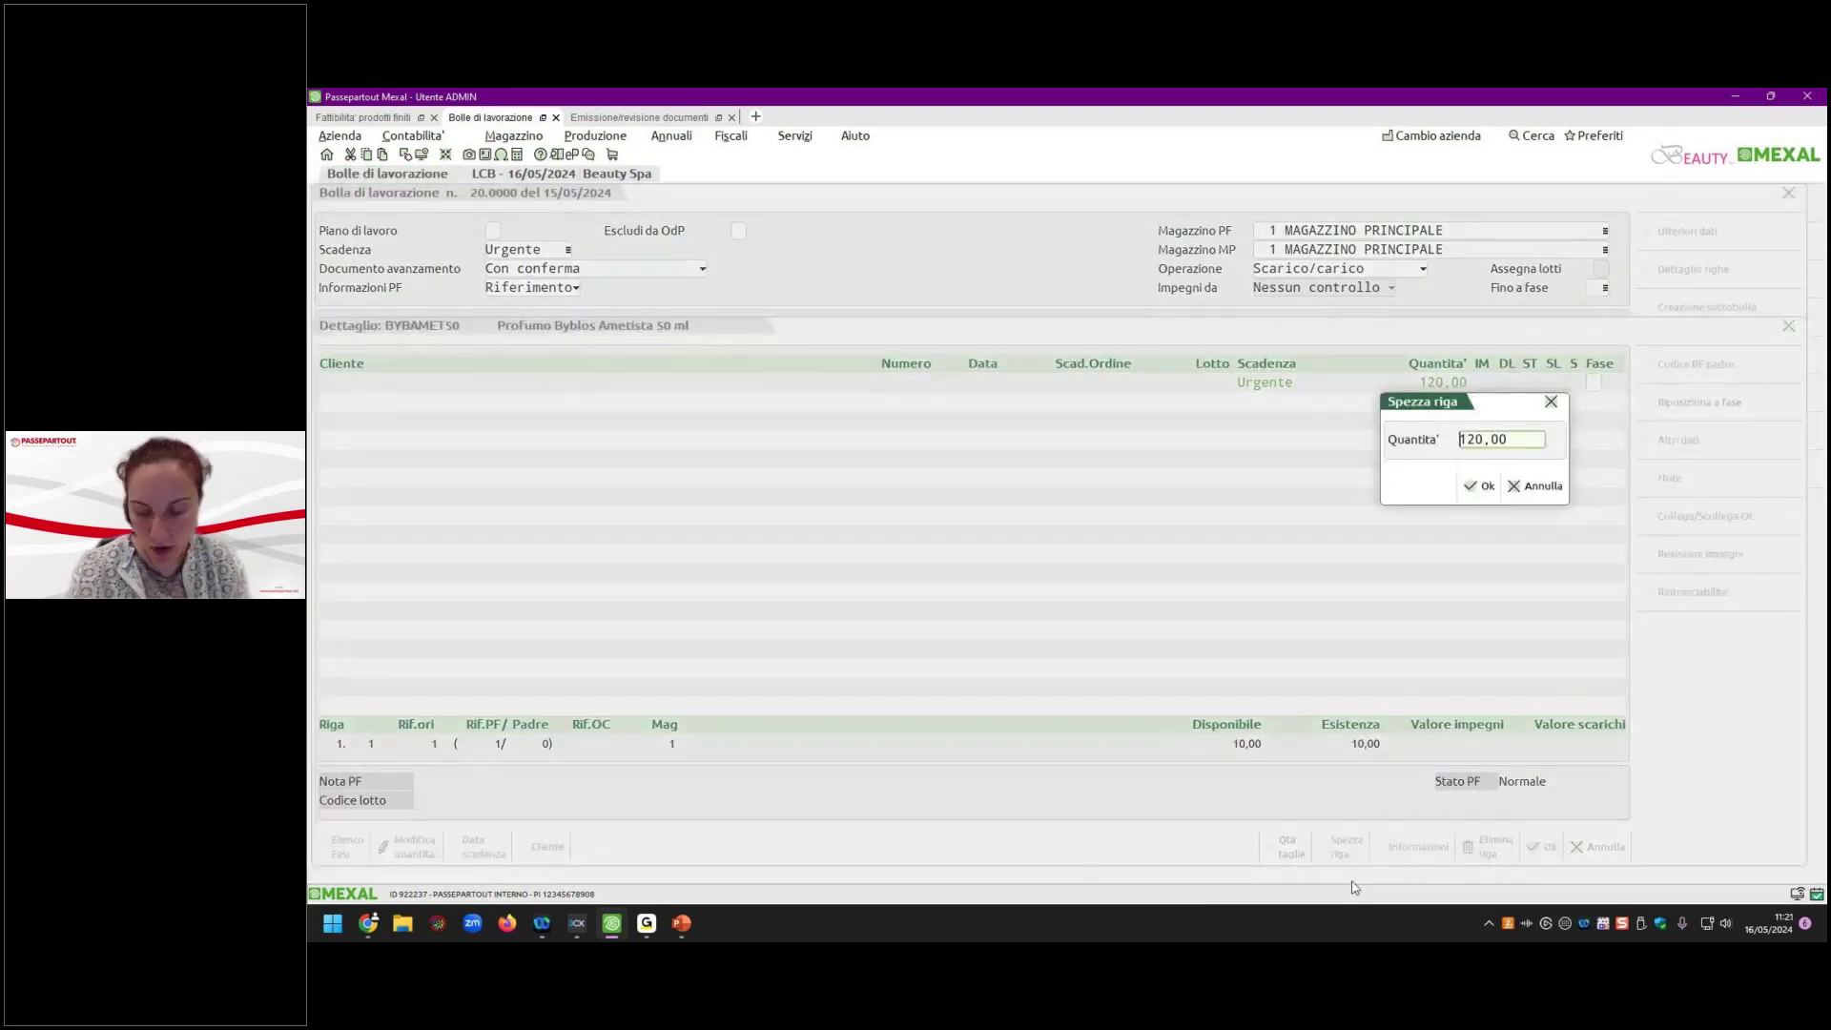
text(50)
key(Return)
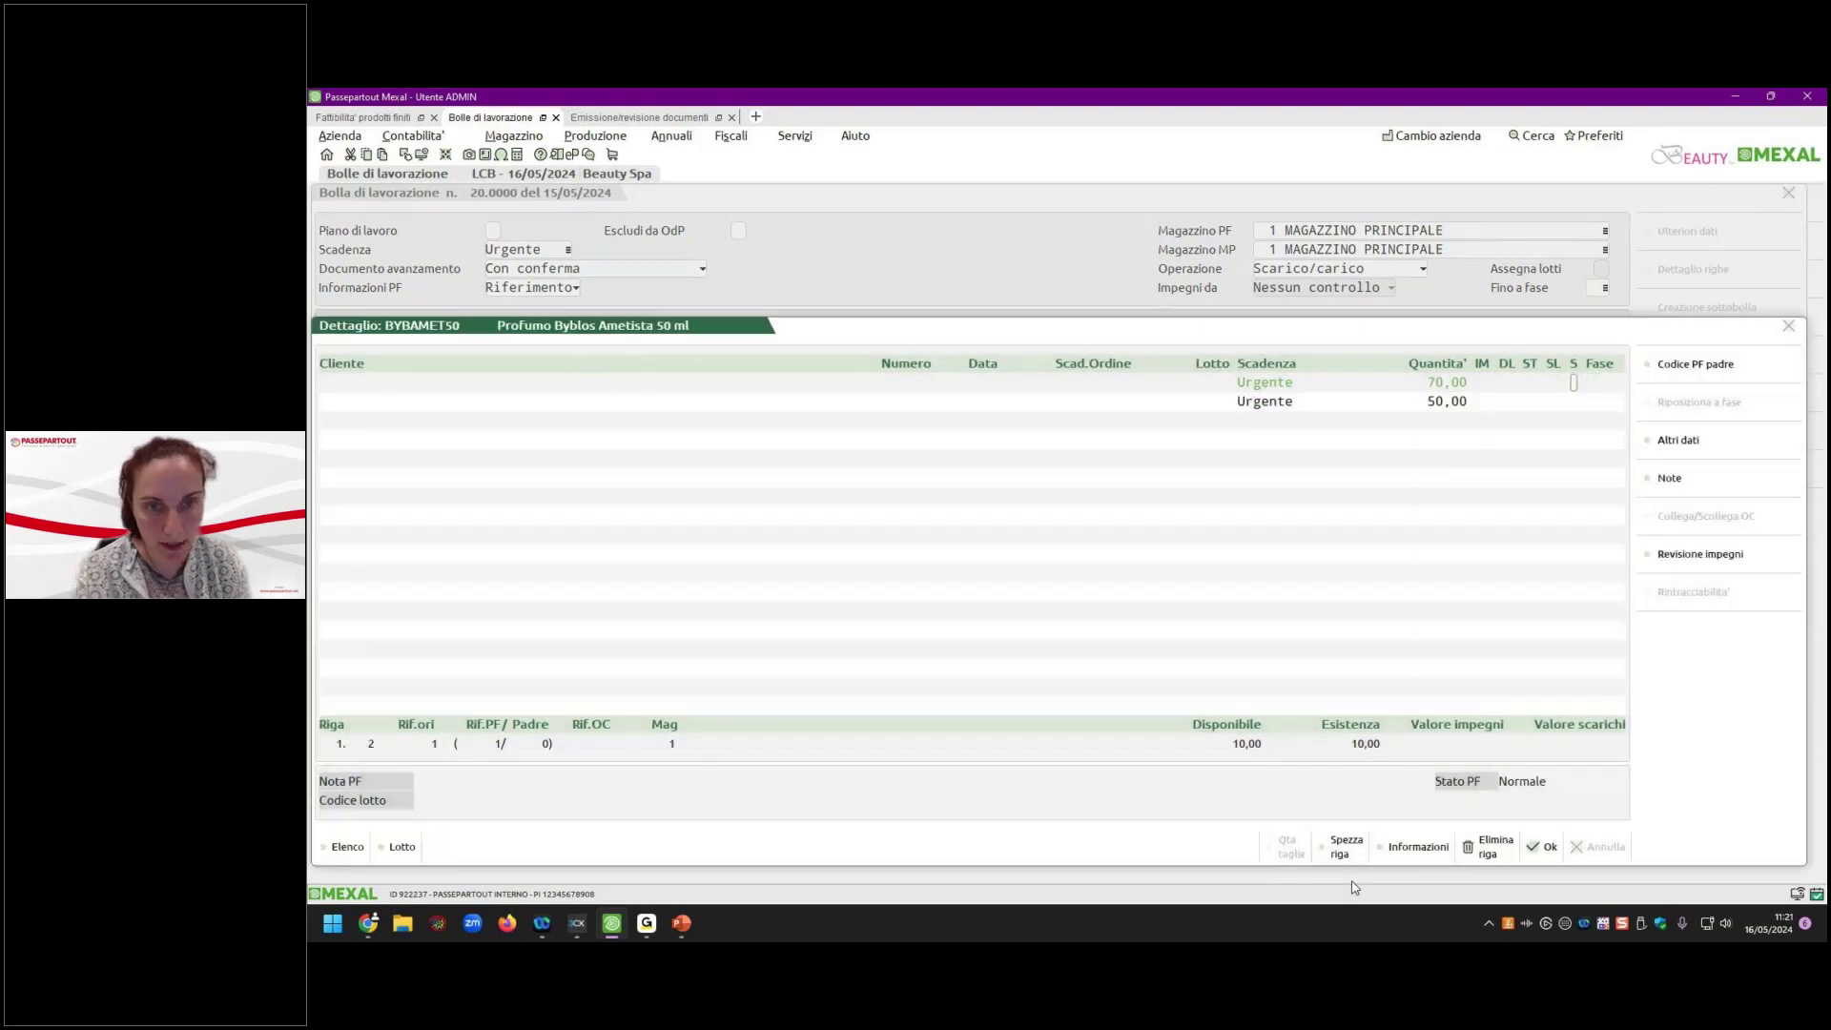
key(F10)
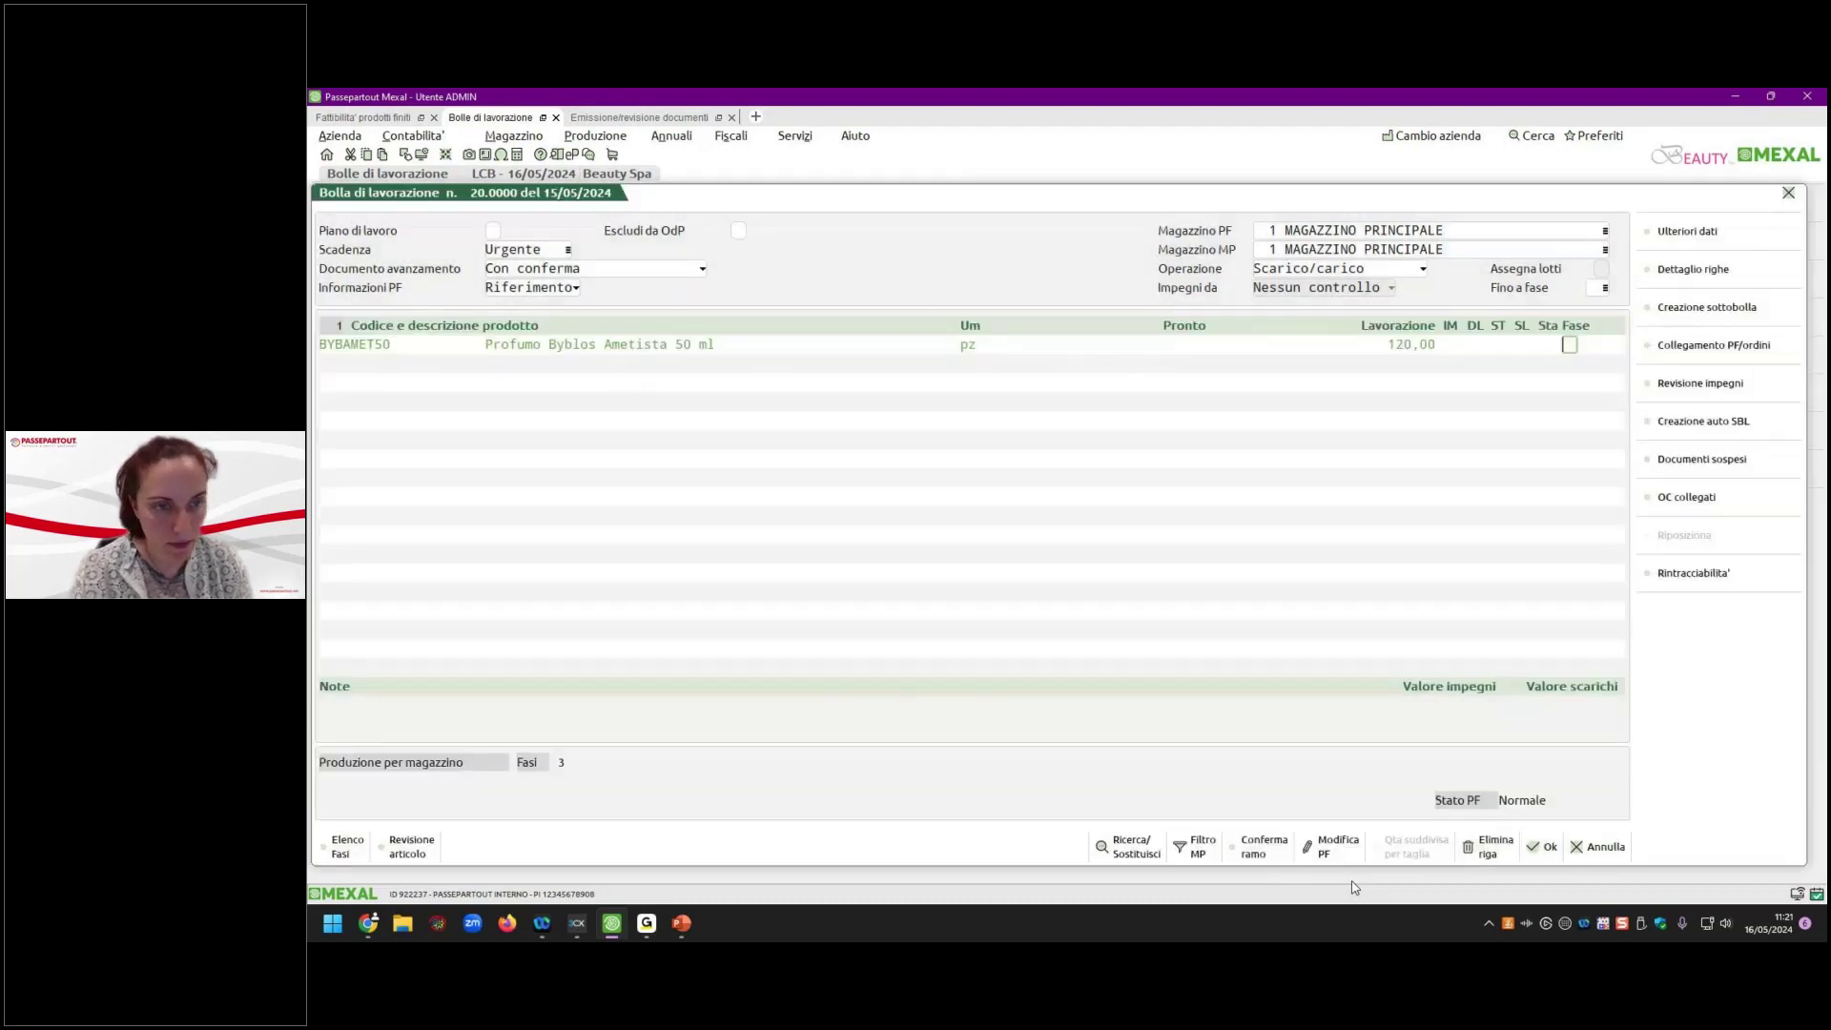
Check the split rows in the BYBAMET50 line detail and save work order 20.0000.
key(Return)
key(Return)
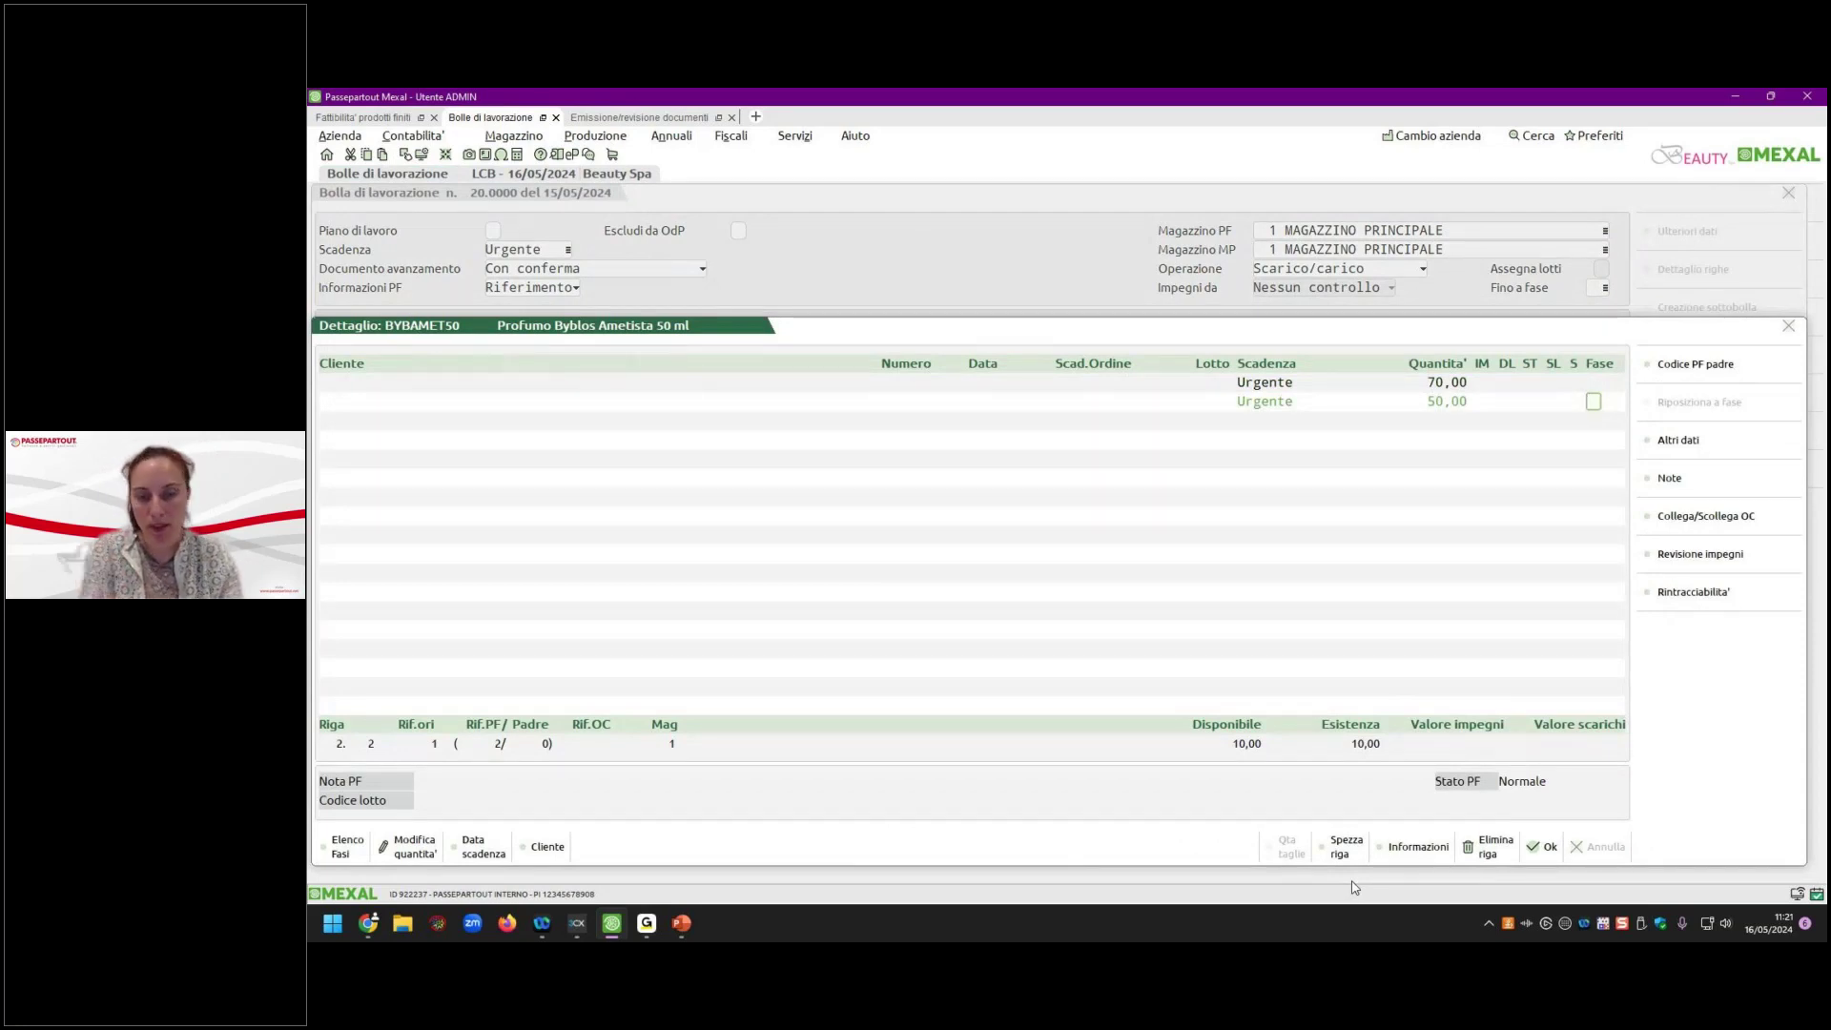
key(F10)
key(F10)
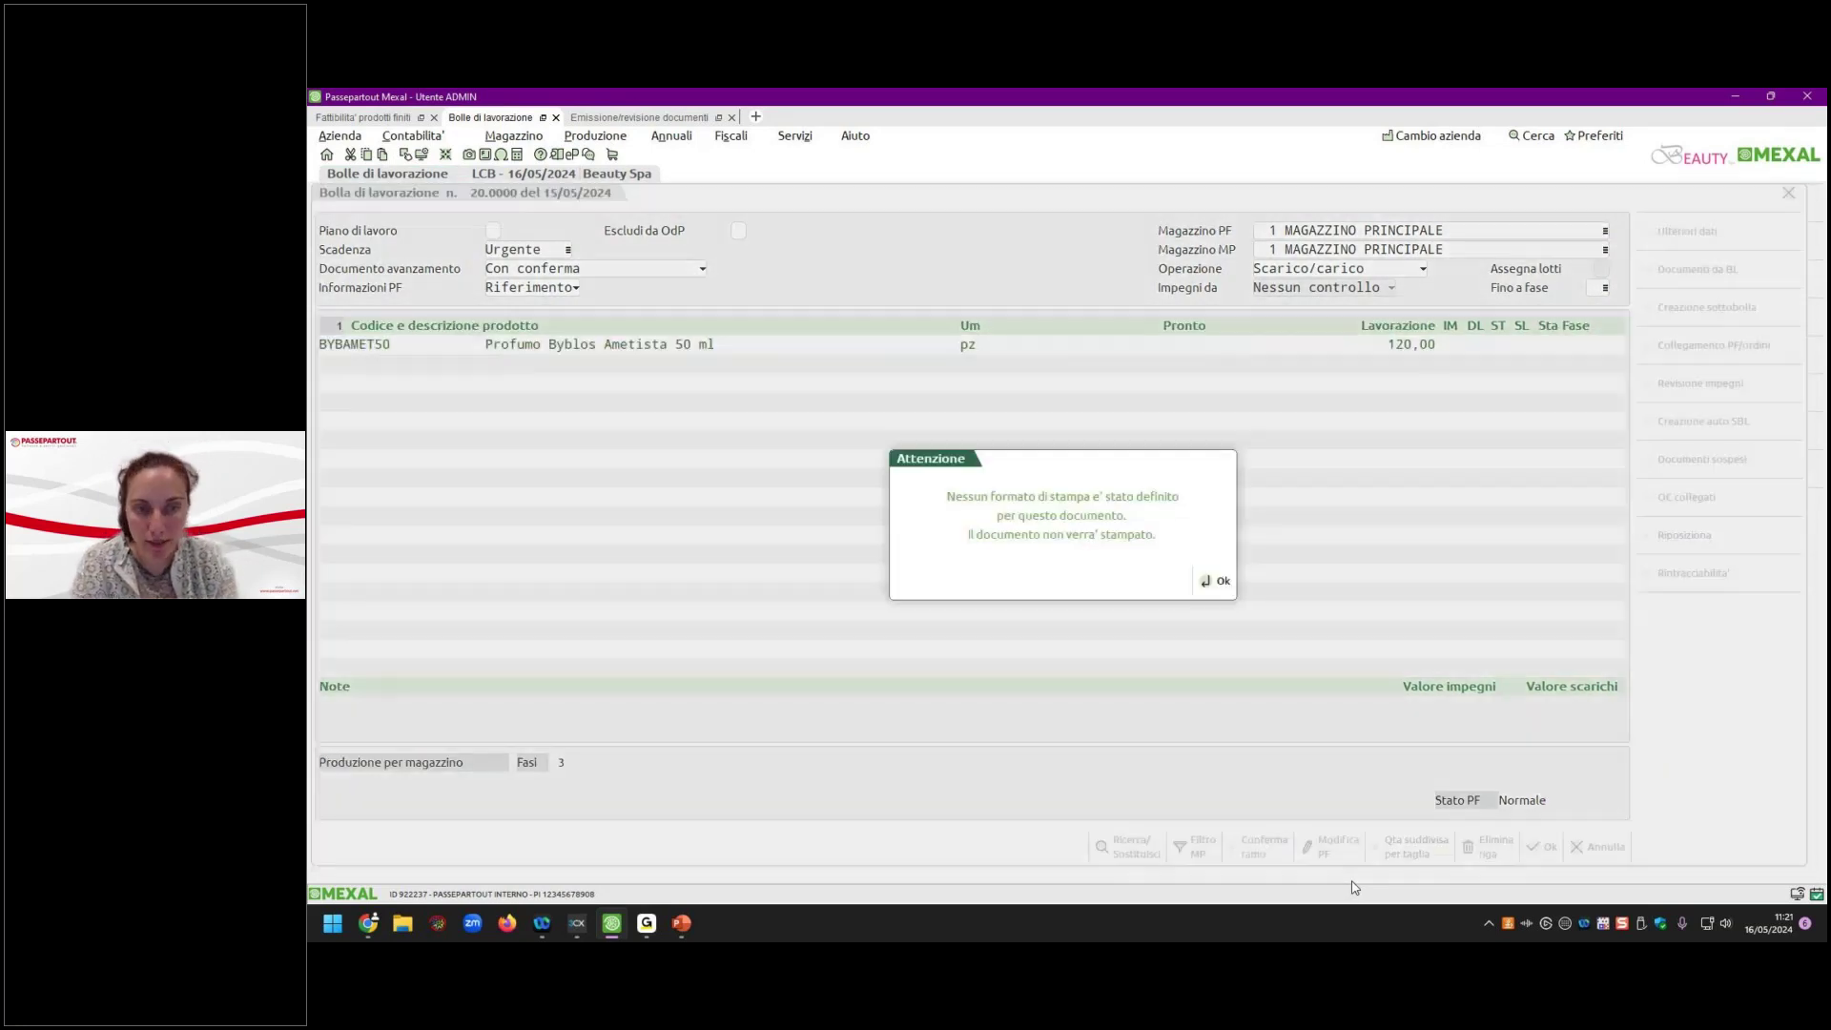
key(Return)
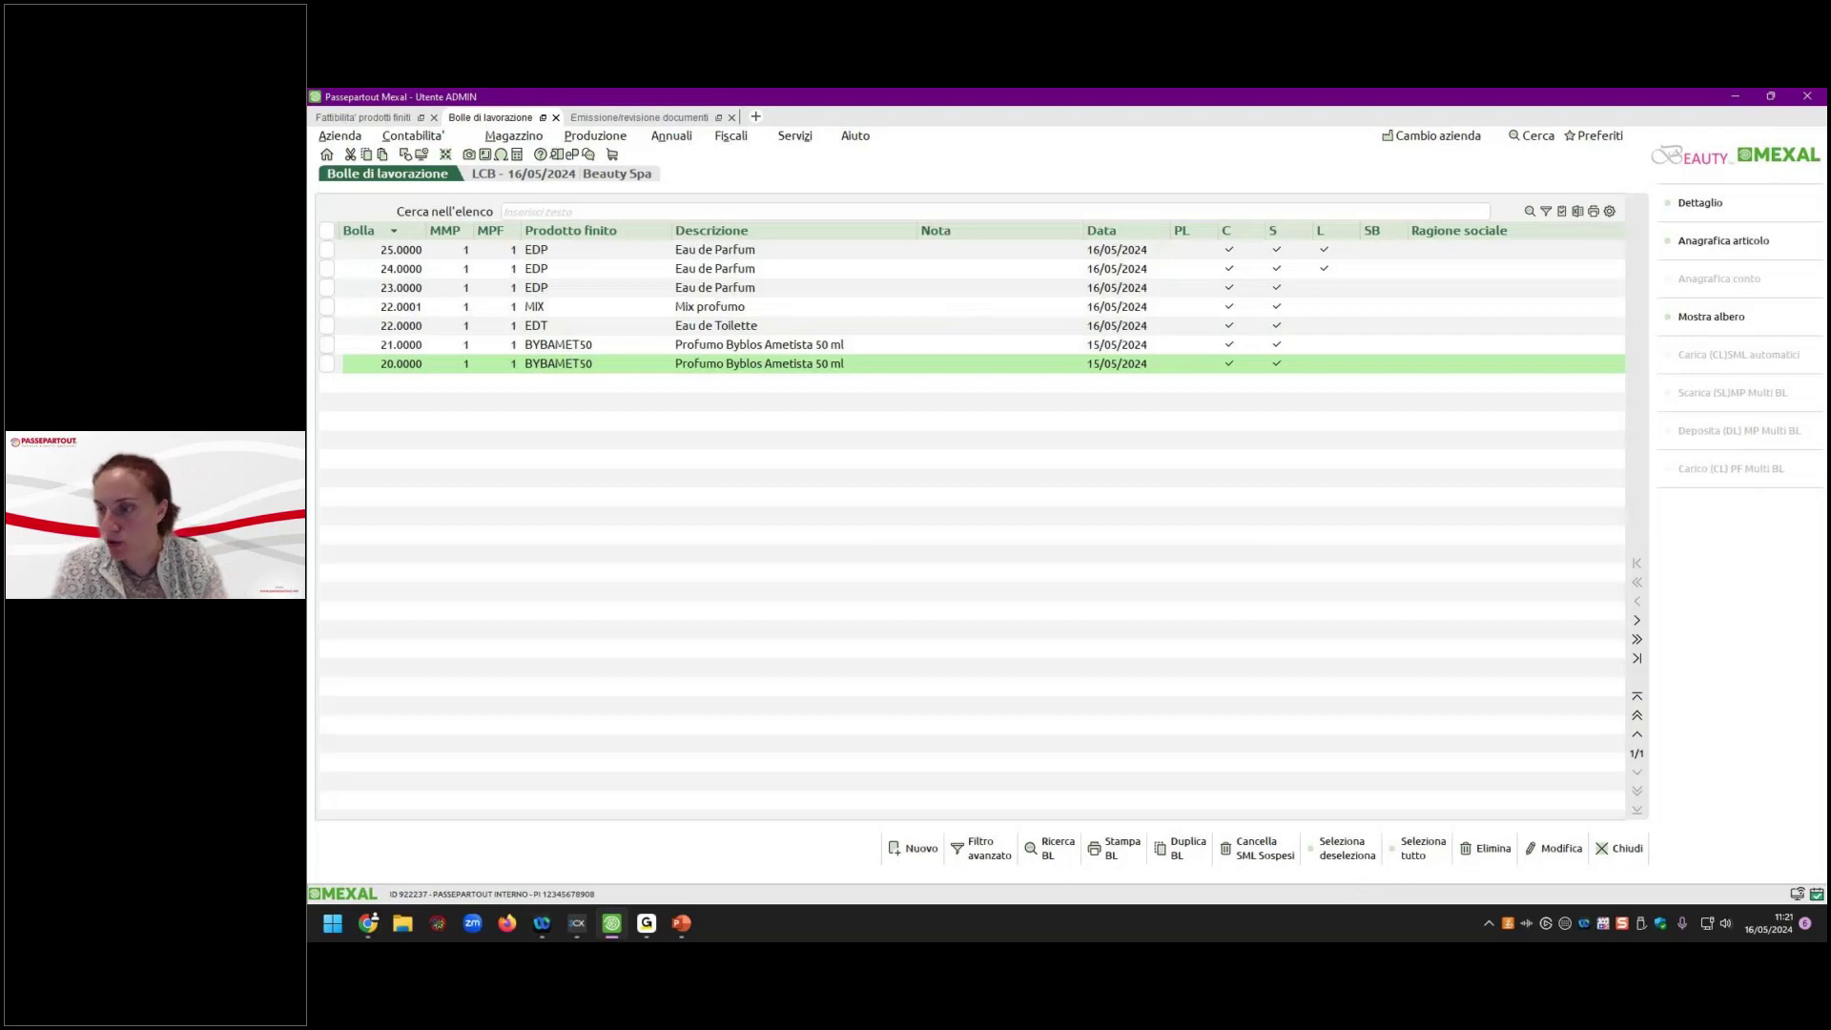
Close the empty customer-order document and return to the finished-product feasibility results.
click(639, 120)
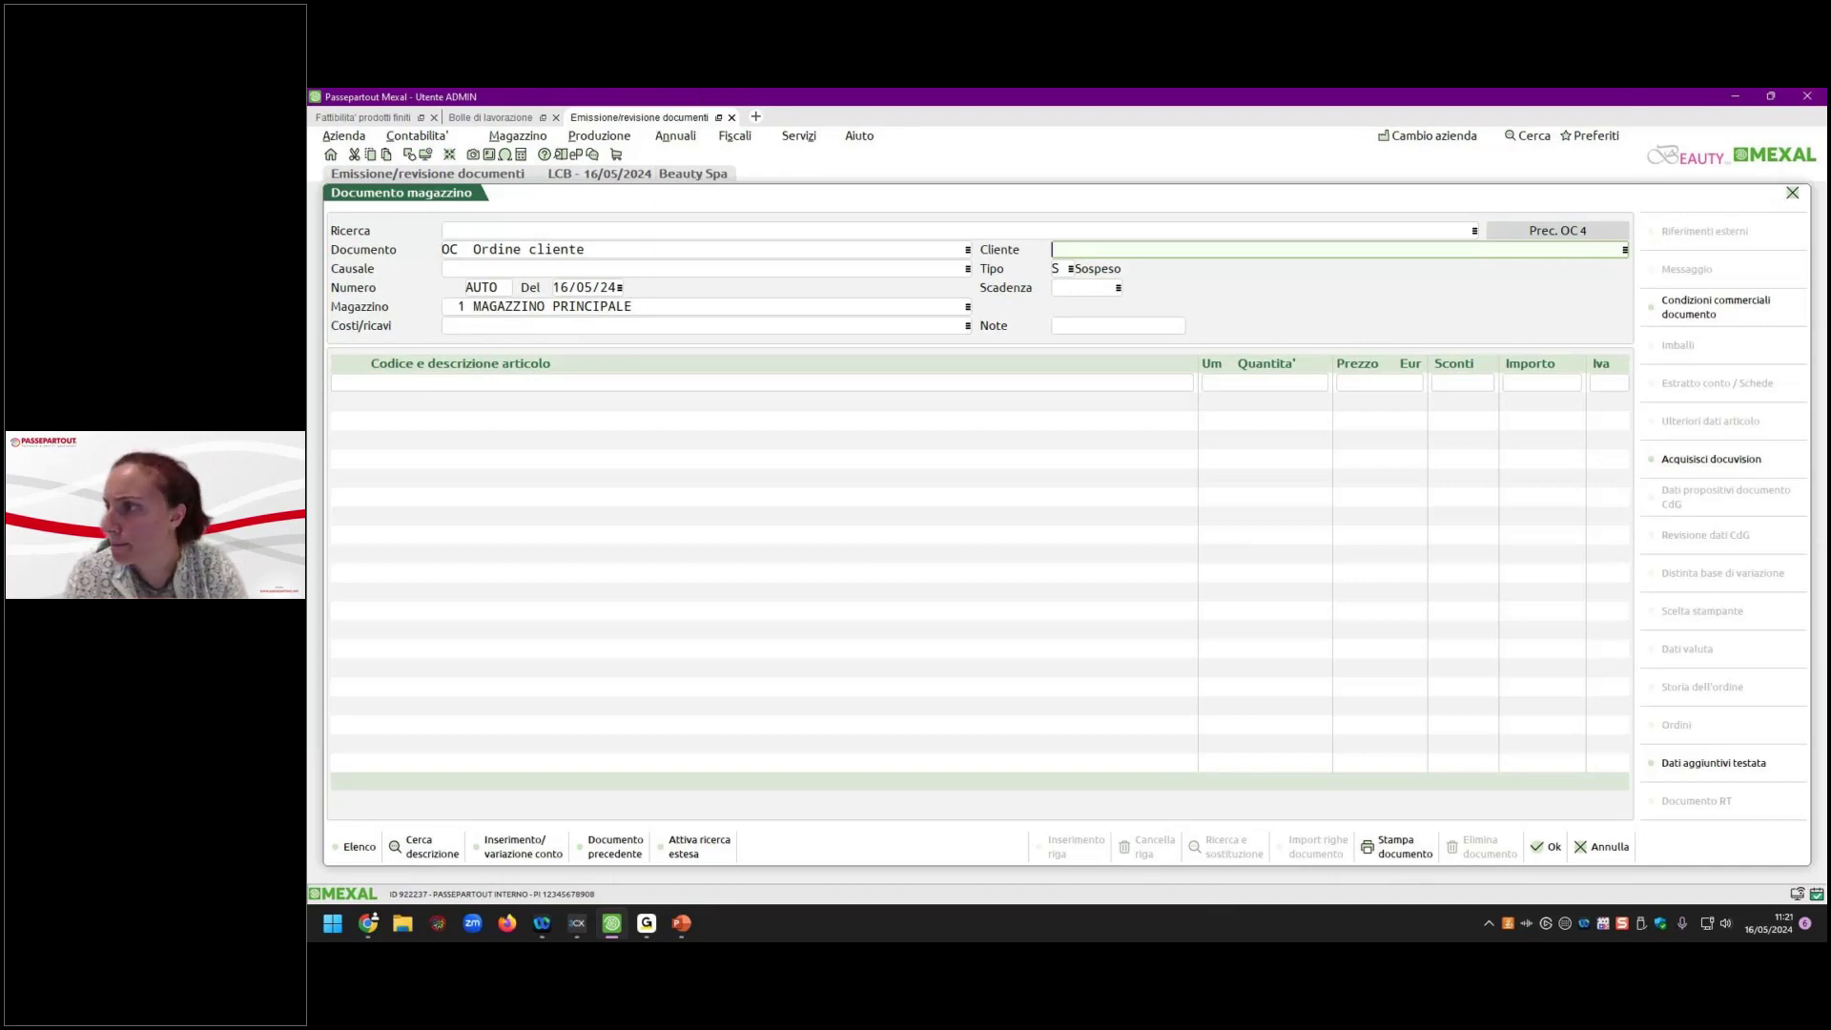
key(alt+Tab)
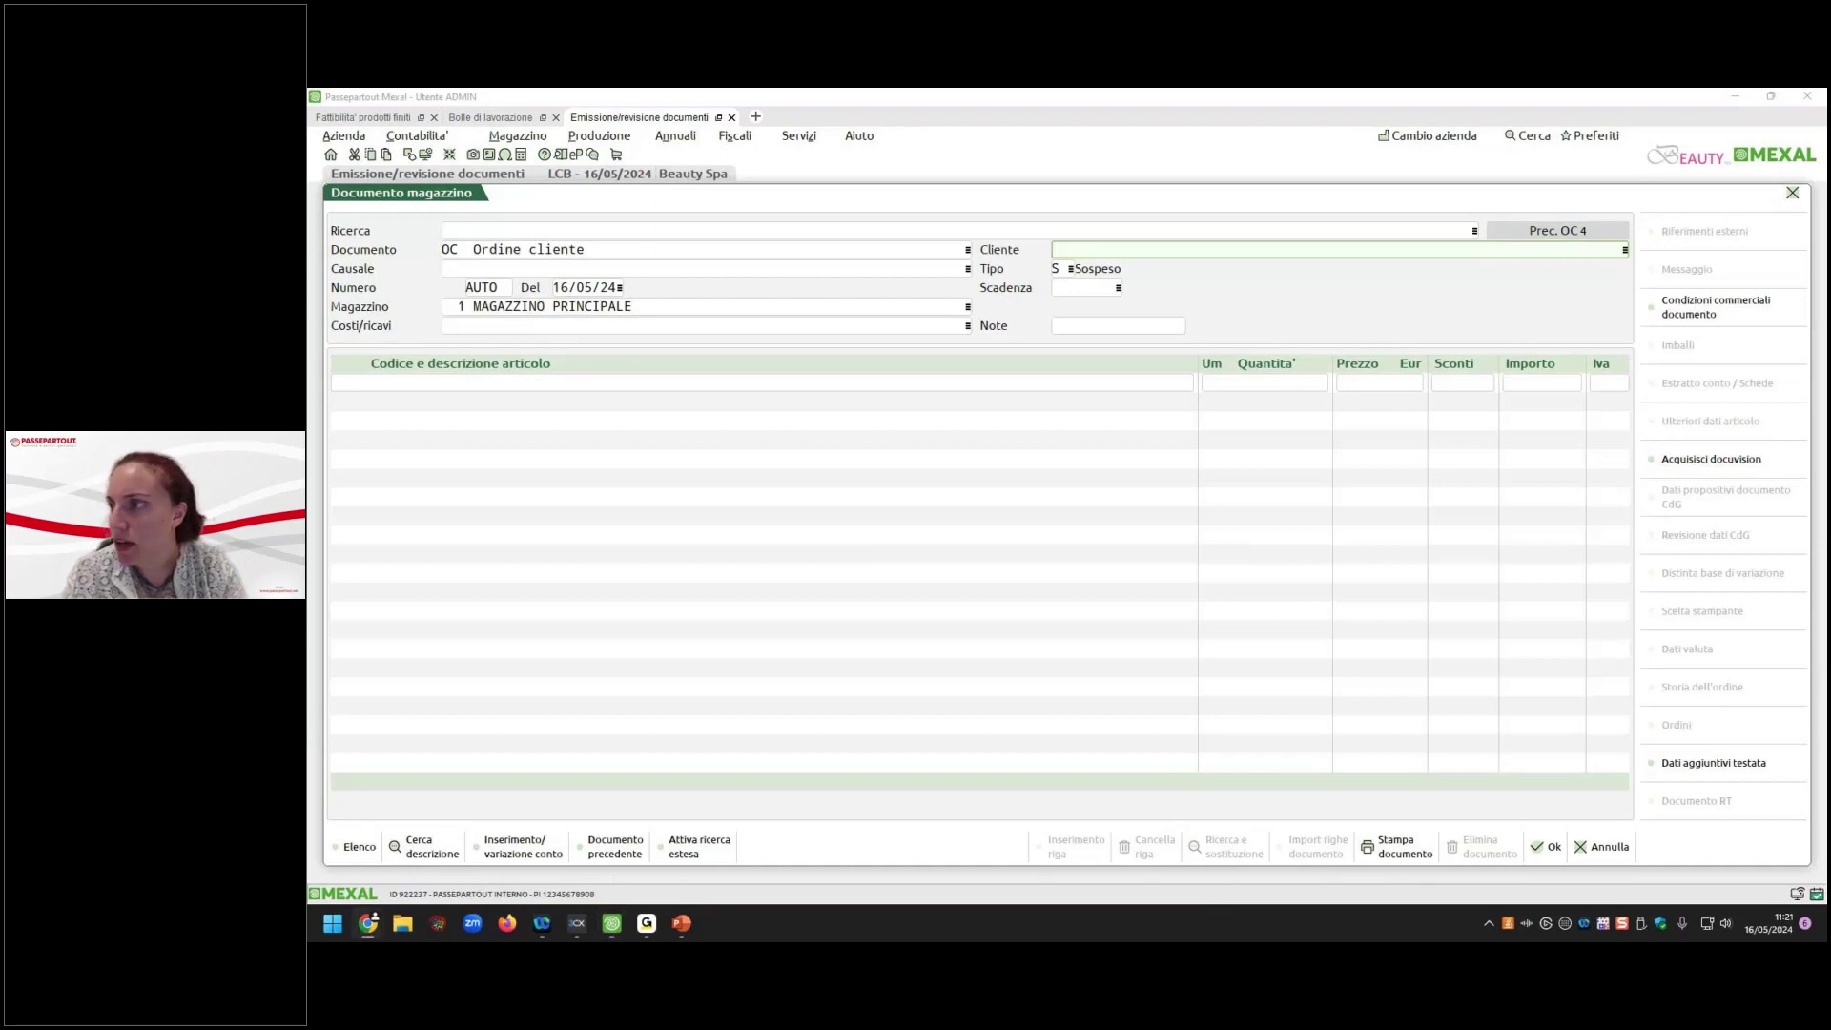
click(1603, 846)
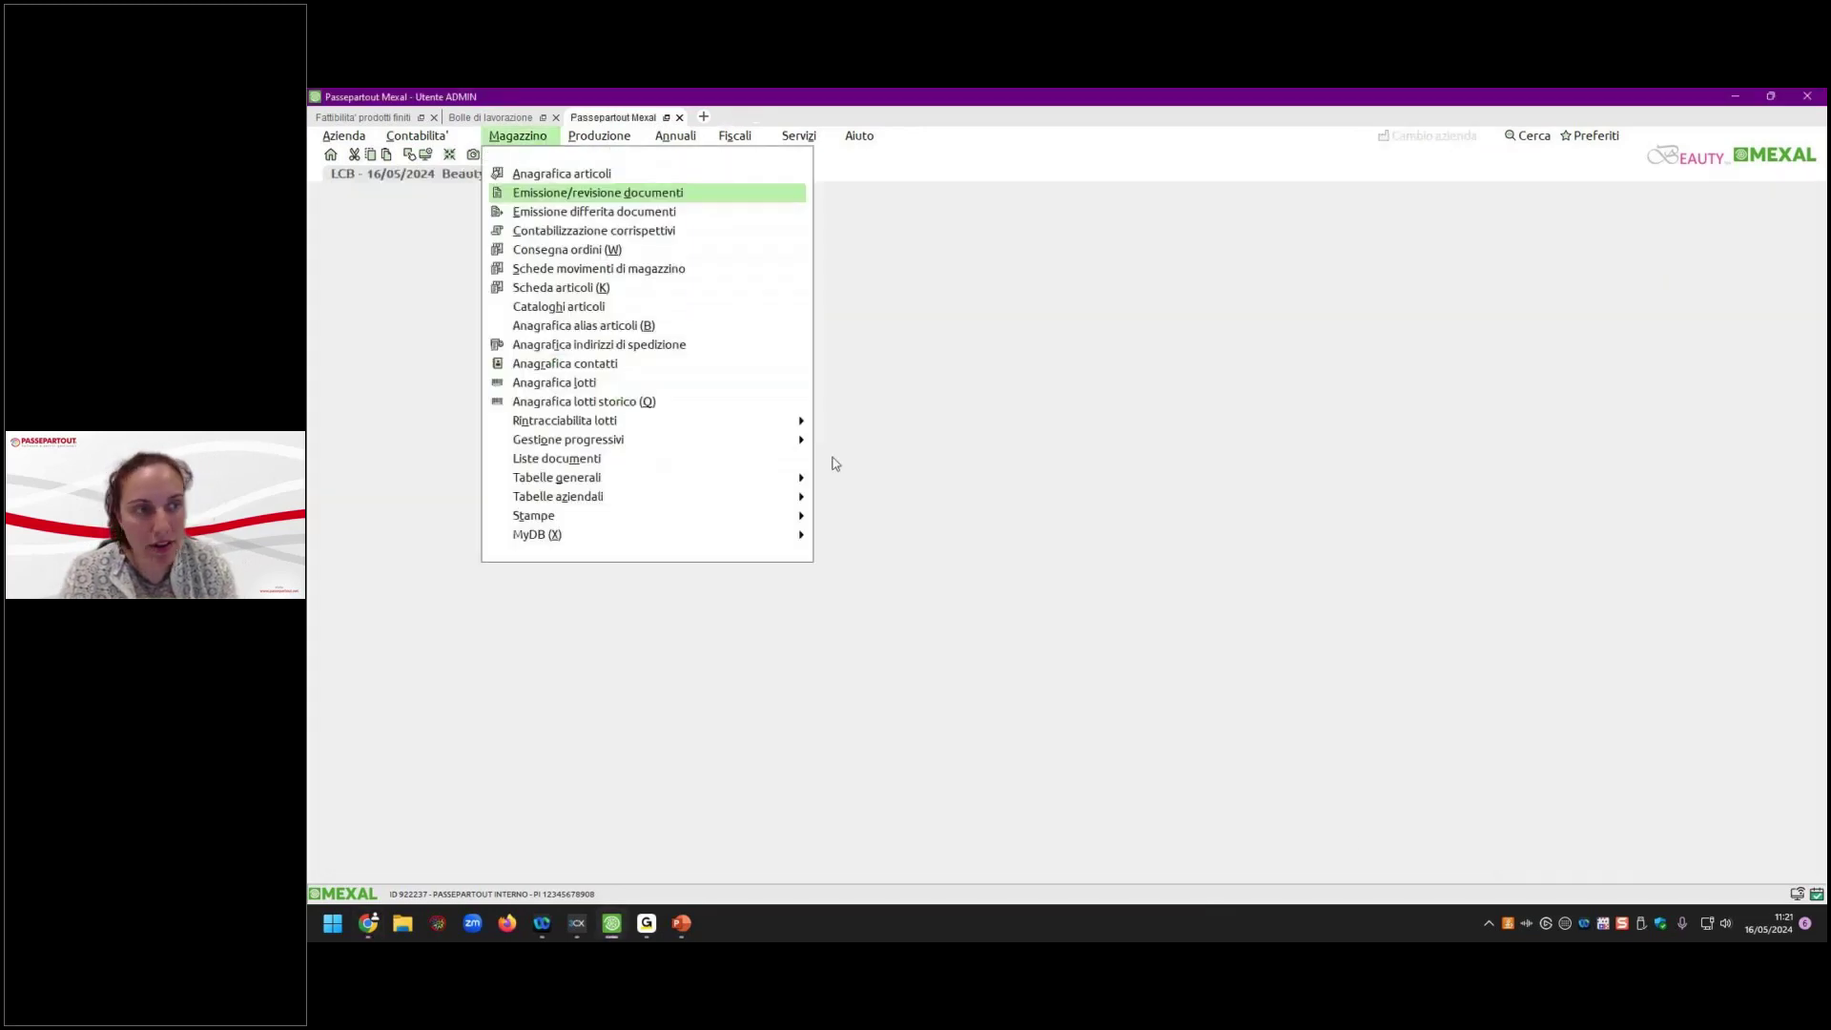
click(482, 116)
click(362, 117)
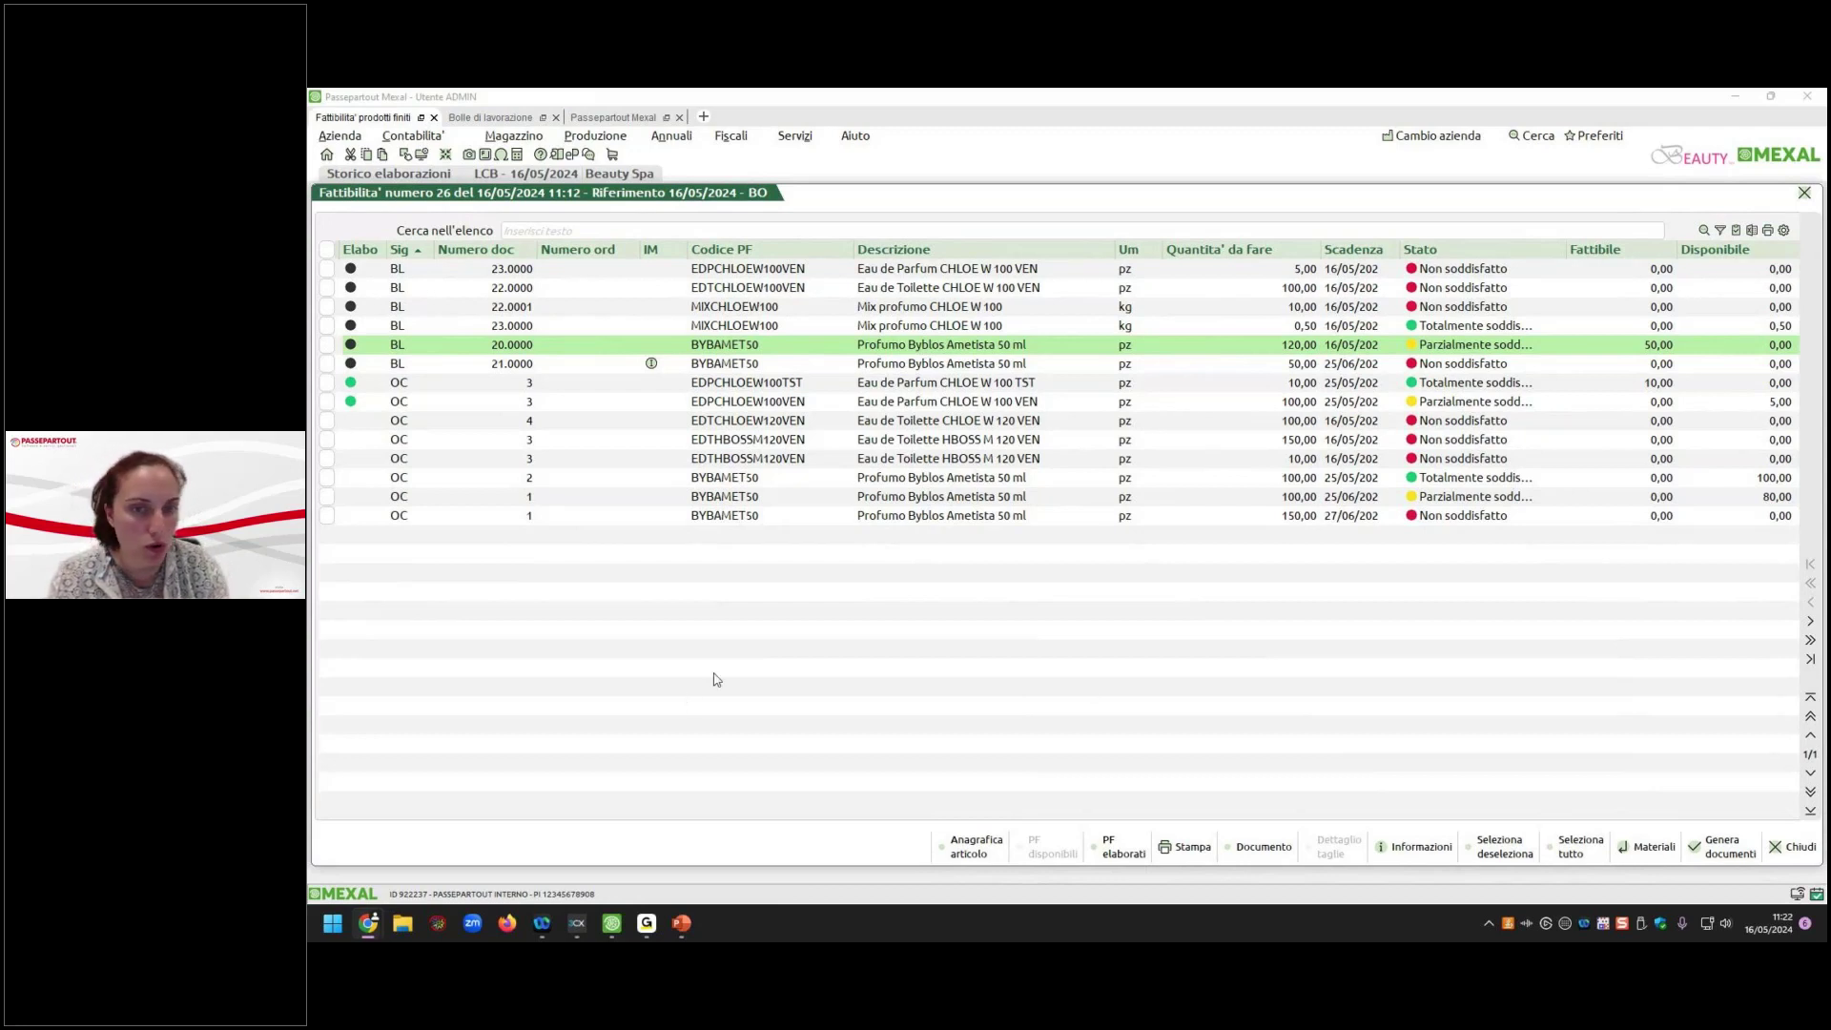
Look through the work-order and customer-order lines of feasibility number 26, including their feasible and available quantities, and close the results.
key(Down)
key(Down)
key(Down)
key(Down)
key(Down)
key(Down)
key(Down)
key(Down)
key(Down)
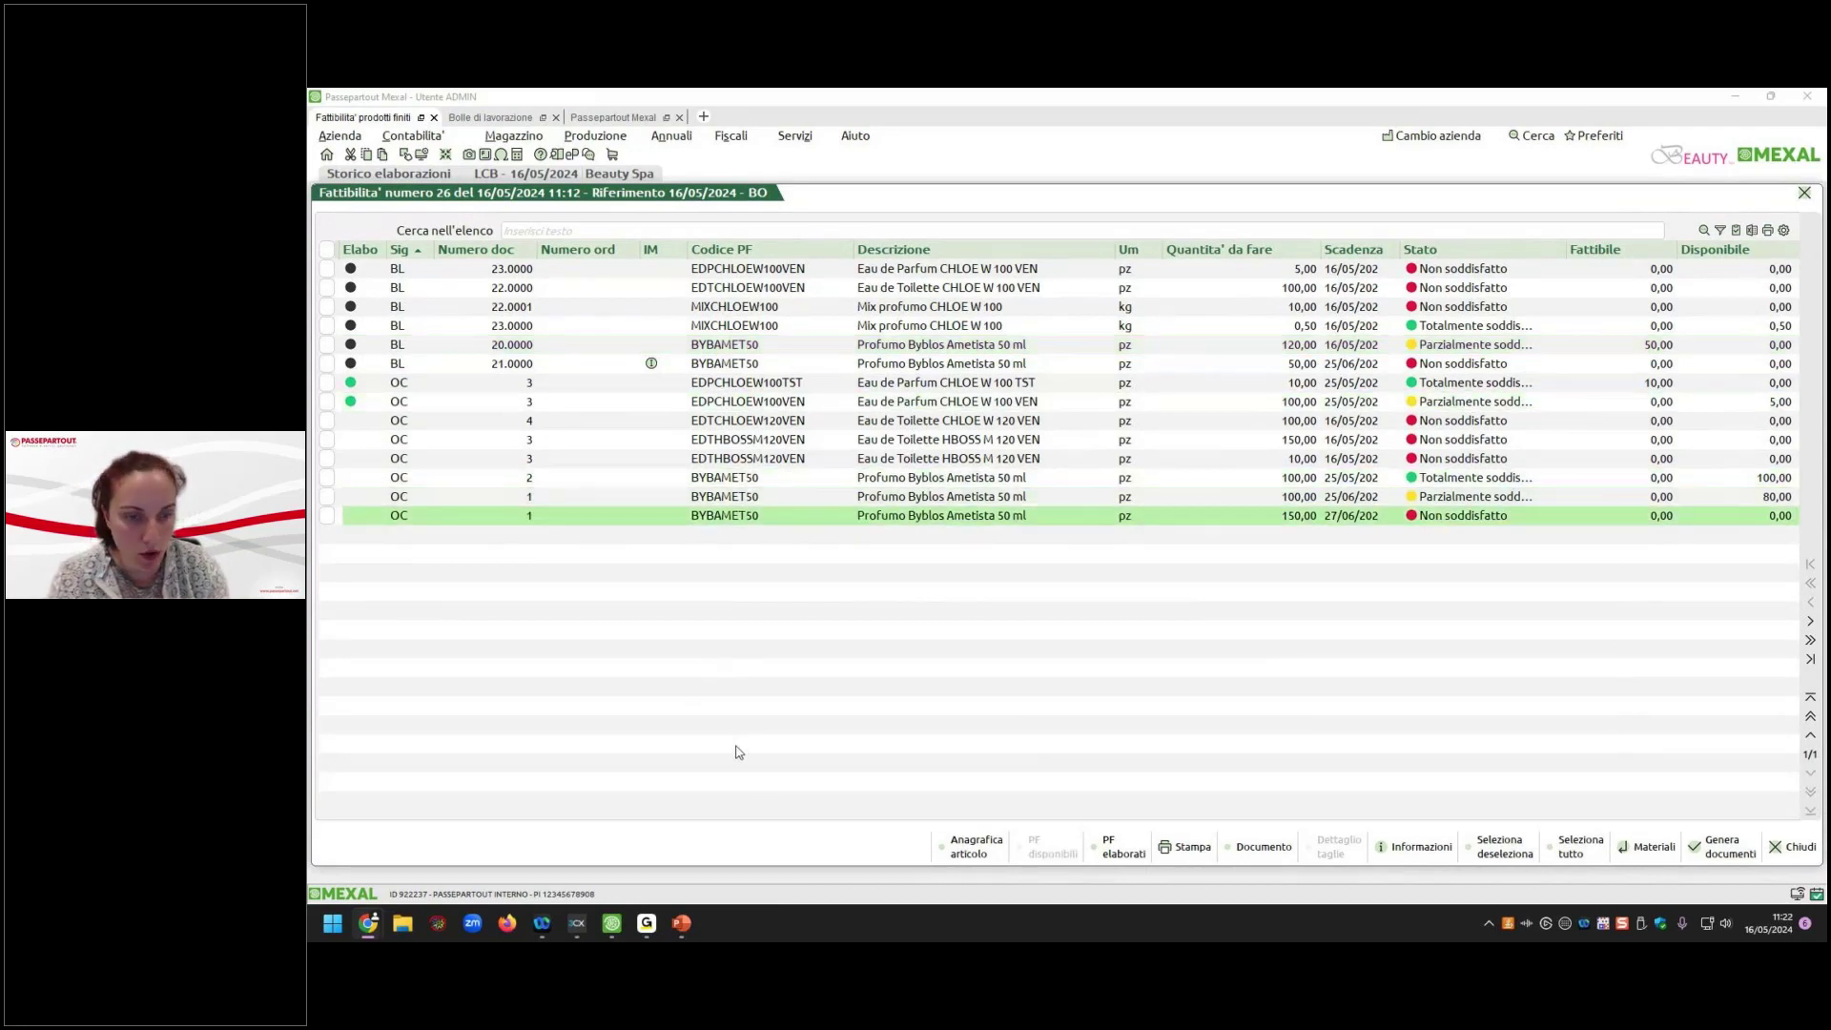
click(1812, 641)
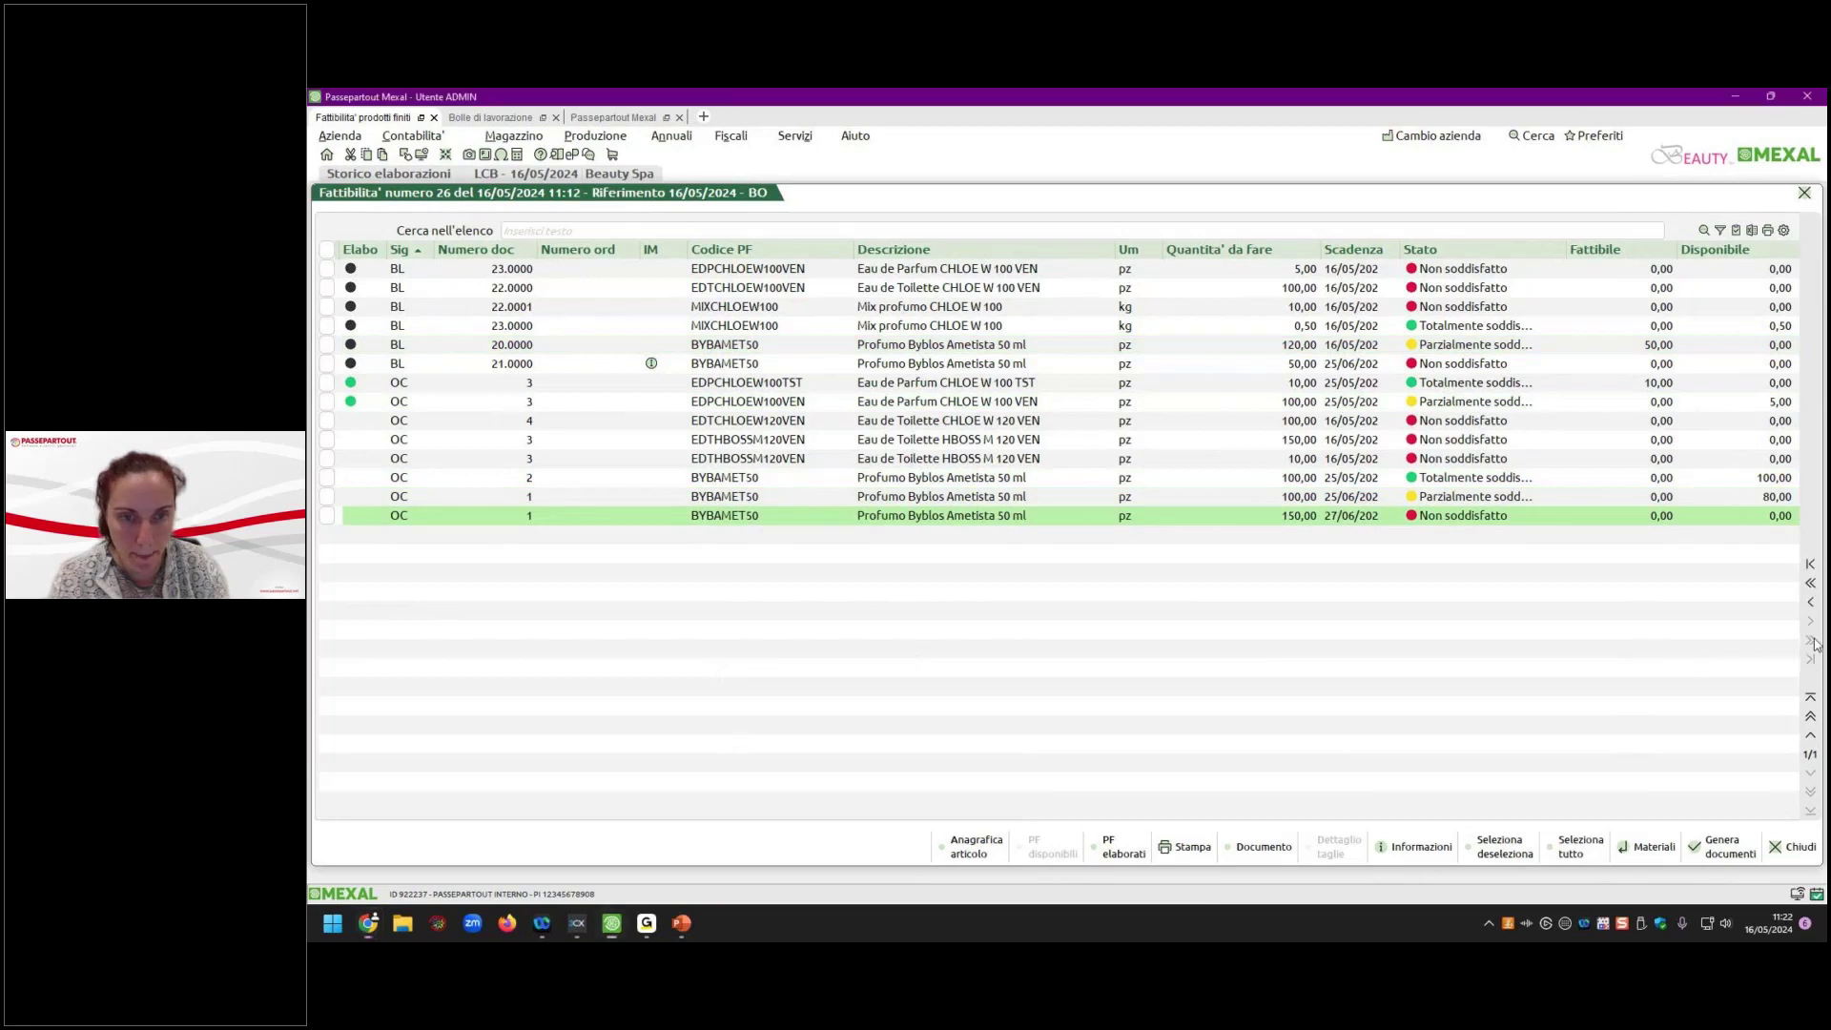
click(1811, 565)
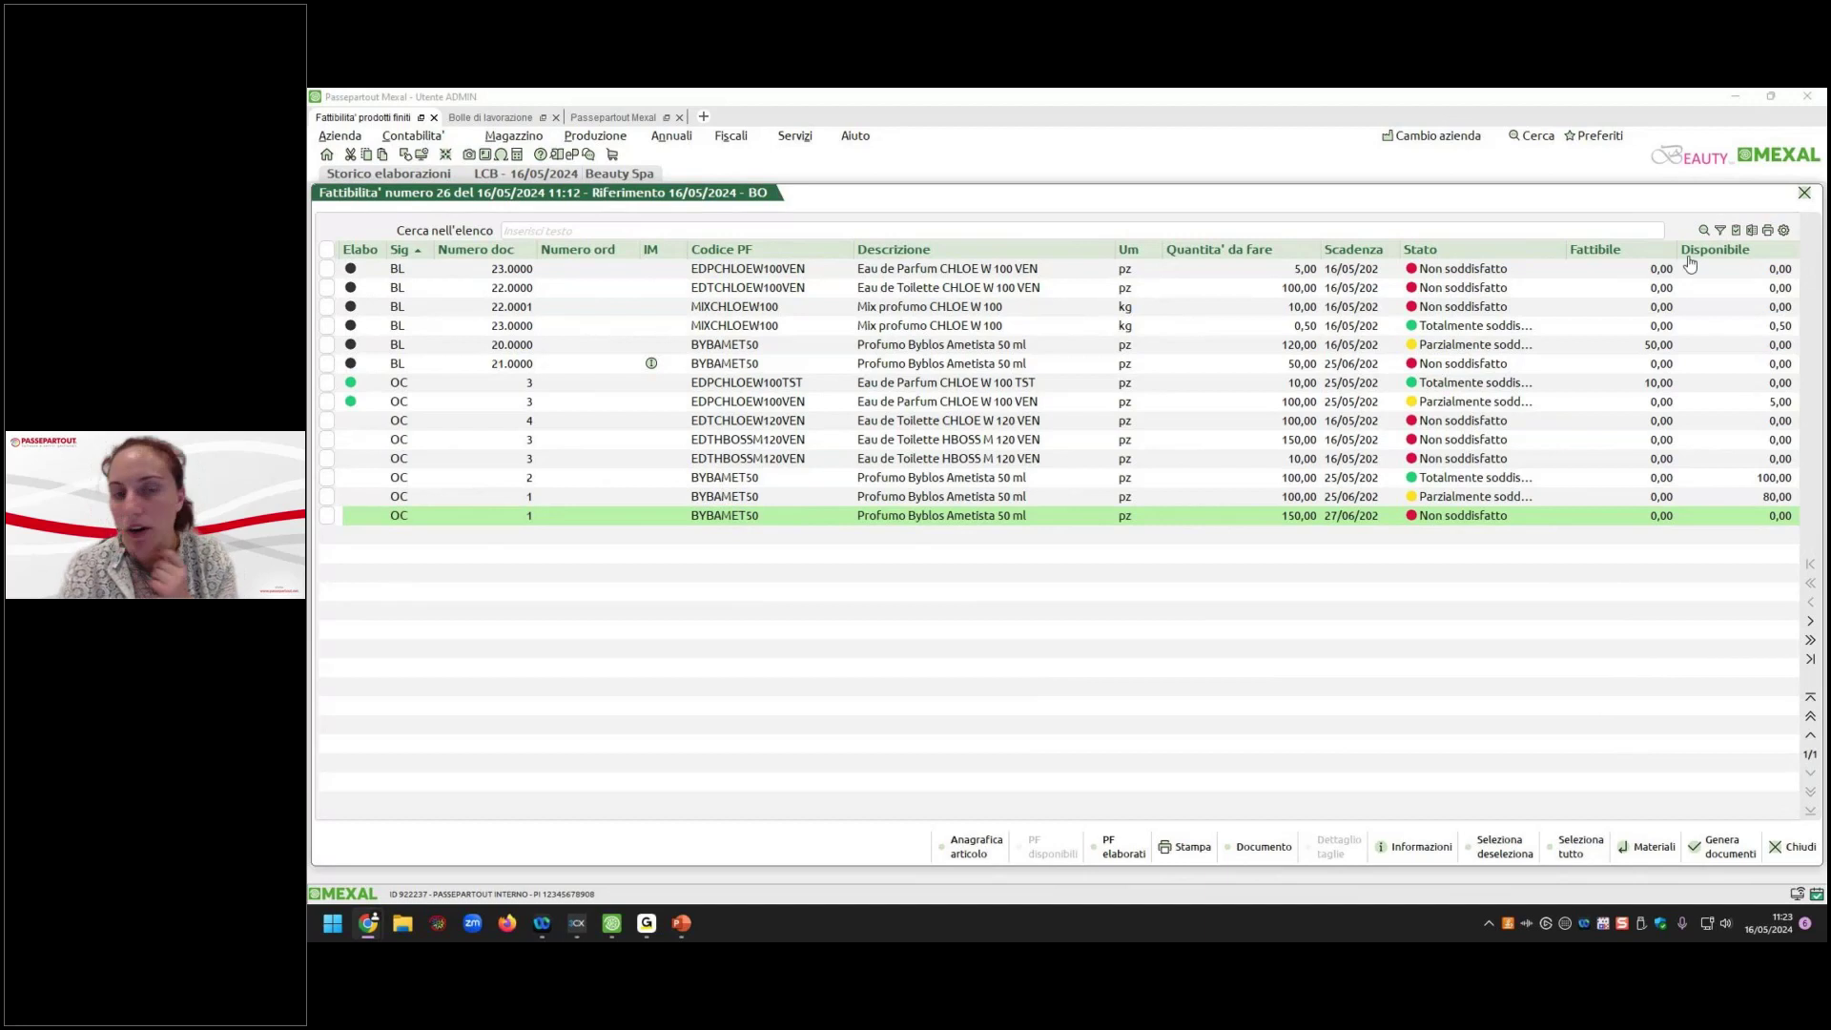
click(1795, 847)
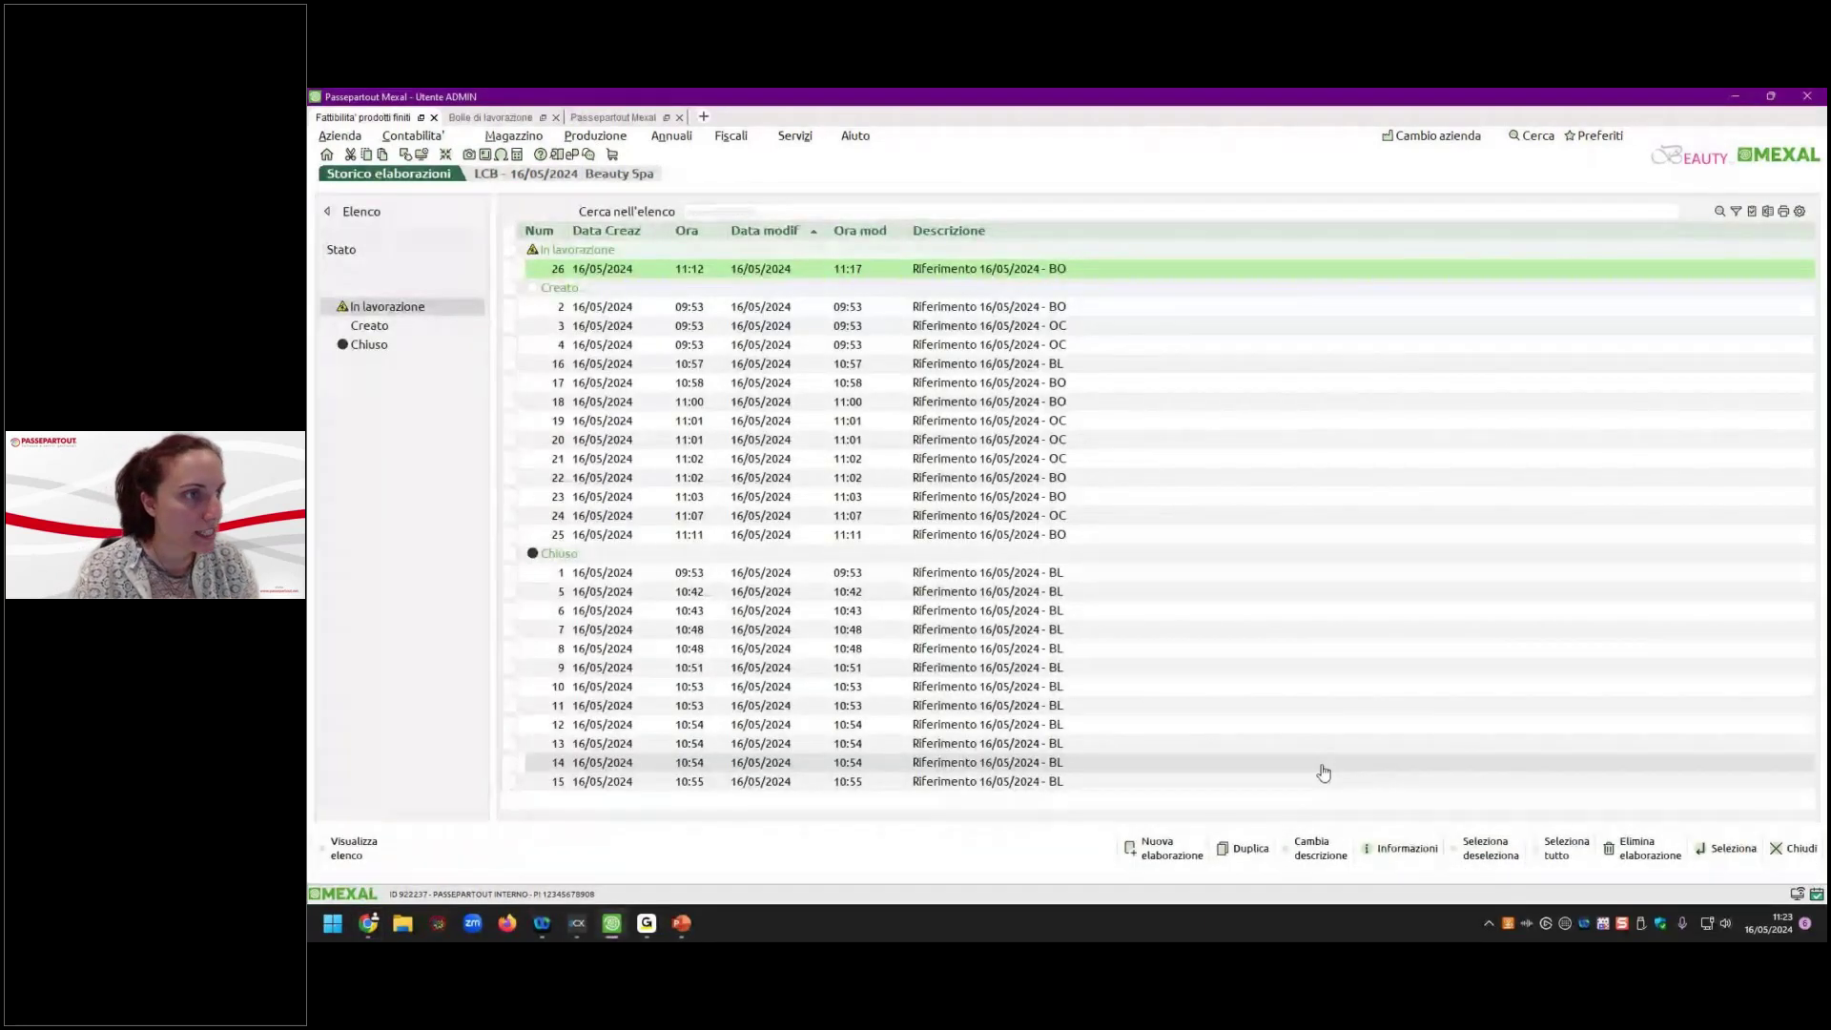
Find the MIX item in the item archive and view the additional data of its bill of materials.
click(513, 136)
click(593, 143)
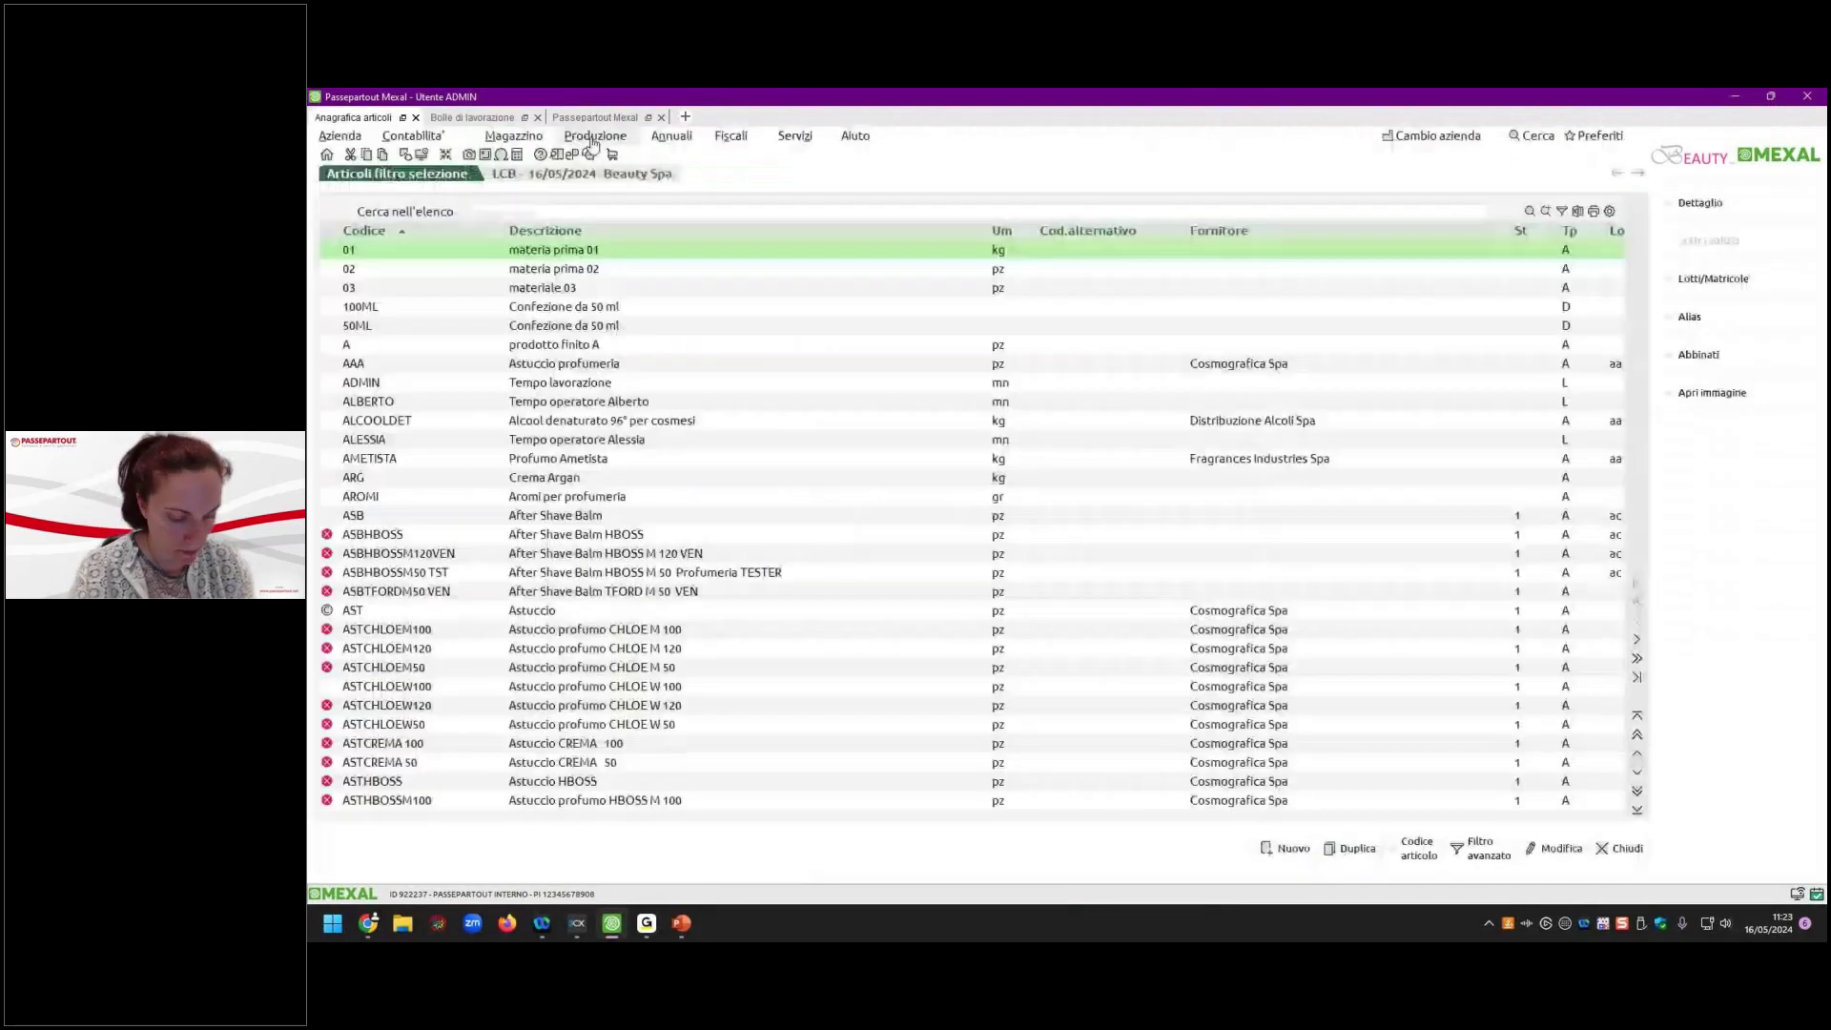
text(mix)
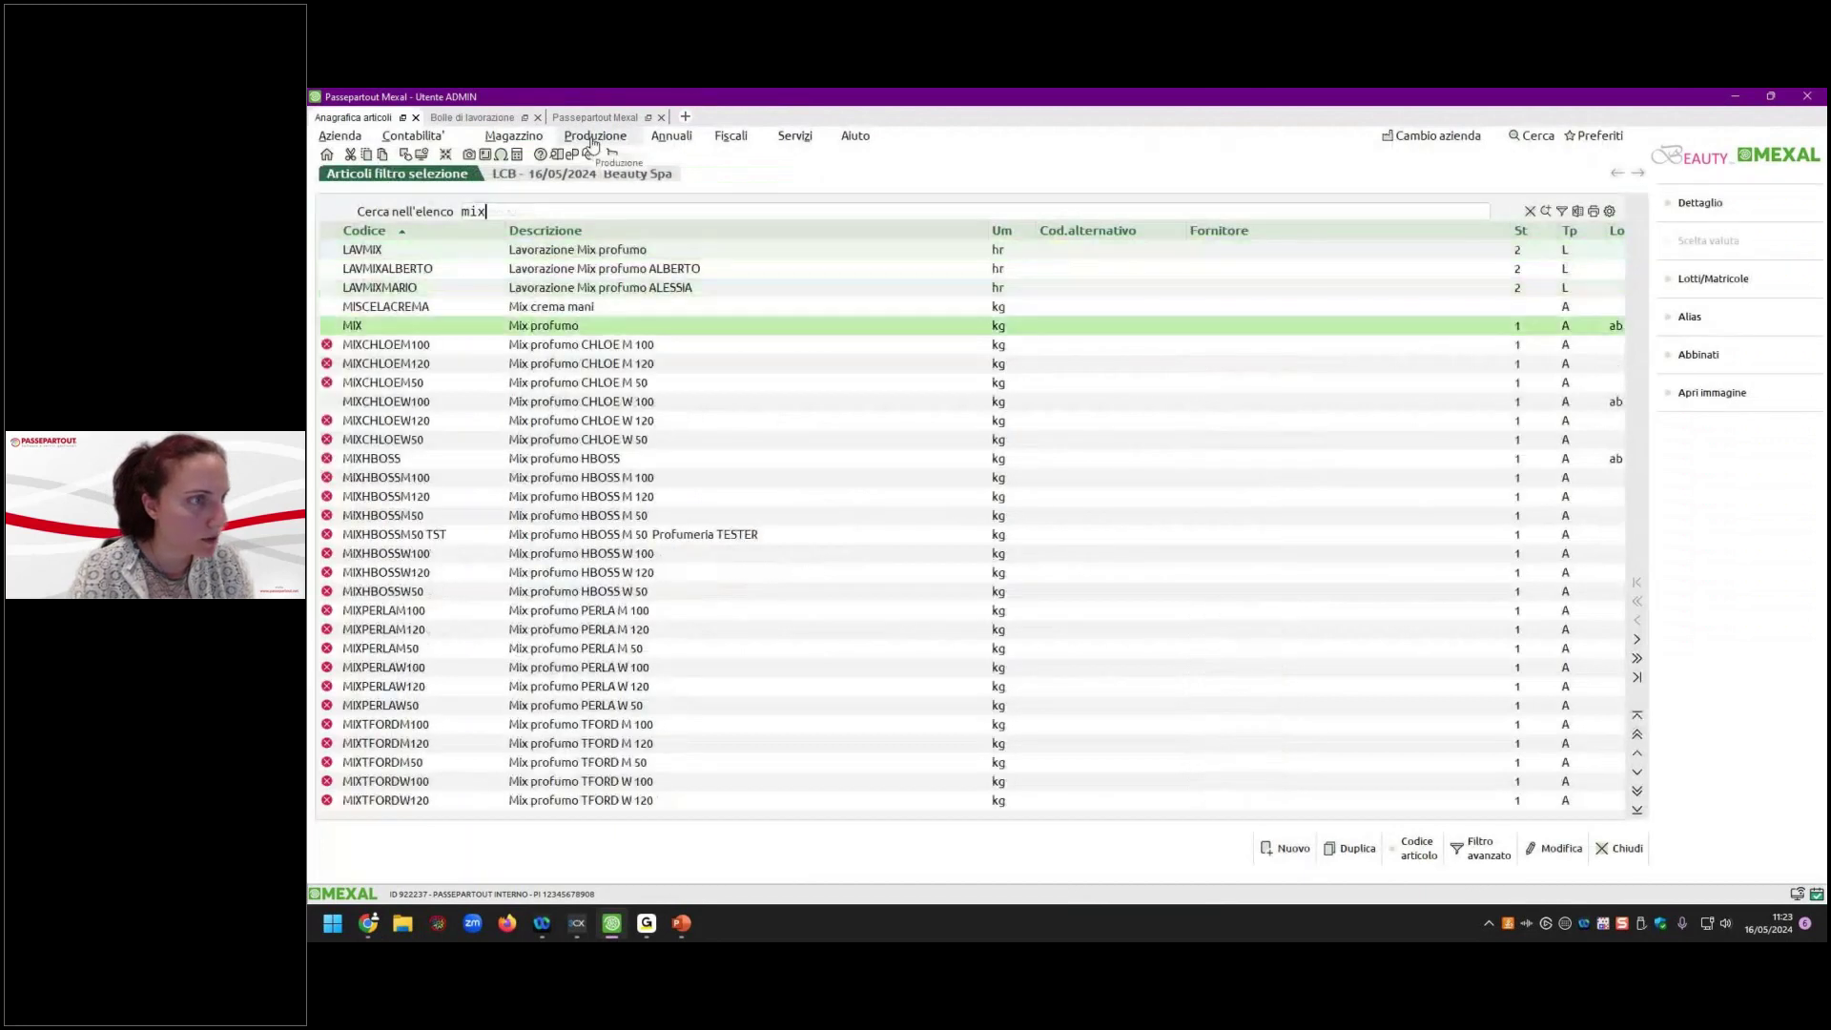
key(Return)
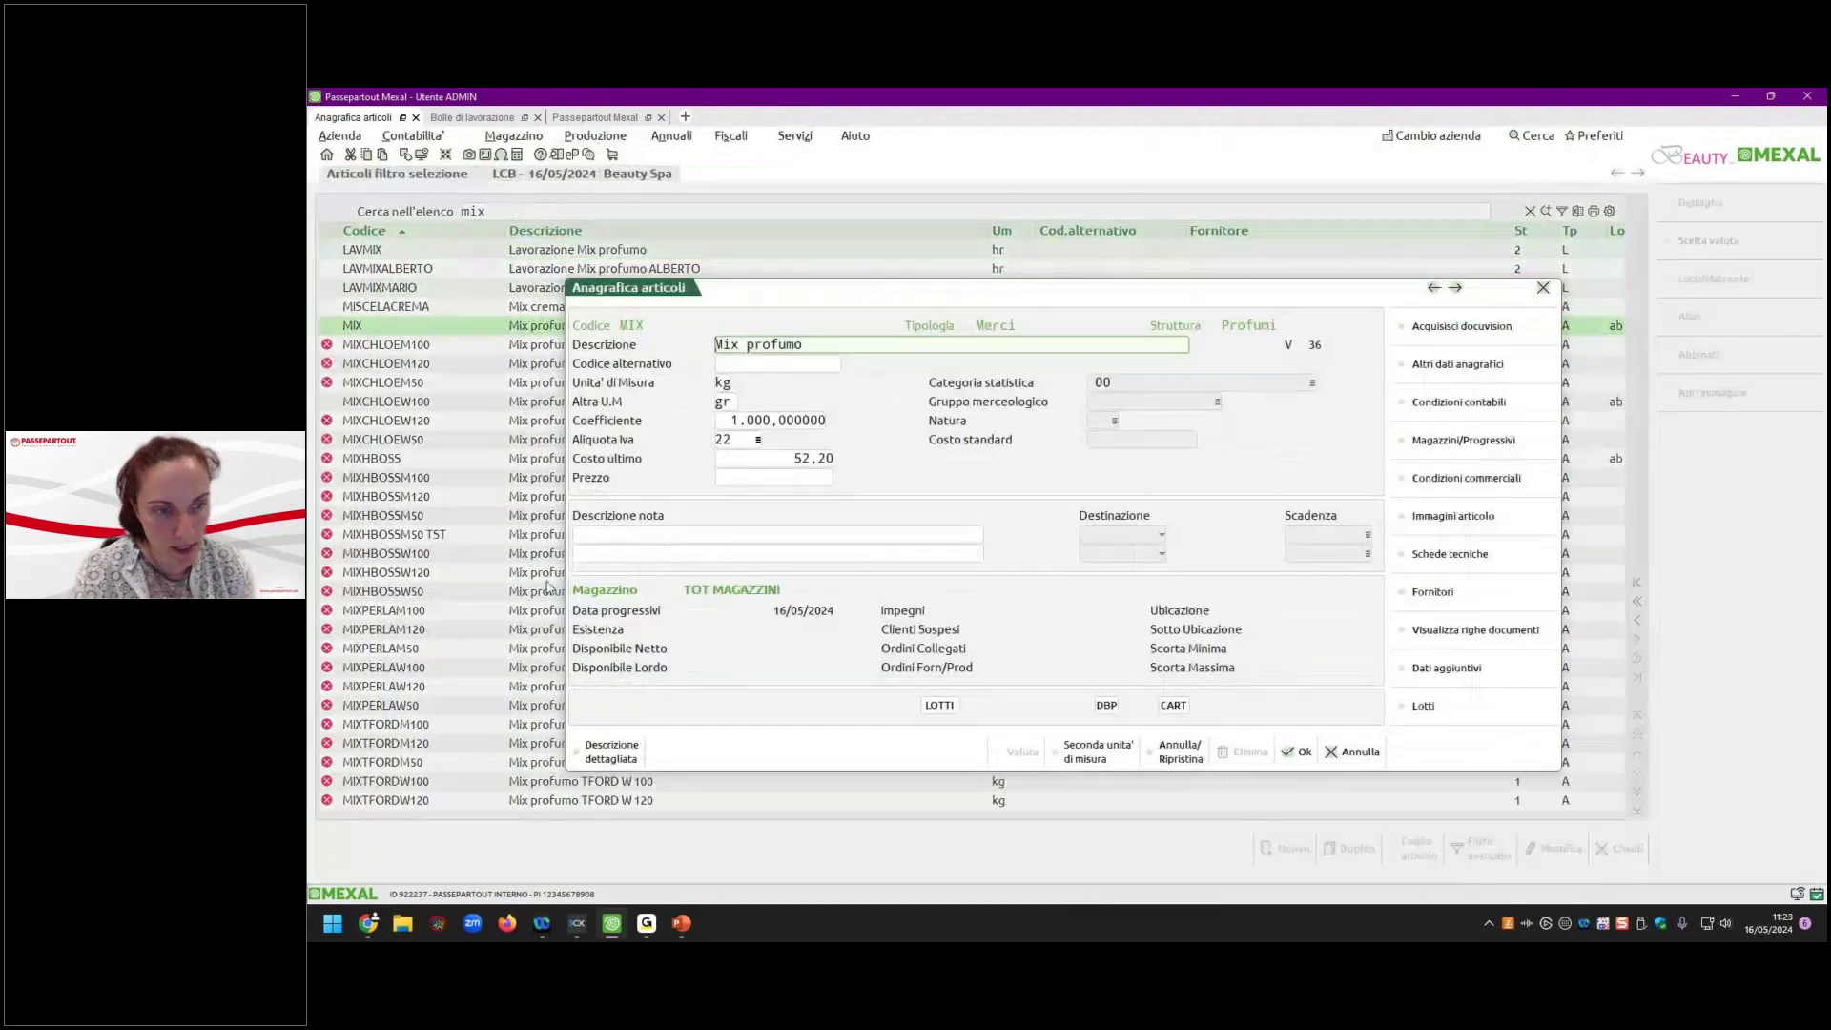
click(1107, 705)
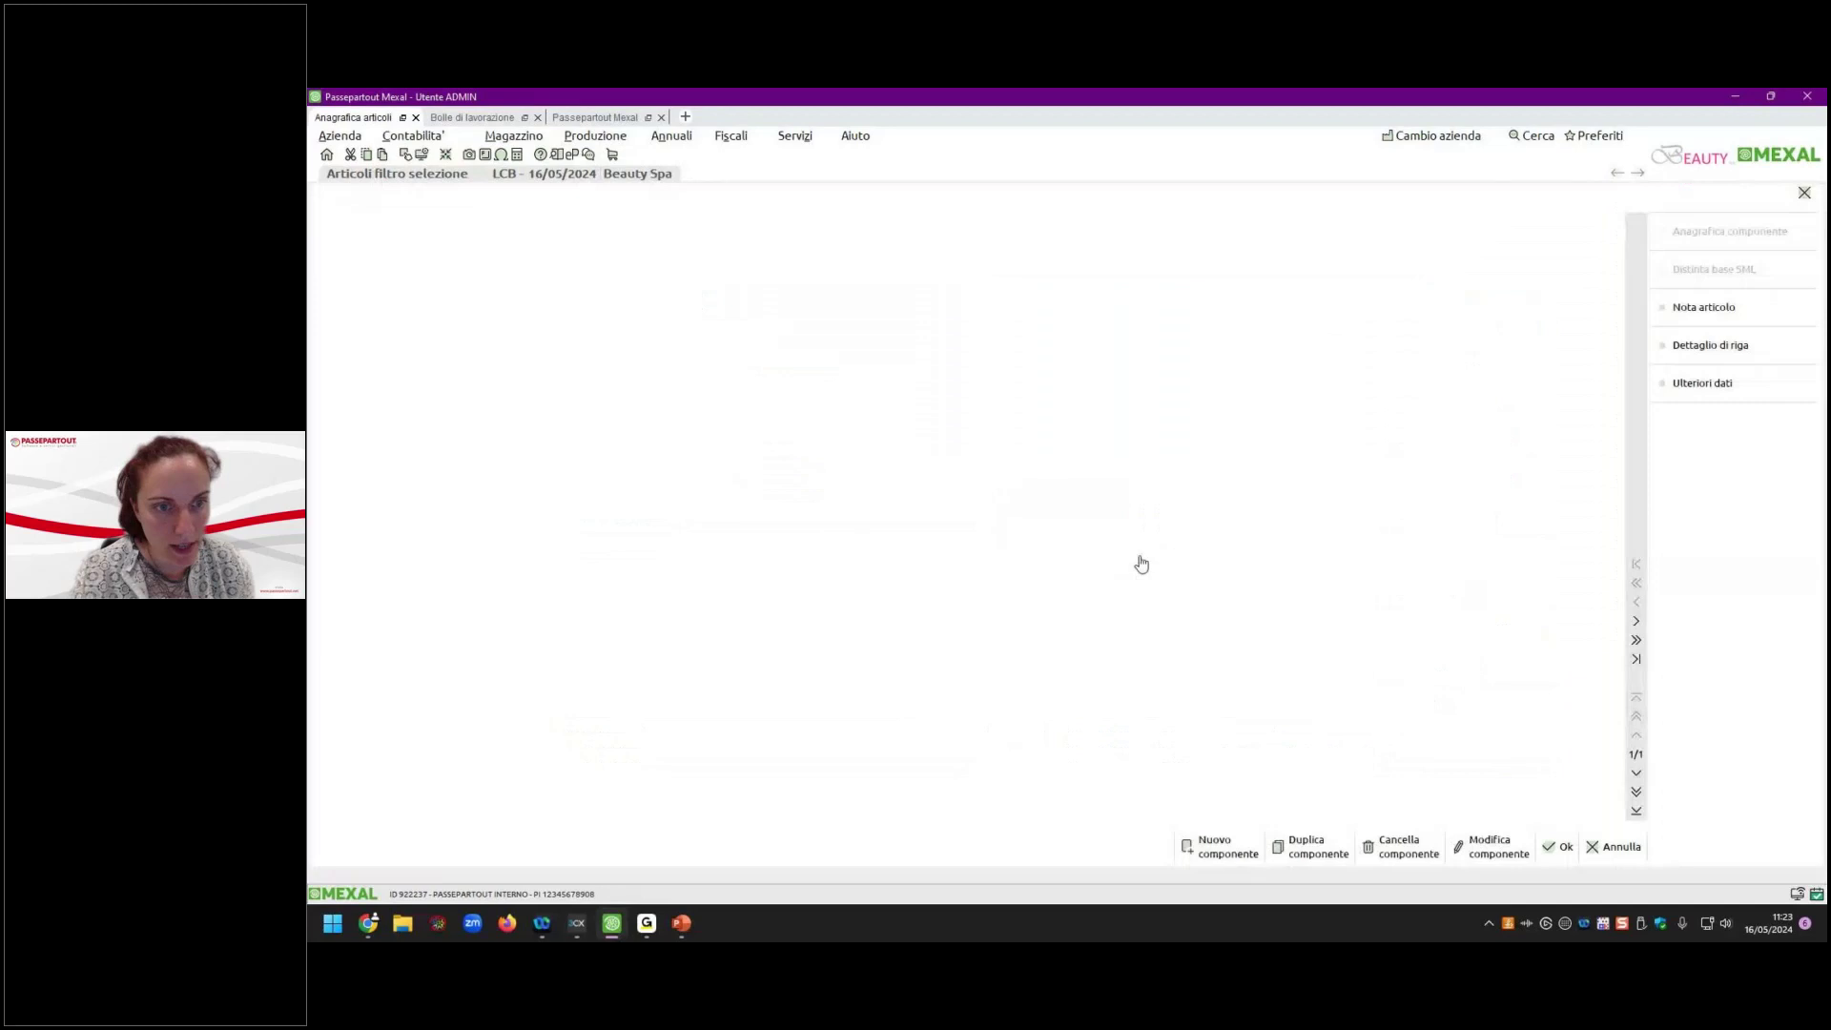
key(shift+F5)
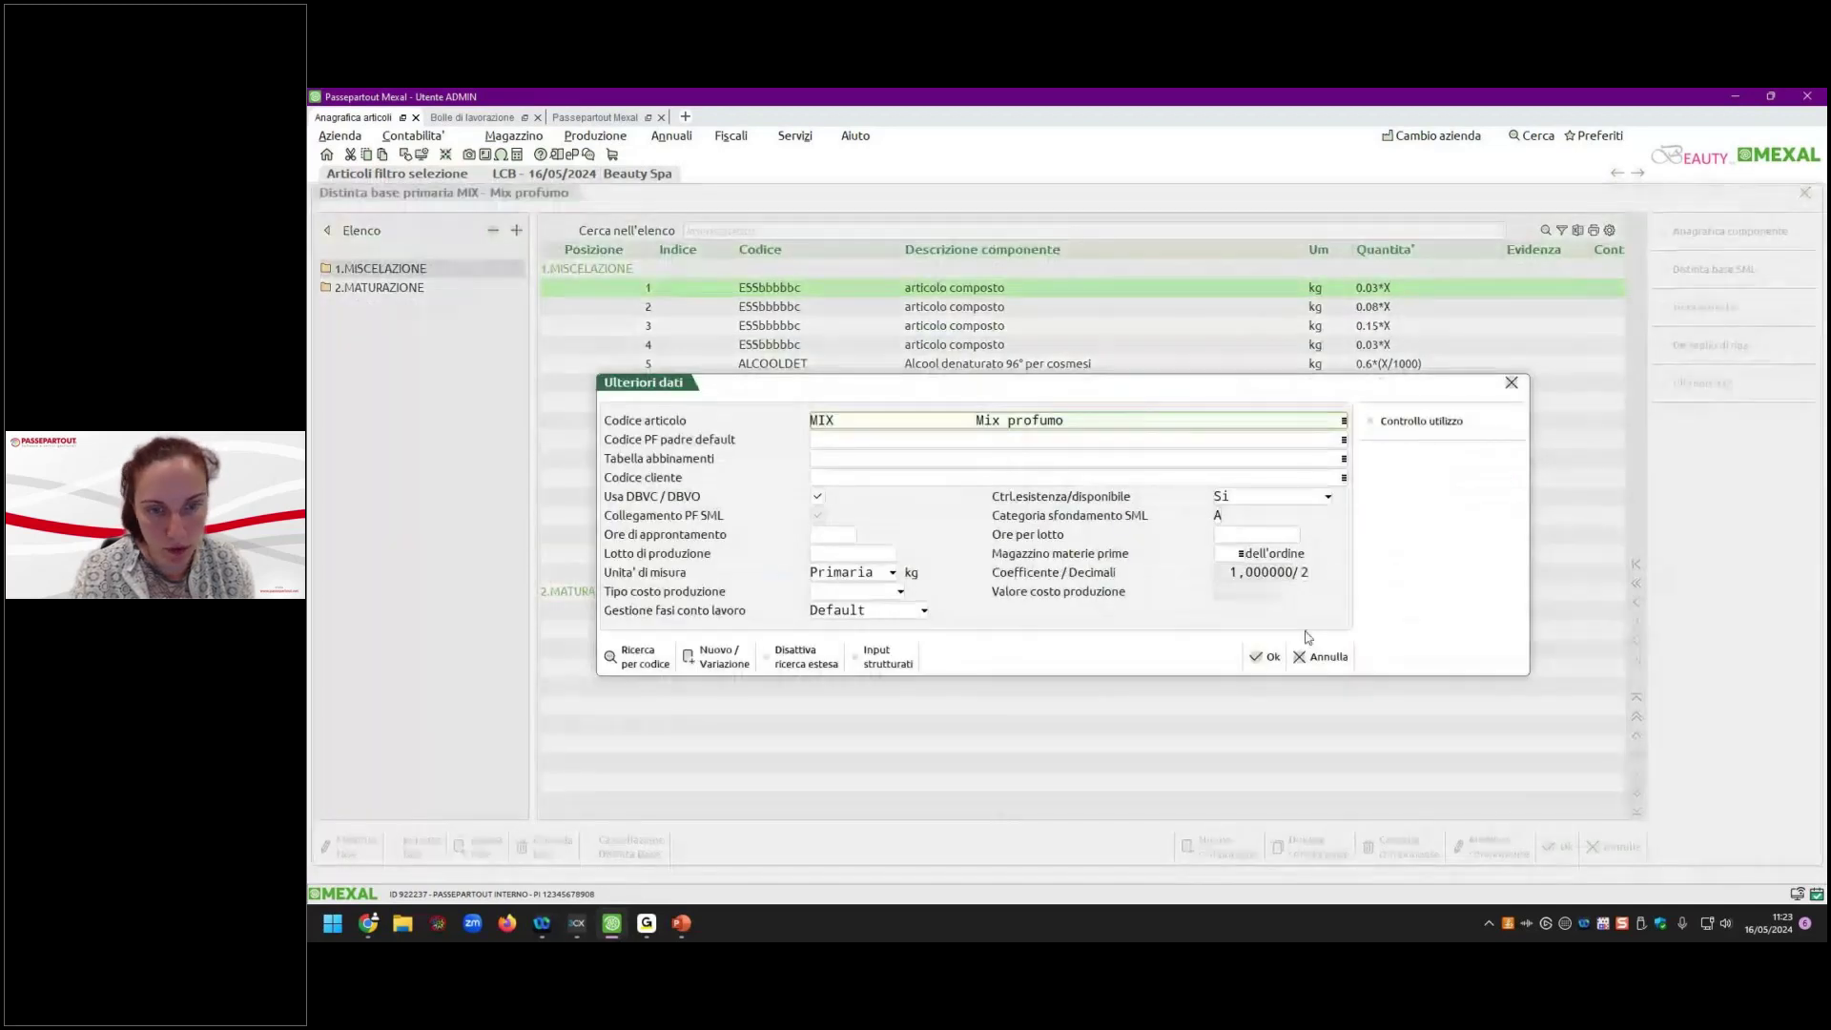
key(Escape)
key(Escape)
key(Escape)
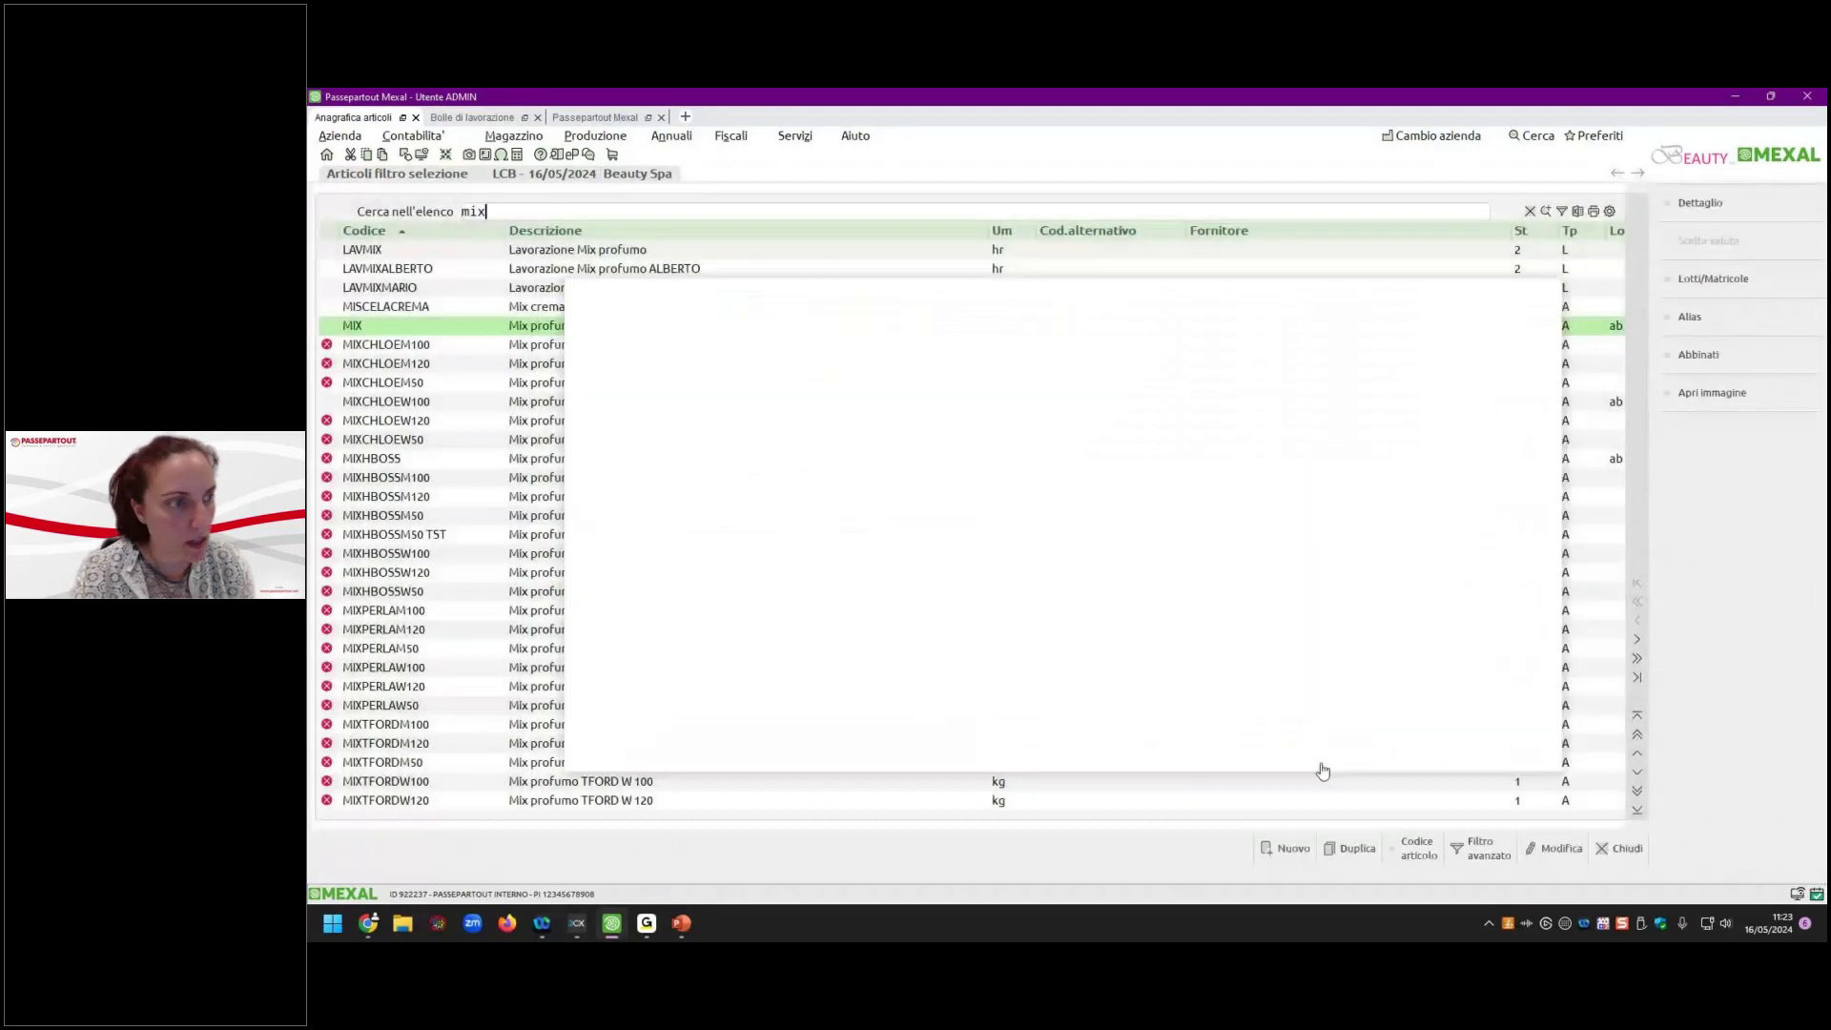
key(Escape)
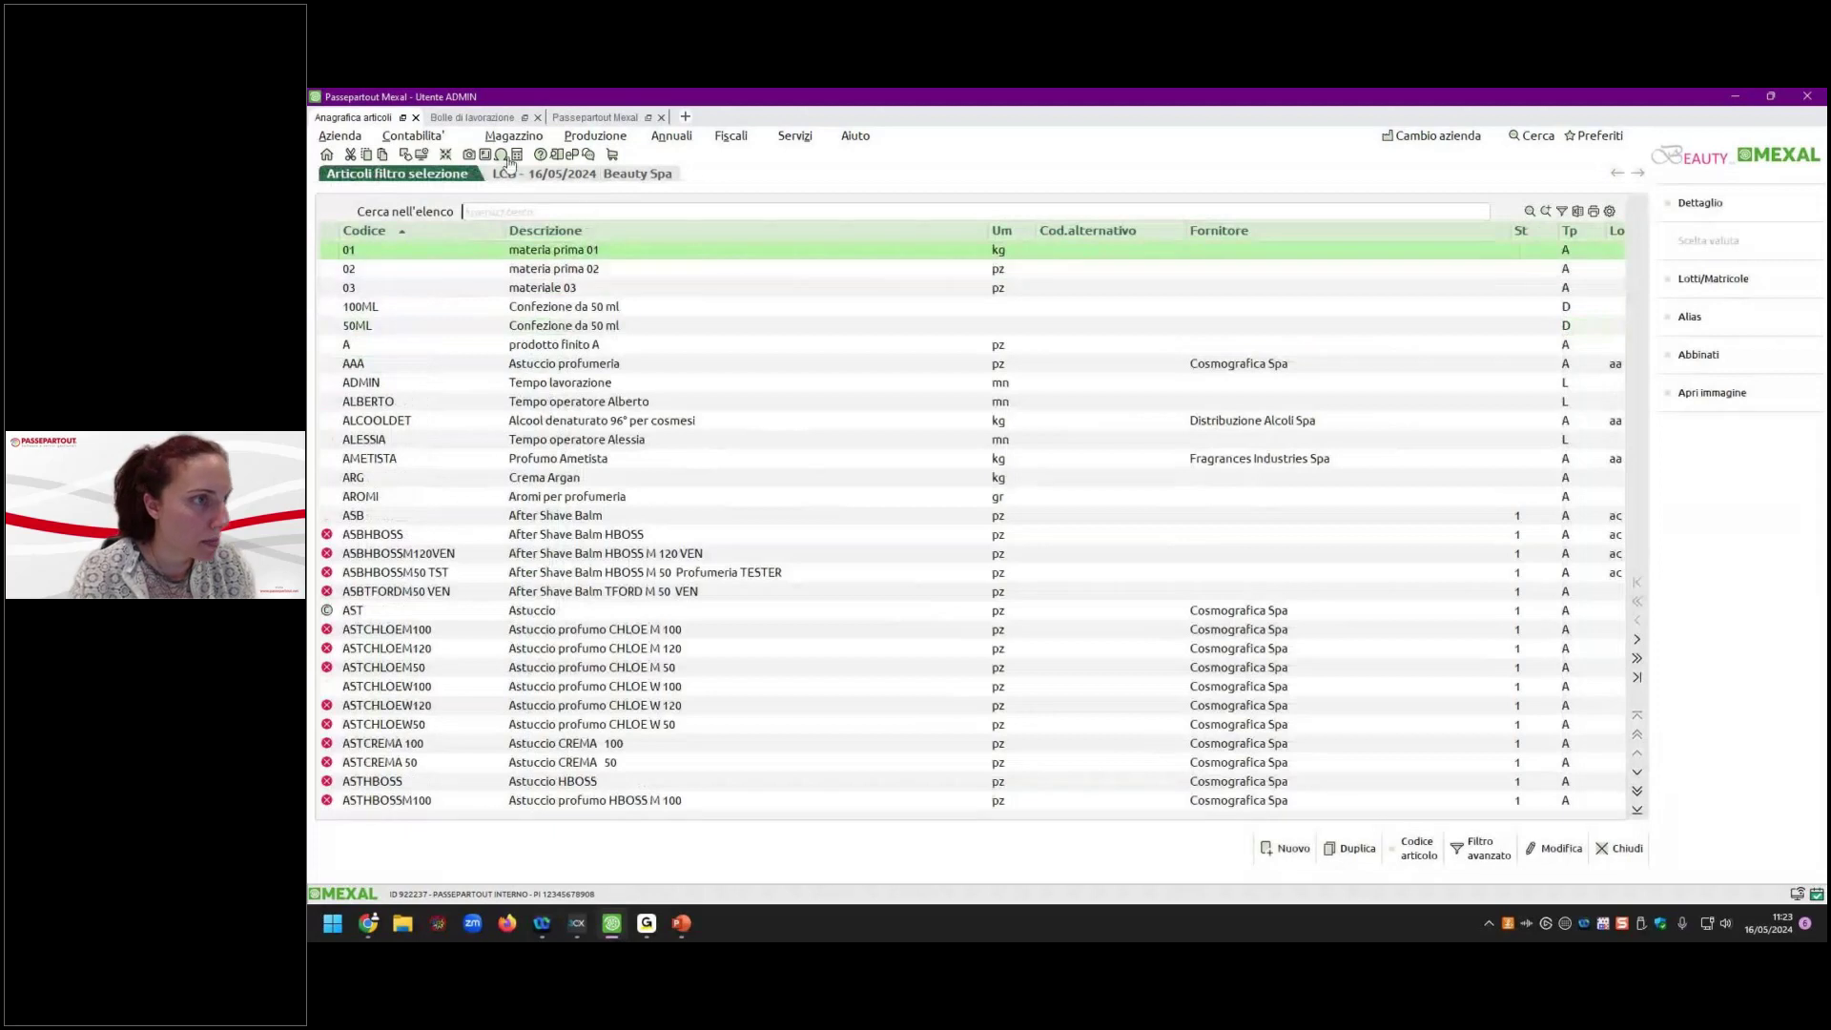
Start a customer order (OC) for Agap Spa and add the Eau de Toilette item EDTHBOSSM100VEN.
click(514, 136)
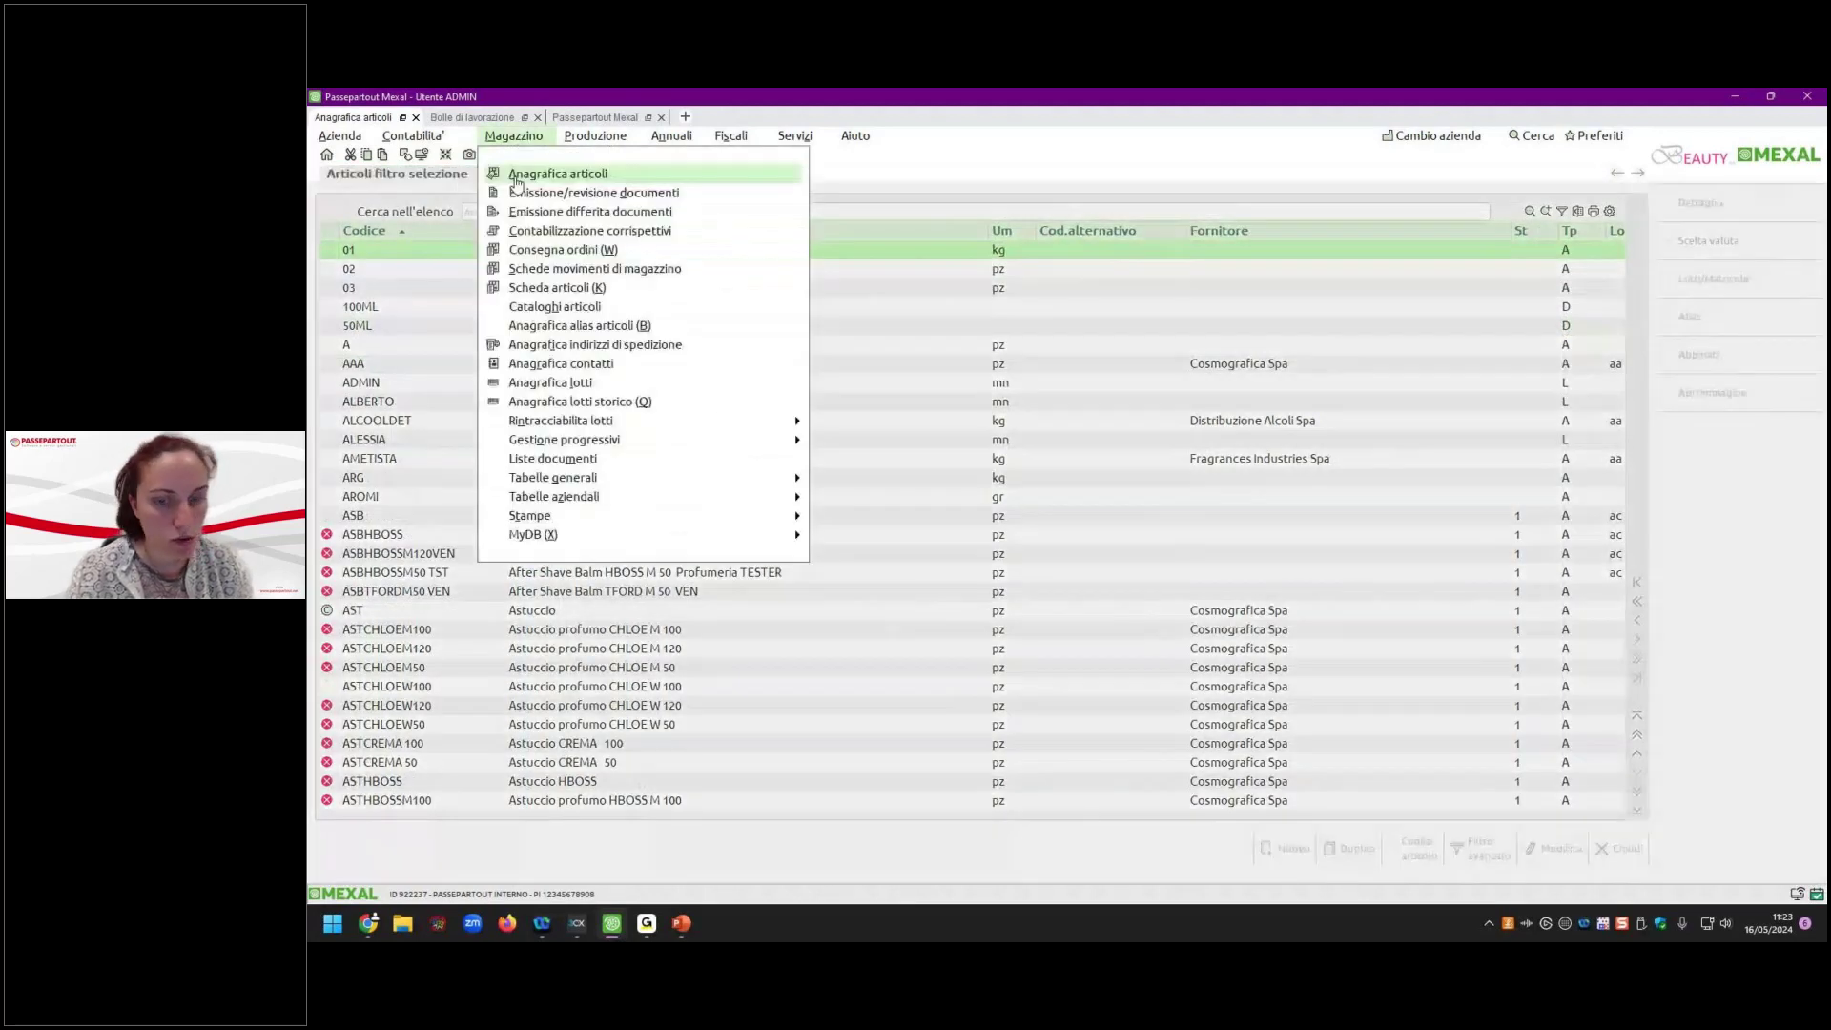
click(520, 174)
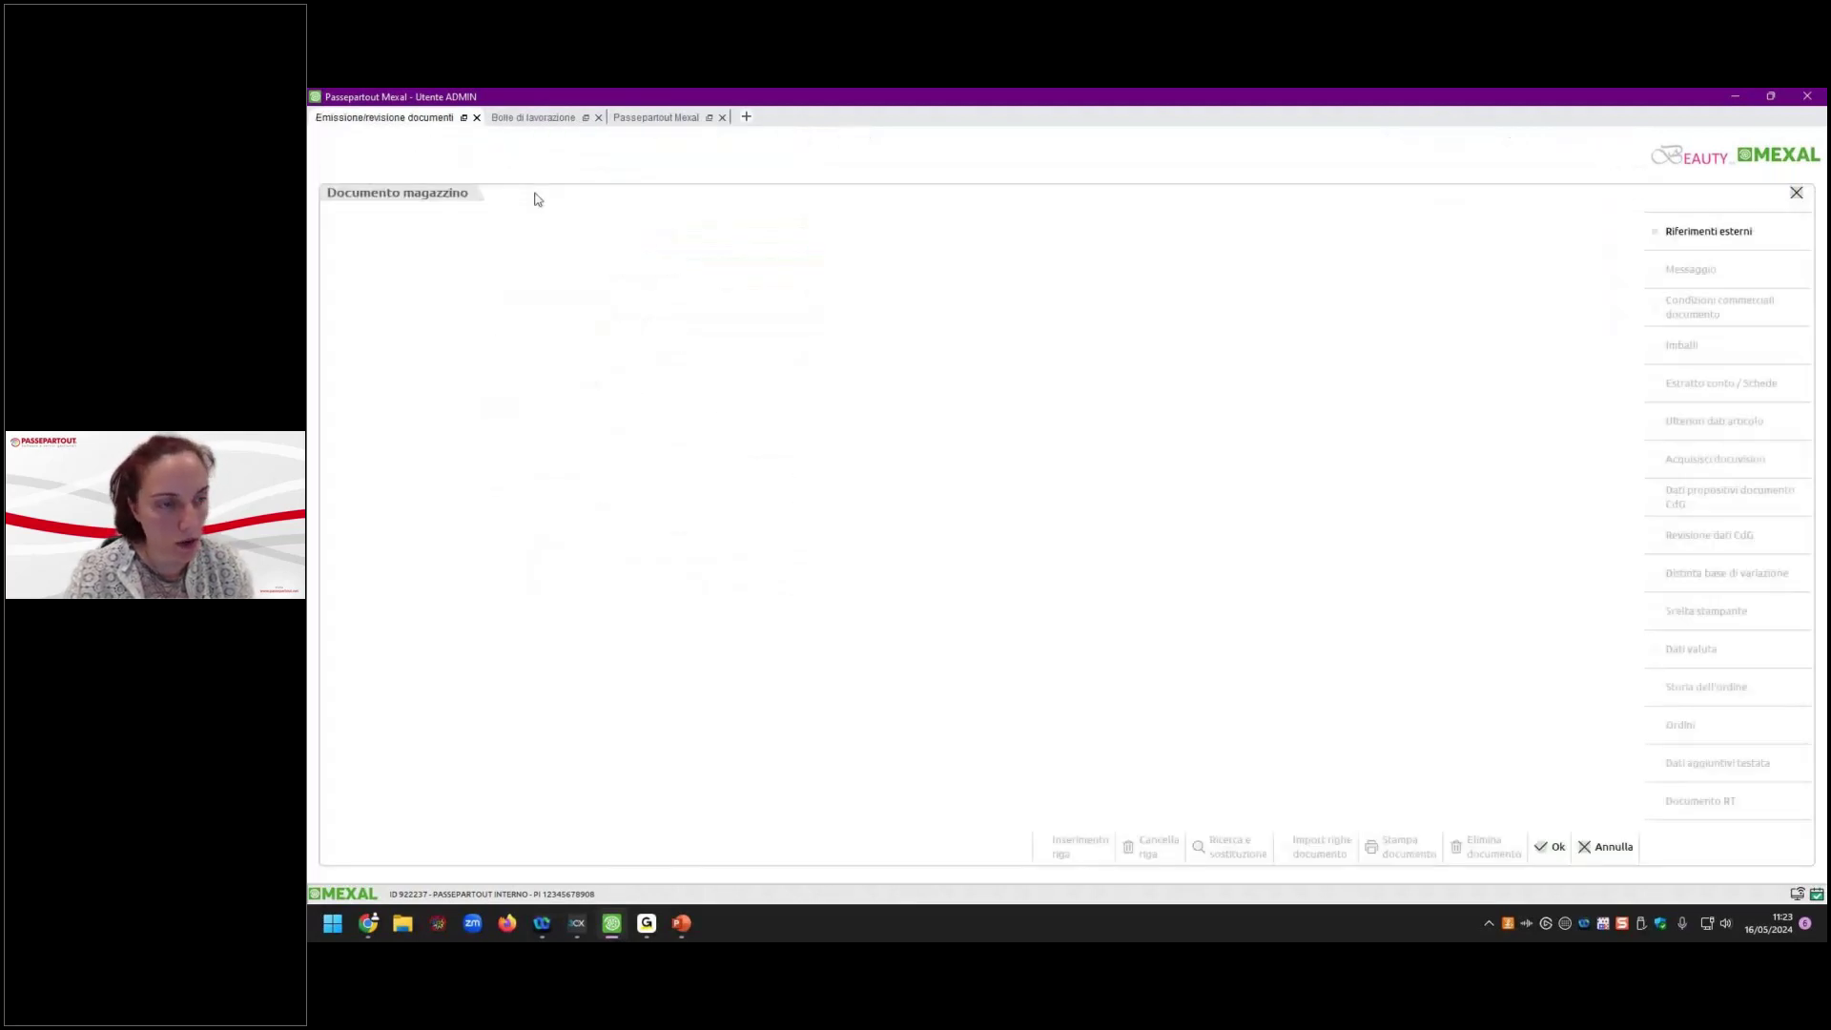
text(OC)
key(Return)
key(Return)
text(EDT)
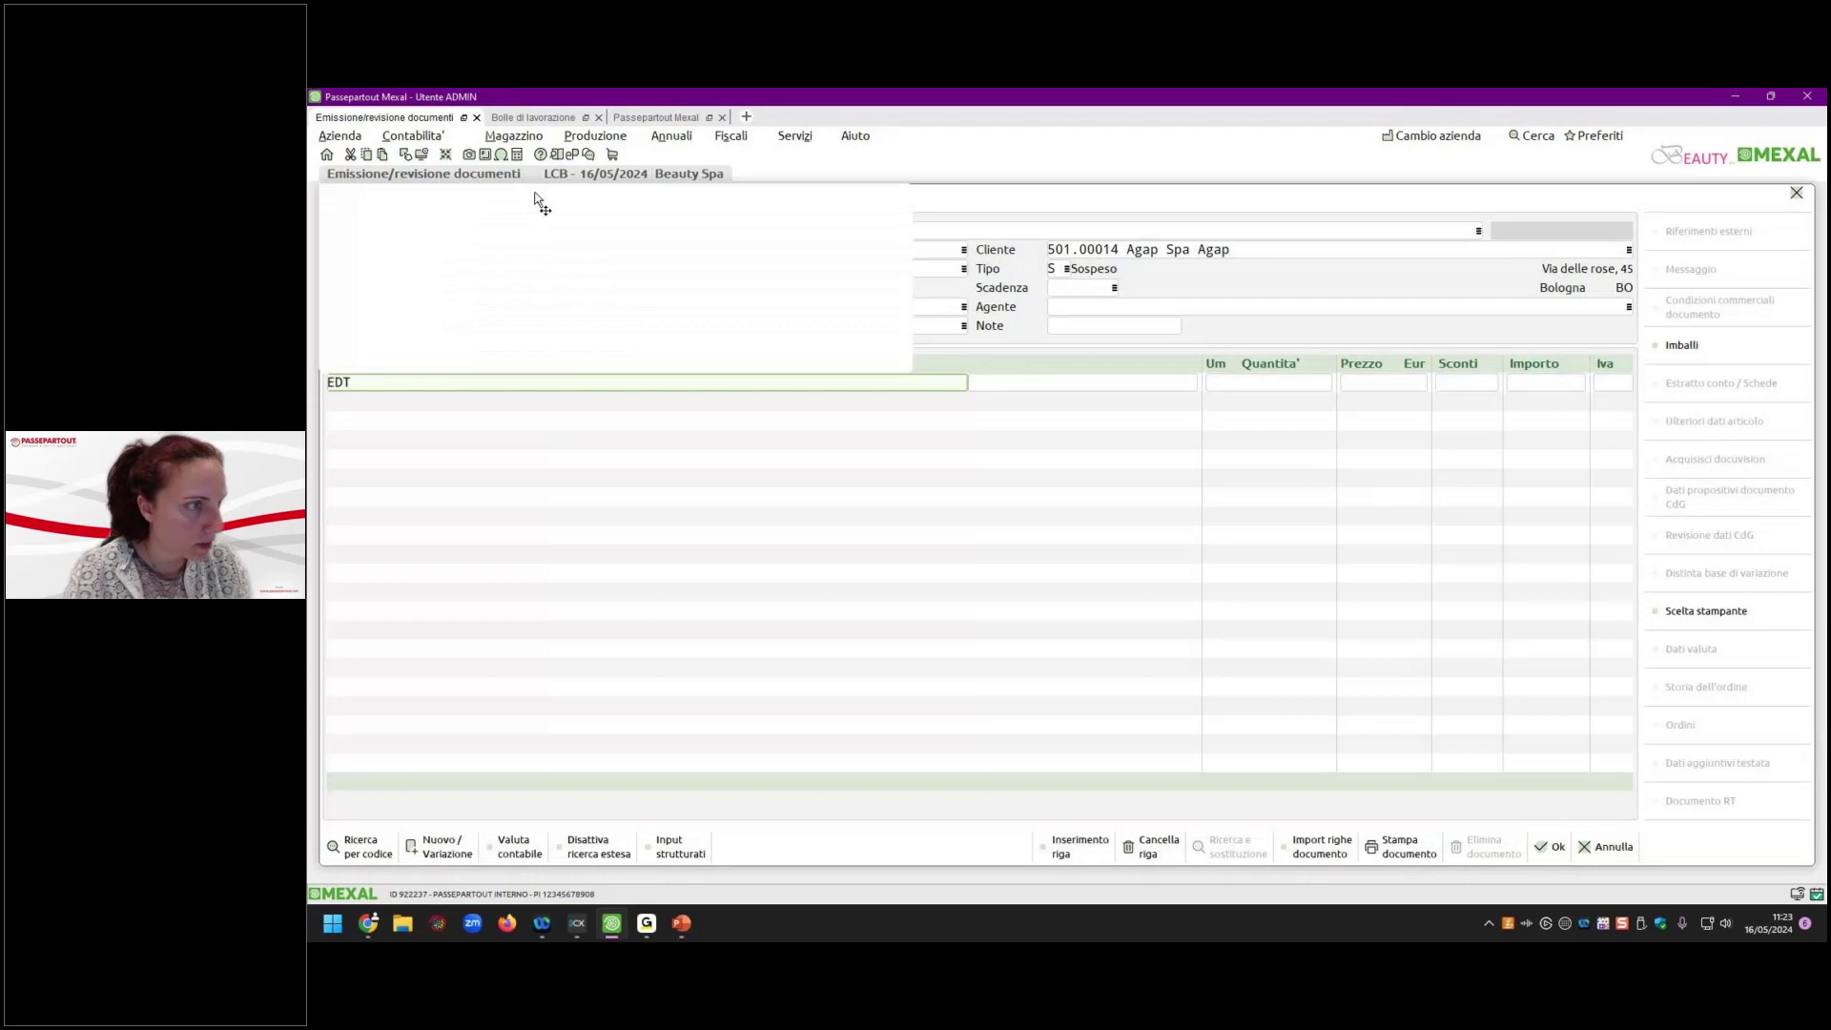
key(Return)
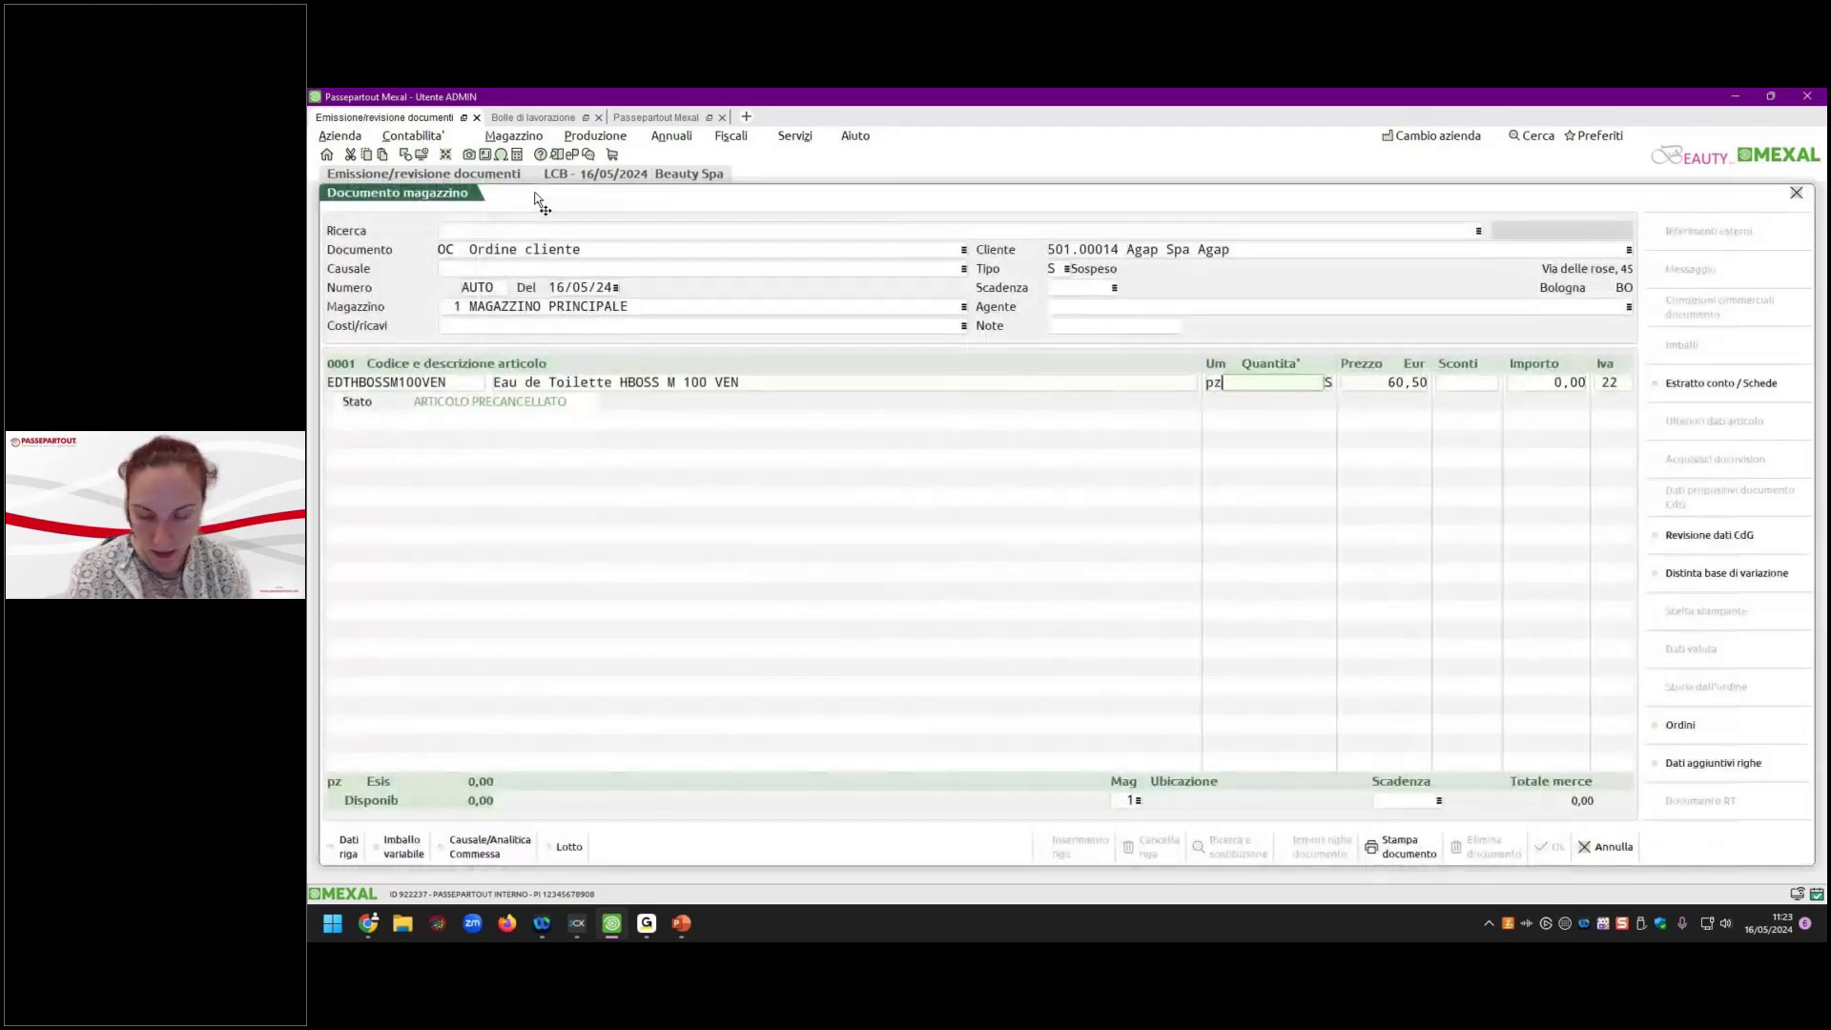
Set the EDTHBOSSM100VEN line's quantity to 100 and save the customer order.
text(10)
key(Return)
key(F10)
key(F10)
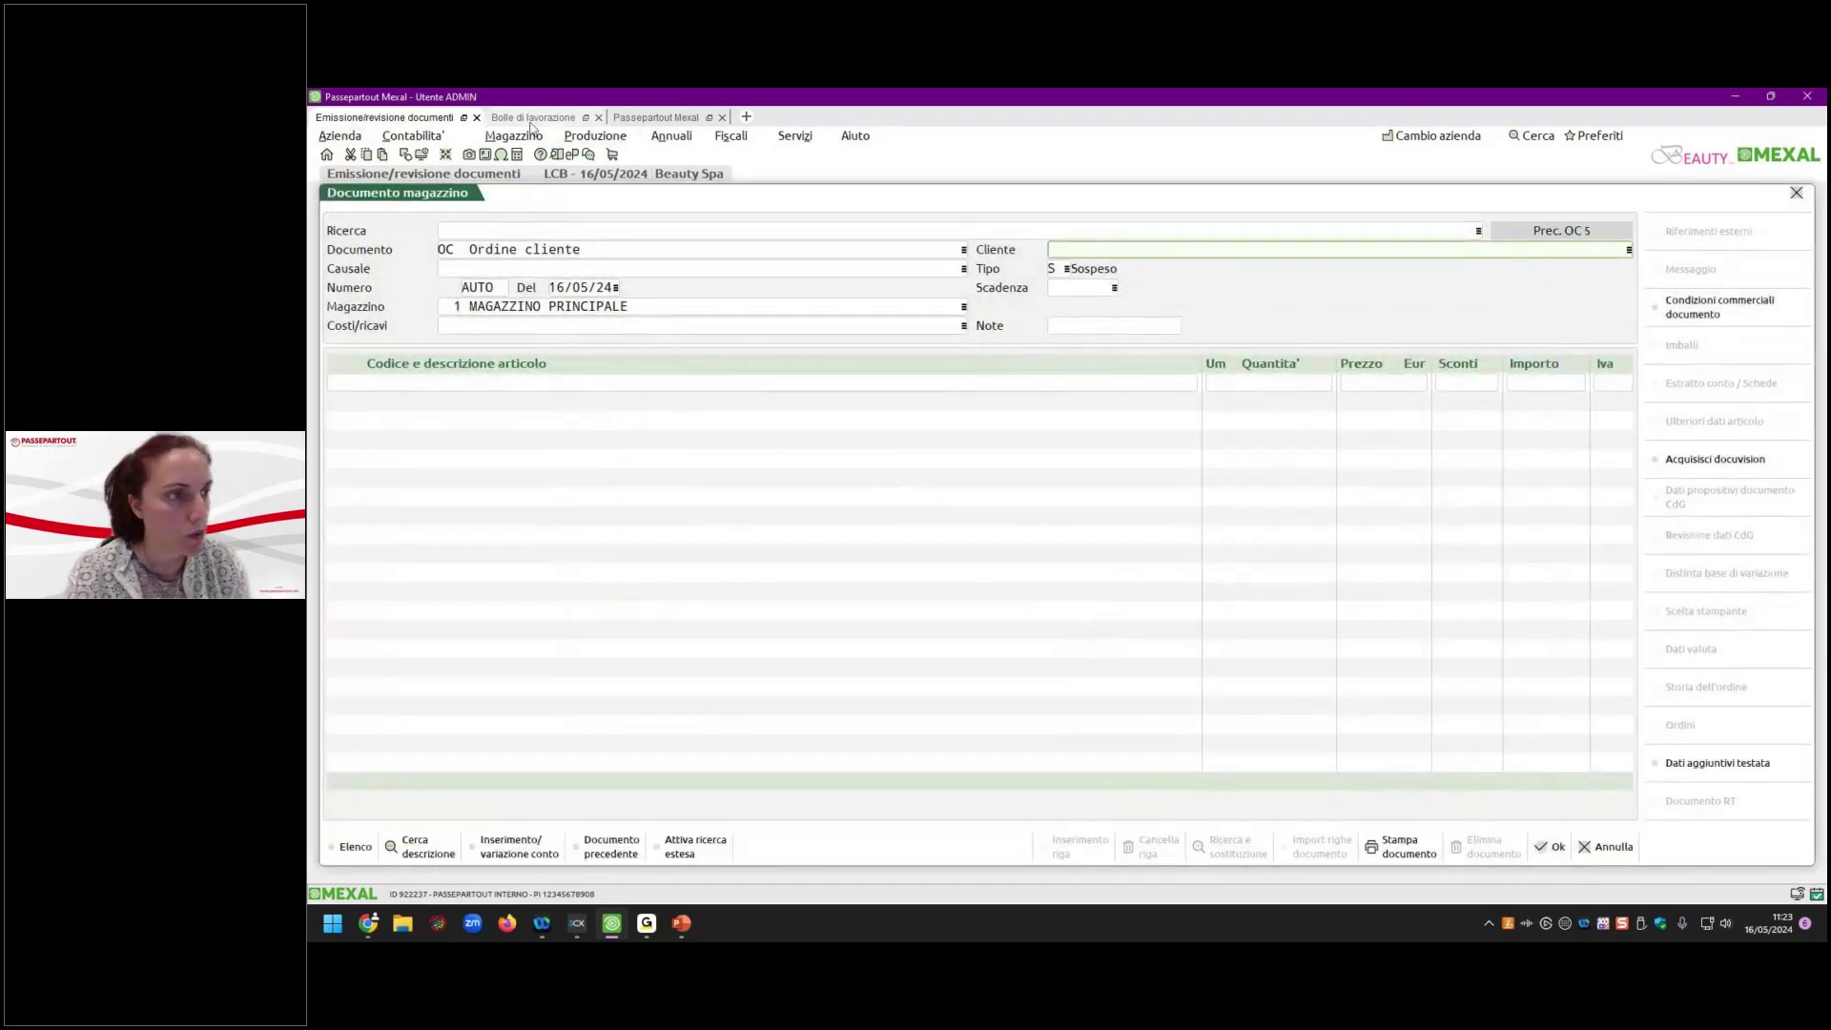
Start a new finished-product feasibility run on customer orders only, excluding work orders, and limit it to customer order 5.
click(532, 119)
click(658, 118)
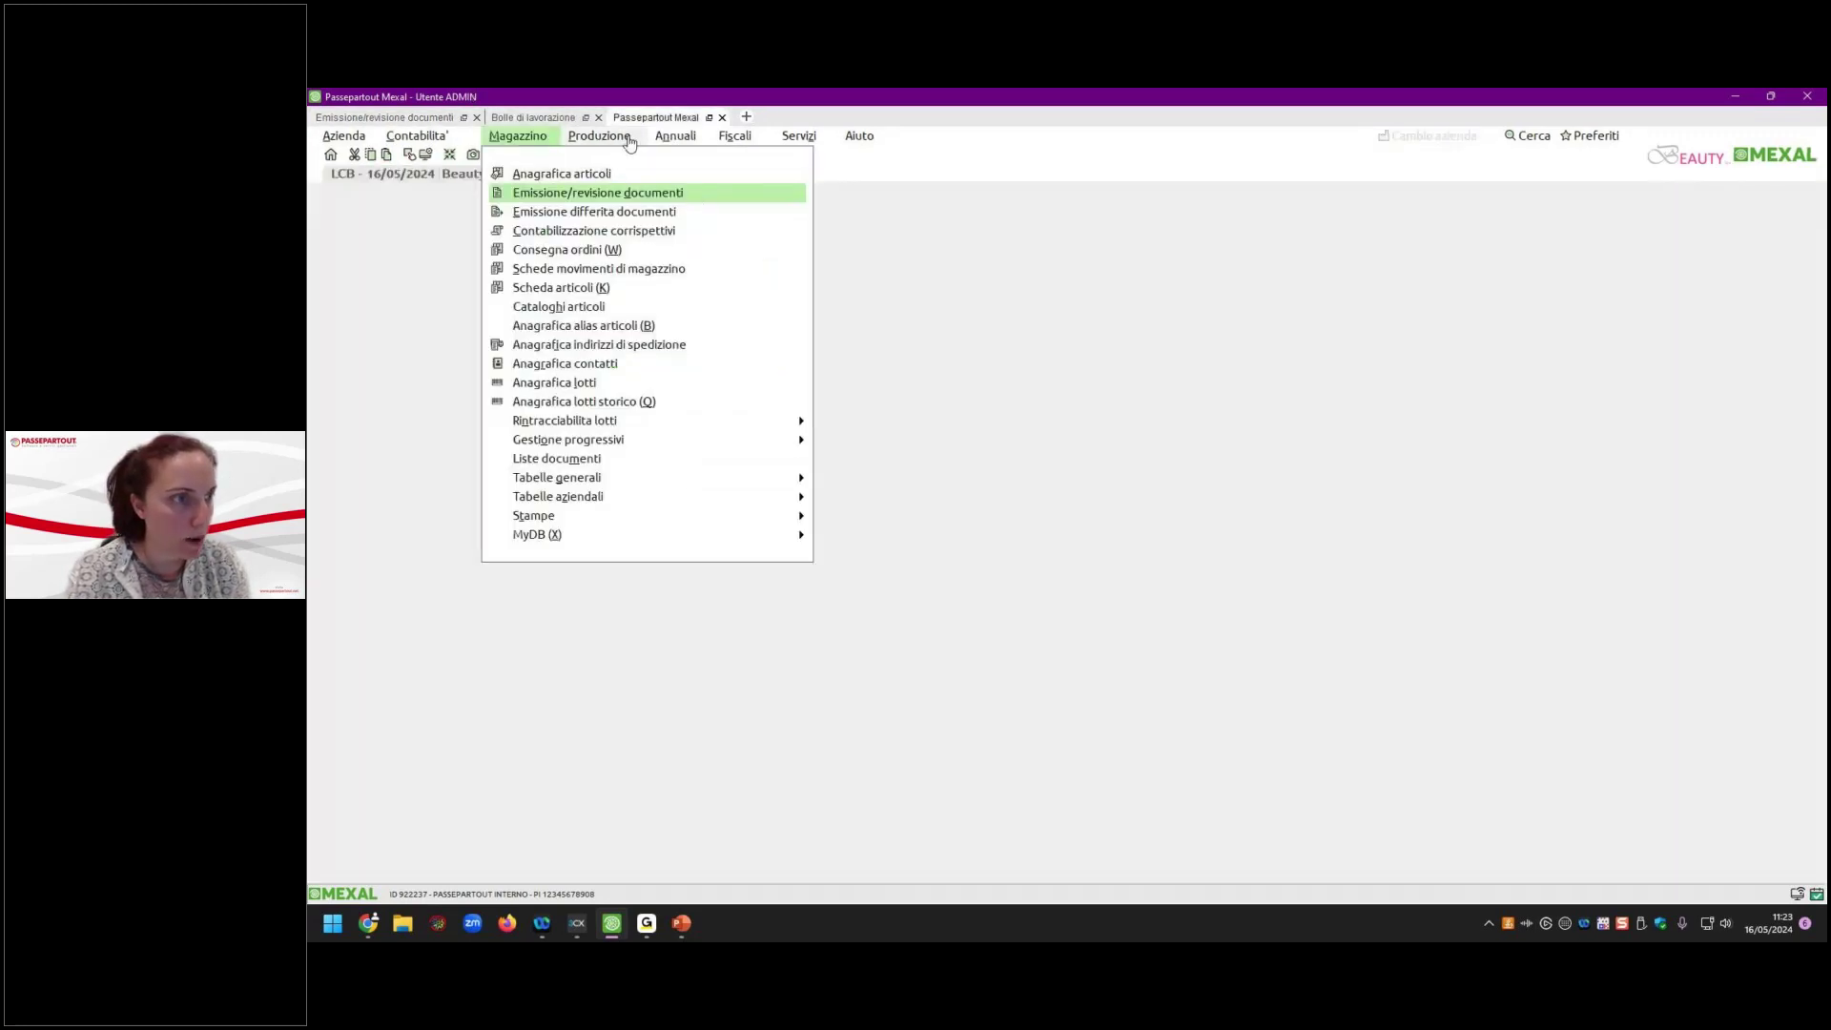
mouse_move(629, 143)
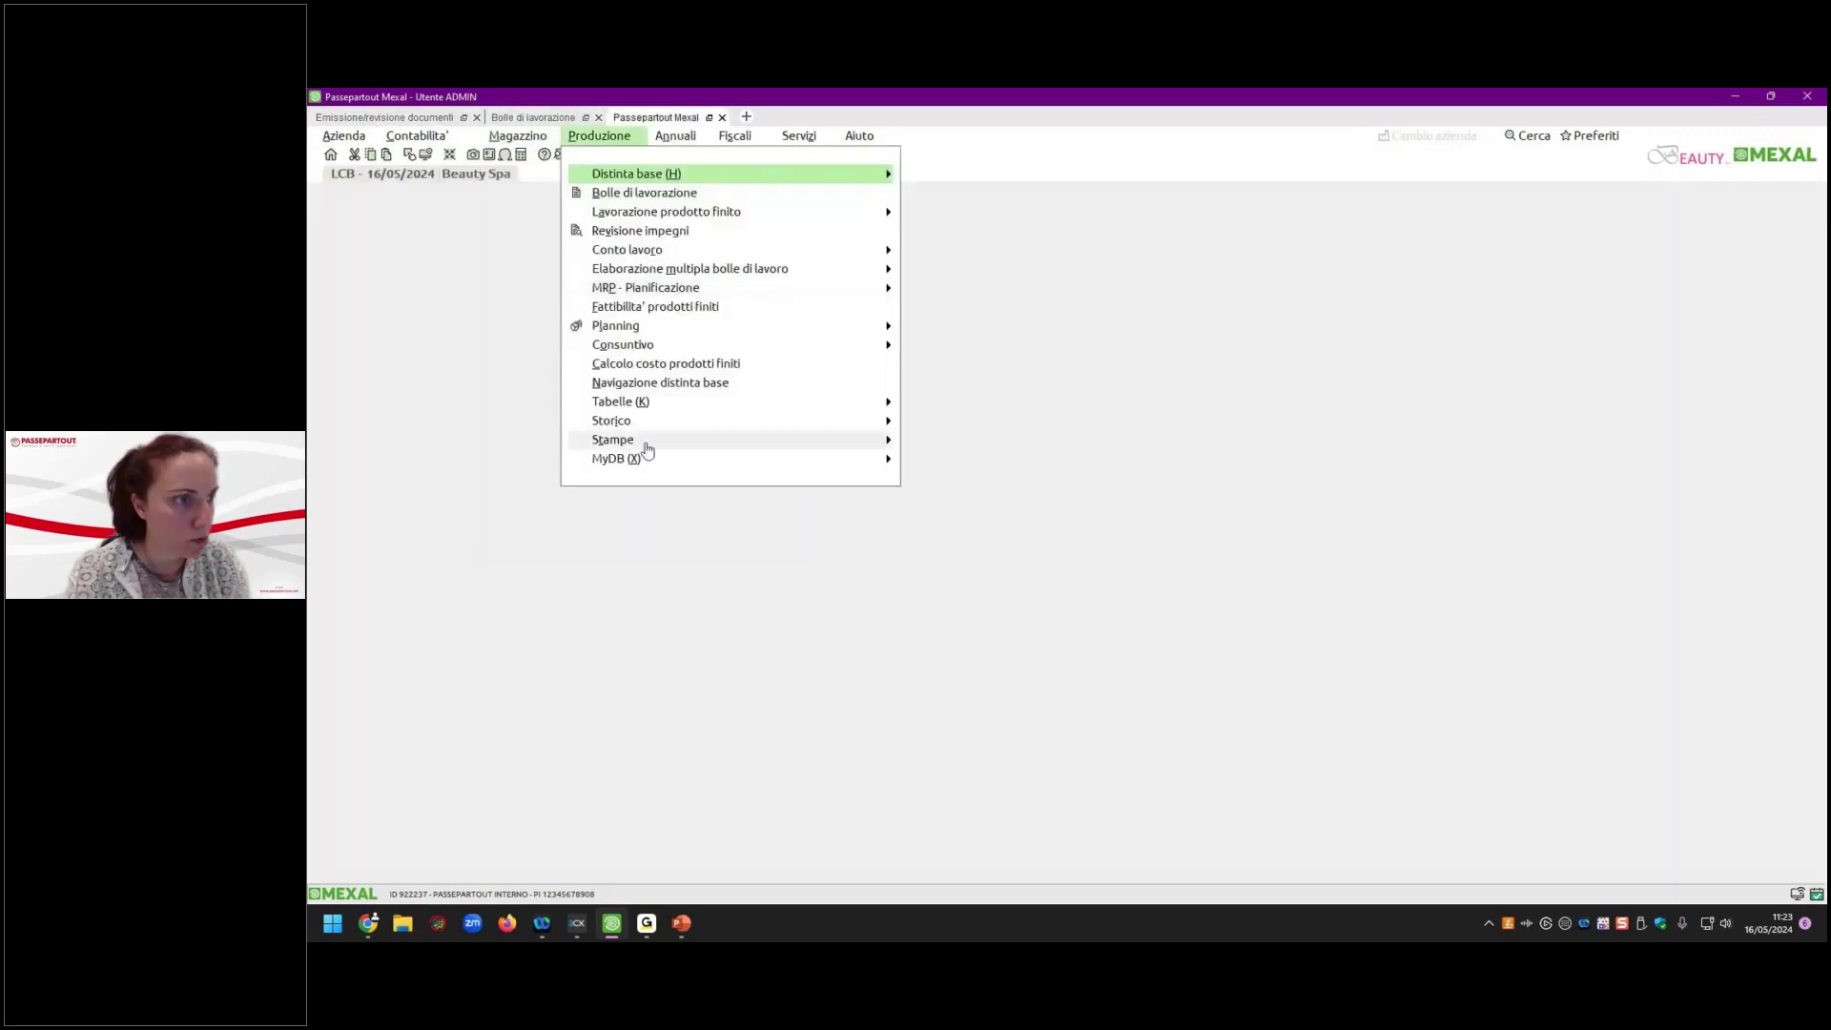
click(645, 313)
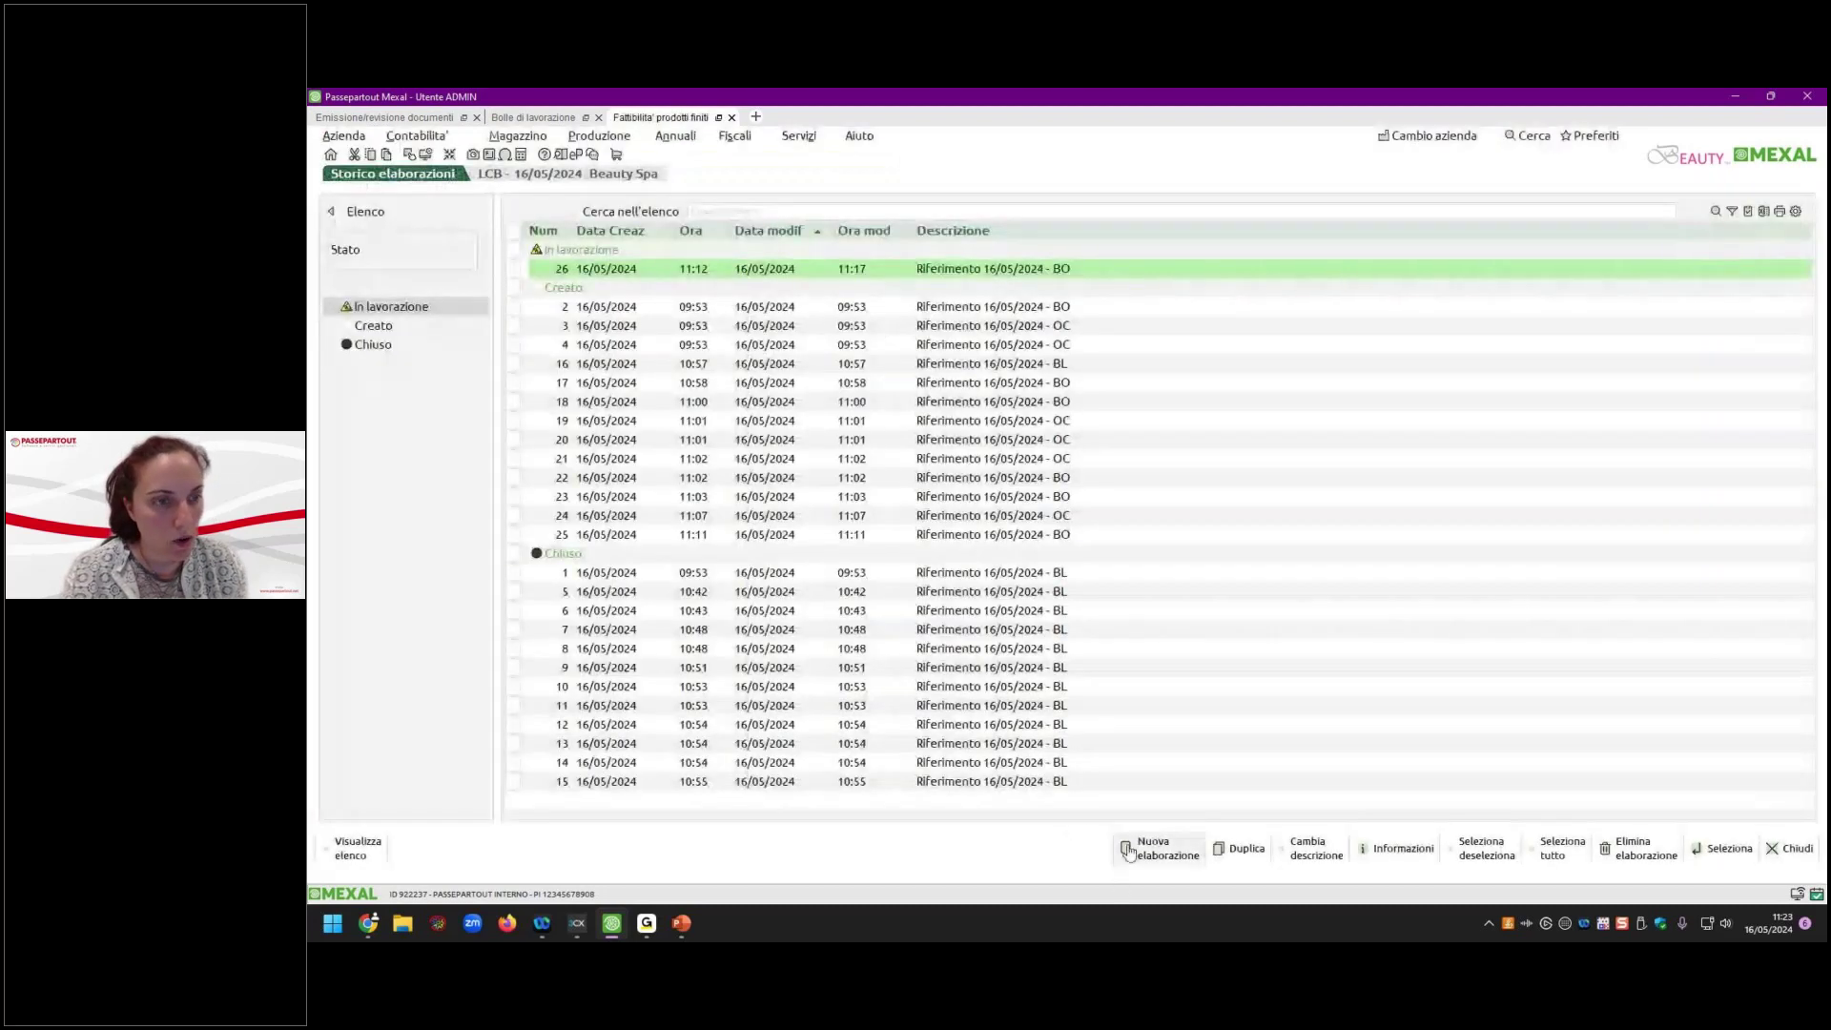
click(1144, 849)
click(1265, 325)
click(956, 325)
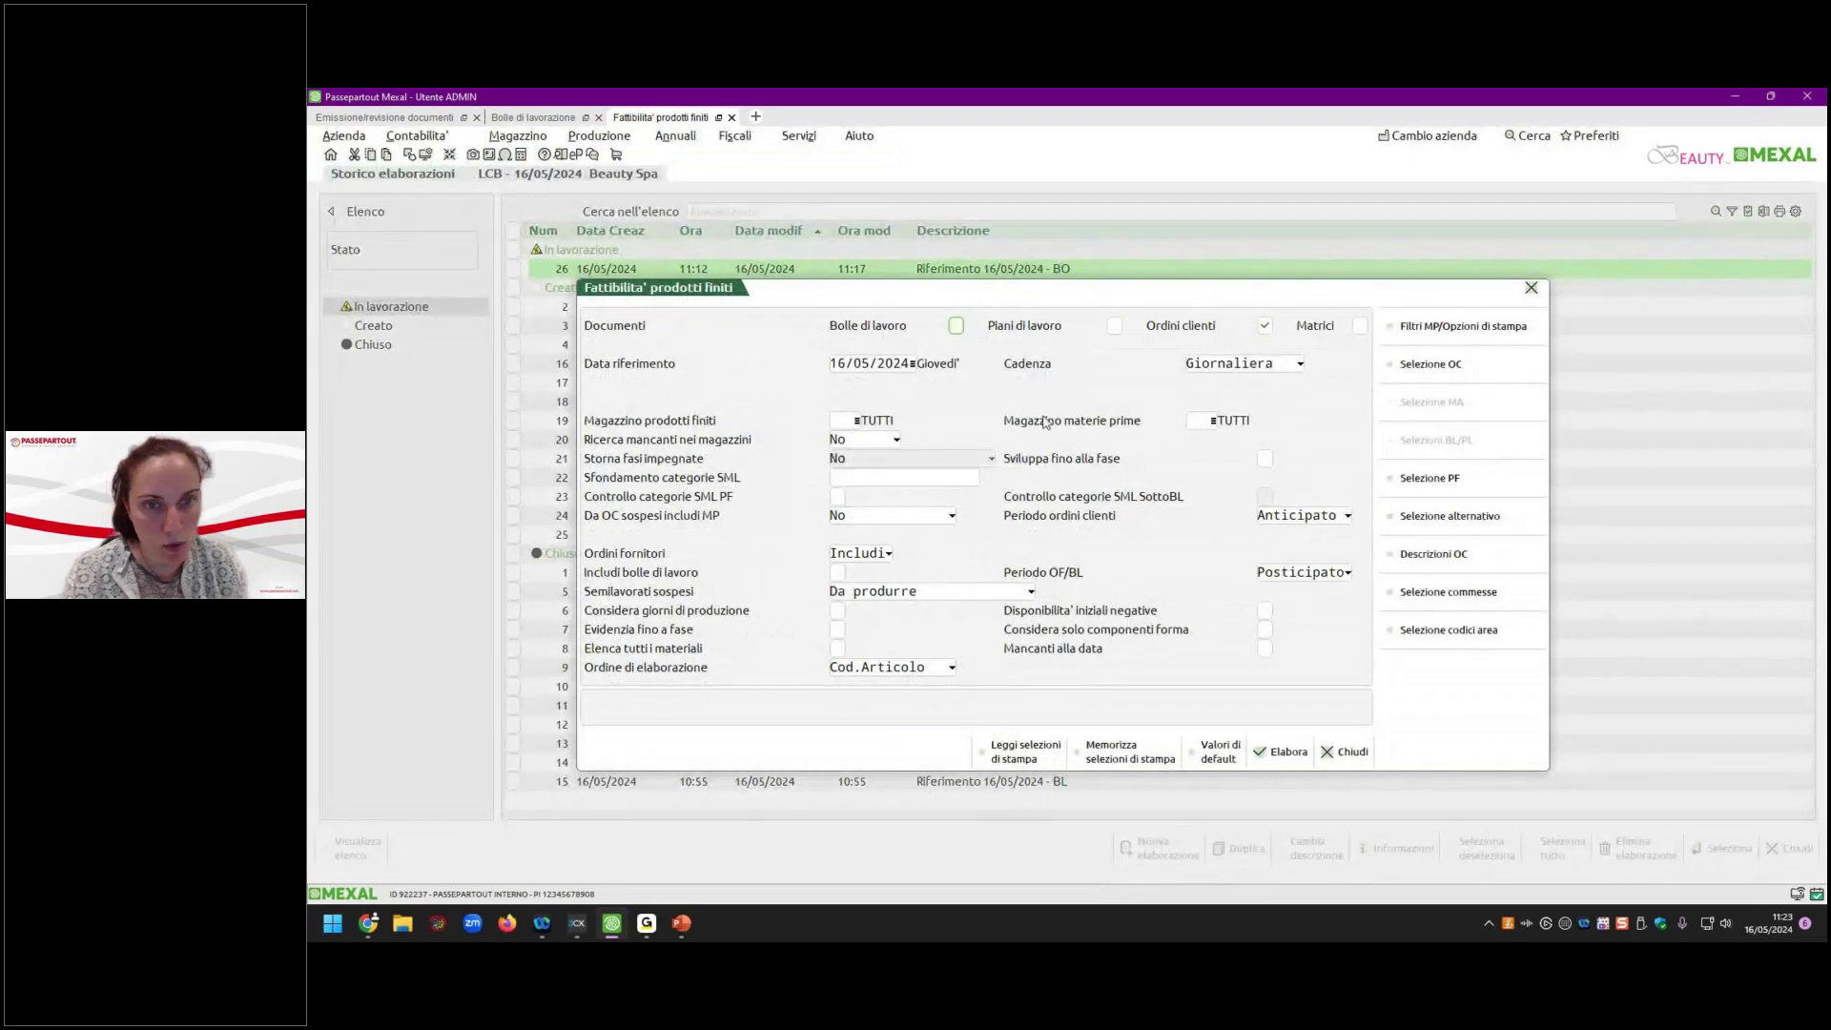
click(1436, 377)
key(F10)
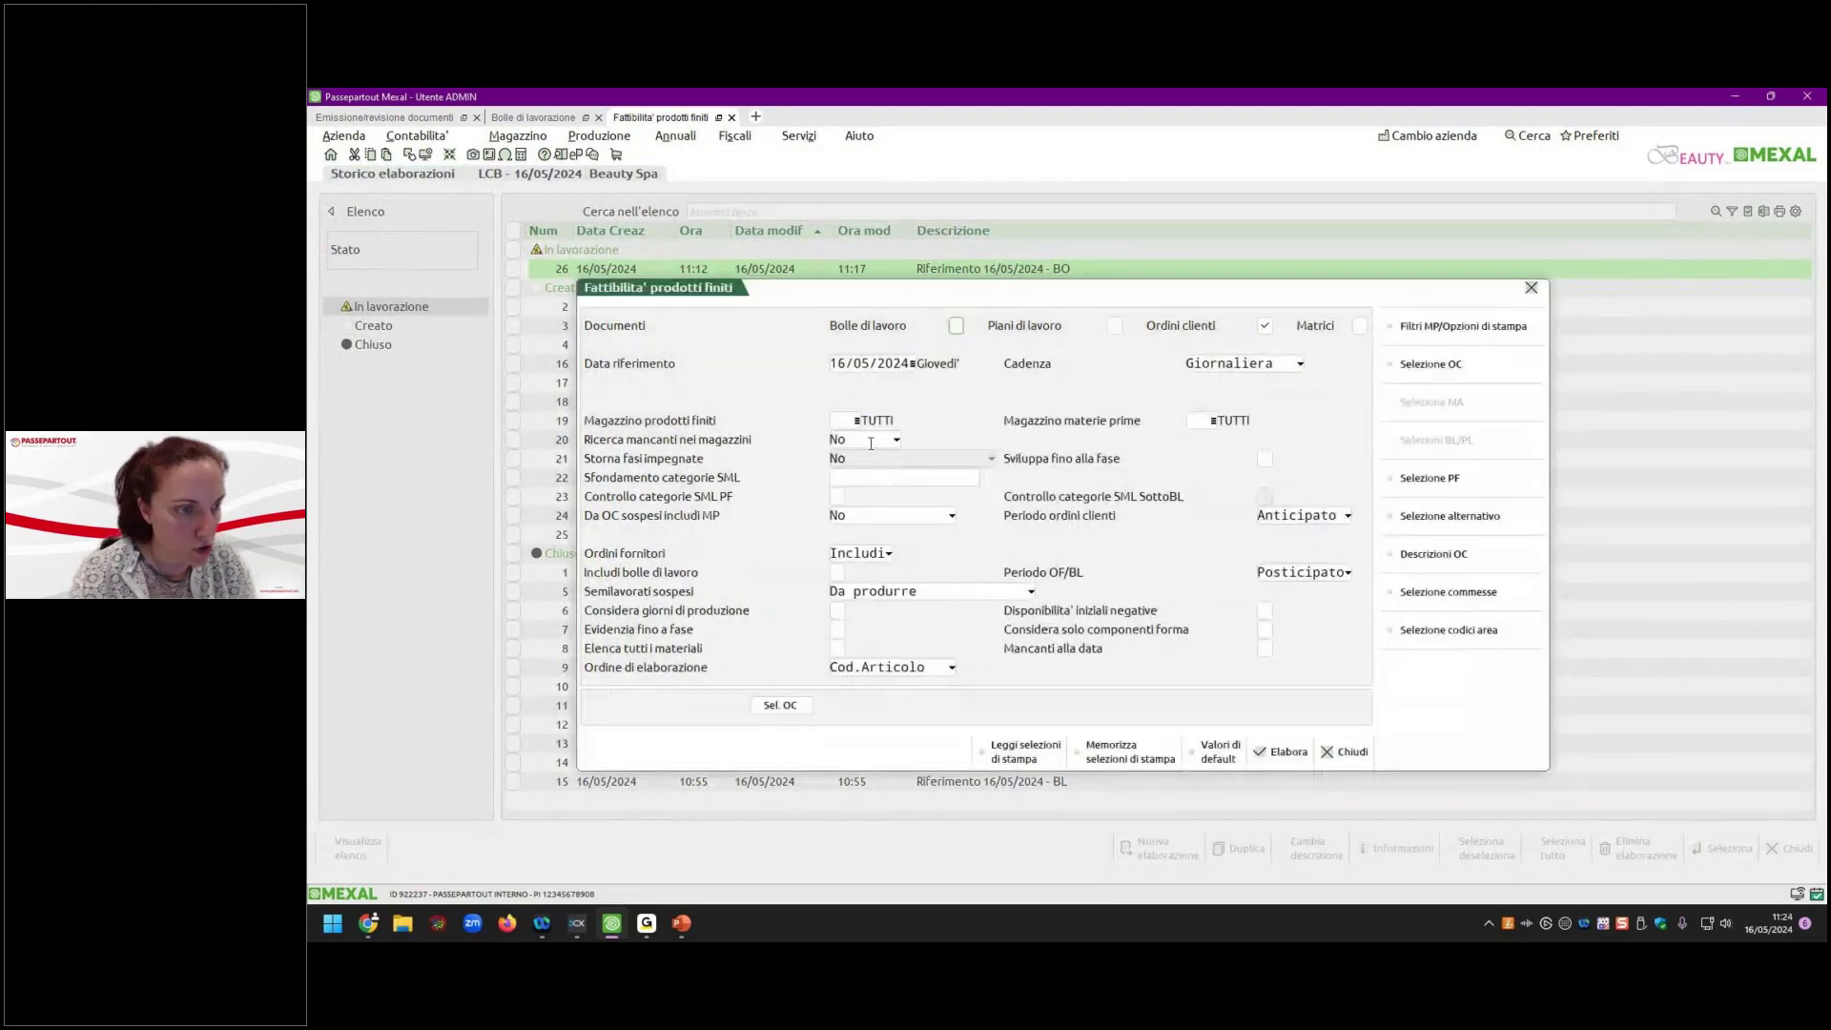
Enable Elenca tutti i materiali and Disponibilita' iniziali negative and process the feasibility.
click(838, 649)
click(1264, 611)
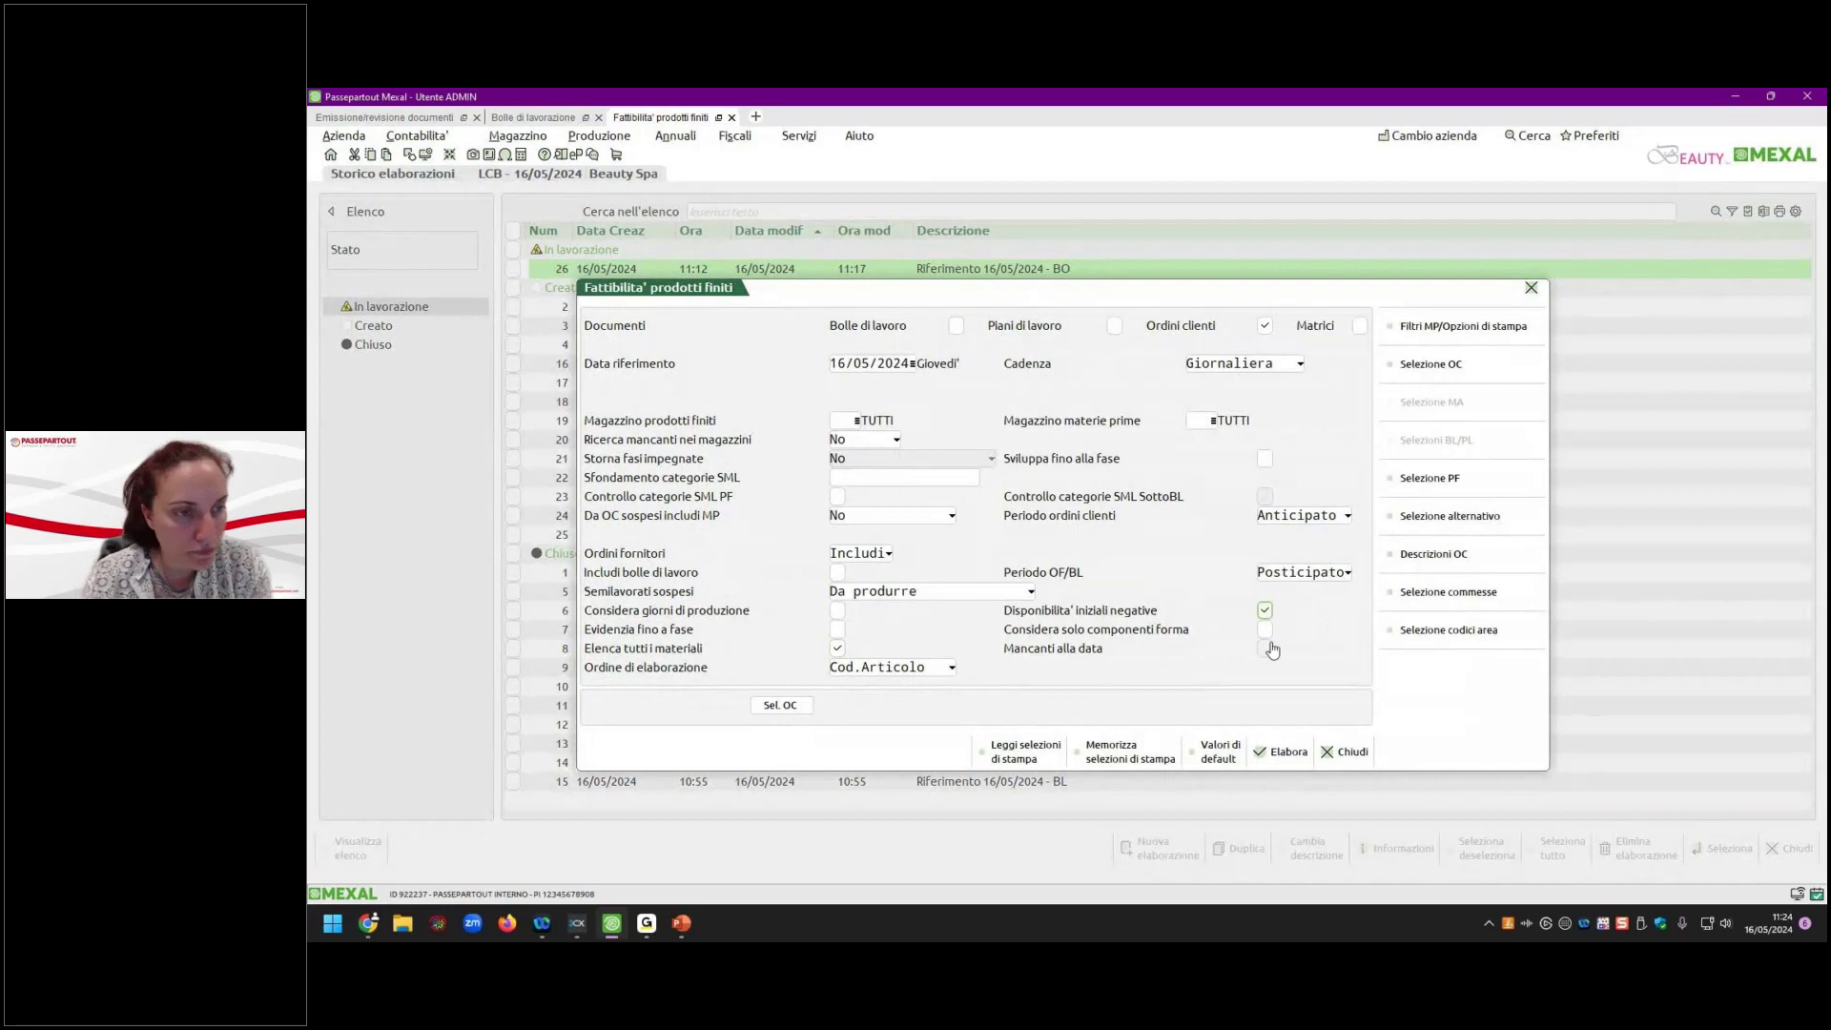
click(1283, 752)
click(1372, 564)
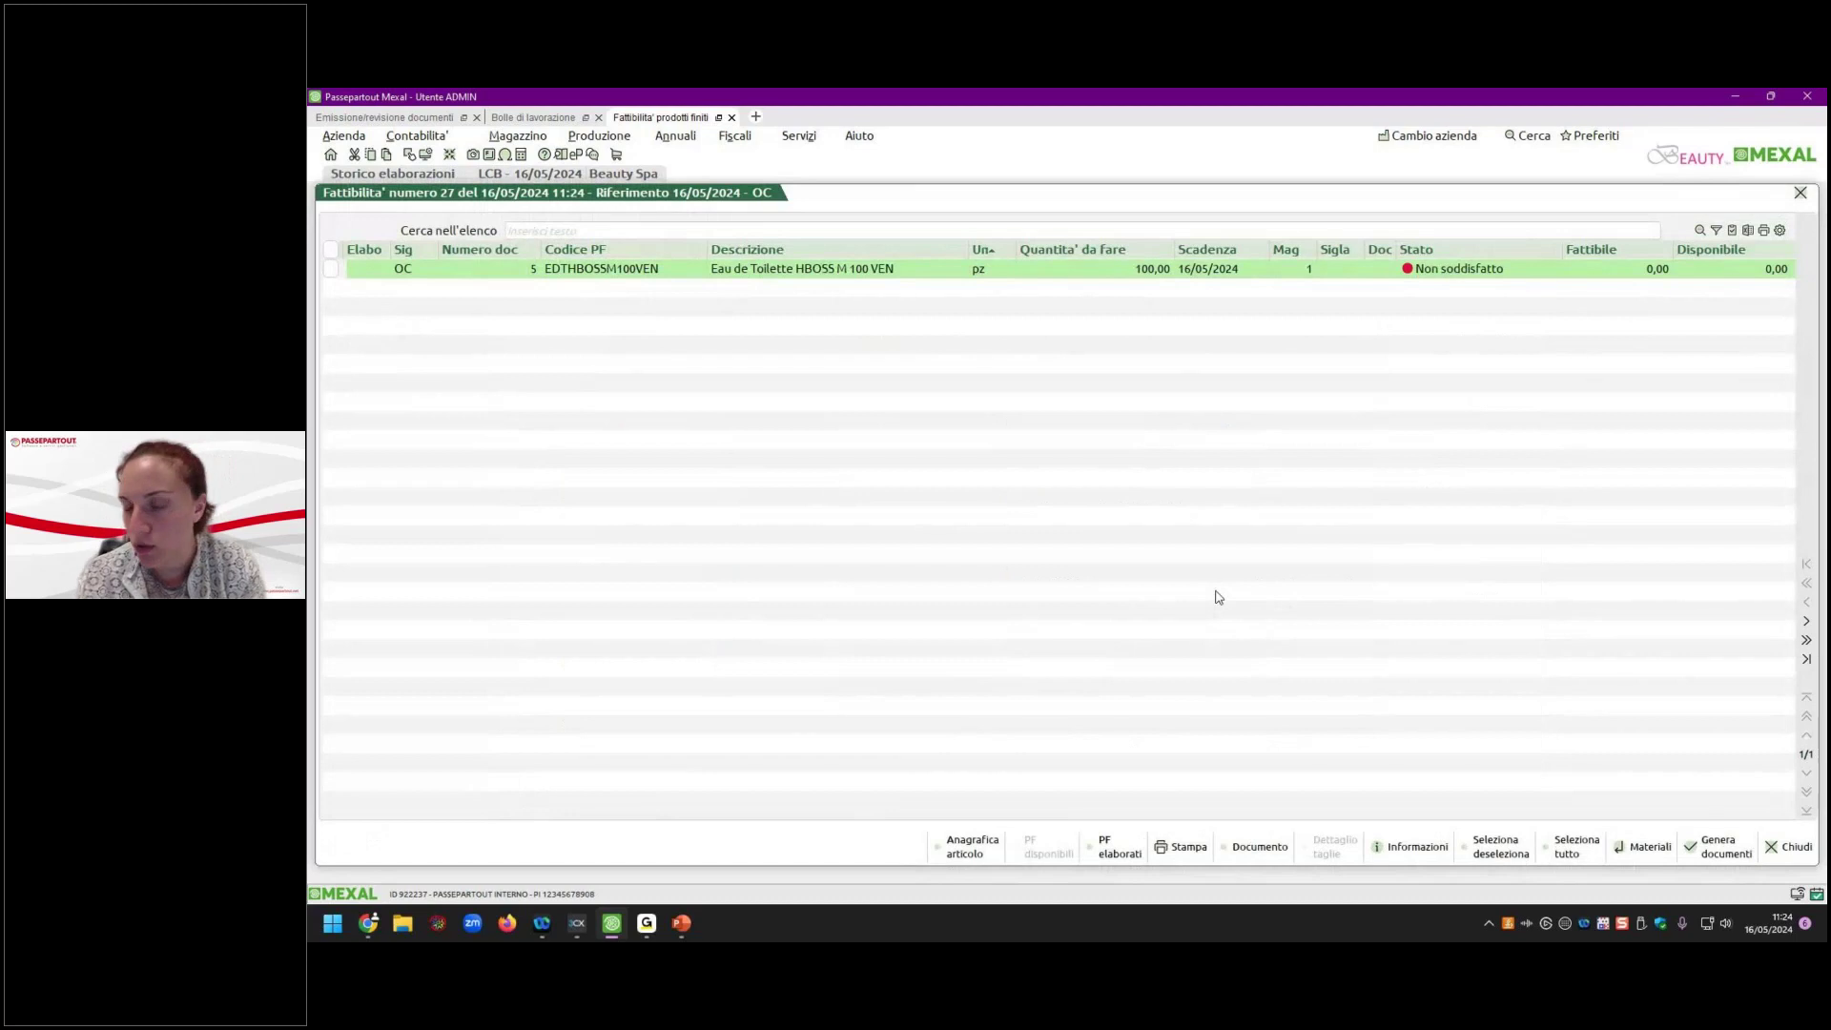
Examine the component list of the EDTHBOSSM100VEN line, including the MIXHBOSSM100 semi-finished product, and return to the run history.
double_click(1112, 277)
key(Down)
key(Down)
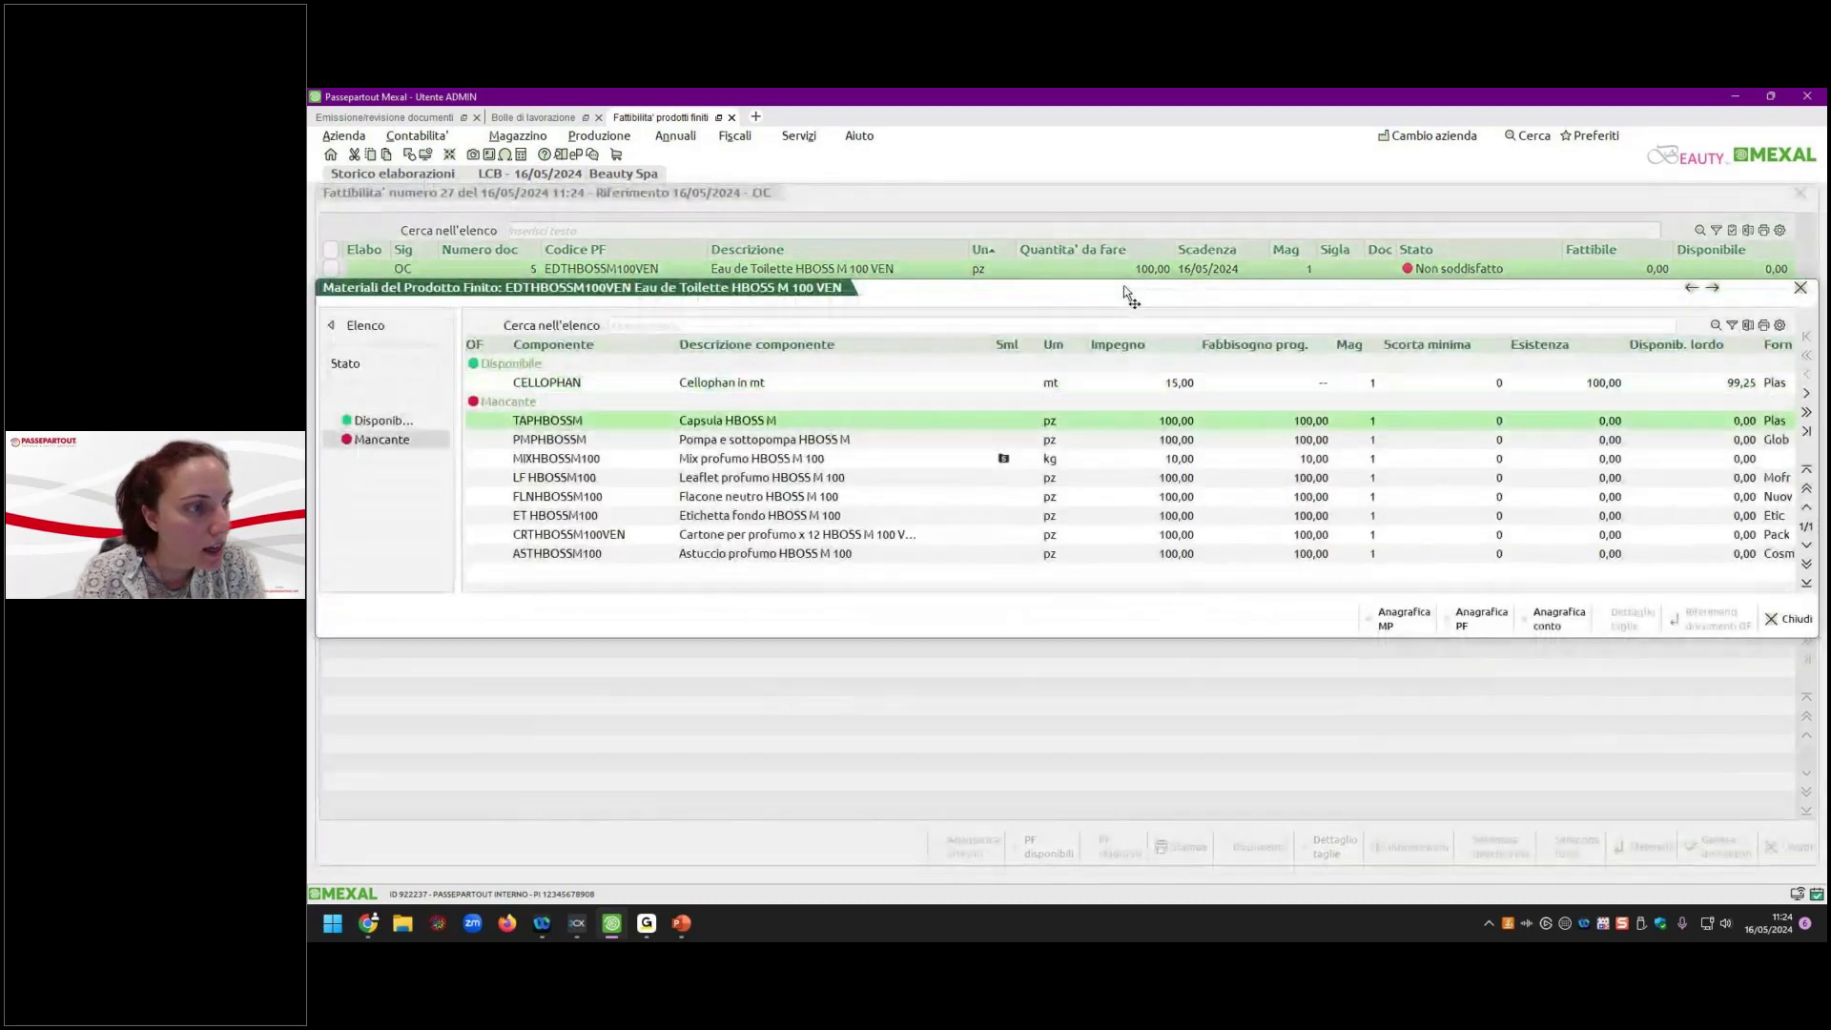
key(Down)
key(Down)
key(Down)
key(Down)
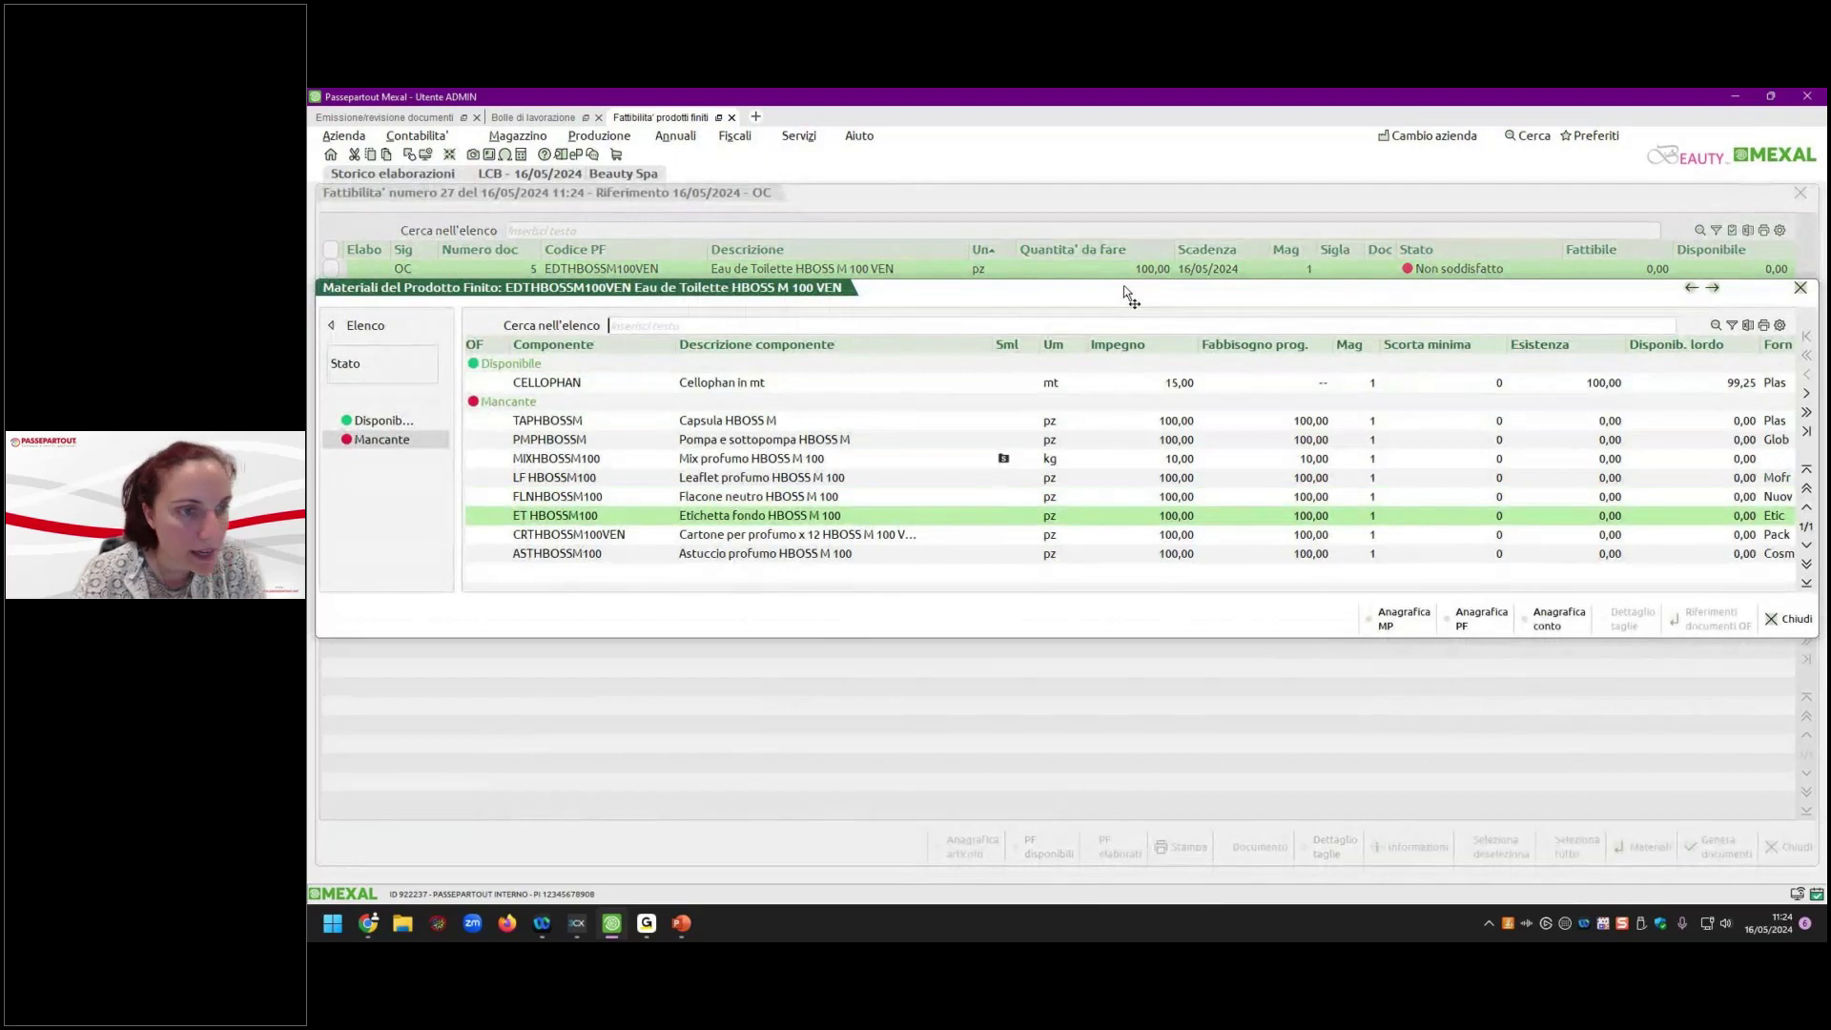
key(Up)
key(Up)
key(Up)
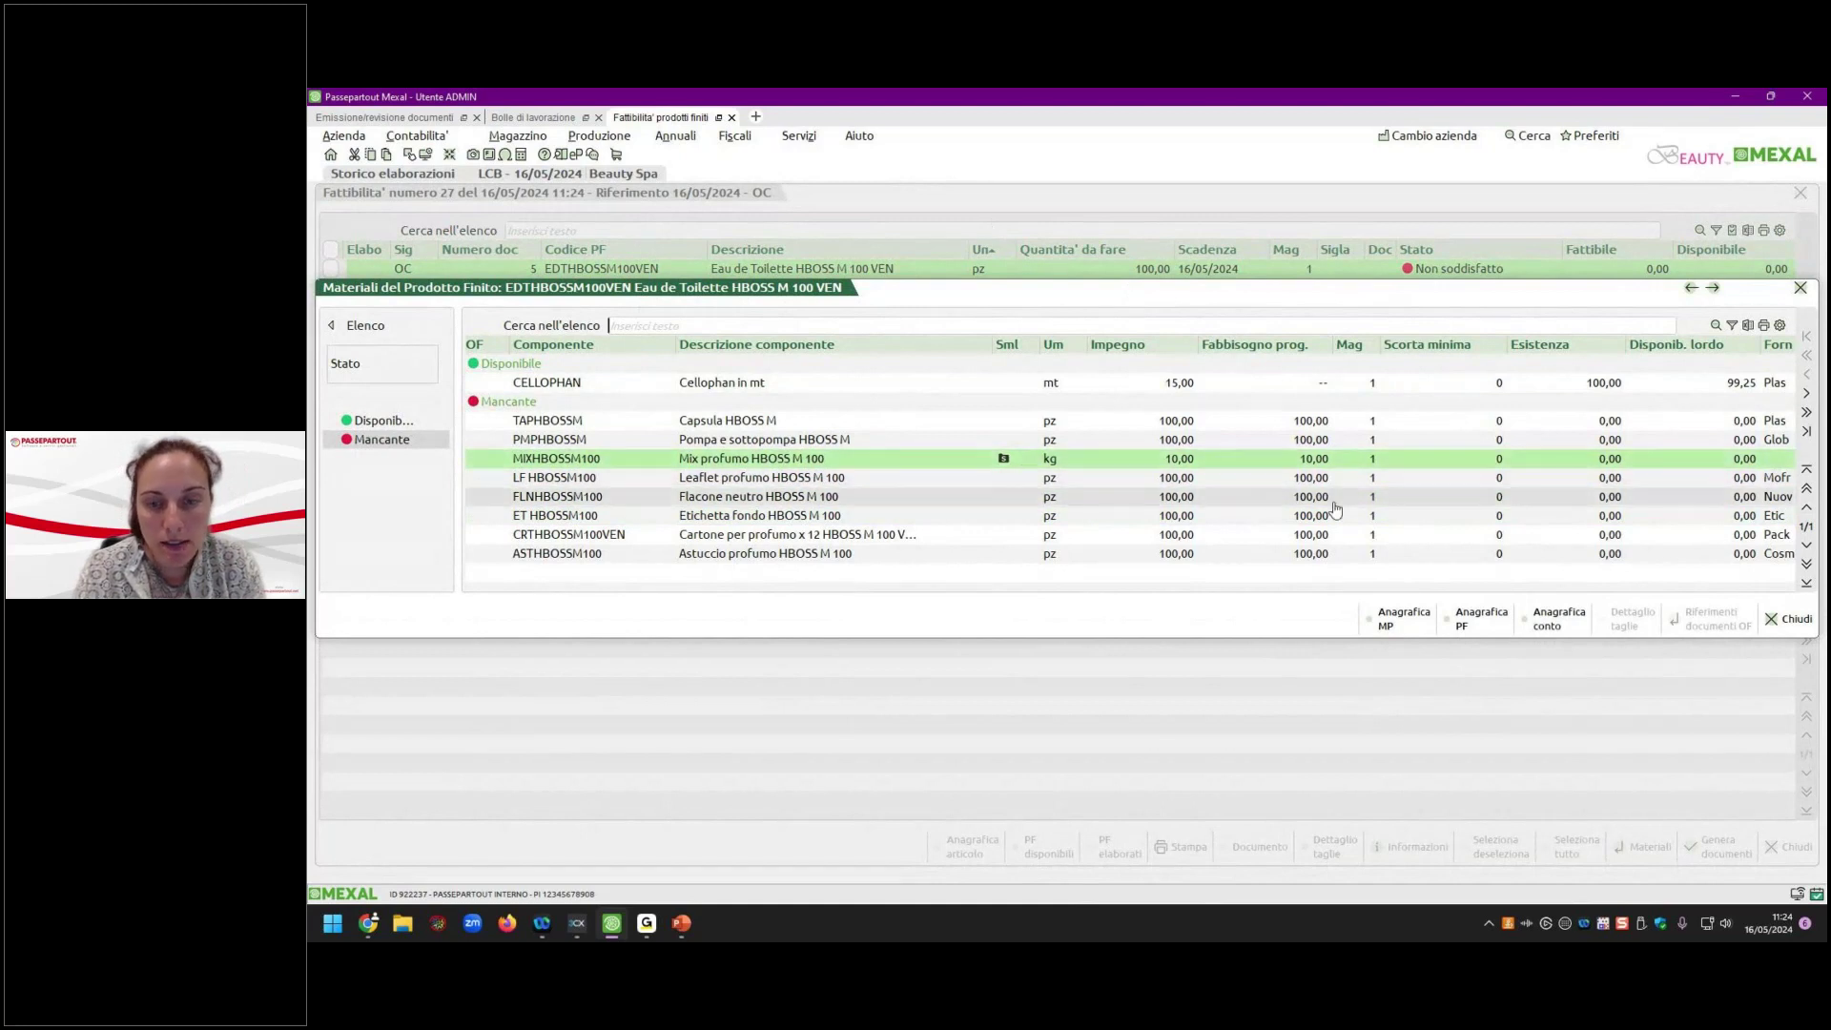
key(Escape)
key(Escape)
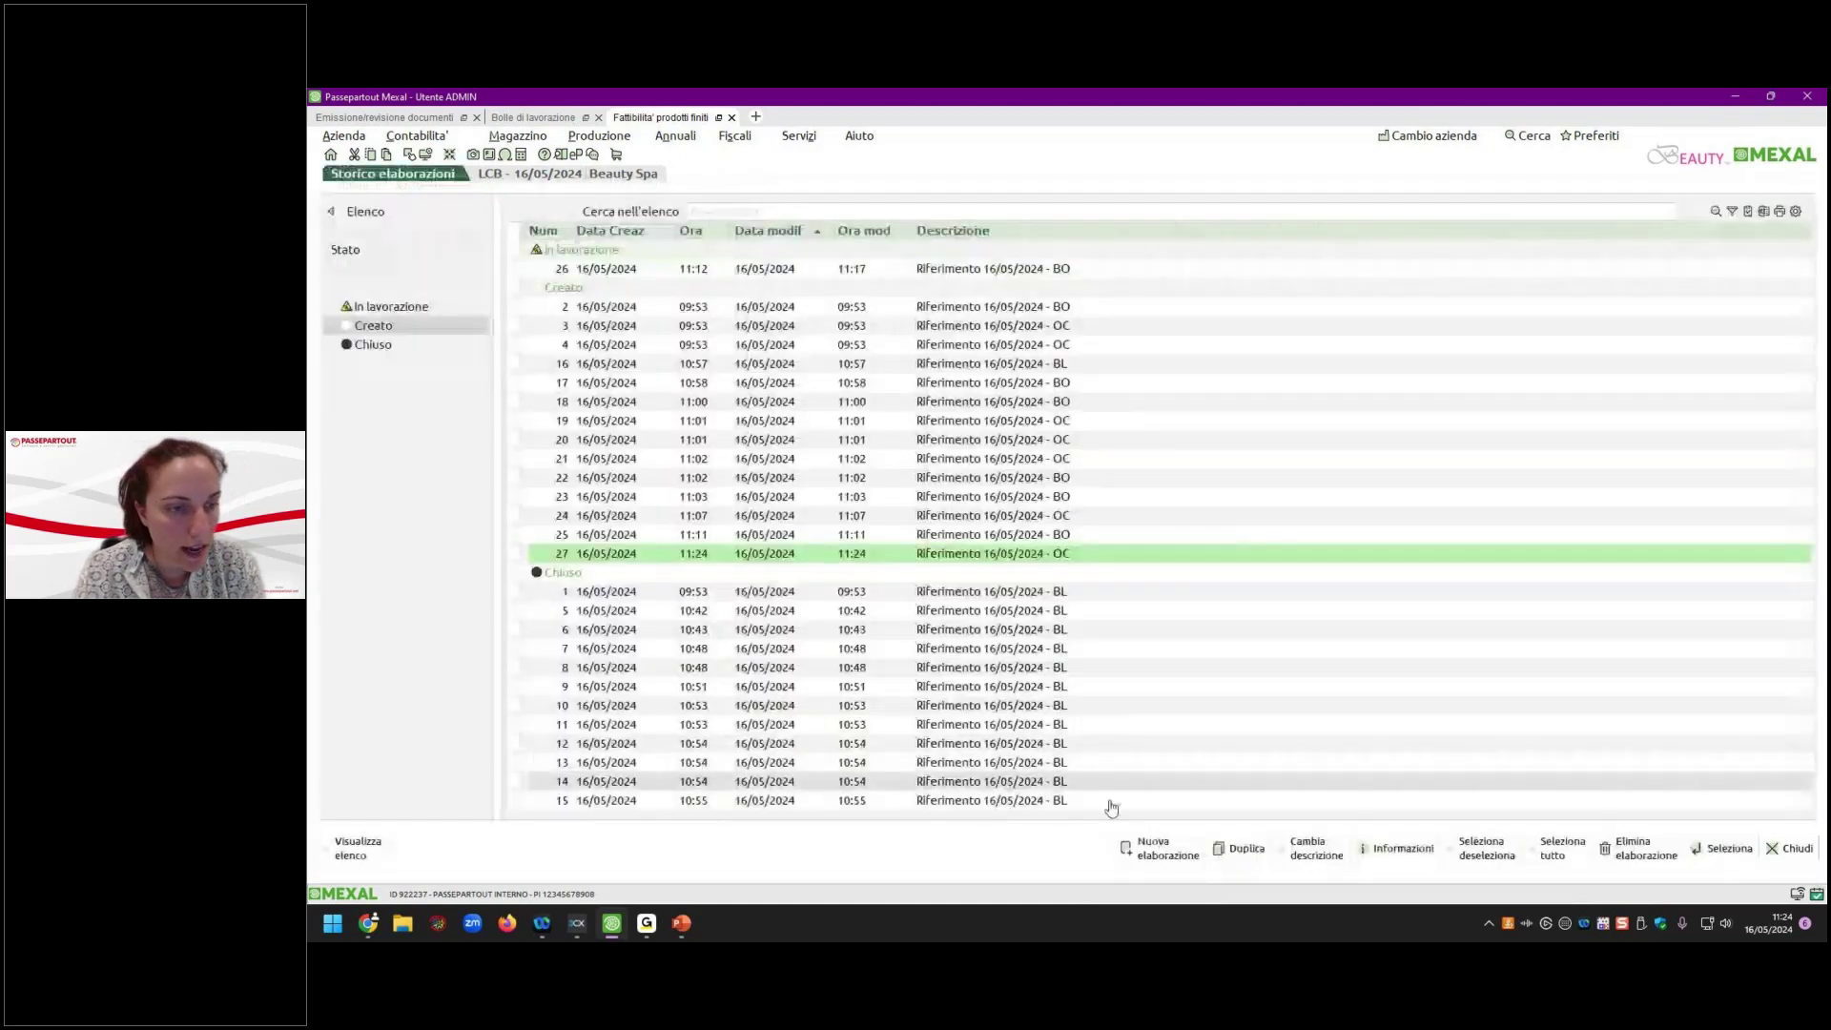
Run a new finished-product feasibility with Sfondamento categorie SML set to A.
key(Return)
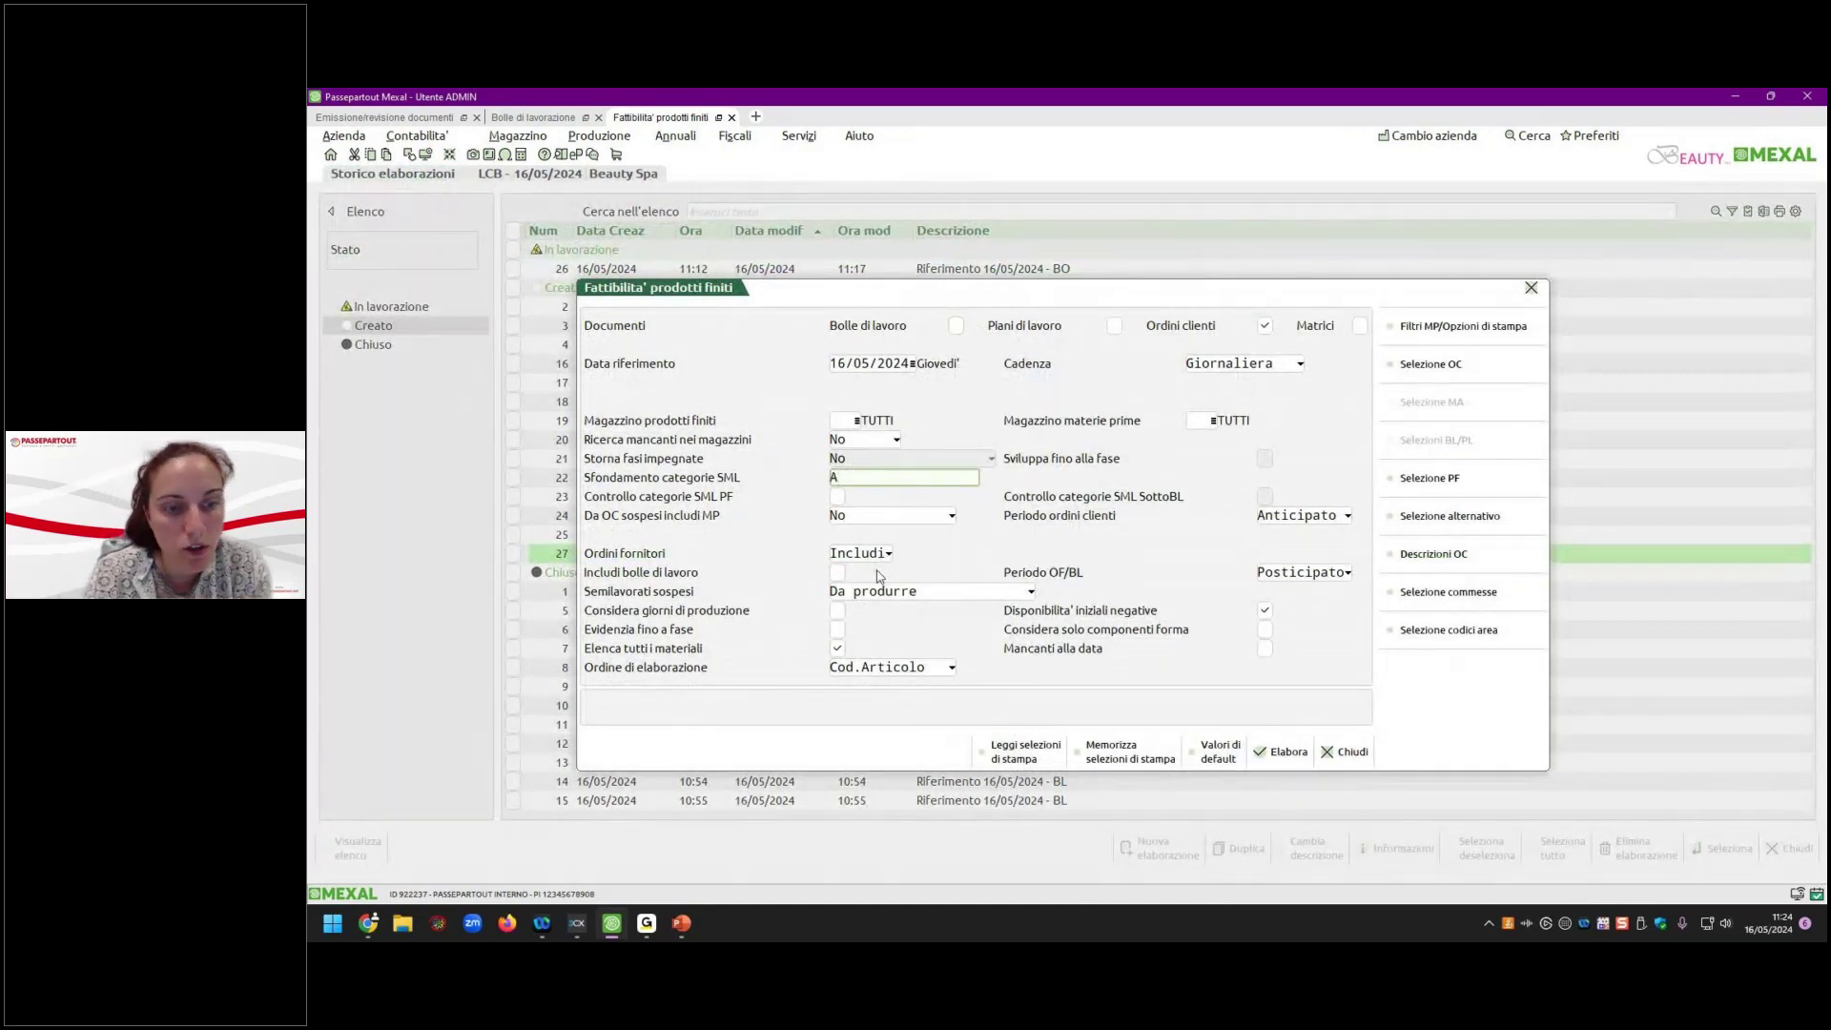
click(1285, 753)
click(1366, 564)
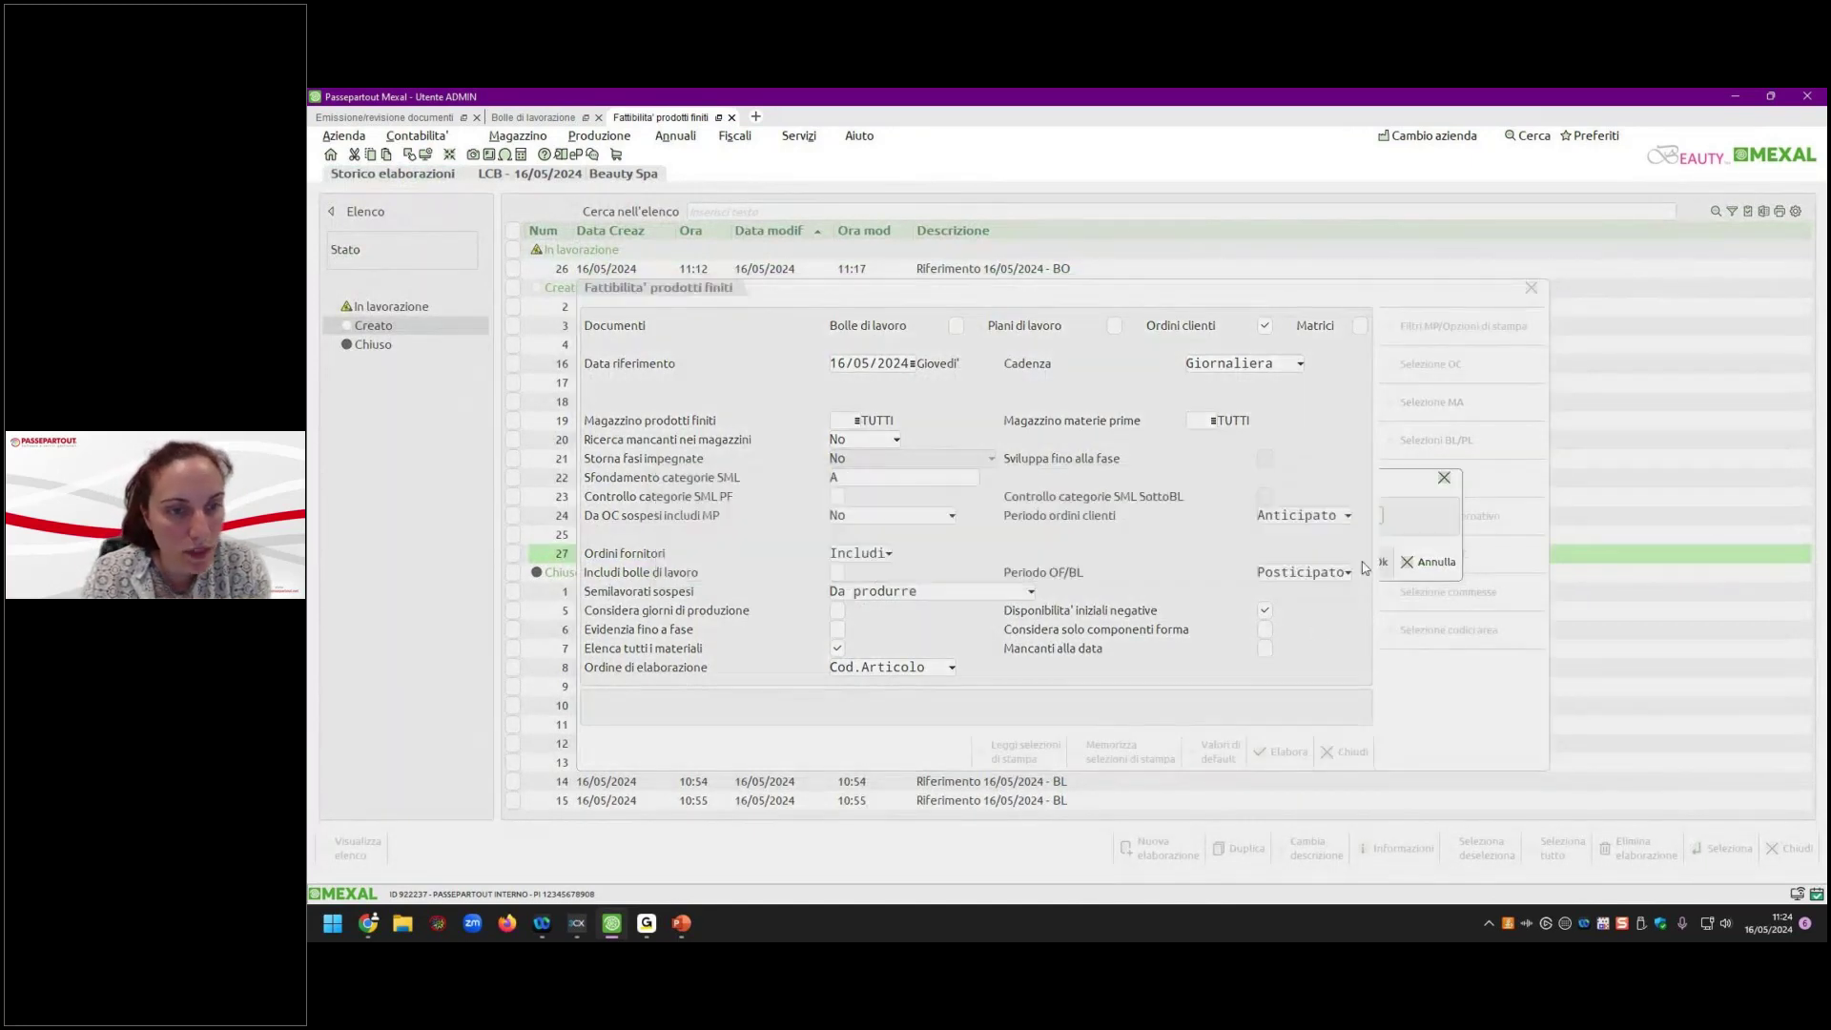
Examine the exploded materials of EDTHBOSSM100VEN, checking the FUSTO and ESSHBOSSM components, and return to the run history.
double_click(1018, 270)
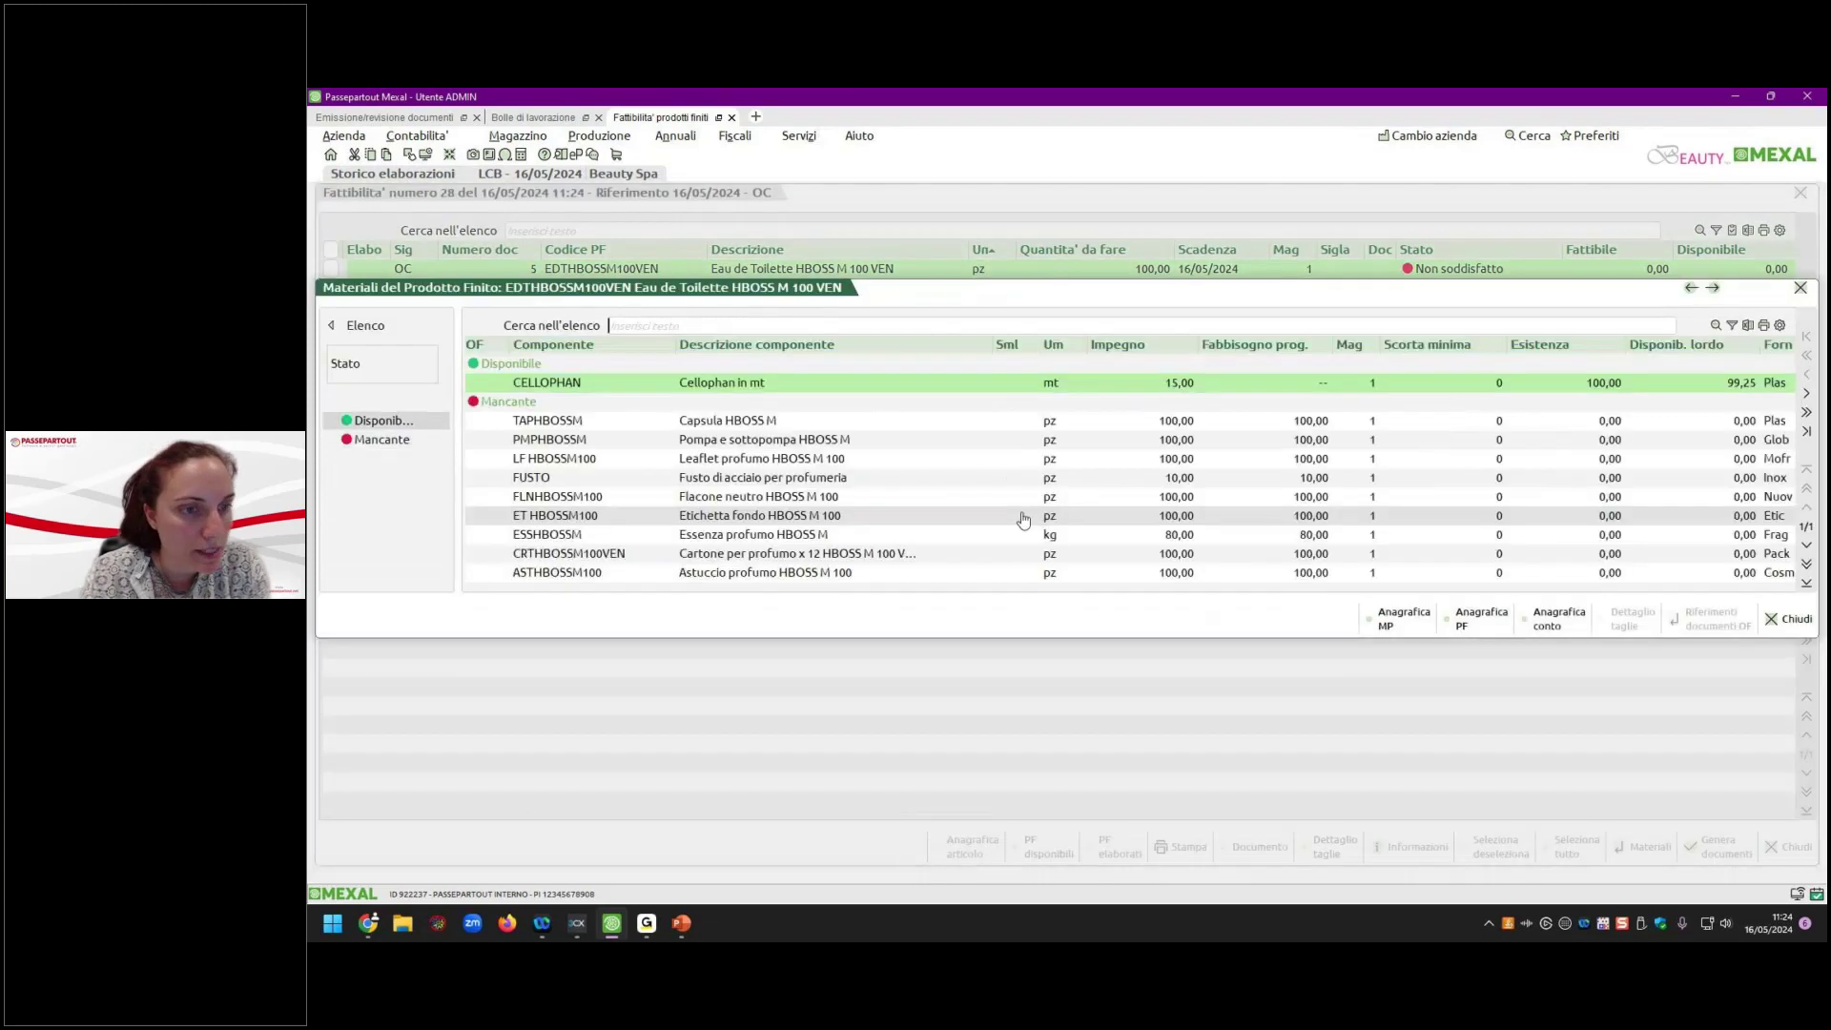
click(1024, 519)
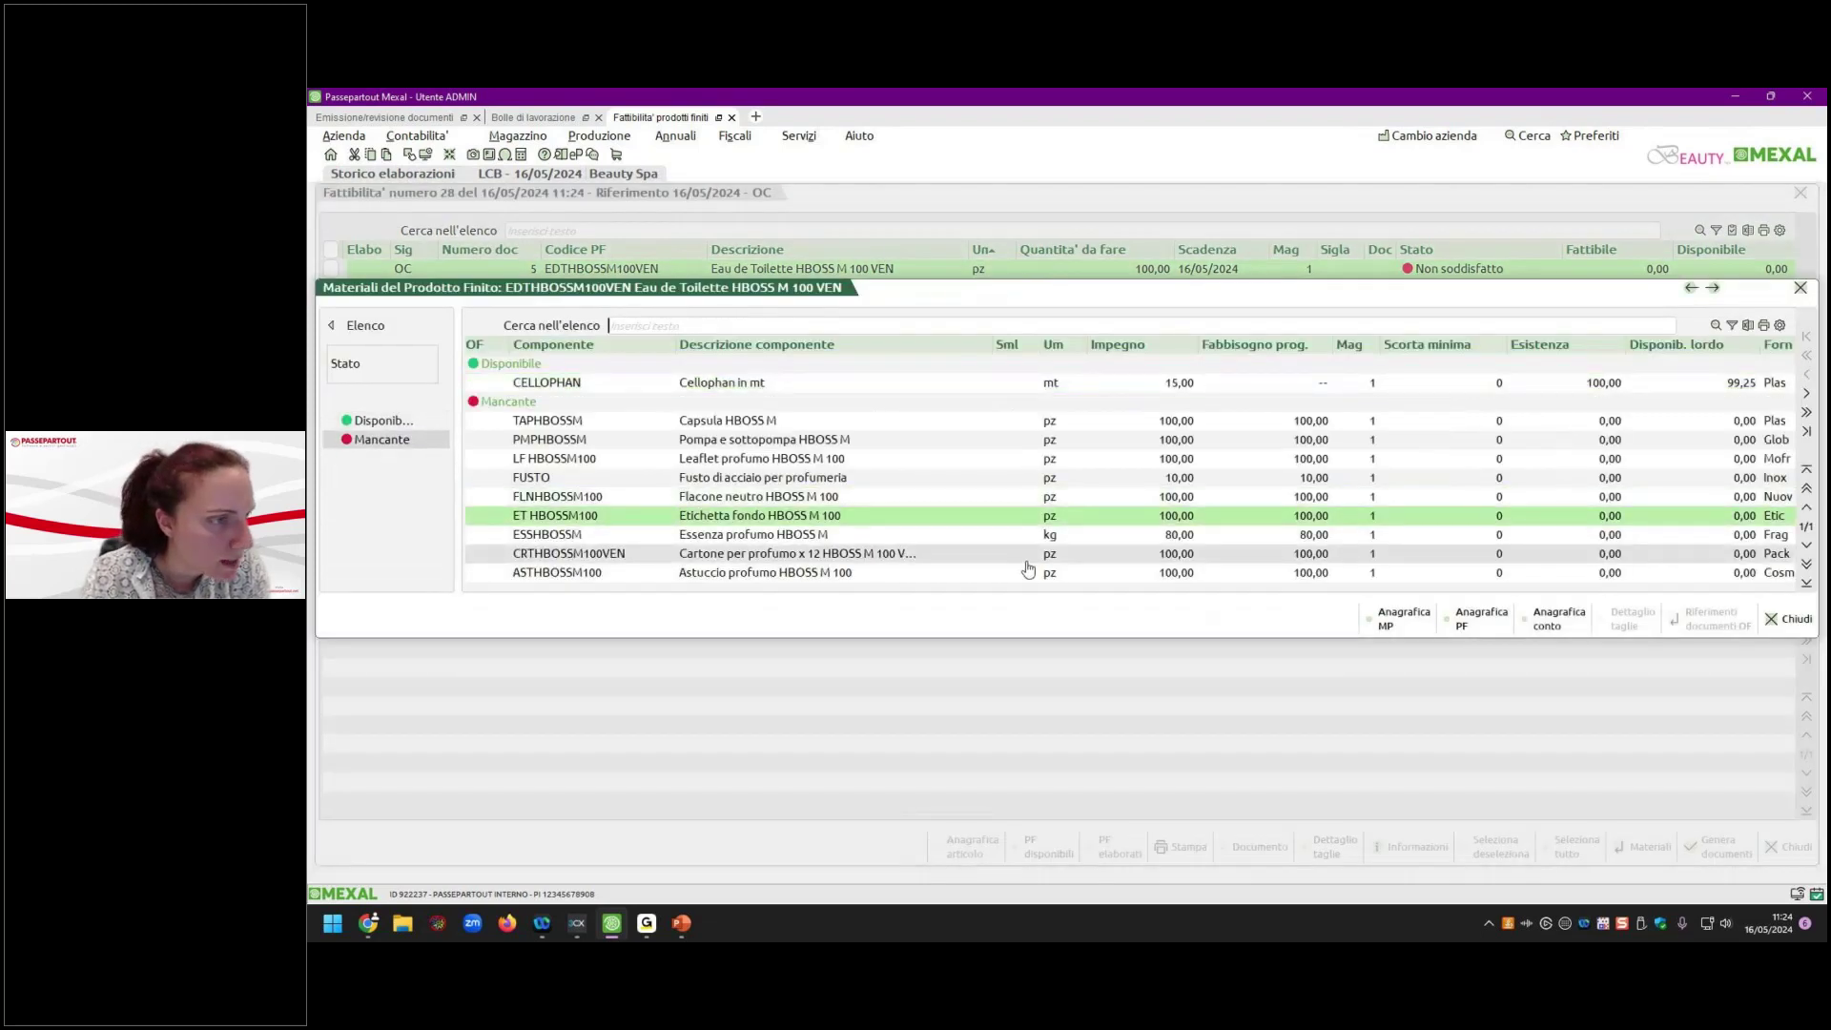
click(1027, 570)
key(Up)
key(Up)
key(Up)
key(Up)
key(Up)
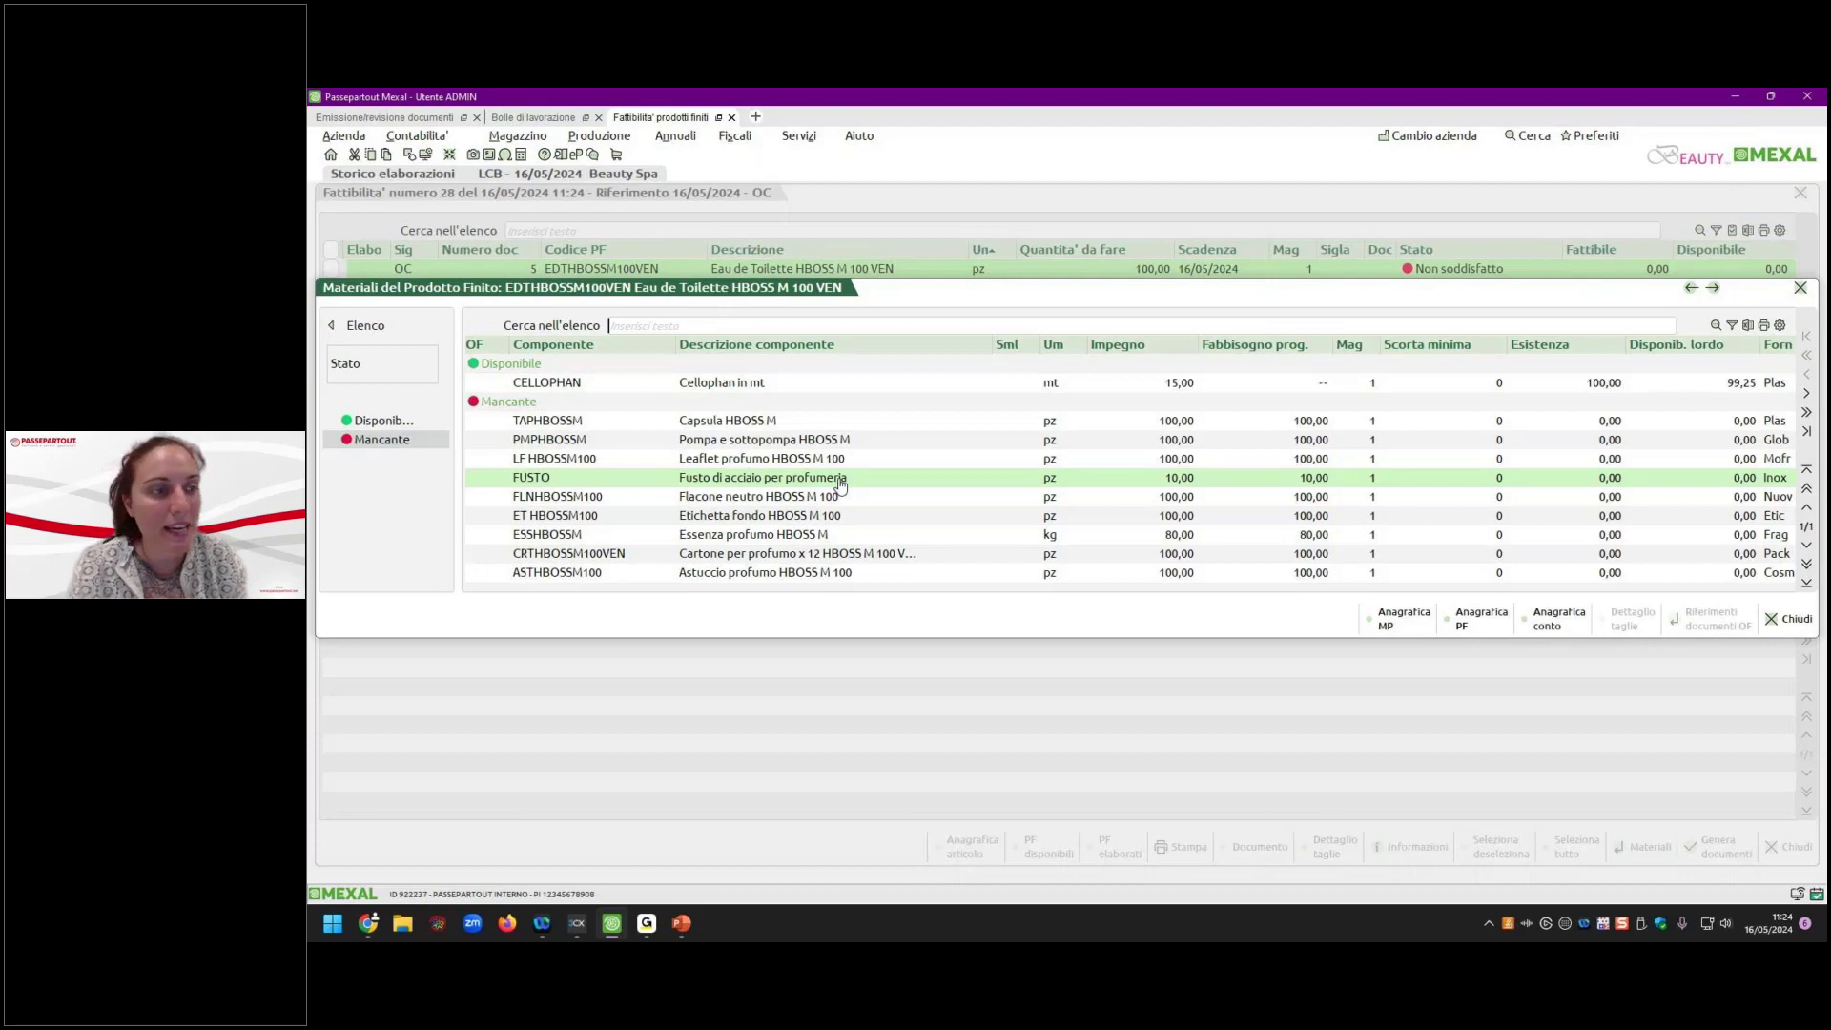
key(Down)
key(Down)
key(Down)
key(Up)
key(Up)
key(Up)
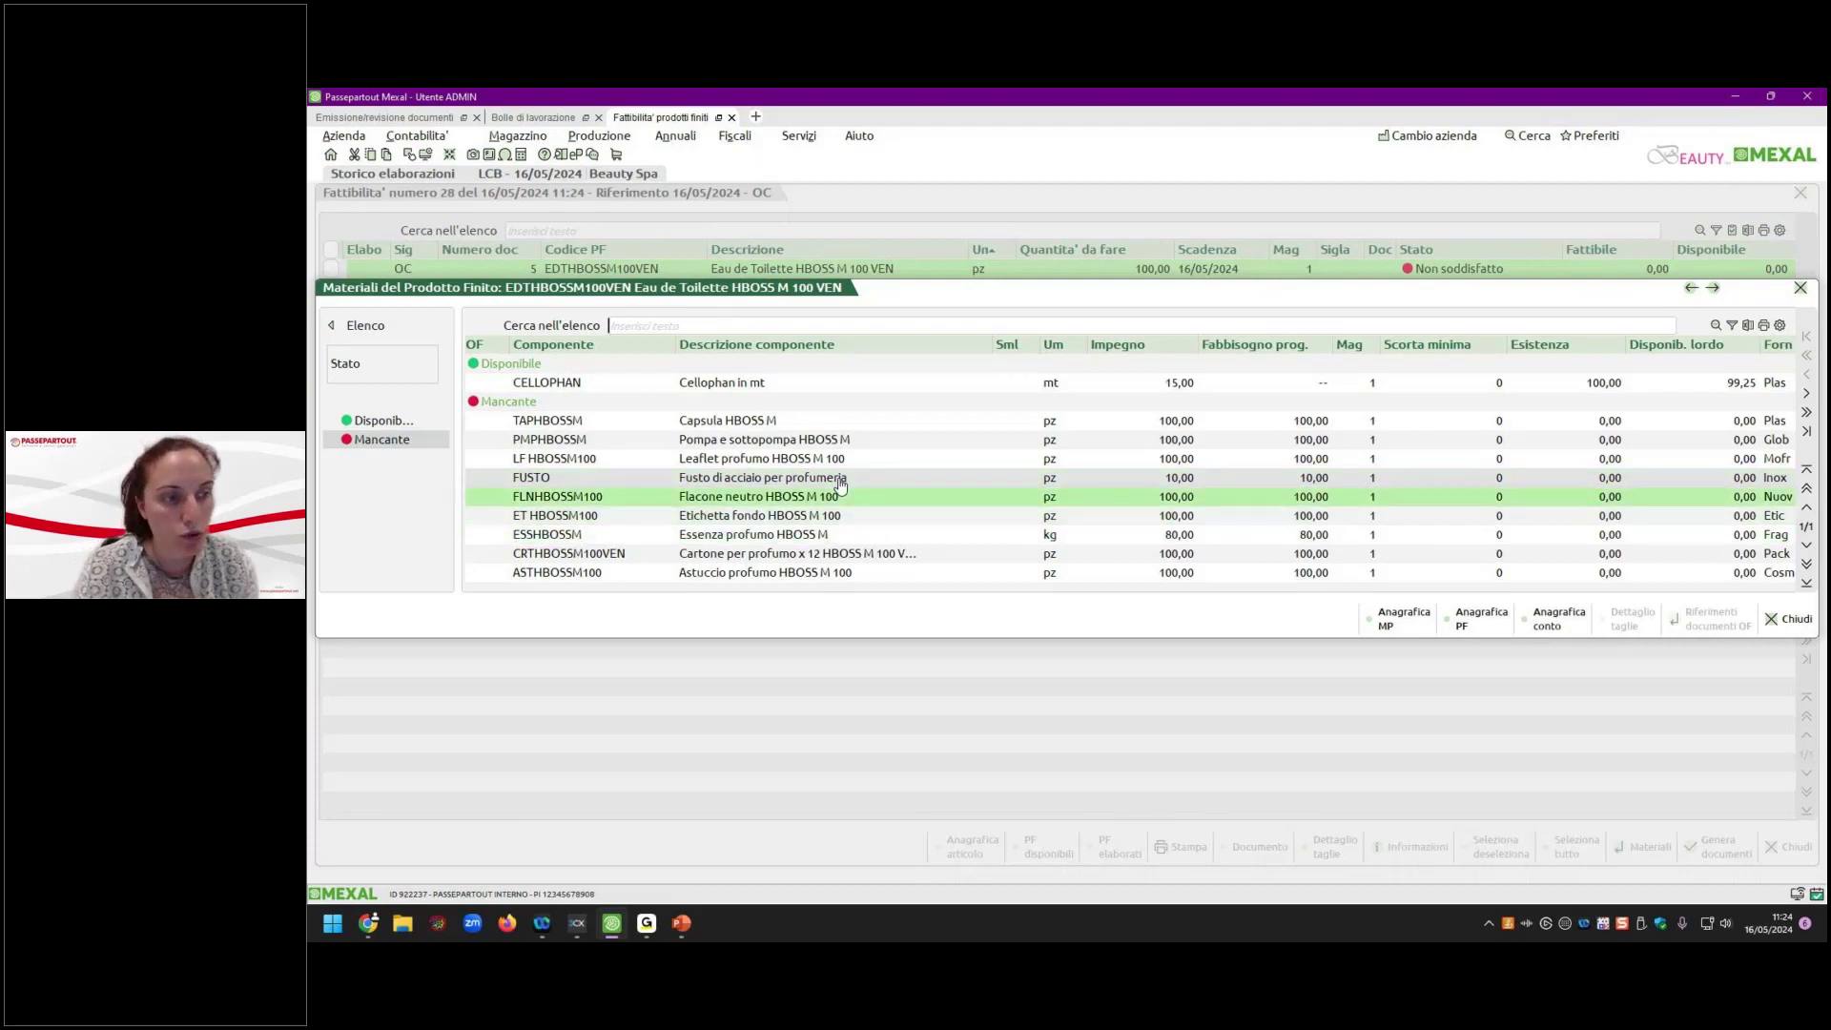
key(Down)
key(Down)
key(Down)
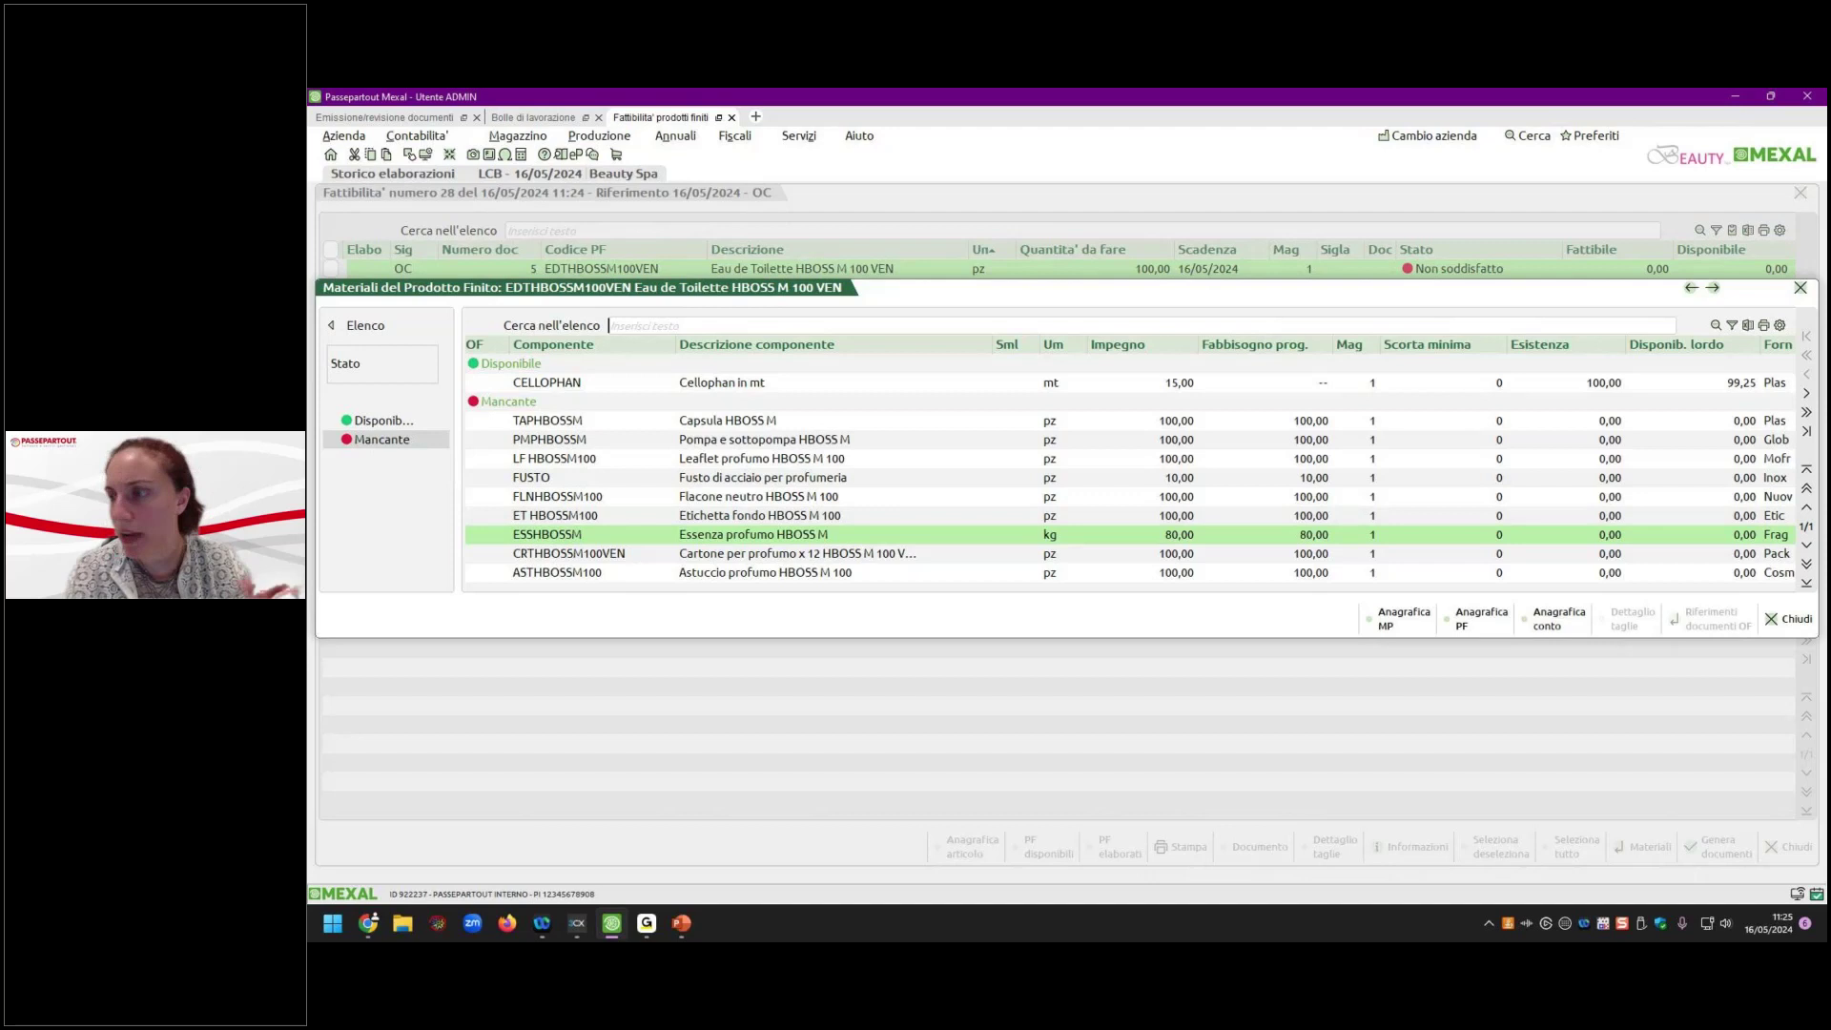
click(1791, 619)
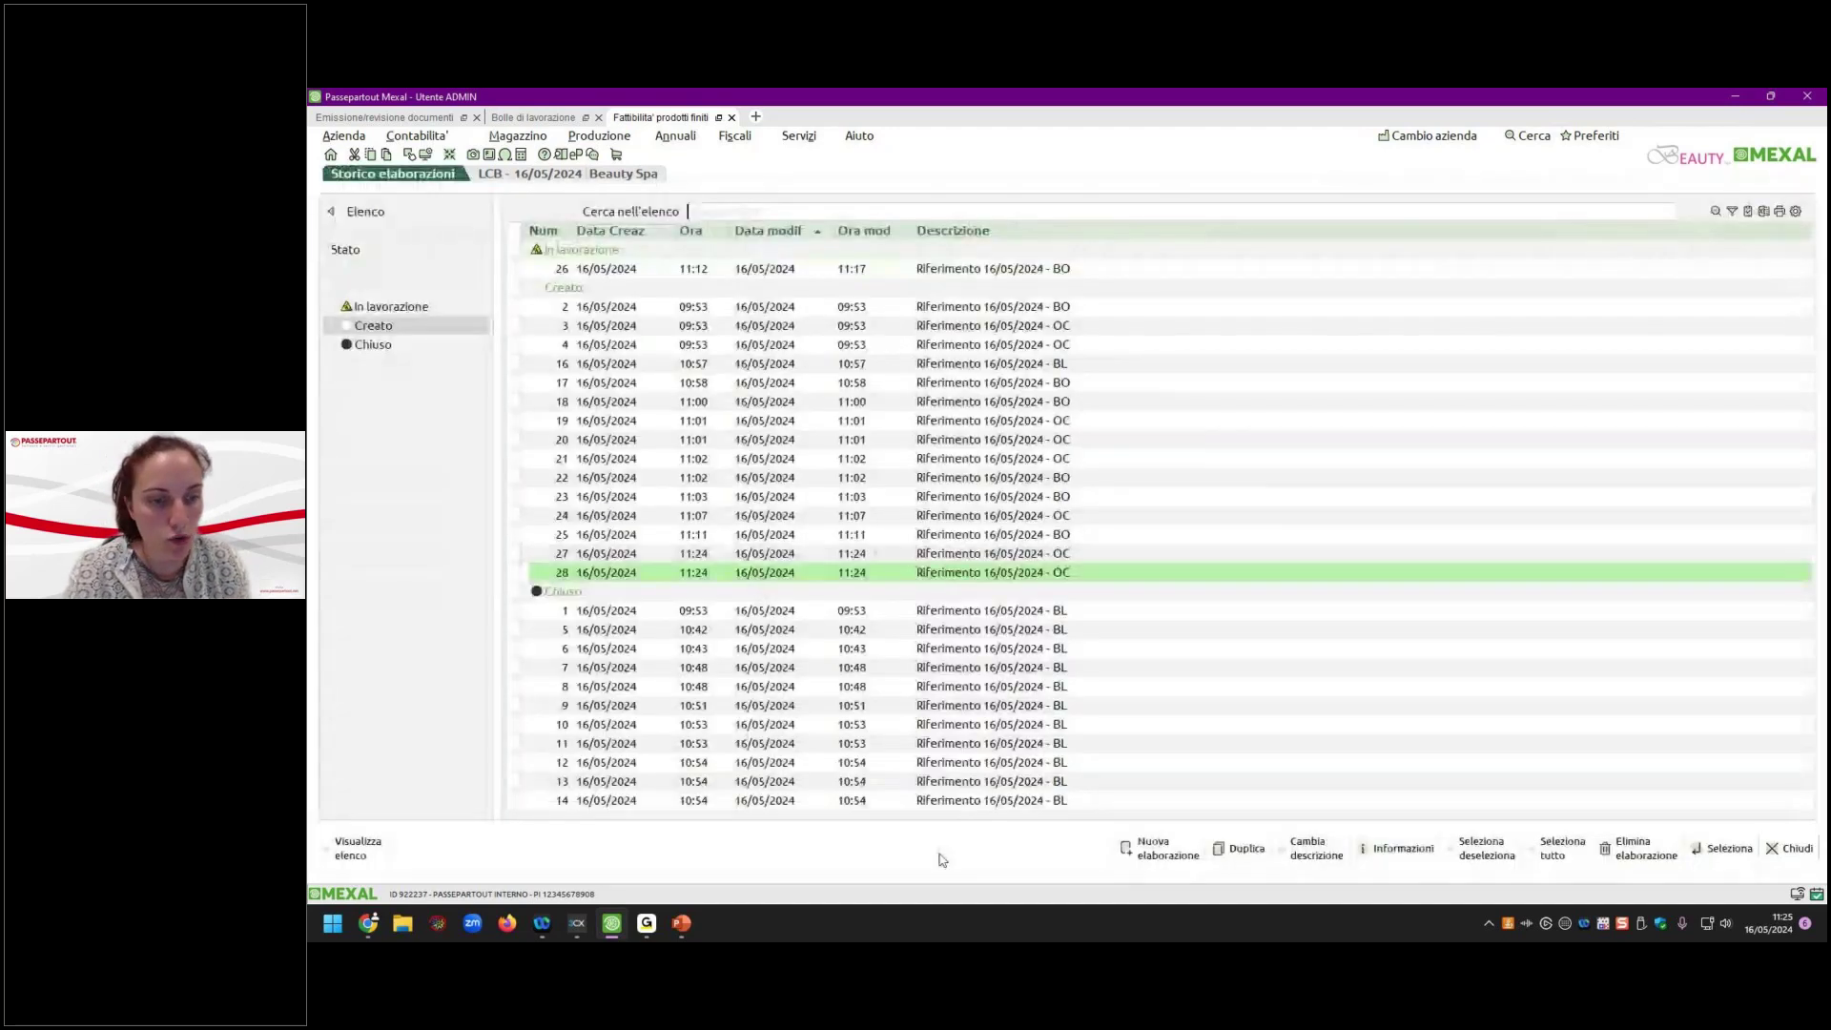
Run another finished-product feasibility with Sfondamento categorie SML left blank.
click(1158, 848)
click(860, 480)
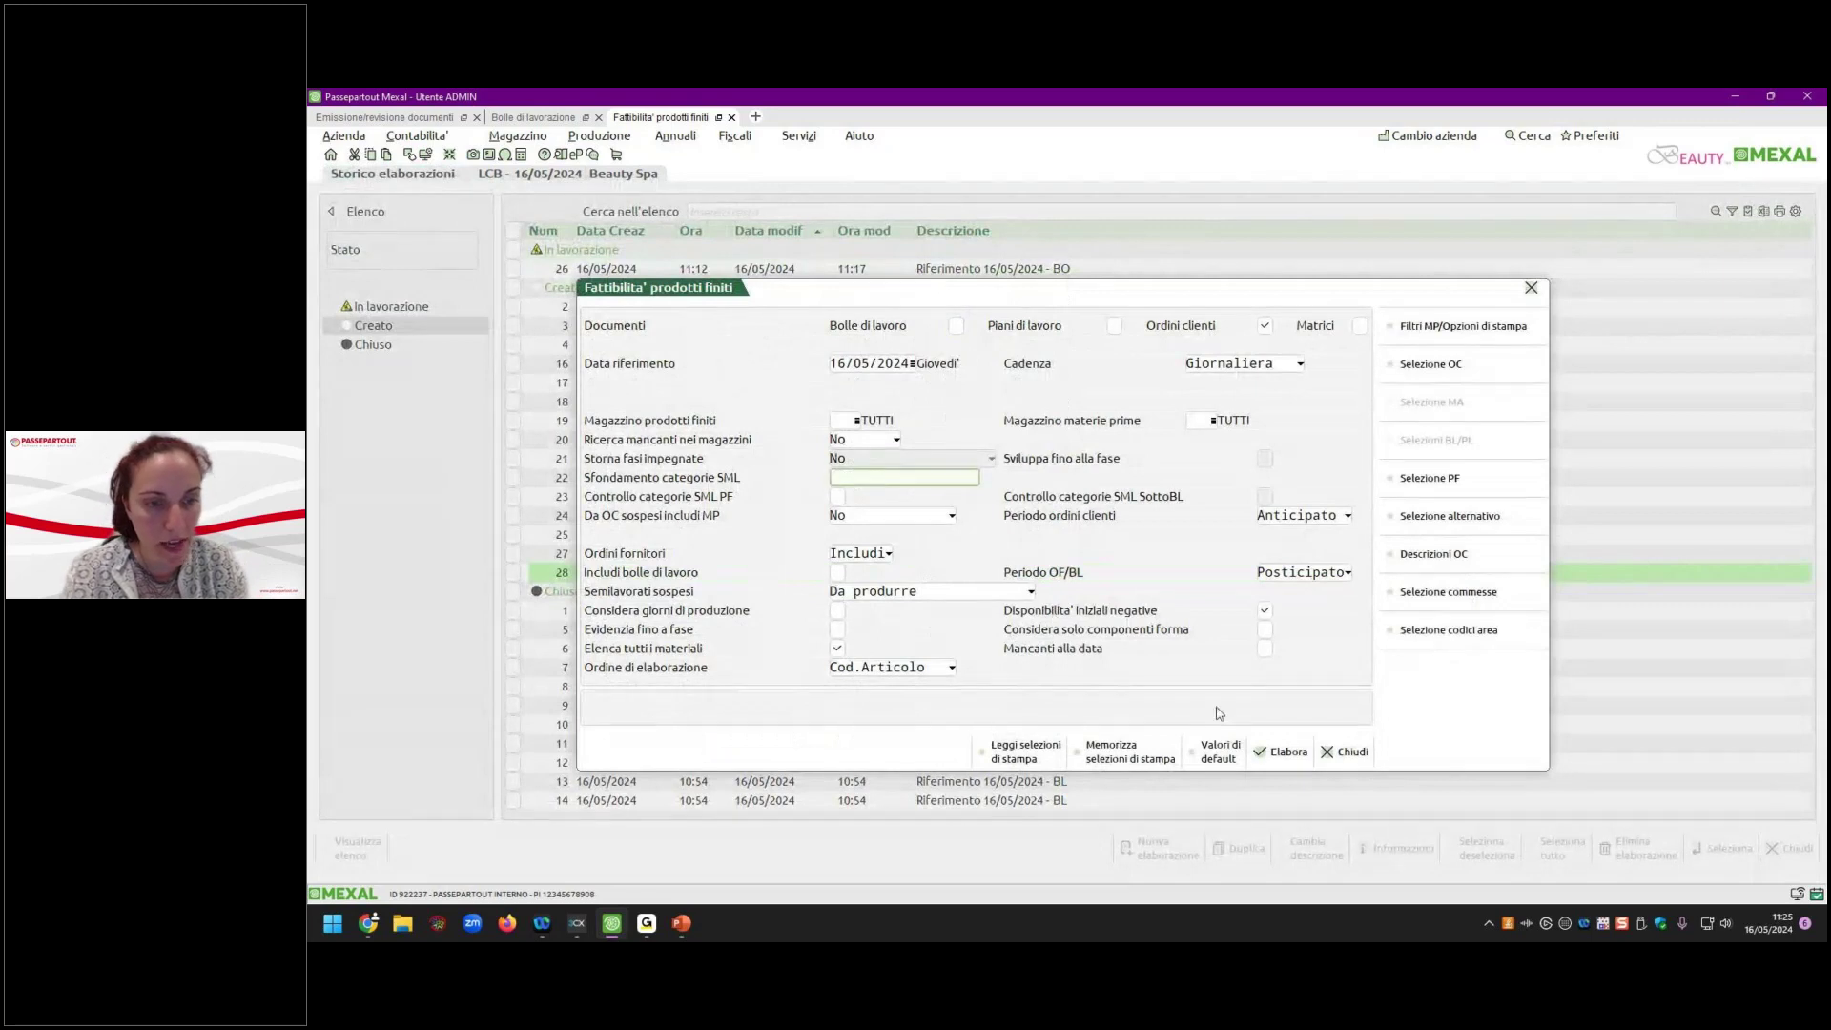
click(1281, 752)
click(1368, 564)
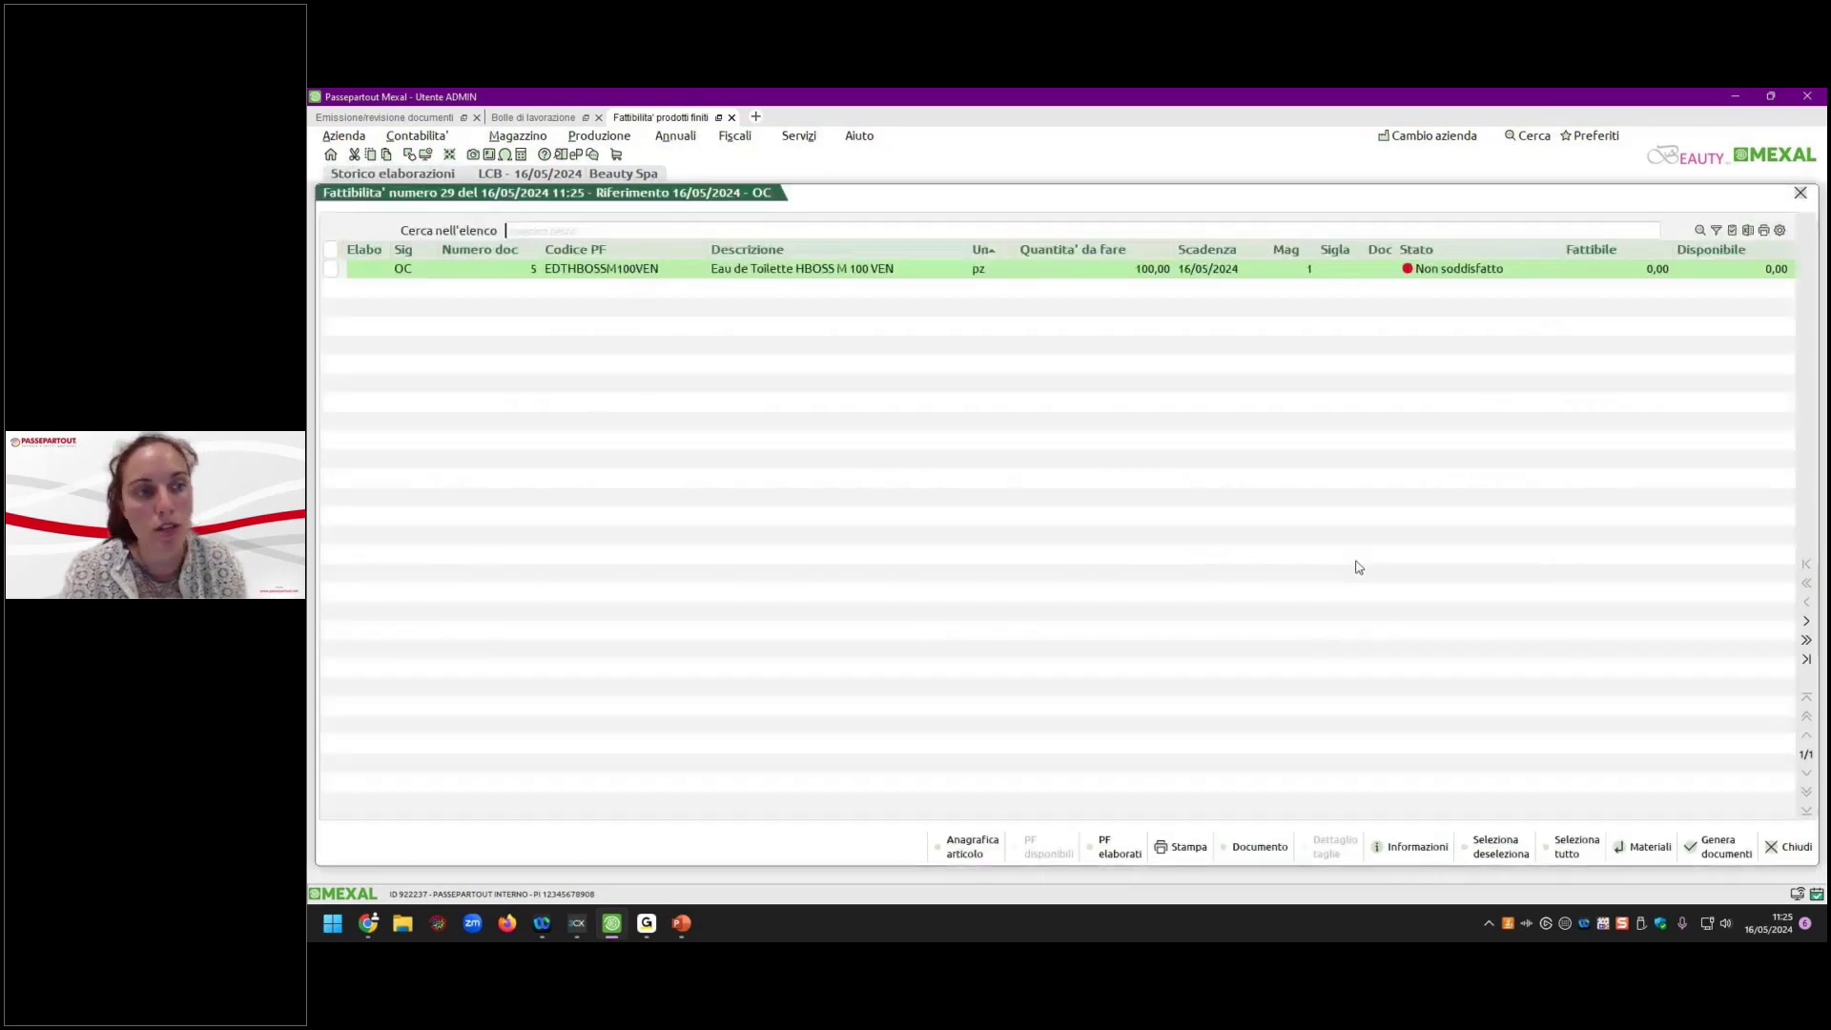
Check the semi-finished marker of MIXHBOSSM100 in the EDTHBOSSM100VEN materials and return to the run history.
double_click(1100, 275)
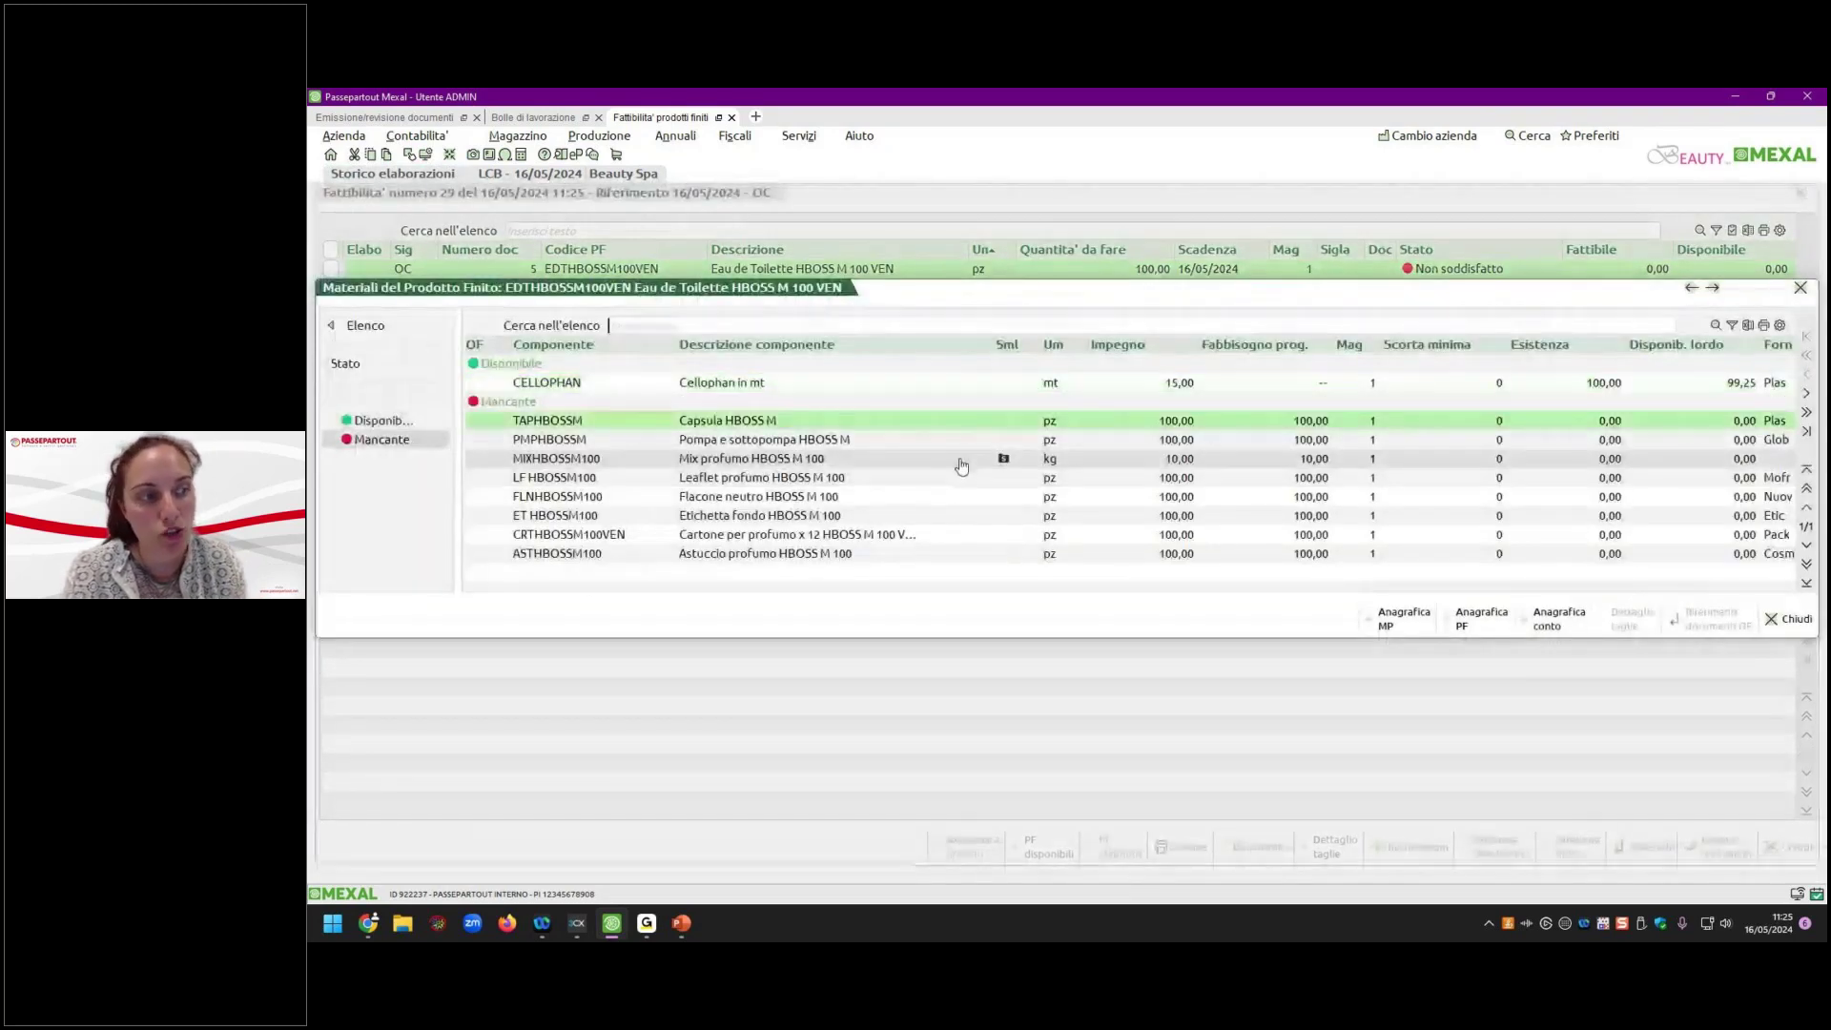
click(1006, 460)
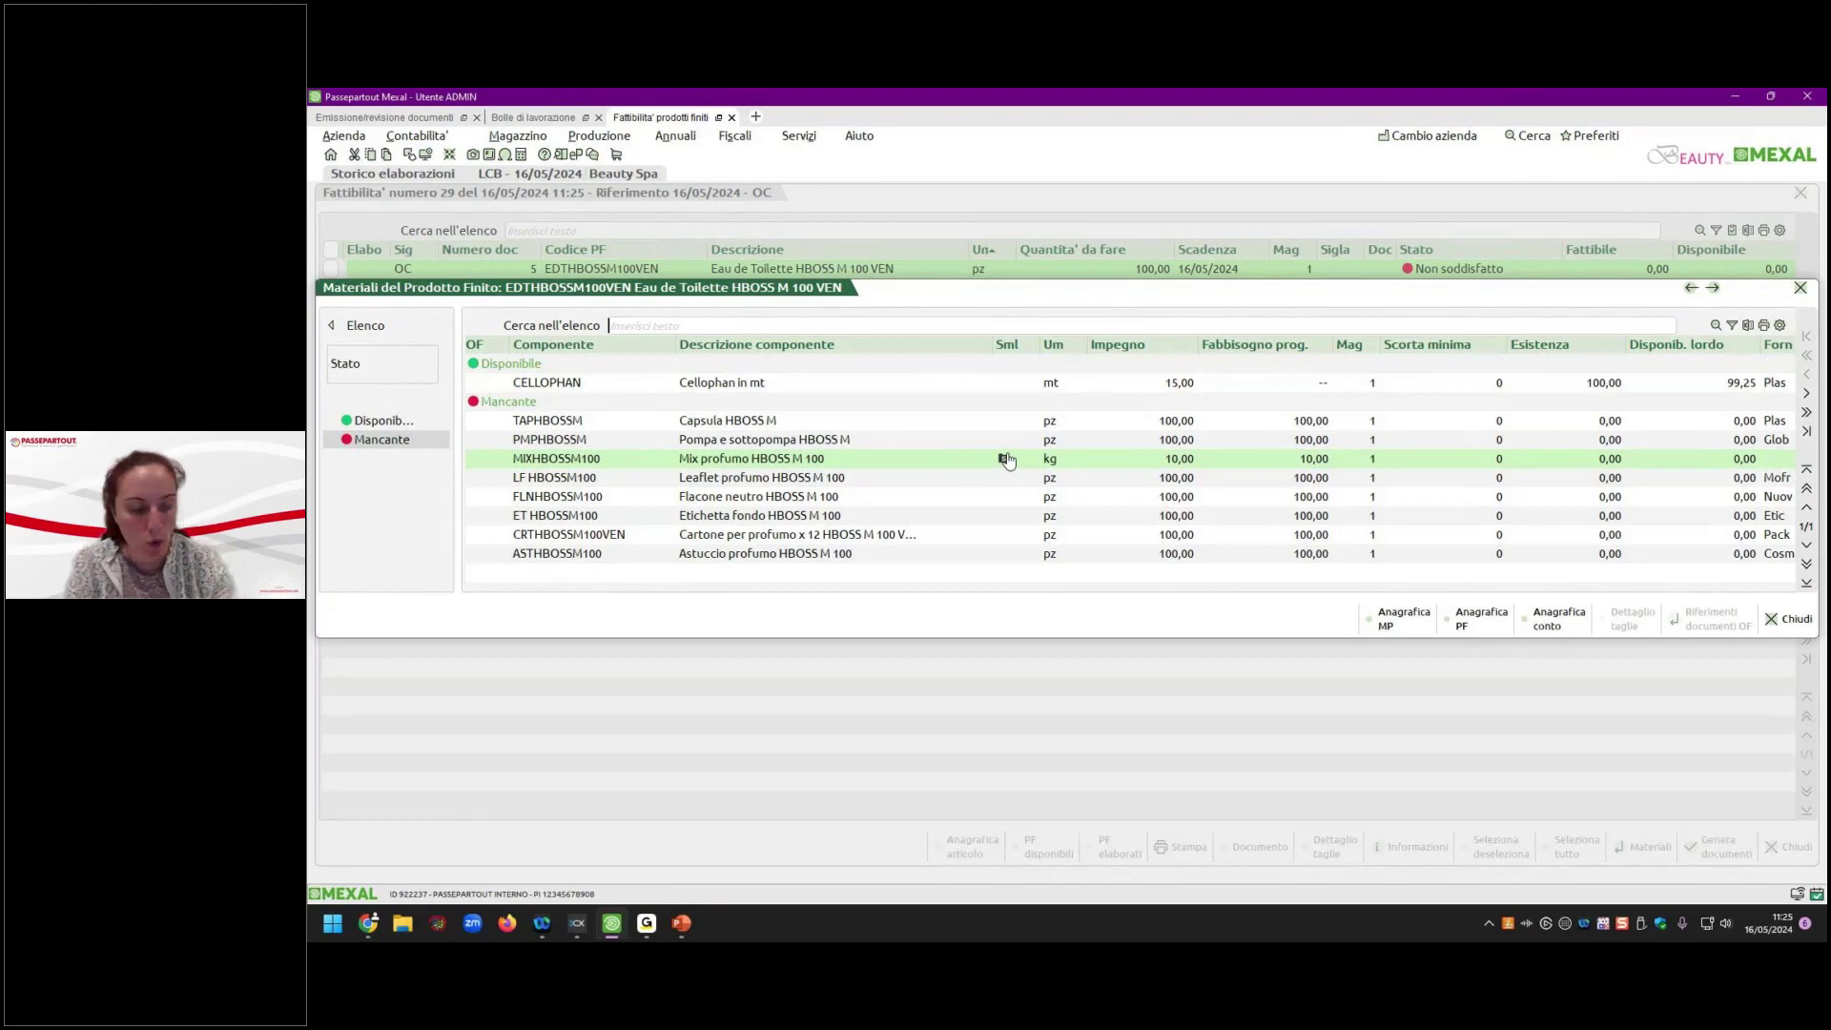
key(Escape)
key(Escape)
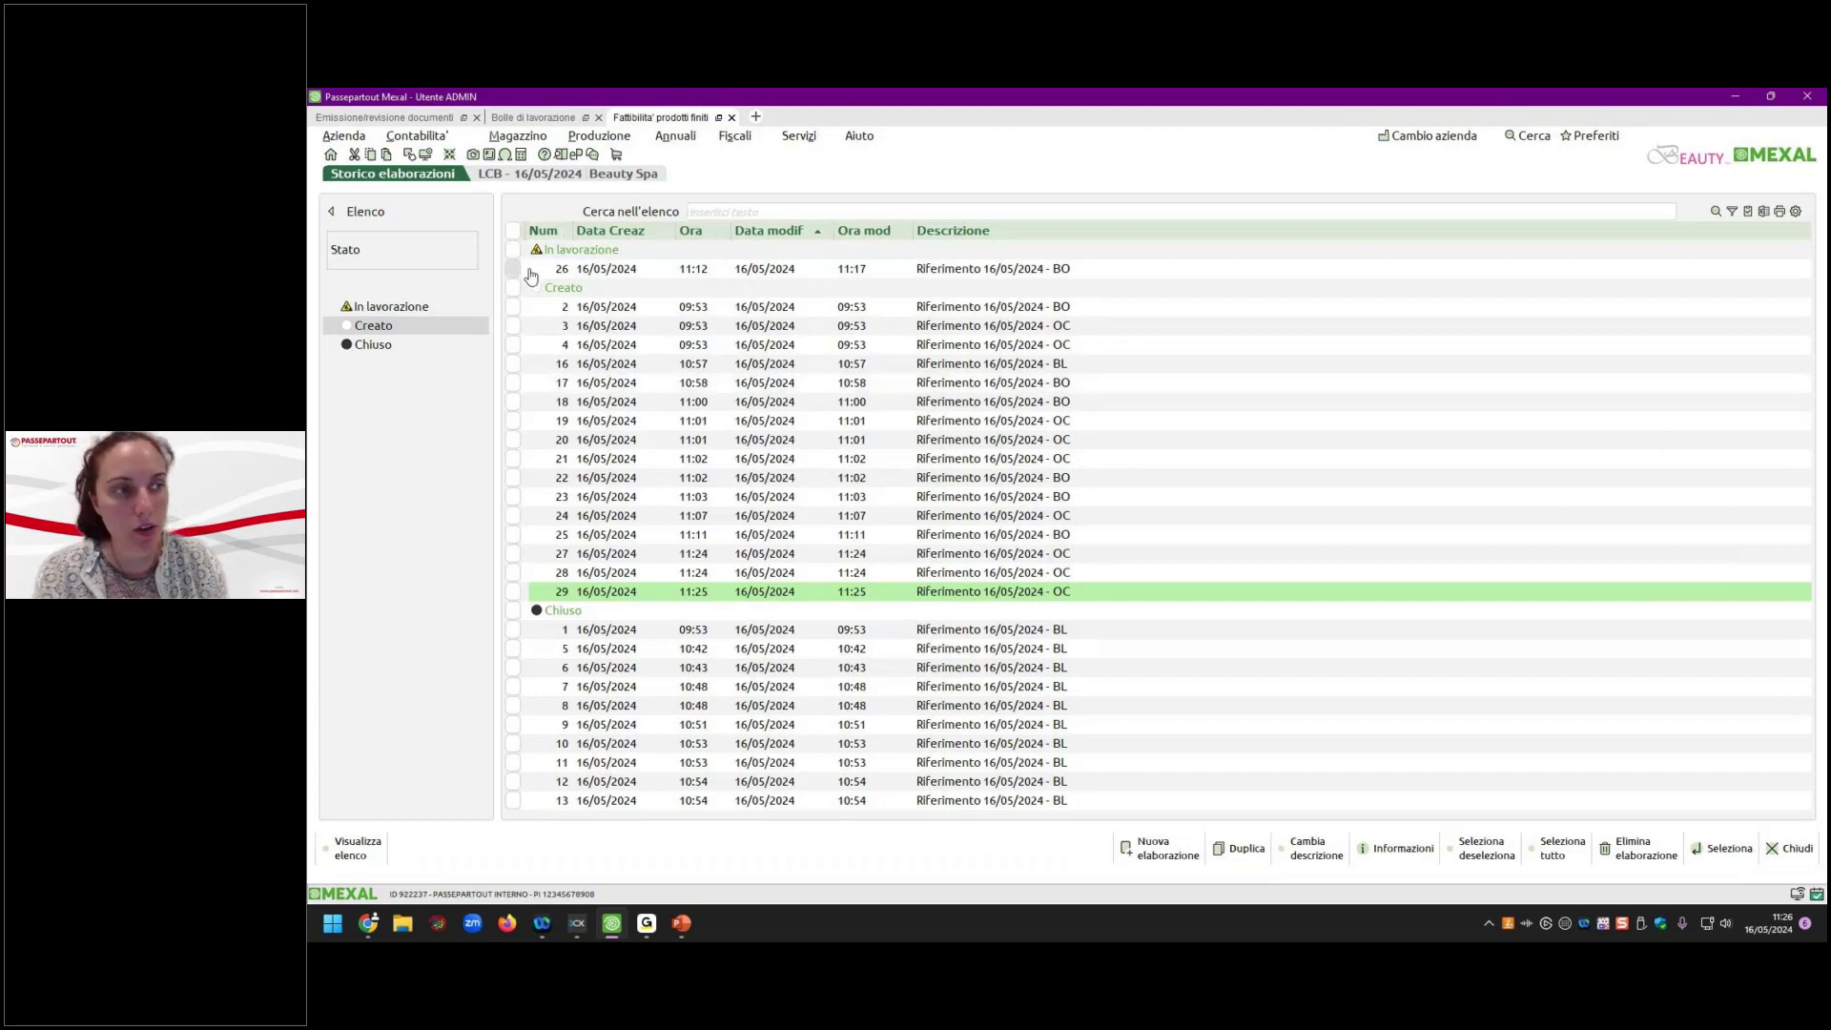
Review the lines and statuses of earlier feasibility runs 26, 21, 12 and 1 from the run history.
double_click(607, 274)
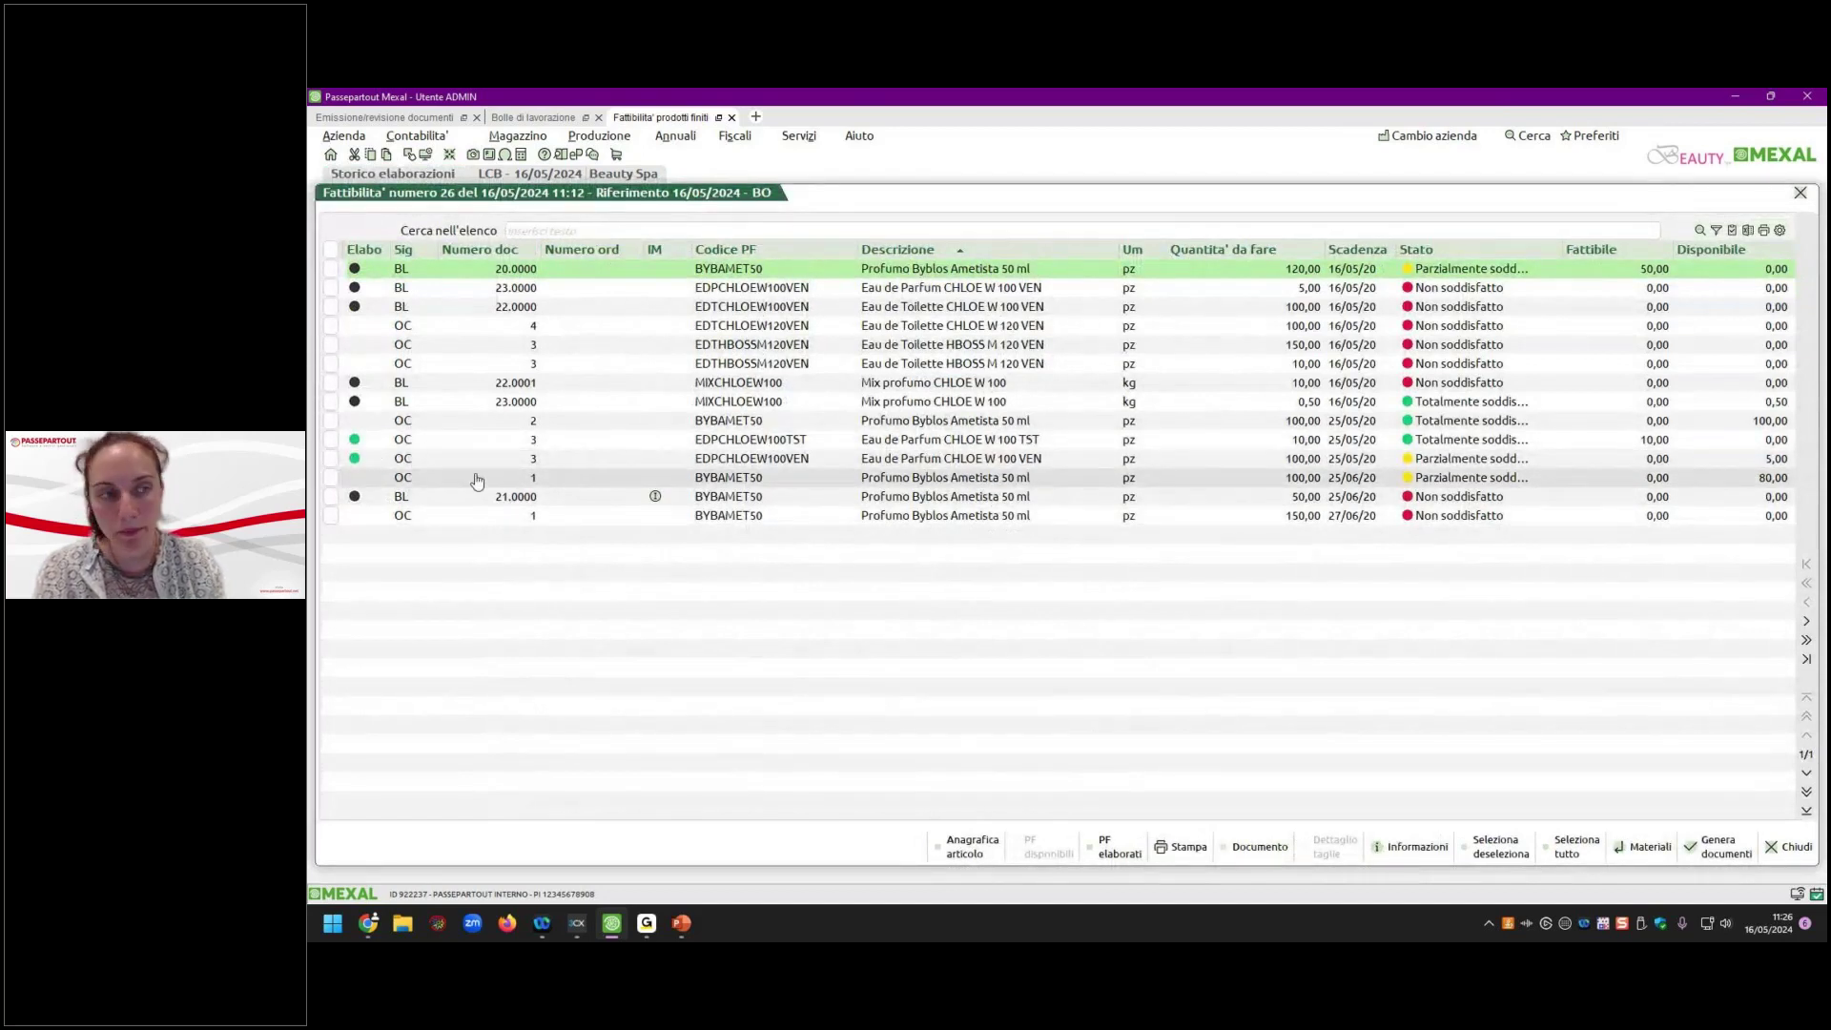
key(Escape)
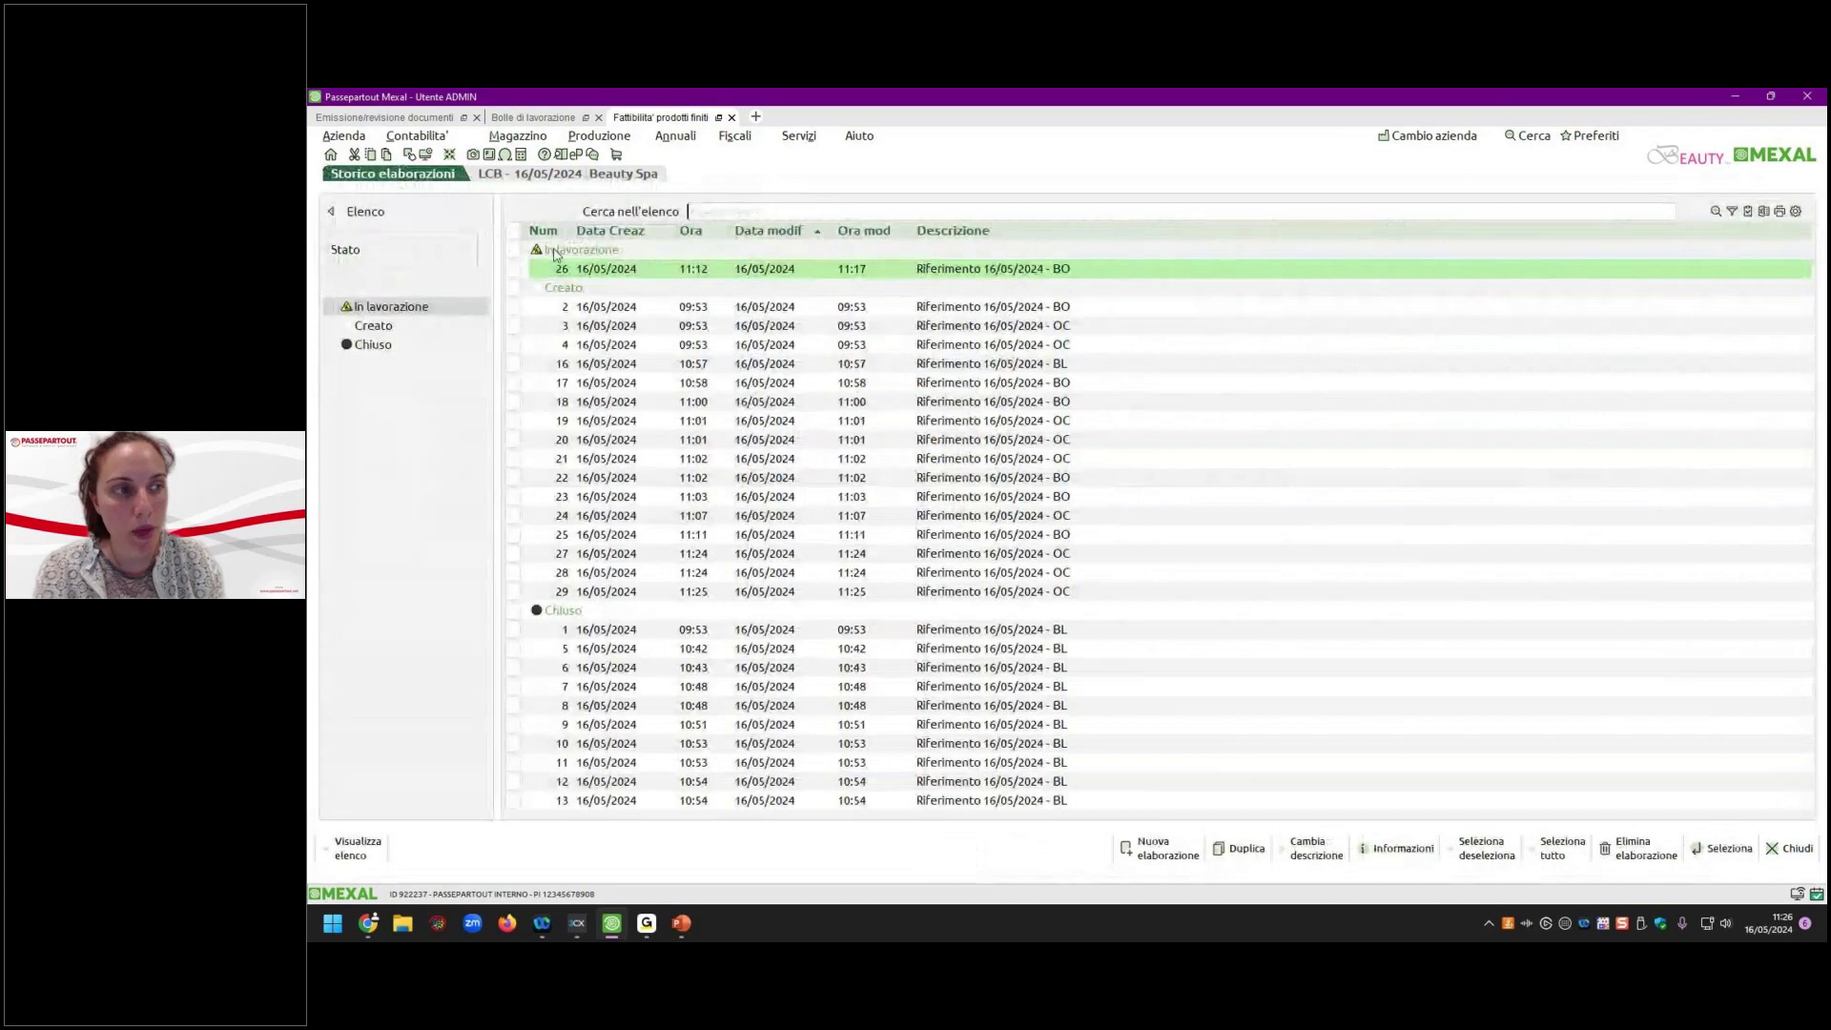
double_click(646, 460)
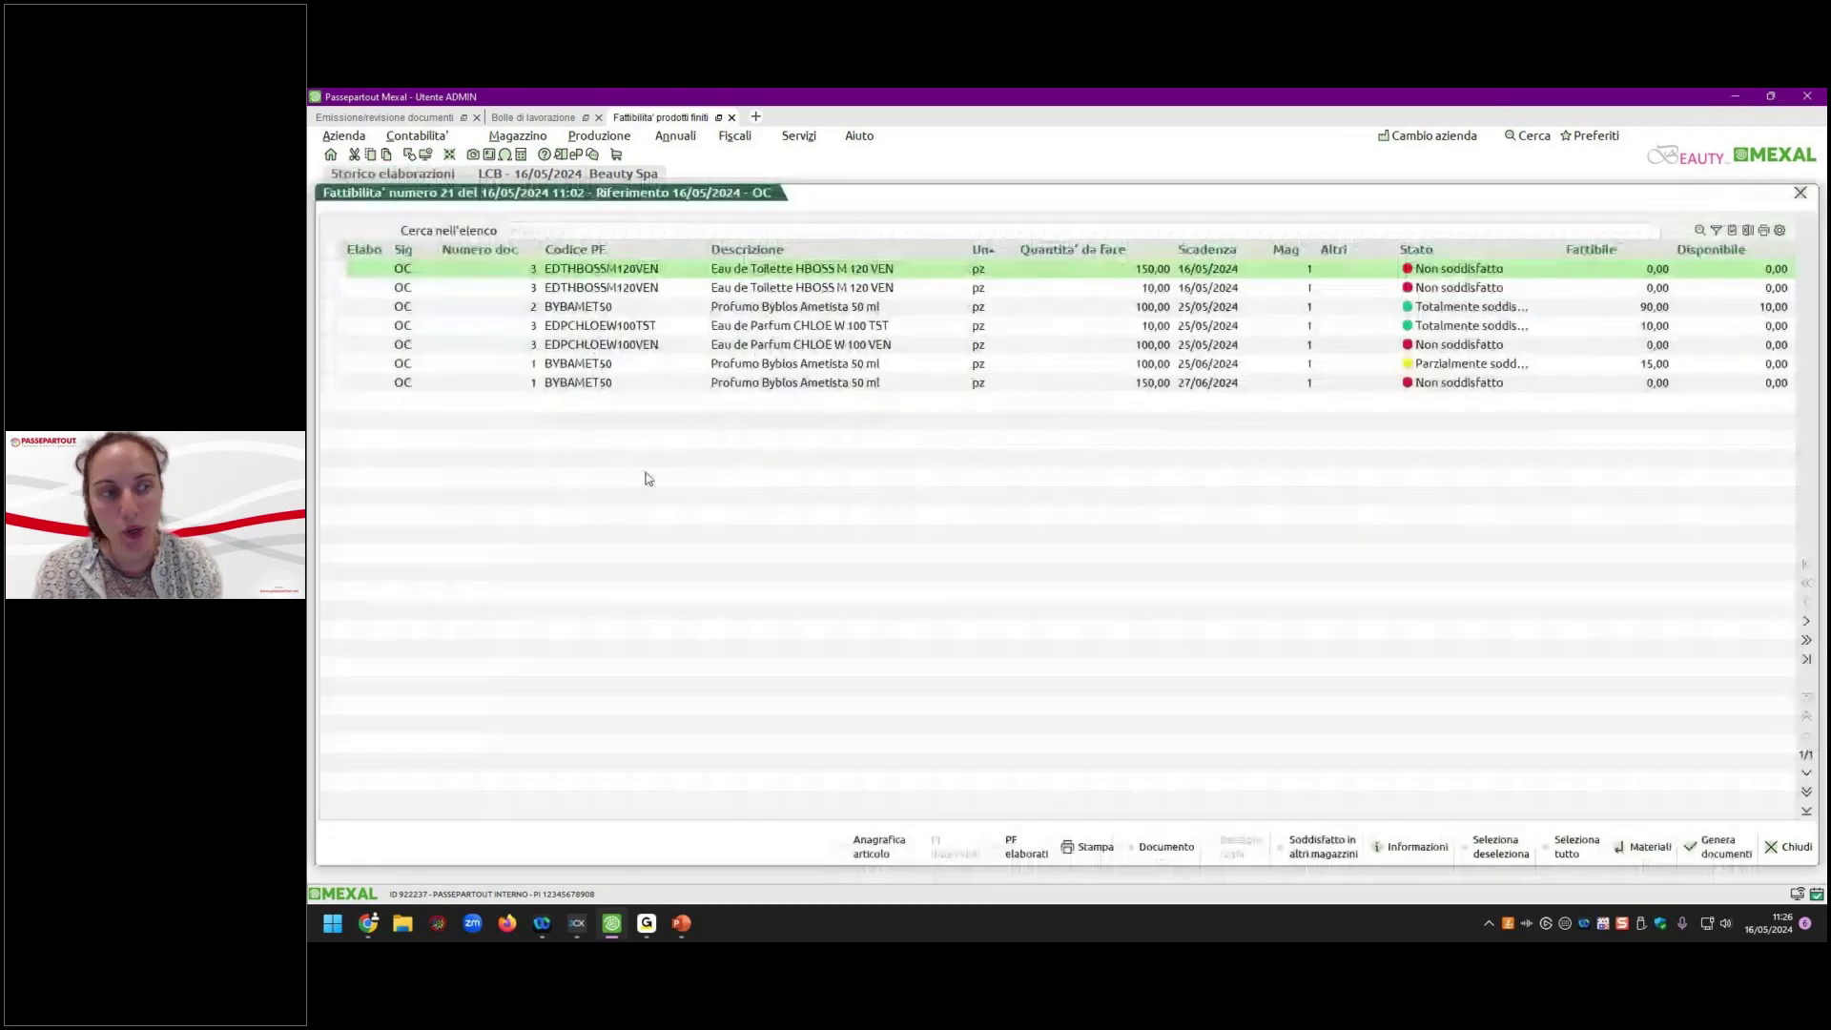
key(Escape)
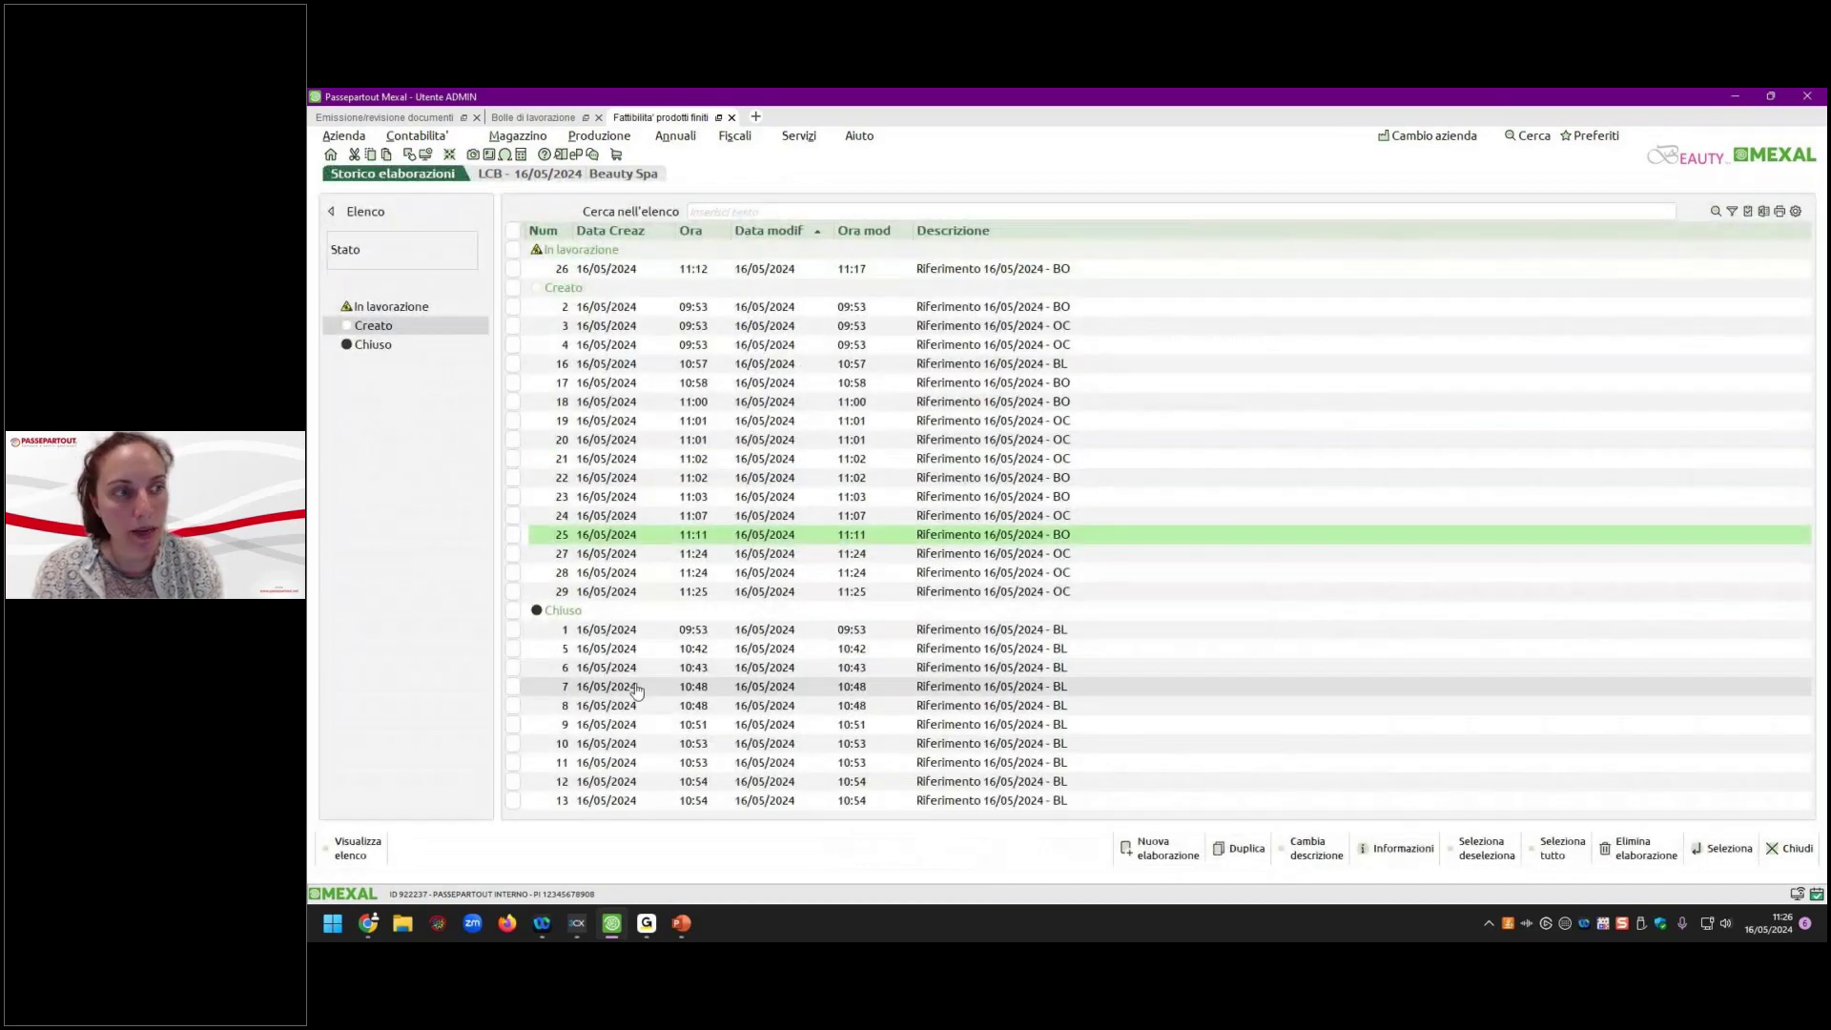
double_click(665, 783)
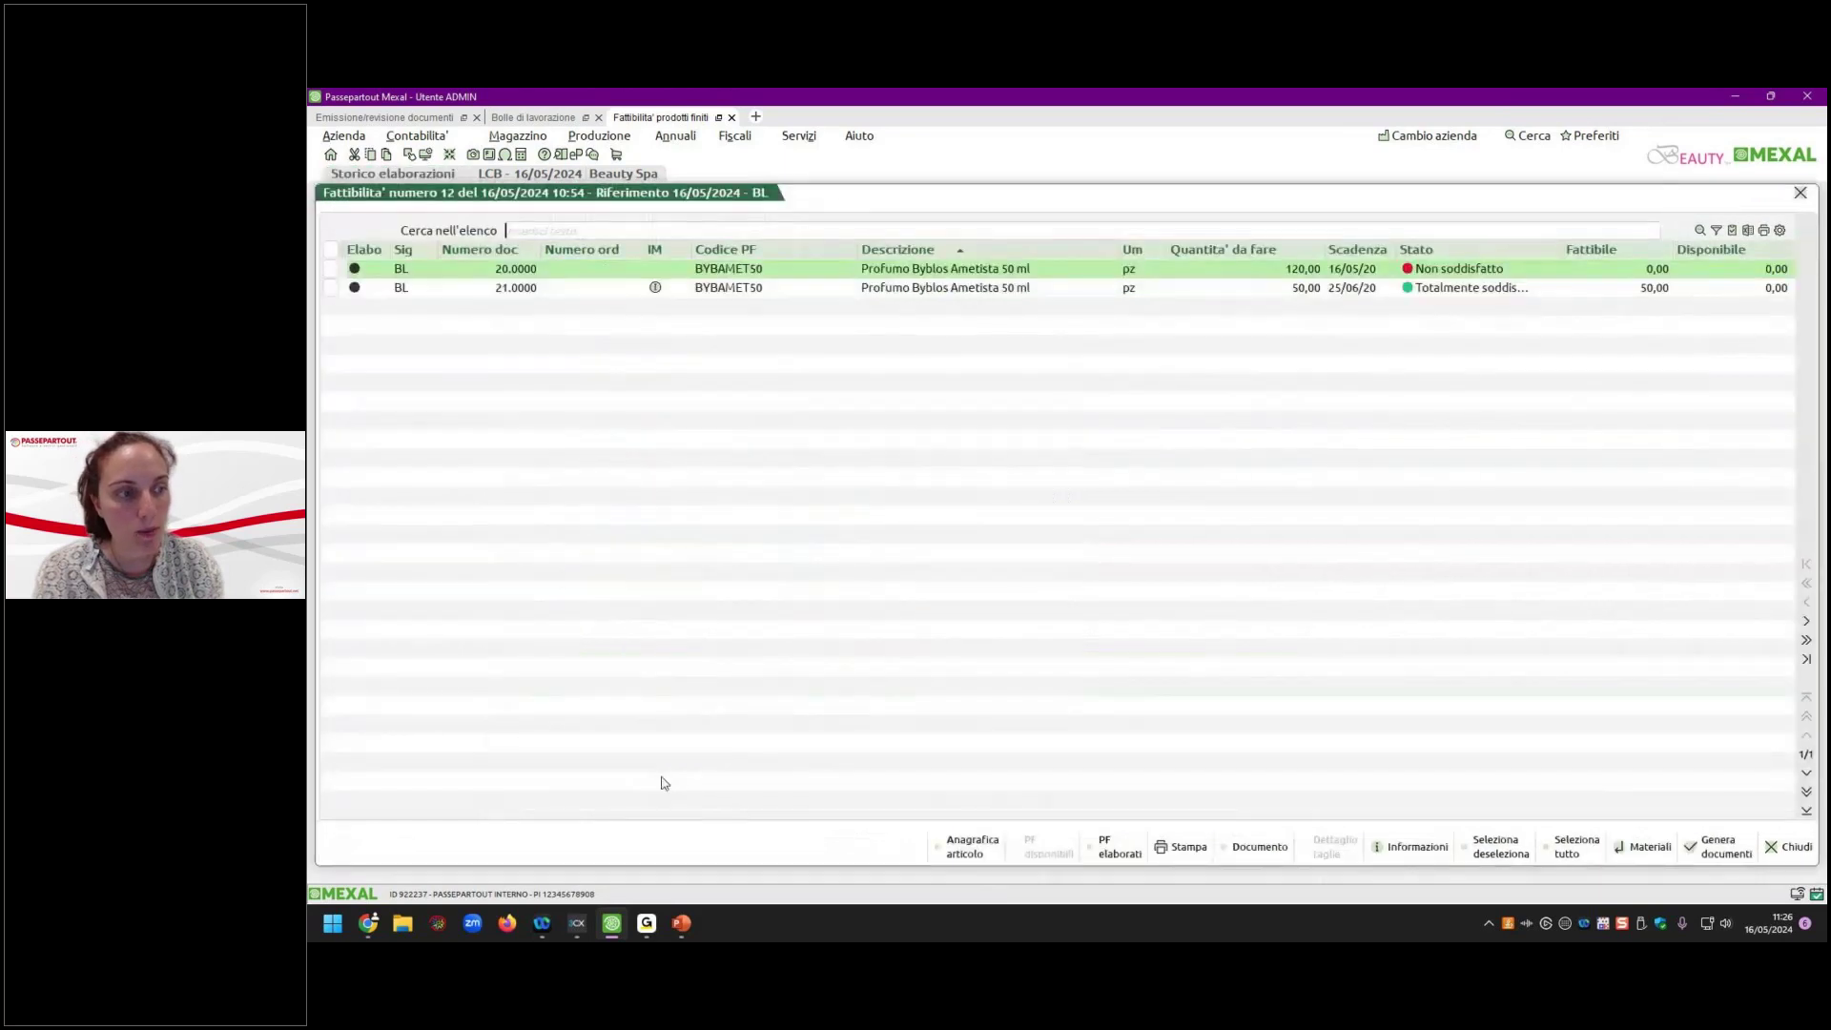
key(Escape)
double_click(657, 632)
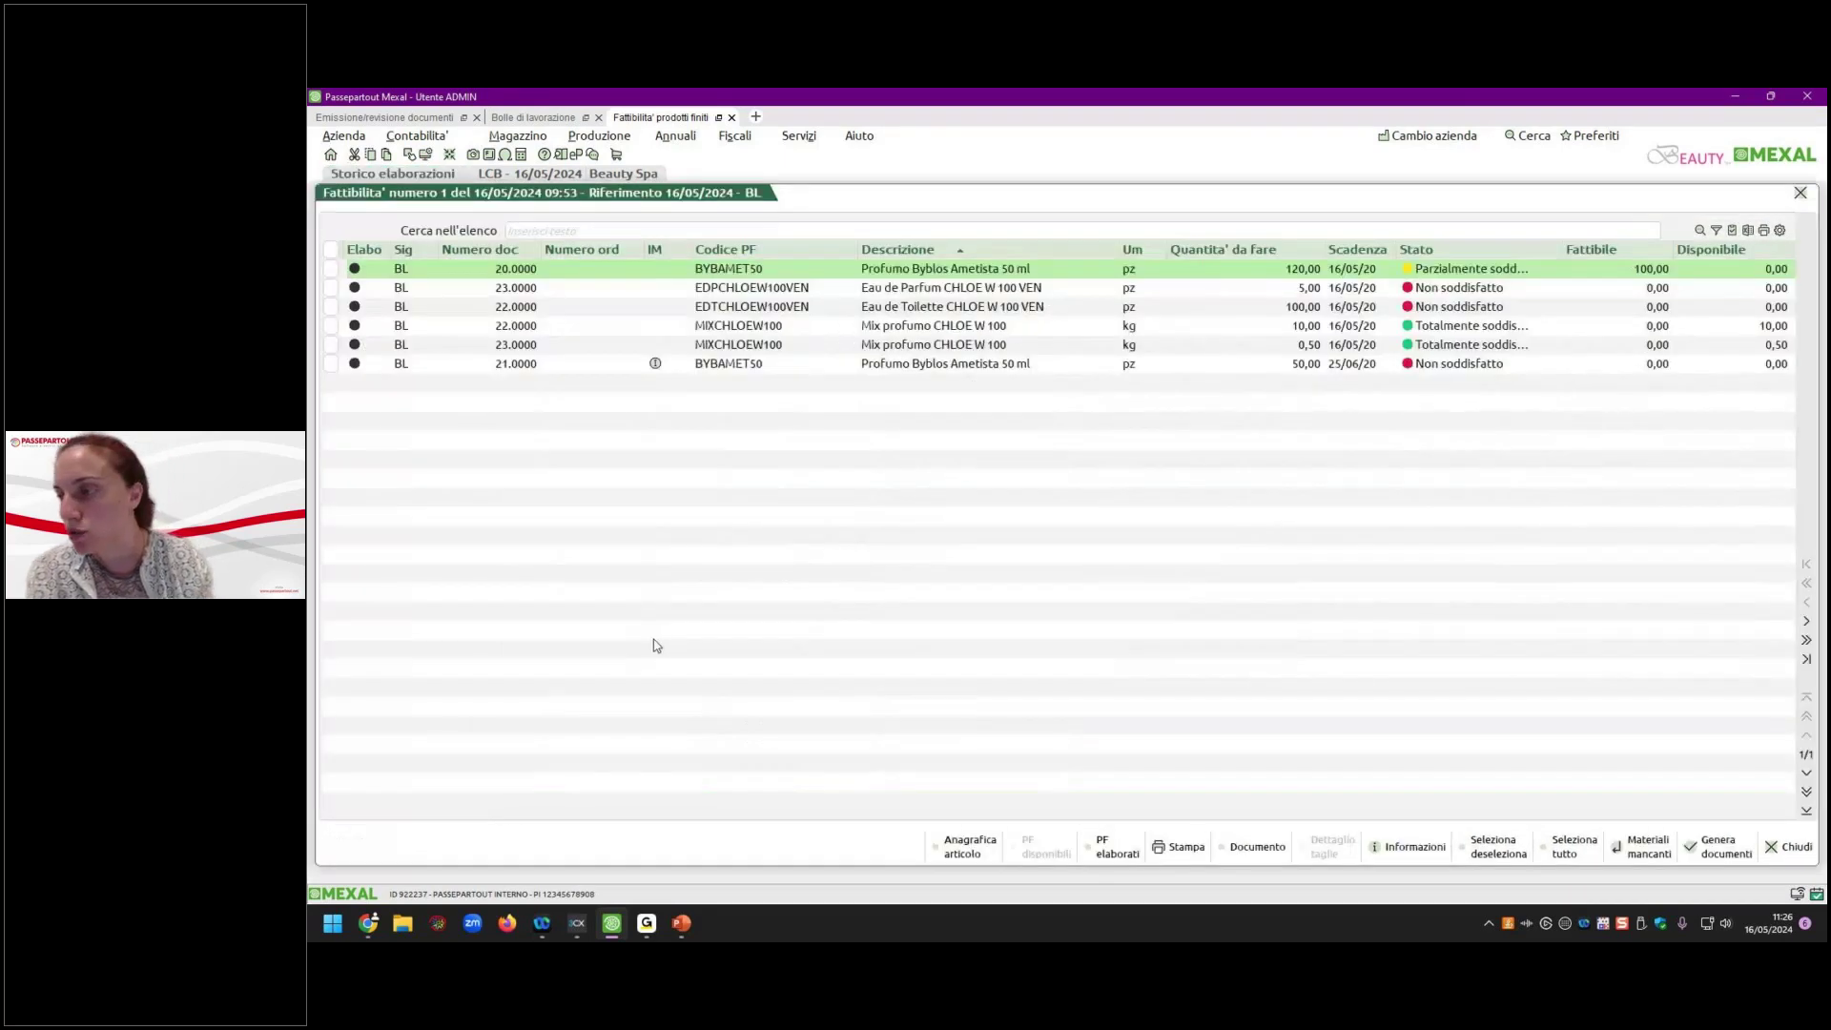
key(Escape)
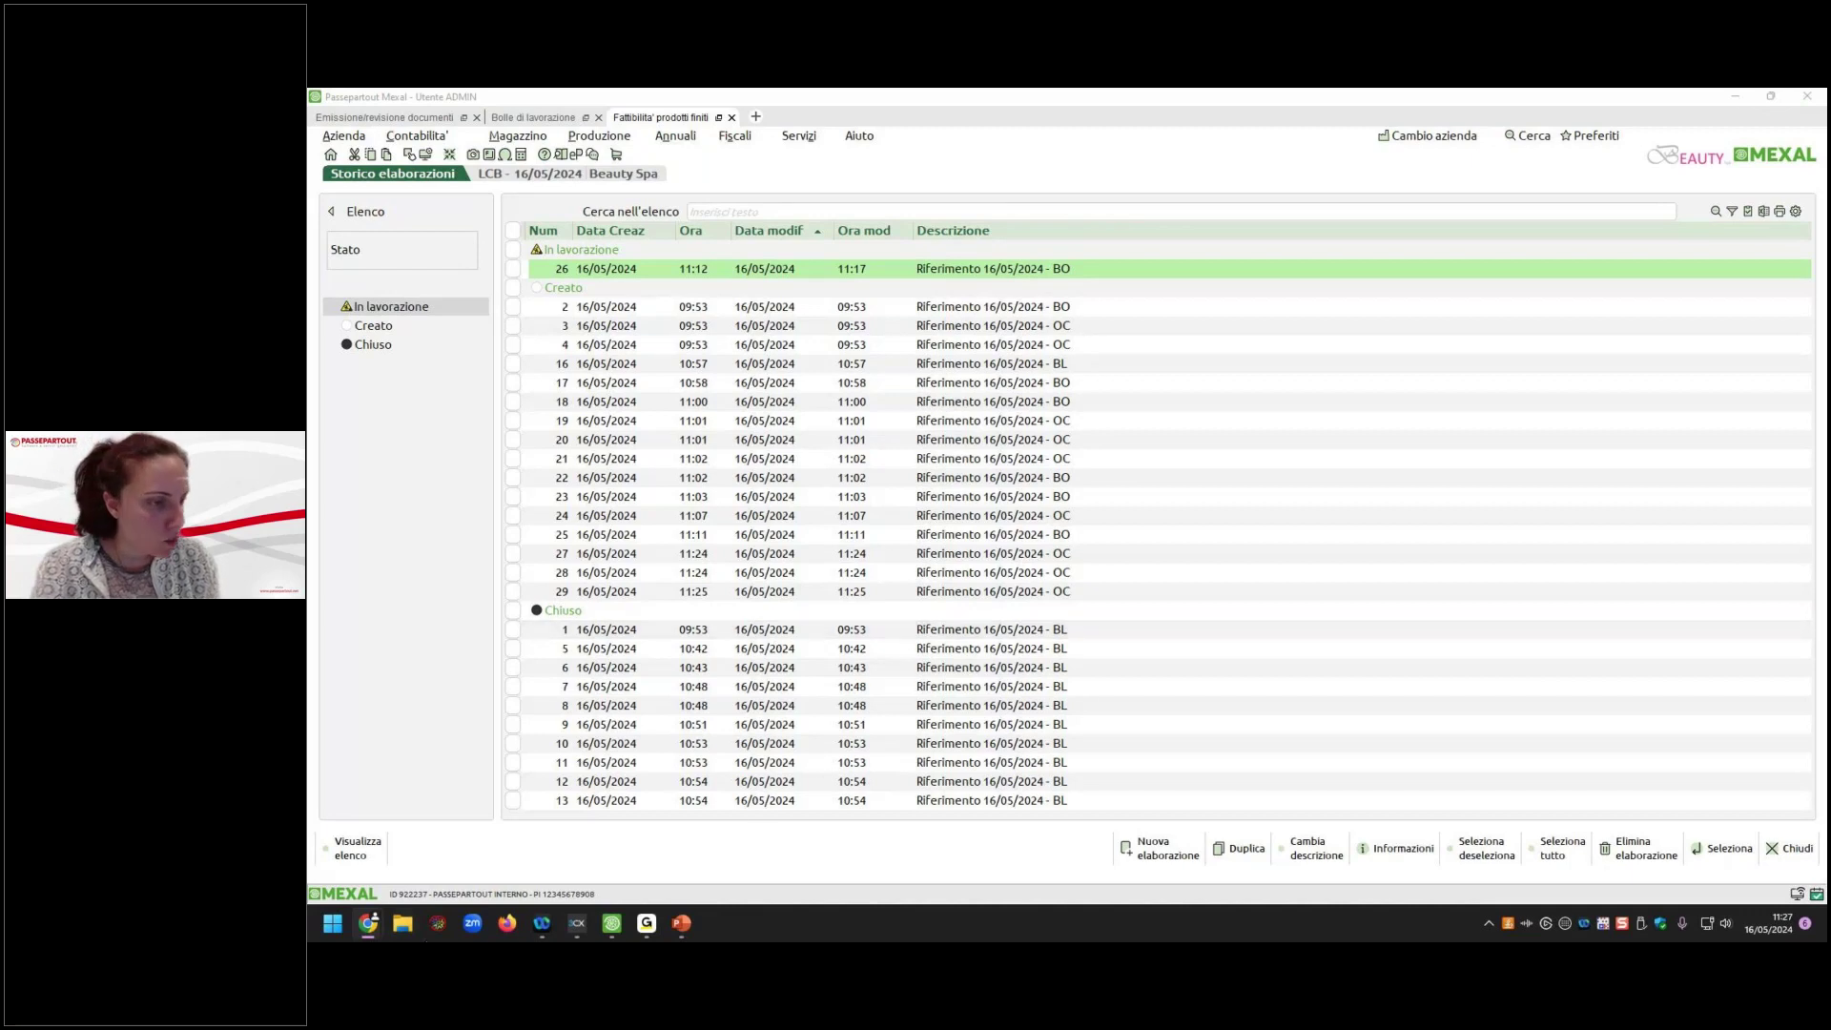
Switch to the feasibility presentation in PowerPoint and review slide 10 on PF disponibili, the Agenda slide and slide 4 with the status legend.
click(681, 922)
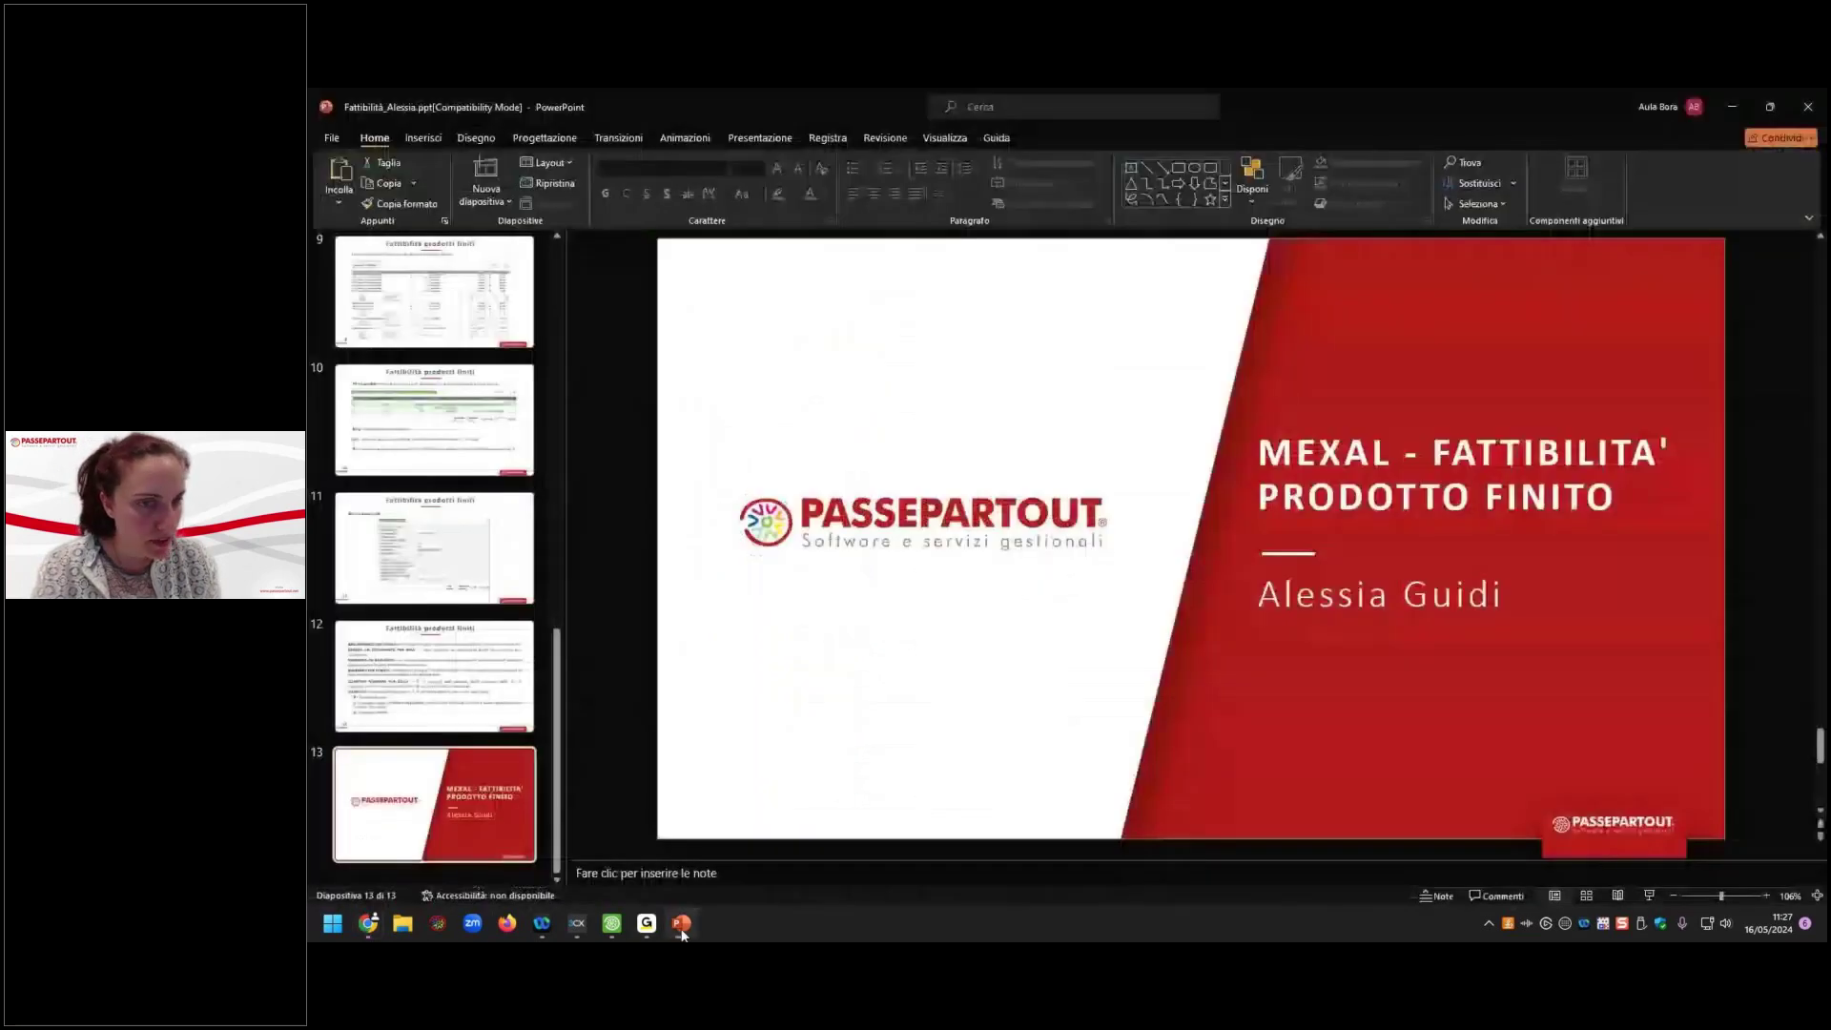
click(410, 449)
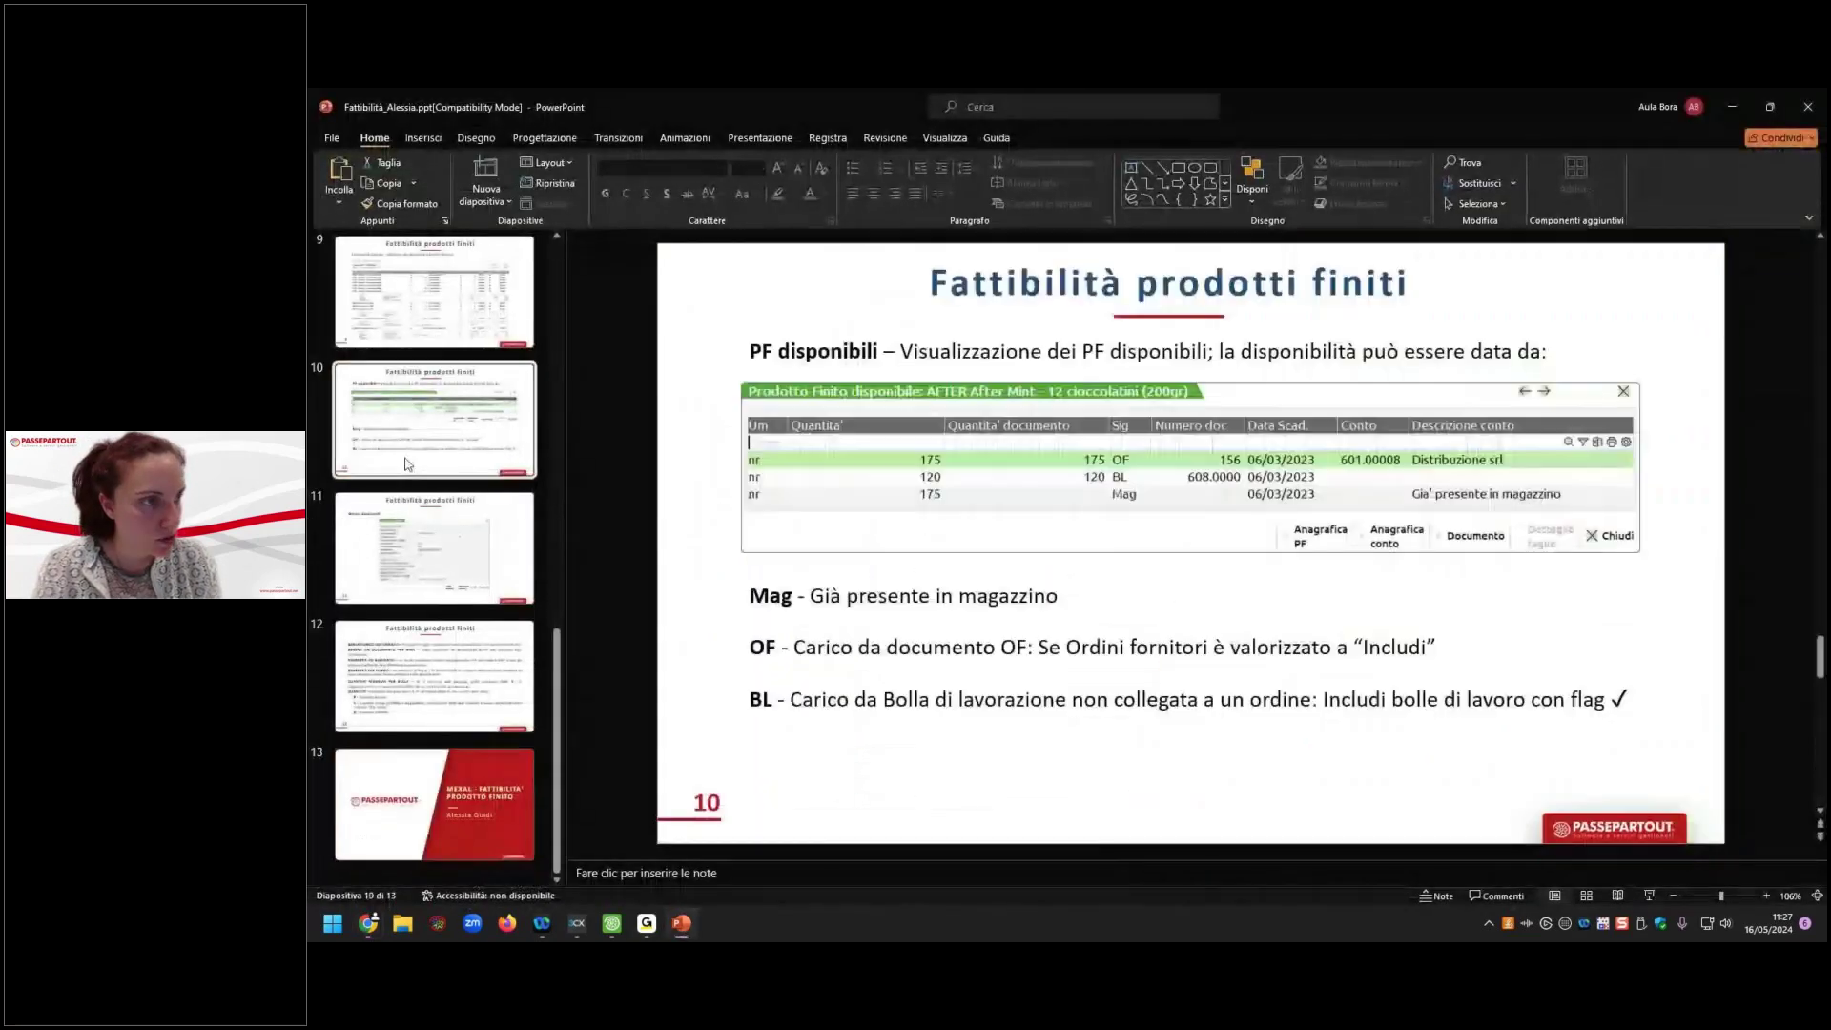
scroll(560, 677, up, 10)
click(448, 409)
click(465, 545)
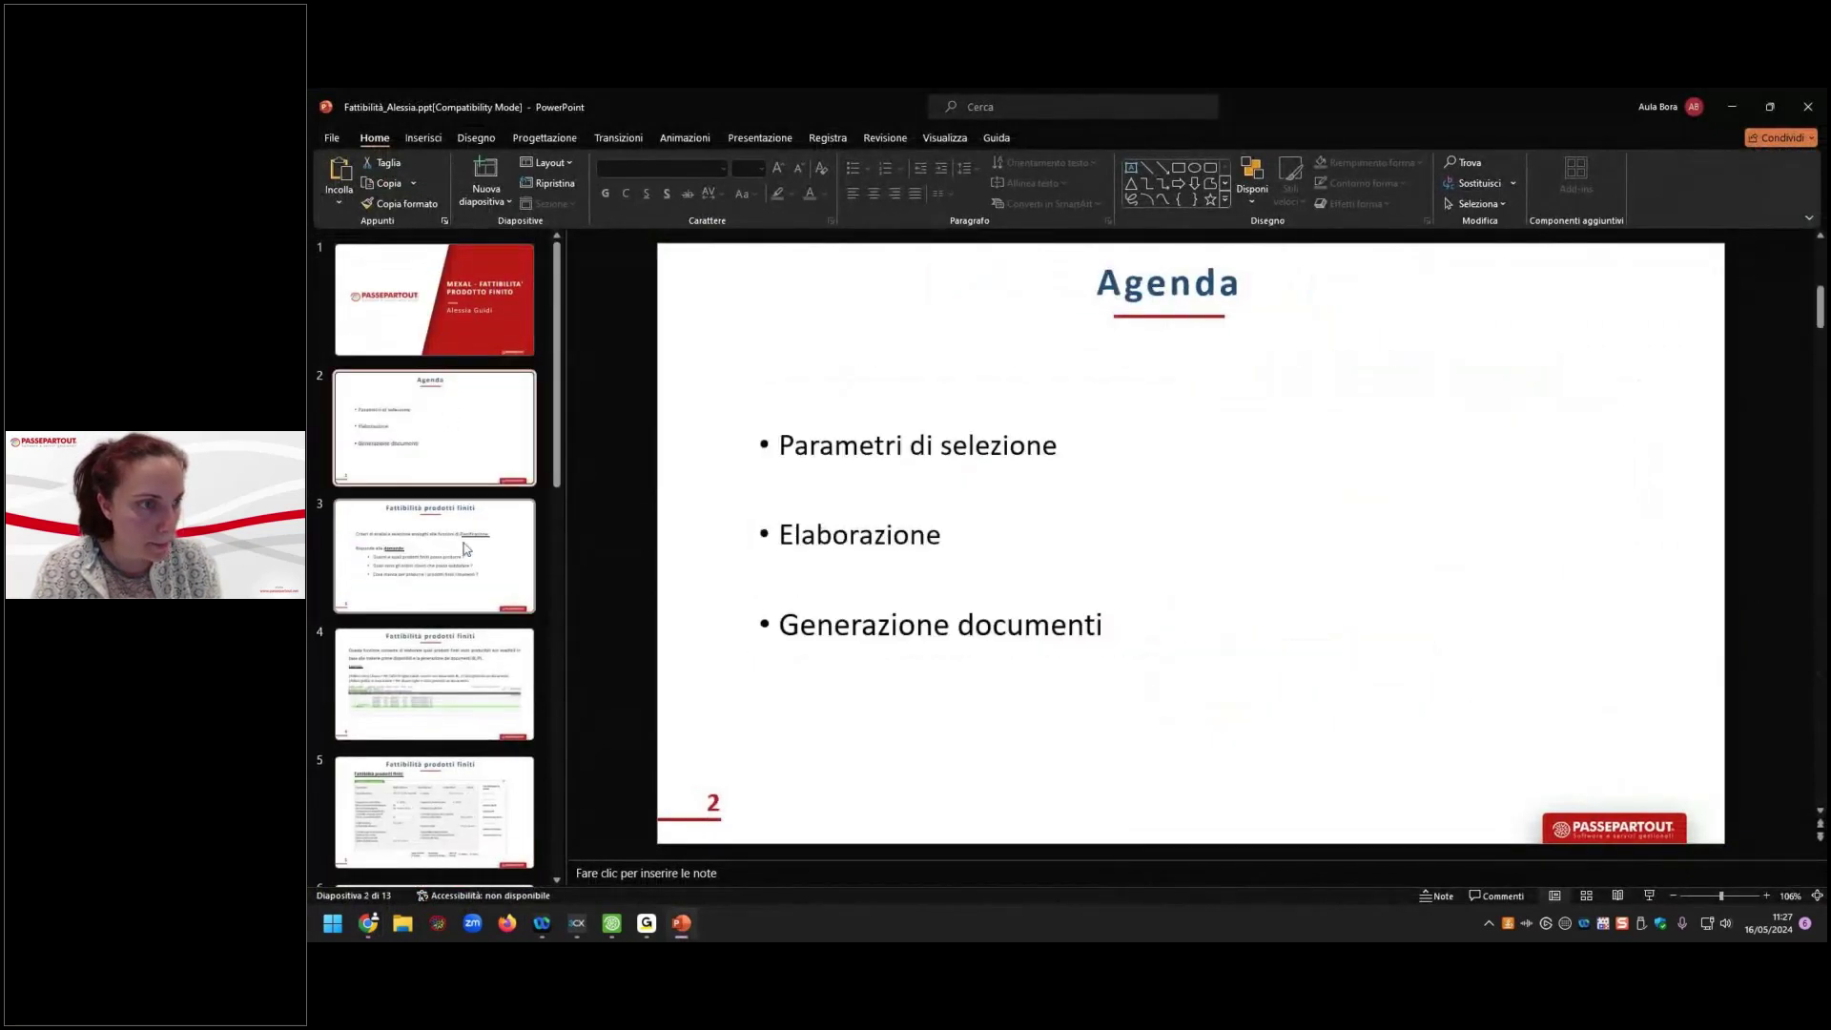
key(Down)
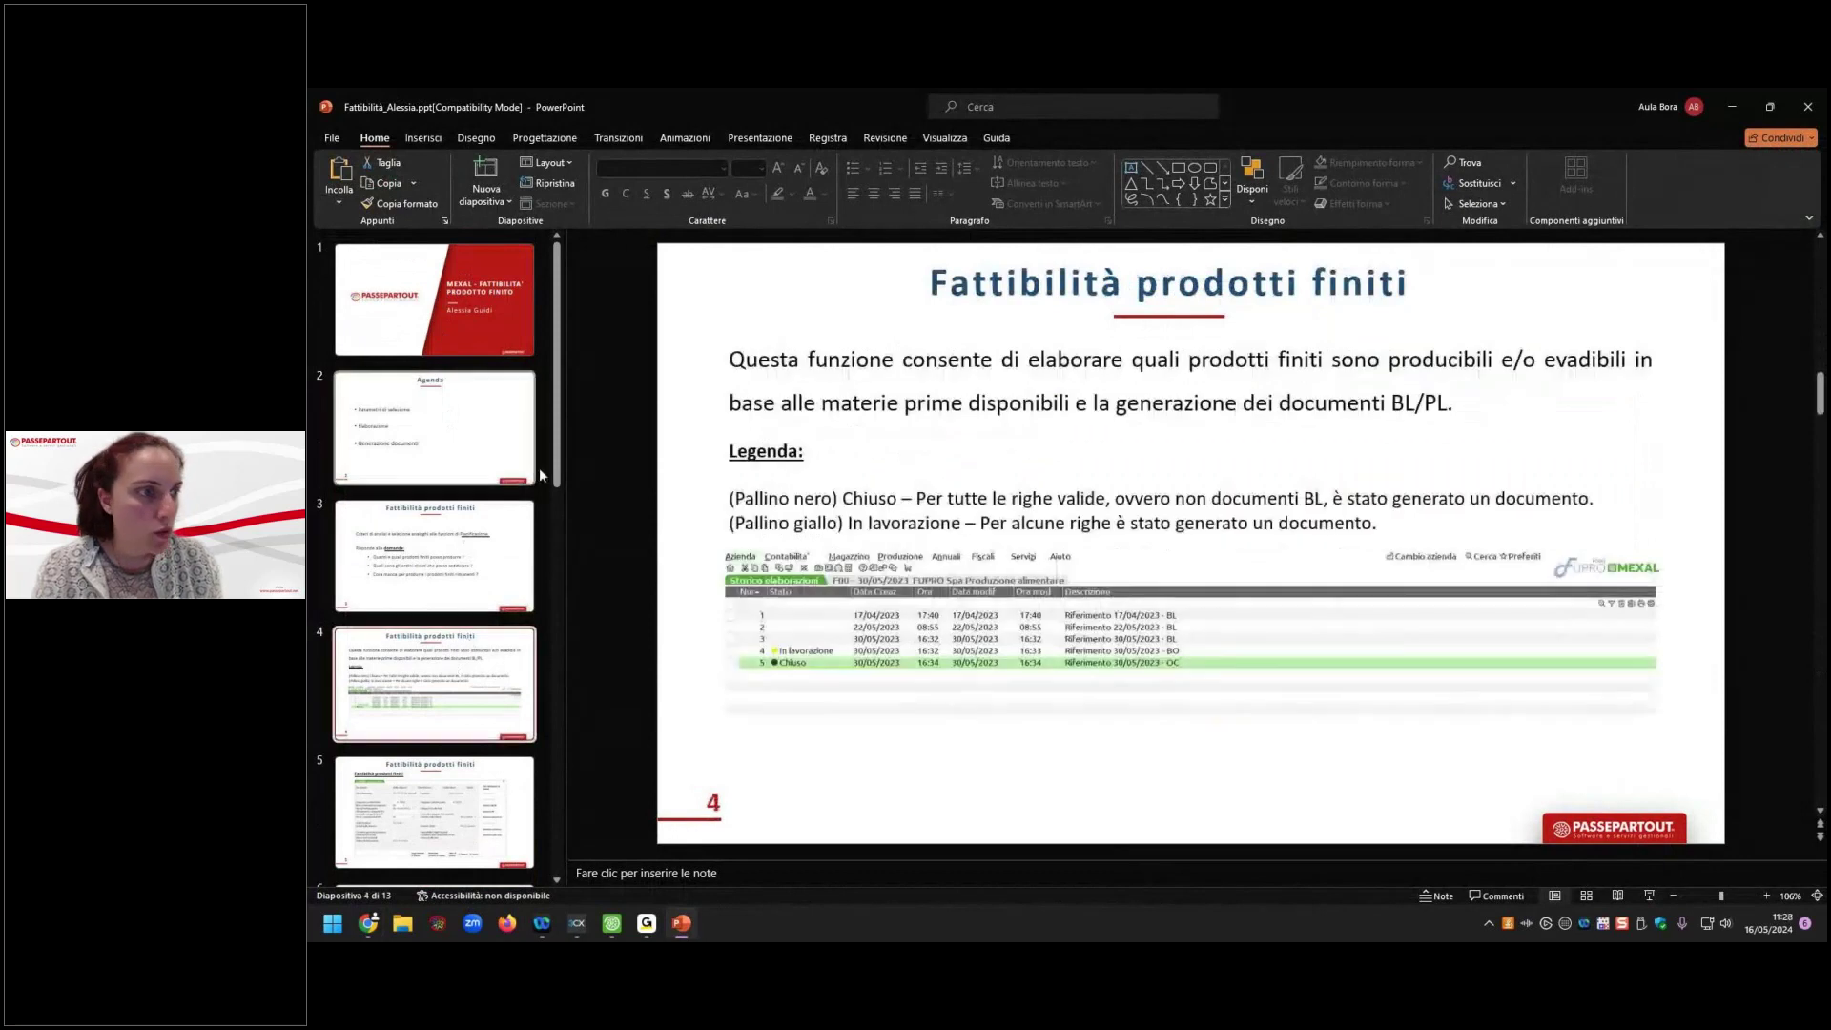
drag(555, 461, 564, 849)
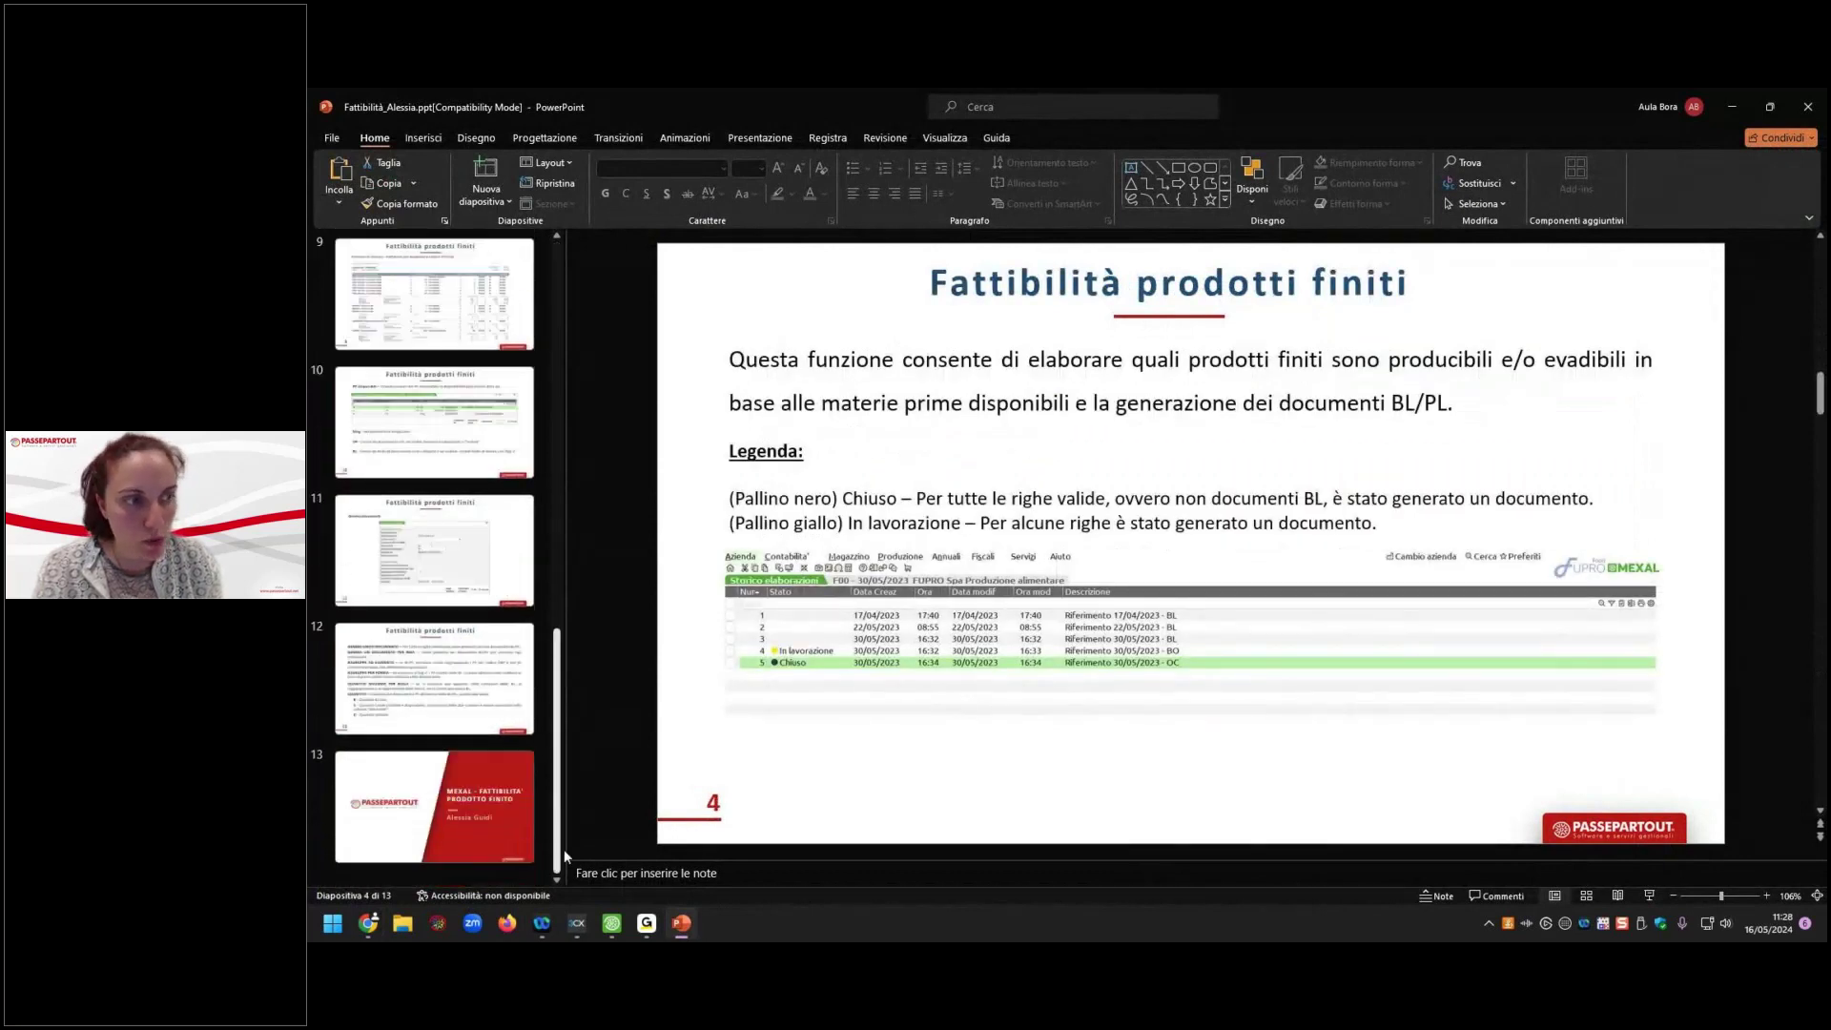